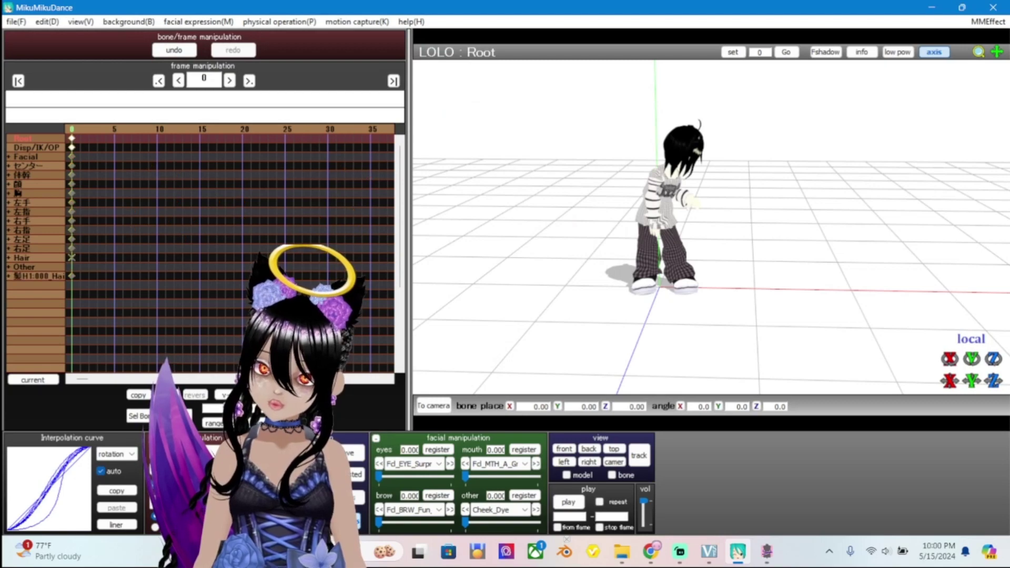
Orbit the camera around the posed LOLO model to view it from above and from a closer side angle
right_drag(710, 236, 797, 241)
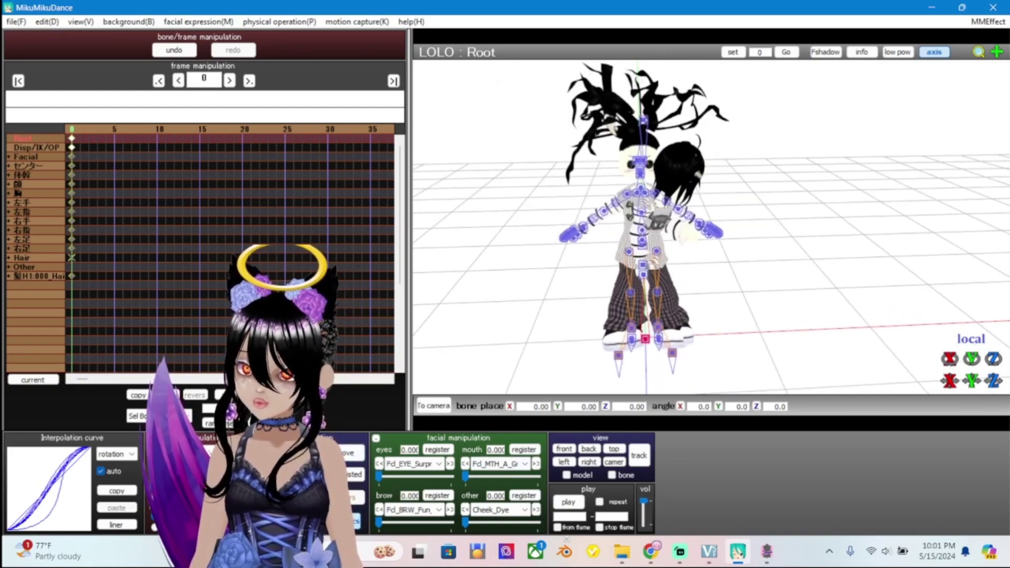
right_drag(711, 236, 611, 232)
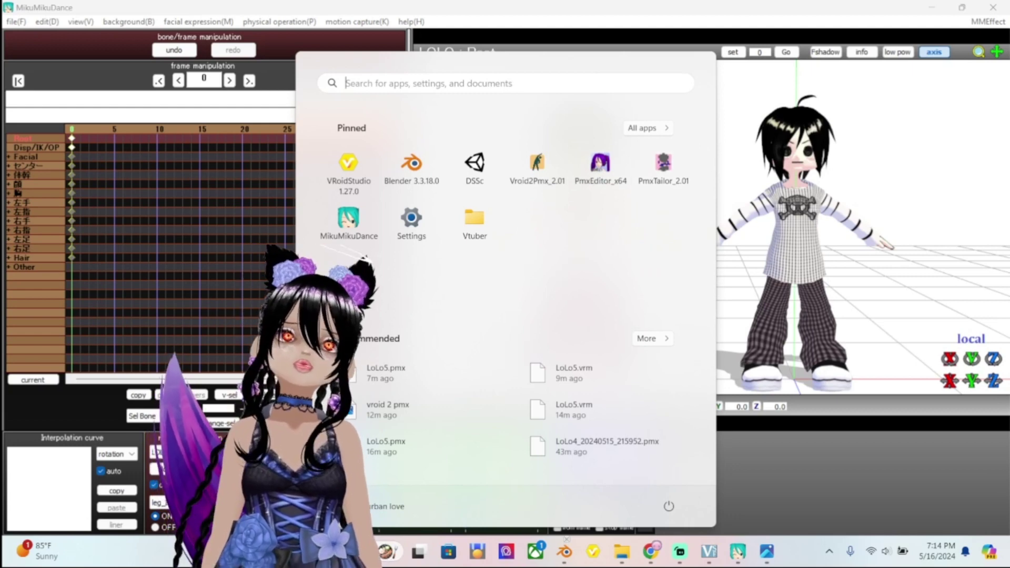
Undo the root move, delete the duplicate LOLO model, and reframe the remaining model's full body
key(Escape)
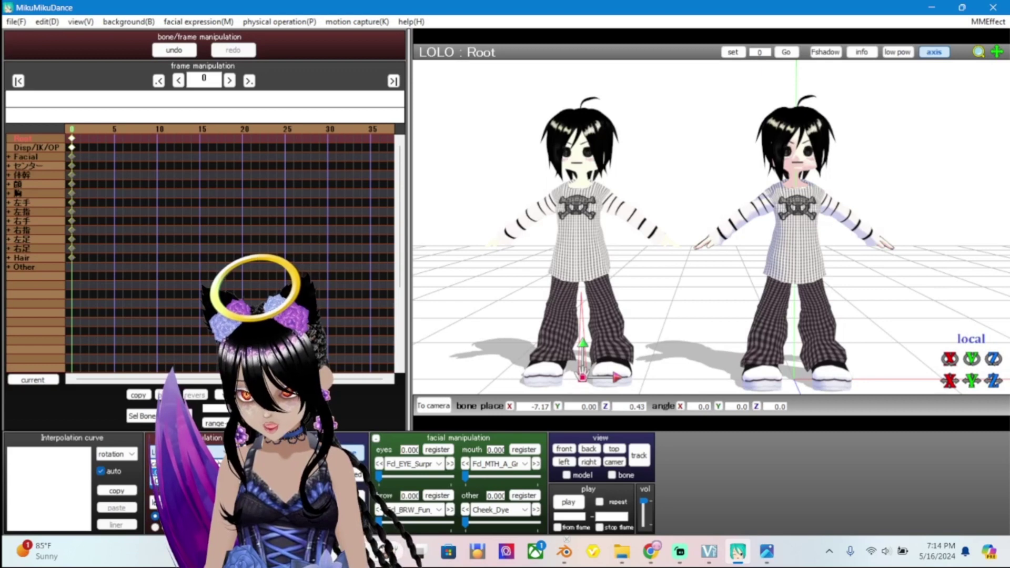
key(ctrl+z)
key(Delete)
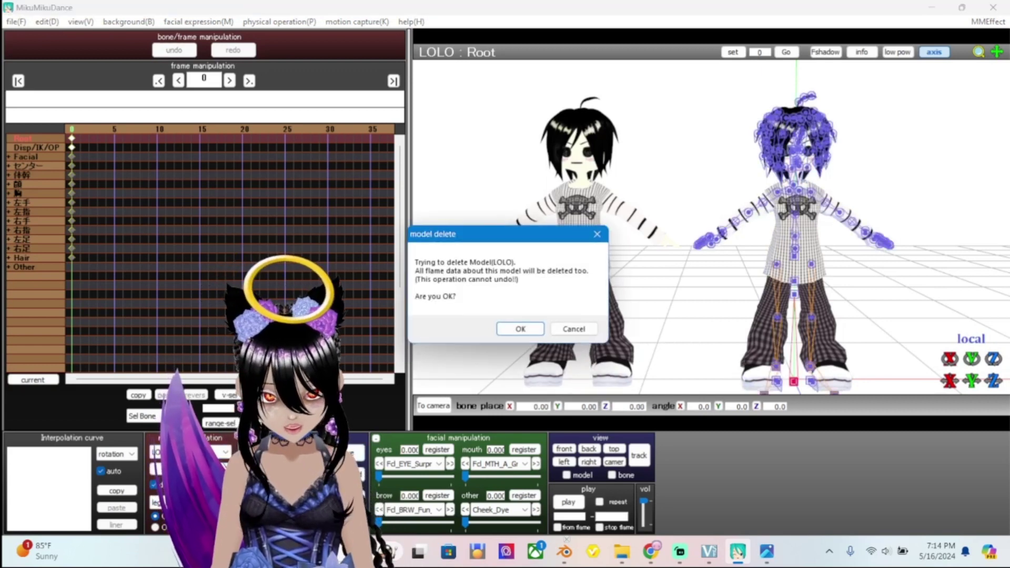
key(Return)
scroll(711, 226, up, 5)
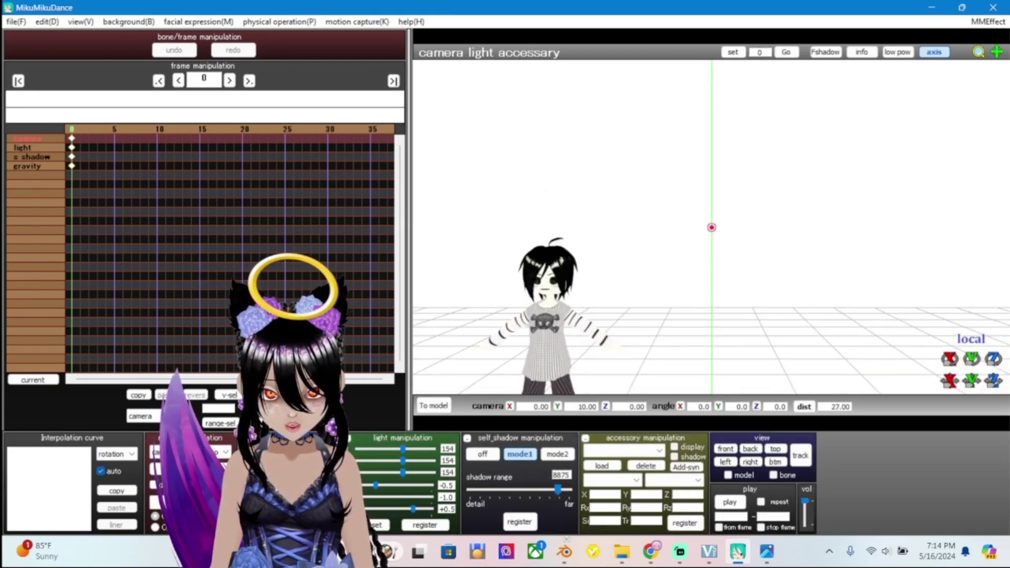
middle_drag(711, 226, 712, 73)
right_drag(711, 226, 705, 234)
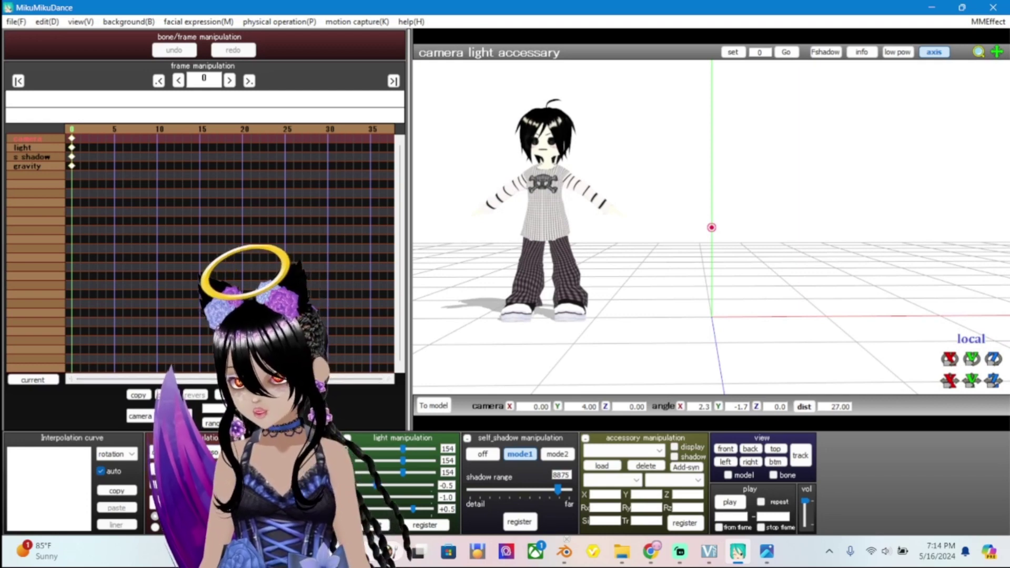
Load motiontda.vmd as motion data and acknowledge the missing camera/light data message
click(15, 21)
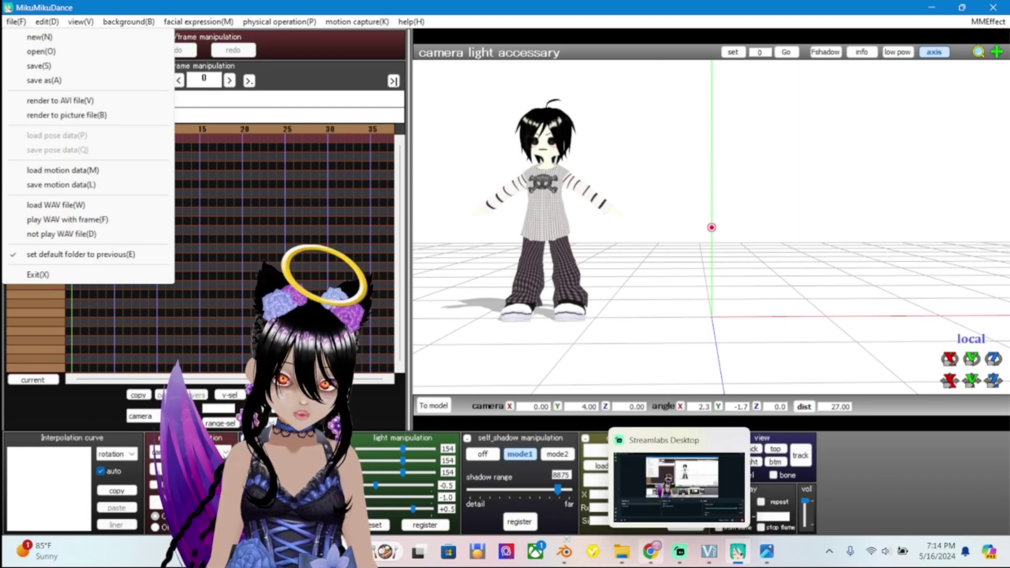
click(63, 170)
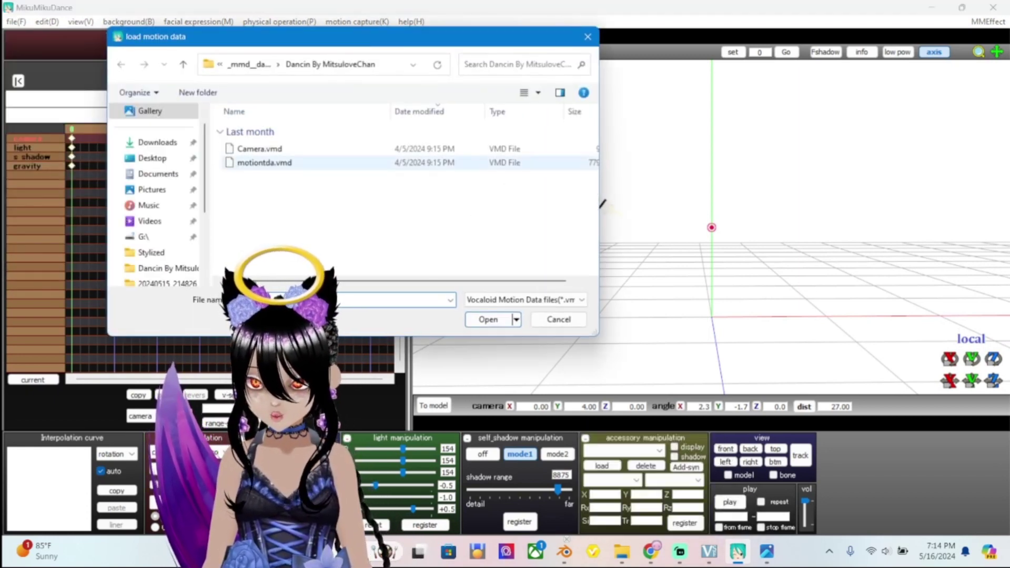
click(295, 163)
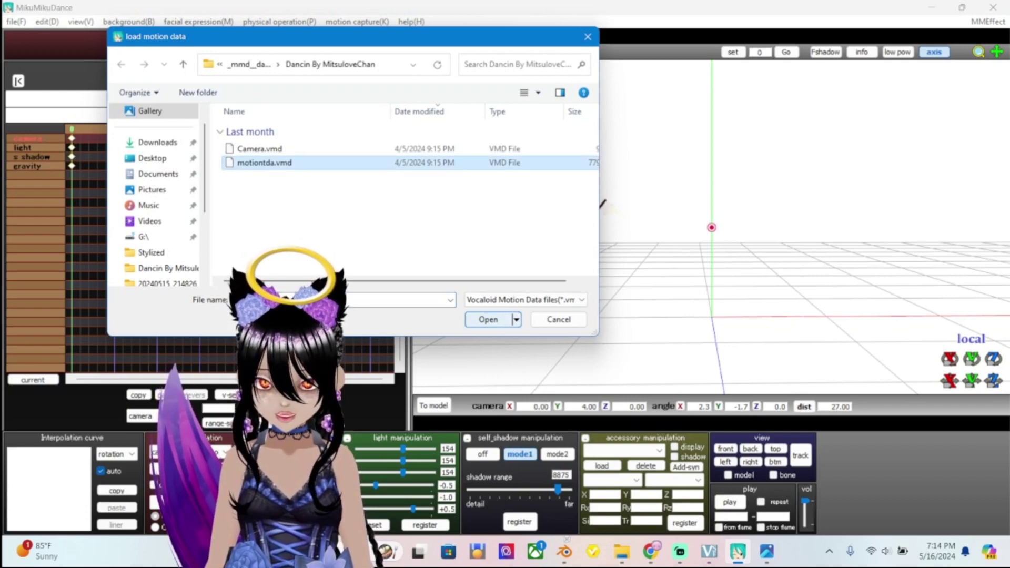
key(Return)
click(577, 310)
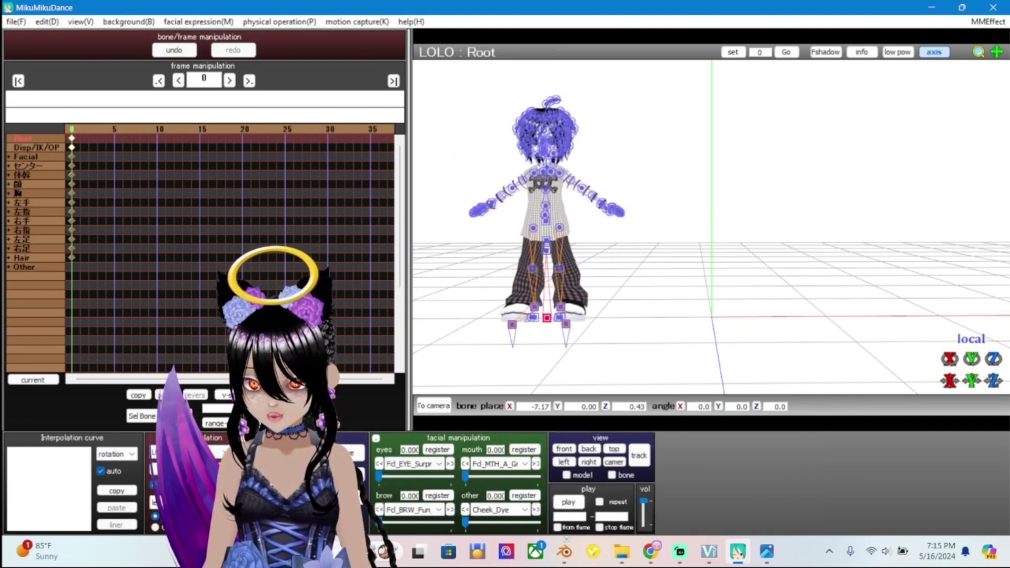
Load motiontda.vmd onto the LOLO model again and confirm applying the motion
click(16, 22)
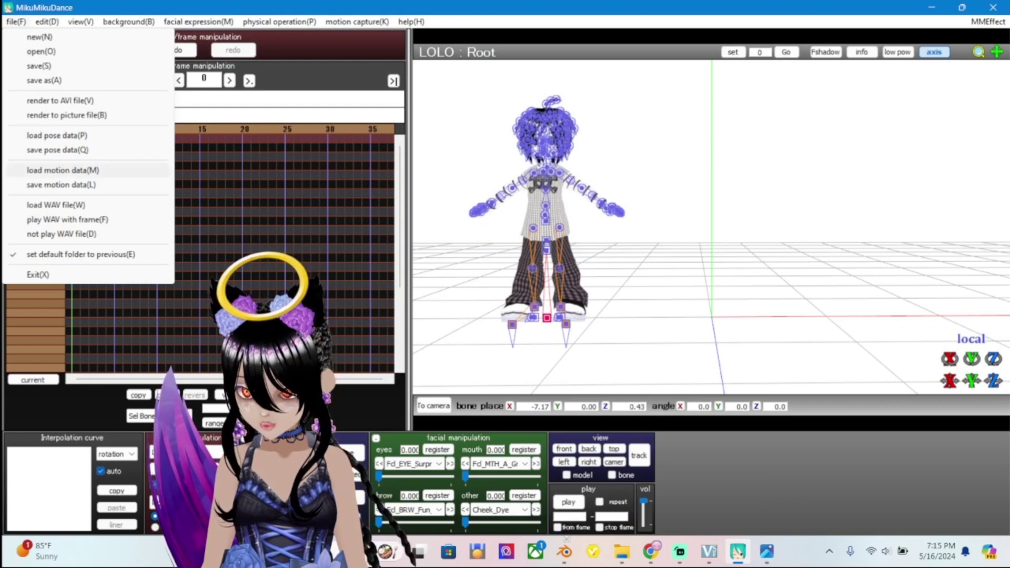
click(46, 167)
click(264, 160)
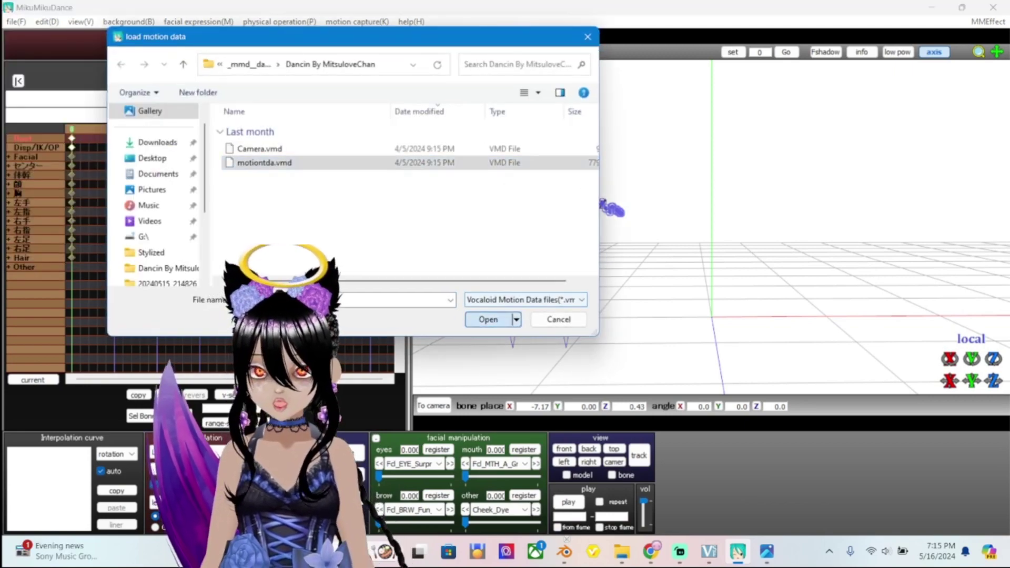
click(471, 306)
key(Return)
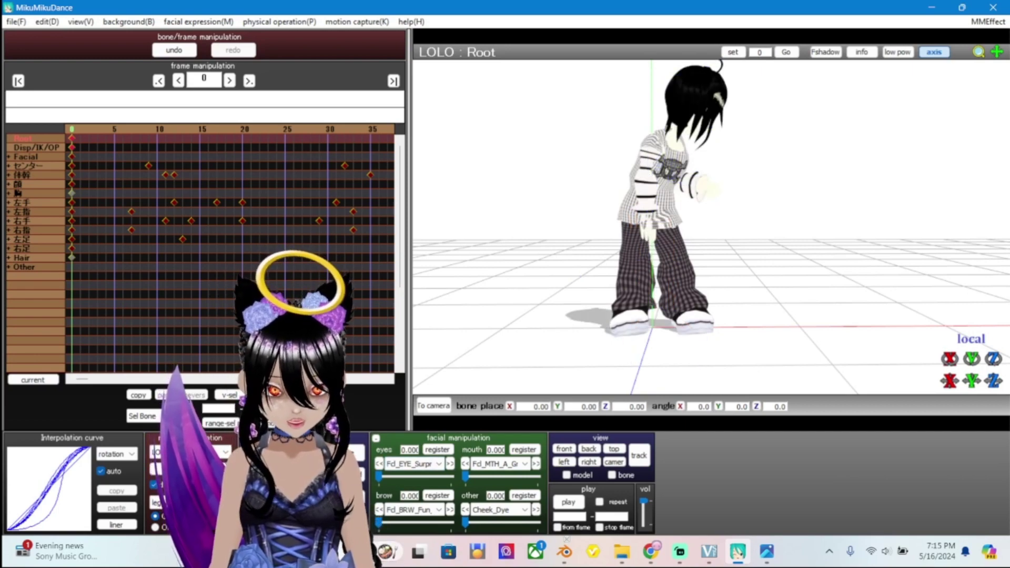
click(569, 502)
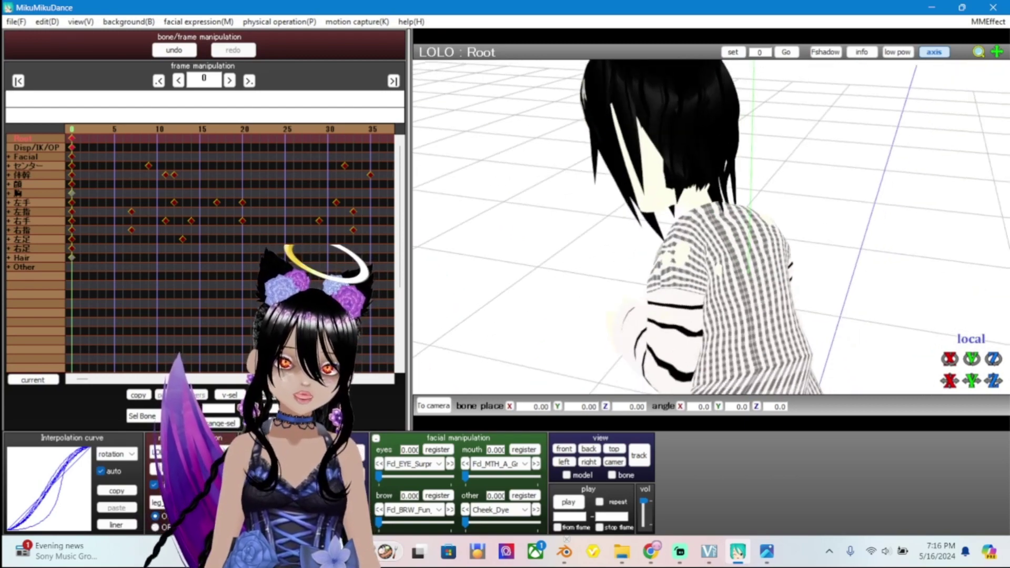
key(super)
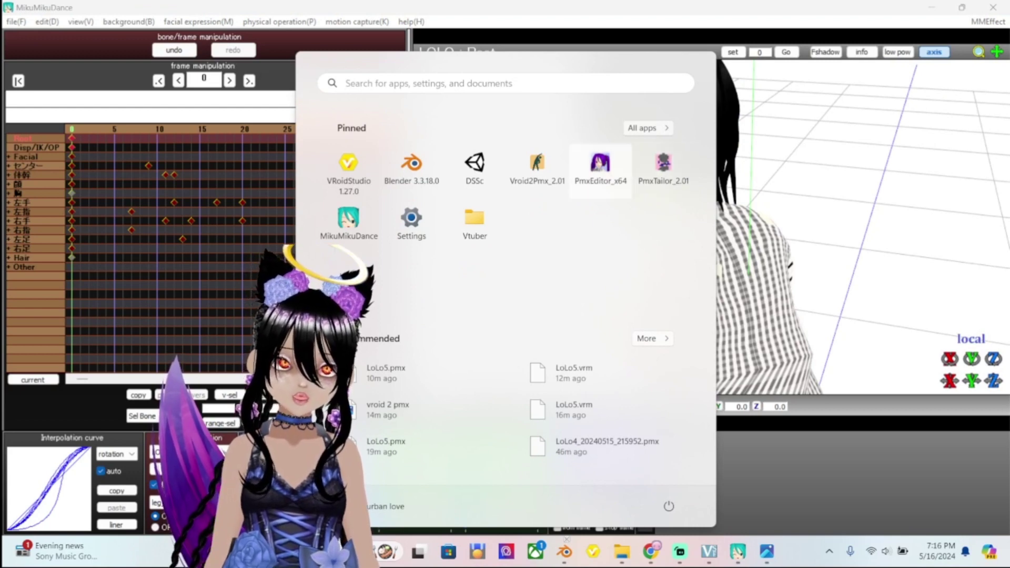
key(Escape)
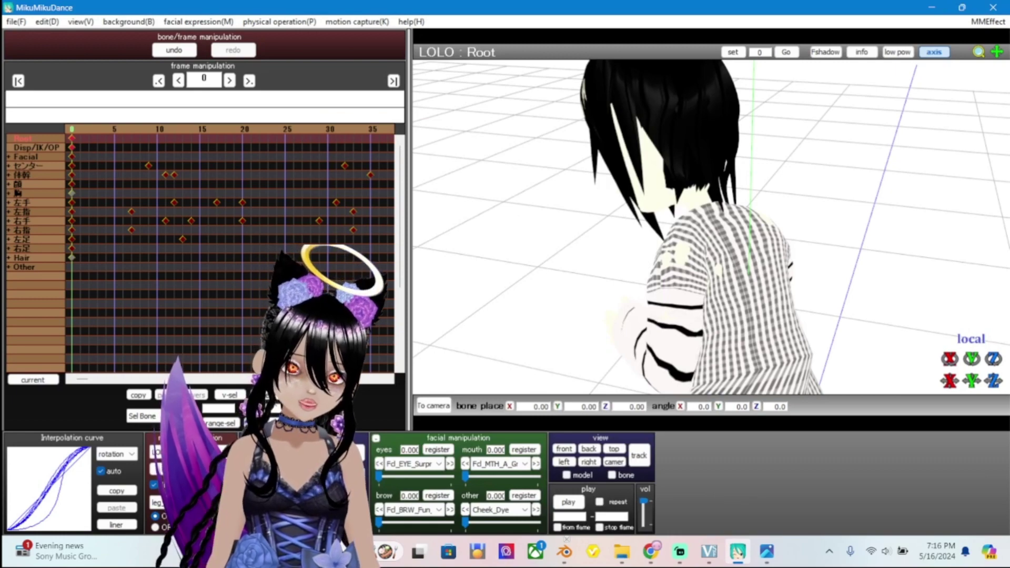
key(Left)
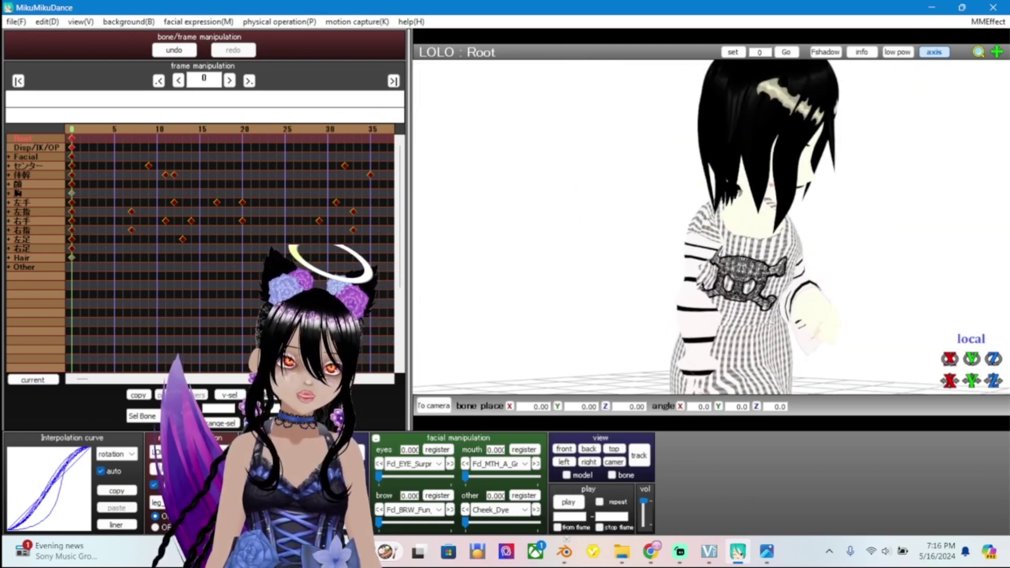
scroll(710, 227, down, 5)
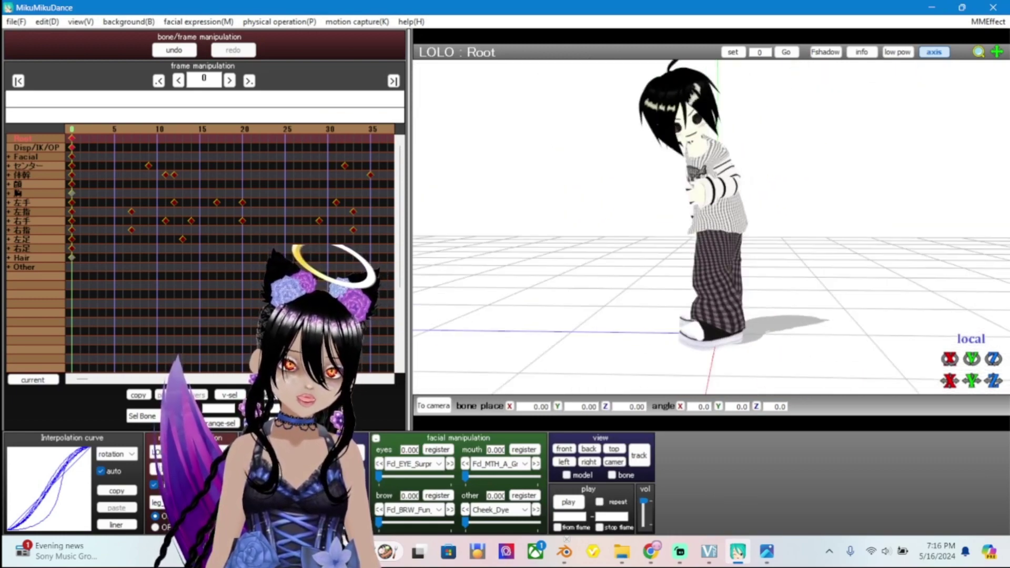
right_drag(711, 227, 605, 227)
right_drag(711, 227, 632, 232)
scroll(710, 226, up, 5)
scroll(710, 226, down, 4)
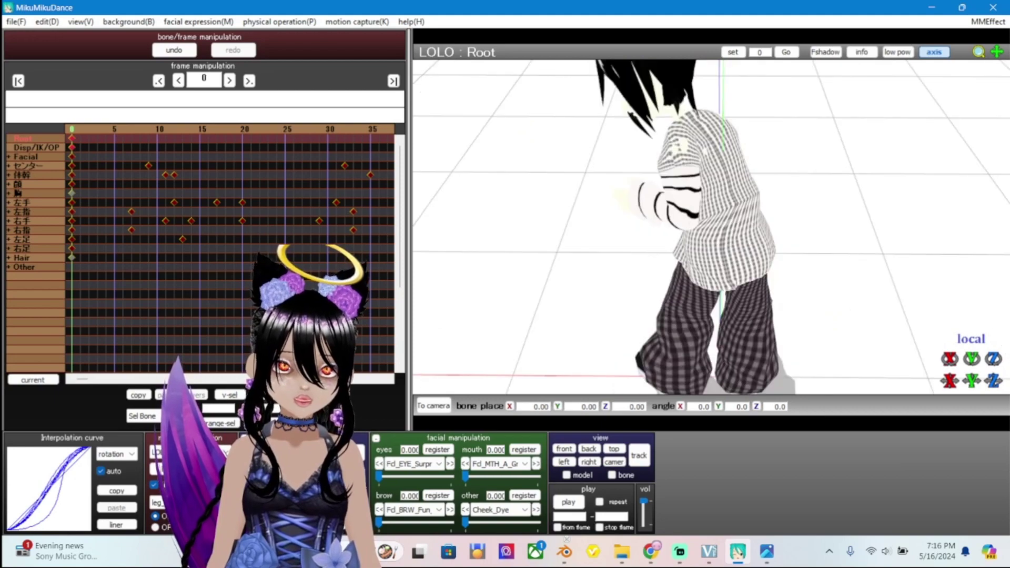
right_drag(711, 226, 423, 166)
scroll(710, 226, down, 3)
scroll(710, 227, down, 3)
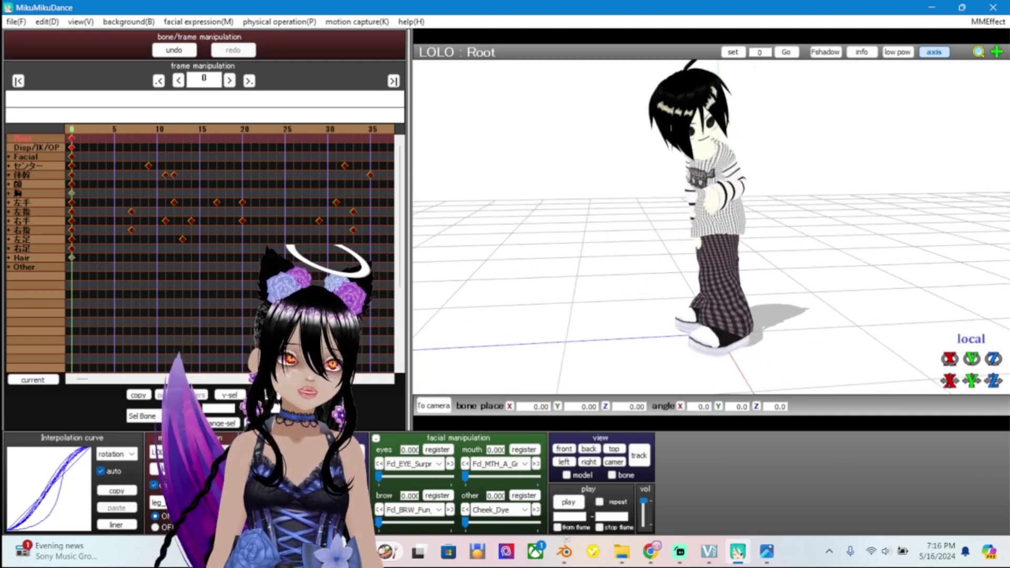
scroll(710, 226, up, 5)
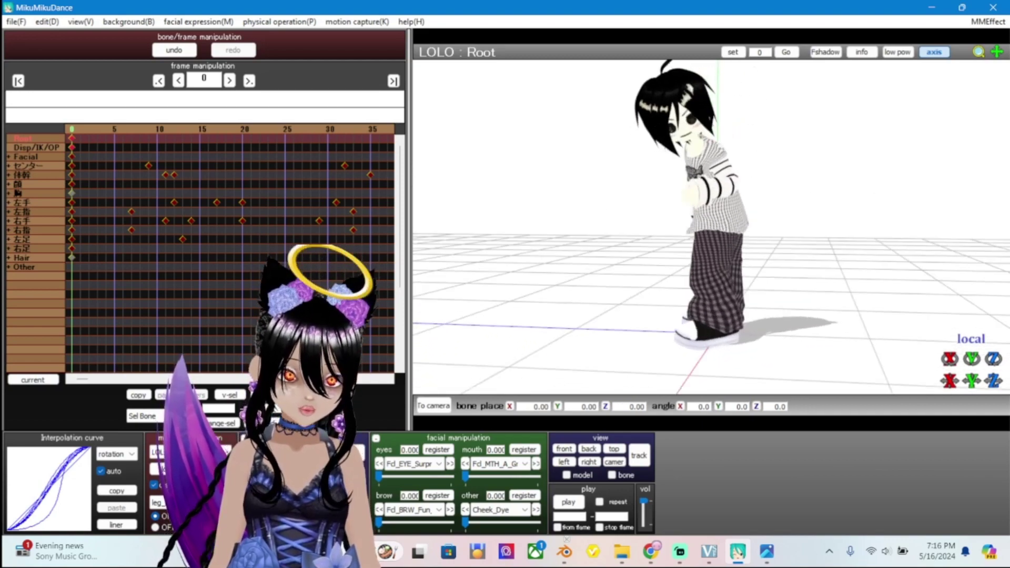
scroll(710, 226, up, 3)
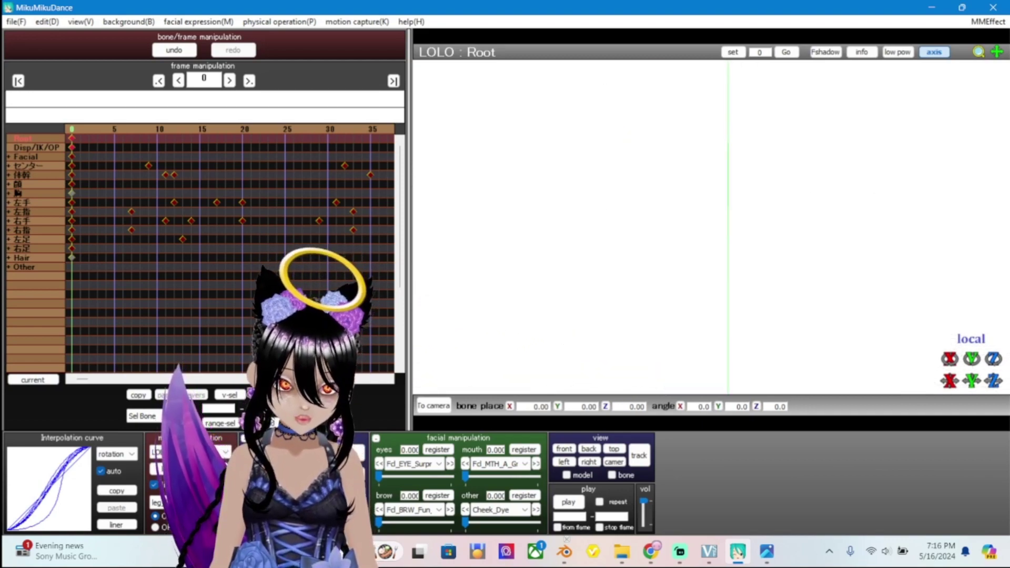
scroll(710, 226, down, 6)
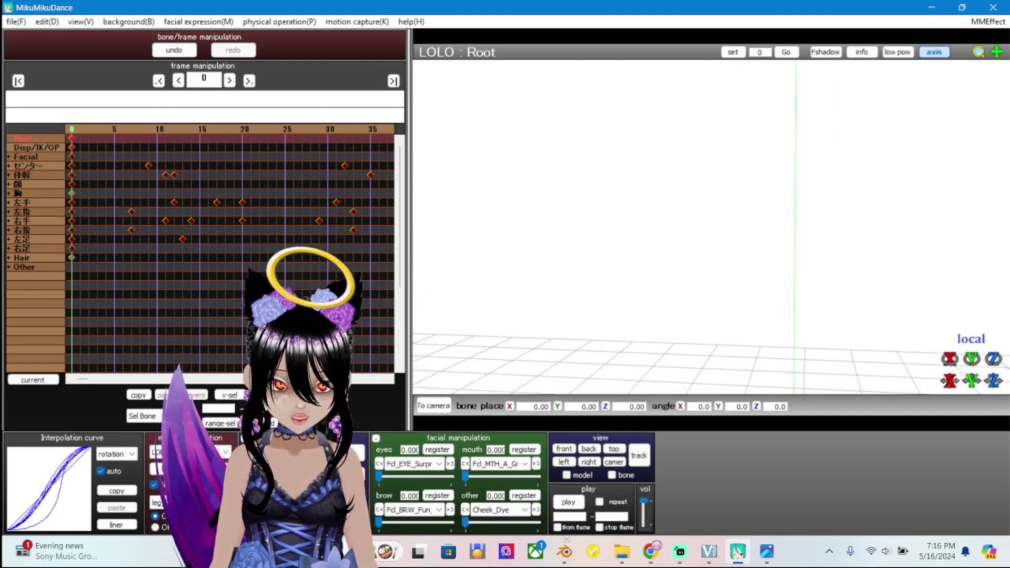
scroll(711, 226, up, 6)
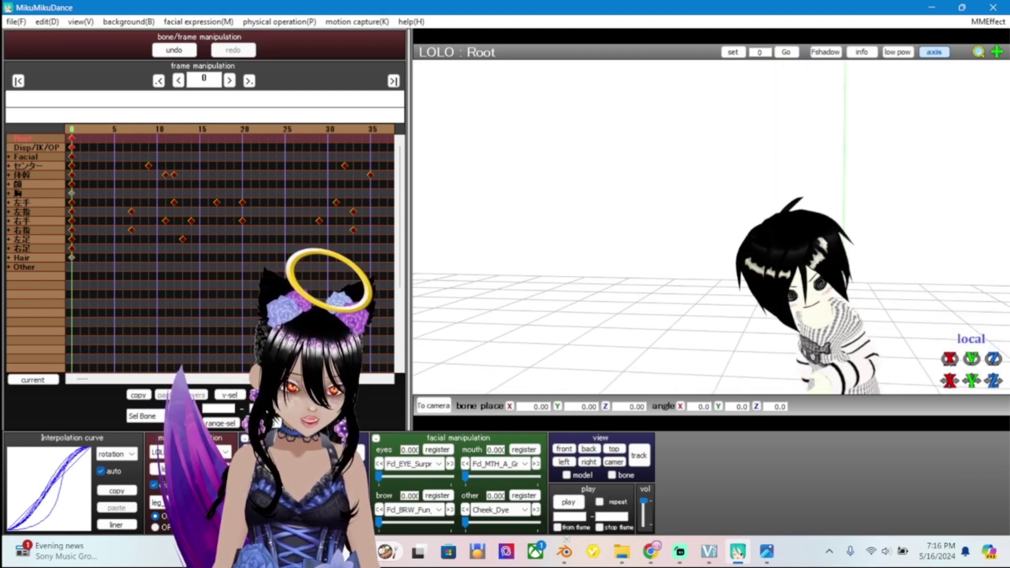
scroll(711, 227, down, 6)
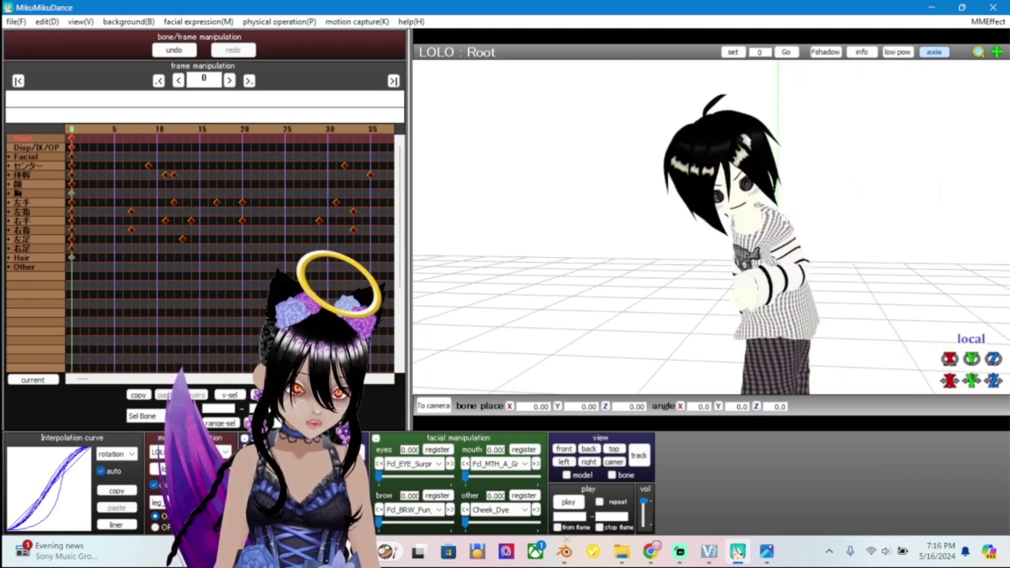
right_drag(710, 226, 689, 217)
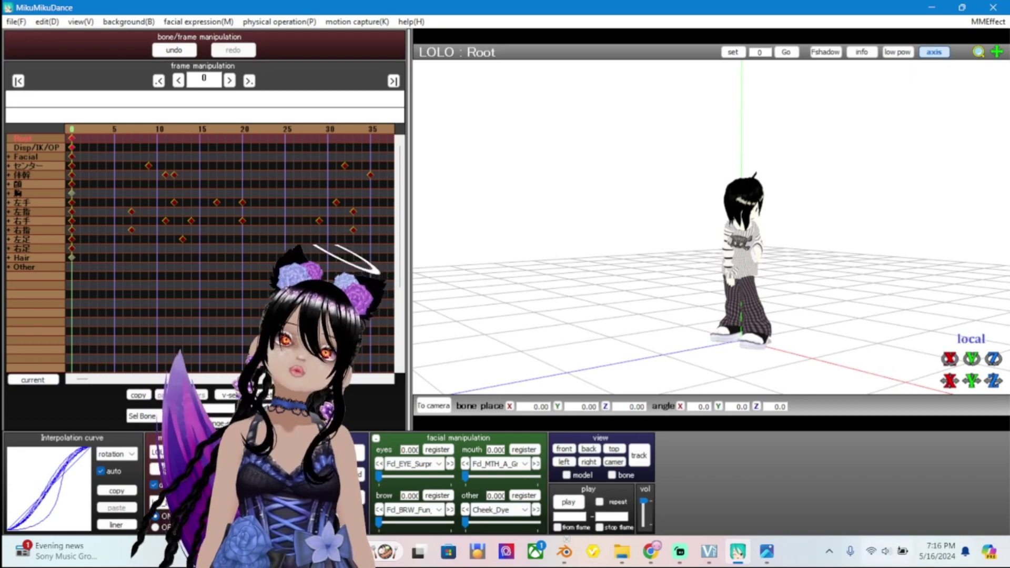
Review and close the Vroid2Pmx reference screenshot, then bring up and dismiss the Start menu
click(767, 552)
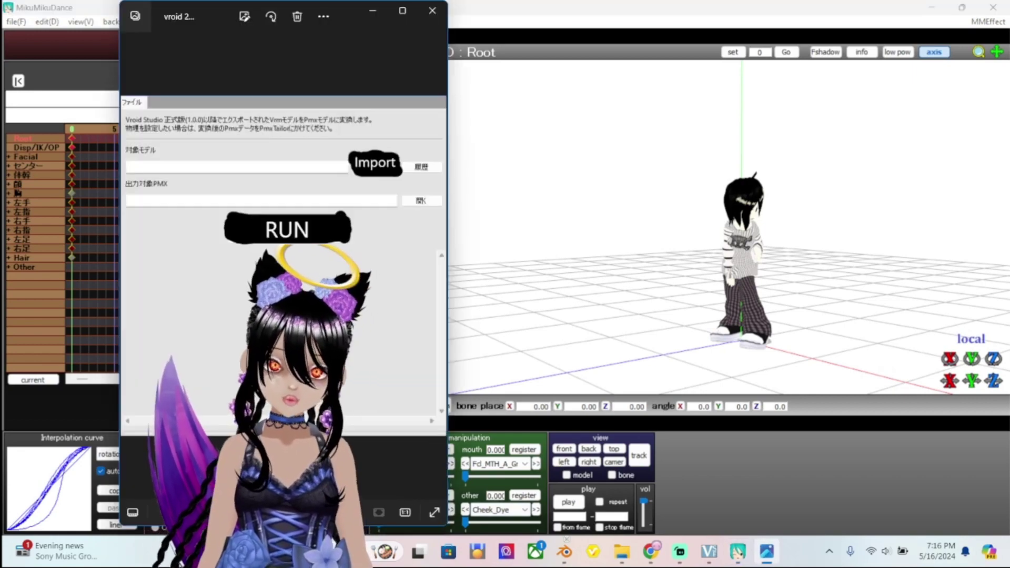
click(432, 10)
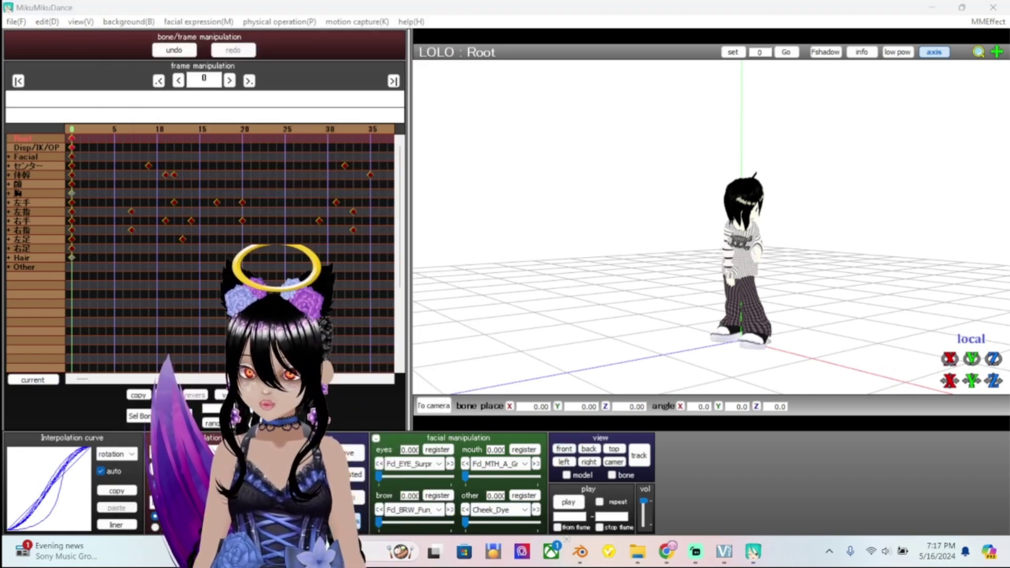
key(super)
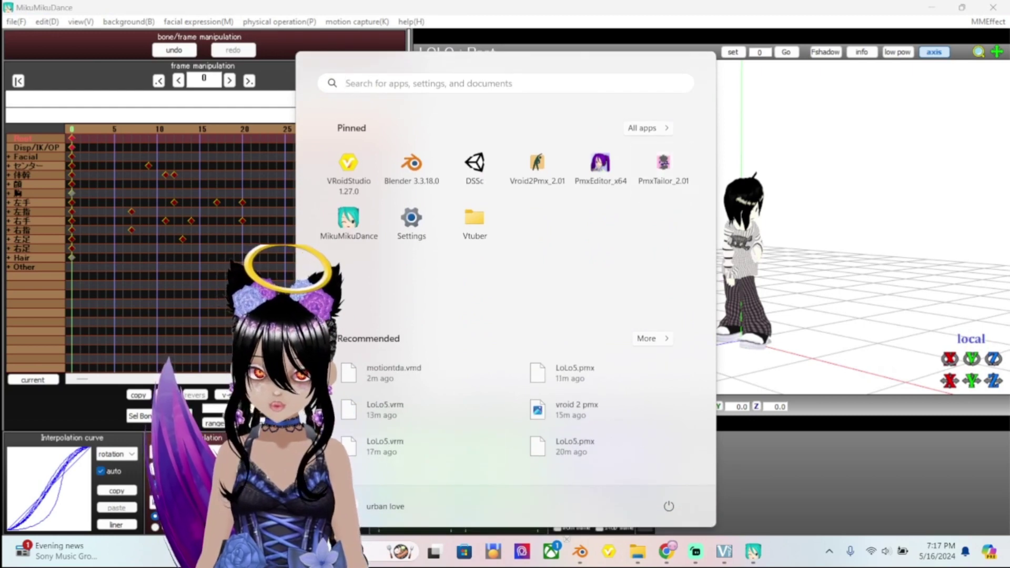
key(super)
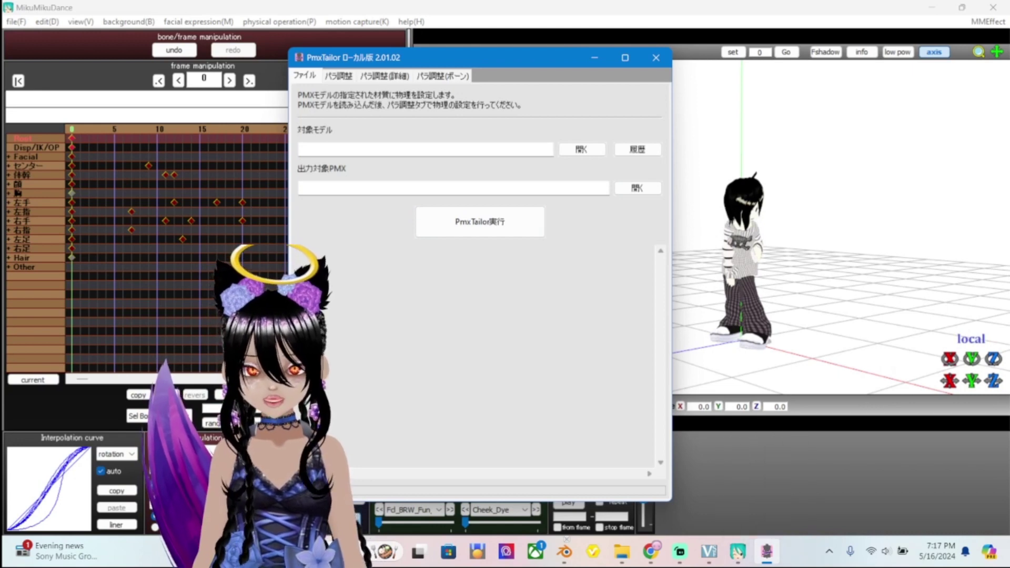
Launch PmxEditor_x64 from the Start menu's pinned apps and bring its window forward
key(super)
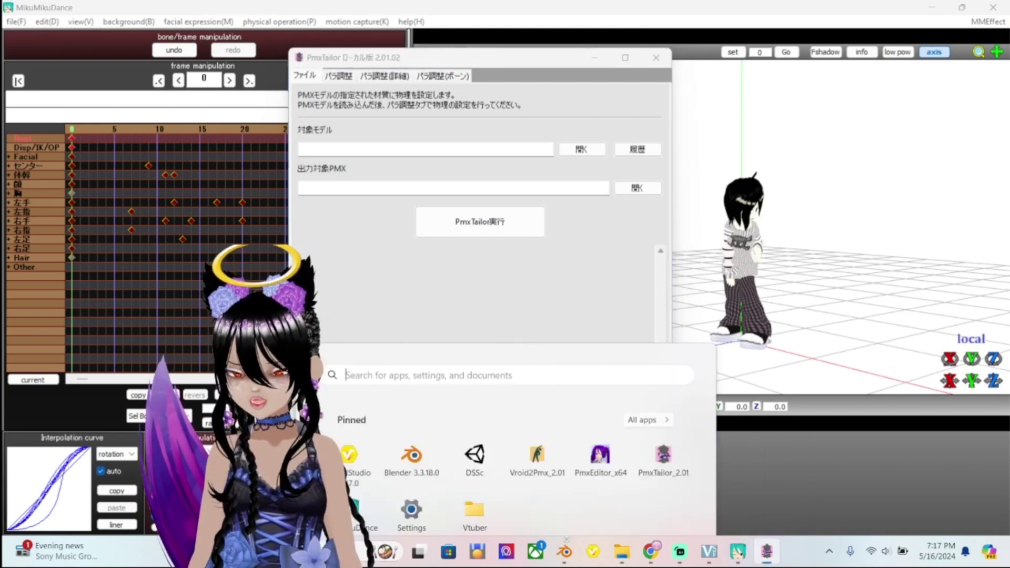
click(600, 244)
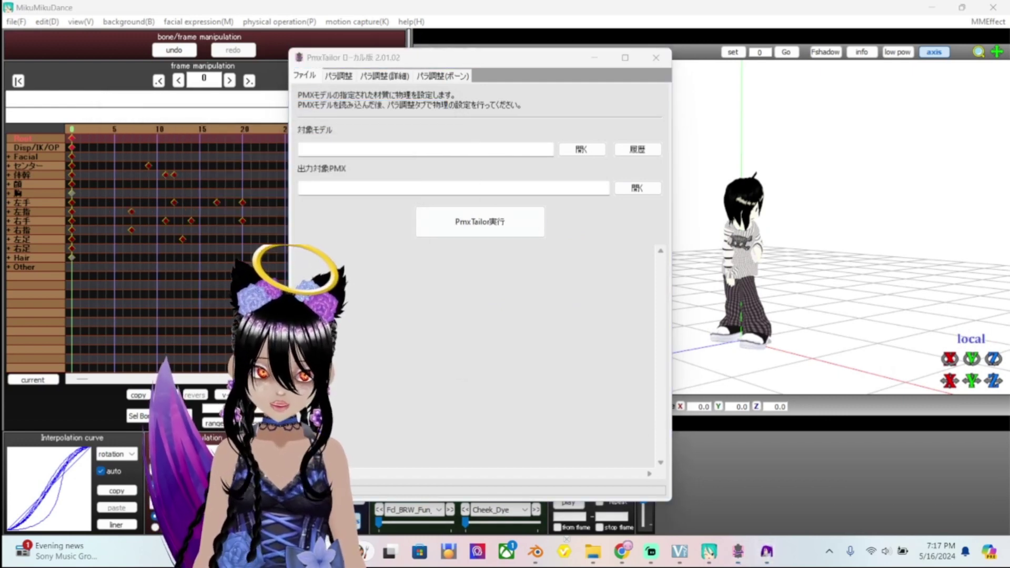
click(711, 468)
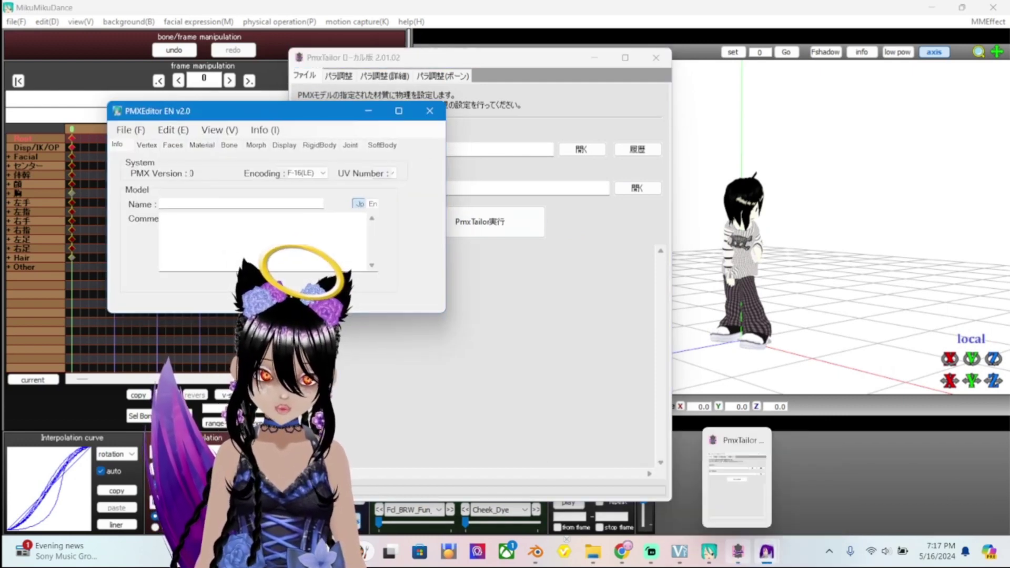
Bring PmxTailor to the front and move its window further right
click(738, 551)
drag(474, 58, 584, 74)
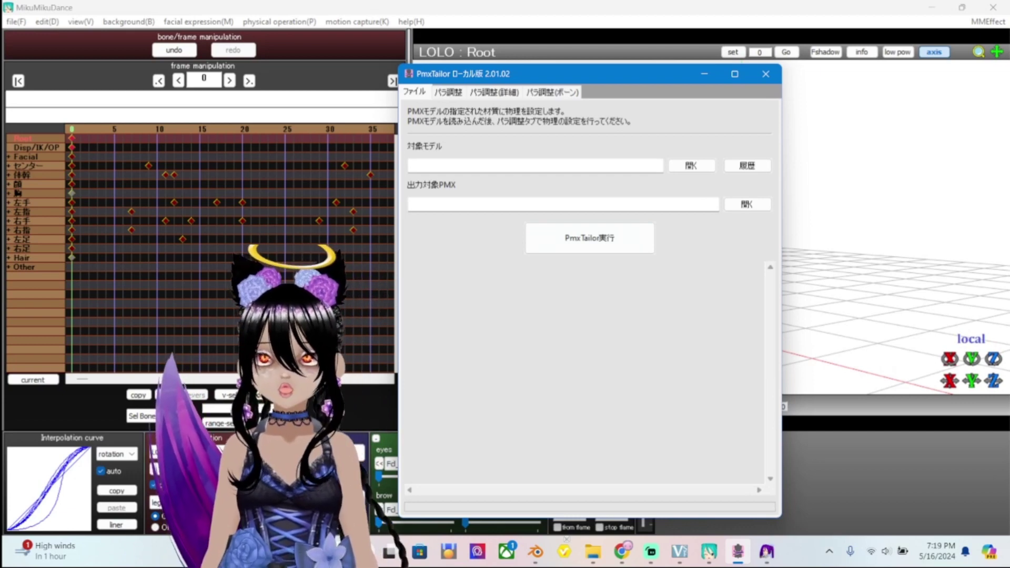
View the 'translate 2' screenshot from Screenies in Photos, with PmxTailor placed beside it
click(593, 551)
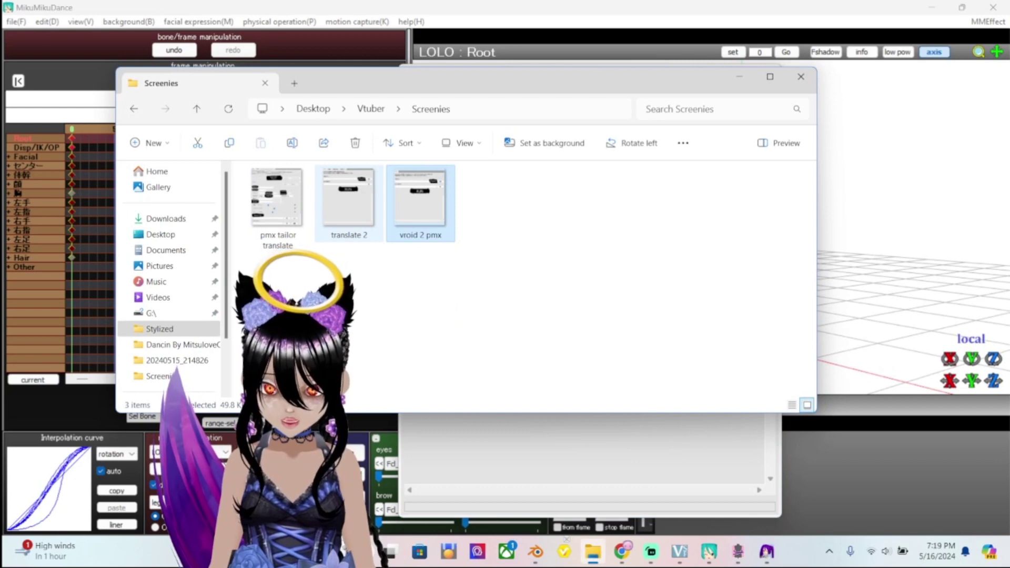
double_click(348, 200)
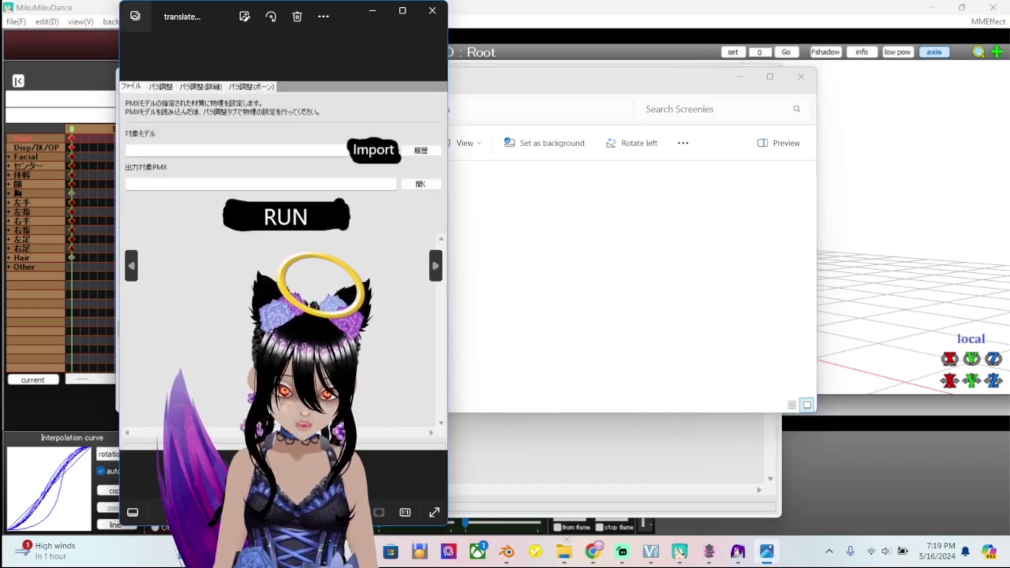
click(739, 77)
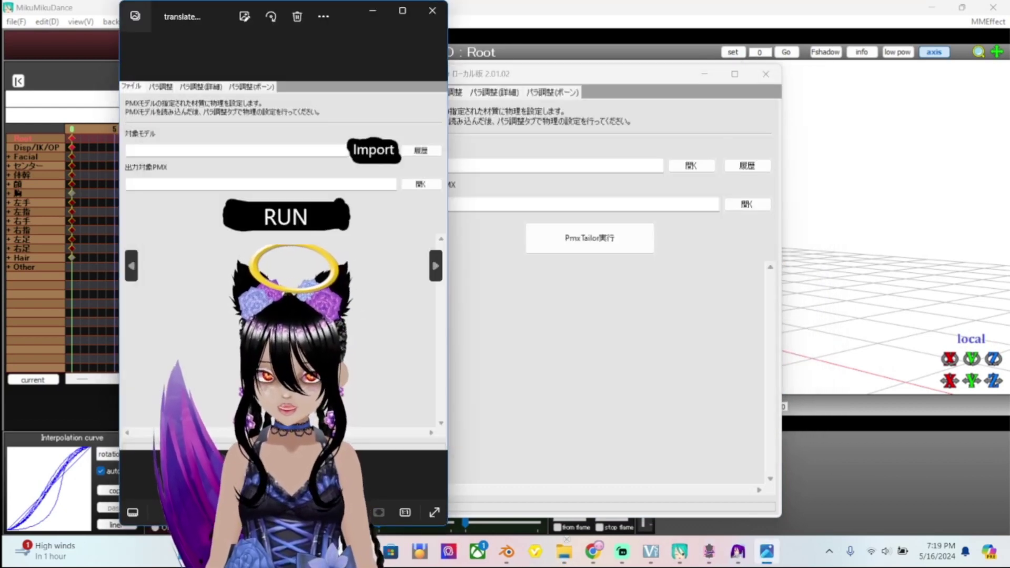
drag(579, 74, 608, 59)
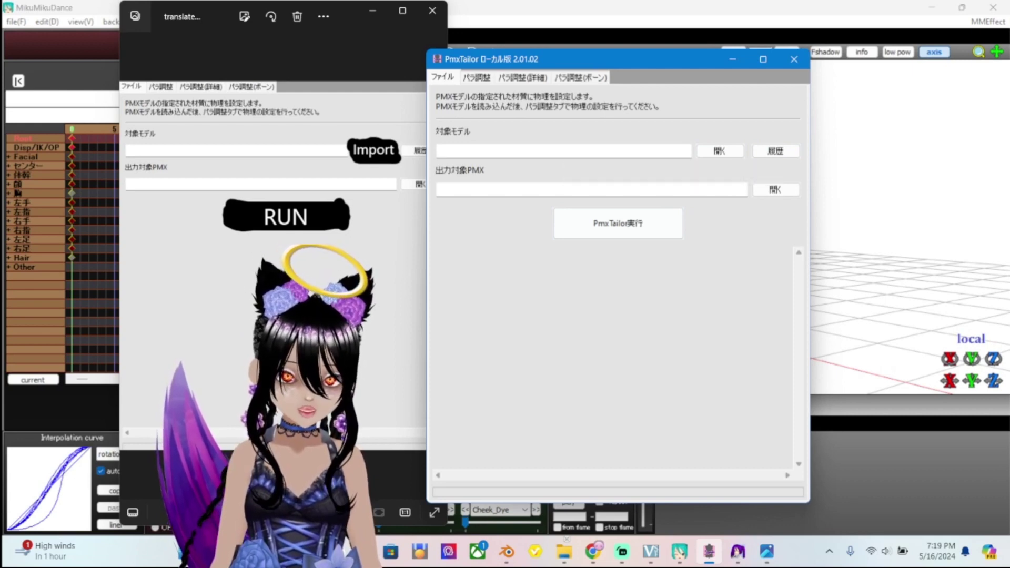
Browse to DSSc_Data > LoLo5 > 20240516_190340 and load LoLo5.pmx as the target model
click(720, 151)
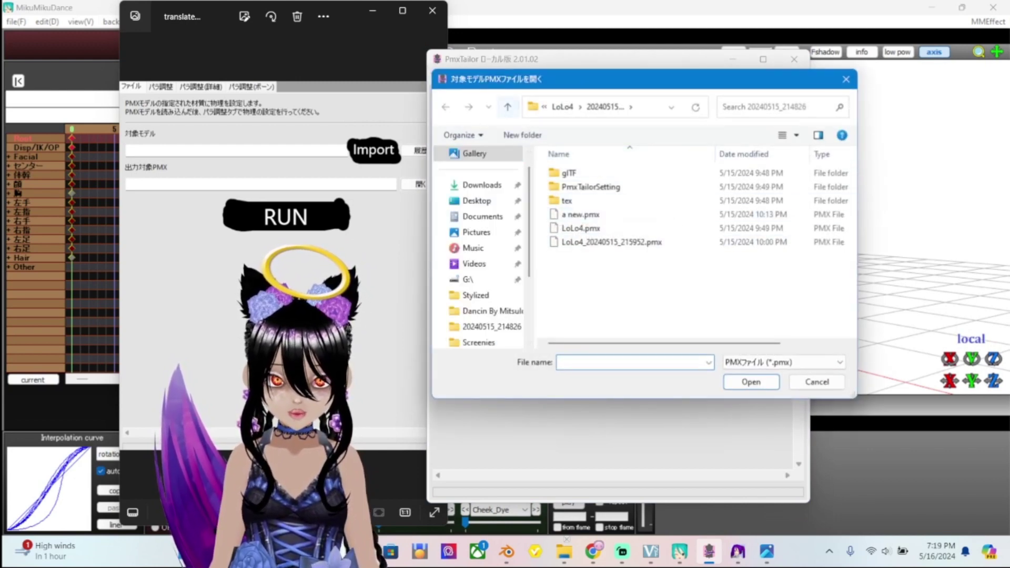
click(508, 107)
click(508, 107)
scroll(666, 295, down, 3)
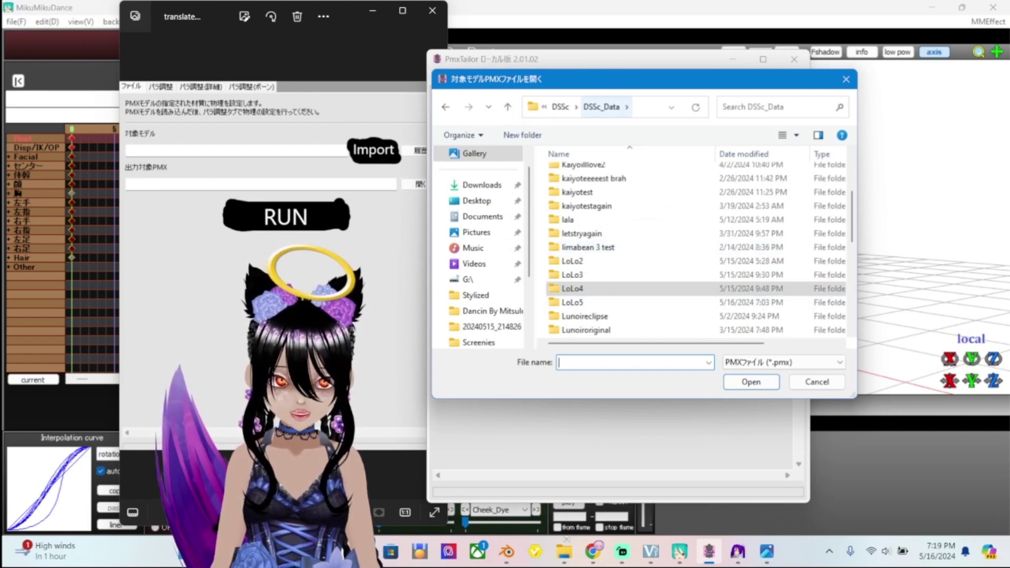
double_click(572, 303)
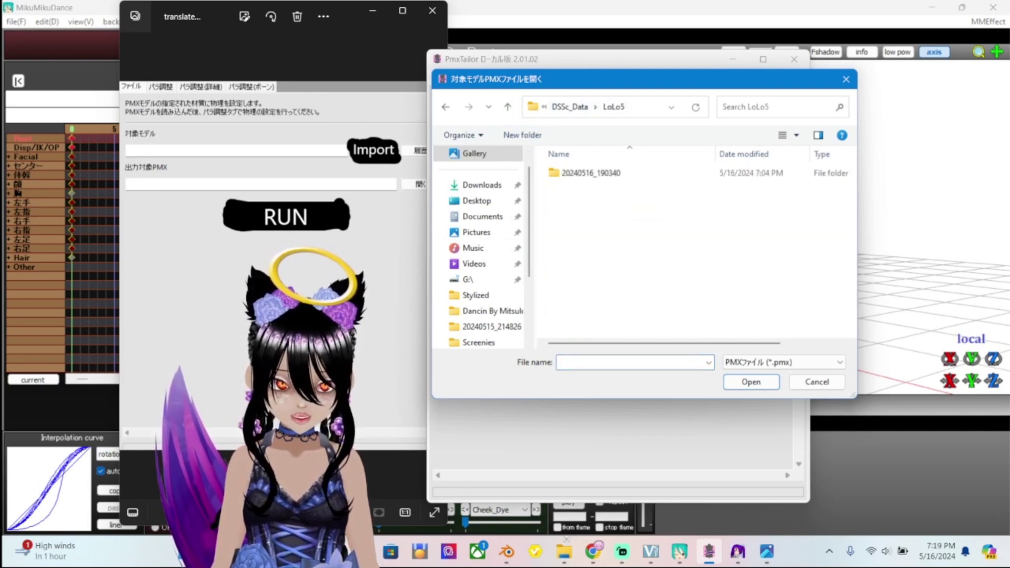
double_click(591, 173)
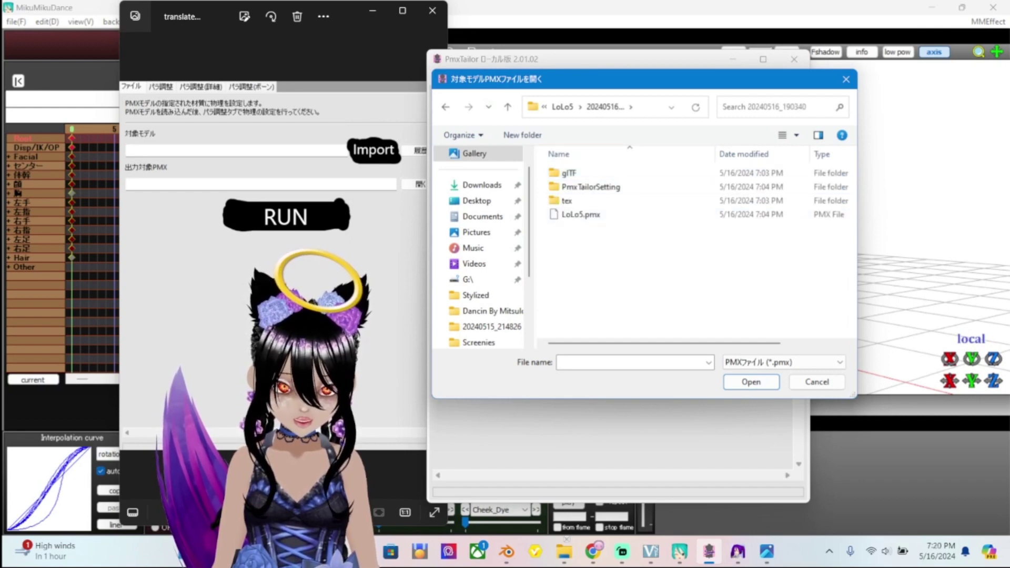
click(581, 214)
click(751, 382)
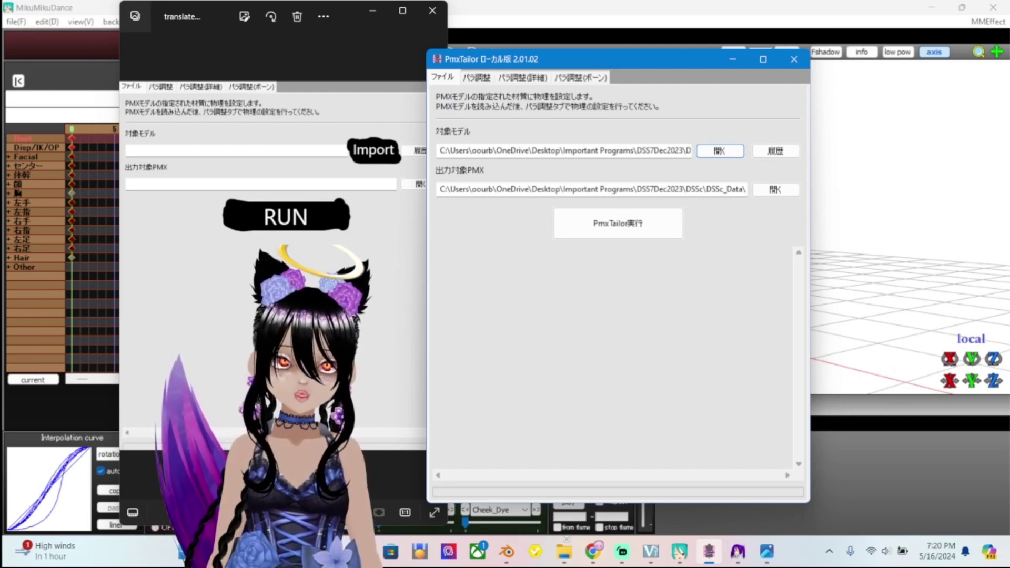
key(ctrl+Tab)
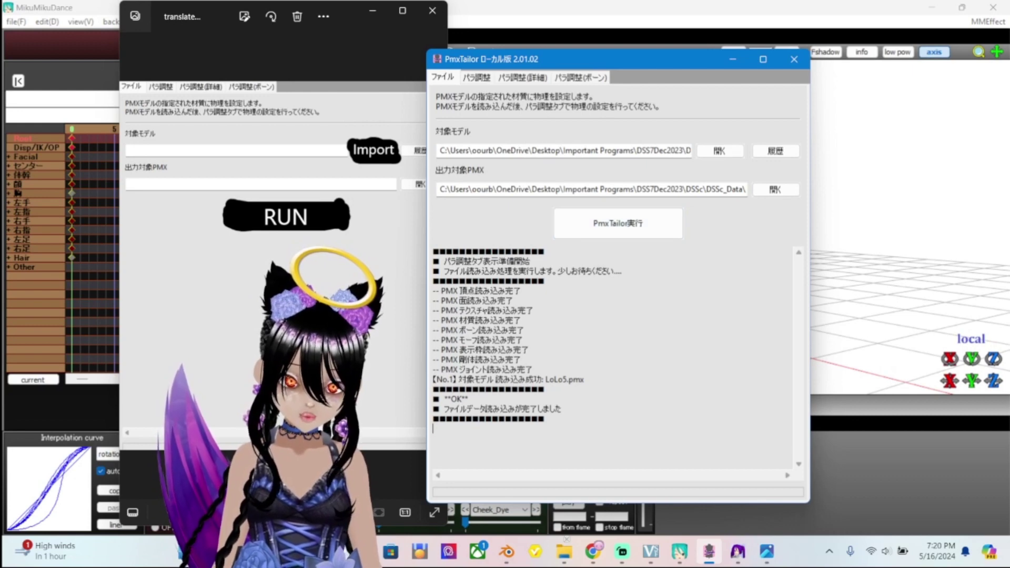
Run PmxTailor, check the no-physics-settings error in the log, and move to the パラ調整 page
key(Return)
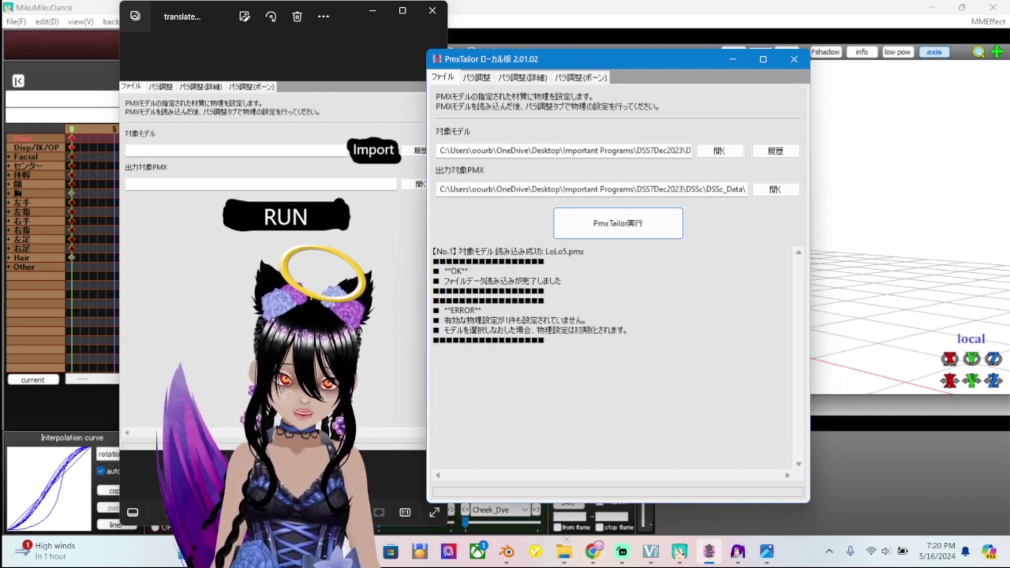
drag(447, 310, 433, 350)
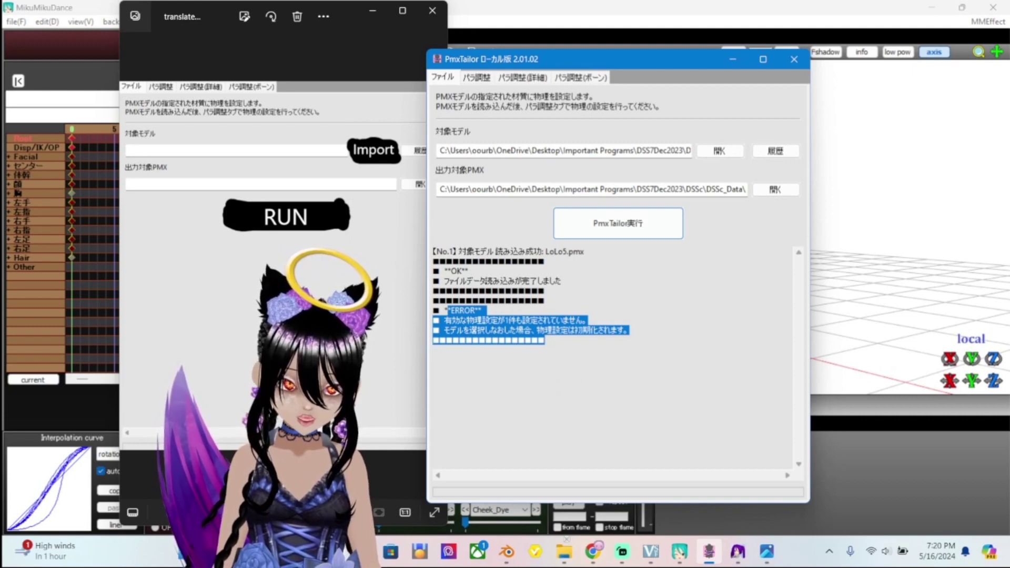
key(Right)
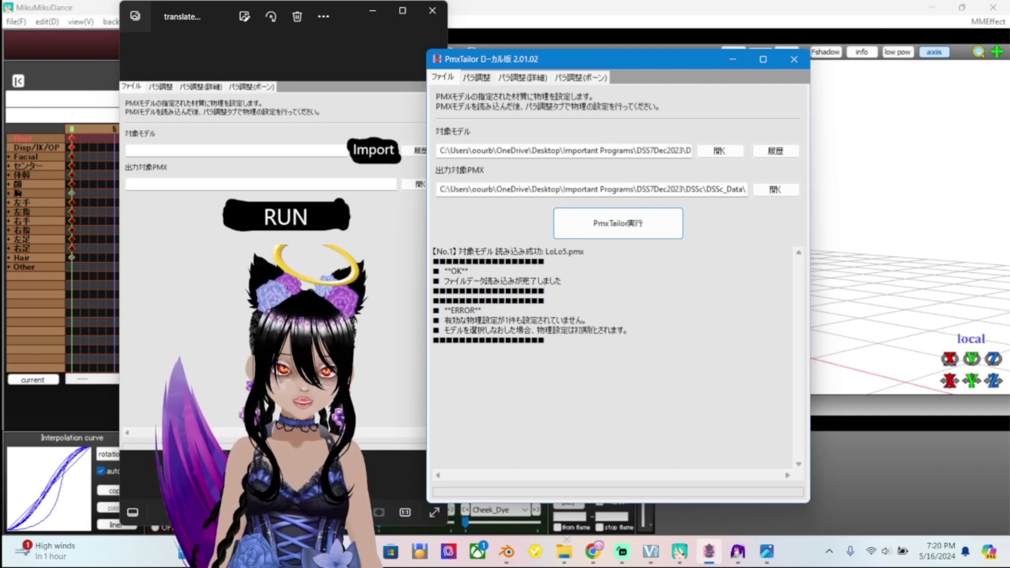
key(ctrl+Tab)
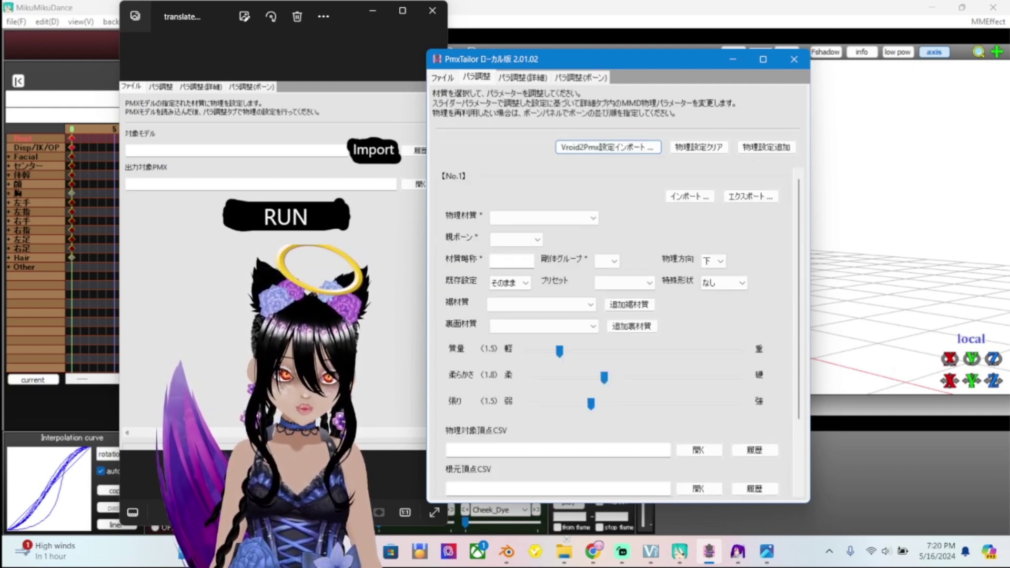
Browse the file, detailed and bone parameter pages, ending back on パラ調整
key(ctrl+shift+Tab)
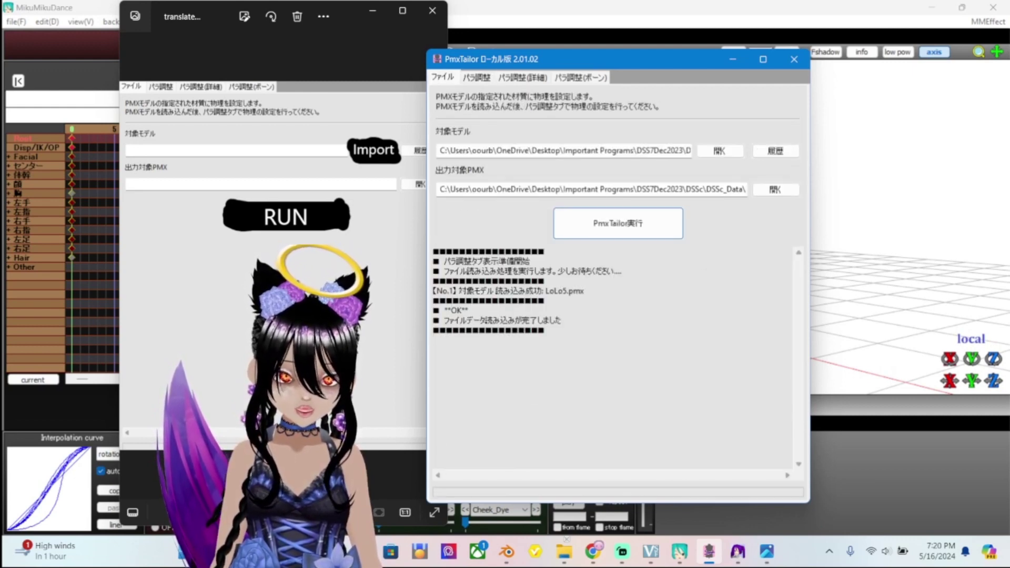
key(ctrl+Tab)
key(ctrl+shift+Tab)
key(ctrl+Tab)
key(ctrl+Tab)
key(ctrl+Tab)
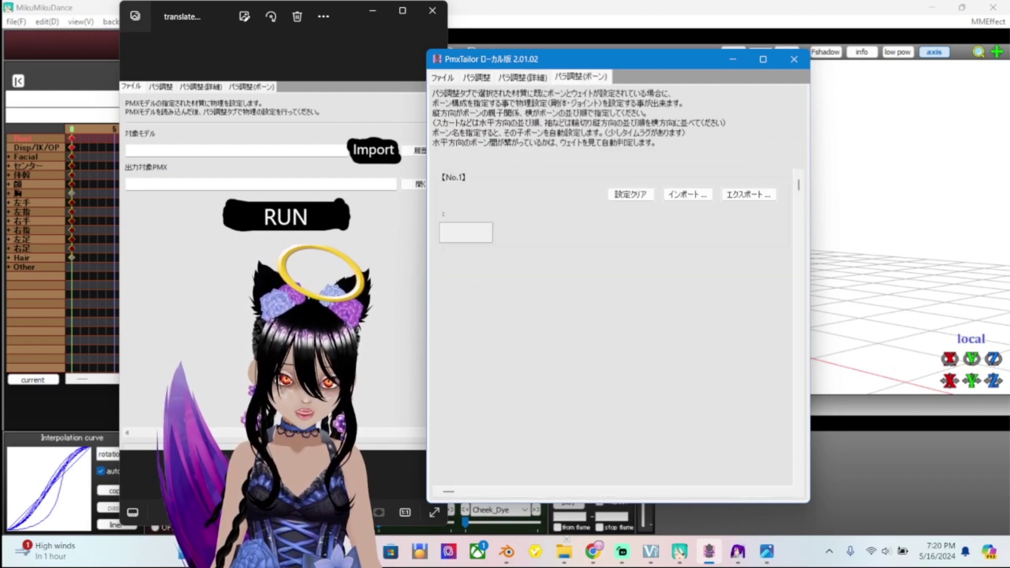
key(ctrl+Tab)
key(ctrl+Tab)
key(ctrl+Tab)
key(ctrl+Tab)
key(ctrl+shift+Tab)
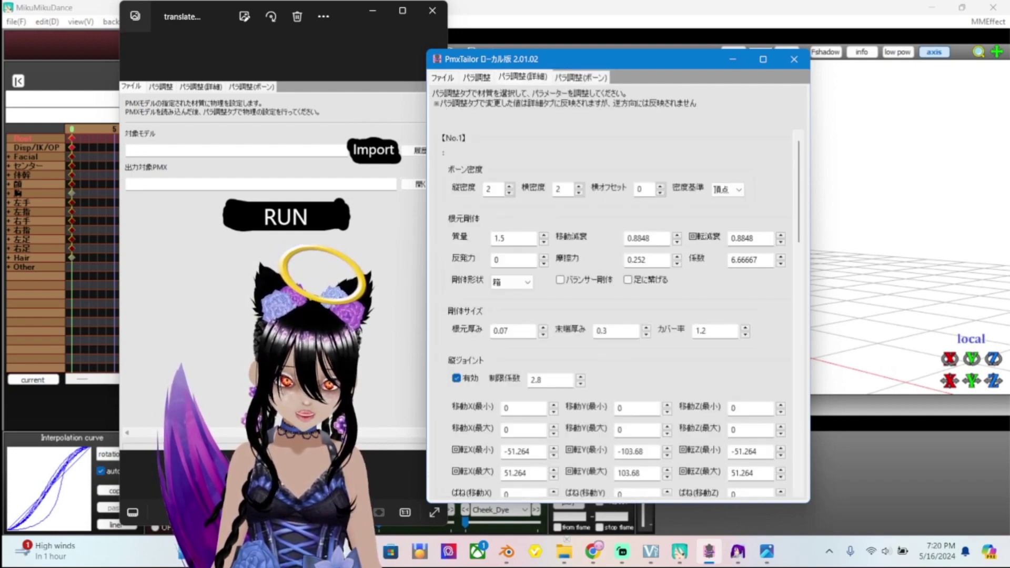
key(ctrl+shift+Tab)
key(ctrl+Tab)
key(ctrl+Tab)
key(ctrl+shift+Tab)
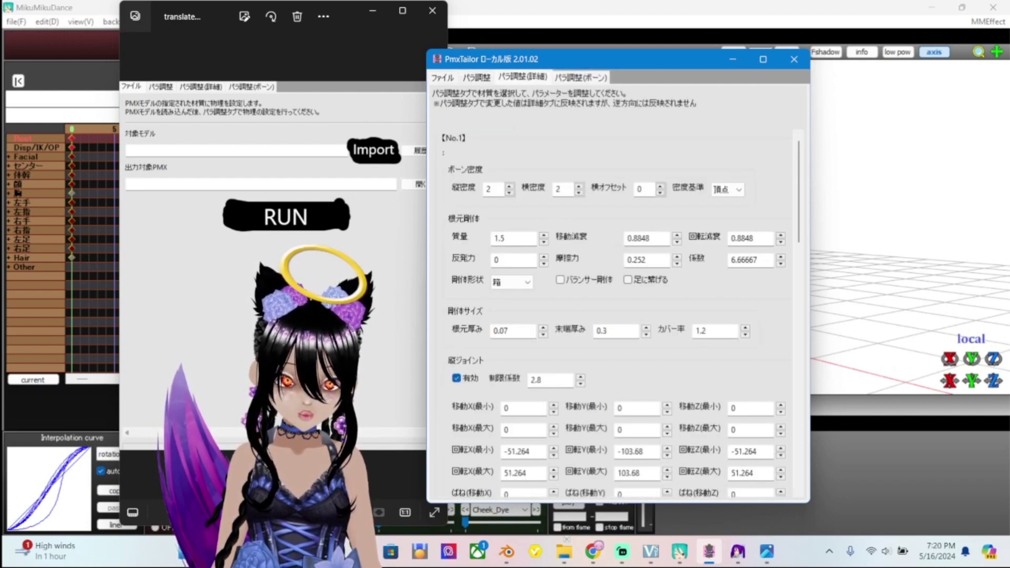
key(ctrl+shift+Tab)
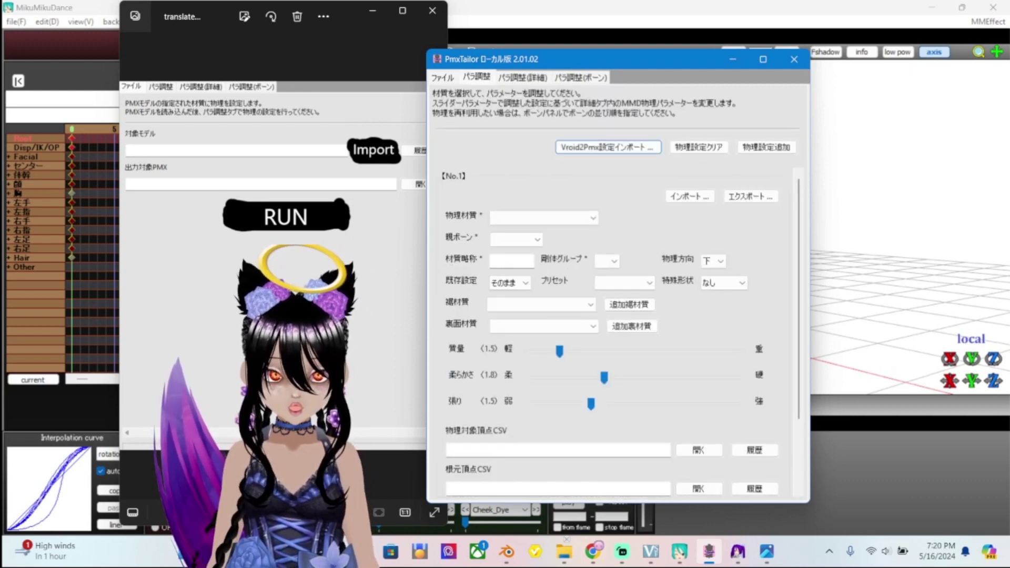
Choose the 布(コットン) physics preset in the プリセット dropdown
scroll(621, 332, down, 1)
key(Down)
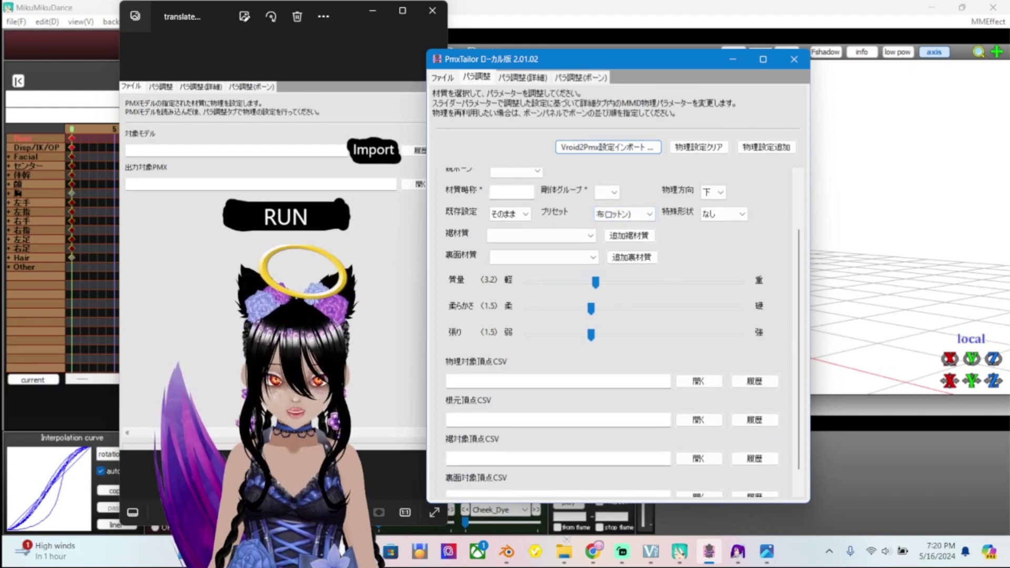
scroll(621, 331, up, 1)
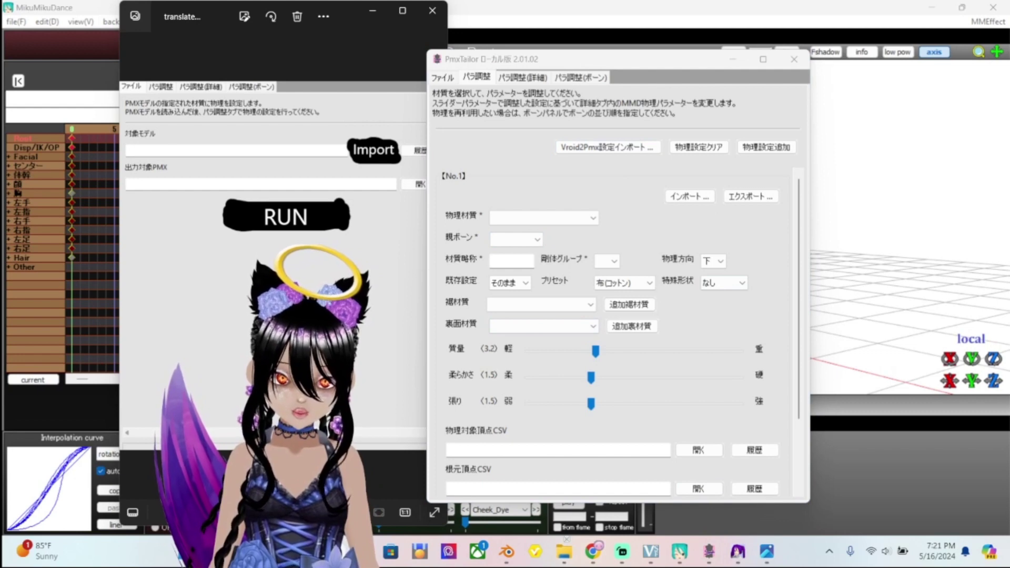
Open the 'pmx tailor translate' screenshot from the Screenies folder in Photos
click(564, 552)
click(277, 200)
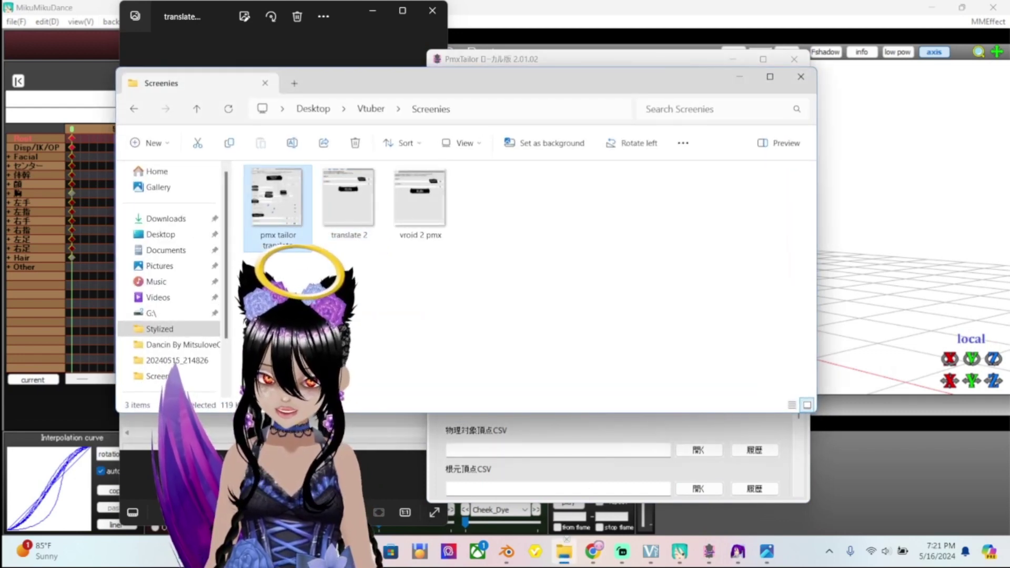
key(Return)
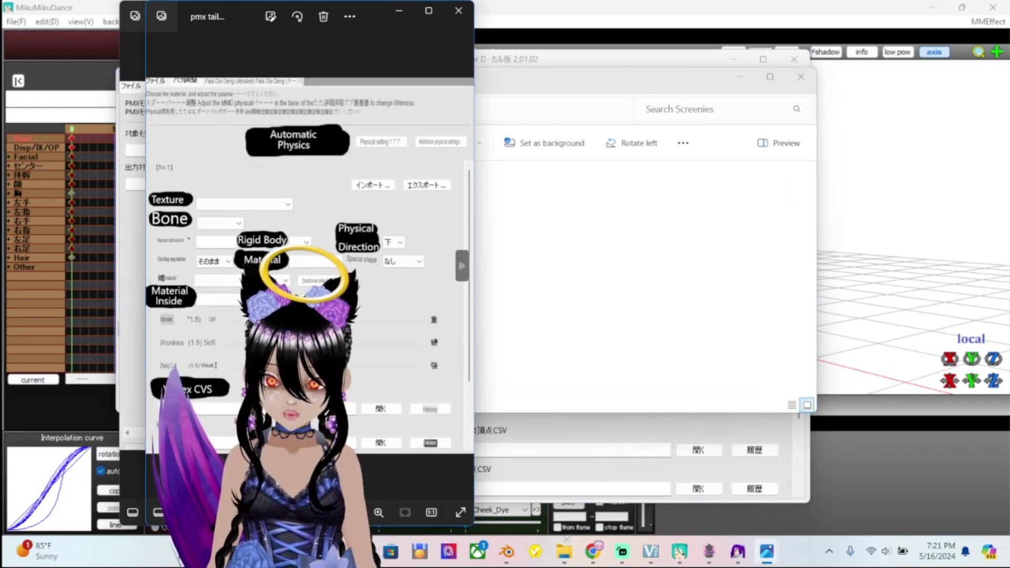
Place the Photos viewer beside PmxTailor and zoom into the annotated parameter page
drag(369, 16, 440, 21)
key(alt+Tab)
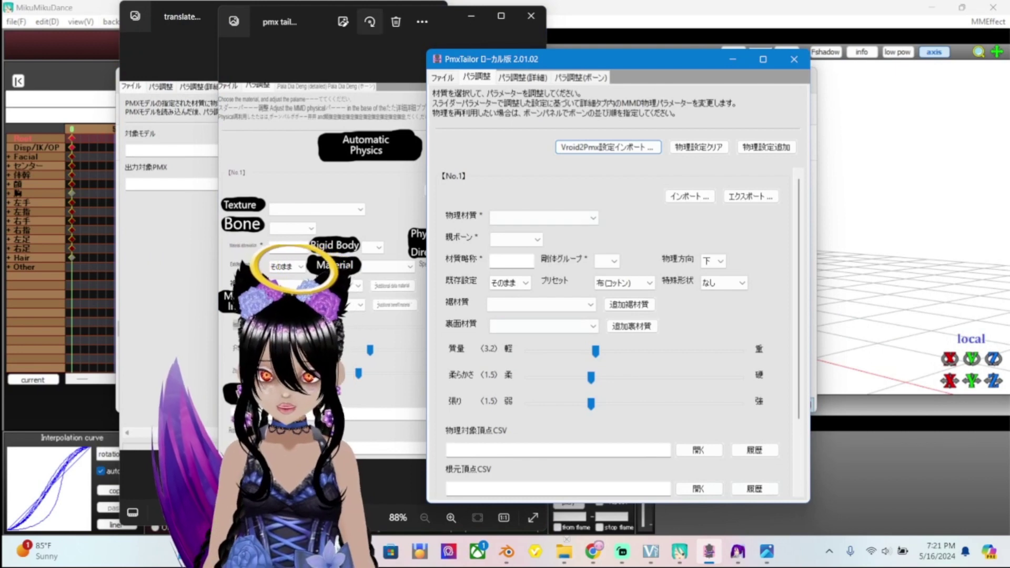
drag(305, 21, 191, 23)
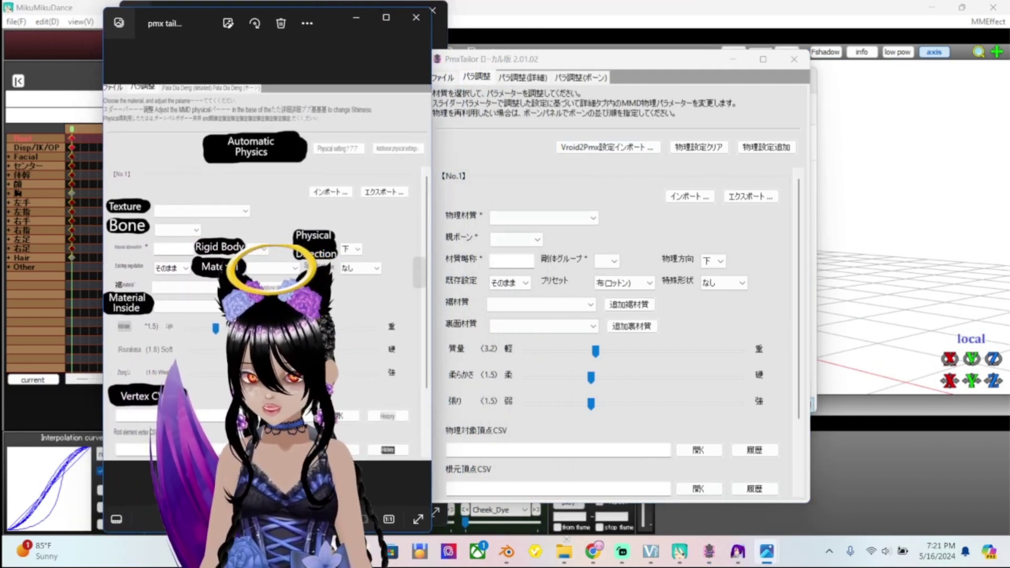
key(alt+Tab)
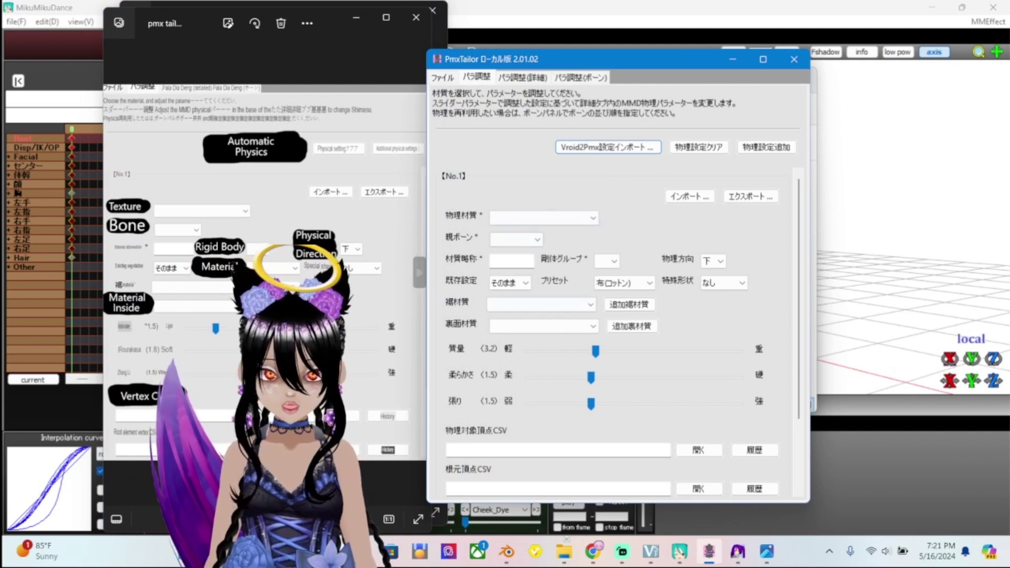
scroll(142, 248, up, 2)
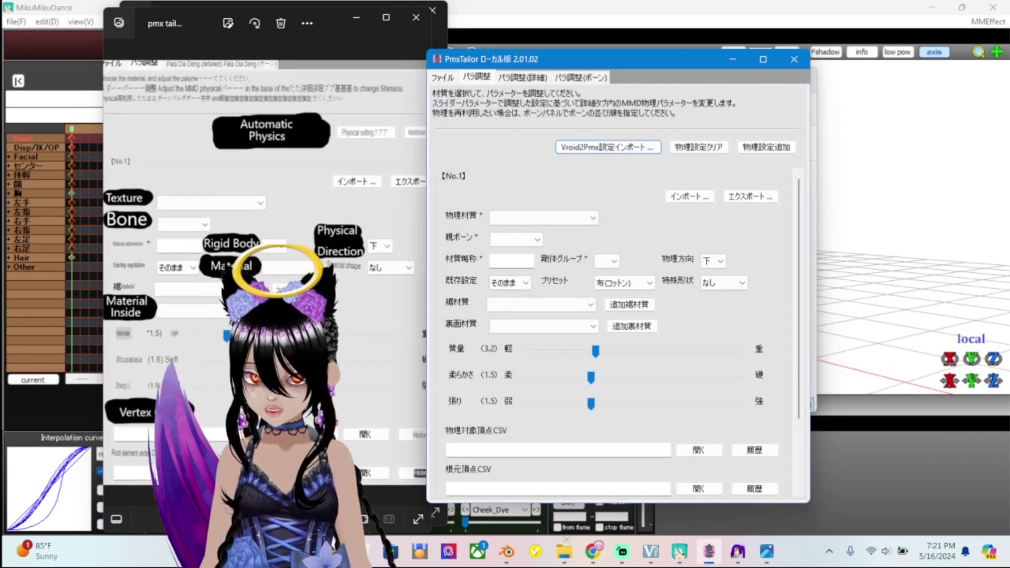
scroll(212, 244, up, 2)
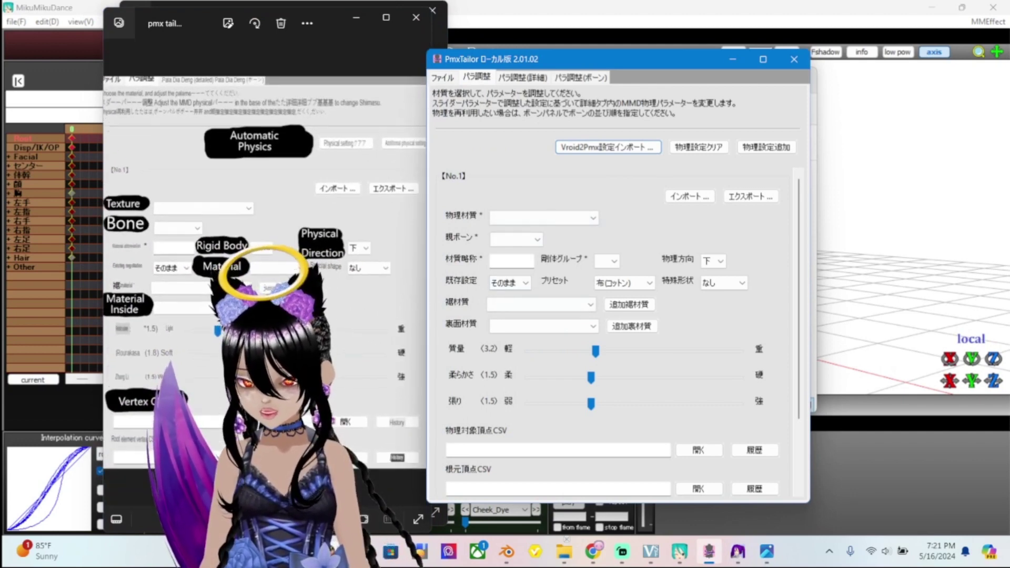
scroll(237, 248, down, 3)
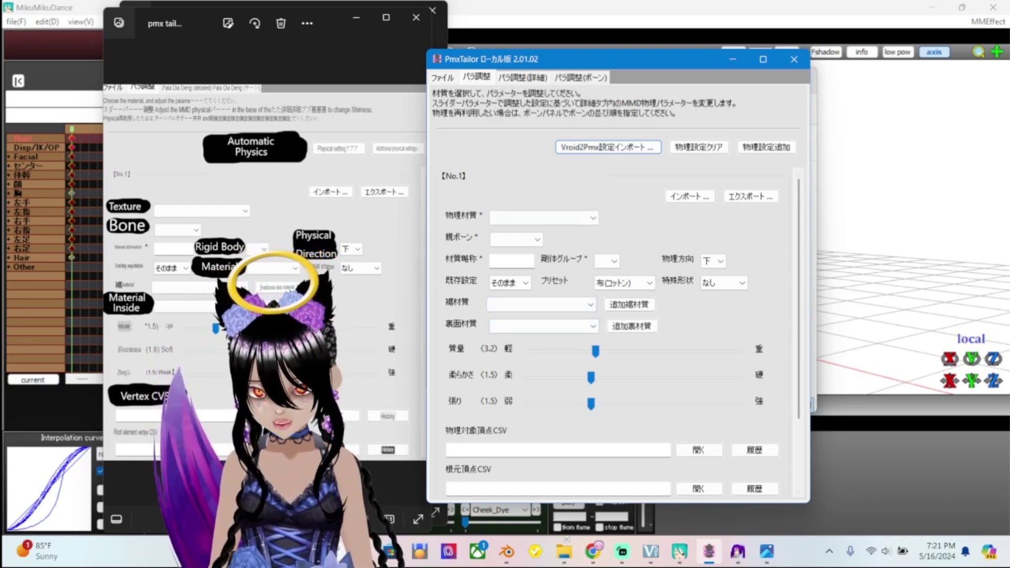
mouse_move(579, 59)
mouse_down()
mouse_move(595, 13)
mouse_move(580, 44)
mouse_up()
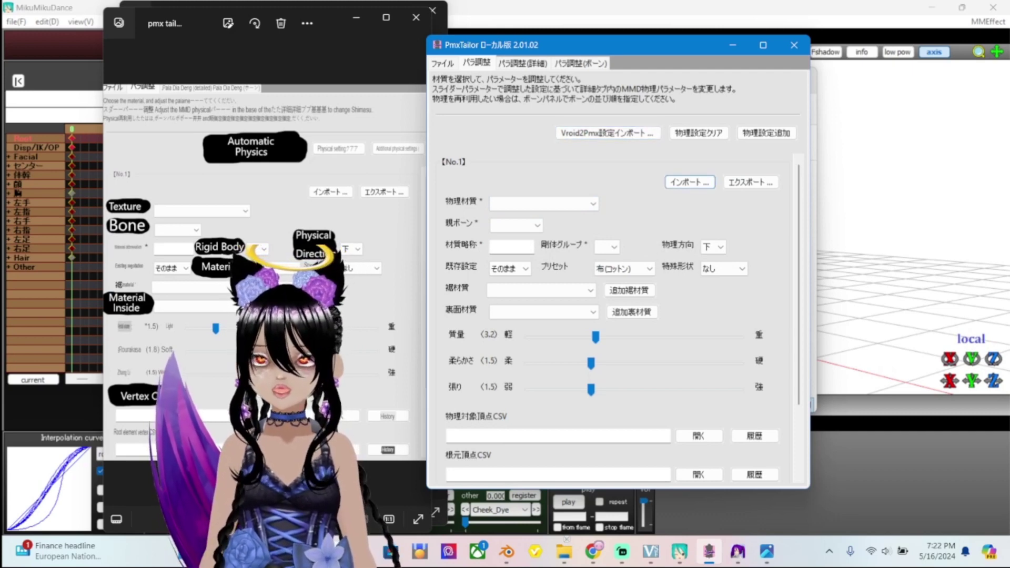
mouse_move(579, 45)
mouse_down()
mouse_move(604, 46)
mouse_move(589, 36)
mouse_up()
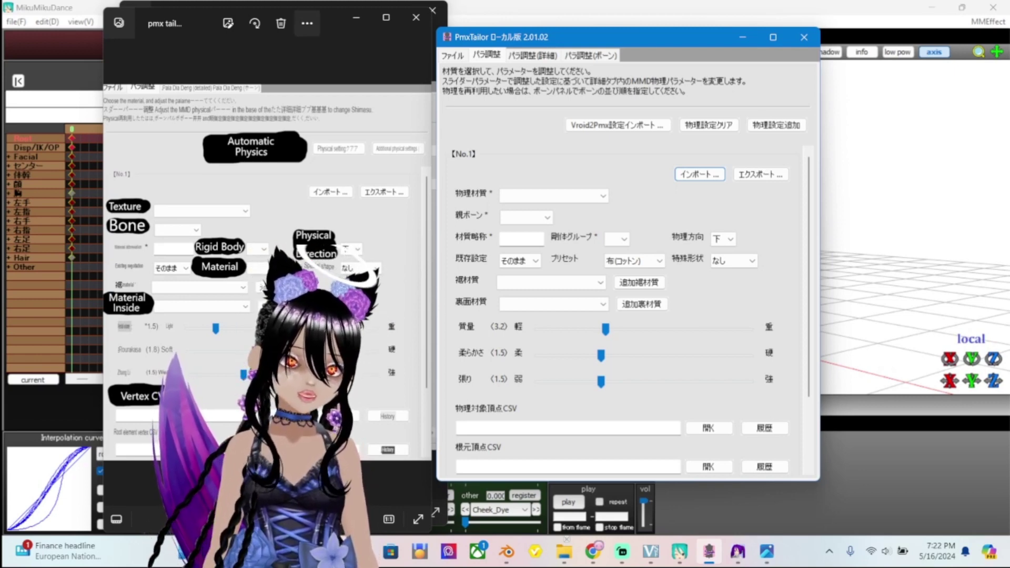
scroll(268, 234, up, 1)
Import the Vroid2Pmx hair settings 髪H1.json and 髪L1–髪L5.json into PmxTailor
click(268, 235)
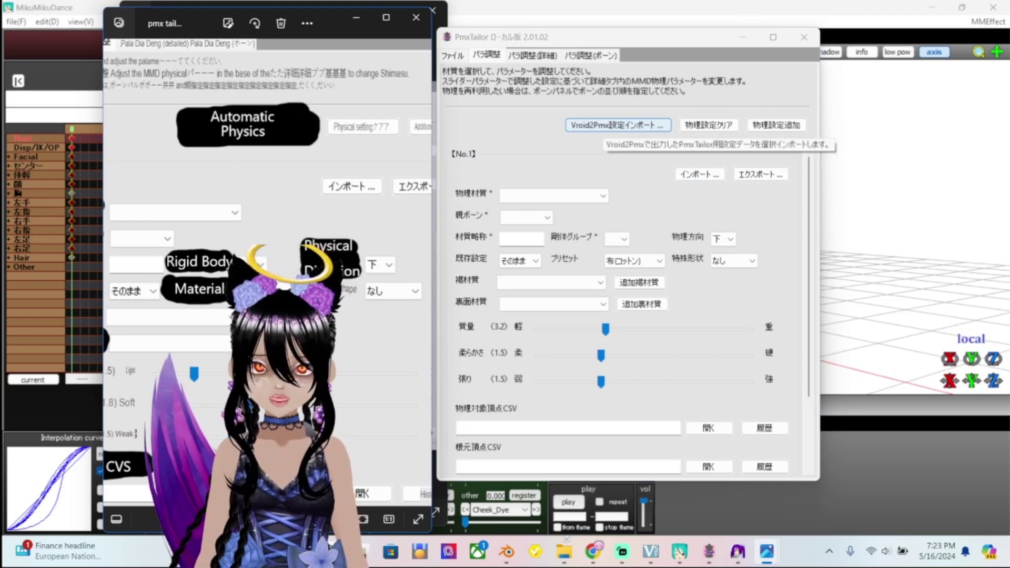
click(618, 124)
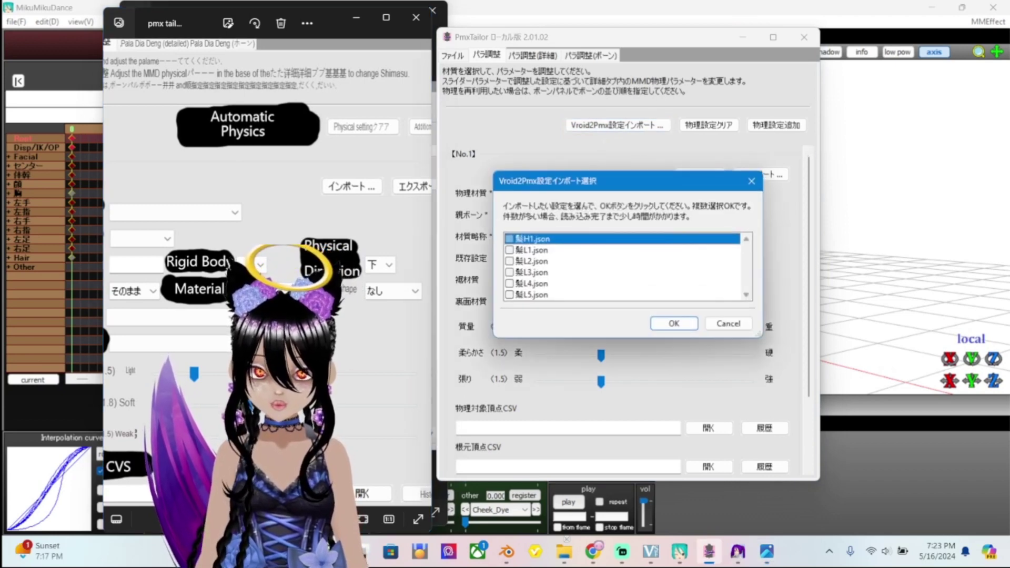
click(510, 238)
click(510, 250)
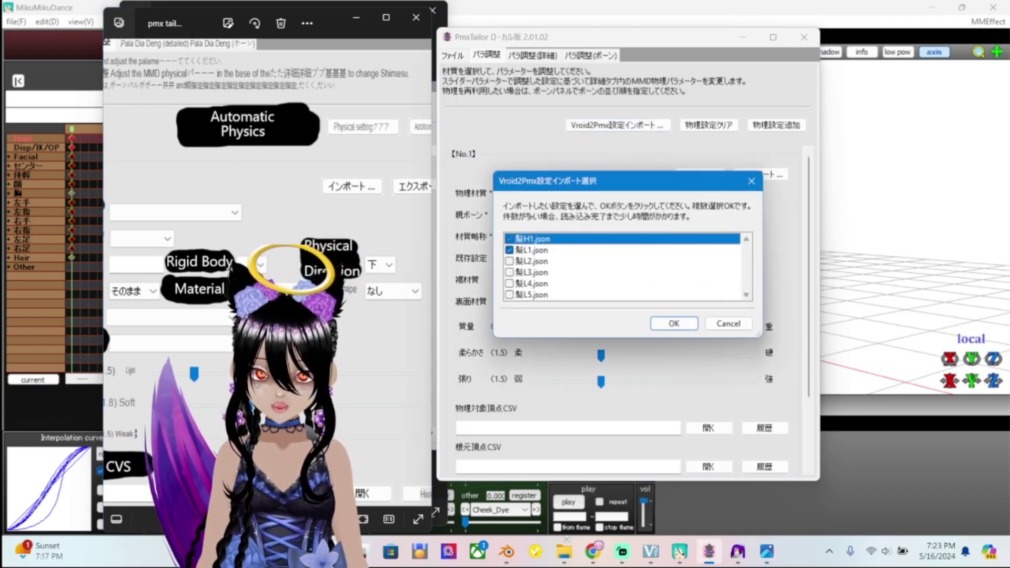
click(510, 261)
click(510, 272)
click(509, 272)
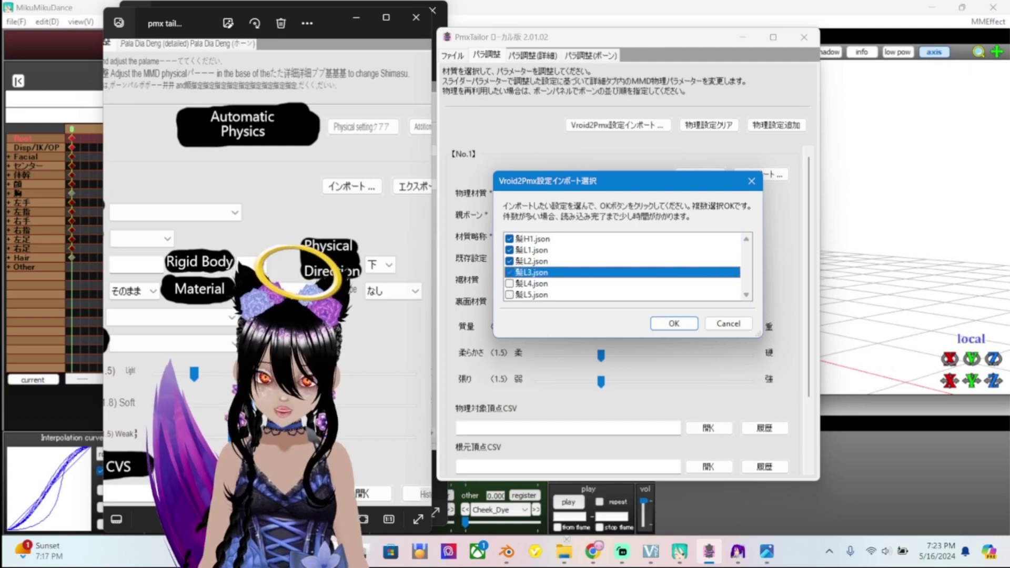
click(510, 283)
click(509, 295)
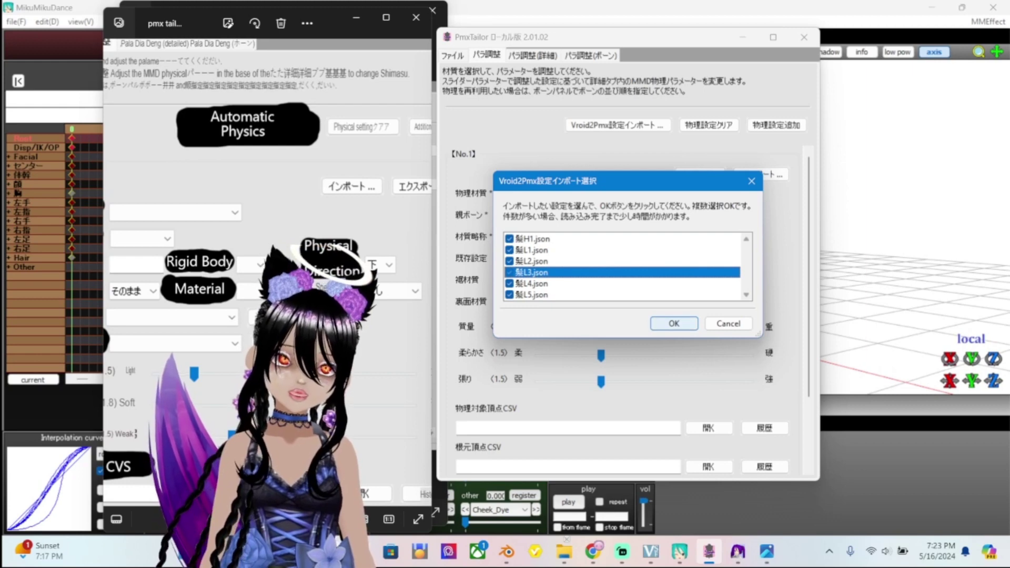
key(Return)
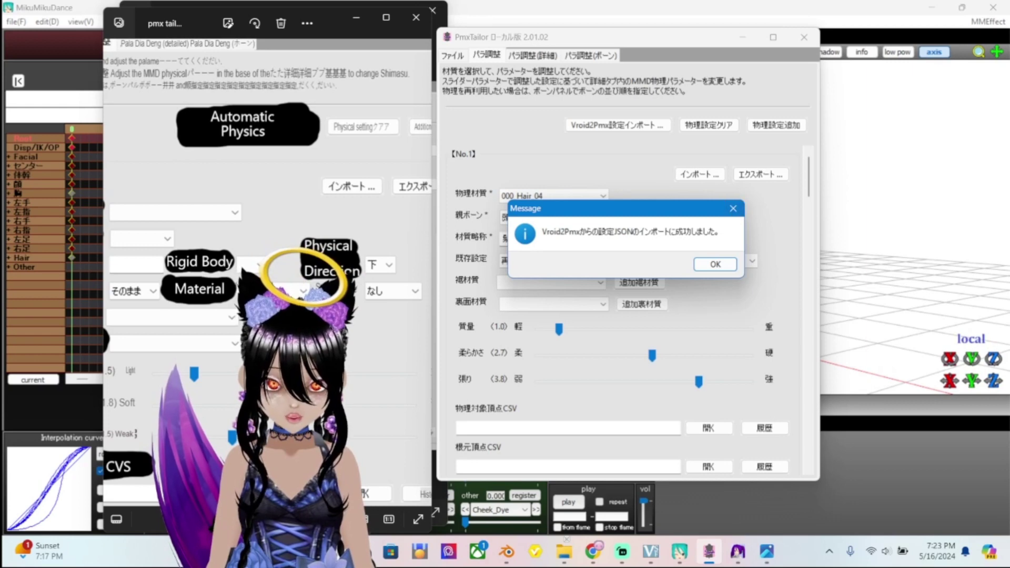
Close the import success message and return to the ファイル page
key(Return)
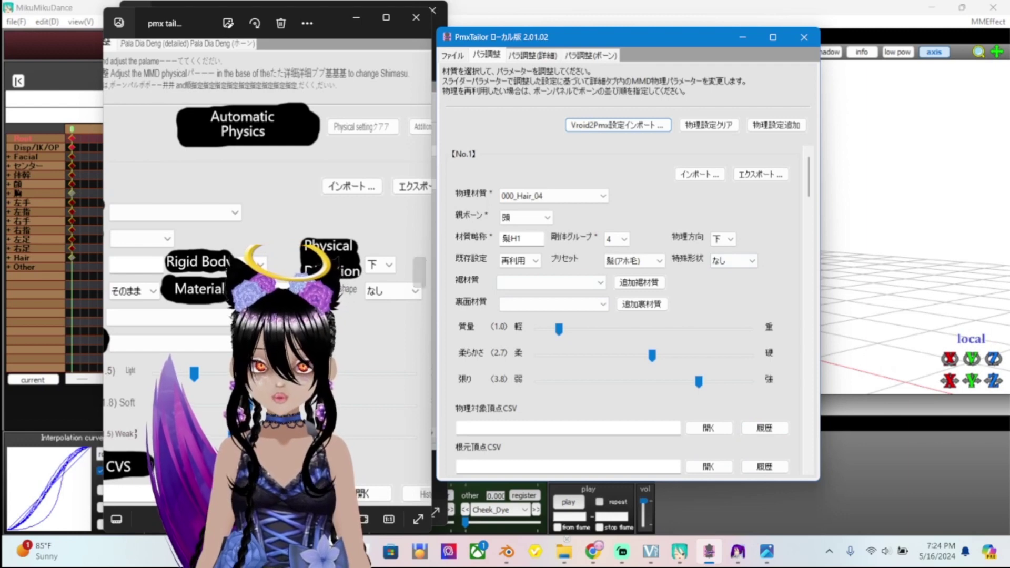
key(ctrl+shift+Tab)
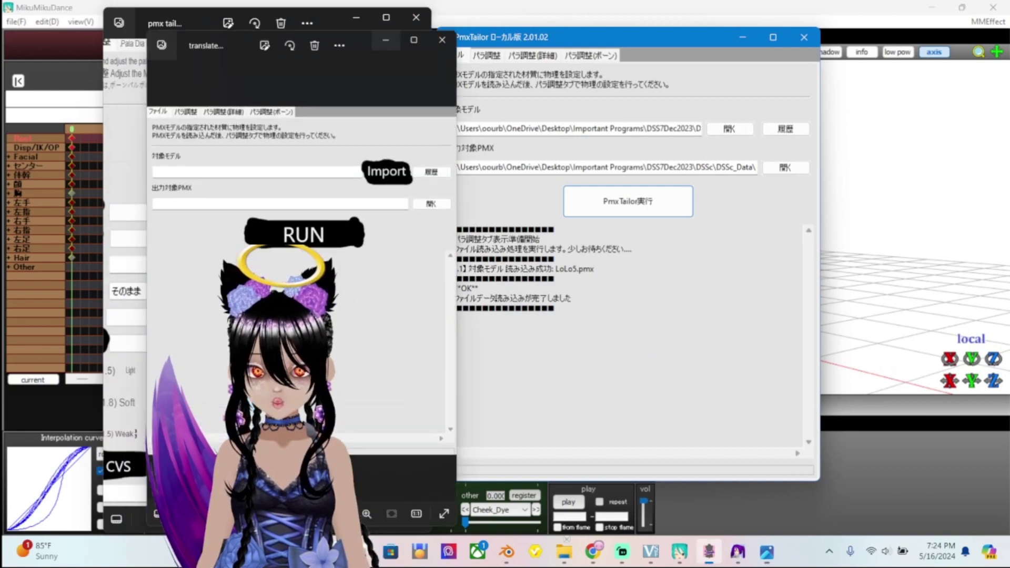
Check the translated reference screenshot, then run PmxTailor実行 to write LoLo5_20240516_192347.pmx
click(767, 551)
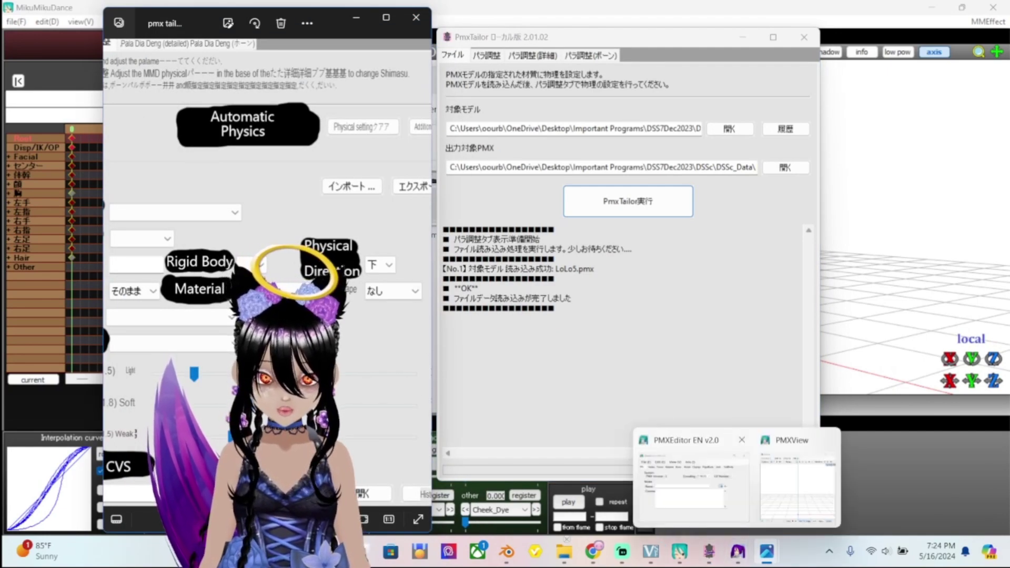
mouse_move(767, 551)
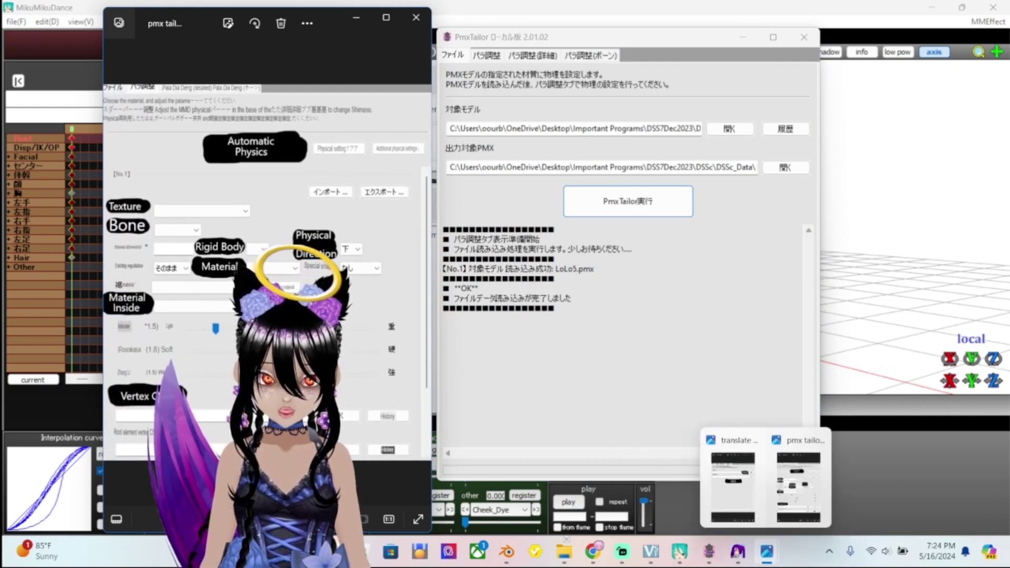
click(800, 479)
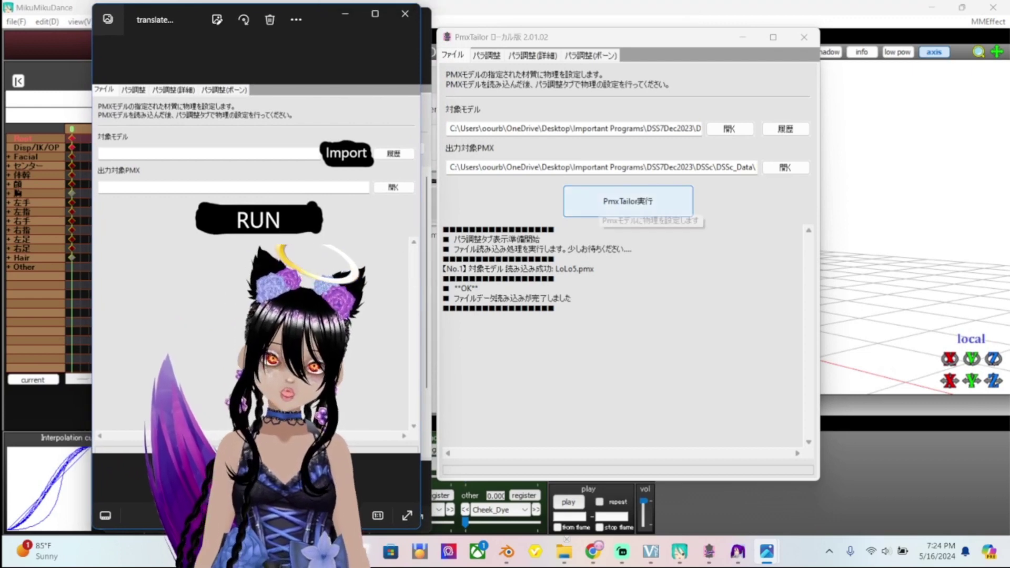
click(610, 208)
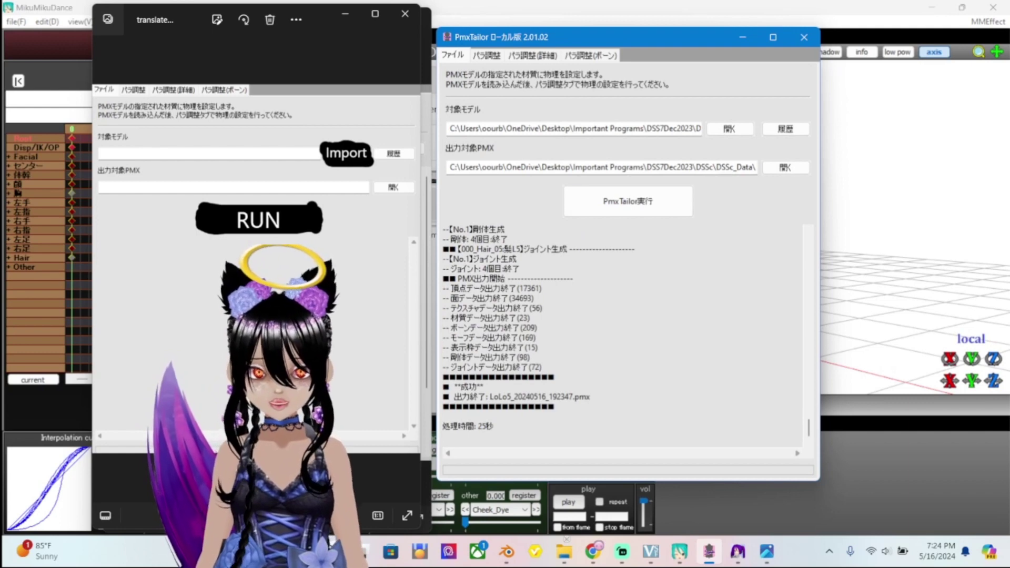
Review the パラ調整 and ファイル tabs, then close the Photos viewer and PmxTailor
key(ctrl+Tab)
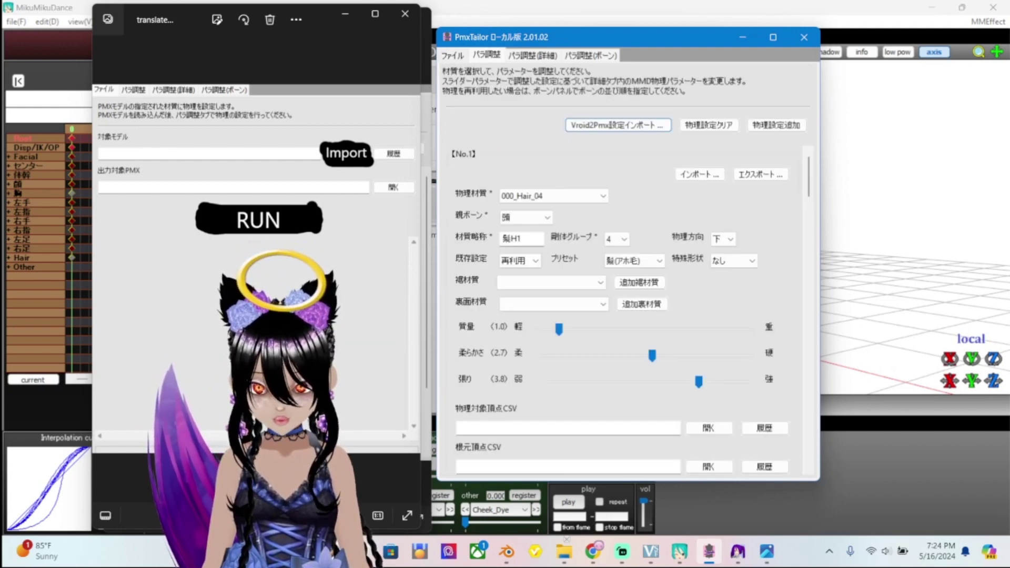
key(ctrl+shift+Tab)
key(ctrl+Tab)
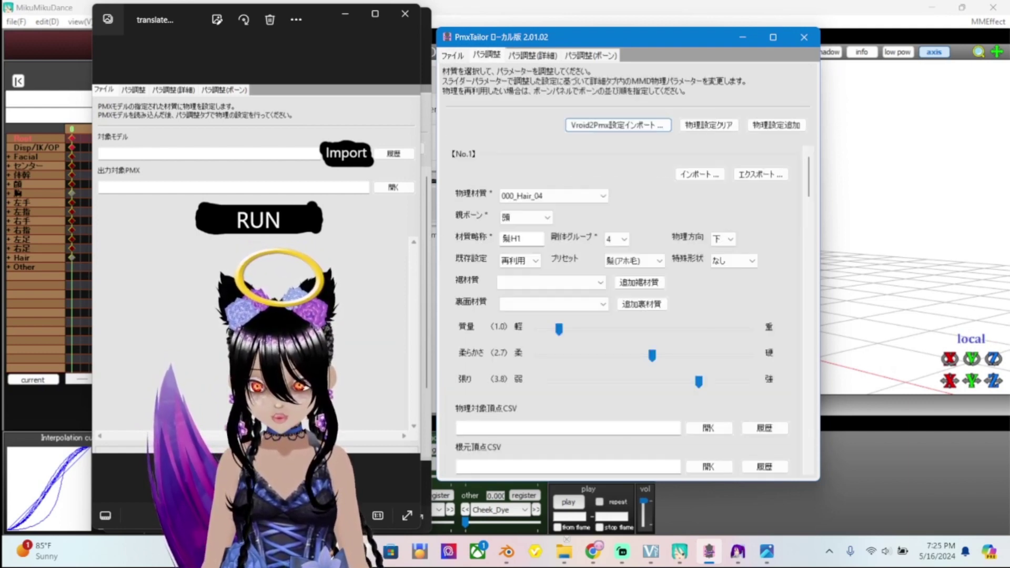
key(ctrl+shift+Tab)
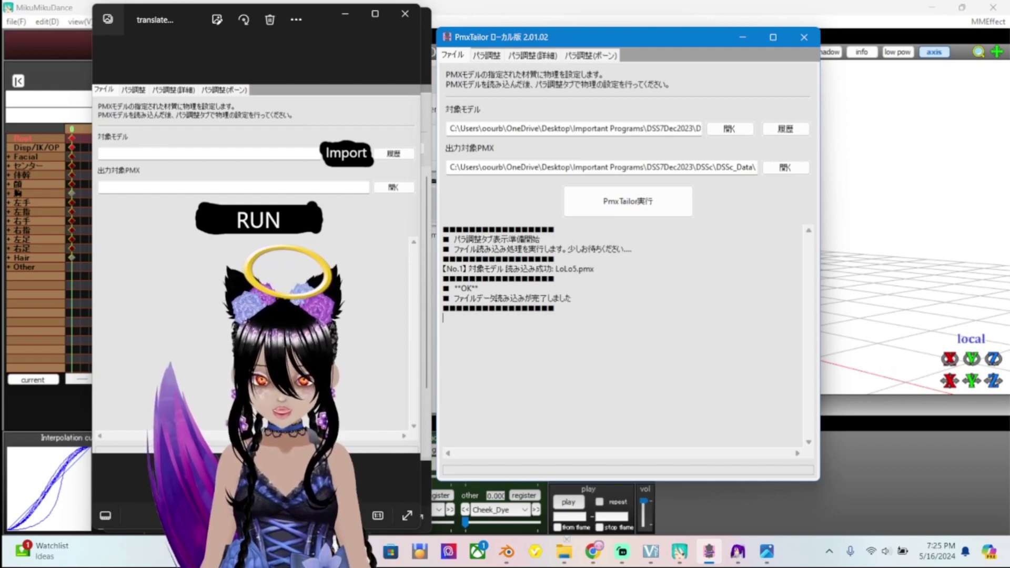
key(ctrl+Tab)
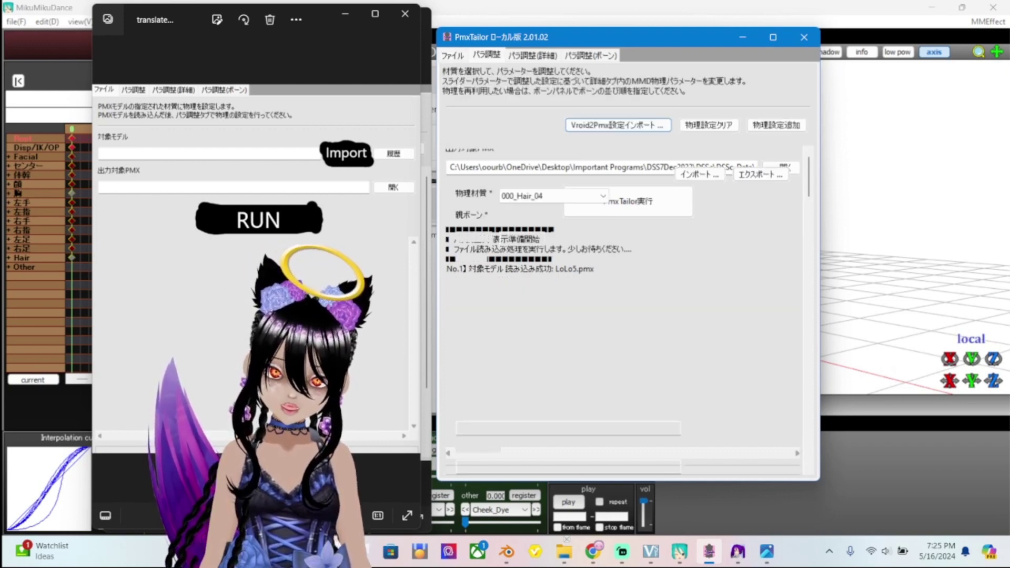
key(ctrl+shift+Tab)
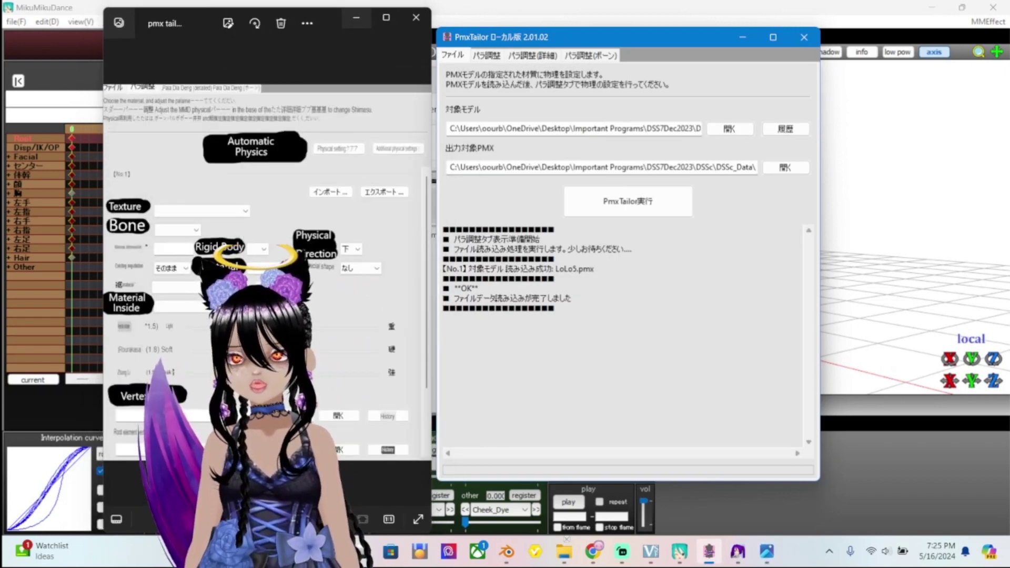
click(416, 17)
click(804, 37)
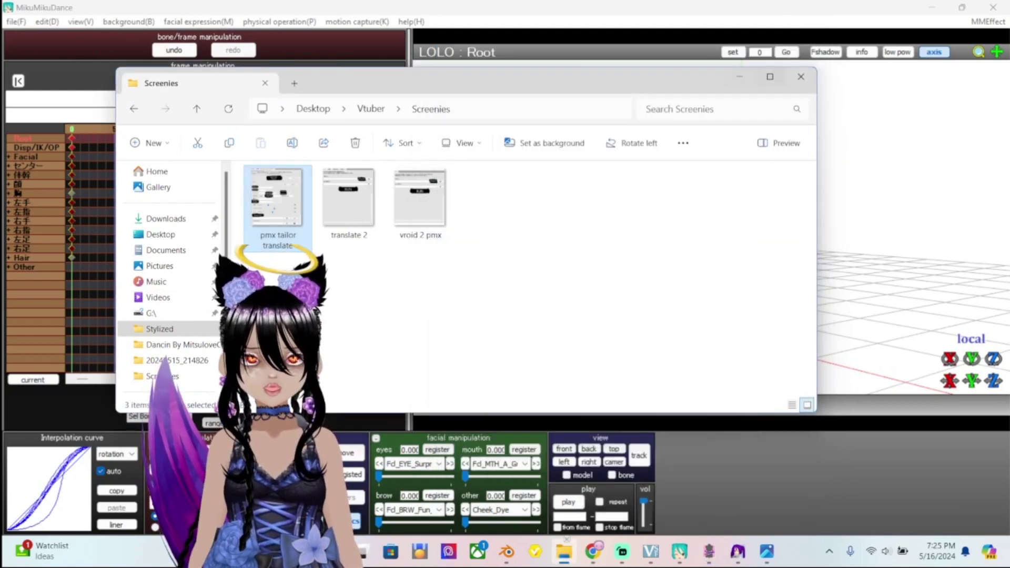
Load LoLo5_20240516_192347.pmx into the MikuMikuDance scene through the Load Model dialog
click(801, 76)
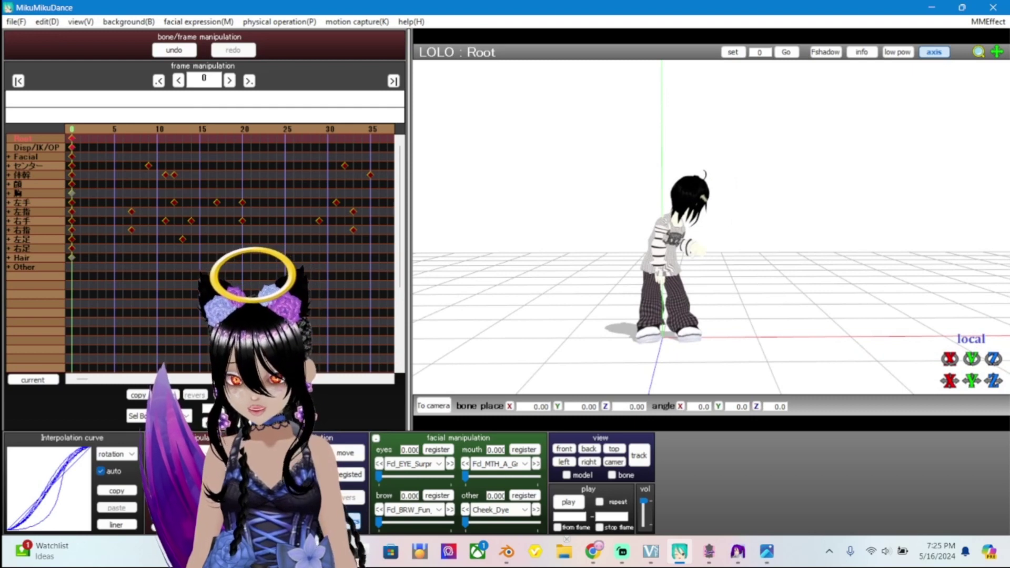
key(ctrl+p)
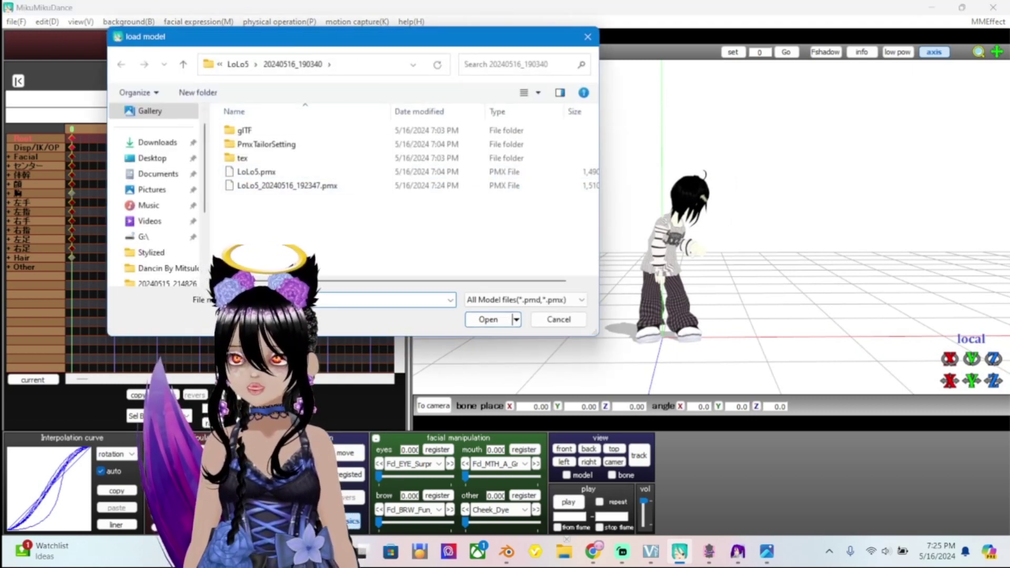
click(709, 551)
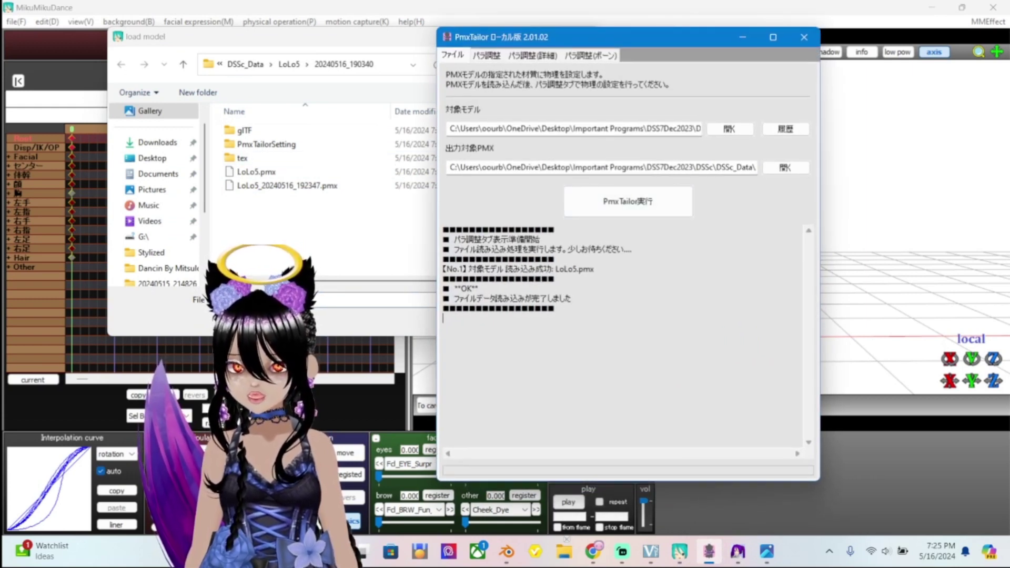
key(alt+Tab)
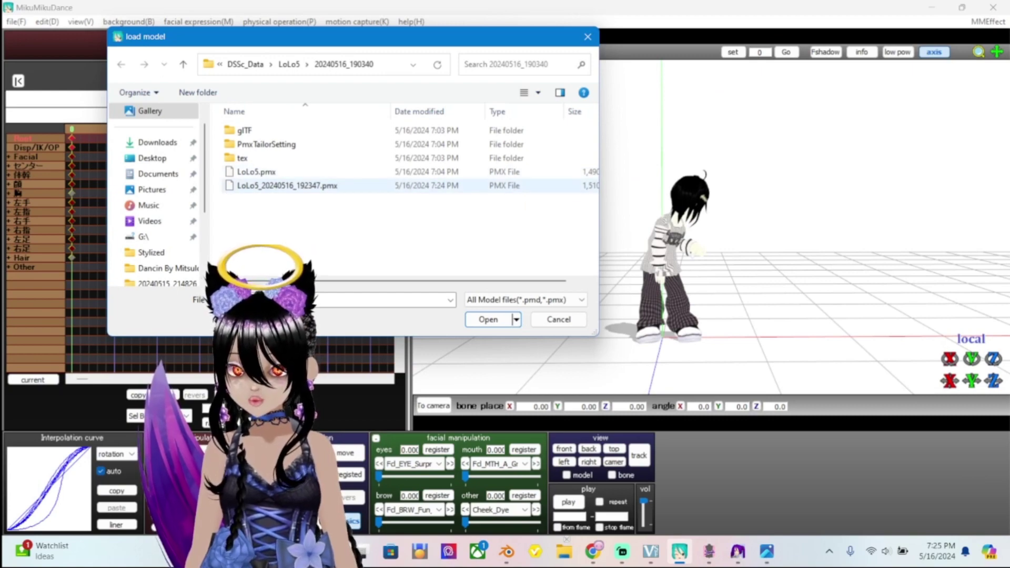
click(288, 186)
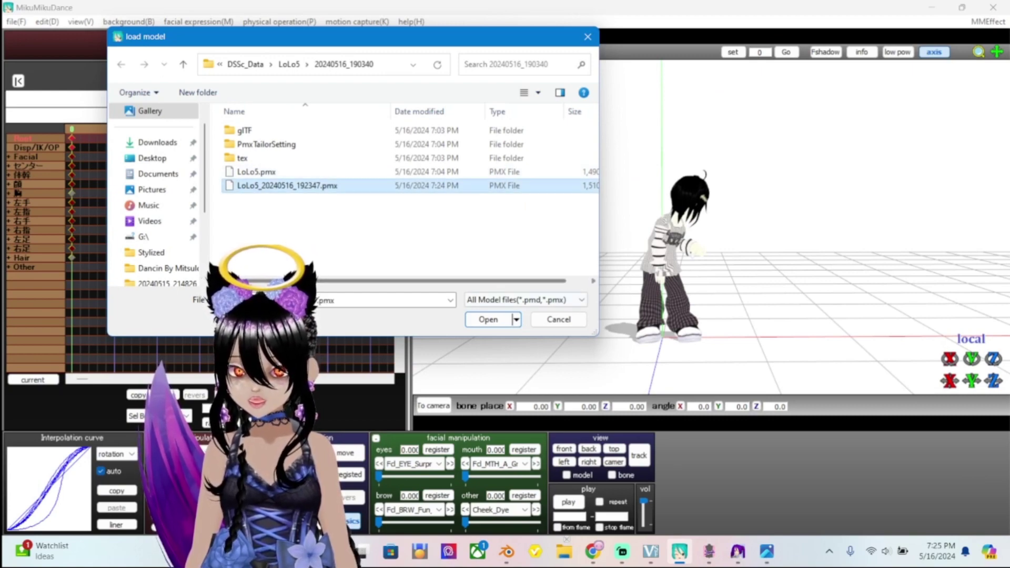
key(Return)
key(Return)
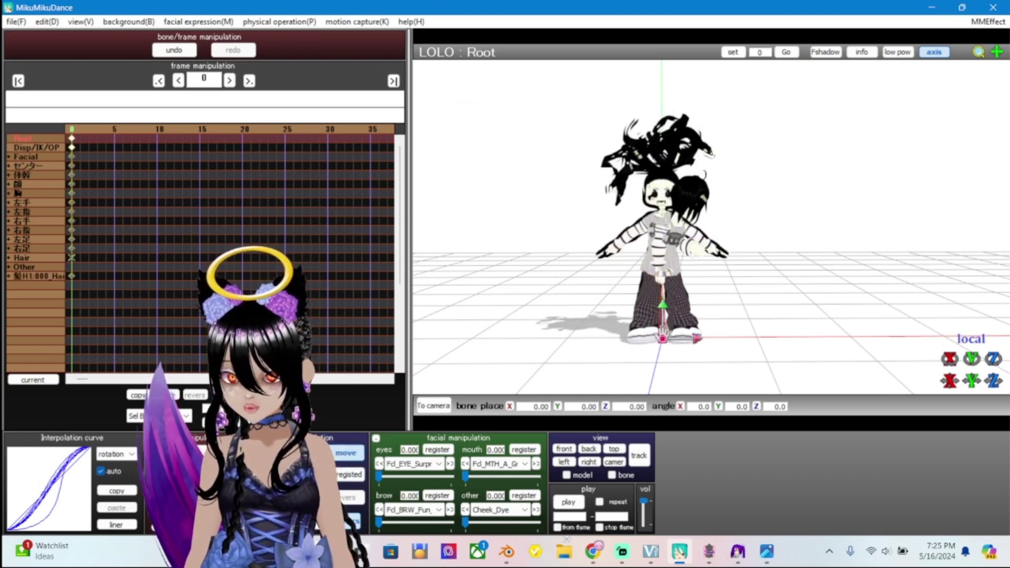
Drag the new model's Root right to X 7.60 and frame both models
drag(662, 339, 808, 346)
right_drag(807, 347, 673, 305)
scroll(673, 305, up, 2)
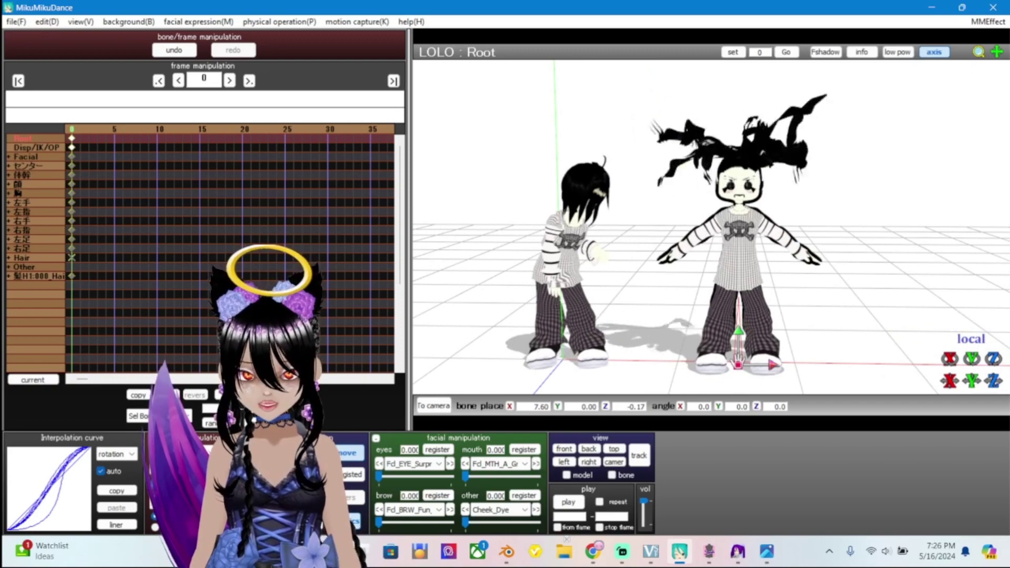
right_drag(674, 305, 674, 287)
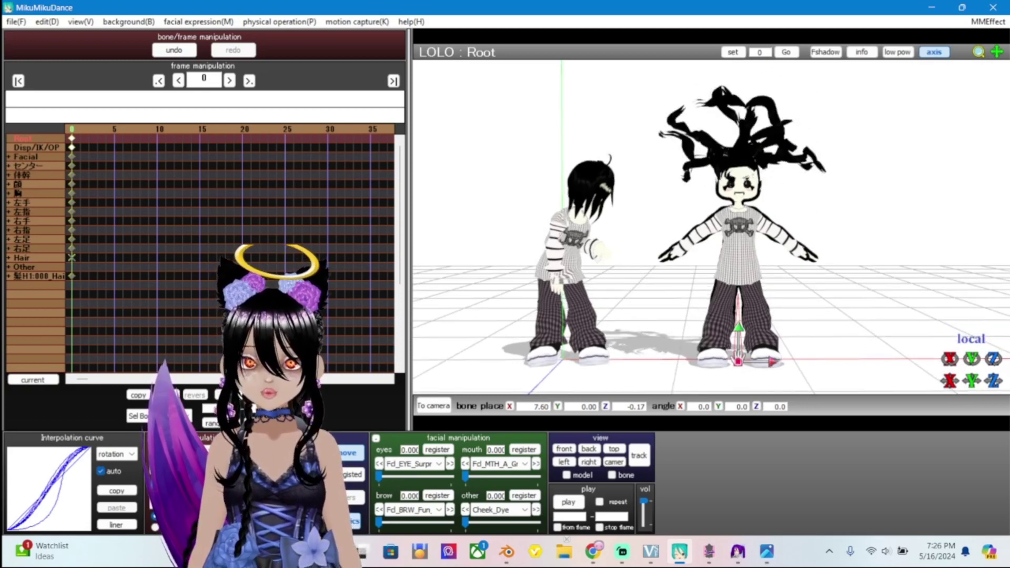
Set View > thickness of edge line to 0.0
click(81, 22)
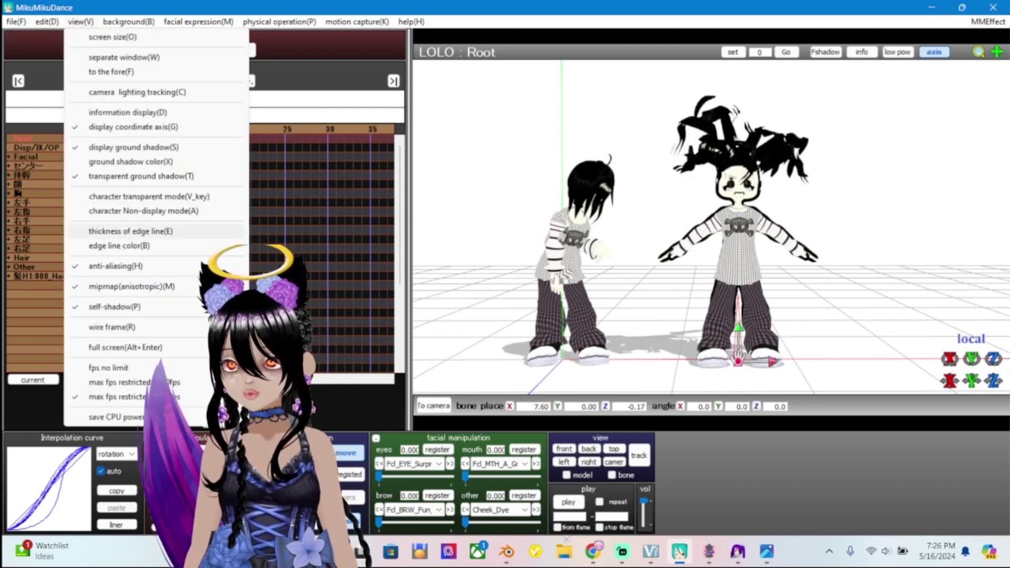
click(127, 231)
drag(493, 276, 438, 276)
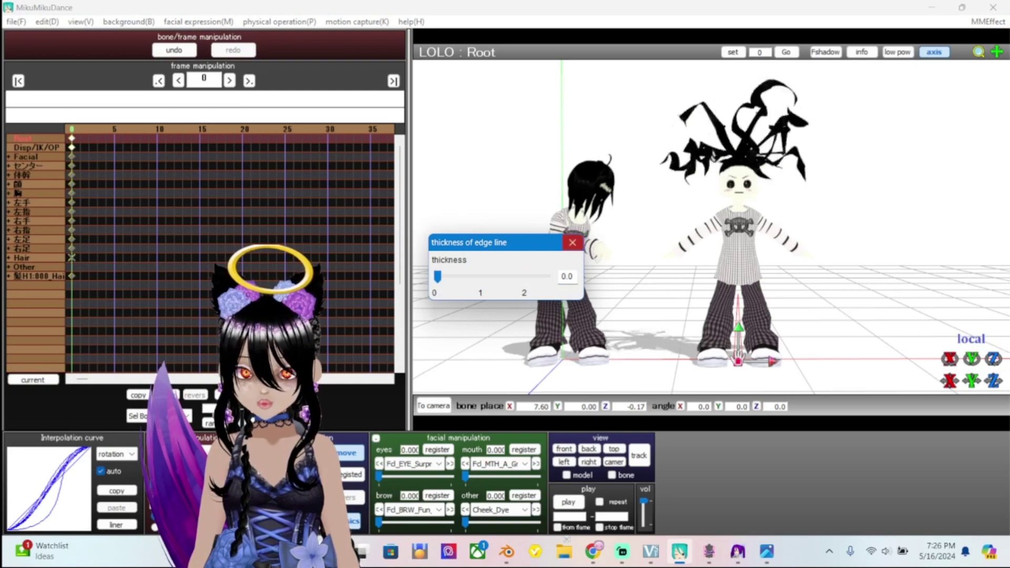
click(572, 243)
Orbit and zoom the camera to inspect the models' hair
scroll(684, 237, down, 3)
mouse_move(710, 226)
right_down()
mouse_move(711, 263)
mouse_move(711, 226)
right_up()
scroll(710, 226, up, 5)
scroll(711, 227, down, 5)
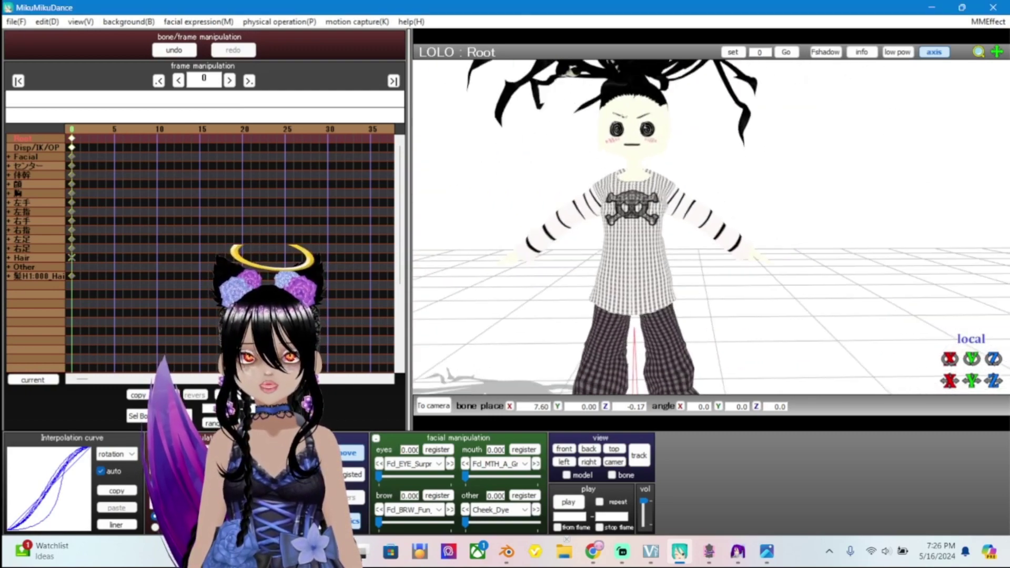
right_drag(711, 226, 700, 200)
scroll(710, 226, up, 3)
scroll(710, 227, up, 2)
scroll(711, 227, up, 3)
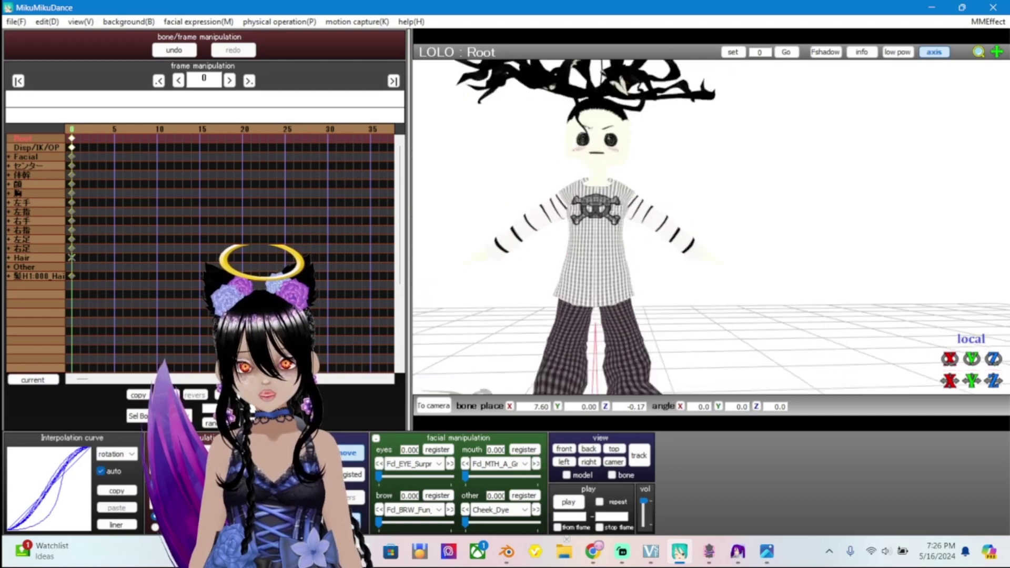
right_drag(700, 210, 700, 226)
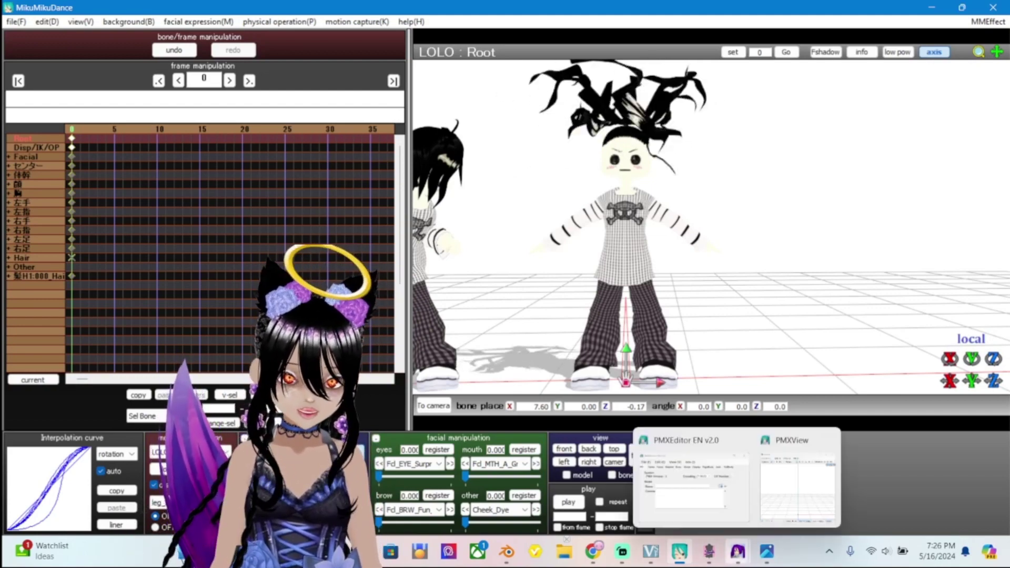
Bring up PMX Editor and its model viewer and arrange the two windows
click(738, 552)
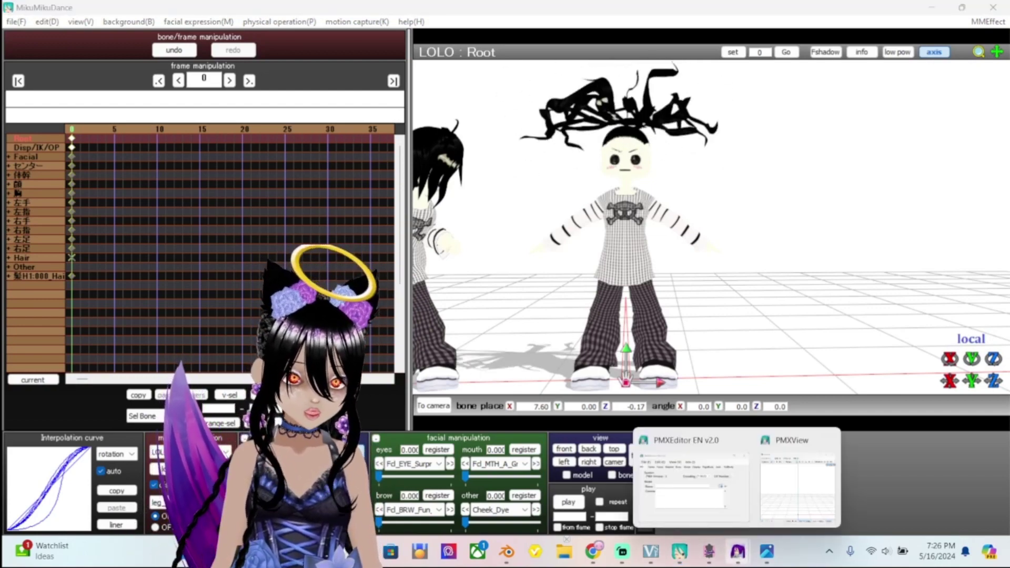
click(689, 474)
mouse_move(738, 552)
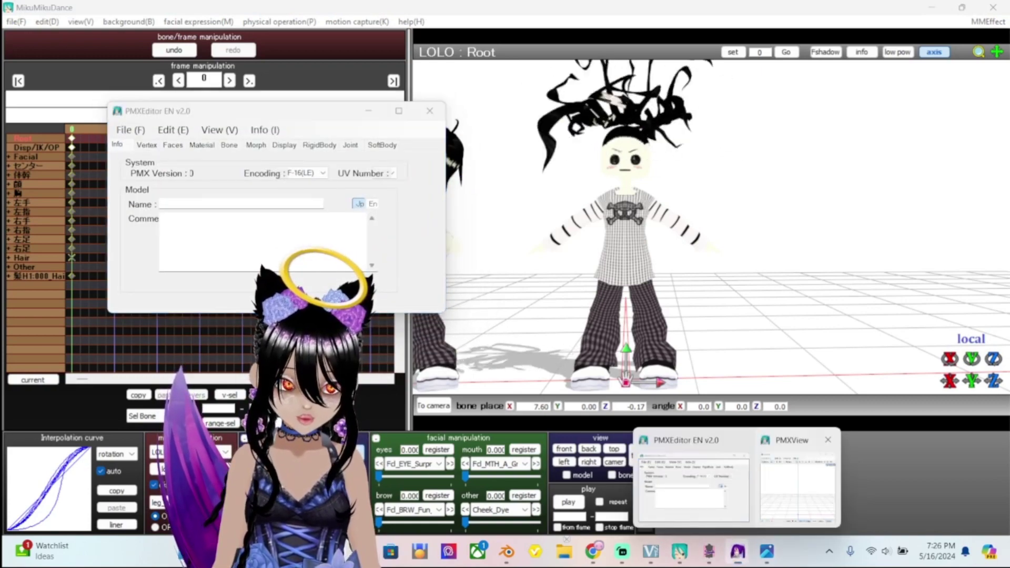
click(798, 479)
drag(273, 127, 453, 164)
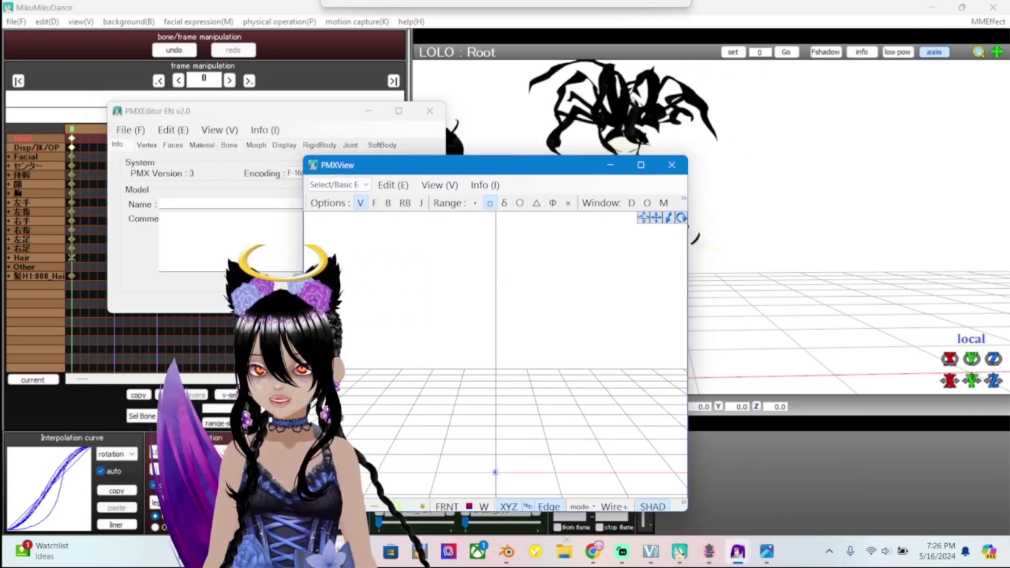
drag(237, 111, 176, 117)
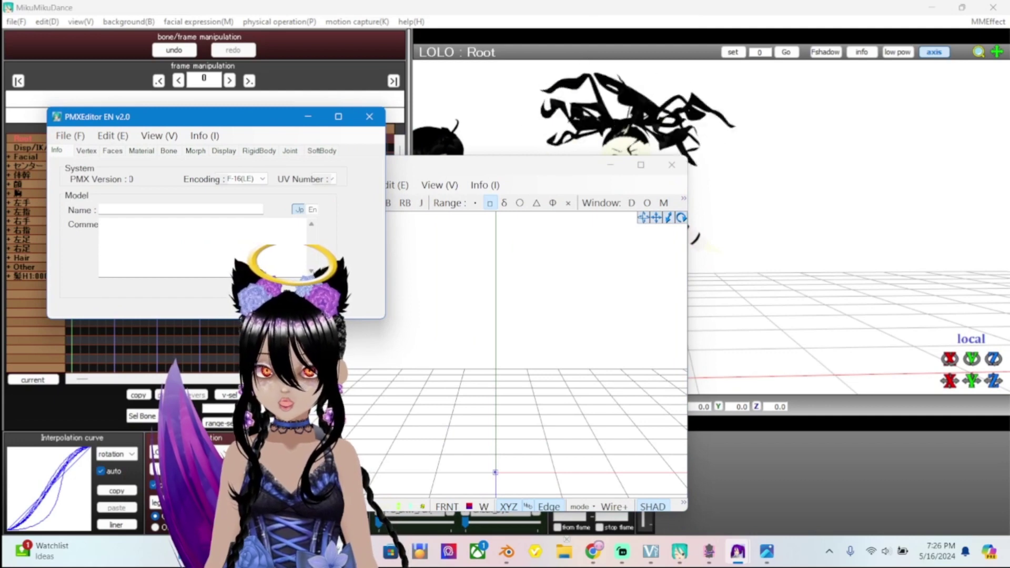
drag(473, 165, 497, 110)
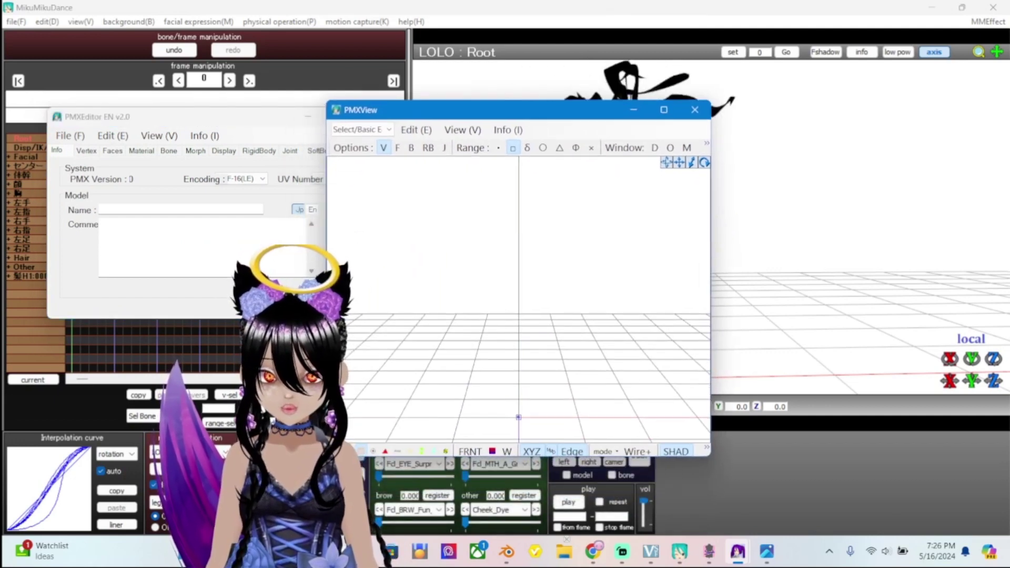
key(alt+Tab)
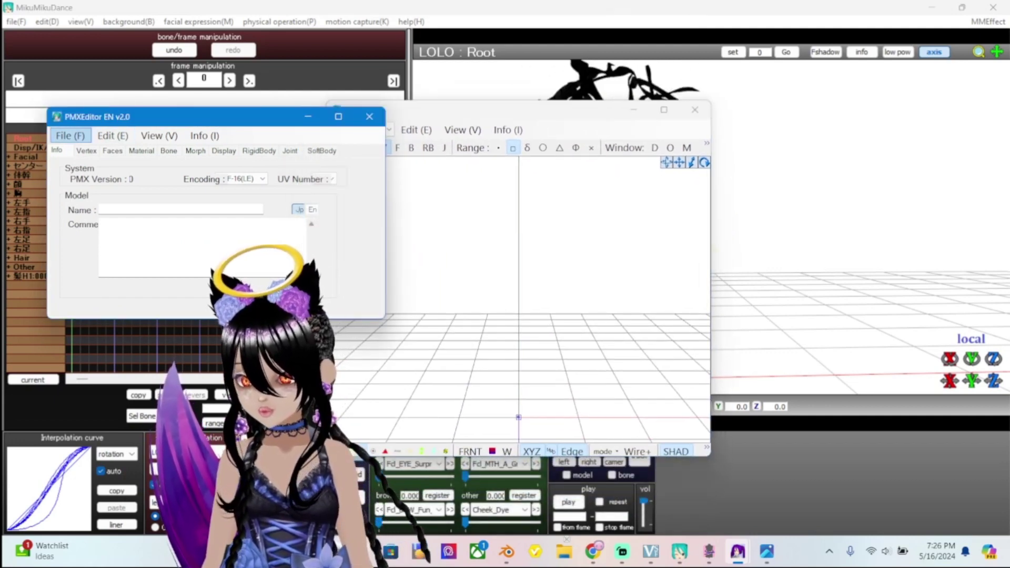
Open LoLo5_20240516_192347.pmx from DSSc_Data\LoLo5\20240516_190340 in PMX Editor
key(alt+f)
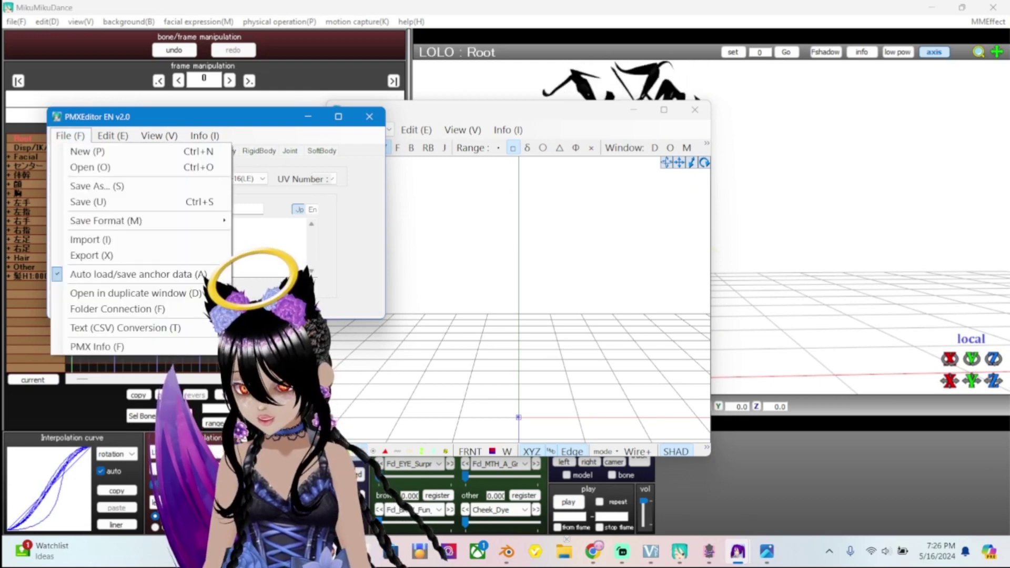
key(Return)
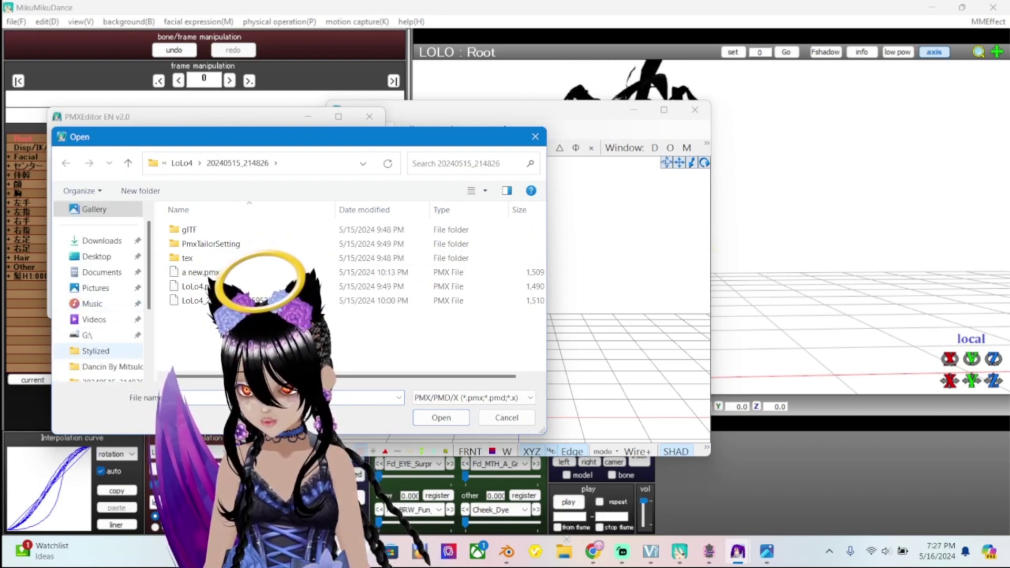
click(96, 257)
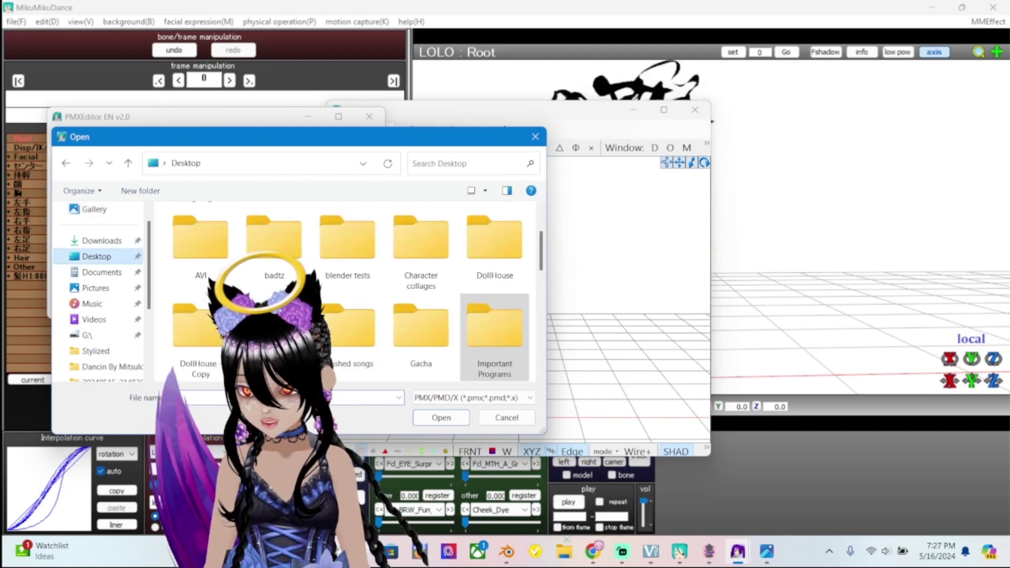
double_click(495, 337)
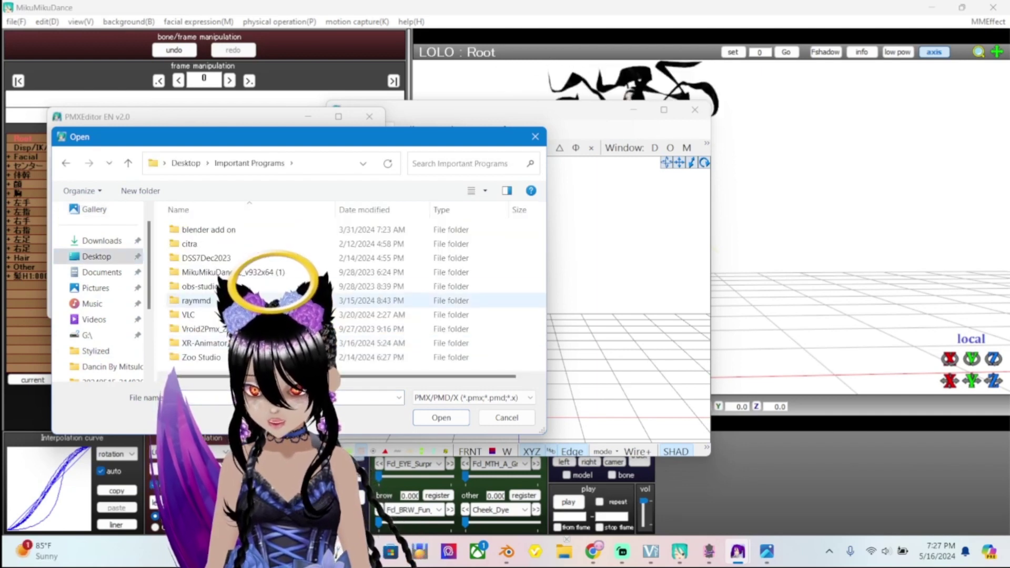
double_click(210, 257)
double_click(200, 229)
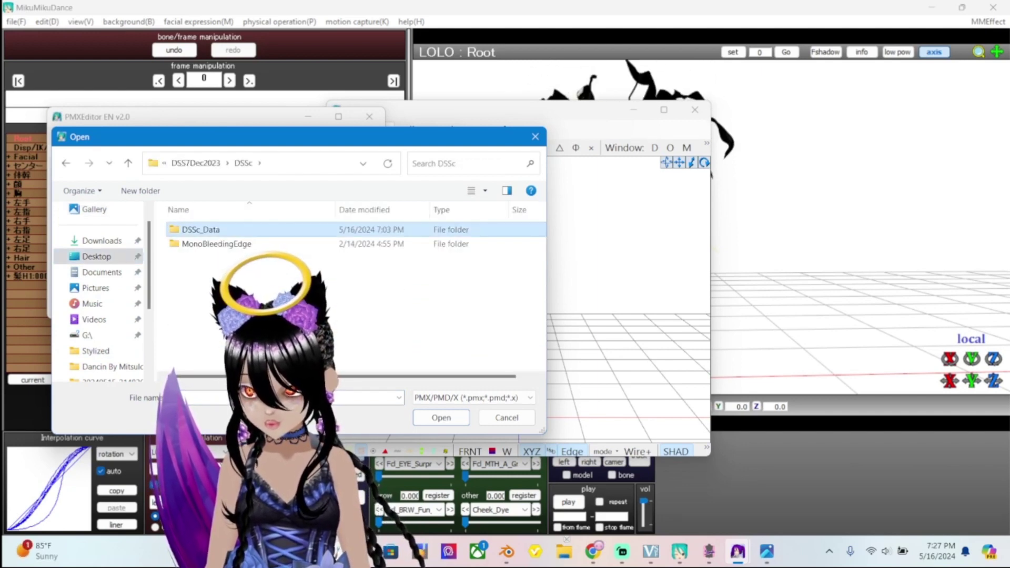
double_click(200, 230)
scroll(236, 286, down, 5)
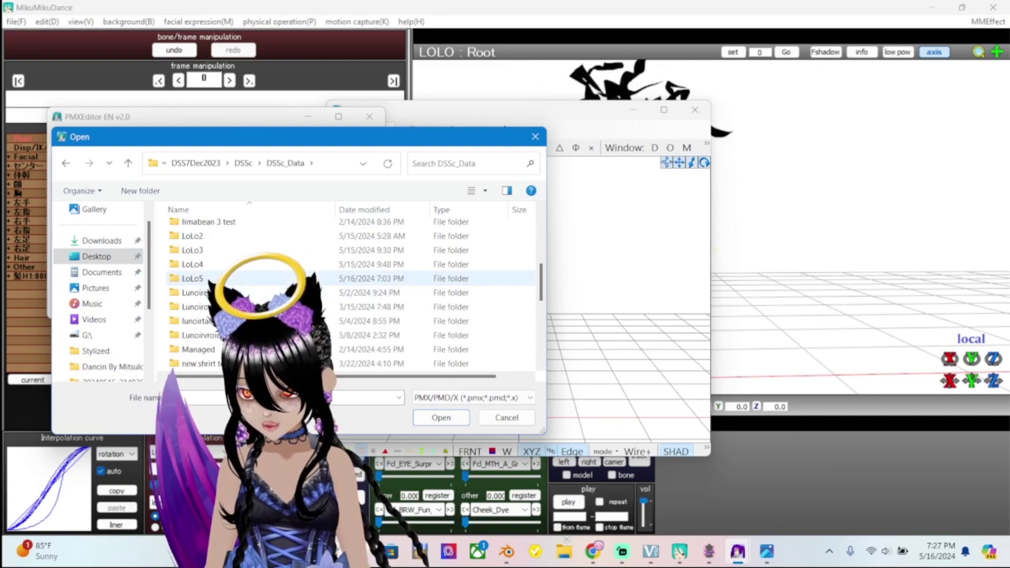
double_click(237, 289)
double_click(210, 229)
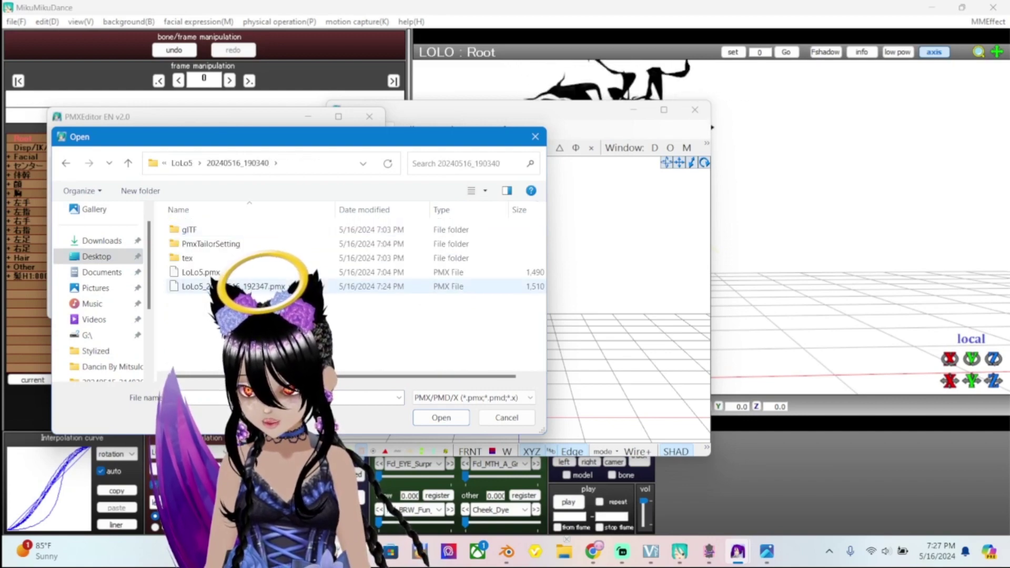
click(237, 287)
key(Return)
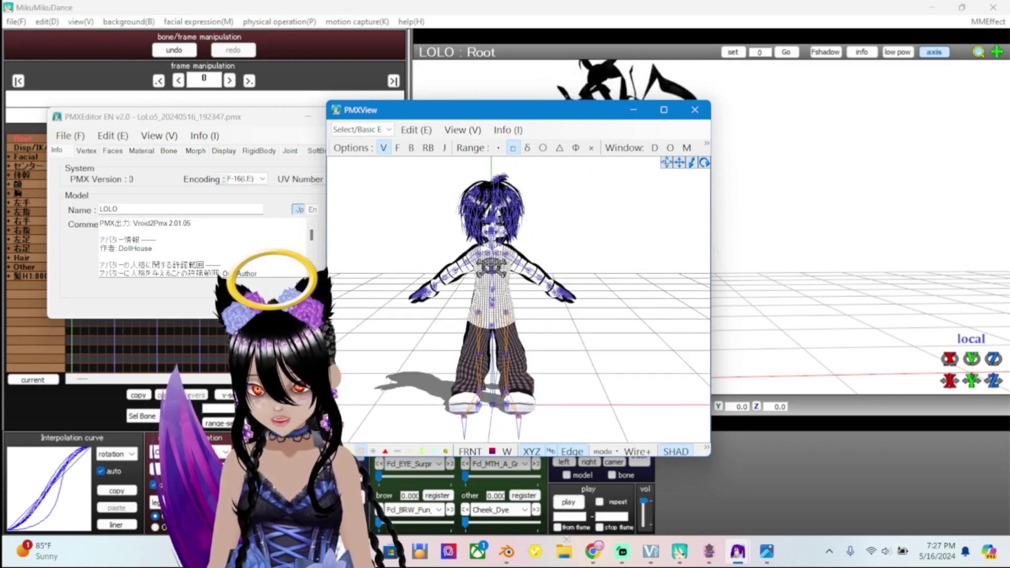
Open the TransformView and move it to the right side of the screen
click(707, 143)
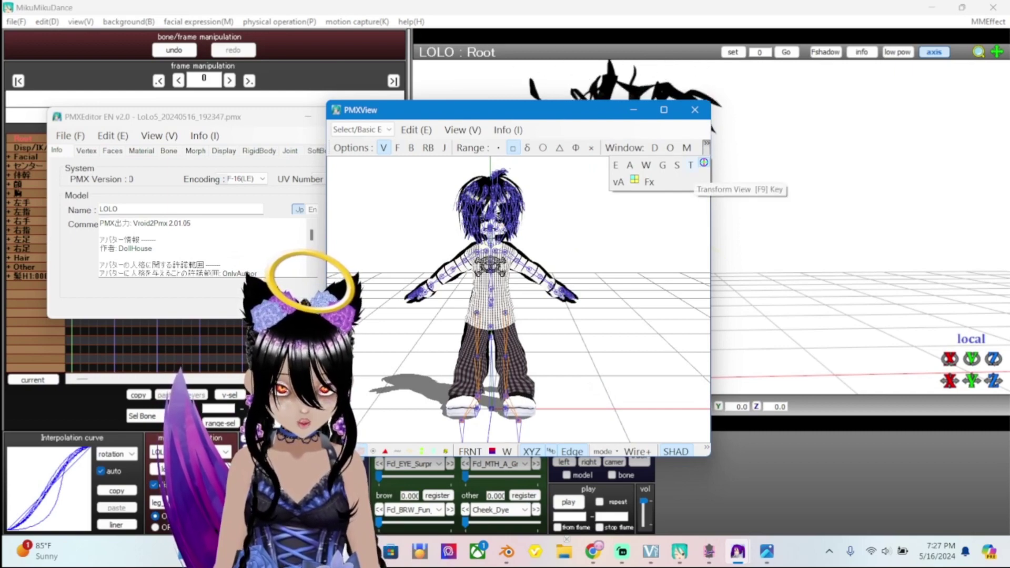
click(704, 162)
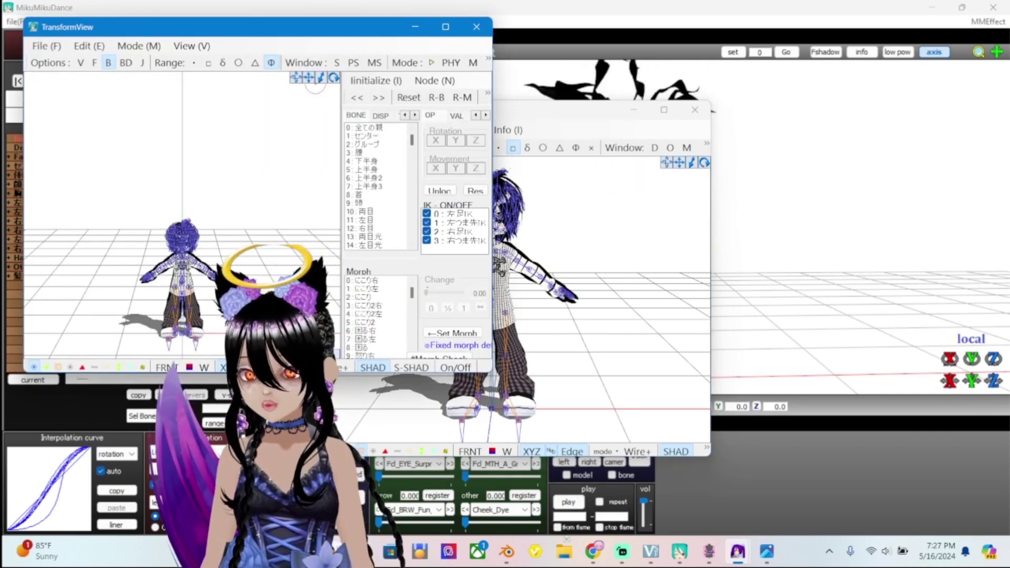
drag(158, 26, 626, 72)
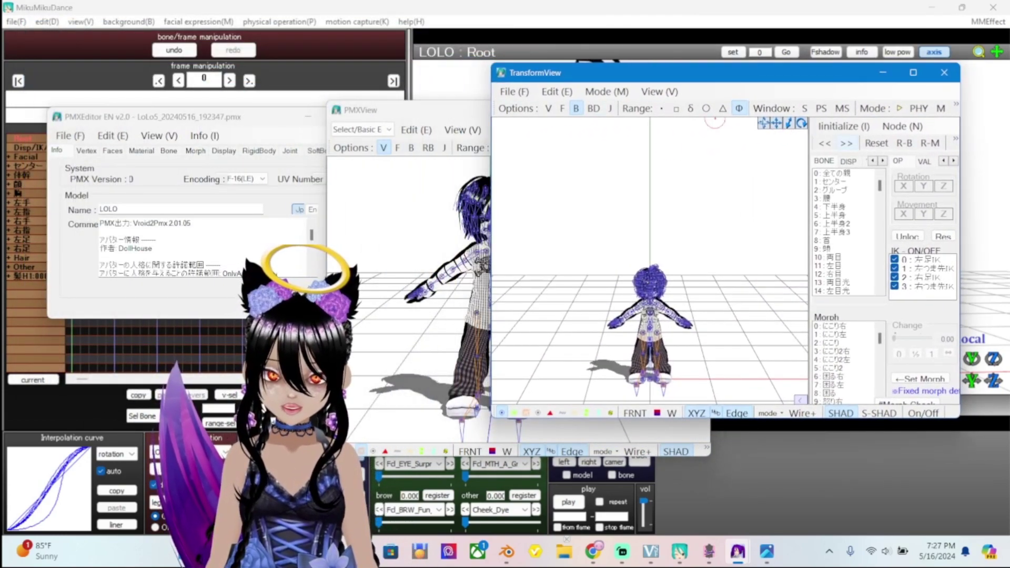
scroll(737, 324, up, 6)
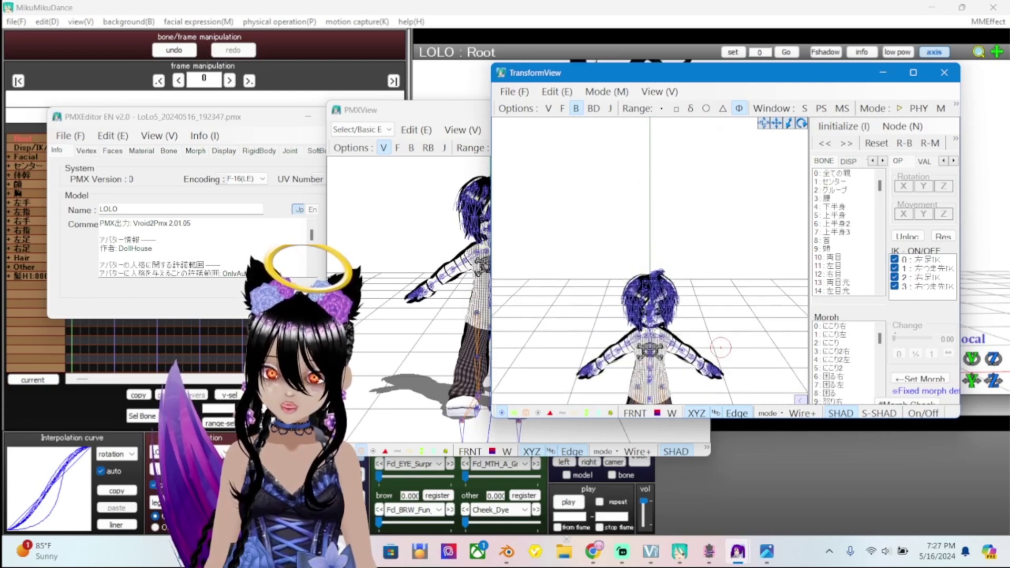
key(End)
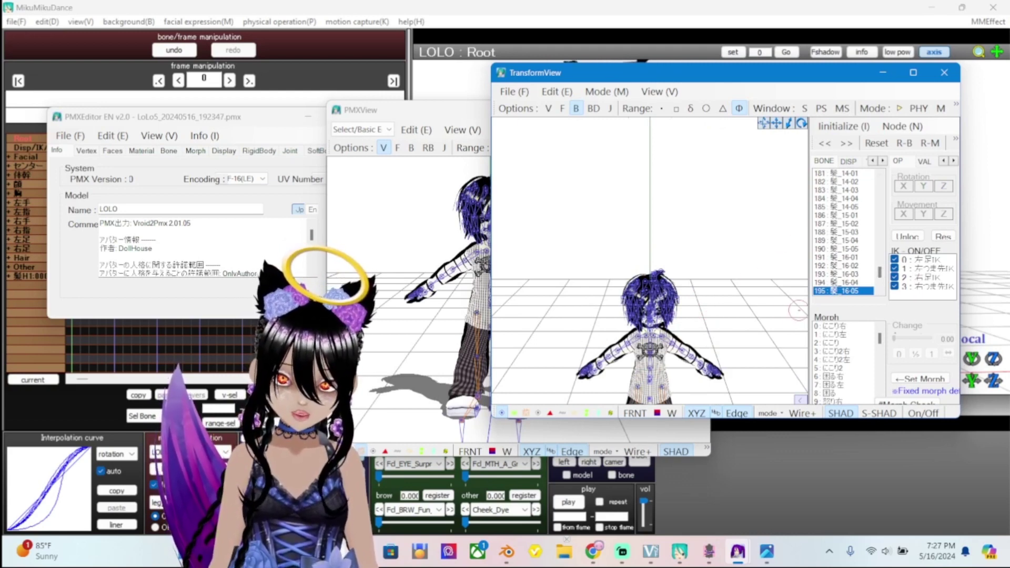
Select the arm twist, waist and several hair bones to watch the hair physics
click(691, 342)
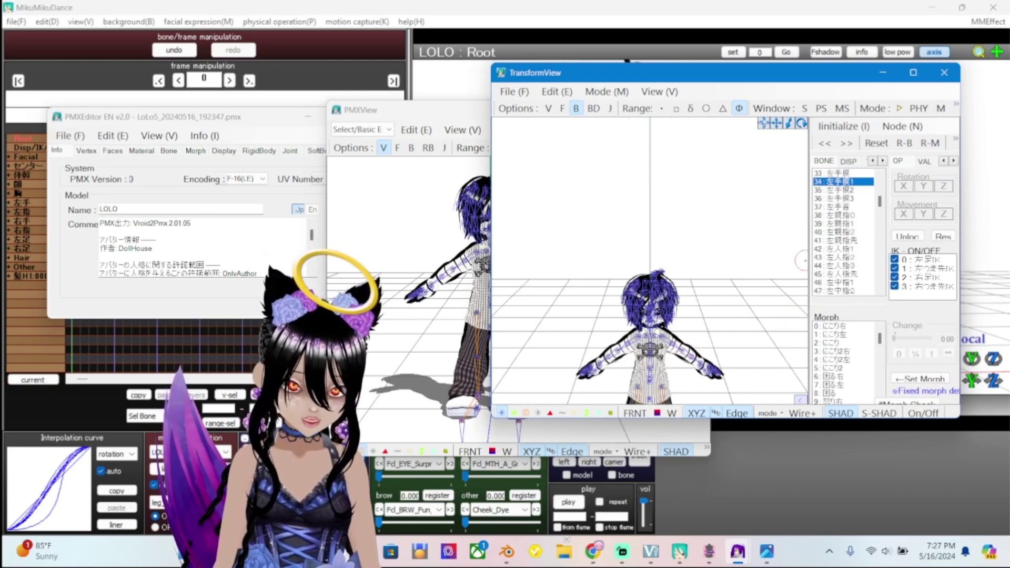
click(778, 215)
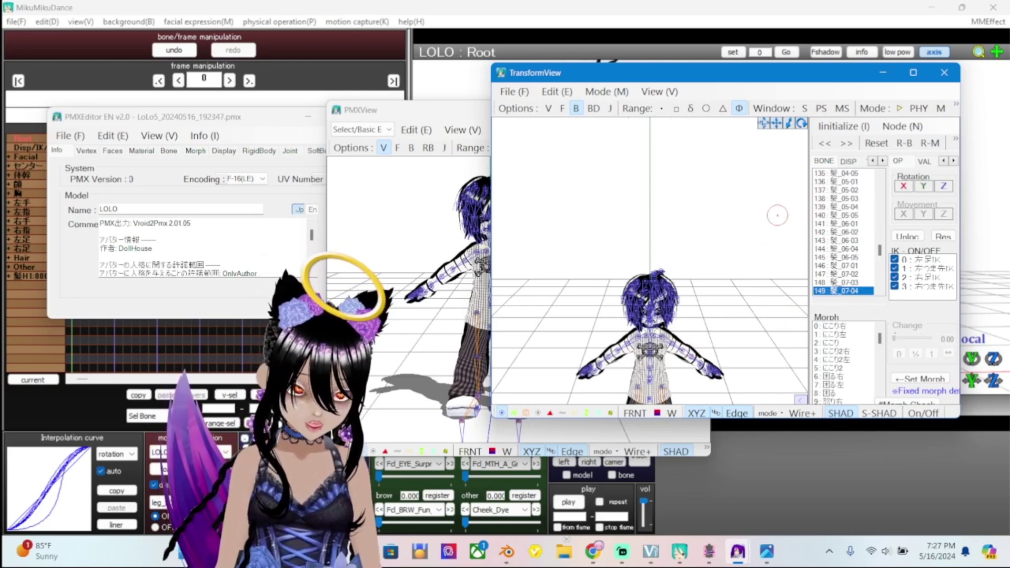
click(744, 188)
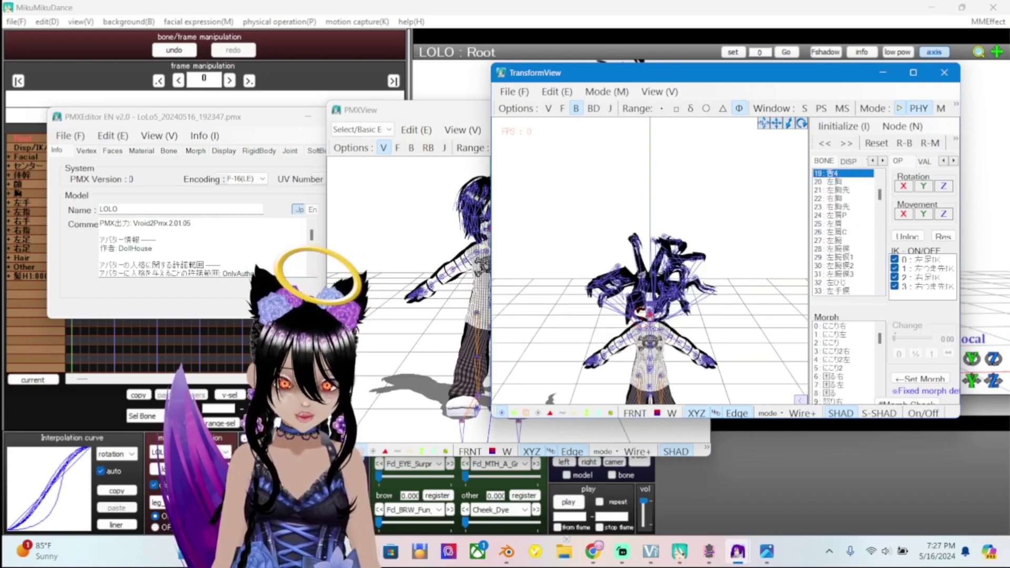
click(843, 189)
scroll(650, 263, up, 5)
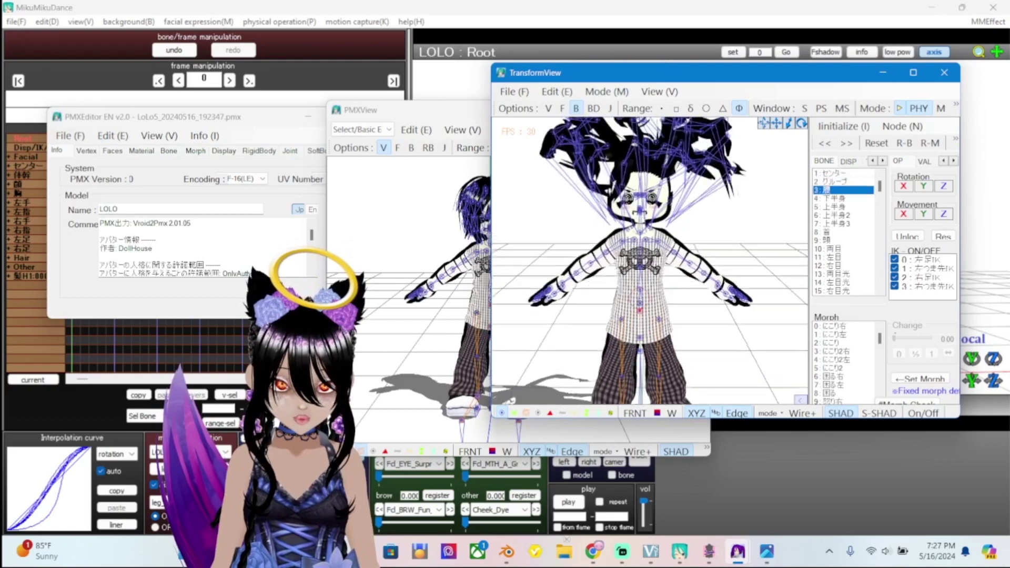
scroll(650, 263, up, 3)
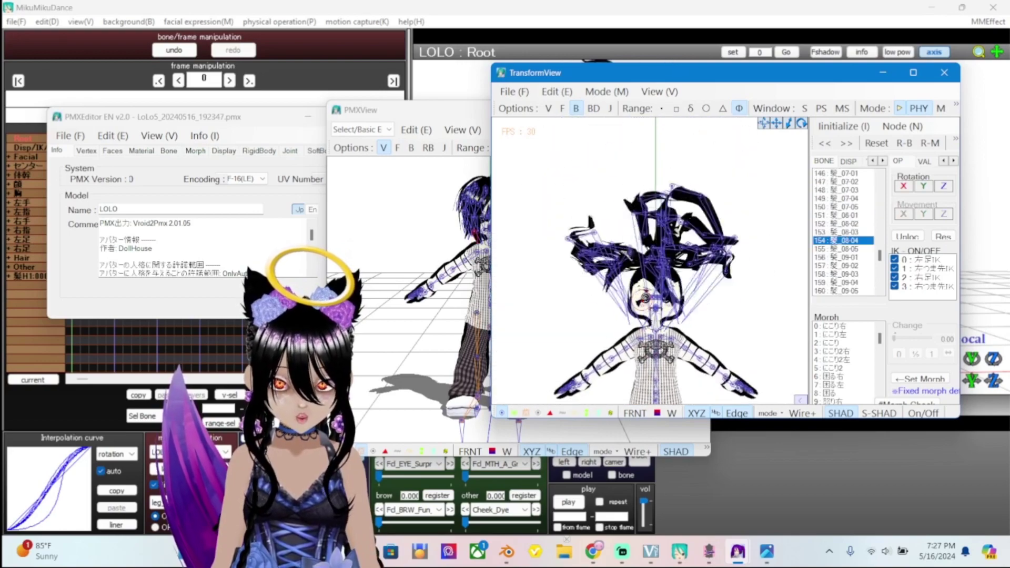
click(844, 173)
key(Down)
key(Down)
key(Down)
key(Down)
key(Down)
key(Down)
key(Down)
key(Down)
key(Down)
key(Down)
key(Down)
key(Down)
key(Down)
key(Down)
key(Down)
key(Down)
key(Down)
key(Down)
key(Down)
key(Down)
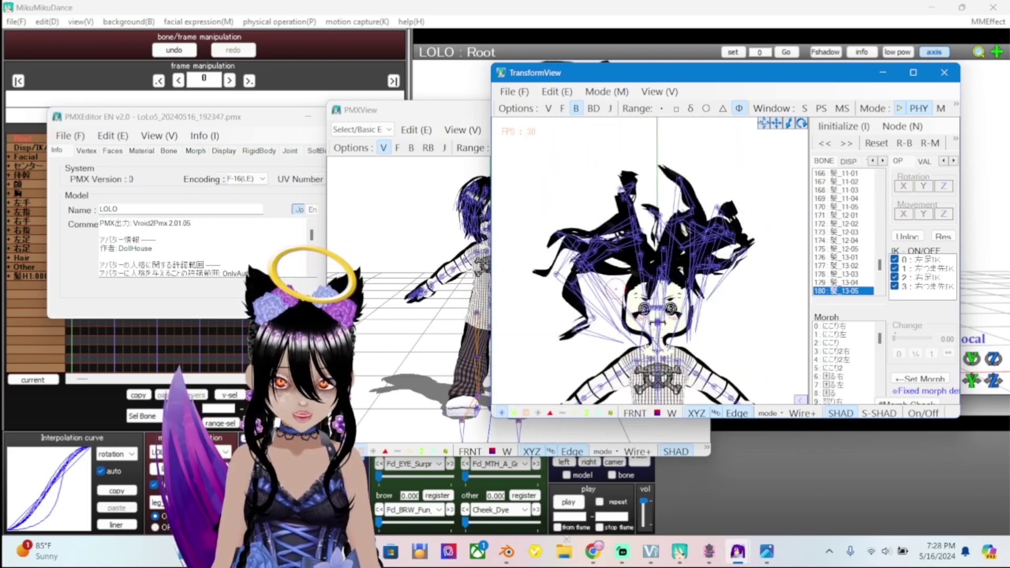
key(Up)
key(Up)
key(Up)
key(Up)
key(Up)
key(Up)
key(Up)
key(Up)
key(Up)
key(Up)
key(Up)
key(Up)
key(Up)
key(Up)
key(Up)
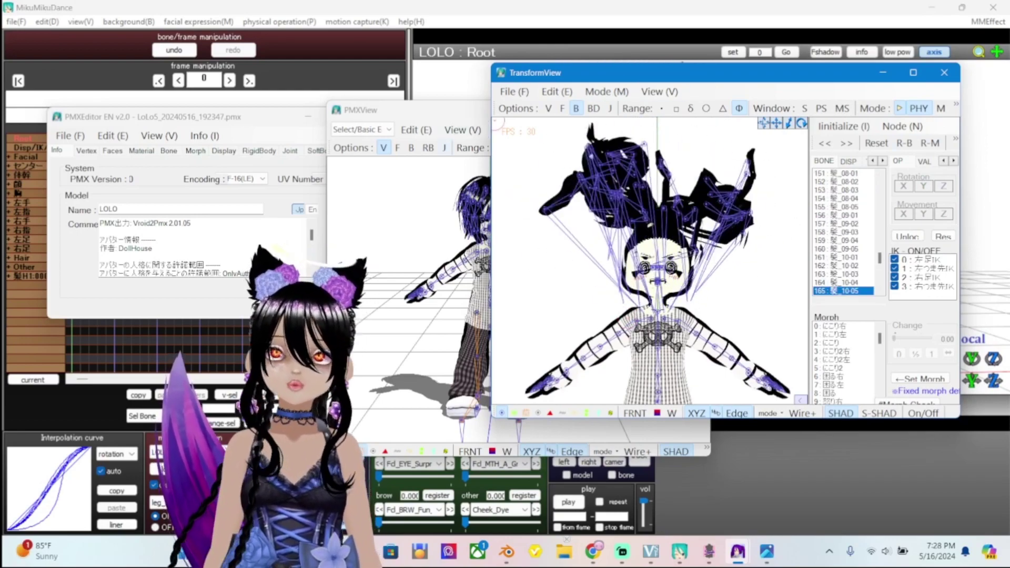
Briefly bring up and hide PmxTailor, then select more hair bones to watch them swing
click(735, 489)
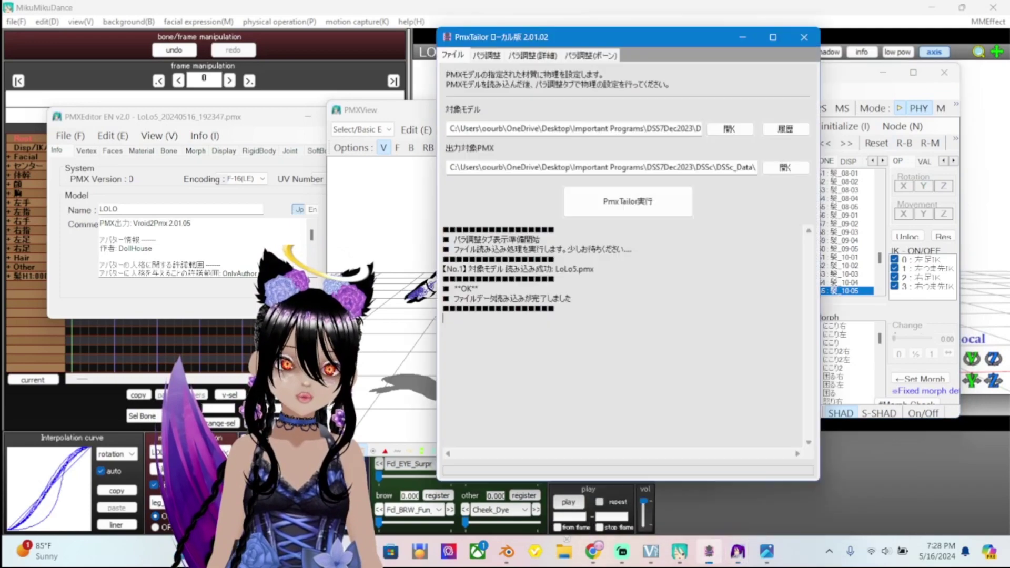
click(709, 552)
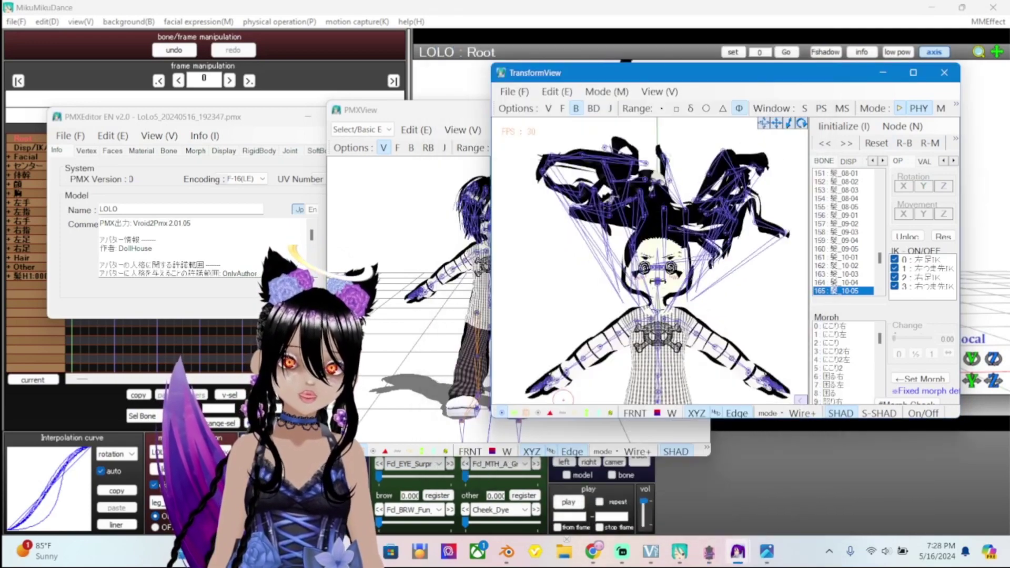
click(563, 180)
click(843, 173)
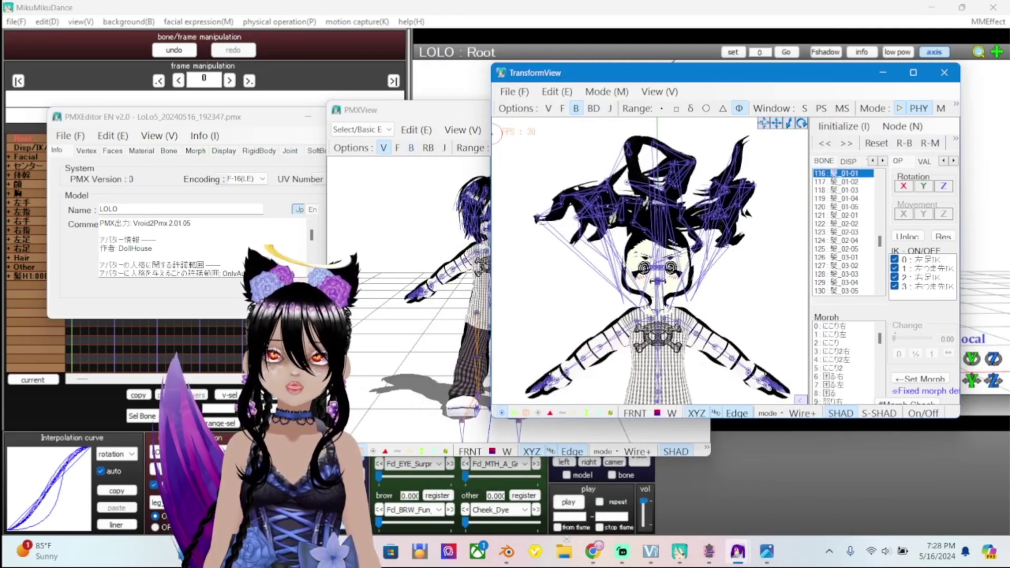
click(498, 149)
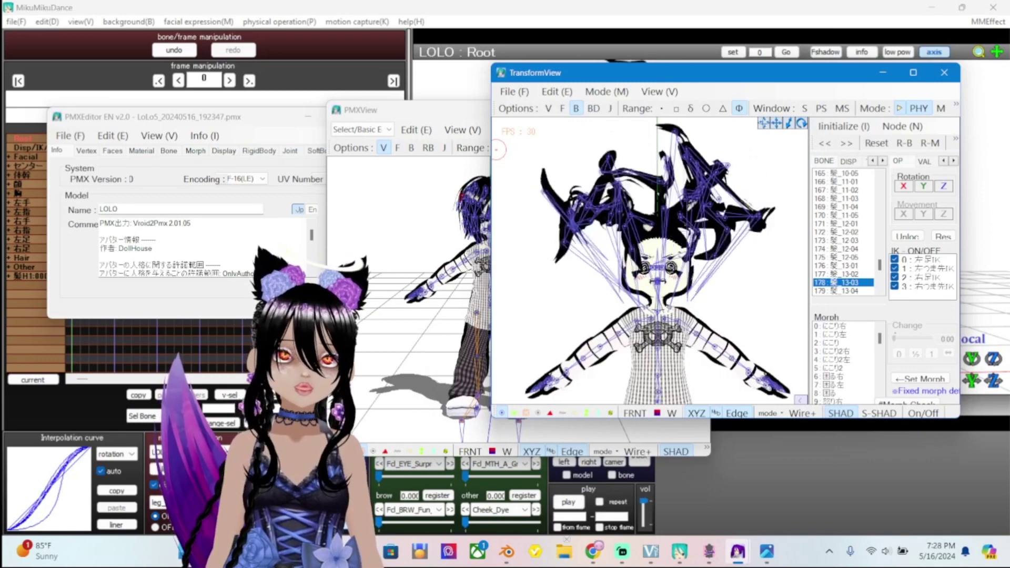
Rearrange the model viewer and PMX Editor windows
drag(369, 110, 327, 104)
click(211, 116)
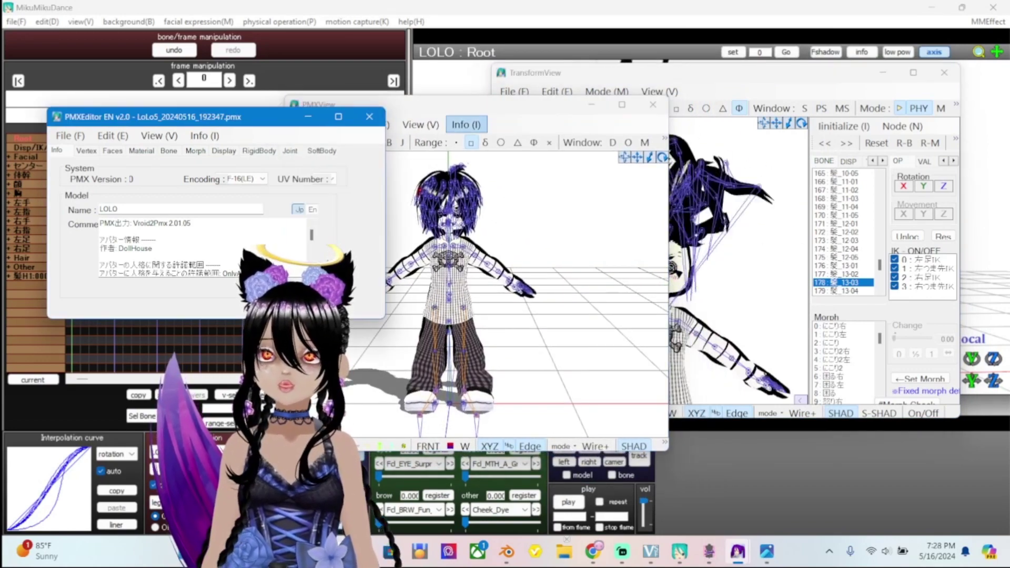
drag(474, 104, 437, 86)
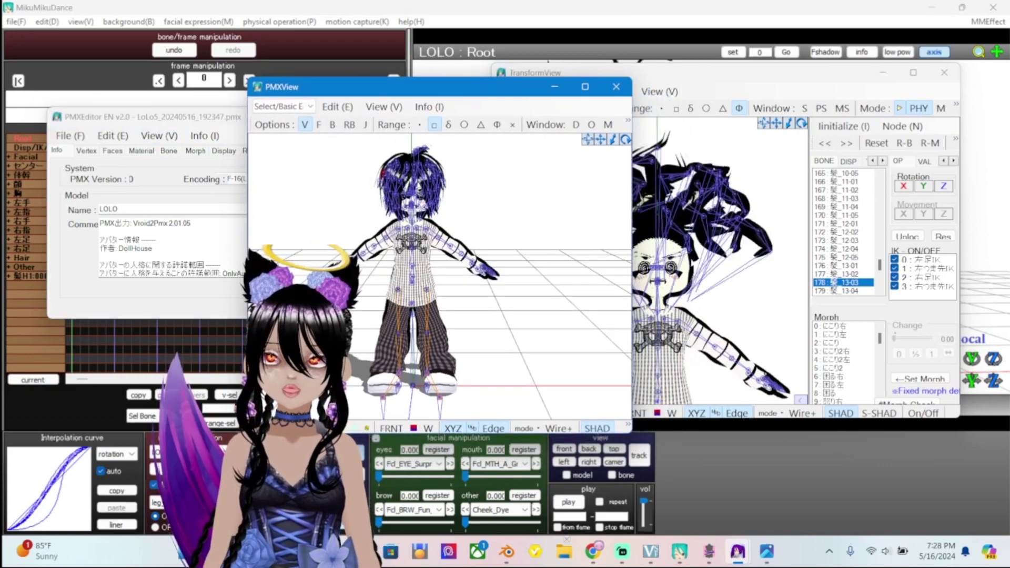
drag(148, 116, 136, 159)
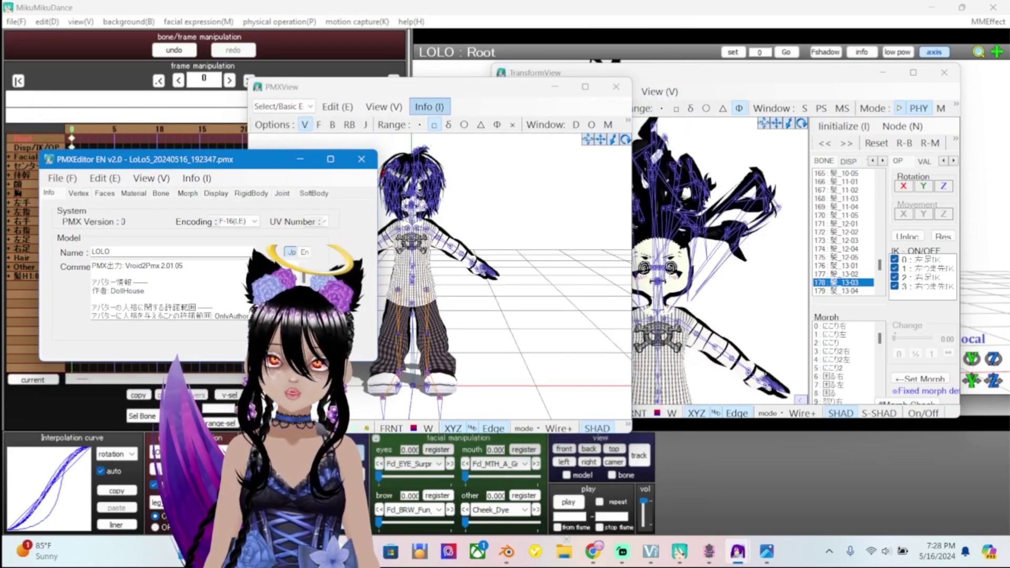
drag(421, 86, 408, 76)
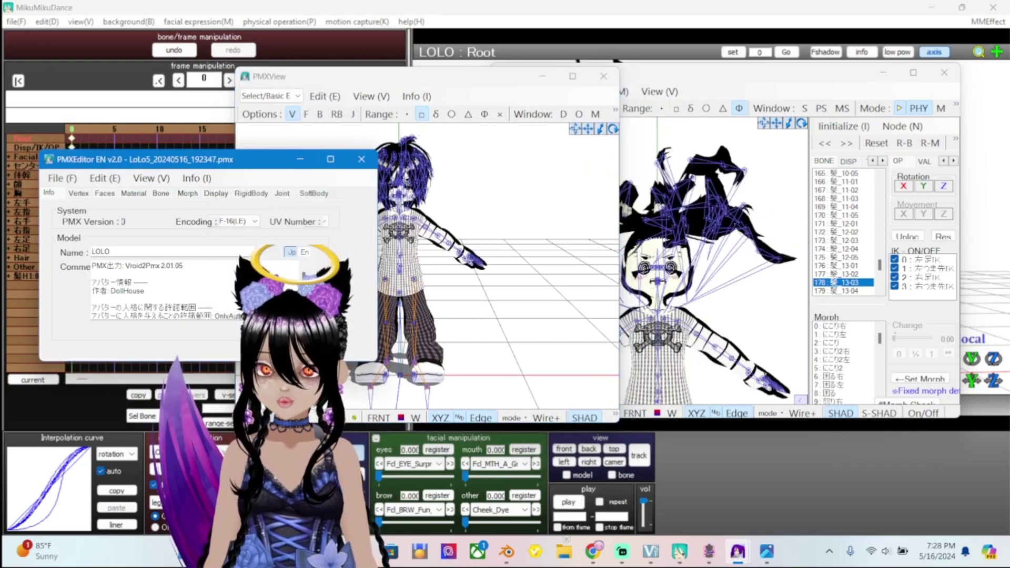
Select further hair bones, including 髪_11-01 and bone 3, in the physics preview
click(790, 72)
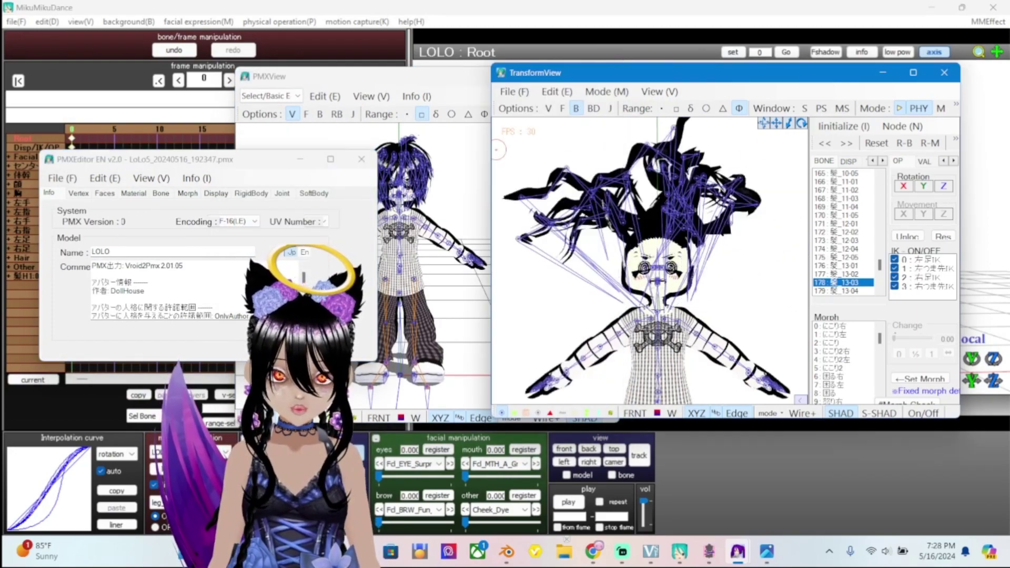
click(638, 236)
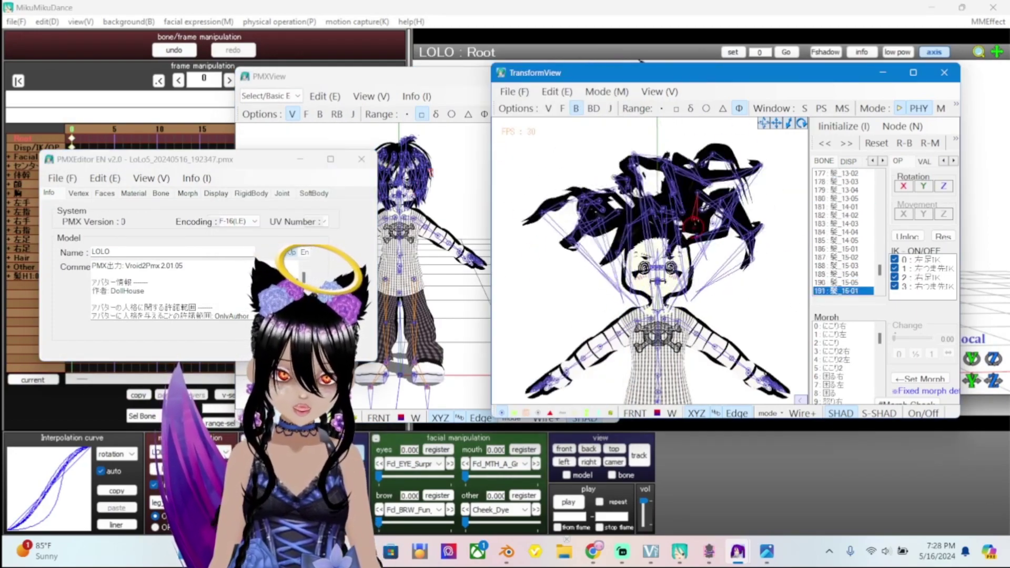
click(686, 205)
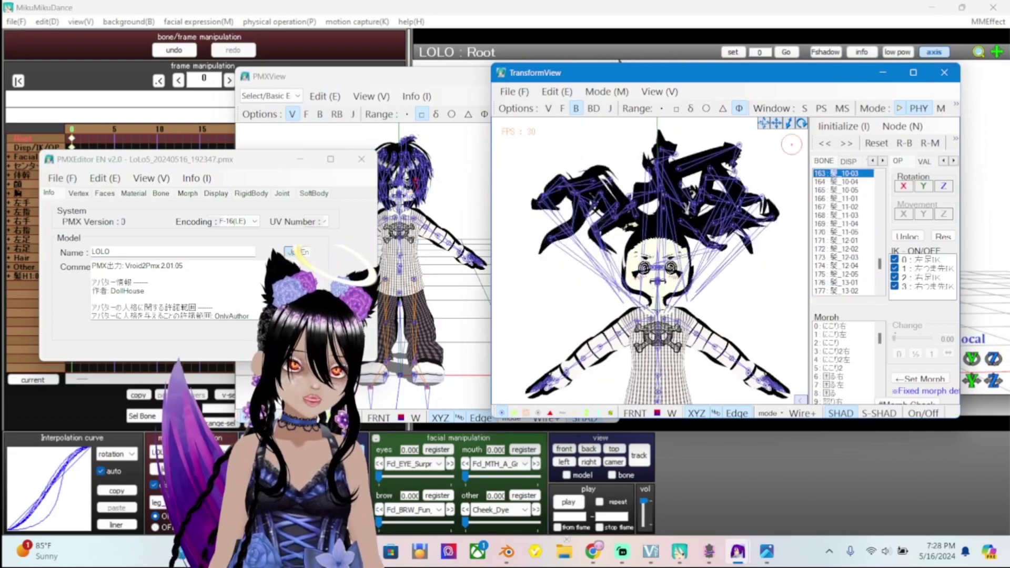
click(932, 7)
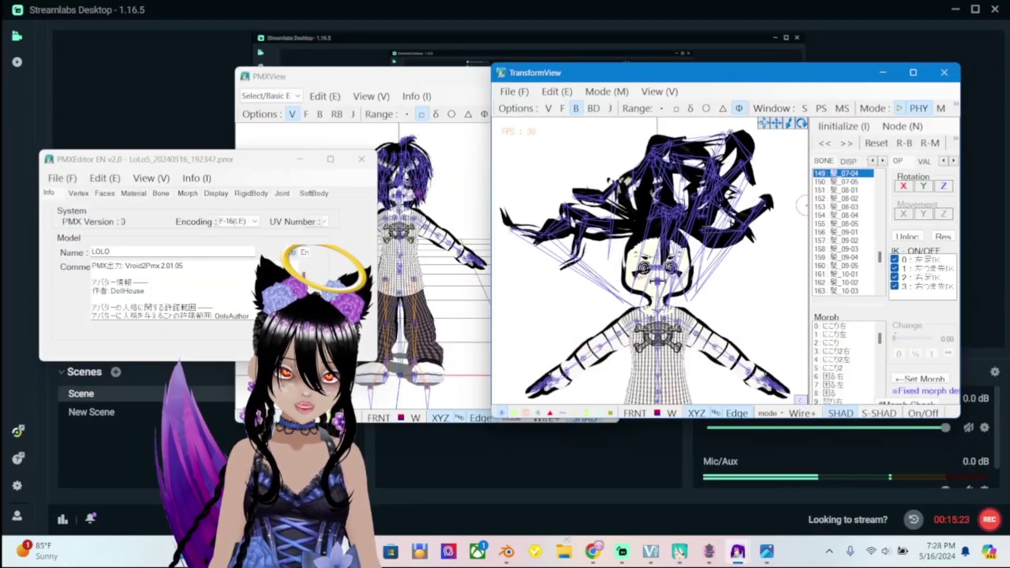
mouse_move(708, 551)
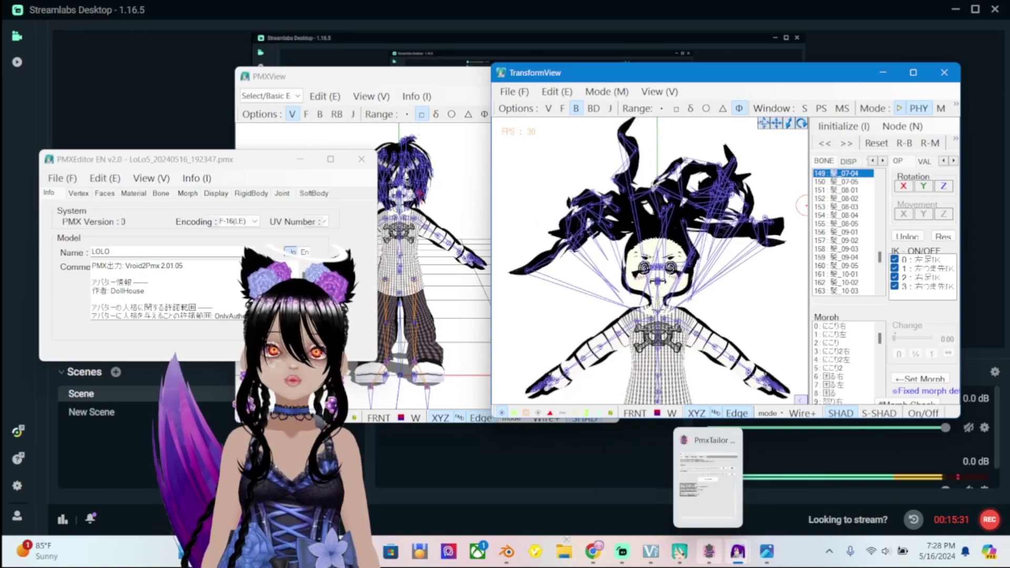
click(842, 173)
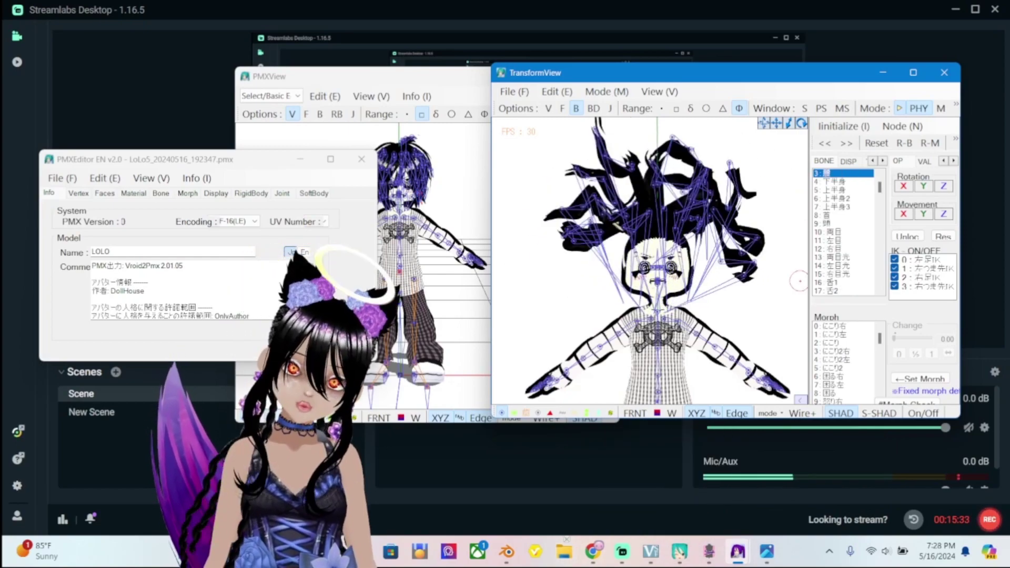
Shift the physics preview and model viewer windows, then return to MikuMikuDance
drag(631, 72, 653, 87)
drag(368, 77, 359, 77)
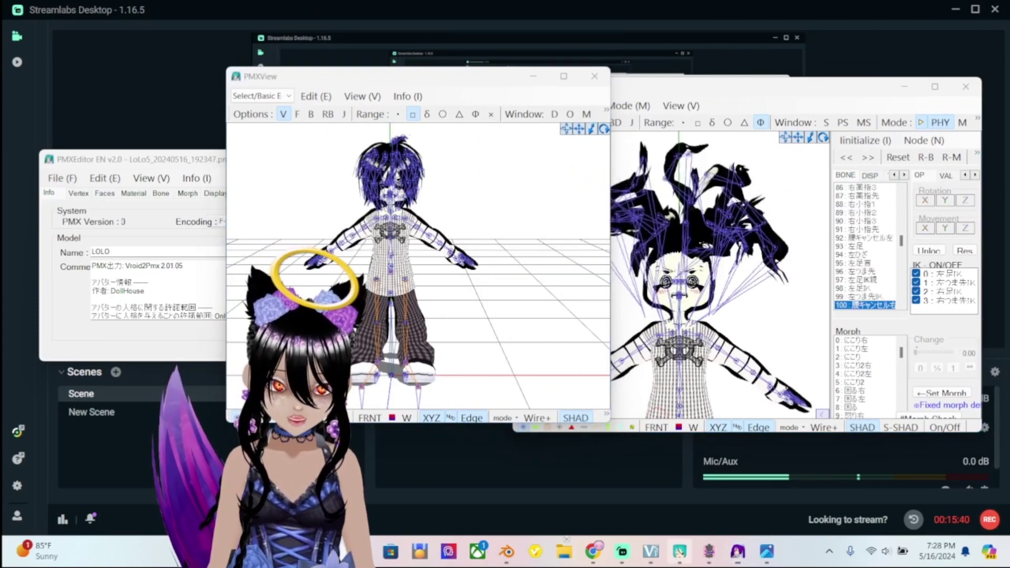
click(680, 551)
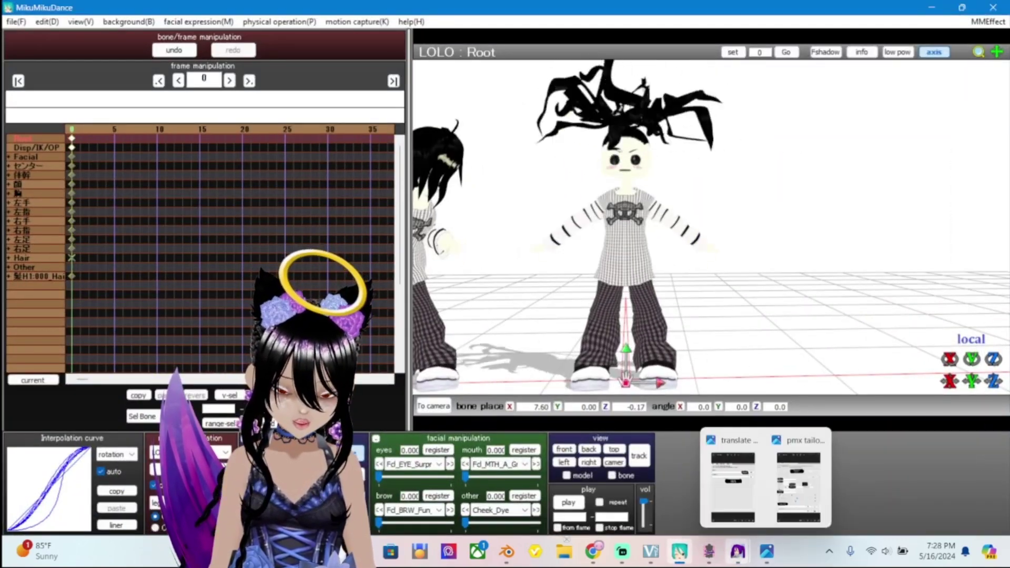
Bring the PMX Editor main window and model viewer forward from the taskbar
mouse_move(738, 551)
click(631, 487)
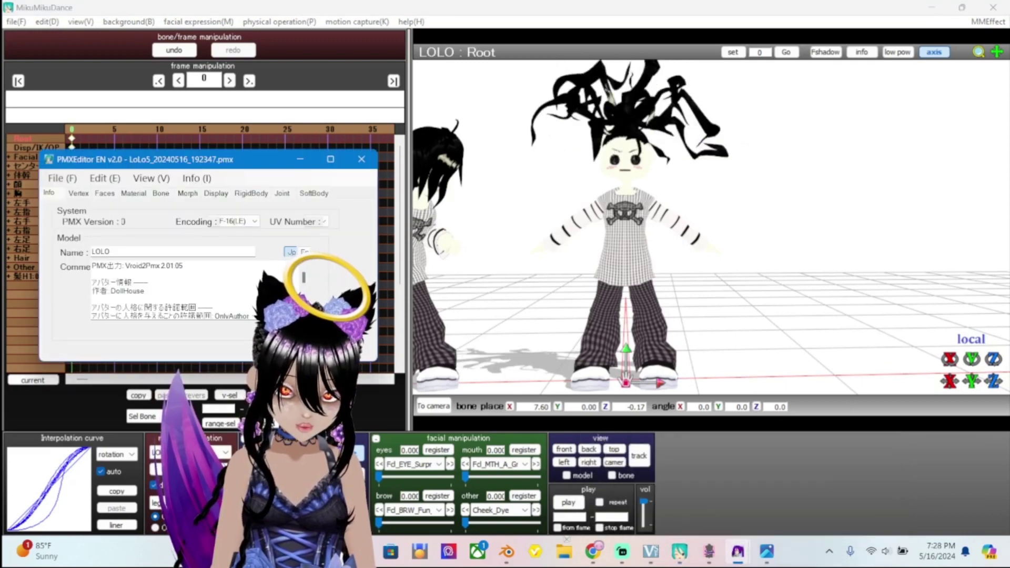
click(746, 487)
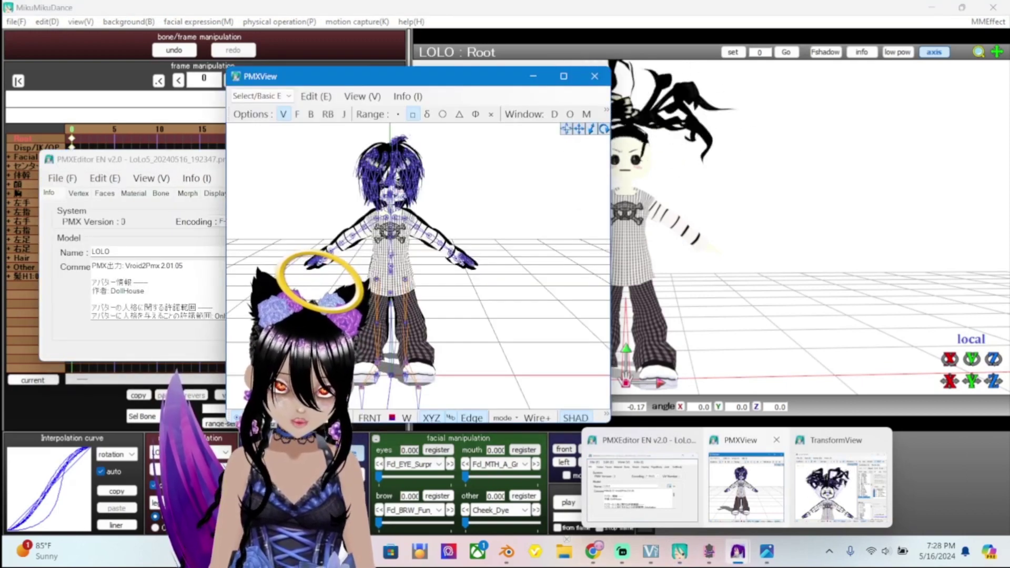
Check MikuMikuDance's physics options, close them unchanged, and return to PMXView
click(279, 22)
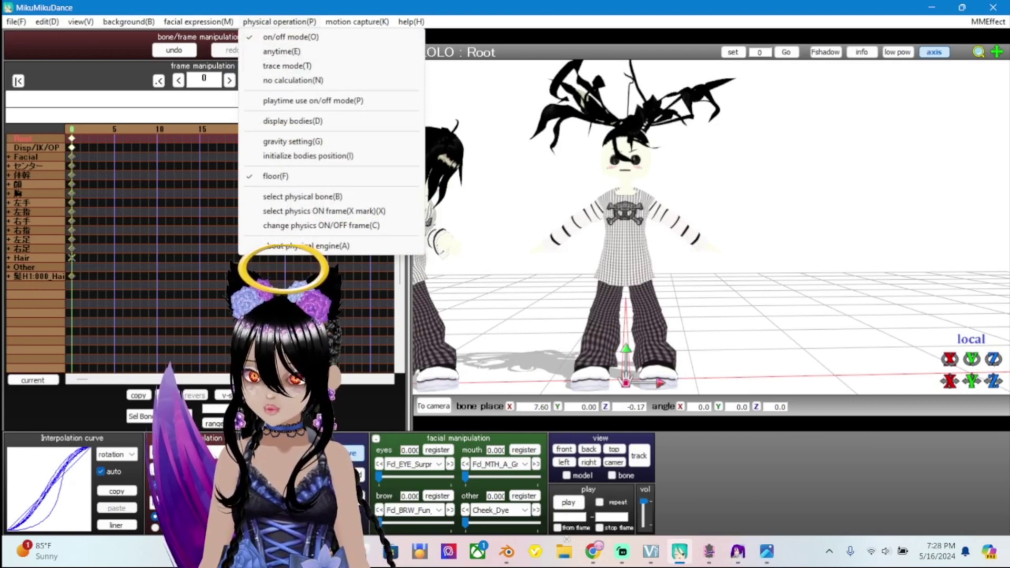
key(Escape)
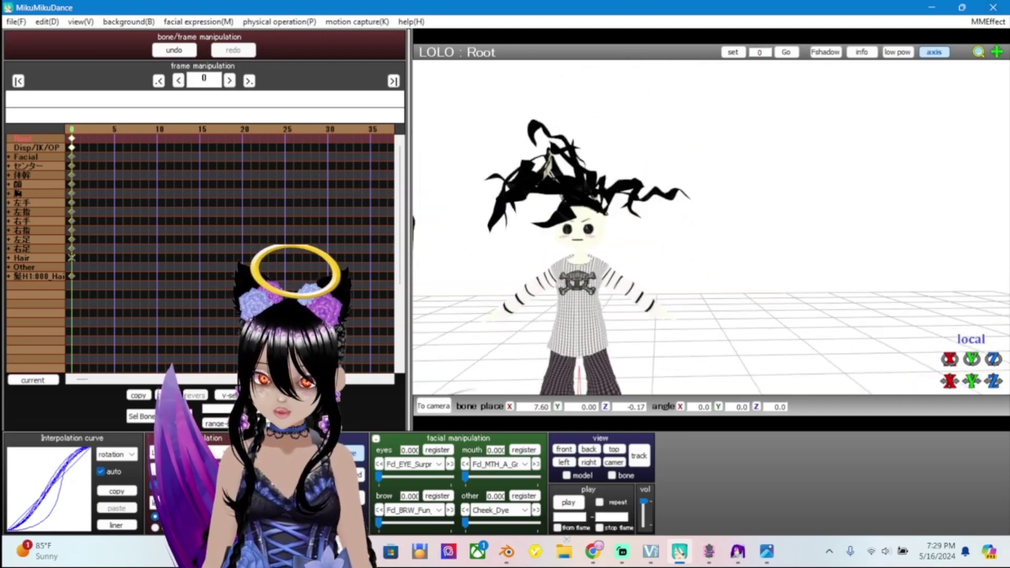
click(737, 552)
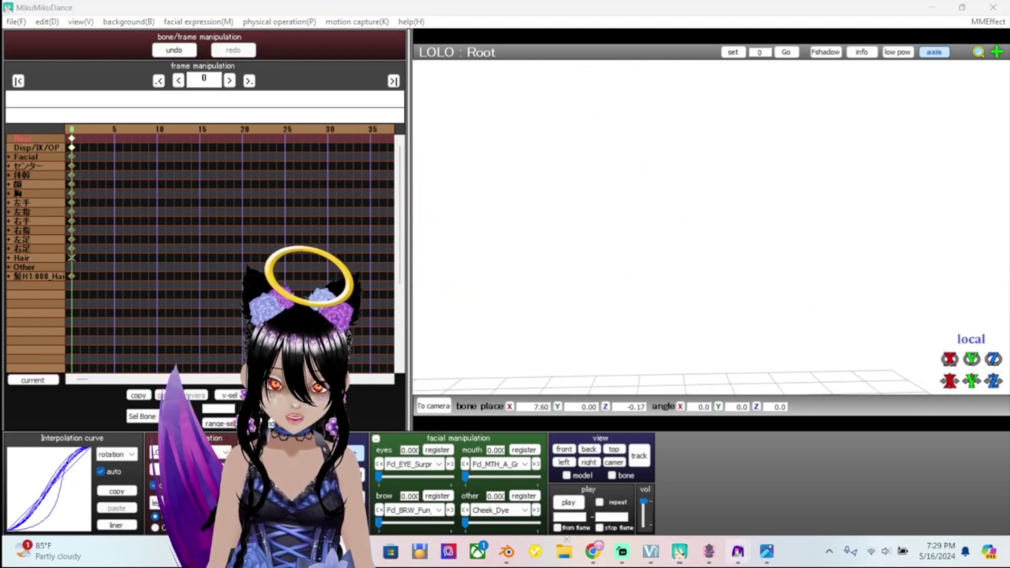
click(755, 500)
Bring the PMX Editor main window, physics preview and model viewer forward
mouse_move(680, 551)
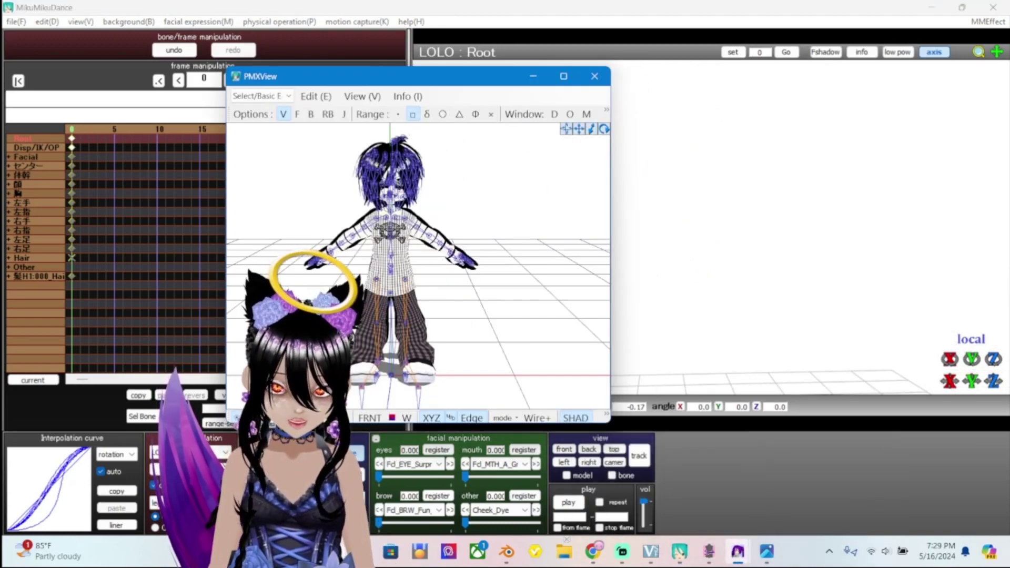
mouse_move(737, 552)
click(642, 489)
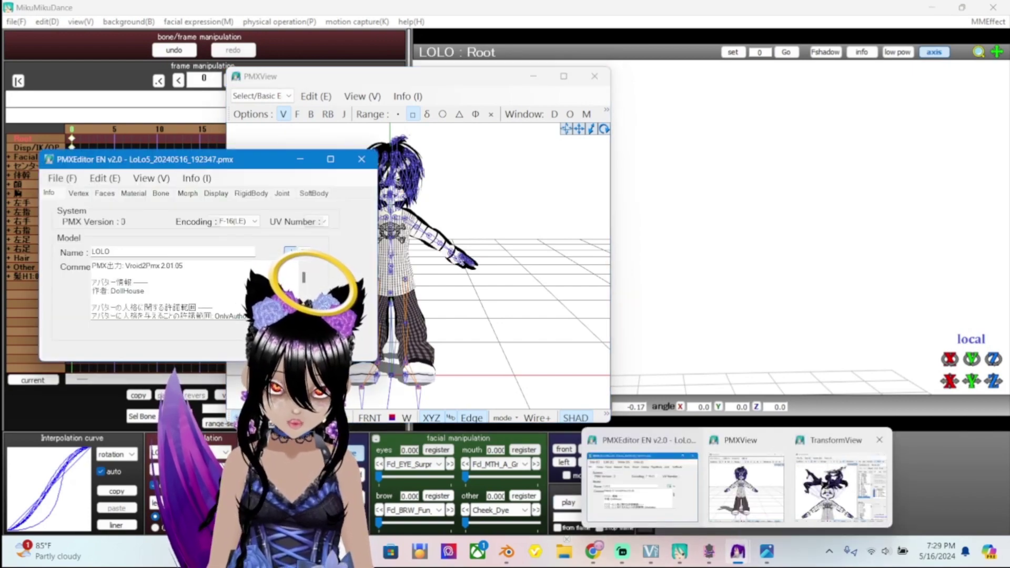
click(826, 487)
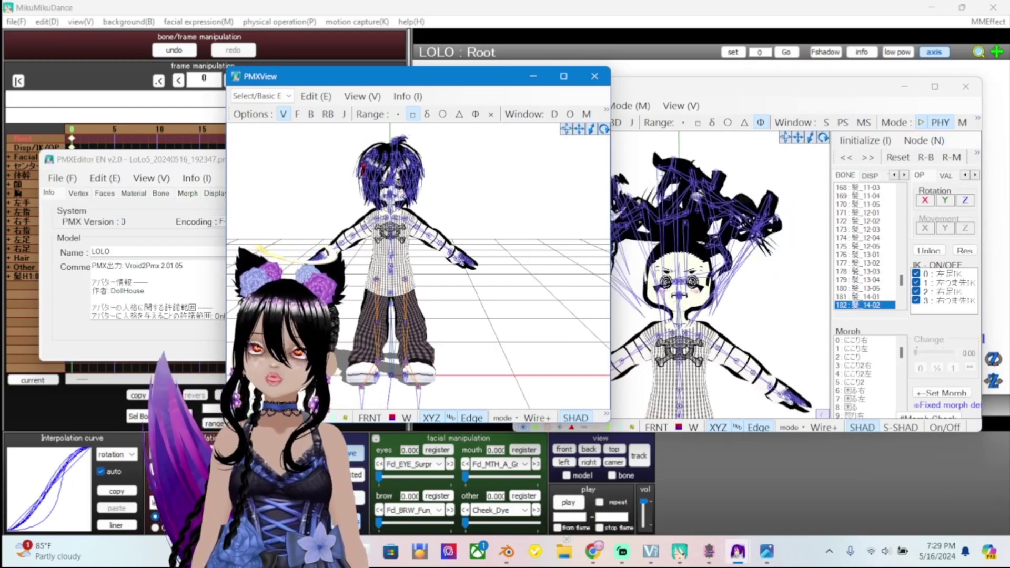
Step to bone 髪_08-03, nudge PMXView left, and turn on RB rigid-body display
key(Up)
key(Up)
key(Up)
key(Up)
key(Up)
key(Up)
key(Up)
key(Up)
key(Up)
key(Up)
key(Up)
key(Up)
key(Up)
key(Up)
key(Up)
key(Up)
key(Up)
key(Up)
key(Up)
key(Up)
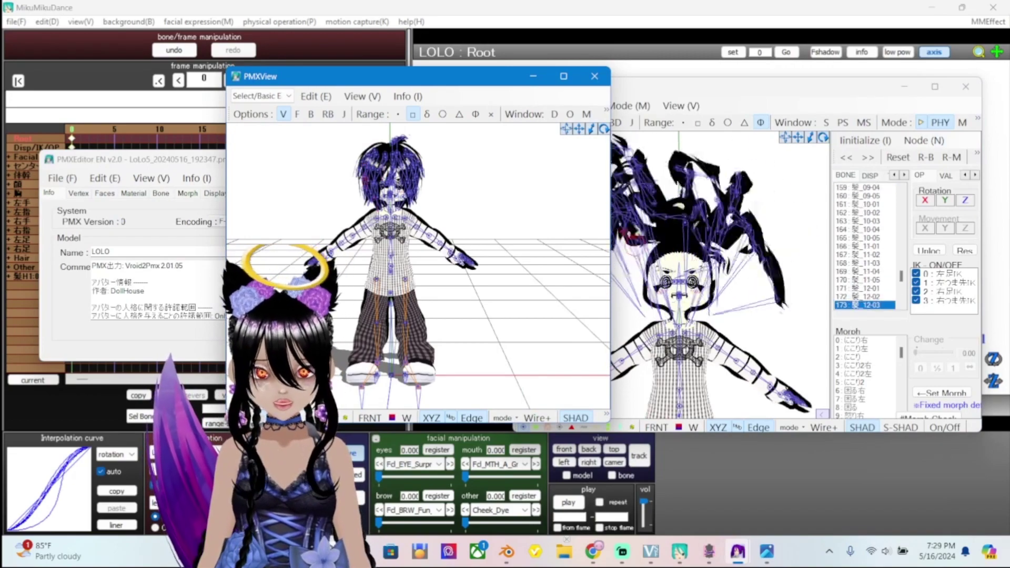
key(alt+Tab)
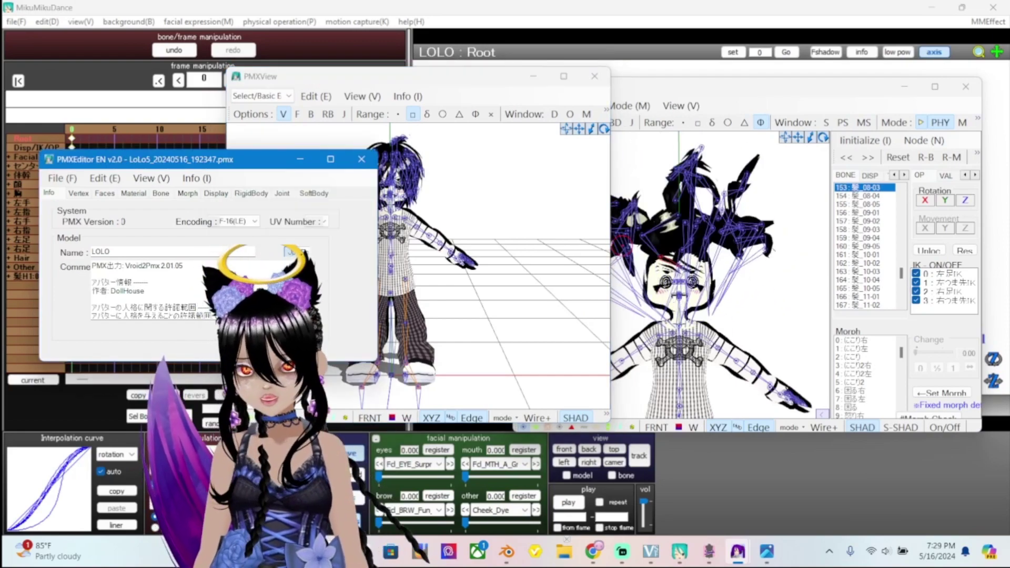
key(alt+Tab)
drag(369, 76, 356, 76)
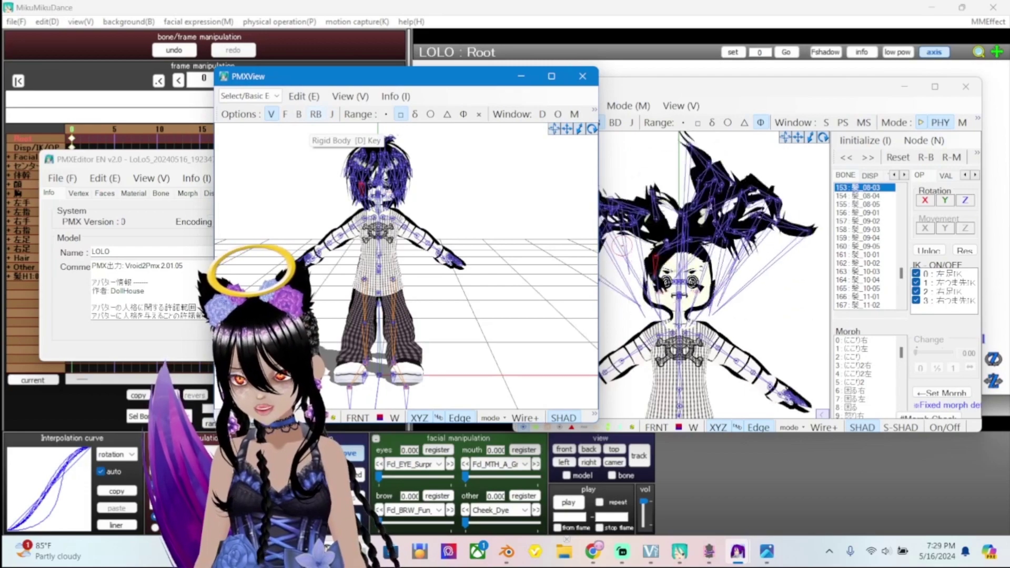
click(316, 114)
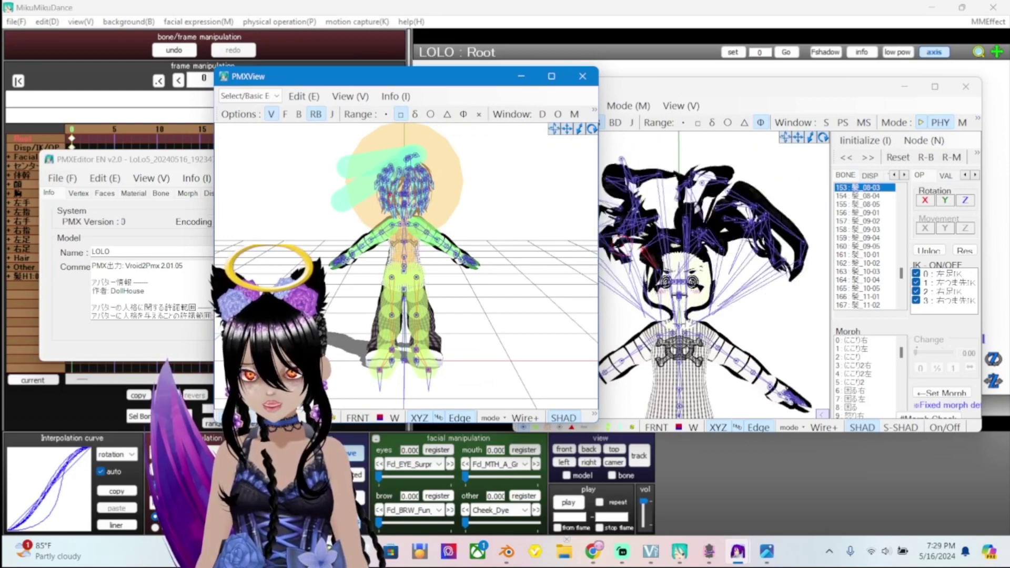
Select bone 髪_13-04, then zoom in and orbit down onto LOLO's head rigid bodies
key(Down)
key(Down)
key(Down)
key(Down)
key(Down)
key(Down)
key(Down)
key(Down)
key(Down)
key(Down)
key(Down)
key(Down)
key(Down)
key(Down)
key(Down)
key(Down)
key(Down)
key(Down)
key(Down)
key(Down)
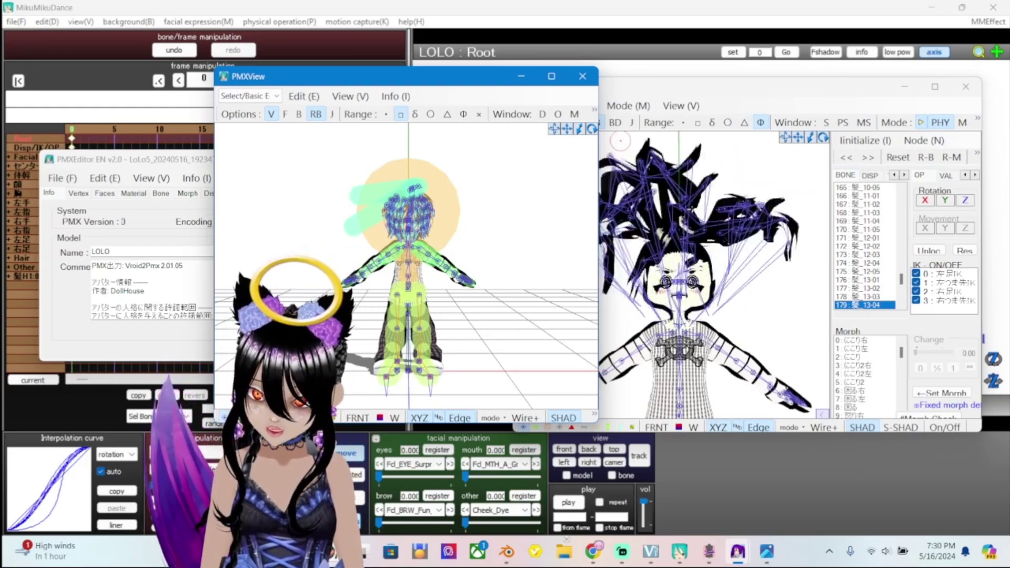
scroll(408, 263, up, 5)
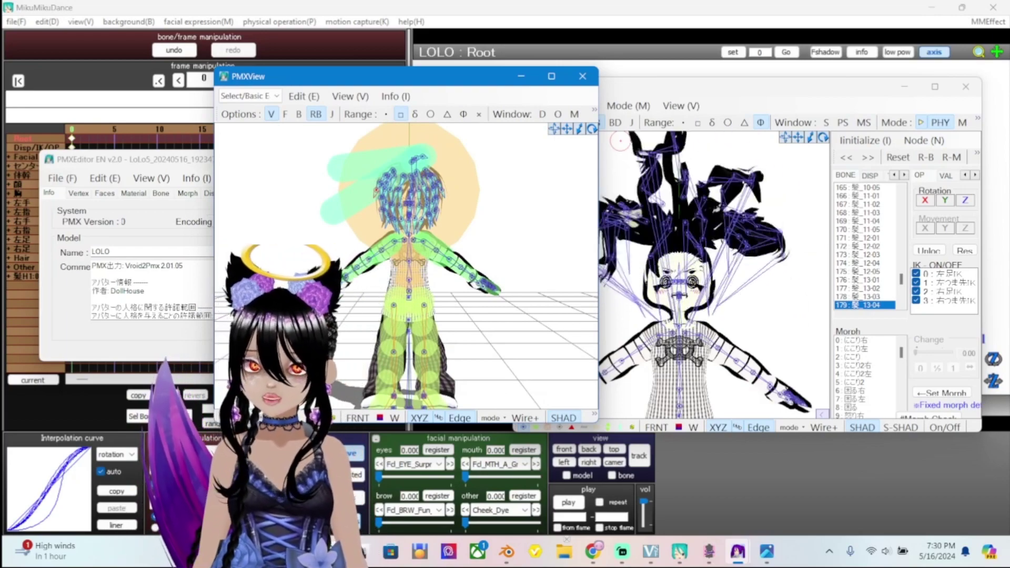
scroll(406, 268, up, 4)
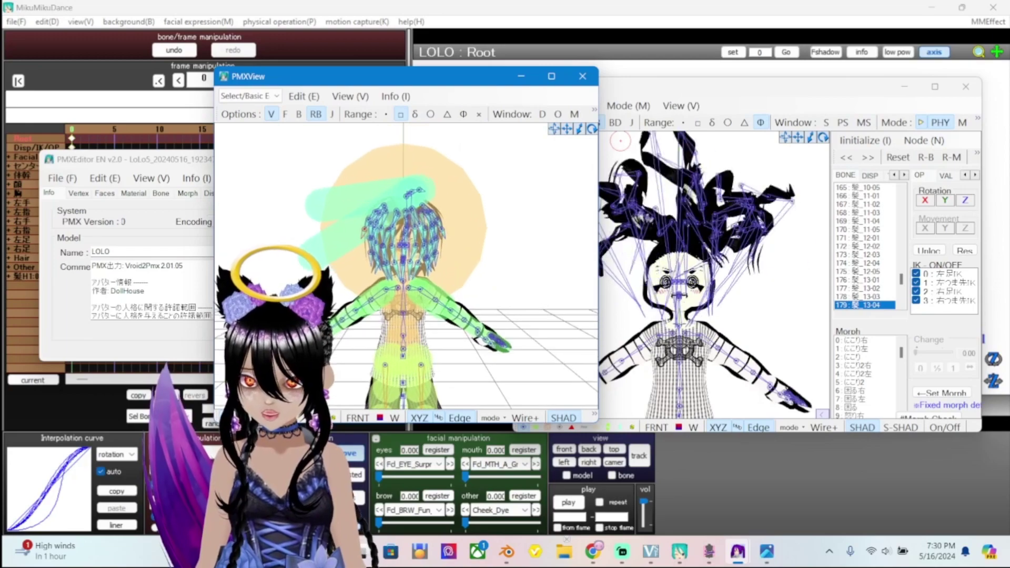
right_drag(406, 252, 406, 290)
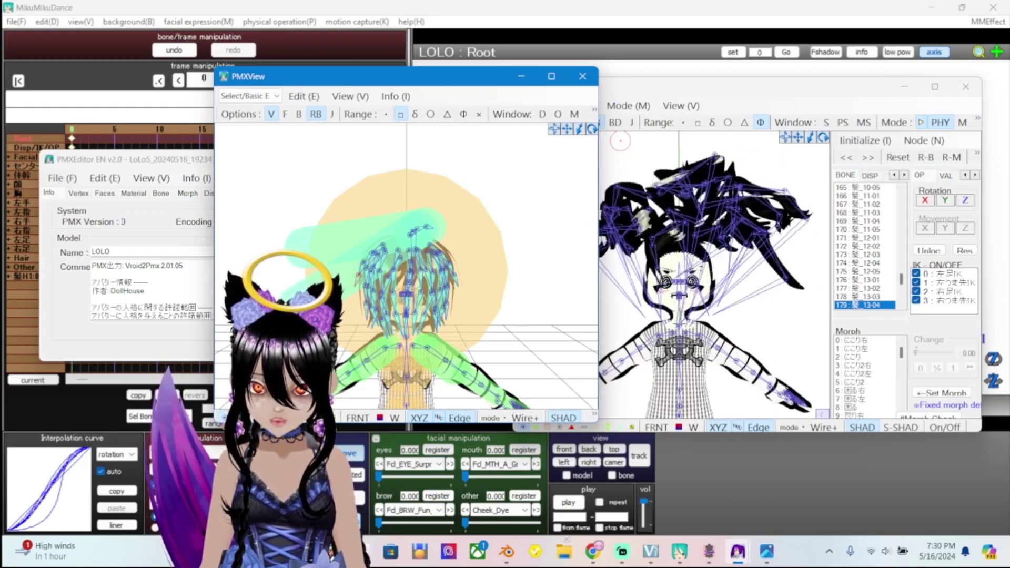
Zoom closer on the head sphere, select 髪_13-02, and move the main editor window up-left
scroll(406, 263, up, 5)
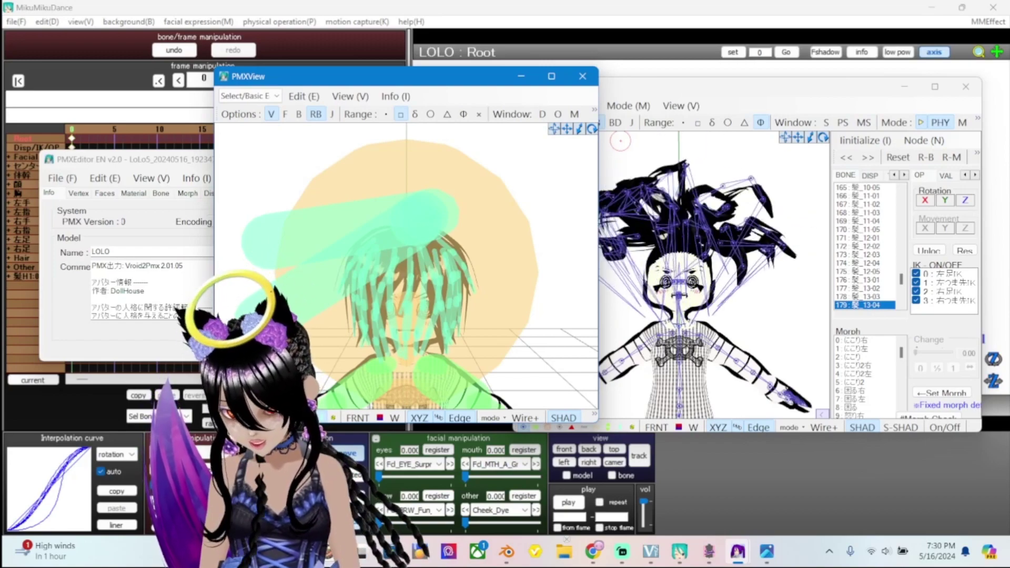
key(Up)
key(Up)
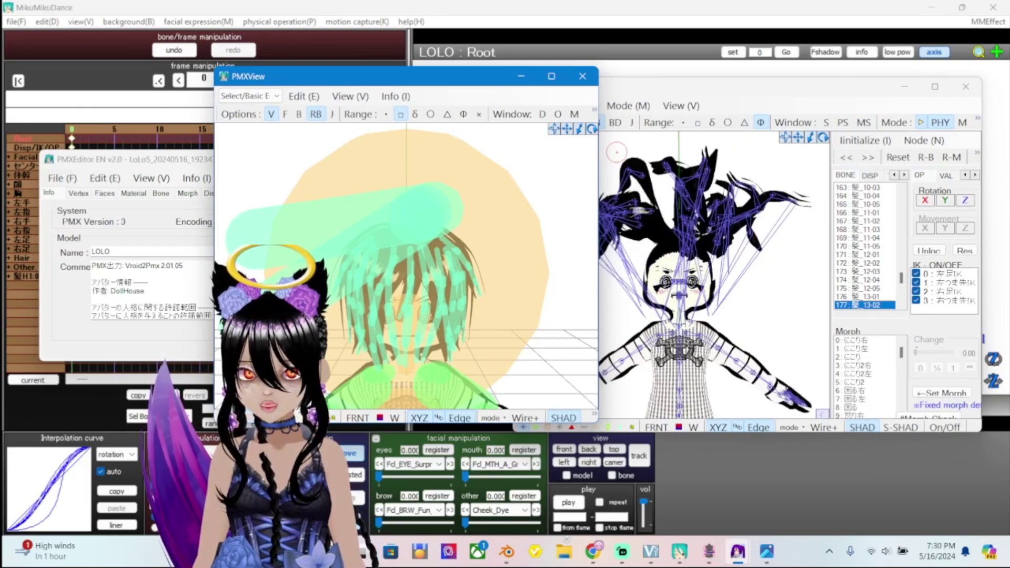
key(alt+Tab)
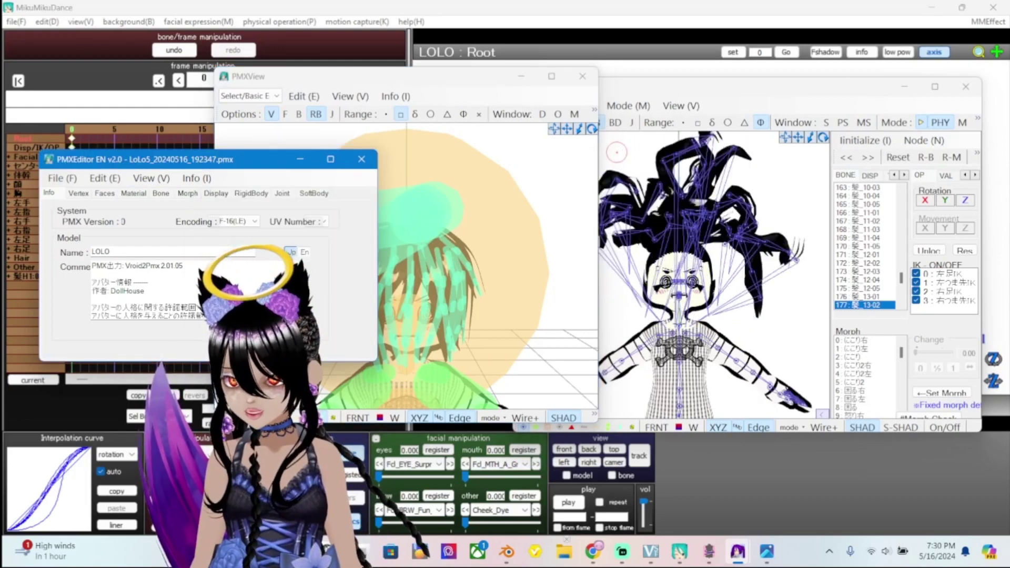
key(alt+Tab)
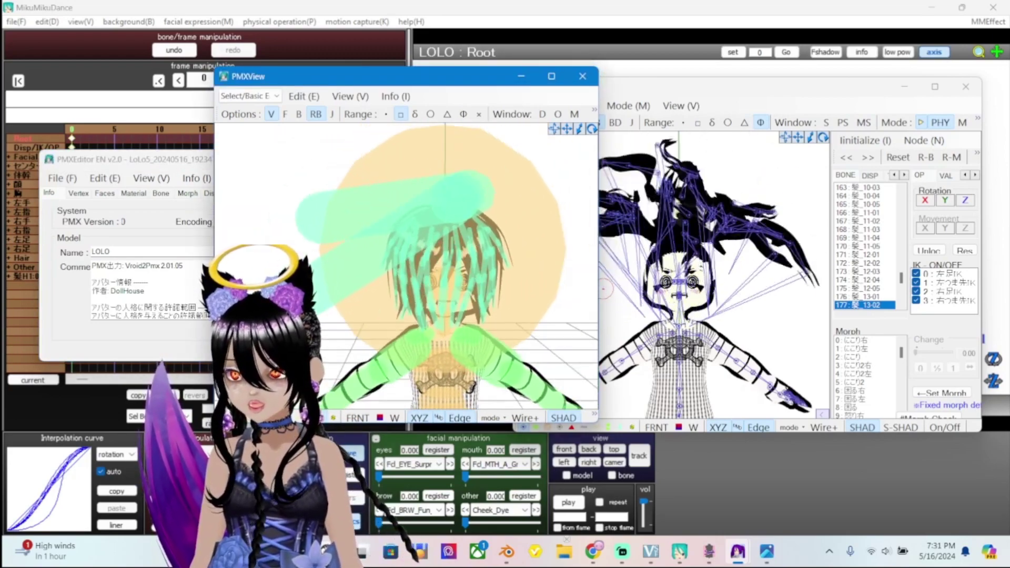
drag(132, 159, 112, 136)
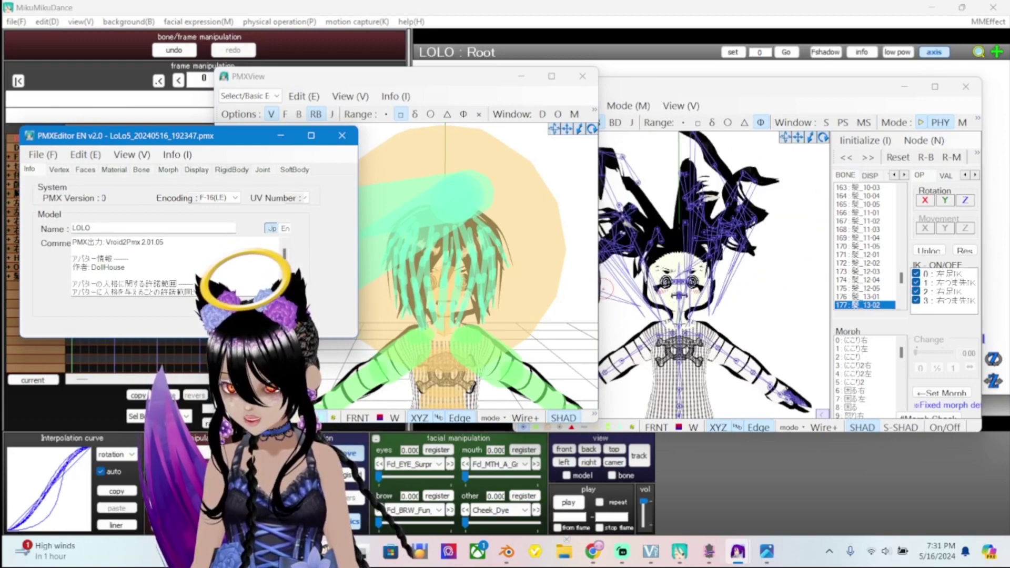
Open the Rigid Body list and widen the editor to reveal more rigid body fields
click(232, 169)
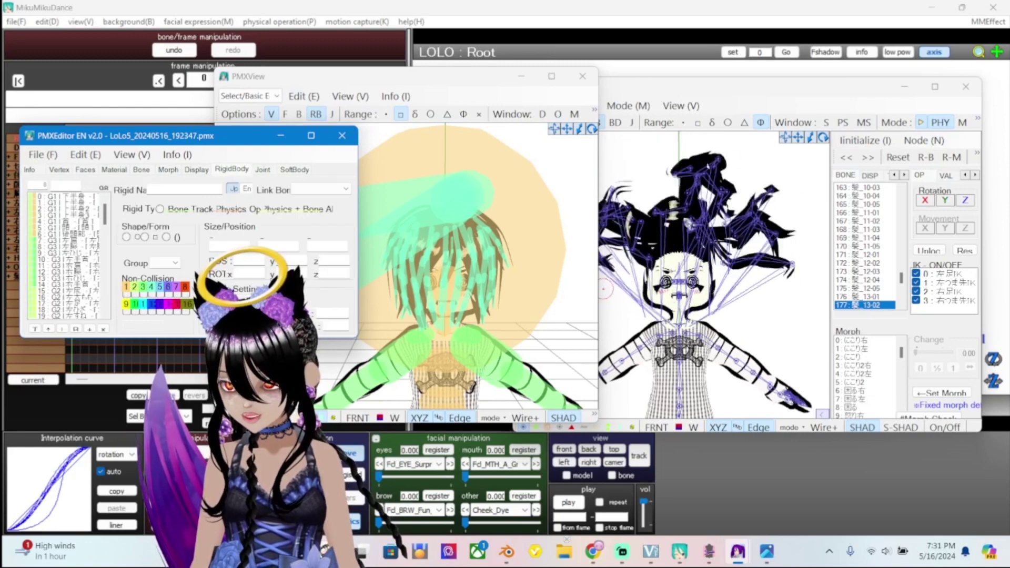
scroll(65, 255, down, 15)
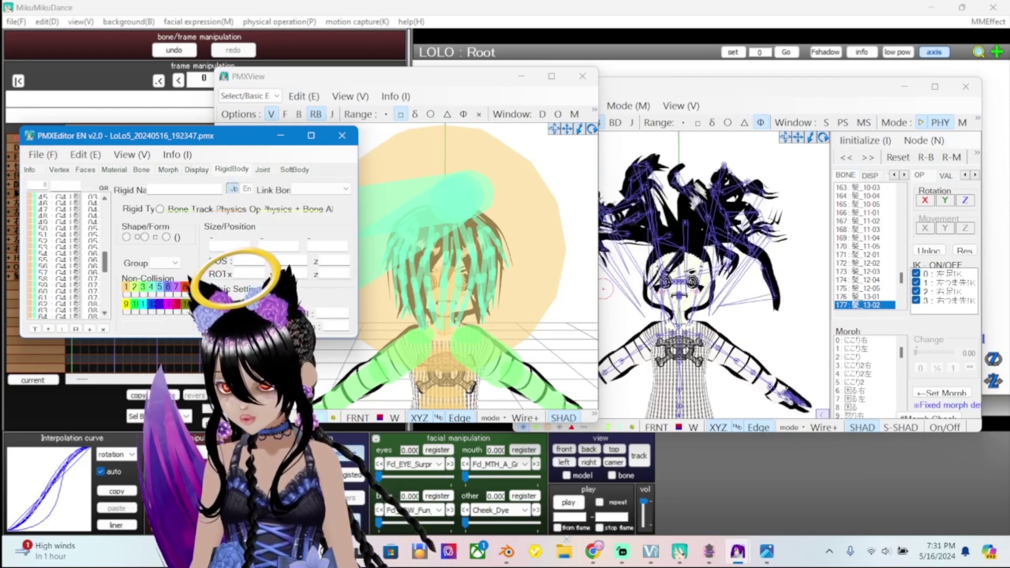
scroll(66, 255, down, 11)
scroll(66, 256, up, 20)
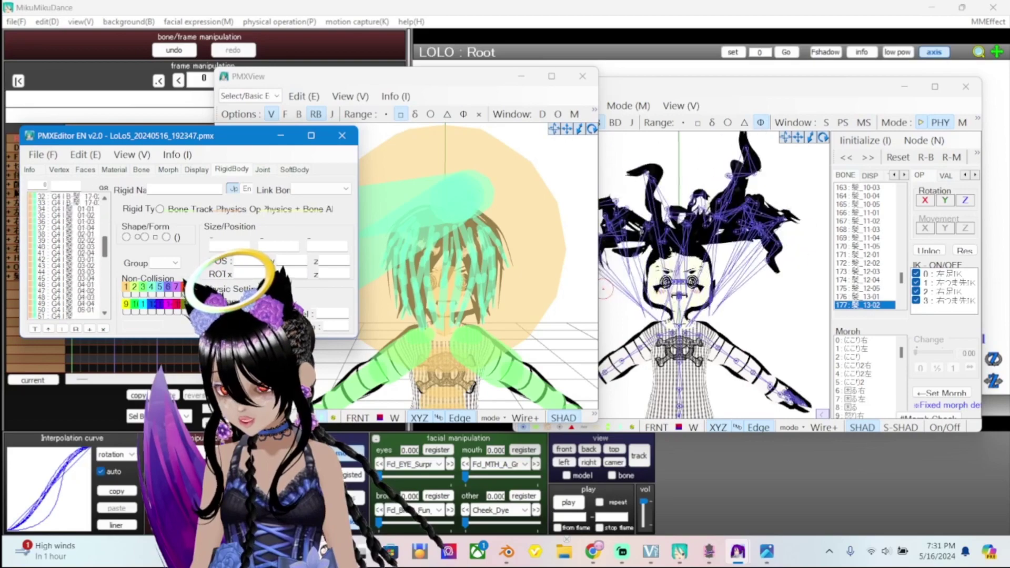
scroll(66, 255, up, 3)
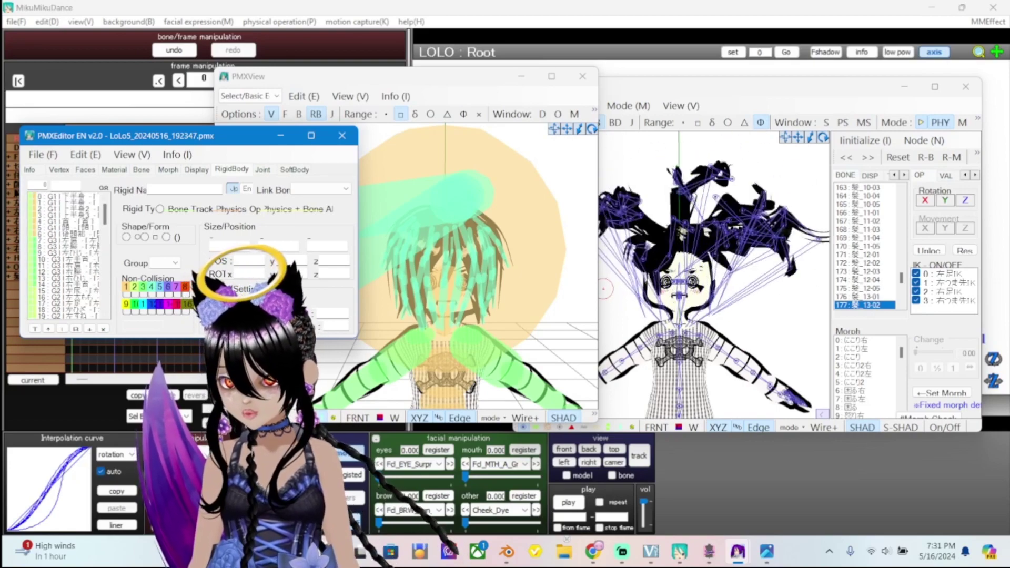
click(311, 135)
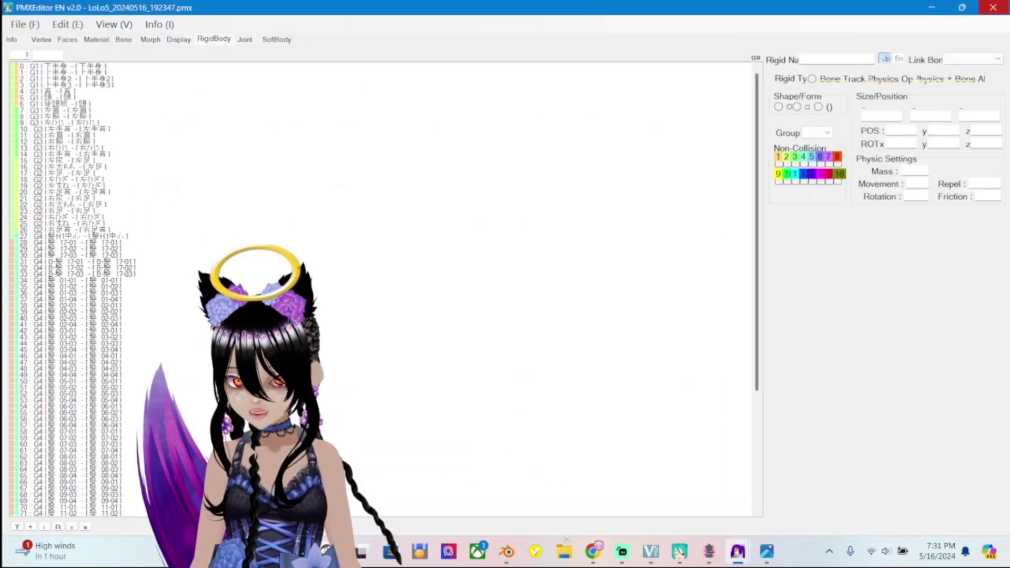
click(964, 6)
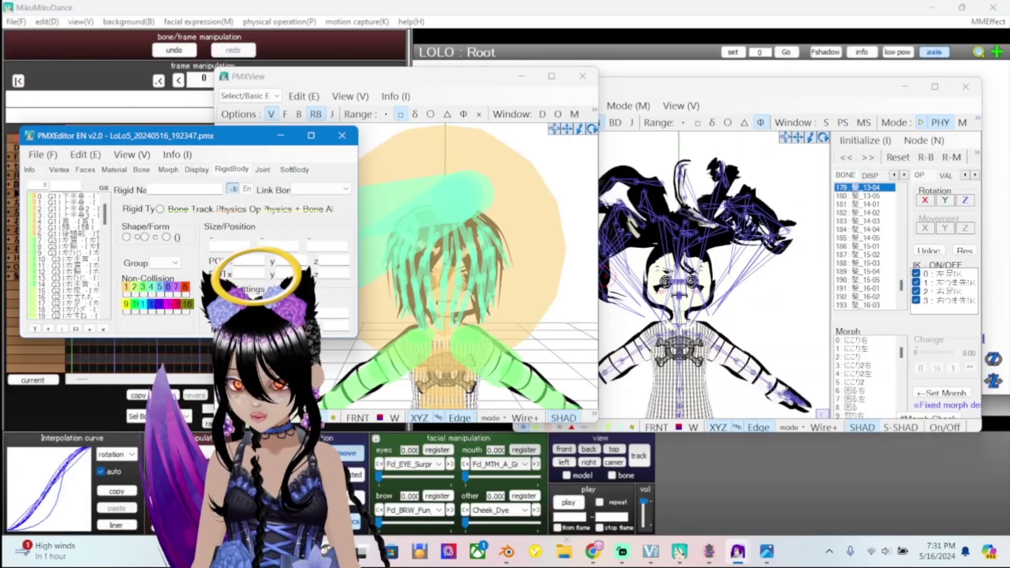
drag(358, 237, 429, 237)
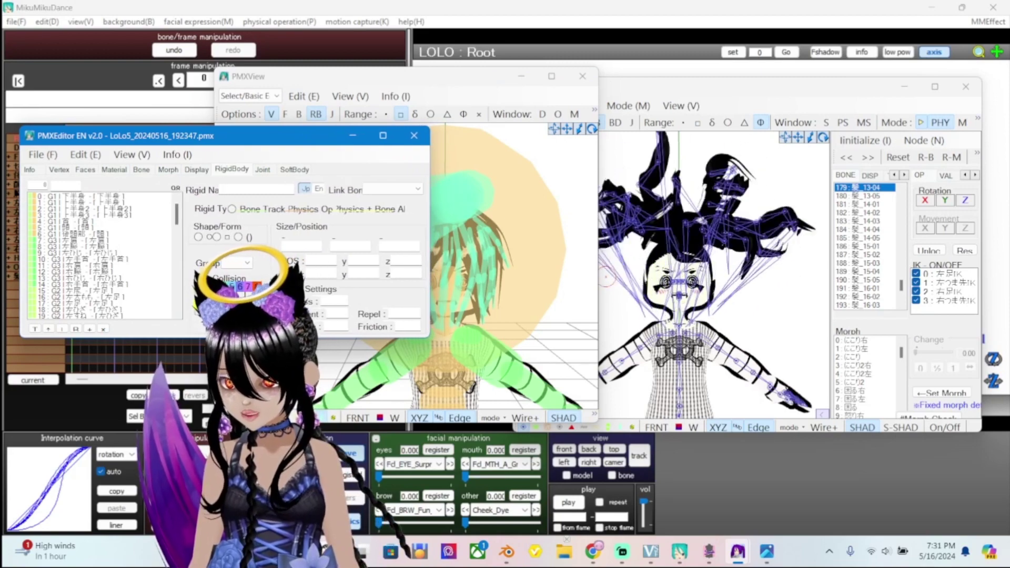
scroll(103, 256, down, 16)
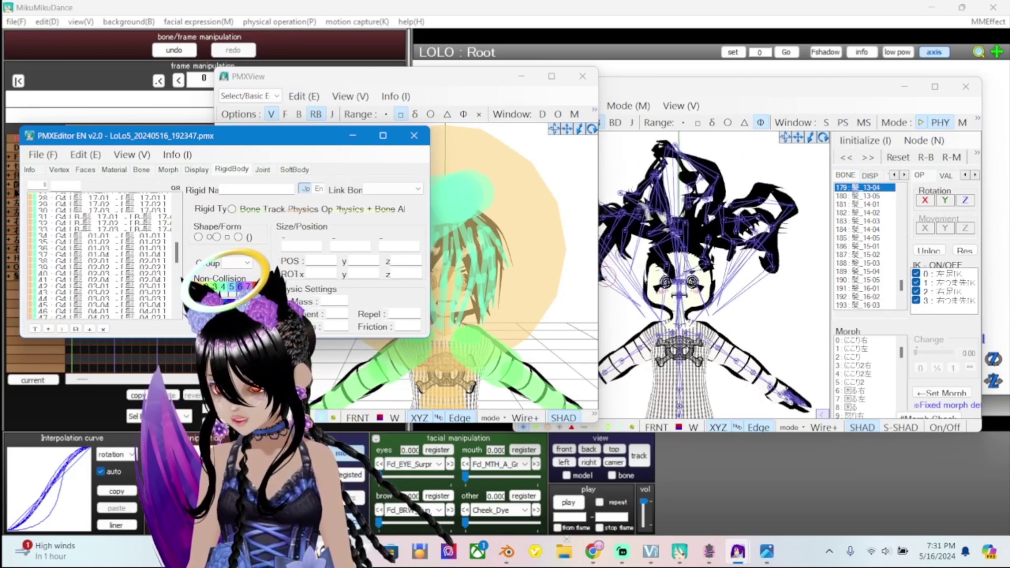
scroll(103, 255, up, 16)
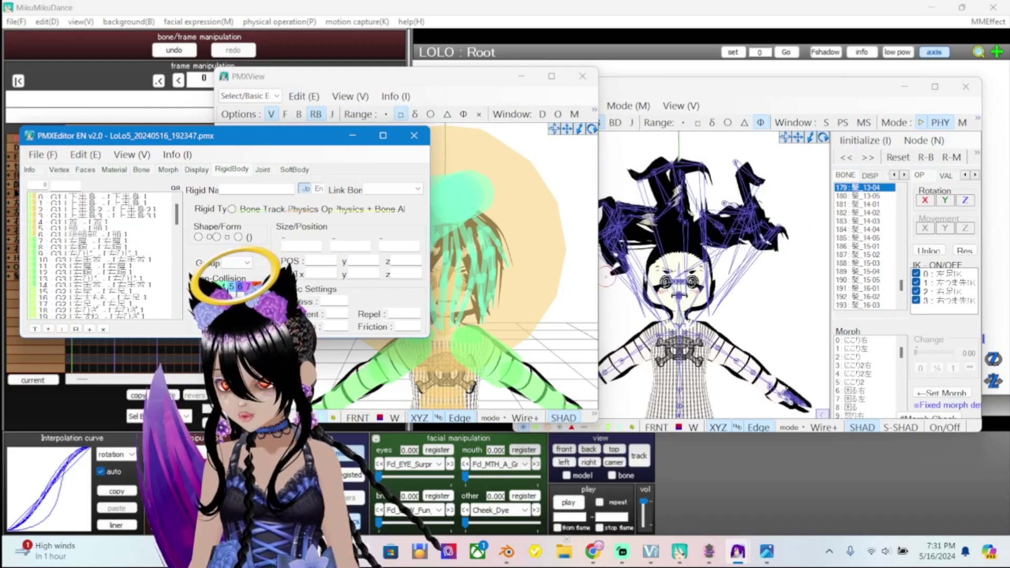
Select rigid bodies 0–18 and show all rigid bodies as wireframe in PMXView
drag(100, 196, 100, 310)
click(408, 263)
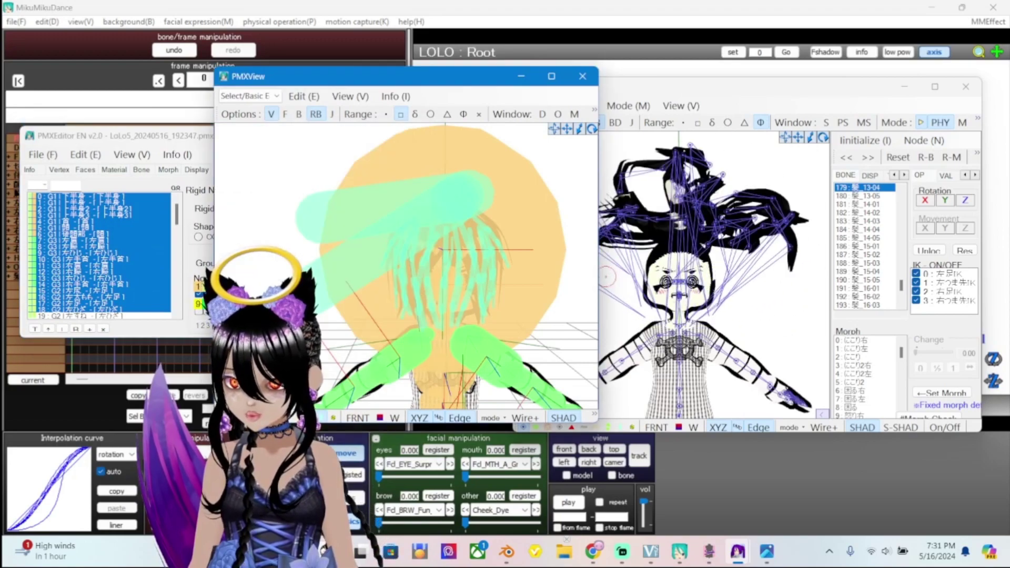
scroll(408, 263, down, 5)
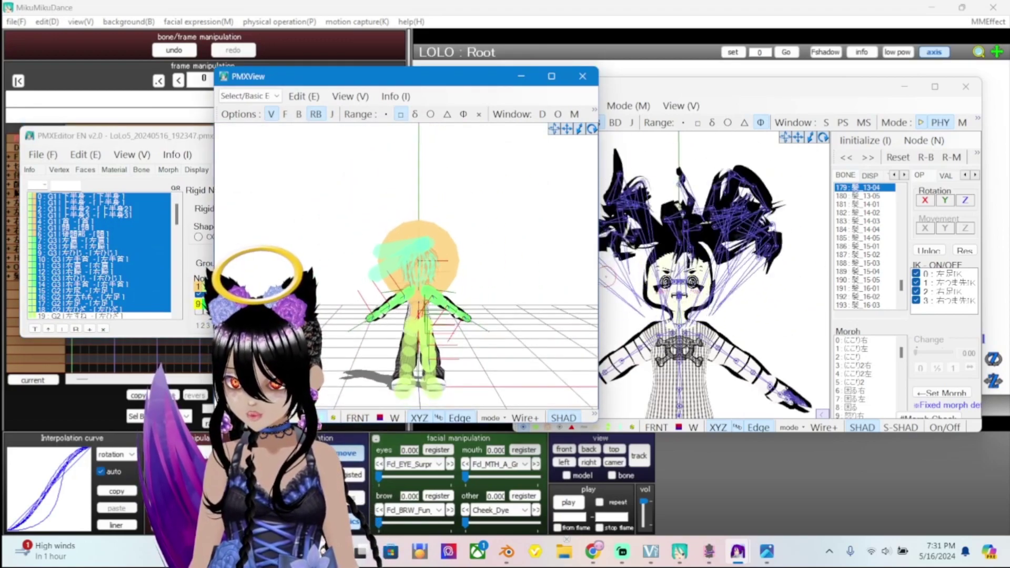
scroll(407, 263, up, 1)
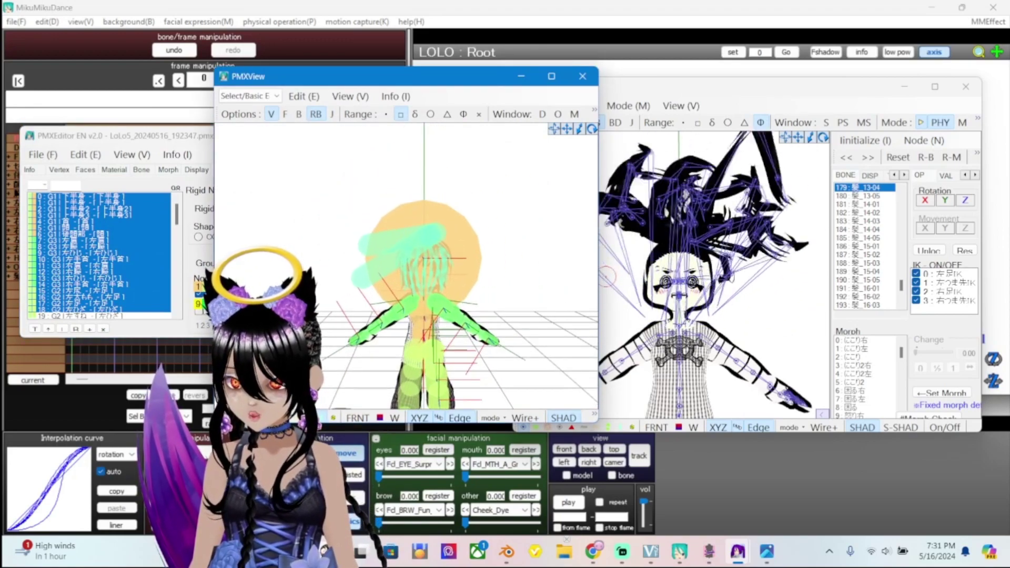
scroll(408, 263, up, 3)
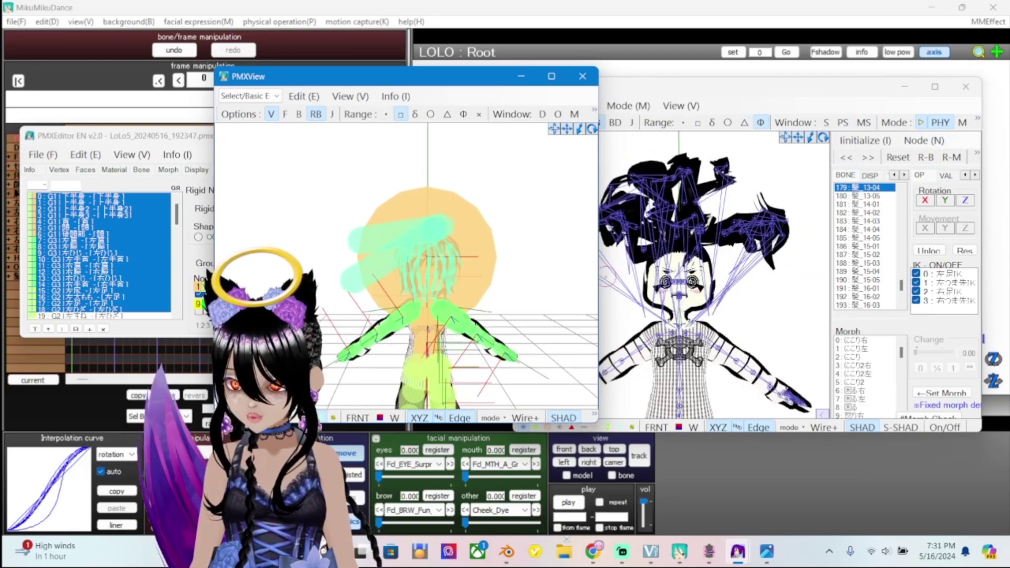
scroll(408, 264, up, 4)
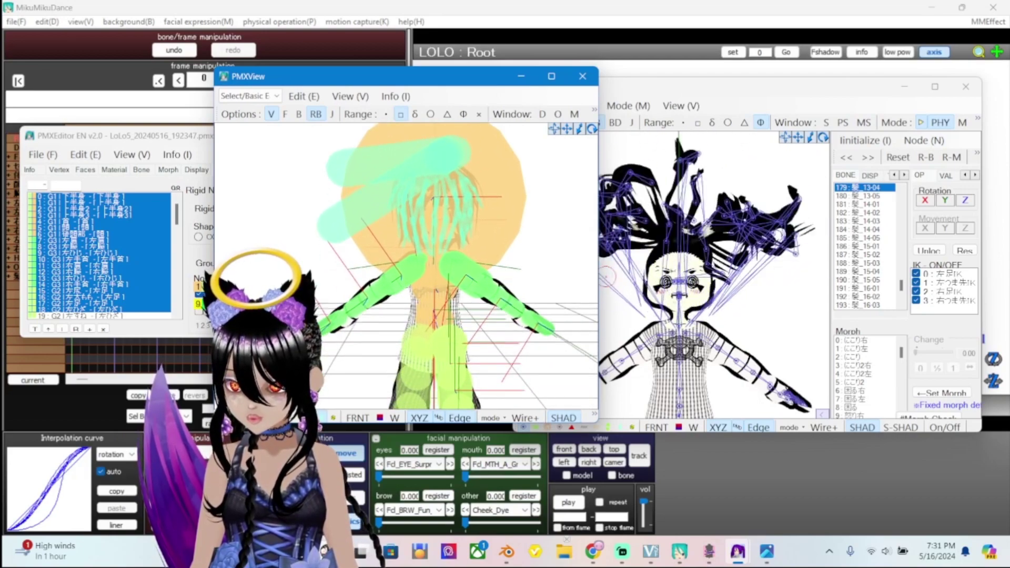
right_drag(408, 263, 399, 347)
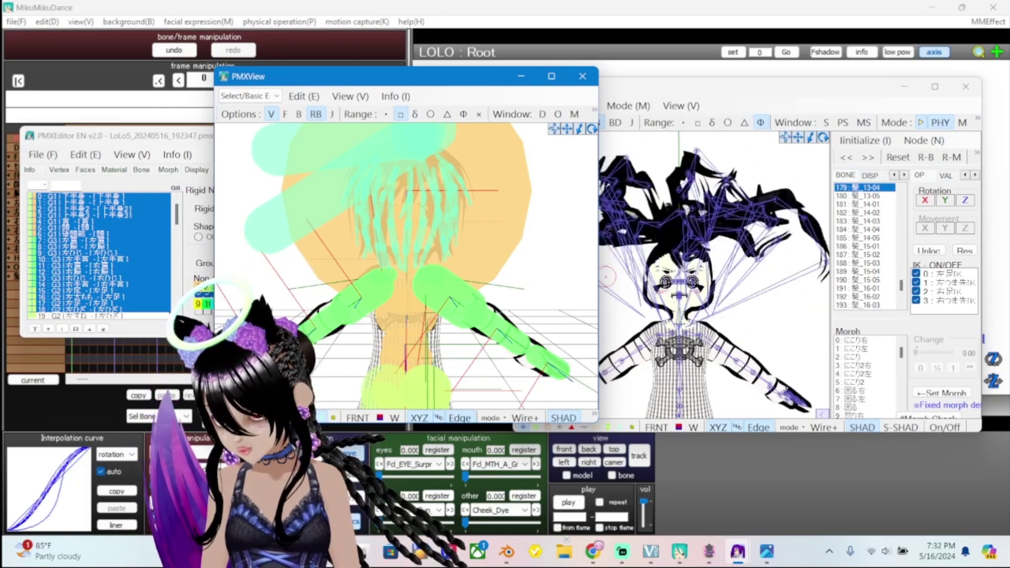
key(r)
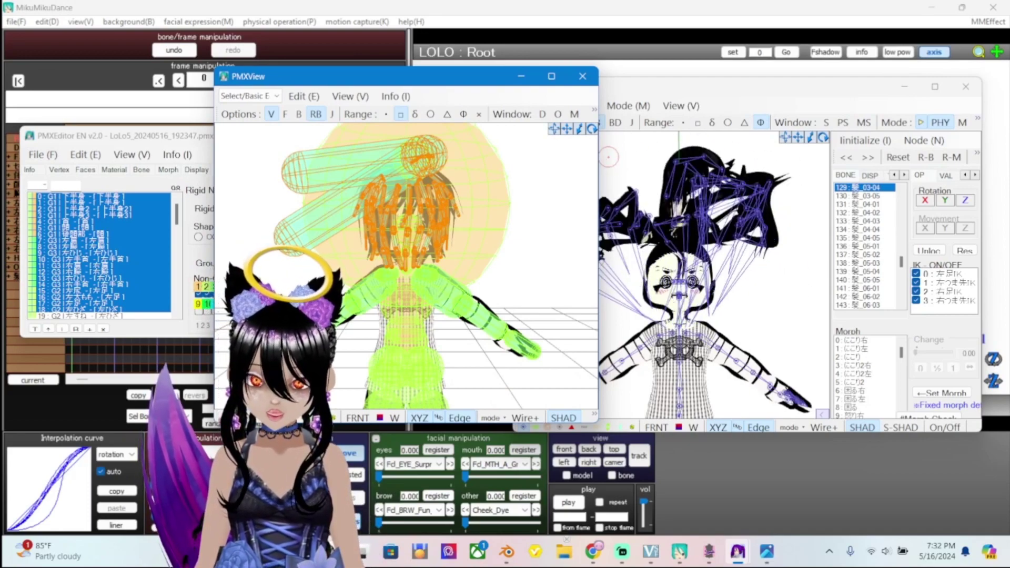
Switch PMXView to back view and select the 頭 rigid body to locate it
scroll(405, 263, up, 5)
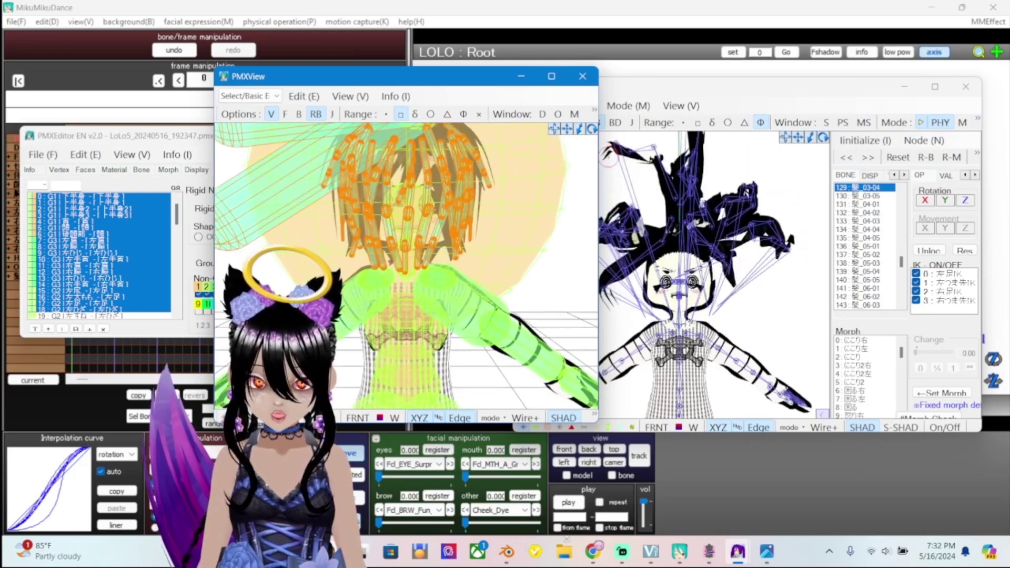
key(b)
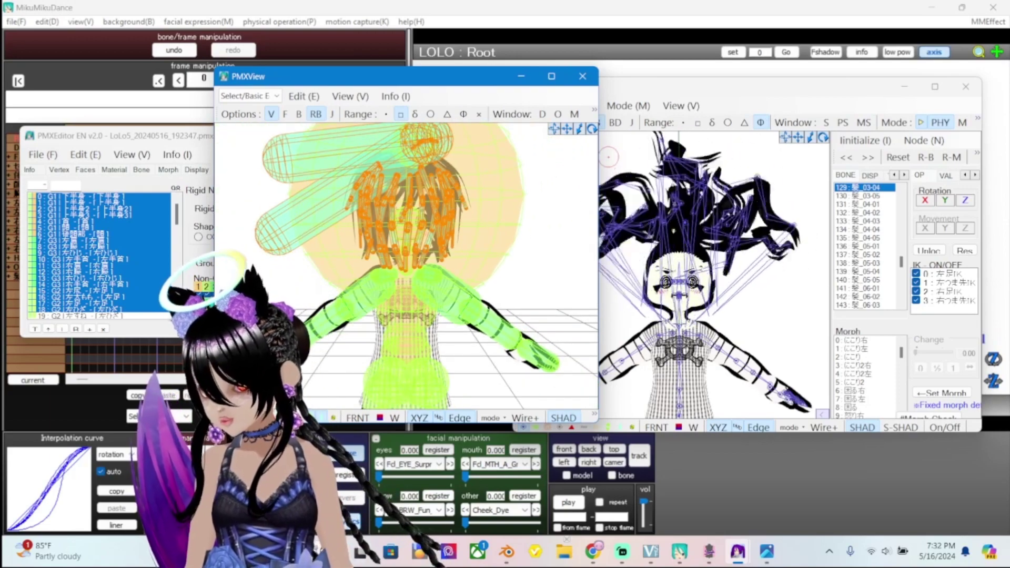
key(alt+Tab)
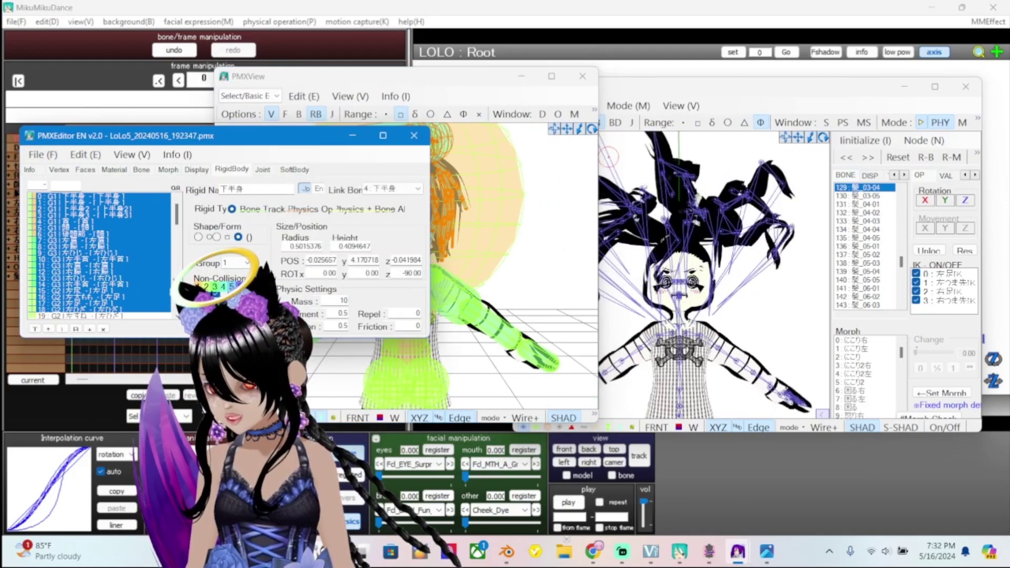
click(69, 227)
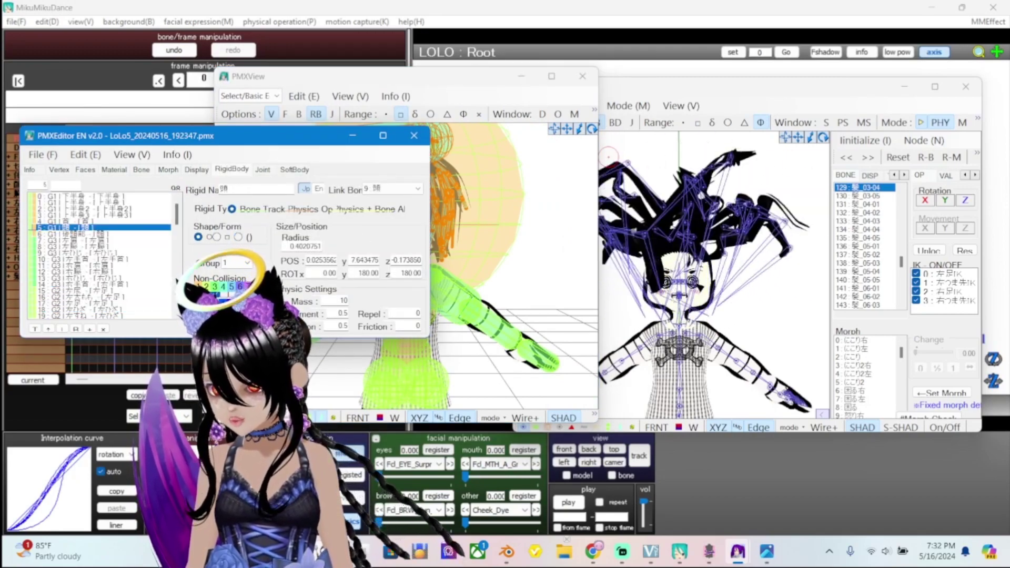
key(alt+Tab)
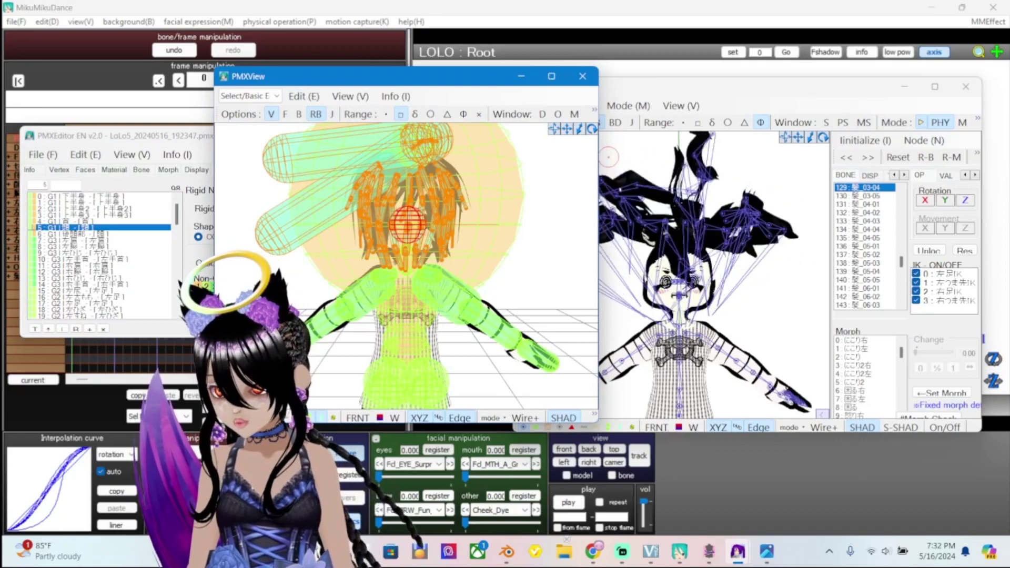
Compare the 左肩 and 頭 rigid bodies in the preview, then select 首
click(79, 240)
key(alt+Tab)
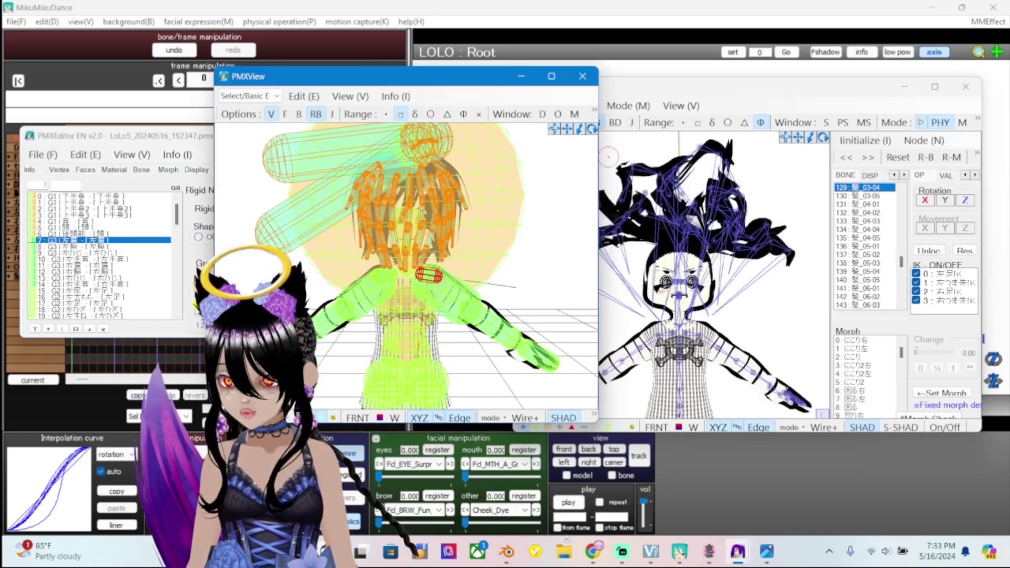
click(79, 227)
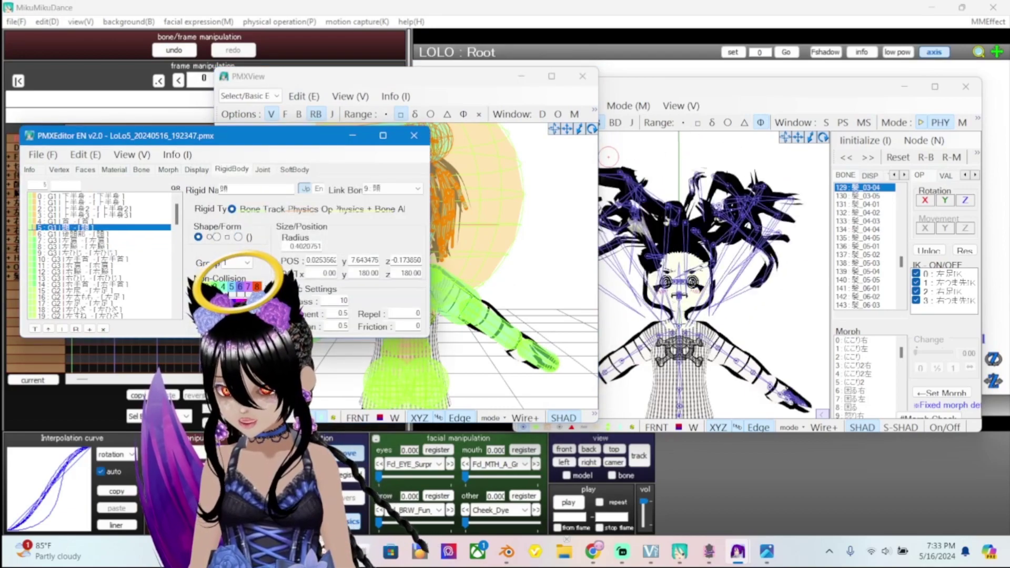
key(alt+Tab)
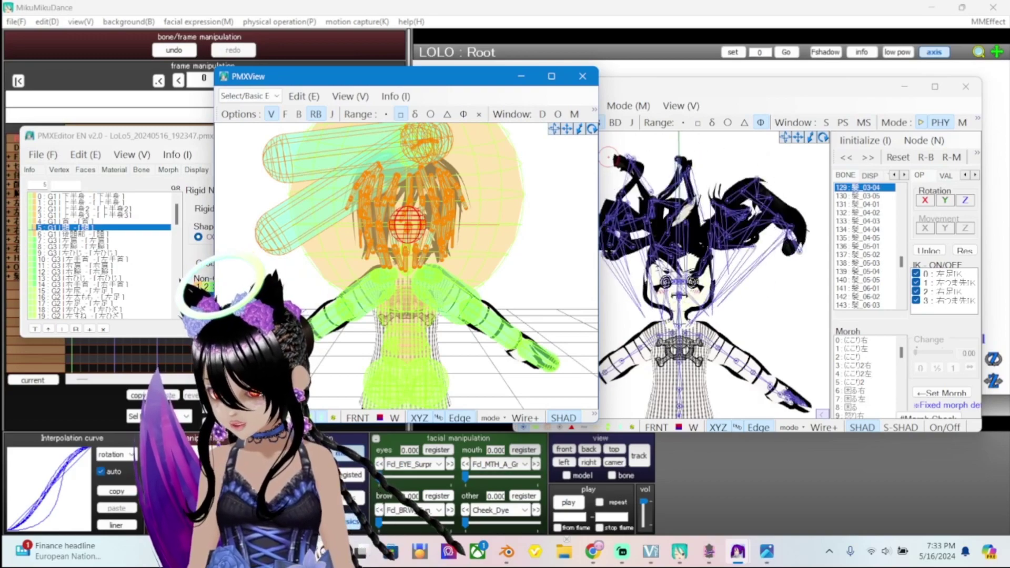
click(79, 221)
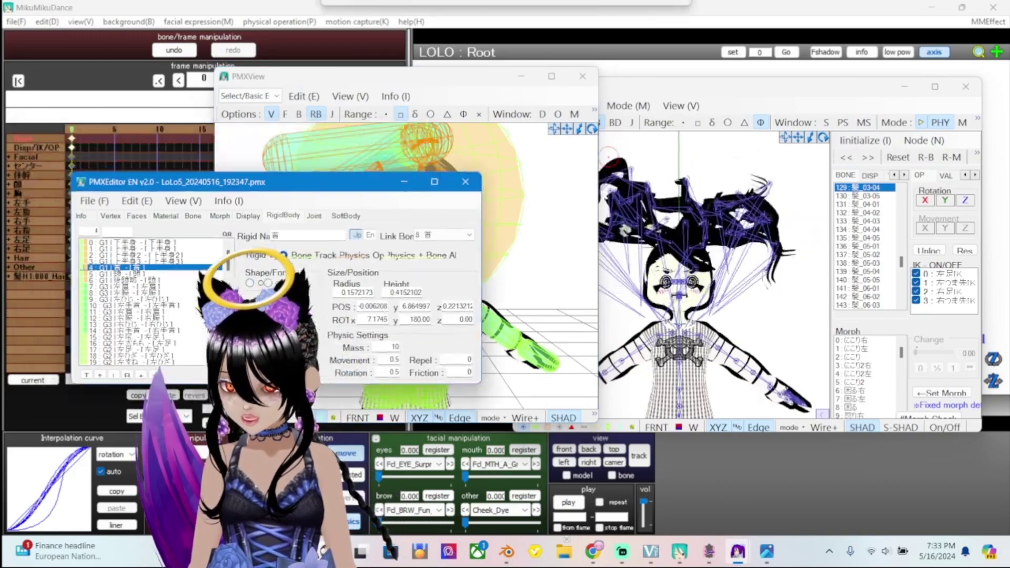
Step from 頭 up through 上半身3, 上半身2 and 上半身, then select 後頭部
drag(210, 135, 450, 283)
click(369, 374)
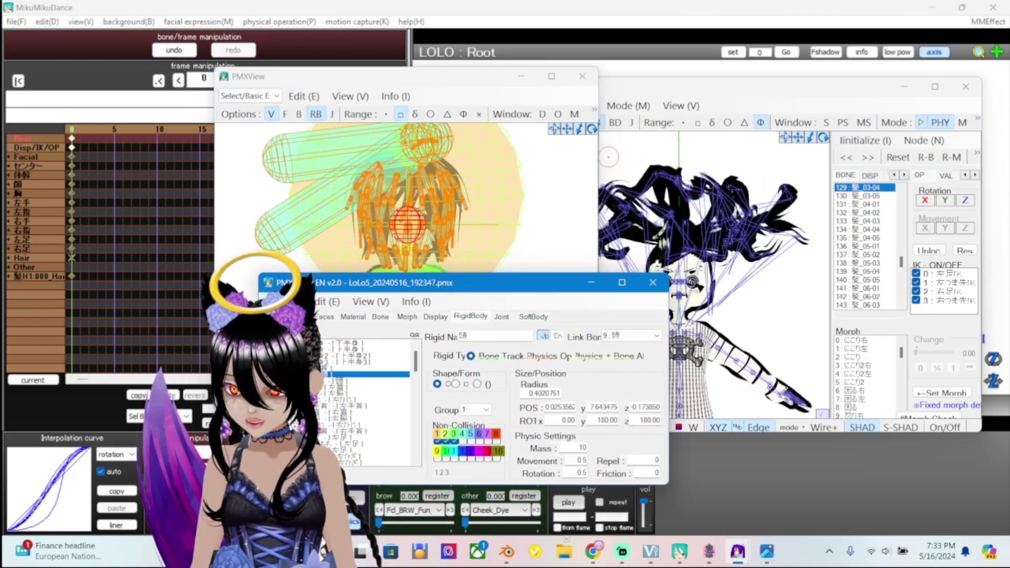
key(Up)
key(Up)
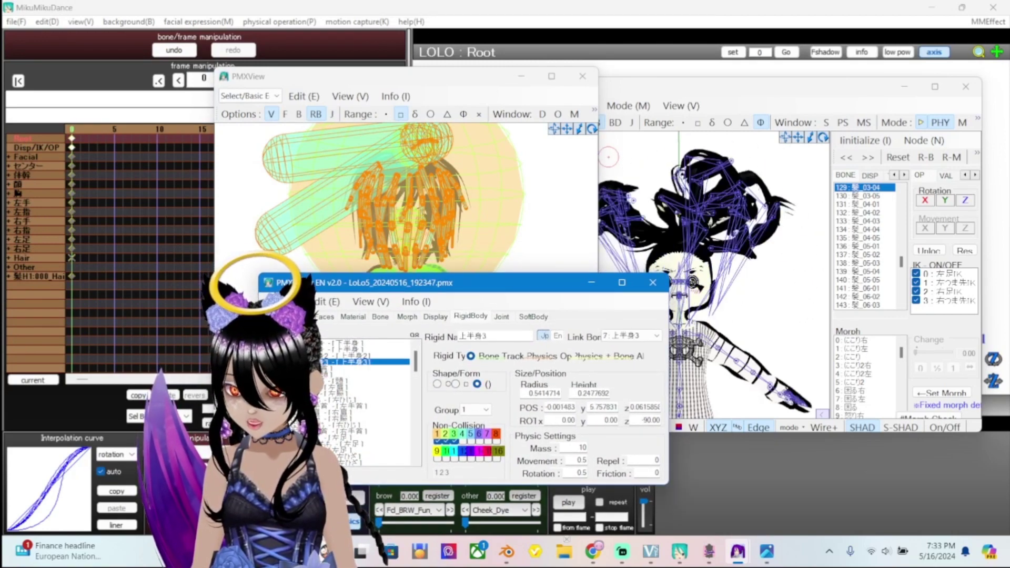
key(Up)
key(Up)
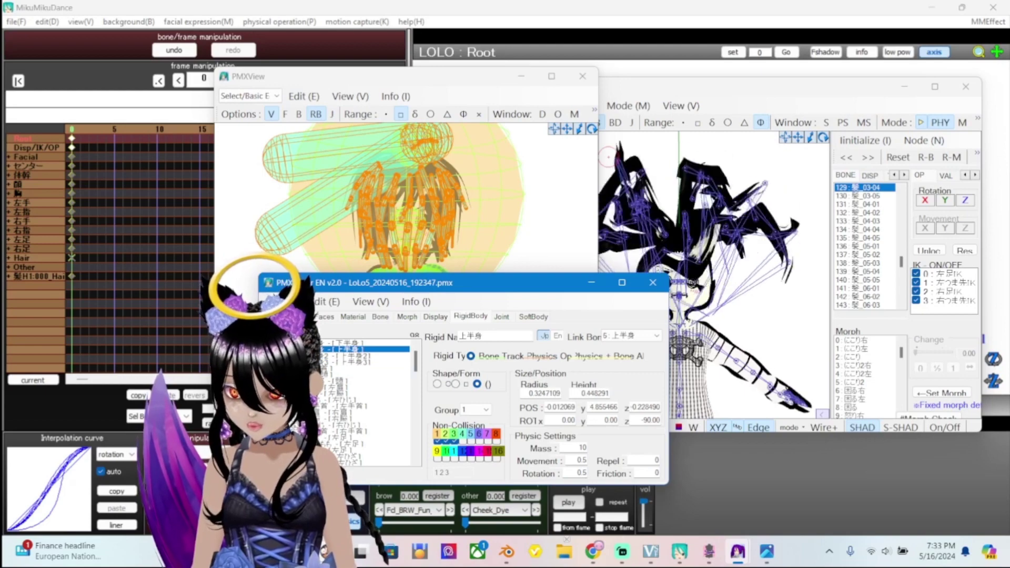
key(Up)
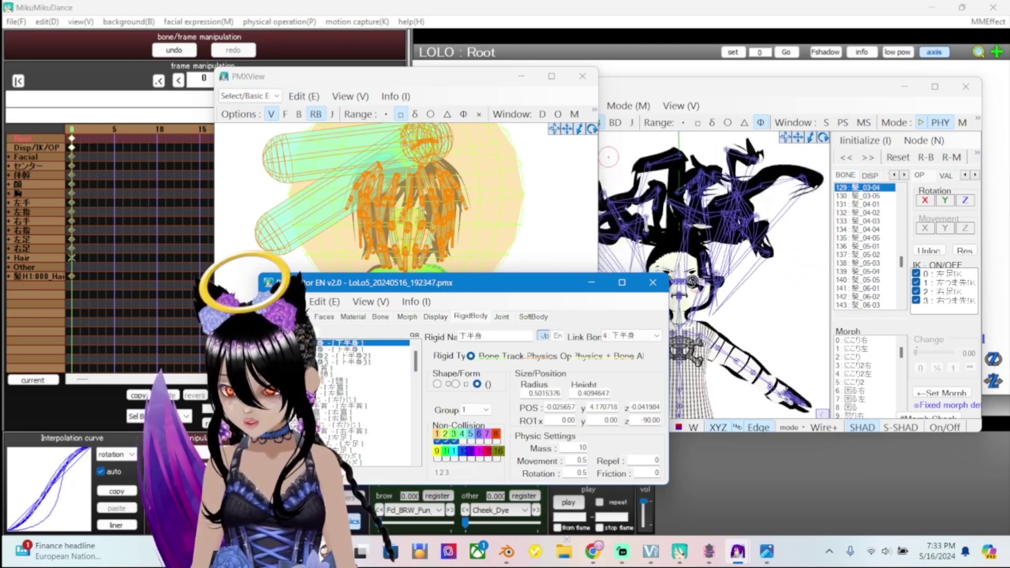
click(368, 381)
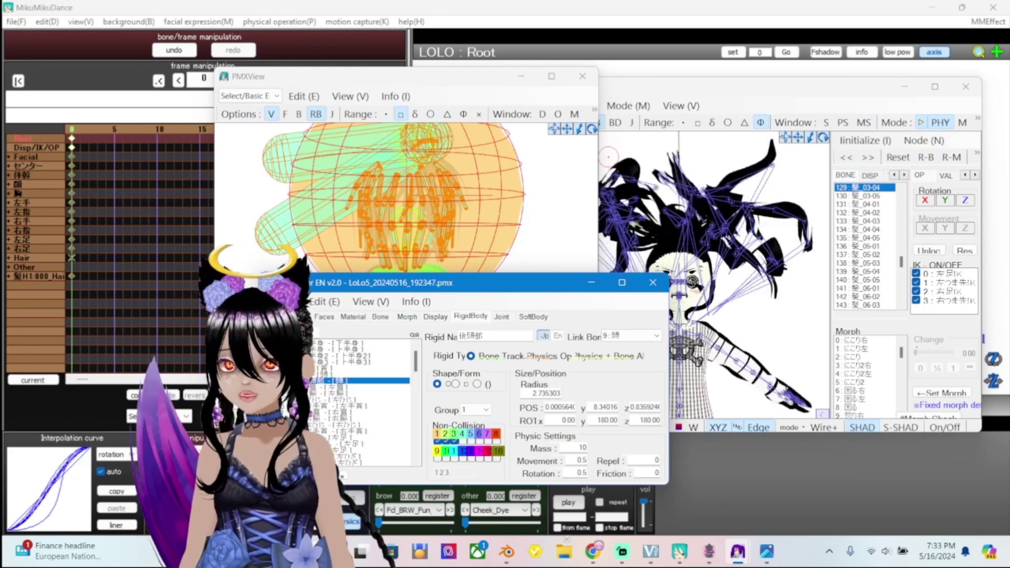
drag(474, 282, 226, 185)
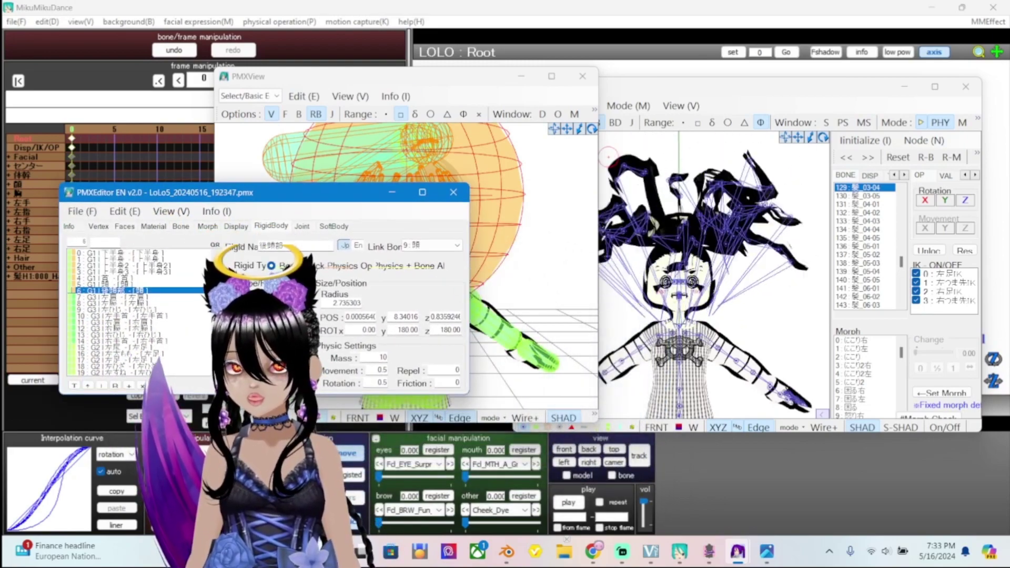
drag(368, 77, 483, 81)
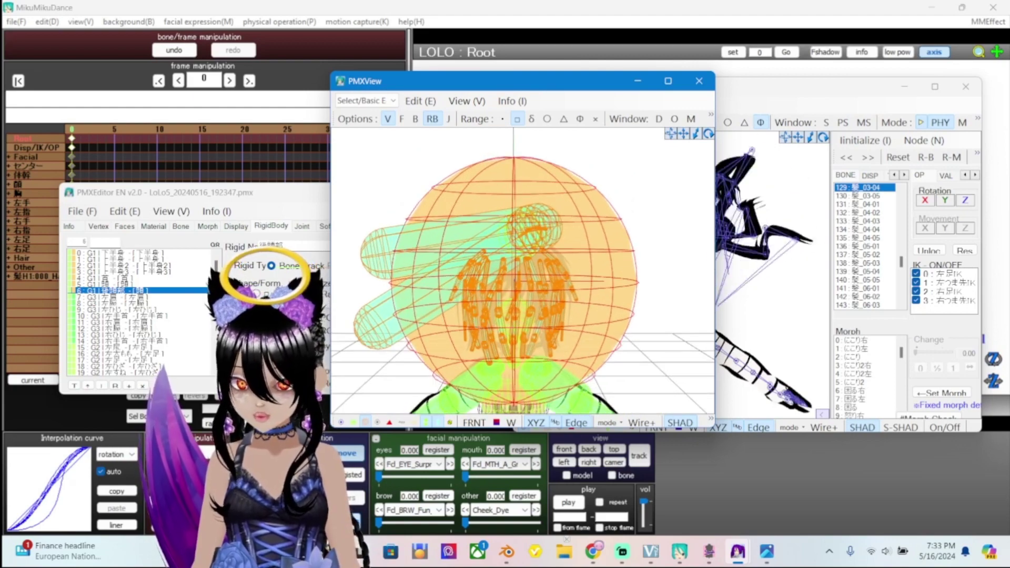
Move PMXView aside and resize the editor so the rigid body settings are fully visible
key(alt+Tab)
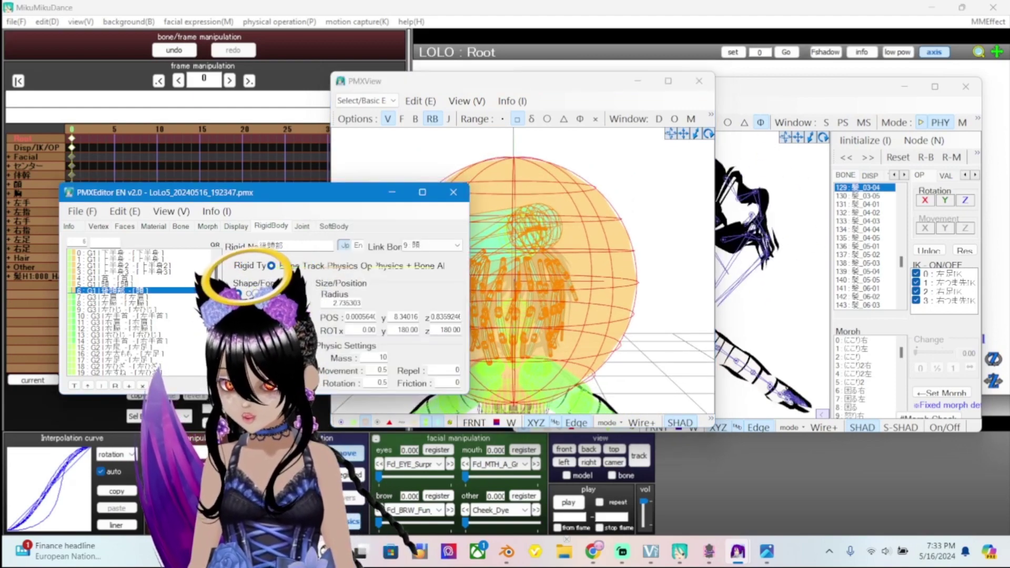
drag(294, 193, 294, 167)
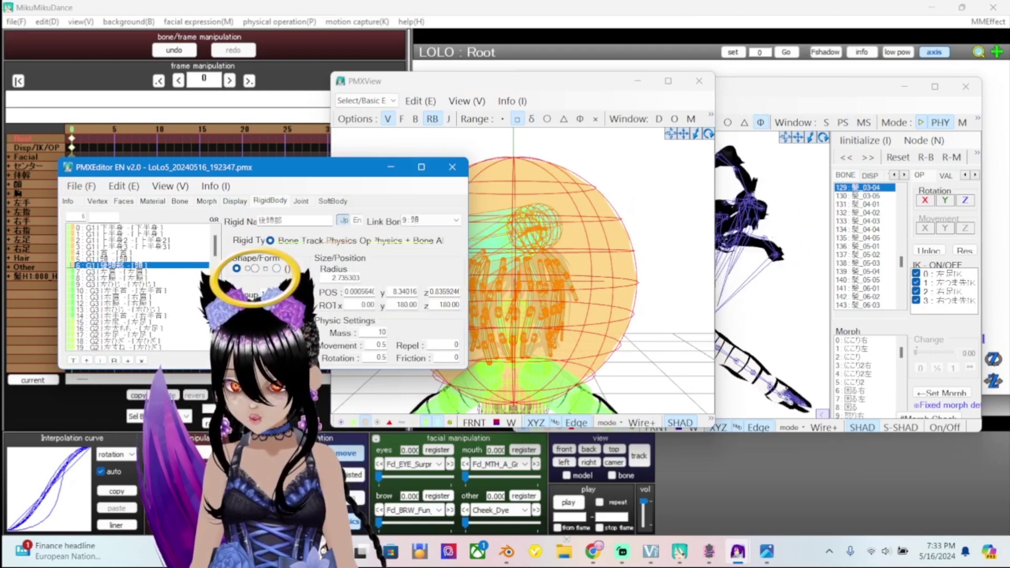
key(alt+Tab)
drag(474, 80, 630, 81)
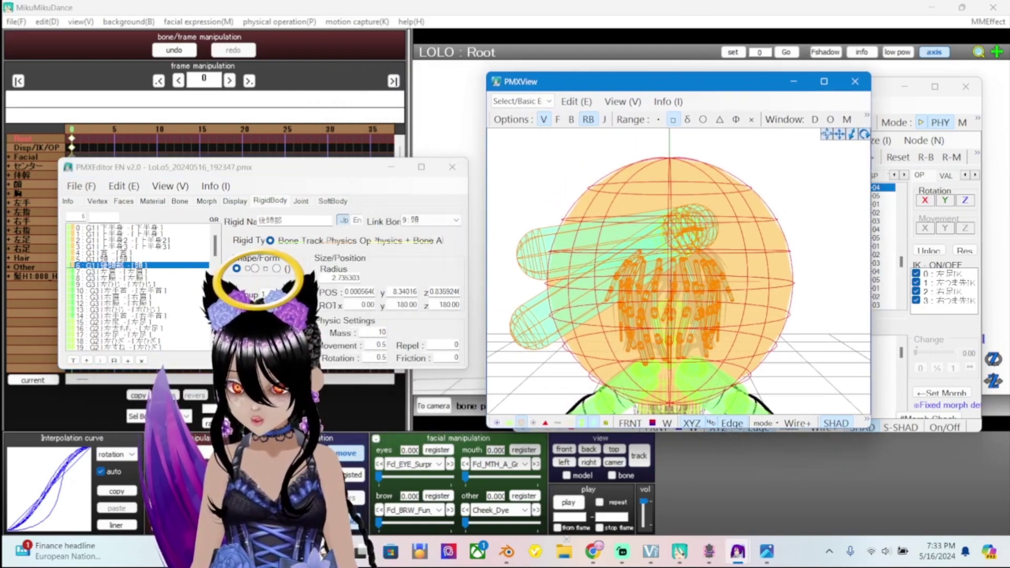
key(alt+Tab)
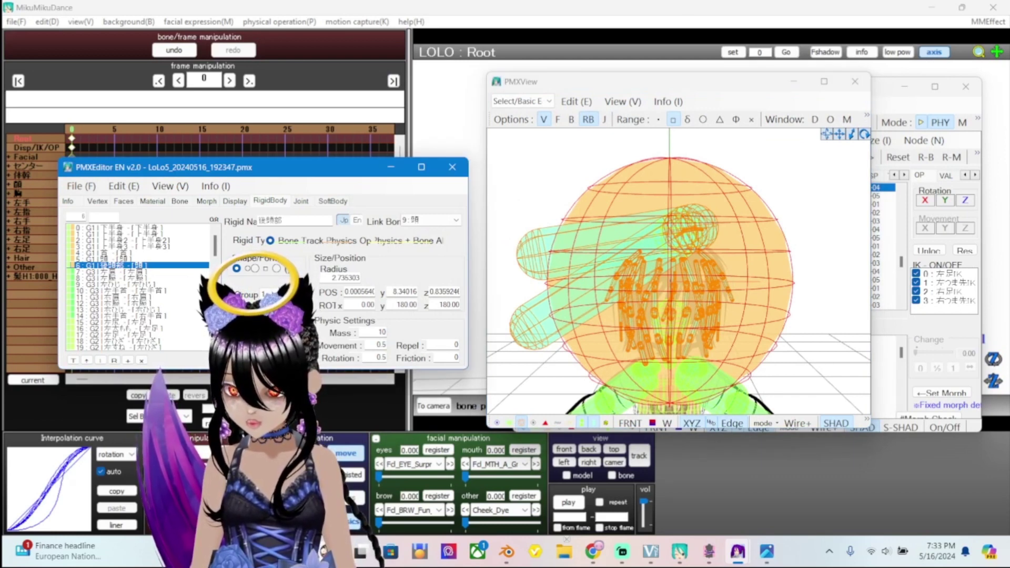
drag(263, 369, 263, 409)
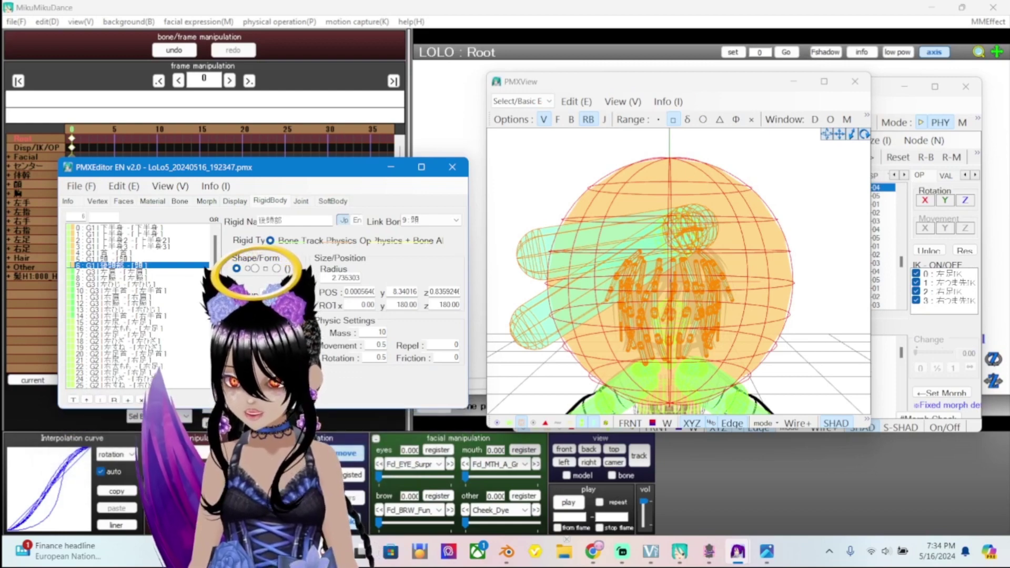
drag(263, 167, 280, 140)
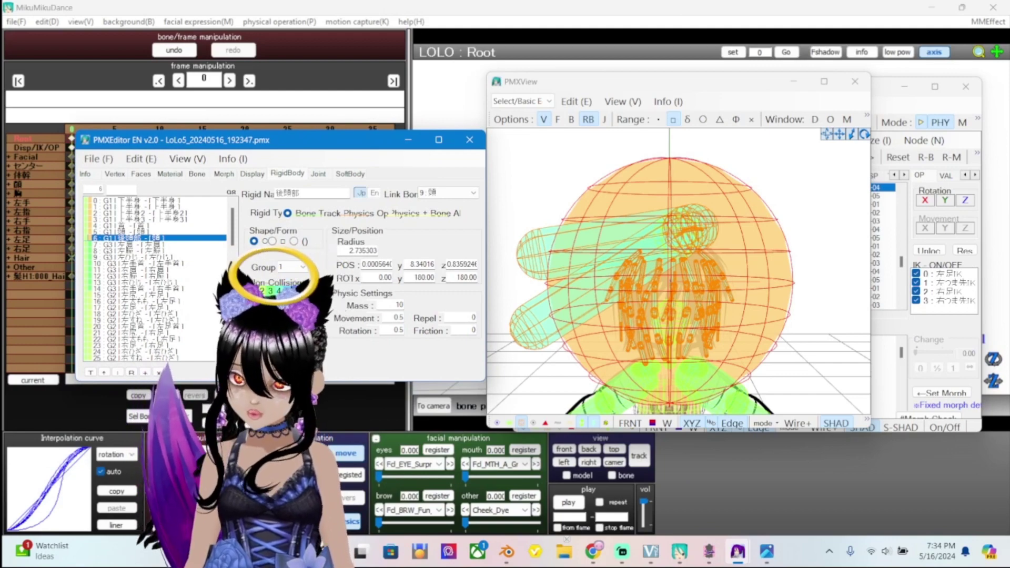
key(super+Up)
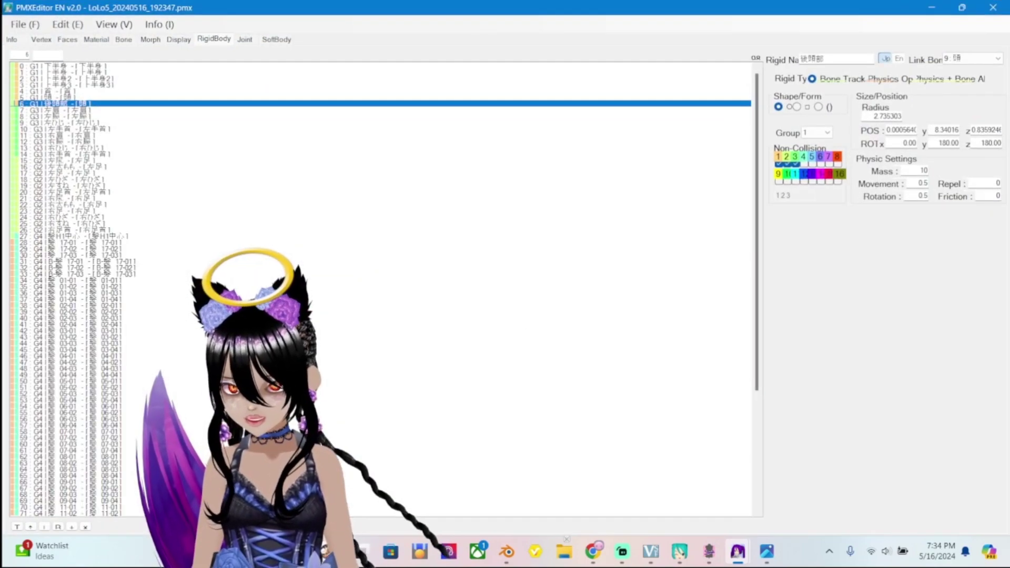
key(super+Down)
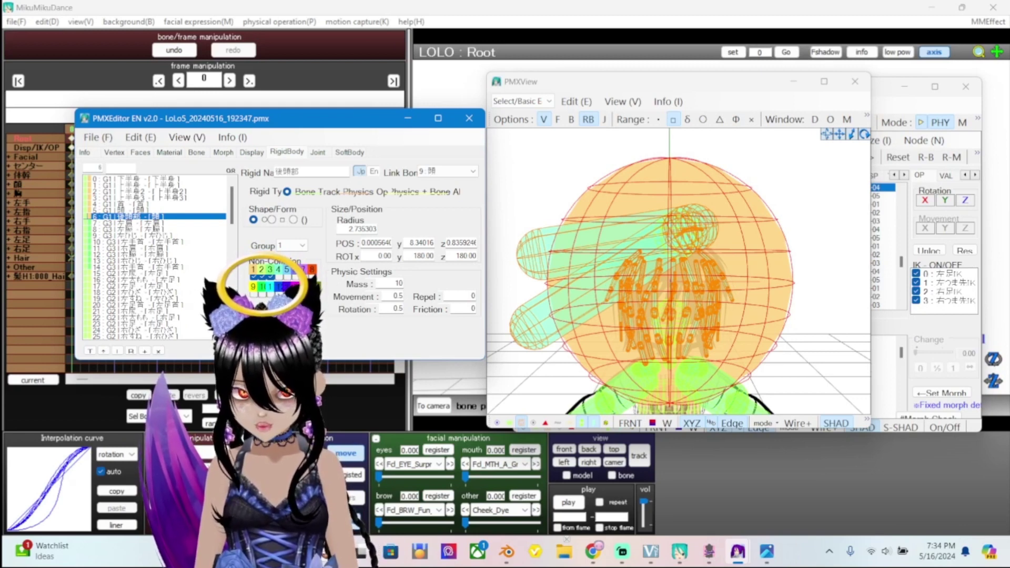
Select the 後頭部 Radius value 2.735303 for replacement
double_click(363, 229)
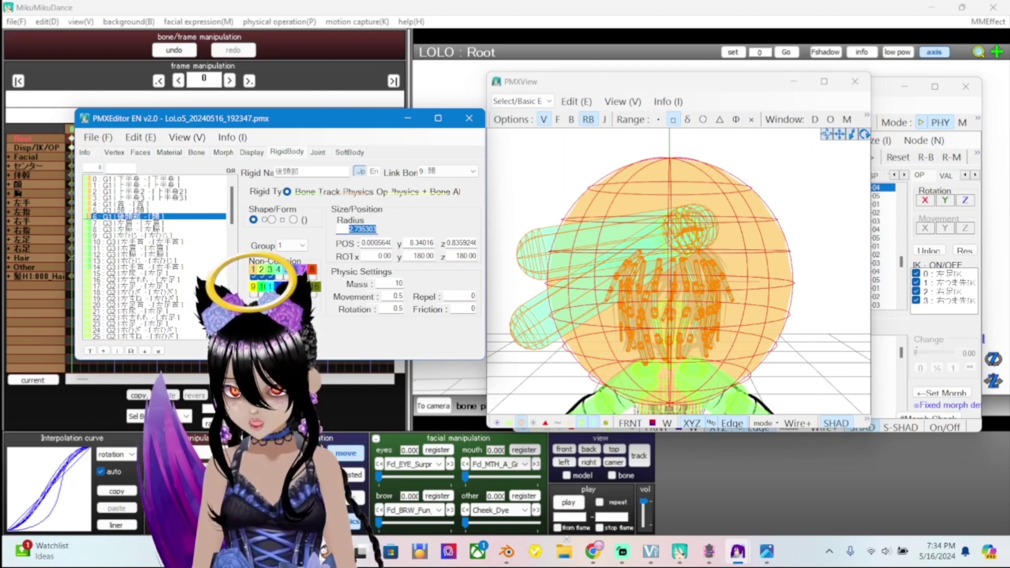
click(349, 228)
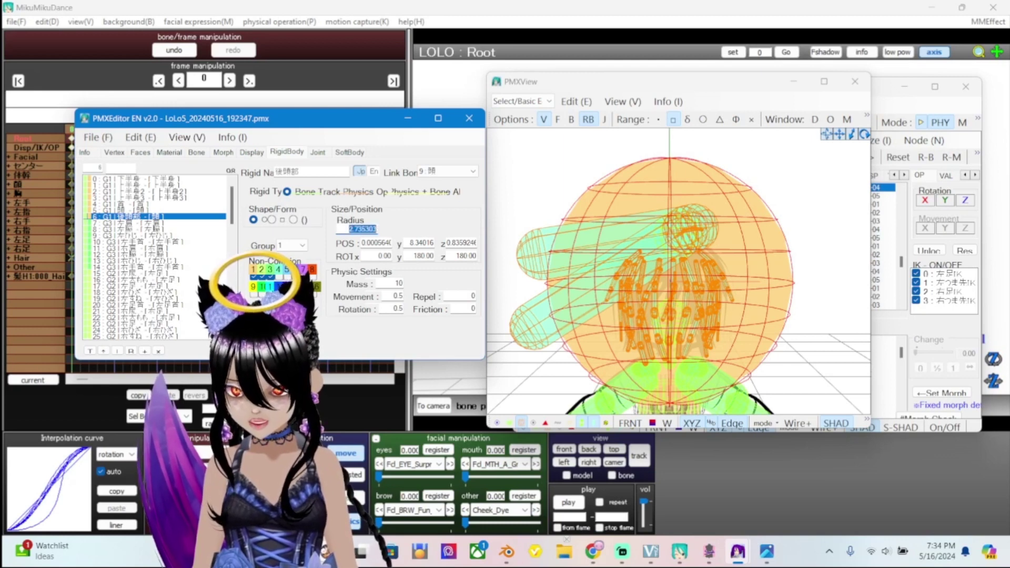
key(shift+End)
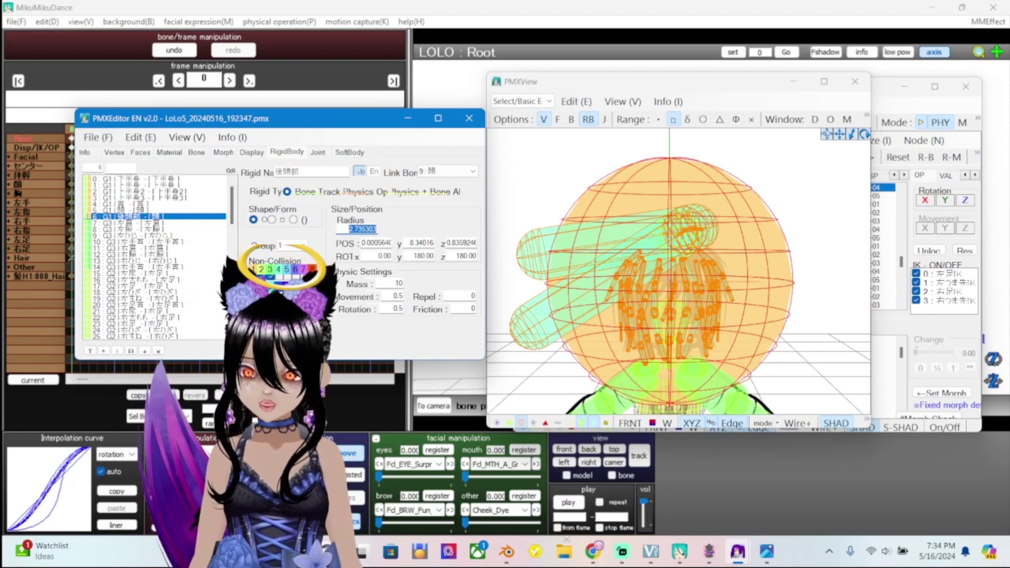
Set the 後頭部 radius to 1 and orbit the preview to check the smaller sphere
text(1)
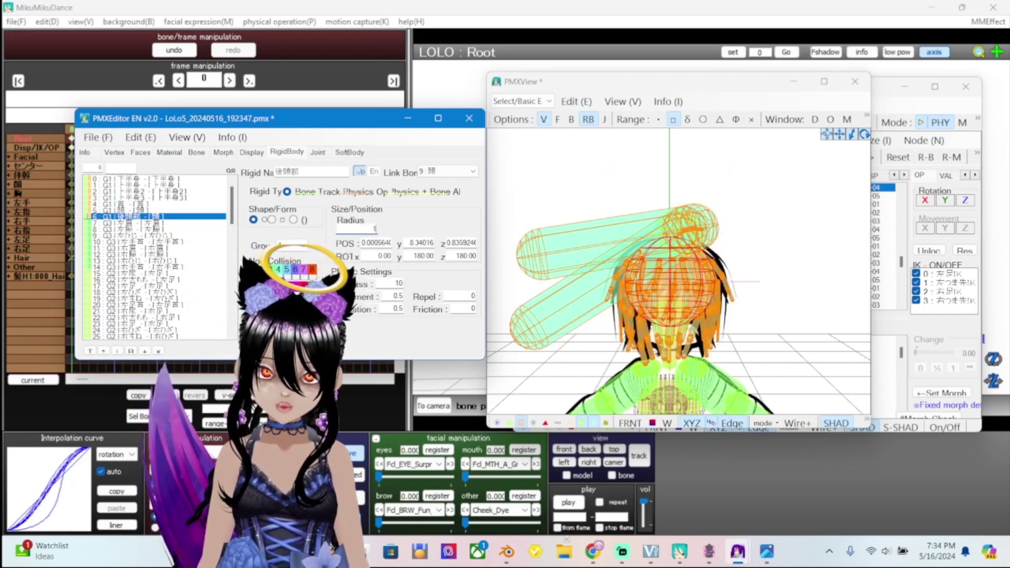
right_drag(679, 274, 789, 273)
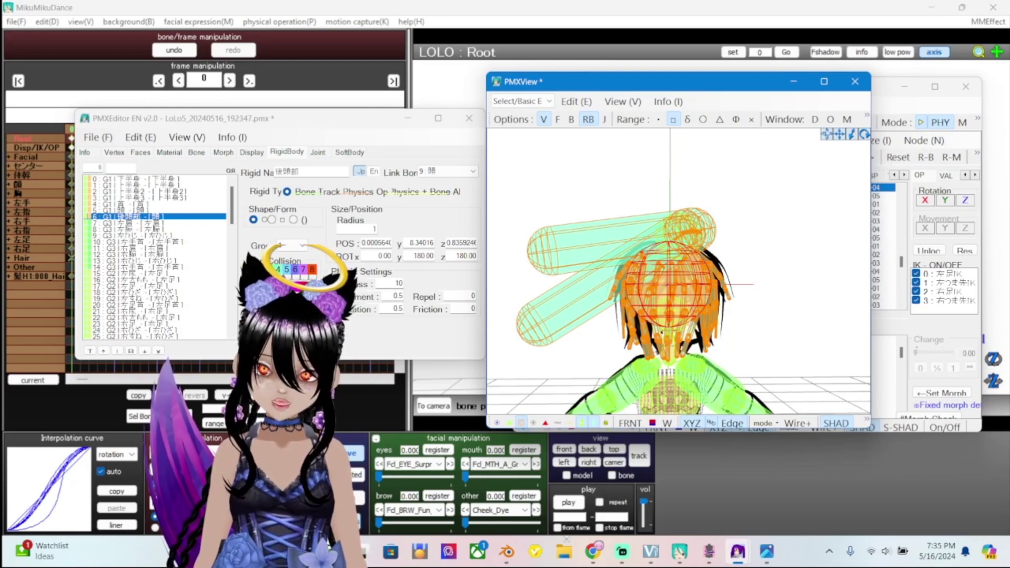
Save the edited model as new.pmx using Save As
click(97, 138)
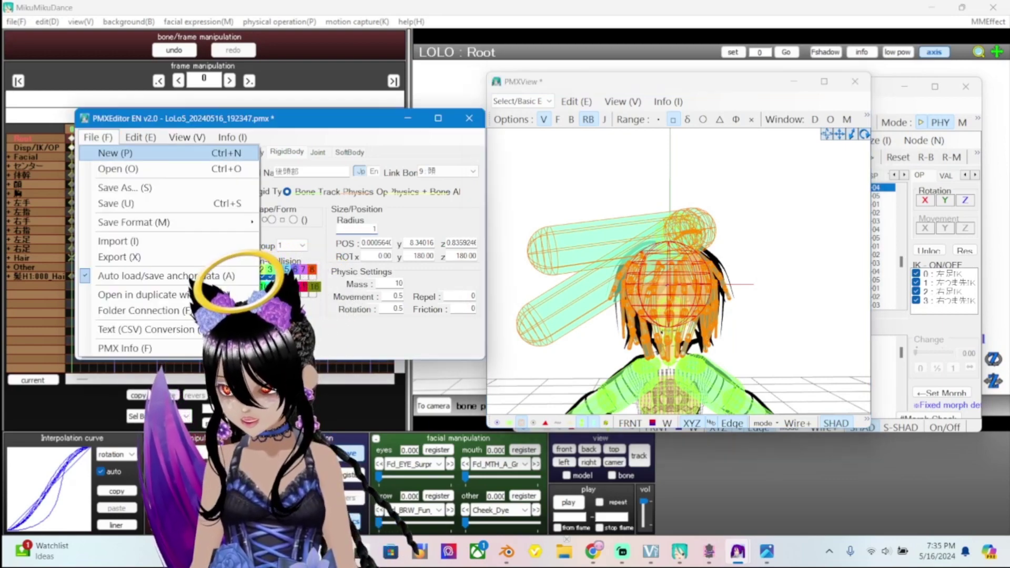
key(Return)
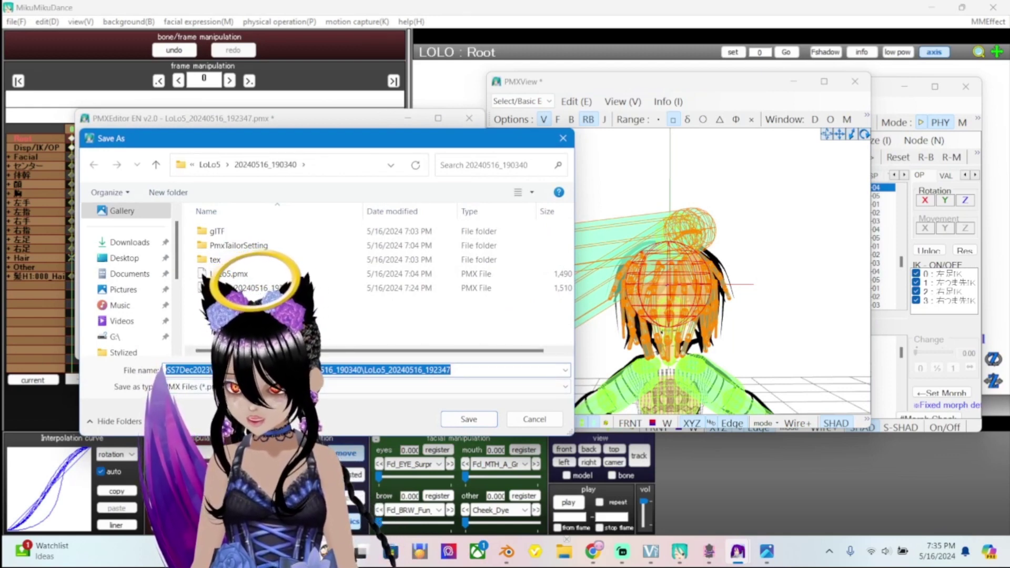
text(new)
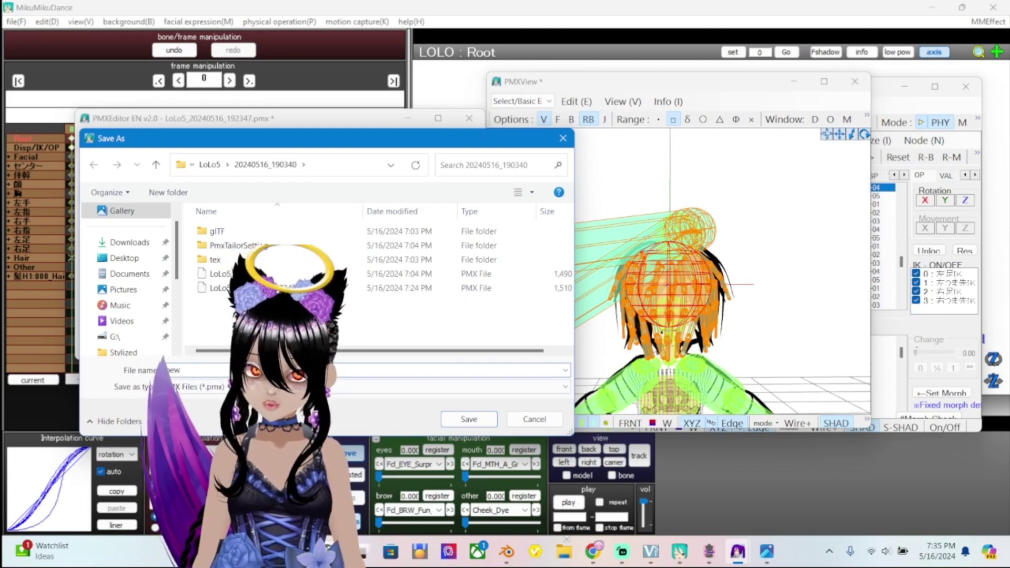
click(469, 418)
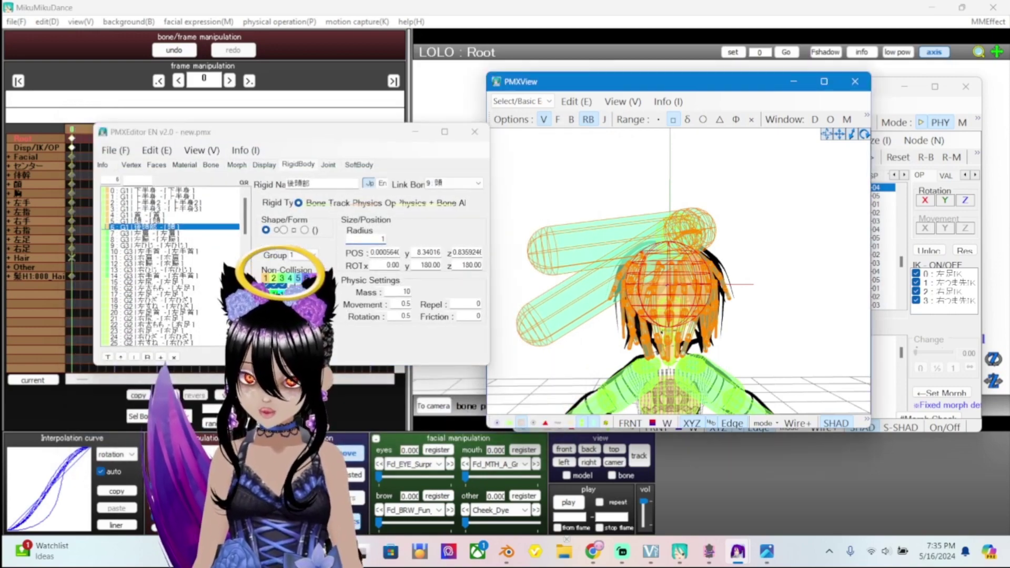
Minimize the editor windows to check the MikuMikuDance stage, then bring PMX Editor back
click(408, 118)
click(794, 82)
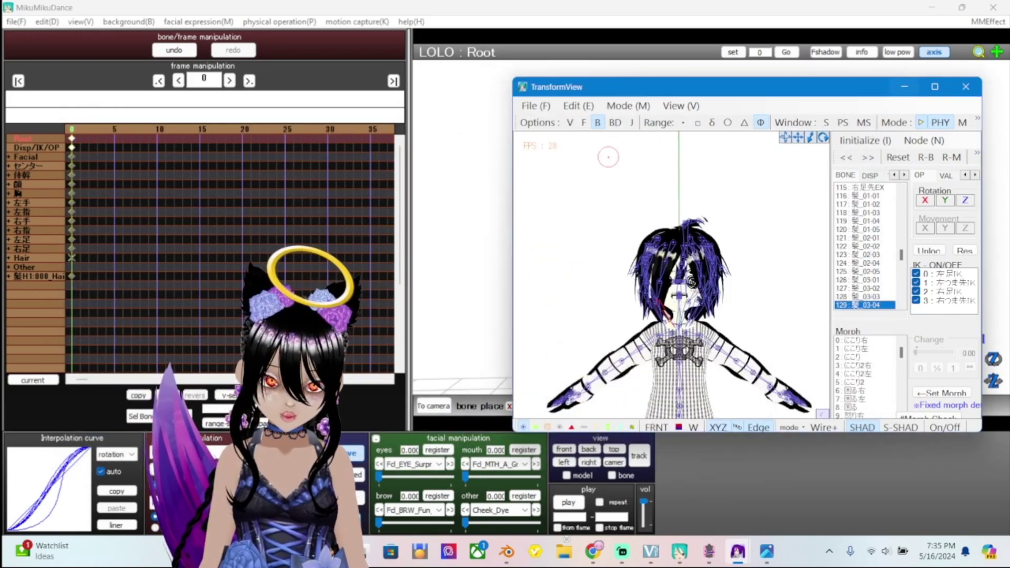
click(905, 86)
scroll(711, 227, up, 3)
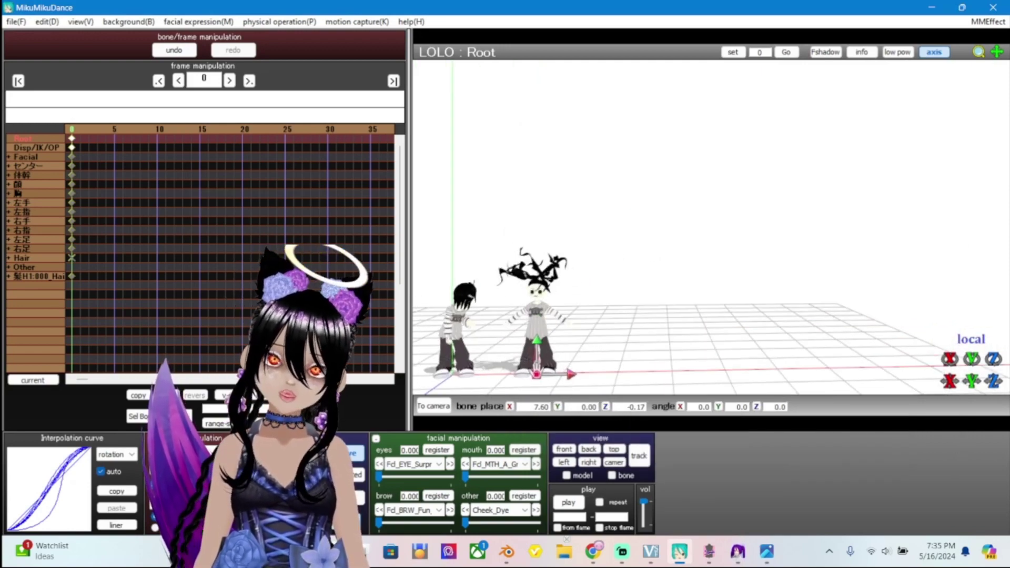
mouse_move(767, 551)
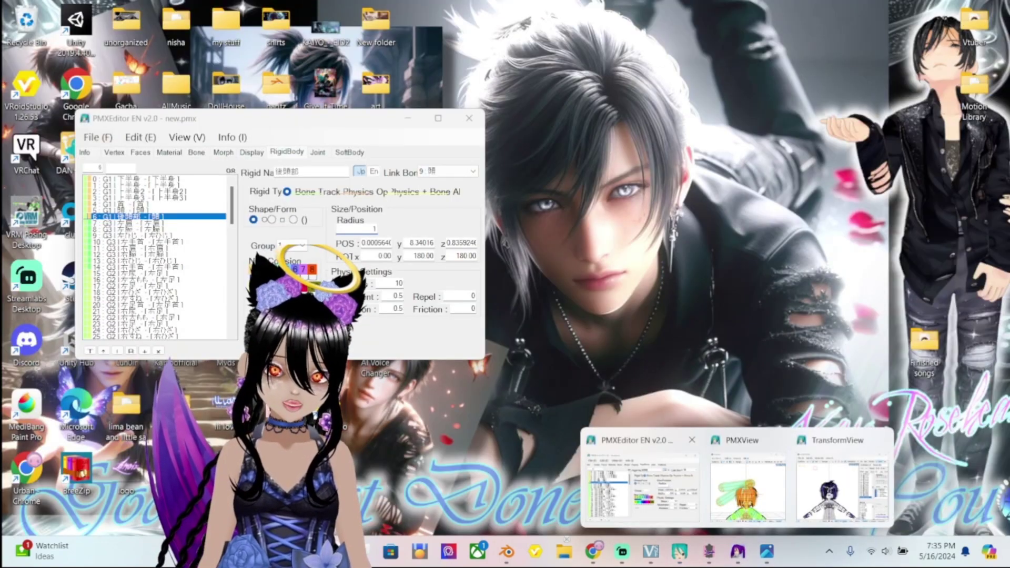
click(642, 484)
Arrange the physics and bone preview windows side by side
click(747, 487)
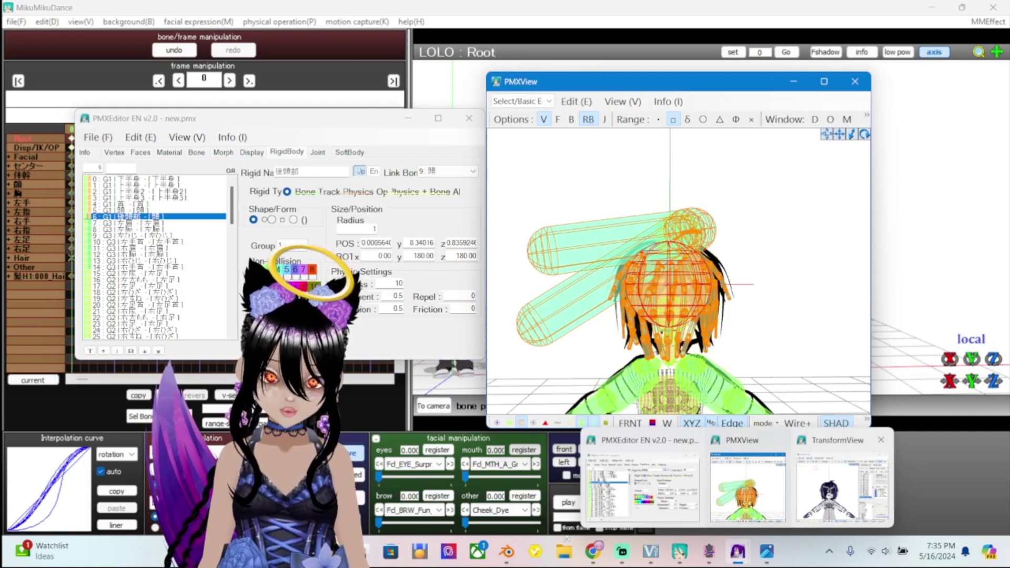
click(842, 487)
drag(684, 87, 812, 86)
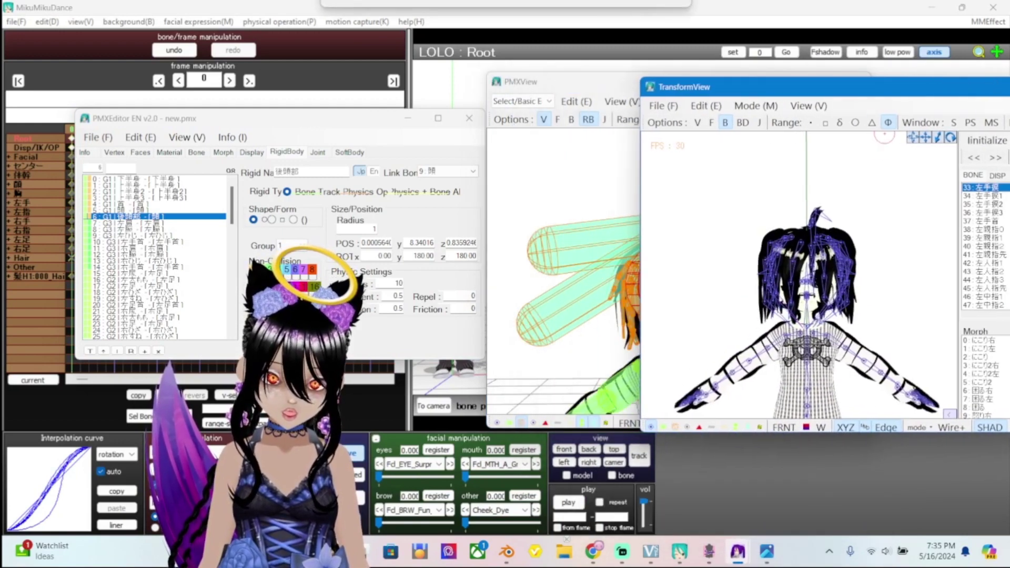
drag(579, 81, 468, 72)
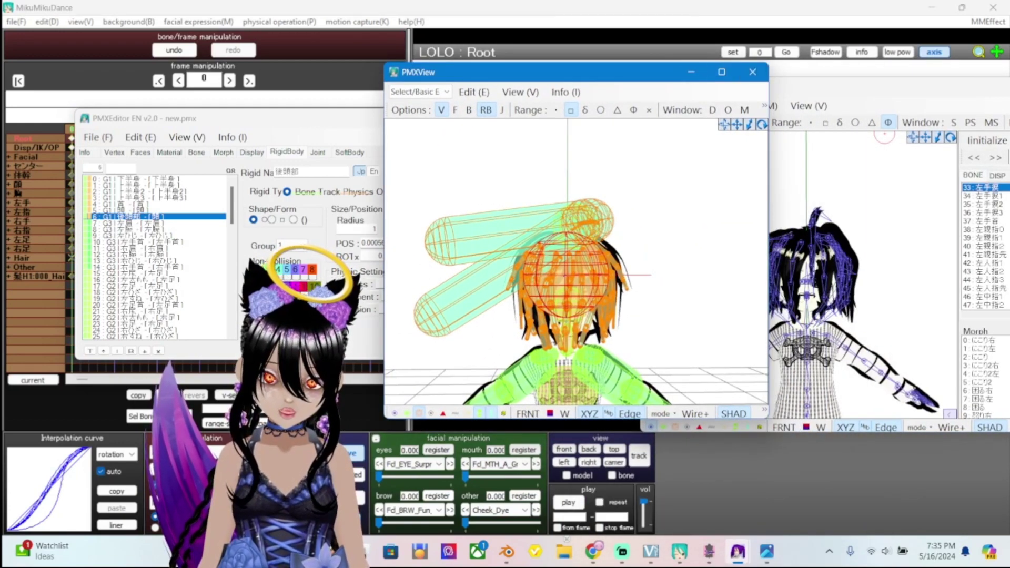
drag(842, 87, 783, 65)
scroll(737, 253, up, 3)
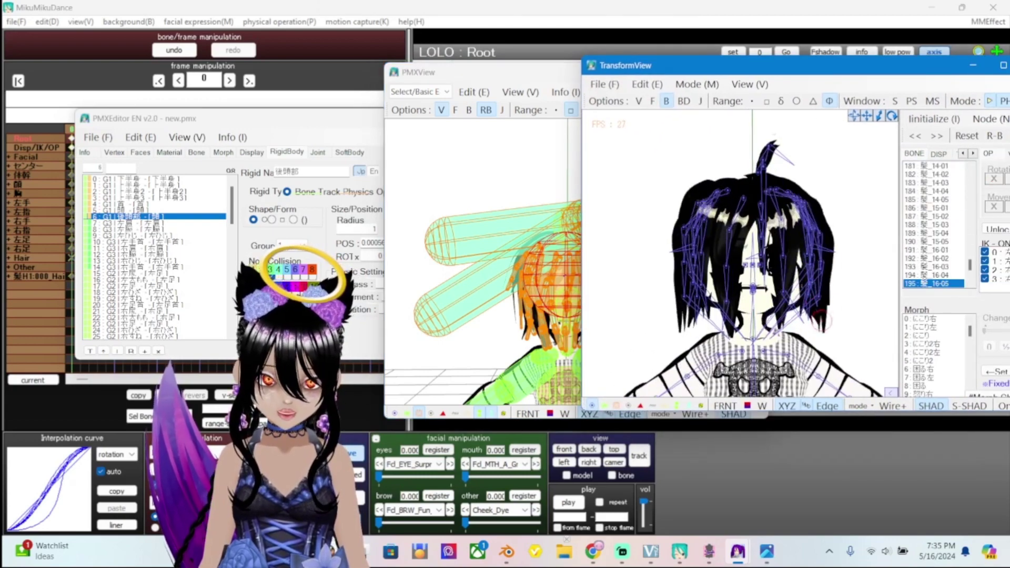
Orbit the bone view around the model's back hair, ponytail, side and front
right_drag(737, 252, 895, 256)
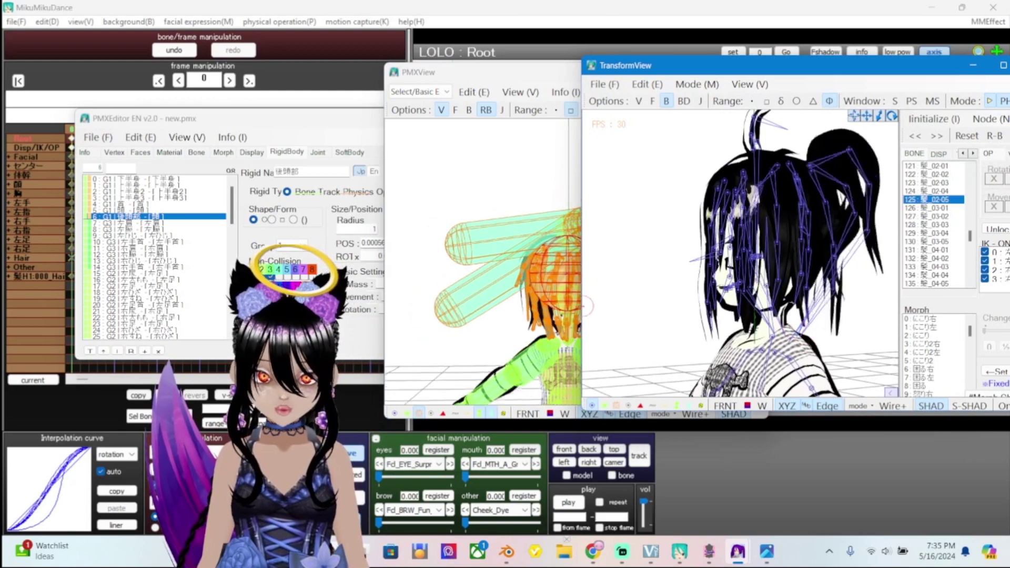
click(473, 73)
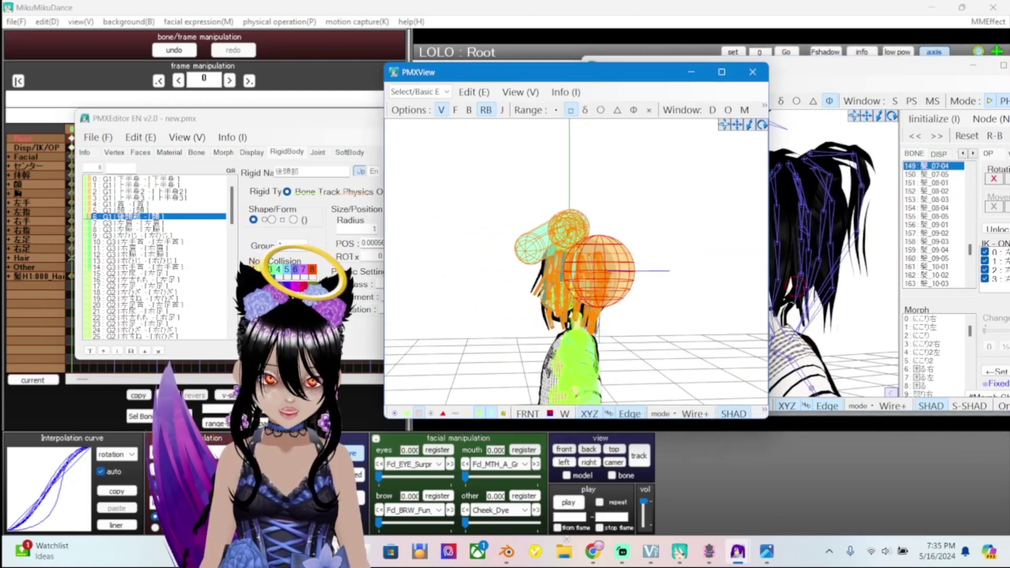
click(803, 304)
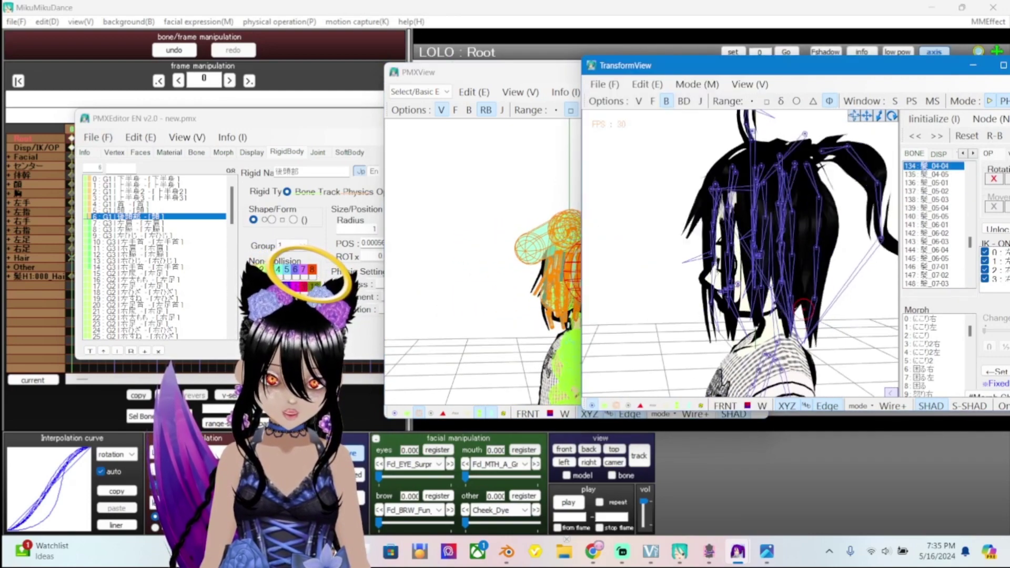
right_drag(805, 304, 777, 320)
click(762, 224)
click(774, 320)
click(779, 324)
click(776, 320)
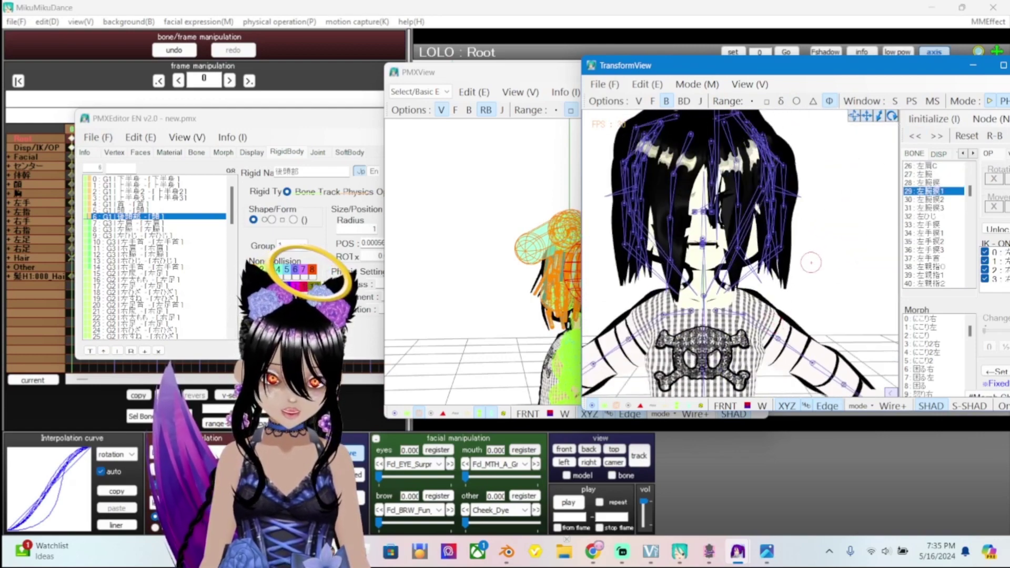
Zoom the bone view out to show the full-body model
scroll(790, 311, down, 5)
click(816, 315)
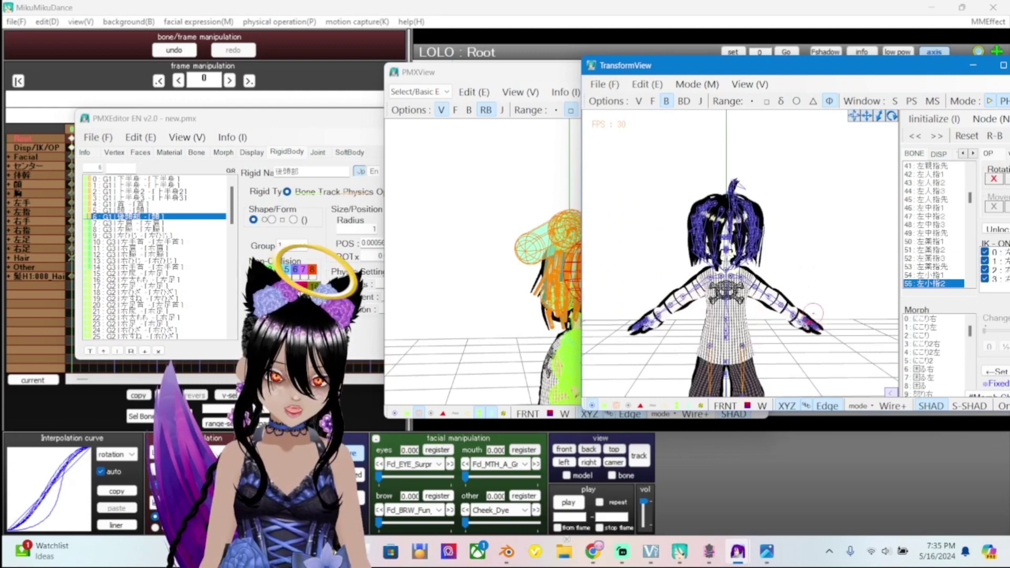
middle_drag(815, 315, 816, 299)
scroll(816, 299, down, 2)
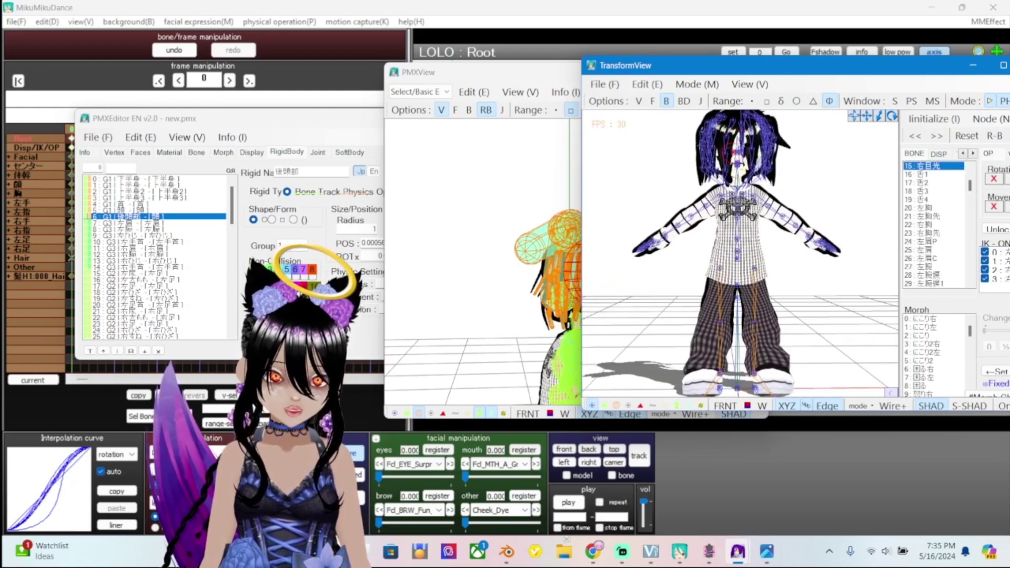
Select hair bone 195, deselect it, then select the root parent bone 0
click(788, 154)
key(Escape)
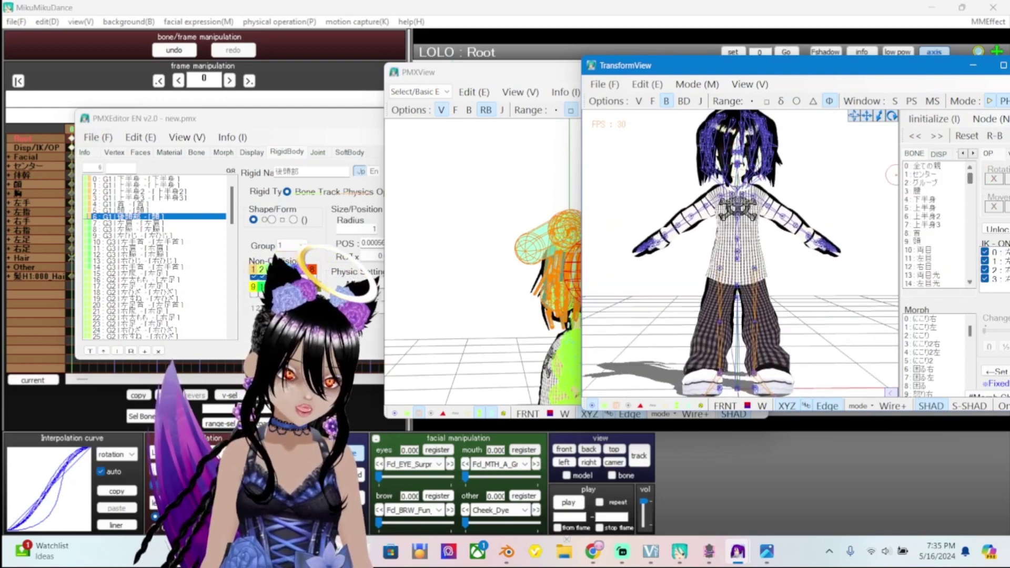
click(928, 166)
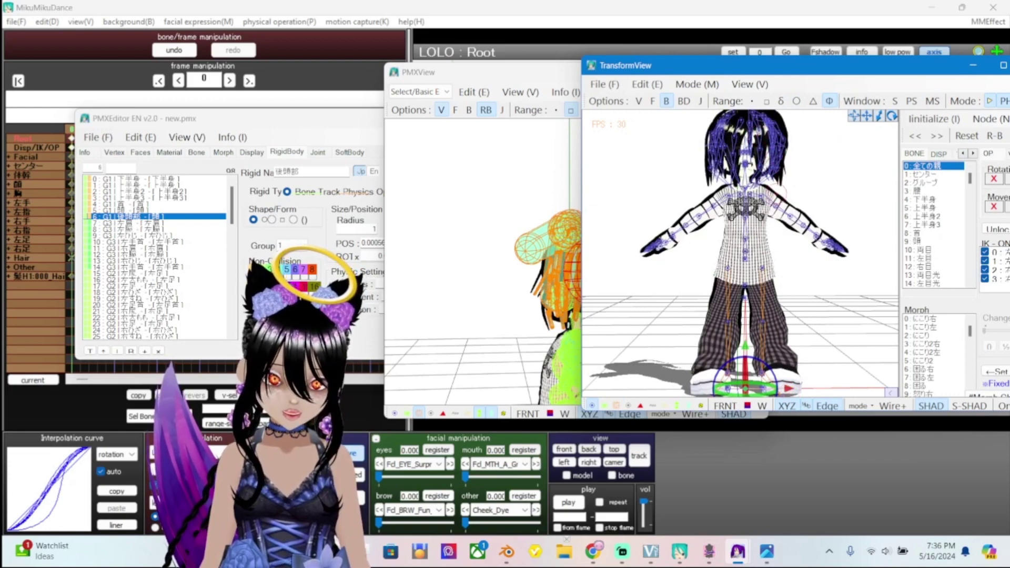
scroll(741, 253, up, 5)
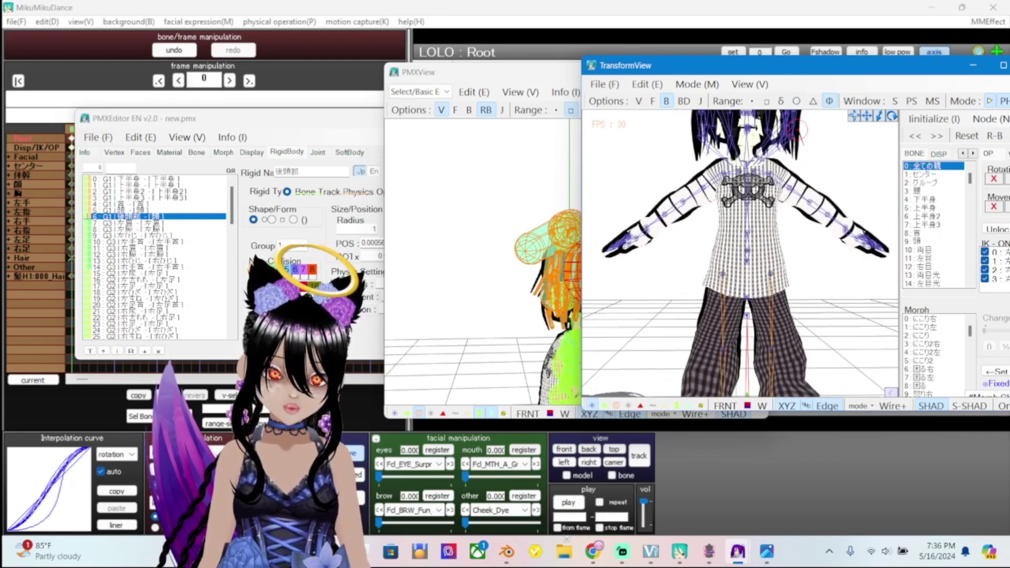
scroll(740, 252, down, 2)
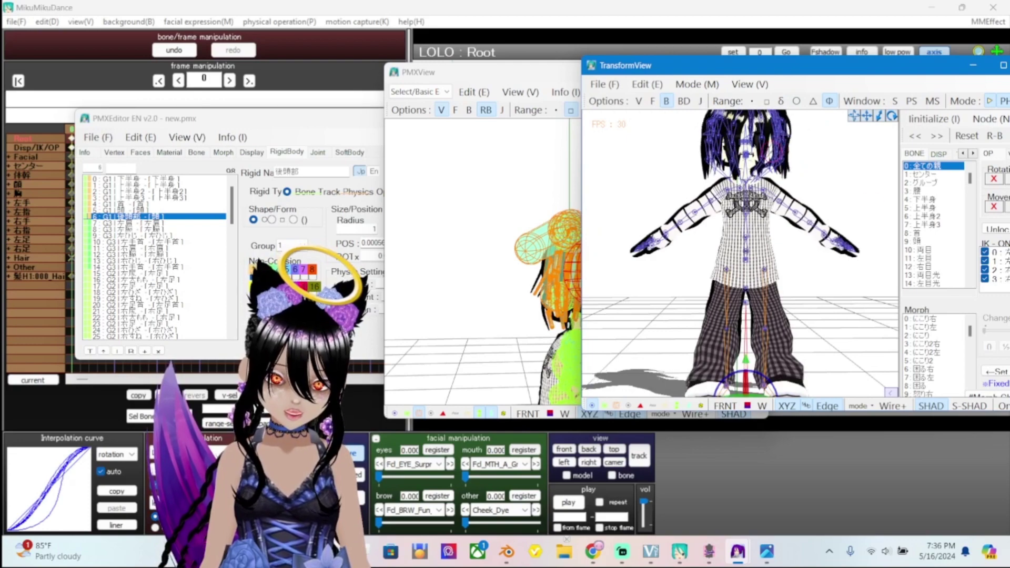
Bring the physics preview window fully on screen and zoom in on it
drag(685, 65, 650, 74)
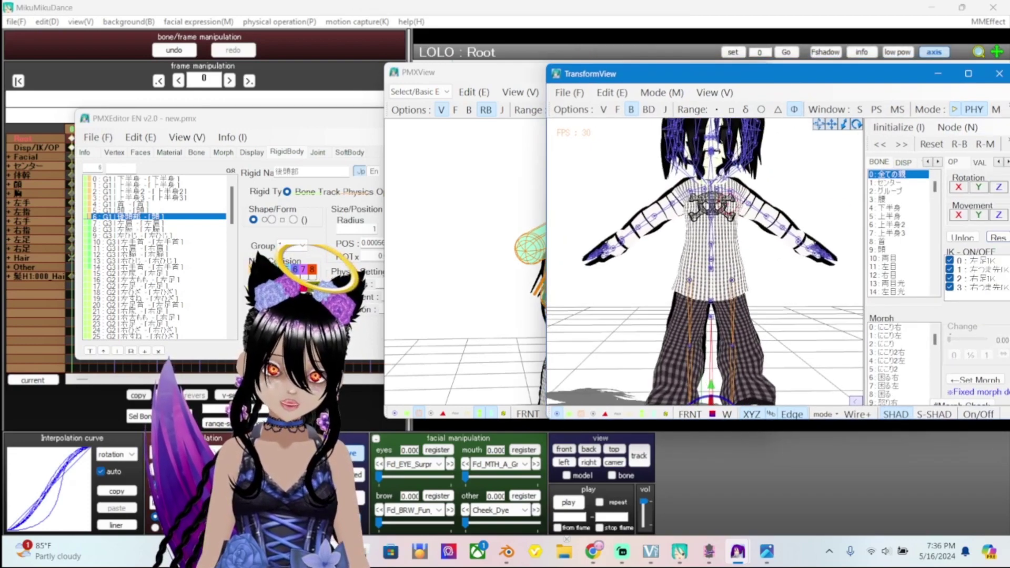
scroll(705, 263, up, 5)
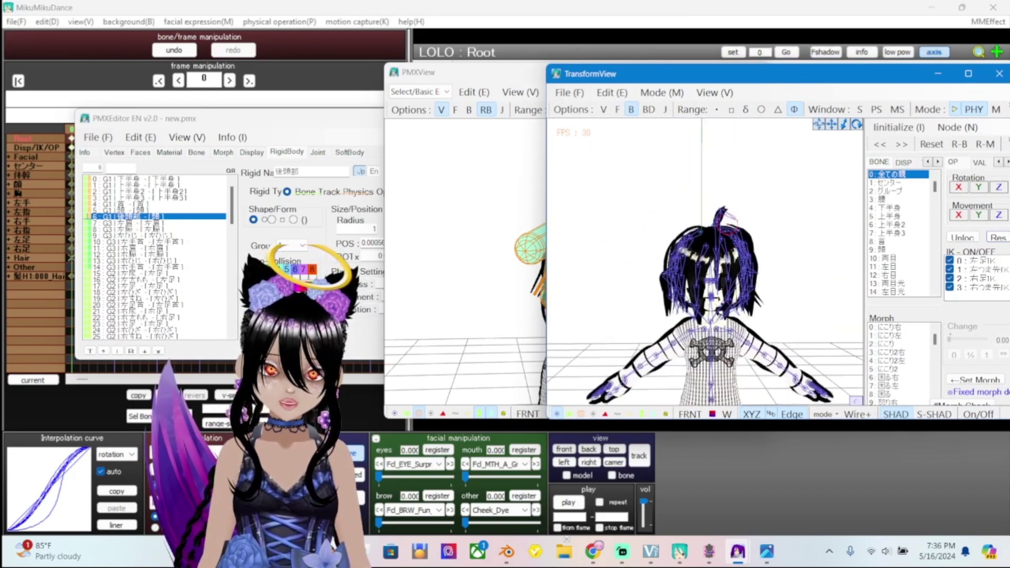
scroll(705, 263, up, 4)
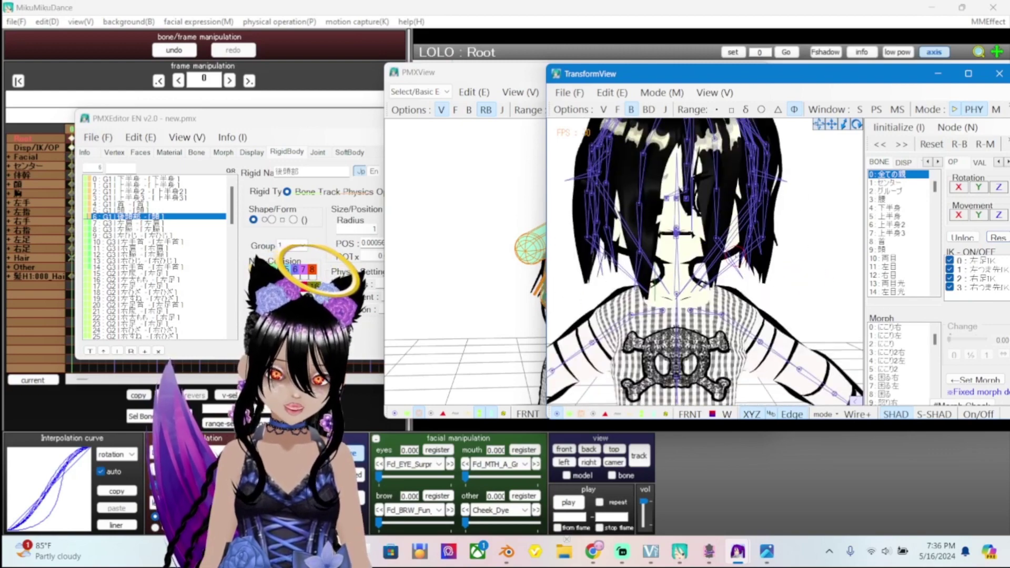
Compare the hair in the rigid-body view and physics preview, orbiting to a side view
key(alt+Tab)
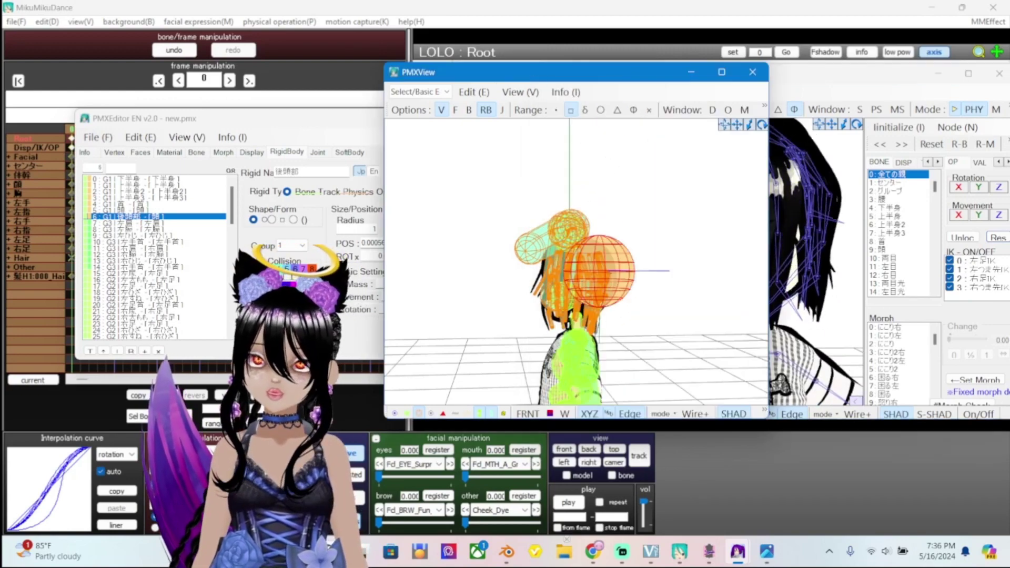
scroll(576, 263, up, 2)
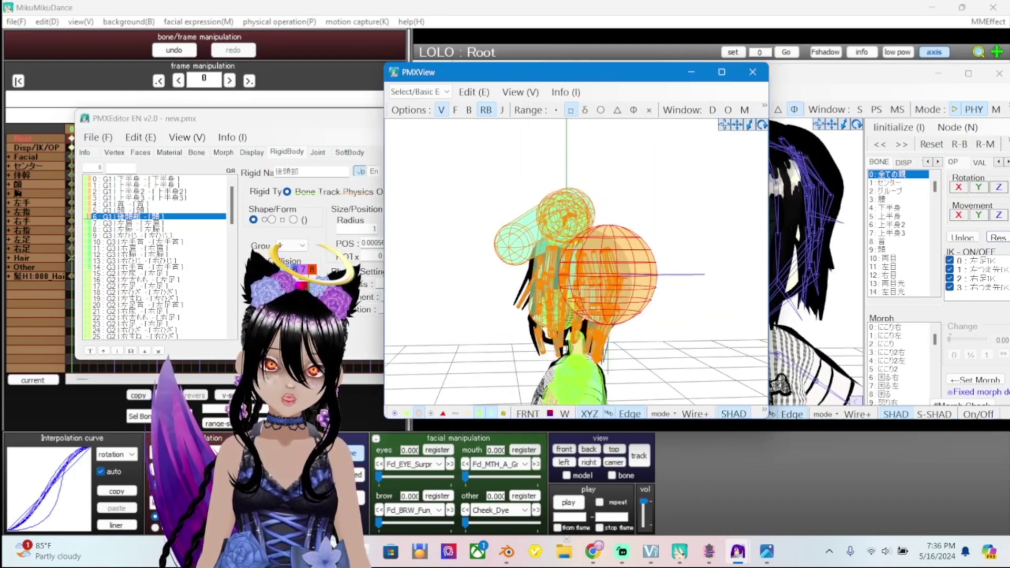
scroll(576, 263, down, 2)
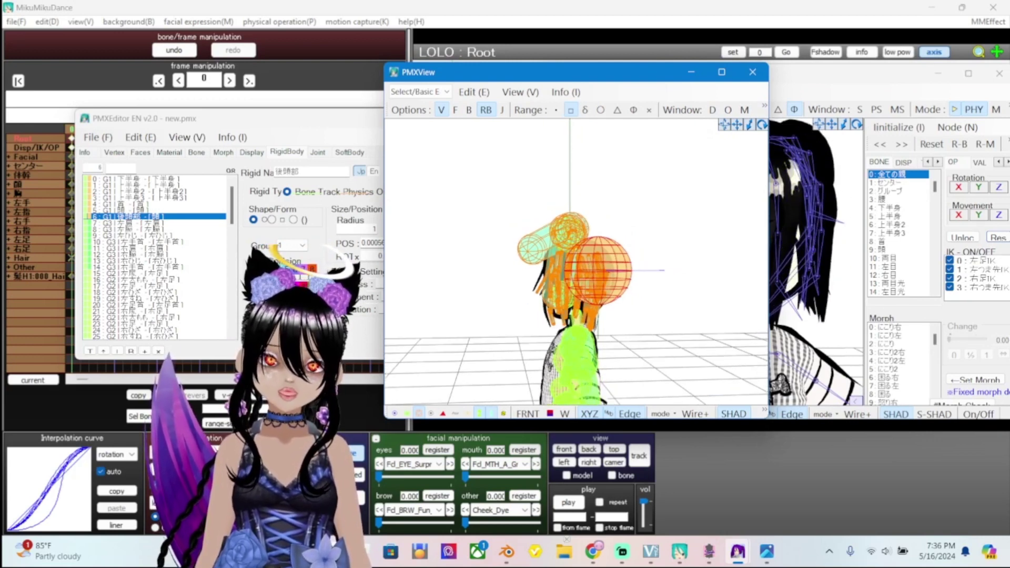
key(alt+Tab)
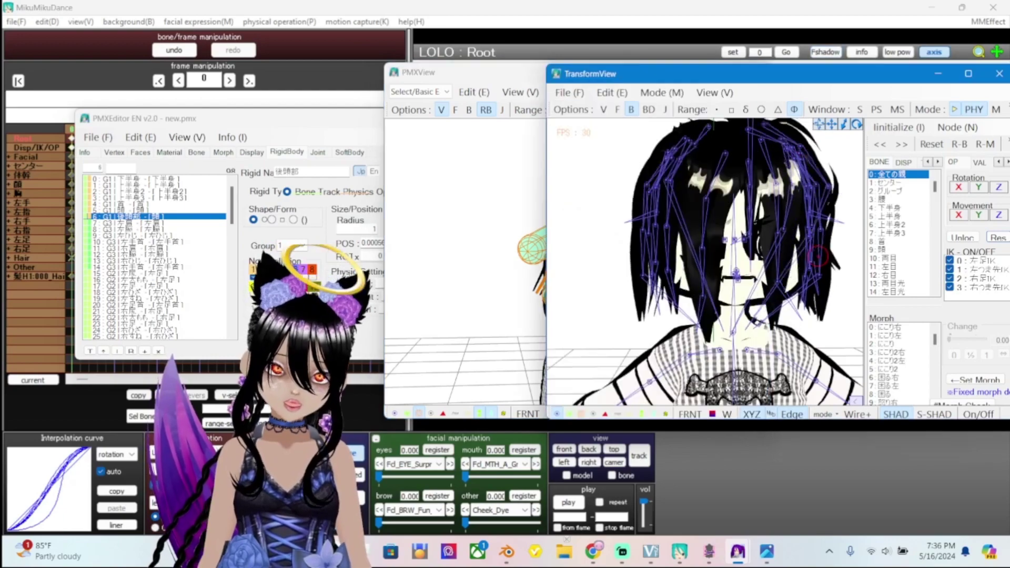
scroll(751, 280, up, 3)
scroll(751, 280, down, 3)
right_drag(751, 280, 798, 265)
scroll(772, 262, up, 3)
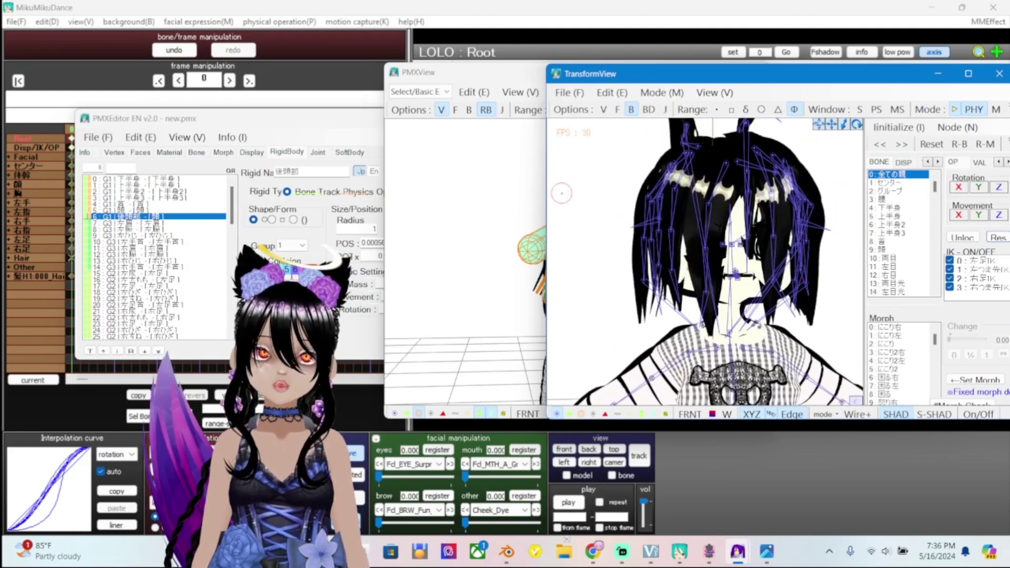
Zoom in on the hair rigid bodies, then return to the rigid-body properties editor
click(518, 91)
scroll(577, 262, up, 3)
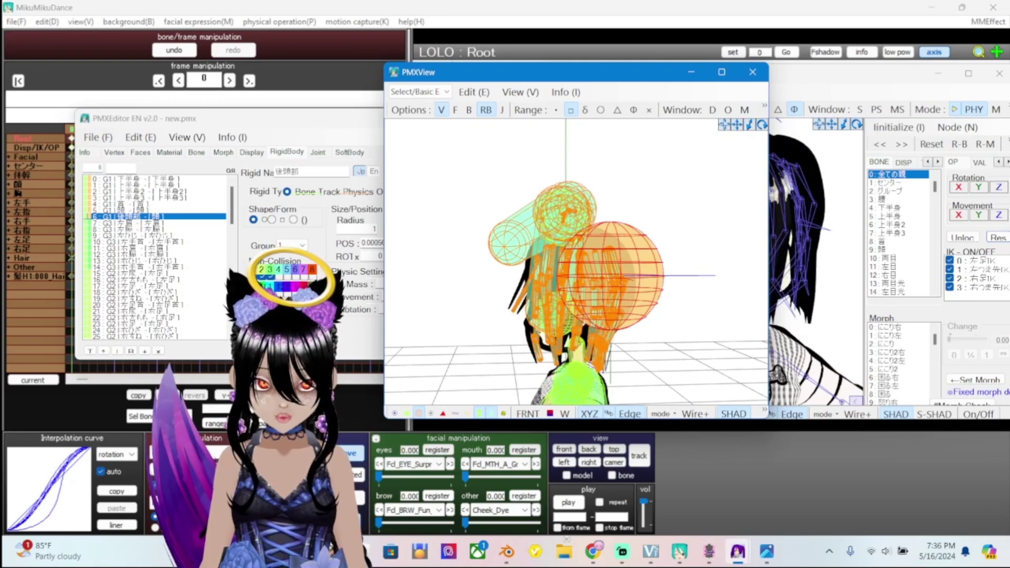
scroll(576, 261, down, 10)
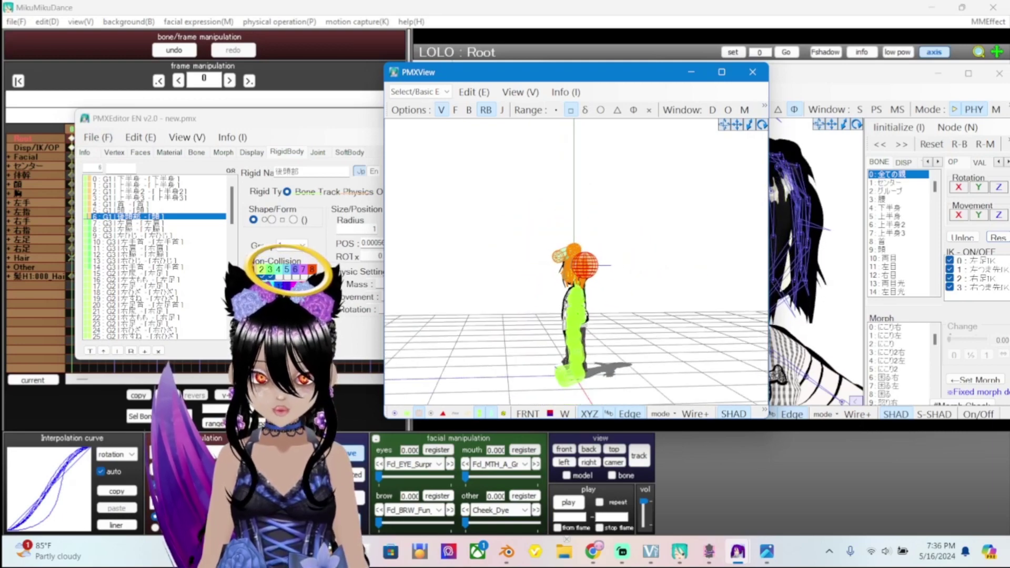
scroll(576, 262, up, 10)
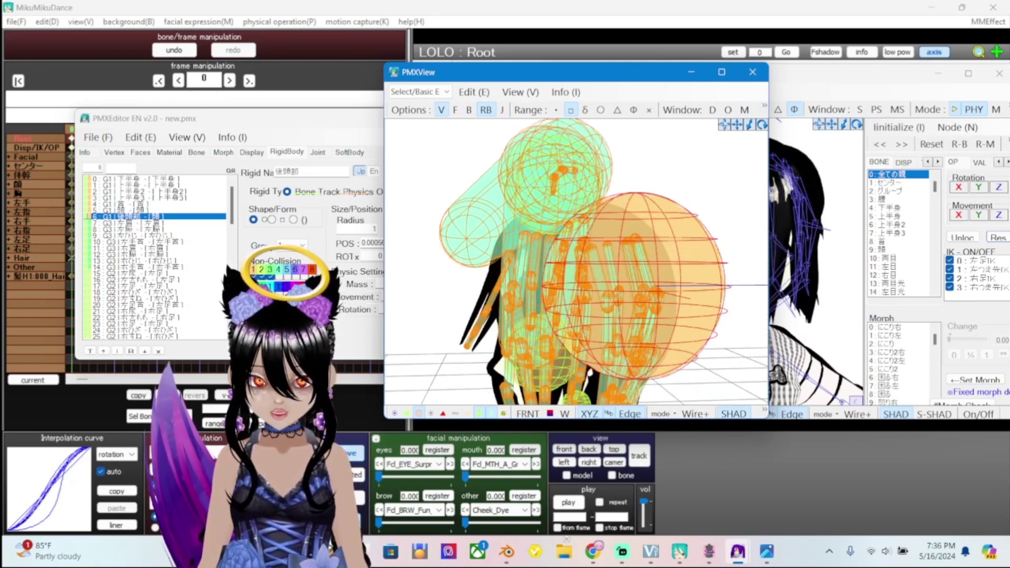
scroll(576, 262, down, 2)
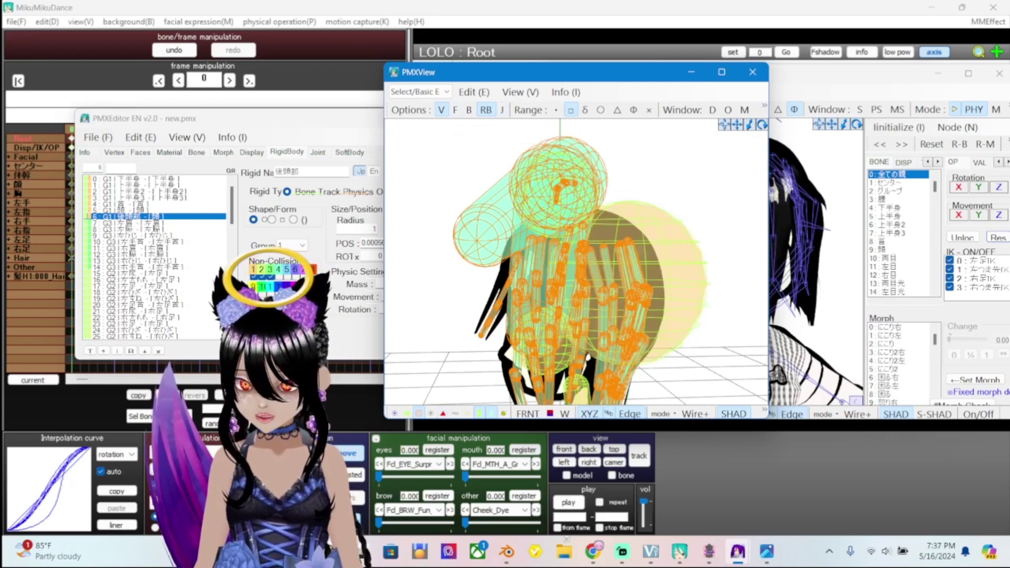
key(alt+Tab)
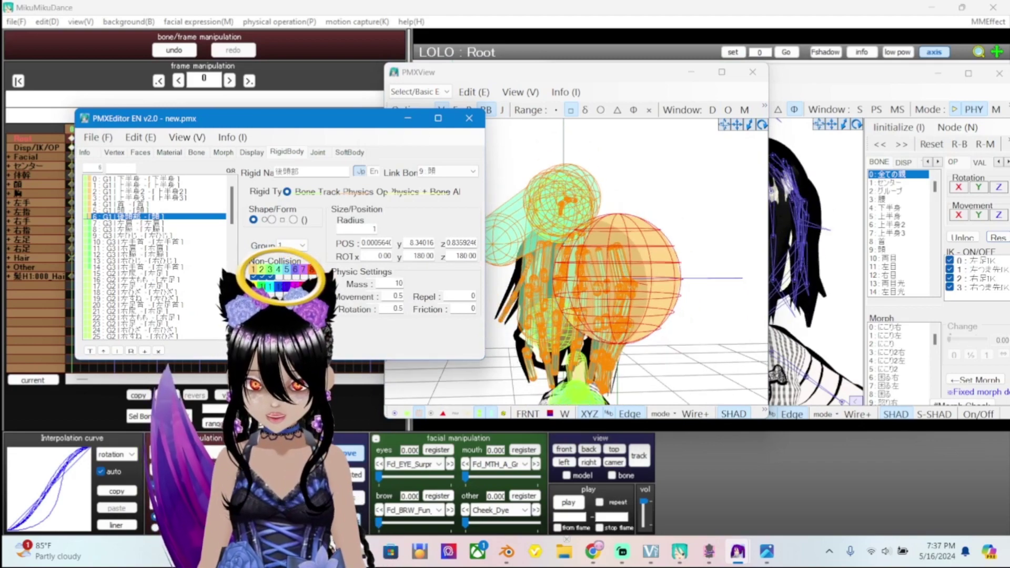
Zoom the rigid-body view, orbit to the model's front, and open and close Refine/Masking
scroll(577, 262, down, 10)
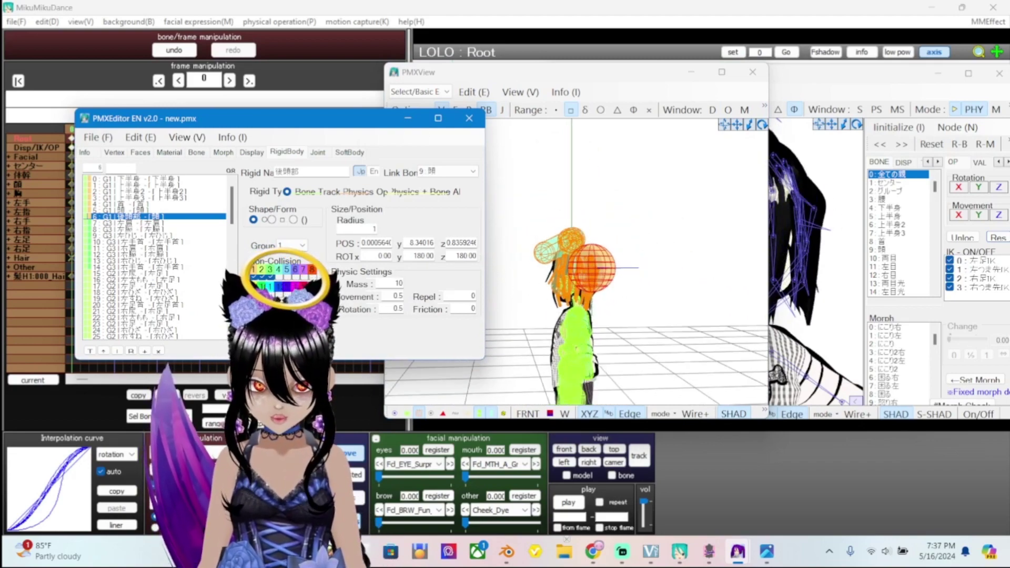
key(alt+Tab)
scroll(577, 262, up, 5)
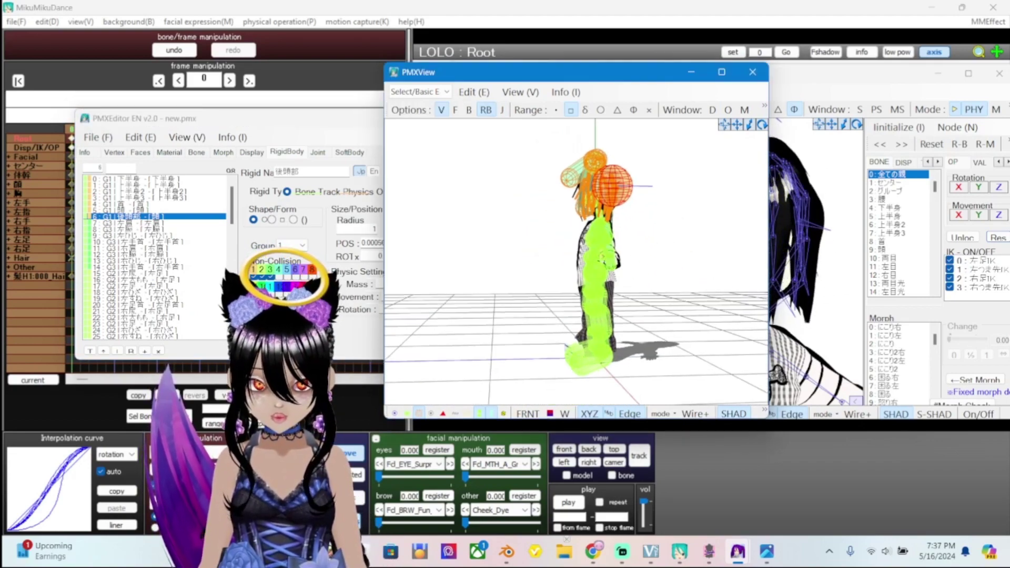
scroll(576, 262, up, 2)
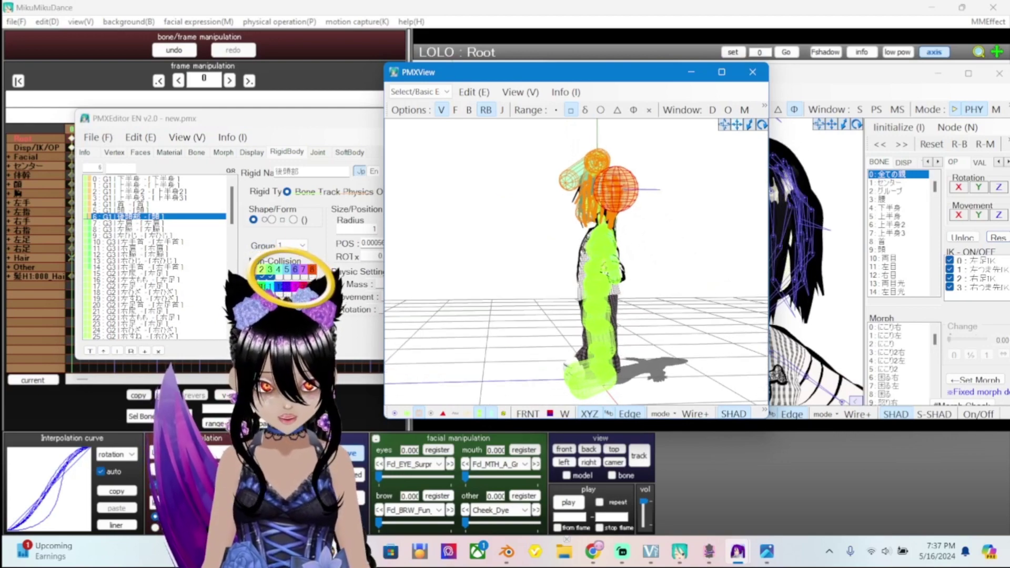
right_drag(526, 263, 563, 263)
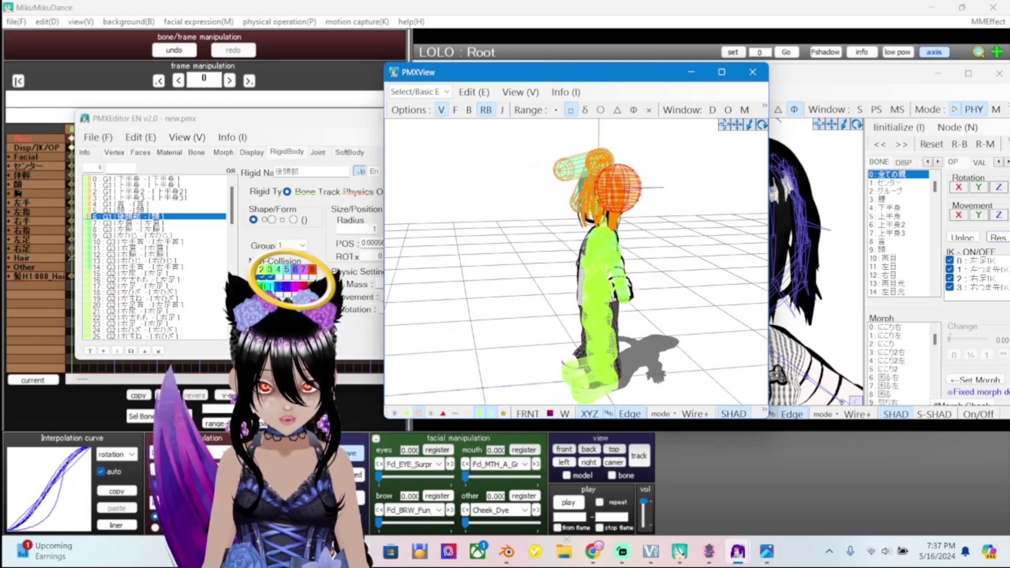
click(745, 110)
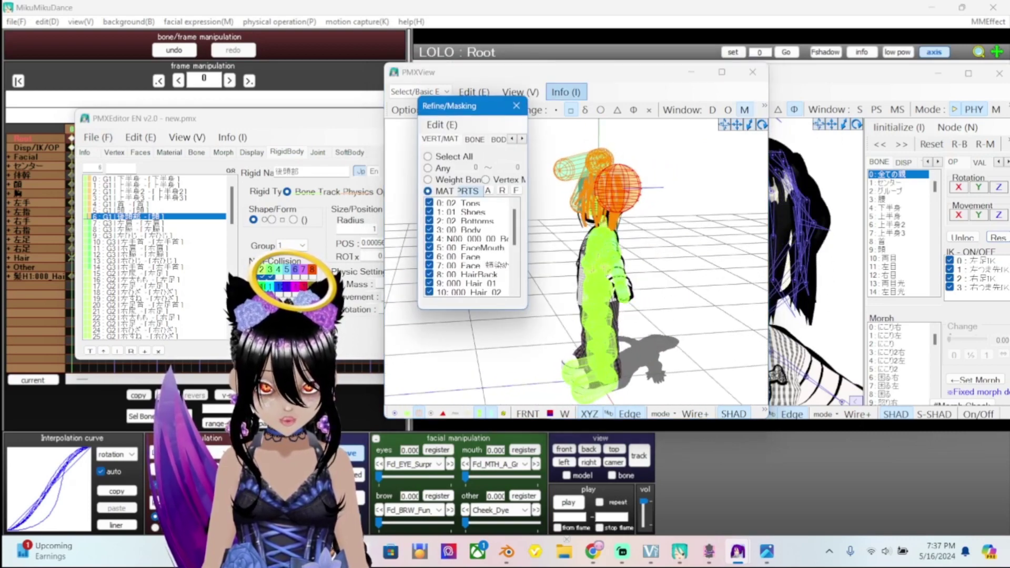
click(517, 106)
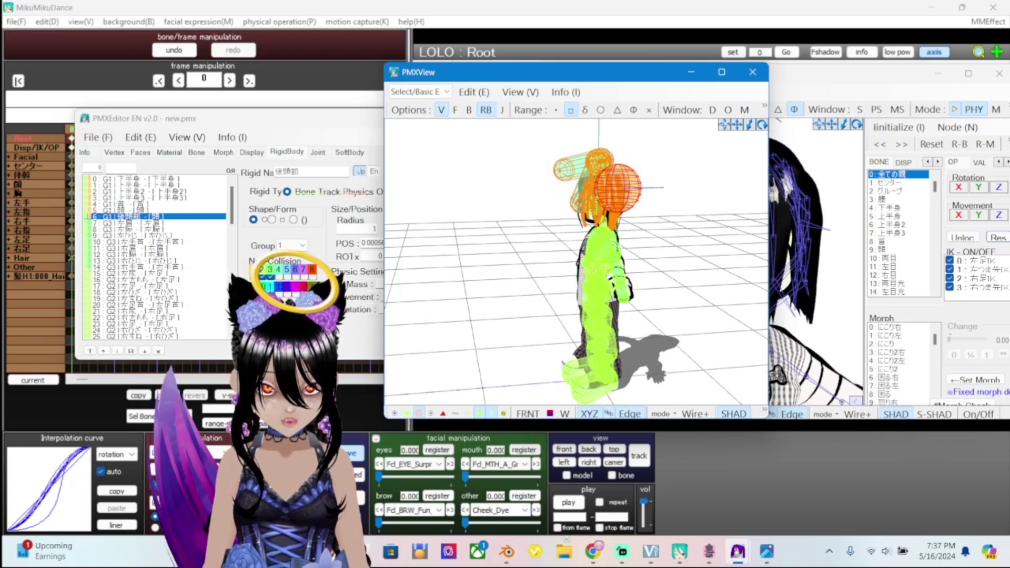
Rotate and enlarge the rigid-body view to see the model from behind
right_drag(579, 263, 495, 252)
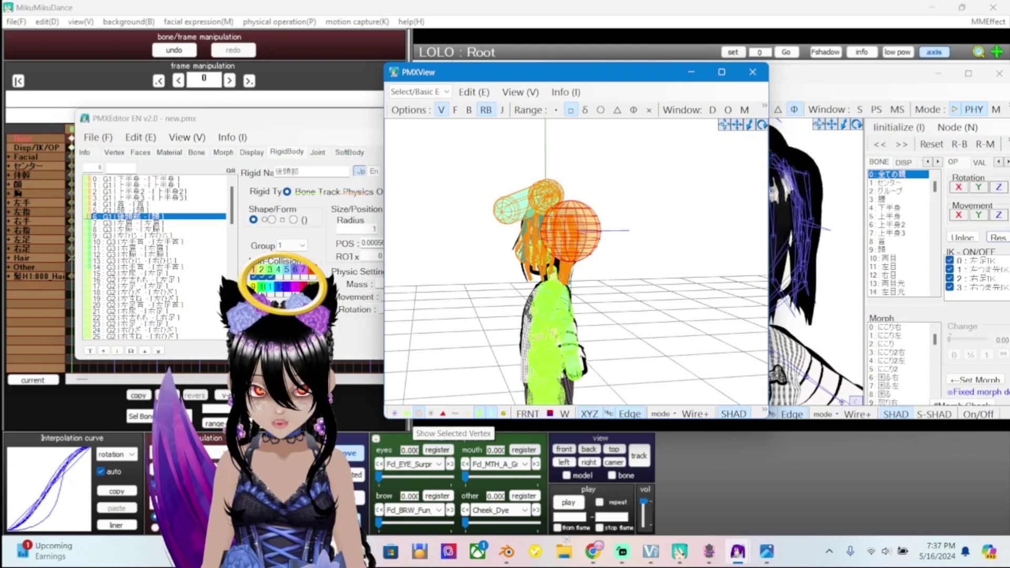
scroll(576, 263, up, 3)
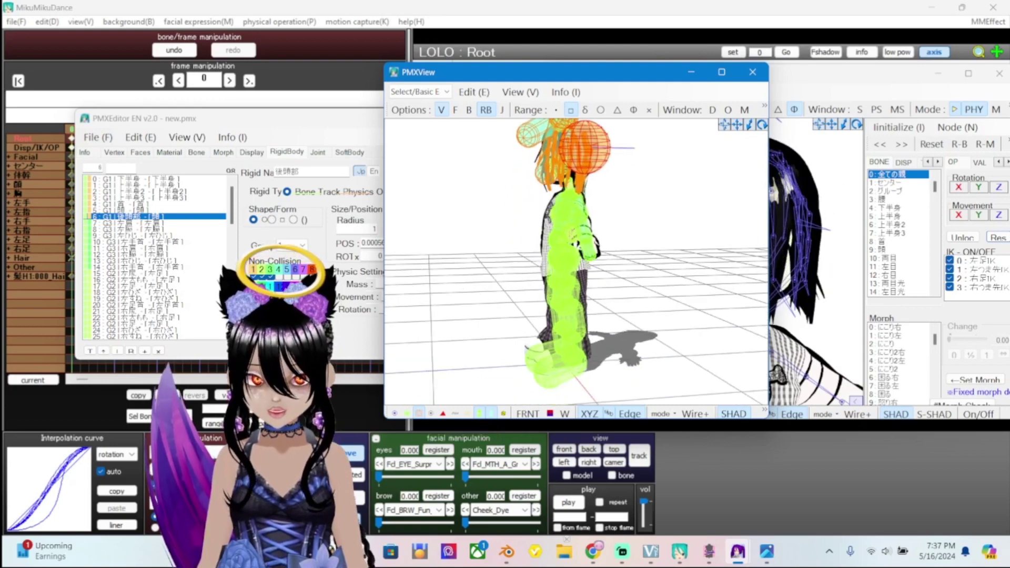
right_drag(577, 262, 732, 263)
scroll(577, 262, up, 3)
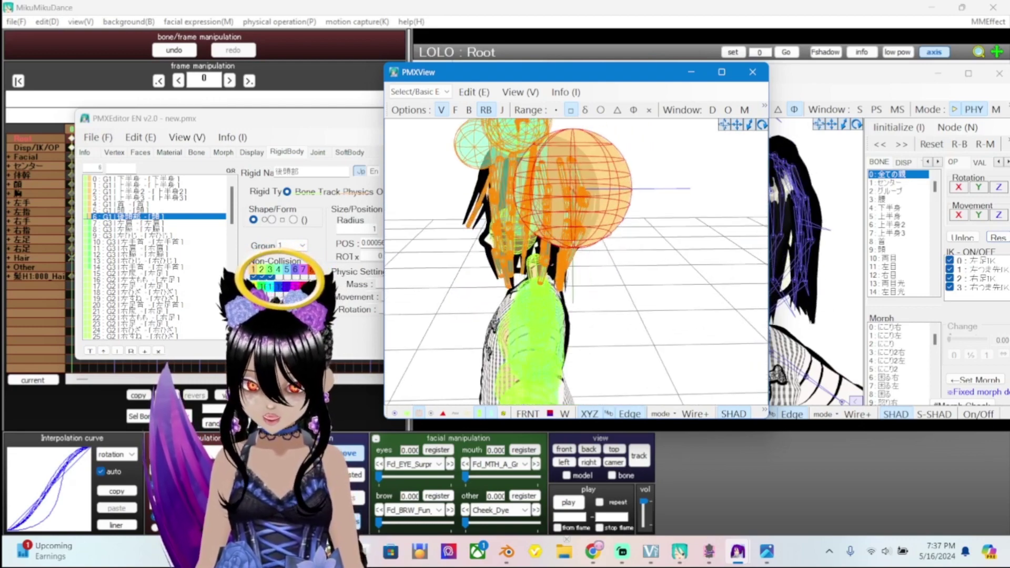
Maximize the PMXView rigid-body preview to fill the screen
key(alt+Tab)
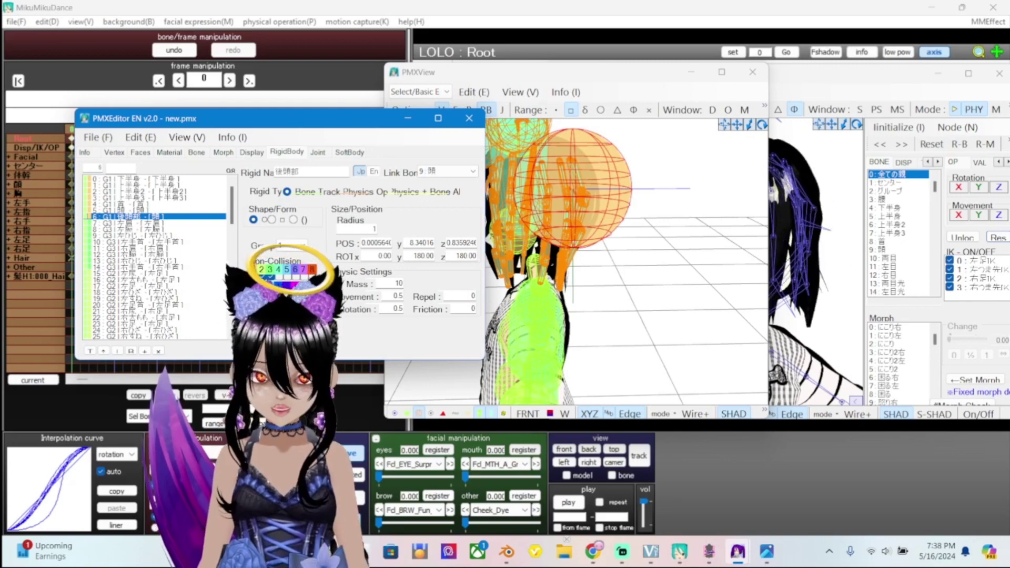
key(alt+Tab)
key(super+Up)
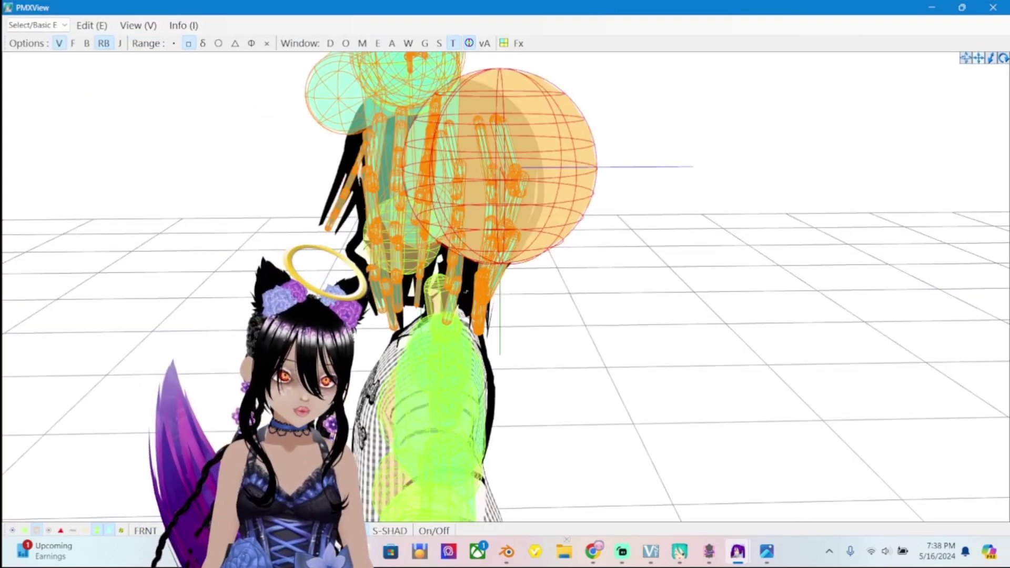
Turn on SHAD solid rigid bodies, orbit to a raised rear view, and Ctrl+A select hair bodies
scroll(505, 284, down, 3)
right_drag(506, 284, 582, 358)
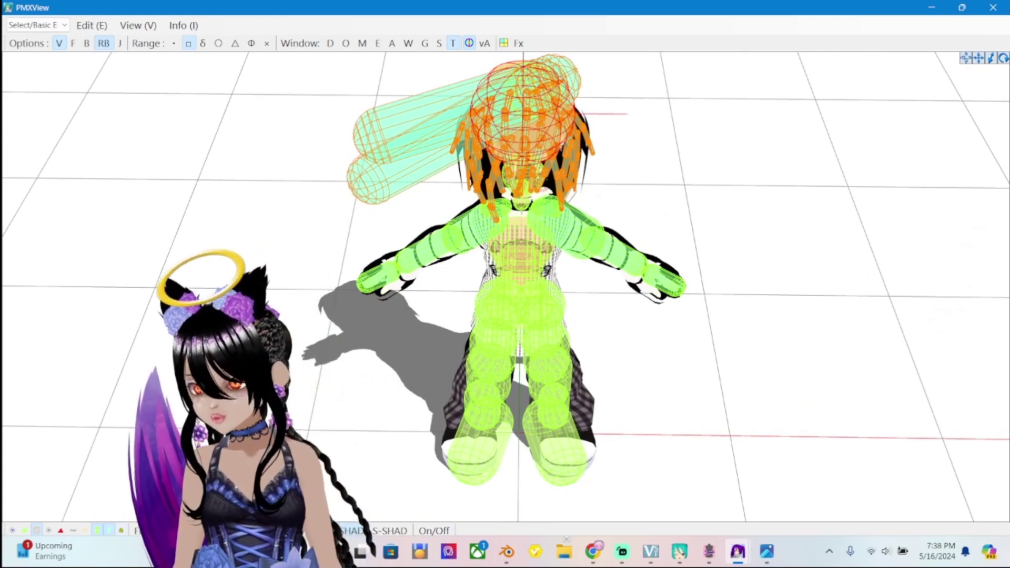
click(352, 531)
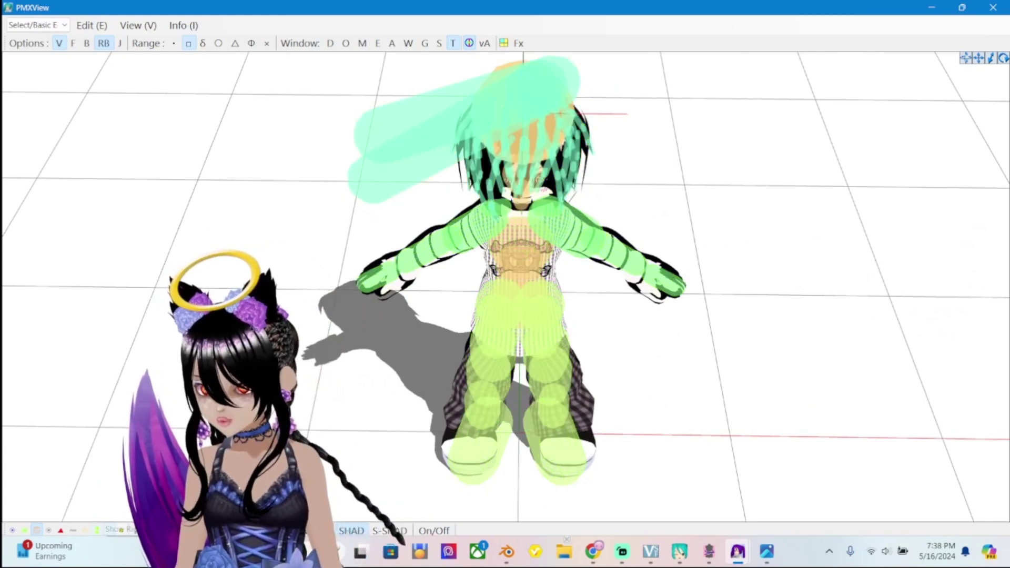
right_drag(505, 316, 579, 279)
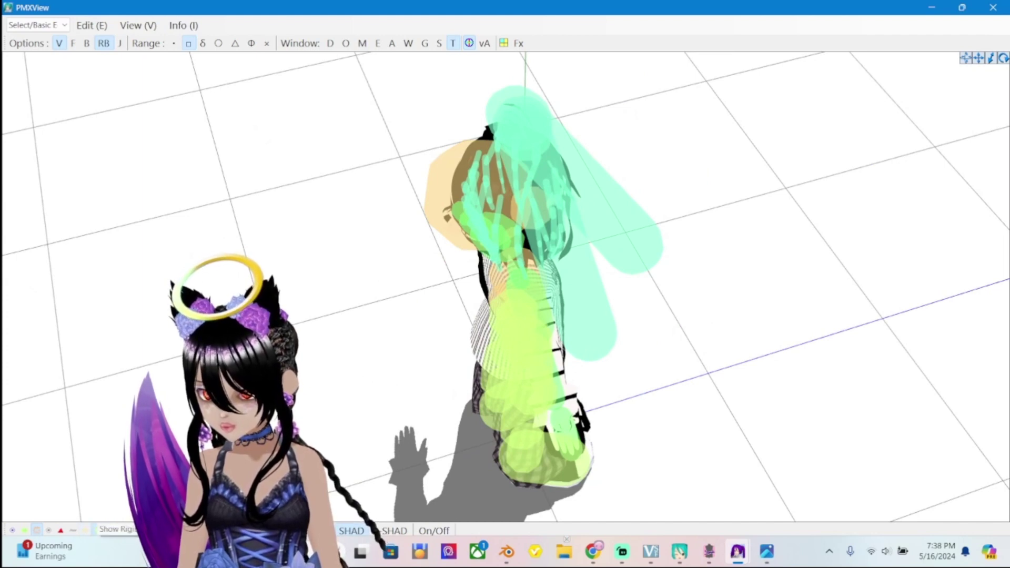
key(ctrl+a)
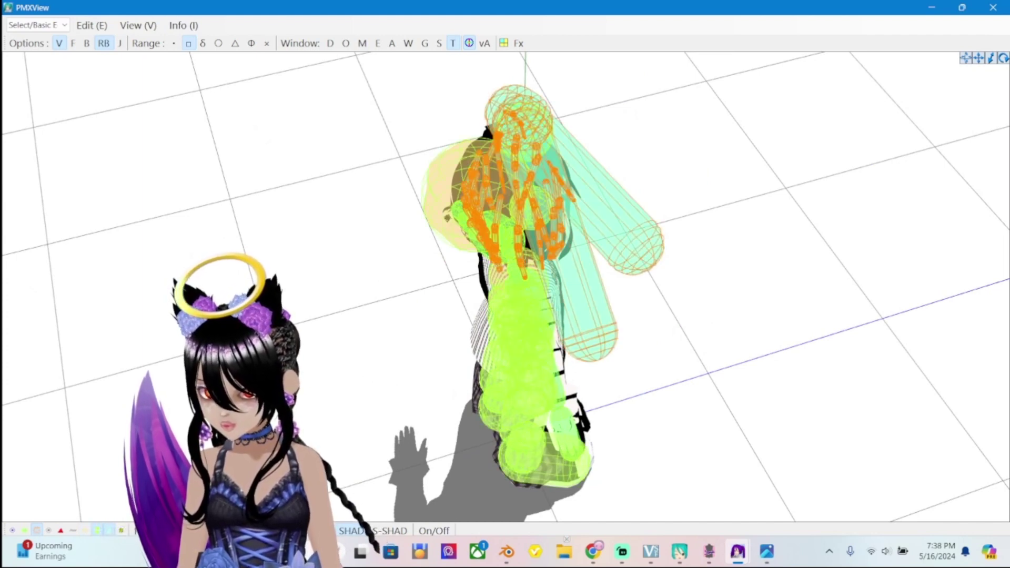
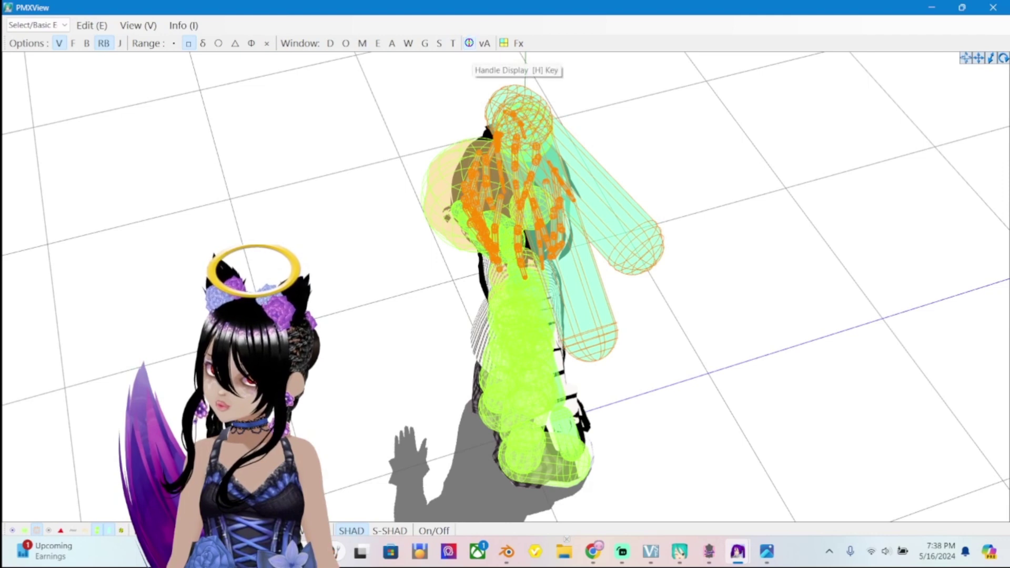
Orbit and pan the preview from behind to the front, over torso, shoulders and head
scroll(505, 284, down, 5)
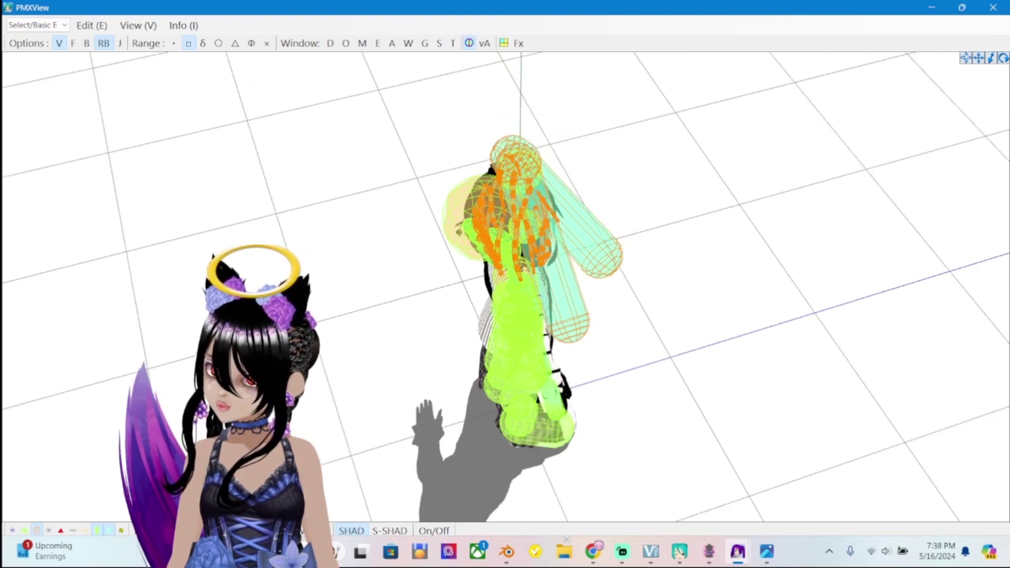
scroll(505, 284, down, 3)
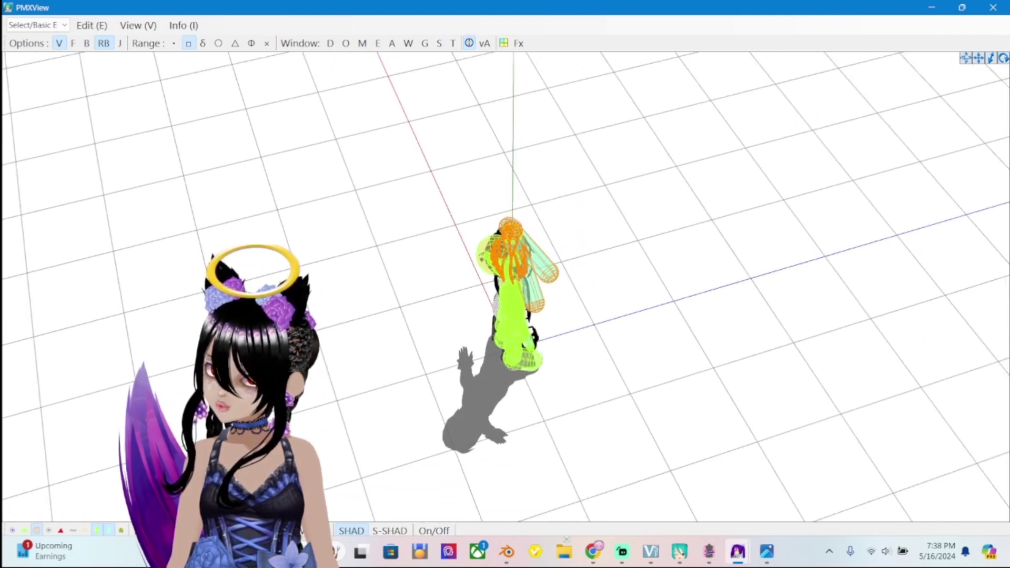
scroll(505, 284, up, 8)
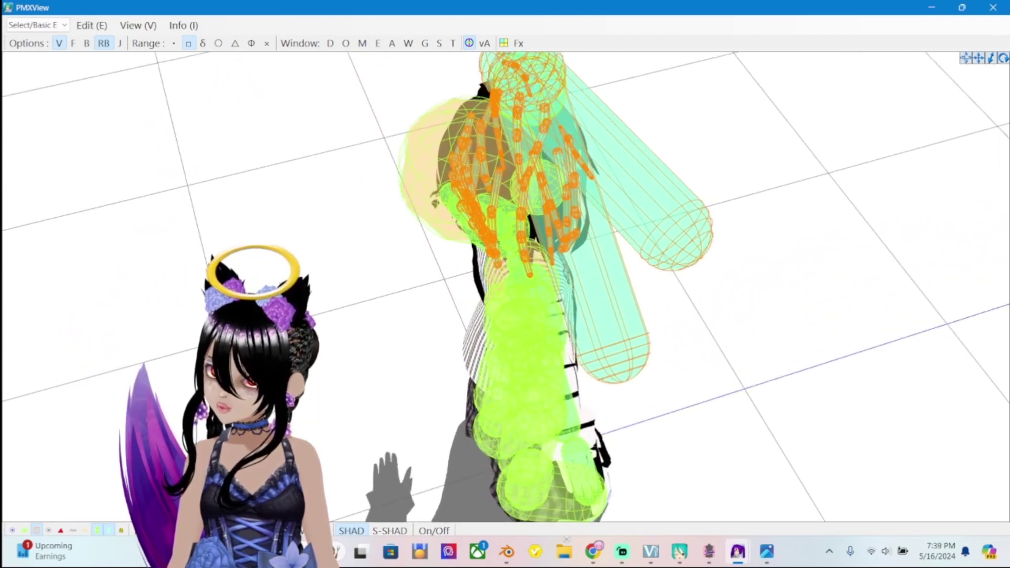
right_drag(369, 326, 466, 326)
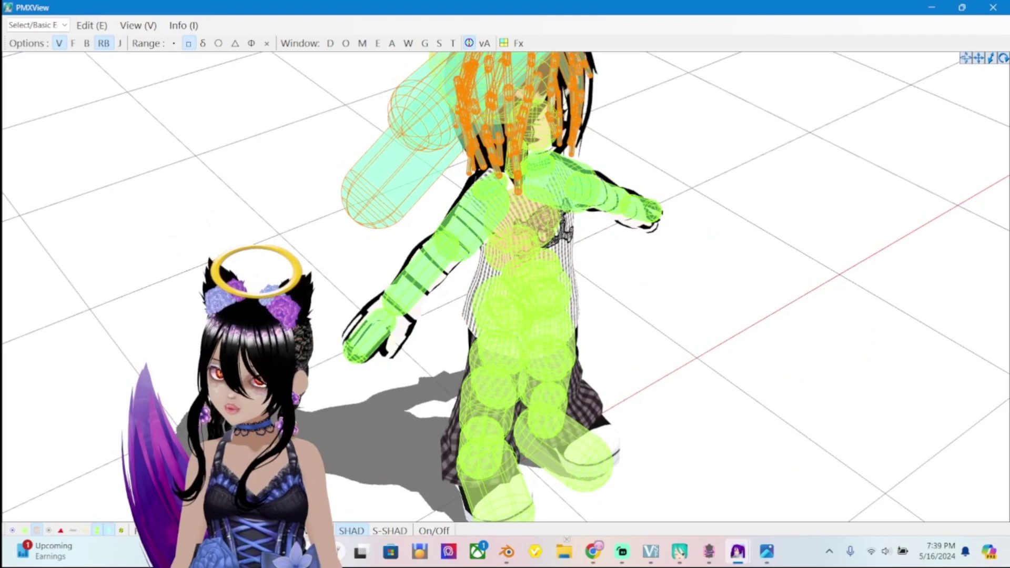
click(466, 326)
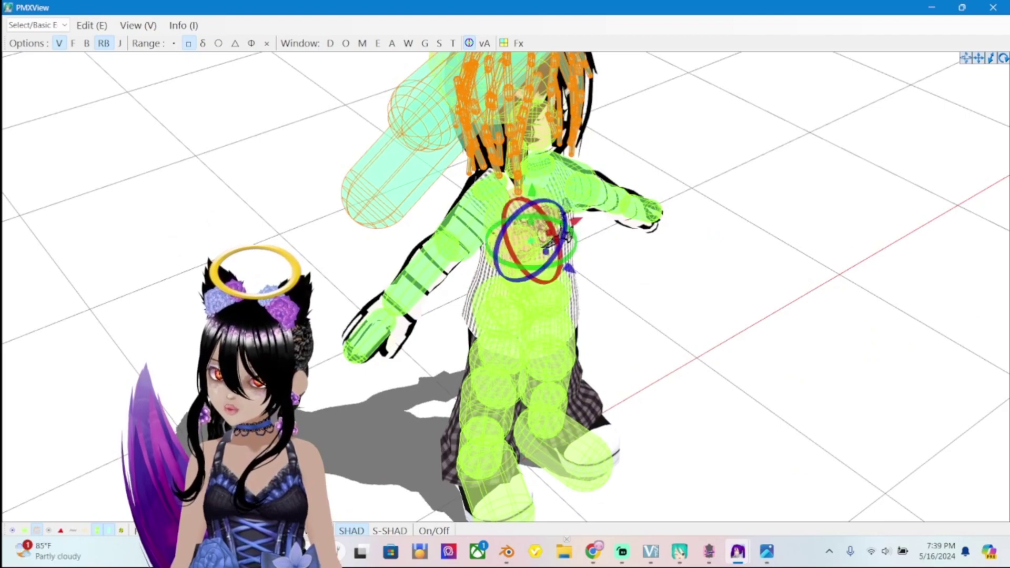
right_drag(466, 326, 605, 368)
scroll(605, 368, up, 5)
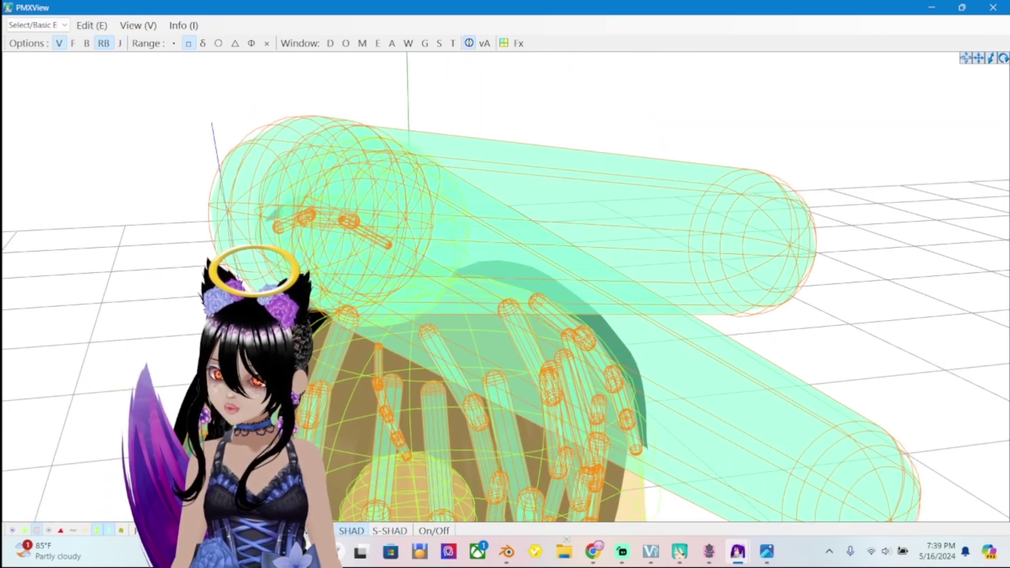
right_drag(605, 368, 616, 421)
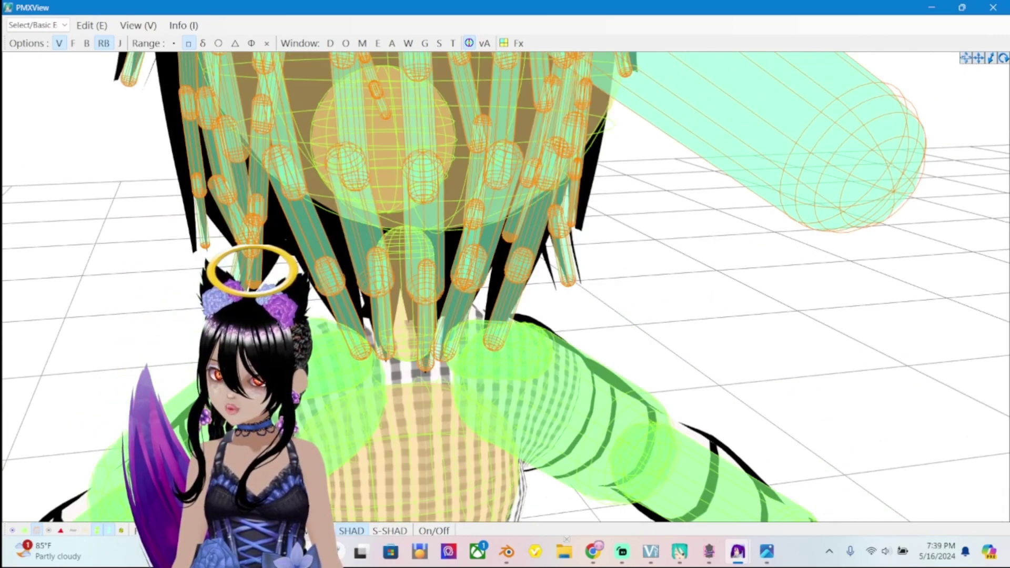
middle_drag(616, 421, 461, 433)
right_drag(461, 434, 513, 358)
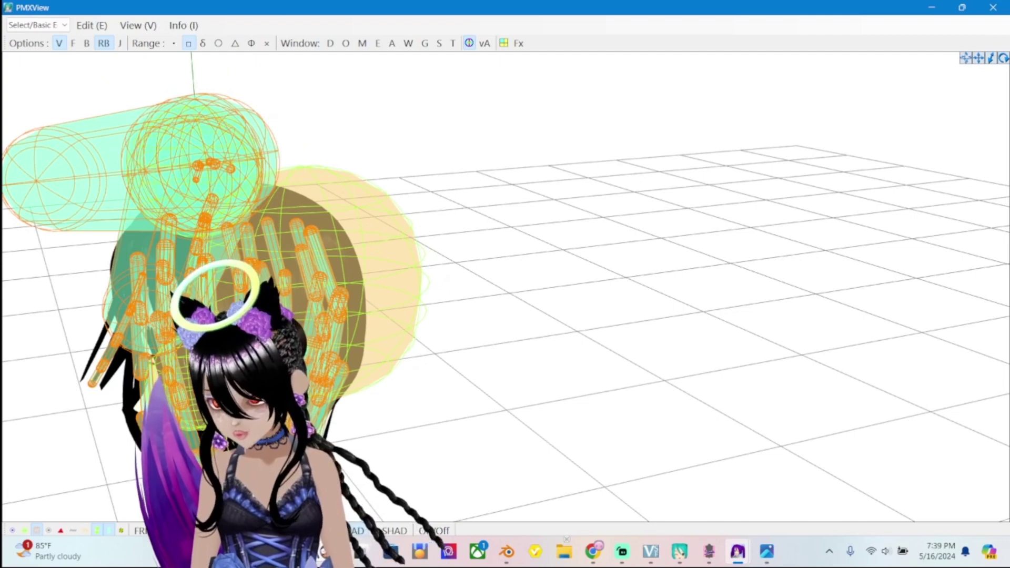
Rotate around the hair rigid bodies, view them from behind, and restore the preview window
mouse_move(513, 358)
right_down()
mouse_move(526, 347)
mouse_move(542, 363)
mouse_move(521, 363)
right_up()
scroll(505, 287, up, 5)
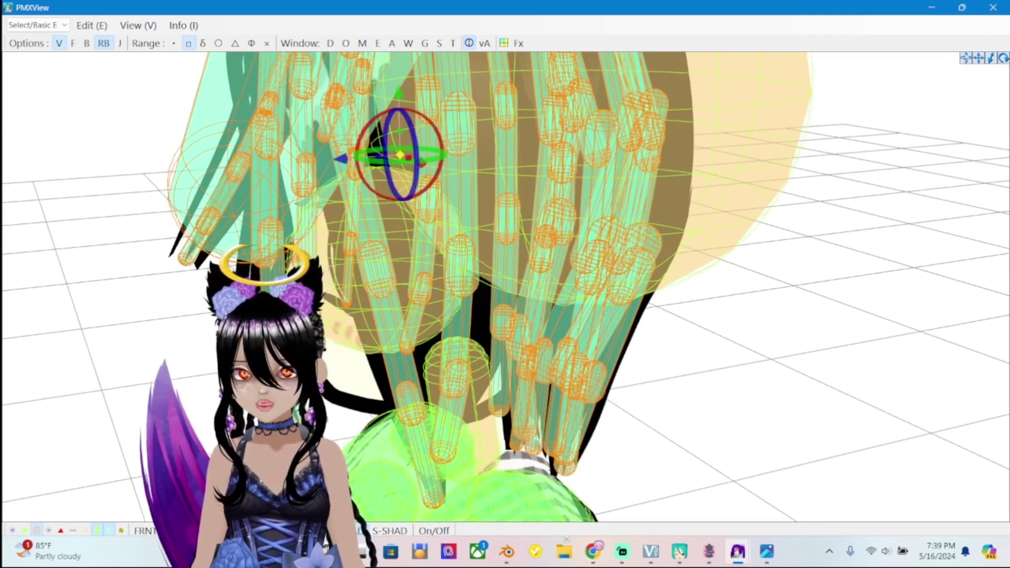
right_drag(521, 363, 595, 358)
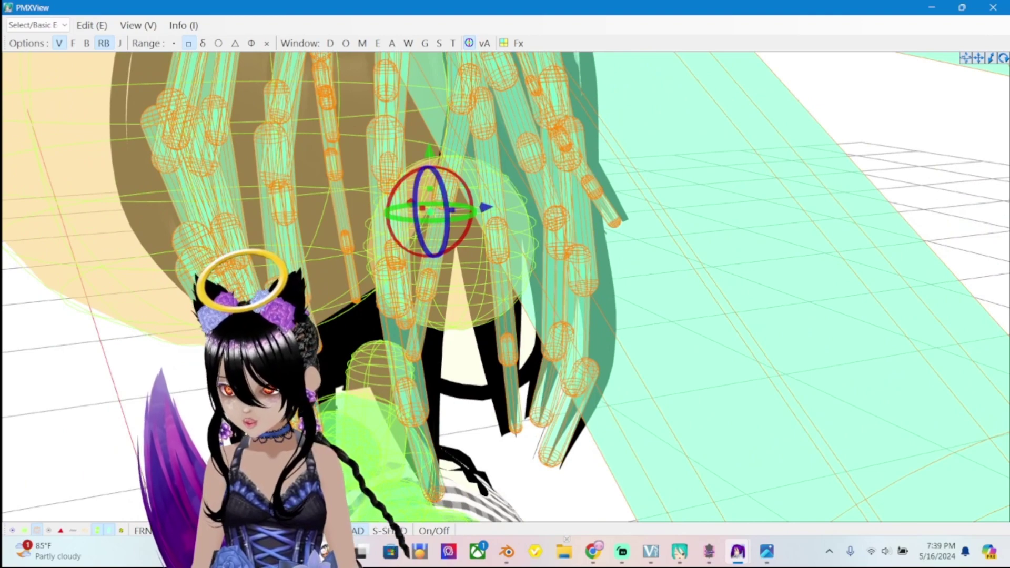
key(Escape)
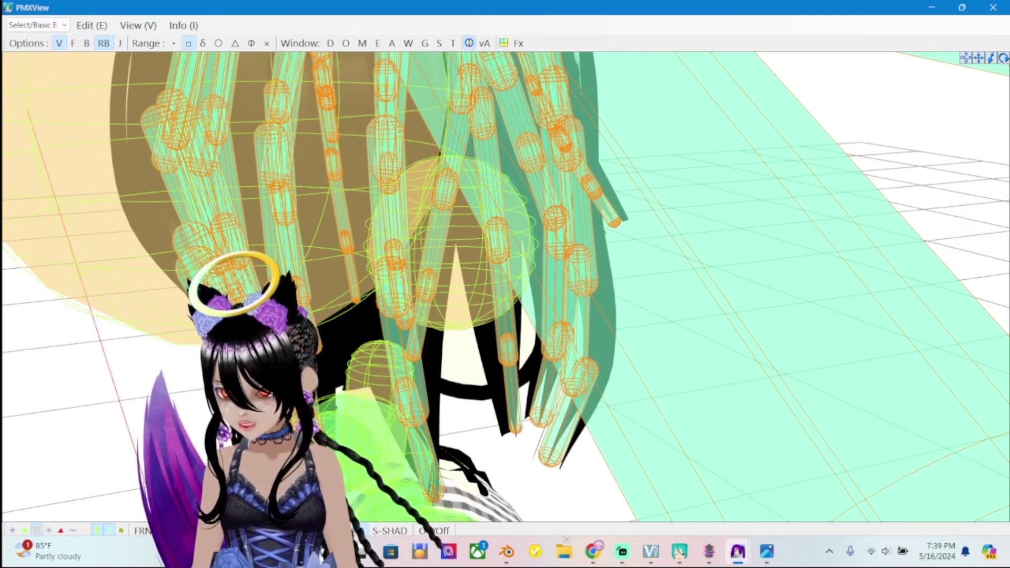
scroll(505, 287, down, 3)
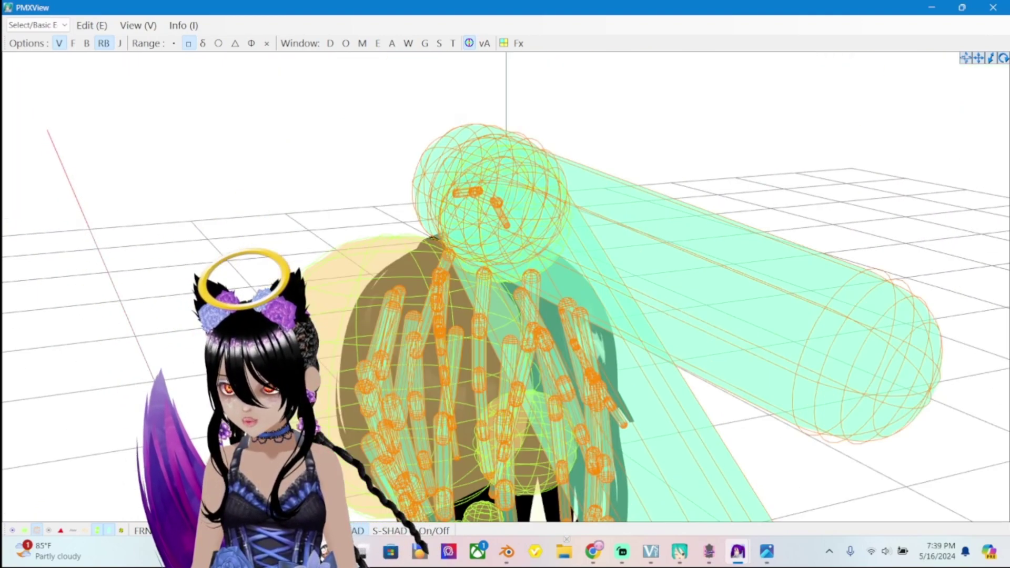
scroll(505, 286, up, 1)
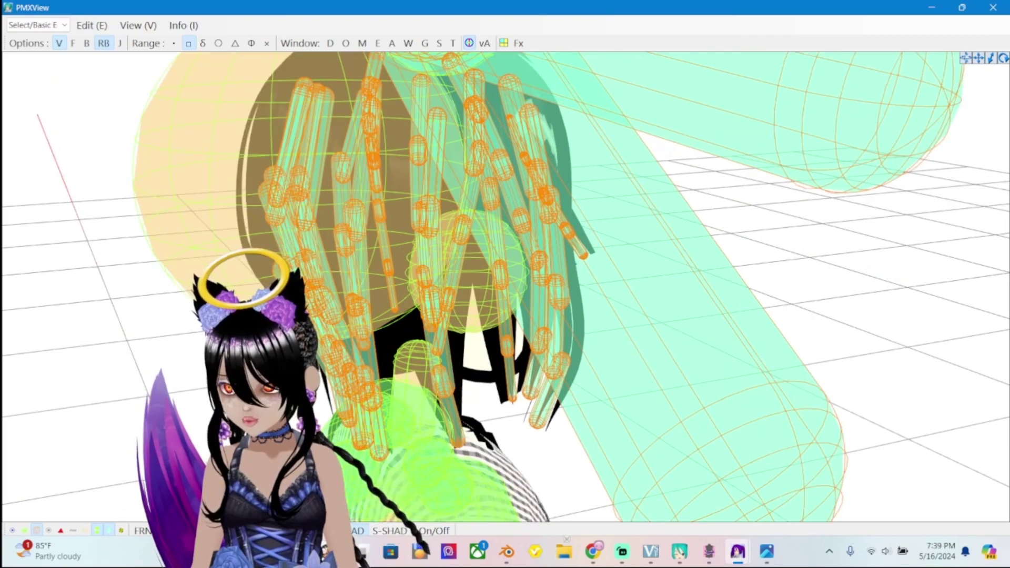
right_drag(506, 287, 600, 287)
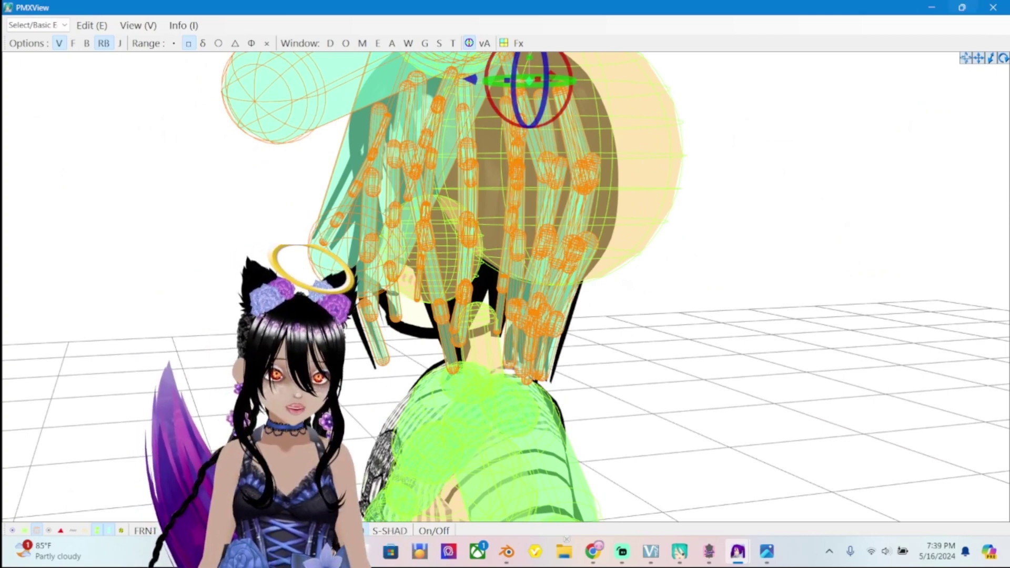
key(super+Down)
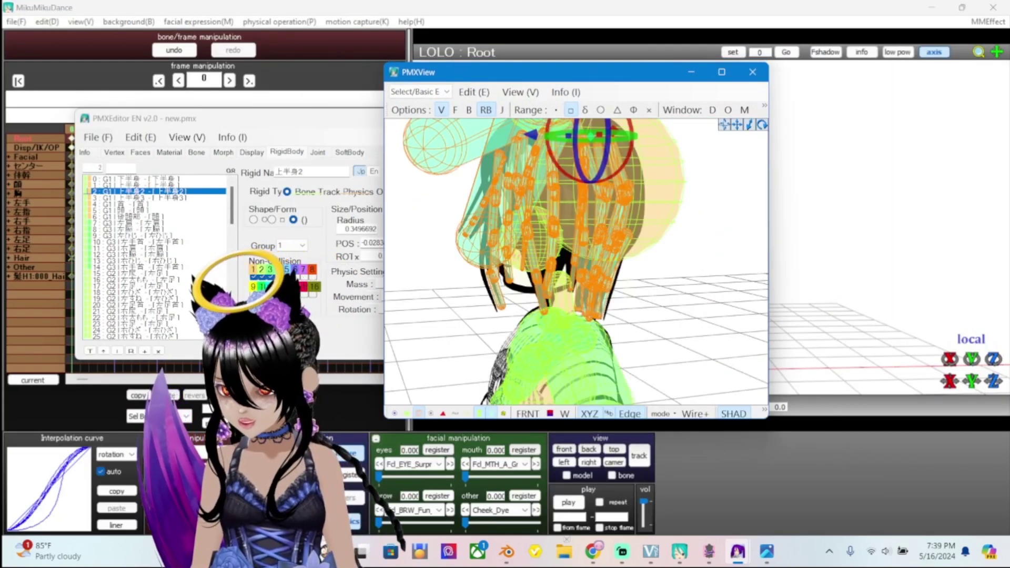
Select the large head sphere rigid body and drag it left along the X axis
click(158, 210)
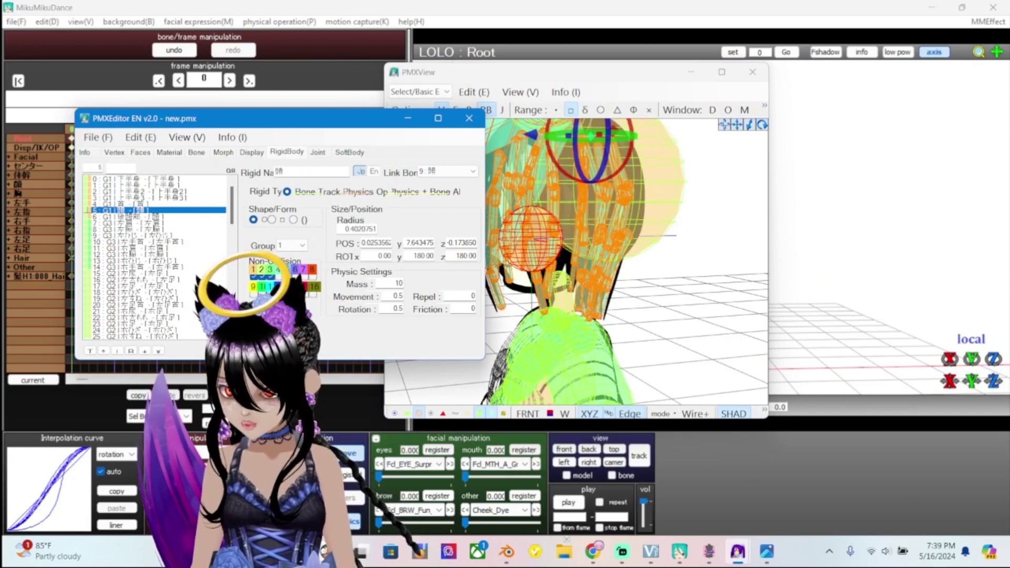
click(158, 217)
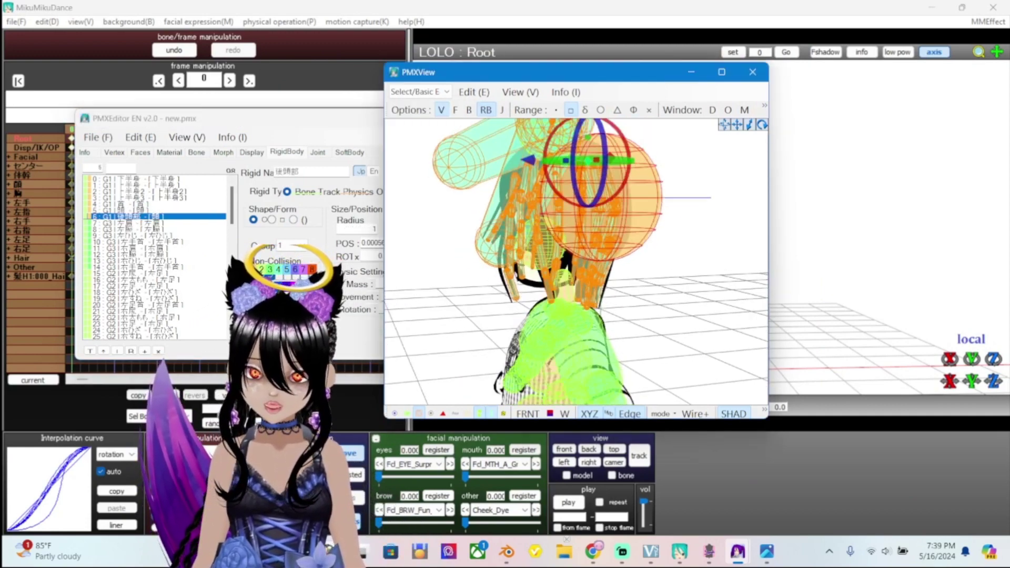
scroll(577, 262, up, 5)
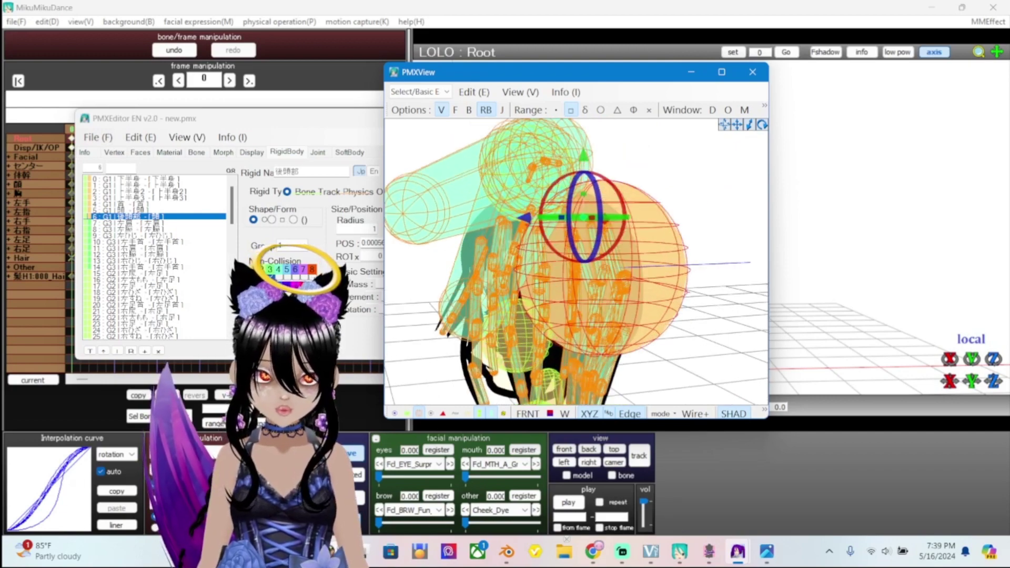
scroll(576, 262, down, 5)
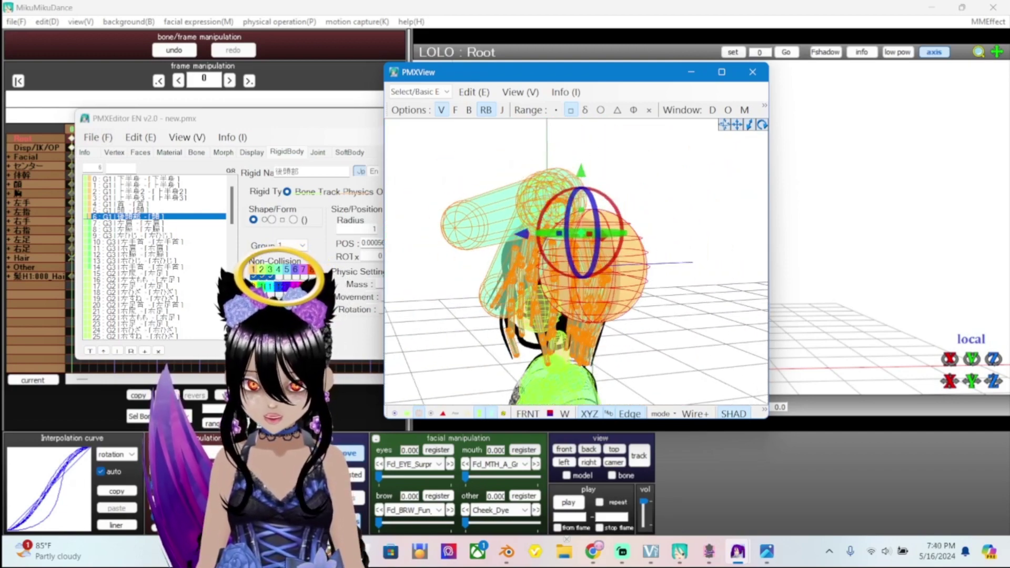
scroll(577, 261, up, 1)
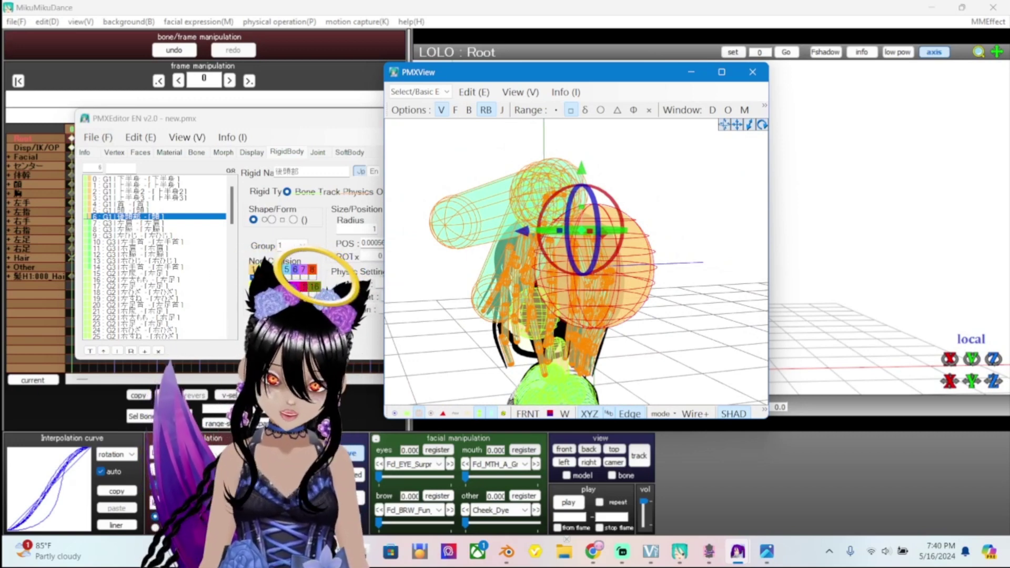
drag(605, 231, 573, 242)
mouse_move(573, 242)
right_down()
mouse_move(639, 246)
mouse_move(585, 246)
right_up()
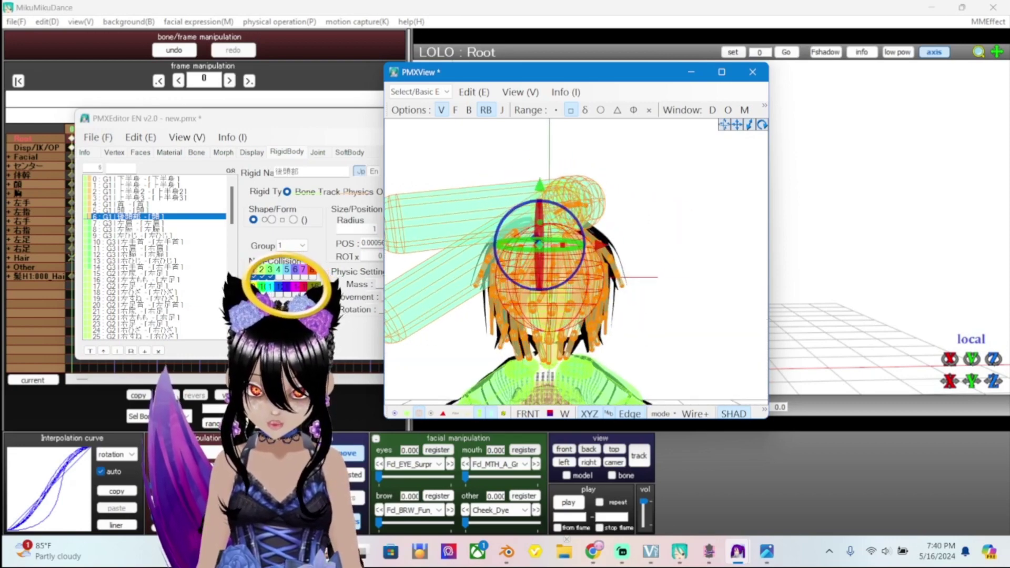
mouse_move(767, 551)
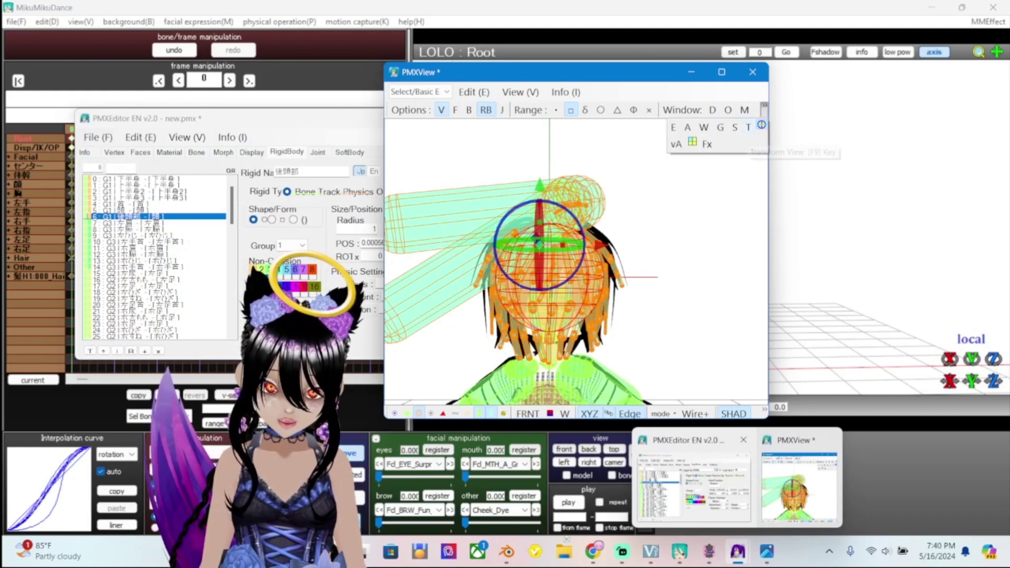
Orbit TransformView around the hair from the back to a three-quarter front view
click(762, 125)
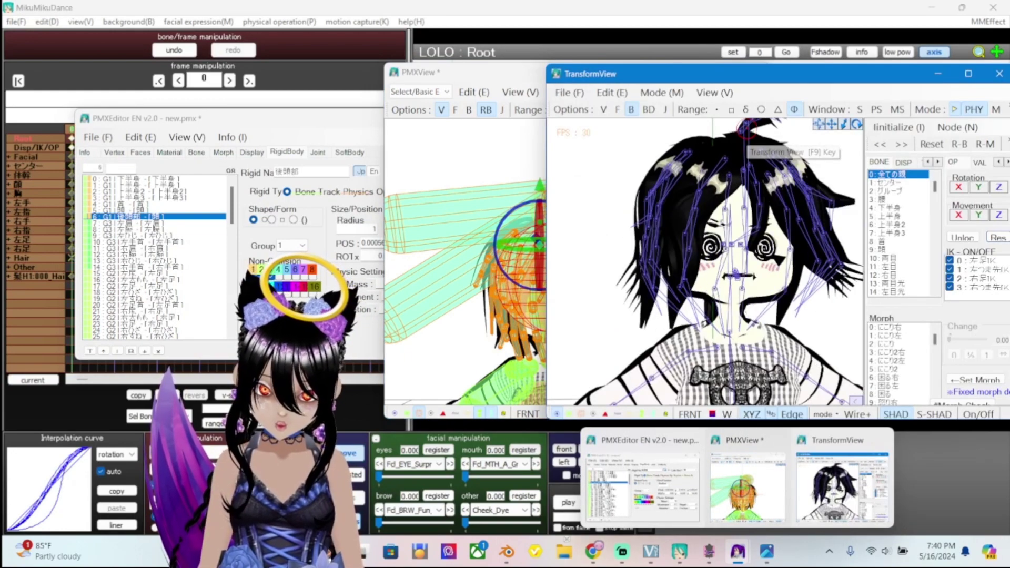
right_drag(773, 294, 625, 295)
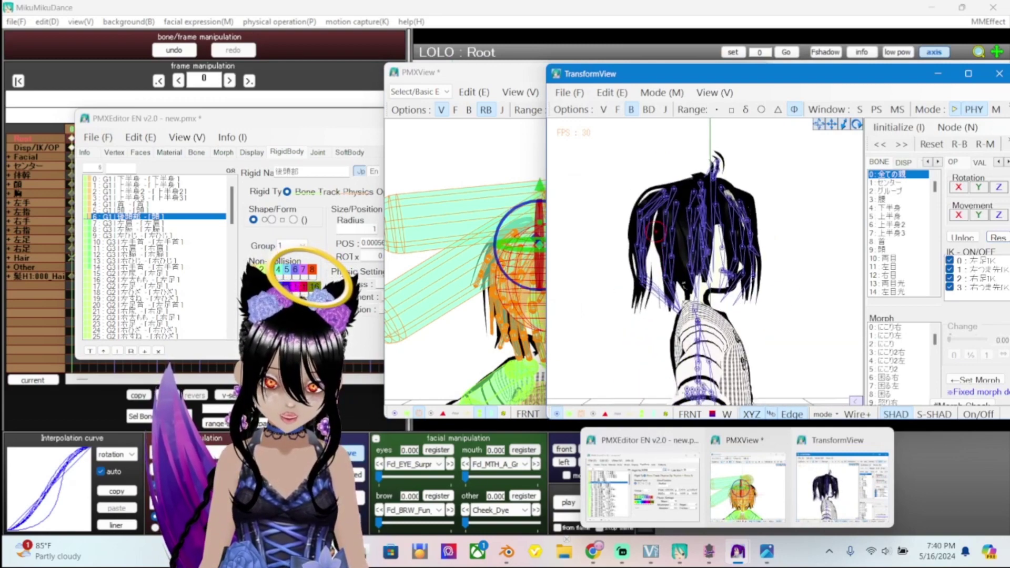
scroll(706, 263, up, 6)
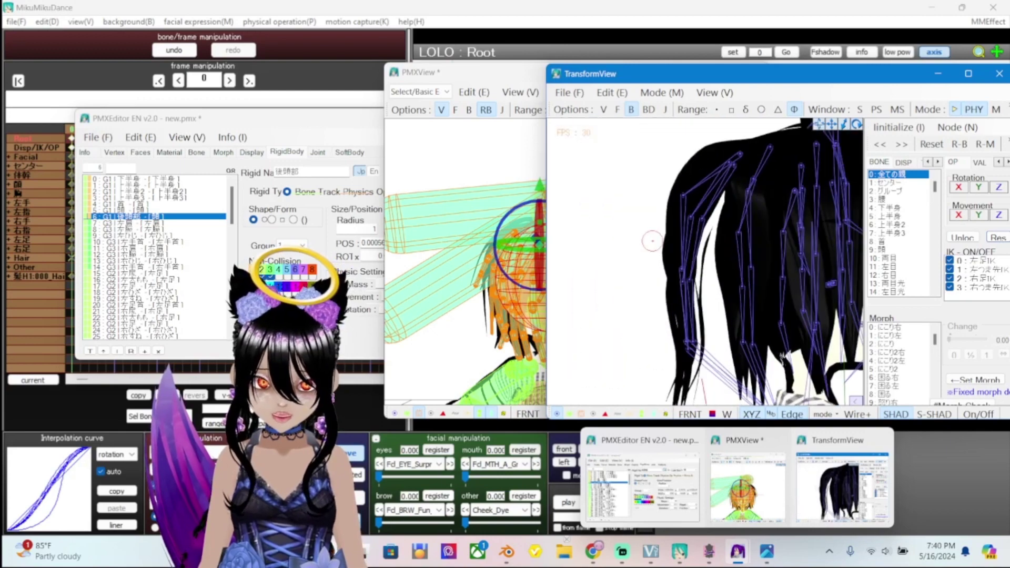
right_drag(754, 241, 767, 286)
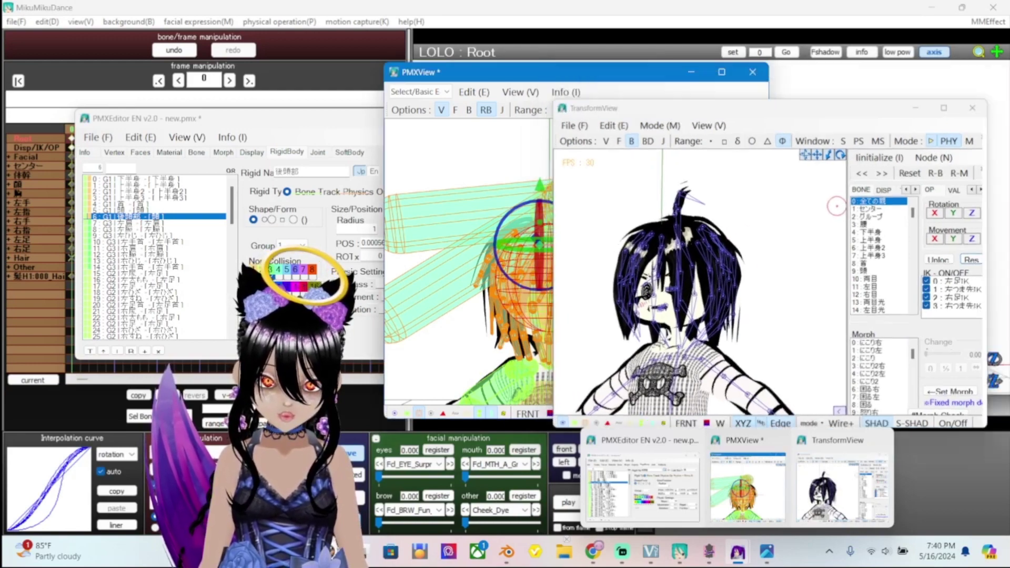
click(747, 482)
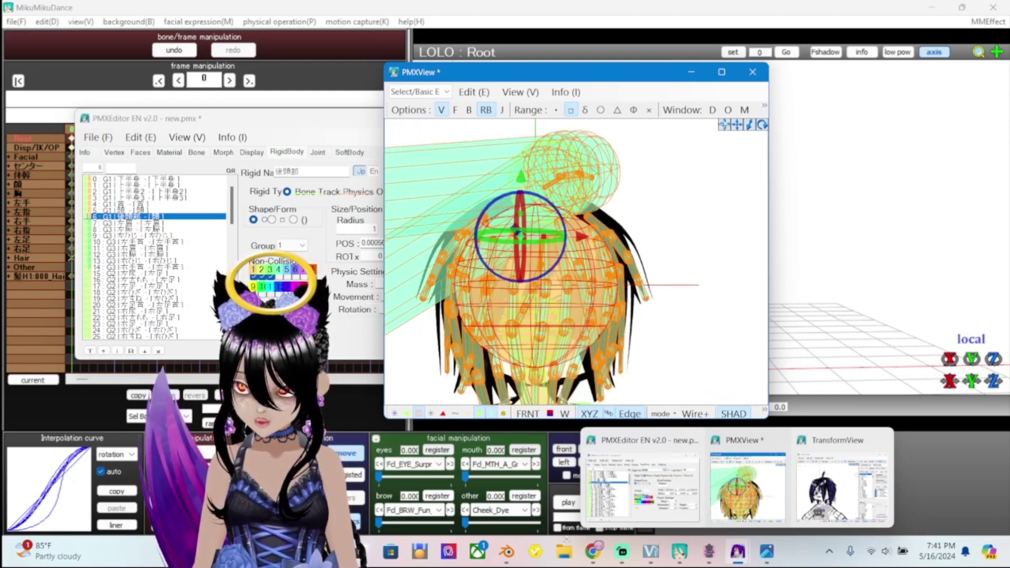
Set the head sphere rigid body's radius to 0.8
click(642, 485)
key(super+Down)
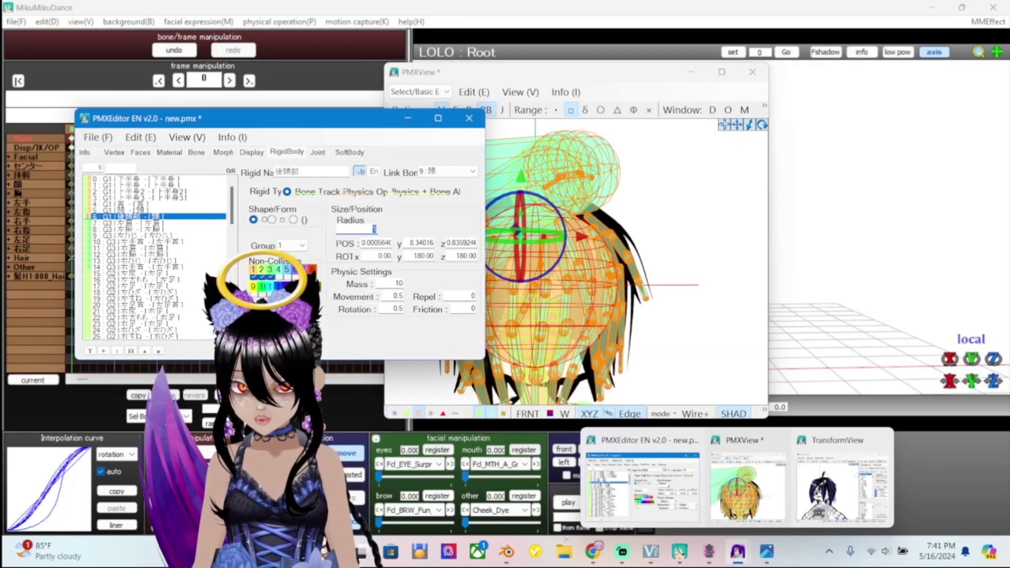
key(Return)
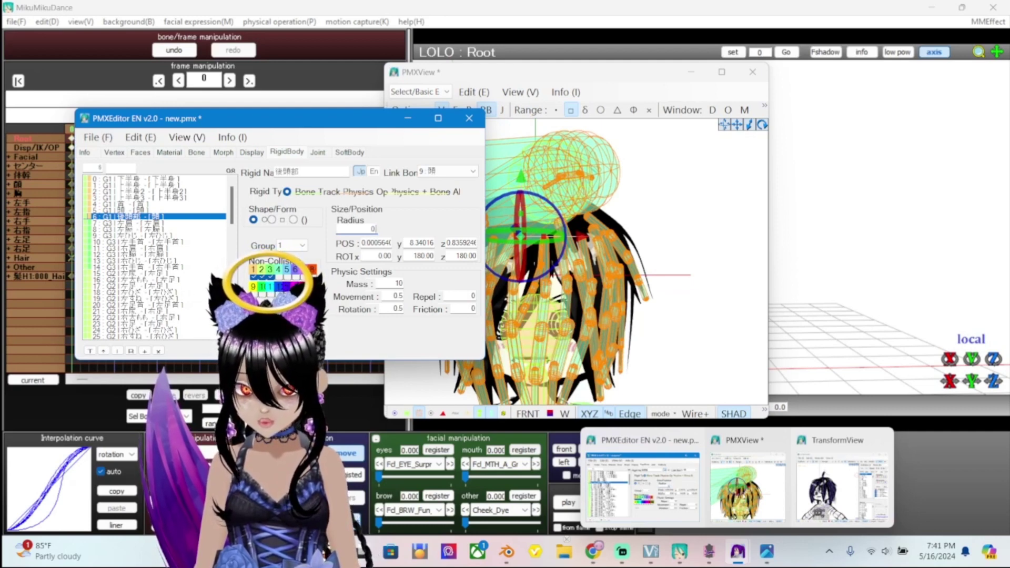
text(.8)
key(Return)
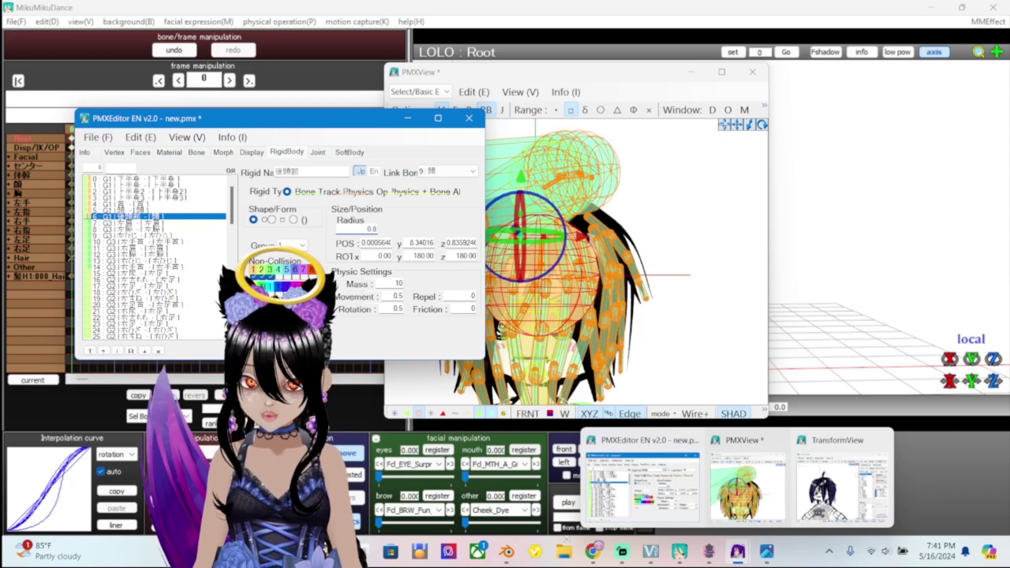
Rotate the PMXView preview around the head with the arrow keys to check the hair bodies
click(747, 484)
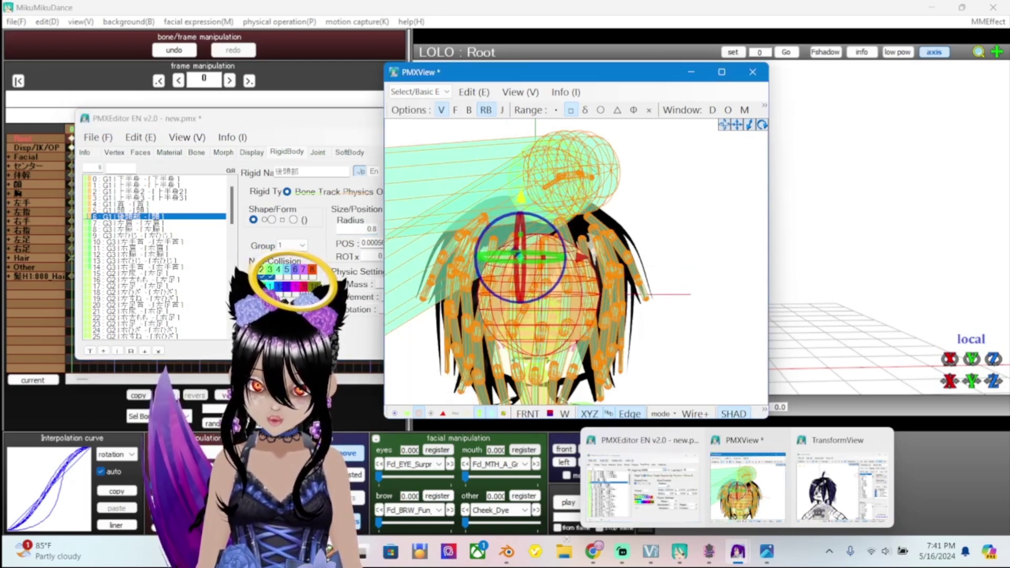
key(Left)
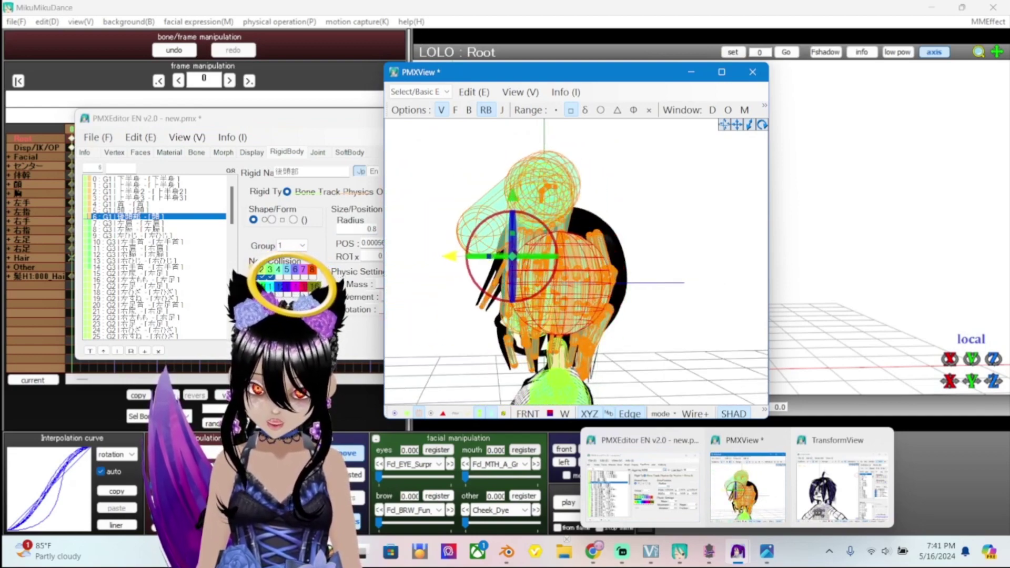
key(Left)
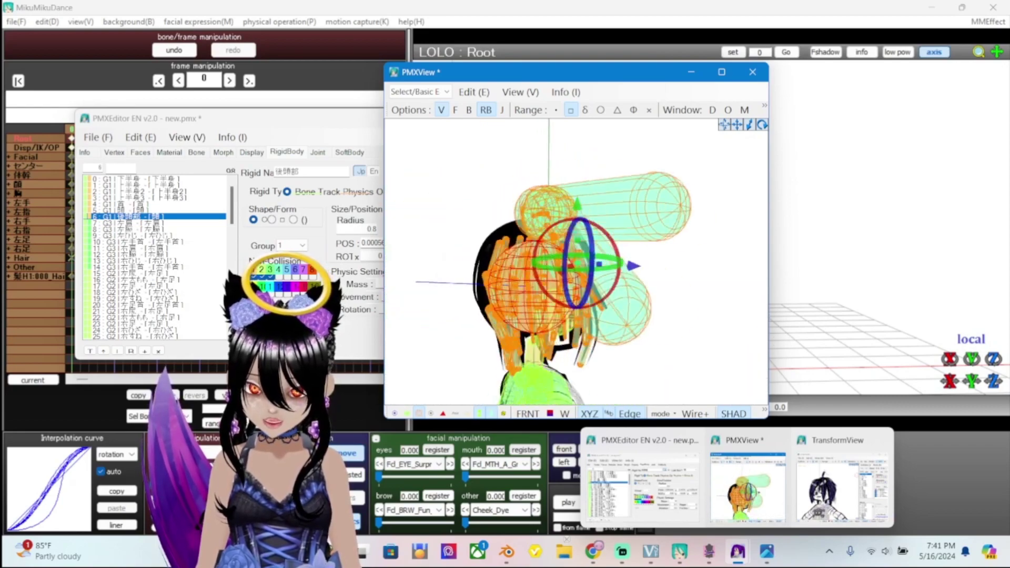
key(Left)
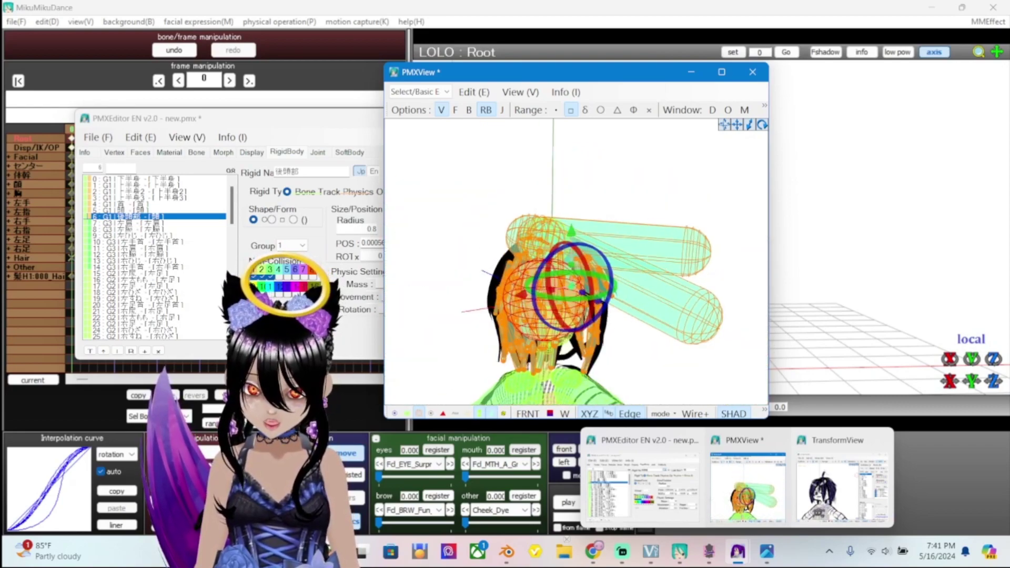
key(Left)
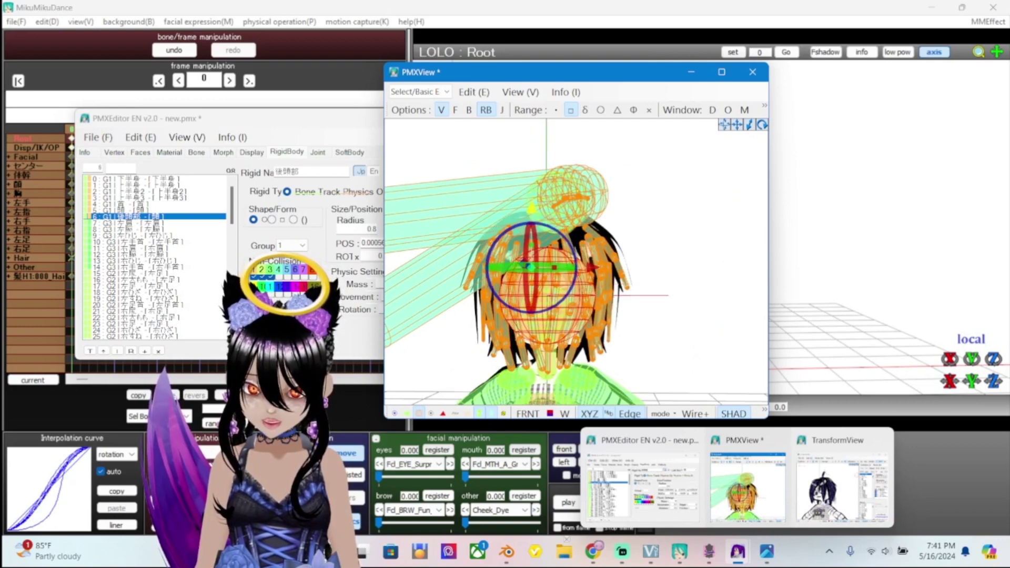
key(Left)
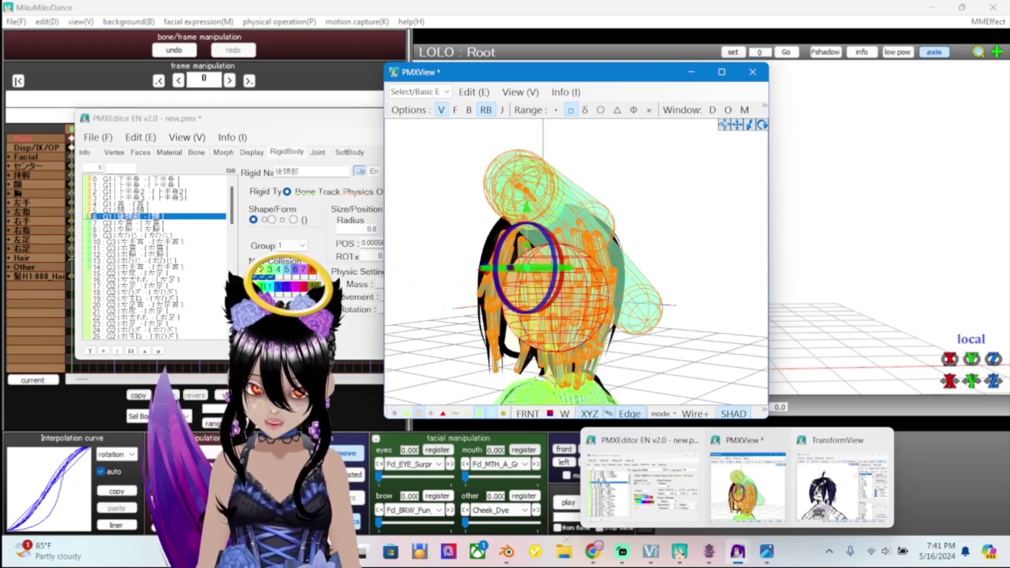
key(Right)
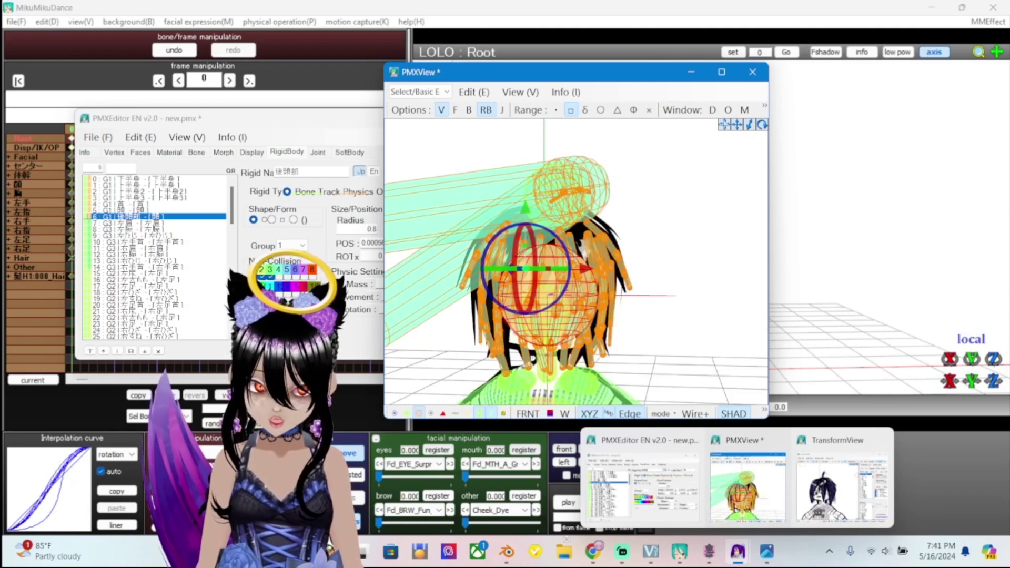
Turn the TransformView model around to a straight front view, then view the head from above
click(842, 481)
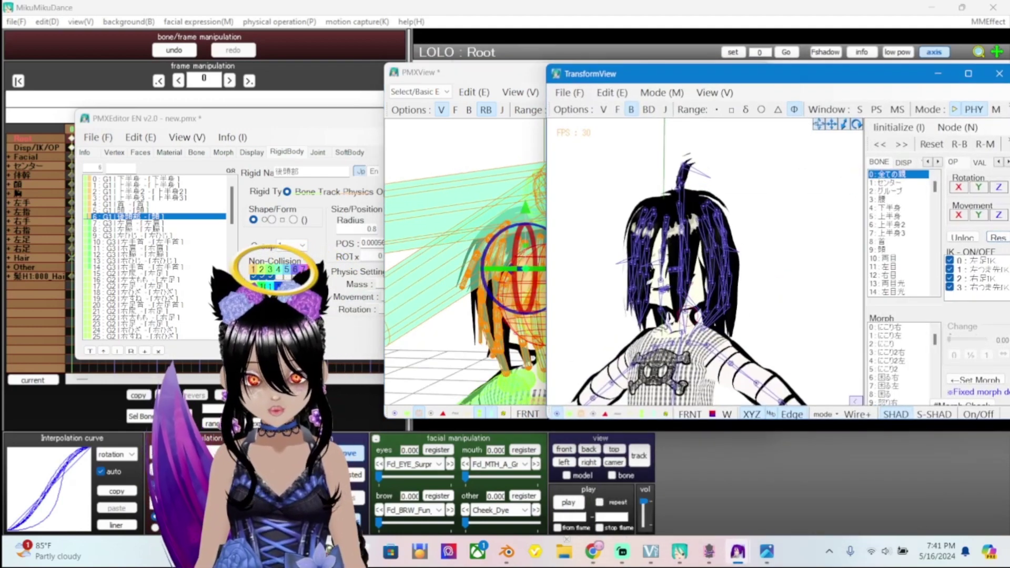
key(Left)
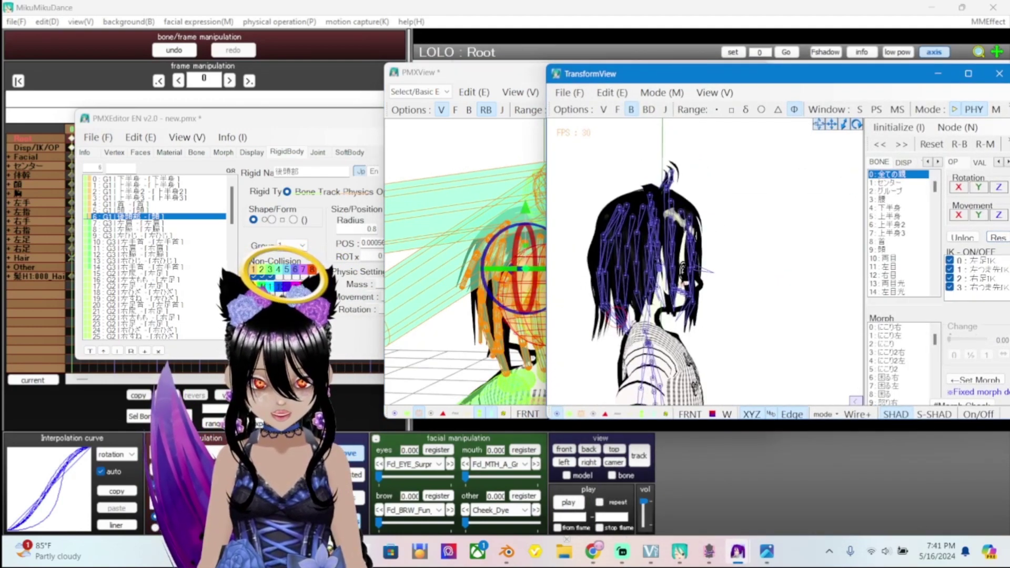
key(Left)
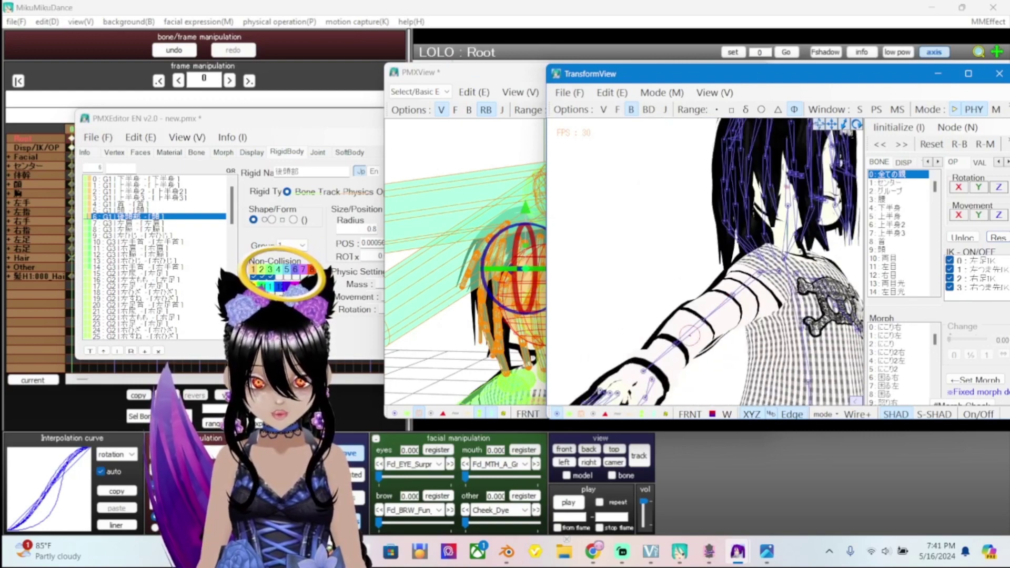
key(Left)
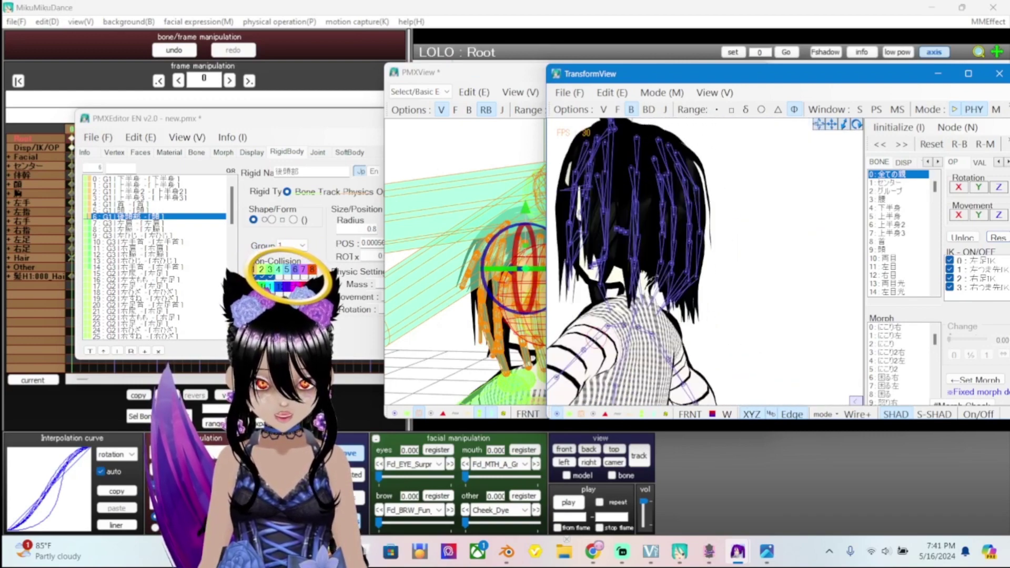
key(Left)
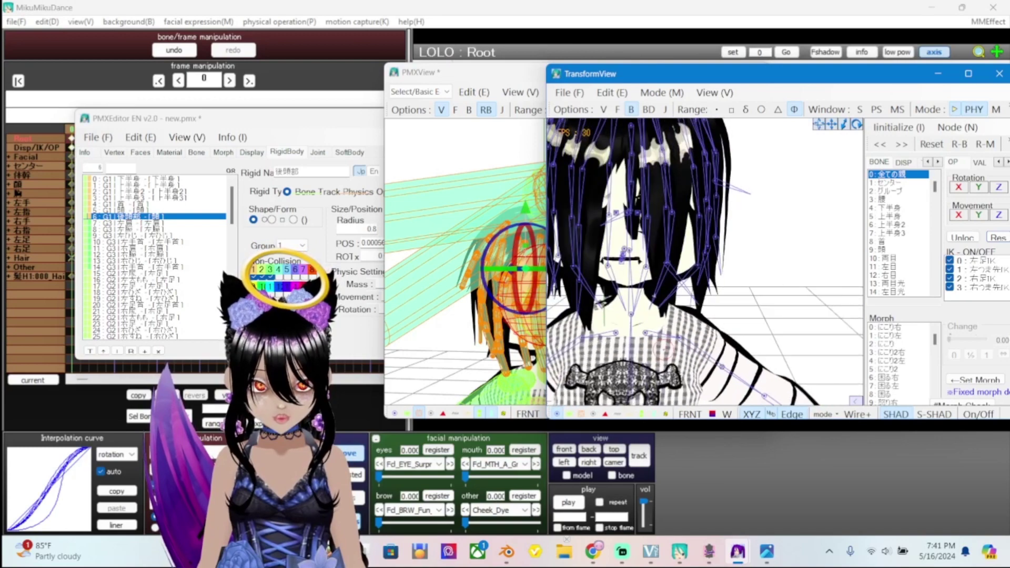
key(Left)
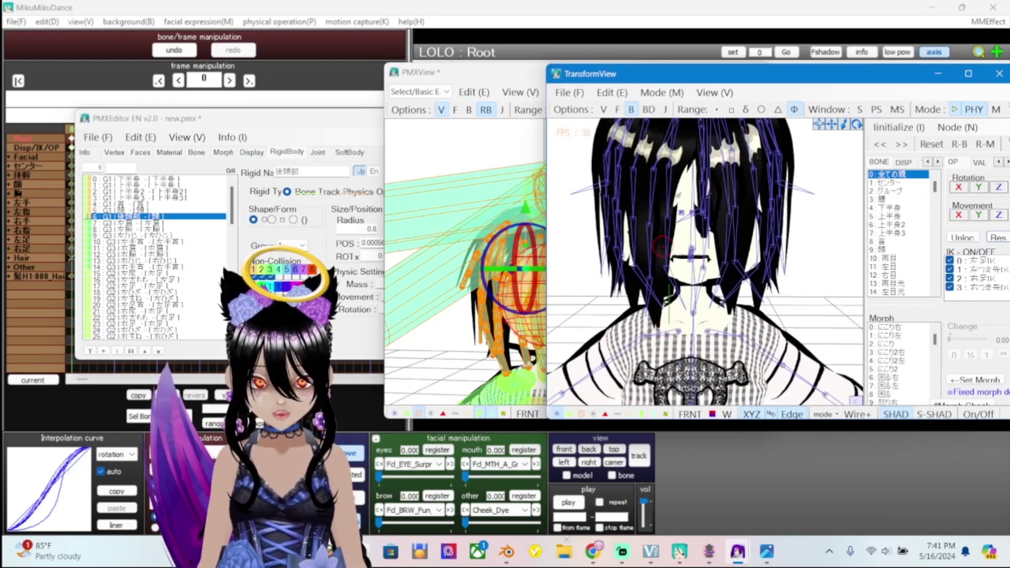
key(Left)
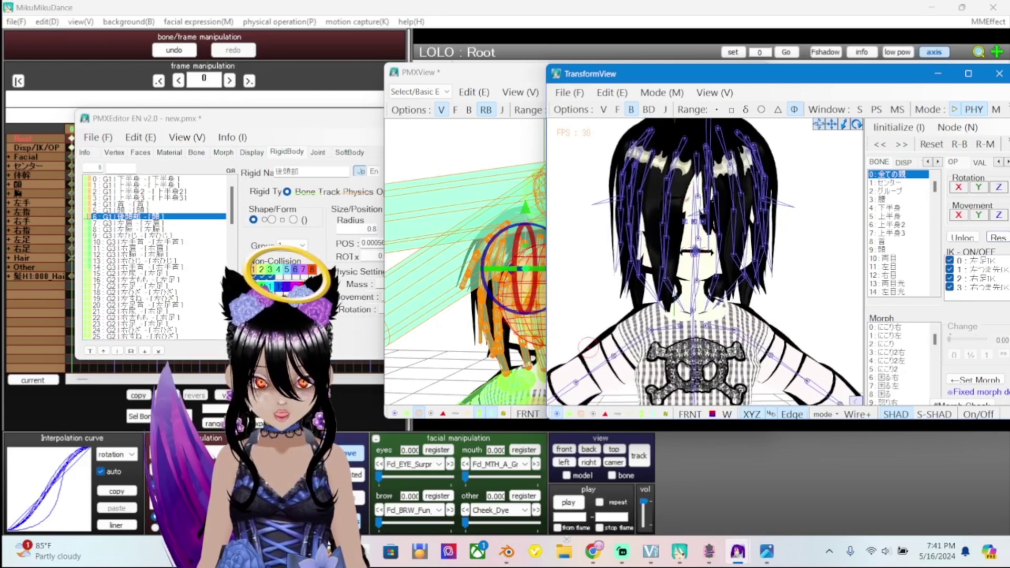
scroll(705, 264, down, 5)
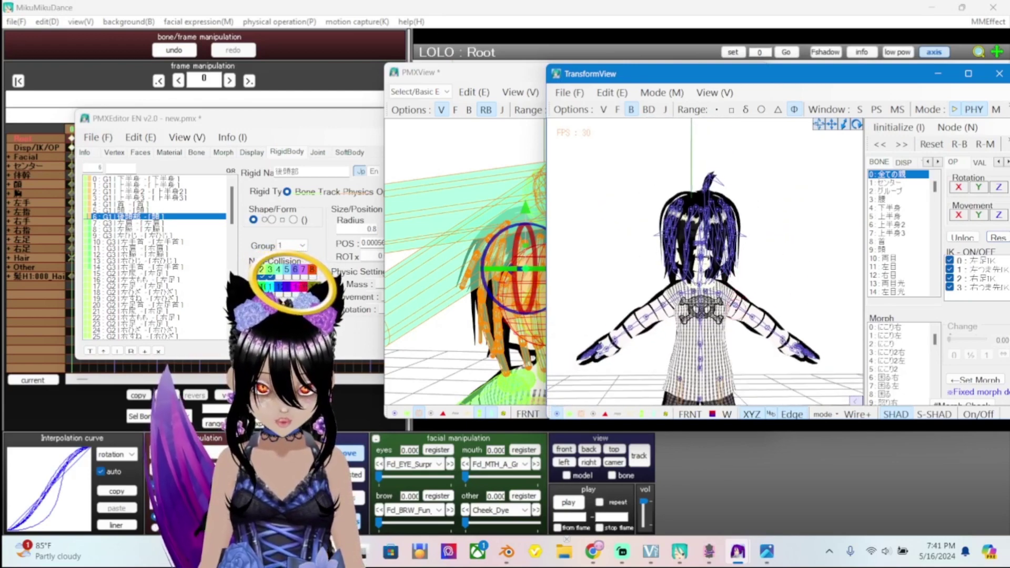
middle_drag(739, 364, 746, 345)
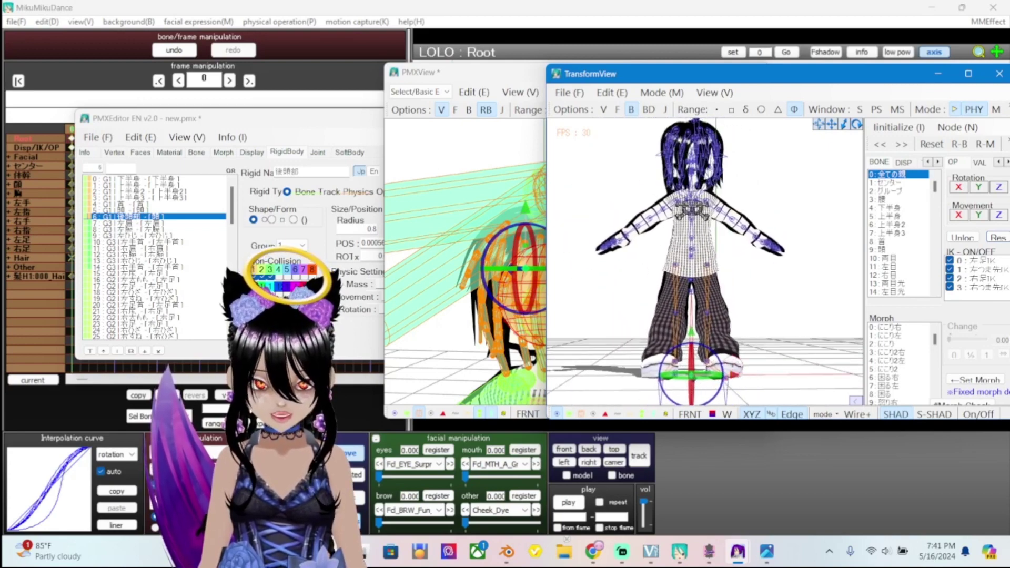
scroll(729, 313, up, 2)
scroll(729, 313, up, 2)
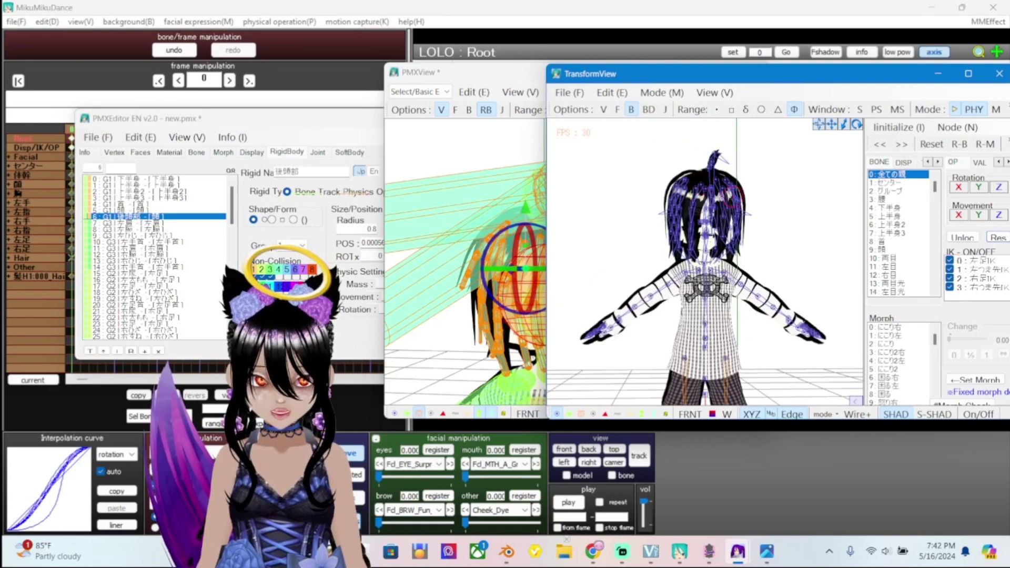
right_drag(747, 345, 727, 316)
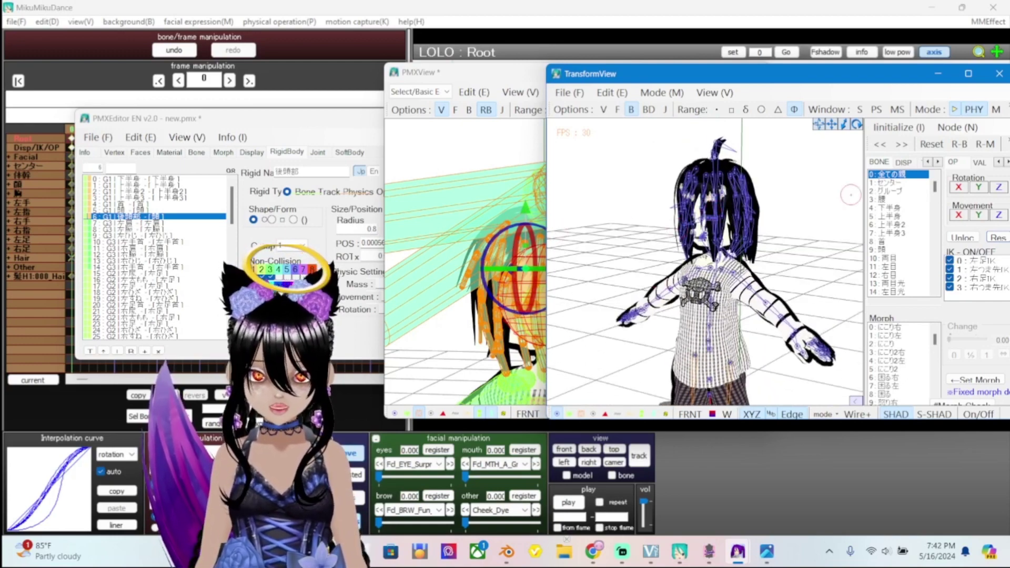
Recheck the hair bodies in PMXView, then in TransformView from the front and side
click(938, 74)
right_drag(579, 263, 495, 263)
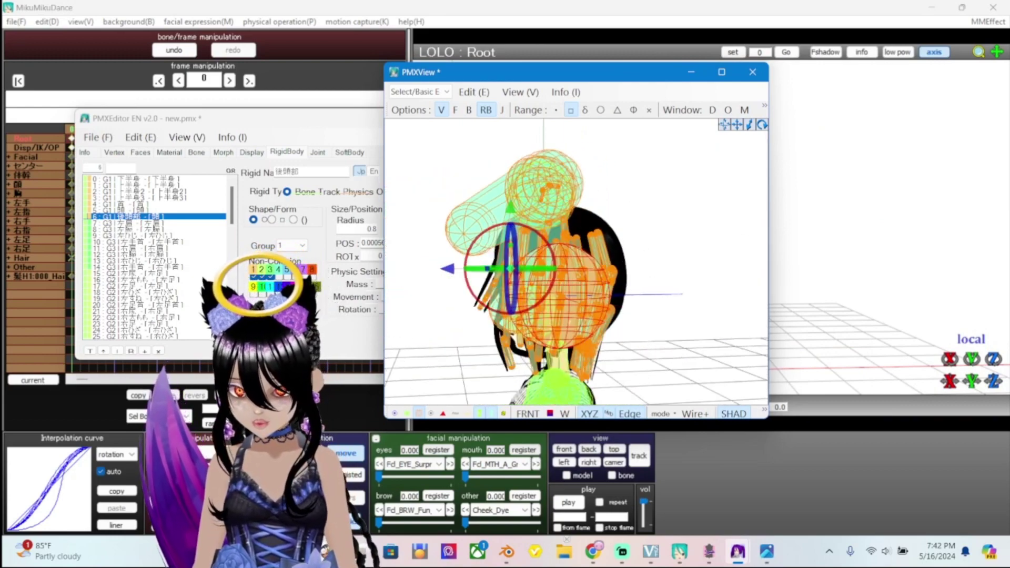
right_drag(495, 263, 471, 263)
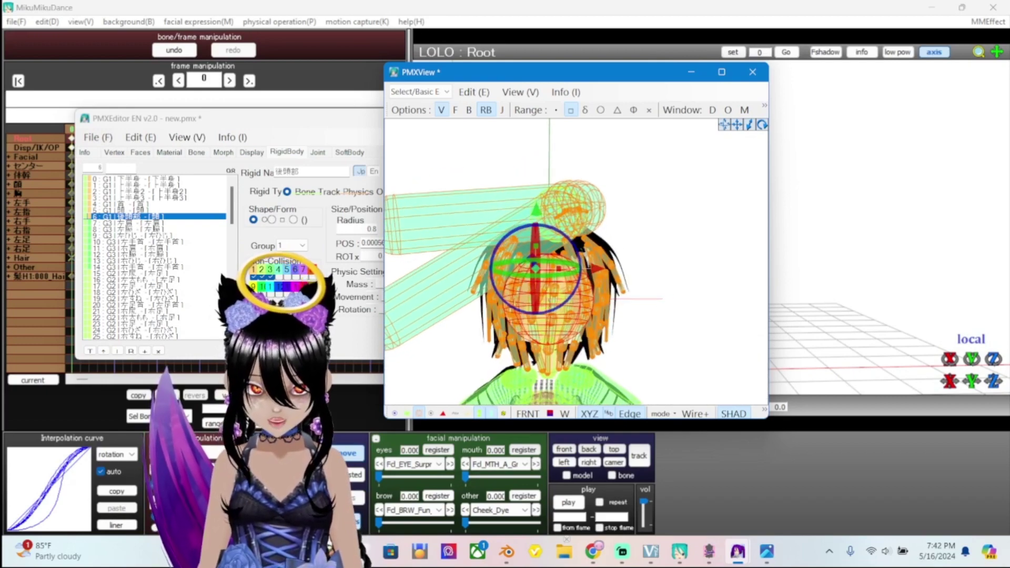
mouse_move(738, 551)
click(863, 474)
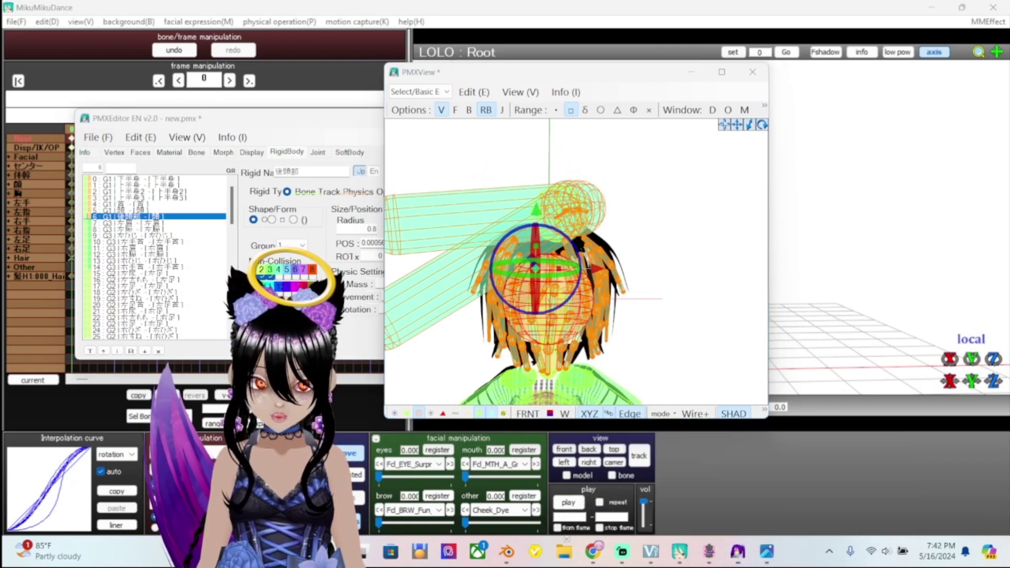
right_drag(621, 345, 748, 345)
scroll(705, 264, up, 5)
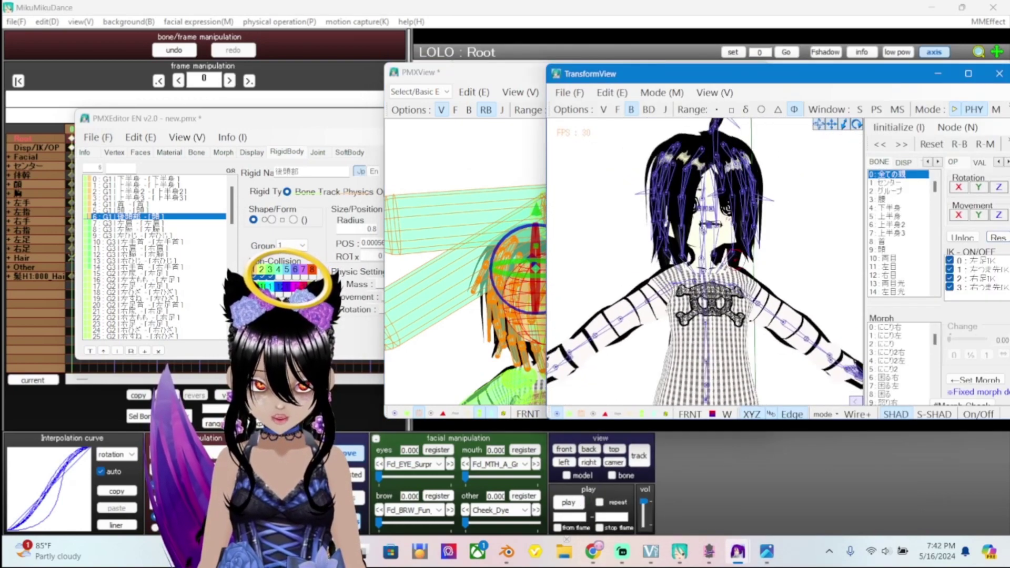
right_drag(685, 280, 734, 266)
scroll(705, 263, up, 4)
scroll(705, 263, down, 4)
scroll(705, 263, up, 3)
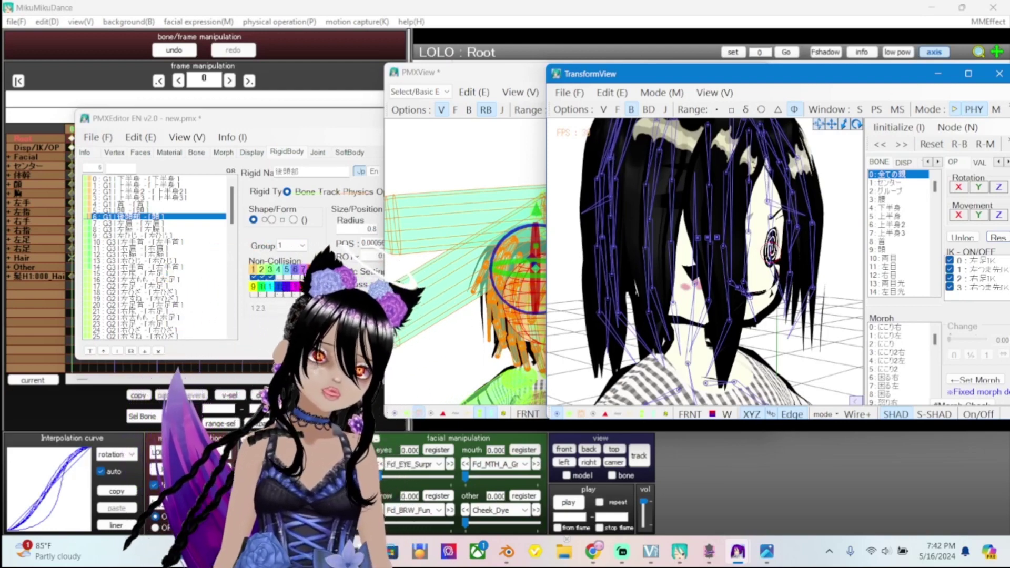
Switch between the preview windows with Alt+Tab and open the editor's File menu
key(alt+Tab)
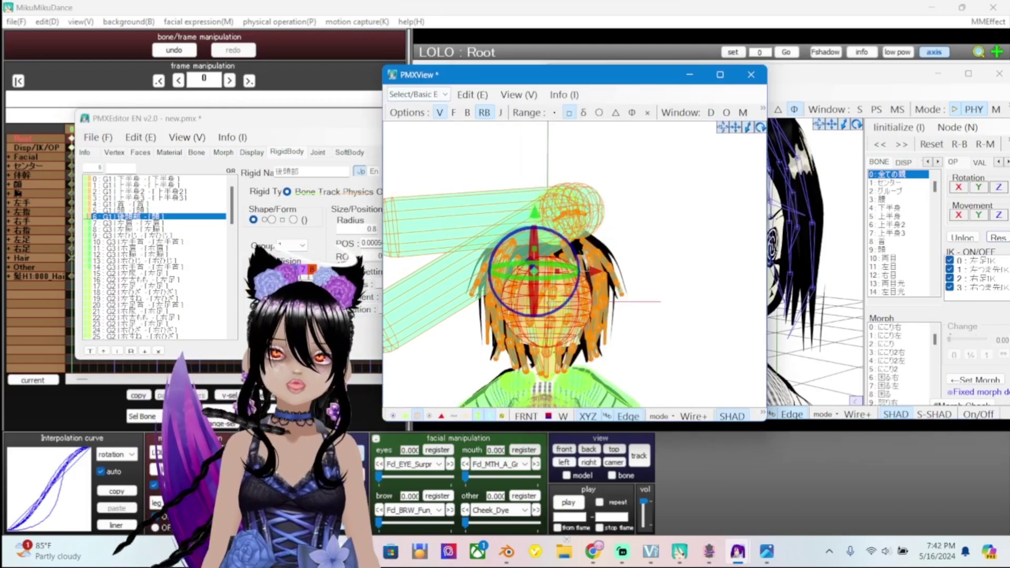
key(alt+Tab)
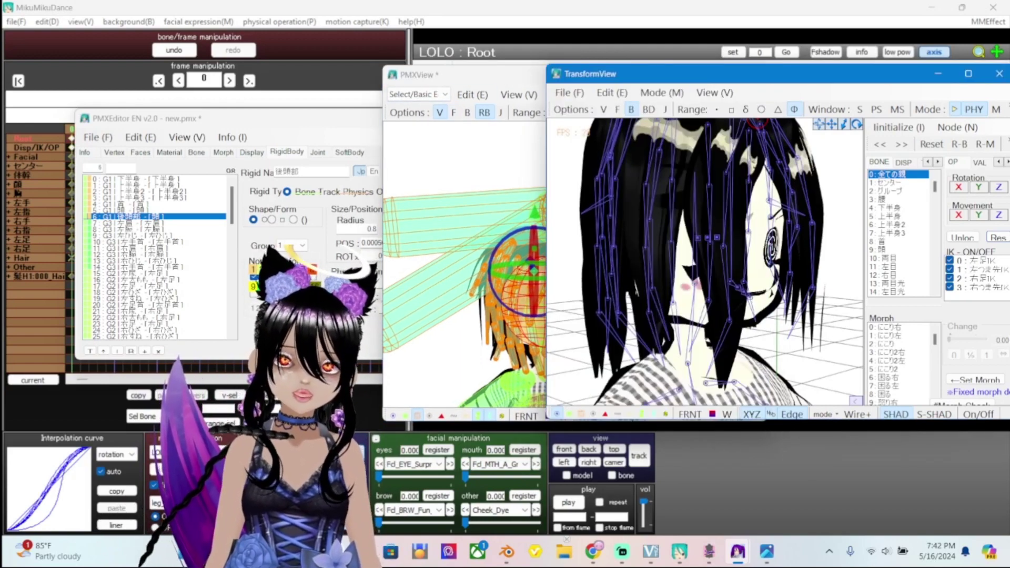
key(alt+Tab)
click(98, 137)
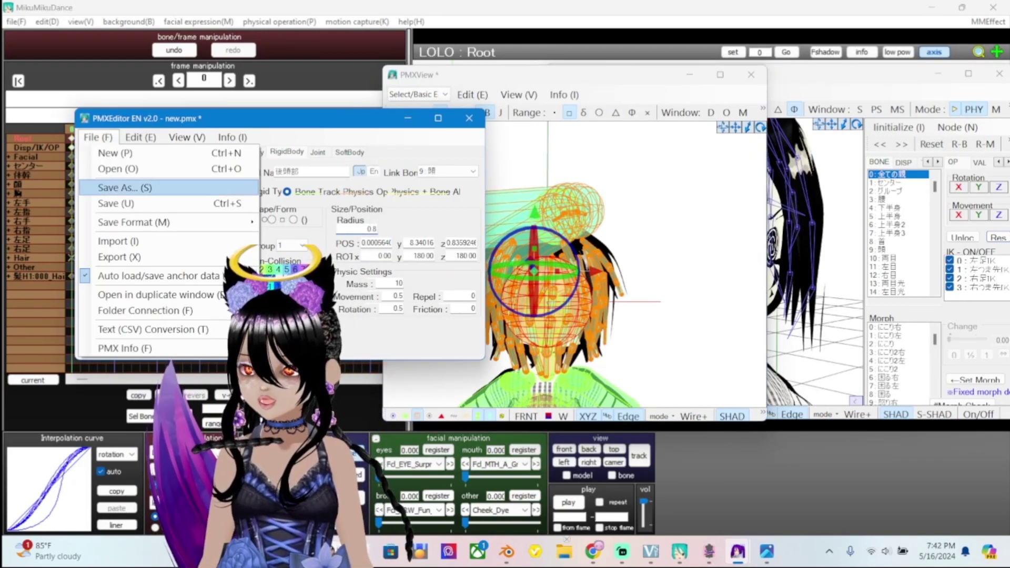
Save the model over new.pmx, confirming the replace, then minimize PMX Editor and PMXView
key(Return)
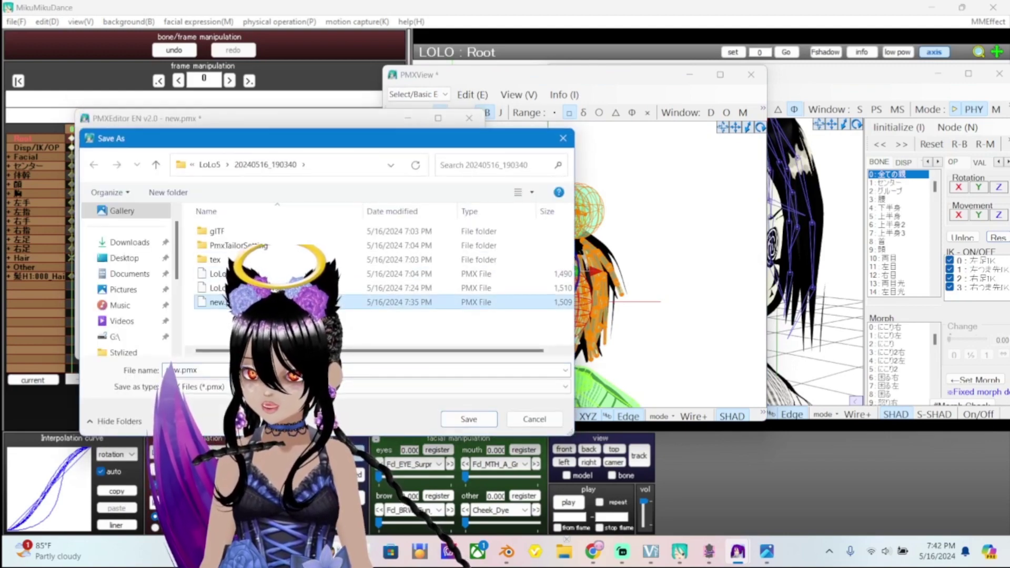
key(Return)
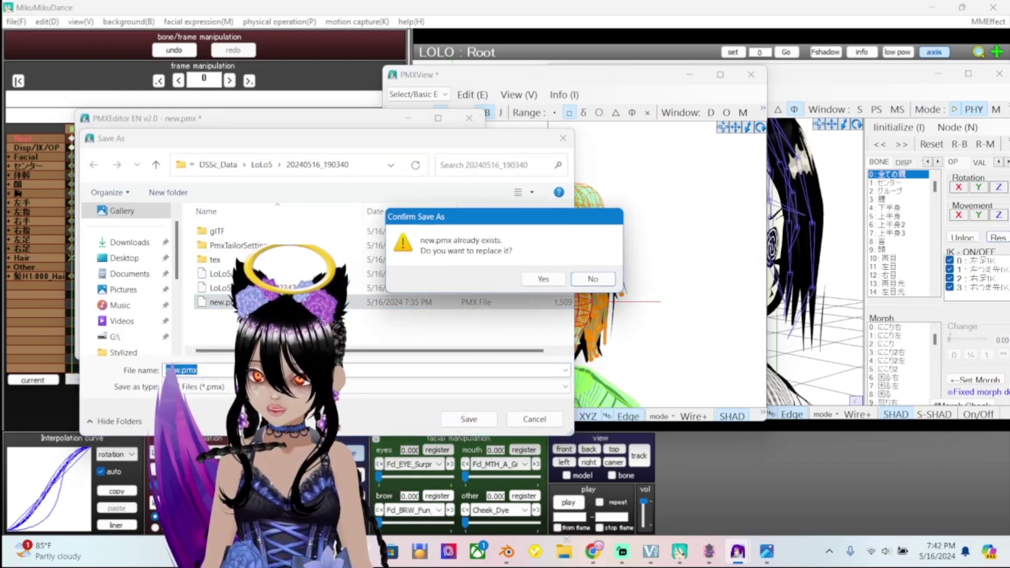
key(Return)
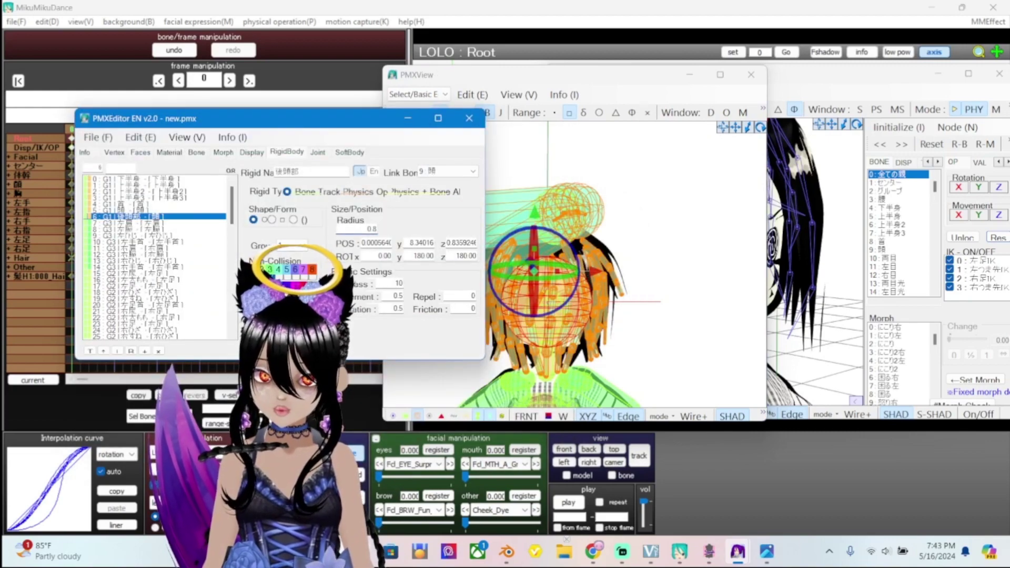
key(super+Down)
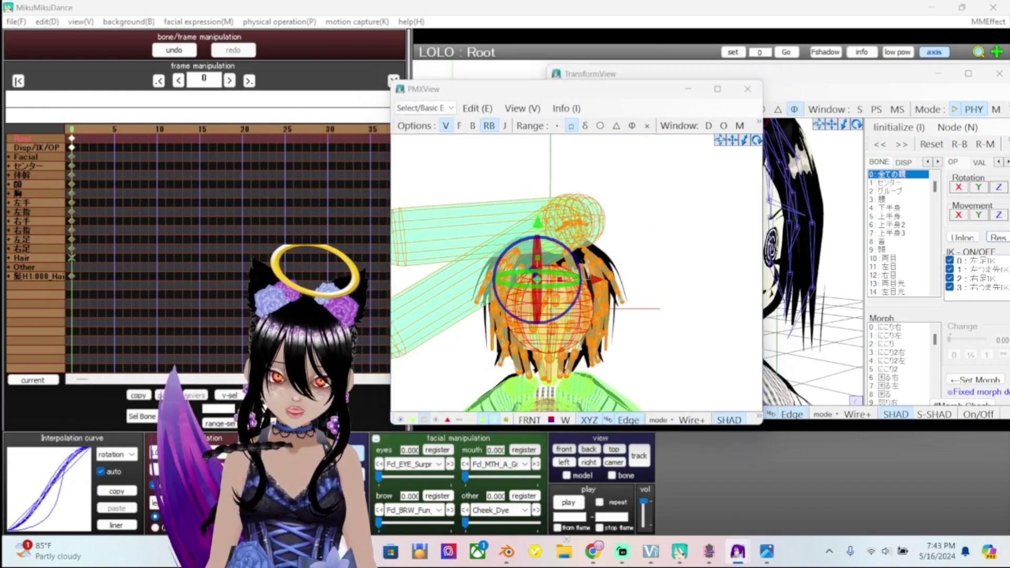
key(super+Down)
key(super+Down)
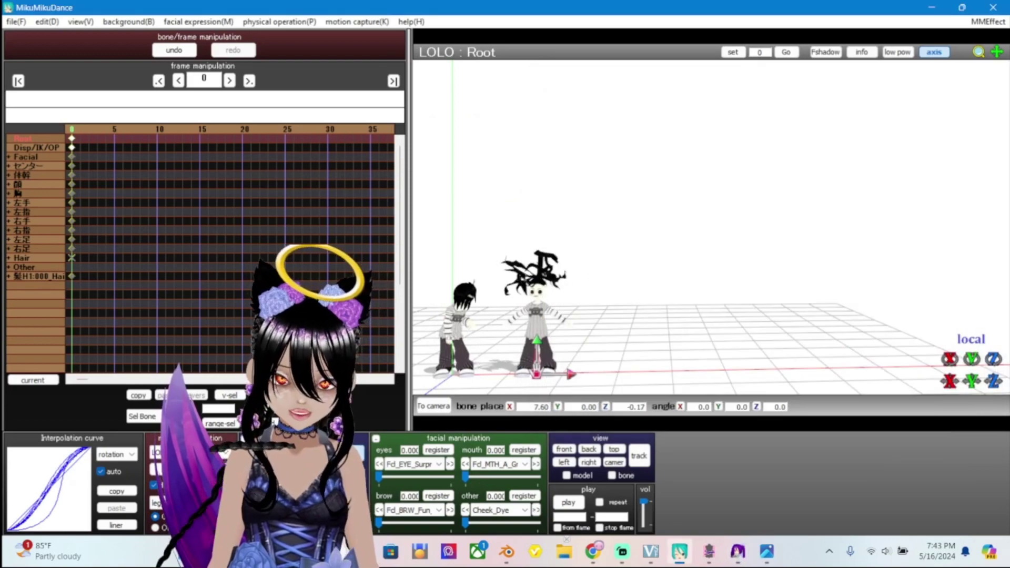
Load new.pmx into the scene with Ctrl+P and dismiss the model information notice
right_drag(711, 210, 647, 221)
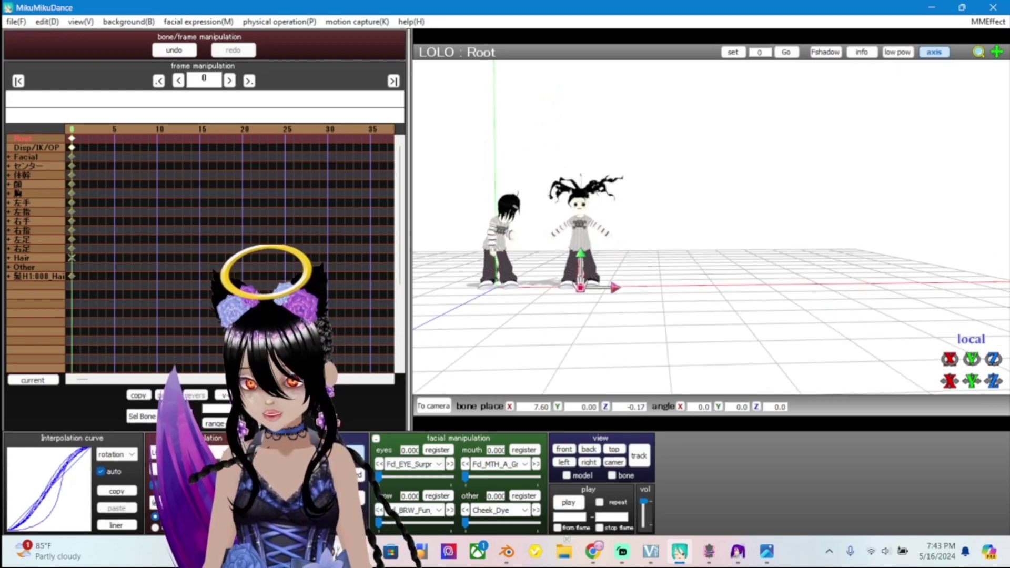
key(ctrl+p)
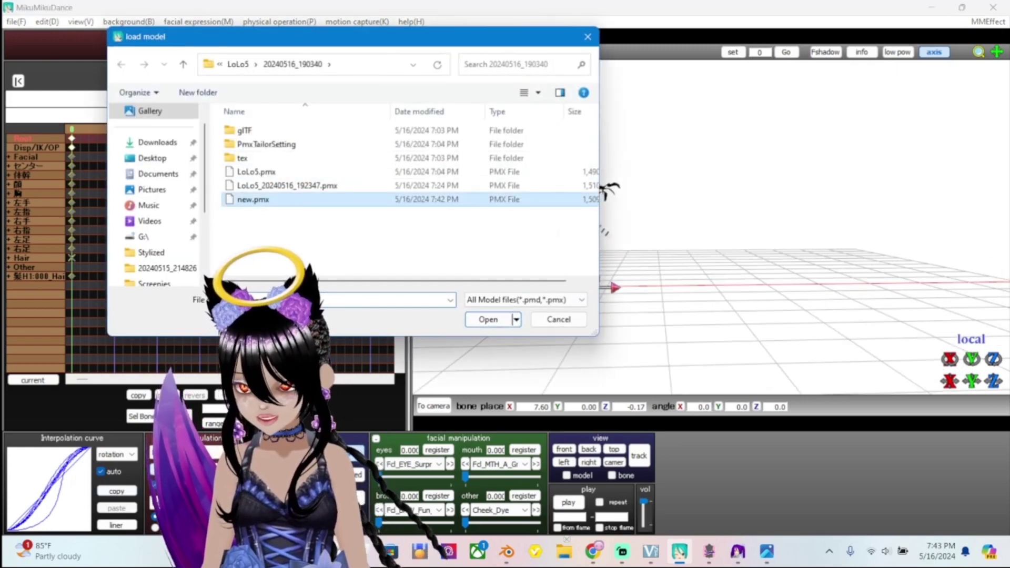
key(Return)
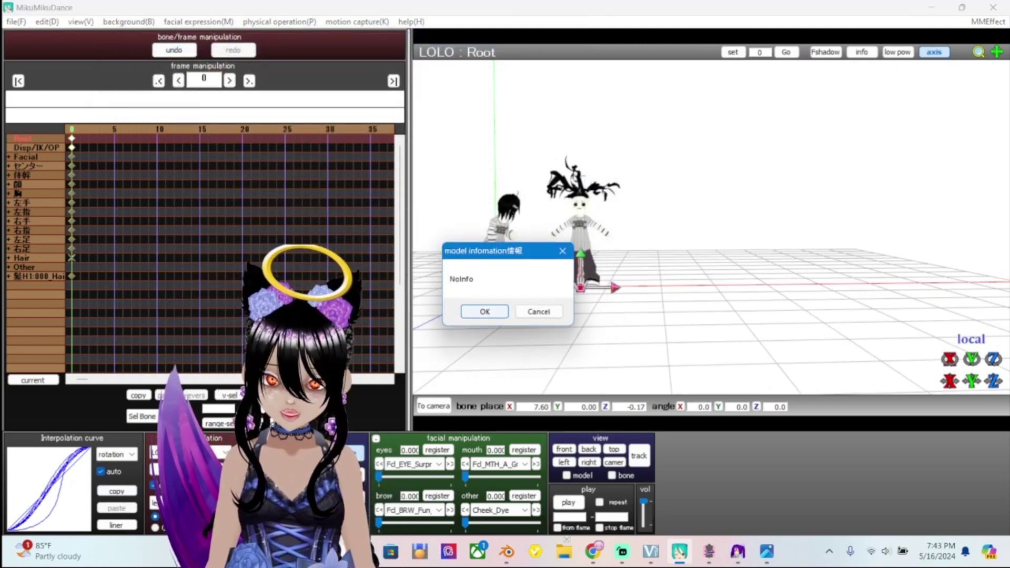
key(Return)
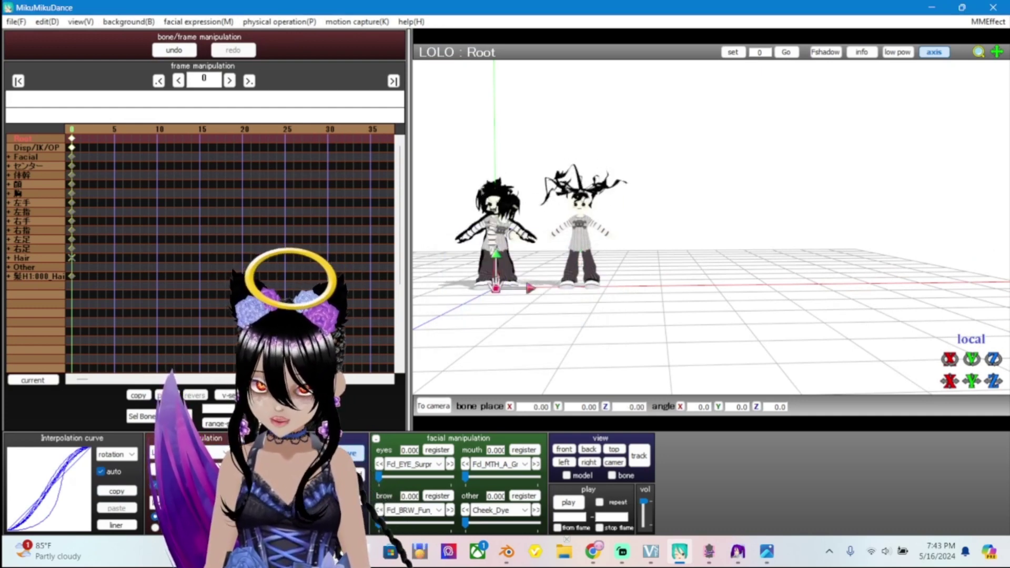
Drag the LOLO model beside the other characters, its root ending at X 12.15, Z -1.12
drag(544, 289, 647, 288)
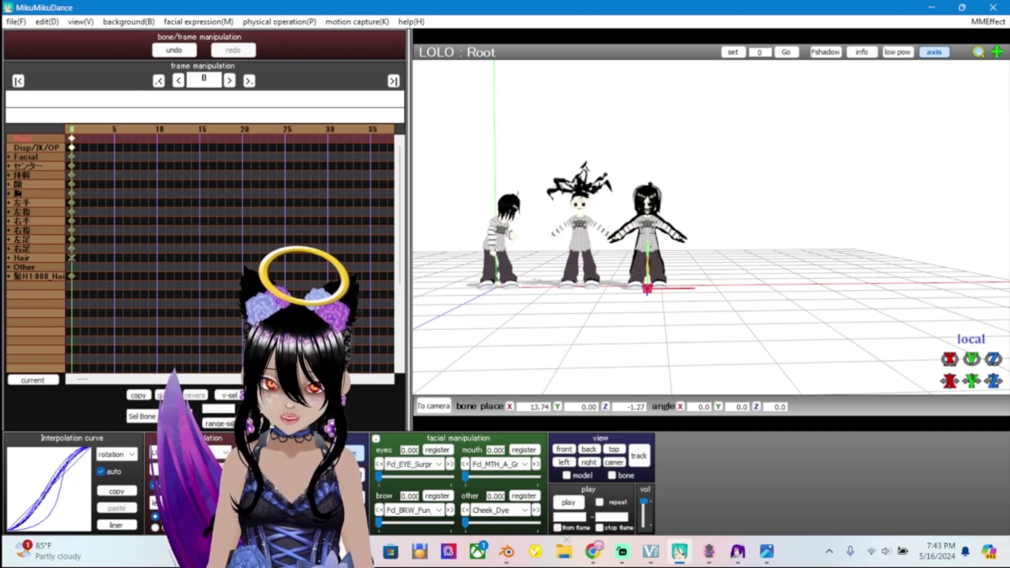
scroll(710, 226, up, 5)
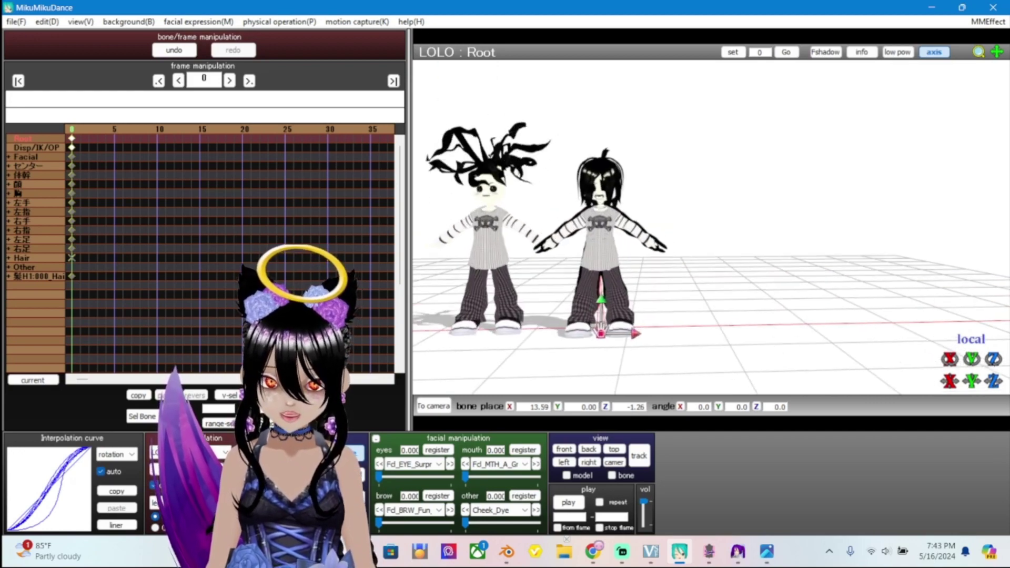
middle_drag(710, 226, 755, 214)
mouse_move(751, 289)
mouse_down()
mouse_move(494, 289)
mouse_move(761, 289)
mouse_up()
scroll(711, 227, up, 5)
scroll(711, 227, down, 5)
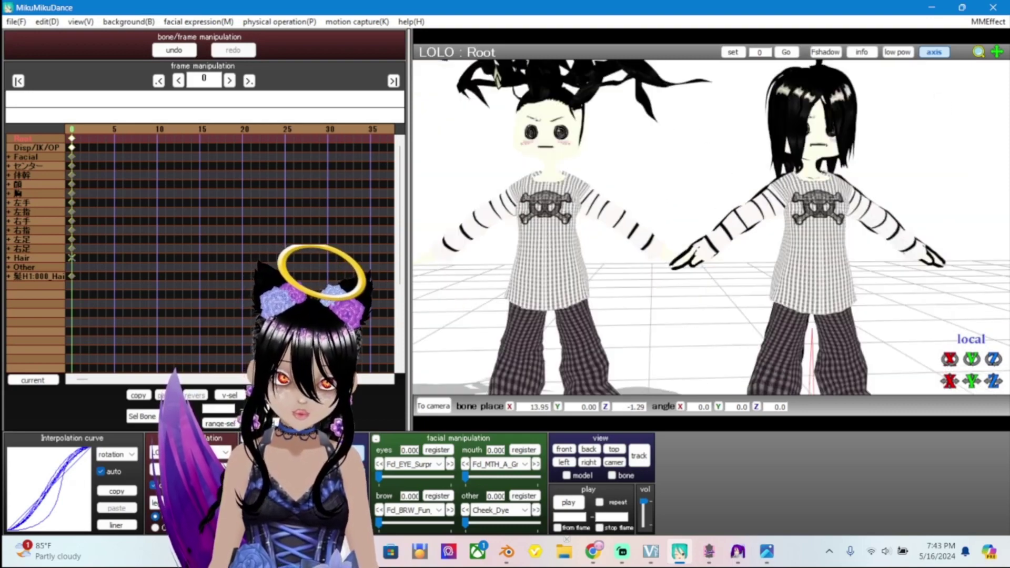
scroll(711, 227, up, 4)
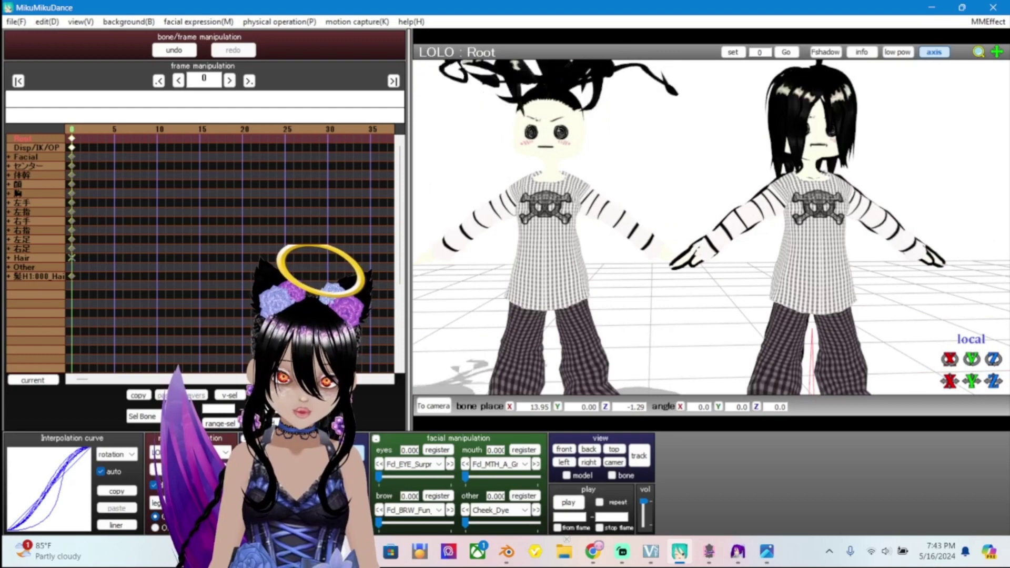
scroll(711, 227, down, 5)
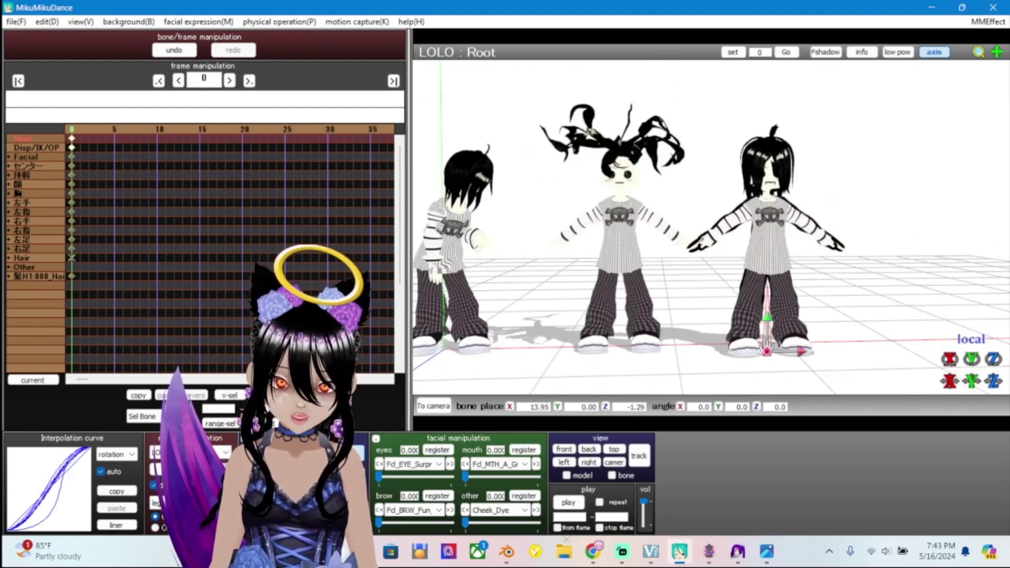
mouse_move(761, 288)
mouse_down()
mouse_move(818, 288)
mouse_move(521, 288)
mouse_move(841, 289)
mouse_move(559, 289)
mouse_move(832, 288)
mouse_move(753, 289)
mouse_up()
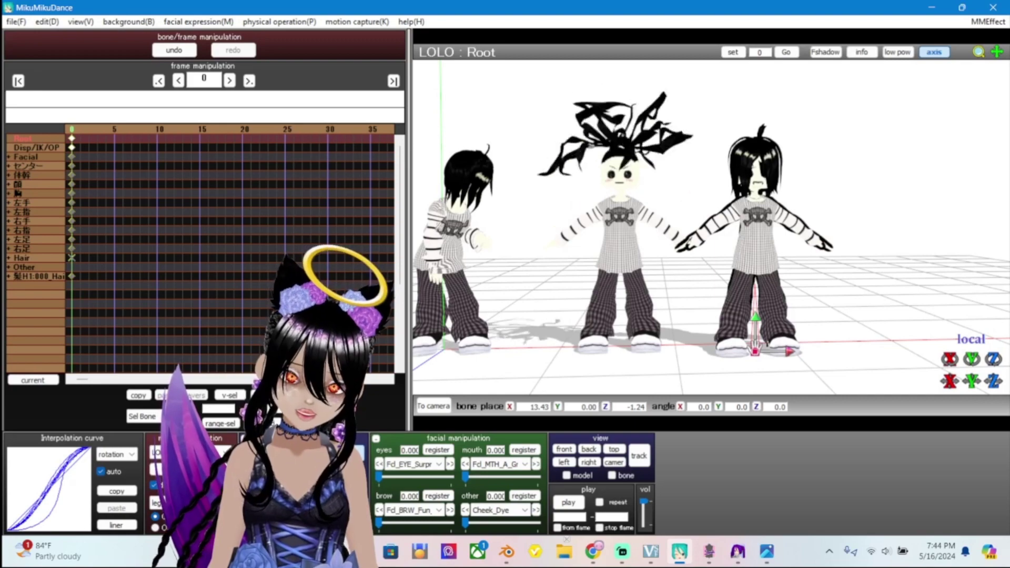
drag(753, 289, 723, 288)
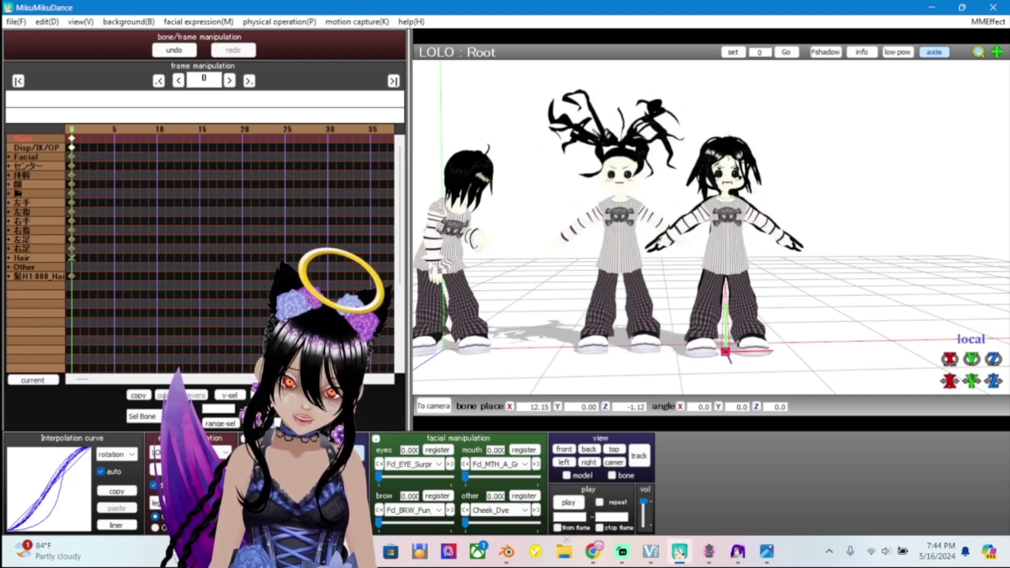
Set the edge line thickness to 0.0 from the view menu
click(79, 21)
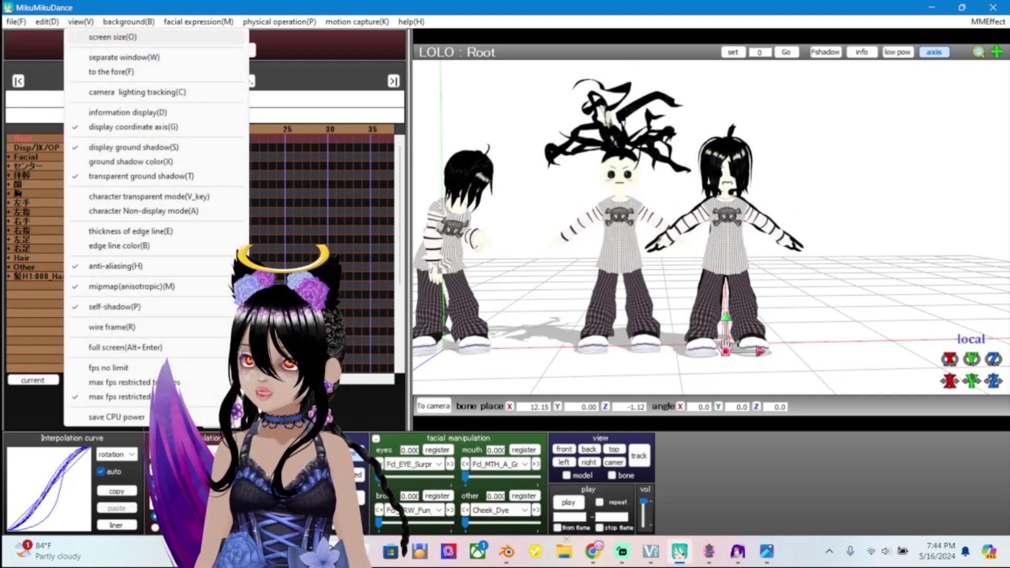
click(129, 231)
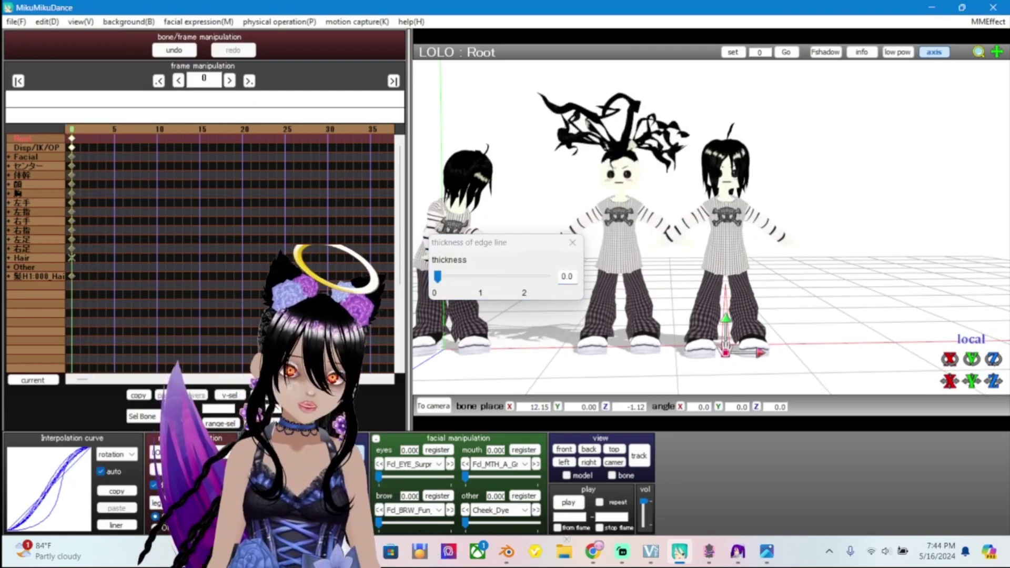
click(573, 242)
Tilt, zoom and turn the view to inspect the new model's hair up close
right_drag(710, 237, 710, 197)
scroll(711, 228, up, 8)
middle_drag(711, 210, 710, 337)
scroll(711, 226, down, 3)
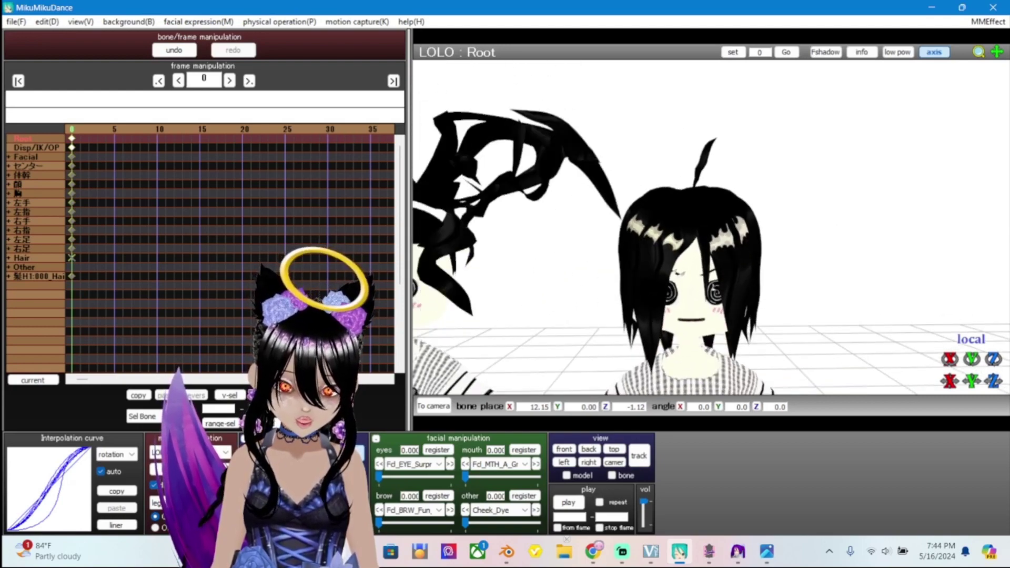
scroll(711, 226, down, 3)
scroll(710, 226, up, 8)
scroll(711, 227, down, 5)
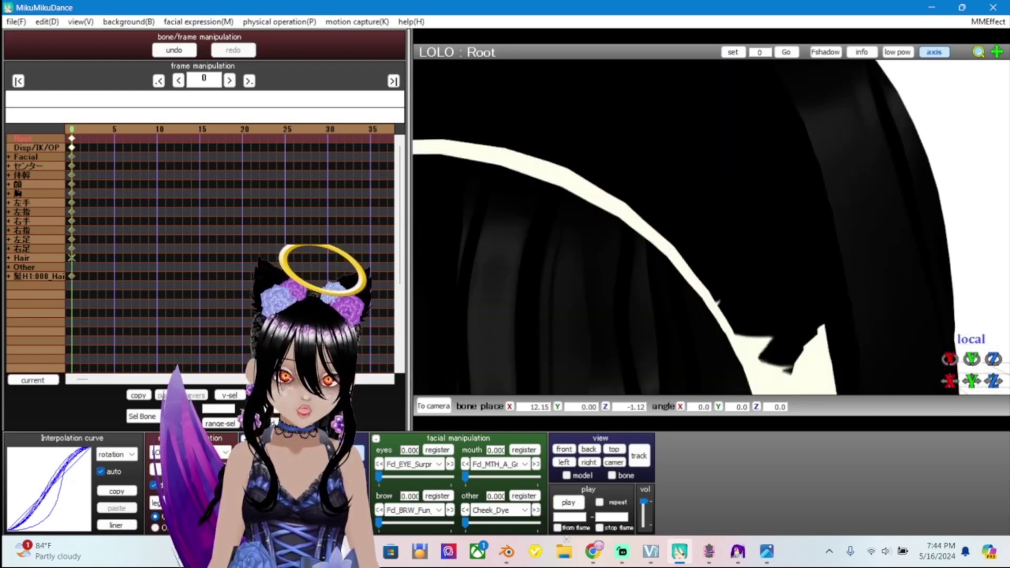
right_drag(710, 226, 606, 226)
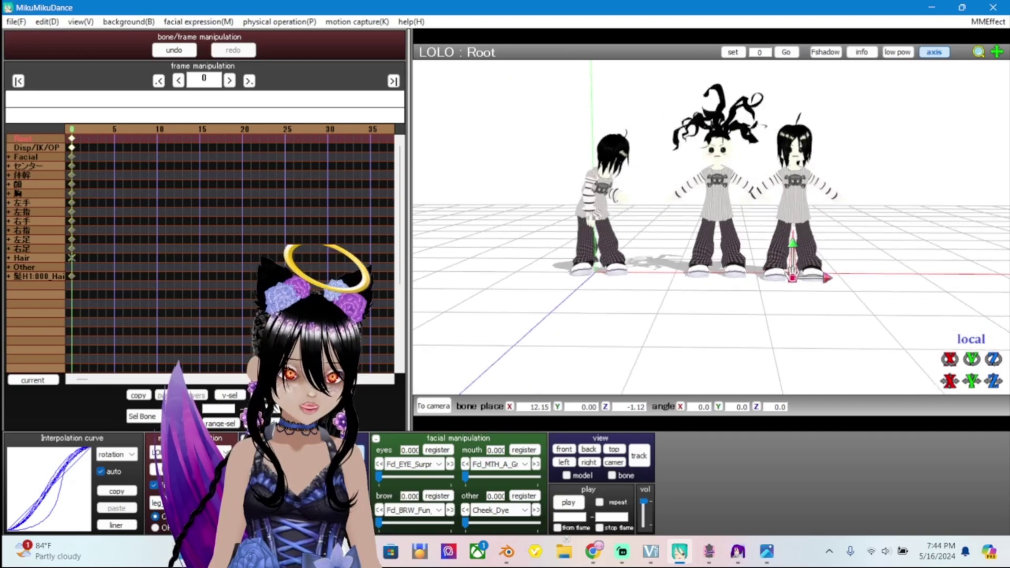
Delete the two other models, confirming each deletion, leaving only LOLO
mouse_move(827, 278)
mouse_down()
mouse_move(865, 277)
mouse_move(822, 278)
mouse_up()
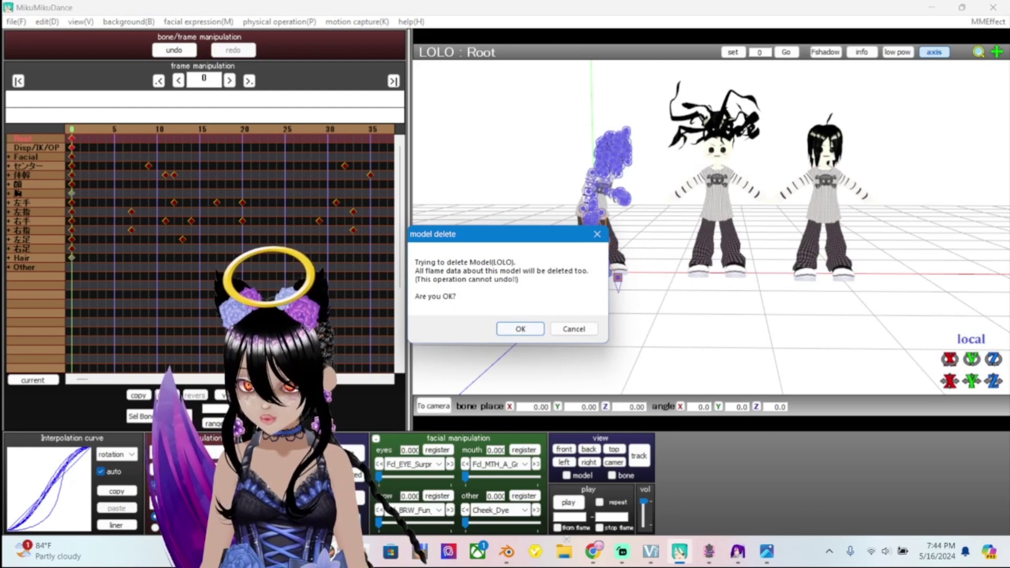
key(Return)
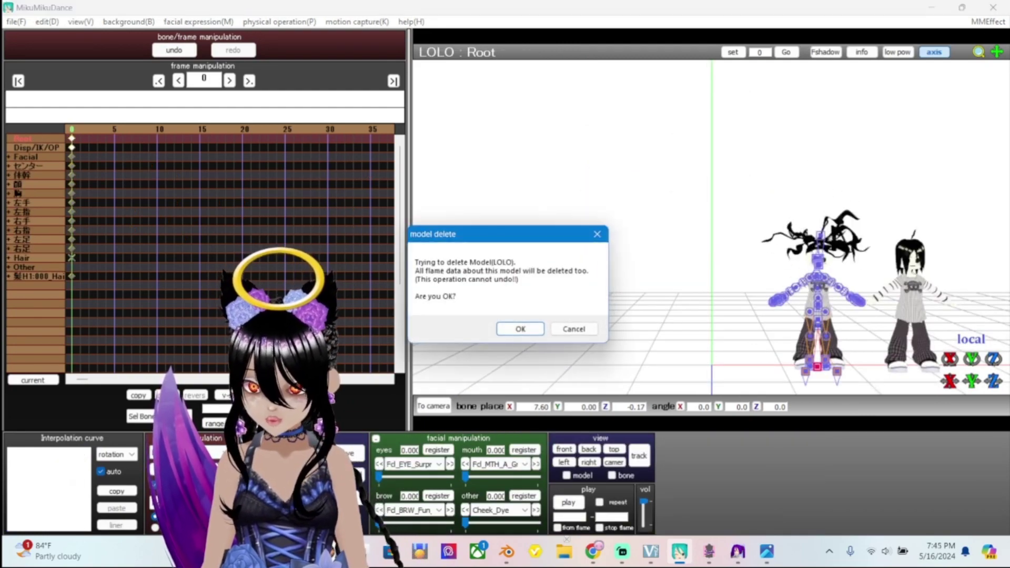
key(Return)
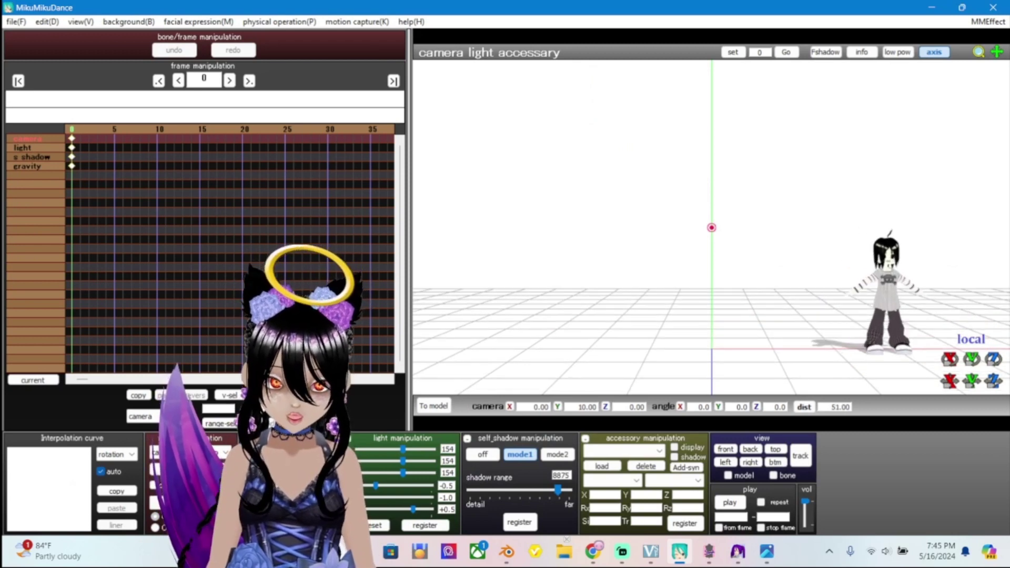
Open the load motion data dialog from the File menu
middle_drag(711, 226, 671, 208)
key(alt+f)
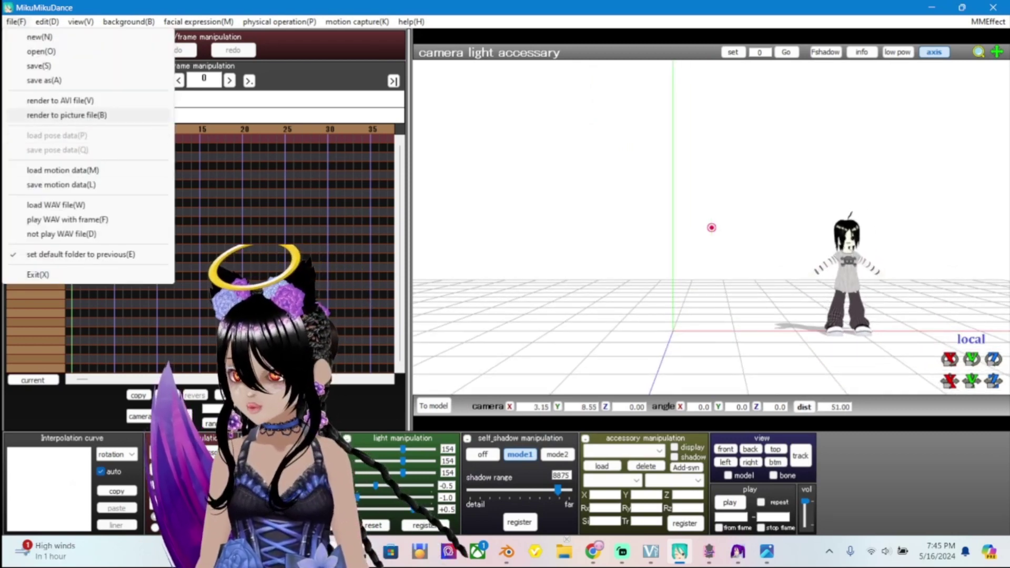
key(Escape)
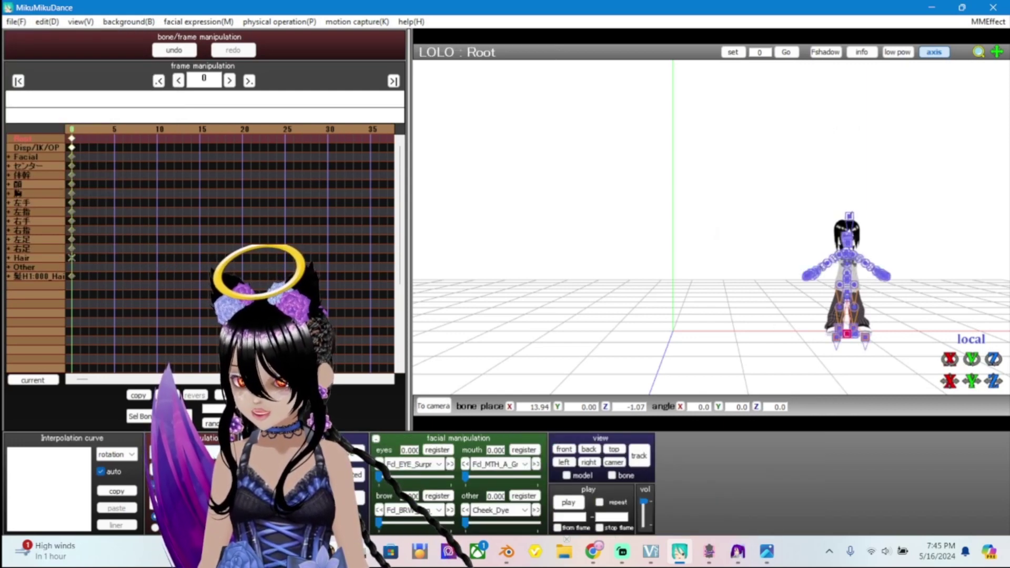
key(alt+f)
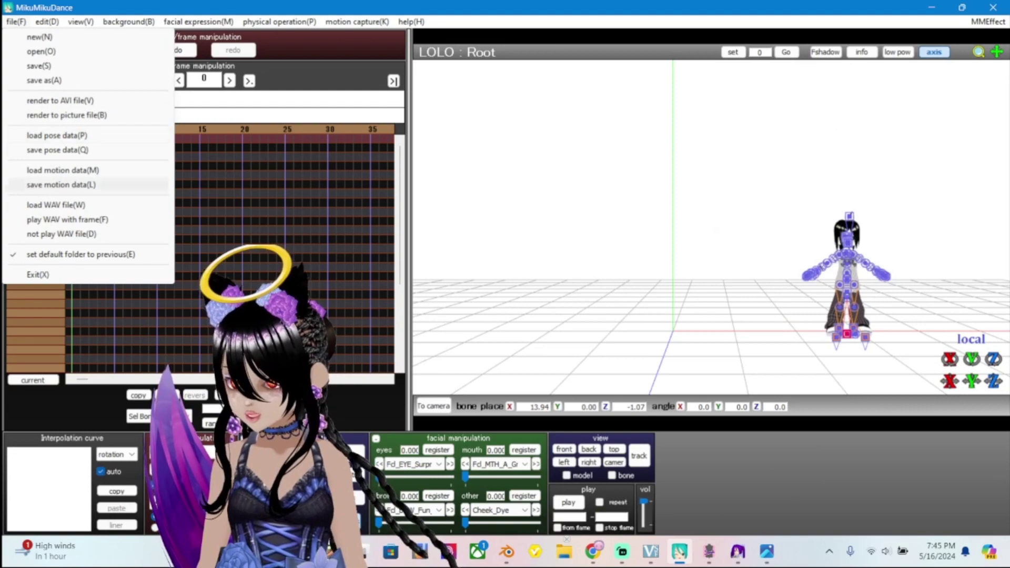
key(Return)
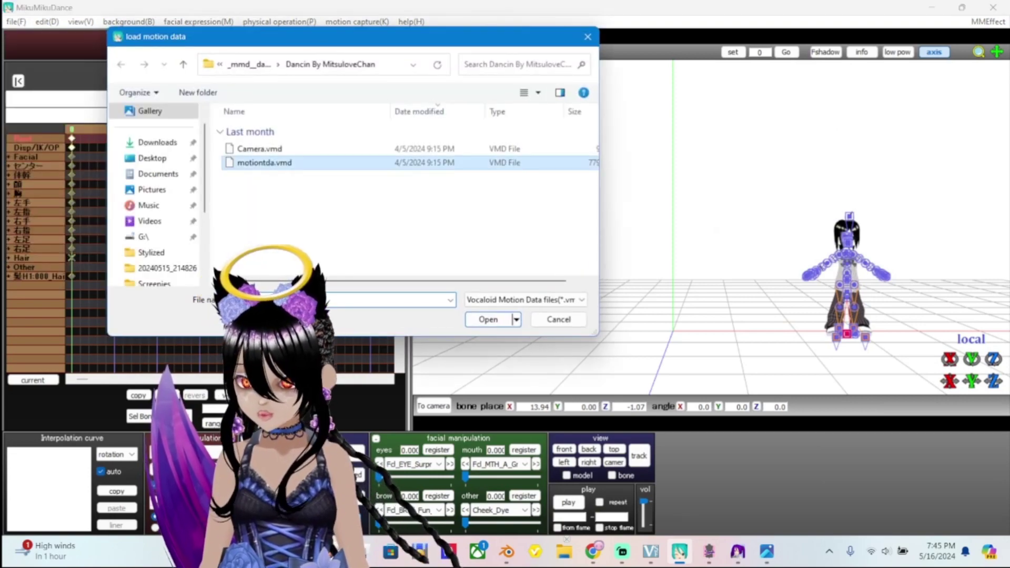
Apply motiontda.vmd to LOLO and play the dance back once
key(Return)
key(Return)
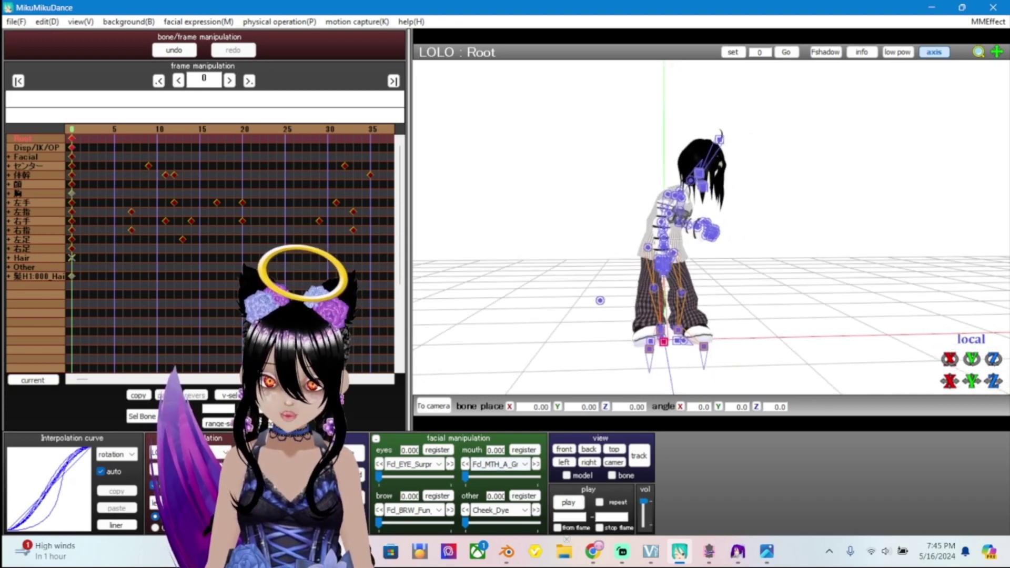
key(p)
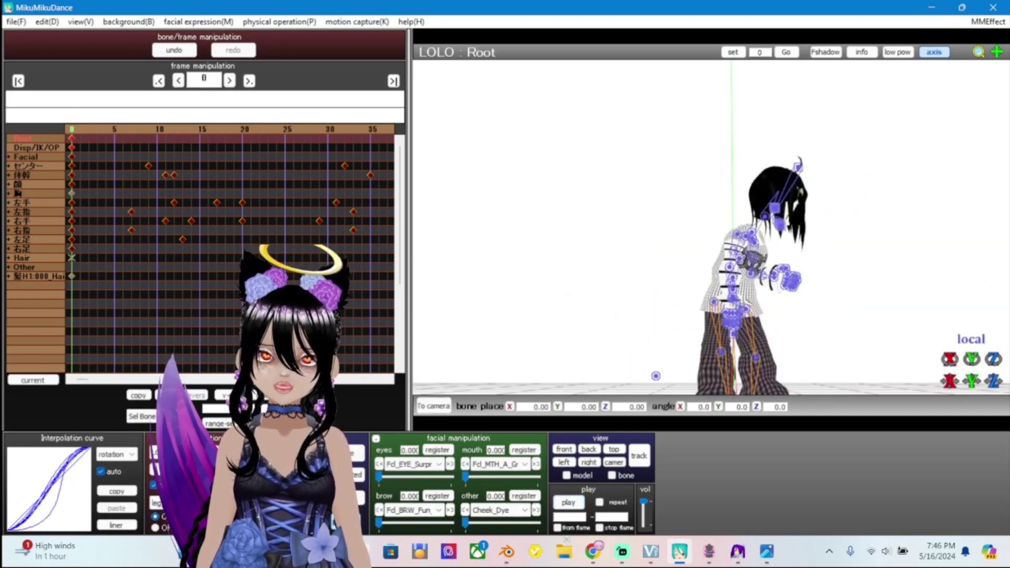
mouse_move(738, 552)
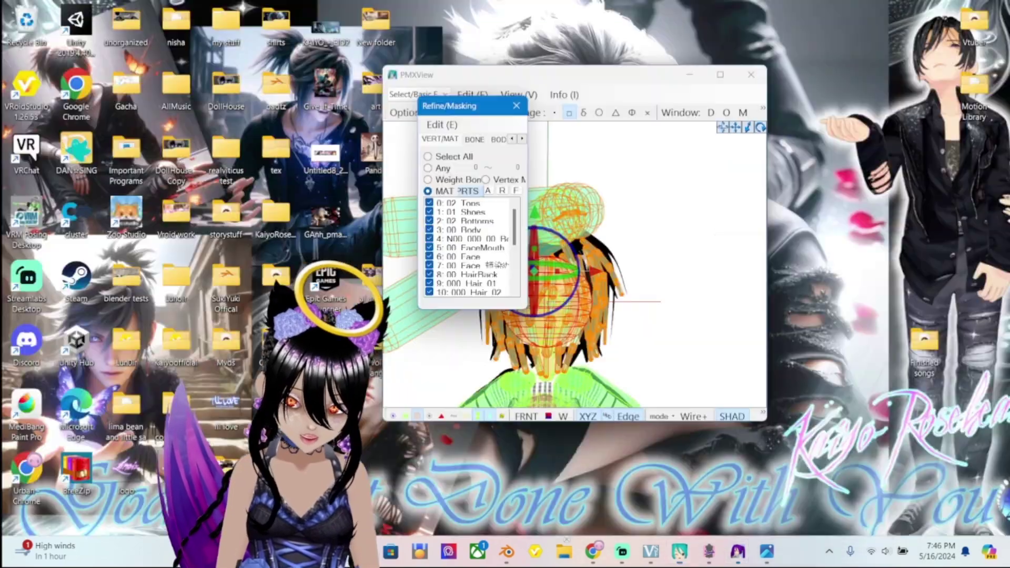
Turn the PMXView preview to a side view of the head's hair bodies, then bring PMX Editor back
click(747, 484)
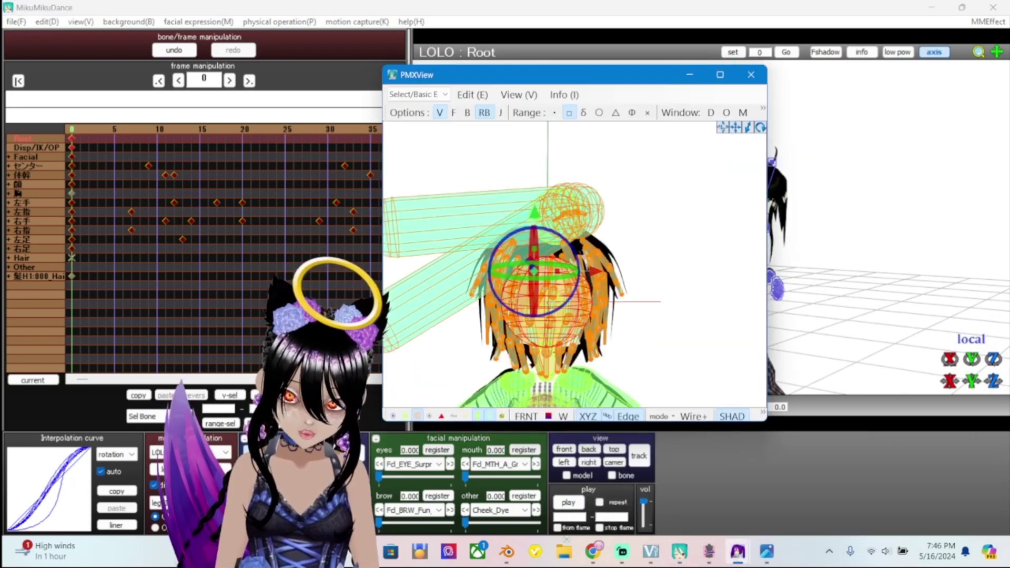
scroll(574, 263, up, 3)
right_drag(574, 263, 600, 285)
scroll(531, 263, up, 3)
scroll(573, 263, down, 3)
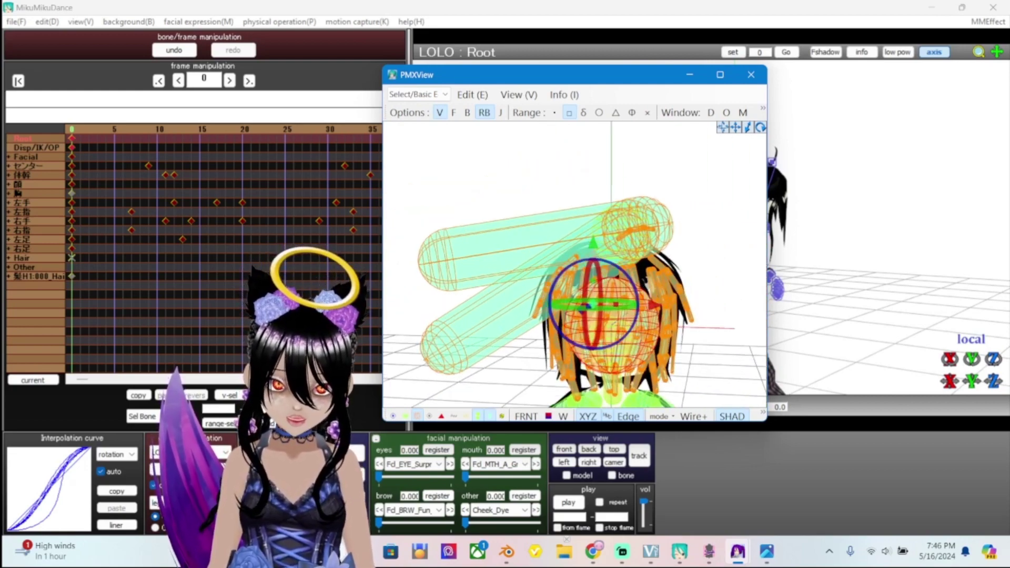
mouse_move(739, 552)
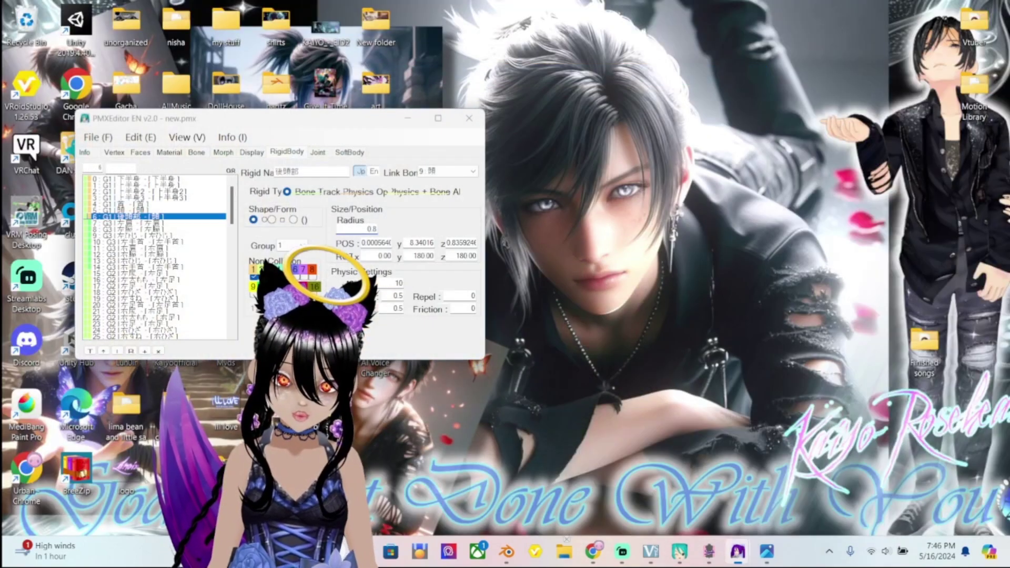
click(643, 484)
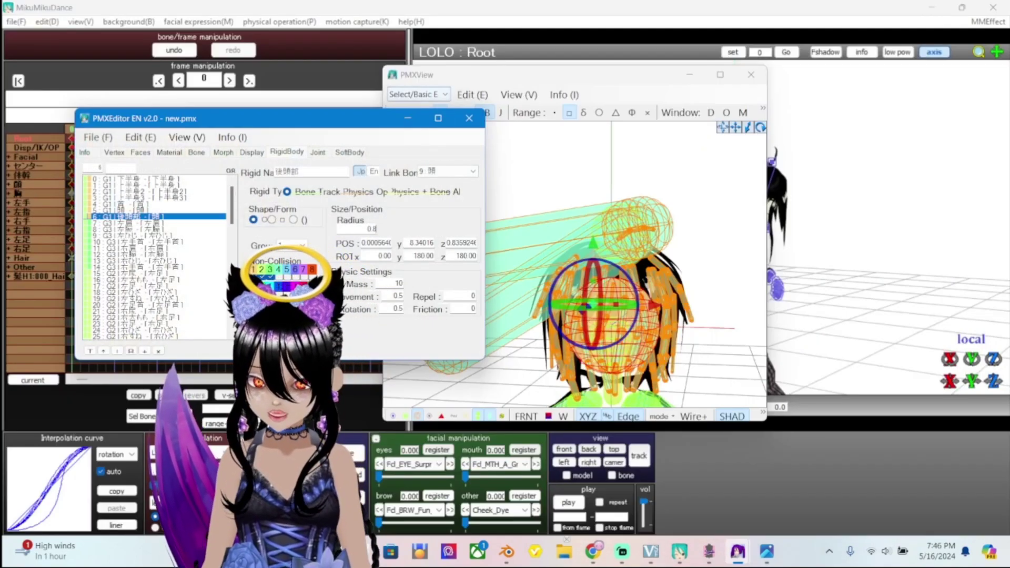
Inspect the 左肩, 髪_05-02 and 髪_04-04 rigid bodies in the list and preview
drag(526, 75, 568, 76)
click(374, 229)
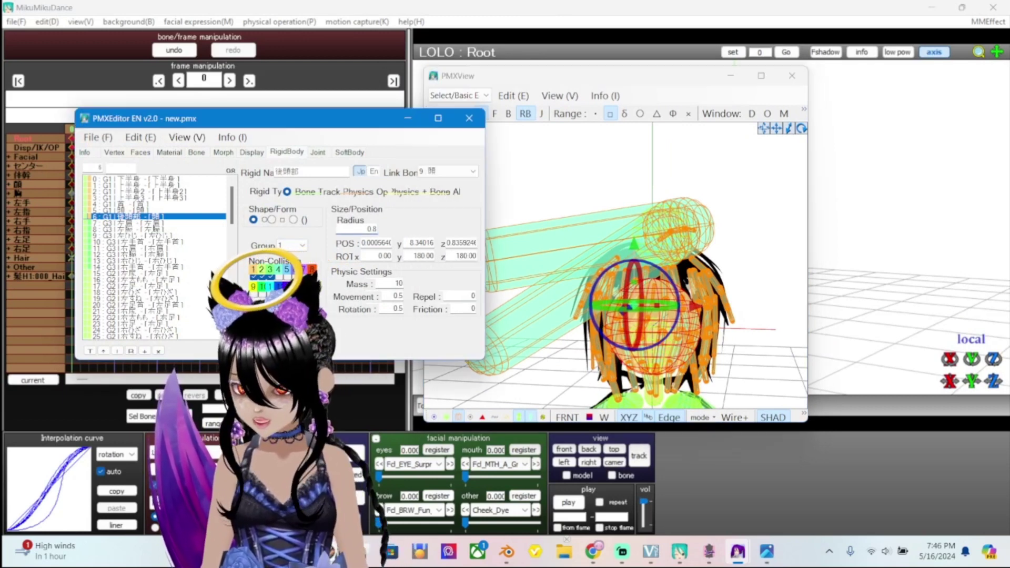
click(132, 223)
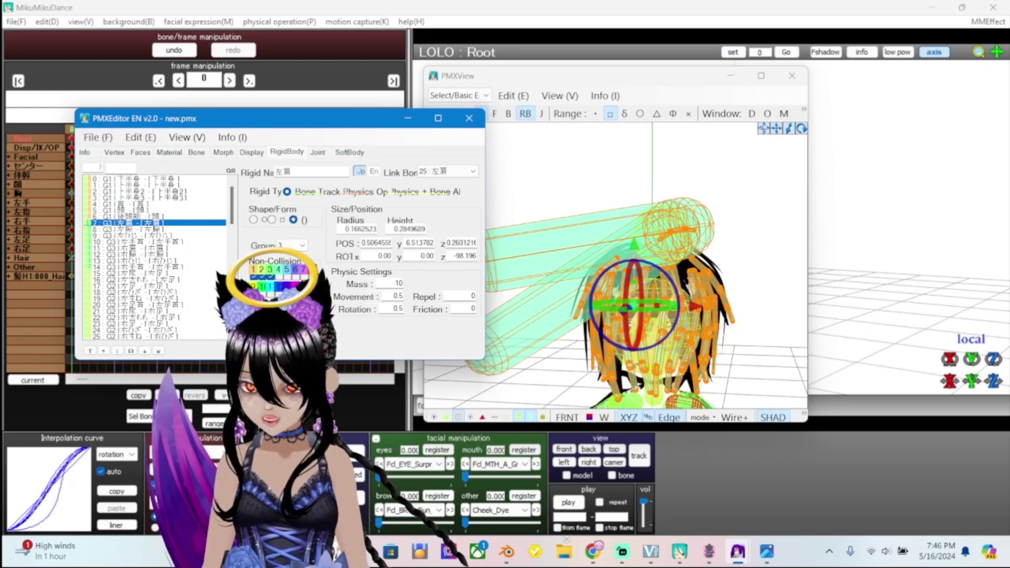
click(622, 320)
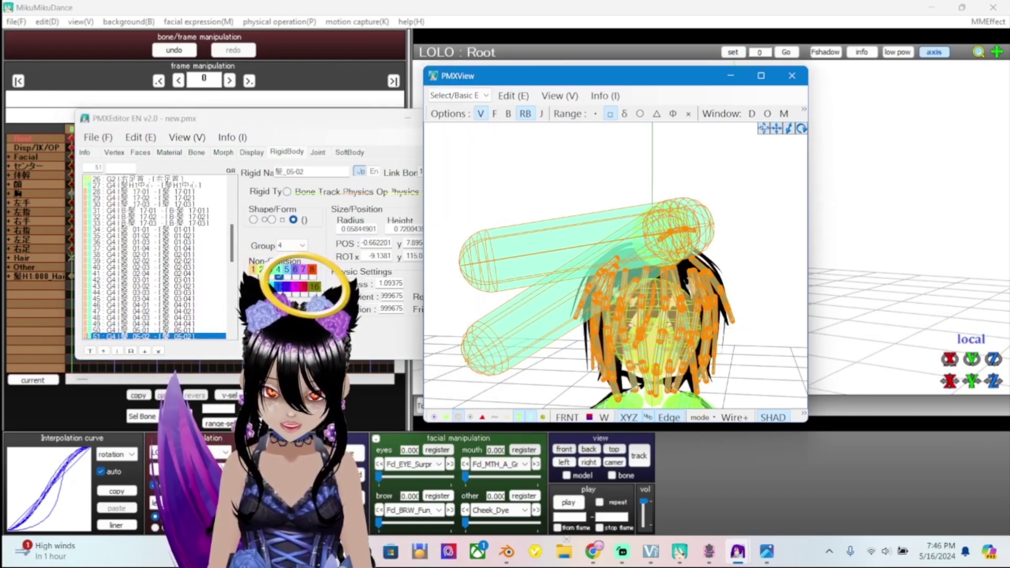
click(678, 375)
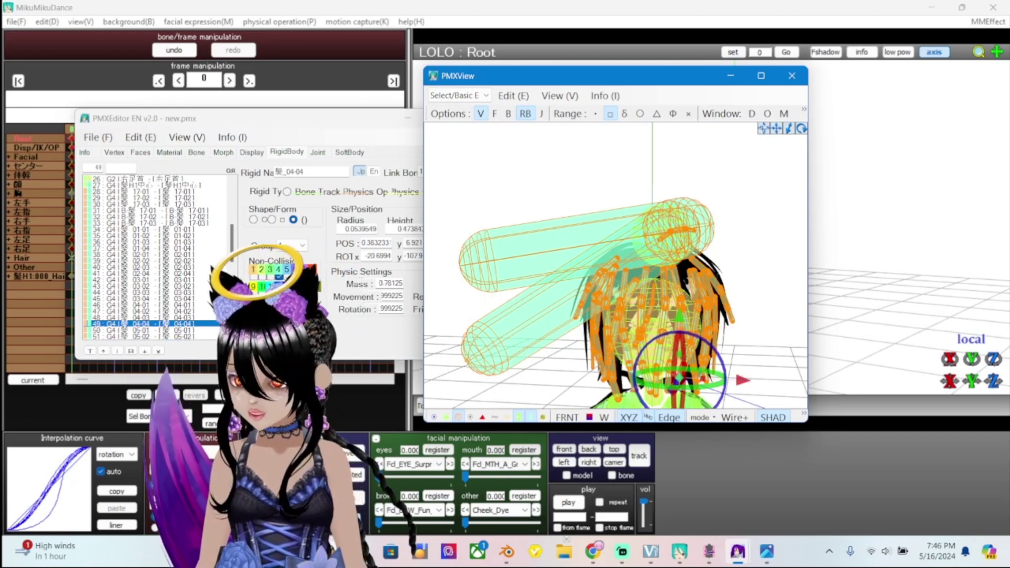
Step through hair bodies 髪_17-01, 髪_17-02 and B-髪_17-02, settling on back-hair body B-髪_17-01
drag(131, 191, 131, 299)
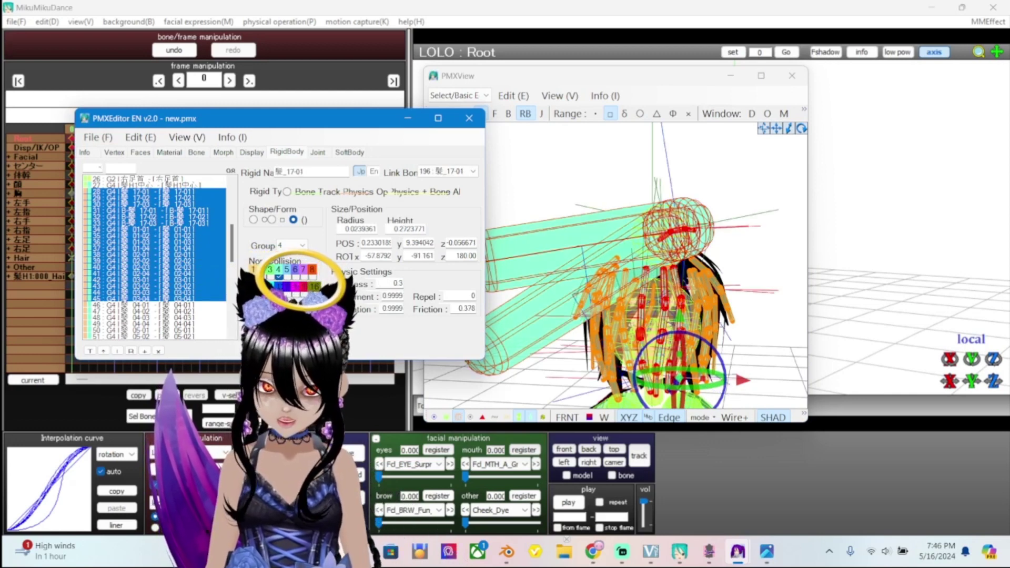
scroll(156, 258, up, 1)
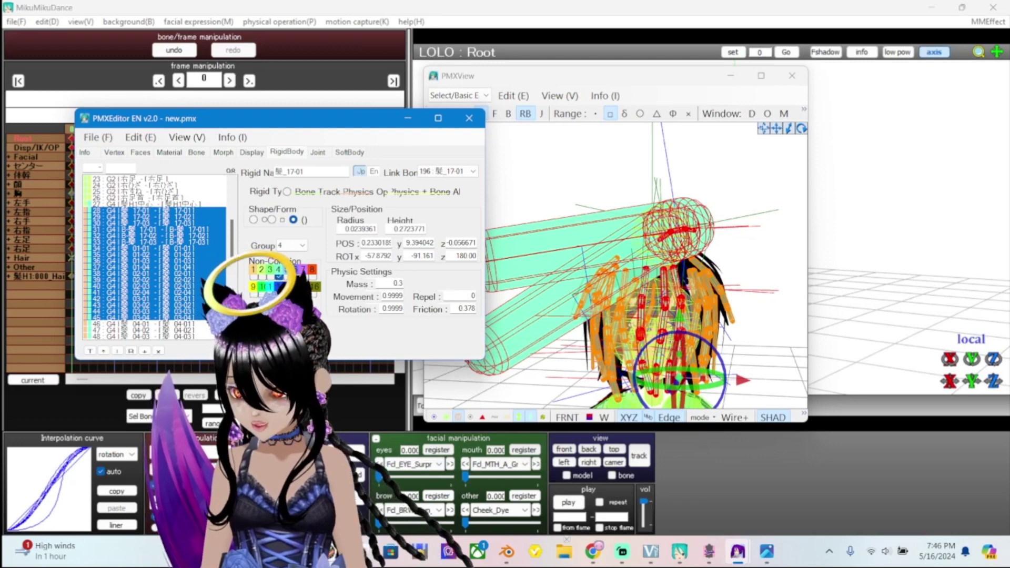
click(132, 210)
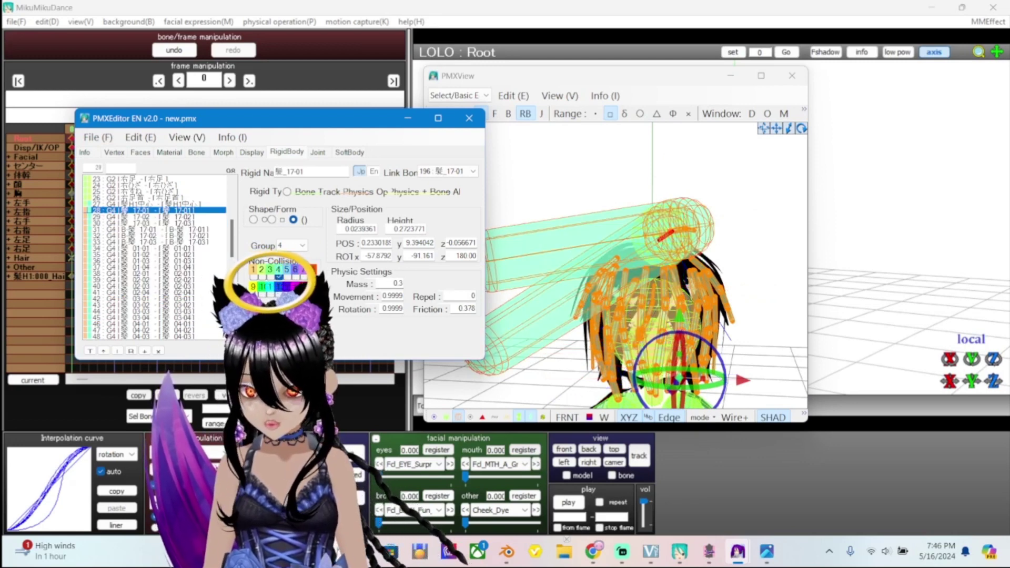
click(132, 216)
click(131, 224)
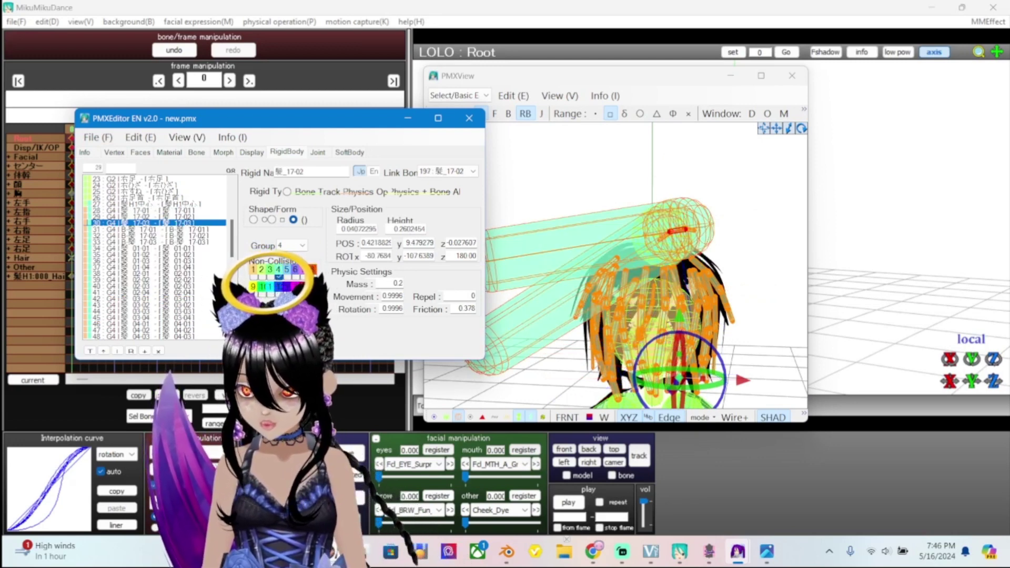
click(131, 229)
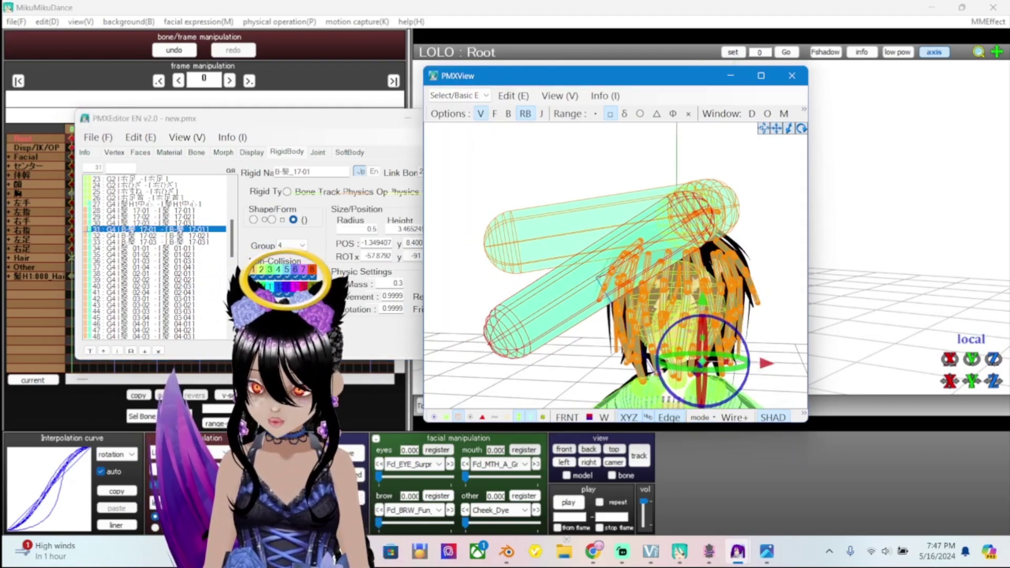
click(132, 236)
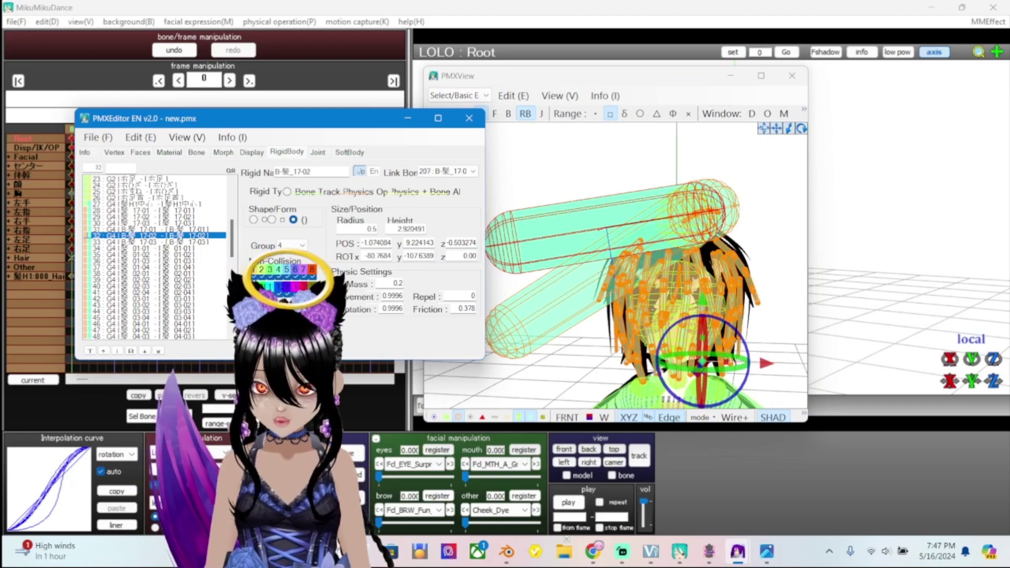
click(132, 229)
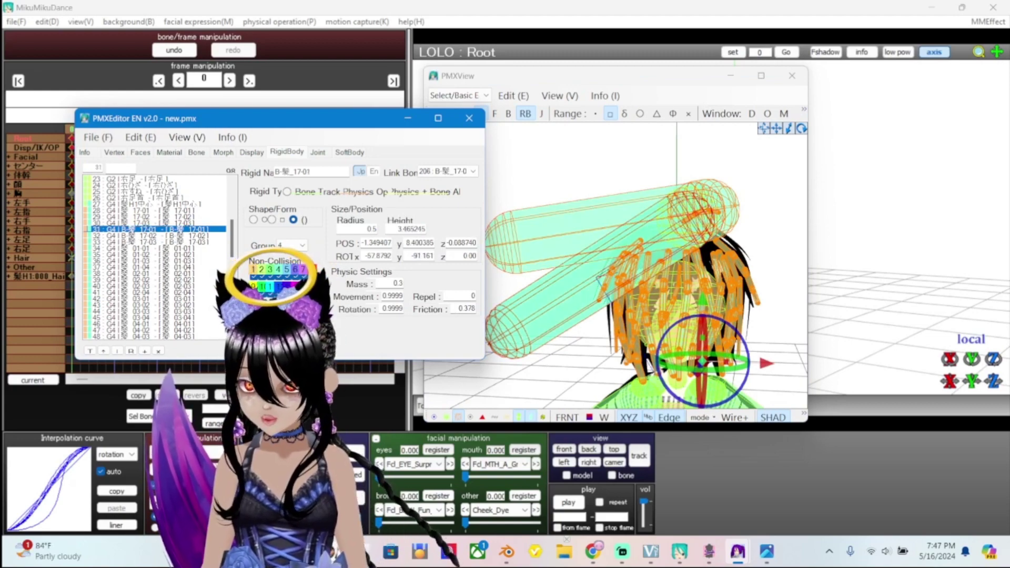
scroll(616, 266, up, 3)
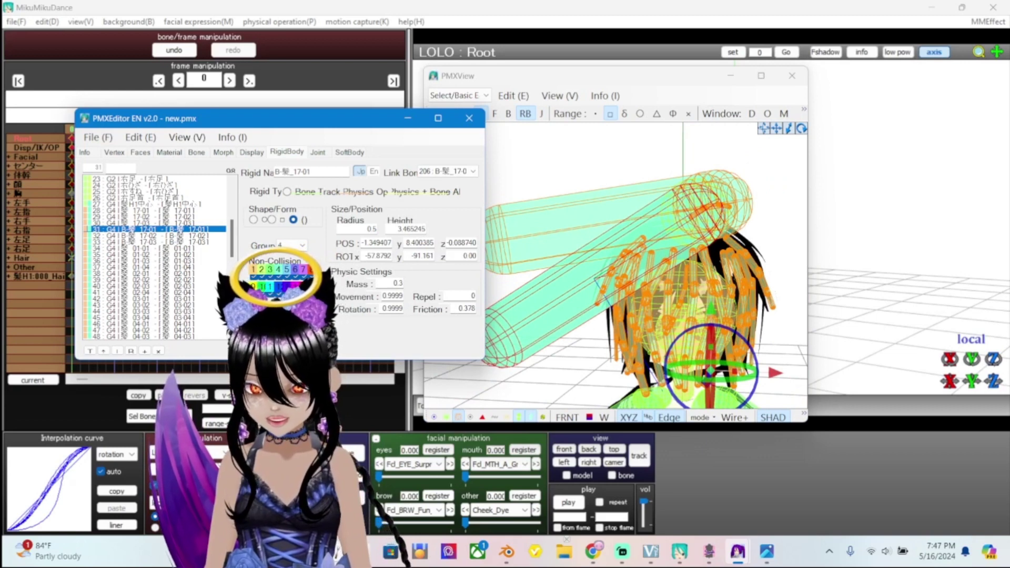
drag(237, 118, 201, 119)
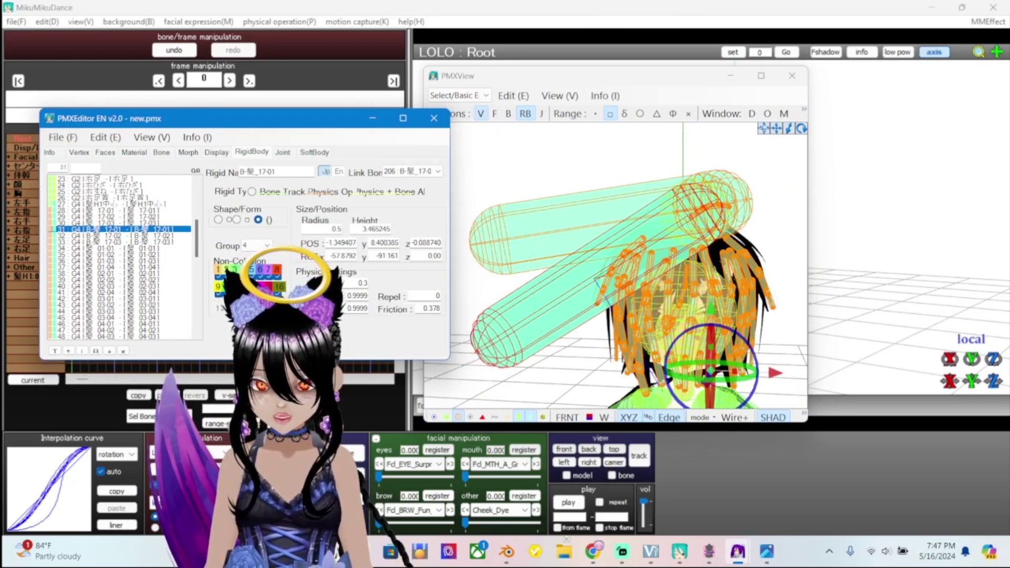
Set B-髪_17-01's radius to 0.2 and height to 1, then check the shorter capsule in PMXView
drag(526, 75, 548, 73)
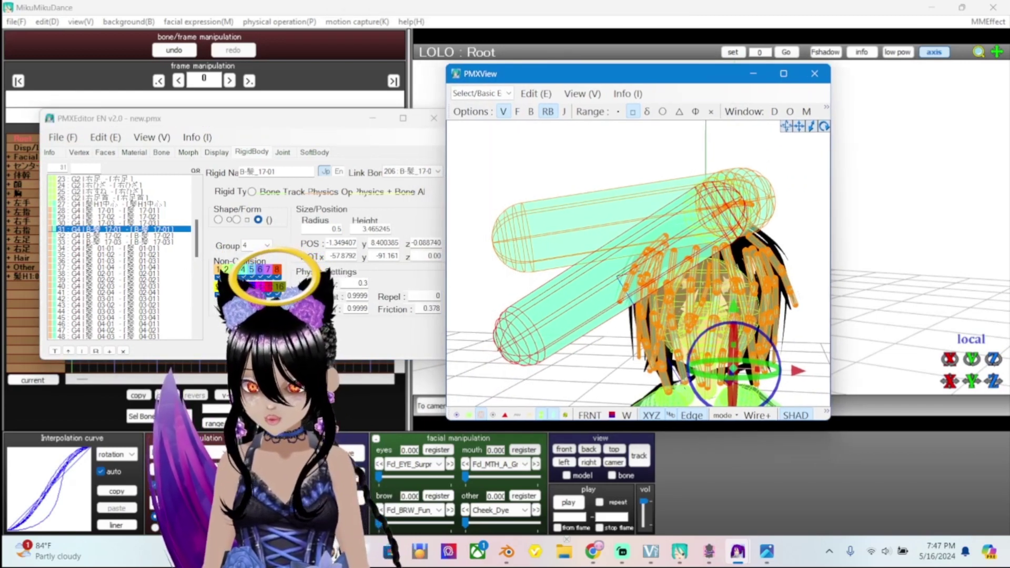
key(alt+Tab)
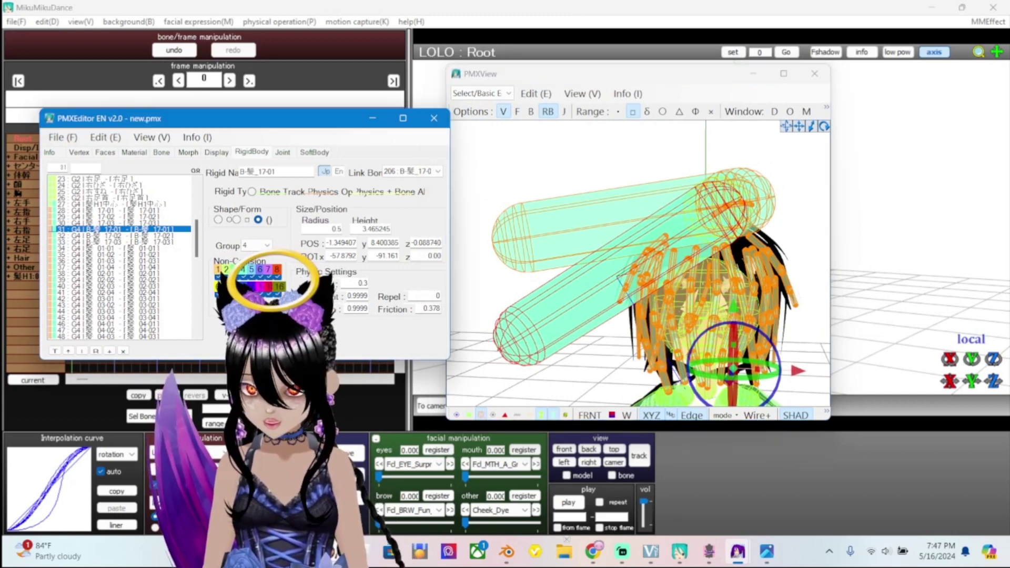
double_click(339, 229)
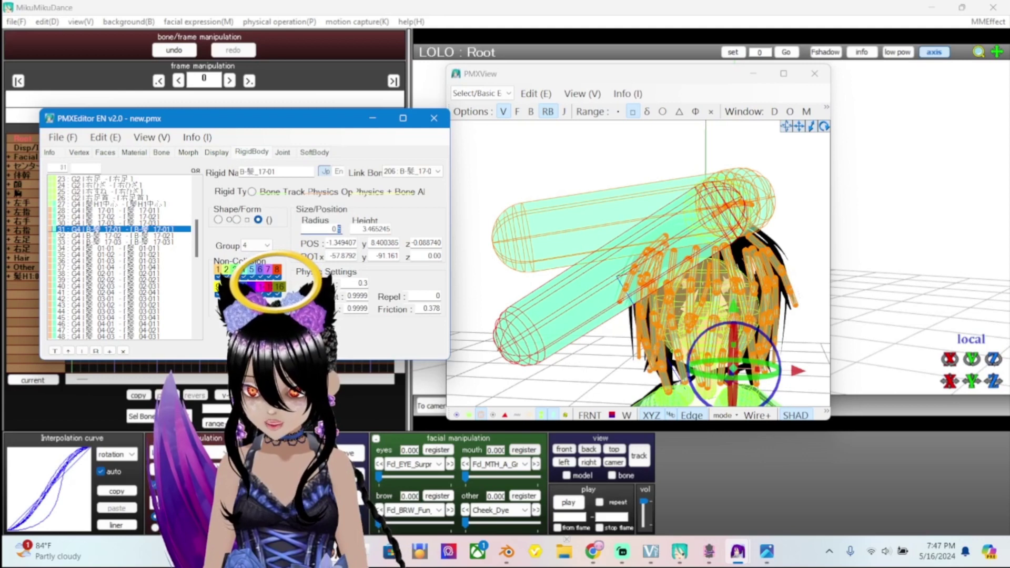
text(2)
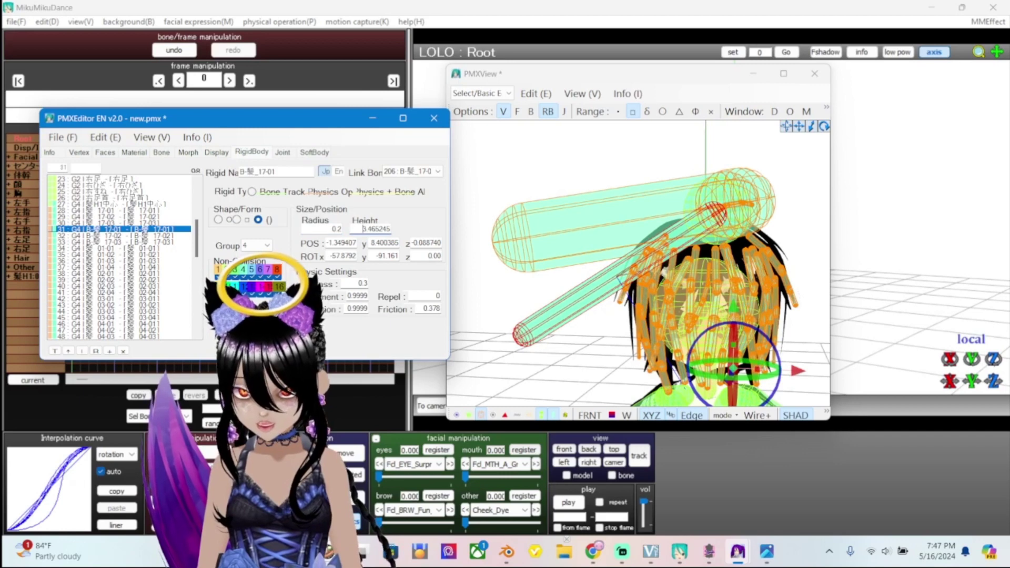
key(ctrl+a)
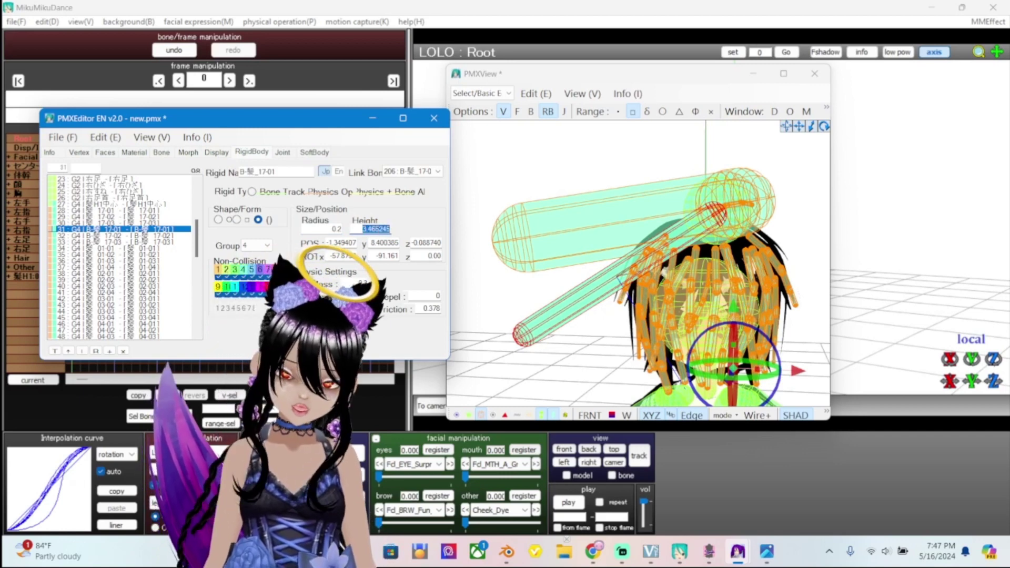
text(2)
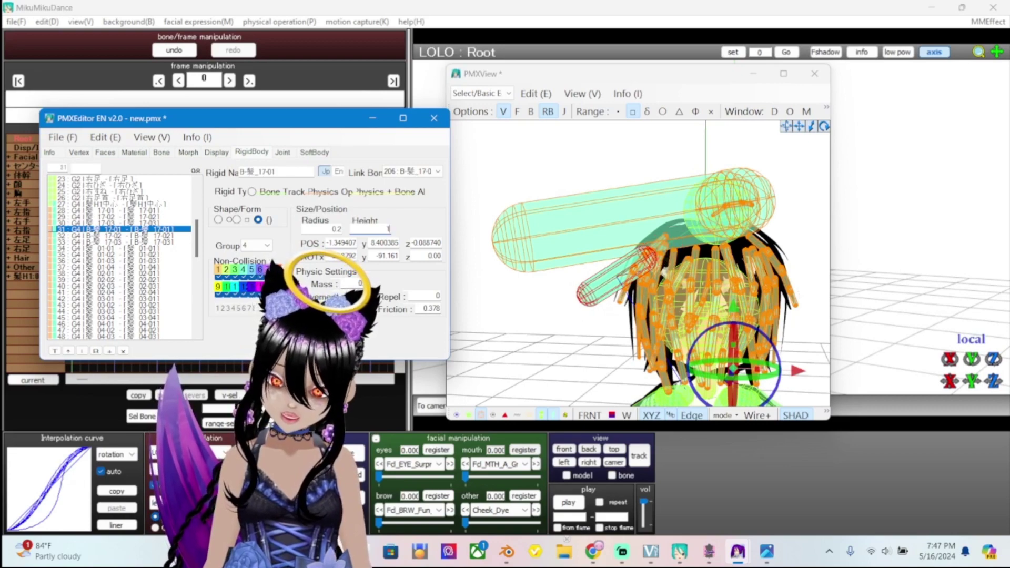
text(1)
right_drag(637, 263, 579, 236)
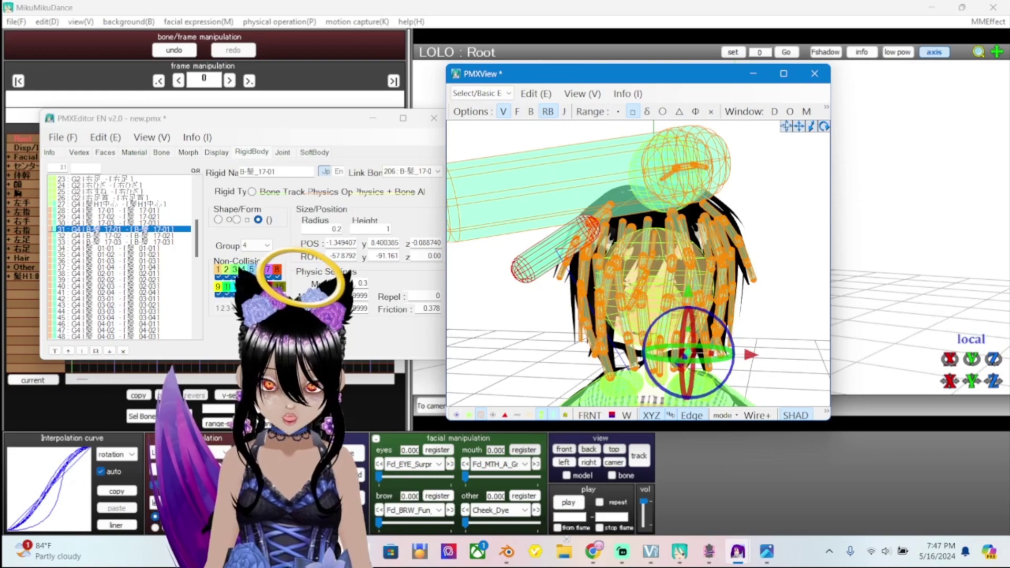
mouse_move(637, 263)
right_down()
mouse_move(618, 221)
mouse_move(637, 263)
right_up()
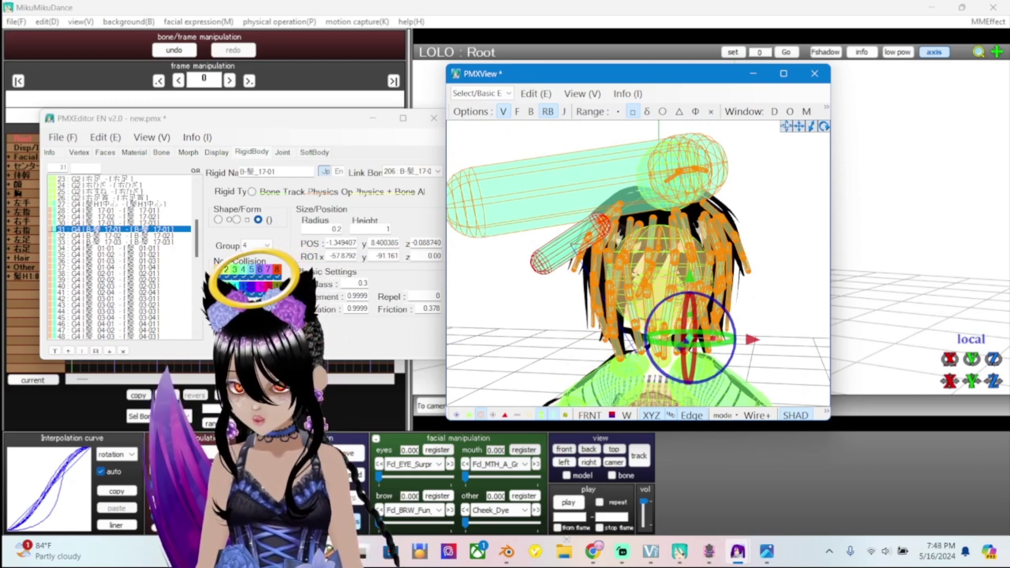
Set B-髪_17-02's radius to 0.2 and height to 1
click(121, 235)
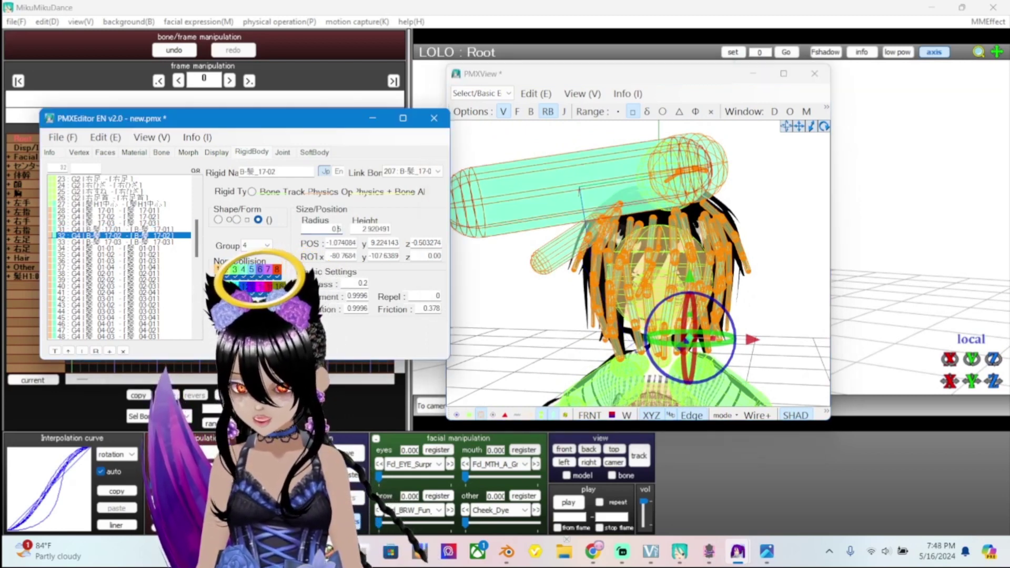
key(BackSpace)
text(2)
key(Return)
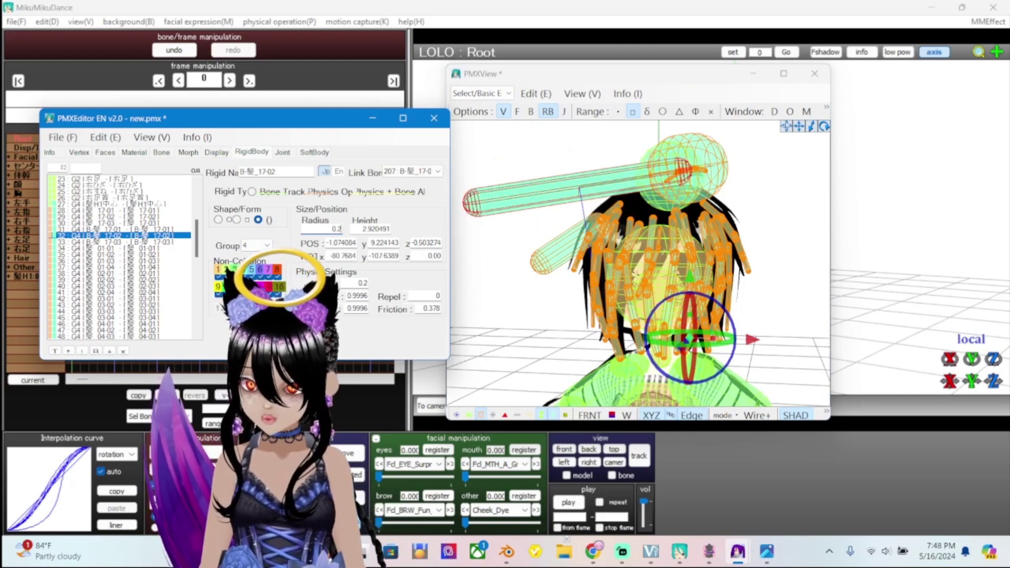
key(Tab)
text(1)
key(Return)
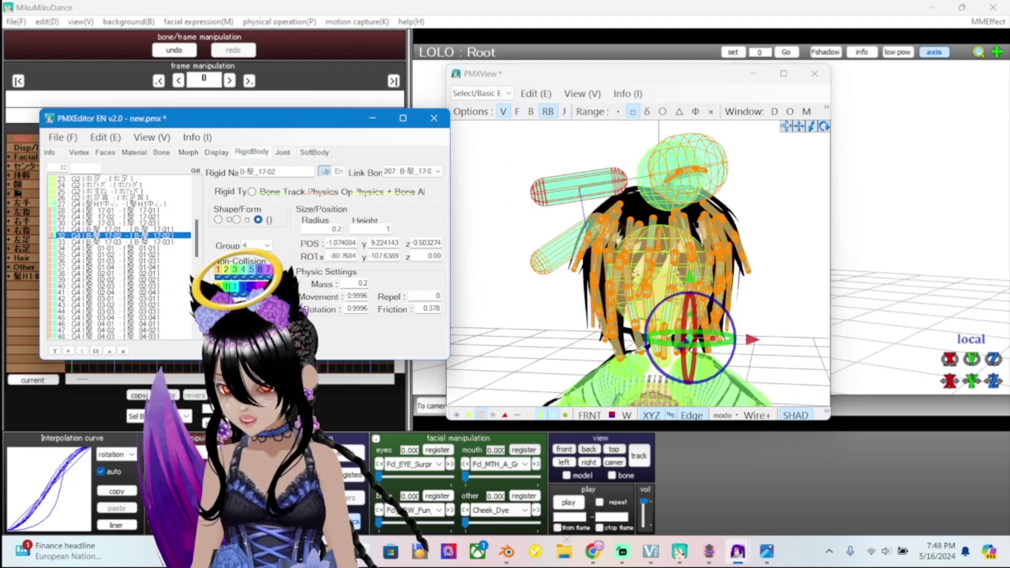
Reselect B-髪_17-01 and orbit the preview to compare the shrunken hair capsules, then switch to MikuMikuDance
click(105, 229)
scroll(638, 263, up, 5)
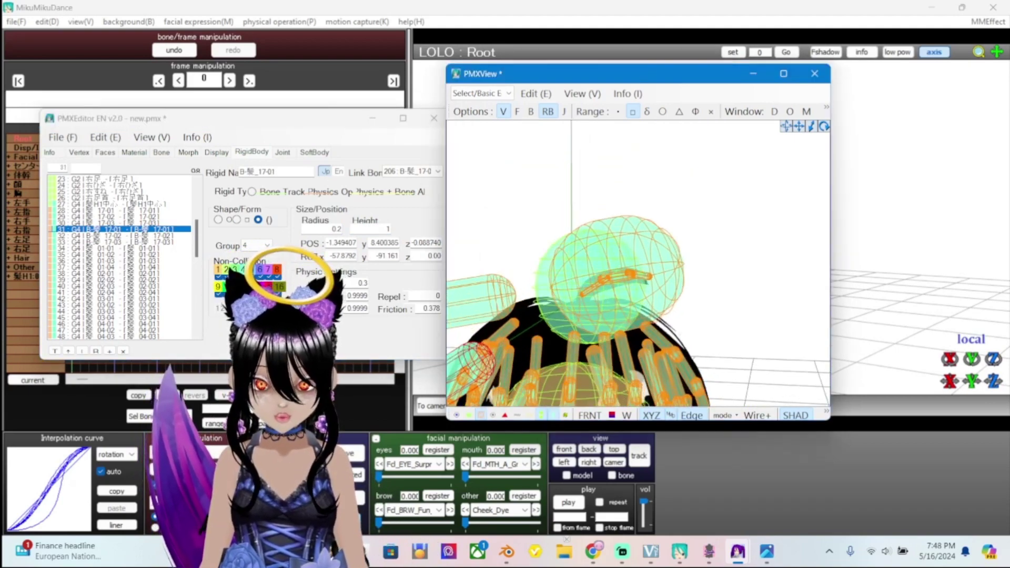
right_drag(638, 263, 519, 273)
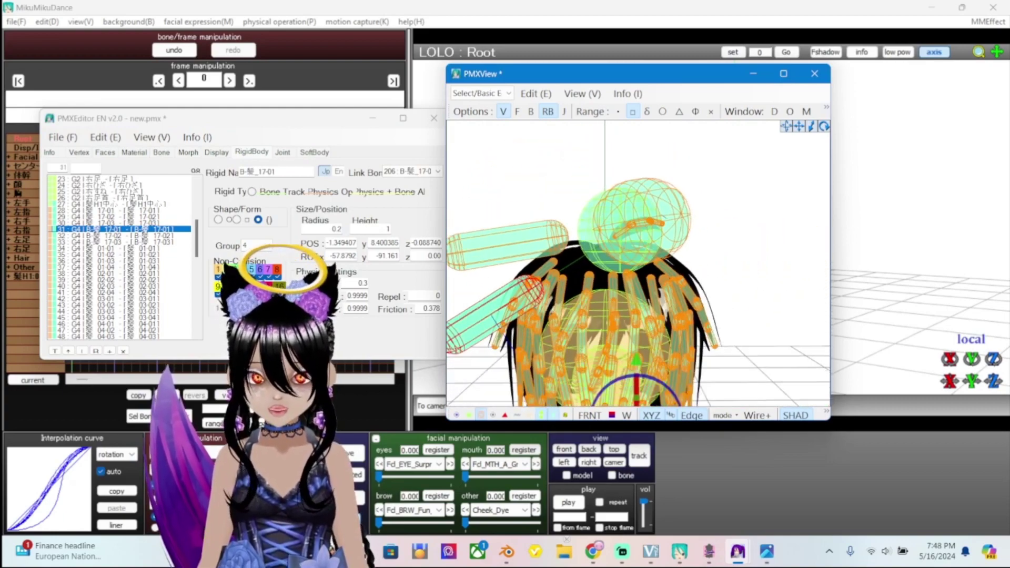
right_click(668, 243)
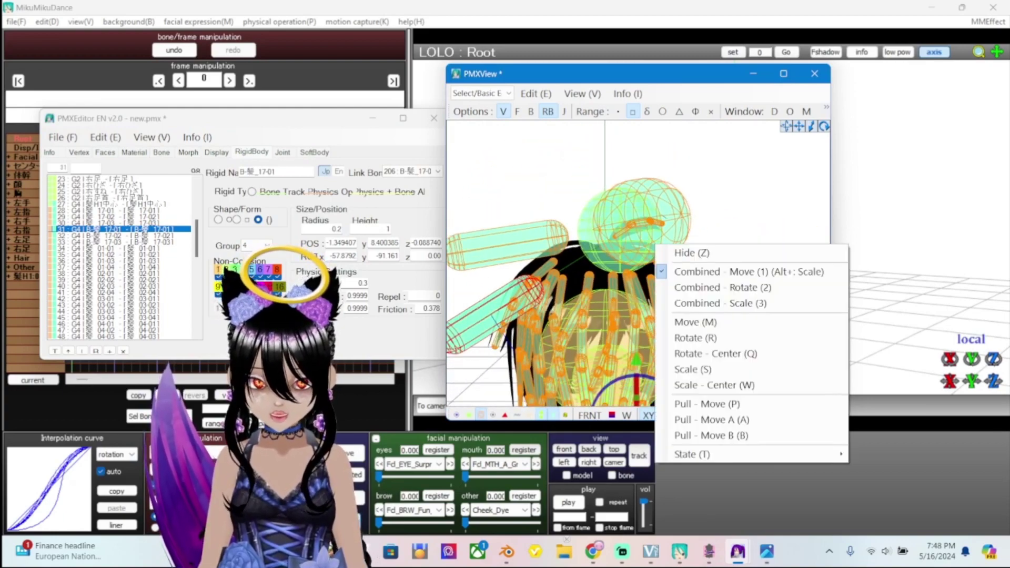
key(Escape)
right_drag(526, 264, 669, 263)
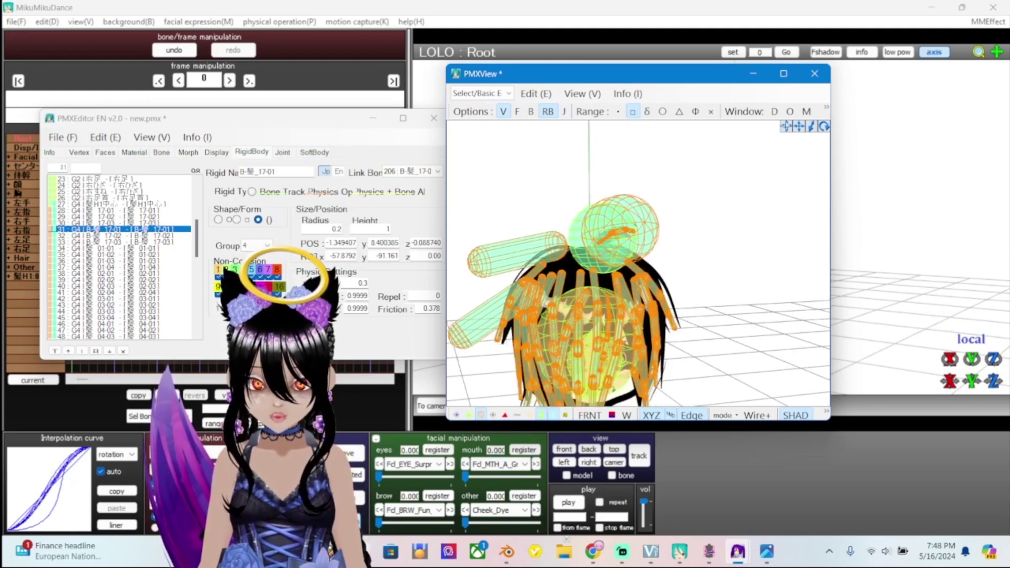
right_drag(668, 264, 676, 263)
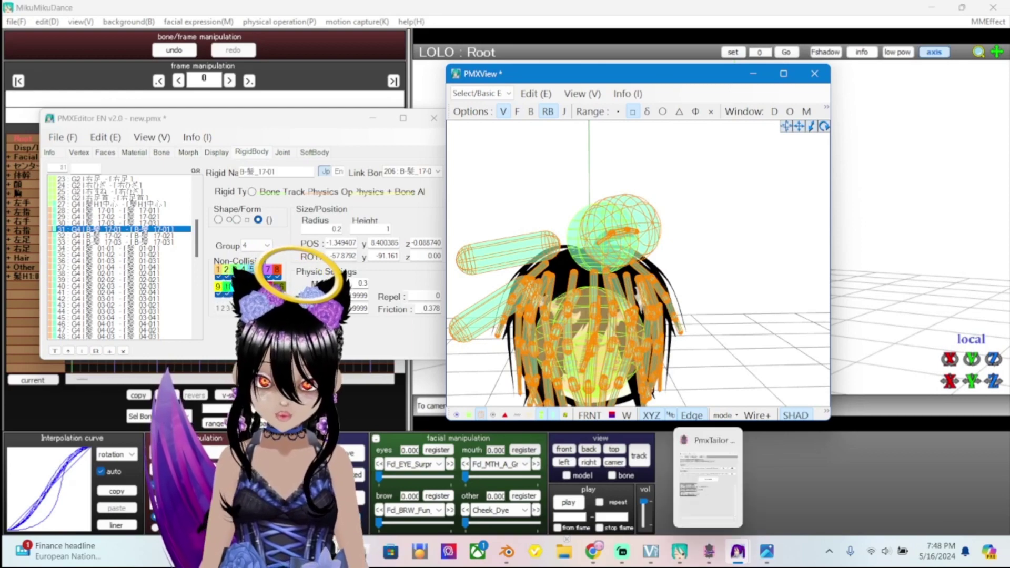
click(680, 552)
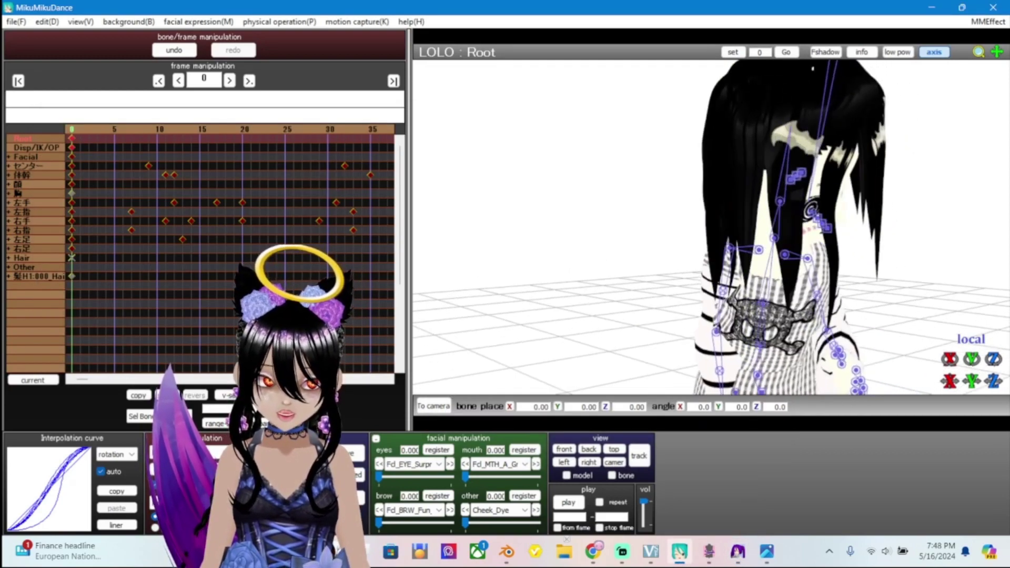
Play the dance motion in MikuMikuDance to test the hair, then stop it
click(568, 502)
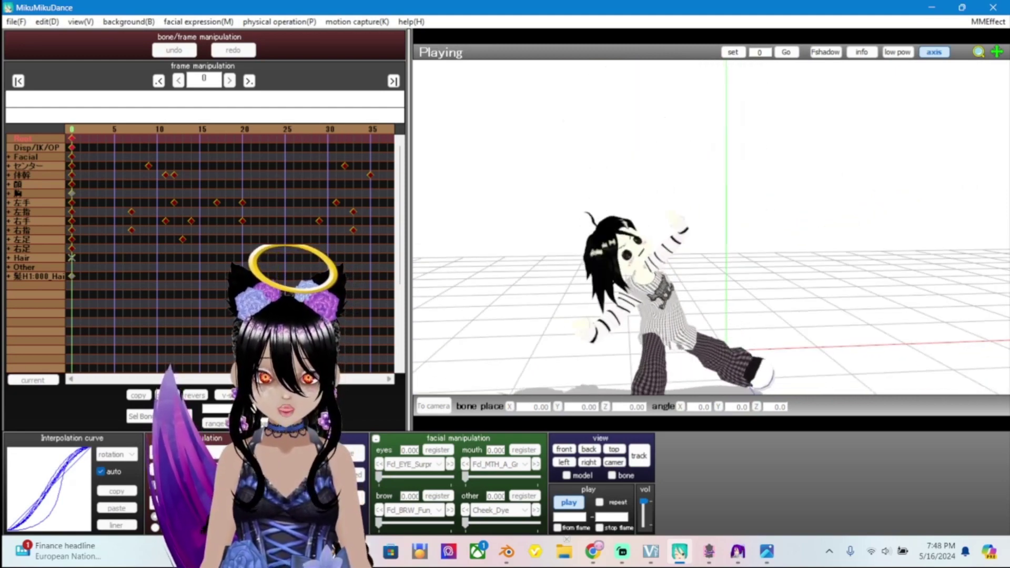
click(569, 503)
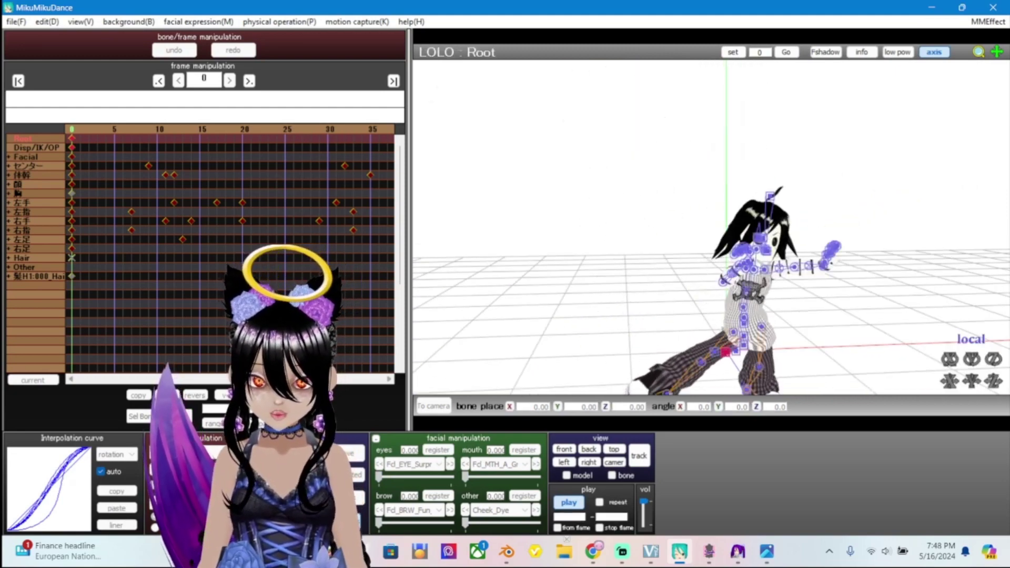
Bring PMX Editor and the PMXView preview to the front and zoom in
mouse_move(738, 552)
click(644, 490)
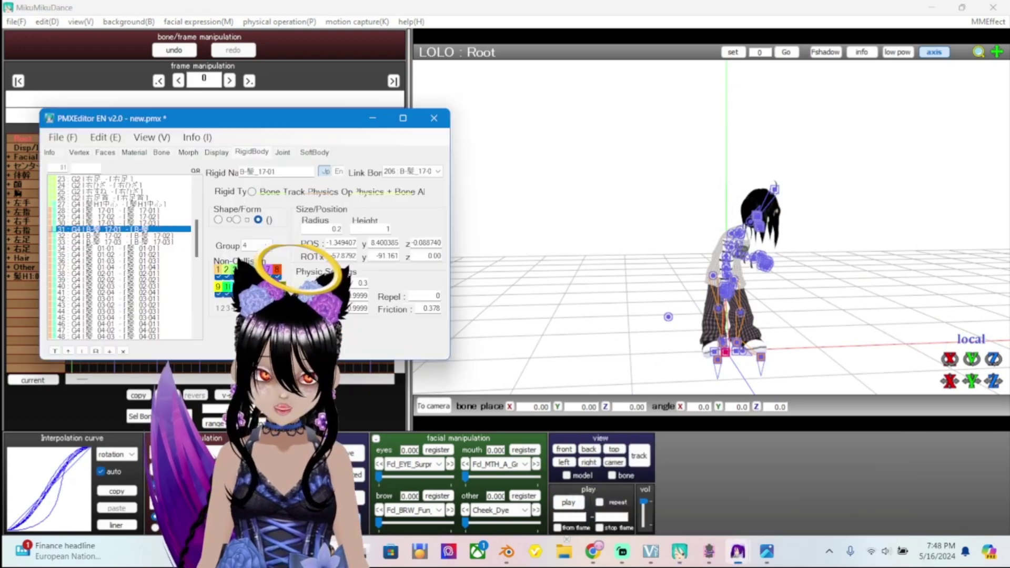
click(748, 489)
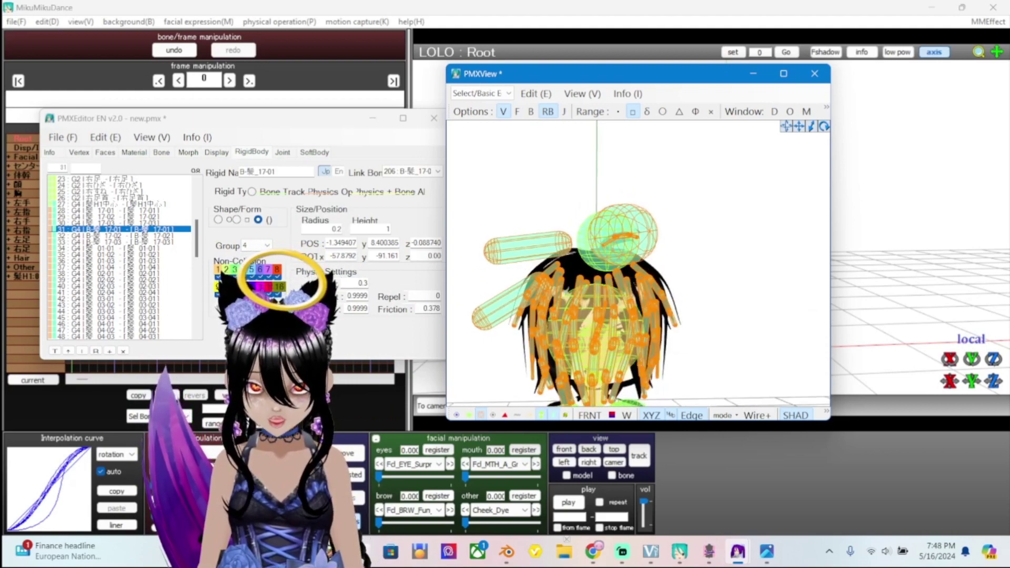
scroll(639, 263, up, 2)
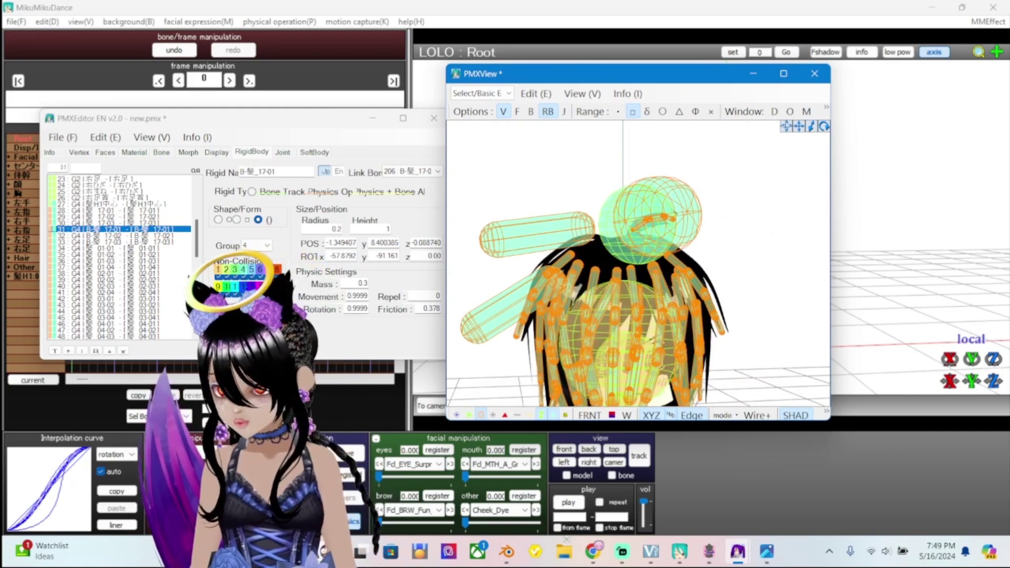
Step through hair bodies from 髪_04-02 up to 髪_01-02, ending on B-髪_17-03
drag(121, 235, 121, 330)
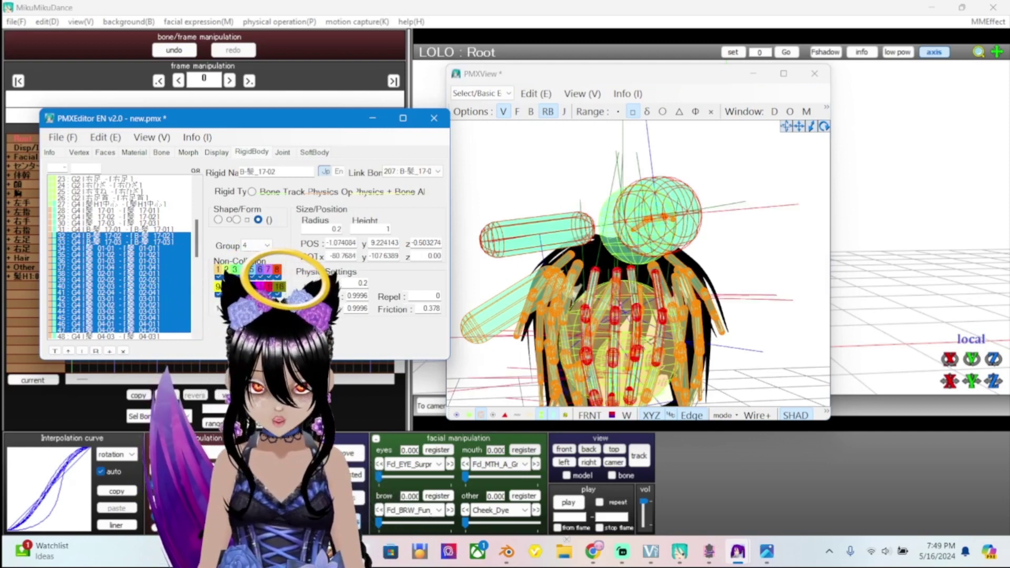
click(121, 330)
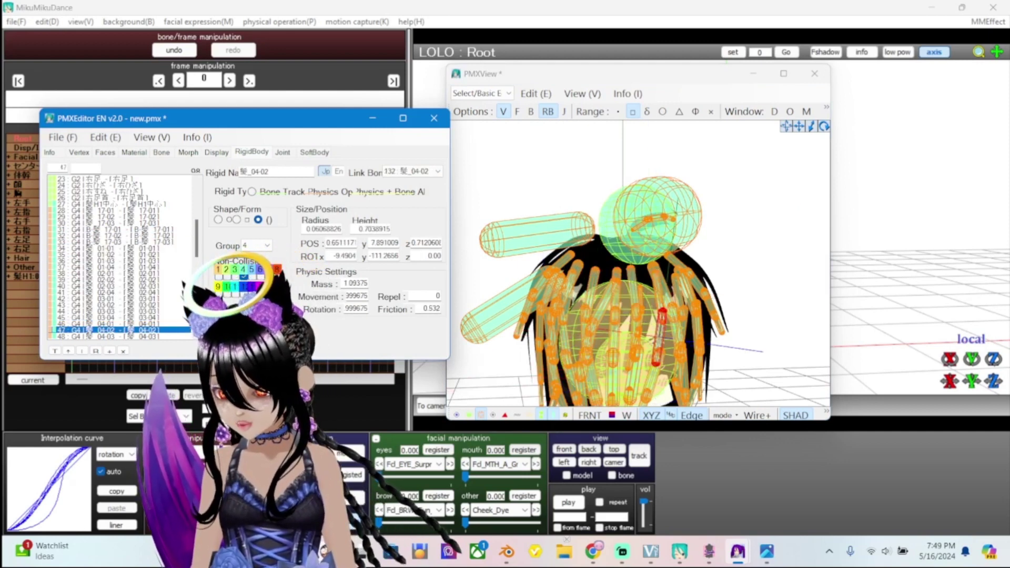
key(Up)
key(Up)
key(Up)
key(Up)
key(Up)
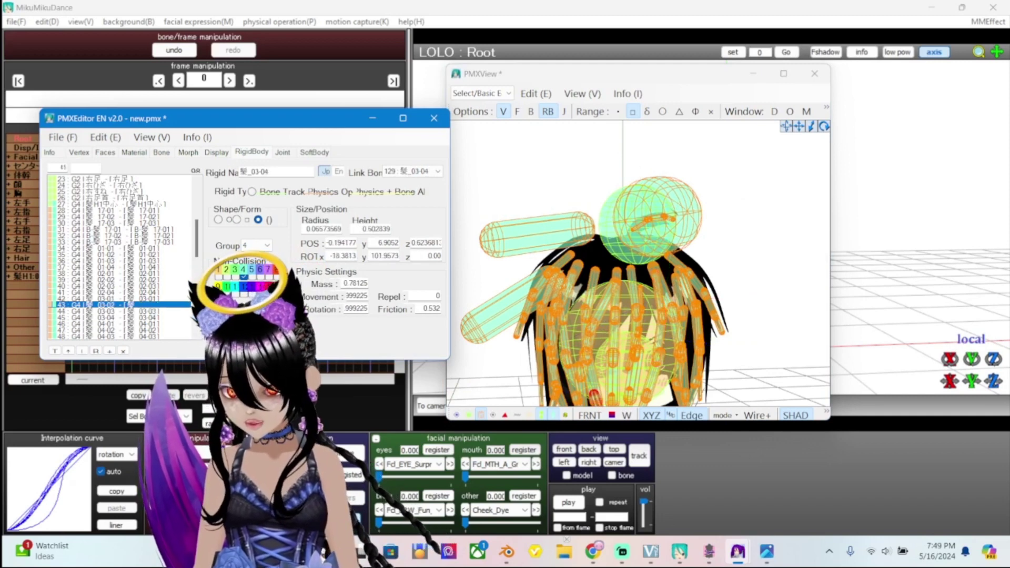
key(Up)
key(Up)
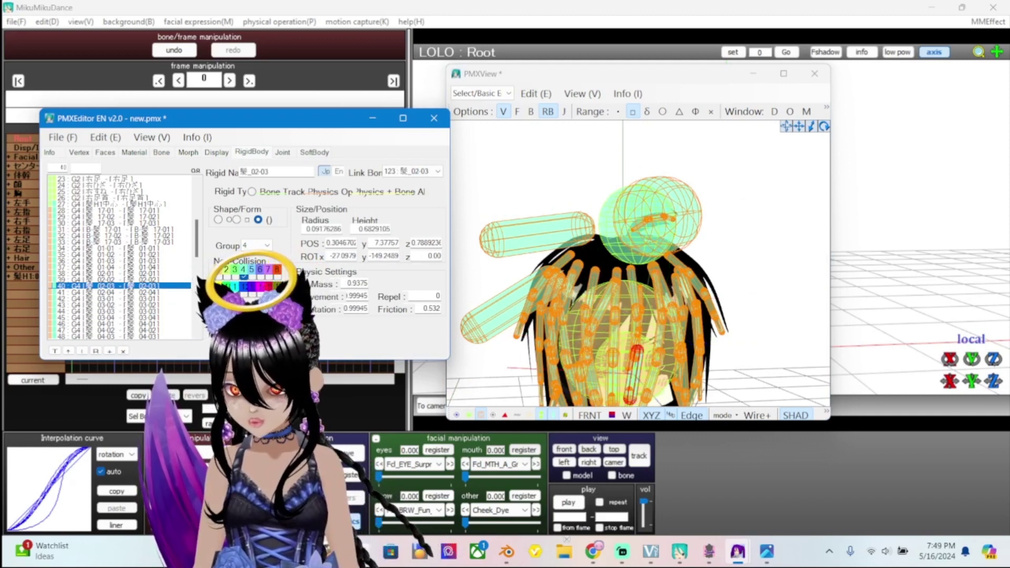
key(Up)
key(Up)
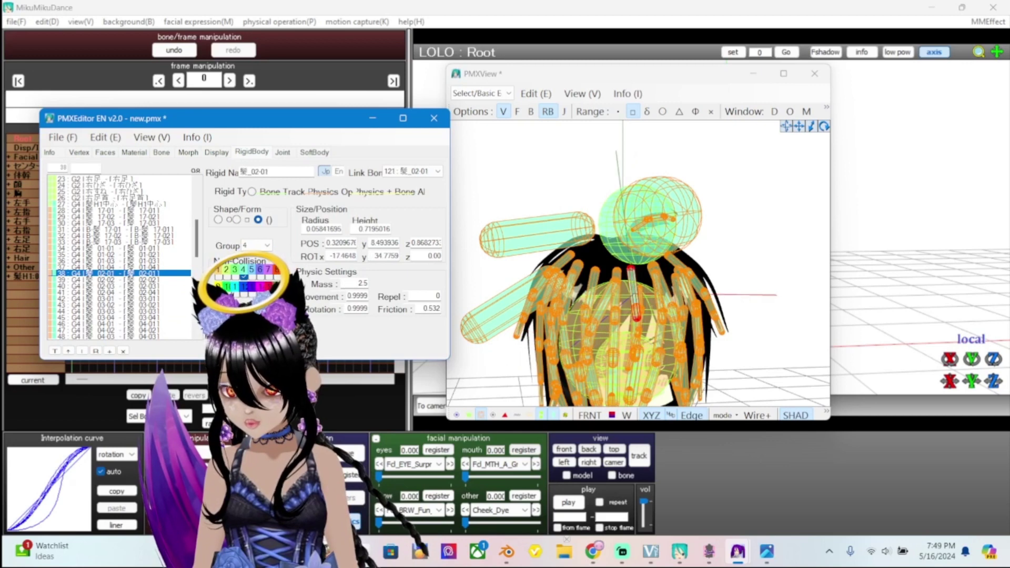
key(Up)
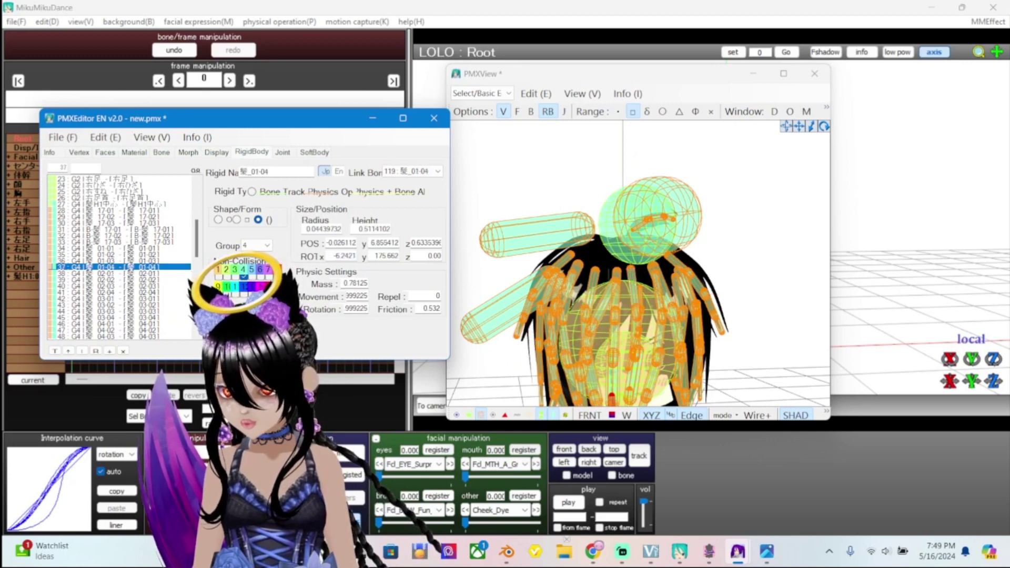
key(Up)
key(Up)
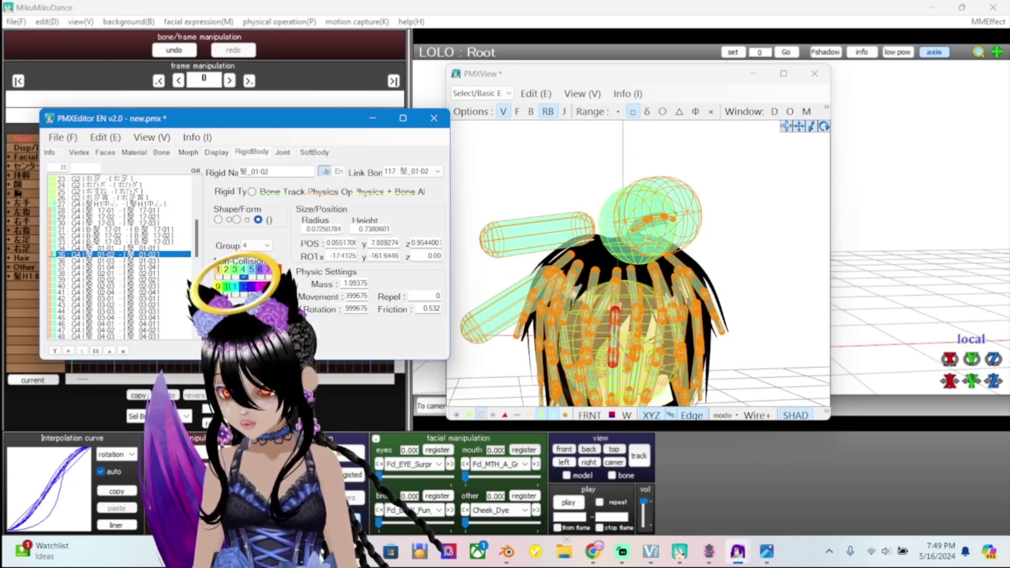
key(Up)
key(Up)
key(Up)
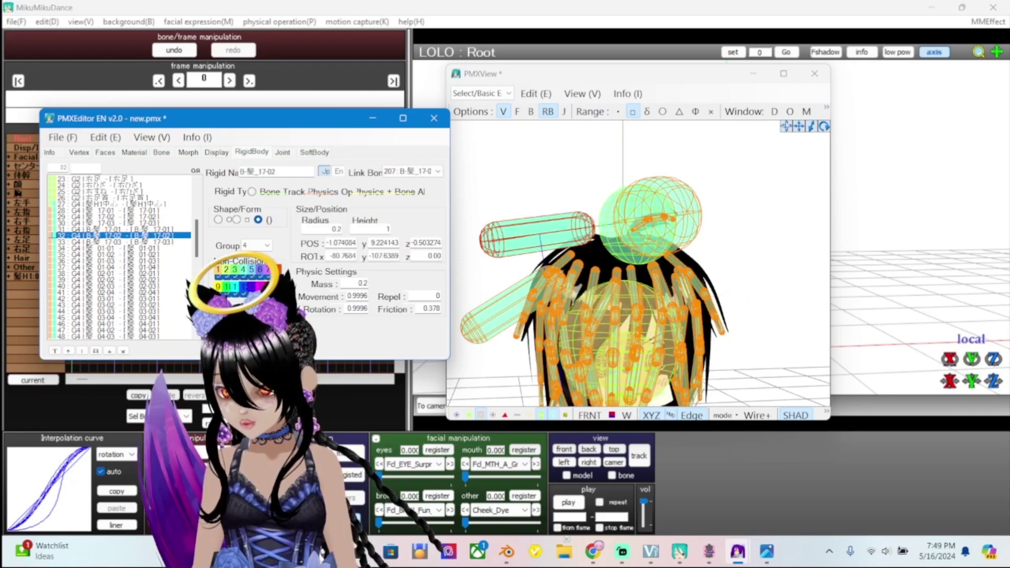
key(Down)
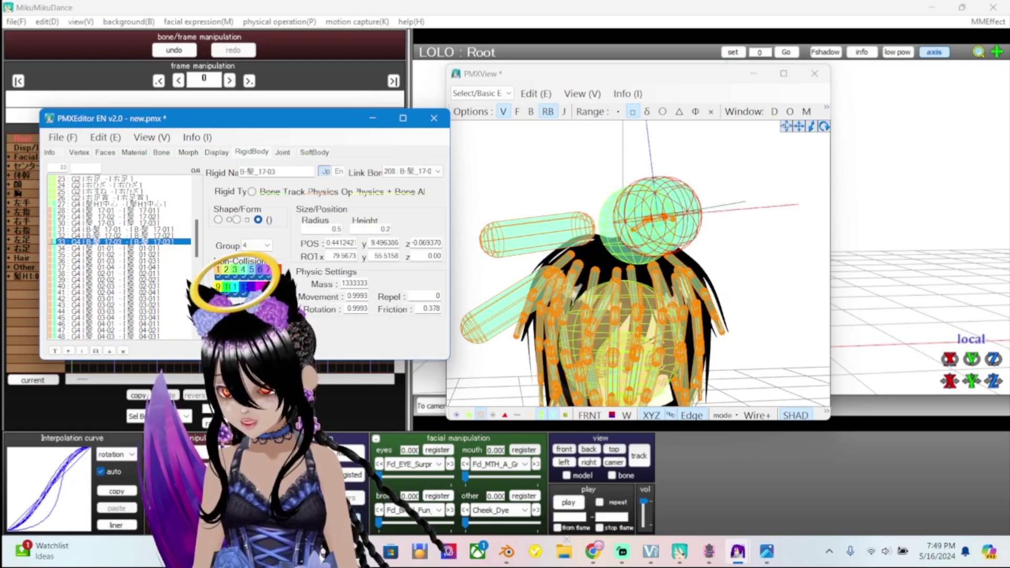
scroll(639, 263, up, 5)
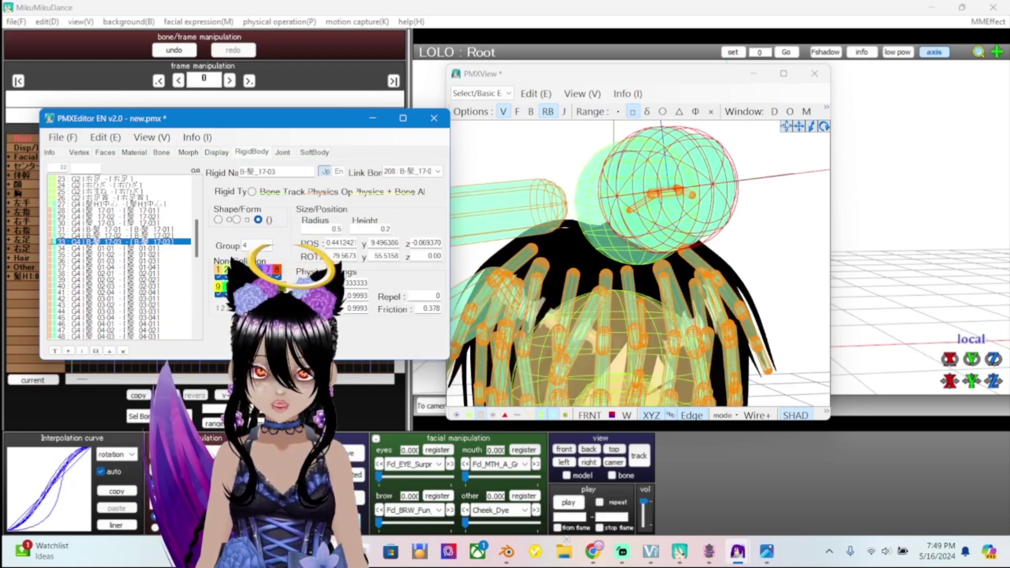
scroll(639, 263, down, 5)
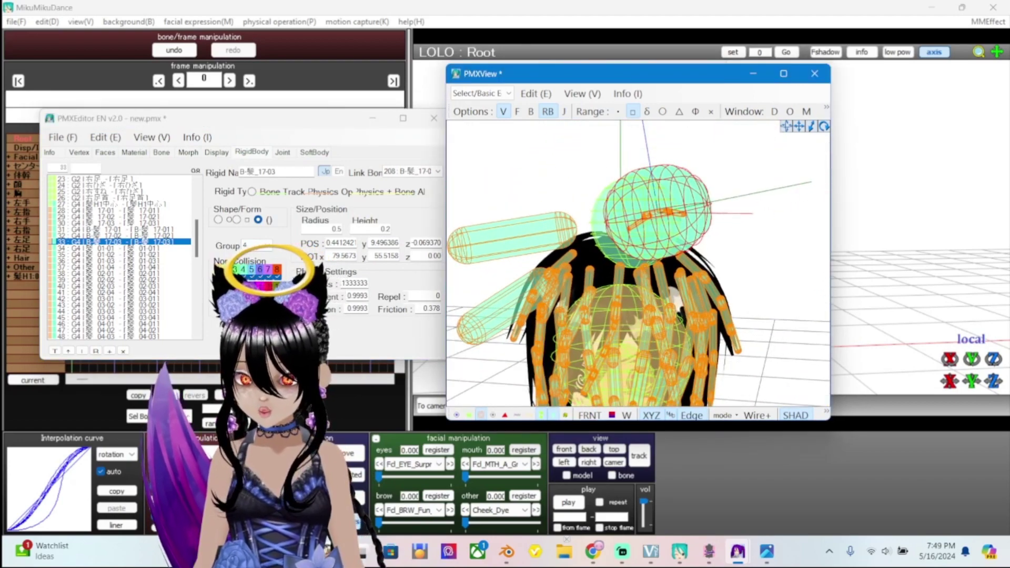
Start entering a new radius for B-髪_17-03 and orbit the preview around the head
click(335, 229)
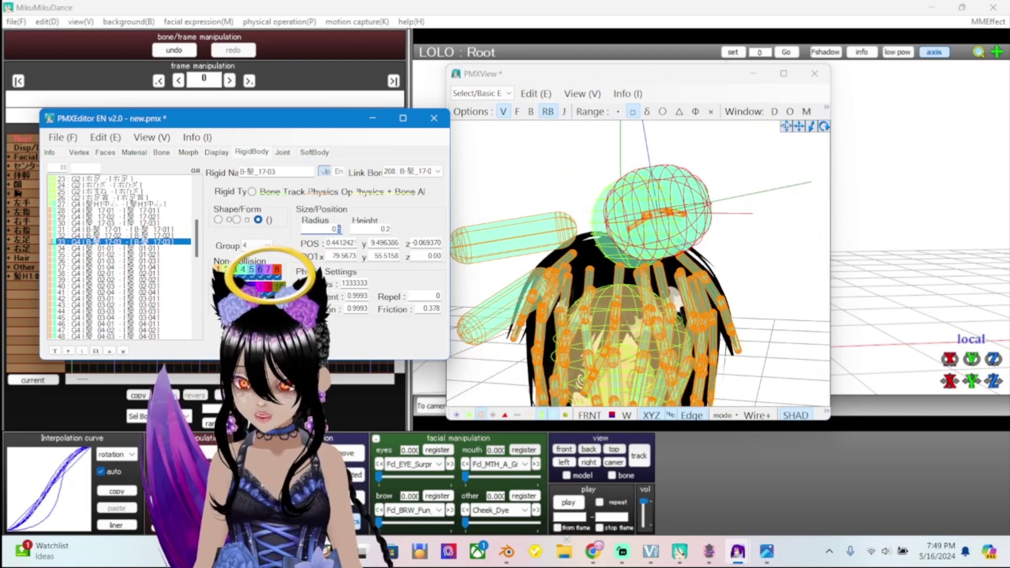
text(2)
scroll(638, 263, up, 2)
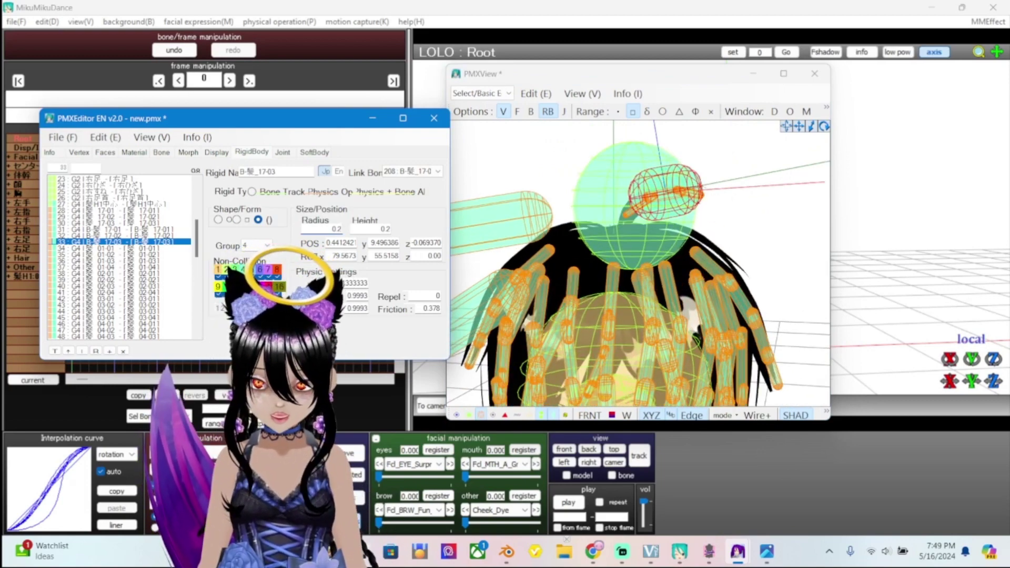
right_drag(638, 263, 692, 251)
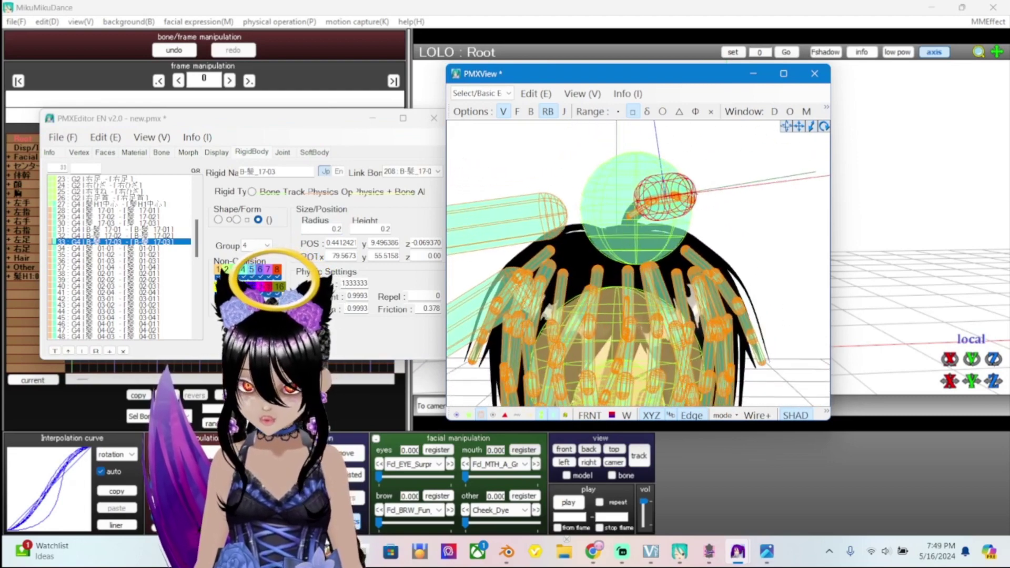
Select ranges of hair rigid bodies across rows 27 to 49 to view them together
click(121, 248)
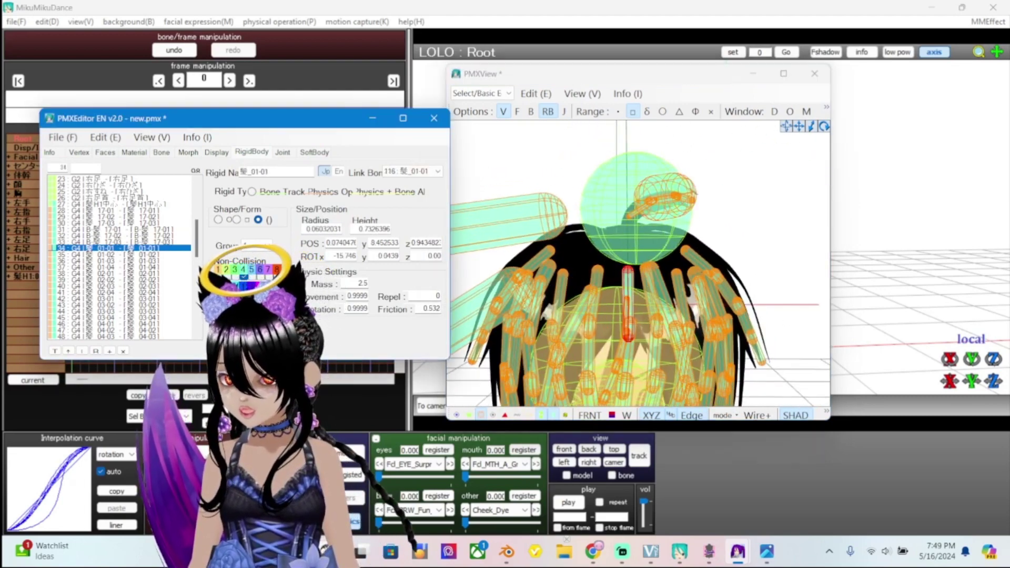
key(shift+Down)
key(shift+Down)
key(shift+Down)
key(shift+Down)
key(shift+Down)
key(shift+Down)
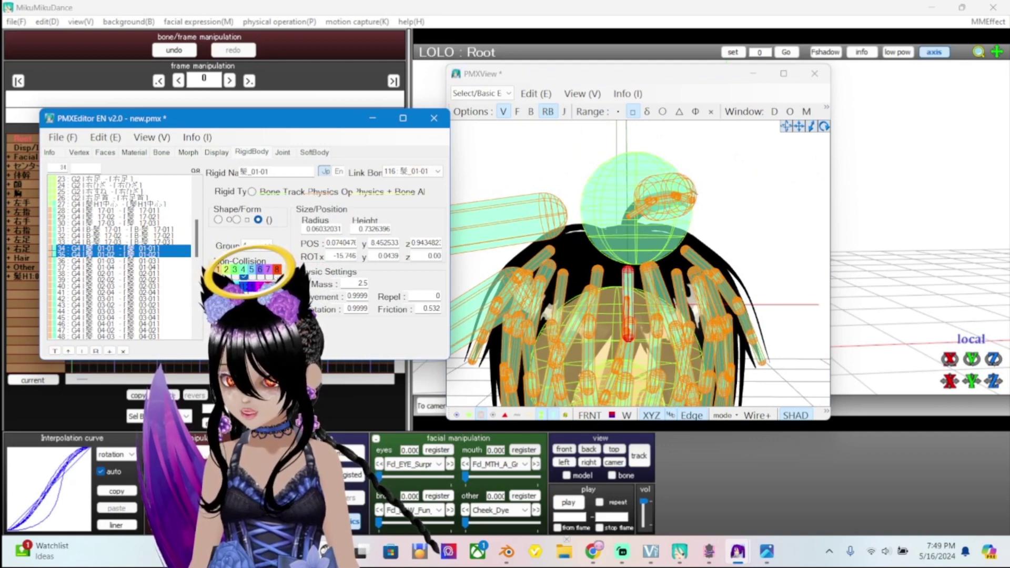
click(121, 293)
key(shift+Down)
key(shift+Down)
key(shift+Down)
key(shift+Down)
key(shift+Down)
key(shift+Down)
key(shift+Down)
key(shift+Down)
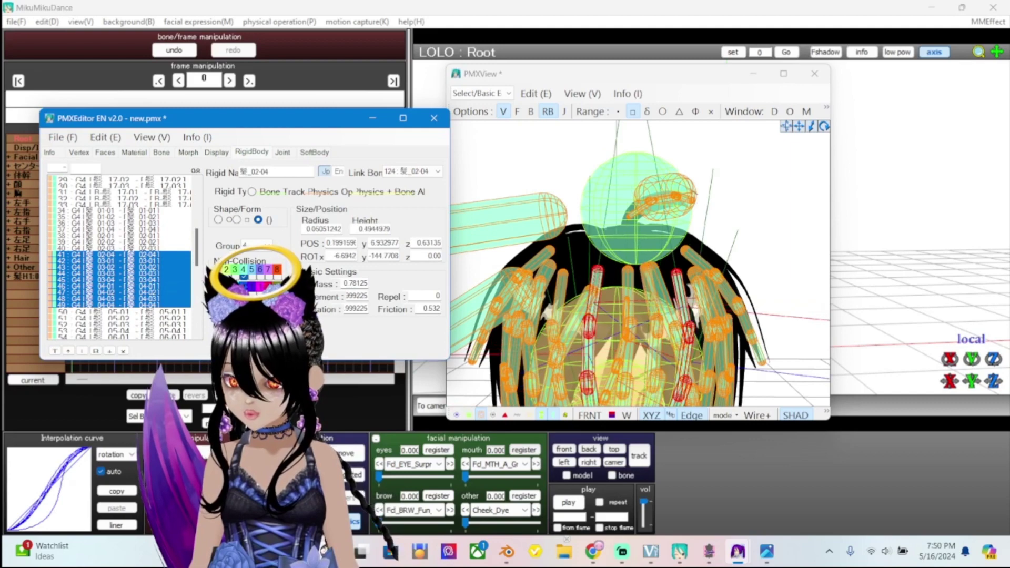
scroll(121, 258, down, 2)
click(121, 267)
key(shift+Down)
key(shift+Down)
key(shift+Down)
key(shift+Down)
key(shift+Down)
key(shift+Down)
key(shift+Down)
key(shift+Down)
key(shift+Down)
key(shift+Down)
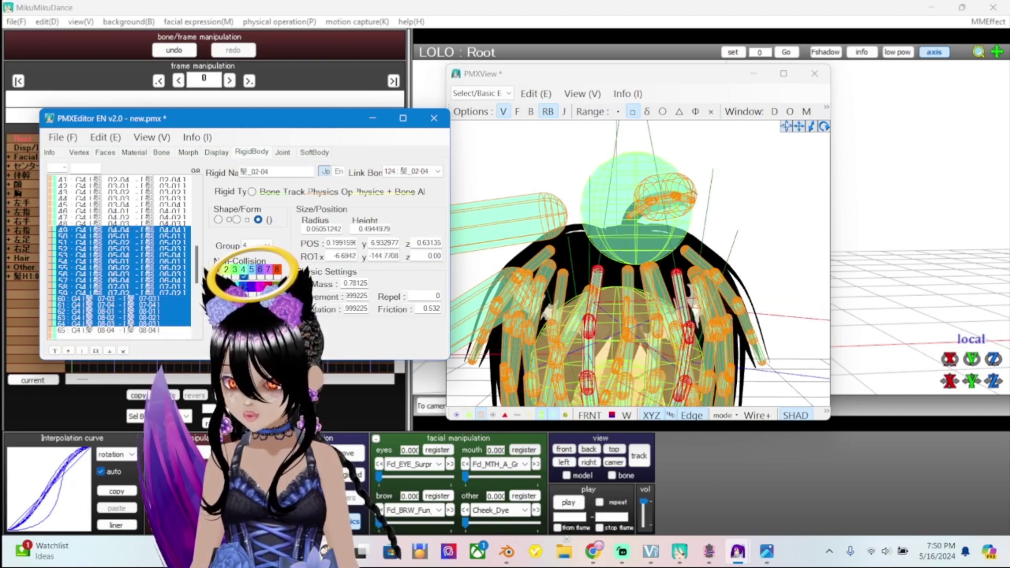
scroll(121, 263, up, 5)
scroll(121, 258, up, 2)
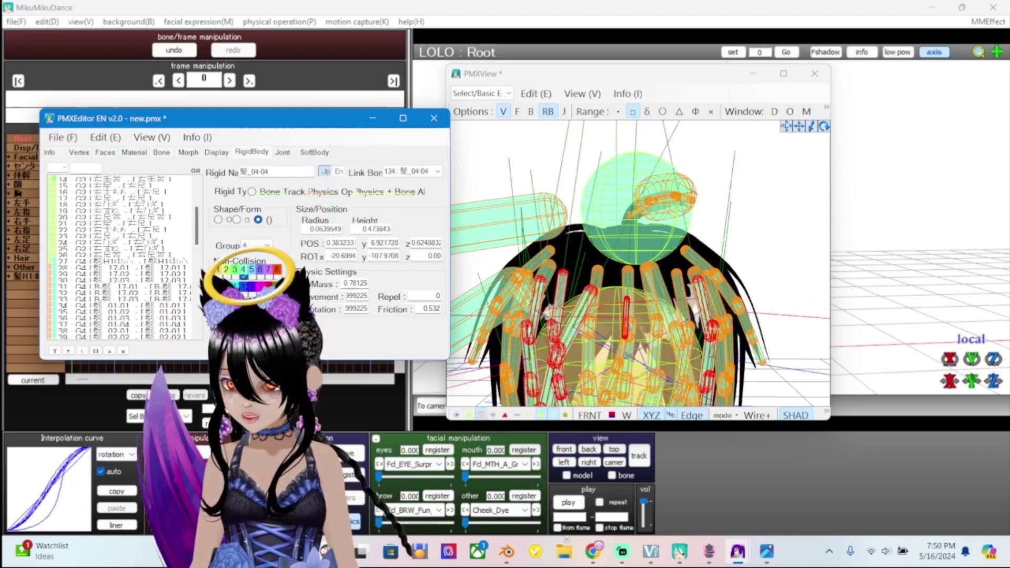
drag(121, 261, 121, 332)
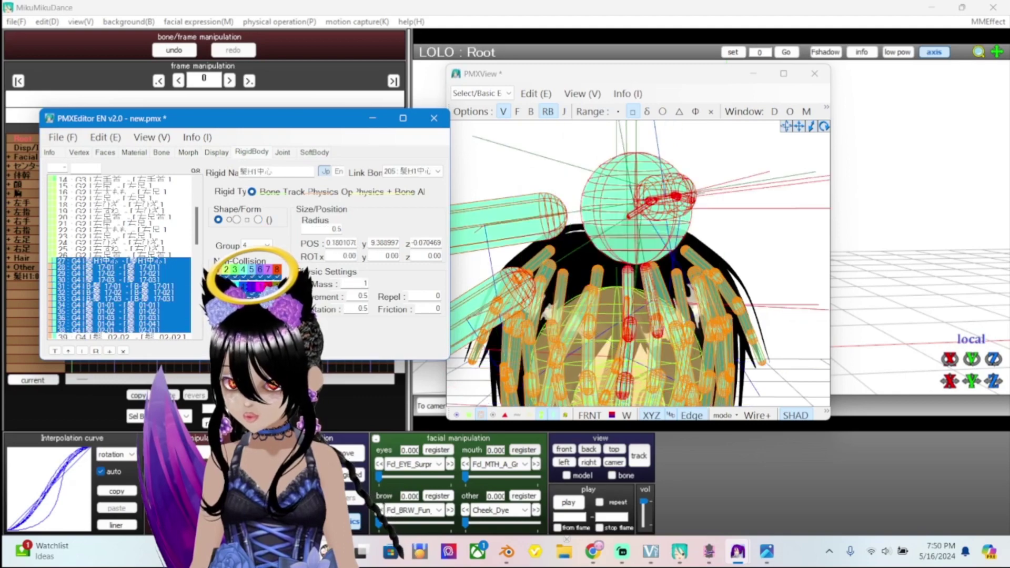
scroll(121, 258, down, 1)
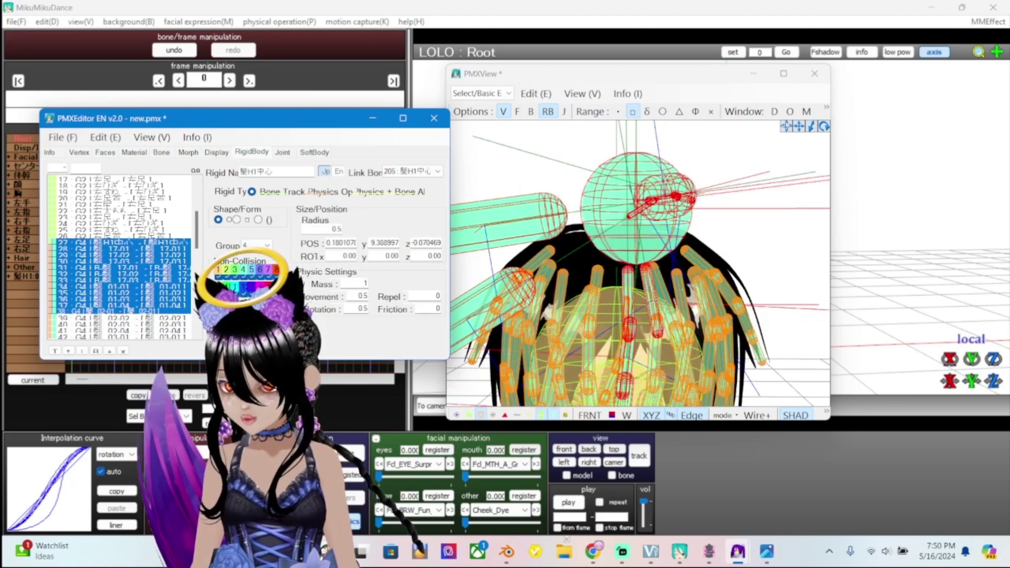
Step up from 髪_02-01 through the hair bodies to the head-centre sphere 髪H1中心
click(121, 311)
key(Up)
key(Up)
key(Up)
key(Up)
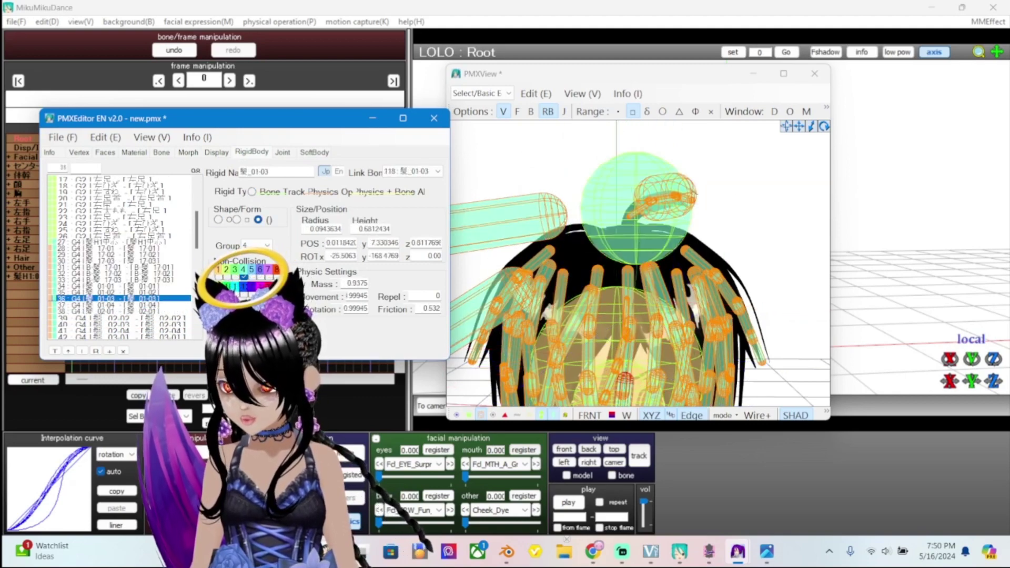
key(Up)
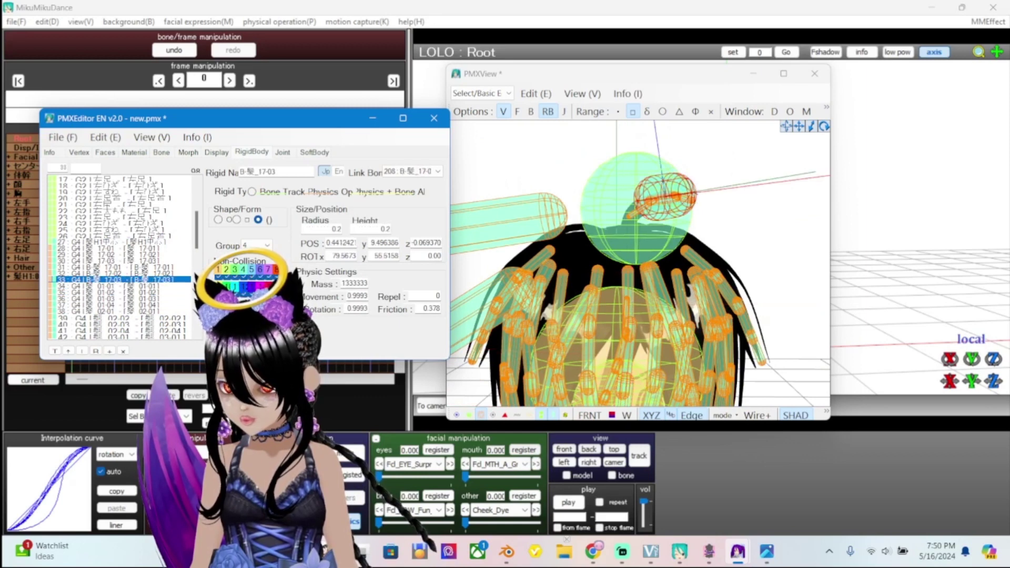
key(Up)
key(Up)
key(Up)
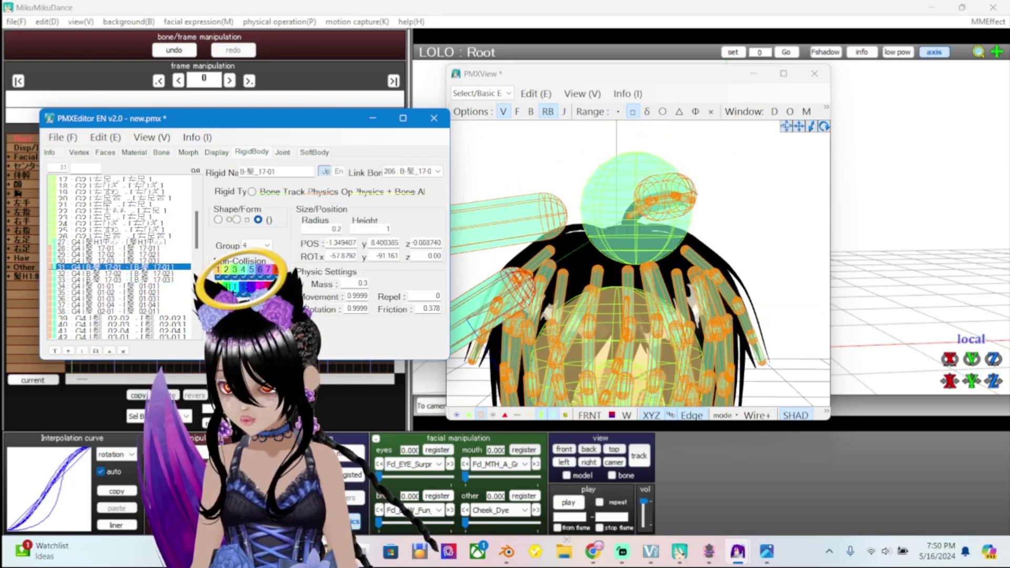
key(Up)
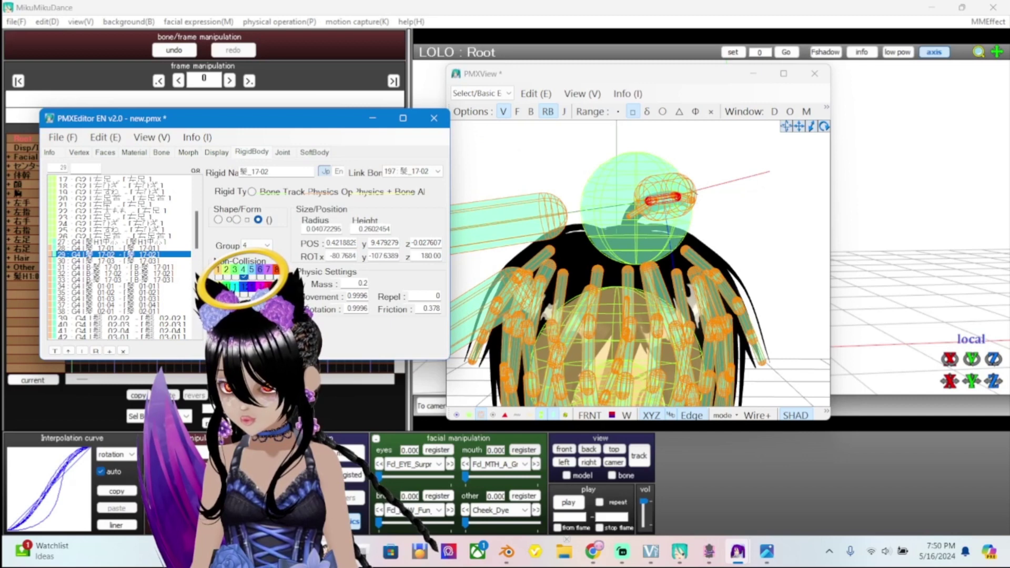
key(Up)
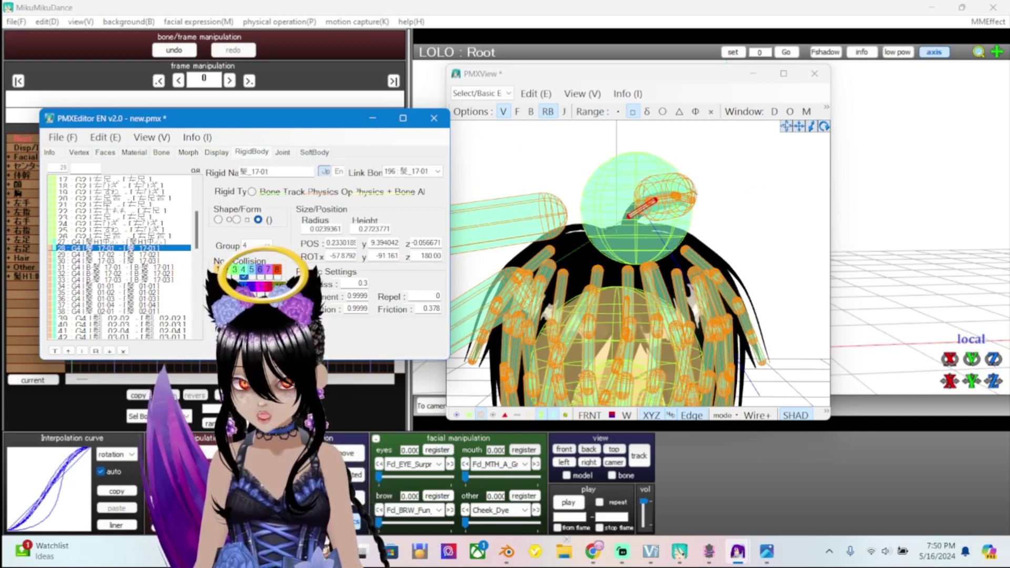
key(Up)
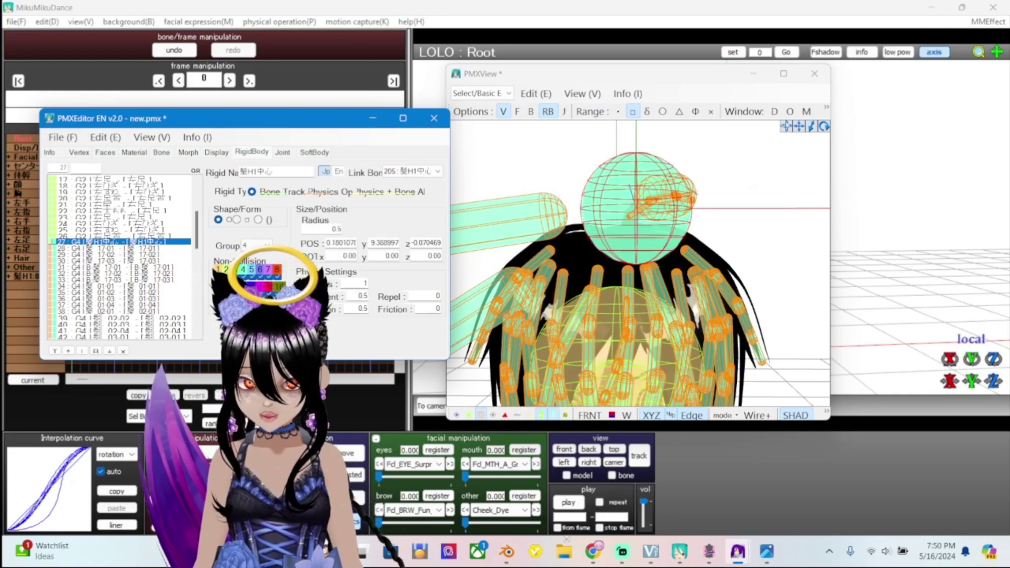
Orbit and zoom the preview to view the head-centre sphere from the side
scroll(638, 264, up, 3)
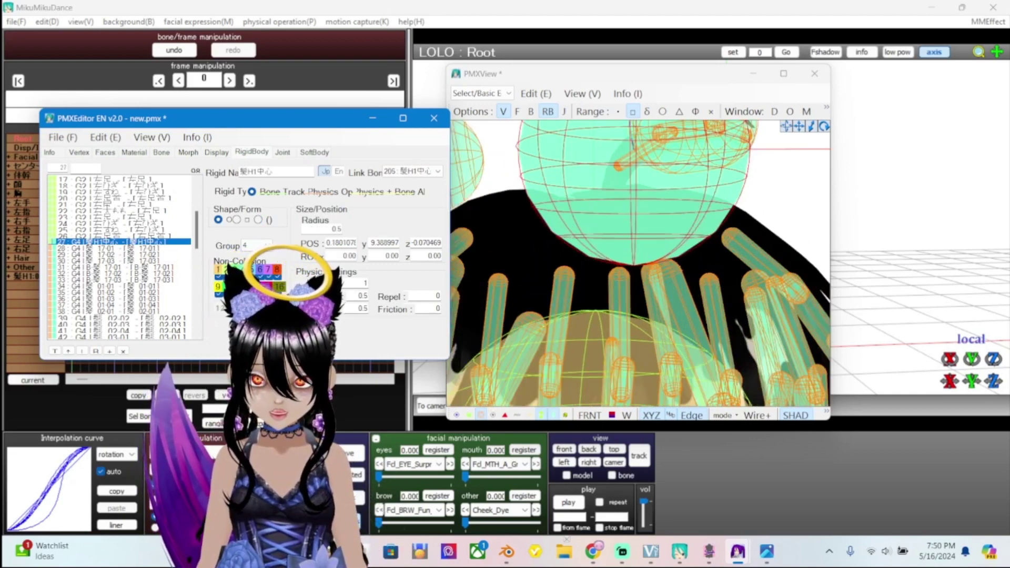
click(639, 263)
right_drag(638, 263, 594, 276)
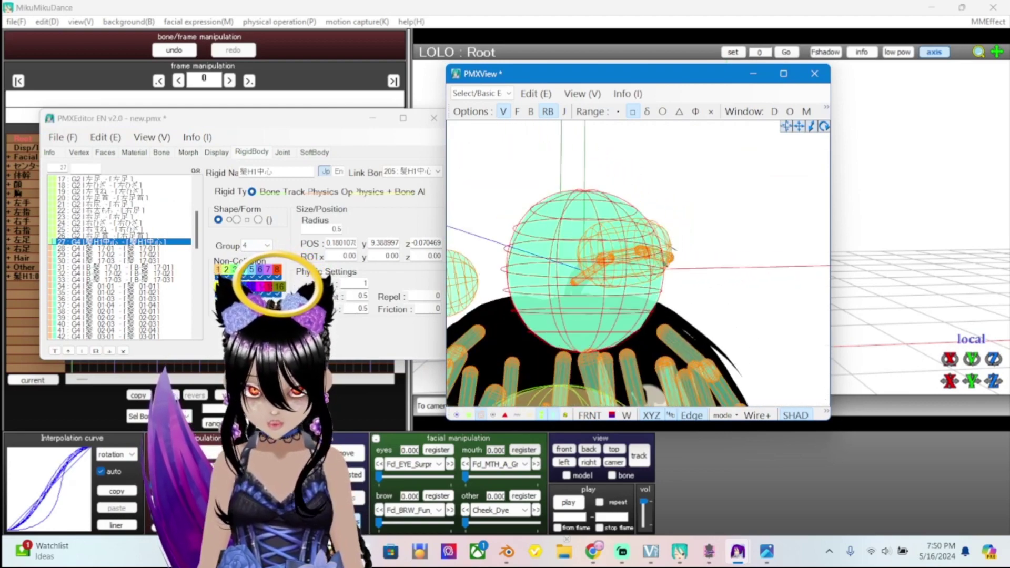
scroll(639, 264, up, 5)
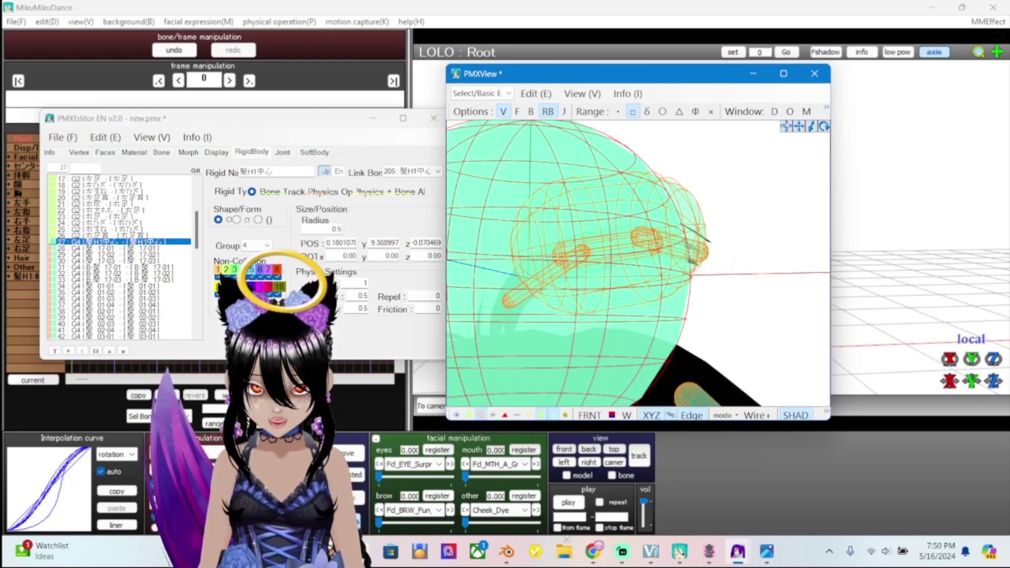
scroll(638, 263, down, 5)
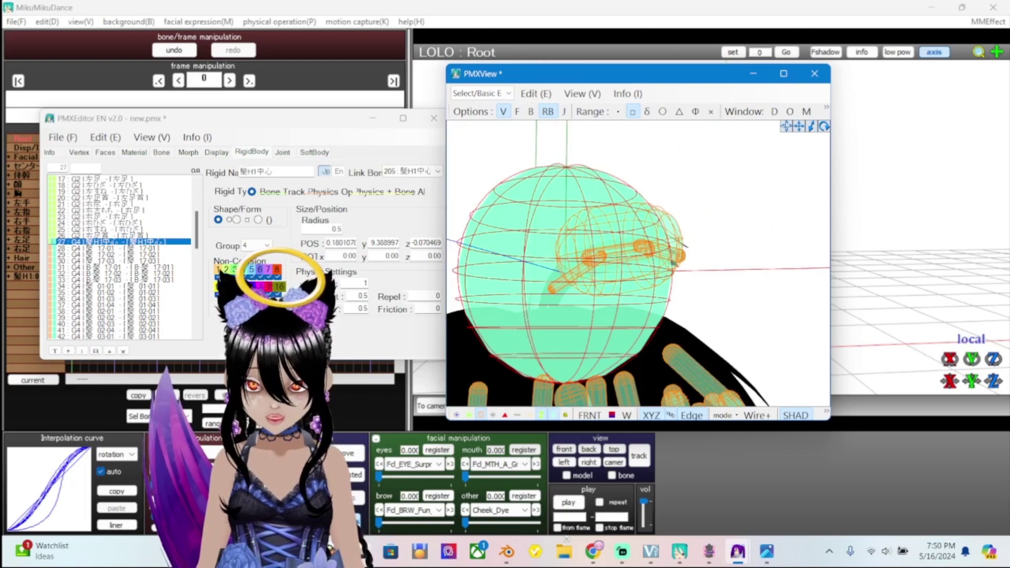
scroll(621, 274, down, 2)
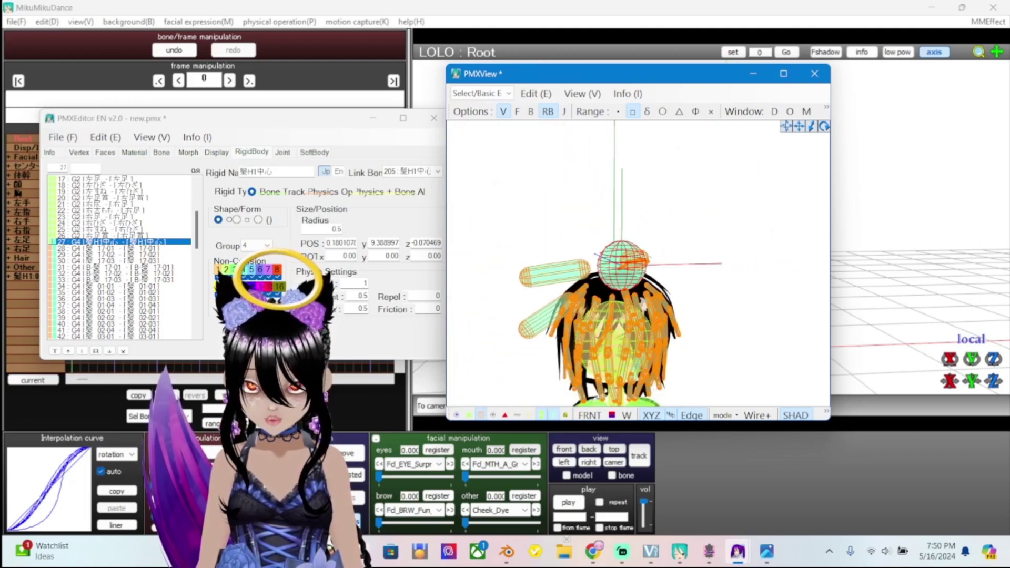
scroll(621, 264, up, 4)
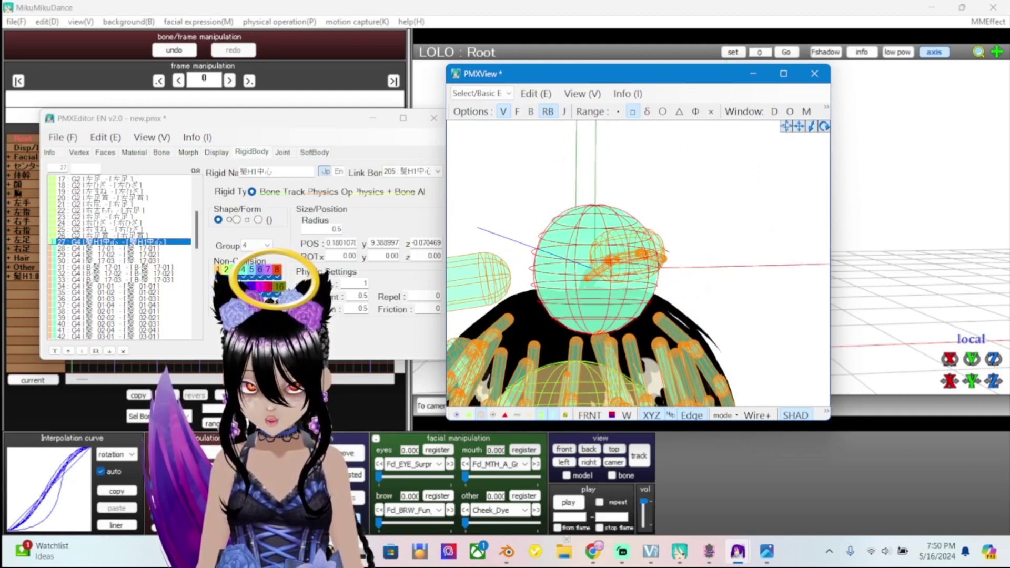
scroll(638, 263, down, 1)
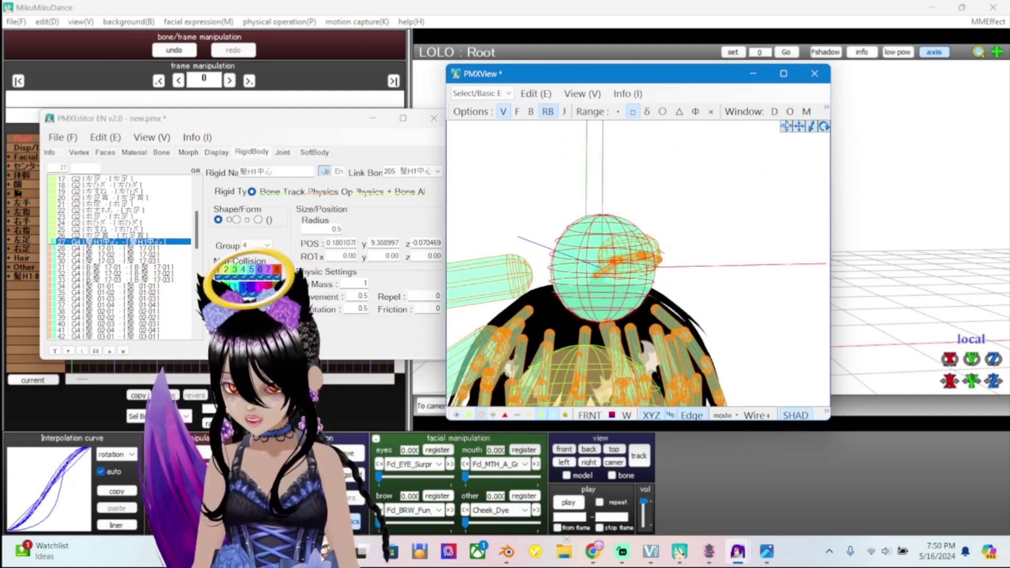
Set 髪H1中心's radius to 0.2 and rotate the model to check the hair bodies
click(337, 229)
key(Return)
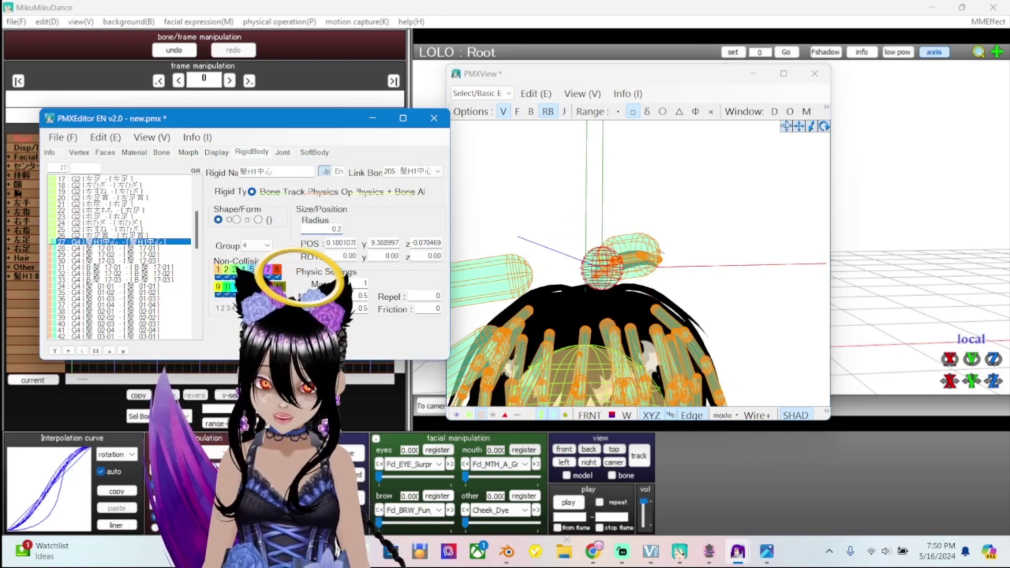
click(632, 158)
right_drag(632, 158, 647, 169)
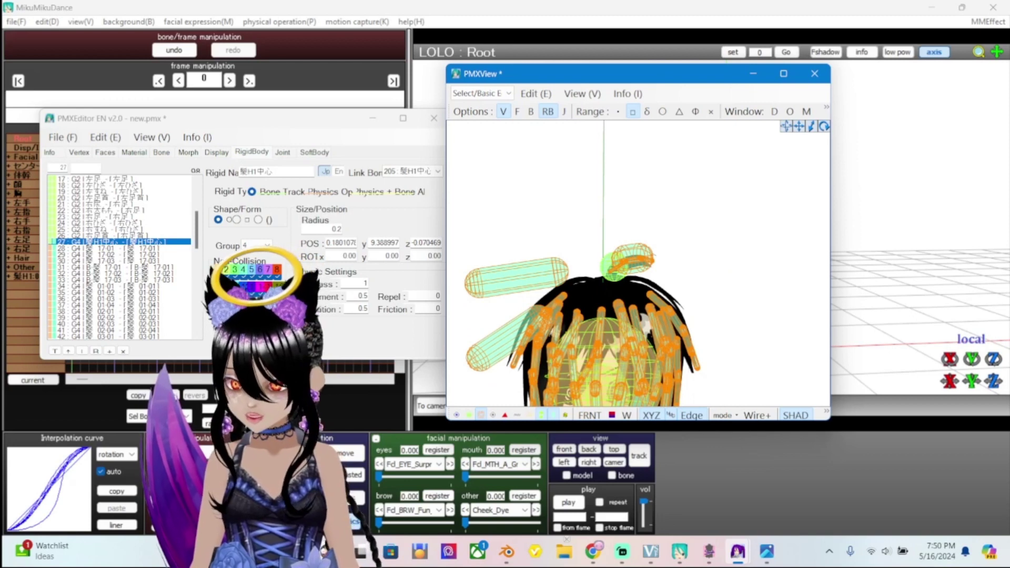
scroll(632, 263, down, 5)
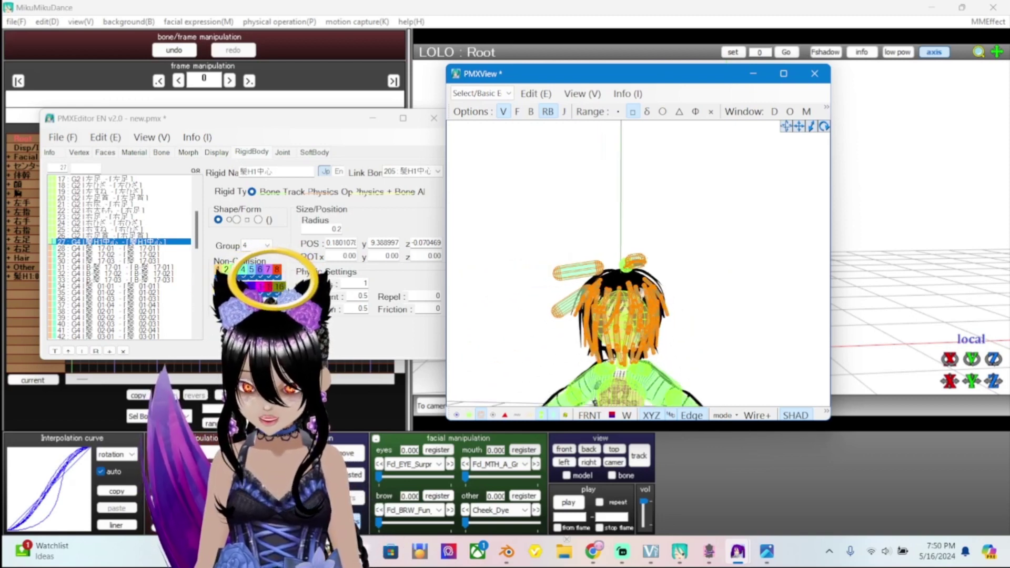
right_drag(637, 263, 653, 263)
scroll(639, 263, up, 6)
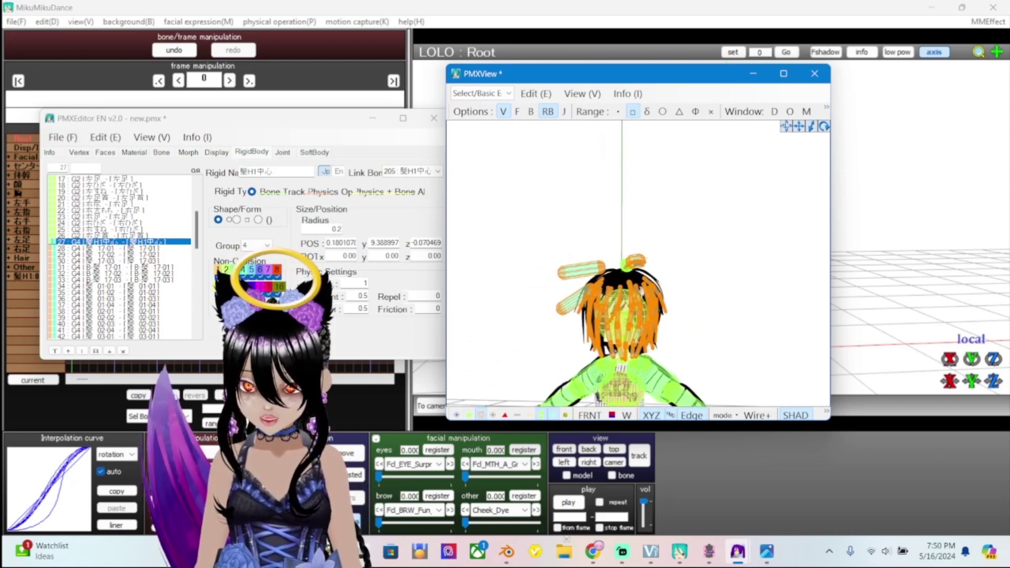
scroll(639, 263, up, 2)
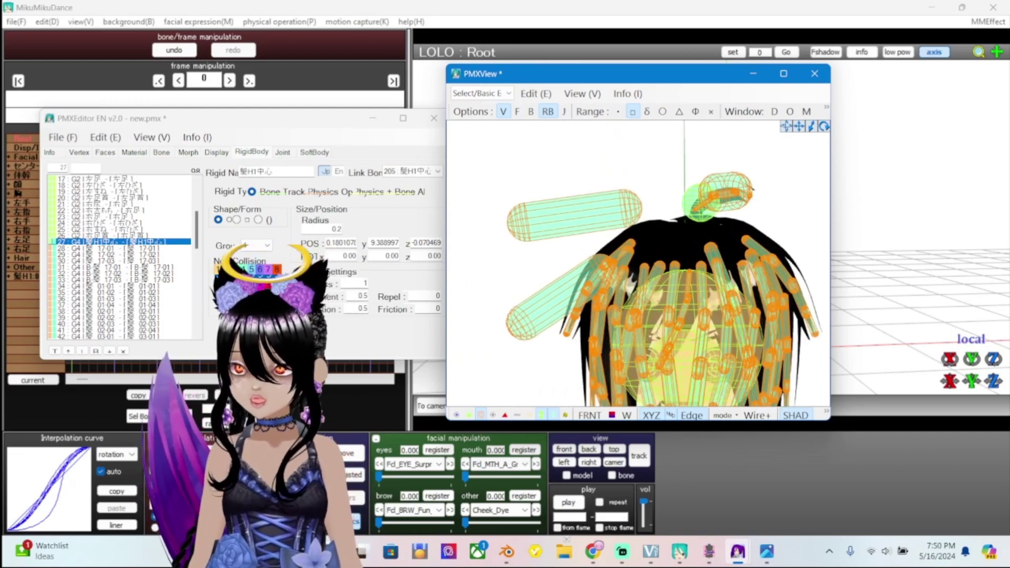
Select hair rigid bodies in rows 28 to 38 and browse 髪_01-04 and B-髪_17-03
click(337, 229)
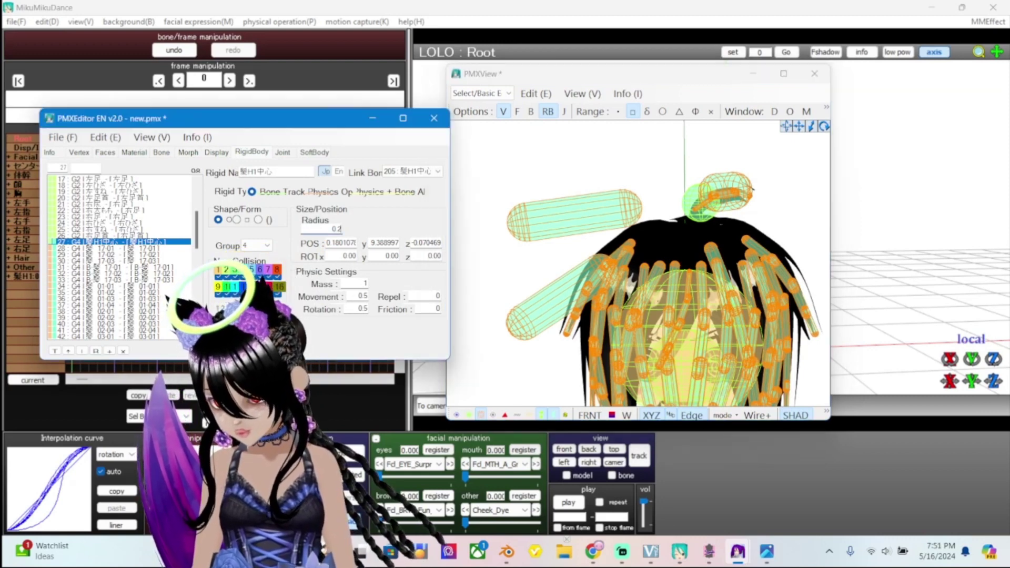
drag(106, 248, 105, 311)
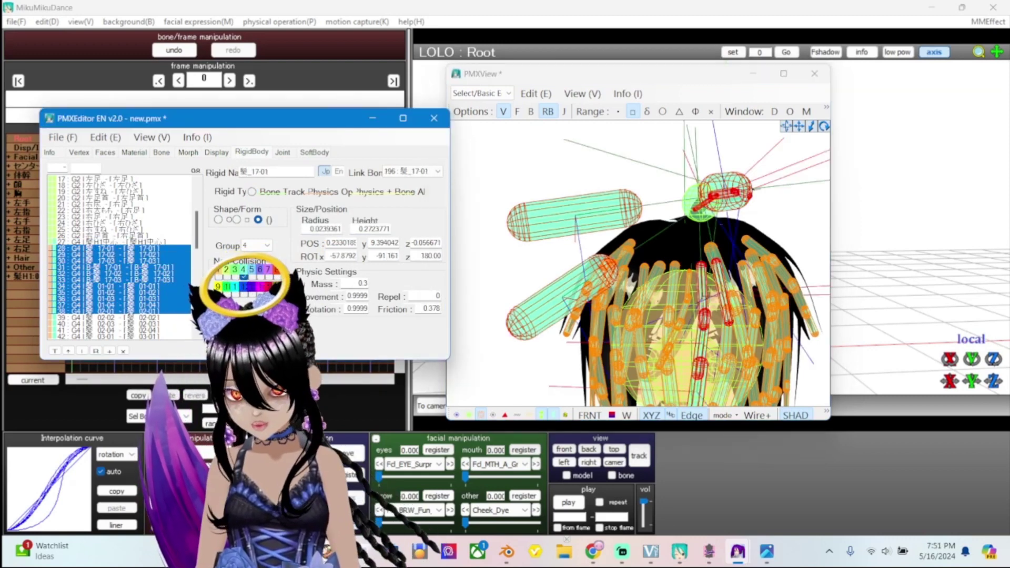
click(105, 305)
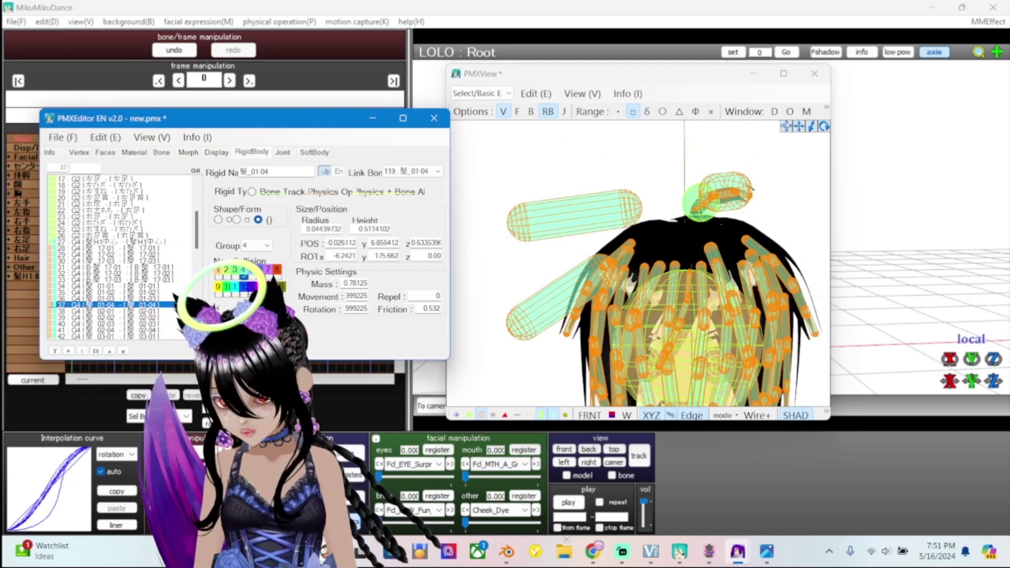
click(169, 298)
click(106, 280)
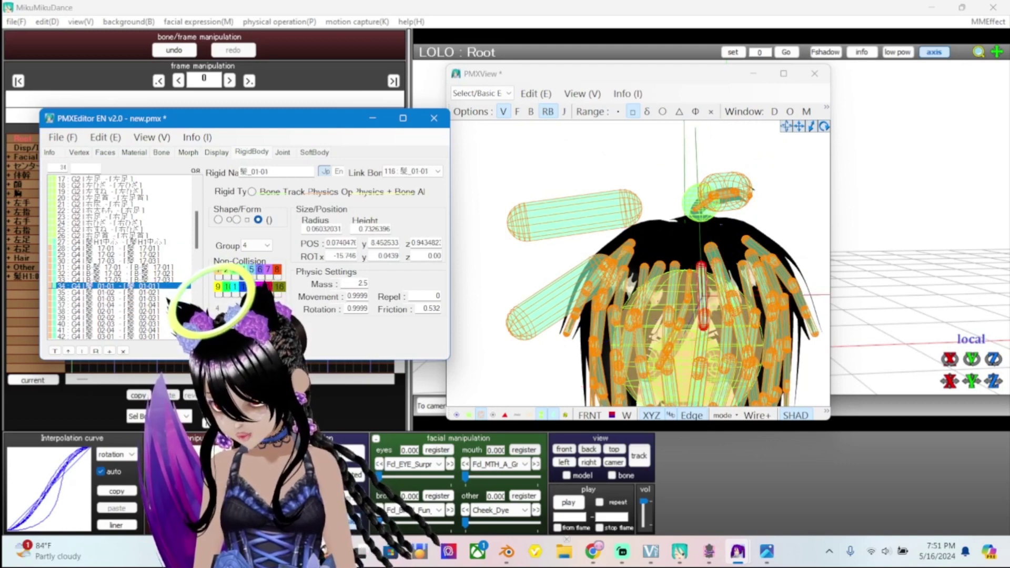
Compare B-髪_17-02 with B-髪_17-03, then delete the B-髪_17-01 rigid body
click(105, 273)
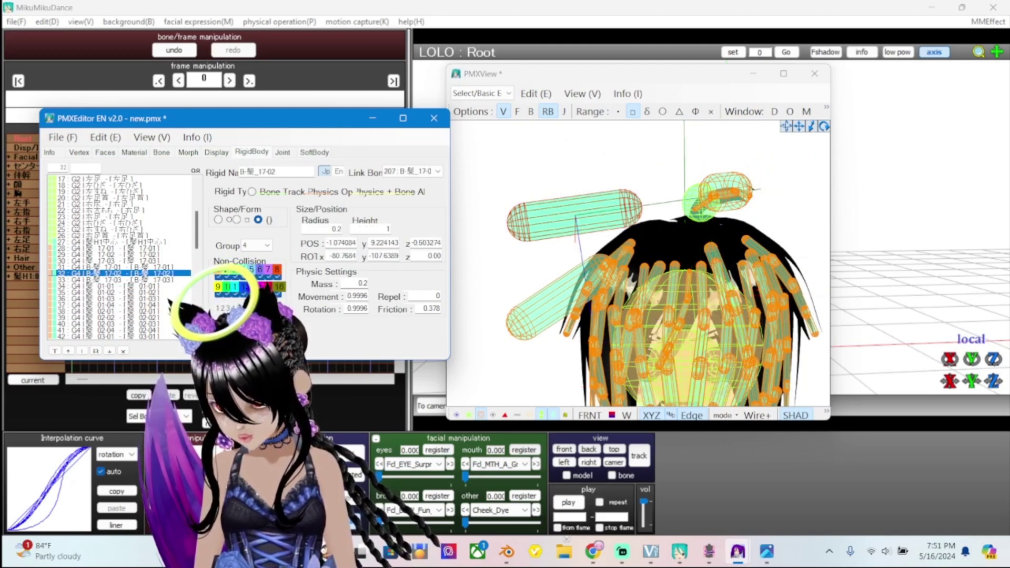
click(105, 280)
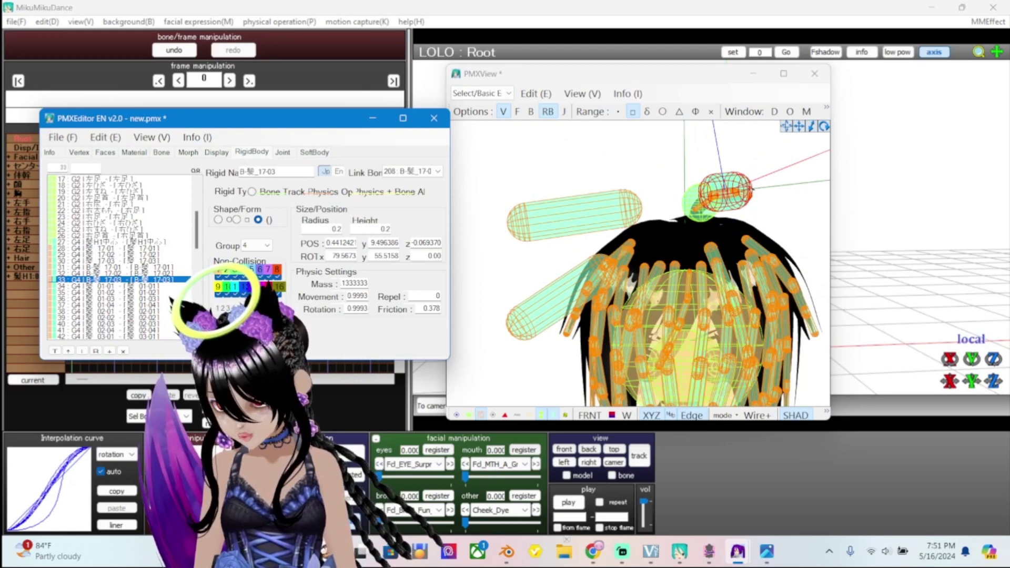
click(105, 274)
click(105, 267)
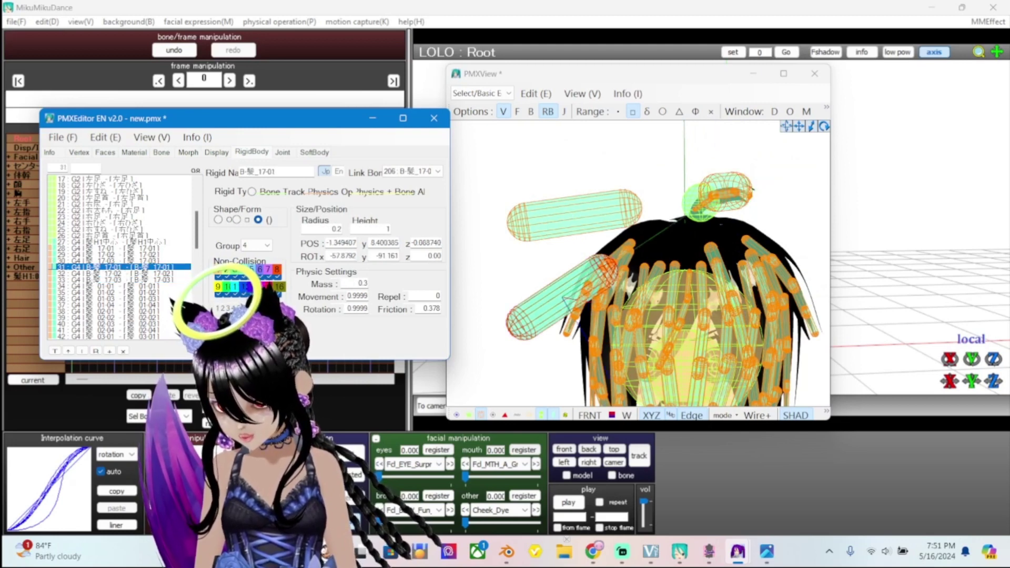
right_click(103, 268)
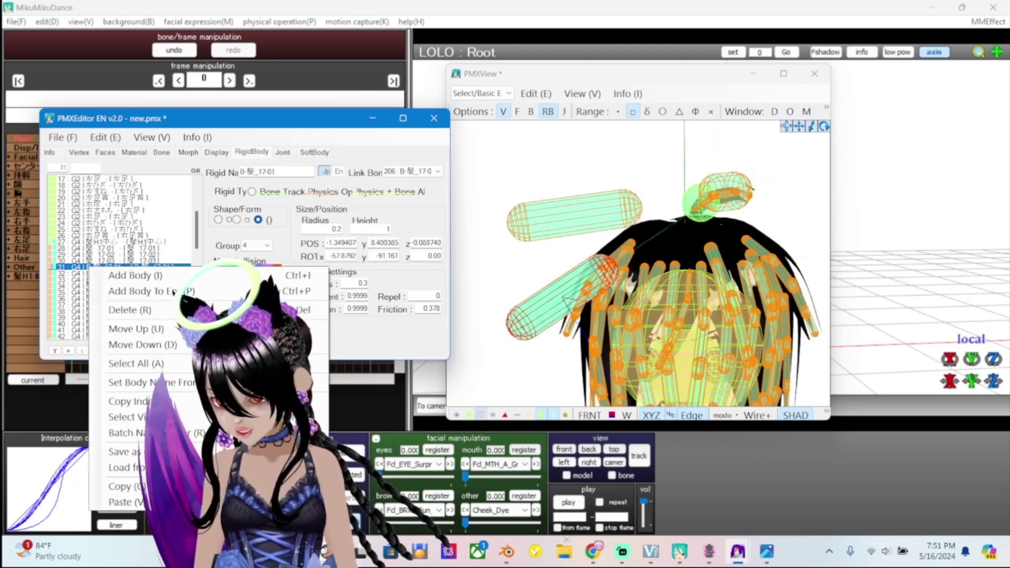
click(130, 310)
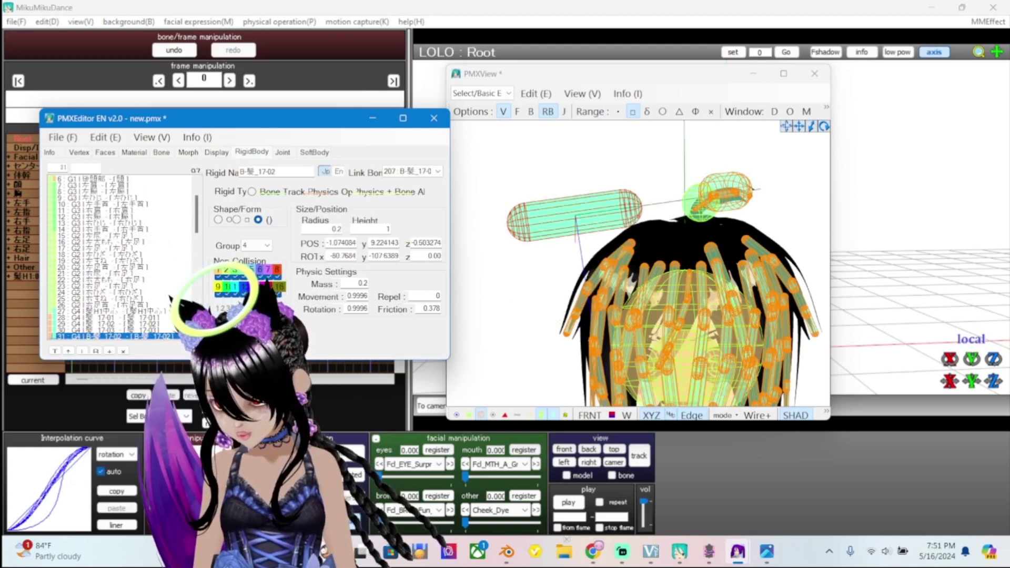
Delete the B-髪_17-02 rigid body and turn the model to check the head
scroll(169, 299, down, 4)
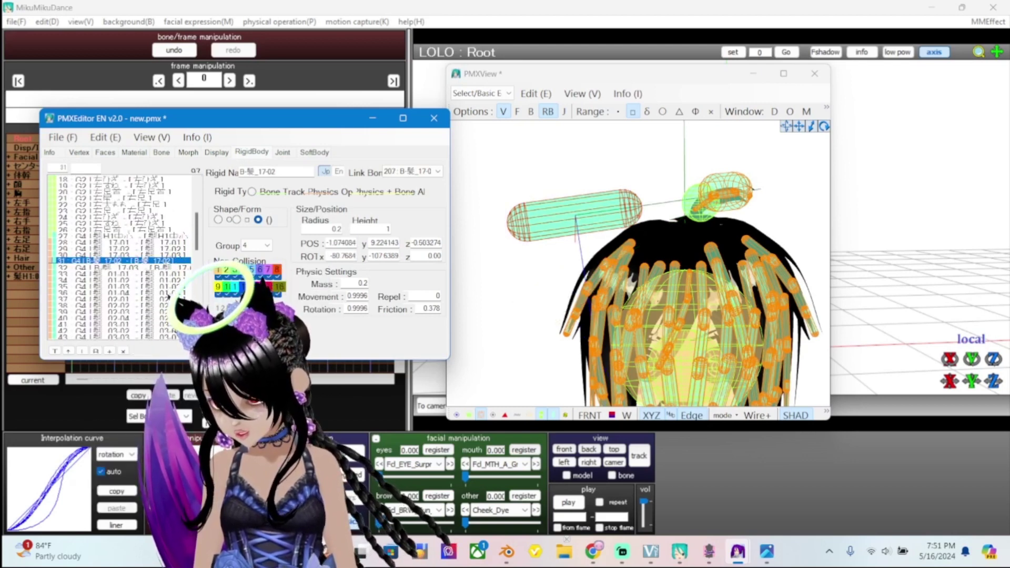
key(Down)
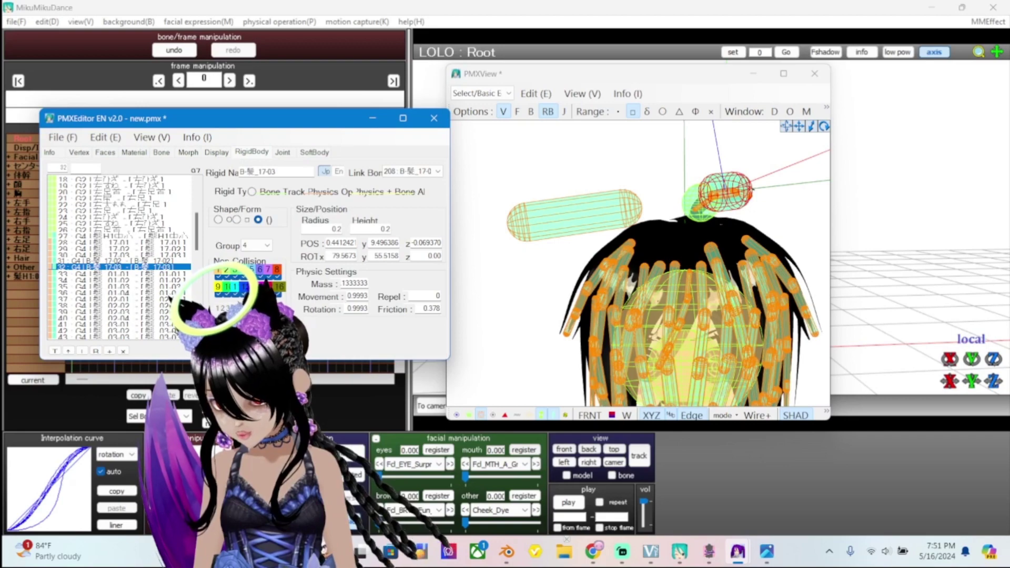
click(107, 260)
right_click(107, 260)
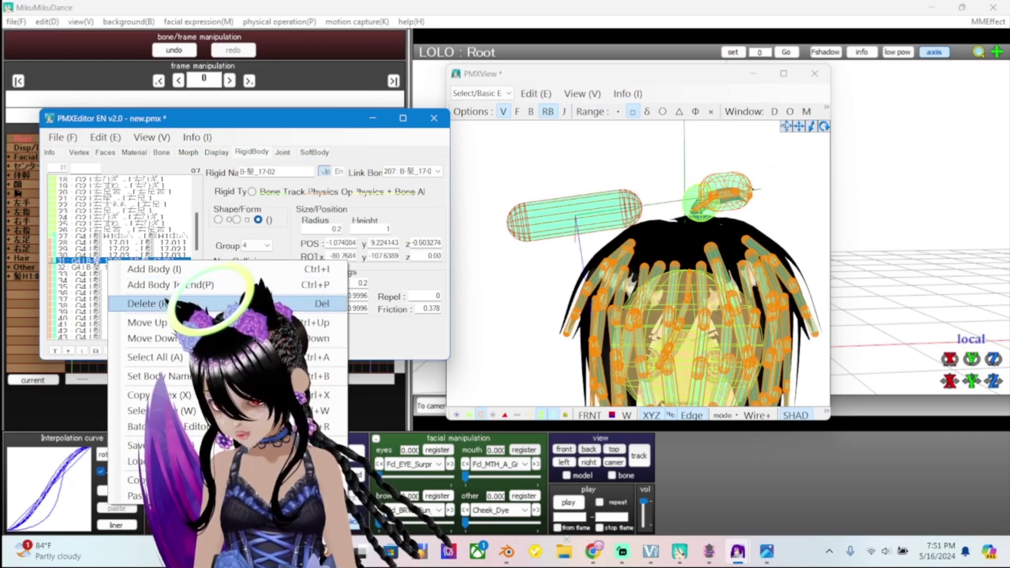
click(158, 304)
right_drag(685, 273, 671, 258)
scroll(636, 263, down, 3)
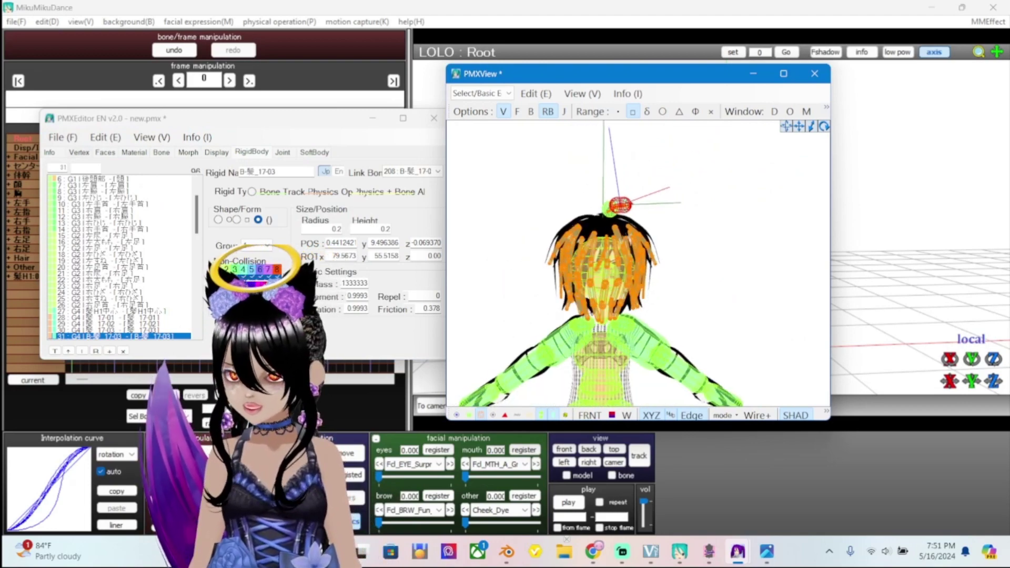
Save the model as new2.pmx through Save As
click(62, 137)
click(79, 187)
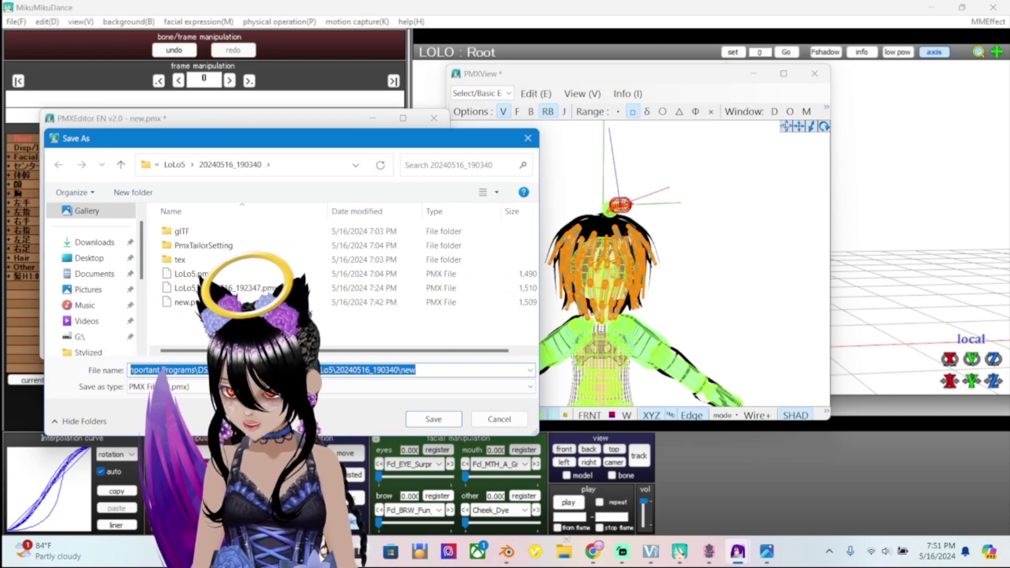
text(new)
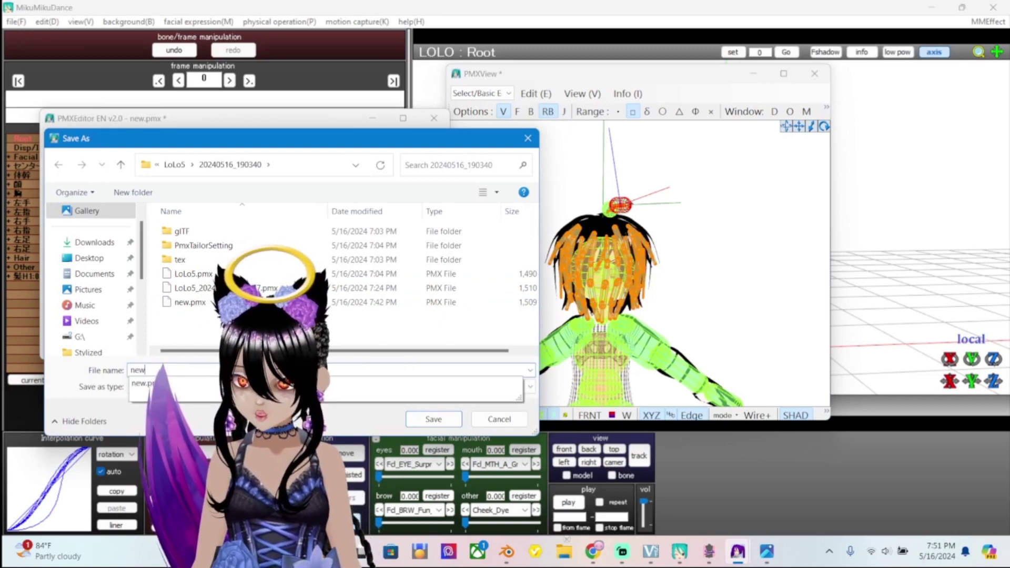
text(2)
key(Return)
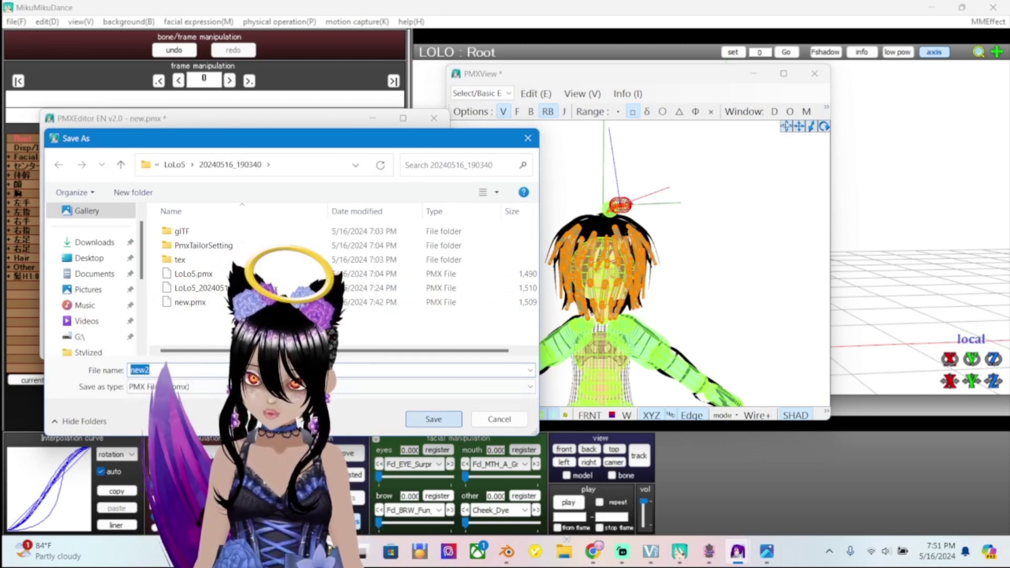
Minimize PMX Editor, delete the LOLO model in MikuMikuDance, and load new2.pmx
click(372, 118)
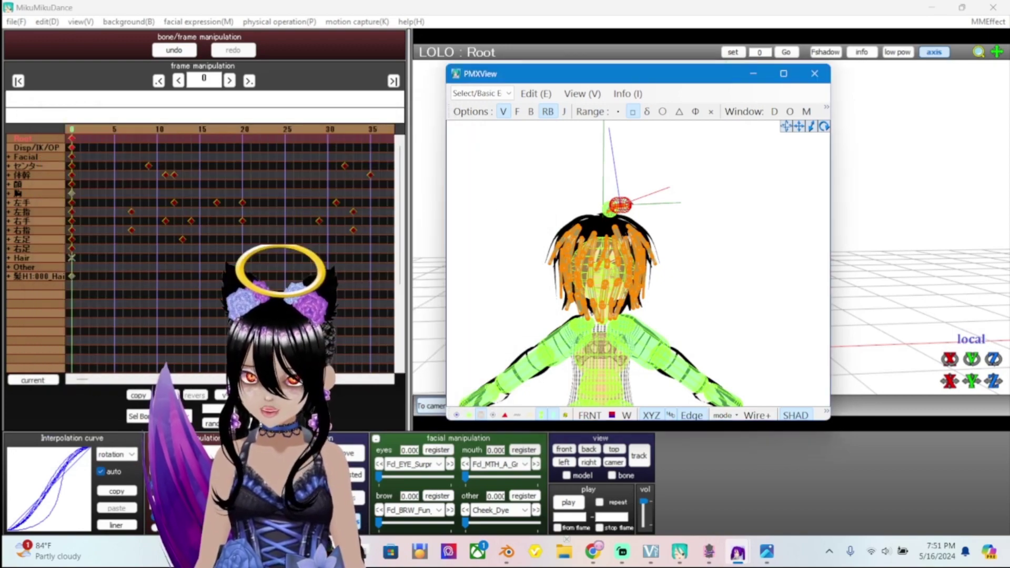
key(alt+Tab)
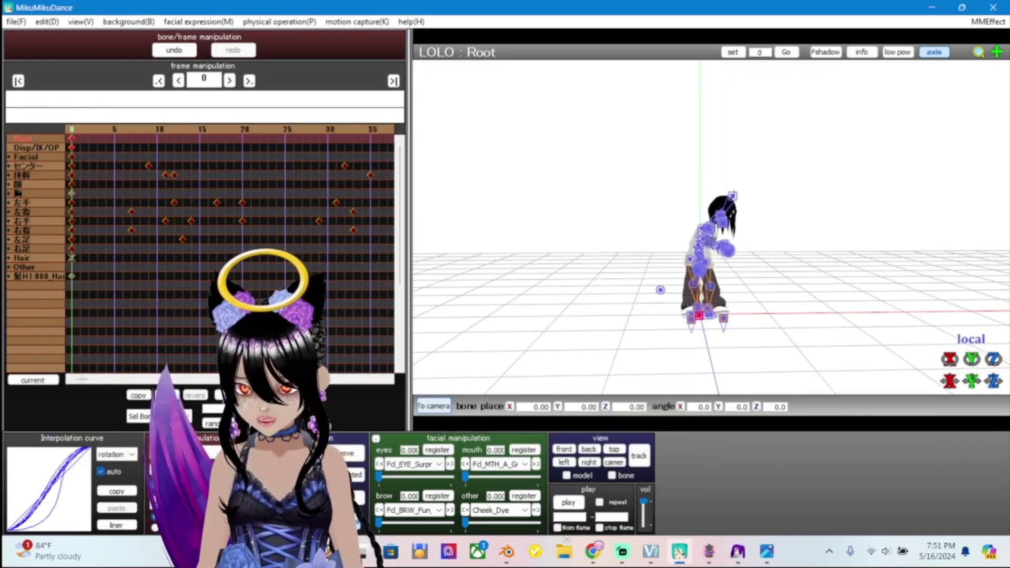
click(72, 138)
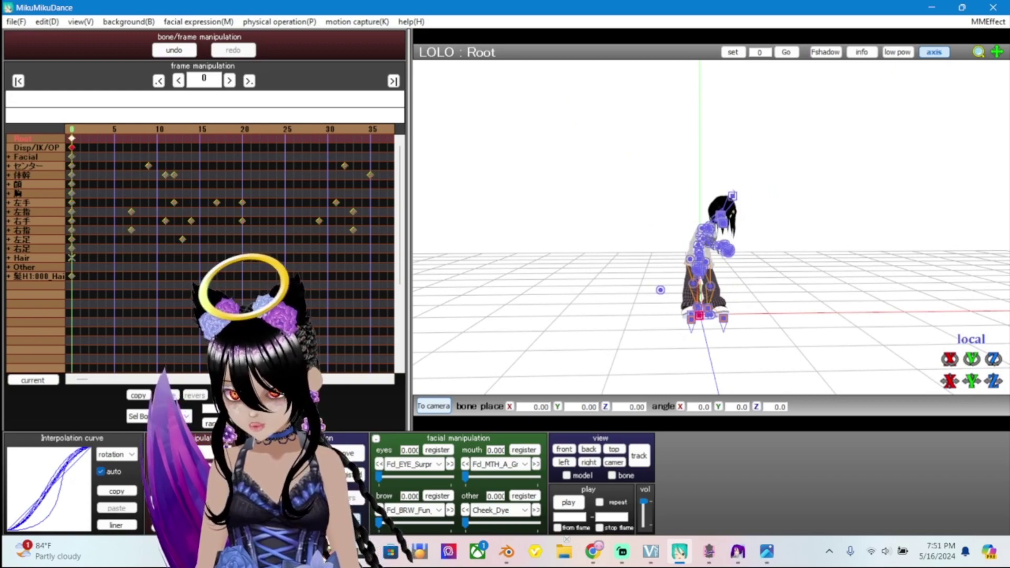
key(Delete)
key(Return)
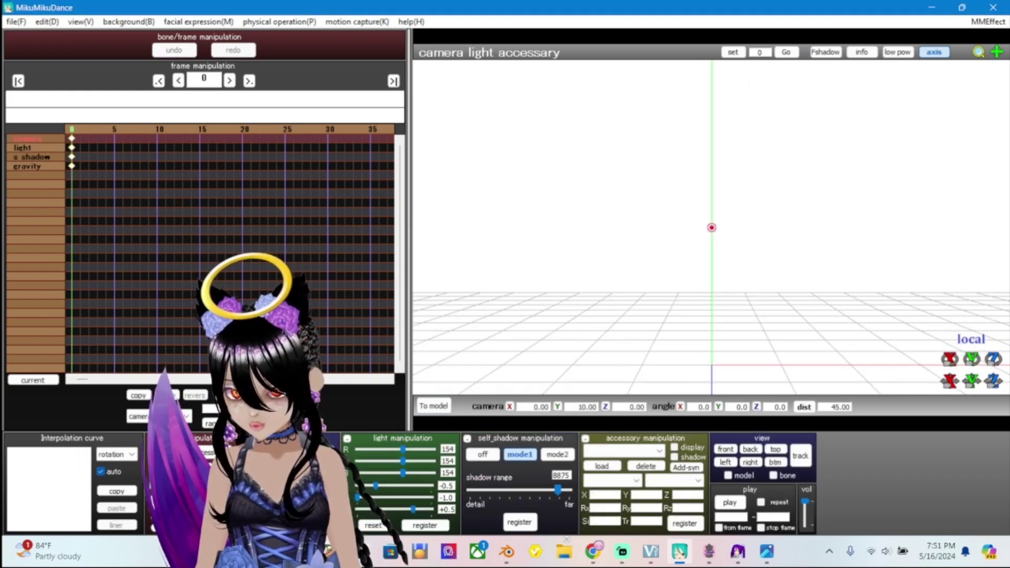
key(ctrl+o)
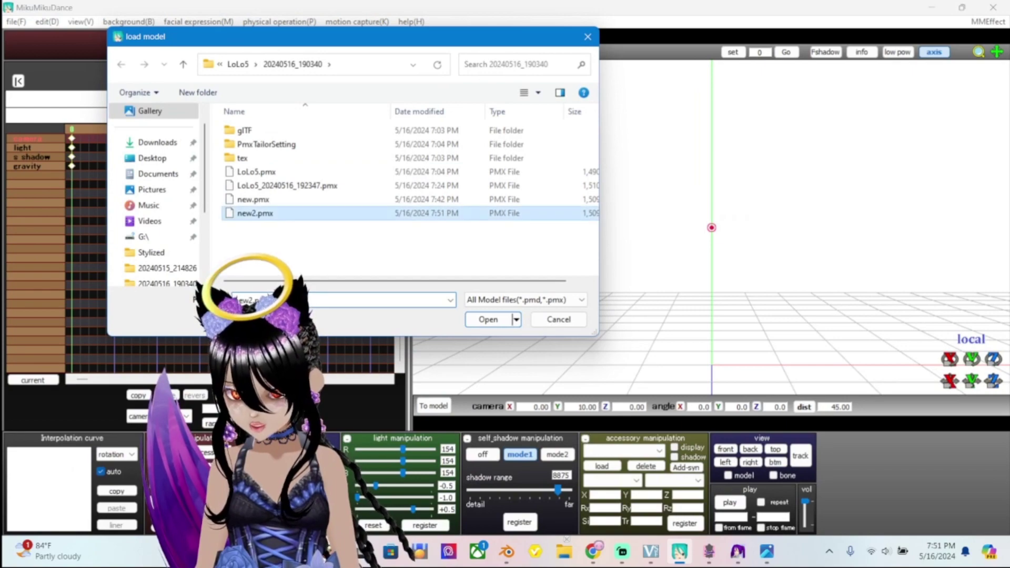
key(Return)
key(Return)
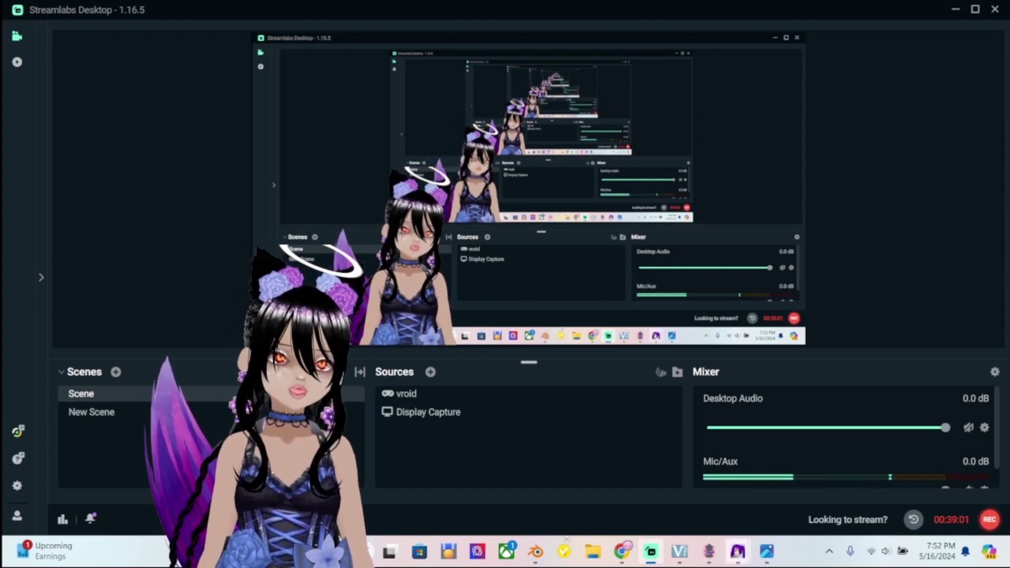
Bring PMX Editor forward and step back through hair rigid bodies B-髪_17-02 to B-髪_17-01
mouse_move(738, 552)
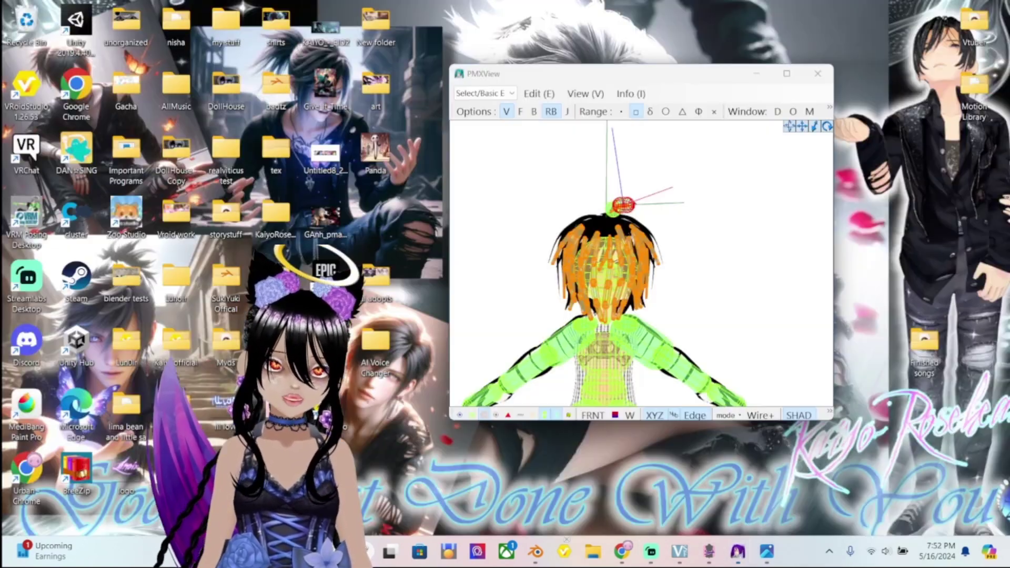
click(747, 486)
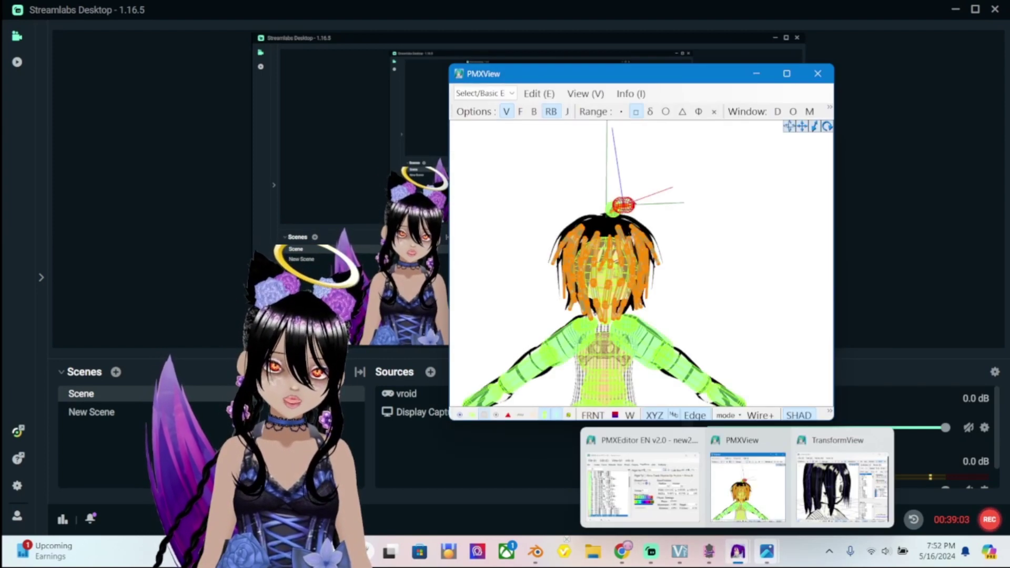
click(642, 484)
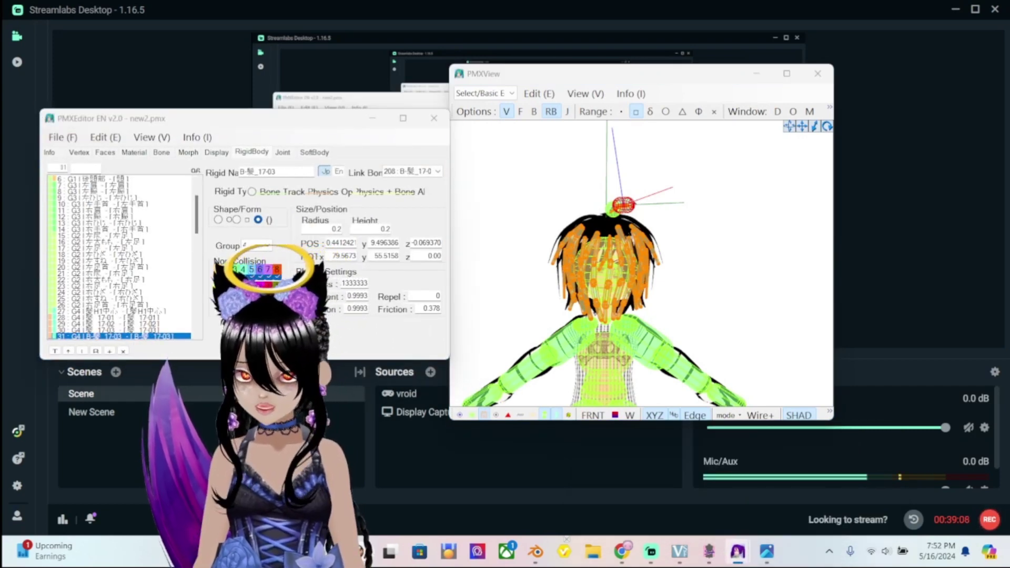
key(alt+Tab)
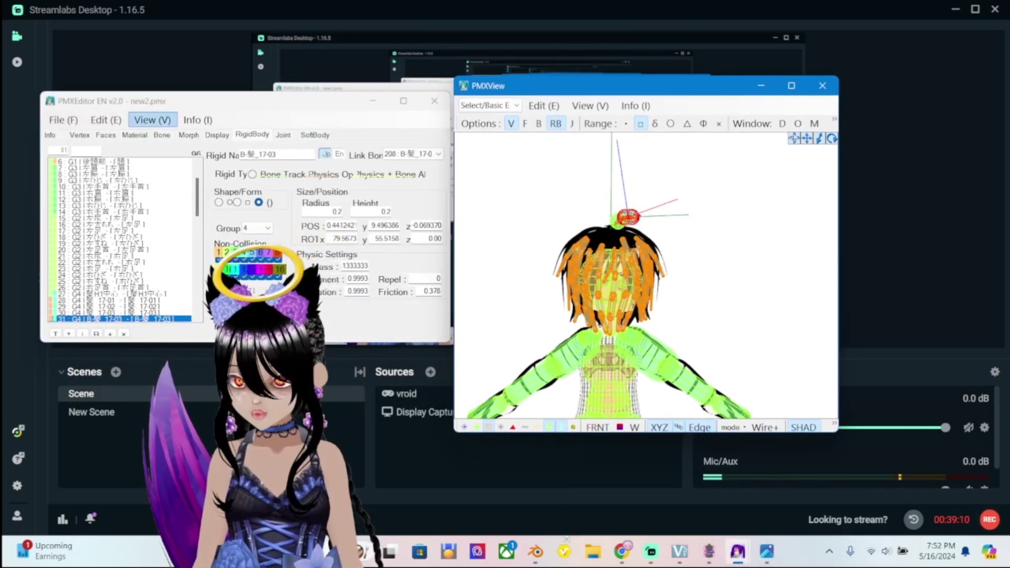
key(ctrl+z)
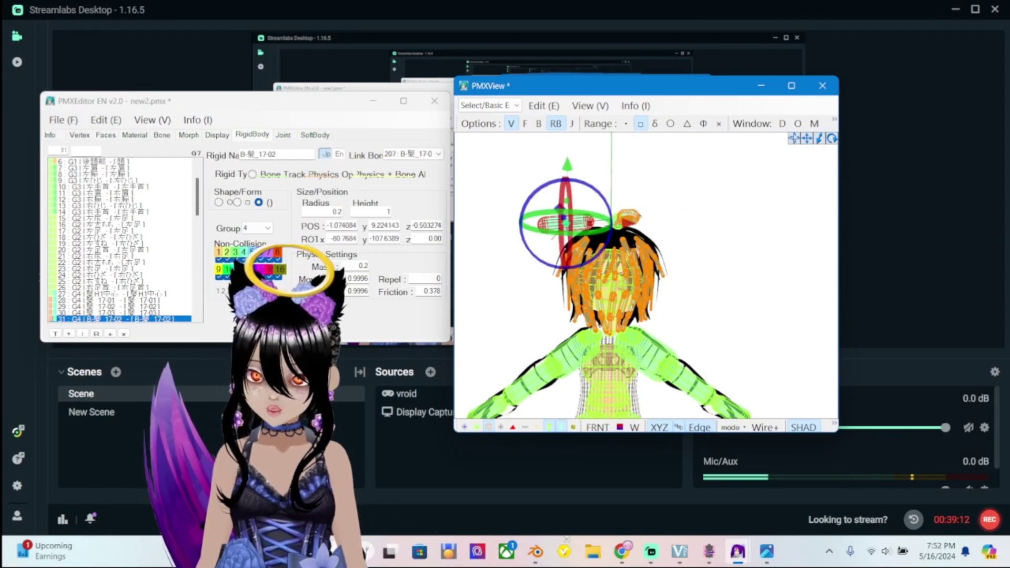
key(ctrl+z)
Save the edited model as new2.pmx
scroll(646, 273, up, 2)
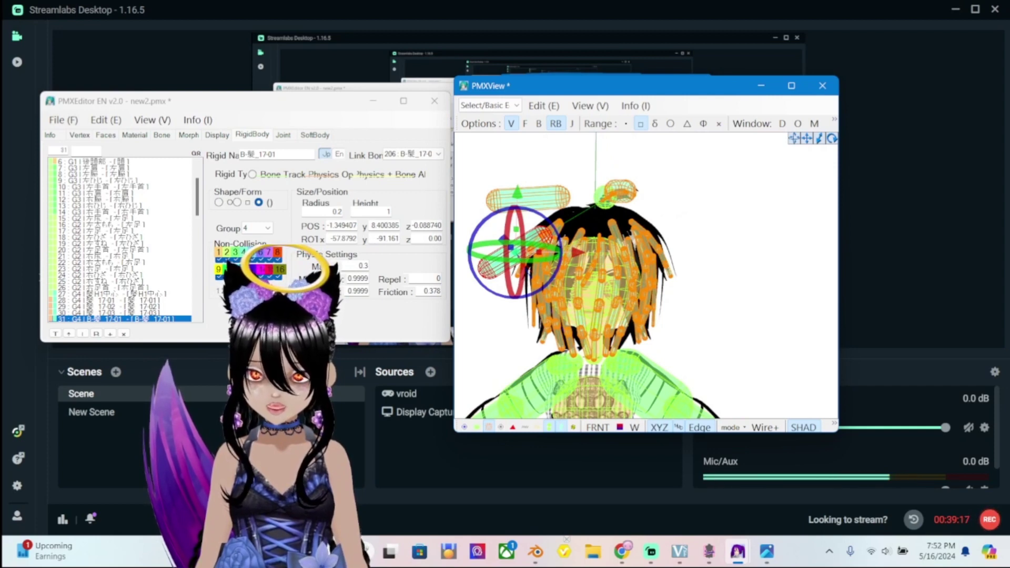
click(63, 120)
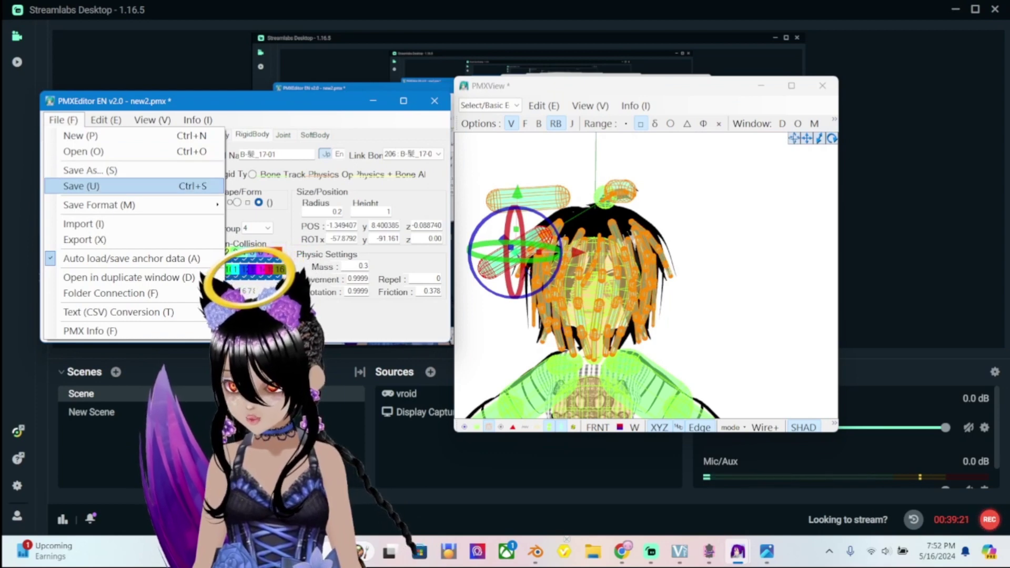
mouse_move(105, 205)
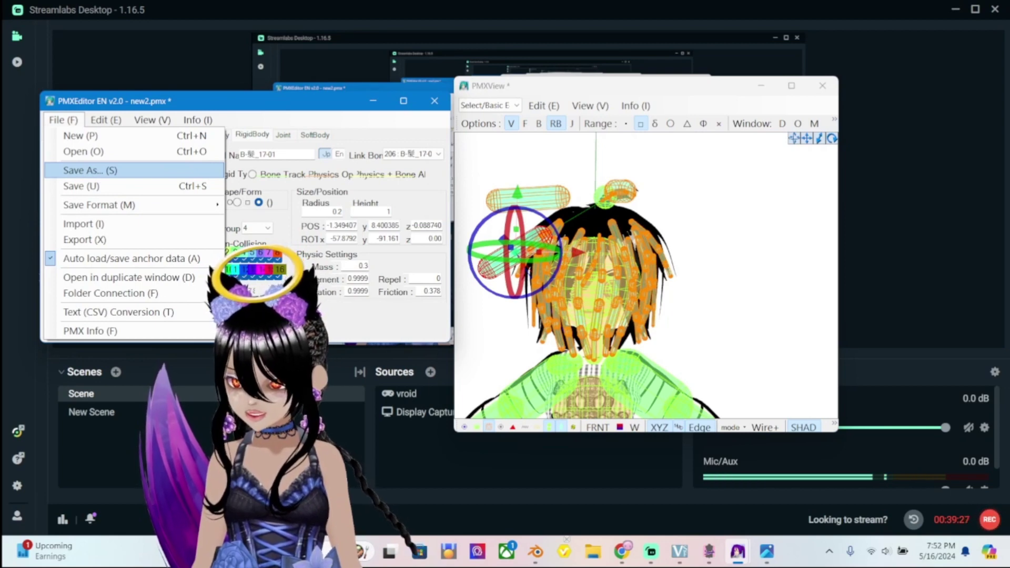
click(105, 186)
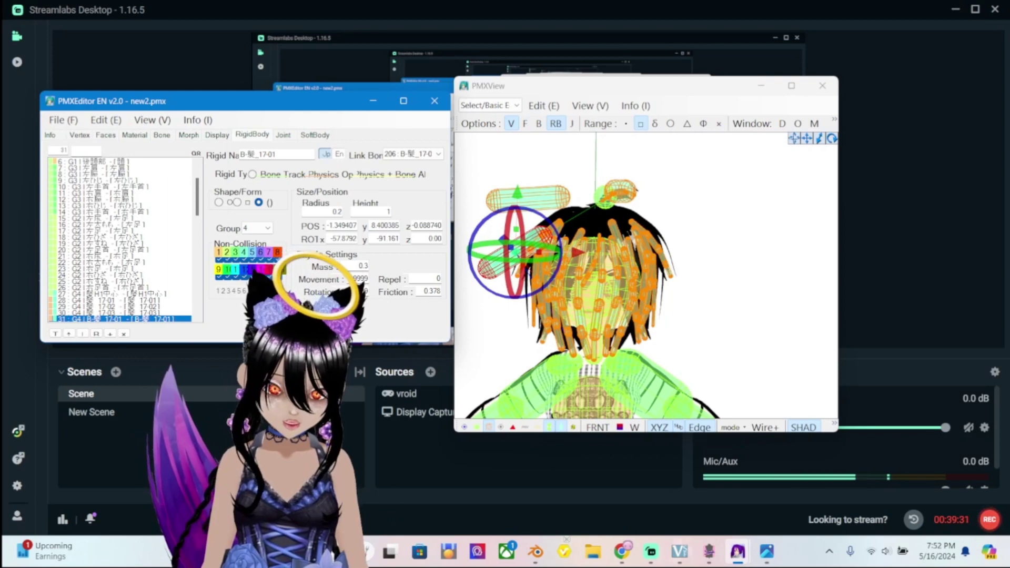
key(super+w)
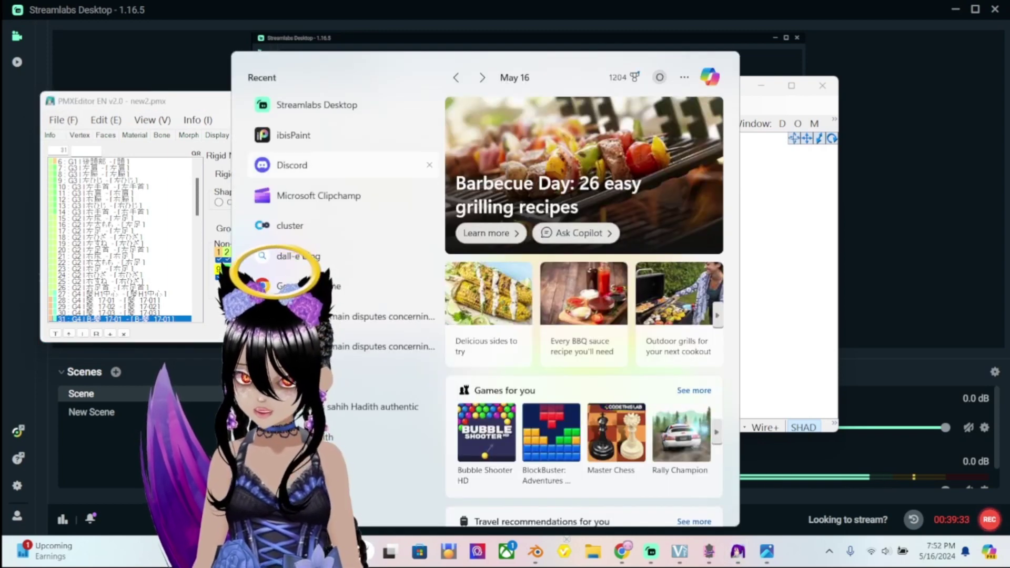
Open and close the Start menu to get back to MikuMikuDance
key(super)
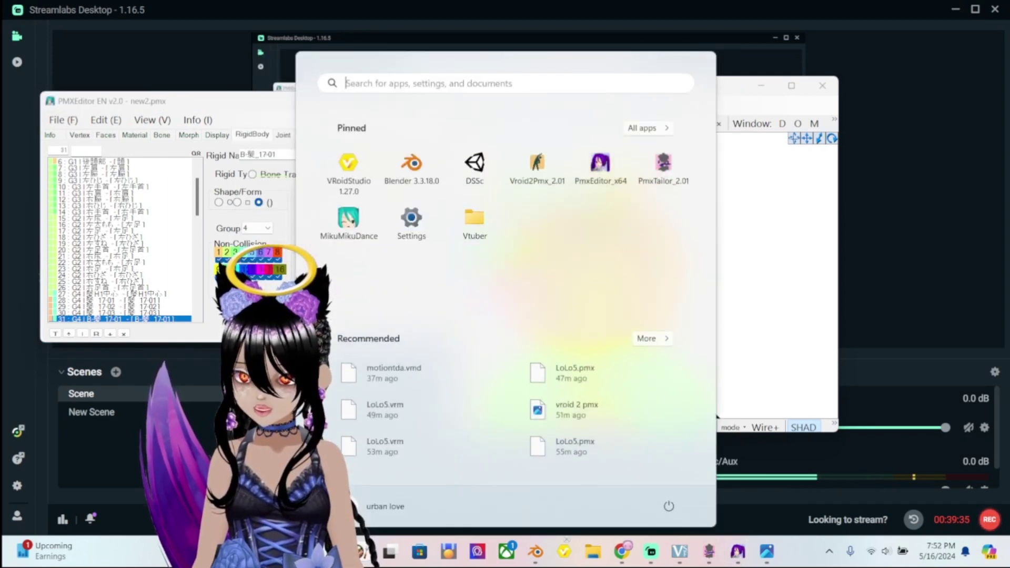
key(Escape)
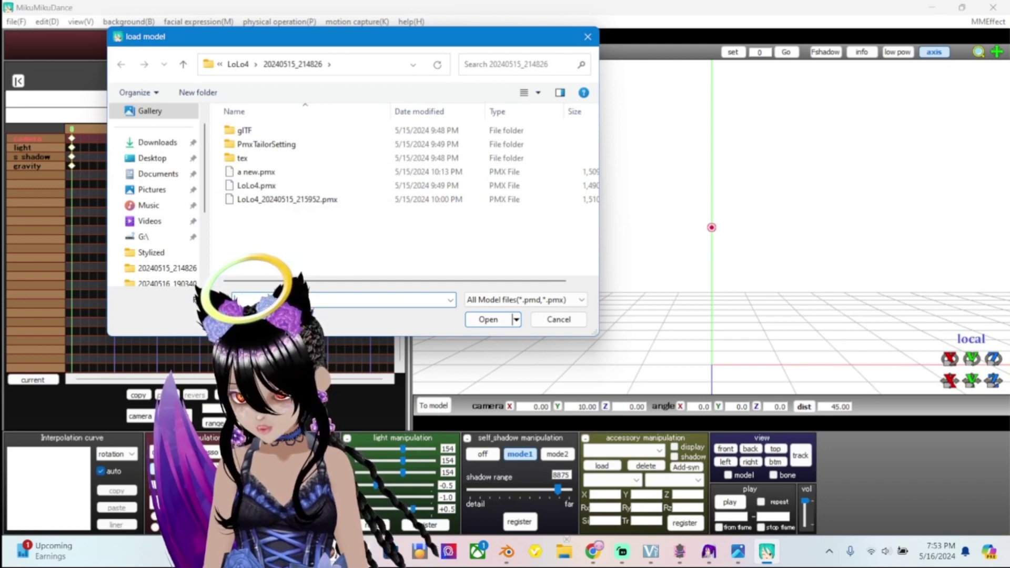
Load new2.pmx from folder 20240516_190340, accept the info notice, and orbit to the model's back
scroll(158, 237, down, 2)
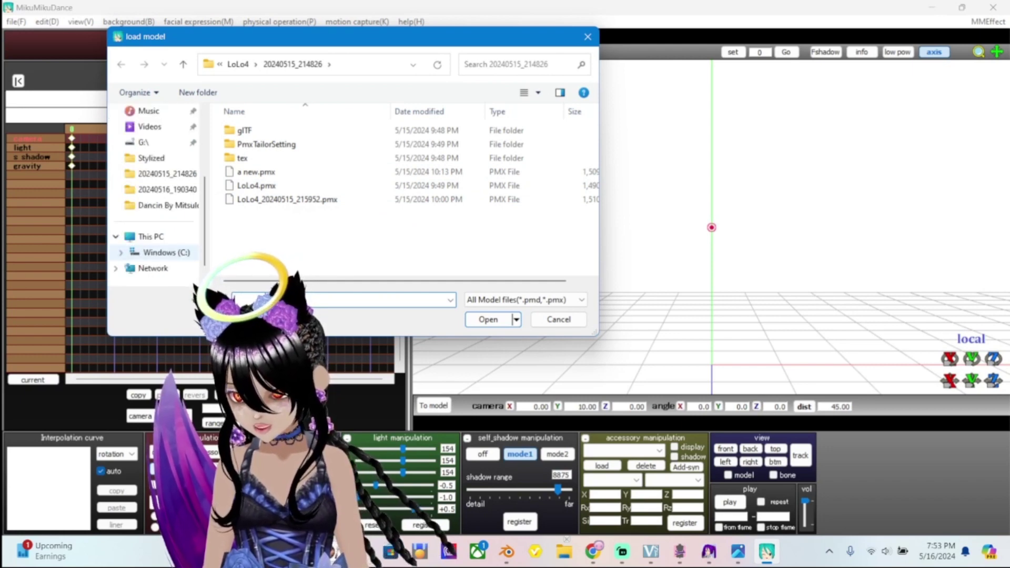
click(166, 189)
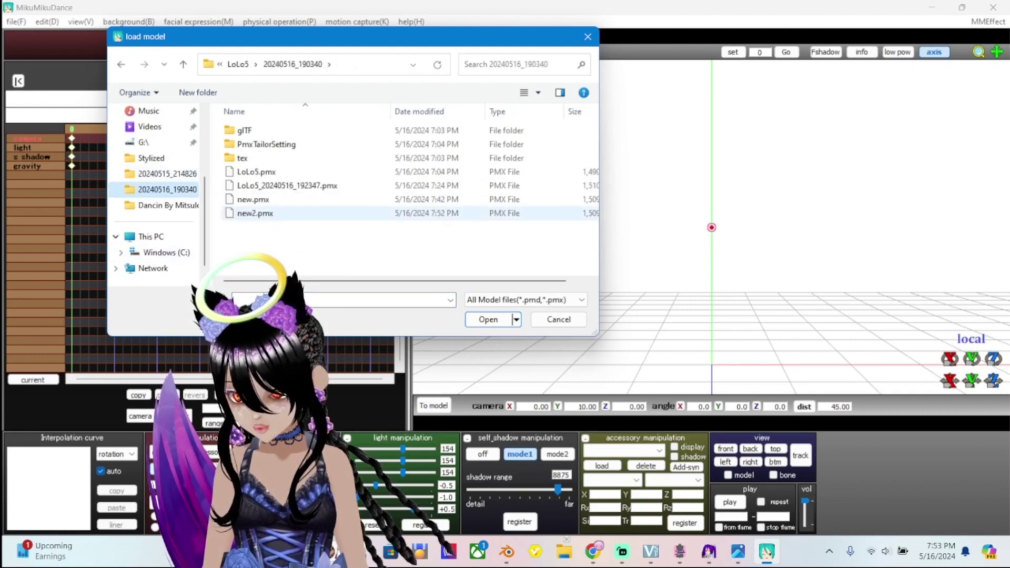
click(255, 213)
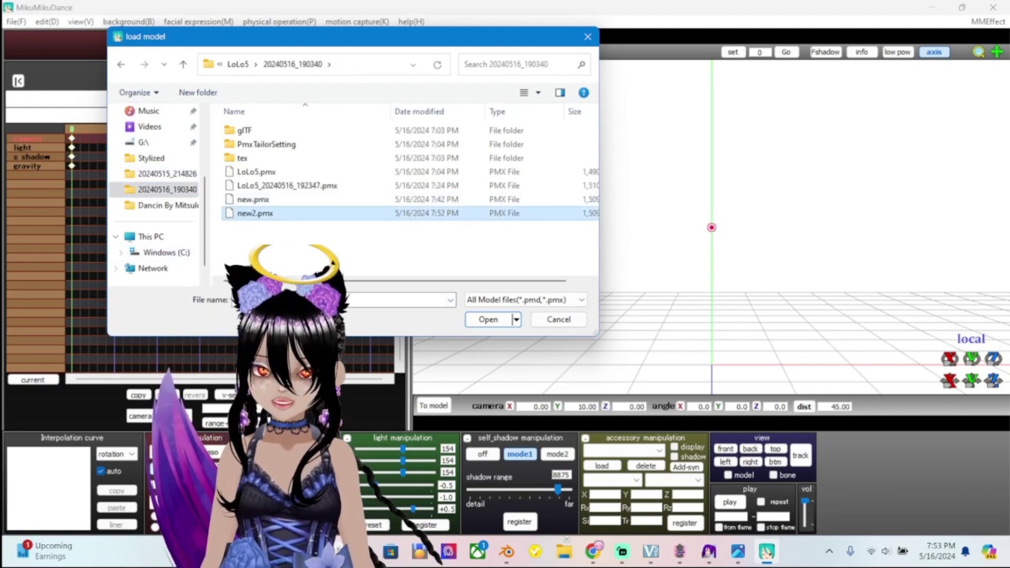
click(503, 318)
click(484, 312)
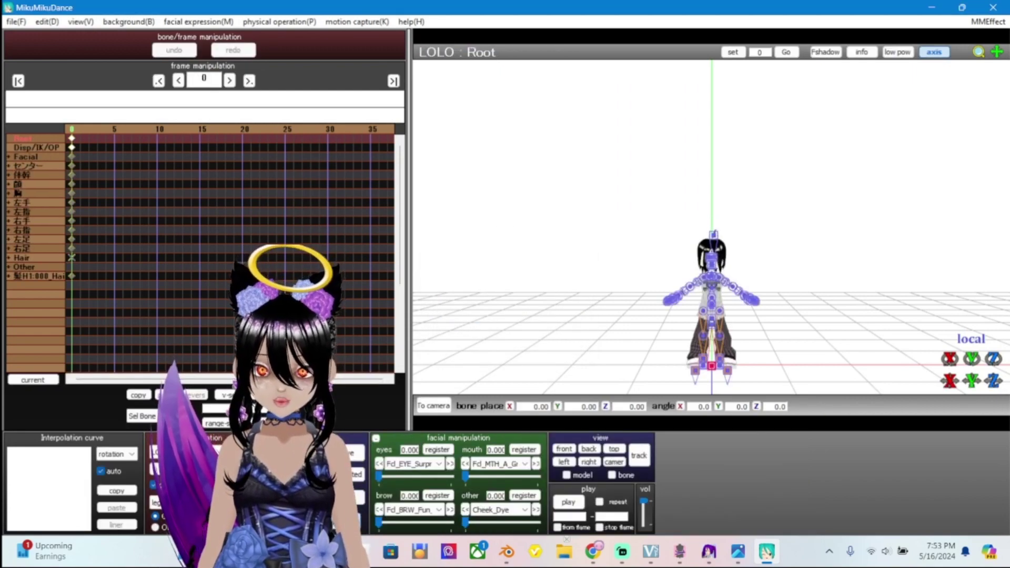
scroll(712, 226, up, 5)
scroll(712, 226, down, 5)
right_drag(712, 227, 936, 232)
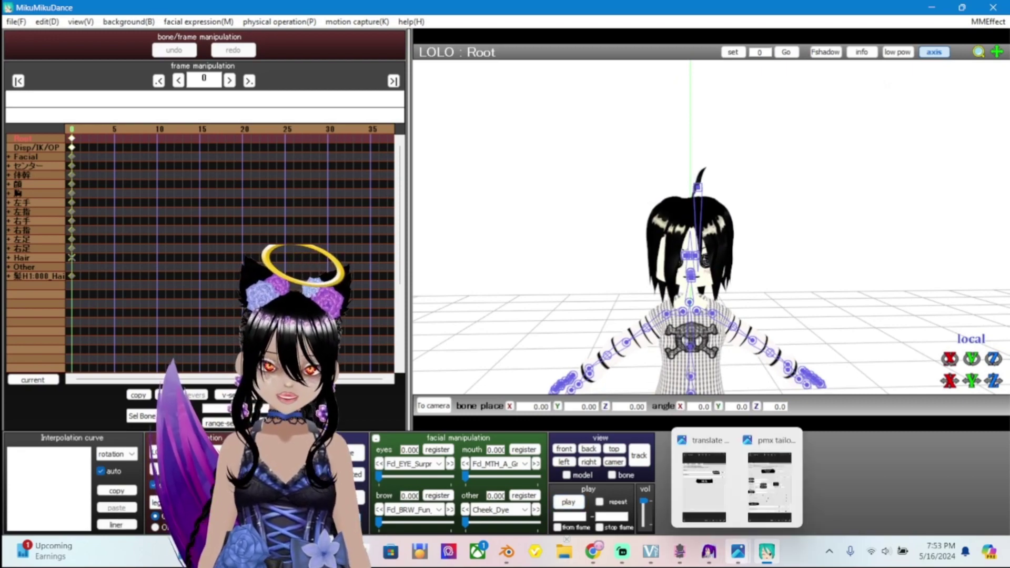
Inspect the hair rigid bodies from above in PMXView, then close it
mouse_move(709, 551)
click(719, 487)
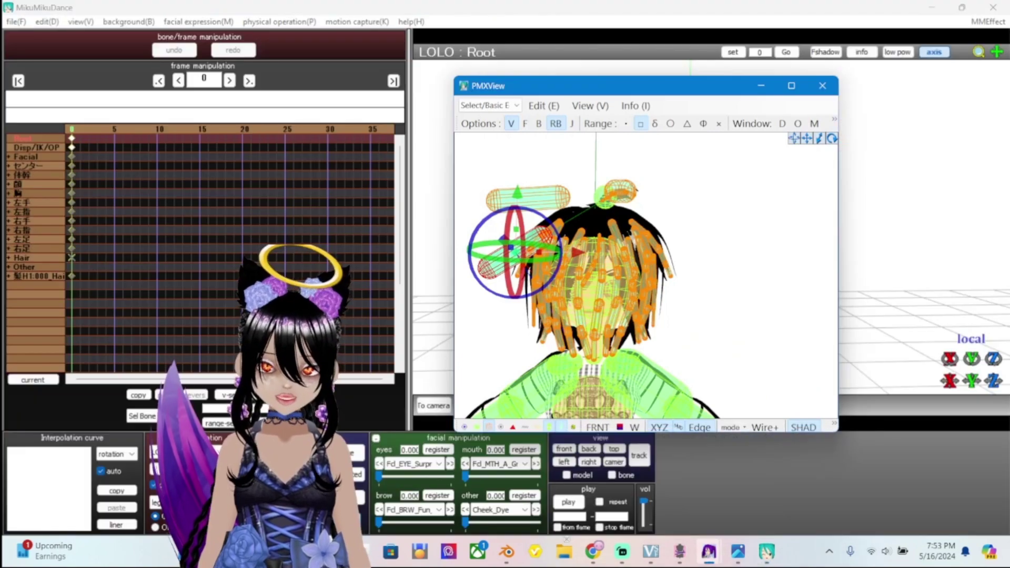
scroll(579, 274, up, 3)
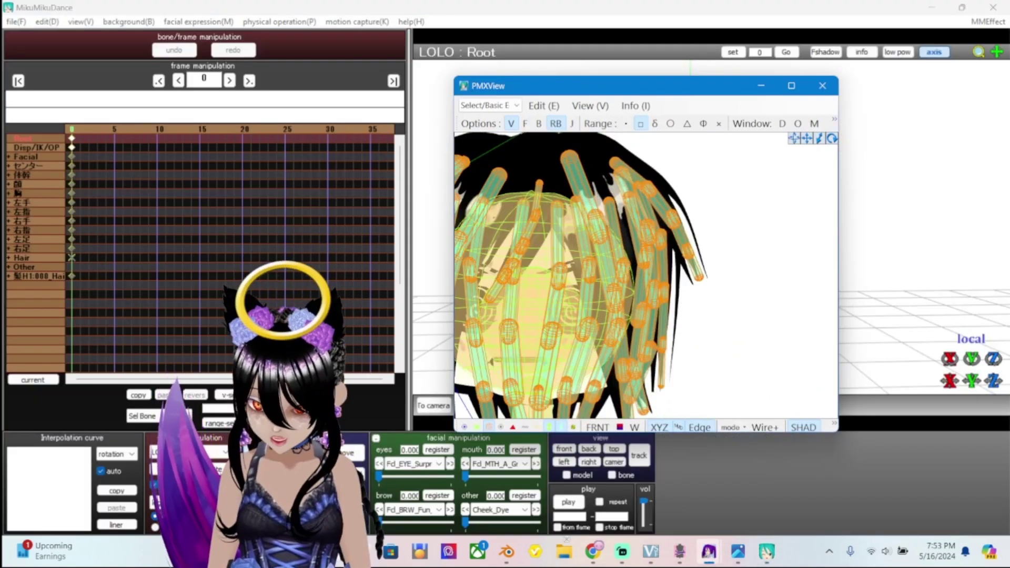
right_drag(605, 237, 605, 295)
scroll(646, 276, up, 3)
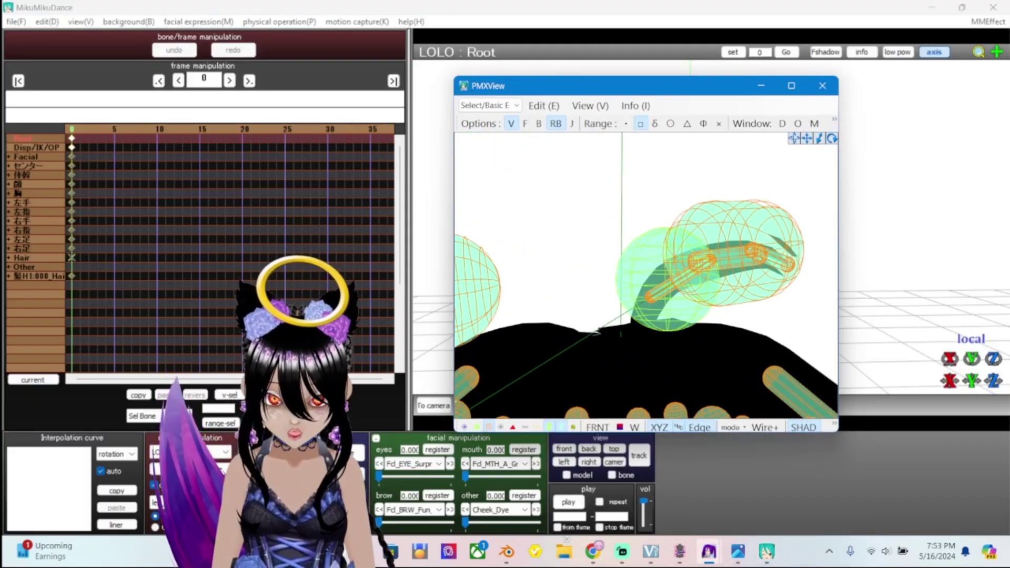
right_drag(631, 263, 632, 294)
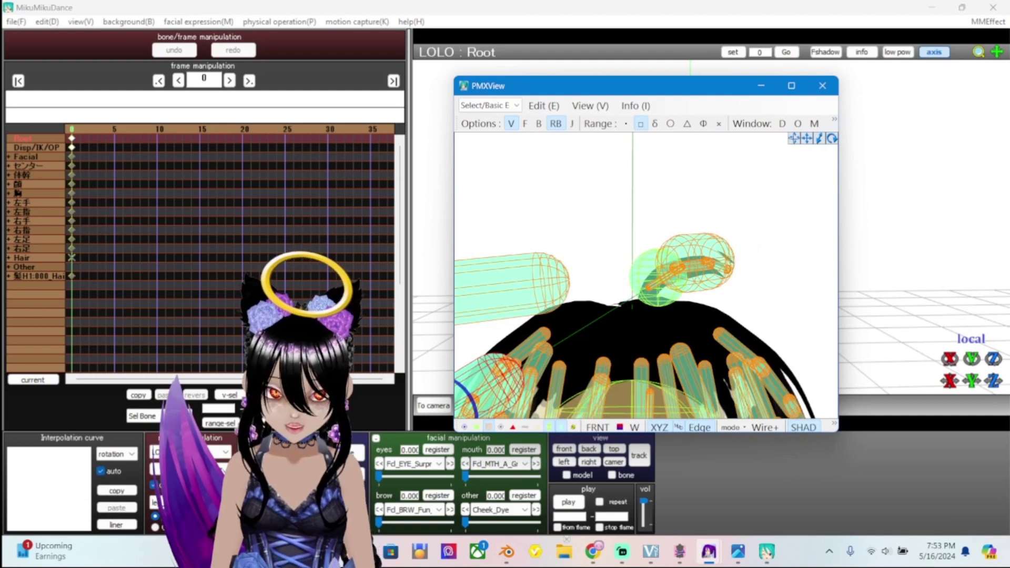
key(alt+F4)
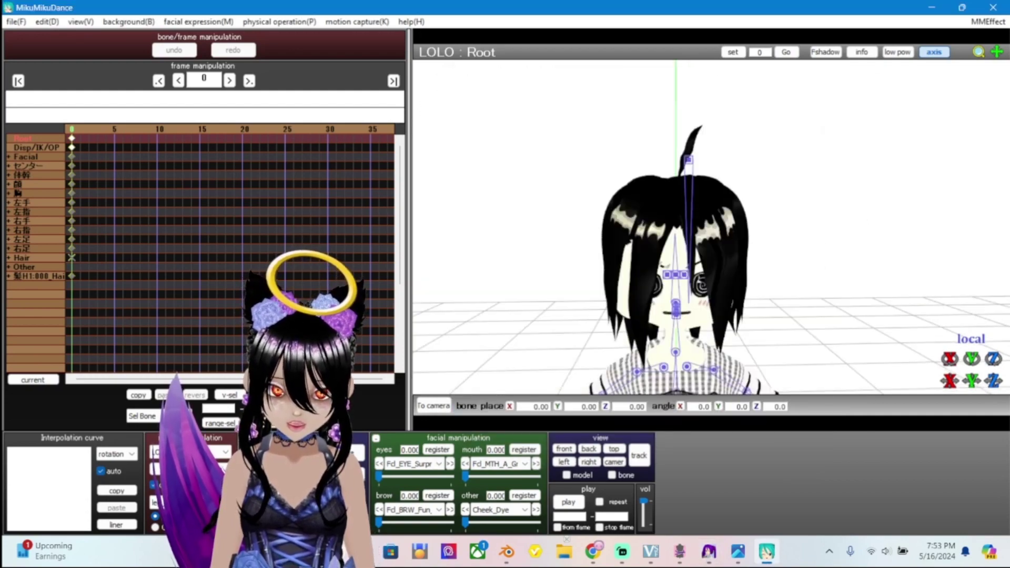
Bring up TransformView and zoom out to show the whole model down to its feet
click(738, 551)
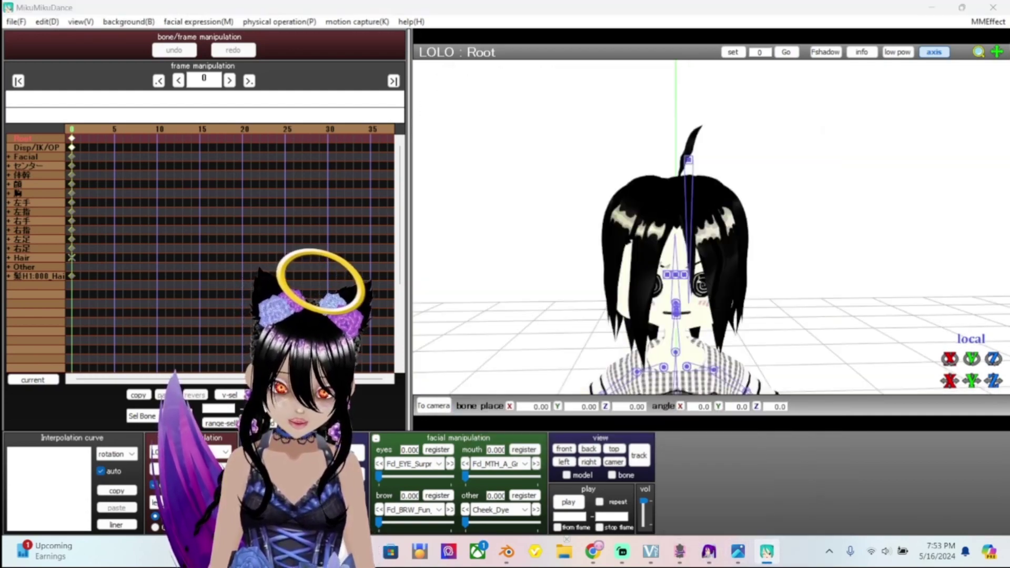
click(766, 551)
mouse_move(709, 551)
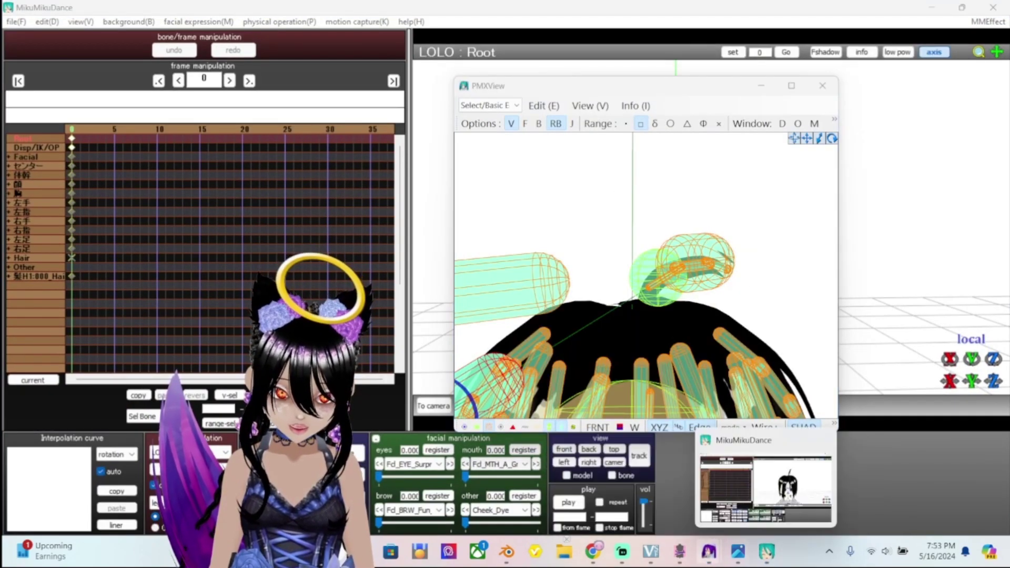
click(814, 486)
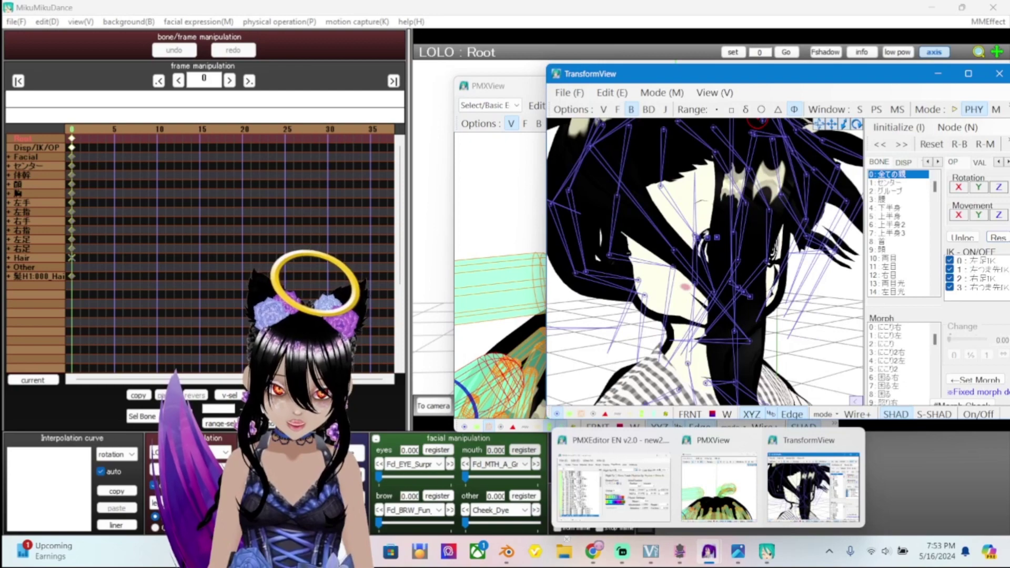
click(613, 484)
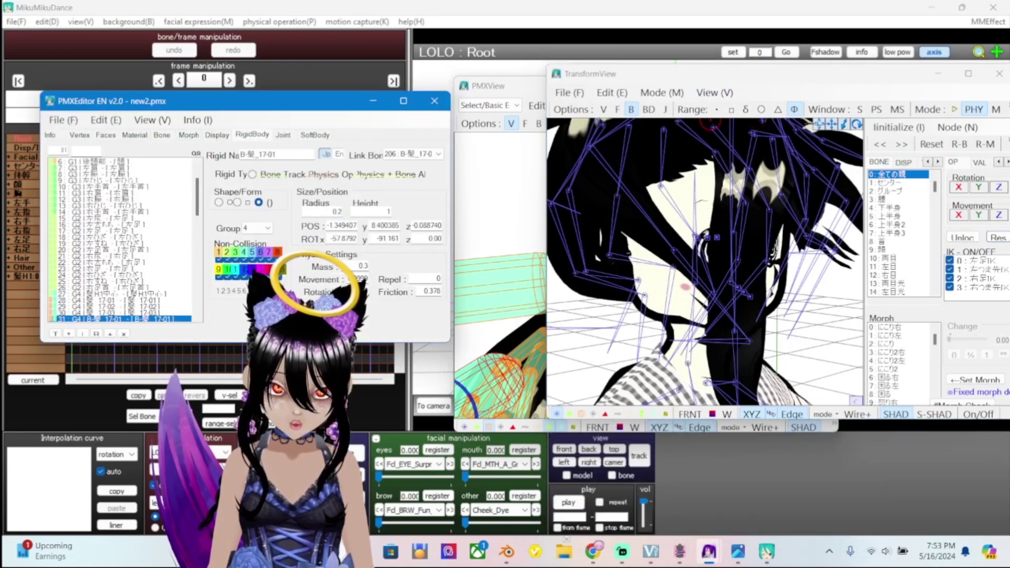
scroll(916, 281, down, 5)
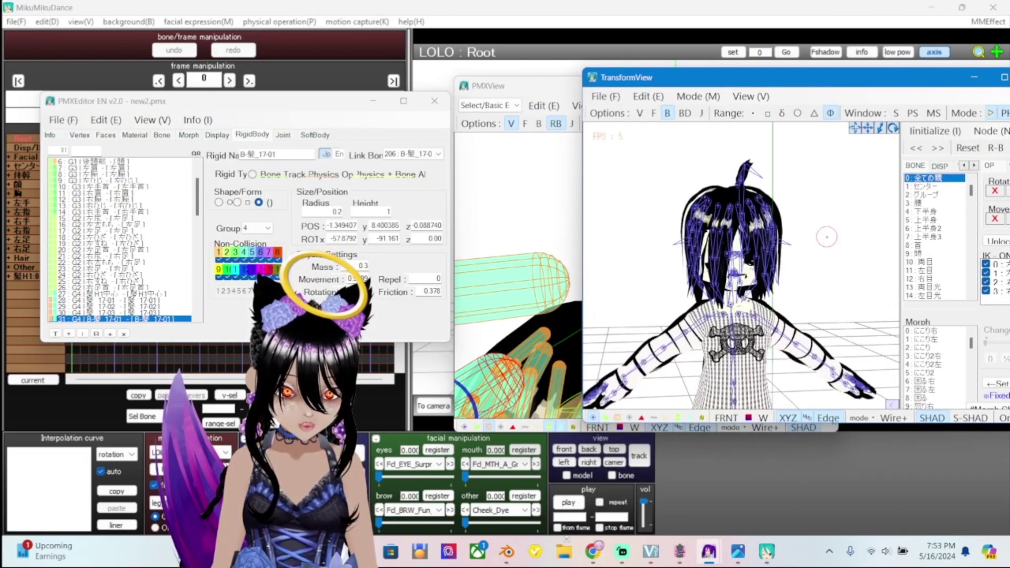
scroll(822, 246, down, 3)
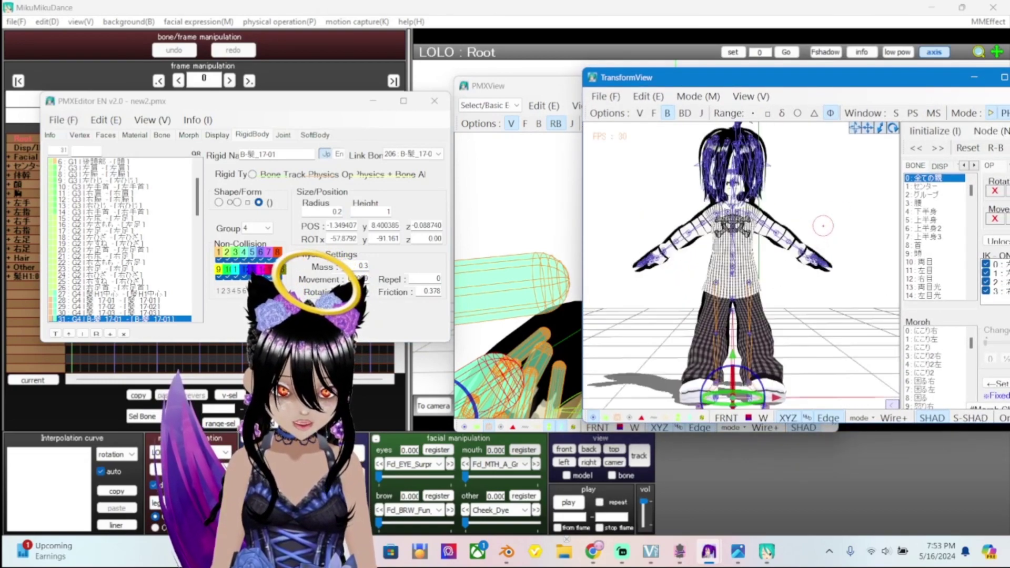
middle_drag(824, 226, 824, 216)
scroll(800, 335, down, 3)
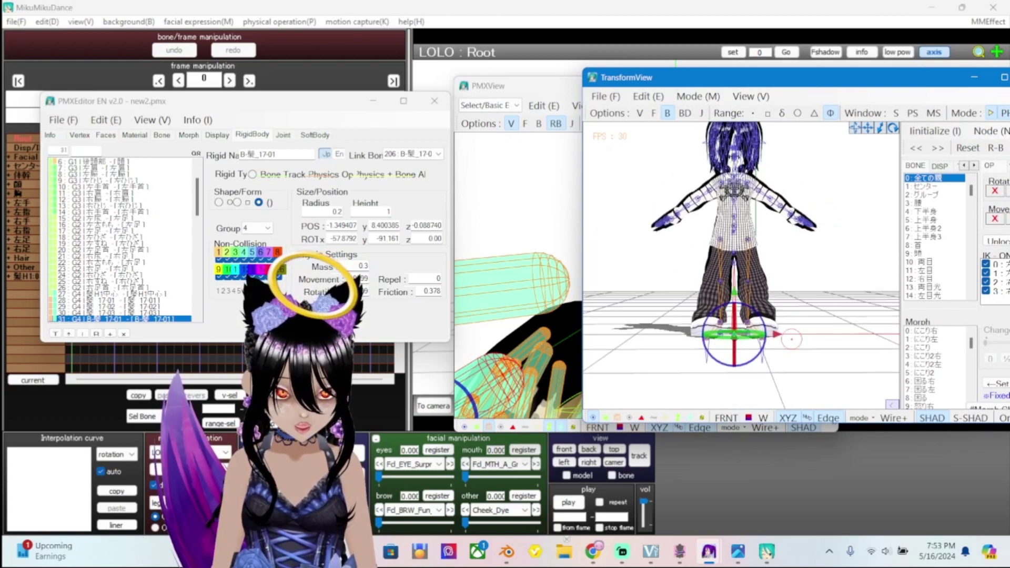
Select root bone 全ての親 and drag it along the X axis to test the hair physics
click(788, 348)
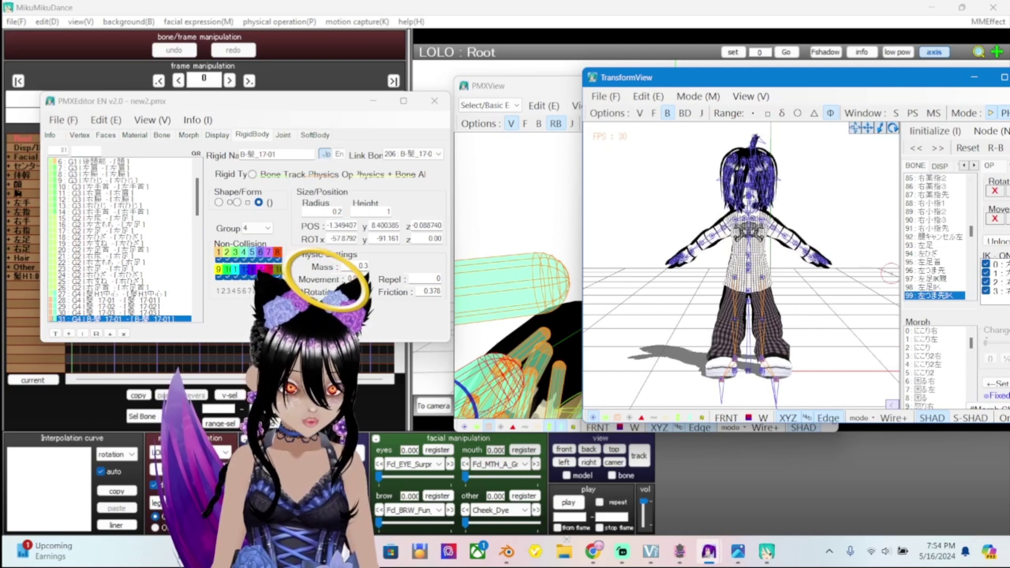
click(891, 273)
scroll(936, 237, down, 10)
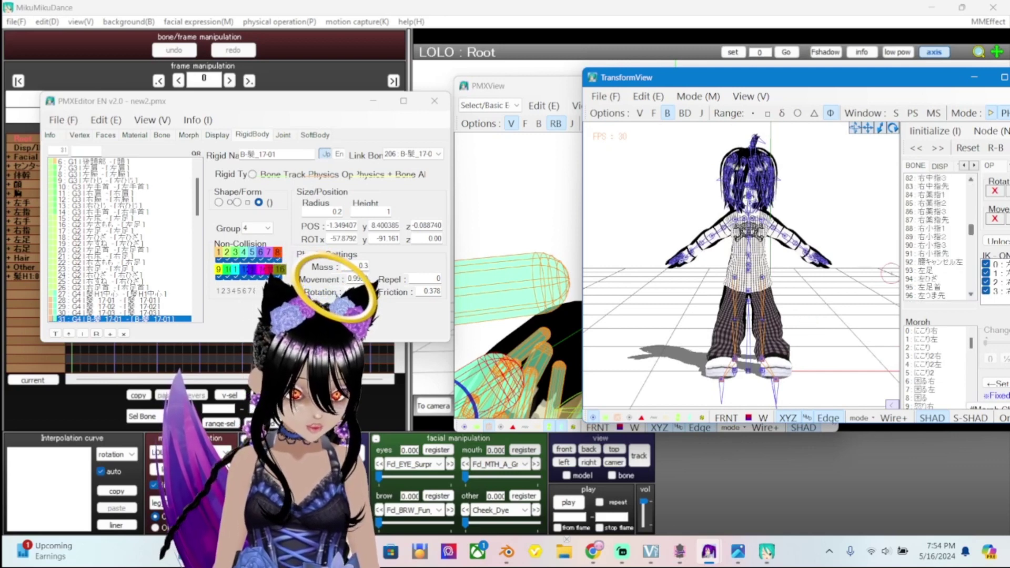
scroll(936, 236, up, 10)
click(934, 178)
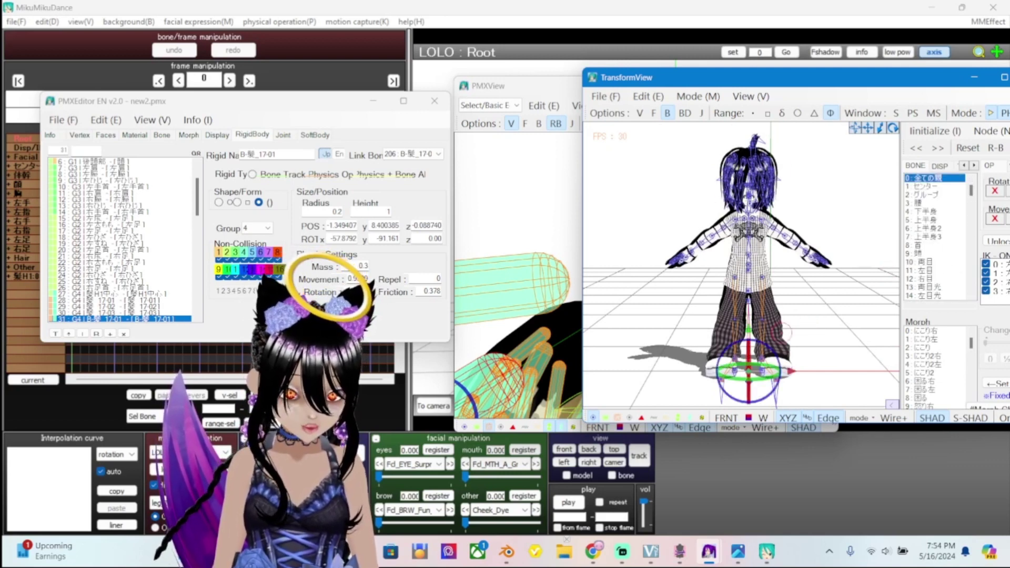
drag(791, 371, 761, 371)
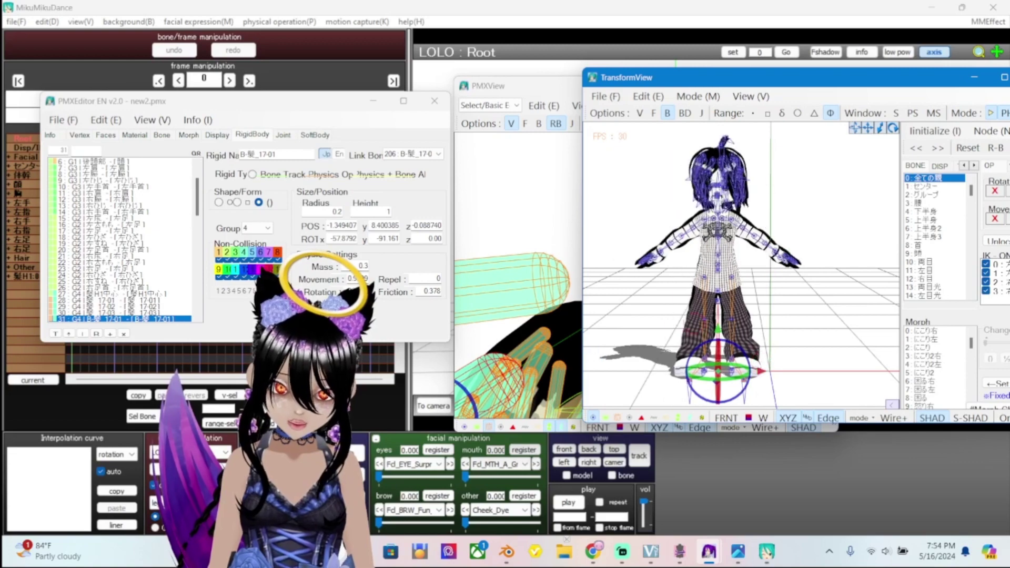
Select sphere rigid body 髪H1中心 and undo its radius back to 0.2
click(516, 86)
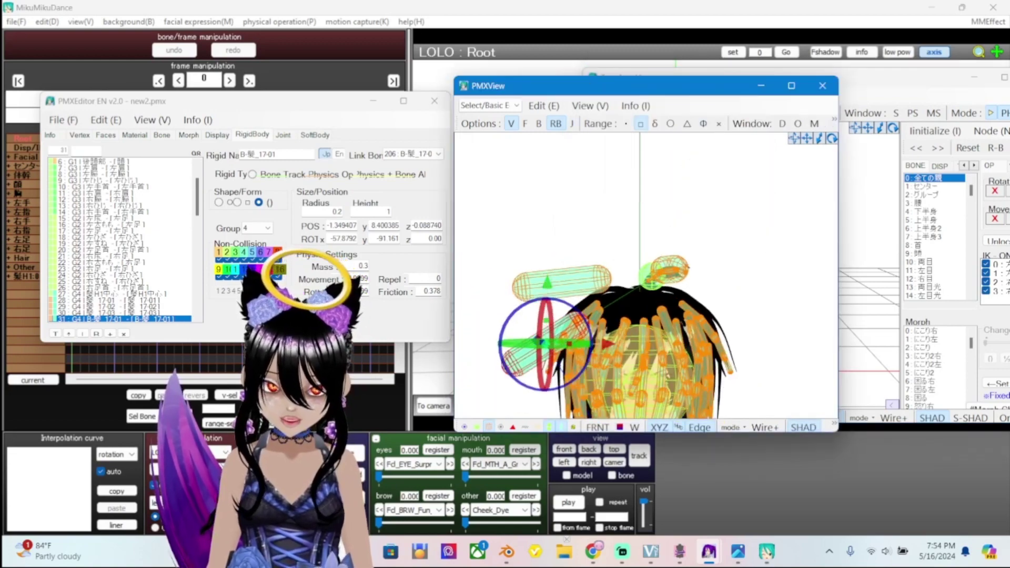
scroll(640, 316, up, 1)
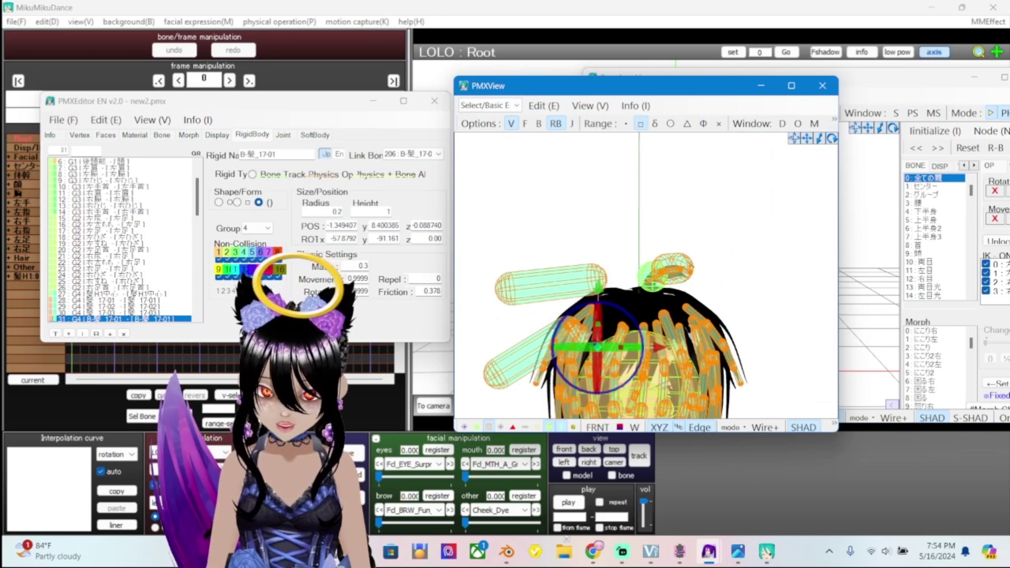
click(653, 271)
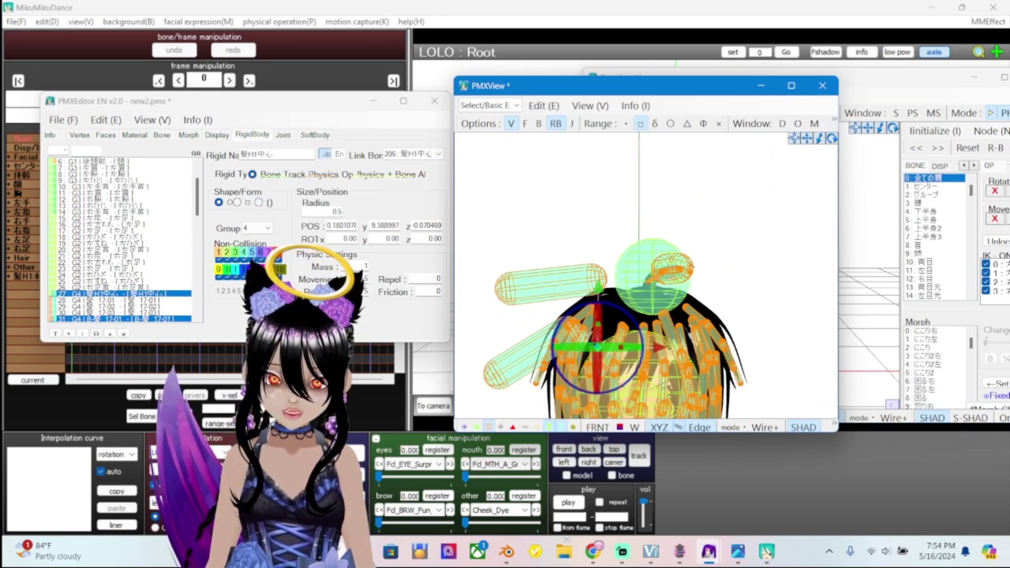
scroll(121, 239, down, 1)
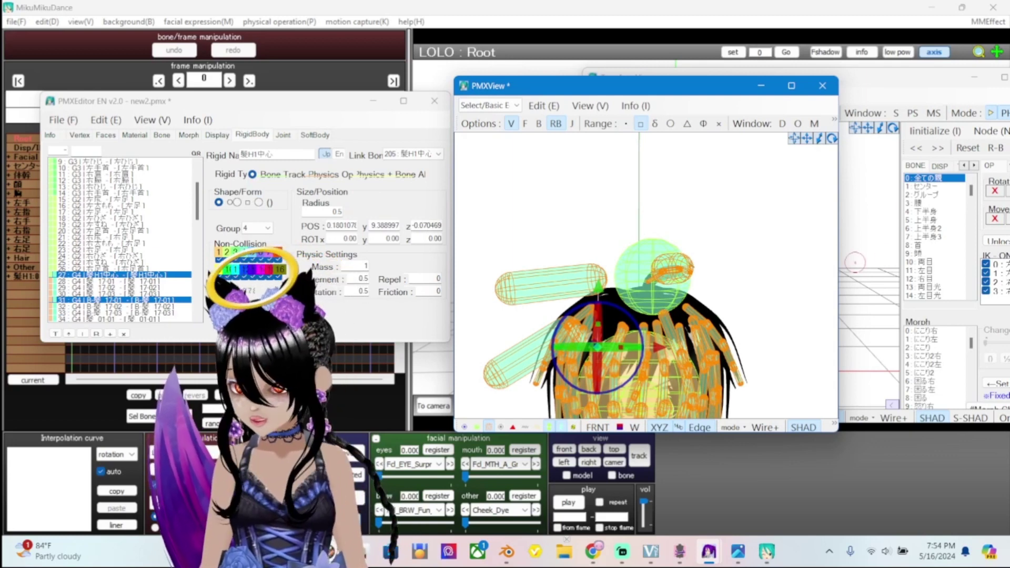
click(59, 120)
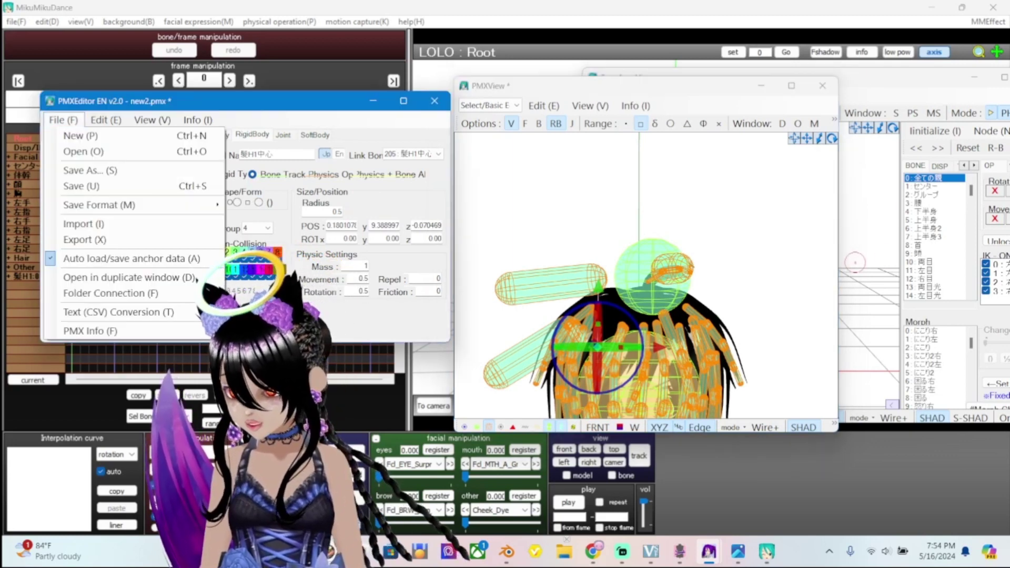
mouse_move(106, 120)
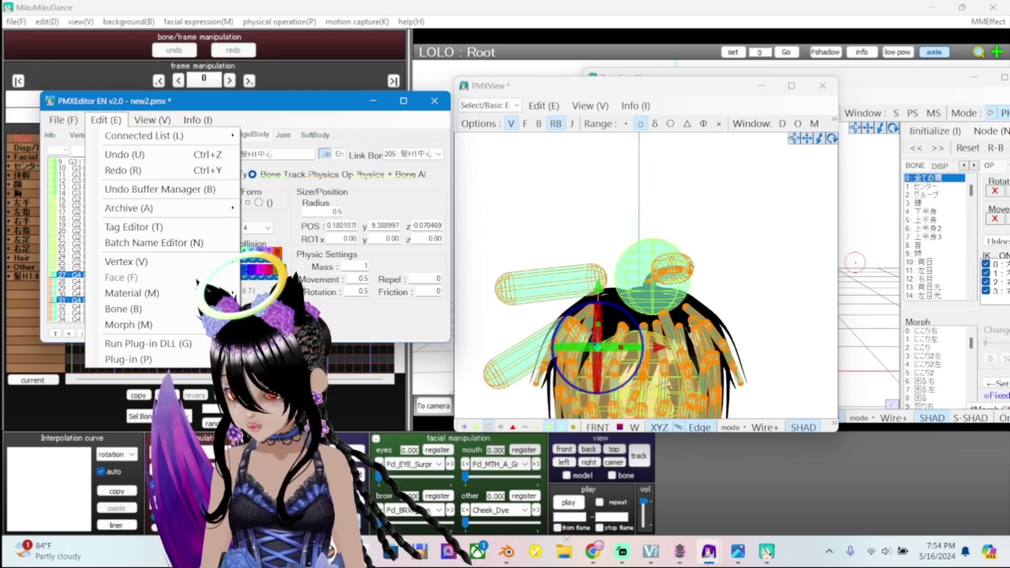
click(121, 170)
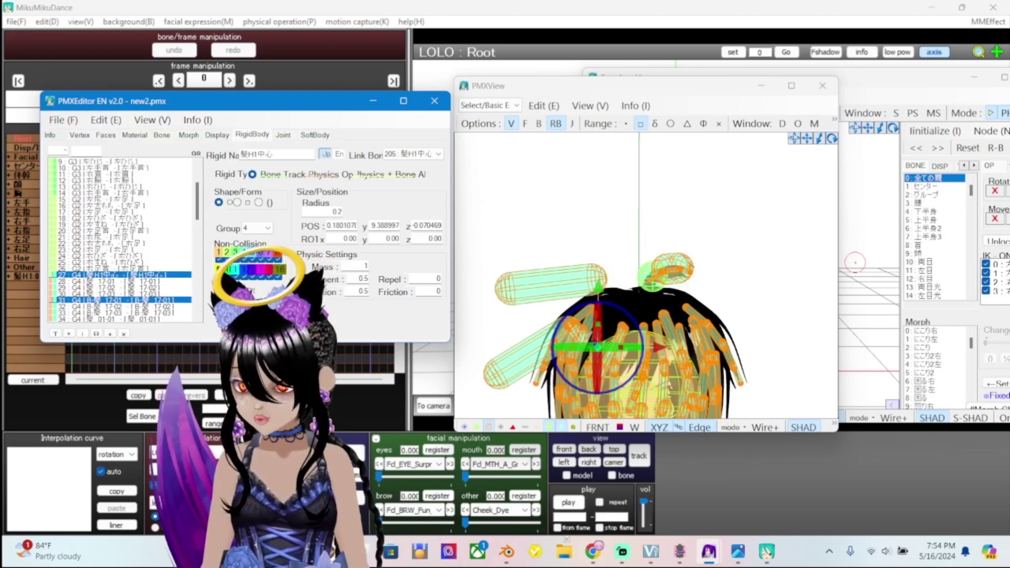
click(106, 120)
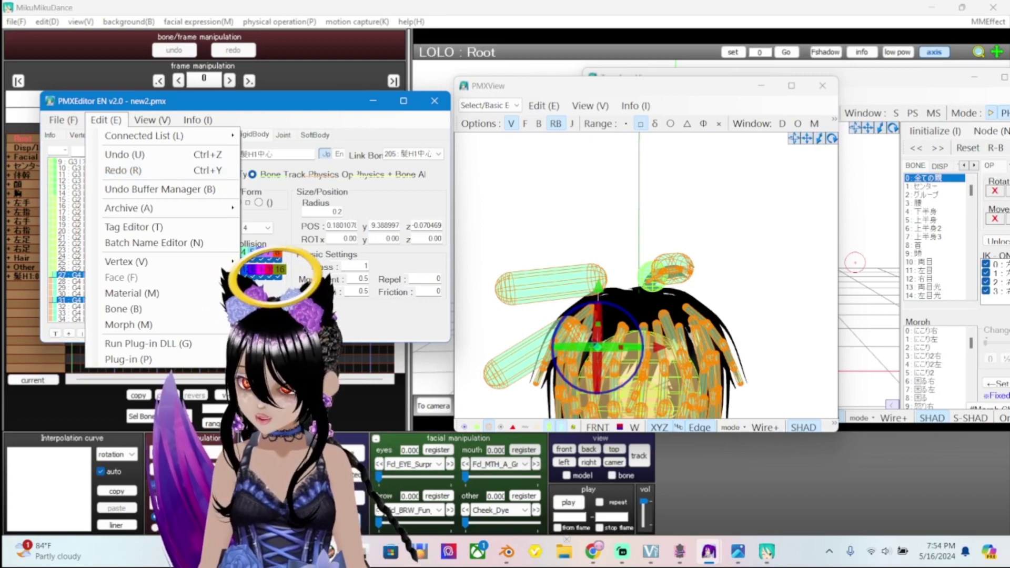
drag(210, 100, 240, 95)
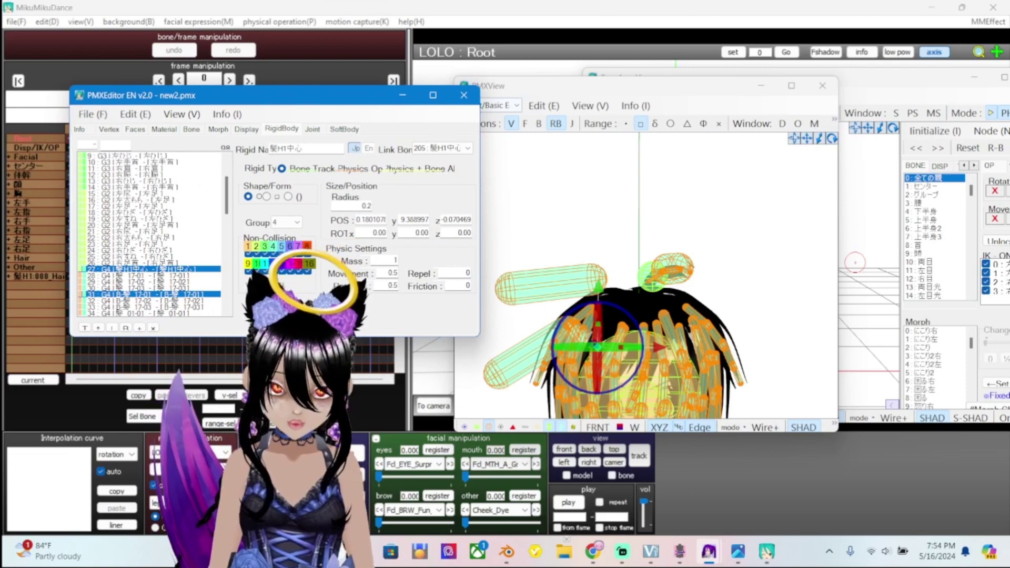
Select hair rigid body B-髪_17-01 and try a new POS x, comparing in PMXView
key(alt+Tab)
scroll(648, 276, up, 5)
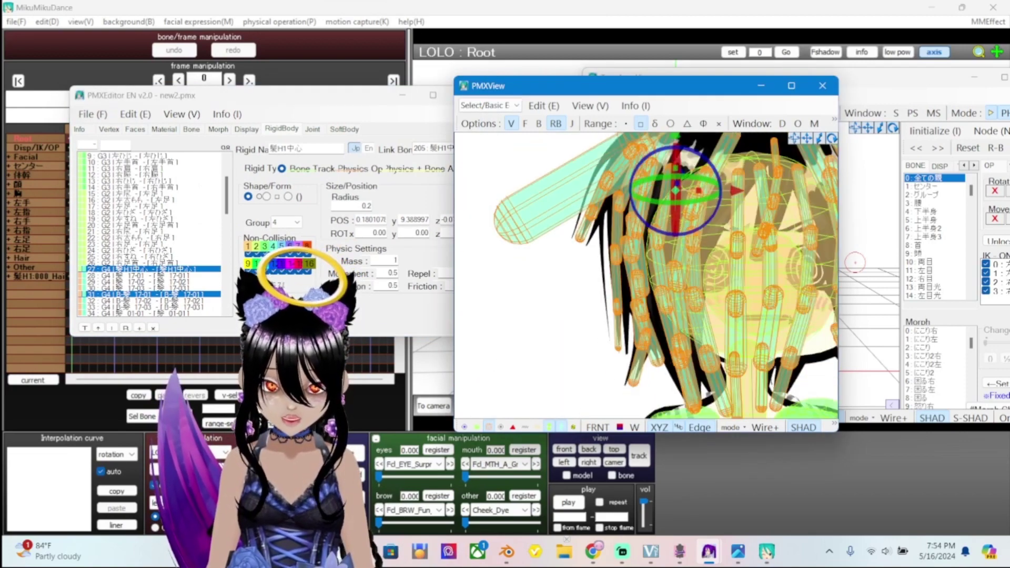
scroll(648, 275, down, 3)
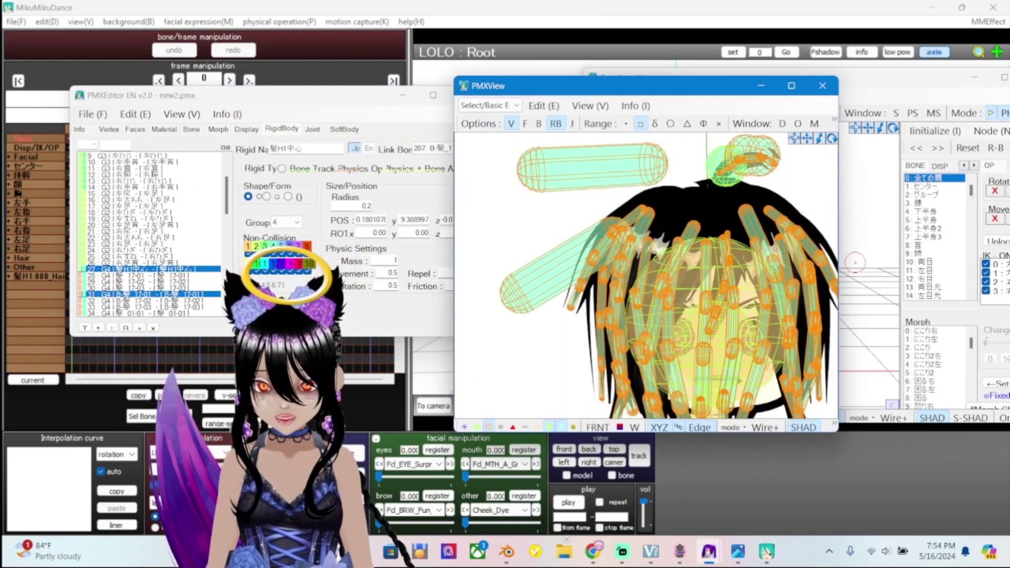
click(152, 294)
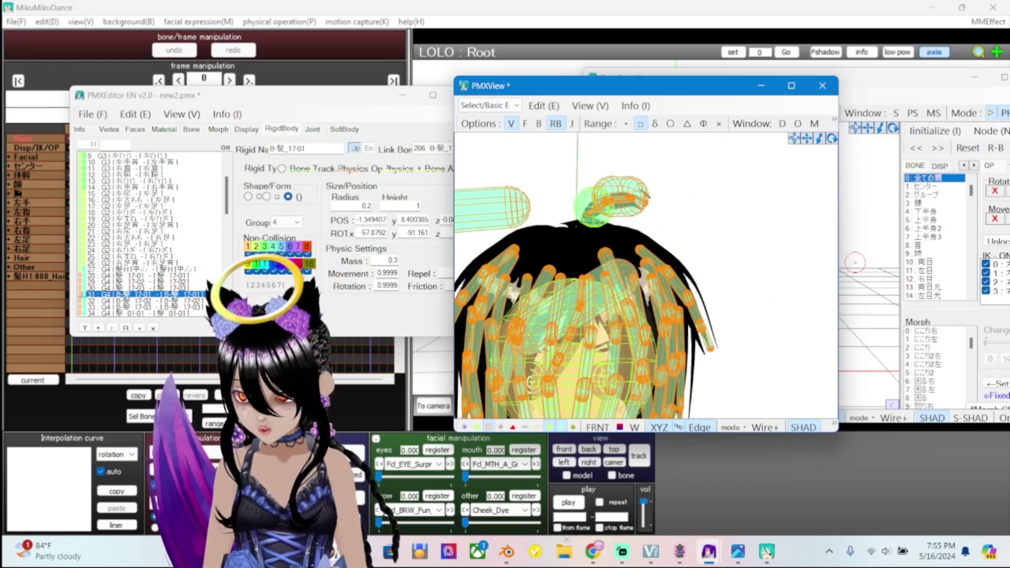
key(alt+Tab)
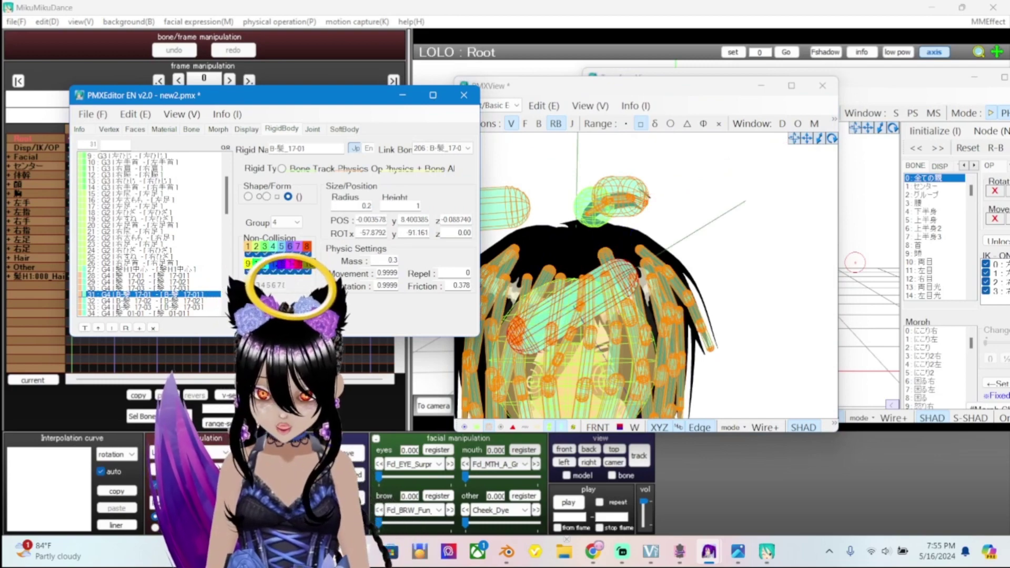
key(alt+Tab)
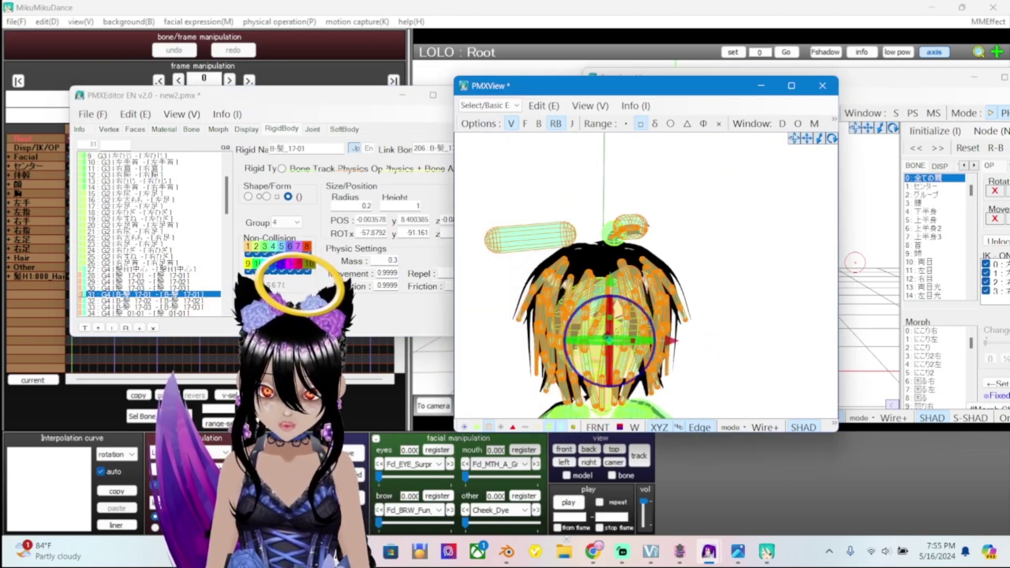
key(alt+Tab)
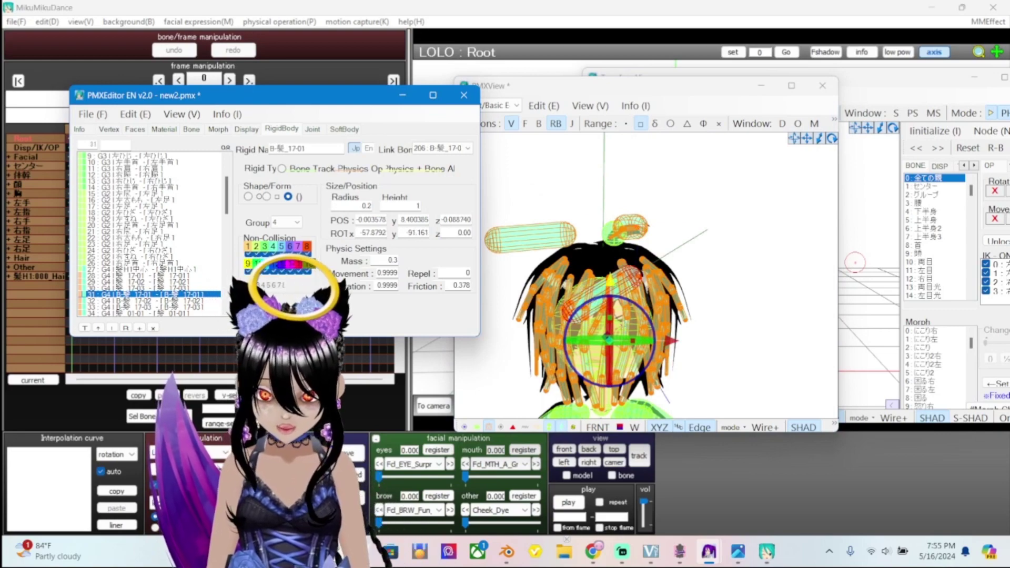
key(alt+Tab)
Undo the position change so B-髪_17-01 returns to X -1.349407
scroll(646, 279, up, 2)
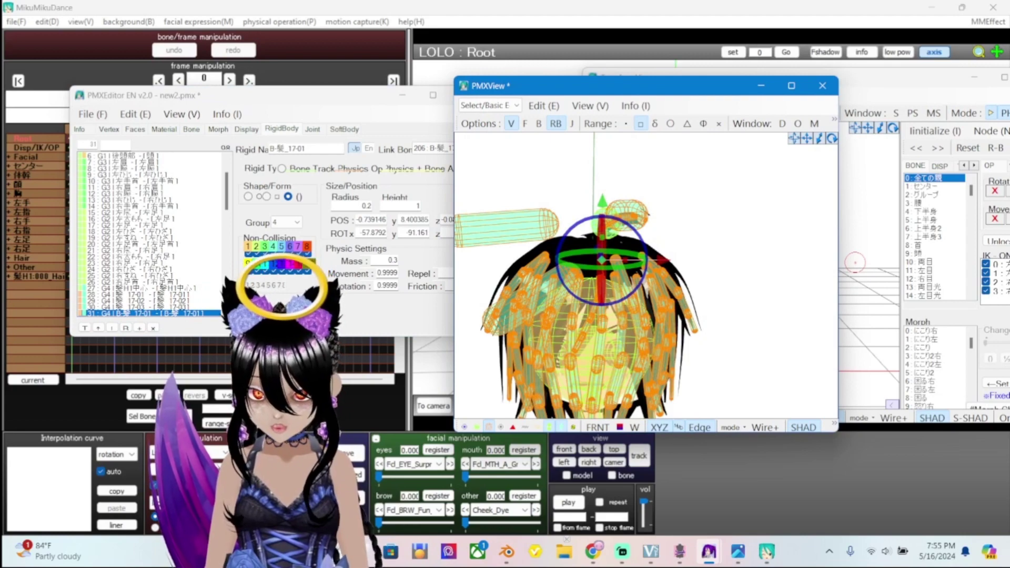
scroll(646, 279, up, 3)
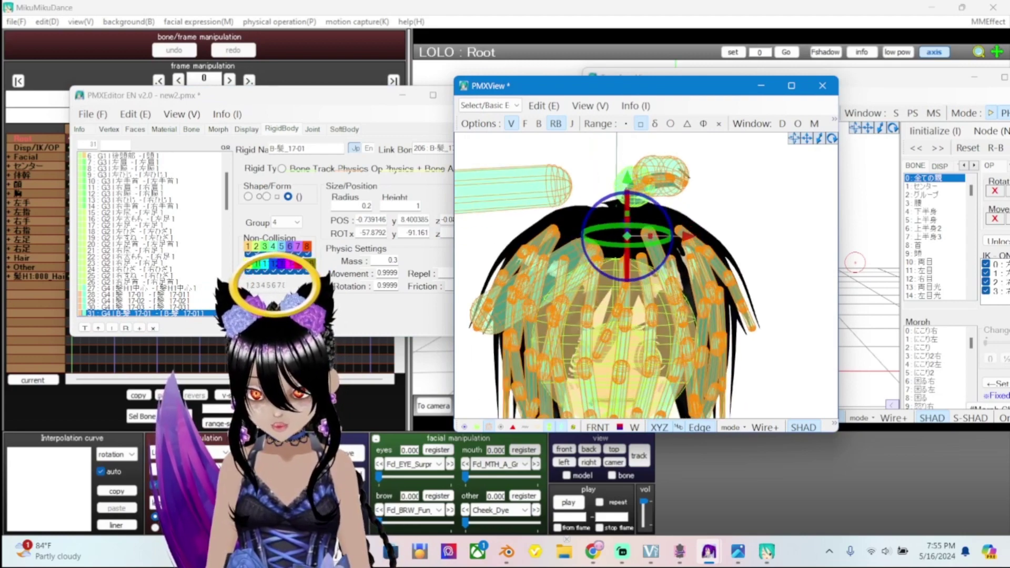
scroll(150, 234, down, 1)
key(alt+Tab)
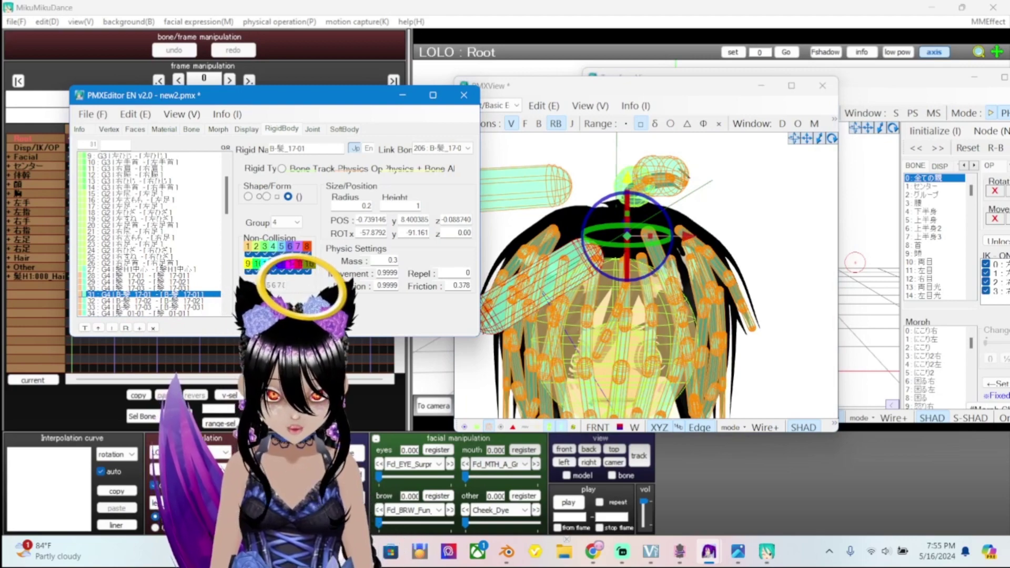
key(alt+Tab)
key(ctrl+z)
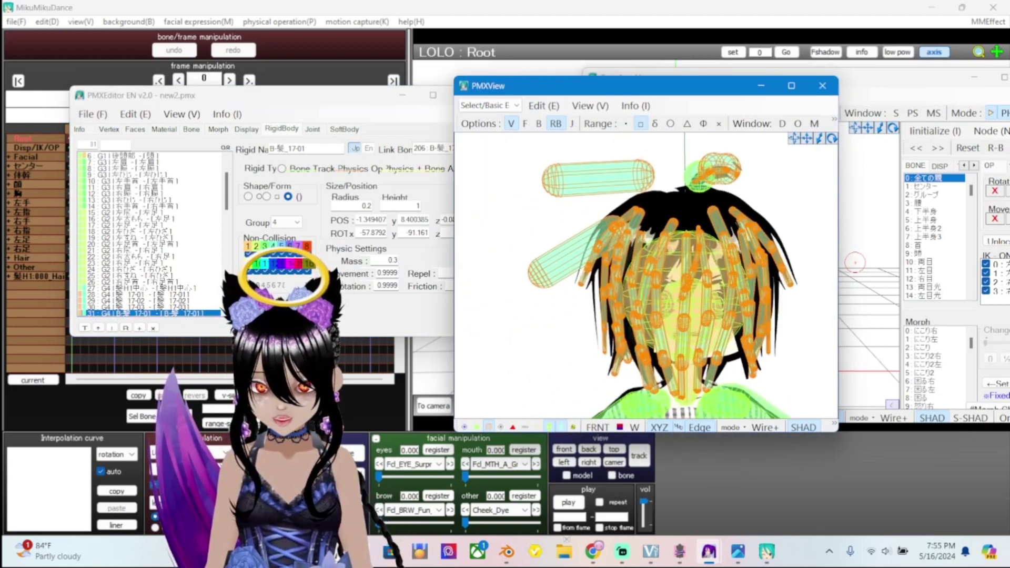
scroll(152, 234, down, 2)
Select the hair chain rigid bodies in rows 30–38, then narrow to B-髪_17-02
click(148, 266)
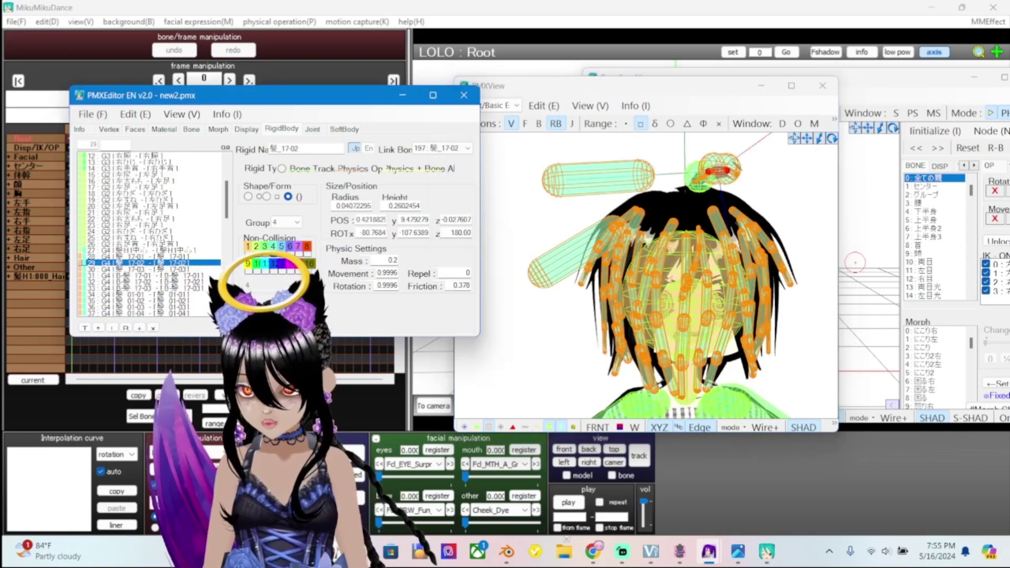
shift+click(148, 308)
key(shift+Down)
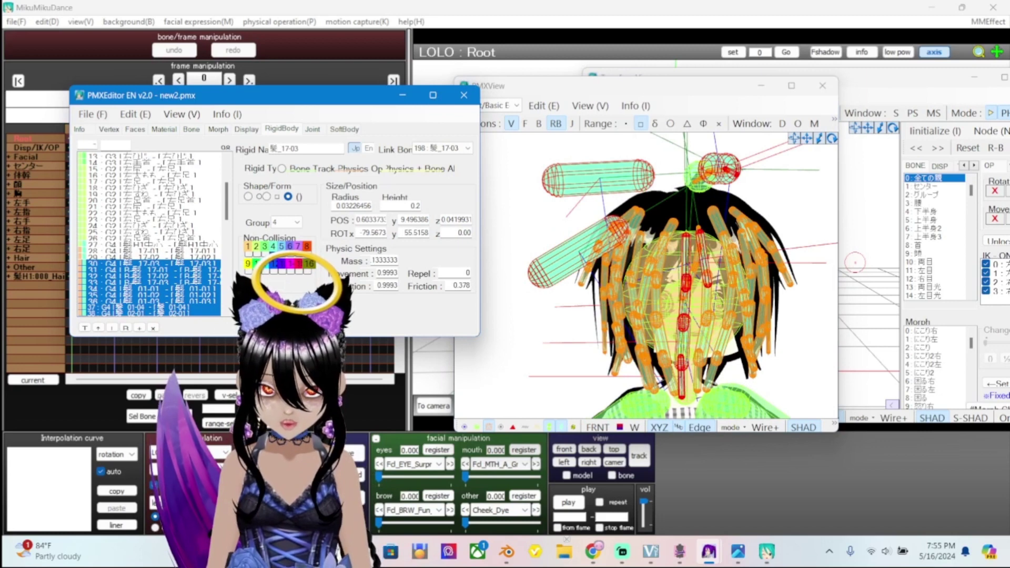
scroll(150, 234, down, 1)
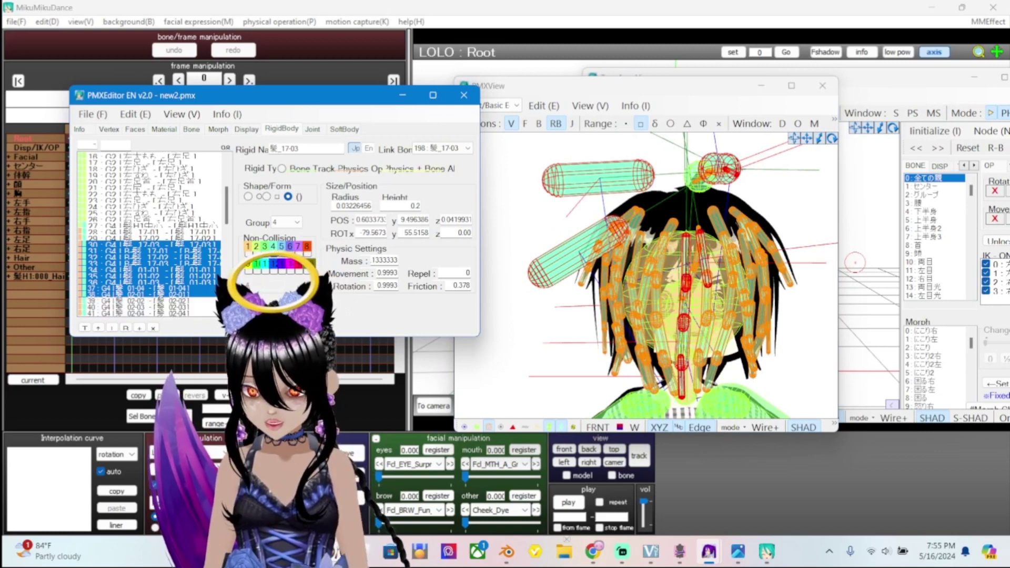
click(147, 293)
key(Up)
key(Up)
key(Up)
key(Up)
key(Up)
key(Up)
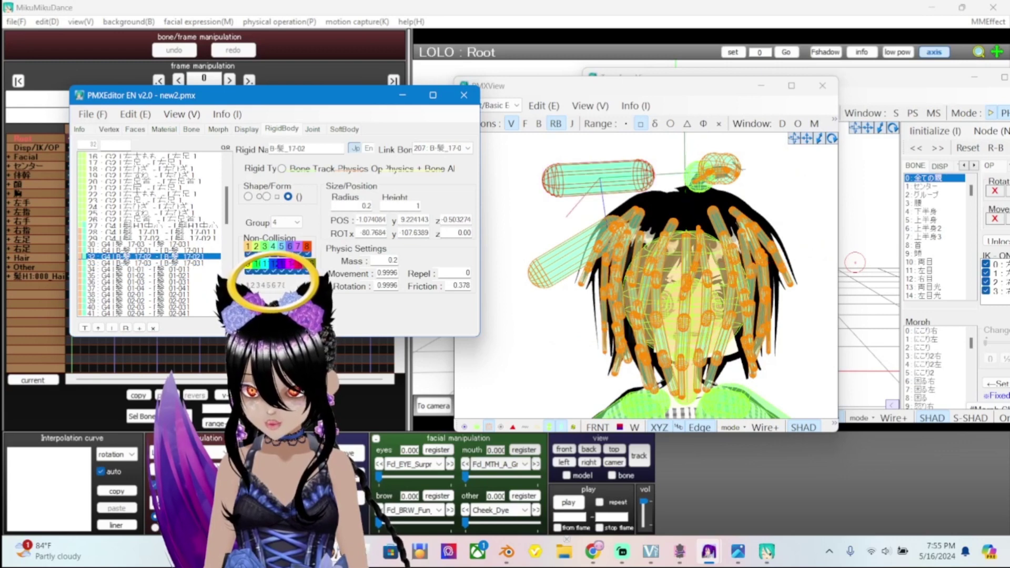
Compare B-髪_17-03 and B-髪_17-01 against the hair in the PMXView preview
click(150, 262)
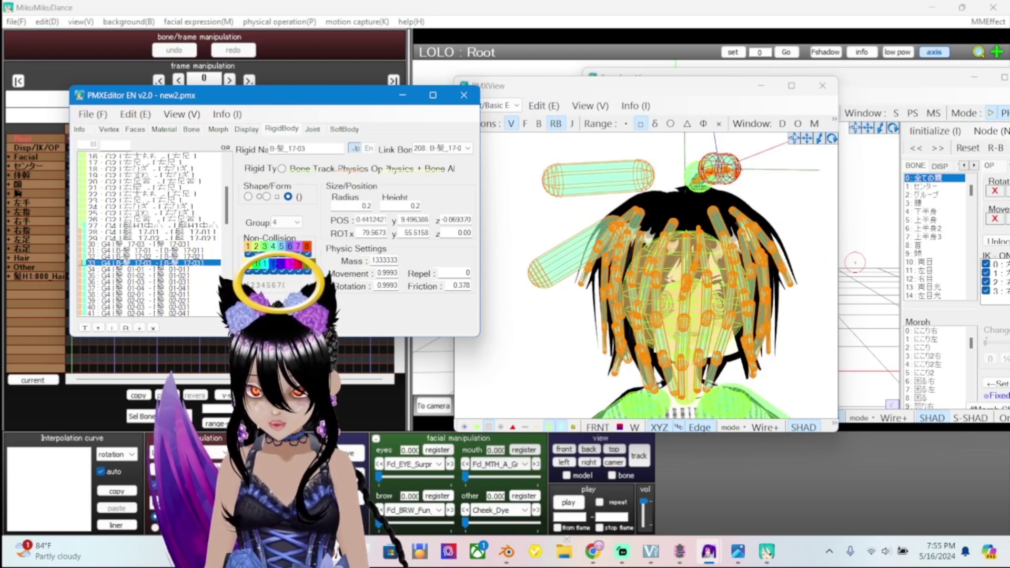
click(150, 250)
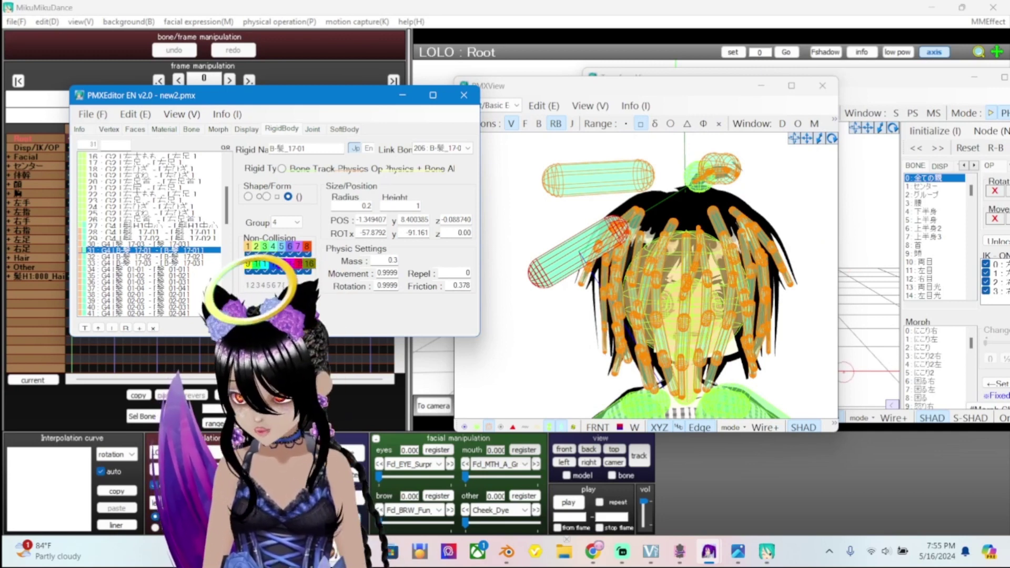
click(848, 333)
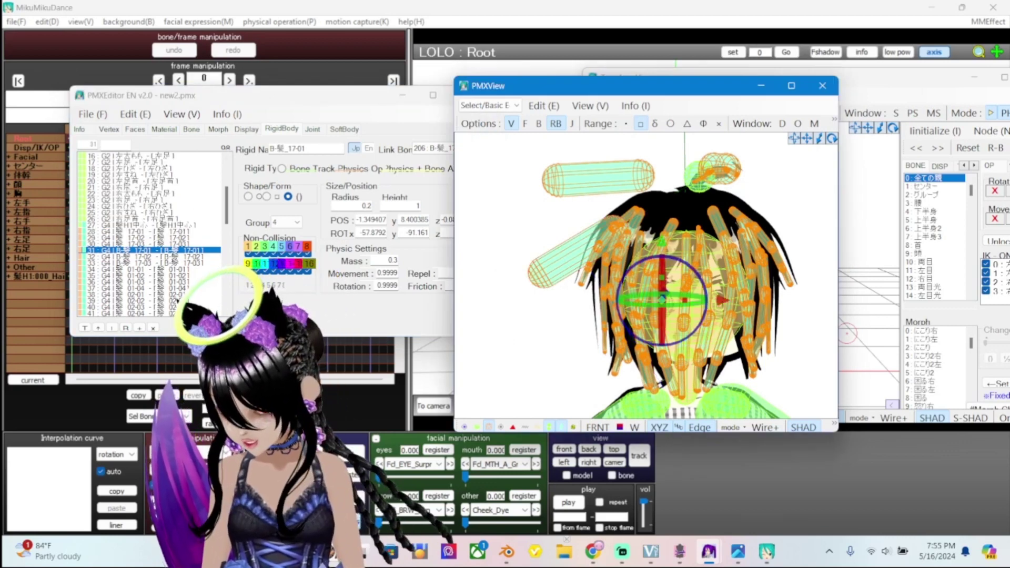
key(alt+Tab)
click(847, 334)
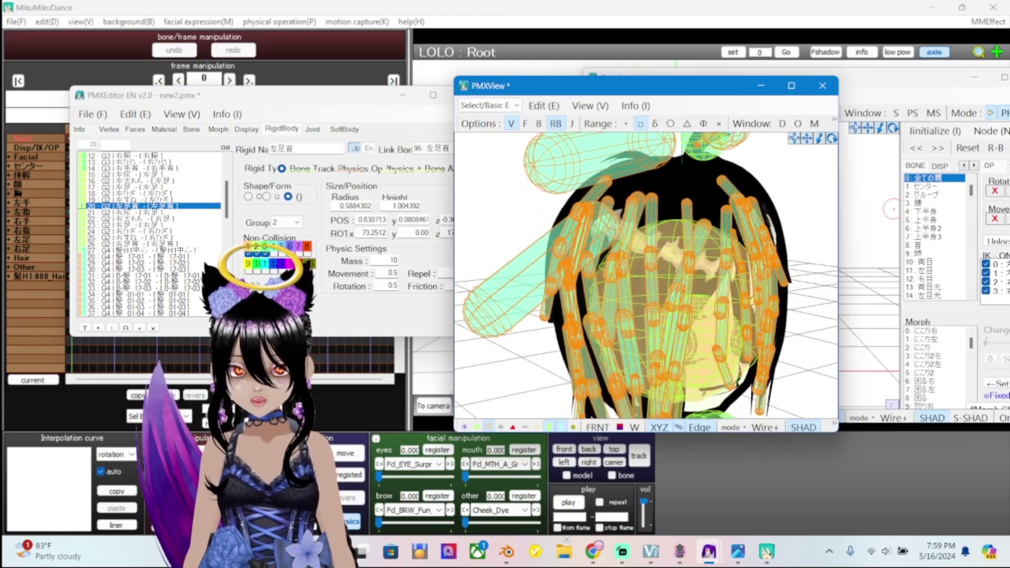
Look down on the hair bodies in PMXView, then open TransformView with Ctrl+T
right_drag(647, 263, 726, 337)
scroll(646, 277, up, 3)
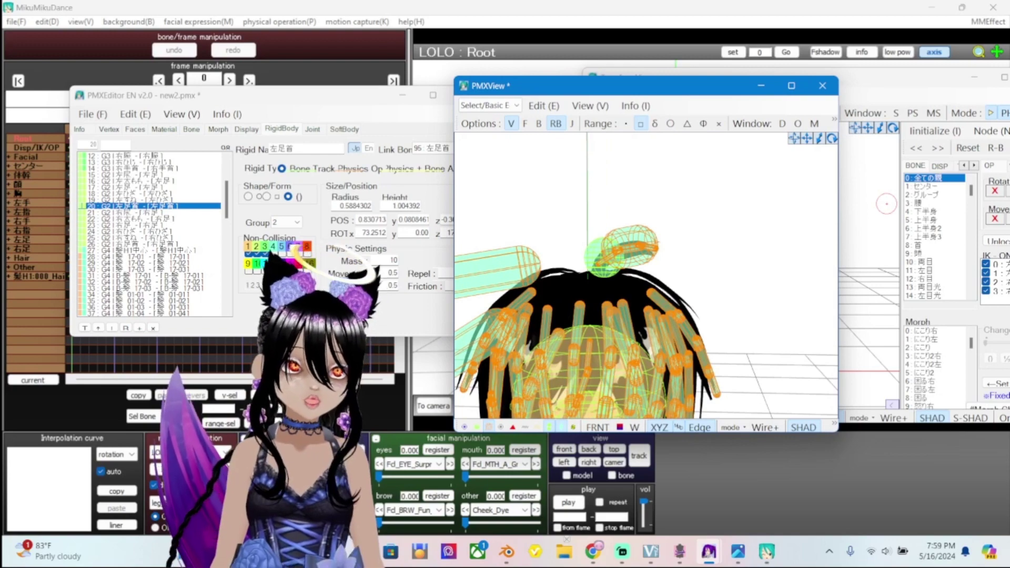
key(ctrl+t)
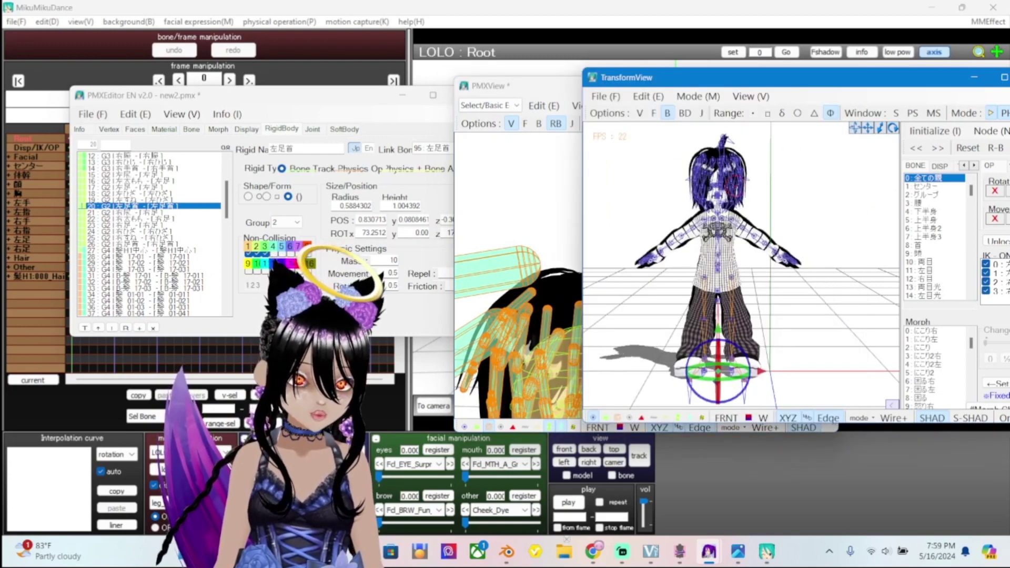
Zoom and orbit around the head in TransformView, then bring PMXView back in front
scroll(732, 169, up, 5)
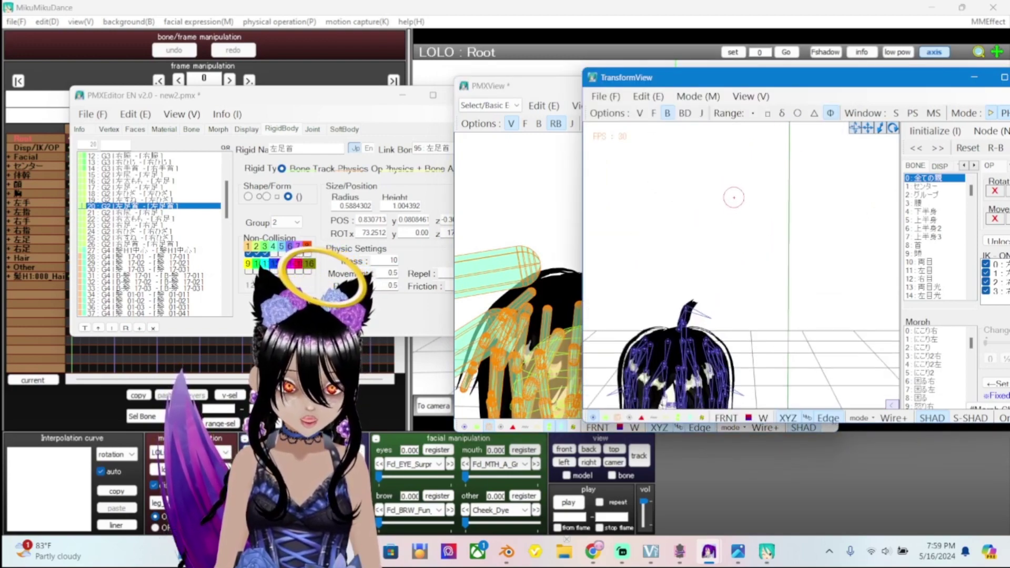
right_drag(735, 191, 684, 187)
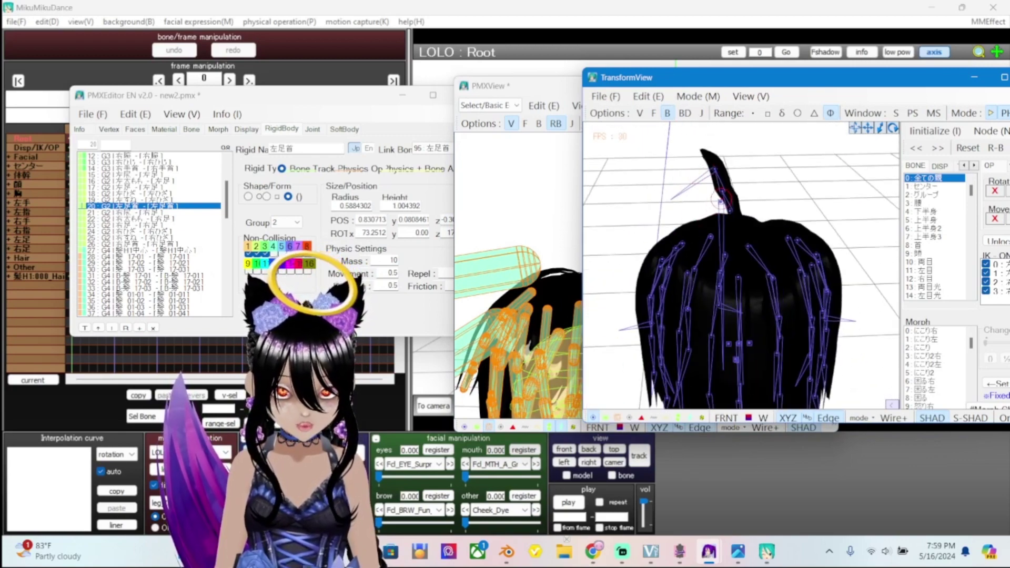
click(481, 86)
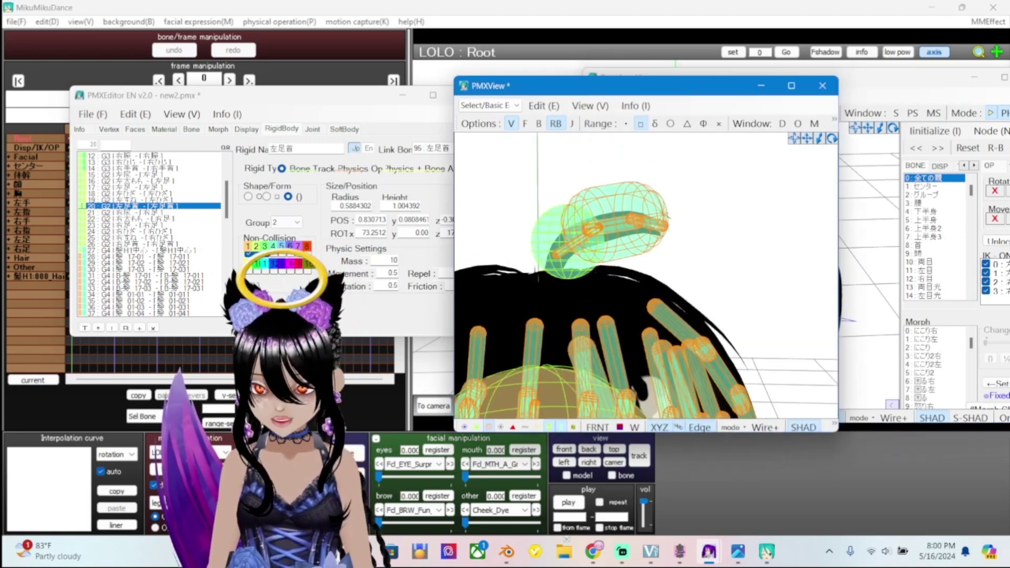
Browse the rigid body list through 左ひじ, 髪_01-02 and 髪_01-01 down the hair chain
click(152, 188)
scroll(150, 235, up, 3)
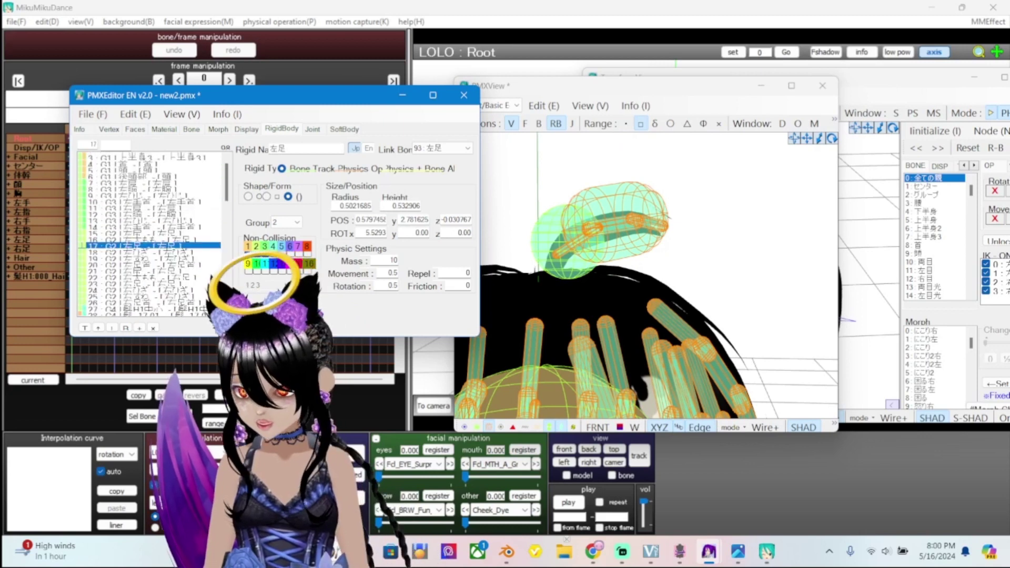
click(148, 211)
scroll(150, 237, down, 10)
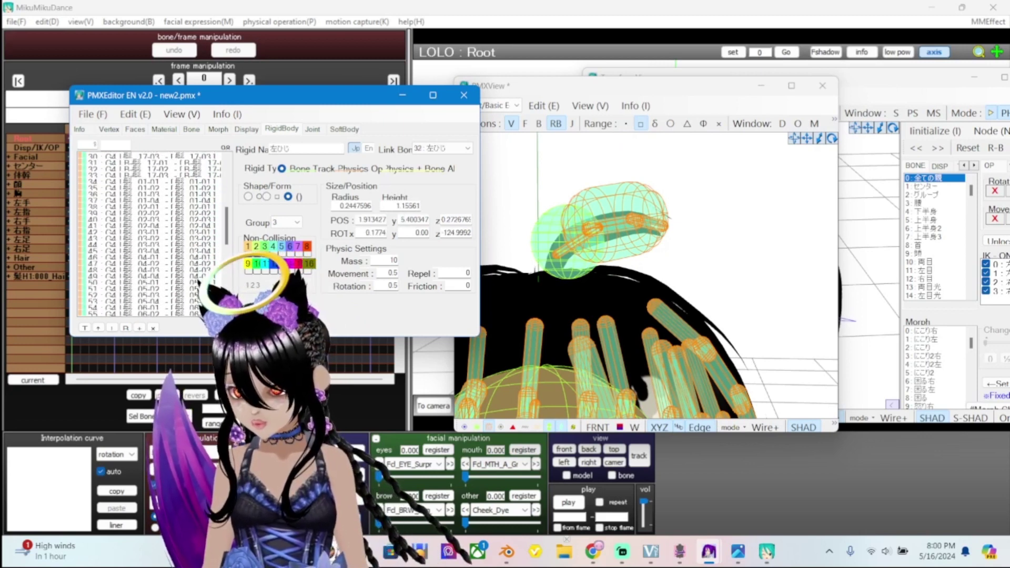
click(147, 188)
click(147, 219)
click(147, 187)
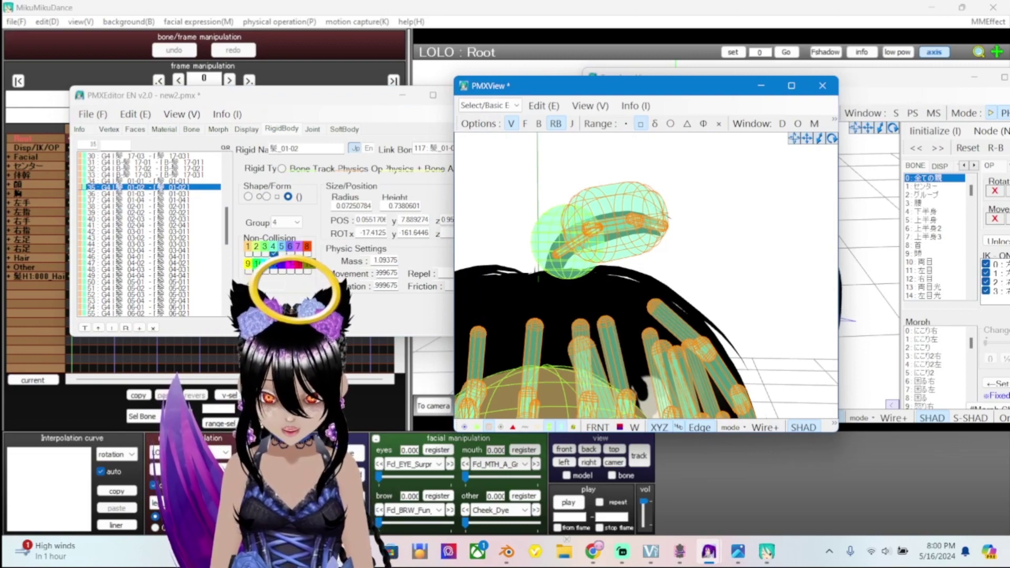
click(147, 181)
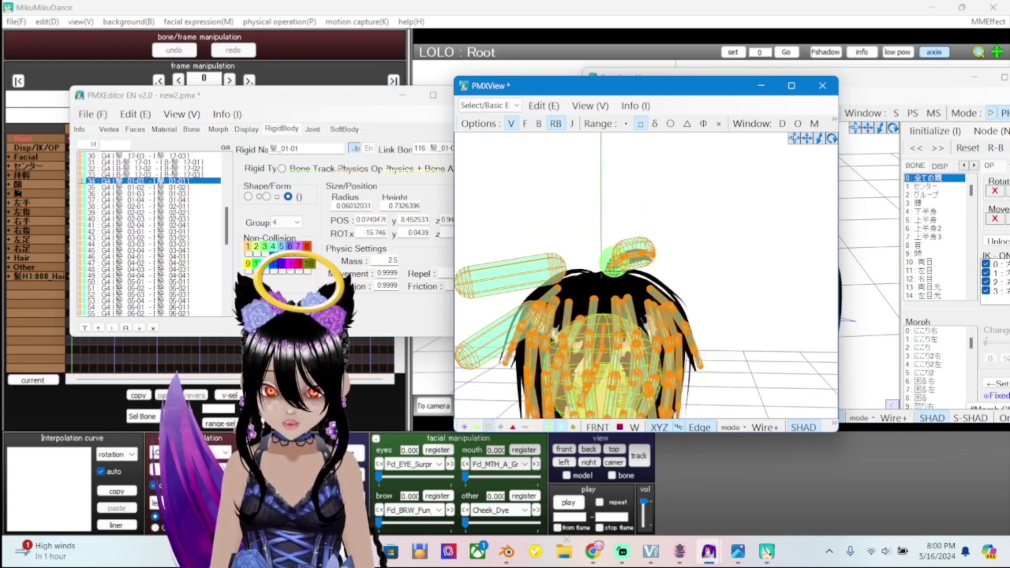
drag(147, 181, 147, 277)
Select B-髪_17-03 and change its radius from 0.2 to 0.1
scroll(150, 234, up, 2)
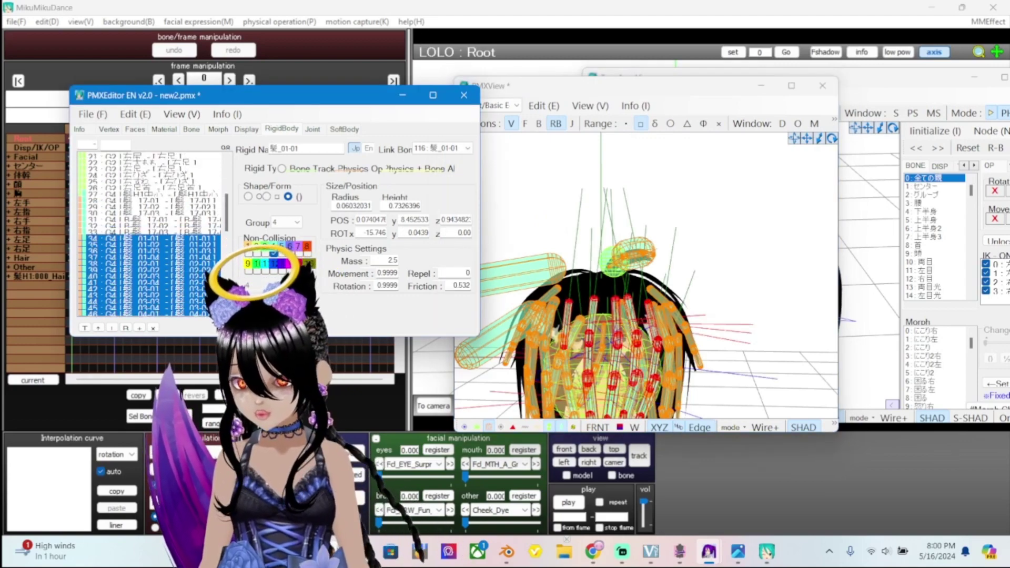
drag(148, 200, 148, 237)
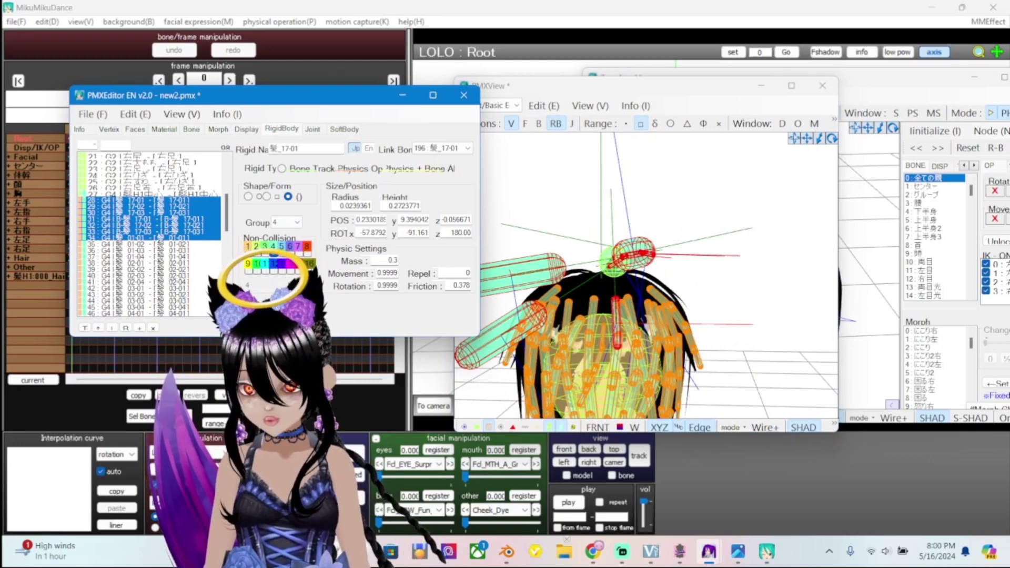
click(148, 231)
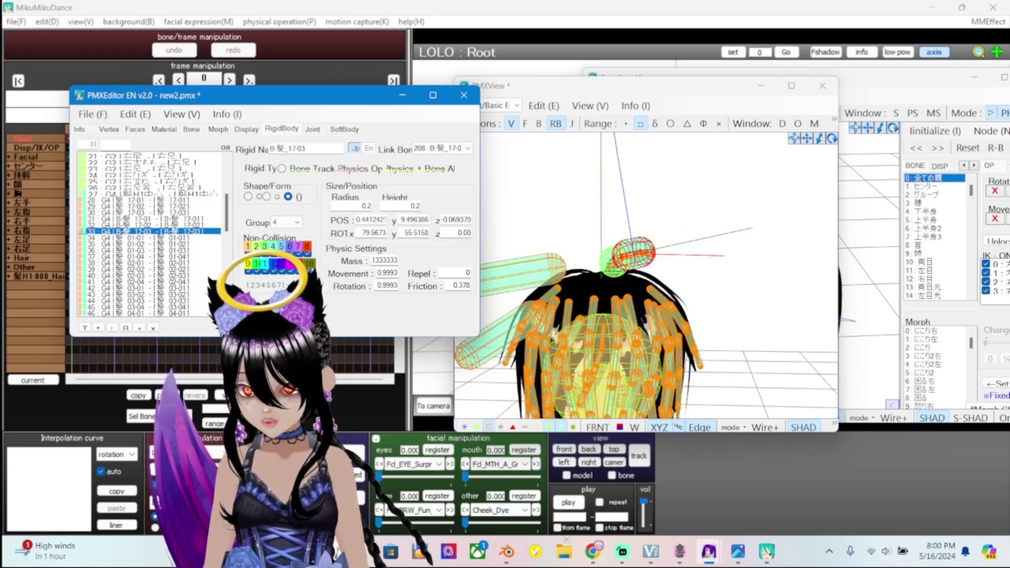
scroll(646, 275, up, 2)
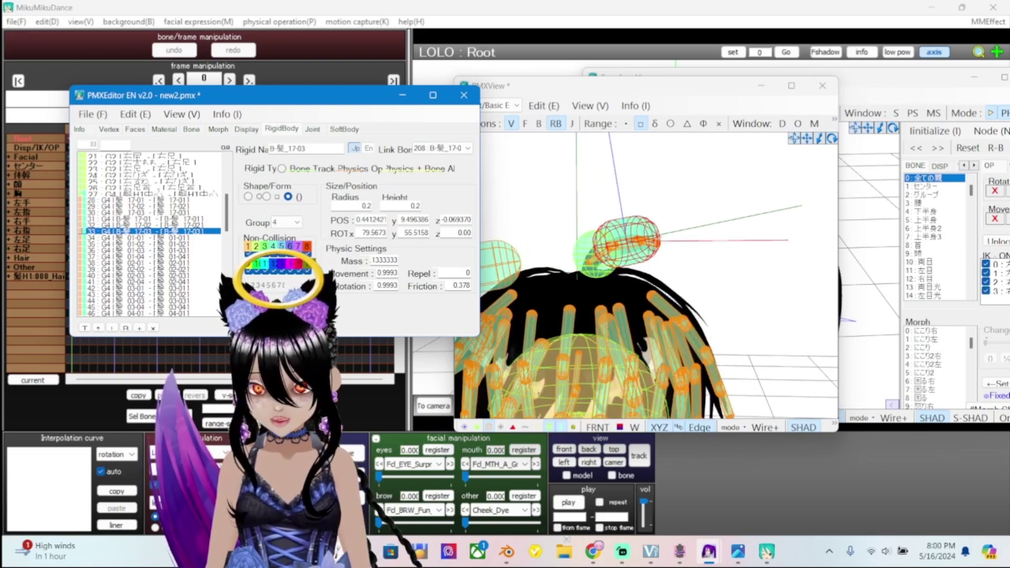
double_click(367, 206)
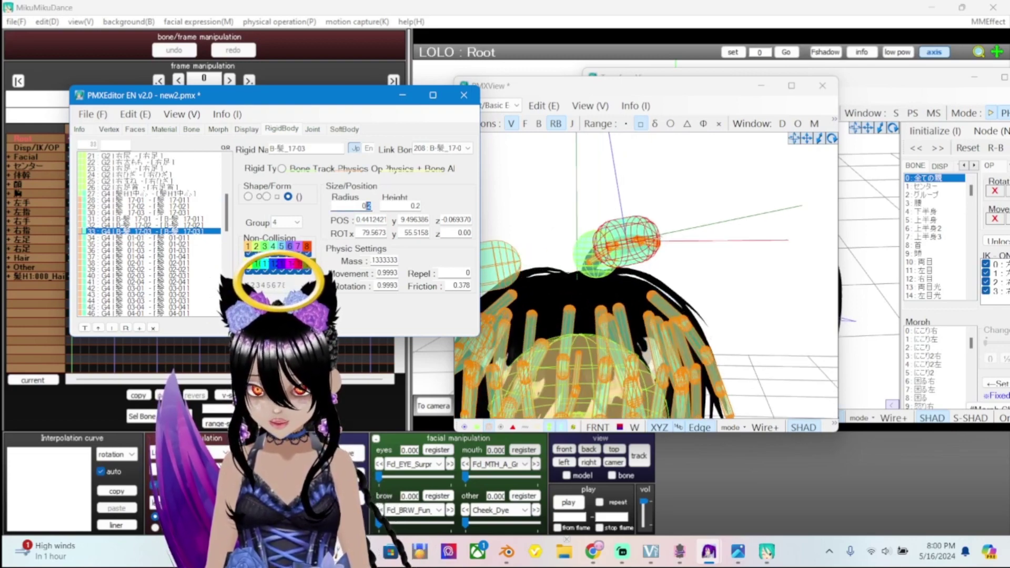
text(1)
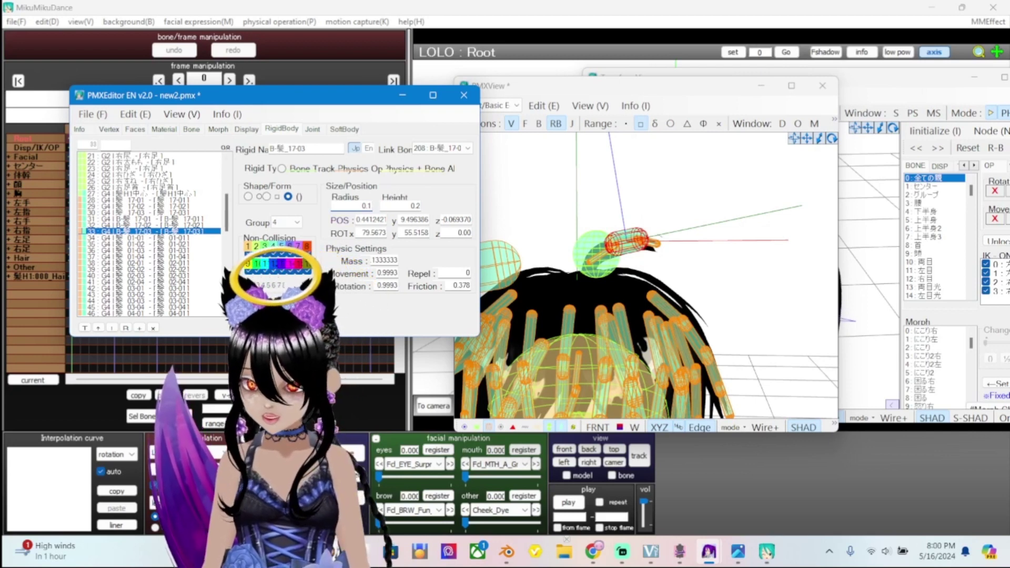
click(153, 200)
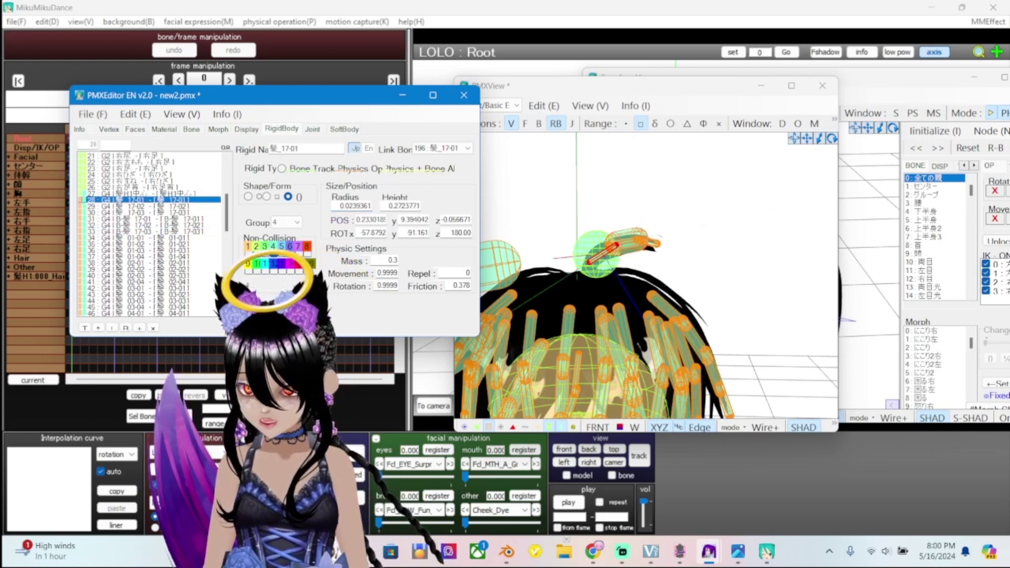
click(152, 206)
click(152, 212)
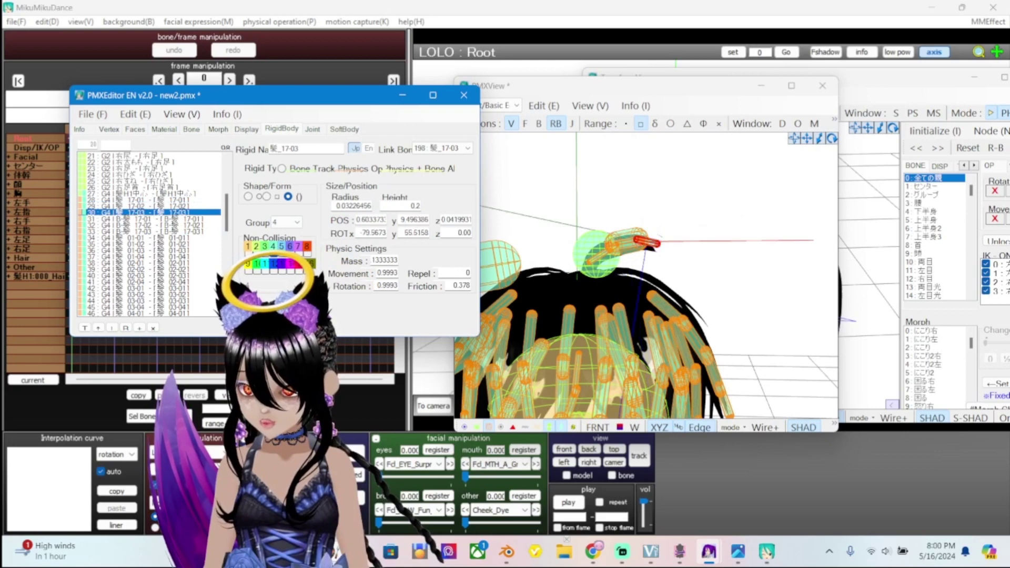
click(152, 218)
click(152, 225)
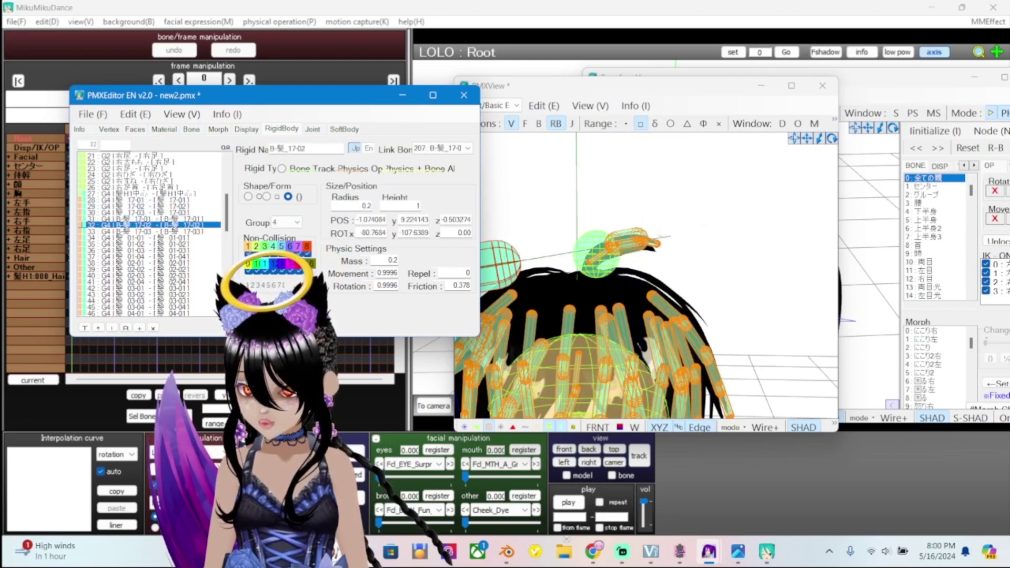
click(153, 231)
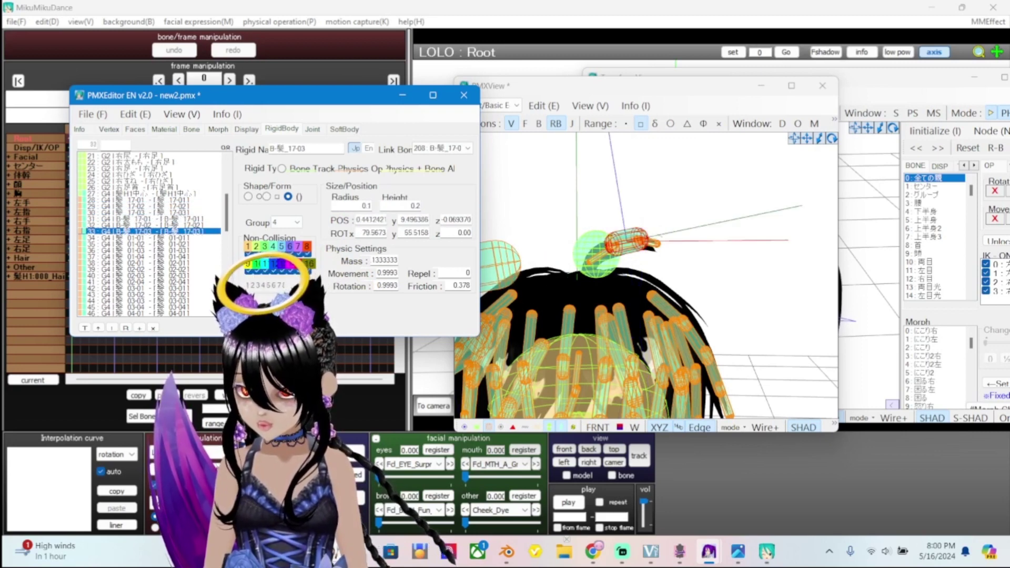
click(153, 237)
click(153, 244)
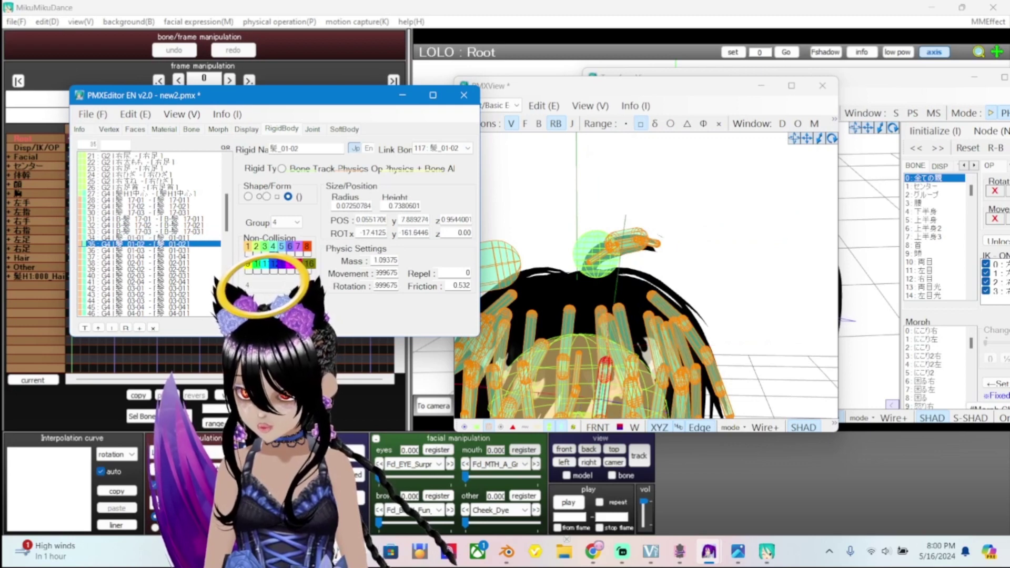
click(153, 250)
click(153, 256)
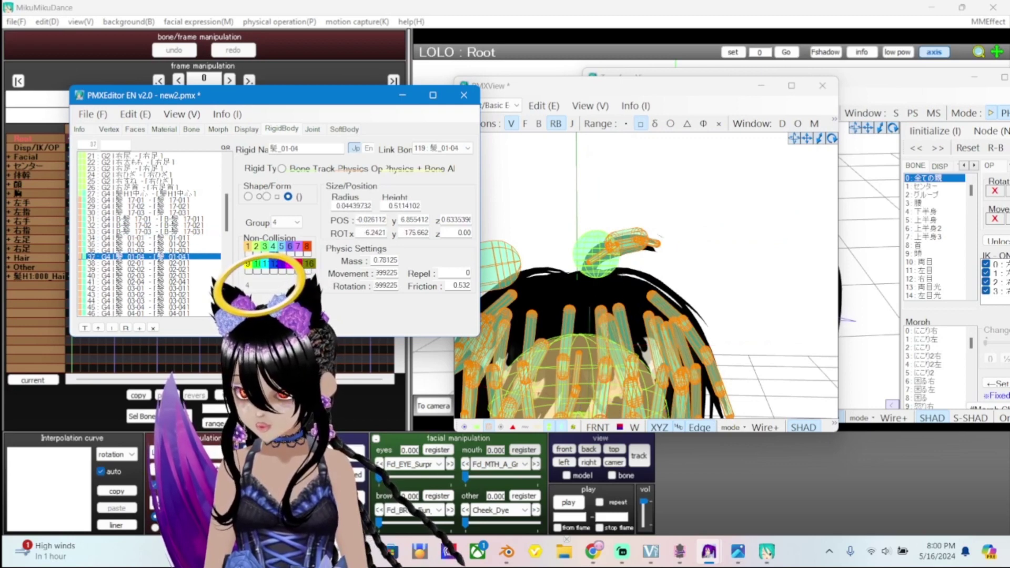
click(152, 263)
click(153, 269)
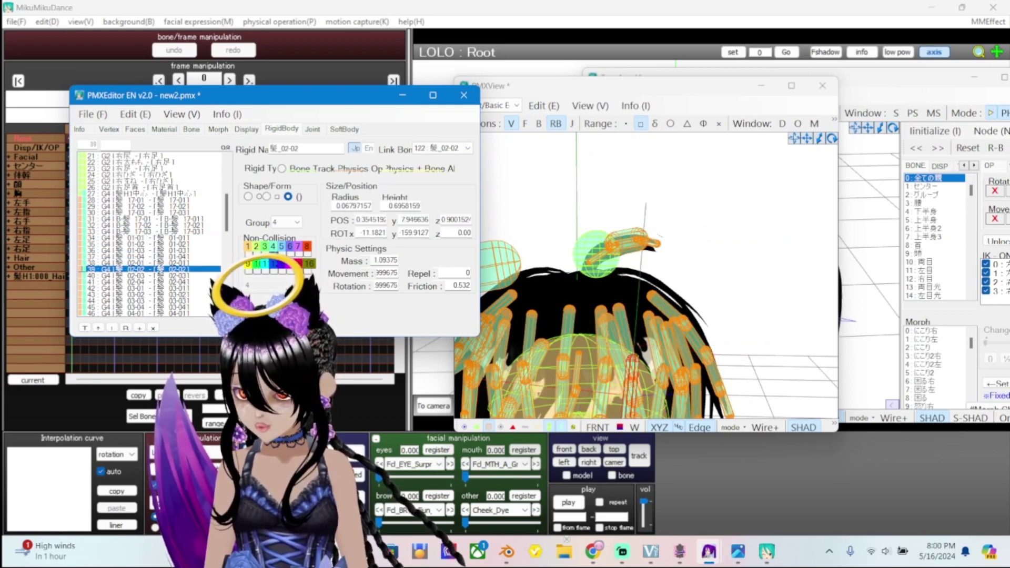
click(153, 275)
click(153, 282)
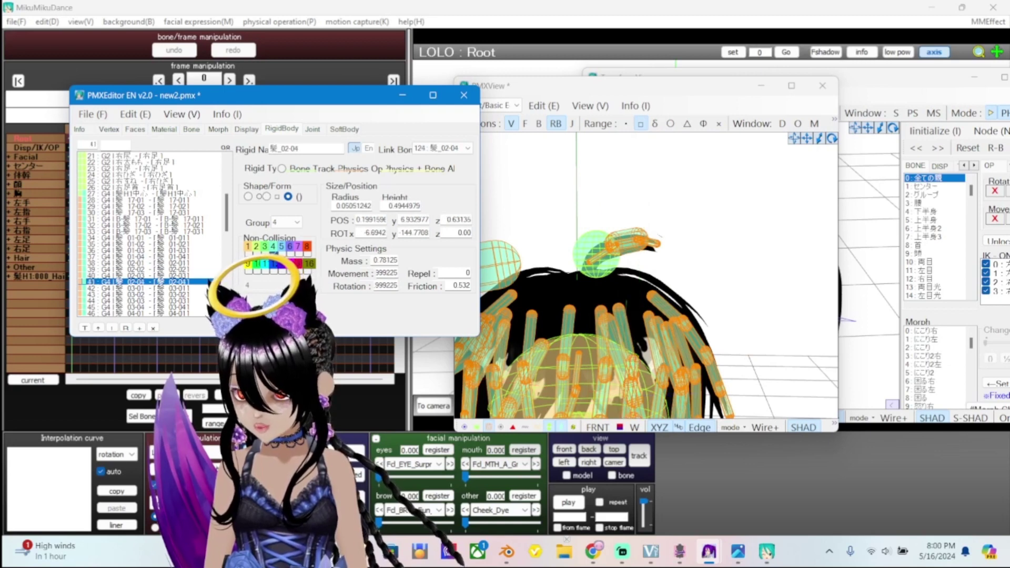
click(153, 288)
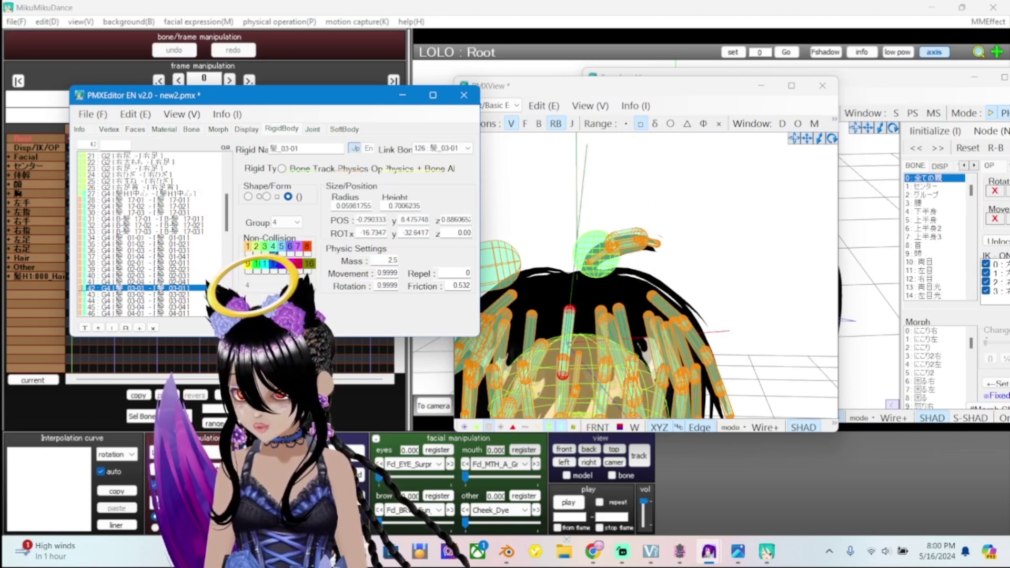
click(153, 294)
scroll(153, 234, down, 1)
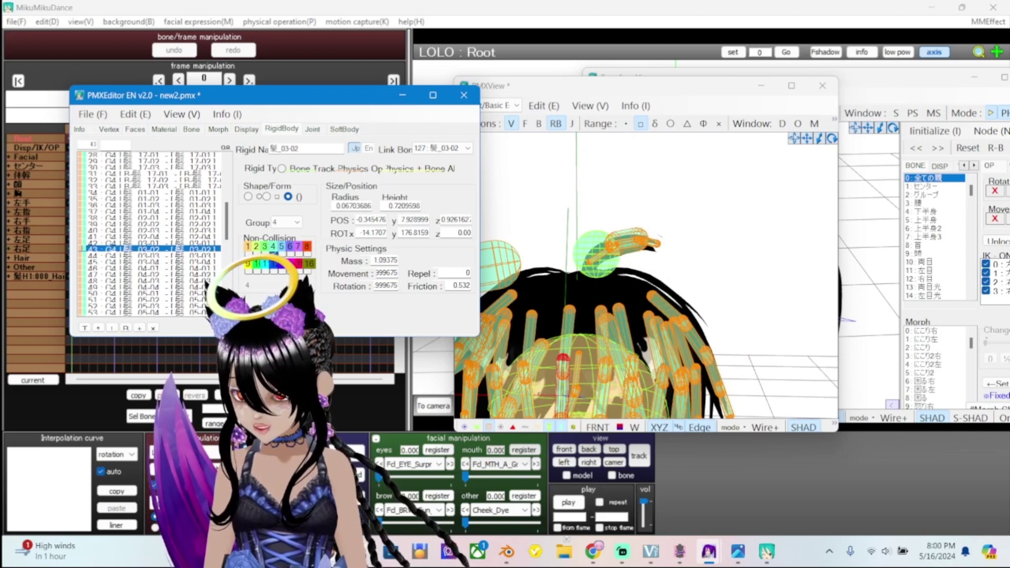
drag(153, 181, 152, 294)
scroll(153, 234, down, 4)
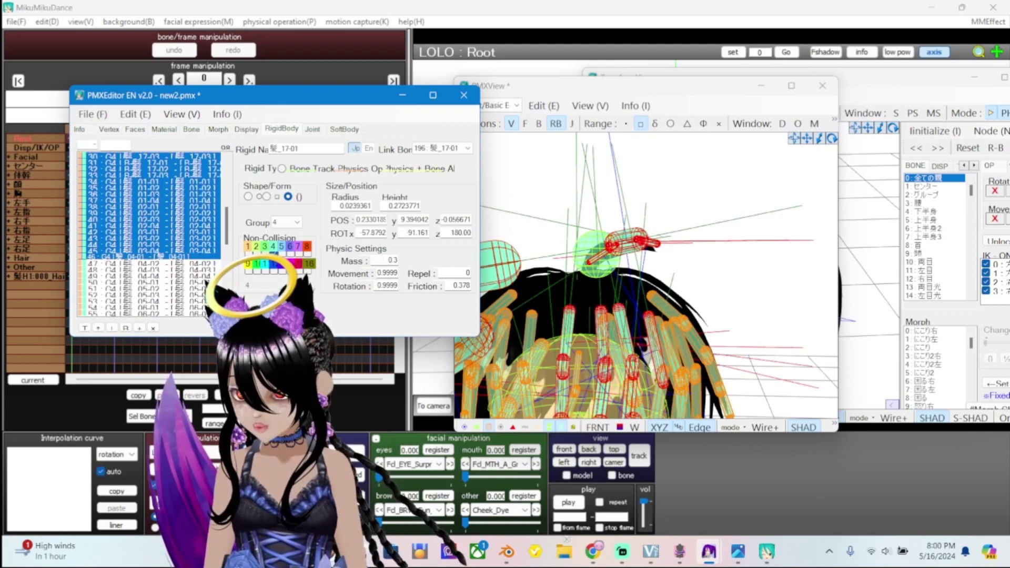
drag(152, 220, 153, 312)
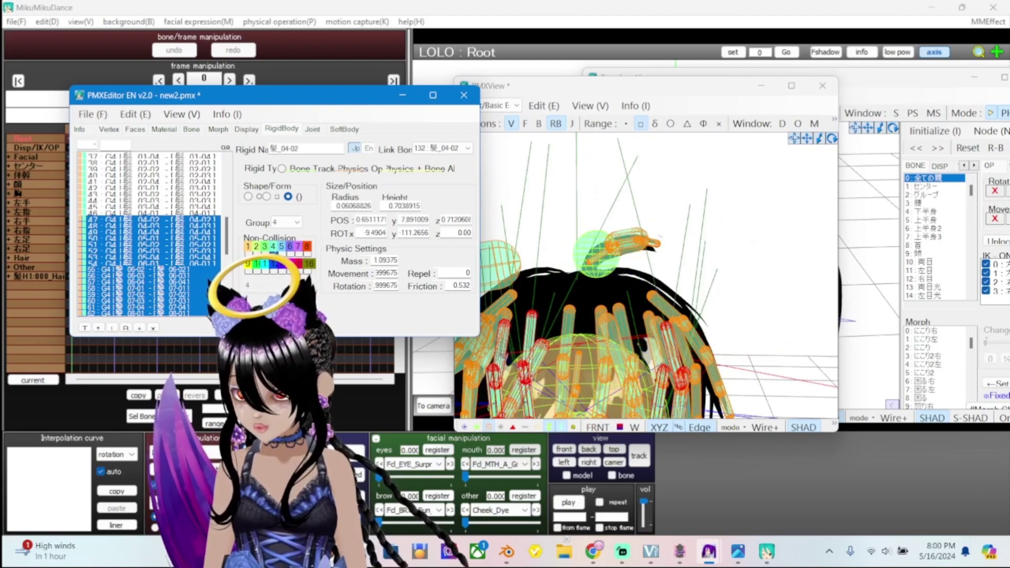
scroll(152, 235, down, 4)
drag(152, 245, 152, 313)
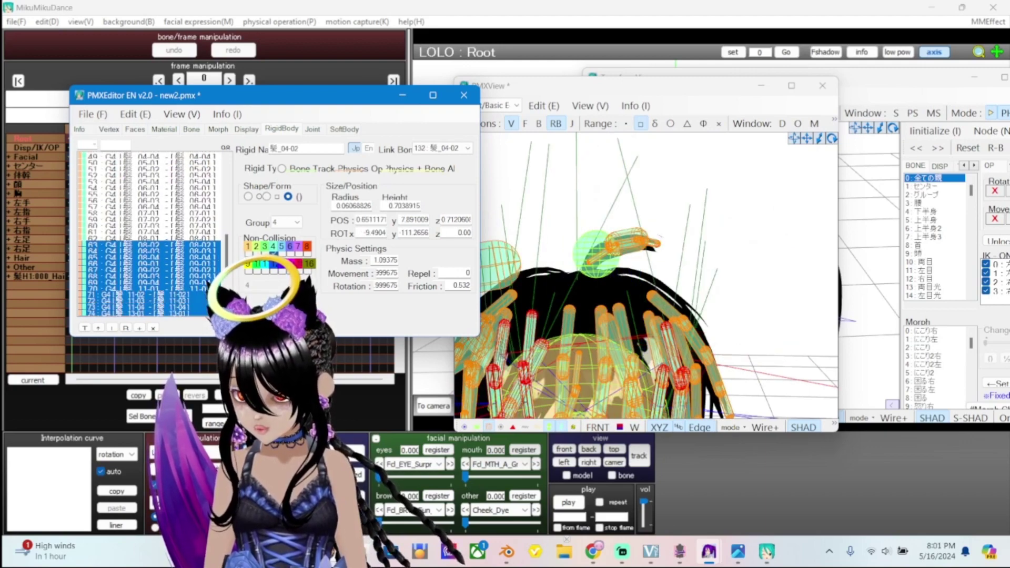
scroll(150, 234, down, 3)
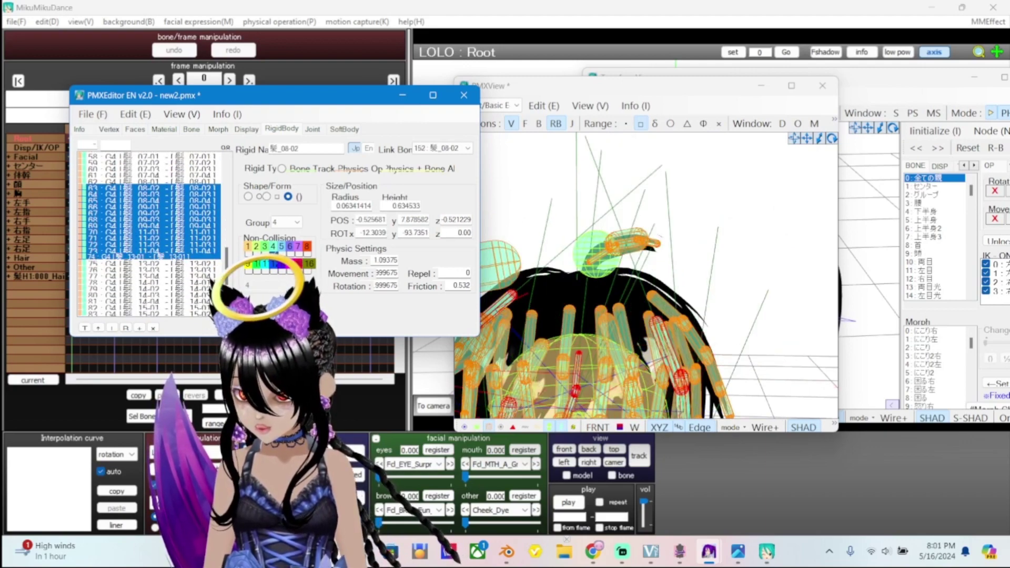
drag(153, 270, 152, 316)
scroll(153, 235, up, 3)
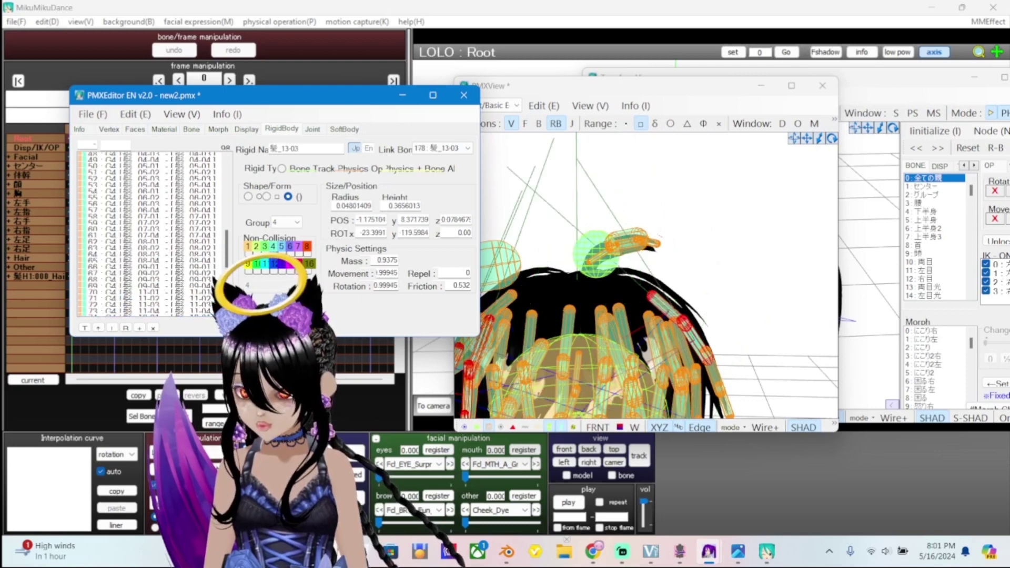
scroll(153, 234, up, 10)
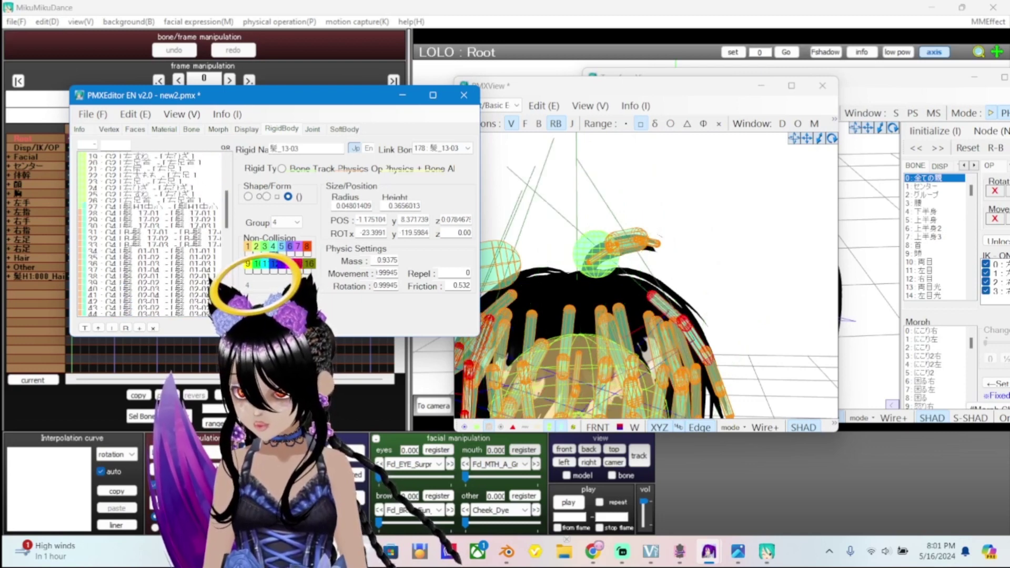
drag(153, 193, 152, 295)
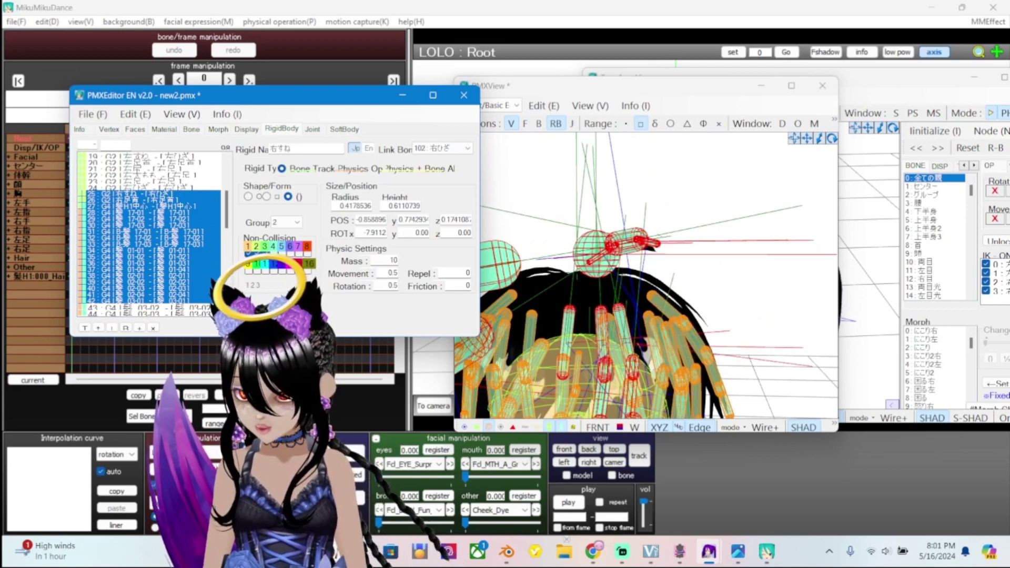
Select the 髪H1中心 sphere rigid body (row 27) in the RigidBody list
click(153, 193)
click(152, 200)
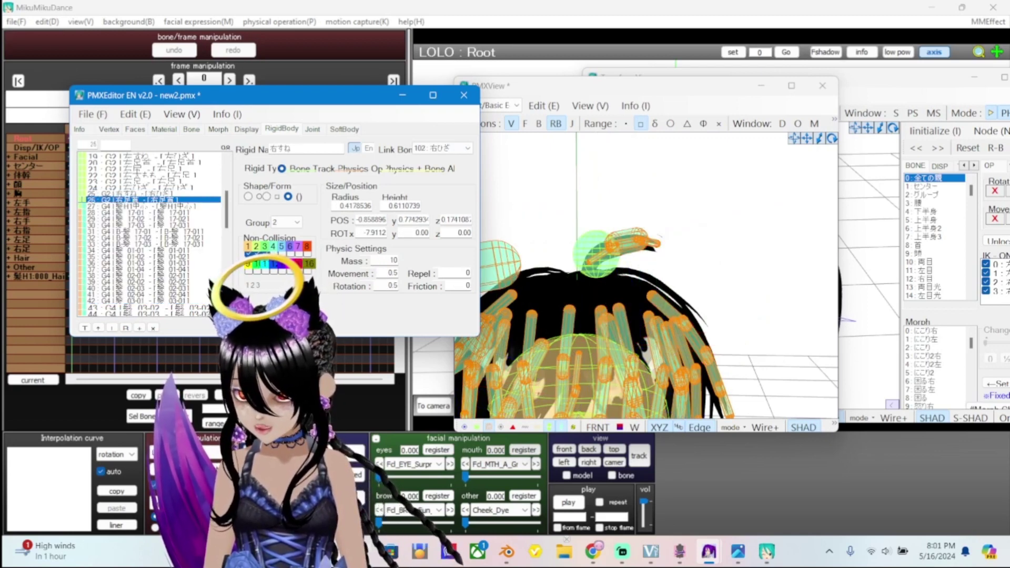
click(152, 206)
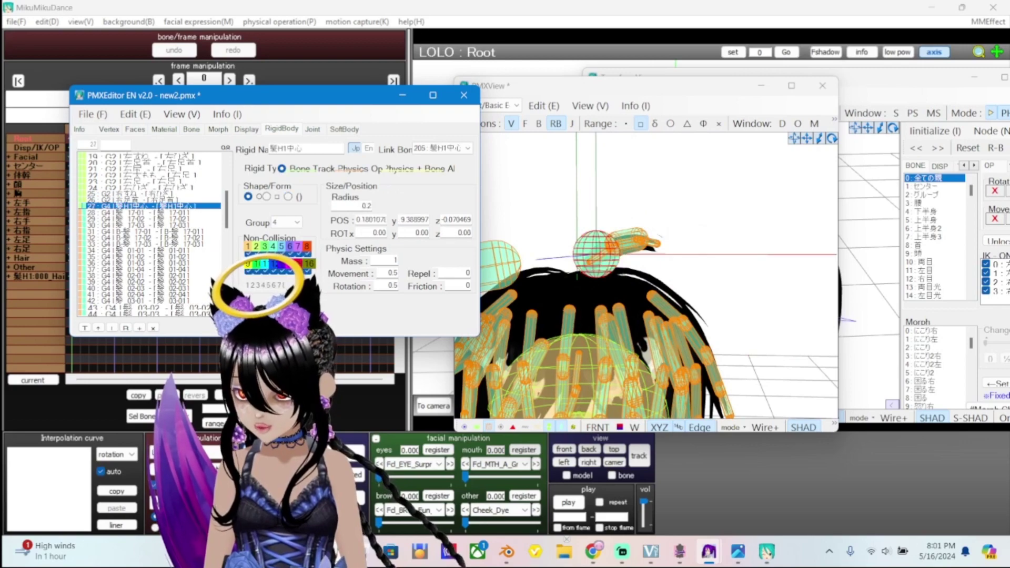
scroll(646, 275, up, 2)
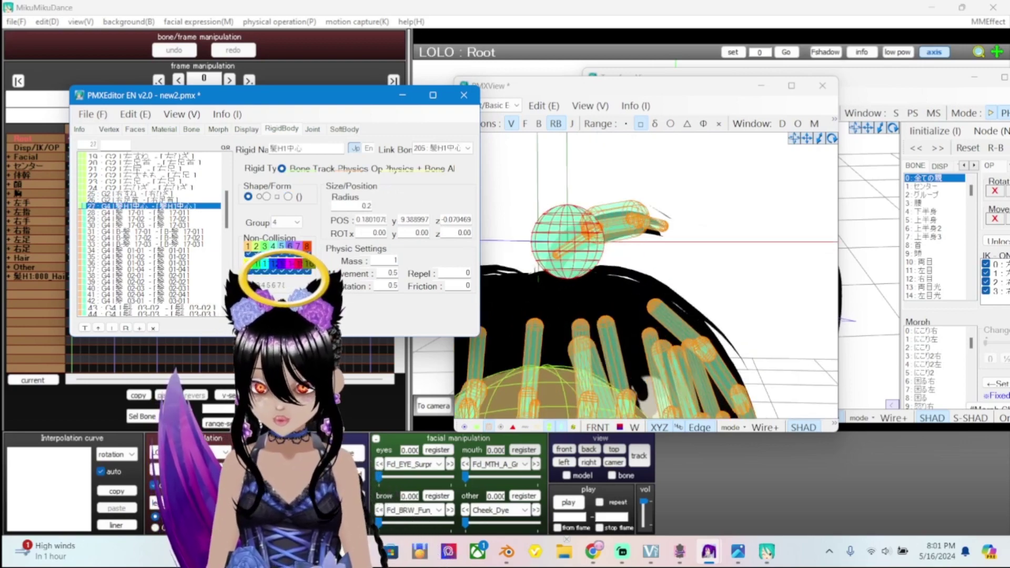
Change the sphere's radius from 0.2 to 0.1, then orbit TransformView round to the face
click(366, 206)
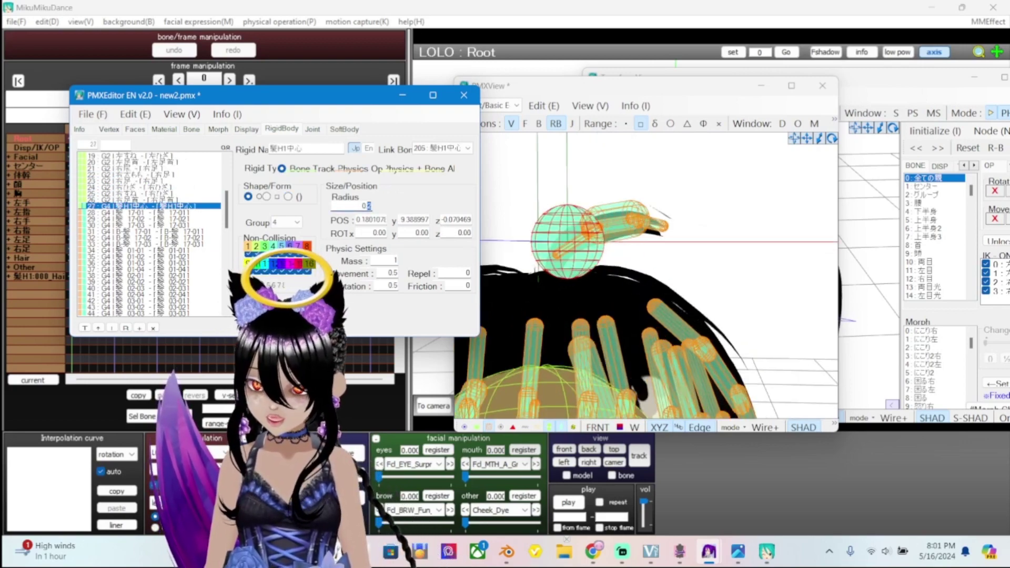
key(BackSpace)
text(1)
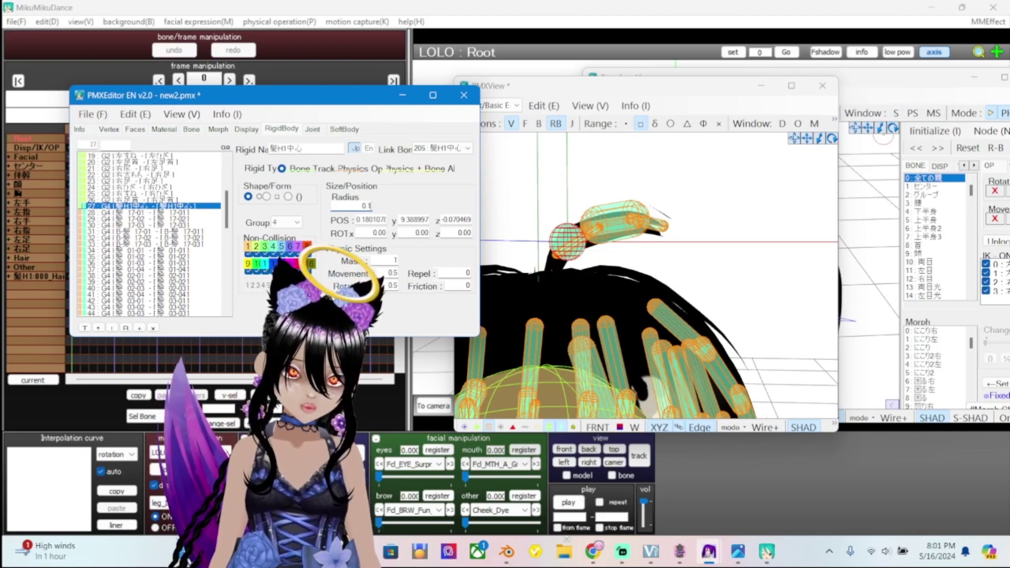
click(880, 140)
right_drag(736, 264, 865, 263)
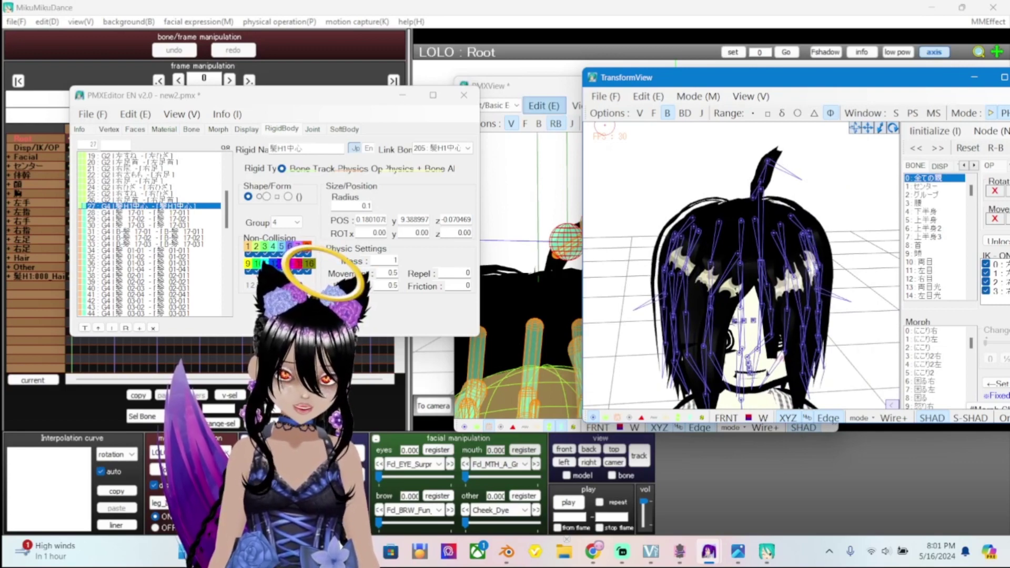
Zoom the PMXView preview to inspect the hair rigid bodies, then bring up Streamlabs Desktop
click(544, 105)
scroll(647, 276, down, 5)
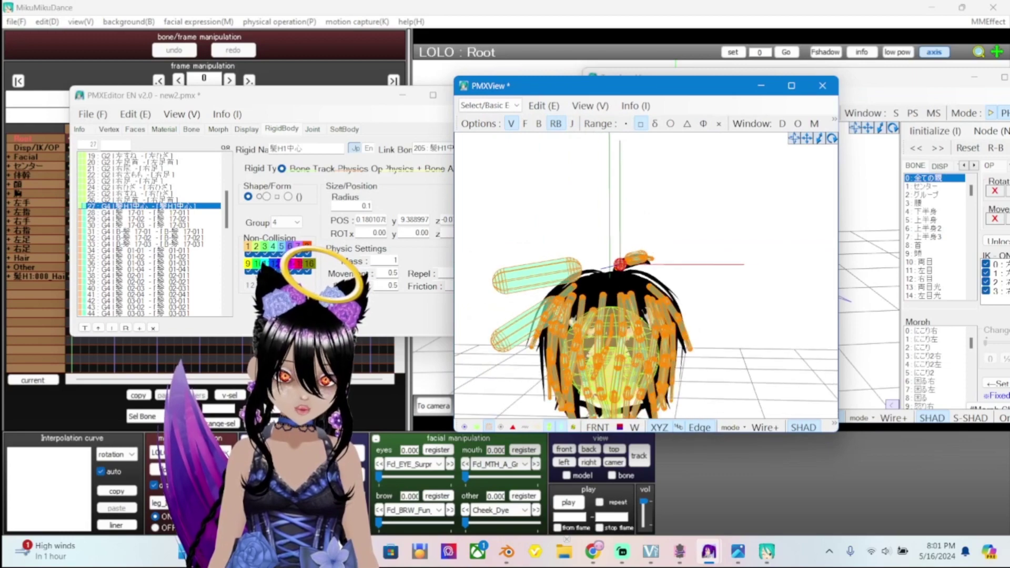
scroll(646, 275, up, 2)
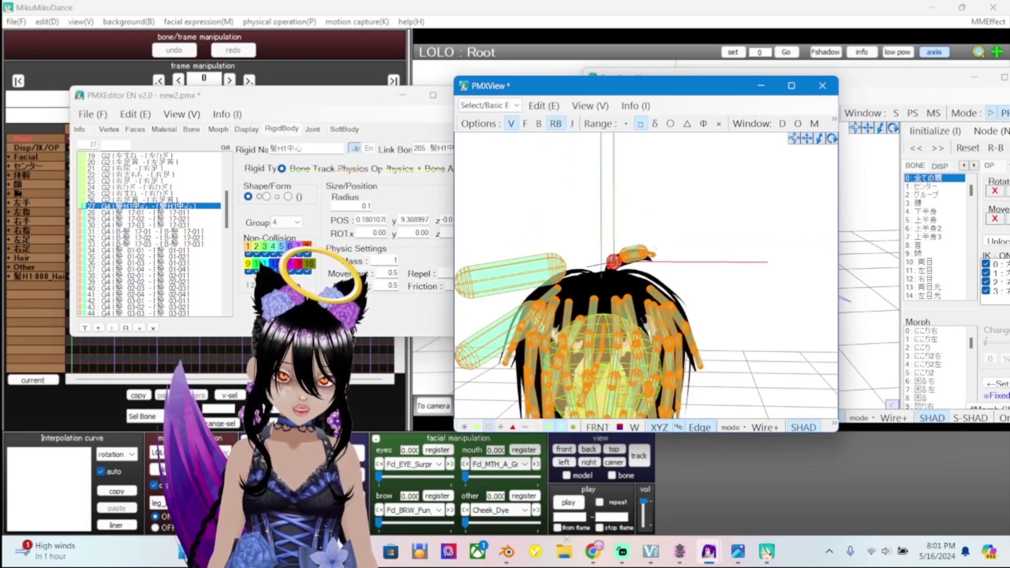
scroll(647, 275, down, 1)
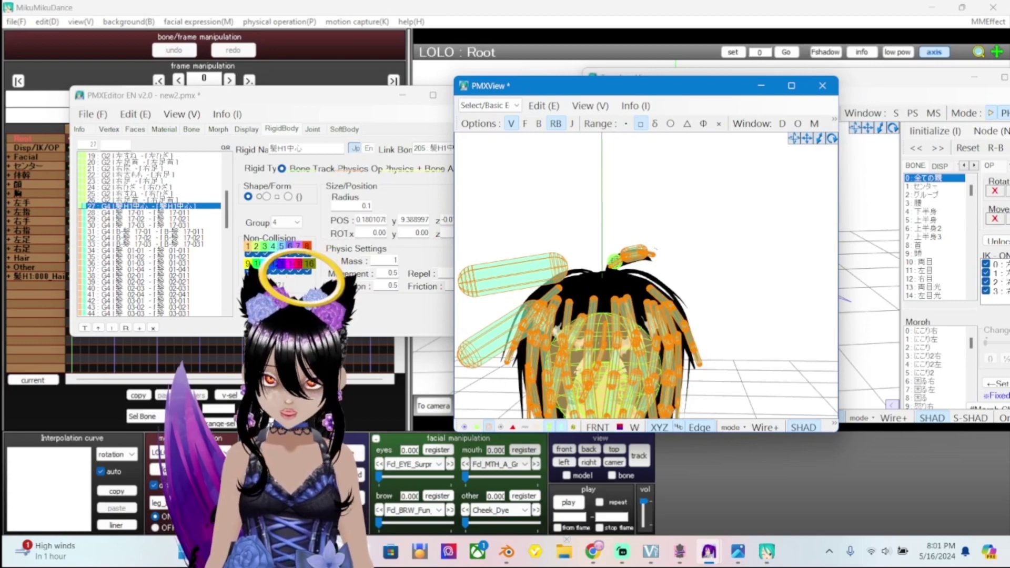
key(alt+Tab)
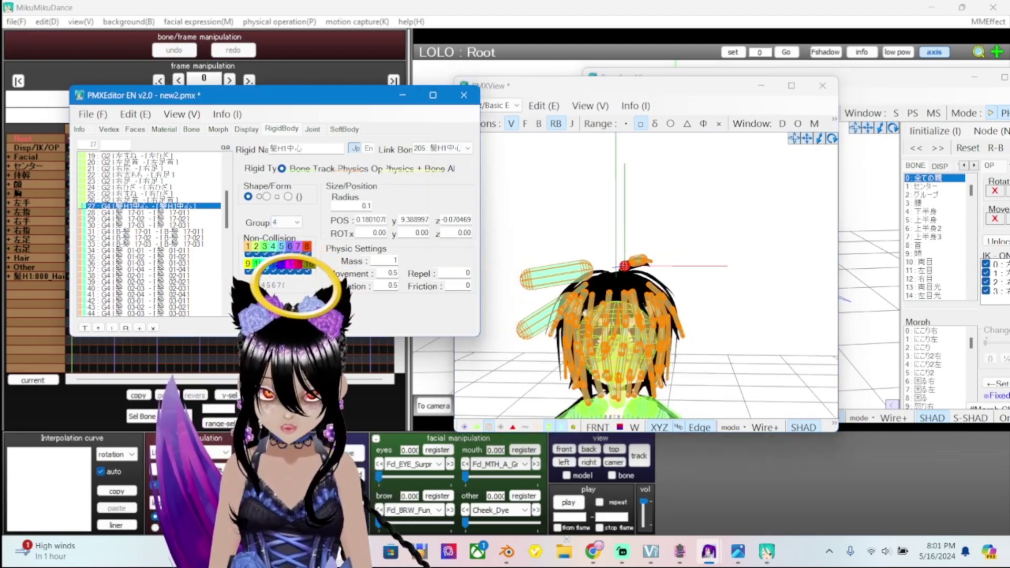
key(alt+Tab)
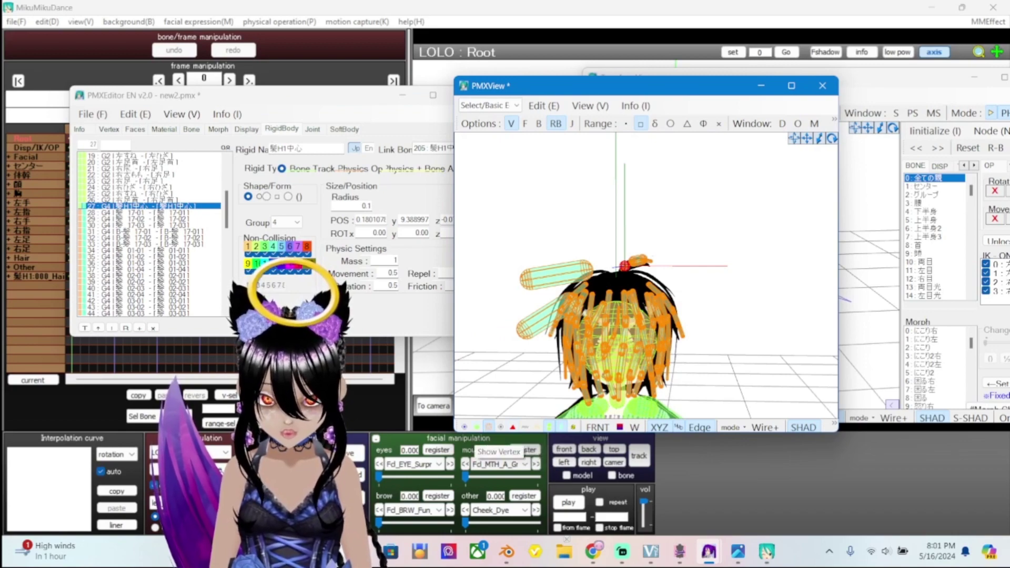
click(623, 552)
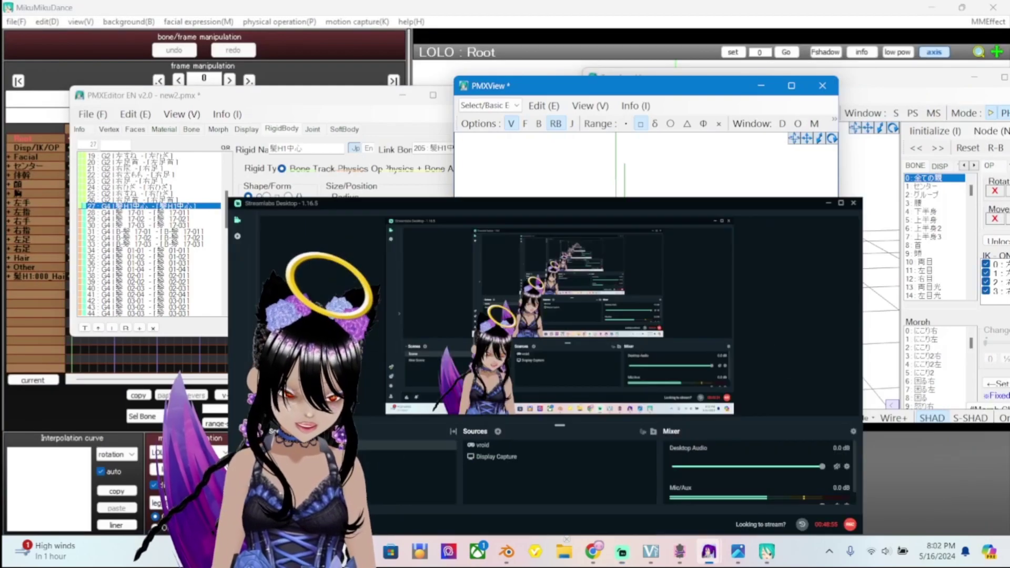
Minimize Streamlabs Desktop to return to PMX Editor and the PMXView preview
click(622, 551)
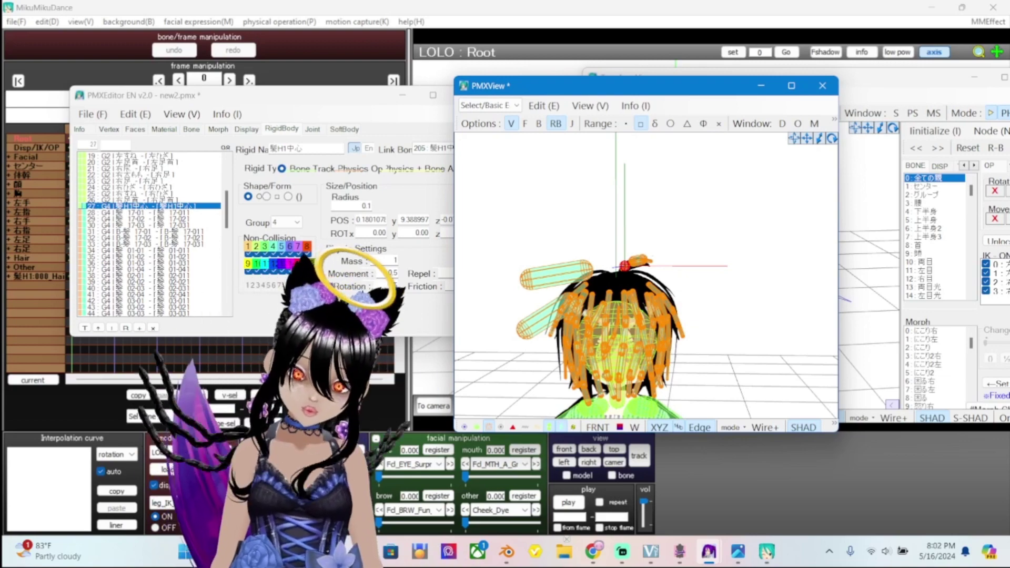
scroll(647, 274, up, 2)
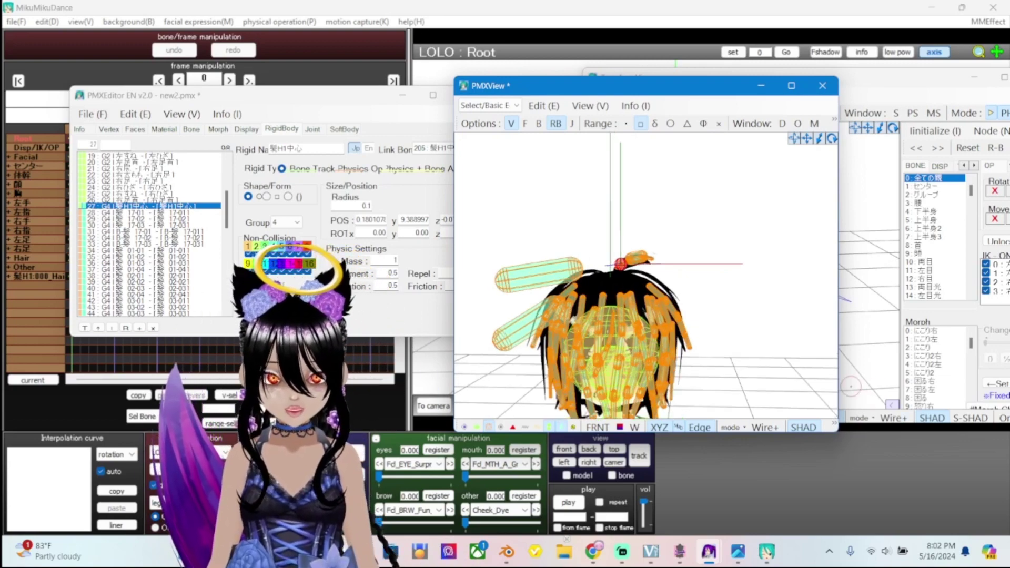
scroll(647, 273, down, 1)
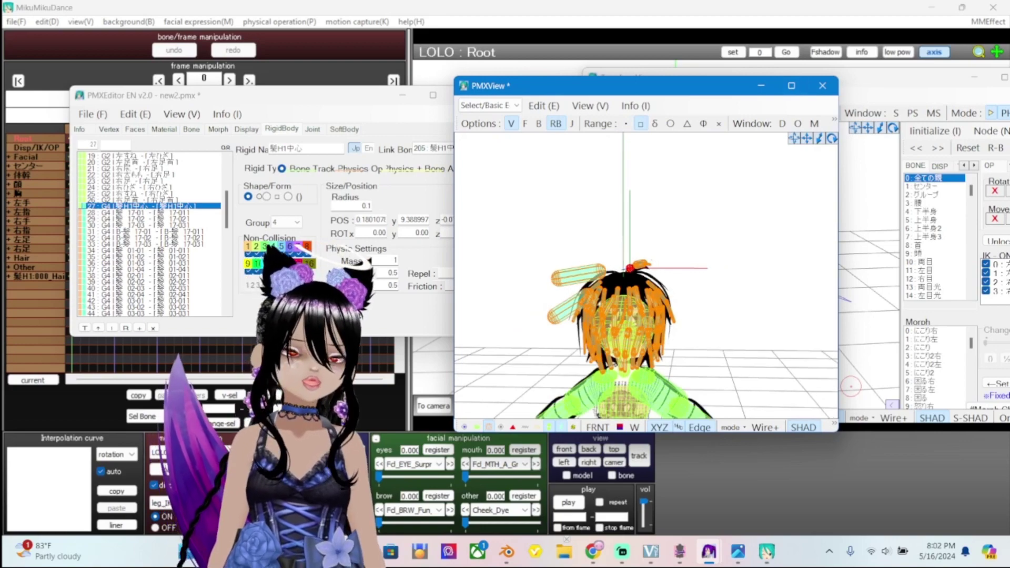
scroll(646, 273, up, 1)
scroll(646, 274, down, 2)
scroll(647, 273, up, 3)
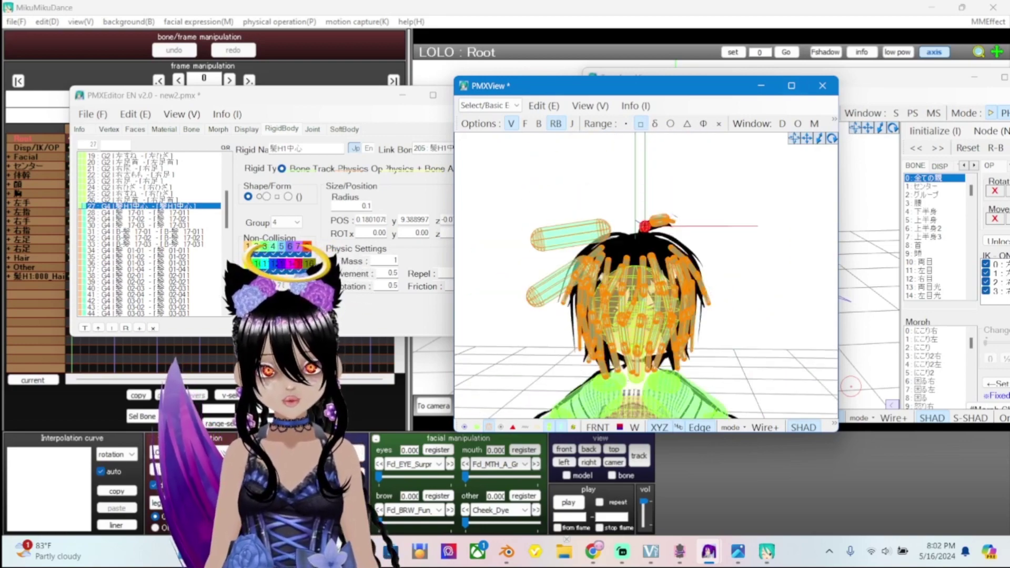
right_drag(646, 274, 829, 224)
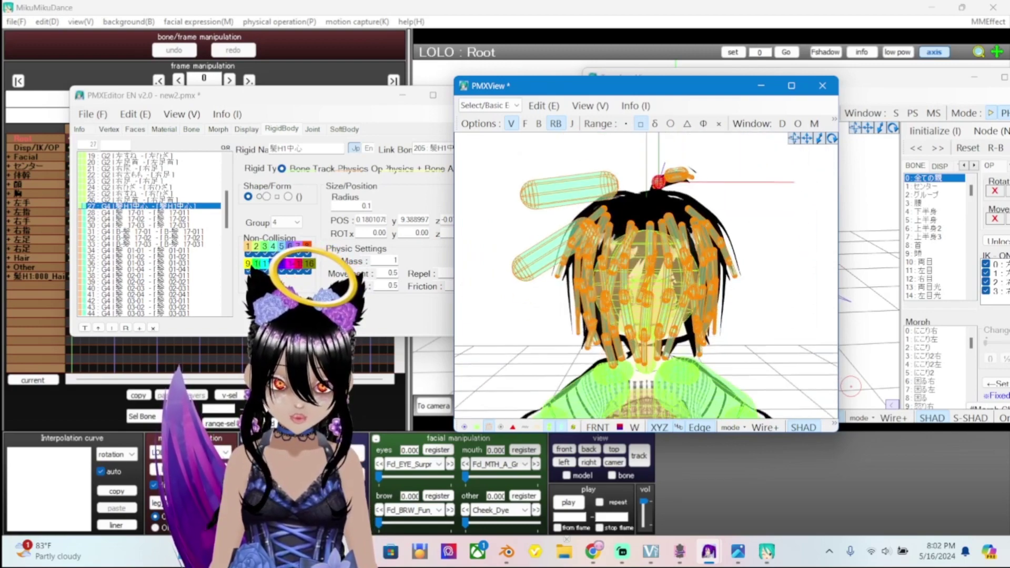
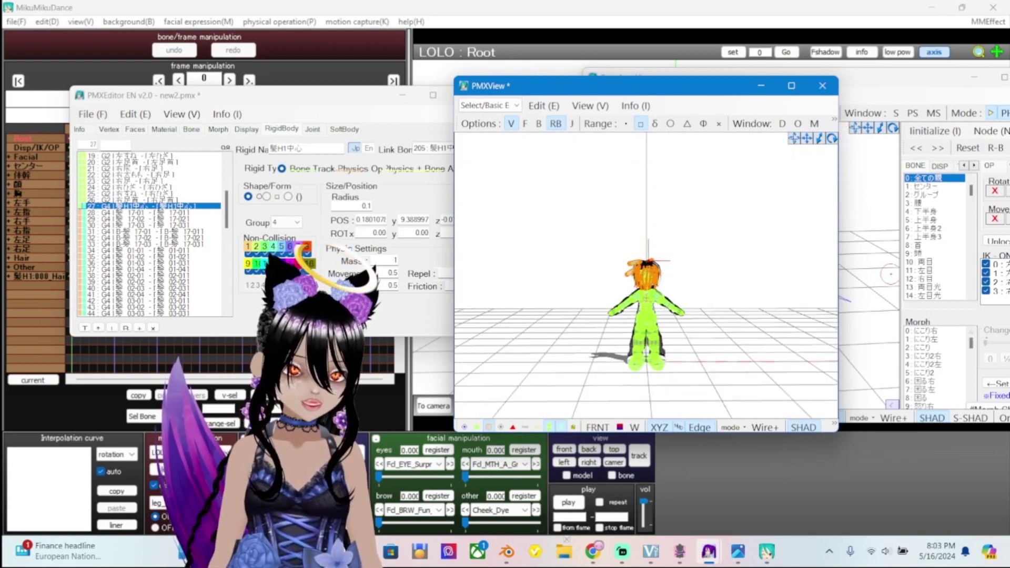
Page through the later hair bones in TransformView (Ctrl+T), then switch back to MikuMikuDance
key(ctrl+t)
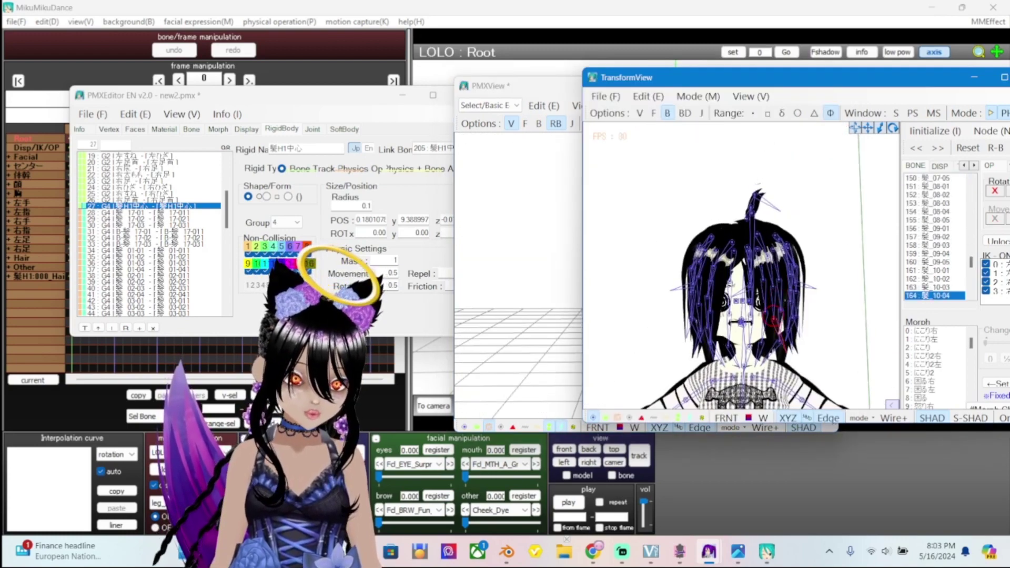
key(Page_Down)
key(Page_Down)
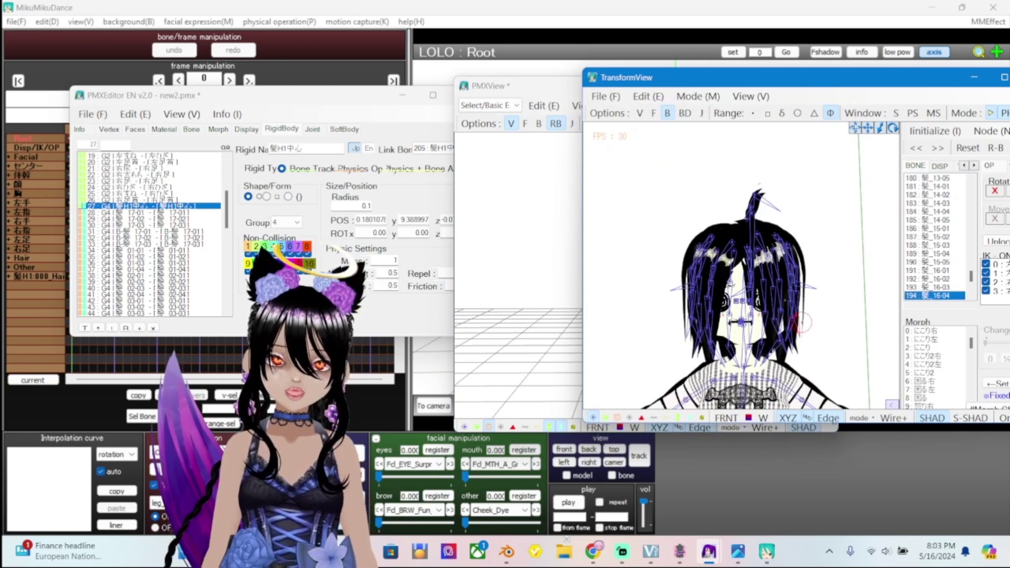
key(Page_Down)
click(521, 85)
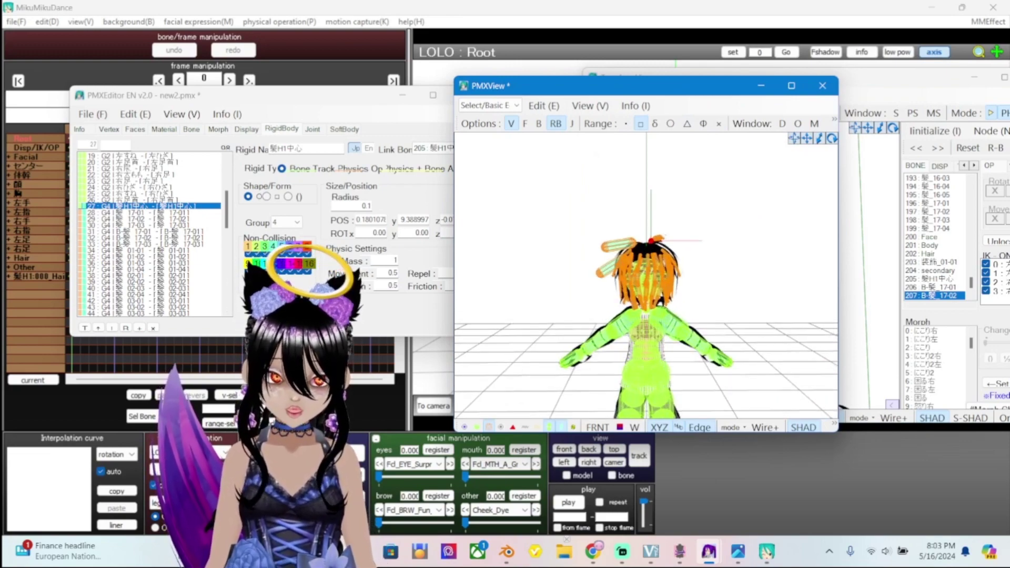
key(alt+Tab)
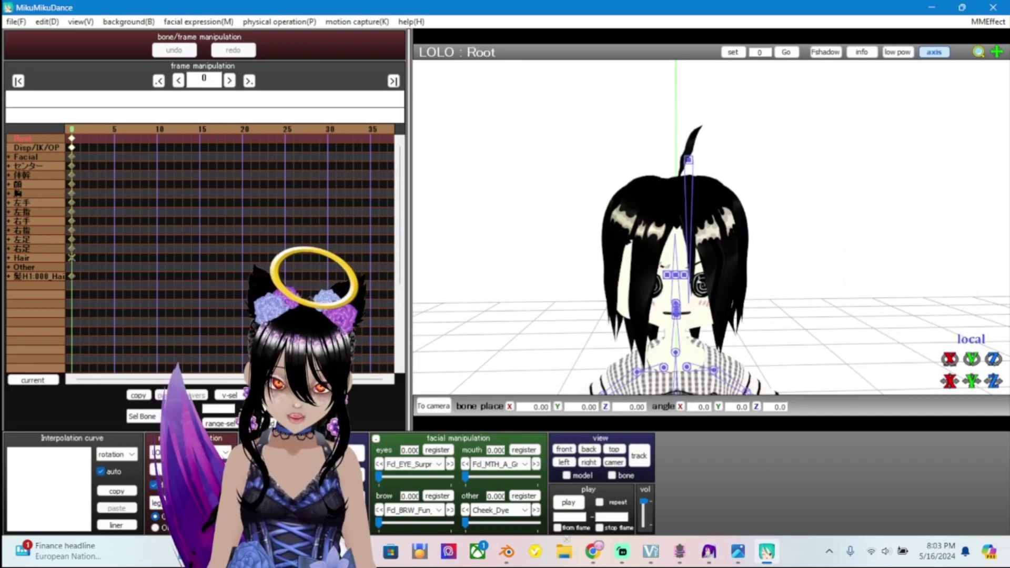
Load new2.pmx from the LoLo5 folder into MikuMikuDance and dismiss the model information notice
scroll(711, 226, up, 3)
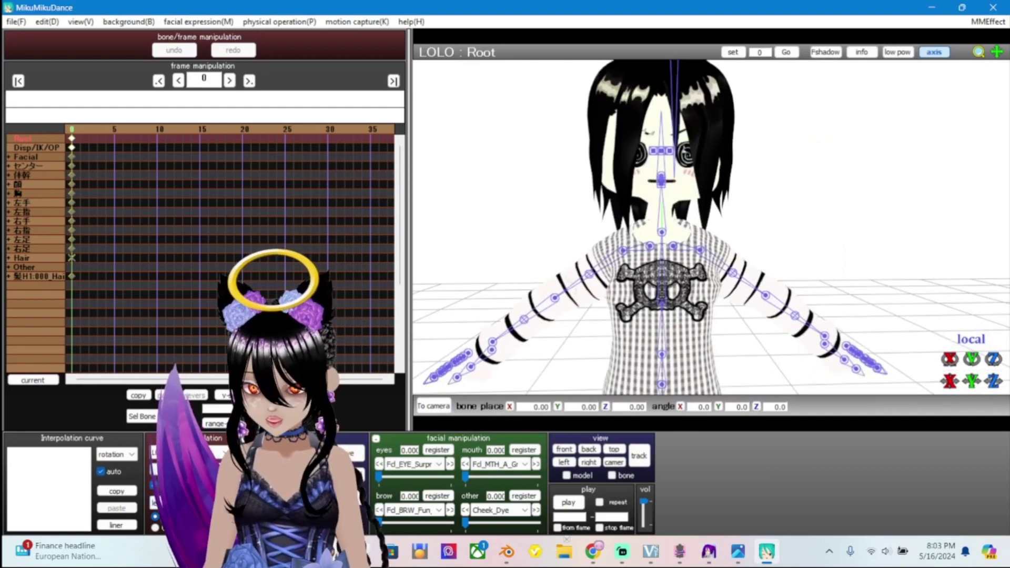
key(ctrl+o)
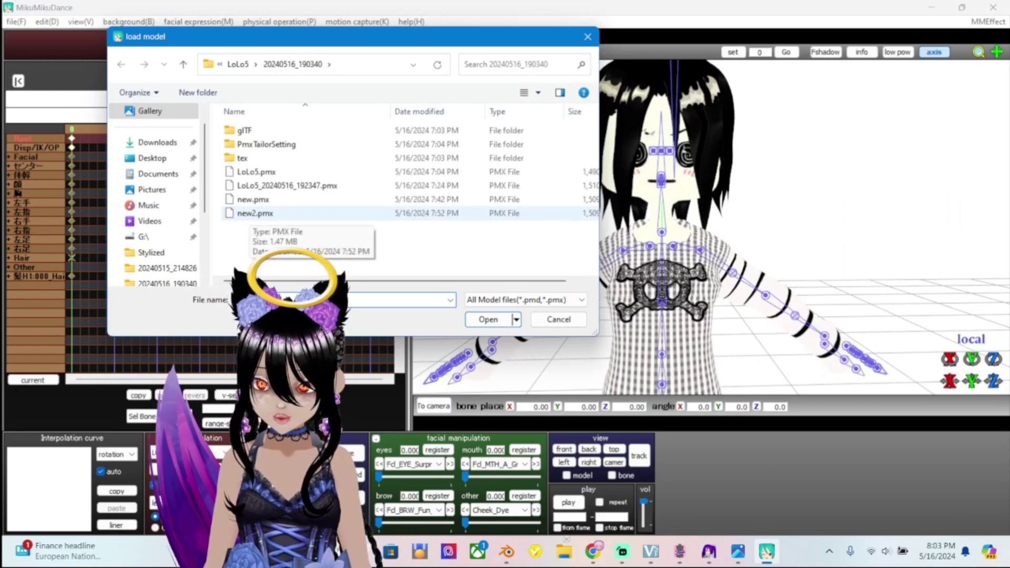
click(255, 213)
key(Return)
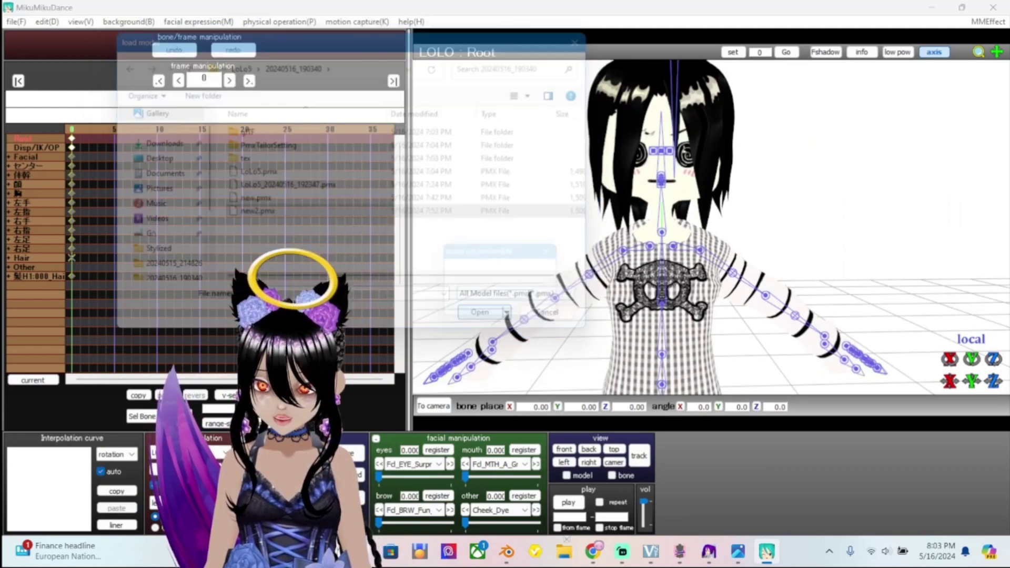
key(Return)
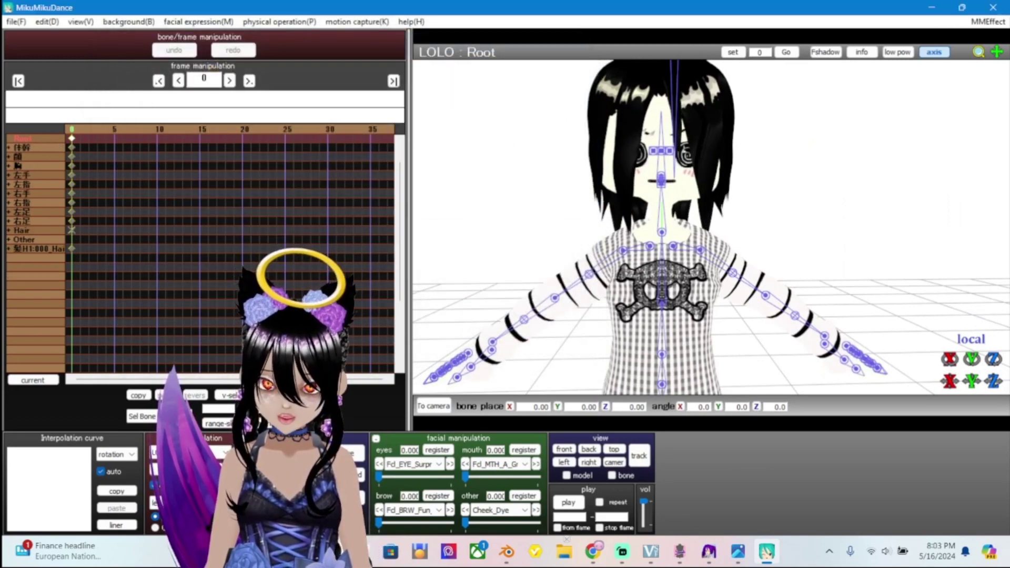
scroll(711, 226, up, 2)
scroll(710, 226, down, 3)
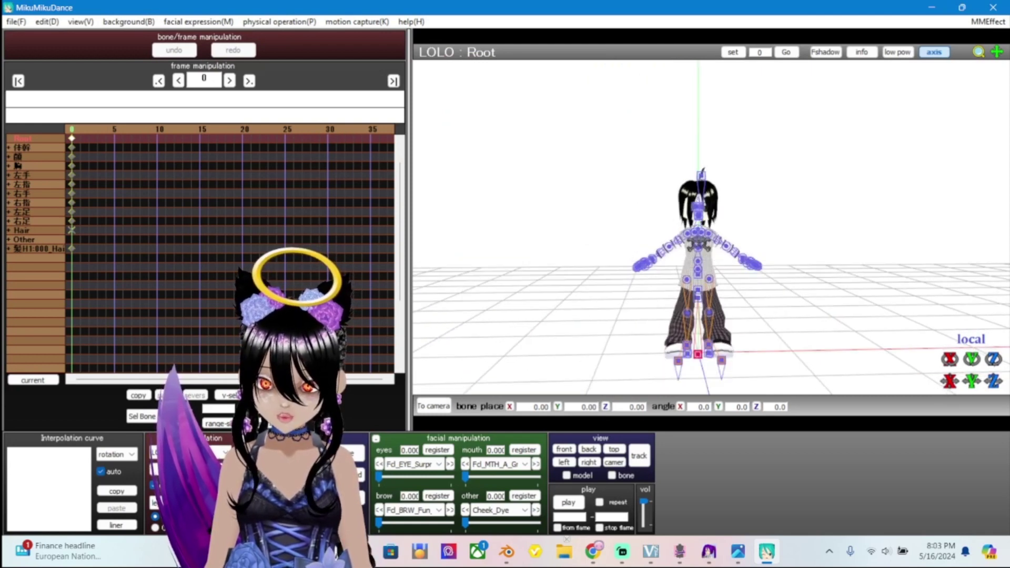
Slide the new model right beside the original, then bring PmxTailor to the front
drag(699, 354, 776, 353)
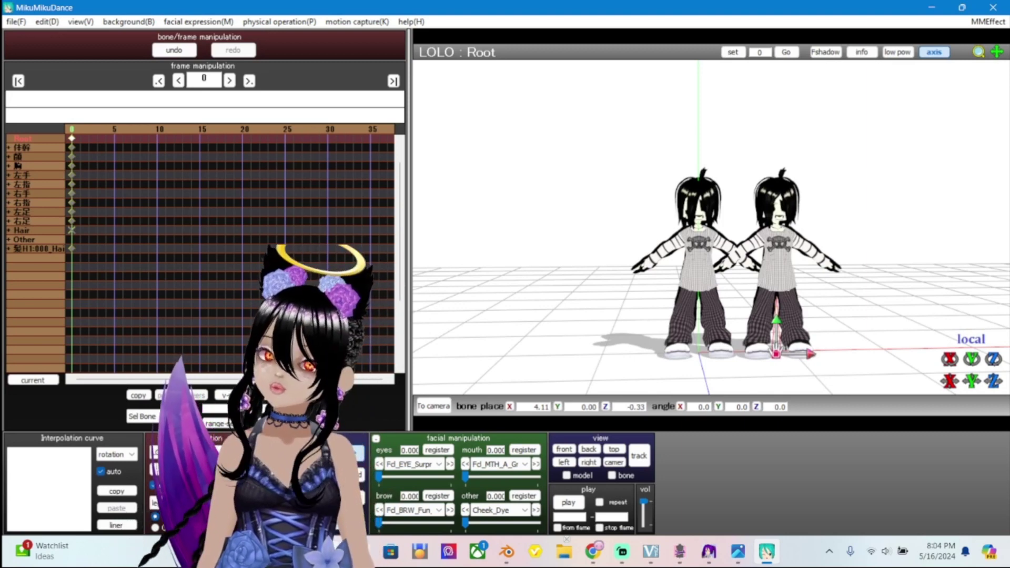
mouse_move(738, 551)
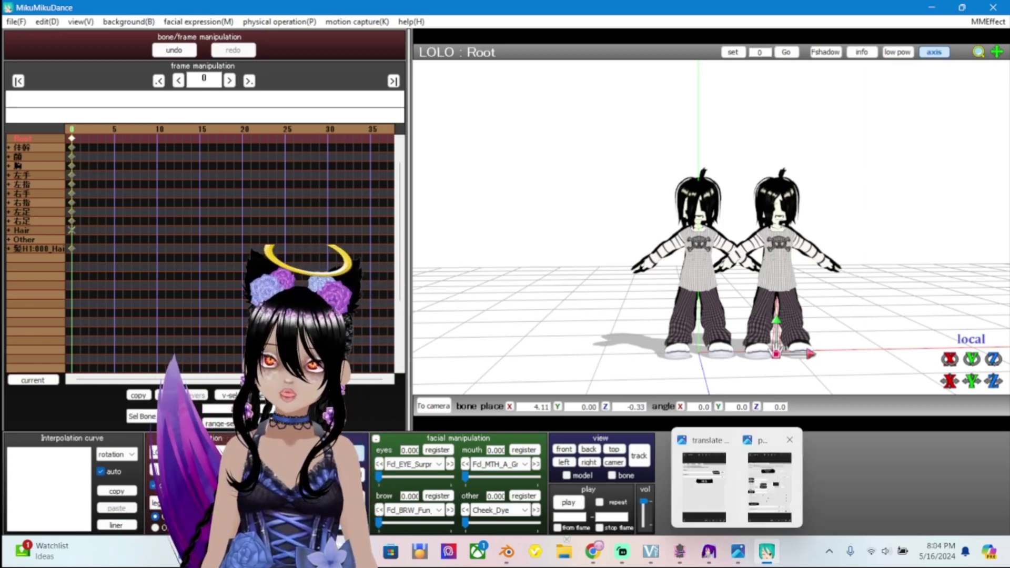
key(ctrl+p)
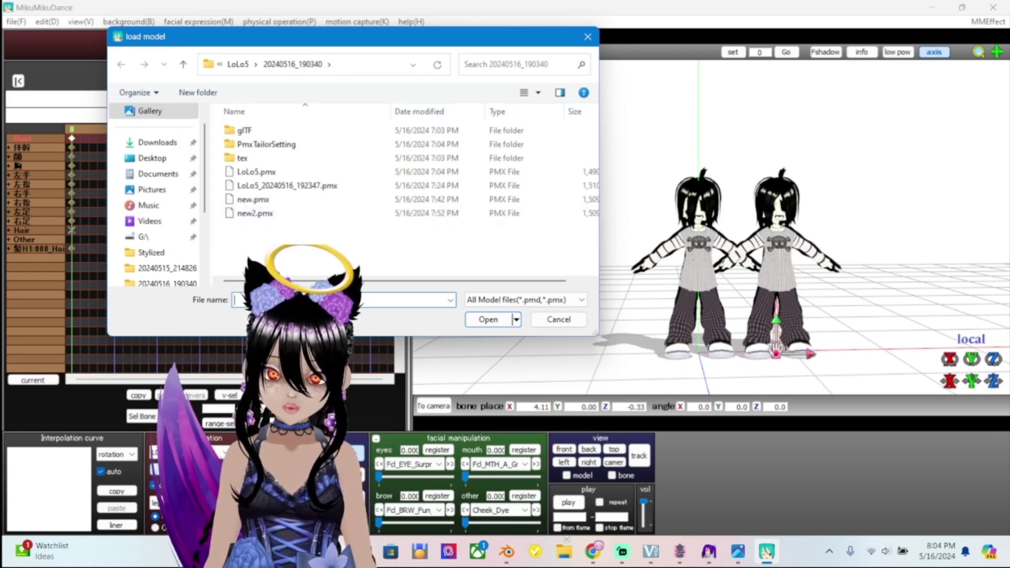
click(588, 36)
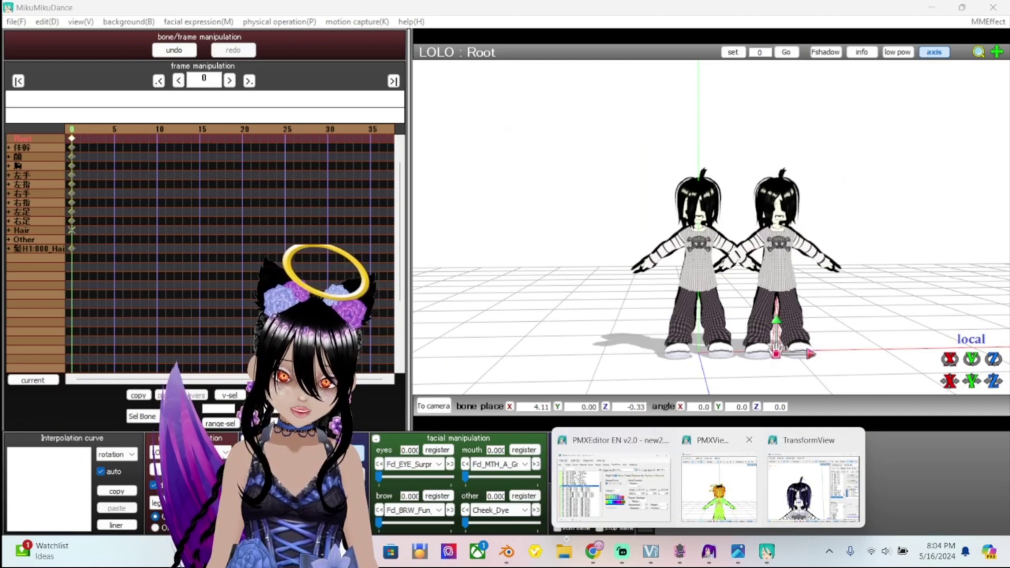
click(679, 551)
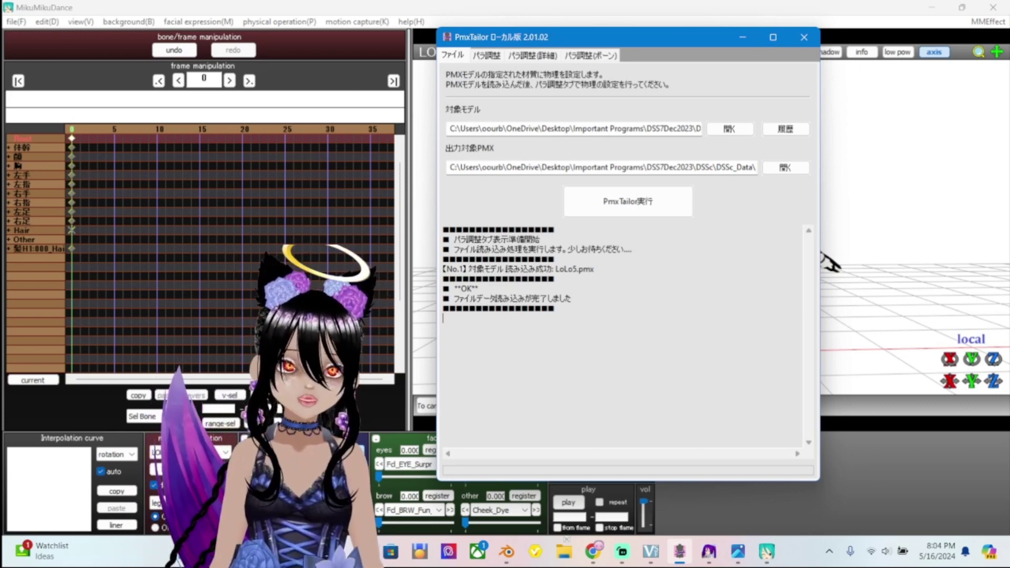
Set new2.pmx as PmxTailor's target model and run PmxTailor on it
click(729, 129)
click(590, 235)
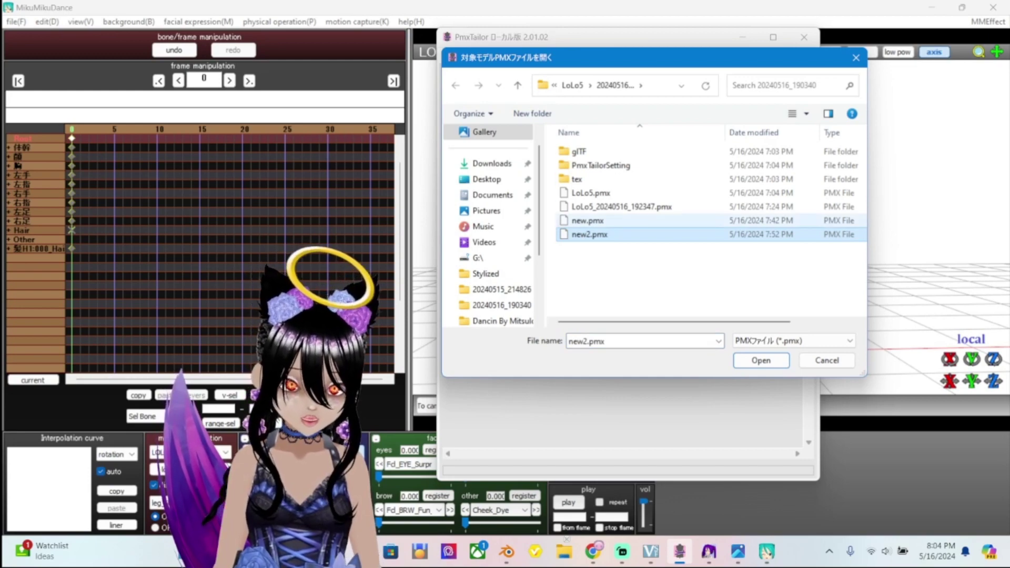
click(761, 361)
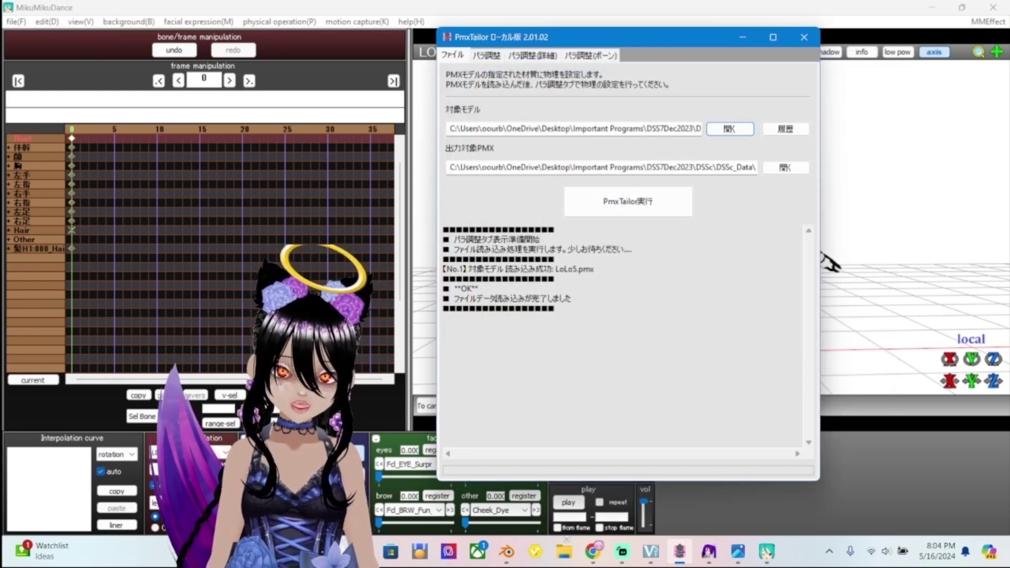
click(628, 201)
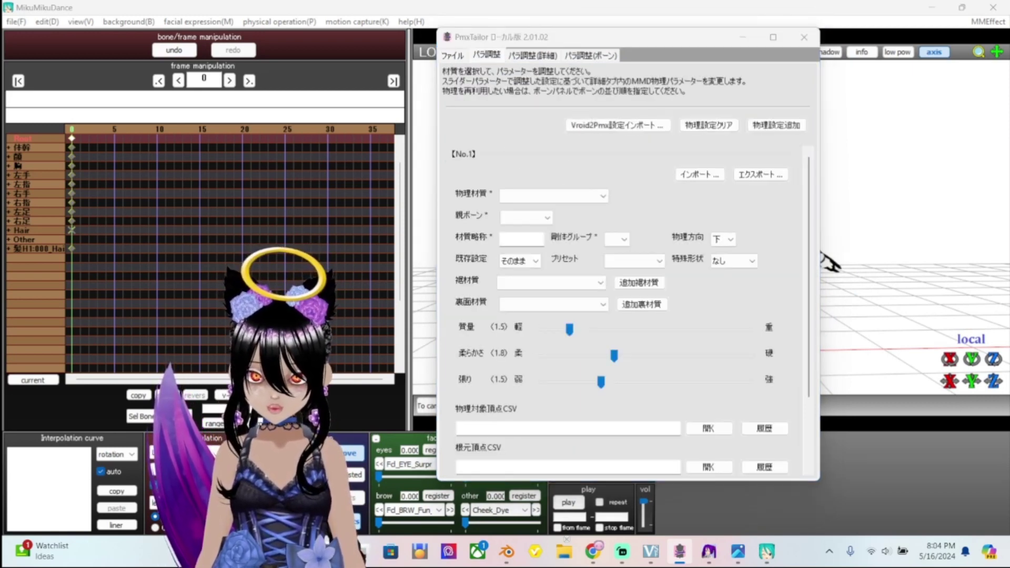
Move PmxTailor aside and orbit the MikuMikuDance view around the two models
drag(600, 37, 525, 45)
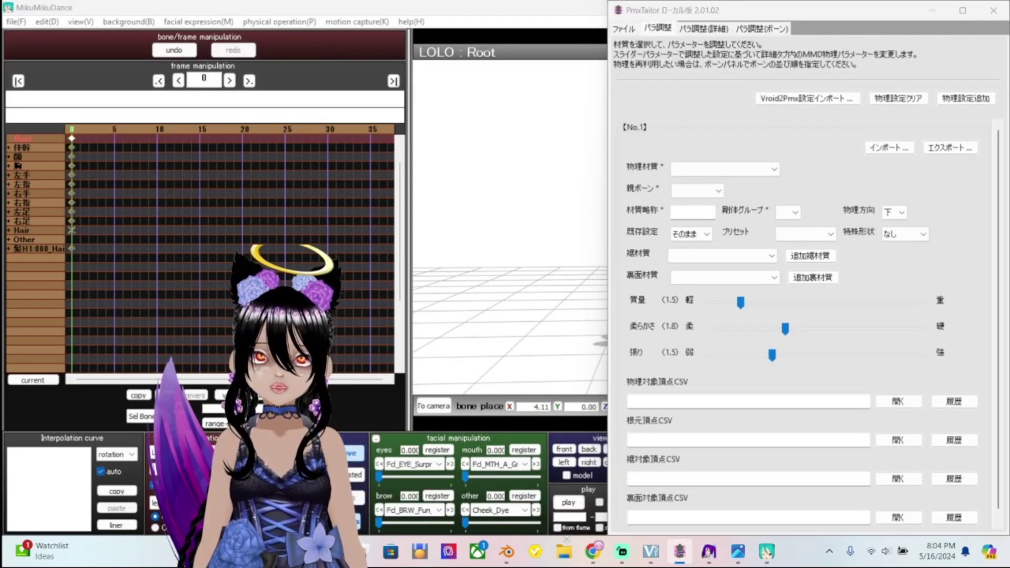
key(Escape)
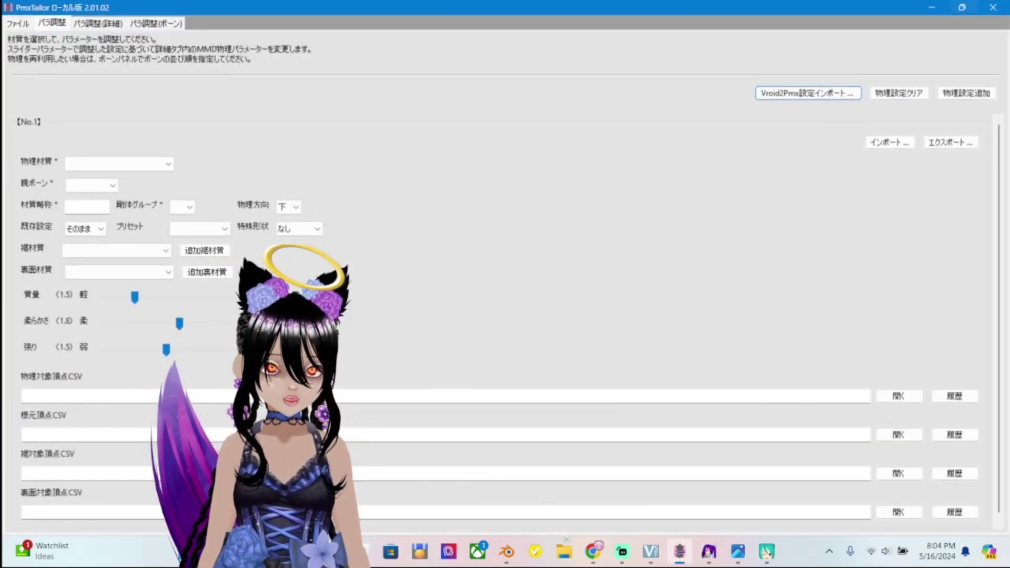
click(963, 8)
drag(579, 37, 375, 33)
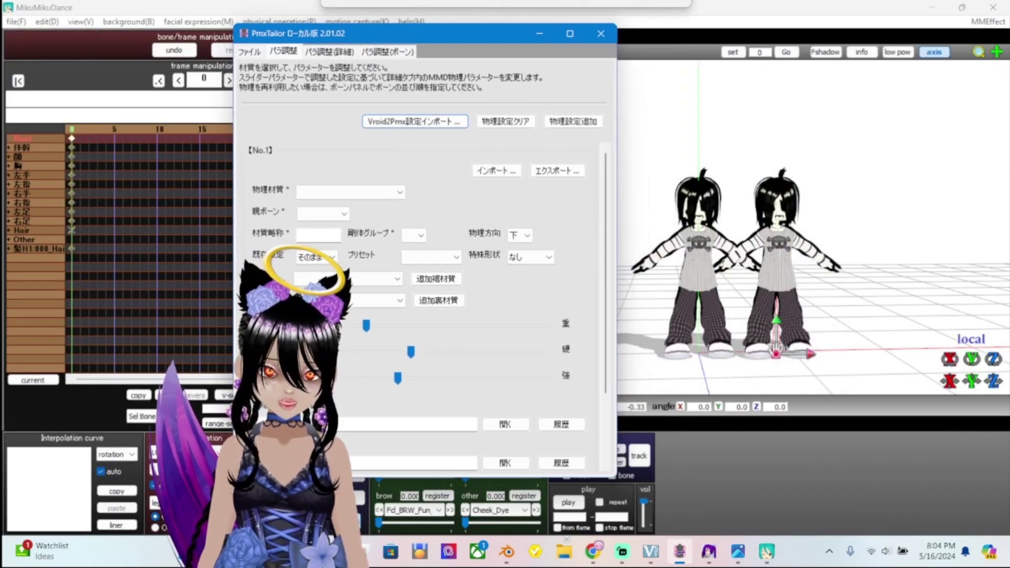
scroll(813, 226, up, 5)
scroll(813, 226, down, 5)
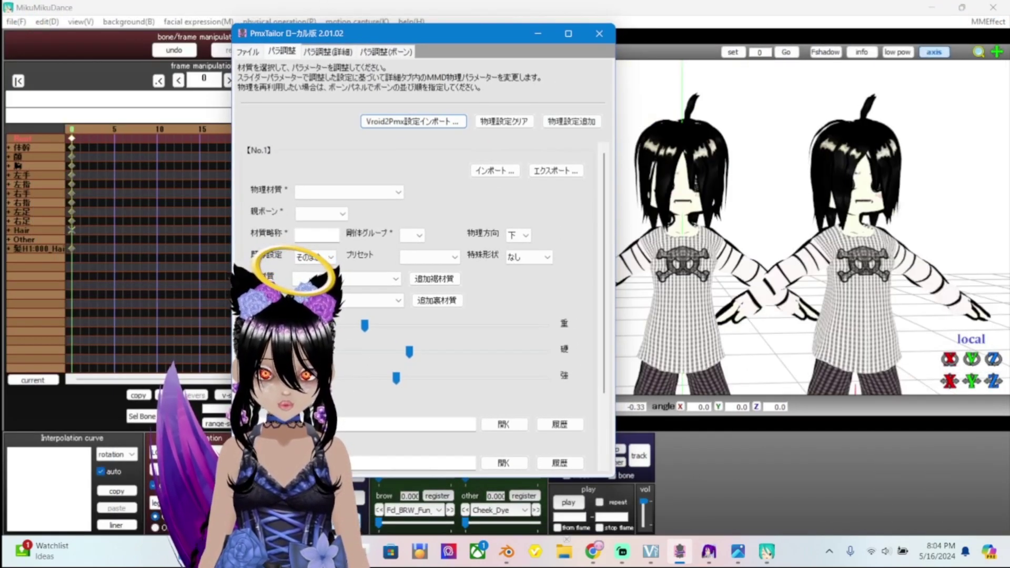
click(813, 226)
right_drag(813, 227, 335, 234)
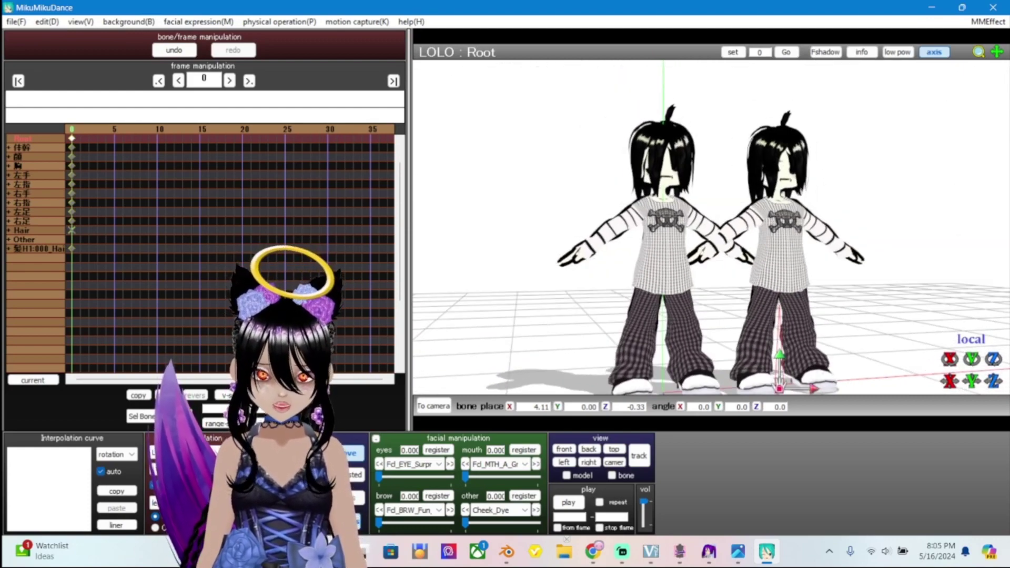
Zoom in and out on both models' shirts and trousers in the MikuMikuDance viewport
right_drag(334, 234, 326, 234)
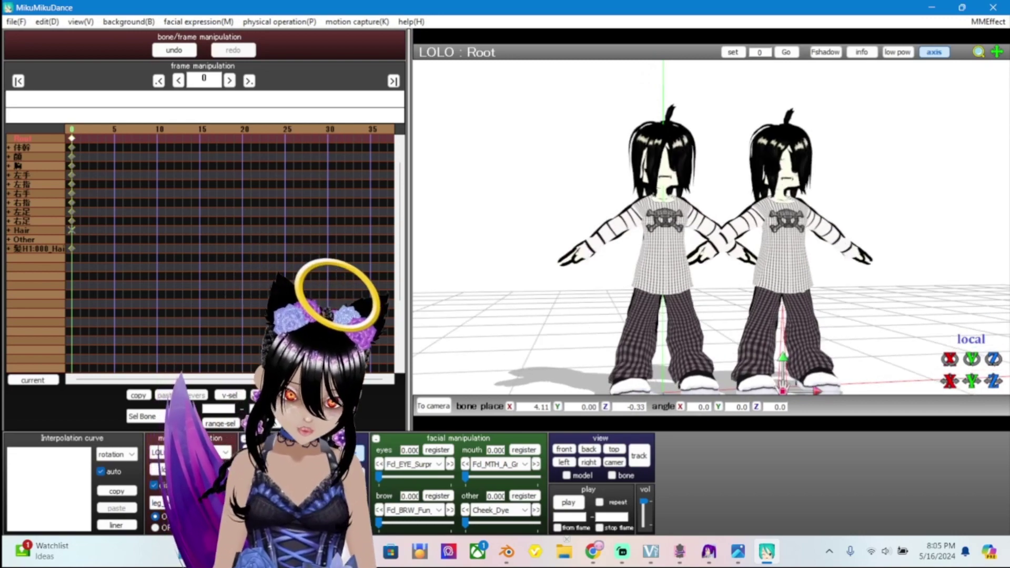
mouse_move(680, 552)
scroll(711, 227, up, 5)
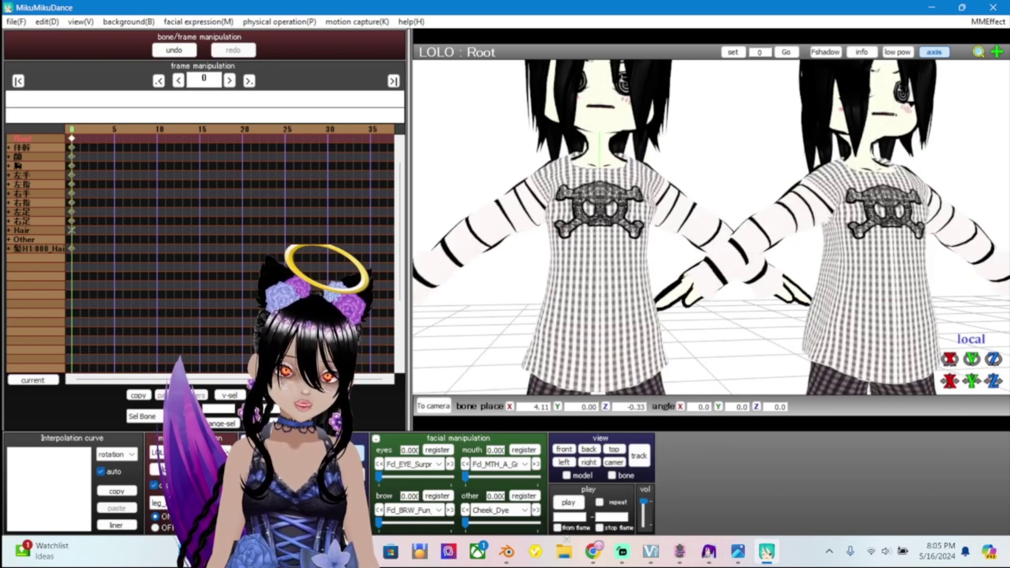
scroll(711, 227, down, 4)
scroll(711, 227, up, 1)
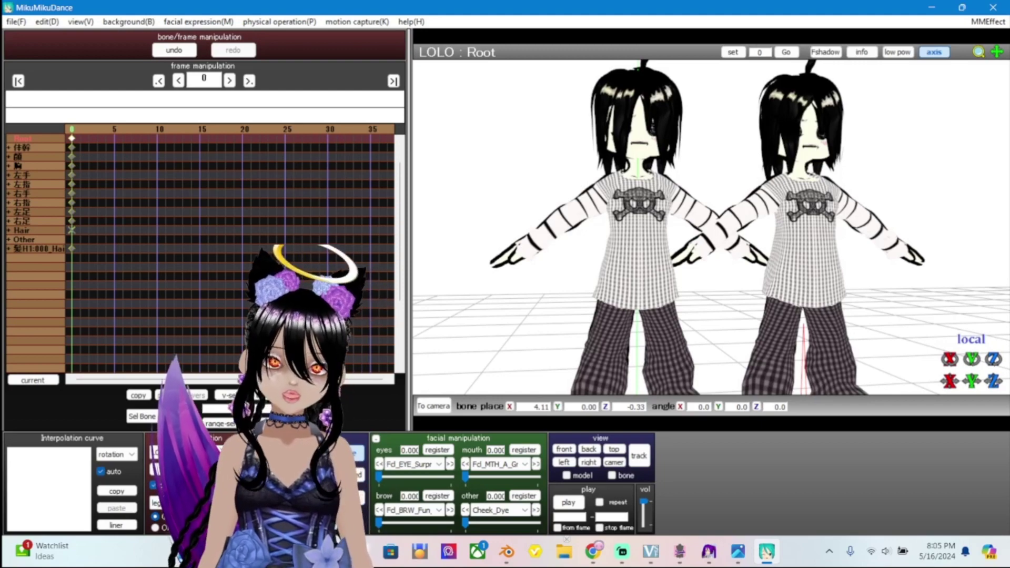
scroll(711, 227, down, 5)
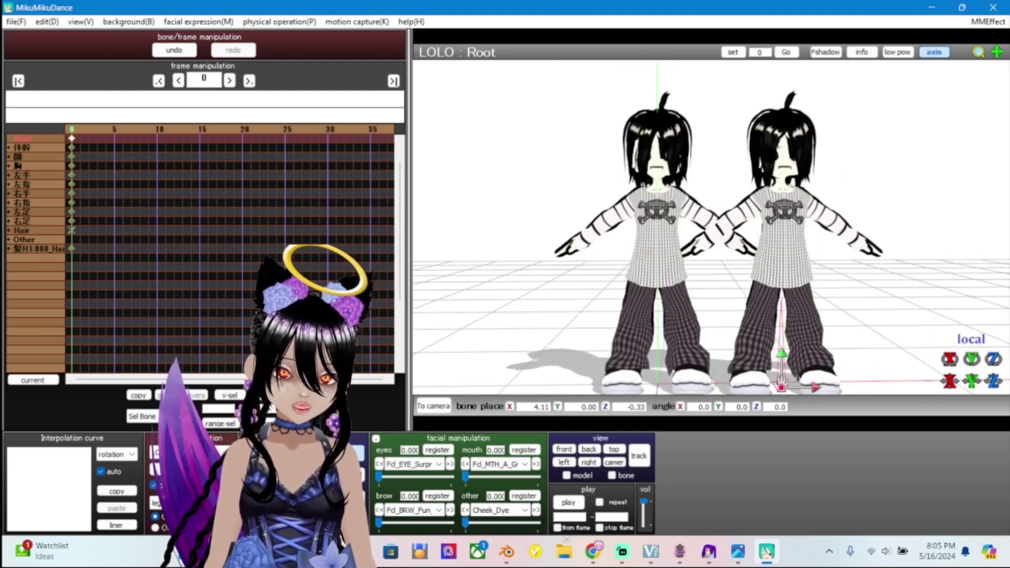
scroll(711, 227, up, 6)
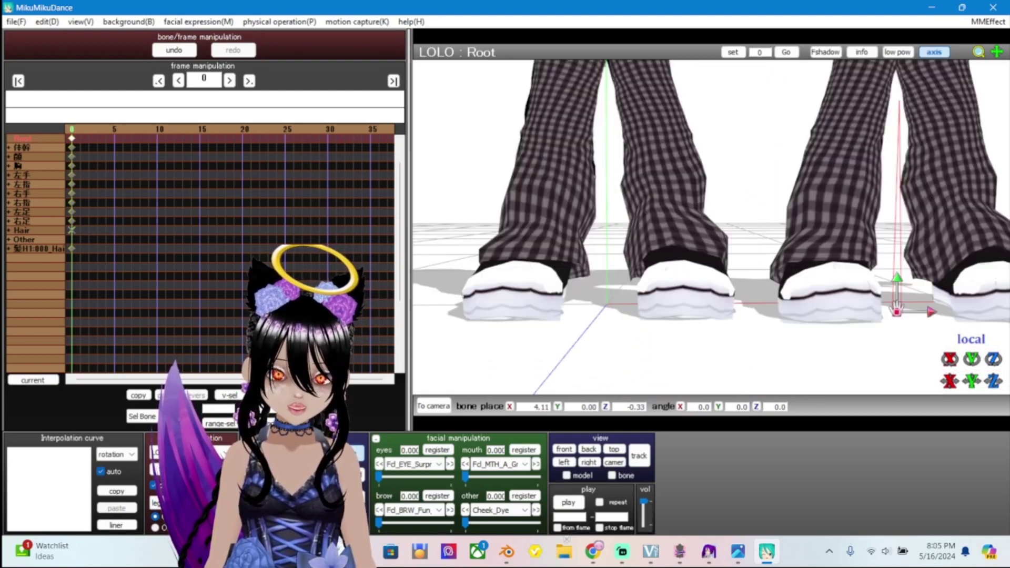
scroll(710, 226, down, 5)
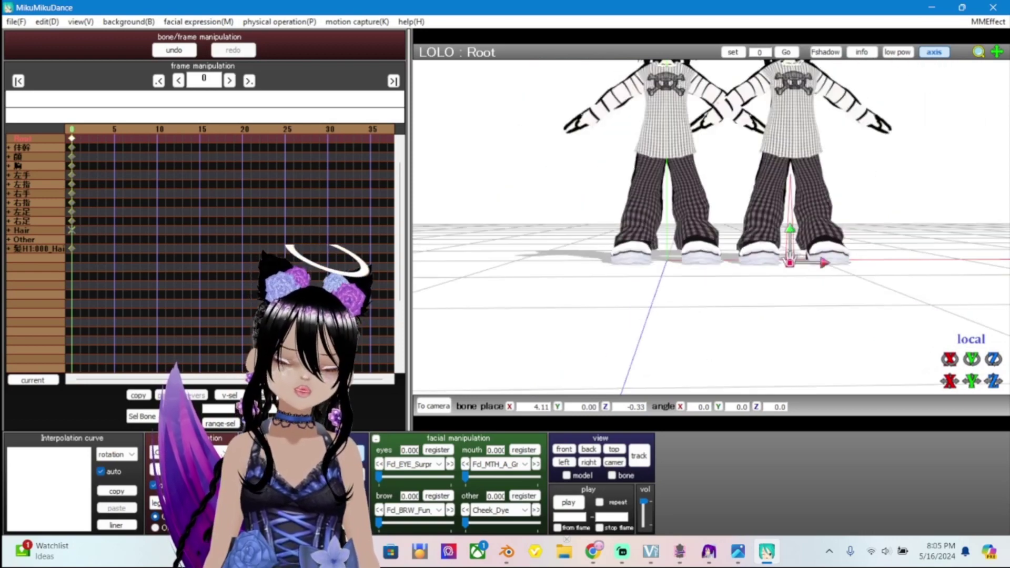
scroll(710, 226, up, 7)
scroll(711, 227, down, 6)
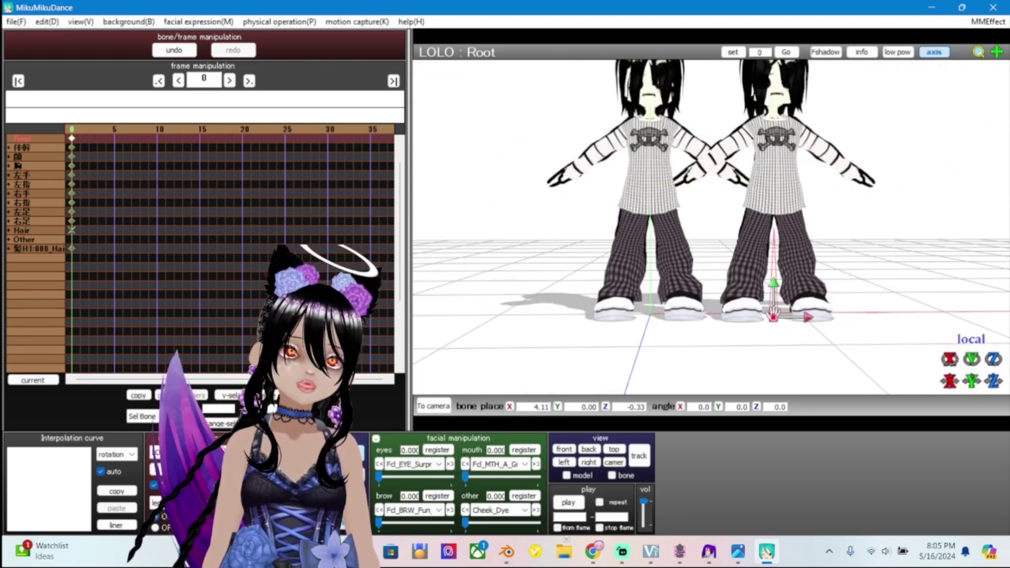
scroll(711, 226, up, 3)
Tilt the view to frame both models' heads, then their feet and shadow
middle_drag(710, 227, 702, 253)
right_drag(702, 254, 703, 242)
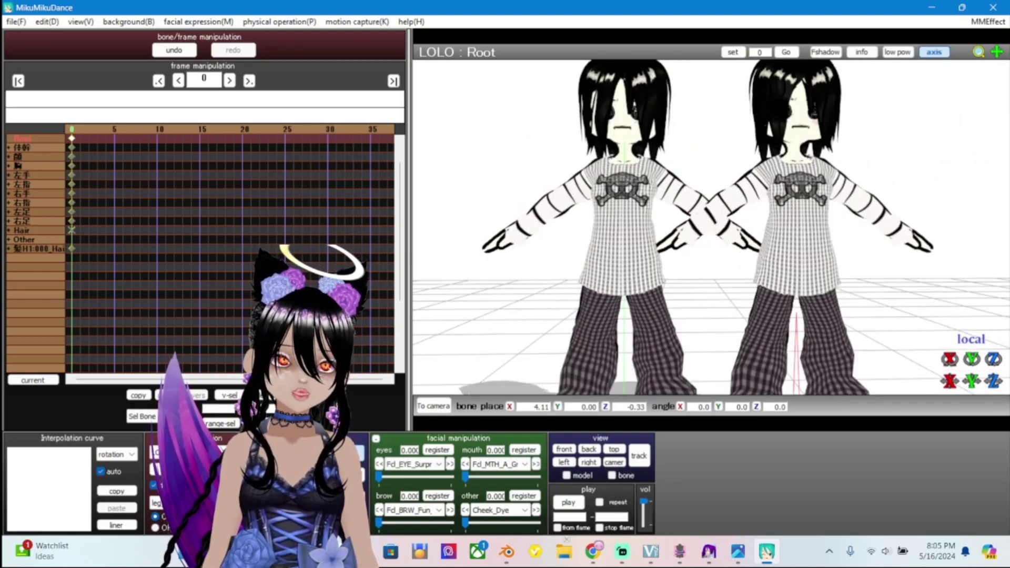
middle_drag(702, 242, 703, 220)
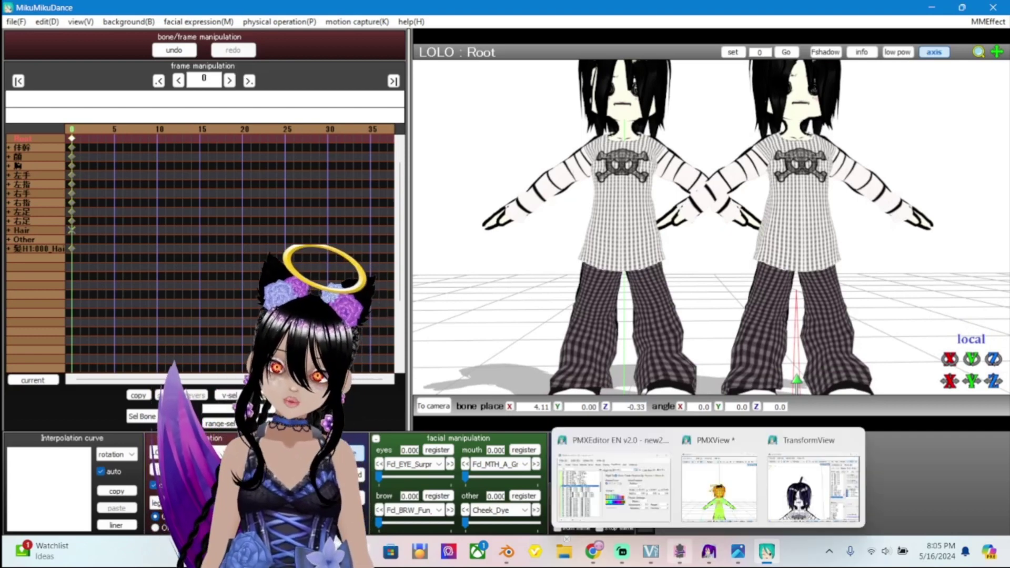
Open the annotated 'pmx tailor' reference screenshot and place it left of PmxTailor
click(611, 485)
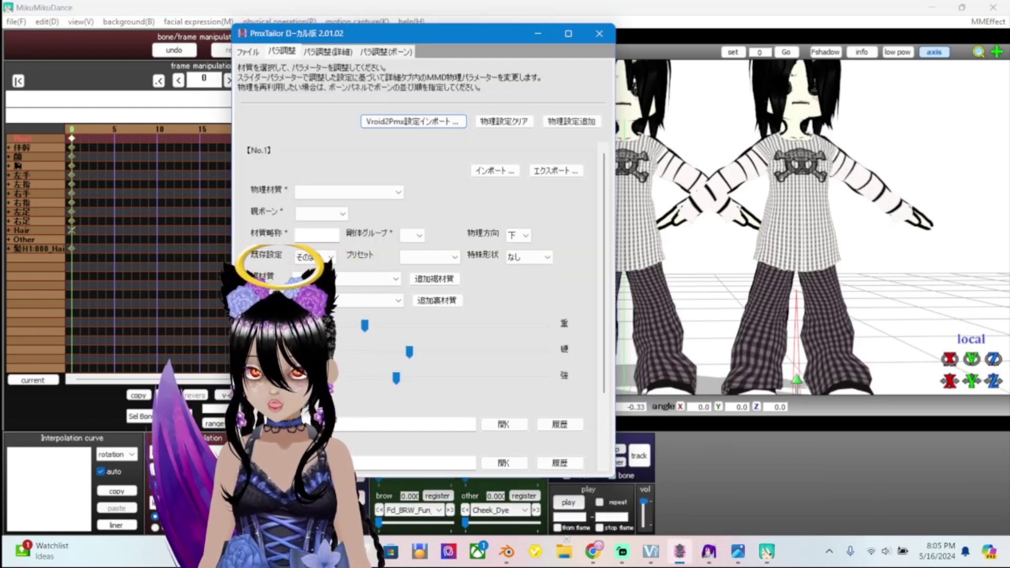
drag(421, 33, 472, 33)
click(738, 551)
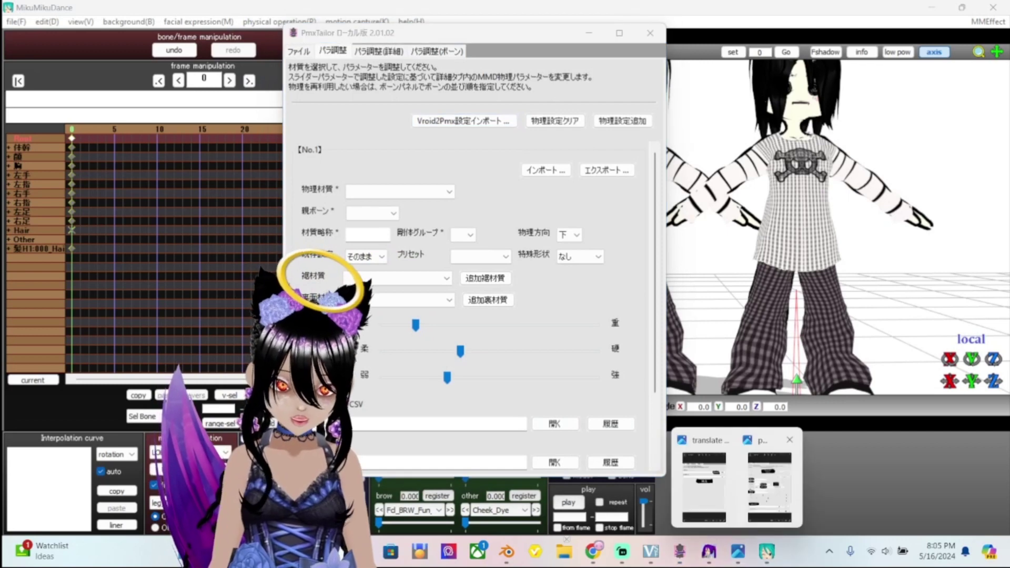
click(770, 487)
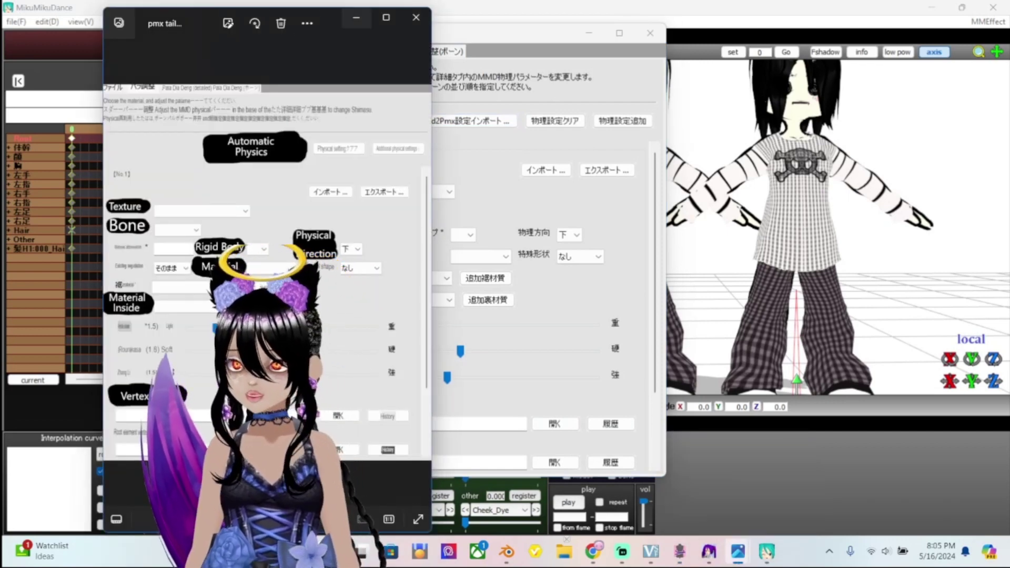
drag(200, 23, 170, 19)
drag(500, 33, 597, 25)
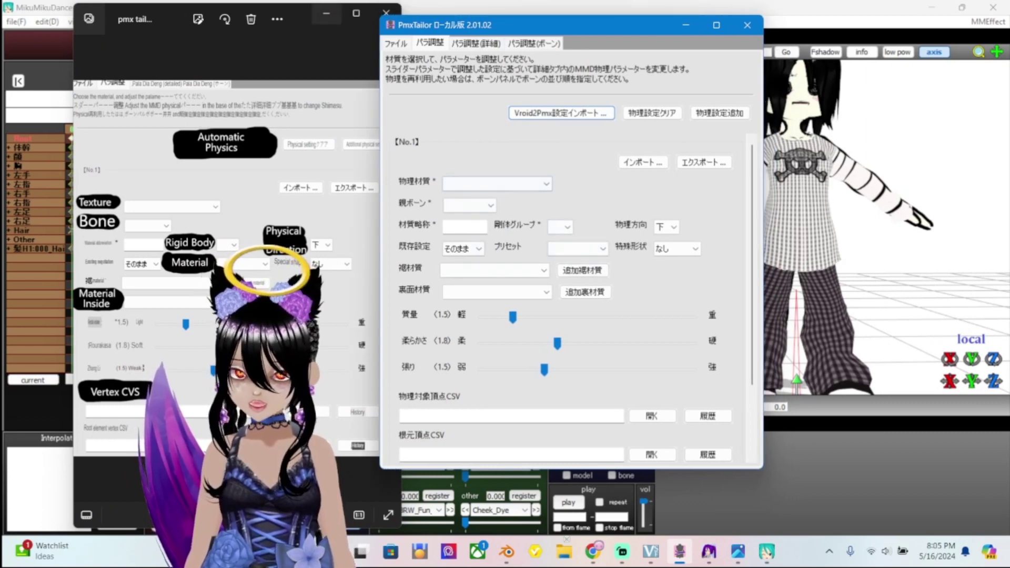
click(236, 42)
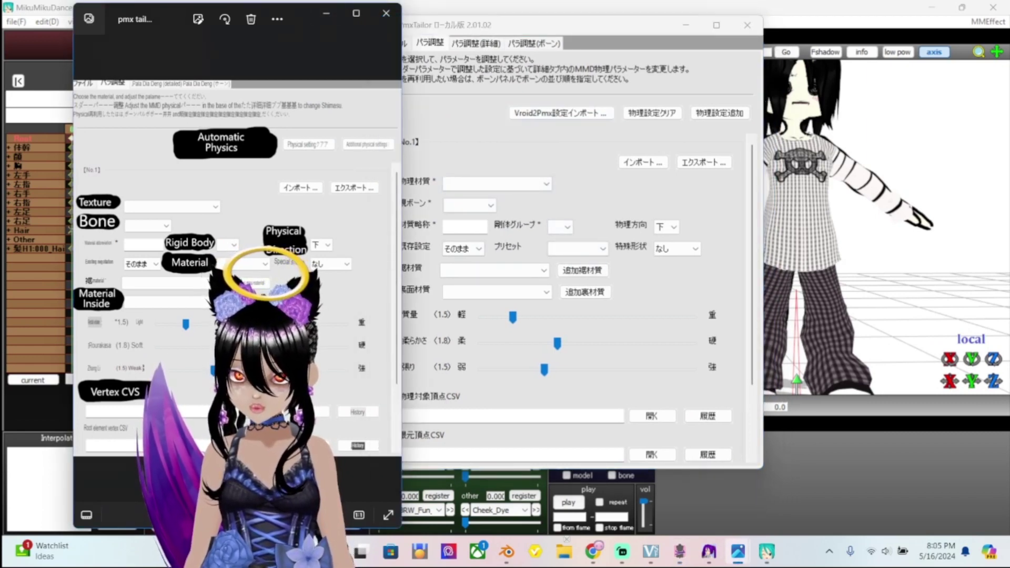
drag(294, 19, 275, 26)
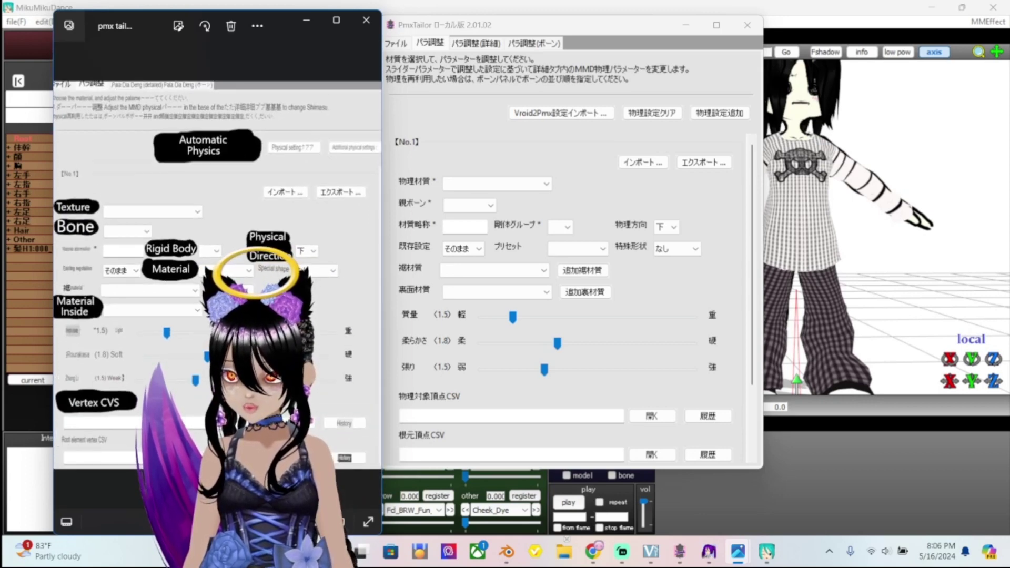
Zoom in and out on the reference screenshot to read its English labels
ctrl+scroll(217, 274, up, 5)
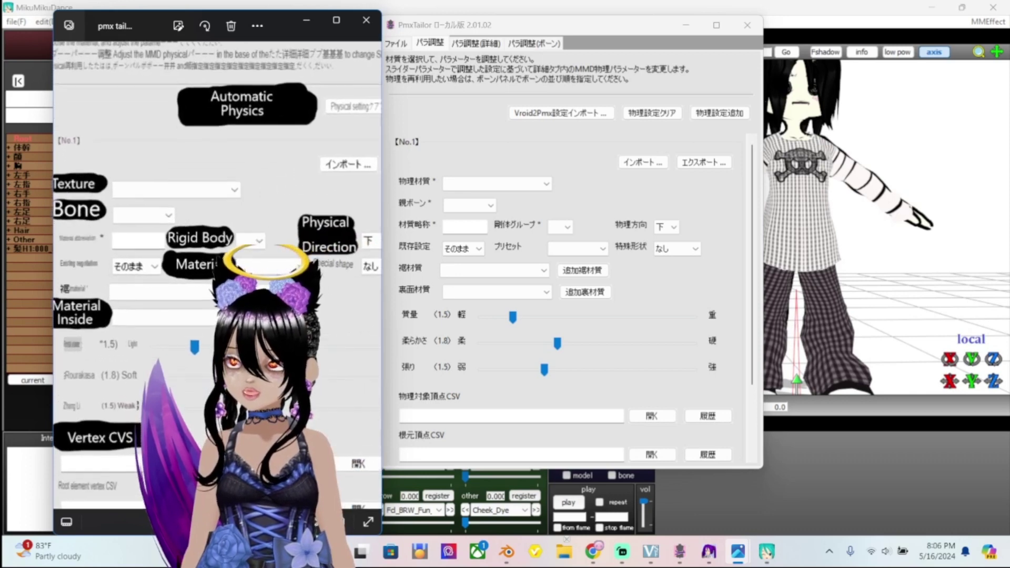
ctrl+scroll(217, 274, up, 4)
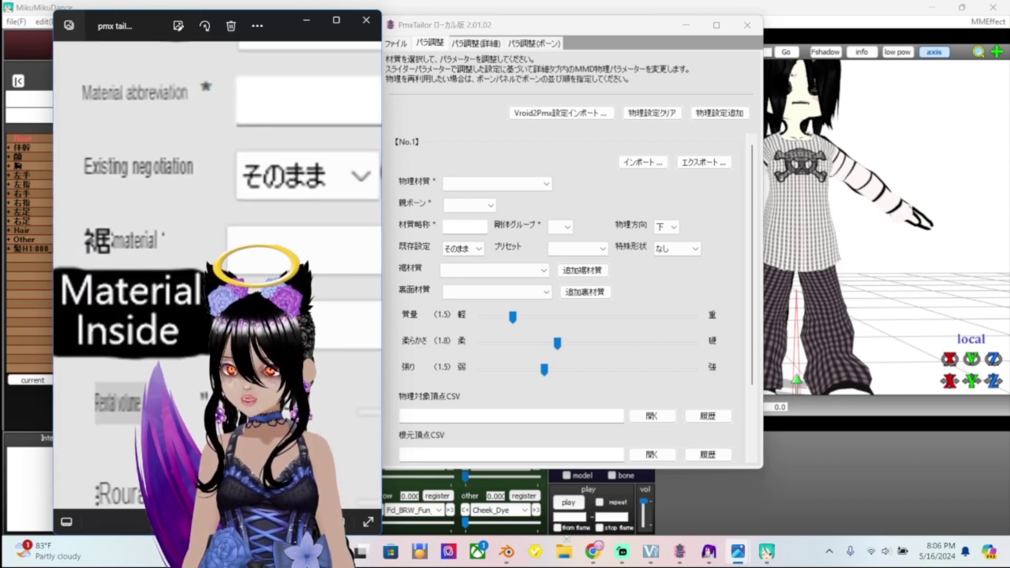
ctrl+scroll(217, 274, down, 2)
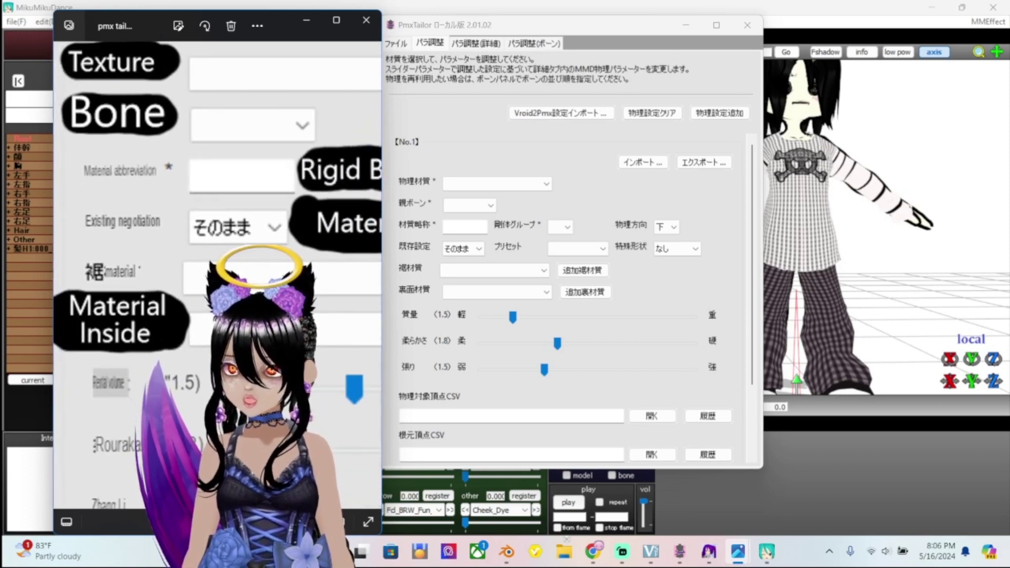
scroll(218, 273, down, 2)
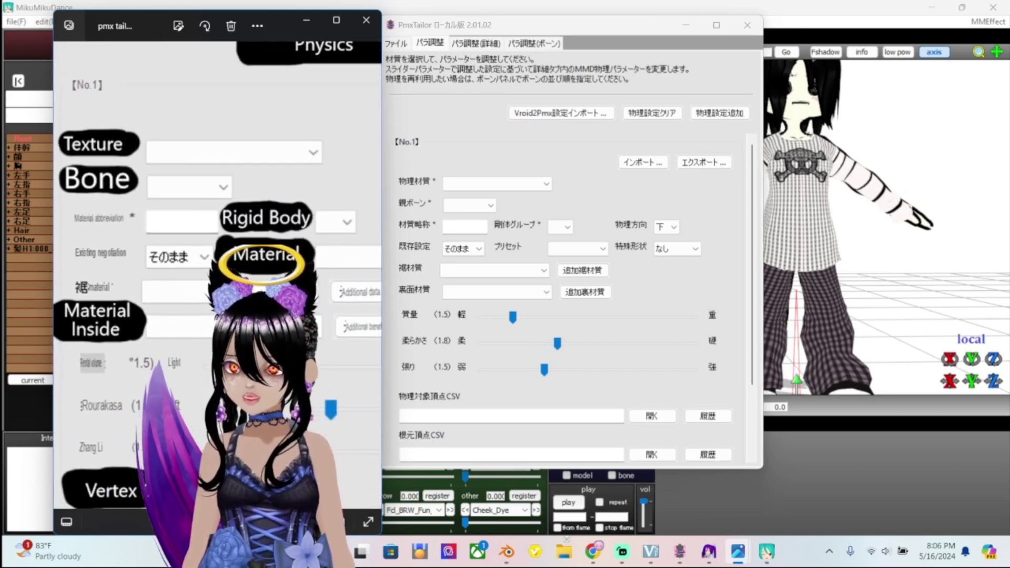
scroll(218, 274, down, 4)
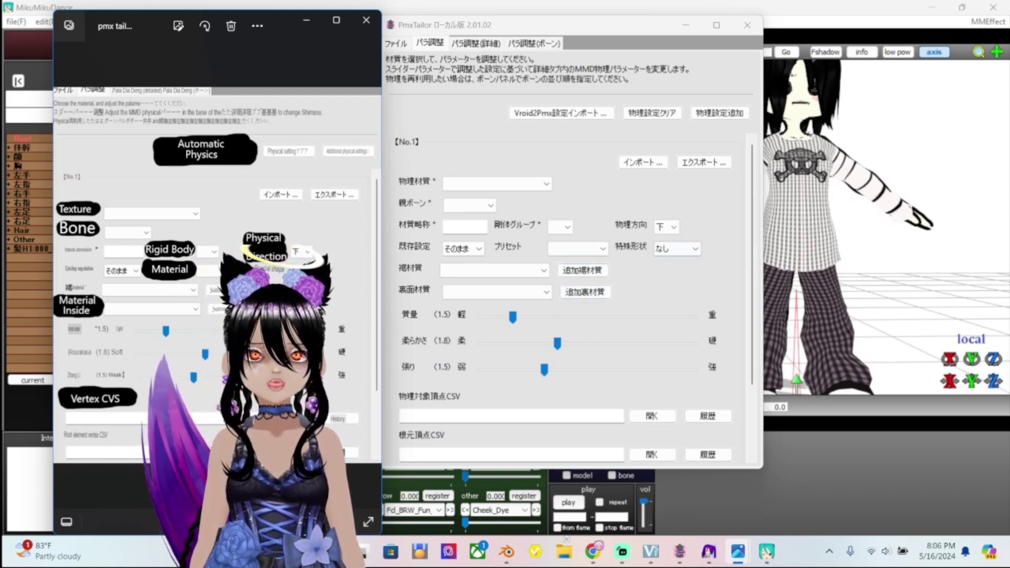
Bring PMX Editor's main window and then its PMXView 3-D viewer to the front
mouse_move(709, 552)
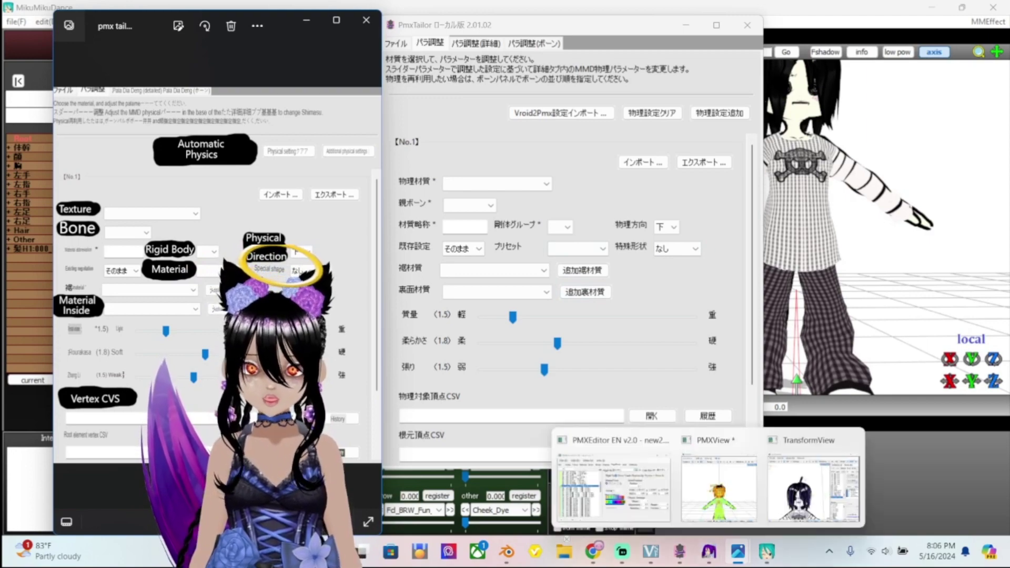
click(608, 494)
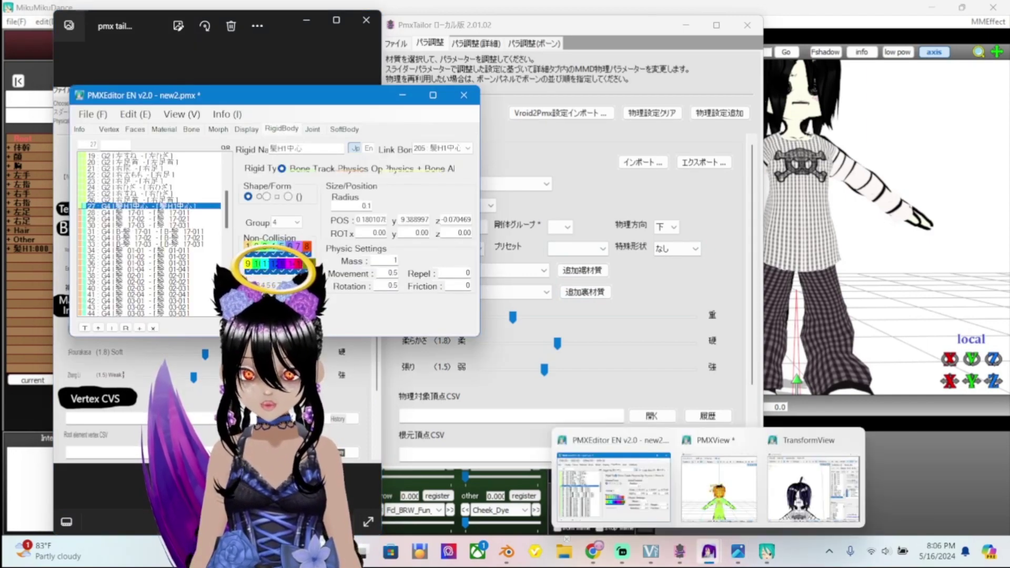
click(729, 494)
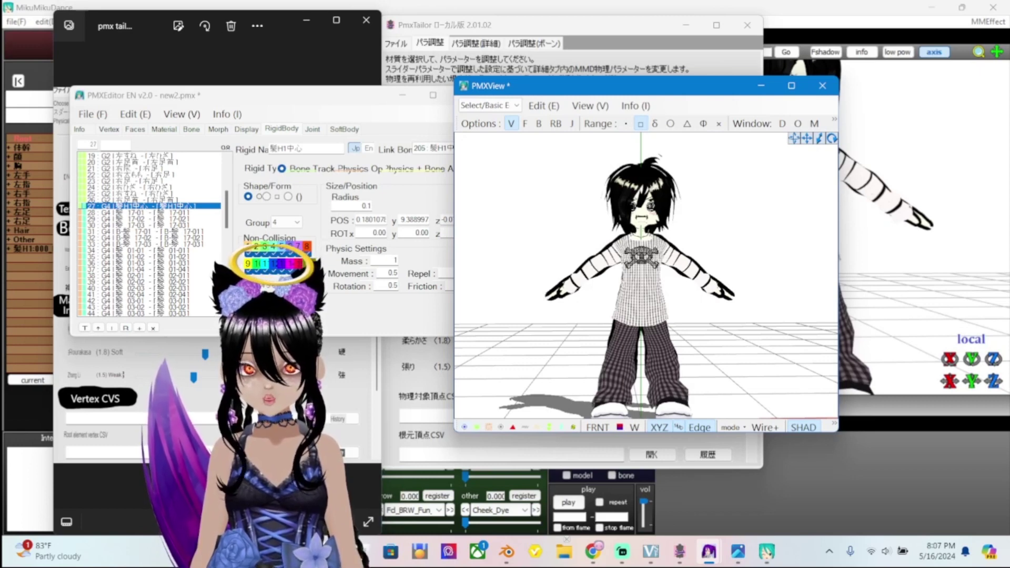
Turn on vertex display in PMXView, then reposition PmxTailor beside the reference screenshot
click(464, 427)
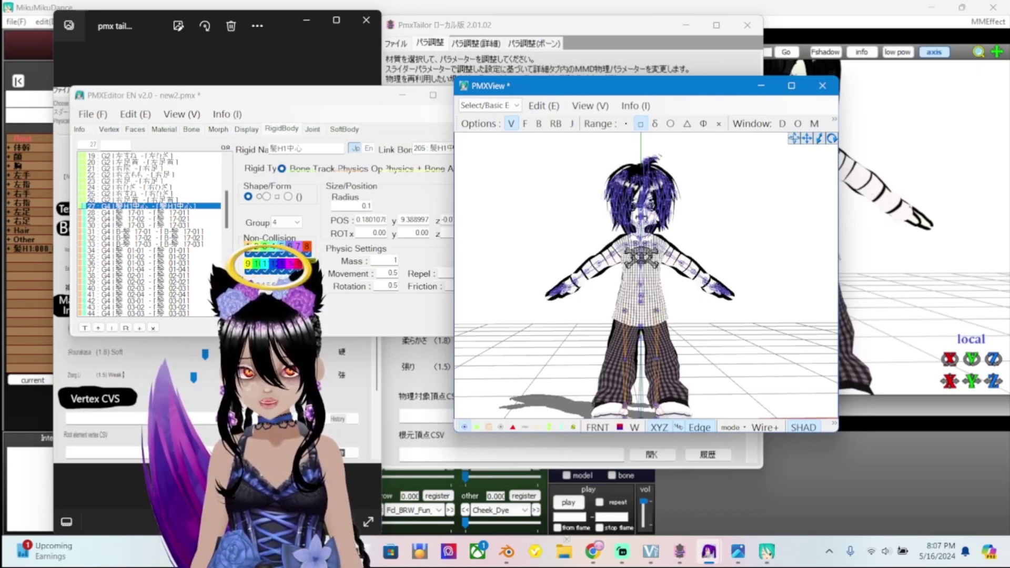
click(411, 25)
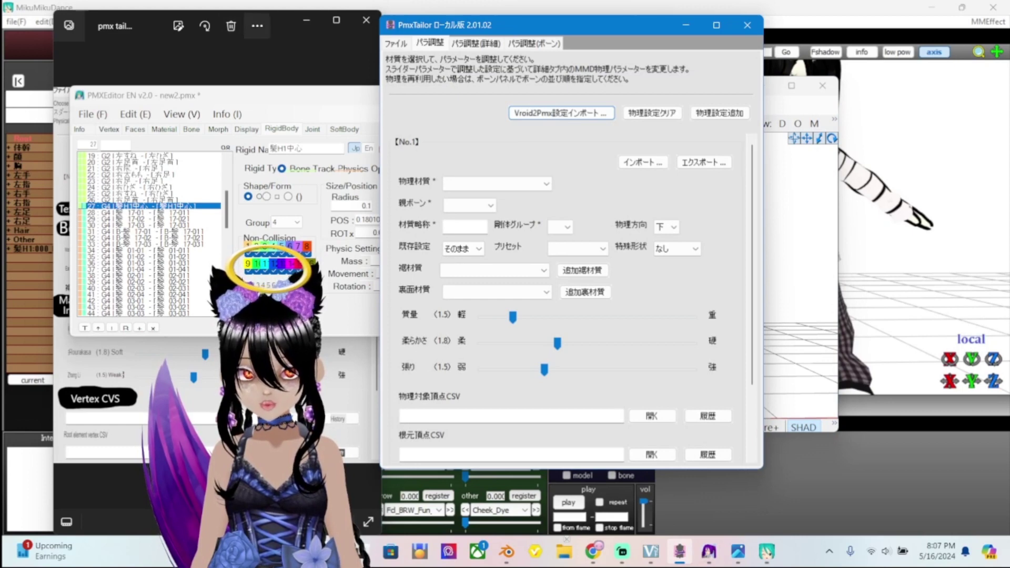
click(739, 551)
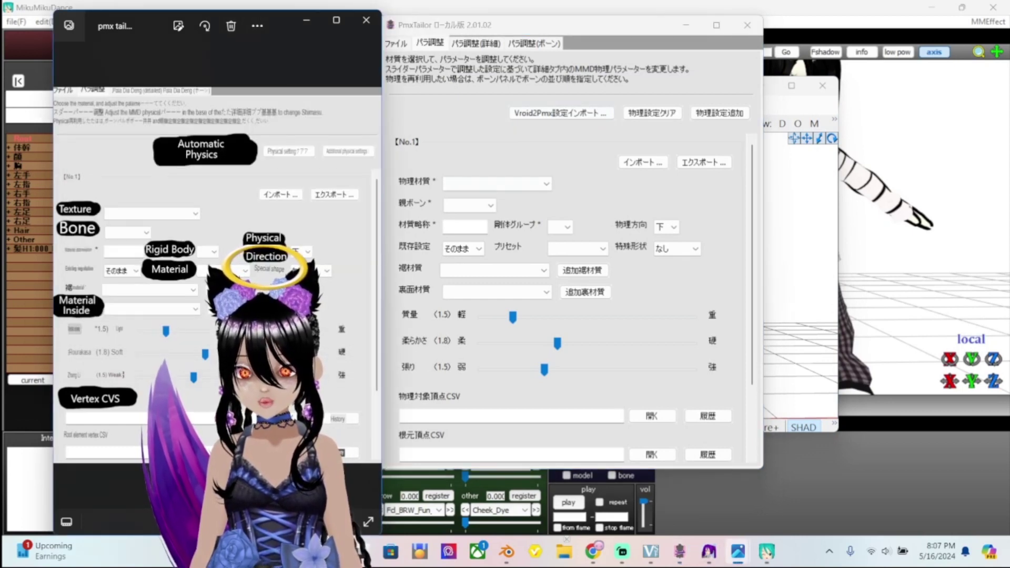
drag(526, 25, 660, 57)
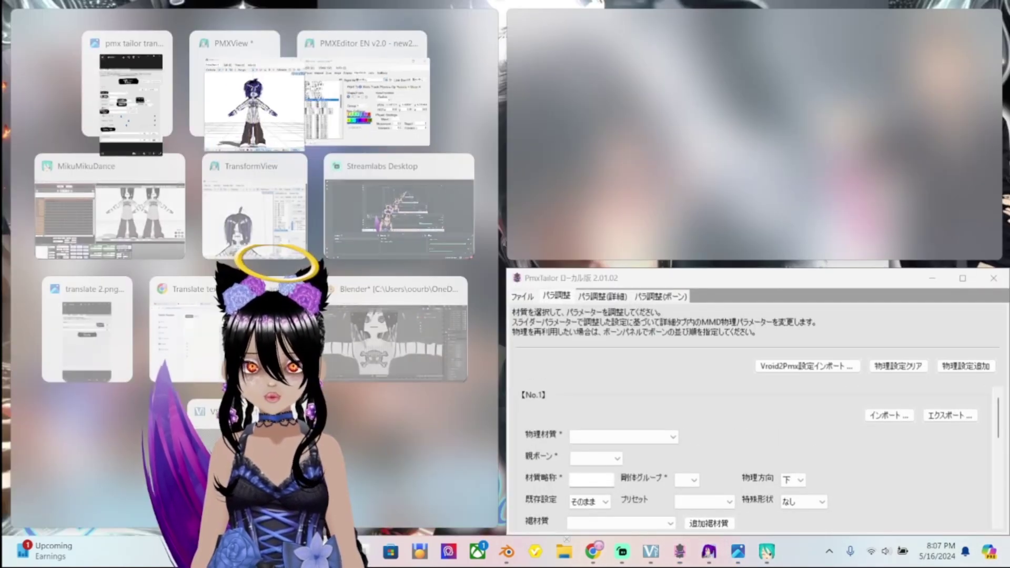
key(super+Up)
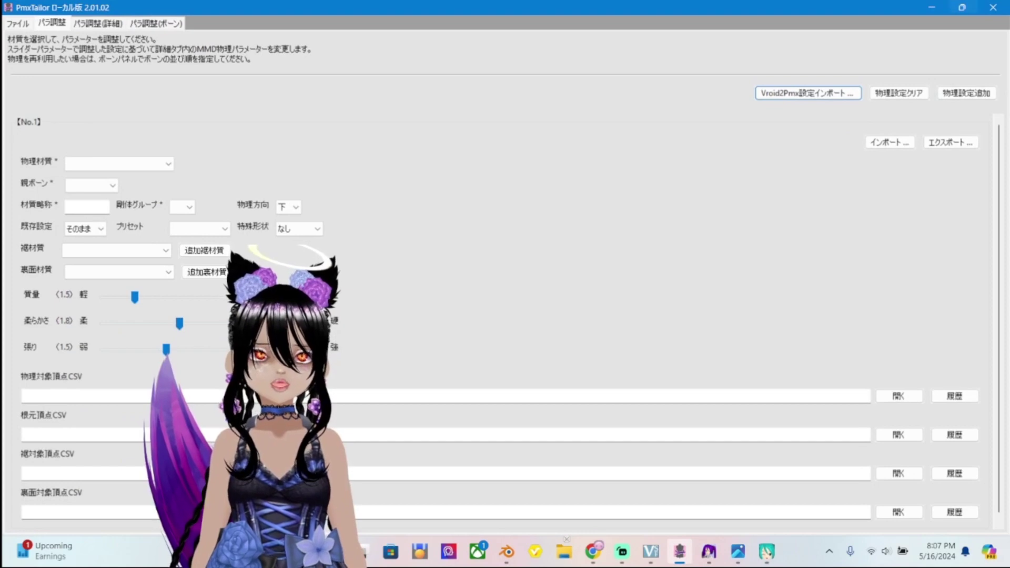
key(super+Down)
drag(763, 44, 591, 49)
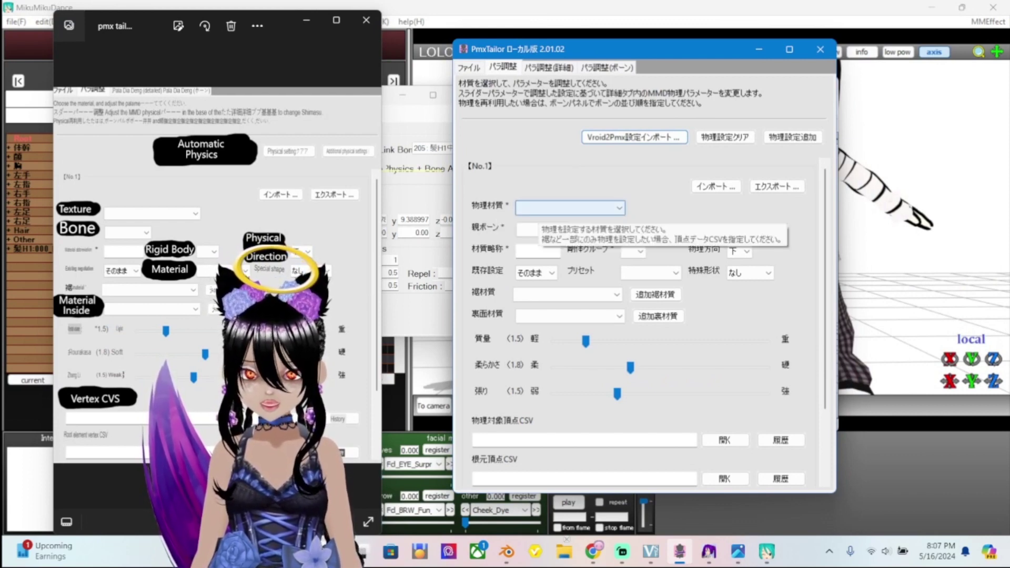
Move PMXView left, zoom in, and orbit to check the shirt vertices from behind and front
drag(631, 48, 830, 45)
click(605, 85)
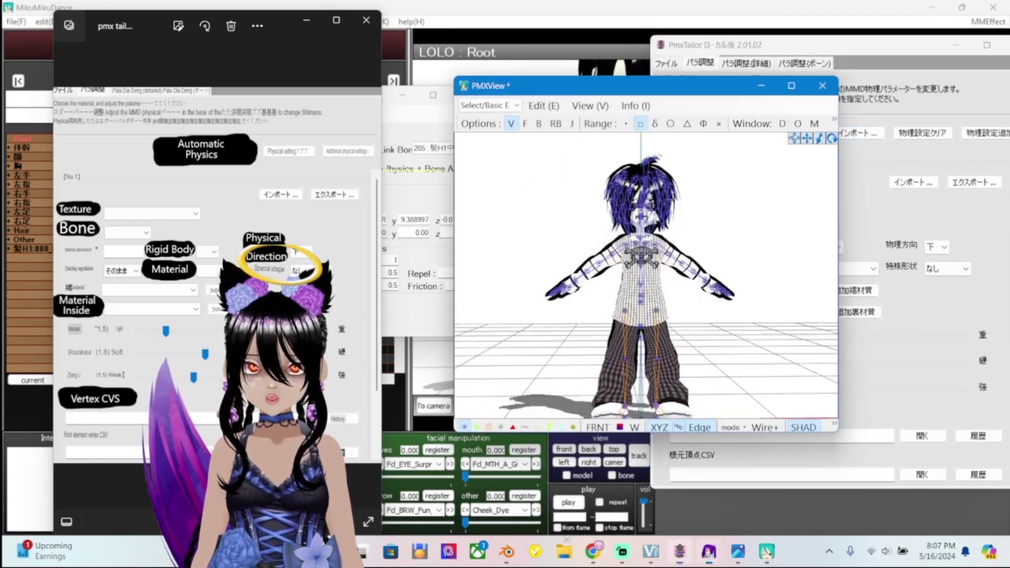
drag(605, 85, 509, 84)
scroll(549, 273, up, 5)
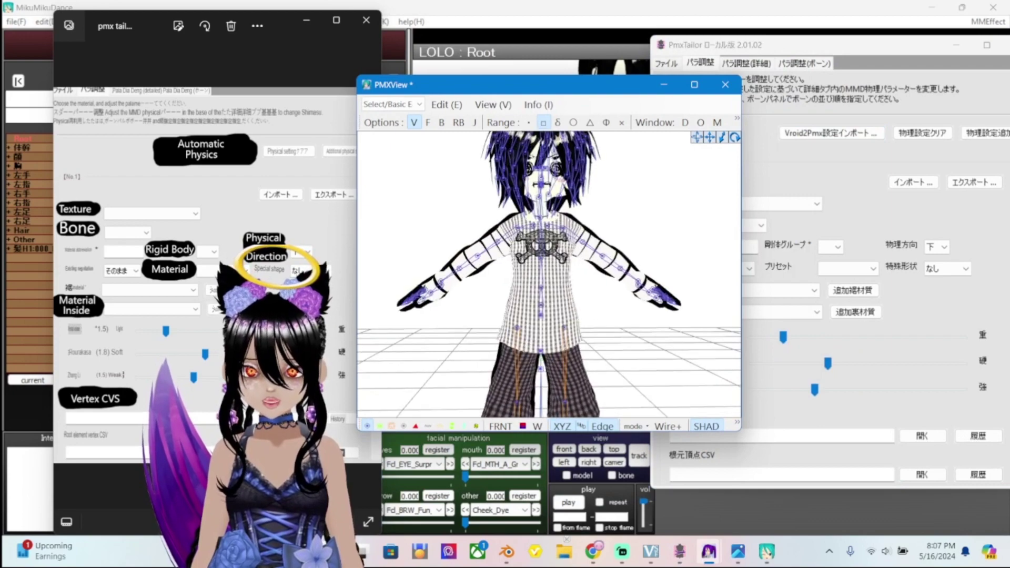
scroll(549, 273, up, 2)
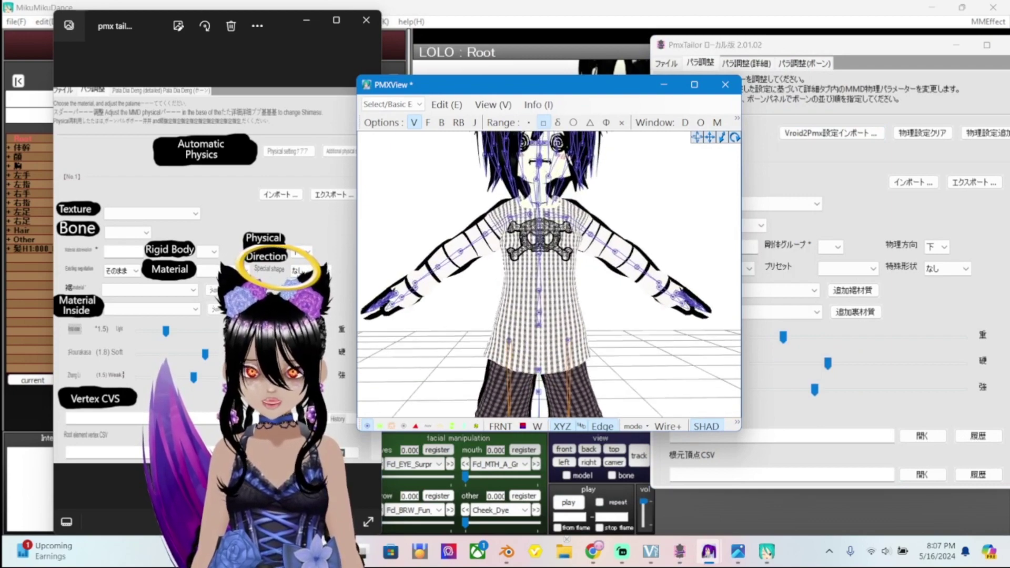
right_drag(549, 274, 658, 276)
right_drag(549, 273, 612, 354)
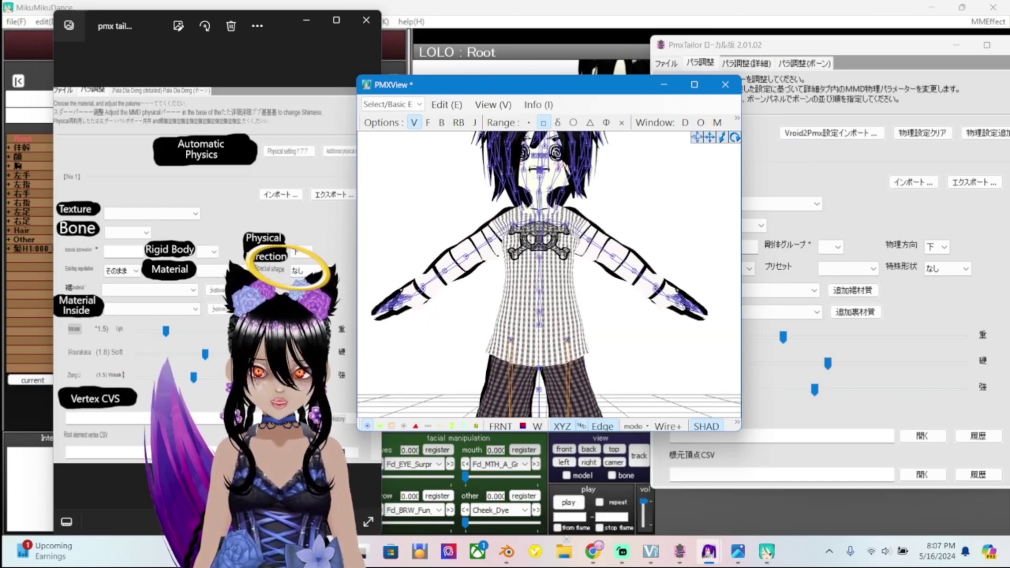
Cycle through PmxTailor and PMXView, ending on PMX Editor's main window
click(651, 299)
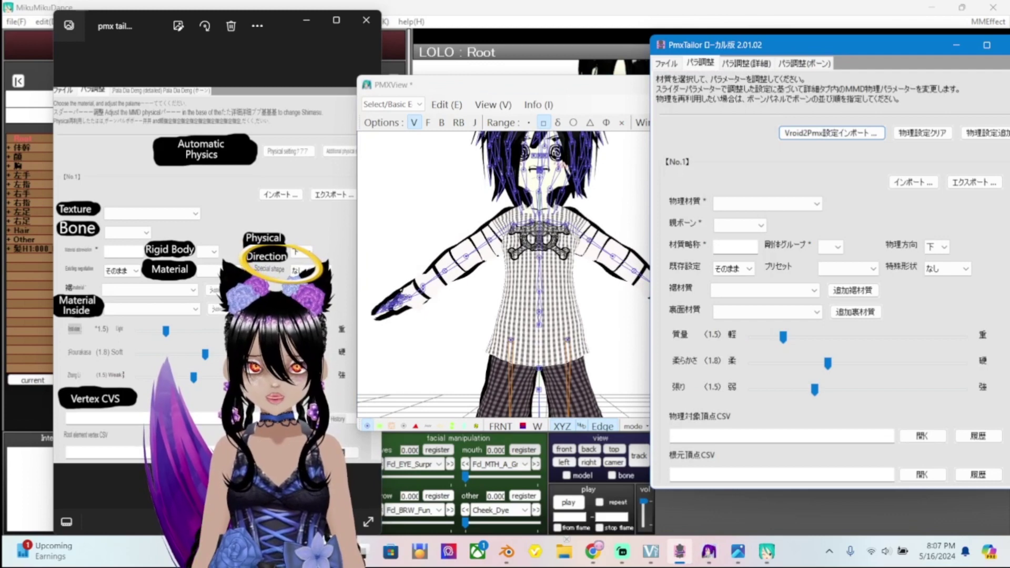
key(alt+Tab)
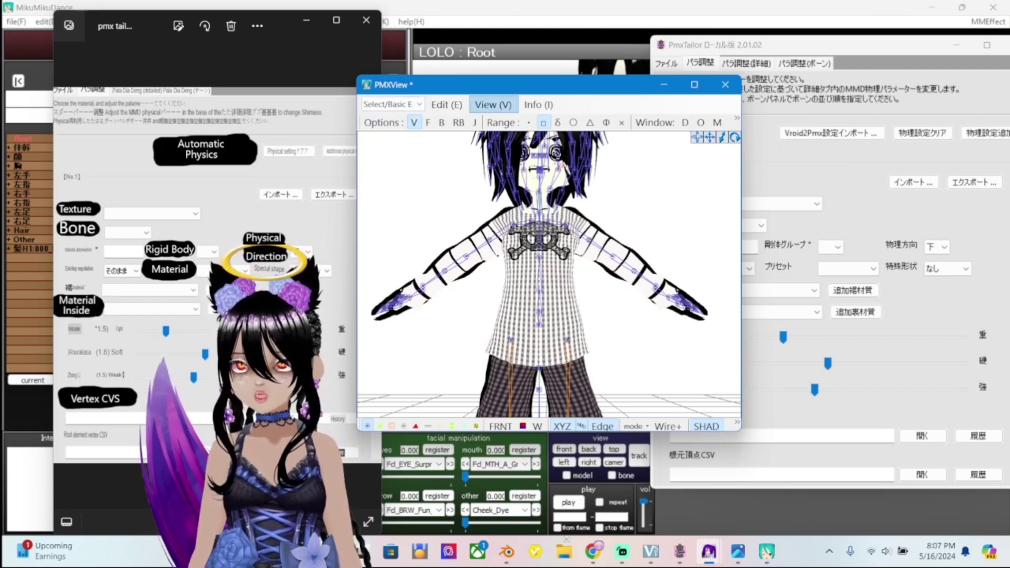
mouse_move(709, 551)
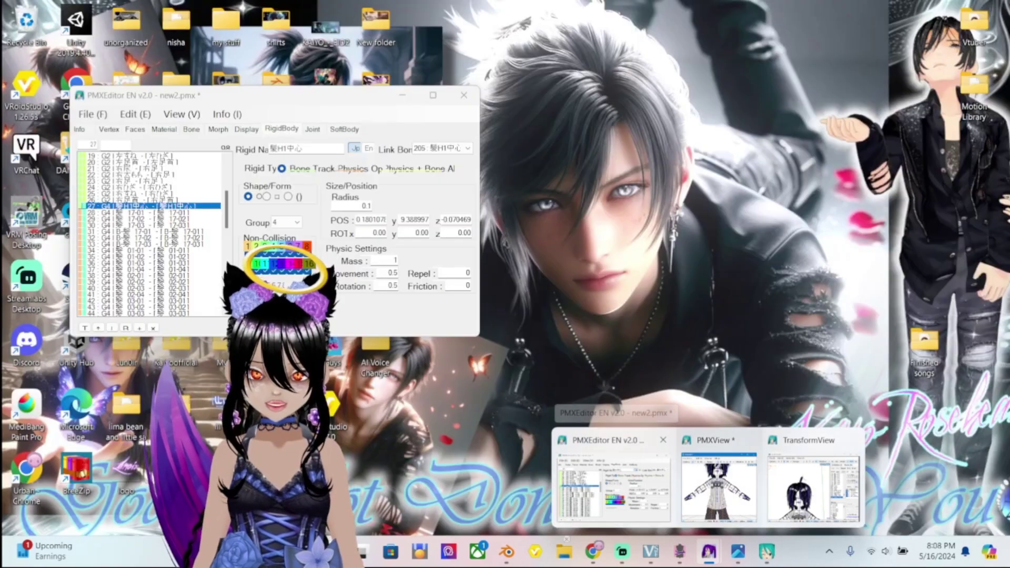
click(613, 479)
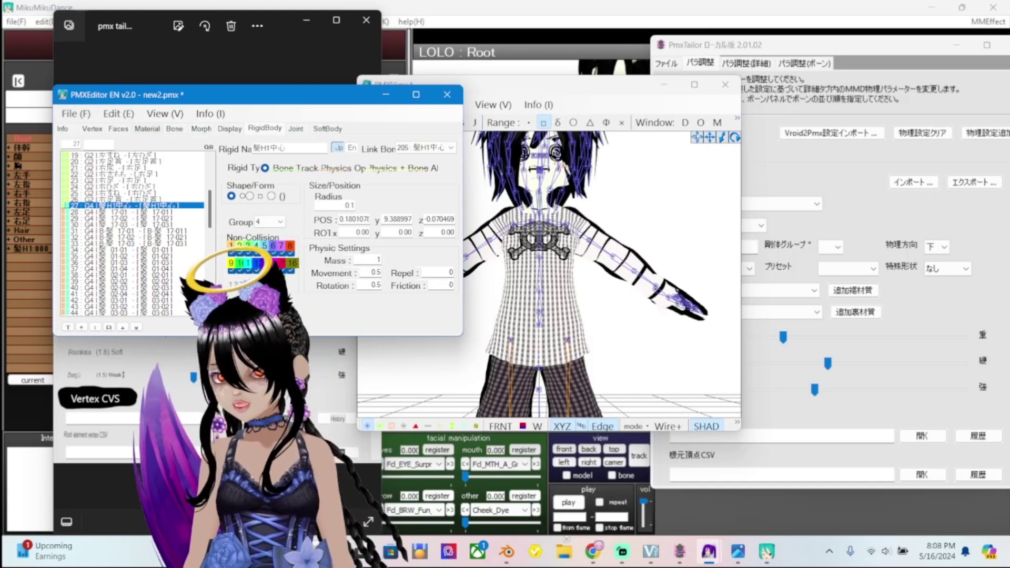
List new2.pmx's materials, from Tops, Shoes and Bottoms to hair, face and eyes, on the Material tab
click(147, 128)
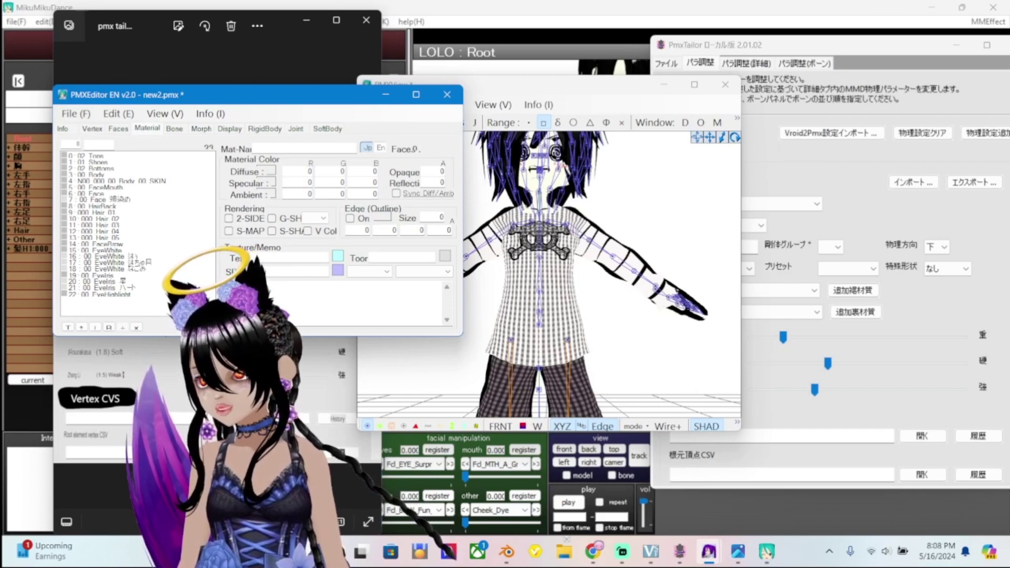
Select the 02_Tops material and clear its texture field
click(87, 156)
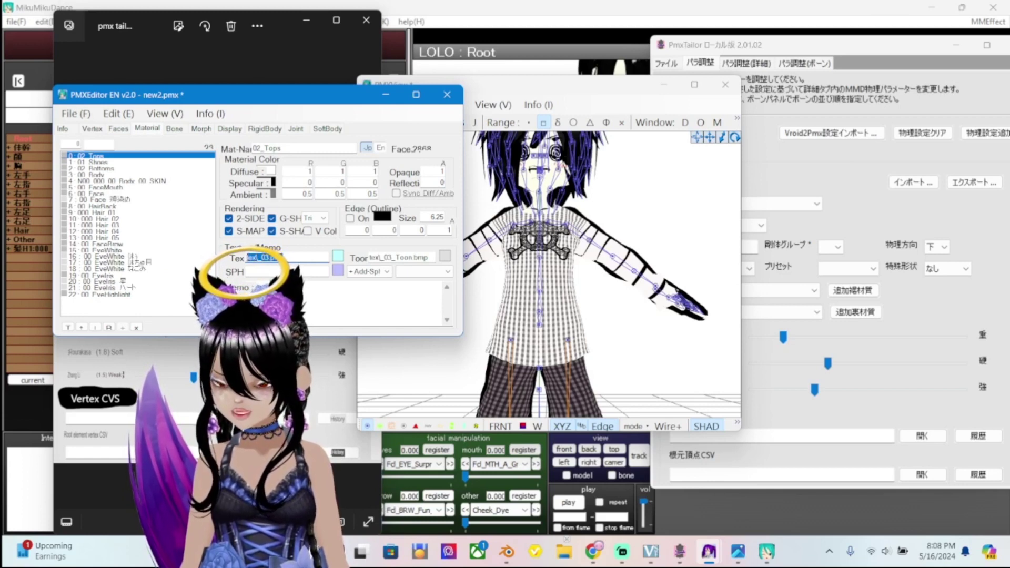
right_click(274, 258)
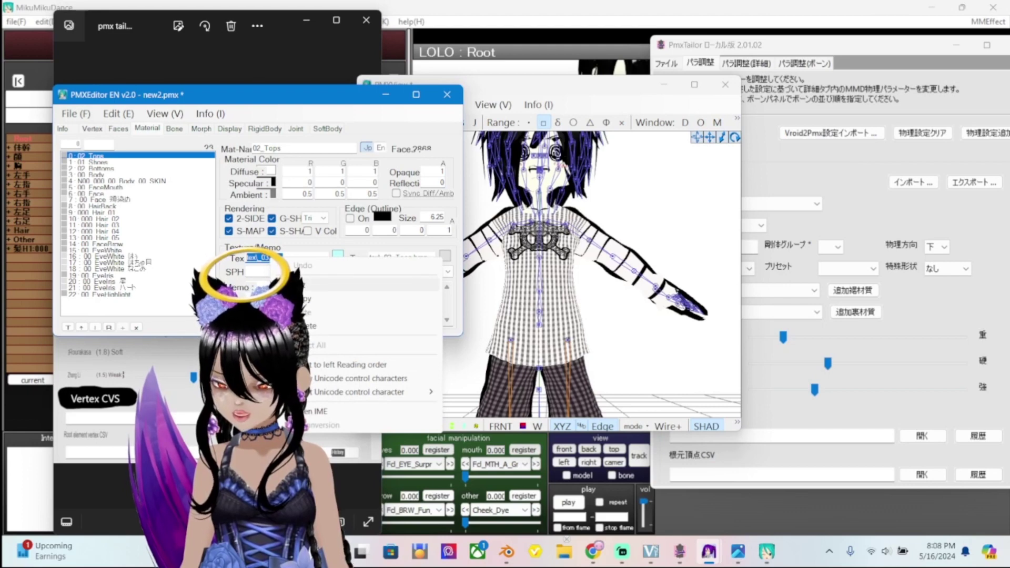
click(295, 326)
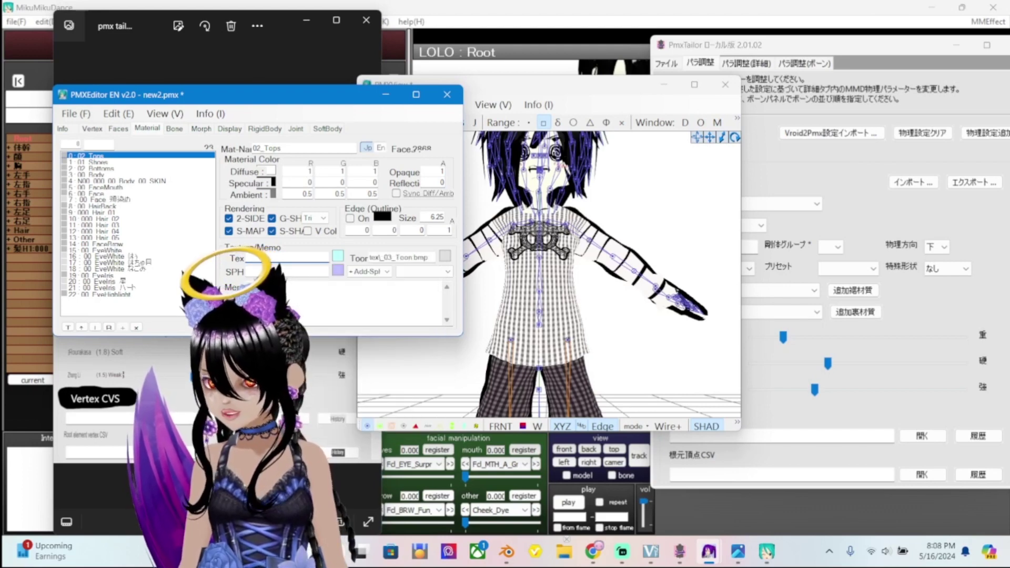
Paste tex_03.png into 02_Tops' texture and switch materials to confirm the shirt shows
click(89, 162)
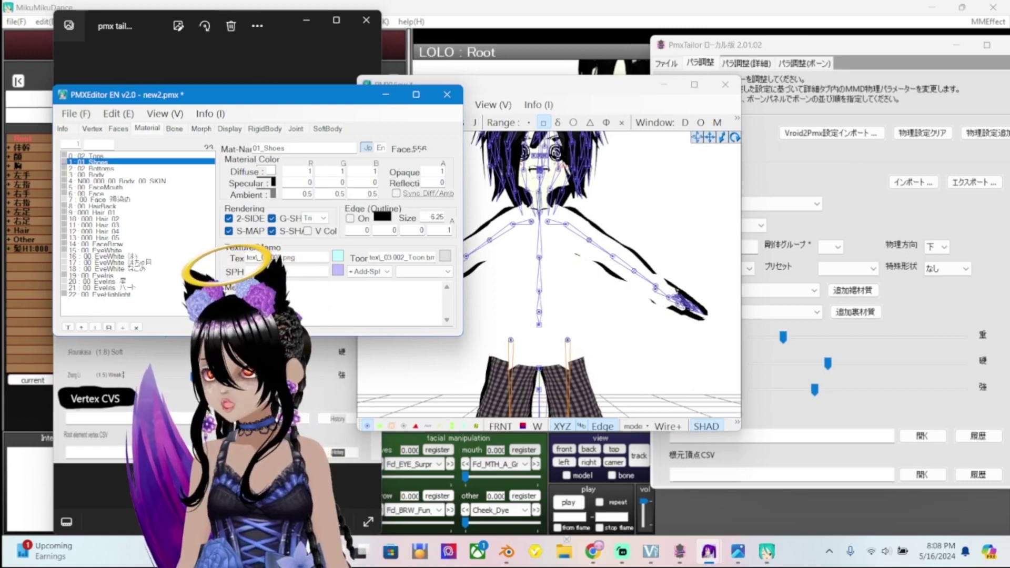
key(Up)
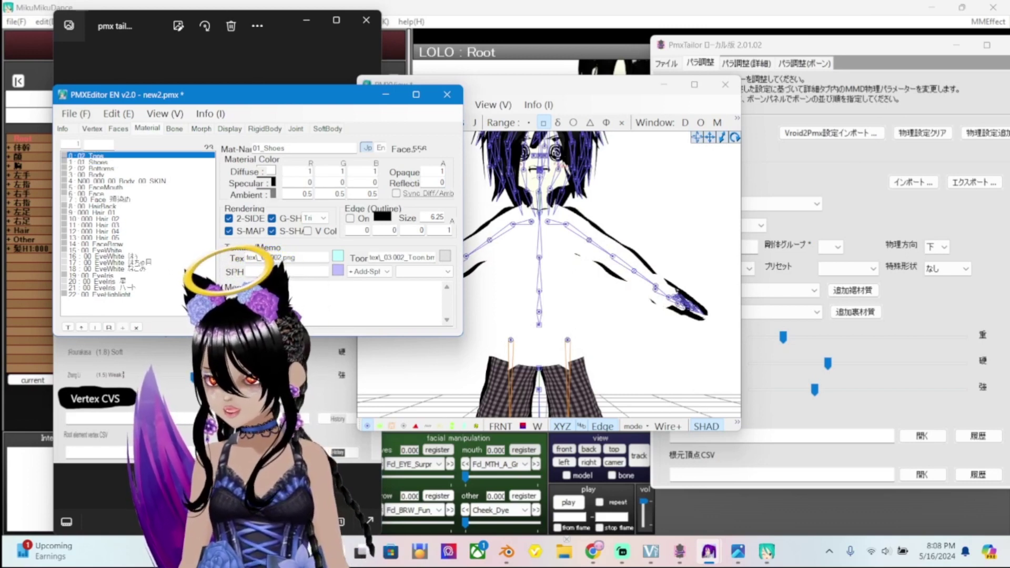
right_click(287, 257)
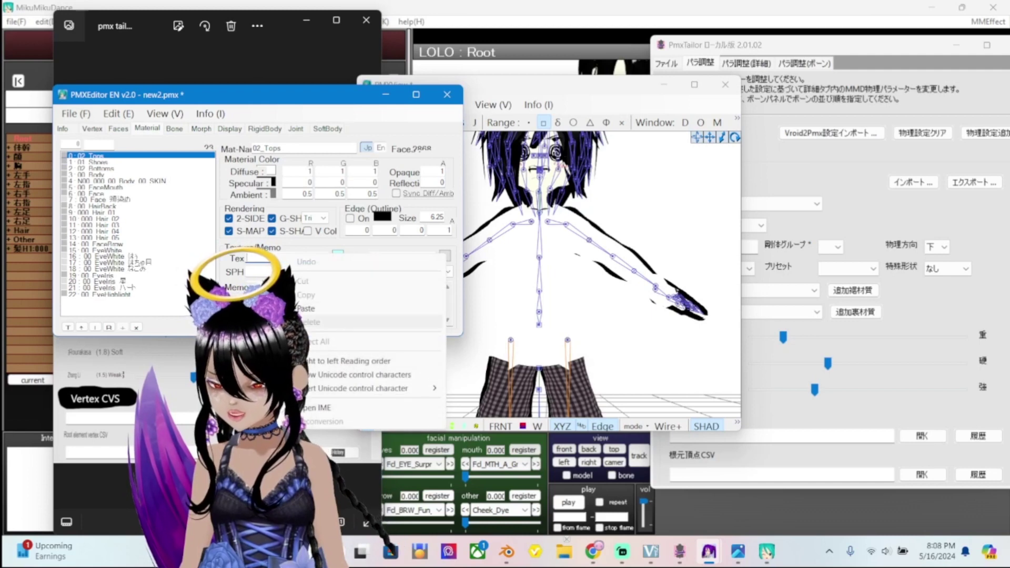
click(306, 309)
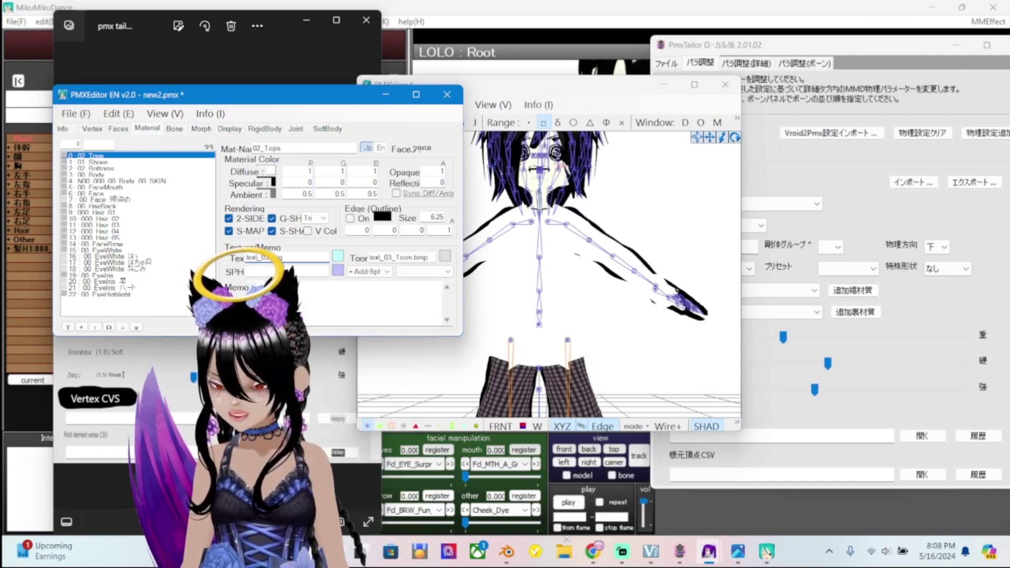
click(100, 168)
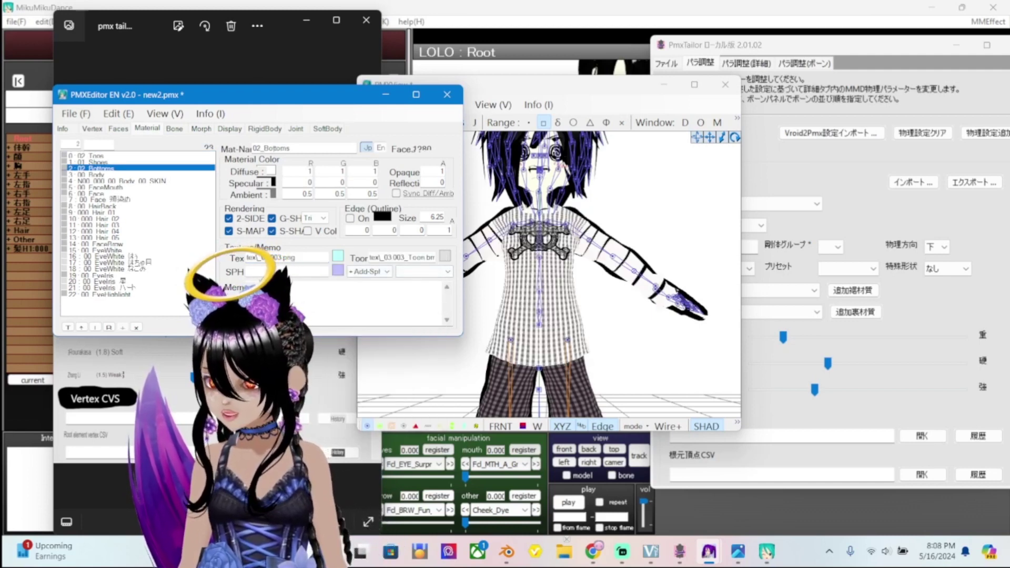
click(90, 162)
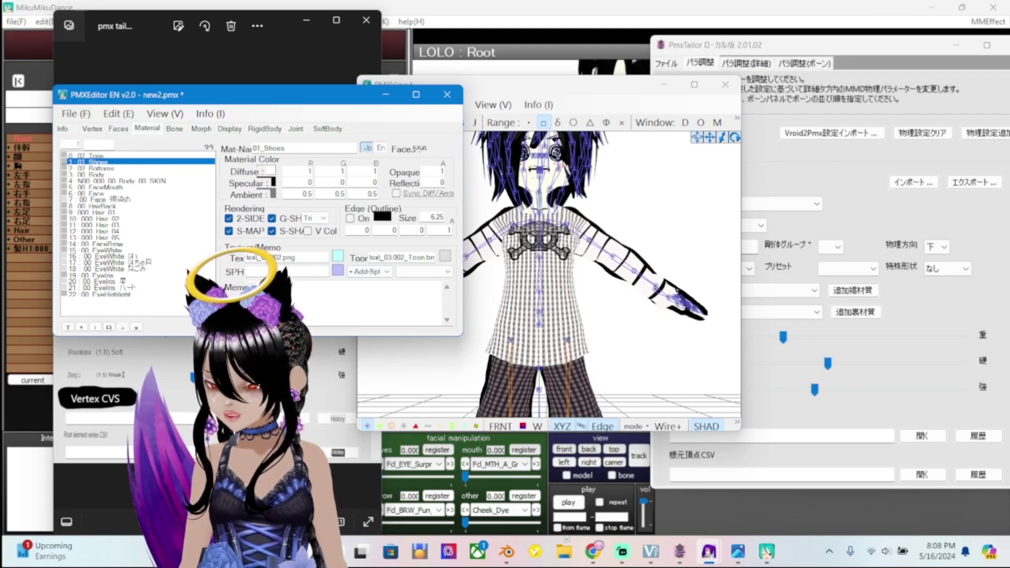
click(87, 155)
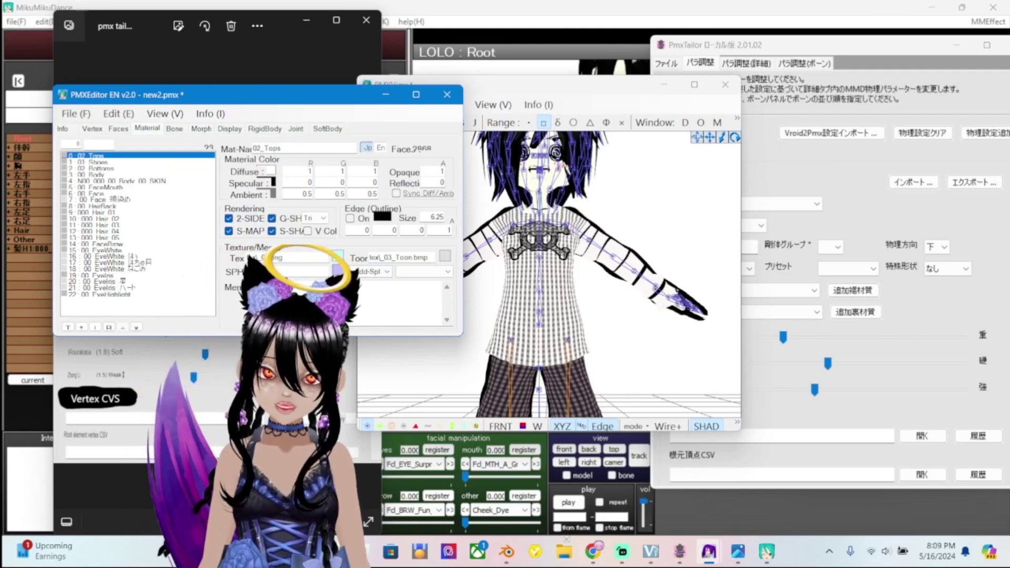
Set PmxTailor's No.1 physics material to 02_Tops, filling in abbreviation 02_Top
key(alt+Tab)
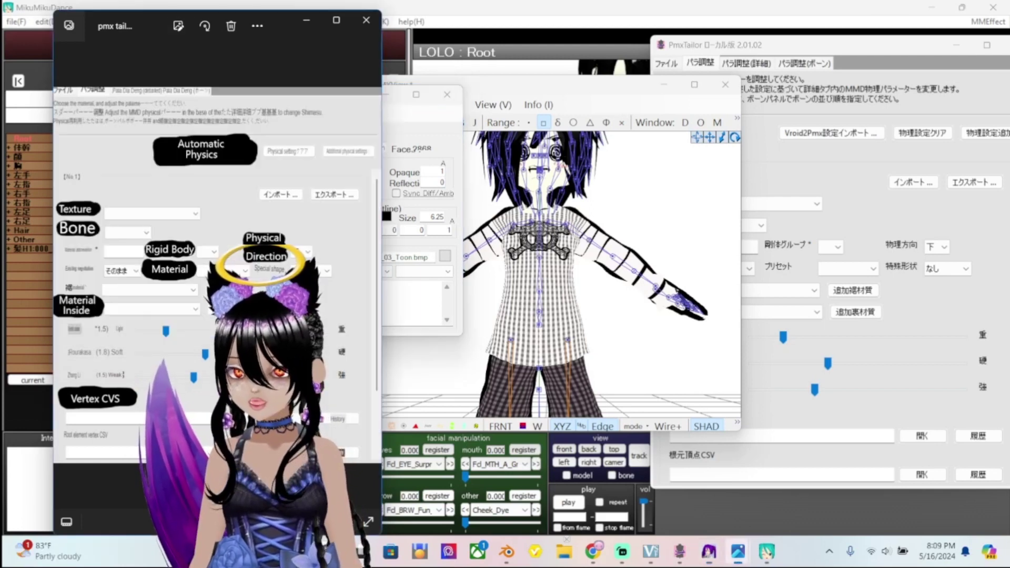
key(alt+Tab)
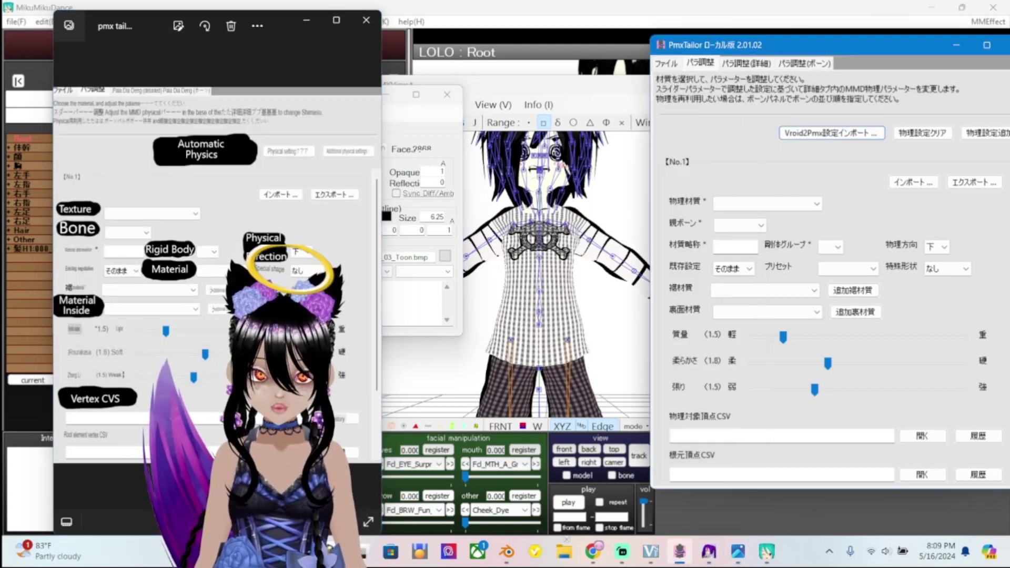
drag(821, 45, 563, 46)
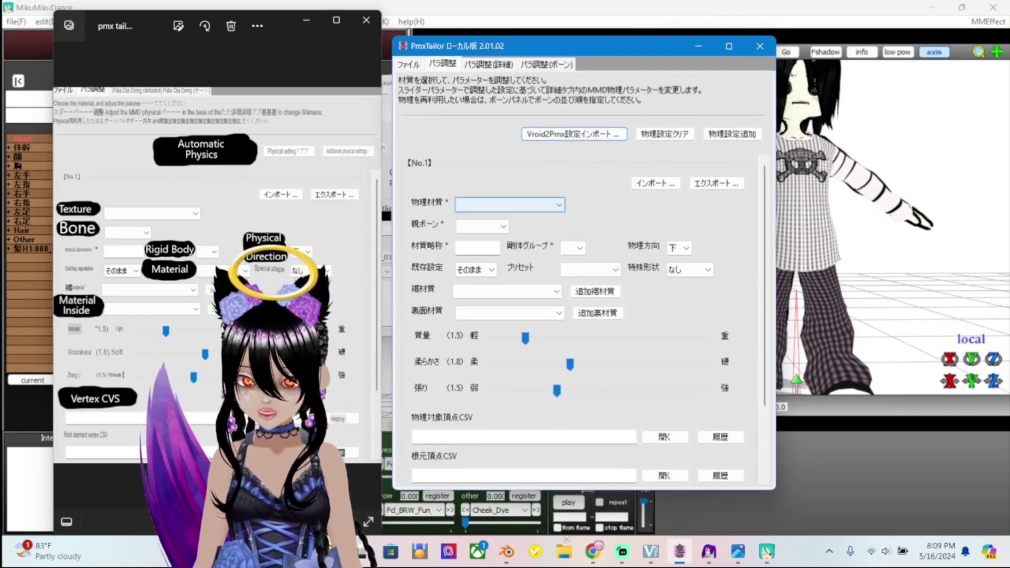
click(510, 204)
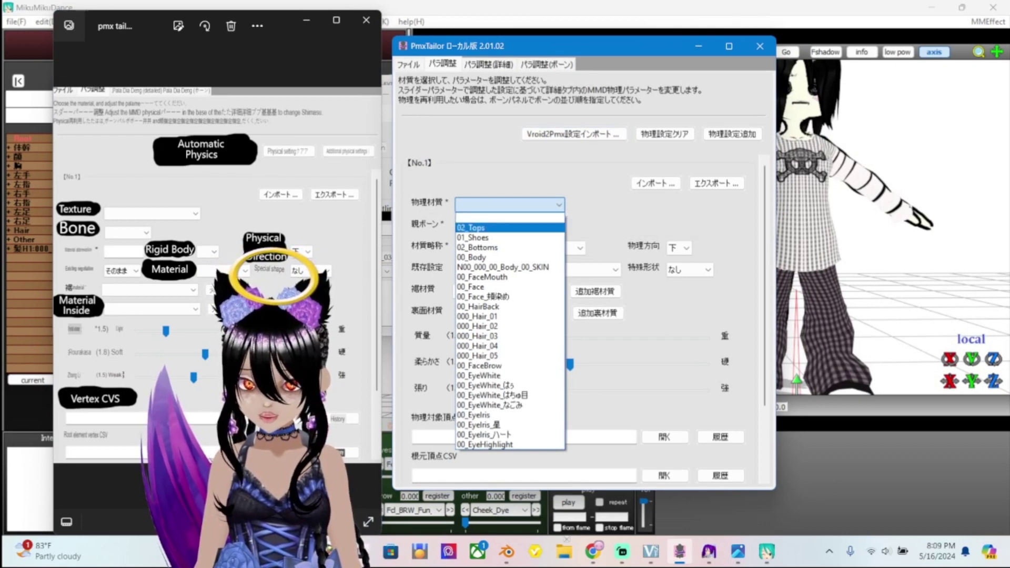
key(Return)
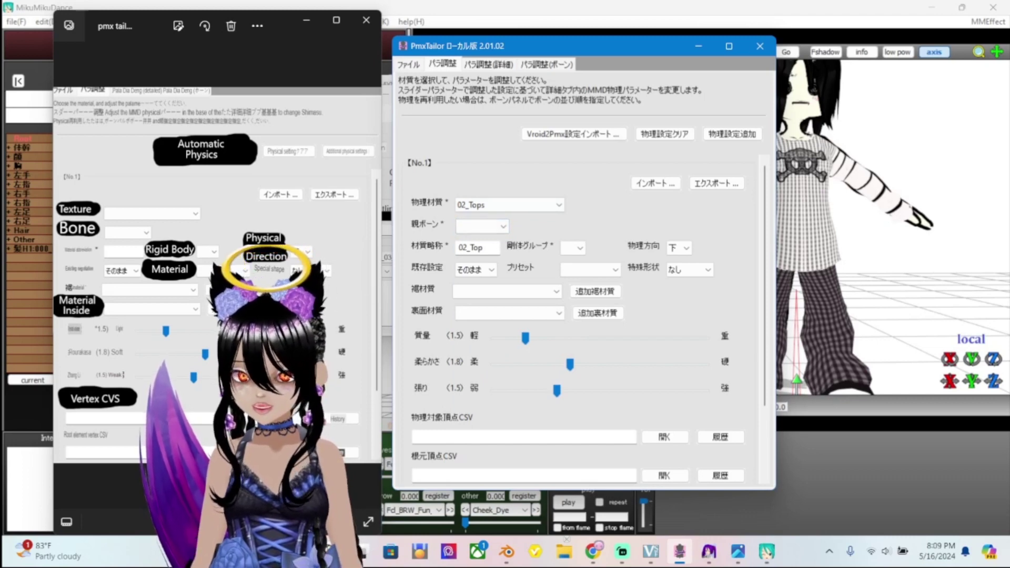
drag(579, 46, 783, 25)
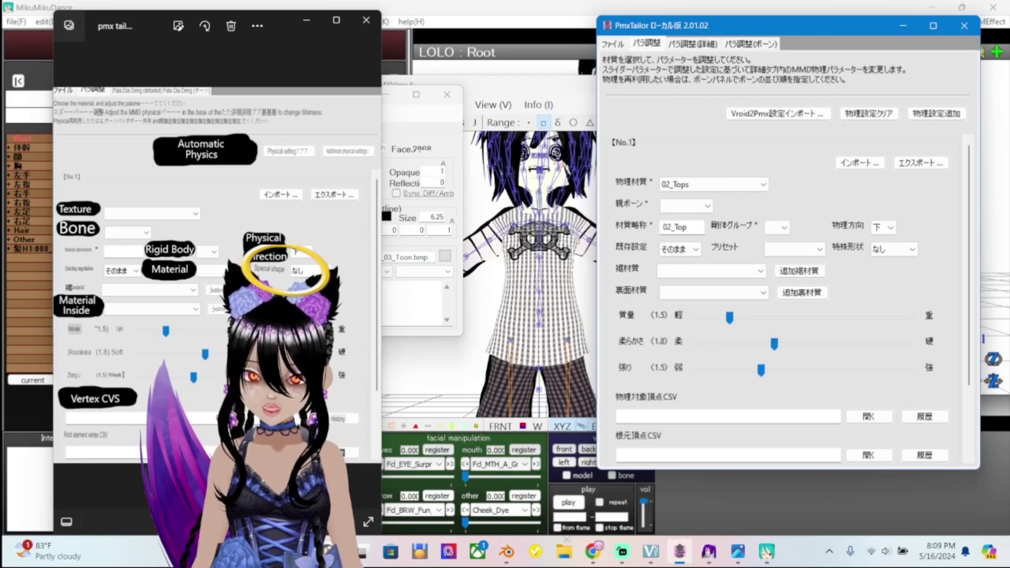
click(709, 551)
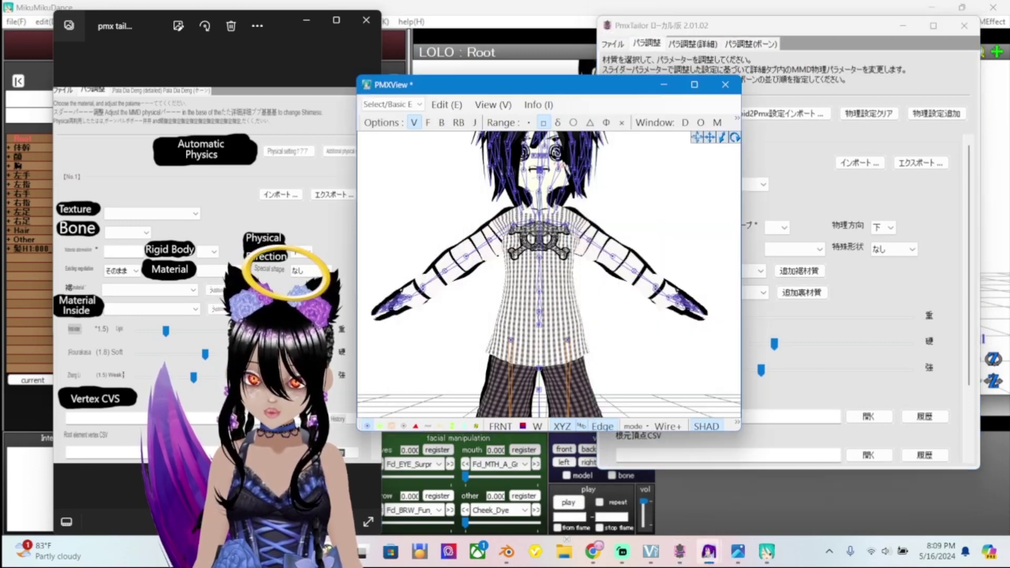
Arrange the model view beside PmxTailor and hide the reference screenshot to reveal PMX Editor
drag(527, 85, 498, 85)
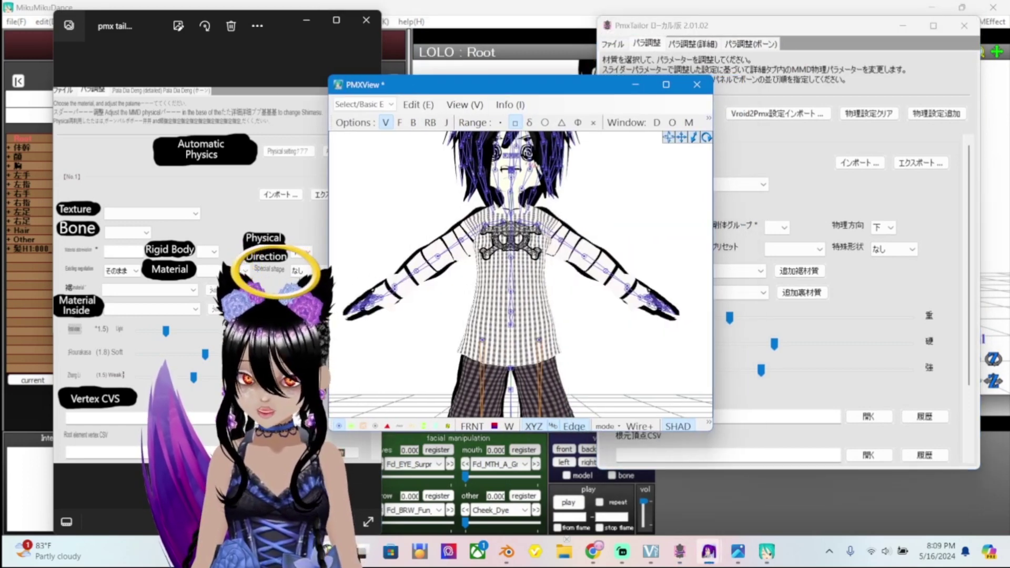
scroll(521, 273, up, 3)
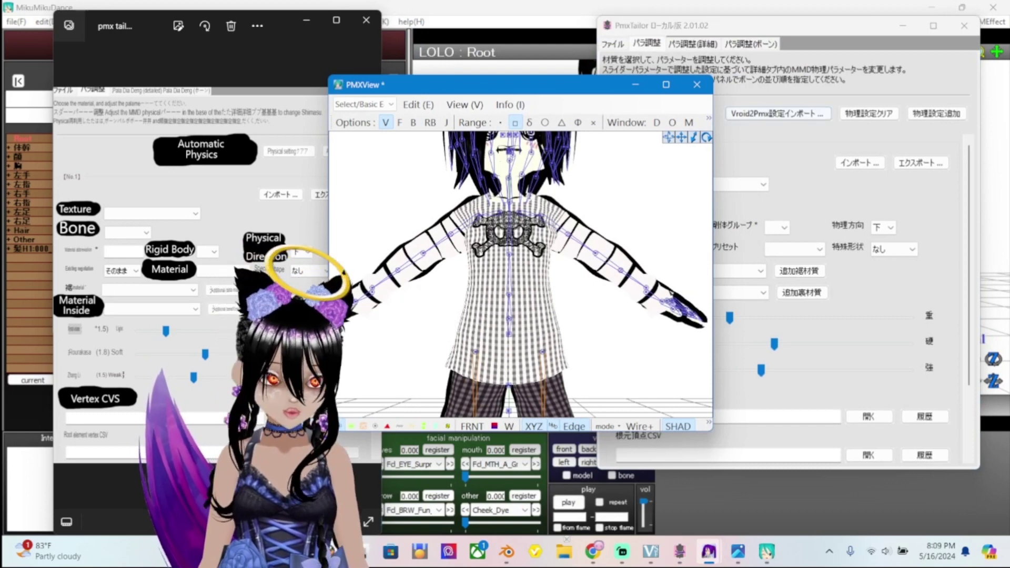
drag(790, 25, 813, 28)
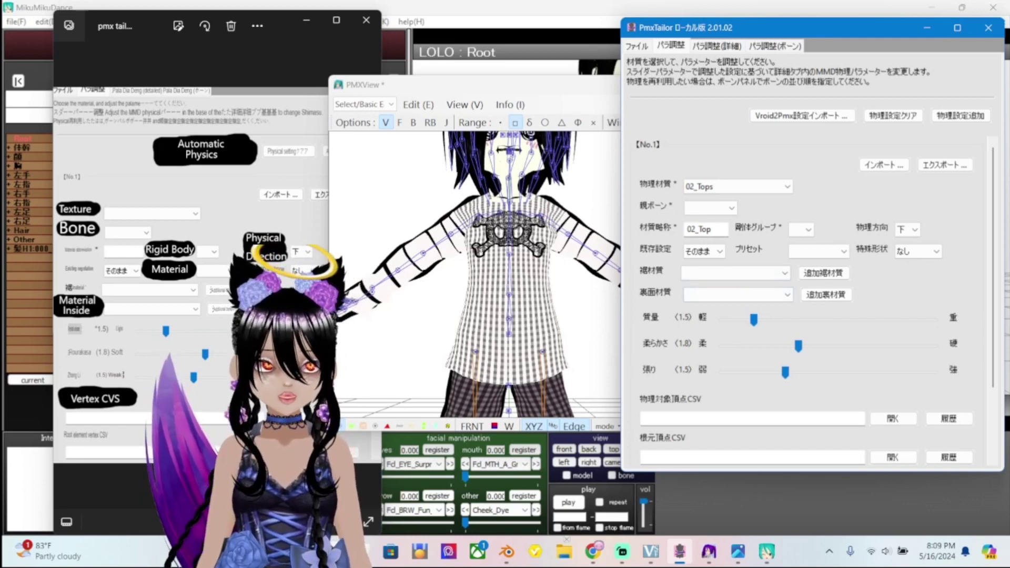
click(711, 208)
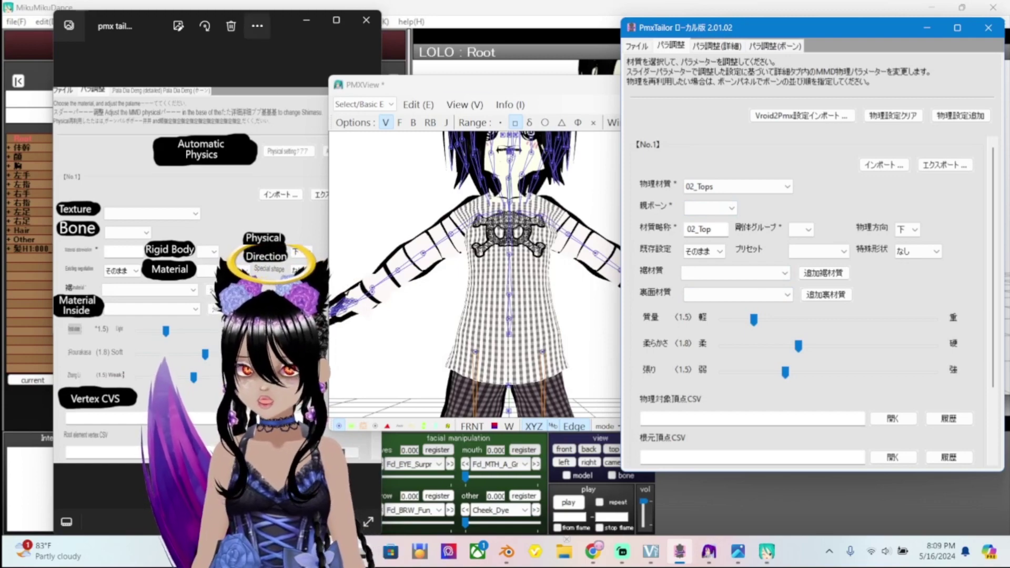
click(306, 20)
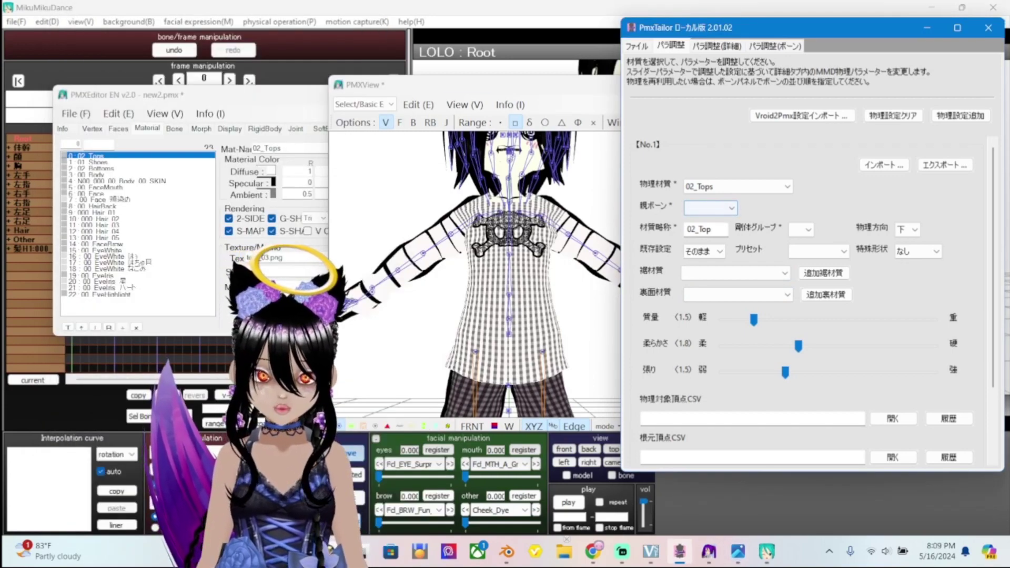
Shift PmxTailor left and reopen the annotated PmxTailor reference screenshot beside it
mouse_move(738, 551)
click(704, 486)
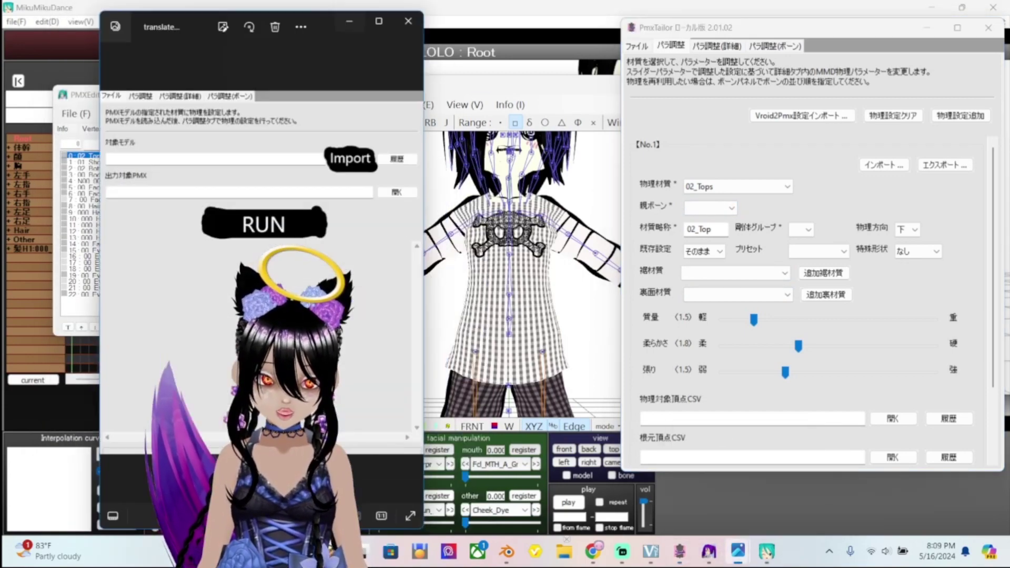
drag(821, 28, 680, 31)
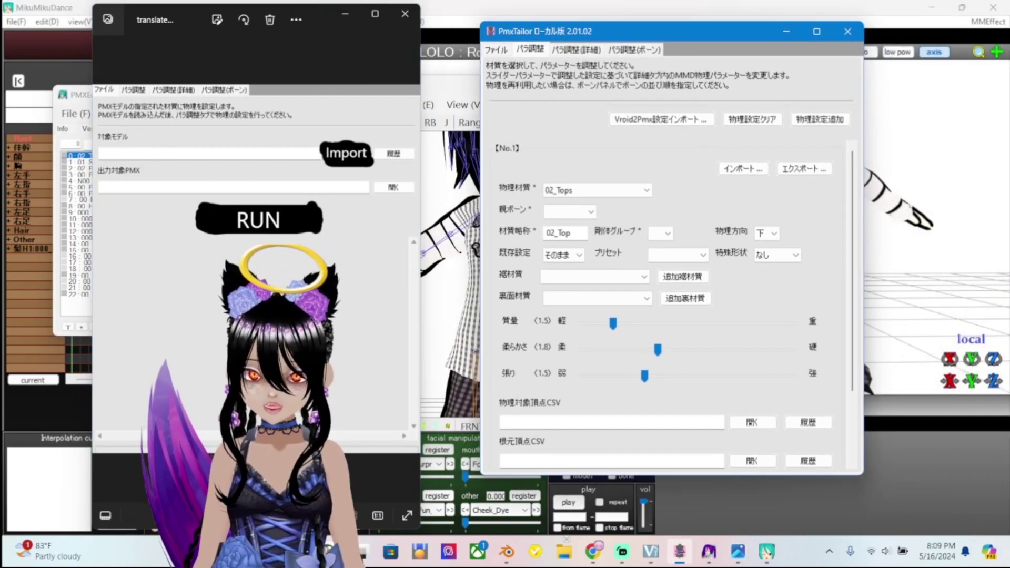
click(345, 14)
mouse_move(738, 551)
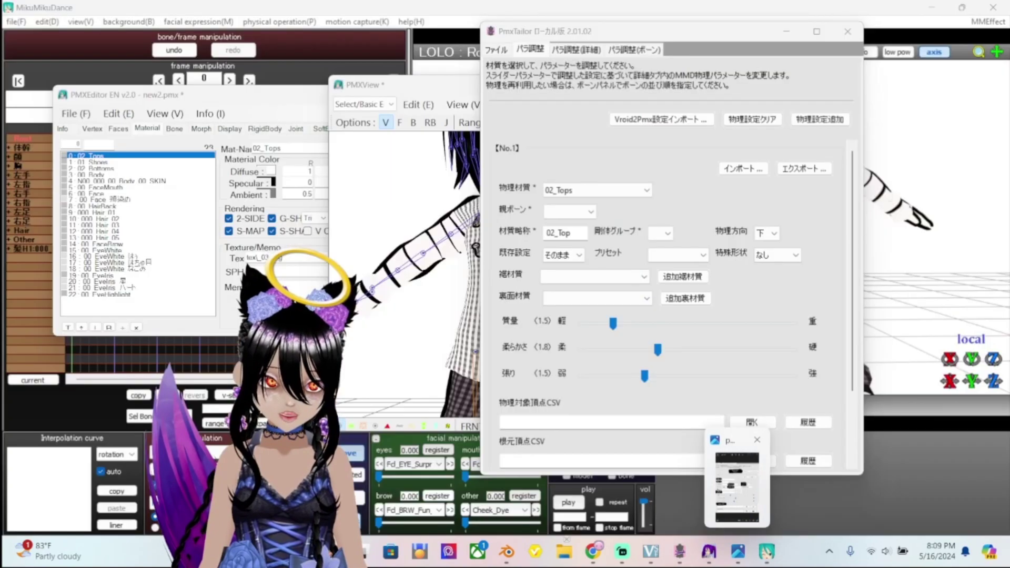
click(769, 487)
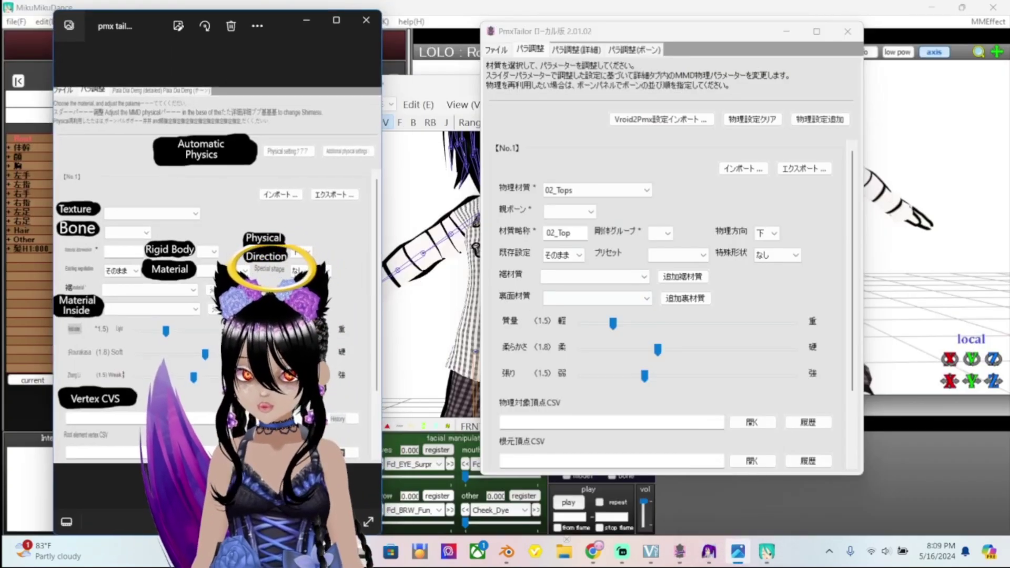
drag(631, 31, 551, 31)
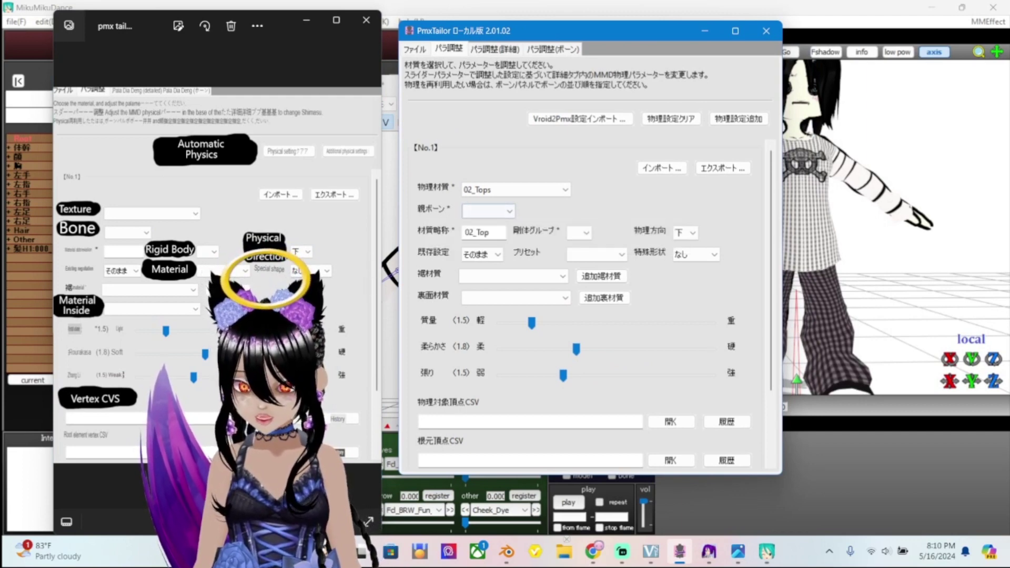
click(489, 211)
scroll(484, 347, down, 15)
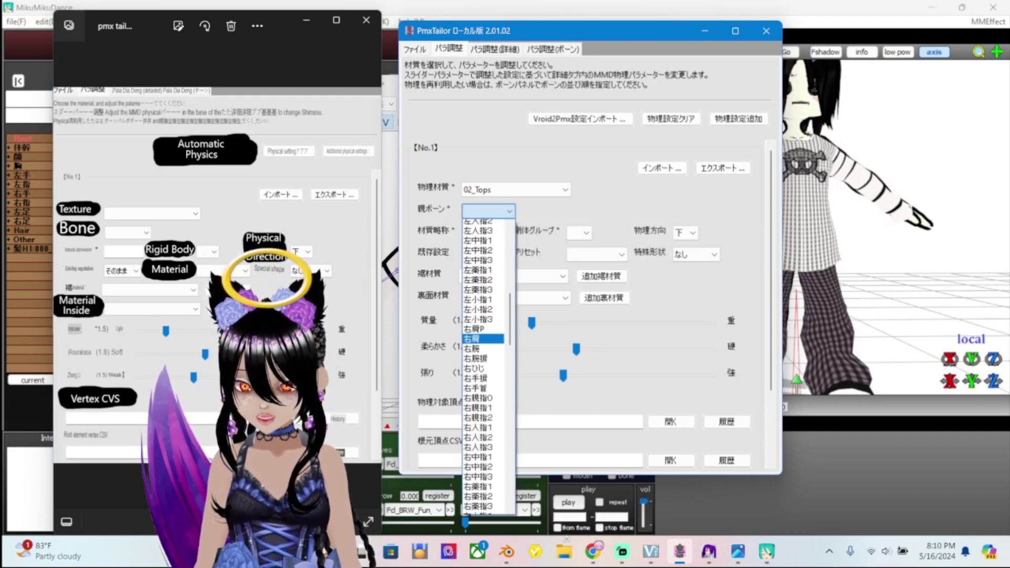
scroll(484, 348, down, 20)
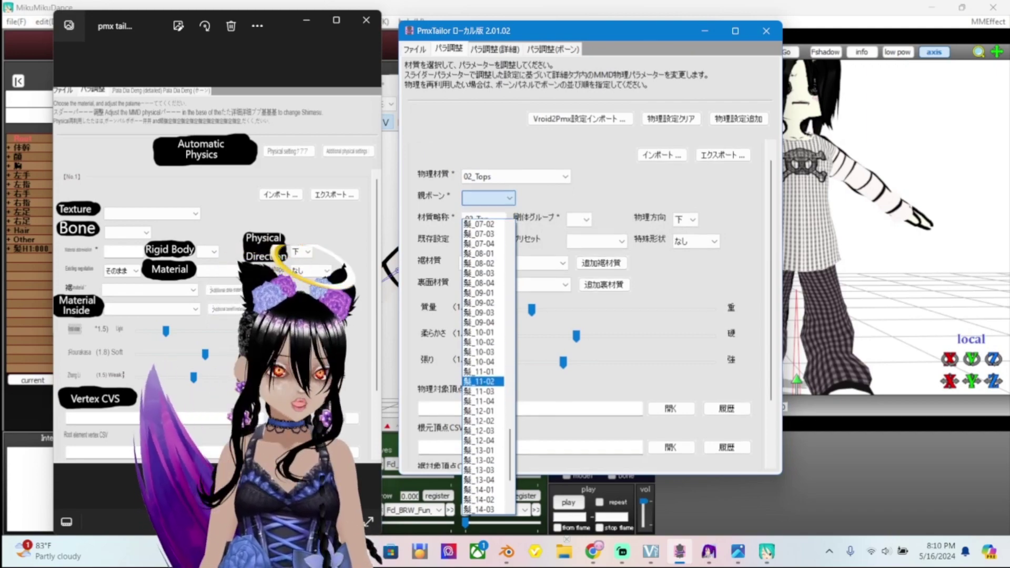
scroll(484, 387, down, 5)
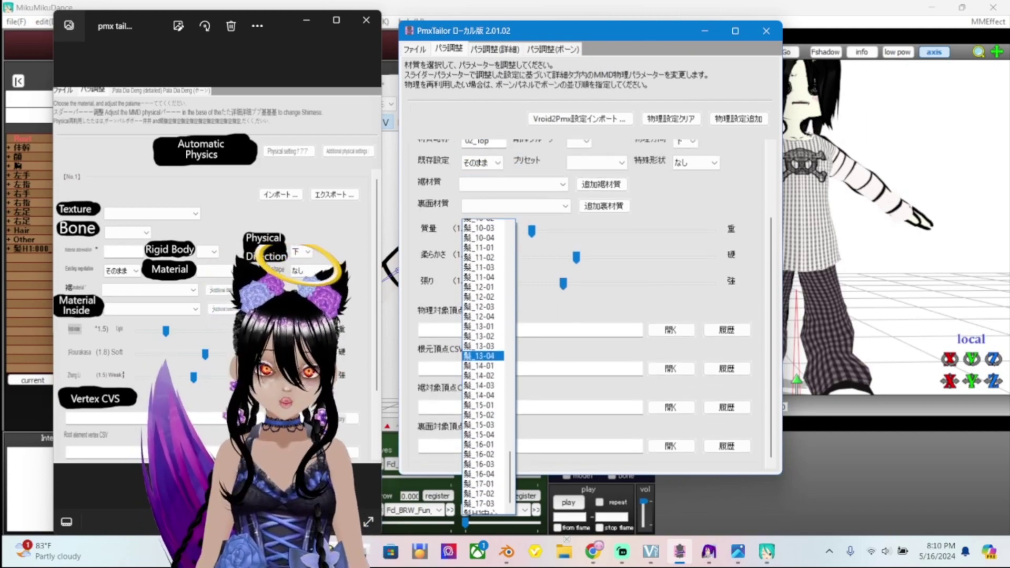
scroll(484, 391, up, 10)
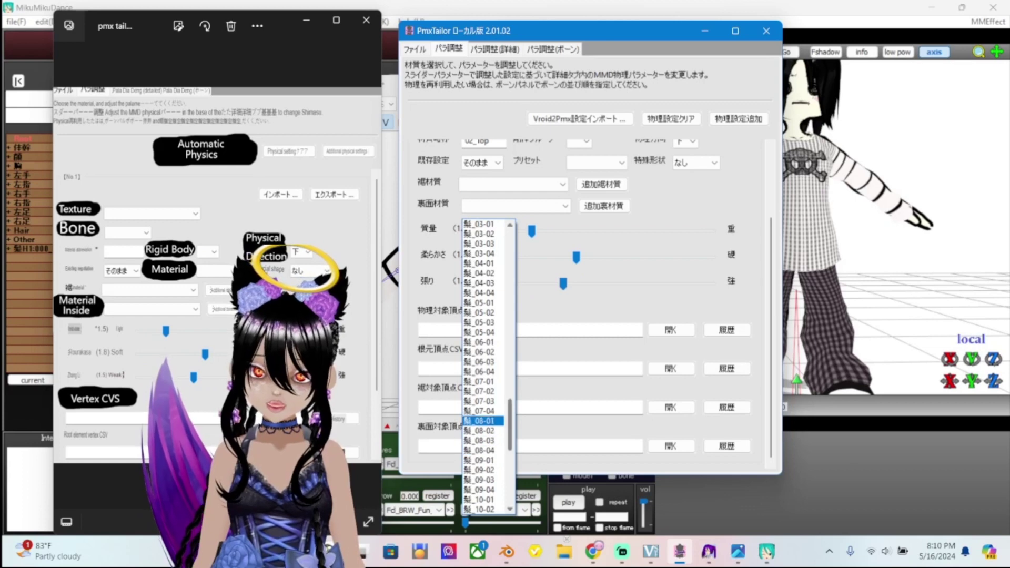
scroll(484, 368, up, 15)
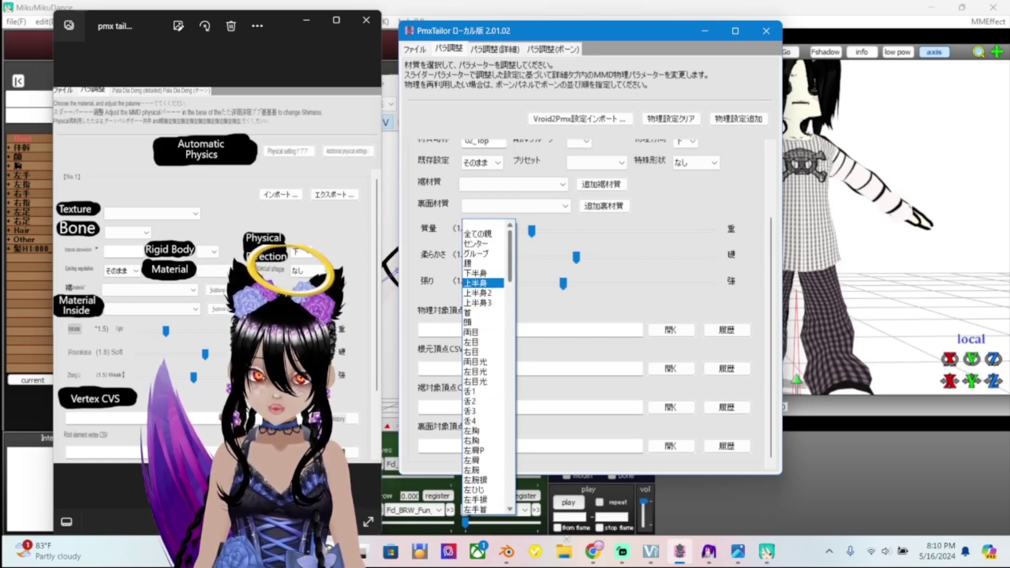
click(483, 224)
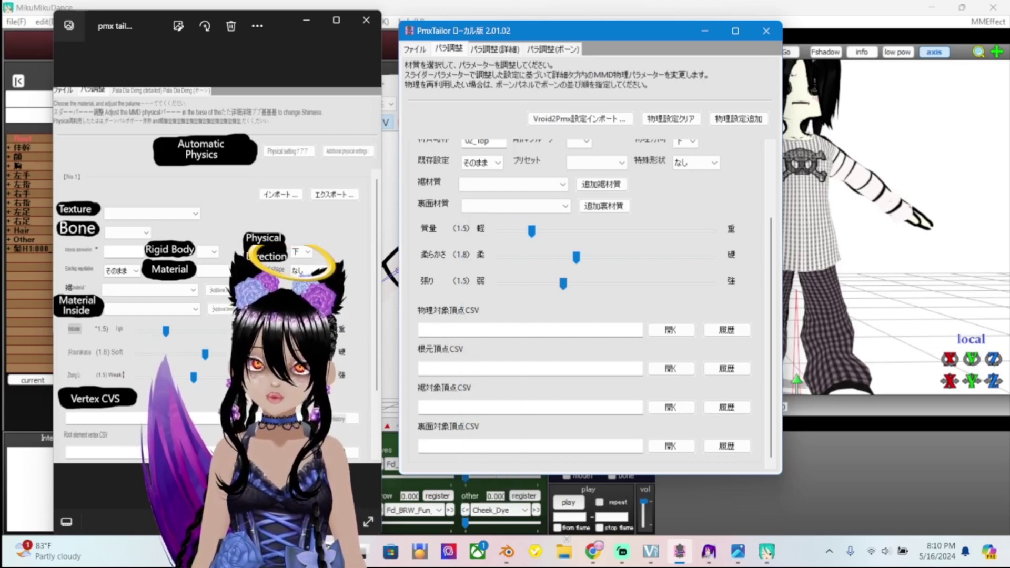
drag(579, 31, 783, 23)
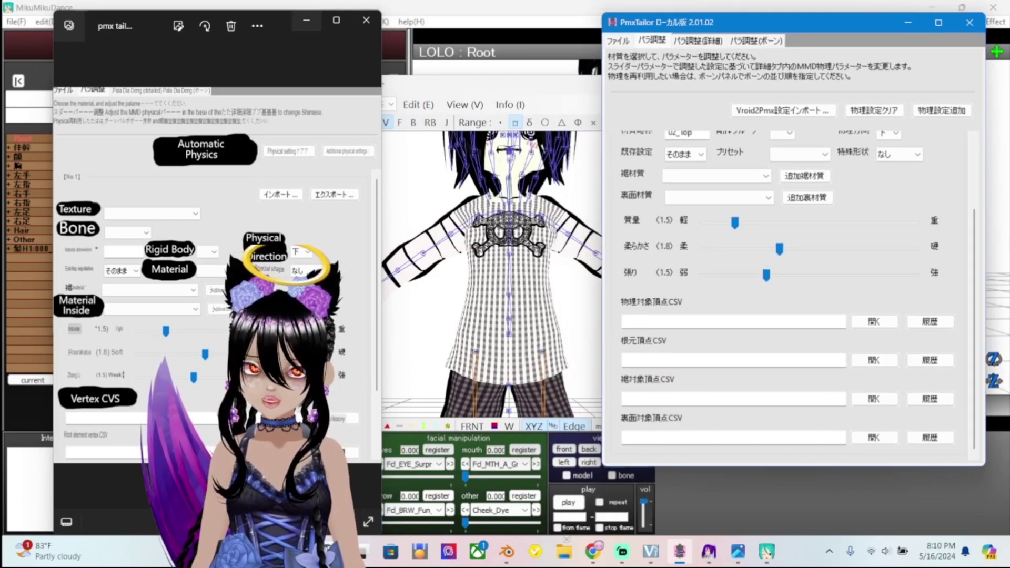
Look over the 既存設定 and 親ボーン dropdowns without choosing, then bring up PMX Editor's model view
scroll(684, 181, up, 1)
click(685, 183)
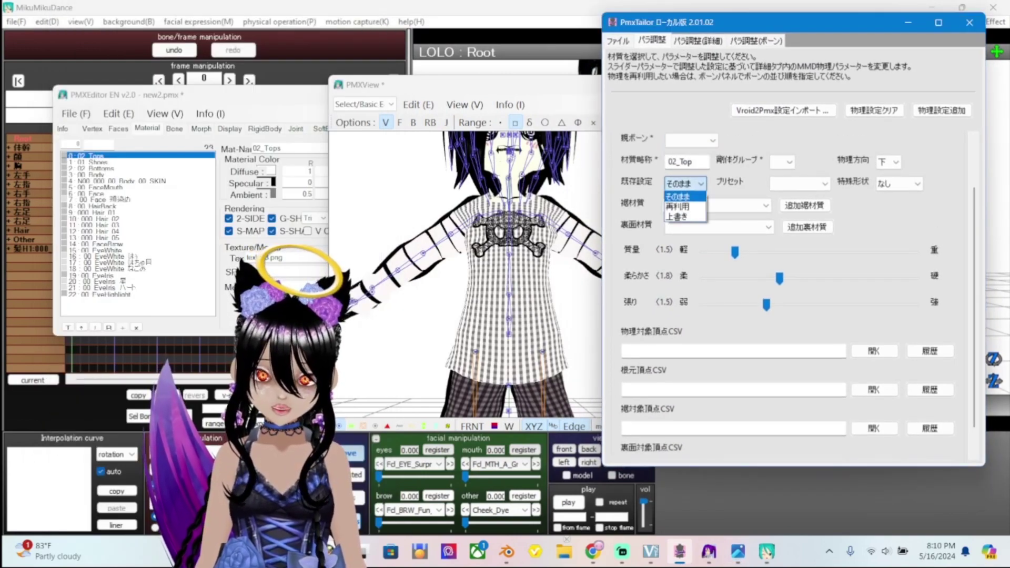
click(679, 196)
scroll(692, 153, up, 1)
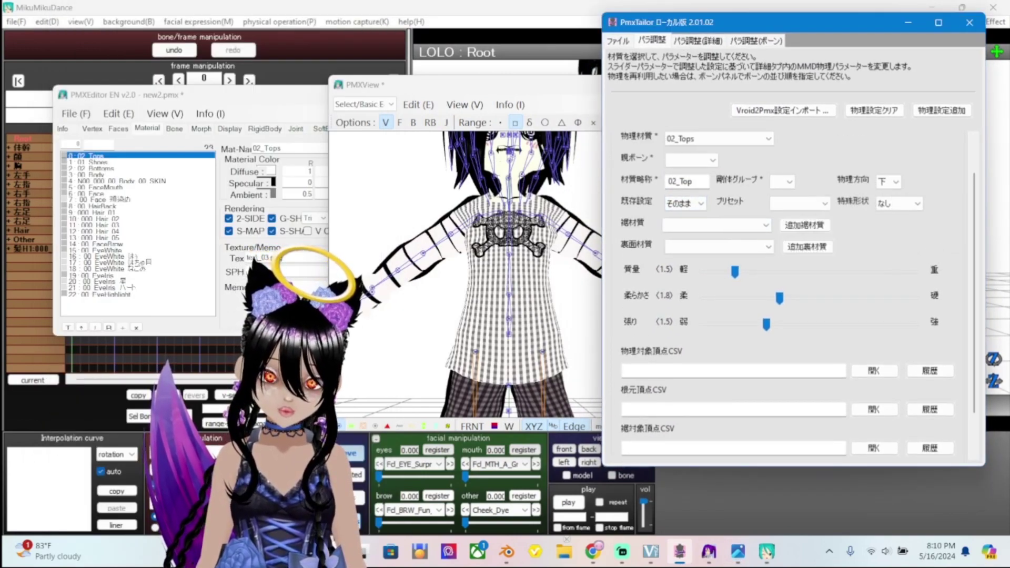
click(692, 160)
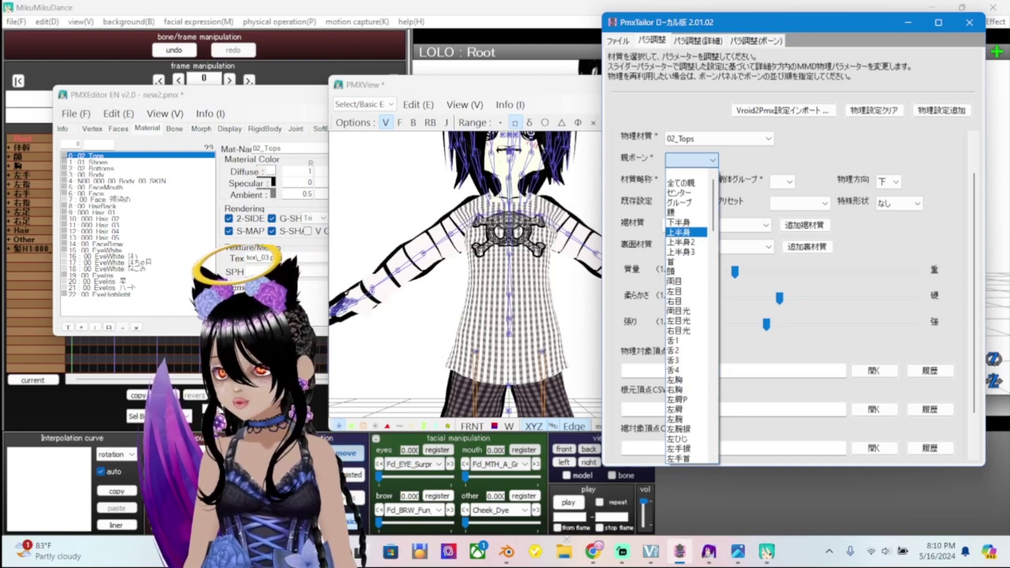
drag(211, 94, 300, 102)
click(463, 89)
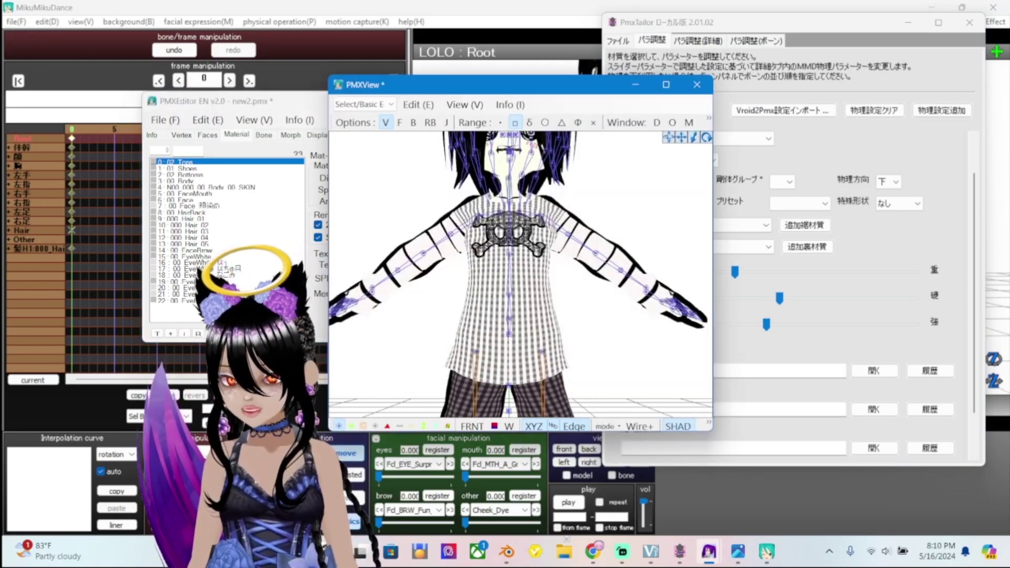
Switch PMX Editor to the Bone tab and return to the model view
key(alt+Tab)
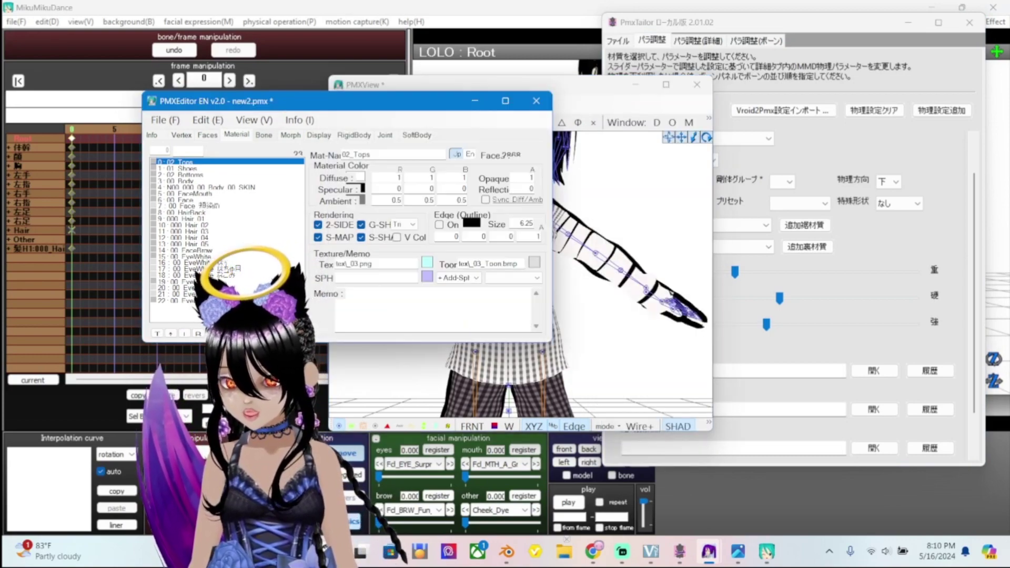
key(ctrl+Tab)
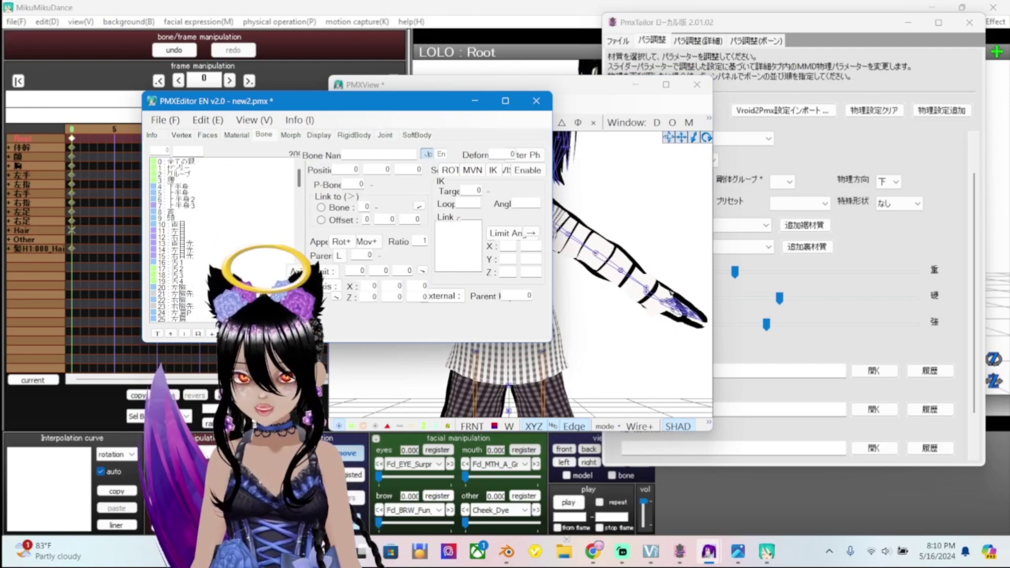
key(alt+Tab)
scroll(521, 274, up, 3)
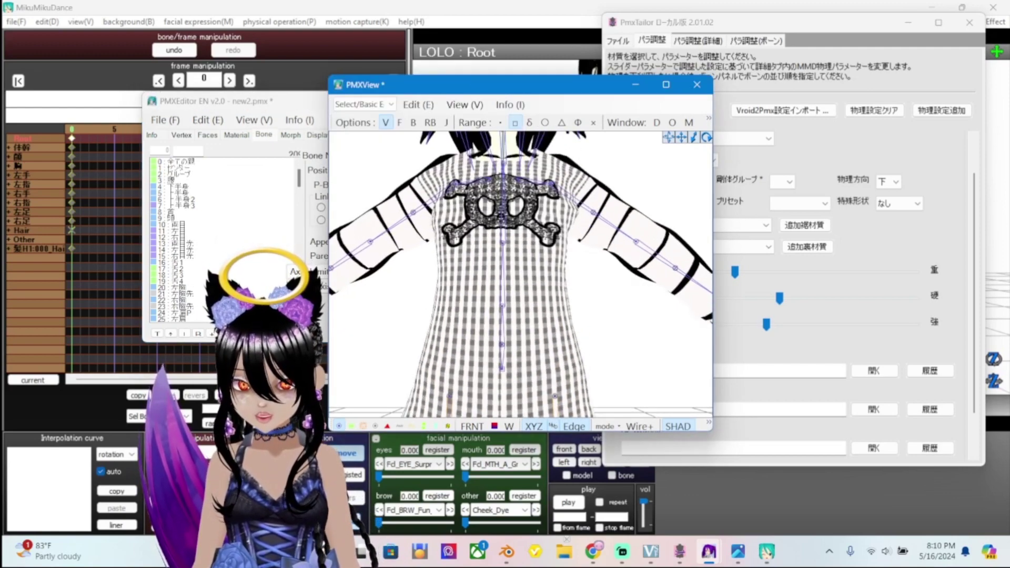
click(505, 322)
key(Escape)
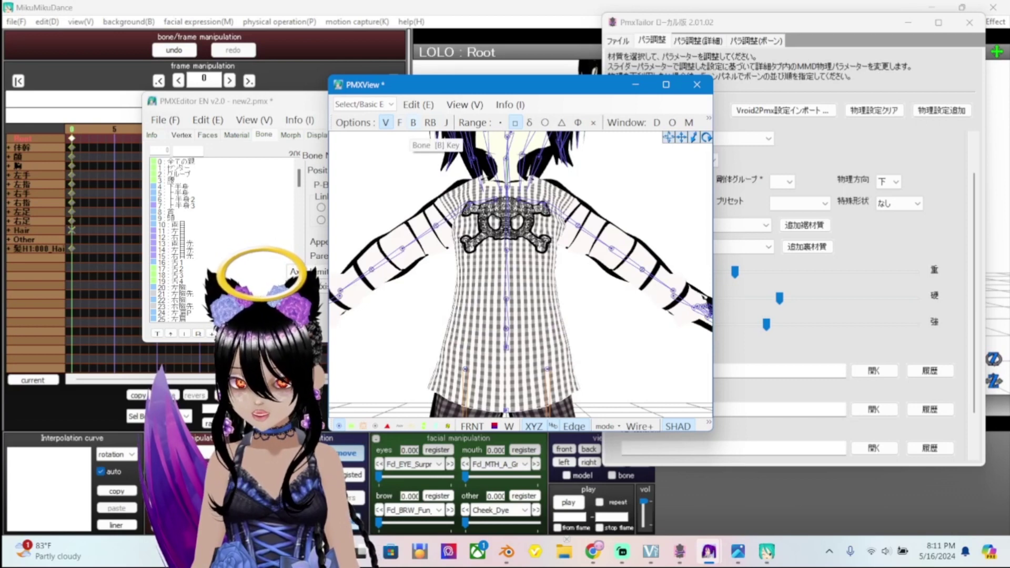
Turn on bone display and select spine bones 3–6, bone 10 and the leg bones
click(413, 122)
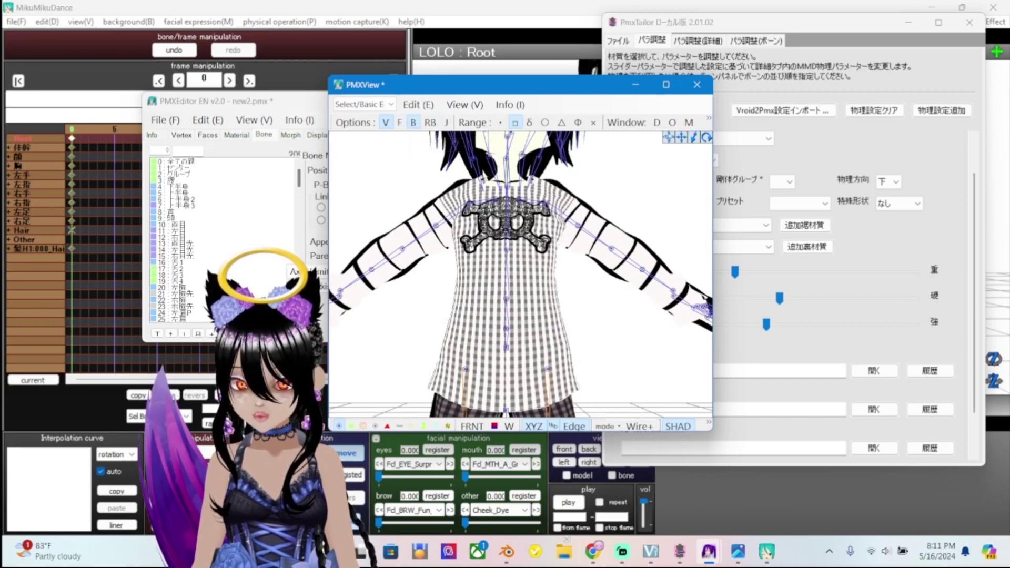
click(506, 332)
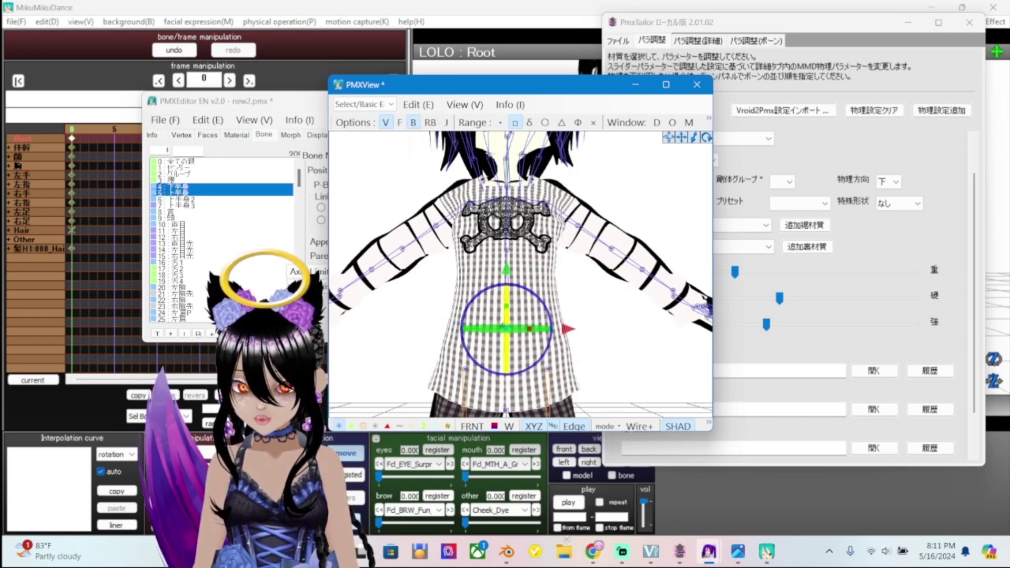
drag(492, 287, 523, 355)
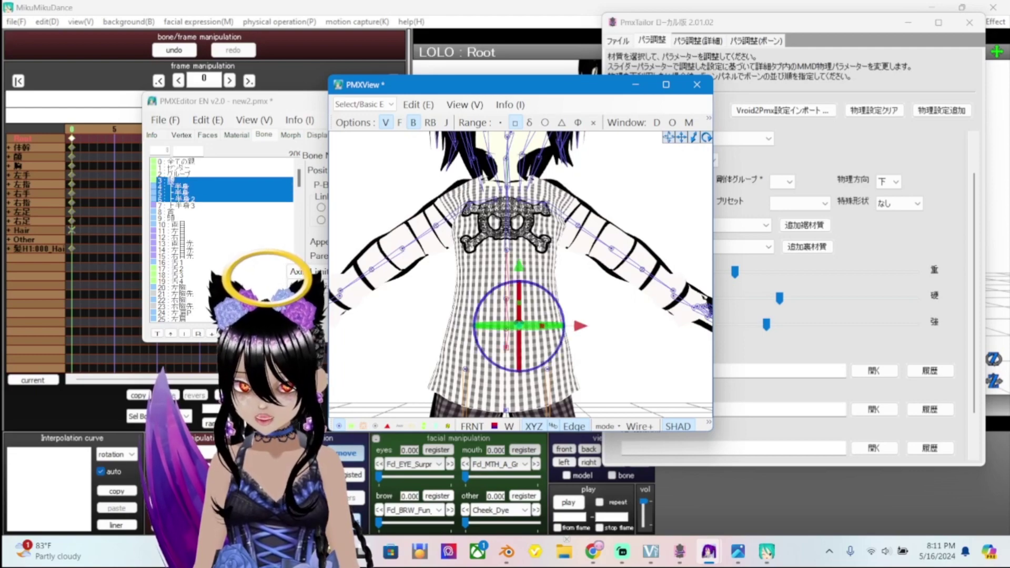
click(174, 224)
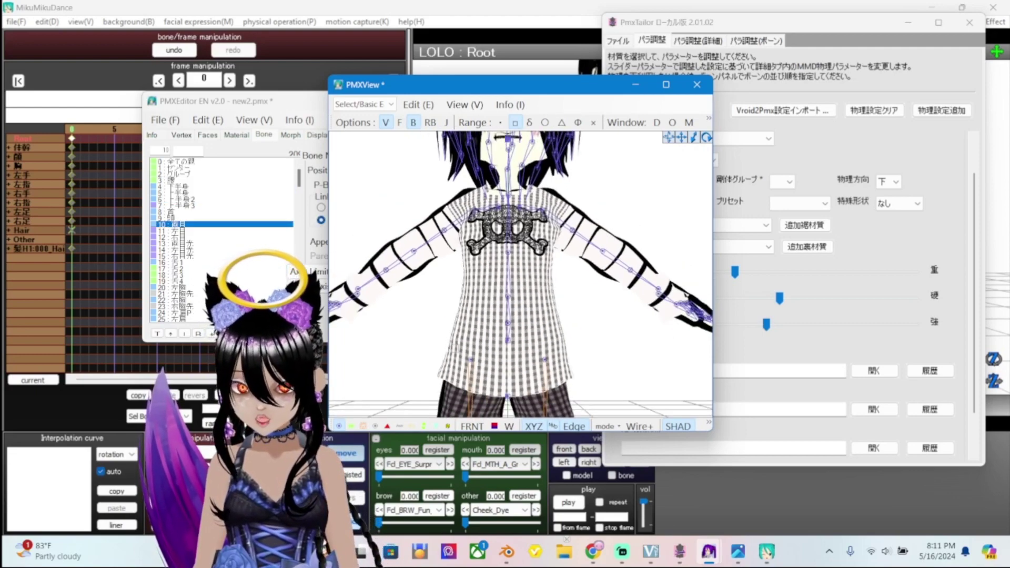
click(509, 358)
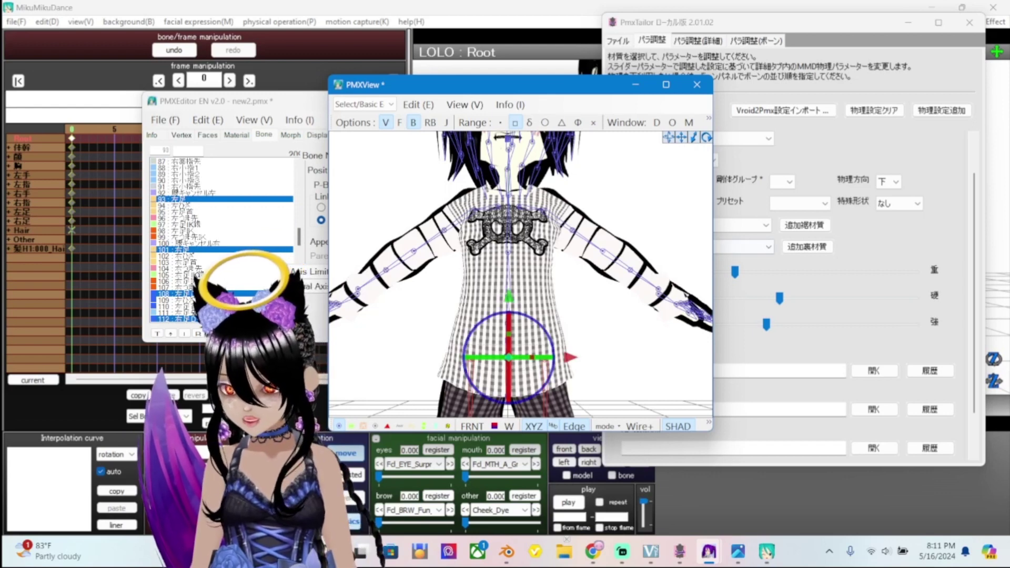
scroll(222, 240, down, 1)
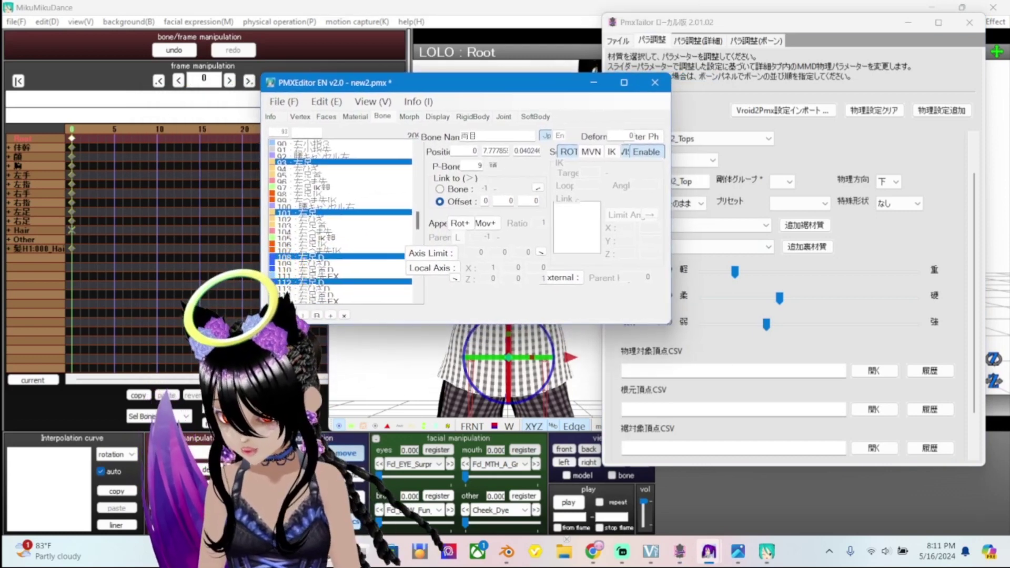
Keep そのまま as the 既存設定 and open the 親ボーン bone list, checking bones in the model view
key(alt+Tab)
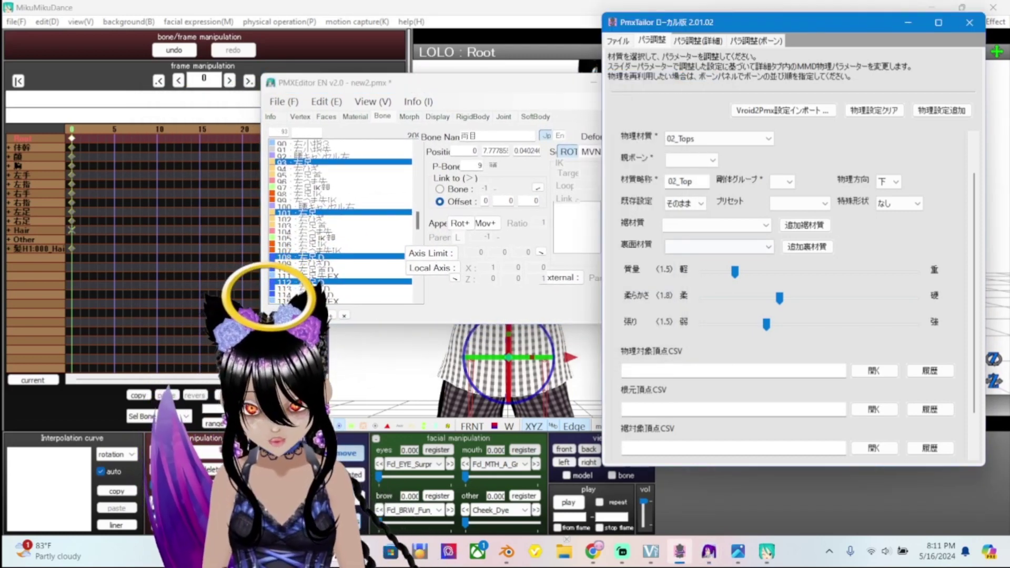
click(684, 203)
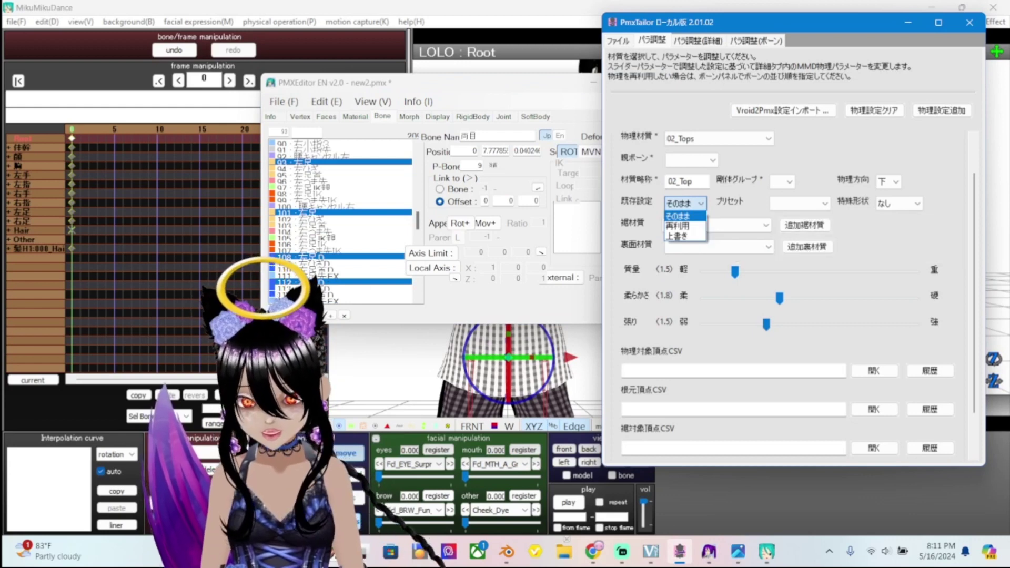
click(678, 216)
click(692, 160)
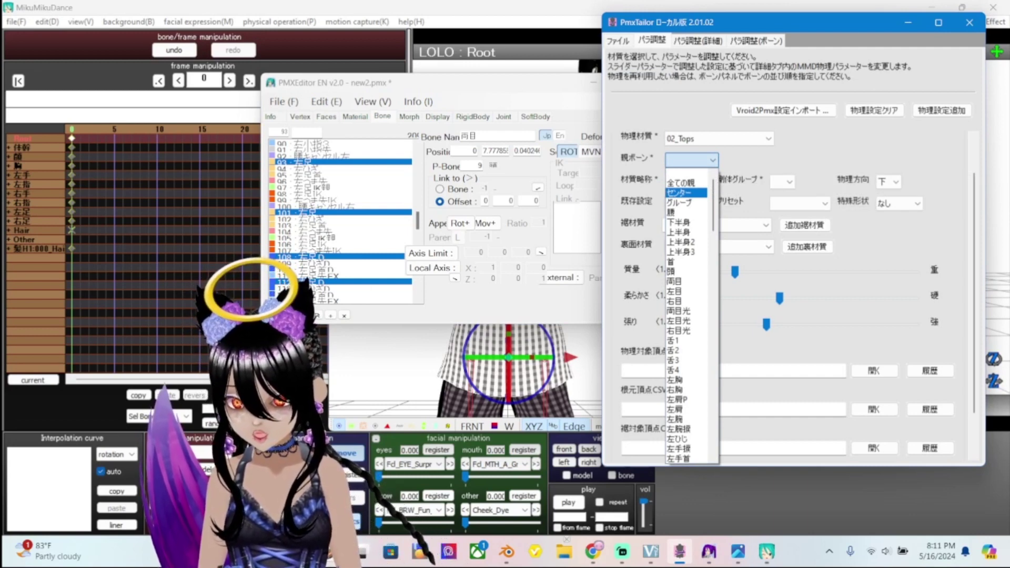
key(alt+Tab)
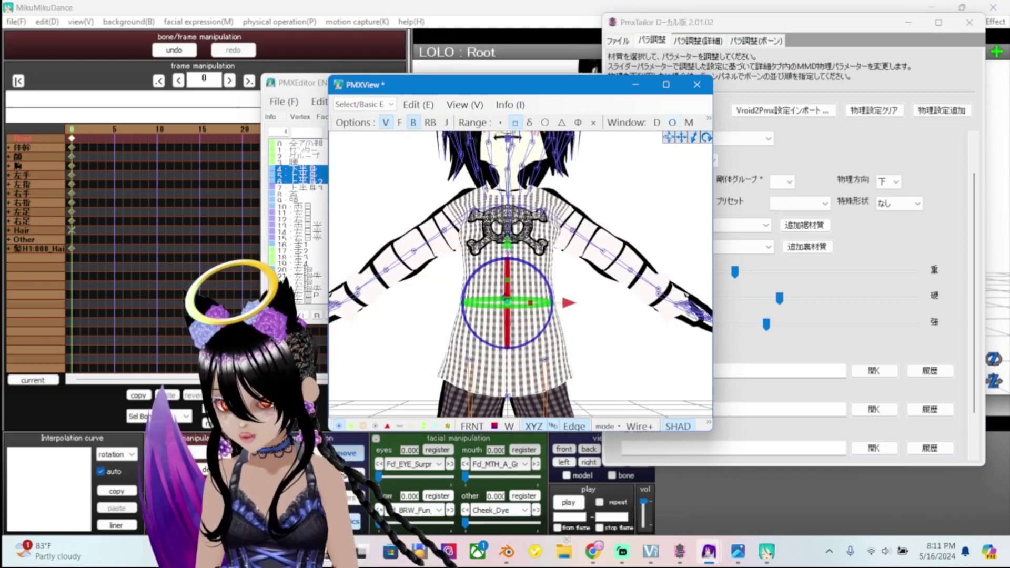
key(alt+Tab)
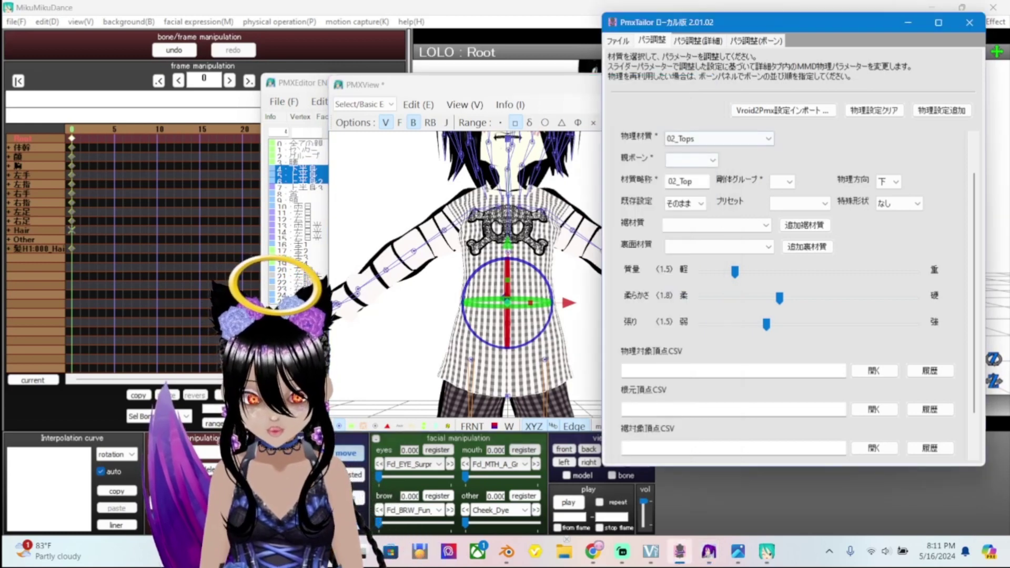
click(700, 160)
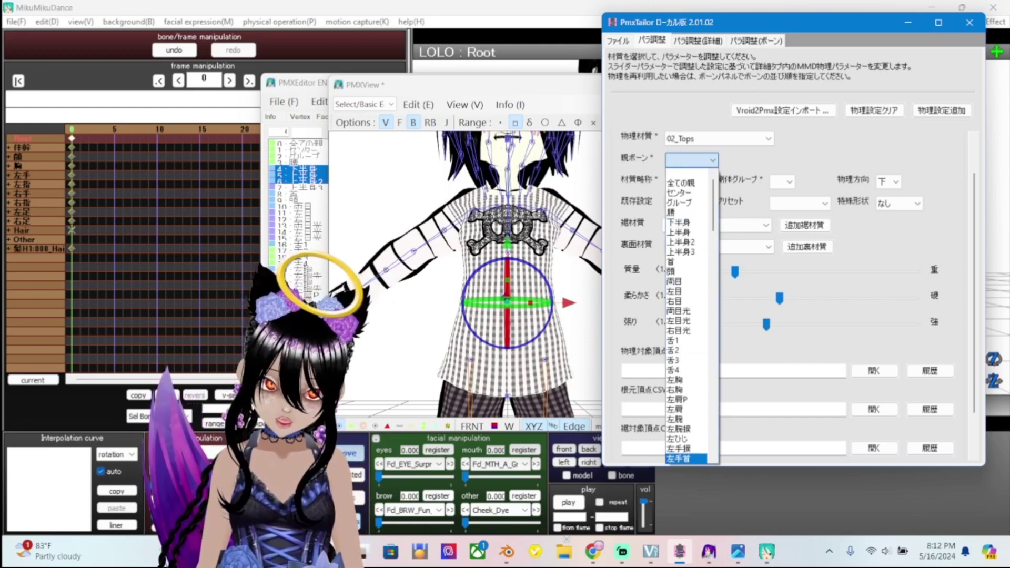
Choose 上半身 as the 02_Tops parent bone and open the translated reference screenshot
scroll(687, 379, down, 5)
scroll(687, 316, up, 5)
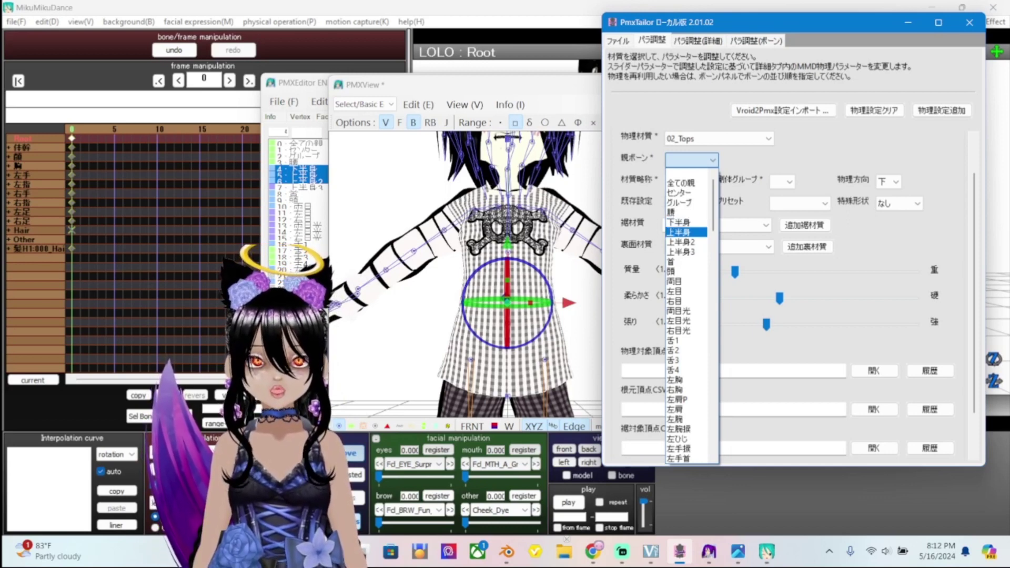
click(685, 232)
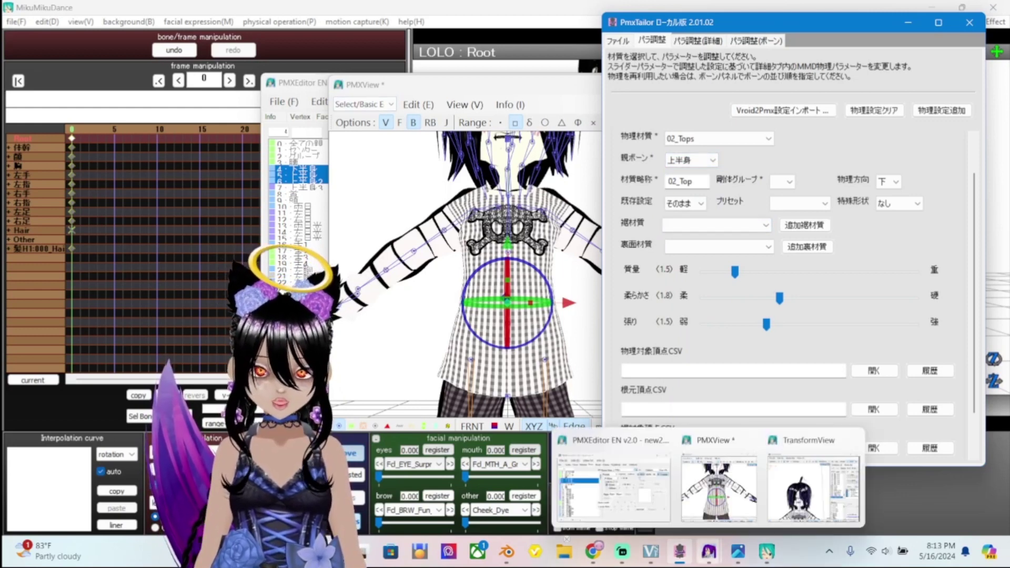
mouse_move(738, 551)
click(737, 487)
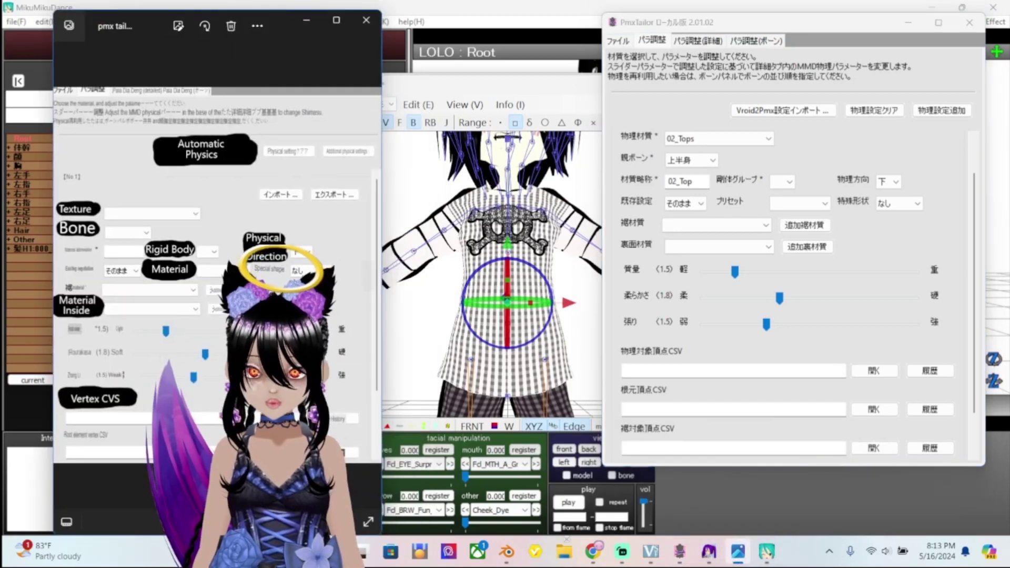
Rearrange the windows, set rigid body group 5 for 02_Tops, and close the reference screenshot
drag(137, 26, 283, 16)
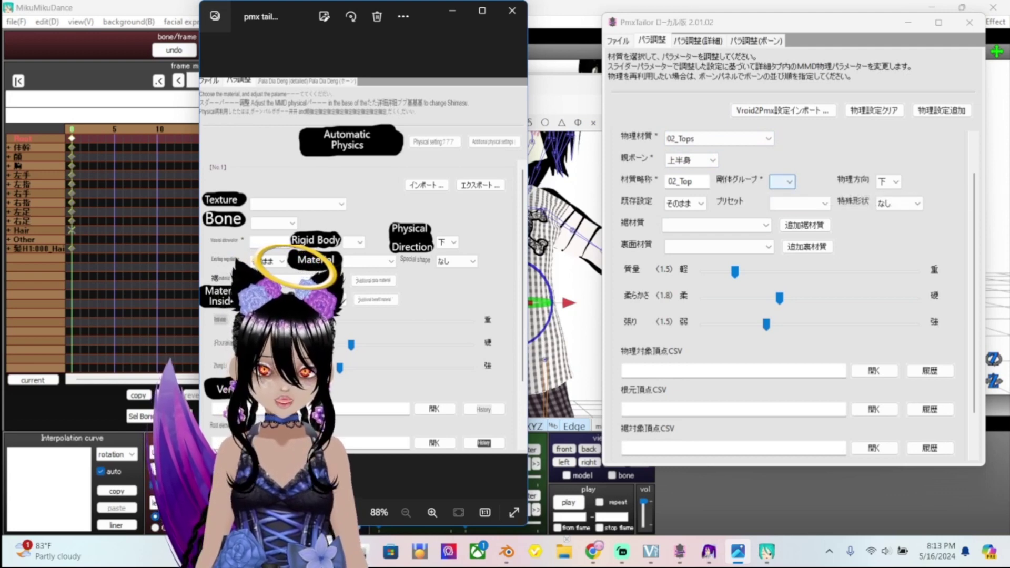
key(alt+Tab)
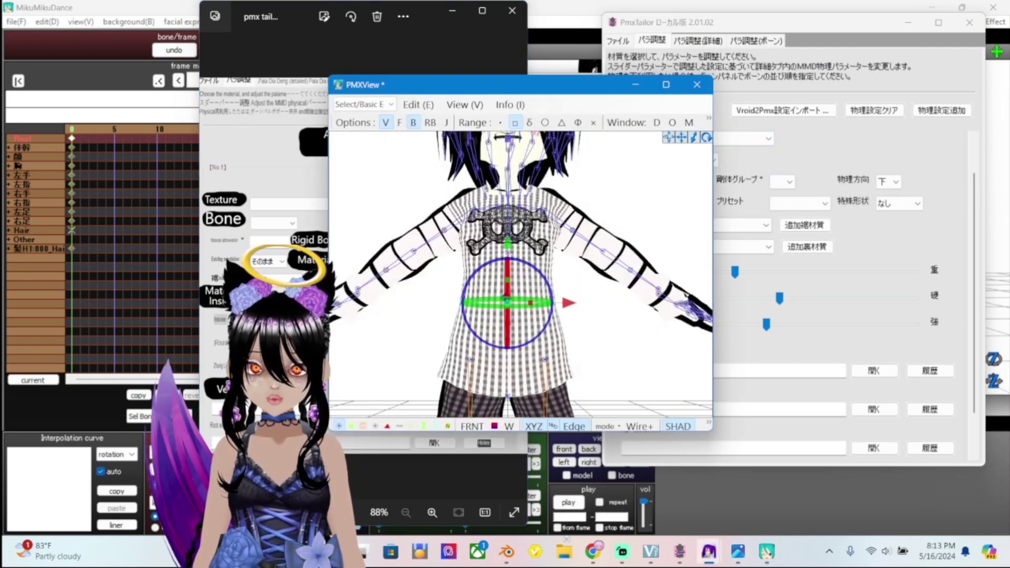
drag(474, 84, 202, 88)
key(alt+Tab)
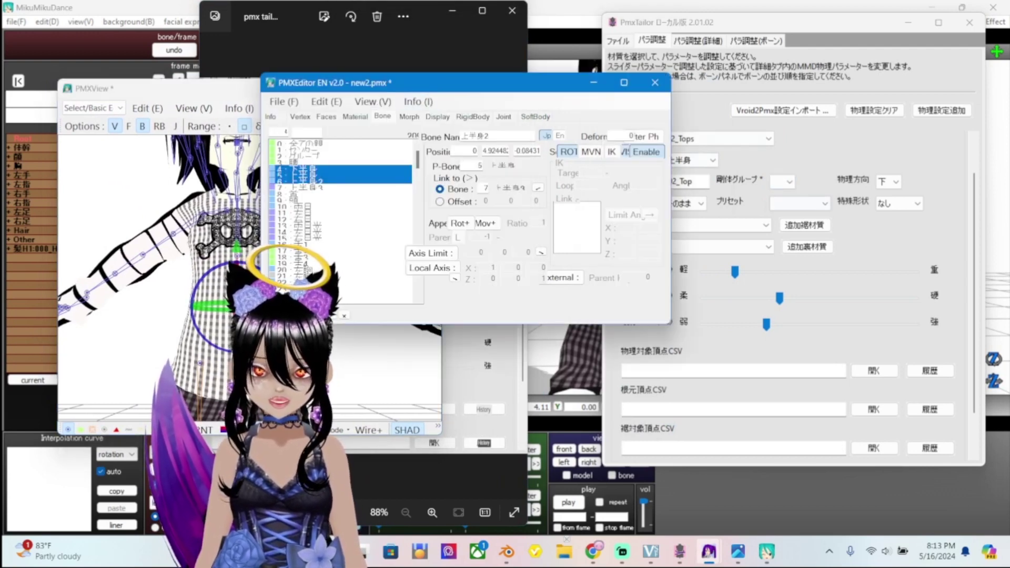
click(789, 181)
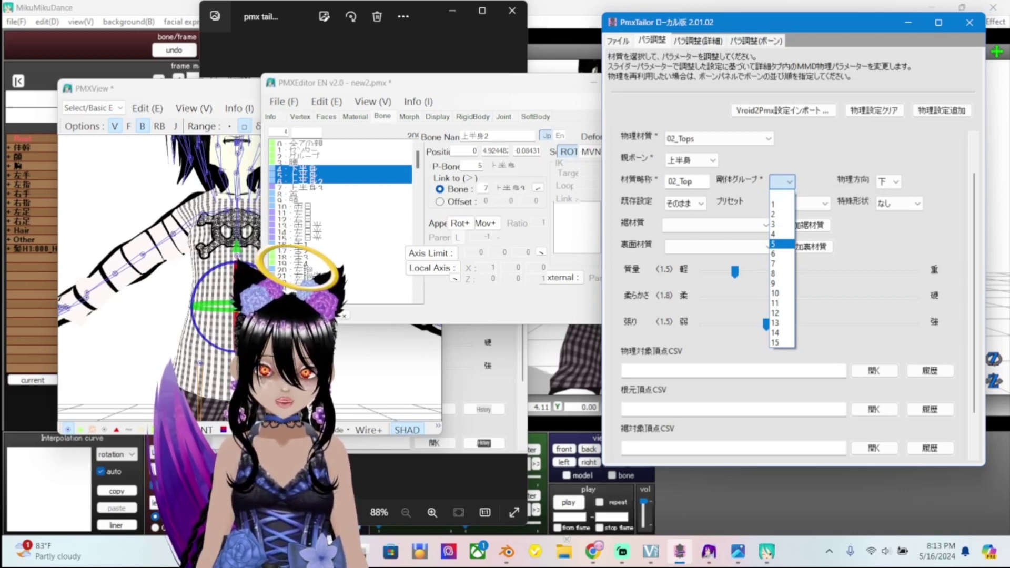
click(782, 243)
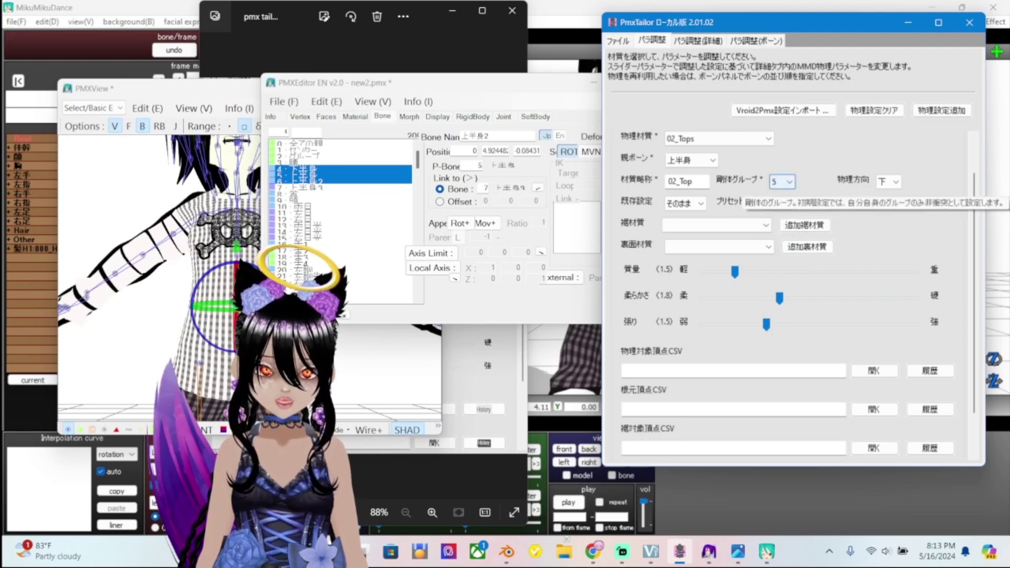
key(alt+Tab)
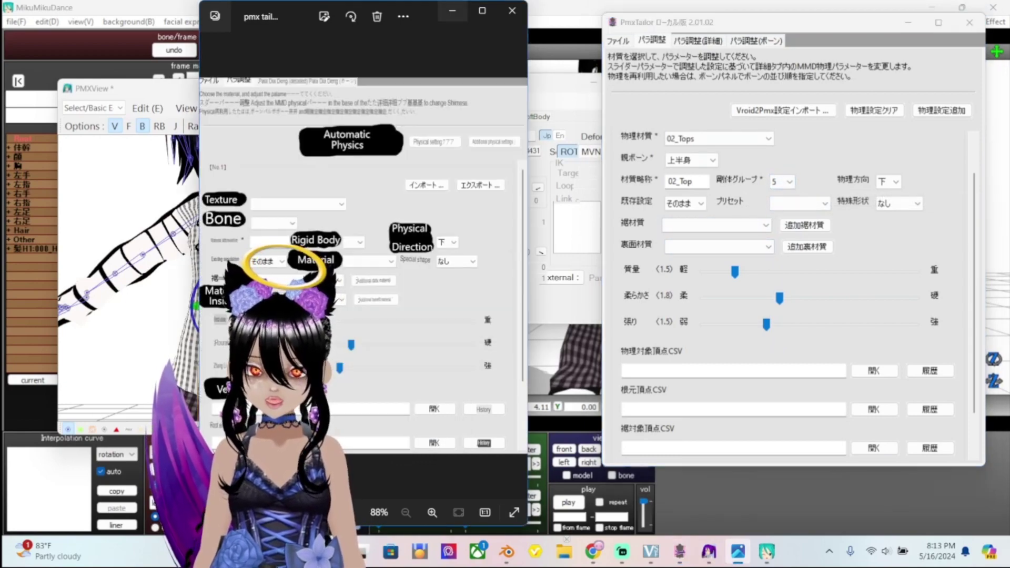
key(alt+F4)
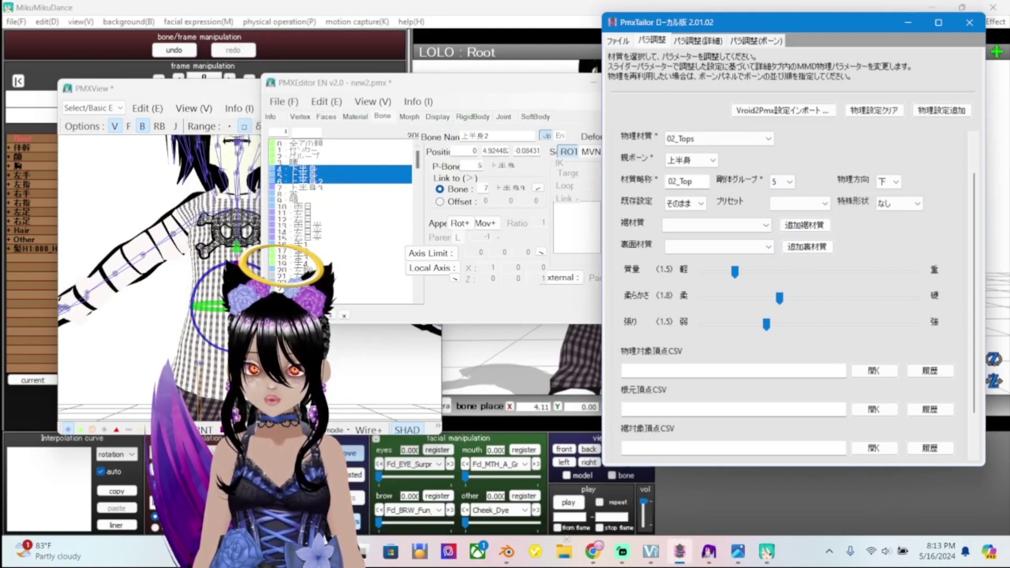
Open PMX Editor's RigidBody tab and view the rigid bodies in the model view
key(alt+Tab)
click(473, 116)
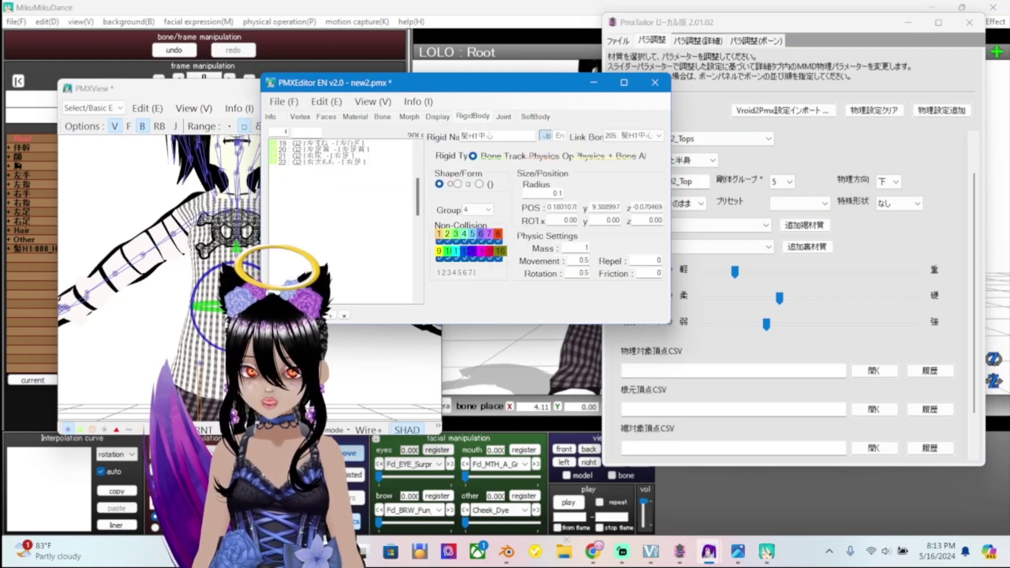
click(158, 88)
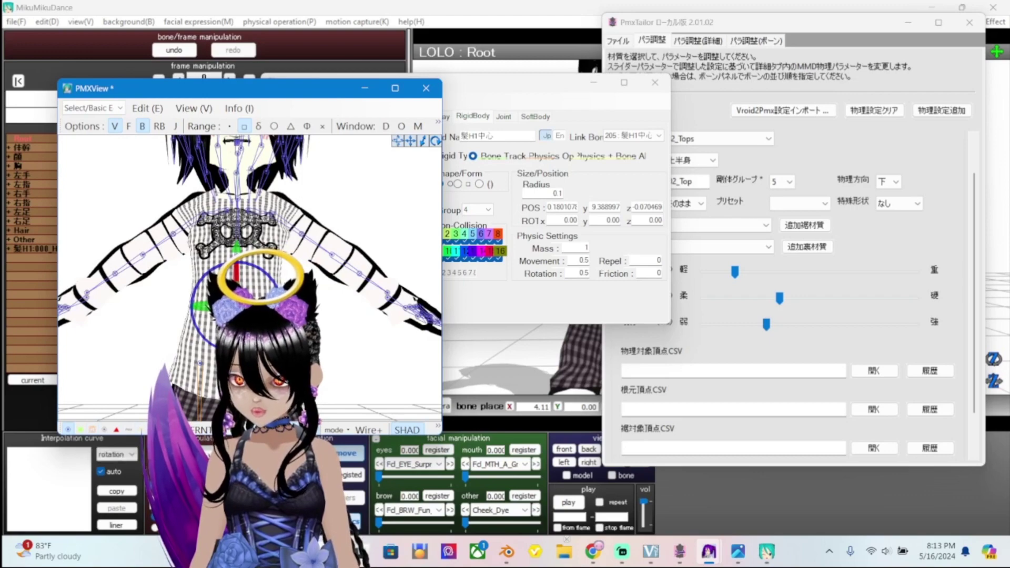
scroll(250, 263, down, 3)
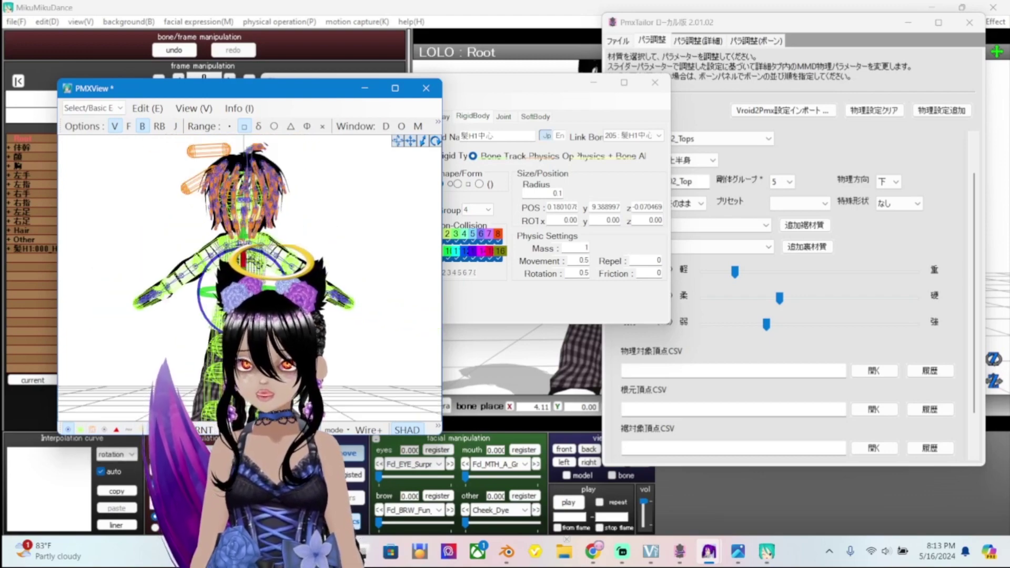
key(alt+Tab)
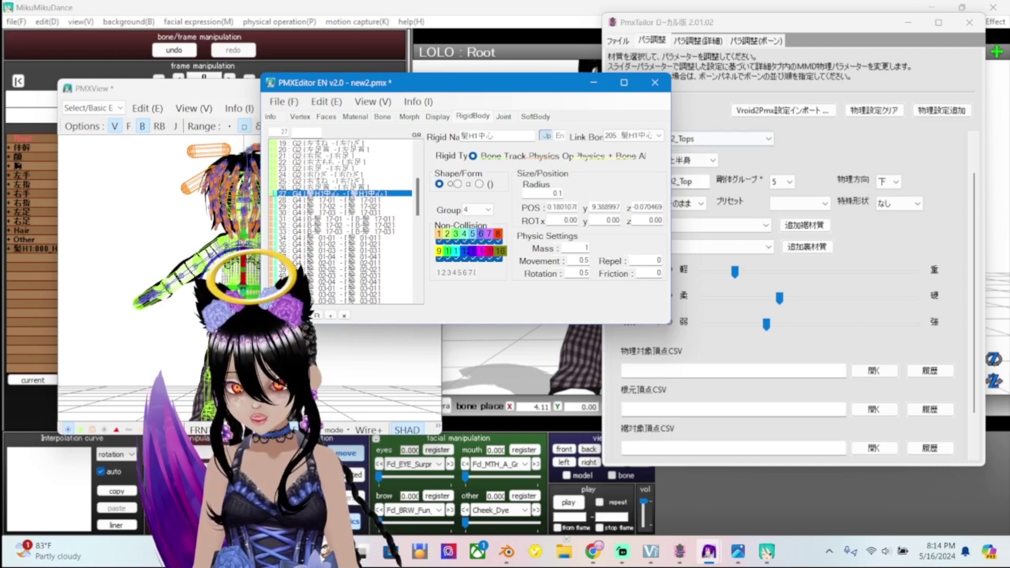
Inspect the hair rigid bodies' settings, leaving 髪_04-03 in collision group 4
drag(337, 276, 337, 232)
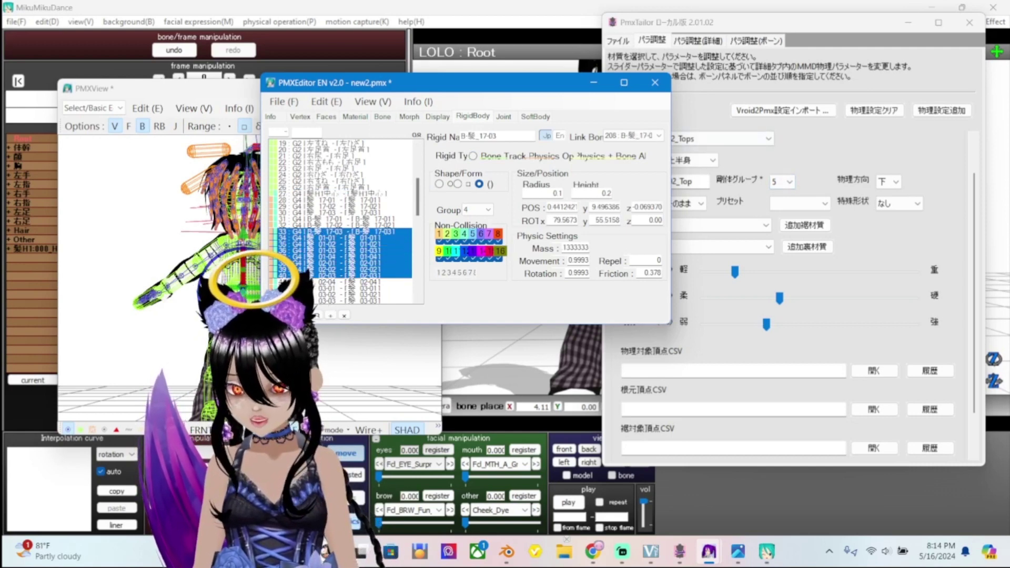
click(337, 256)
click(336, 244)
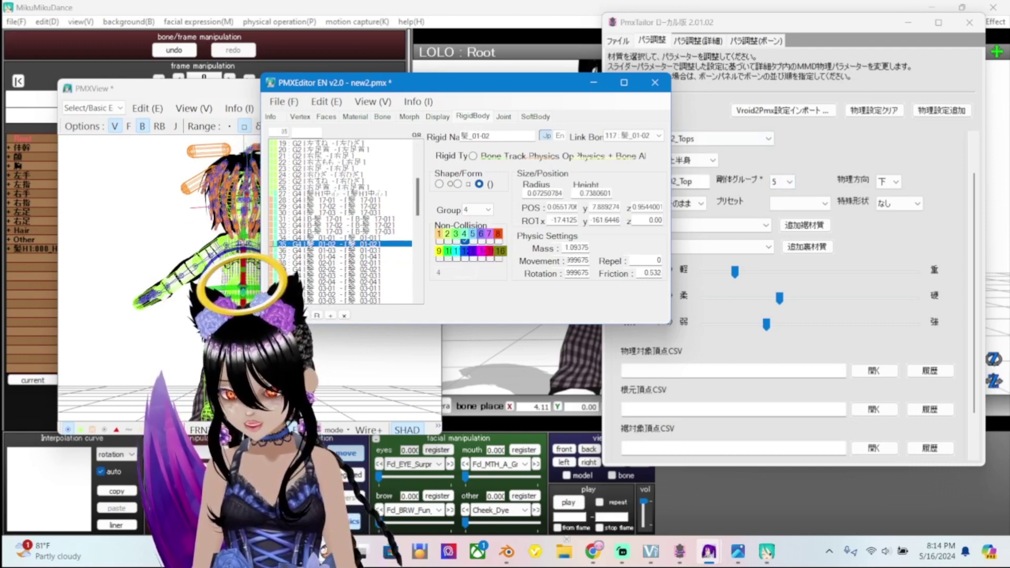
click(337, 231)
click(337, 225)
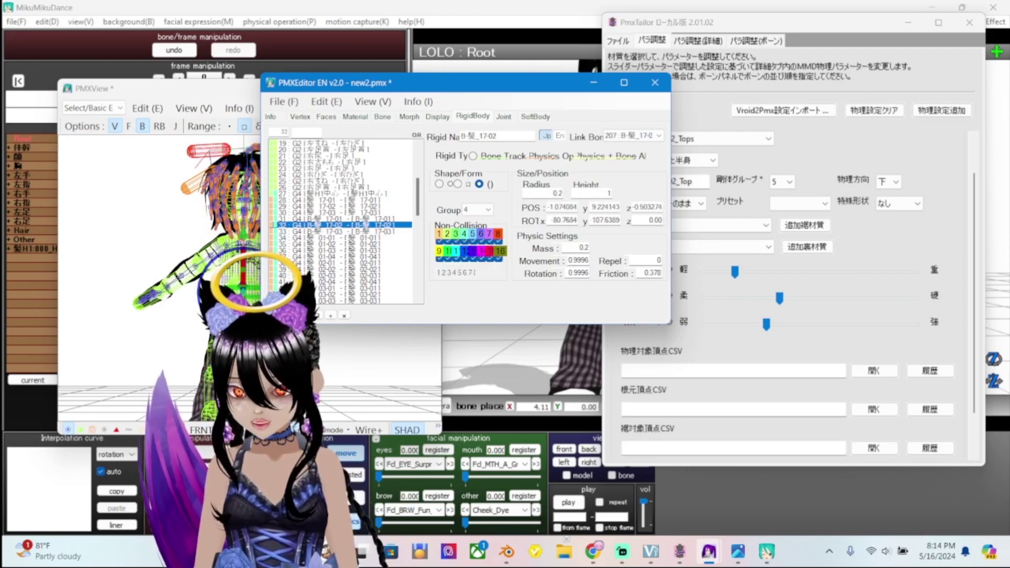
click(478, 209)
key(Return)
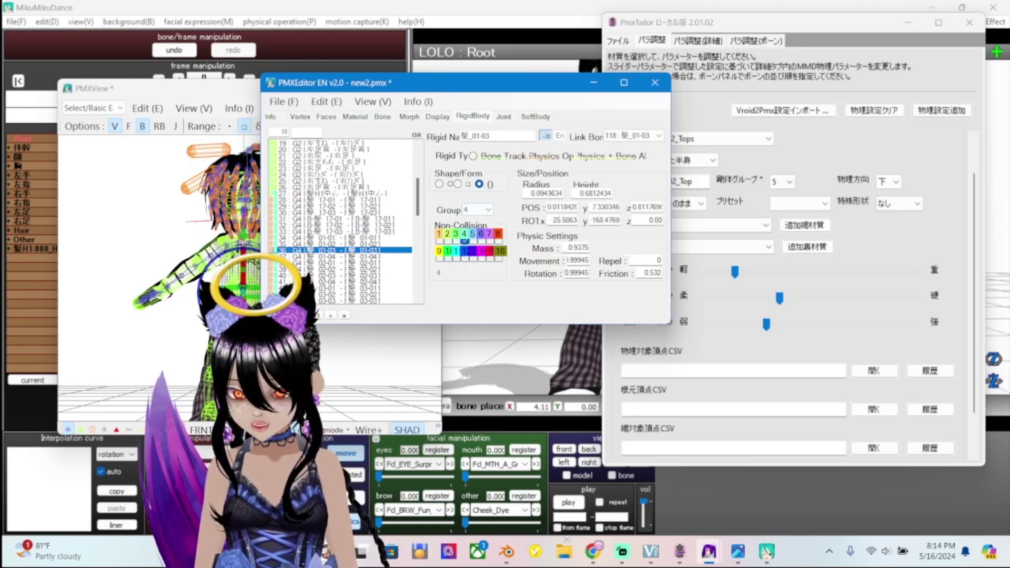
scroll(342, 221, down, 3)
click(342, 194)
key(Down)
key(Down)
key(Down)
key(Down)
key(Down)
key(Down)
key(Down)
key(Down)
key(Down)
key(Down)
key(Down)
key(Down)
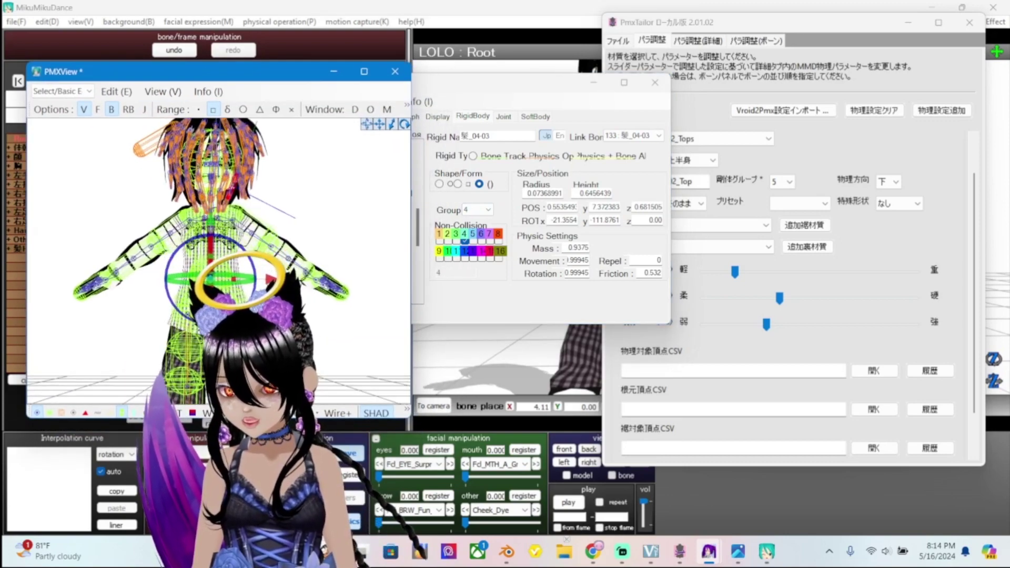
Step through the hair rigid bodies in PMX Editor, checking 髪_11-04 and 髪_13-02
key(alt+Tab)
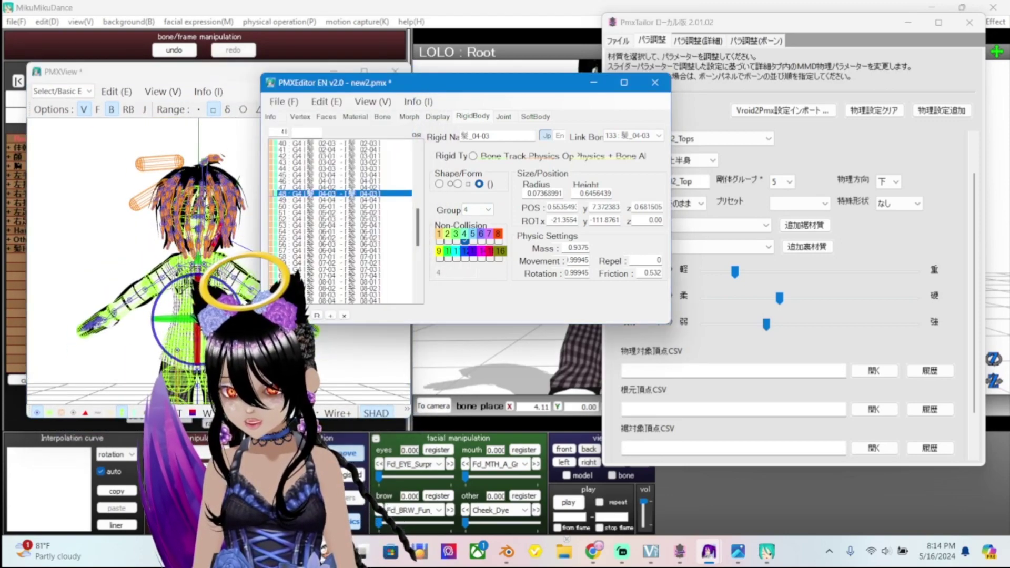
key(Down)
key(Down)
key(Down)
key(Down)
key(Down)
key(Down)
key(Down)
key(Down)
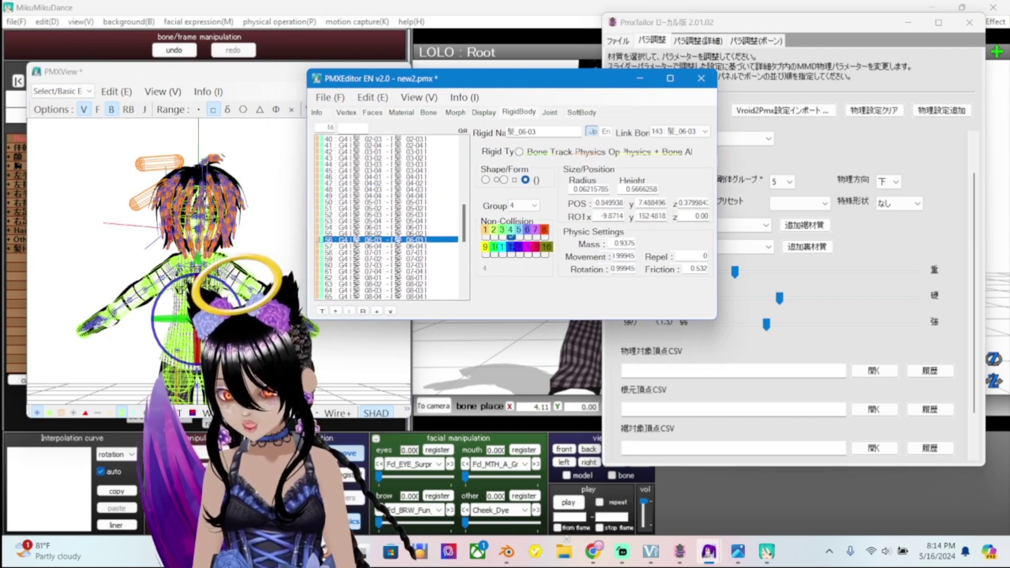
key(Down)
key(Down)
key(Down)
key(Down)
key(Down)
key(Down)
key(Down)
key(Down)
key(Down)
key(Down)
key(Down)
key(Down)
key(Down)
key(Down)
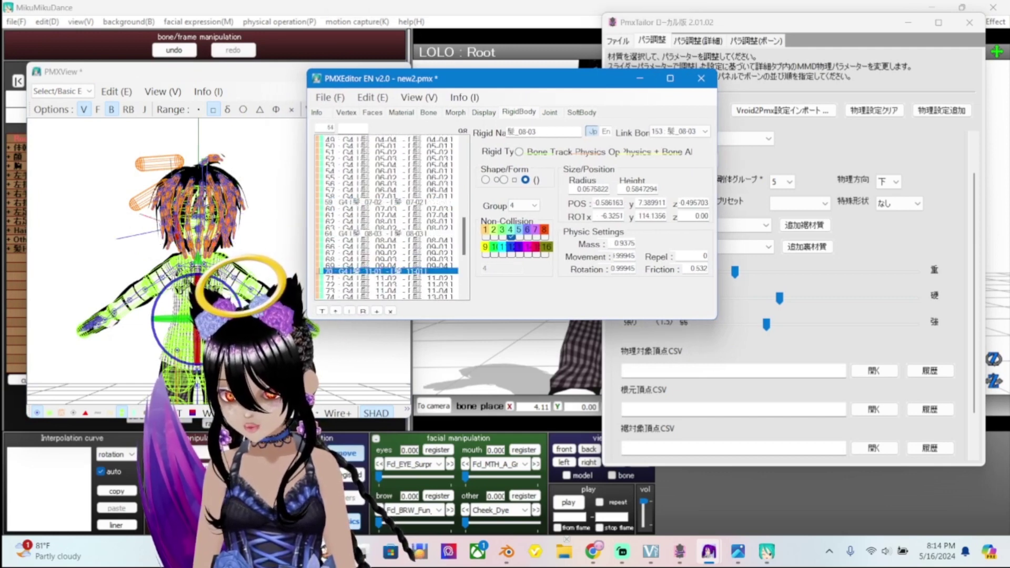
key(Down)
key(Down)
key(Down)
key(Down)
key(Down)
key(Down)
key(Down)
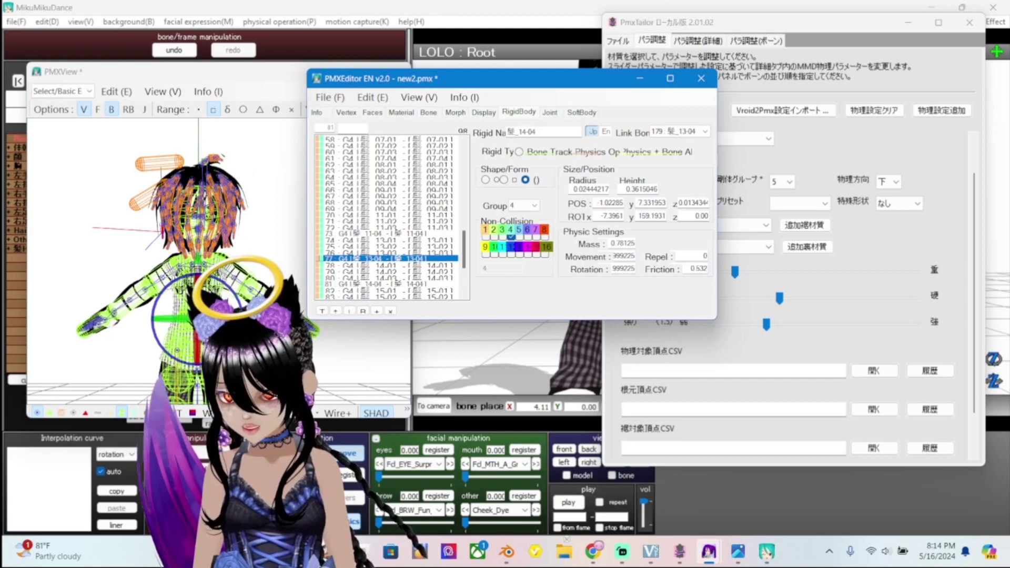
key(Up)
key(Up)
key(Up)
key(Up)
scroll(392, 215, down, 5)
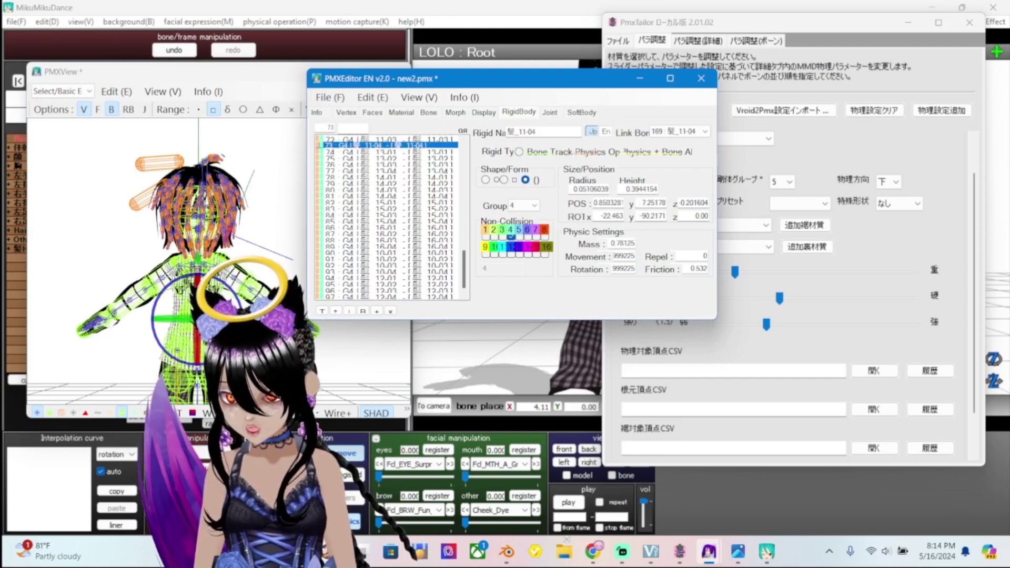
click(389, 278)
click(389, 215)
click(390, 176)
click(389, 157)
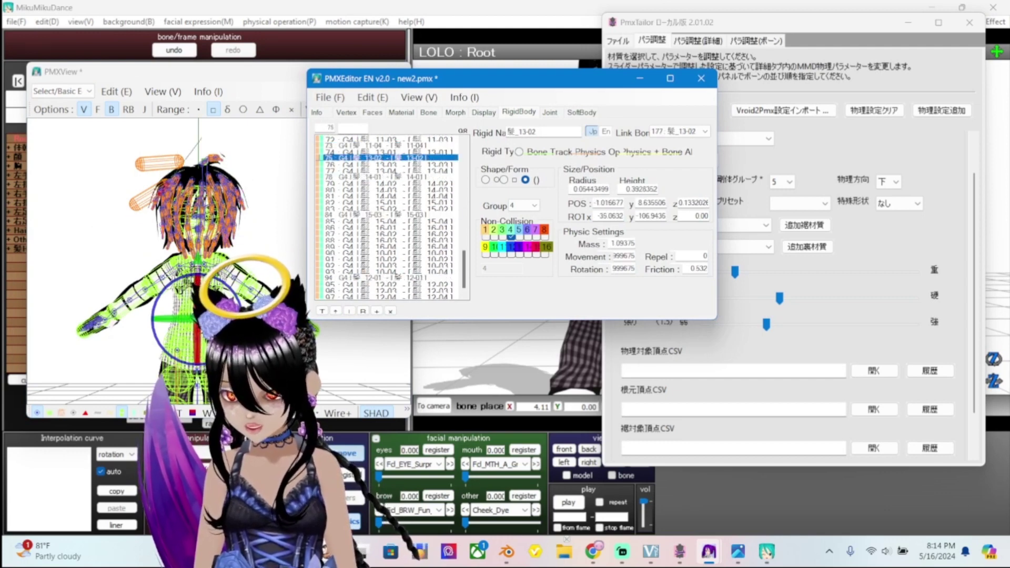
Inspect the settings of hair rigid bodies 髪_05-04, 髪_01-02 and B-髪_17-01
scroll(392, 216, up, 8)
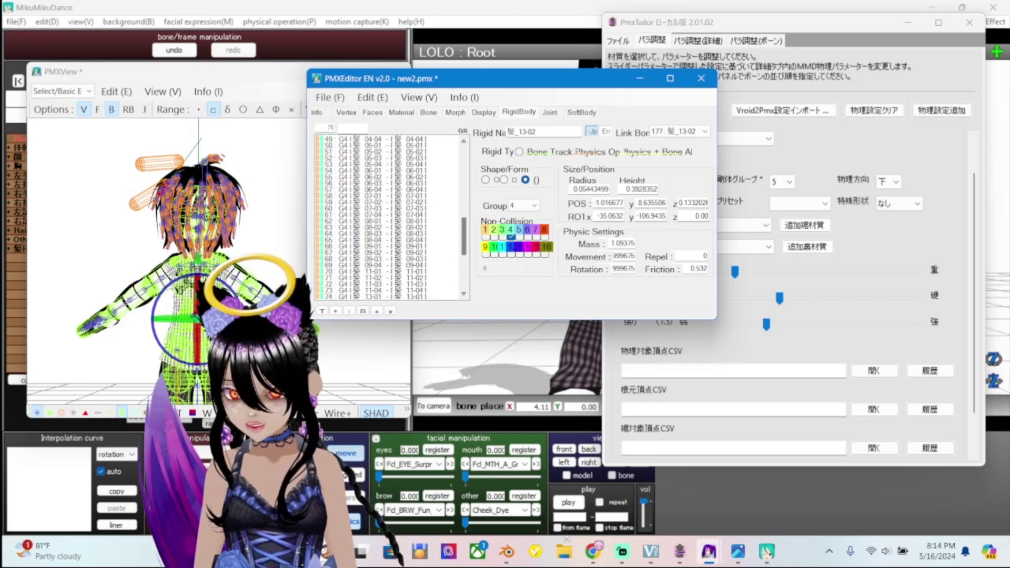
click(389, 277)
click(390, 221)
click(390, 189)
click(389, 165)
scroll(392, 216, up, 3)
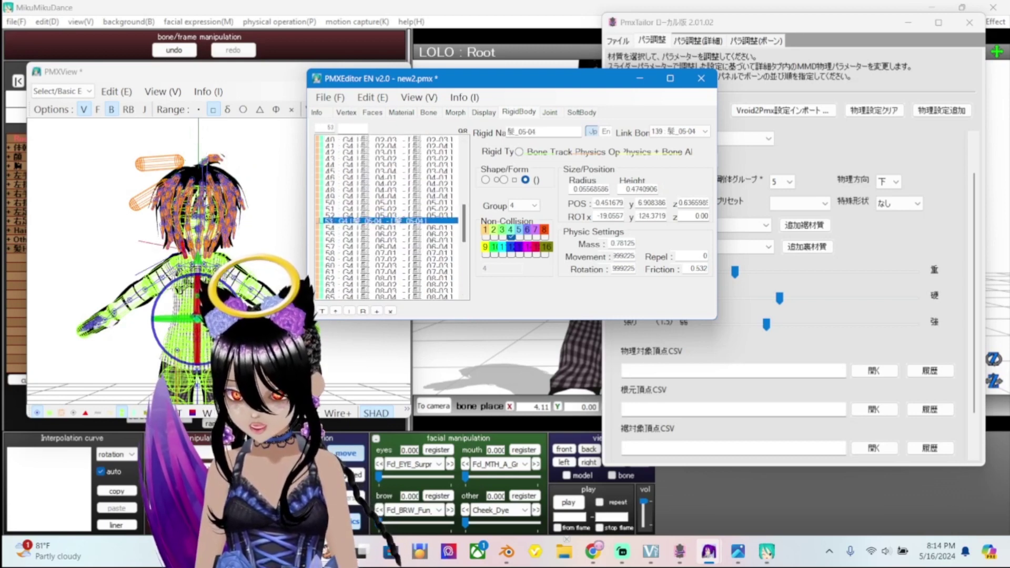
click(389, 170)
click(389, 152)
scroll(392, 215, up, 4)
click(390, 182)
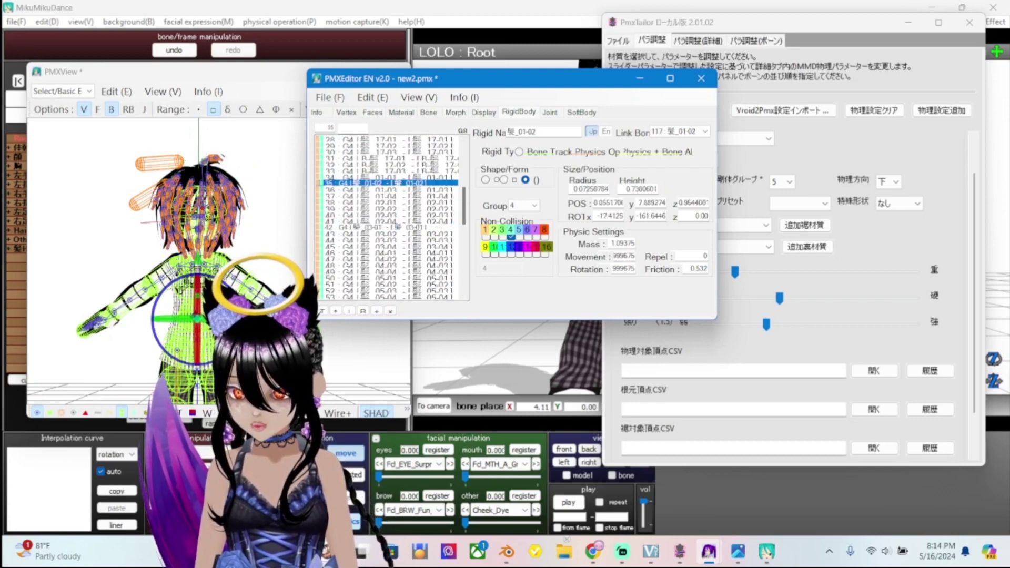
click(389, 152)
scroll(392, 215, up, 3)
click(390, 214)
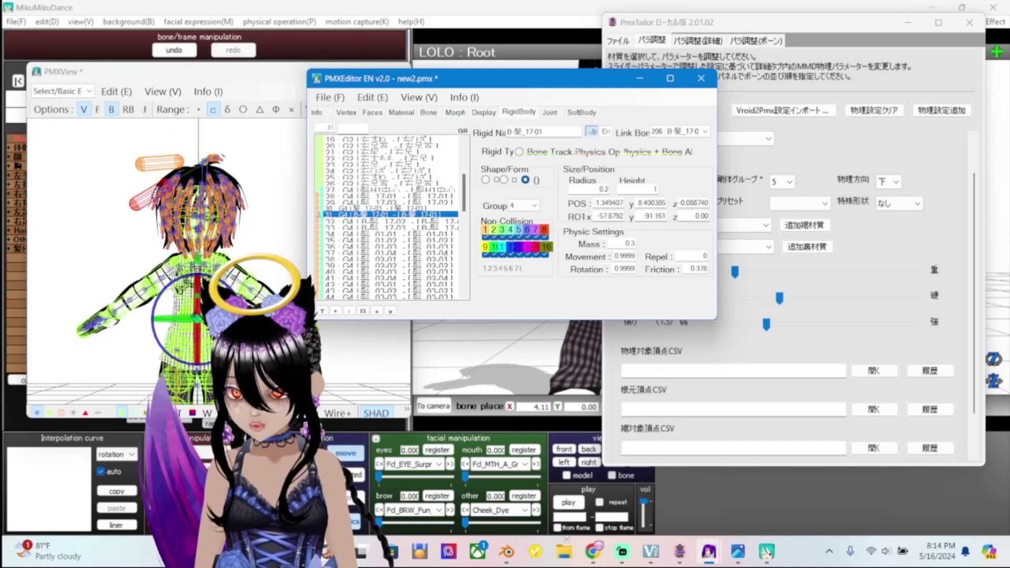
Compare the 右足首 ankle rigid body with nearby hair bodies up to 髪_01-03
click(390, 227)
click(390, 202)
click(389, 183)
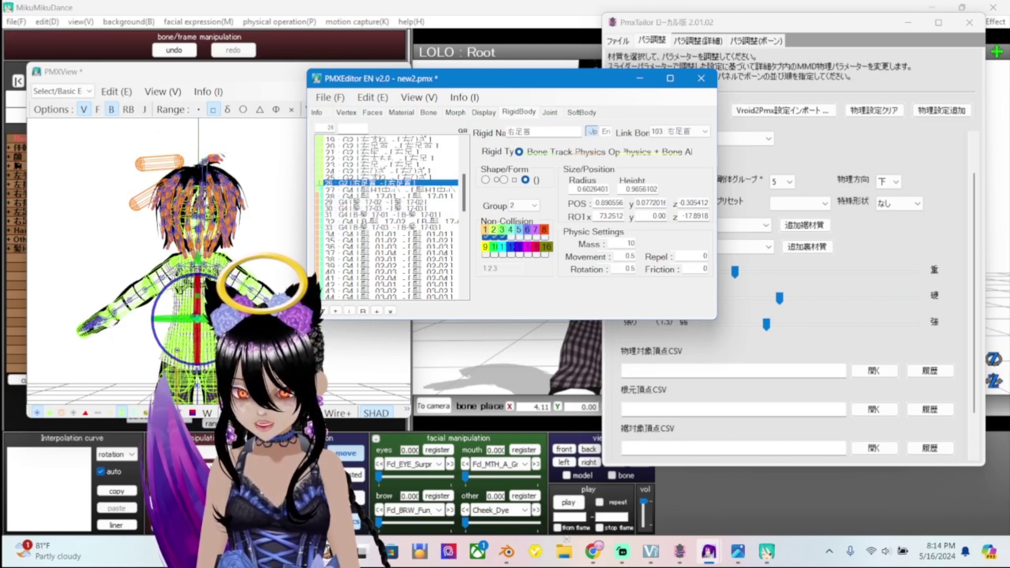
click(389, 201)
click(390, 215)
click(389, 233)
click(390, 246)
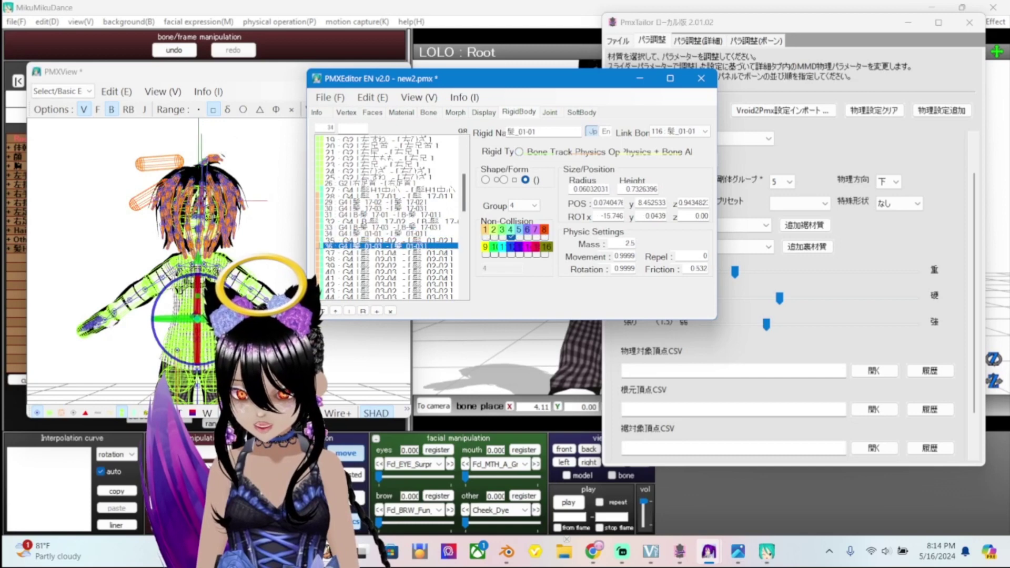
Compare the 髪H1中心 hair-centre body with 右足首, then return to PmxTailor
click(389, 271)
click(389, 202)
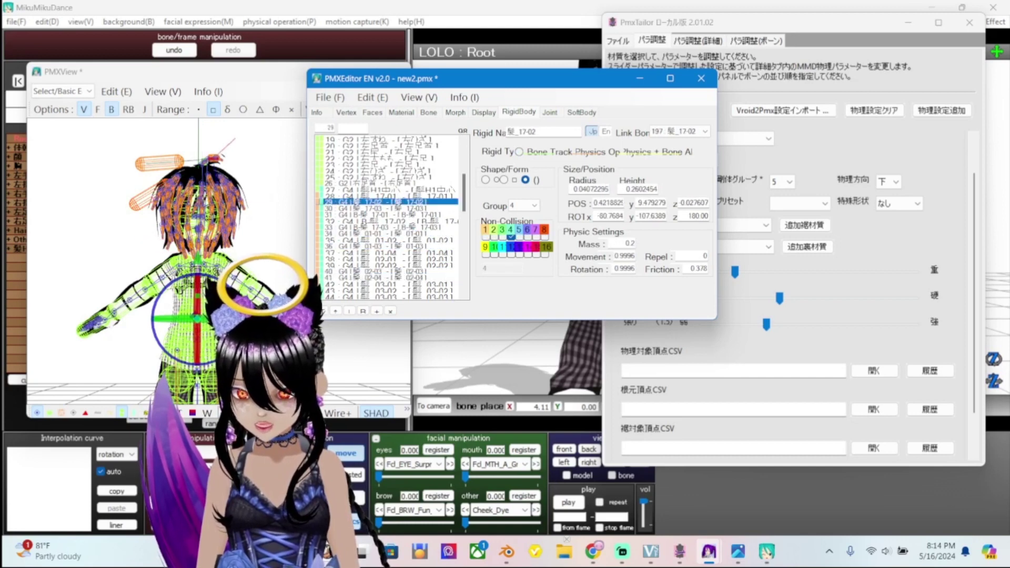
click(389, 221)
click(389, 195)
click(390, 189)
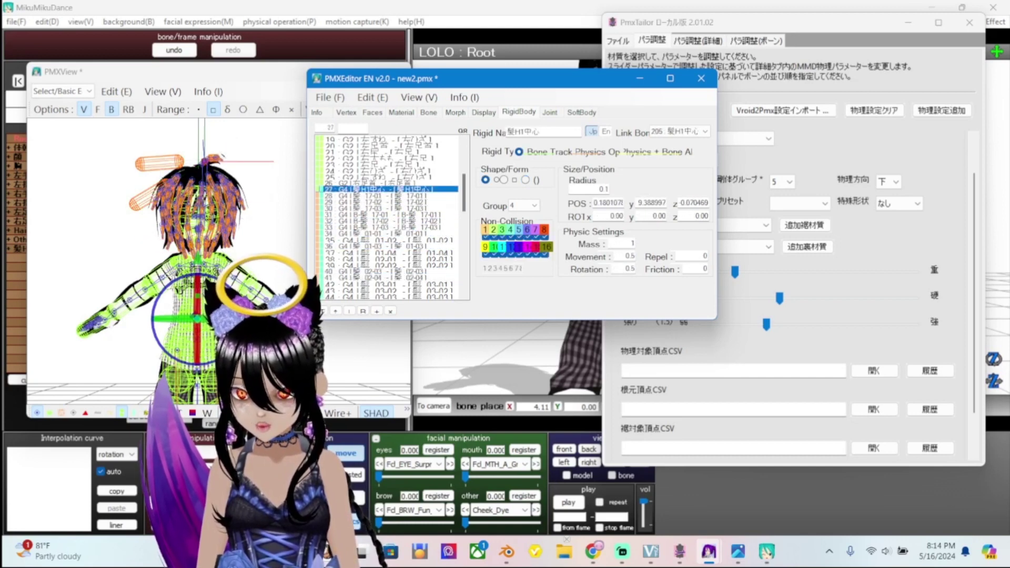
click(389, 183)
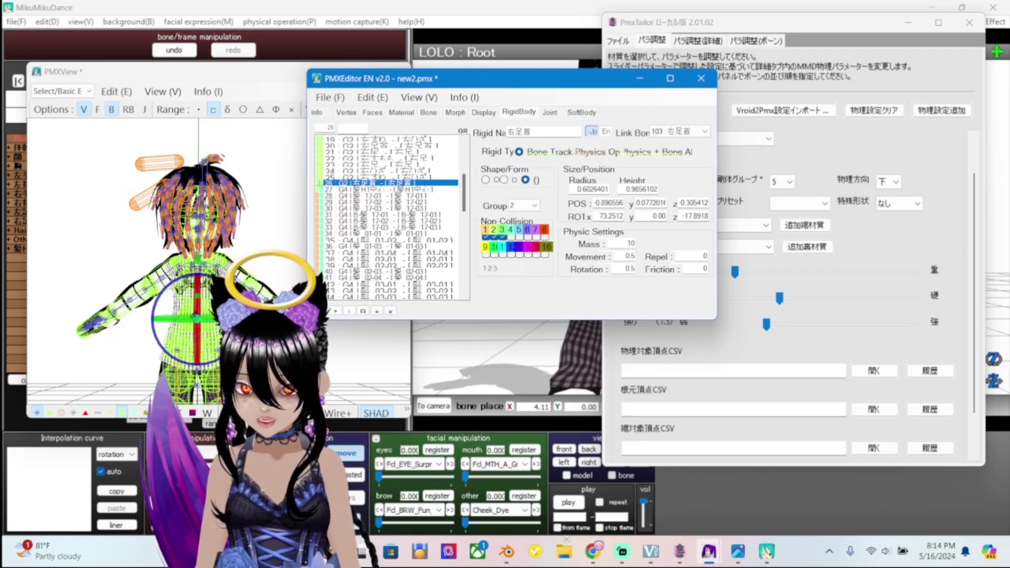
key(alt+Tab)
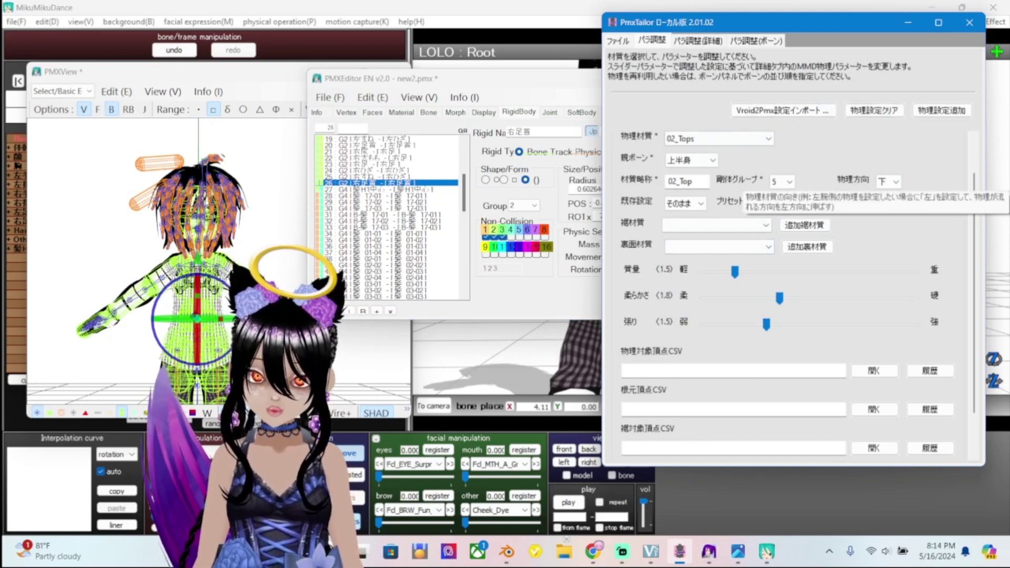
key(alt+Tab)
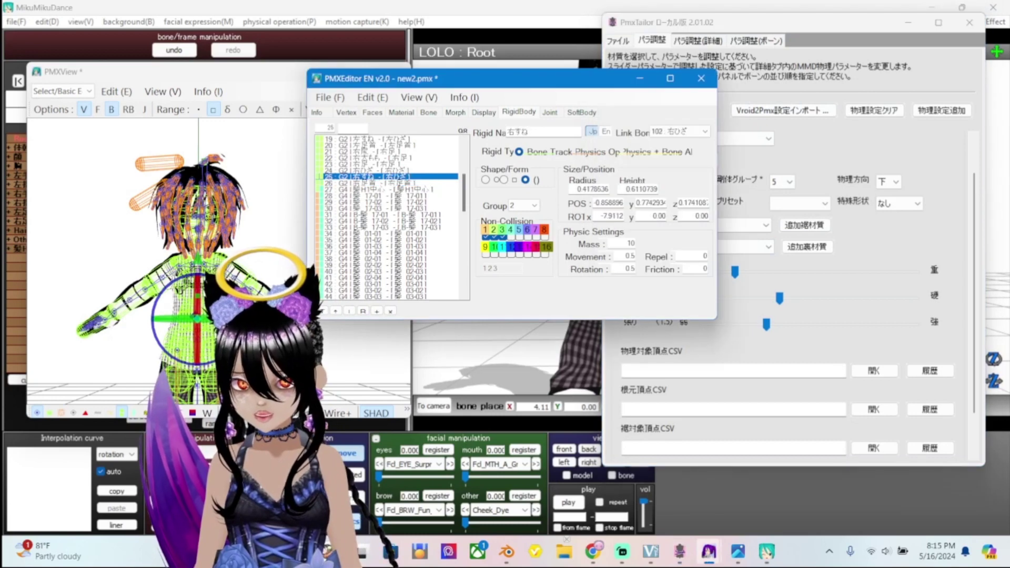
key(Up)
key(Up)
key(Up)
key(Up)
key(Up)
key(Up)
key(Up)
key(Up)
key(Up)
key(Up)
key(Up)
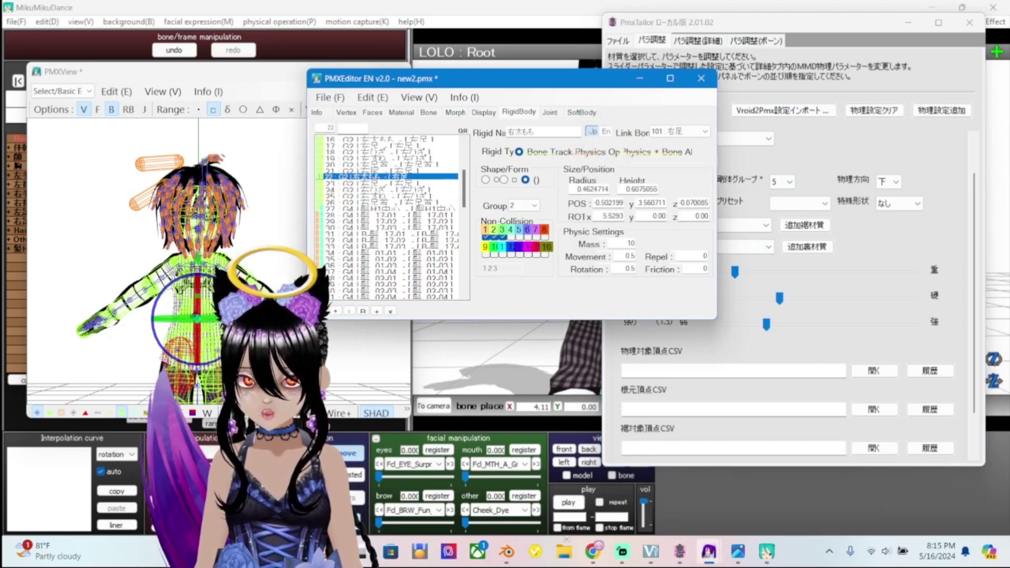
key(Up)
key(Up)
key(Up)
key(Up)
key(Up)
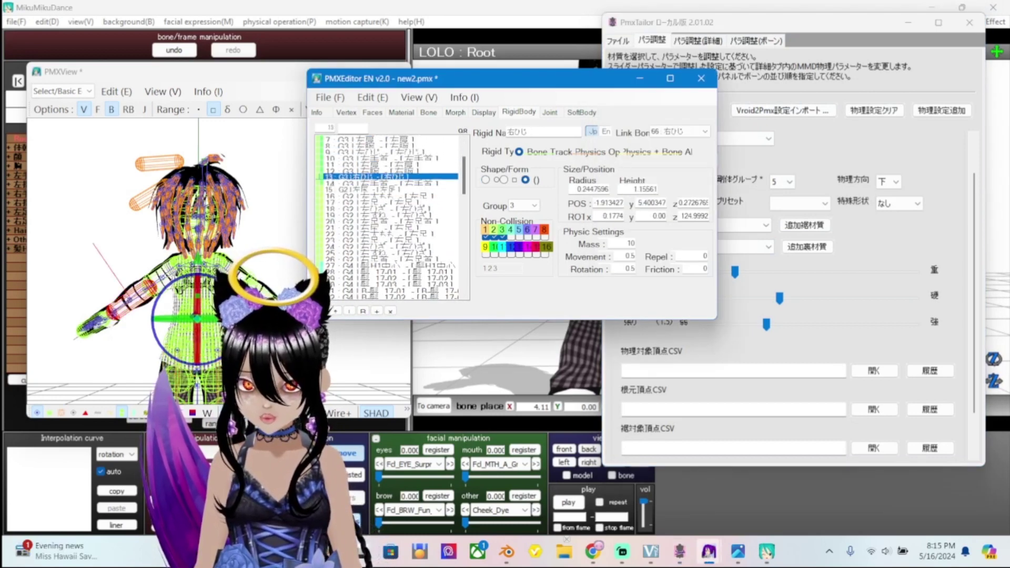
key(Up)
key(Up)
key(Up)
key(Up)
key(Up)
key(Up)
key(Up)
key(Up)
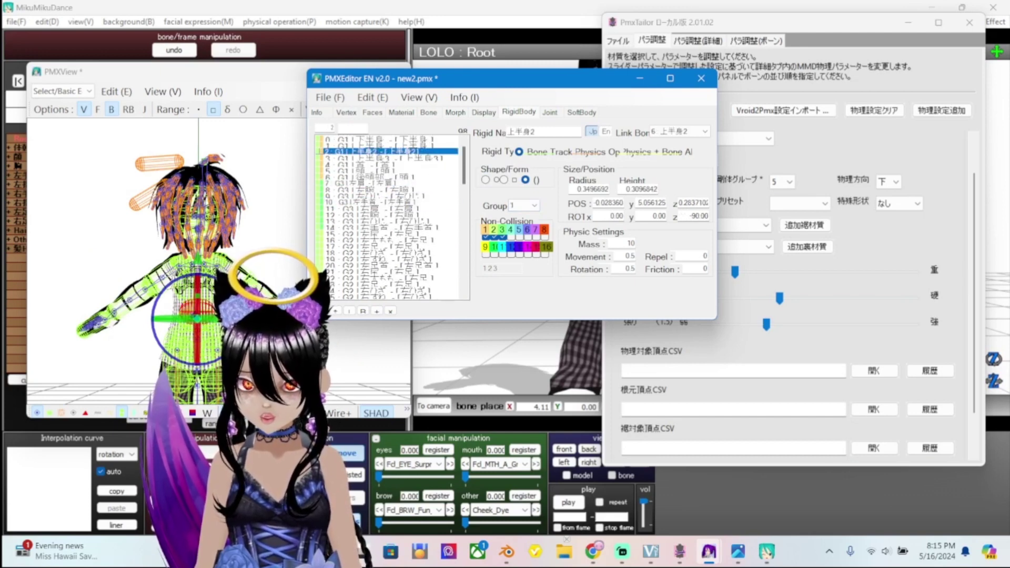
key(Up)
key(Up)
key(Down)
key(Down)
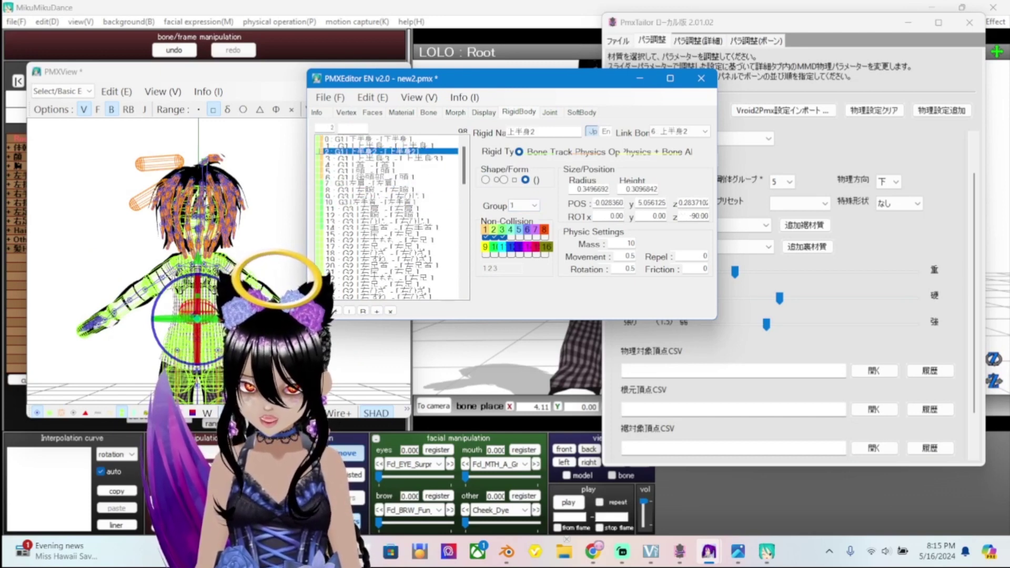
key(Down)
key(Down)
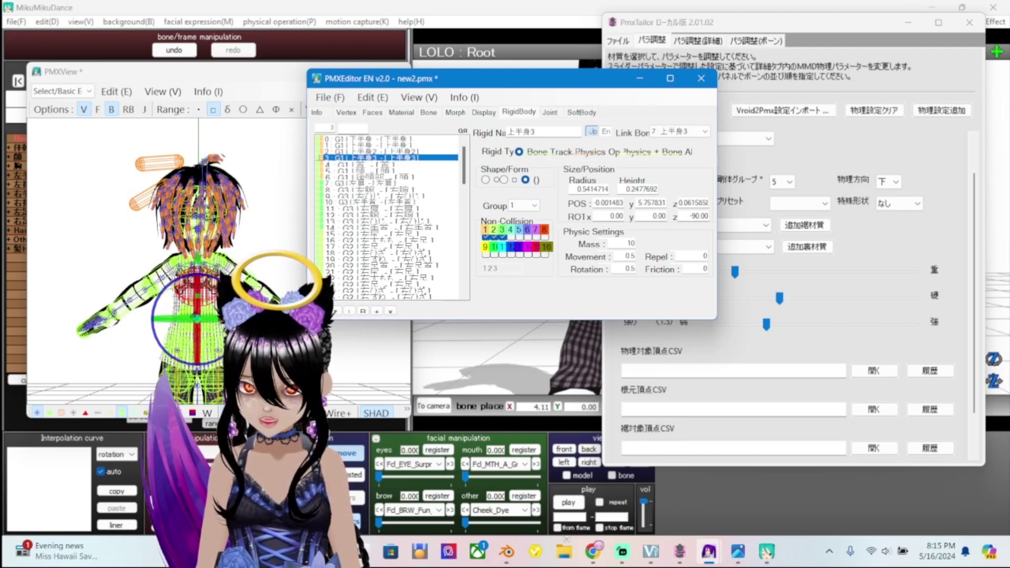
key(Down)
key(Down)
key(Down)
key(Down)
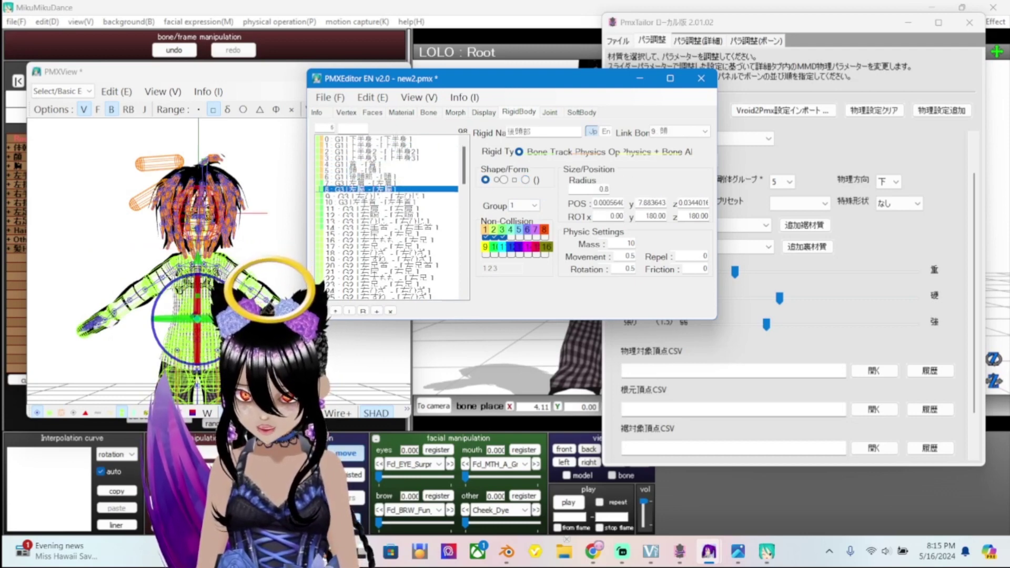
key(Down)
key(Down)
key(Down)
key(Down)
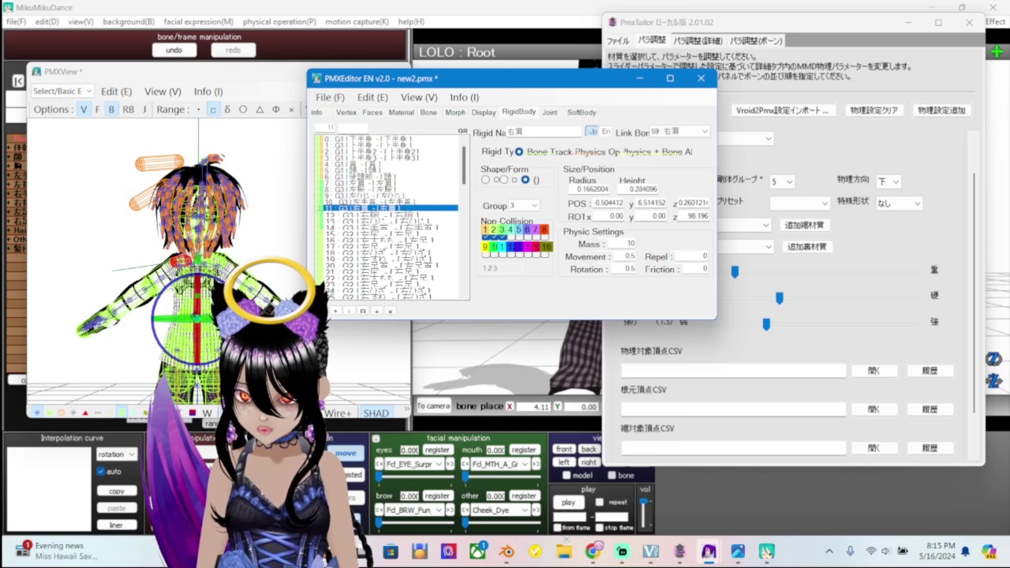
key(Down)
key(Down)
key(Down)
key(Down)
key(Down)
key(Down)
key(Down)
key(Down)
key(Down)
key(Down)
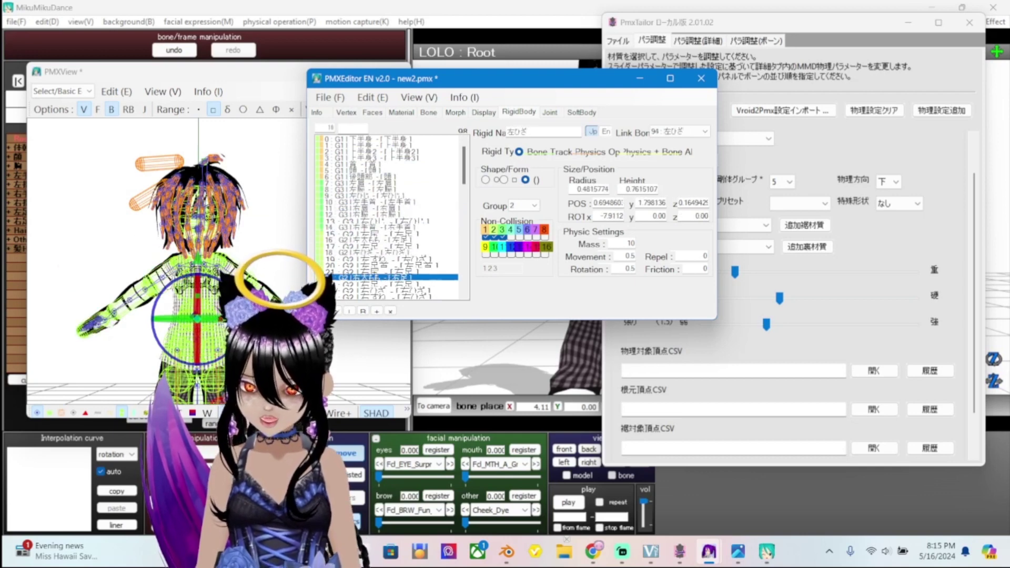
key(Down)
key(Down)
key(Down)
key(Down)
key(Down)
key(Down)
key(Down)
key(Down)
key(Down)
key(Down)
key(Down)
key(Down)
key(Down)
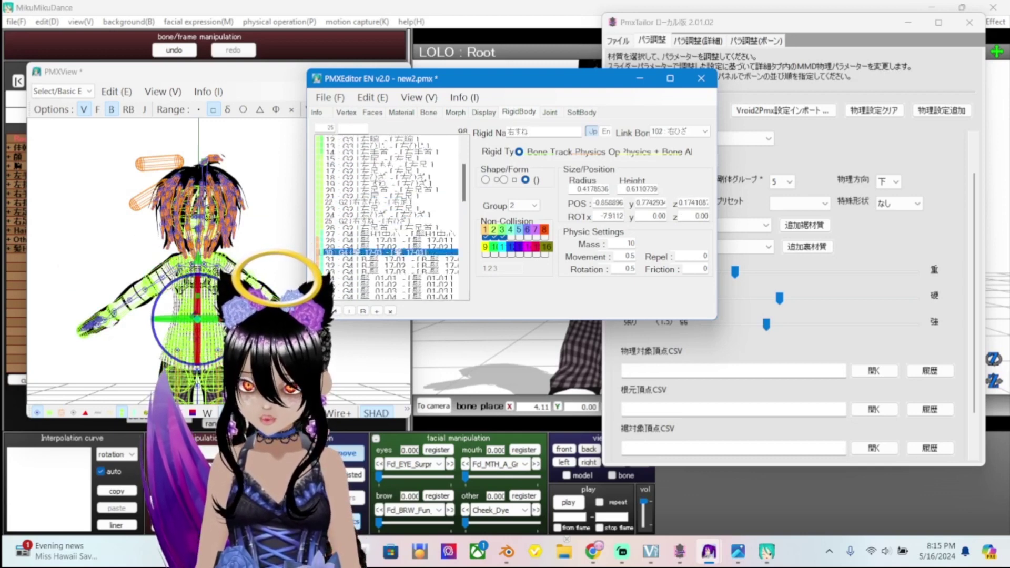
key(Up)
key(Up)
key(Up)
key(Up)
key(Up)
key(Up)
key(Up)
key(Up)
key(Up)
key(Up)
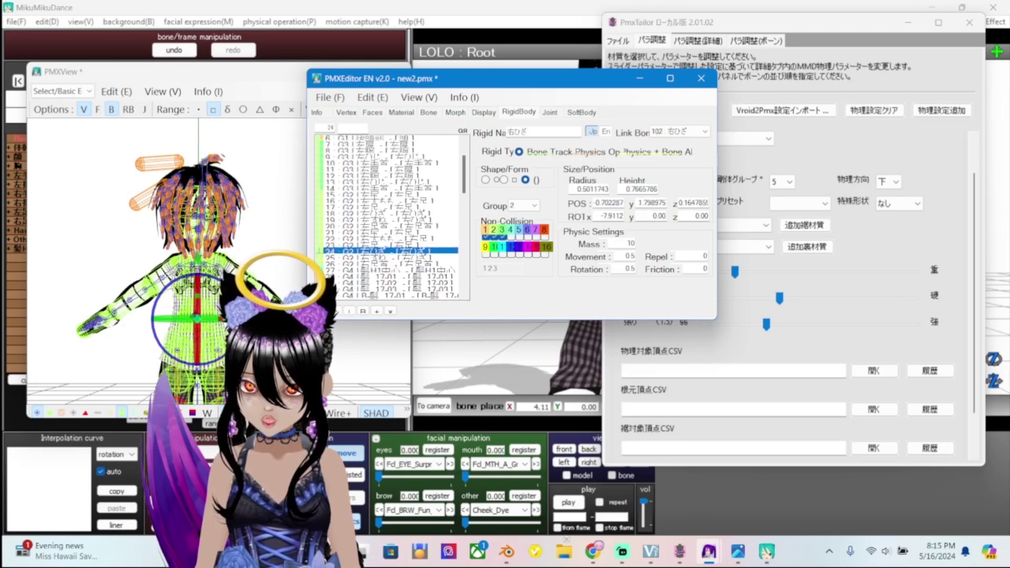
key(Up)
key(Up)
key(Up)
key(Up)
key(Up)
key(Up)
key(Up)
key(Up)
key(Up)
key(Up)
key(Up)
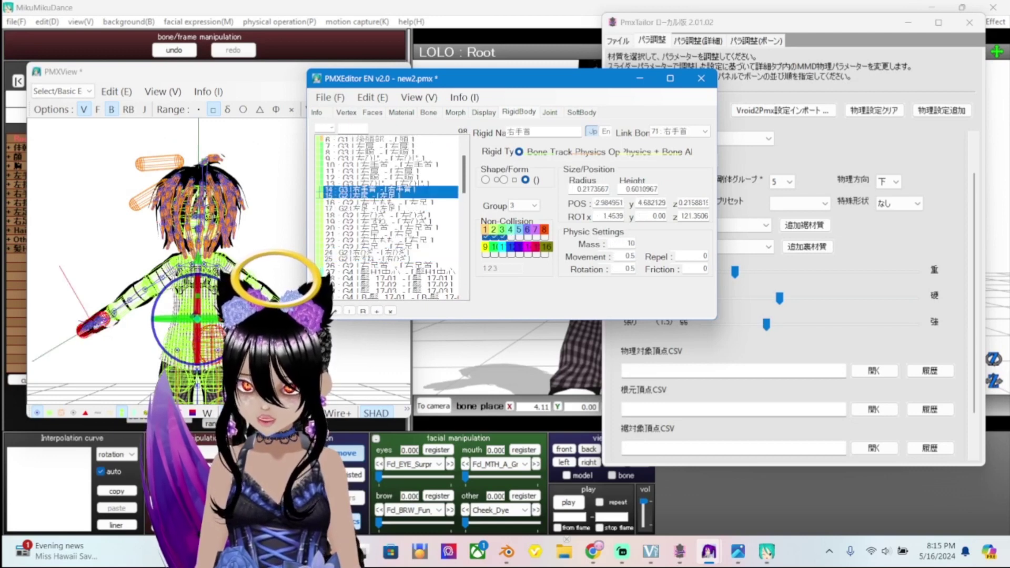
key(Down)
key(Down)
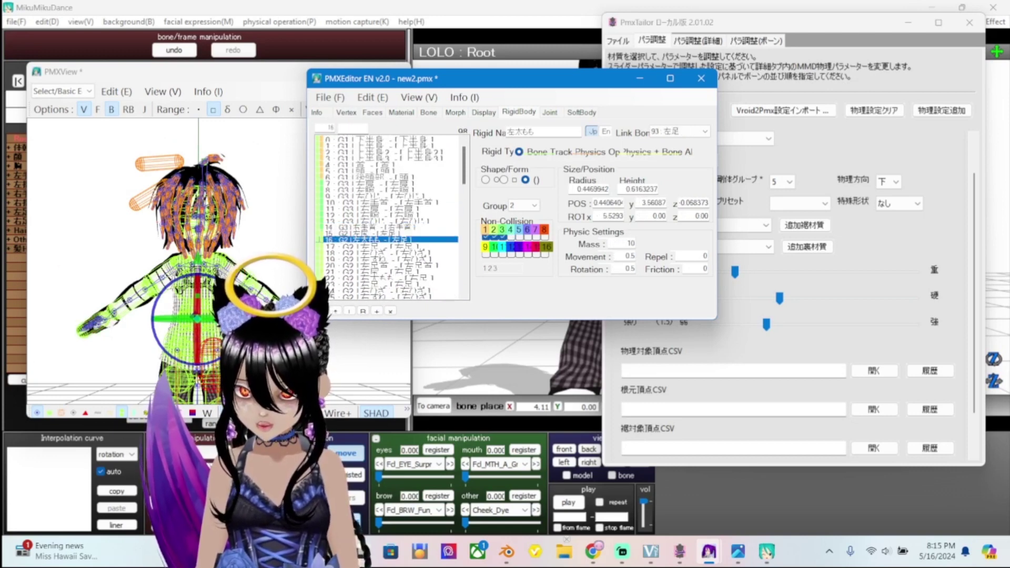
key(Down)
key(Down)
key(Down)
key(Down)
key(Down)
key(Down)
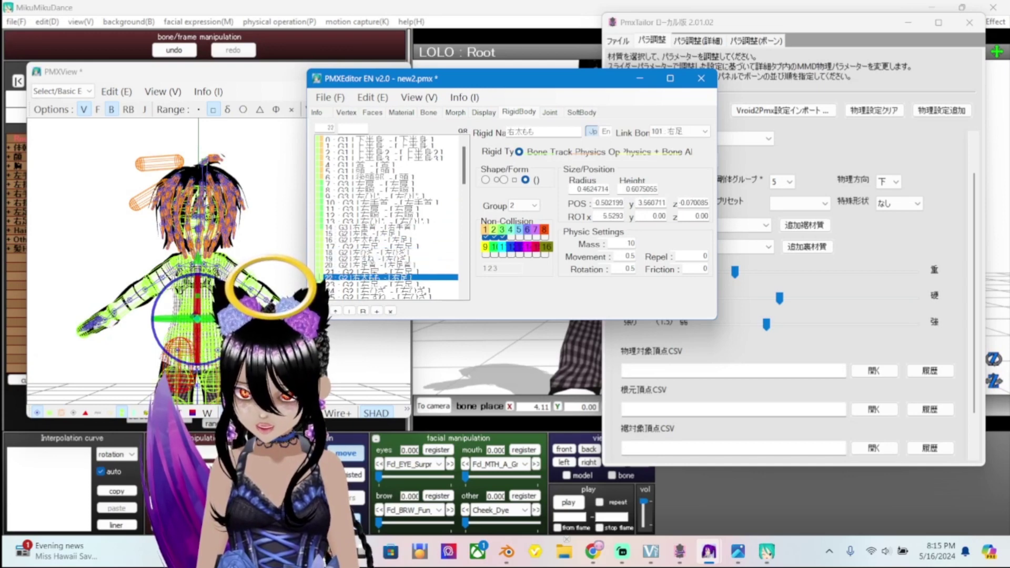
key(Down)
key(Down)
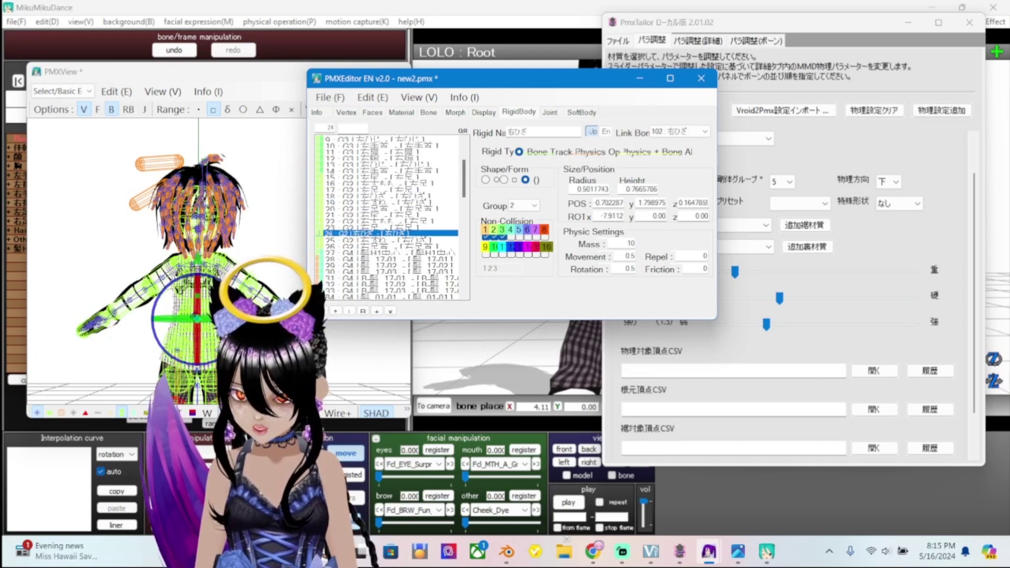
key(Down)
key(Down)
key(Down)
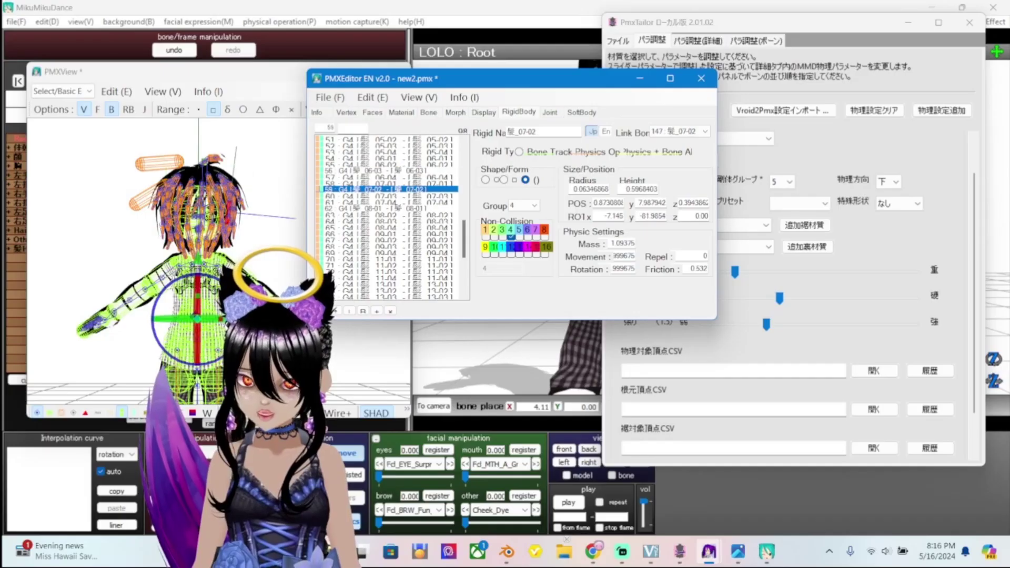
key(Up)
key(Up)
key(Up)
key(Up)
key(Up)
key(Up)
key(Up)
key(Up)
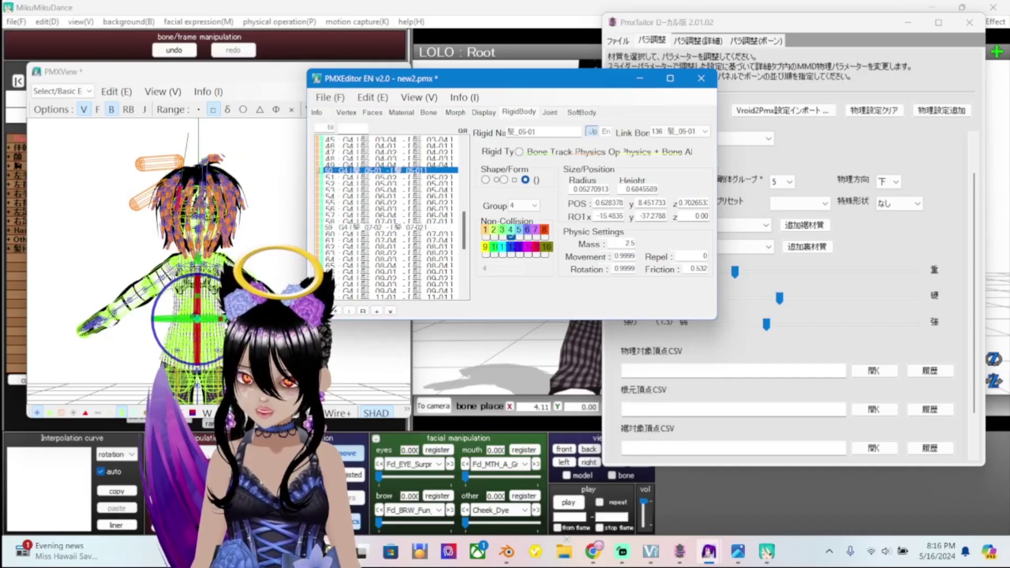
Select hair body B-髪_17-01, check its collision group dropdown, then open PmxTailor's group choices
key(Up)
click(390, 201)
scroll(390, 216, up, 2)
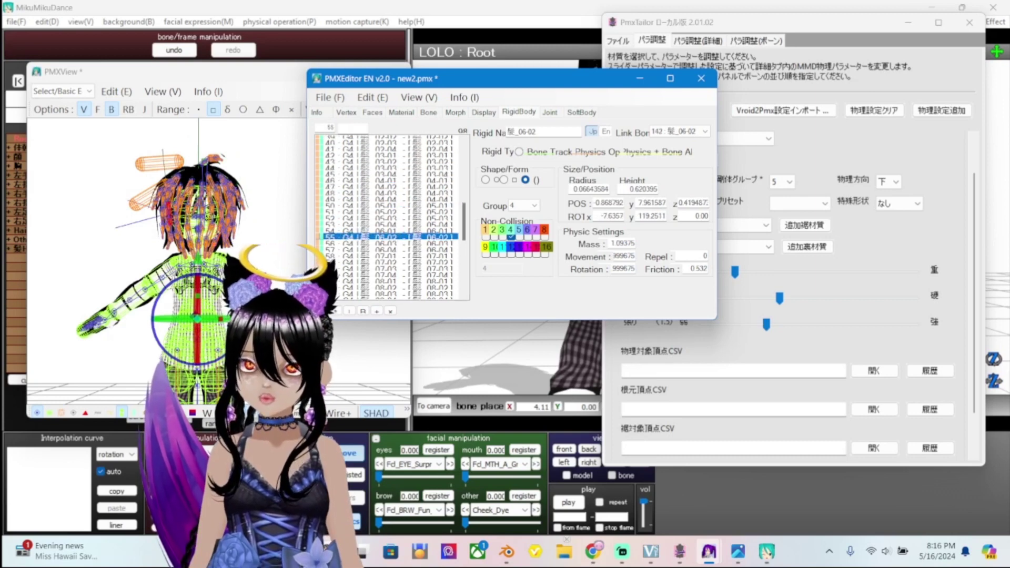
click(390, 164)
click(389, 158)
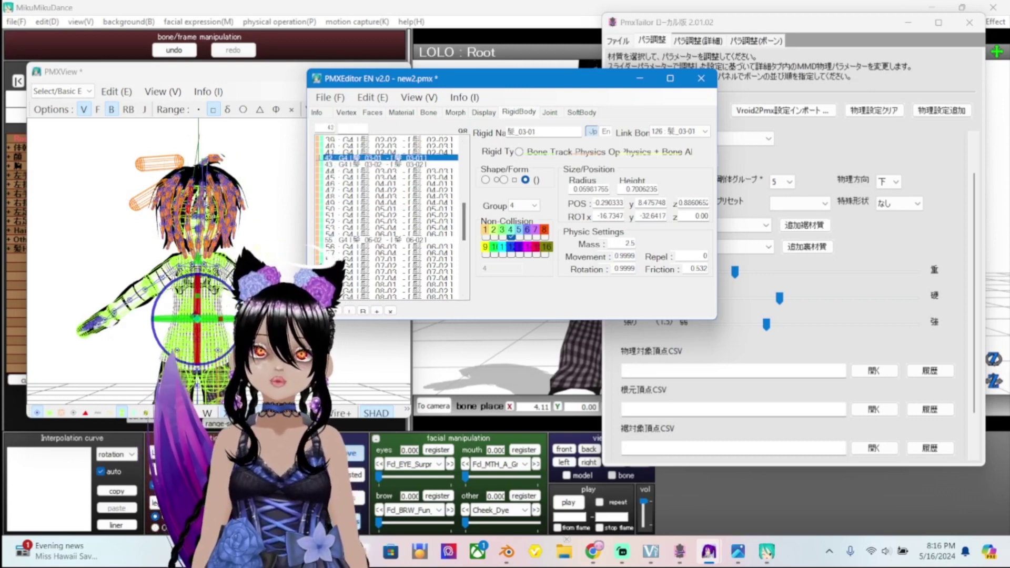
scroll(390, 216, up, 5)
click(389, 183)
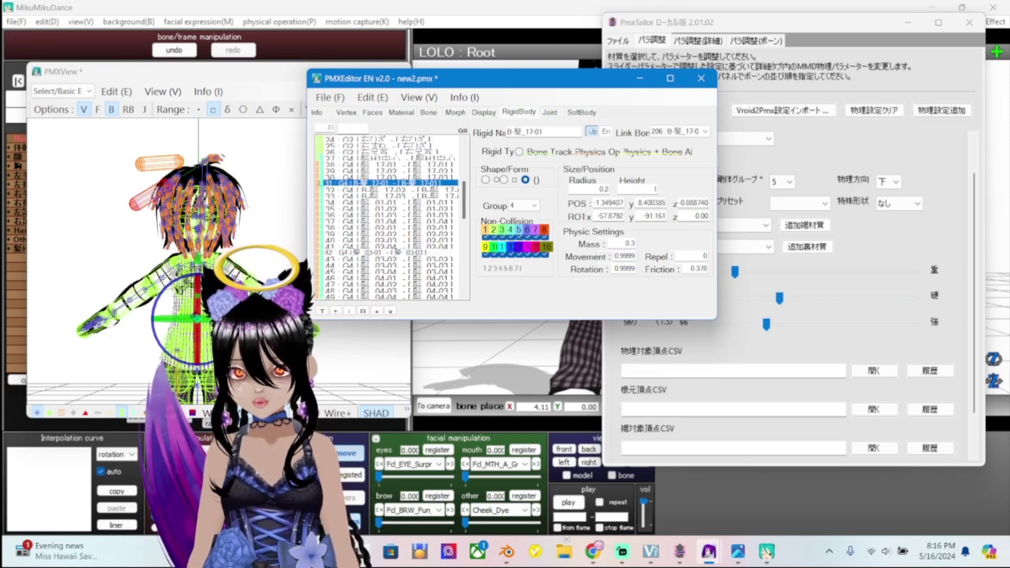
scroll(389, 216, up, 2)
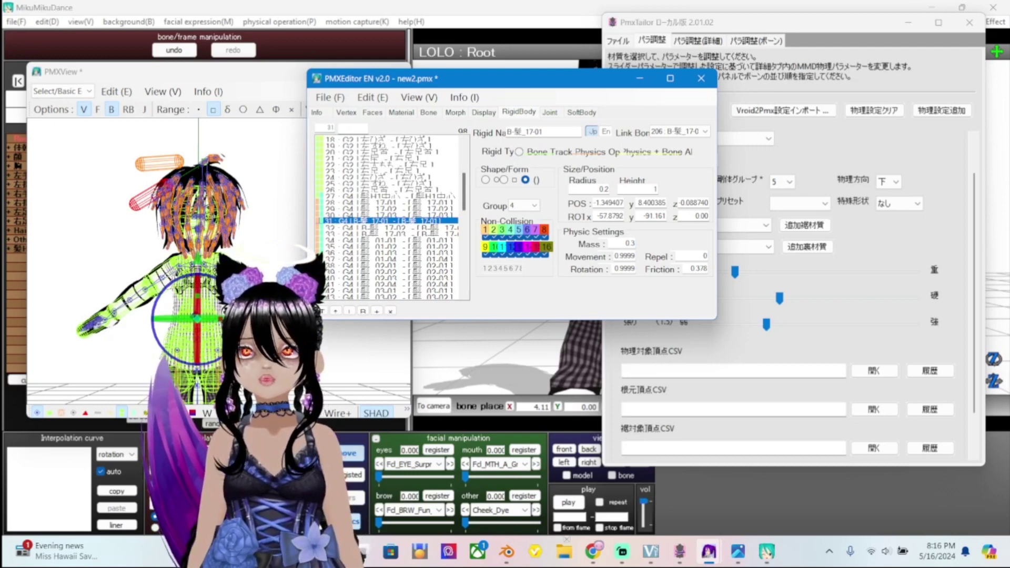
click(524, 205)
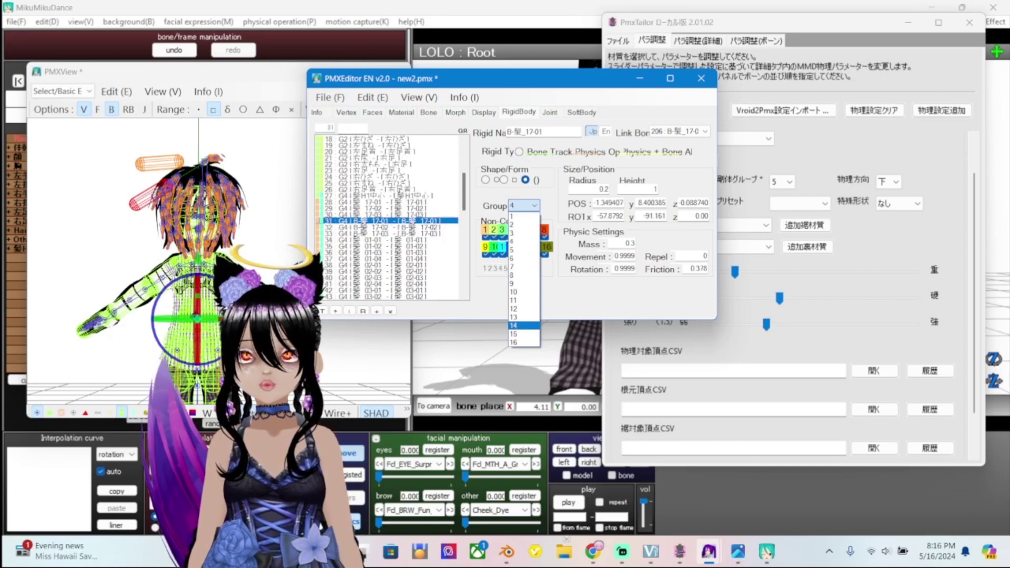
click(782, 181)
click(783, 182)
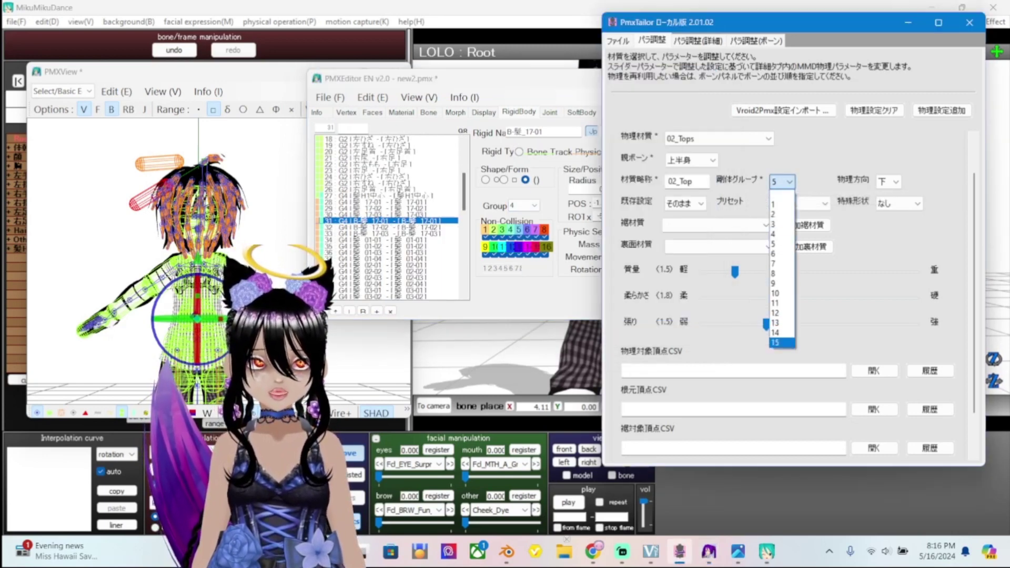
Recheck the collision group list in PMX Editor and select the 左足首 rigid body
key(Escape)
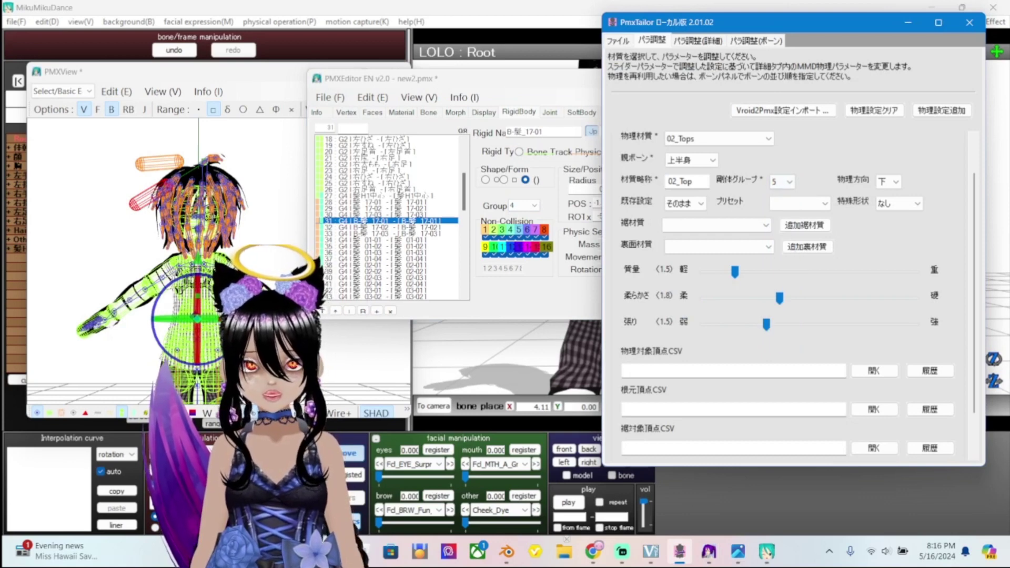
key(alt+Tab)
key(alt+Down)
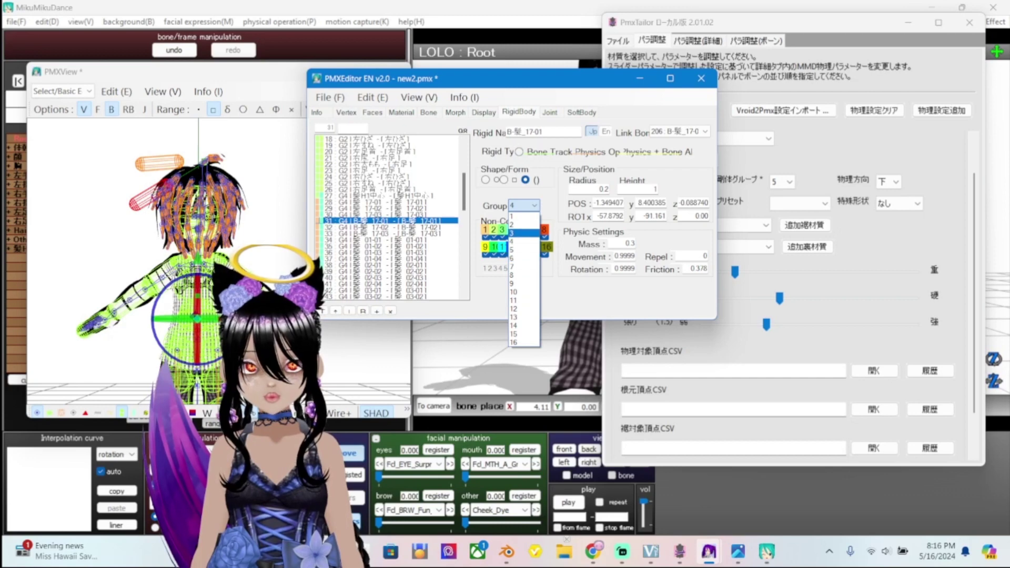
key(Return)
click(390, 165)
click(389, 151)
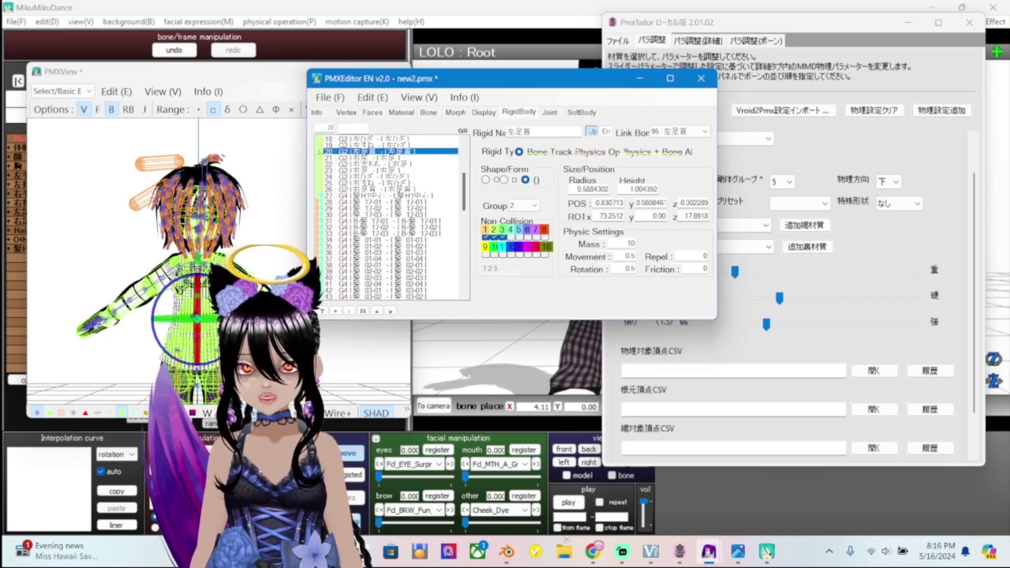
Change the 02_Tops rigid-body group to 4 in PmxTailor and return to the File tab
click(782, 182)
click(782, 182)
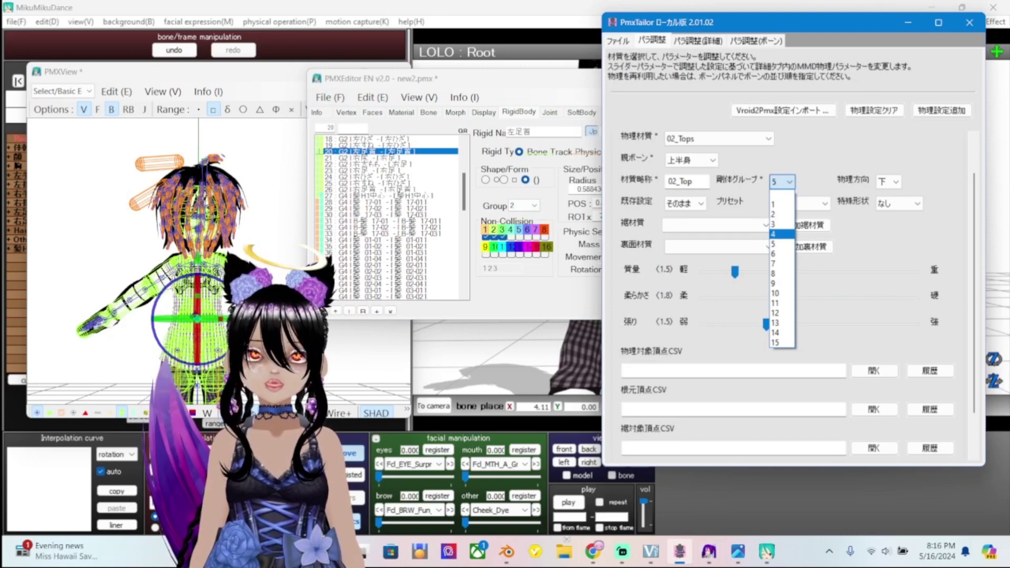
key(Return)
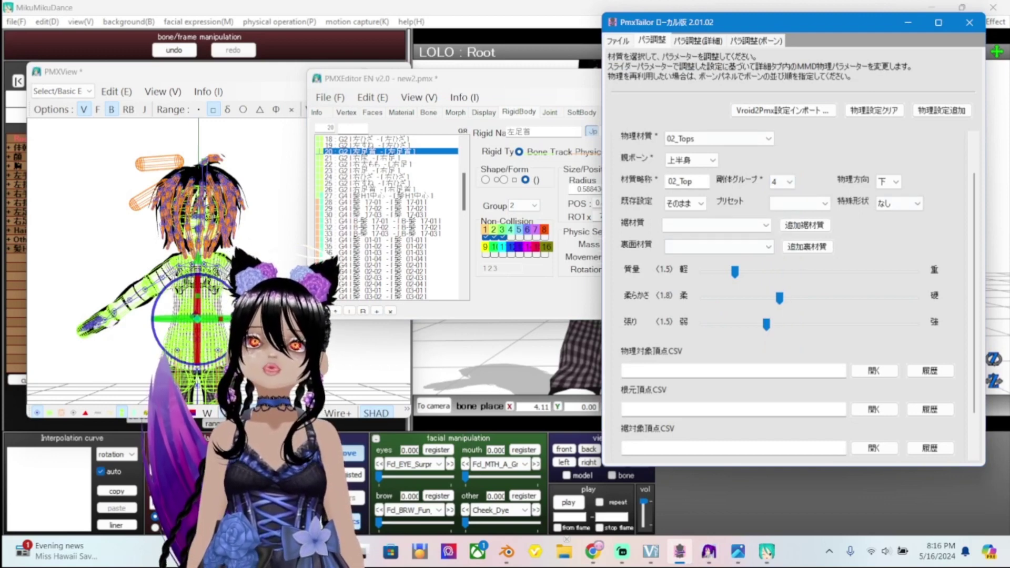
drag(789, 22, 705, 31)
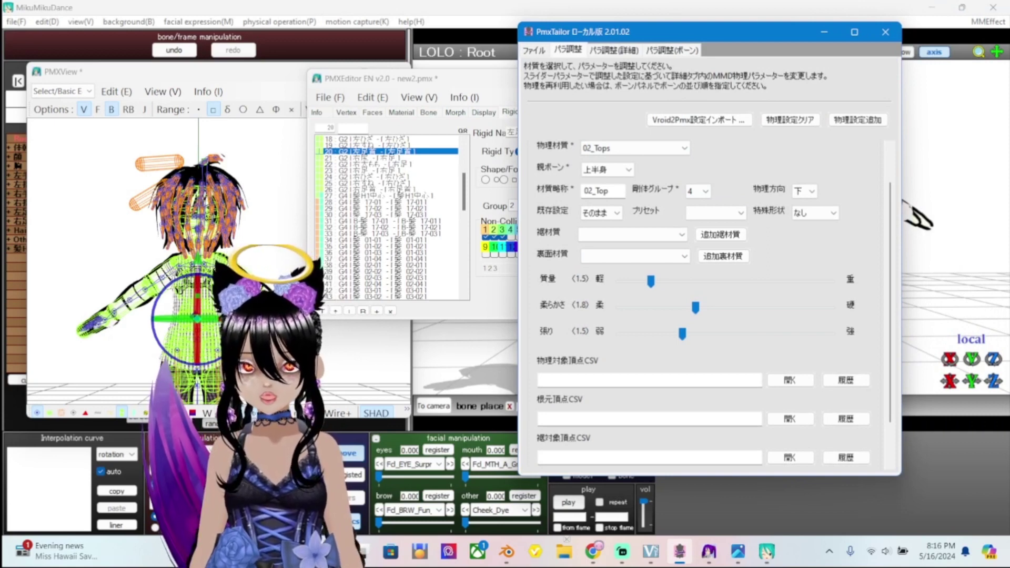
click(535, 49)
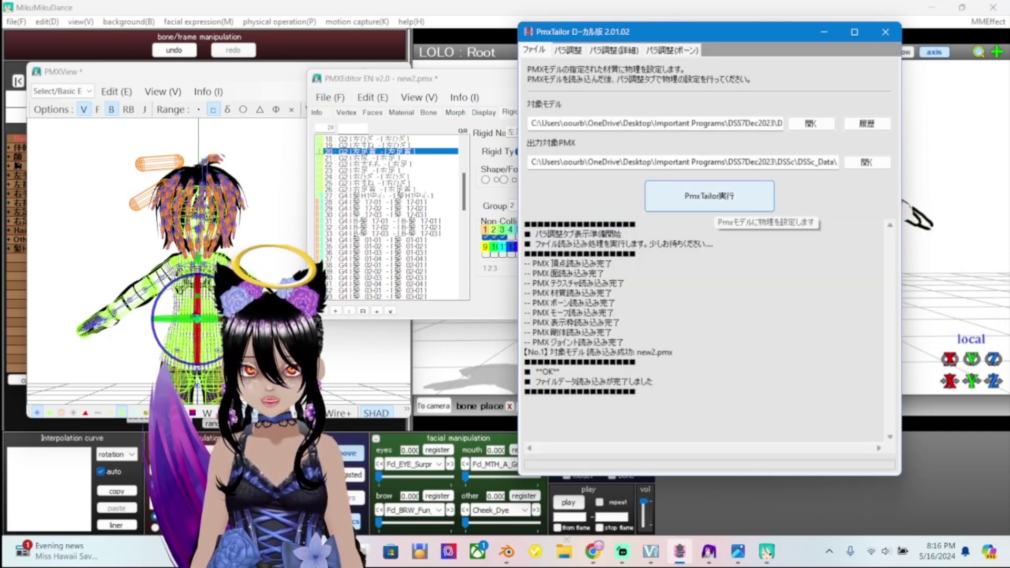
Run PmxTailor to produce new2_20240516_201645.pmx, then minimise the streaming software and PmxTailor
click(710, 202)
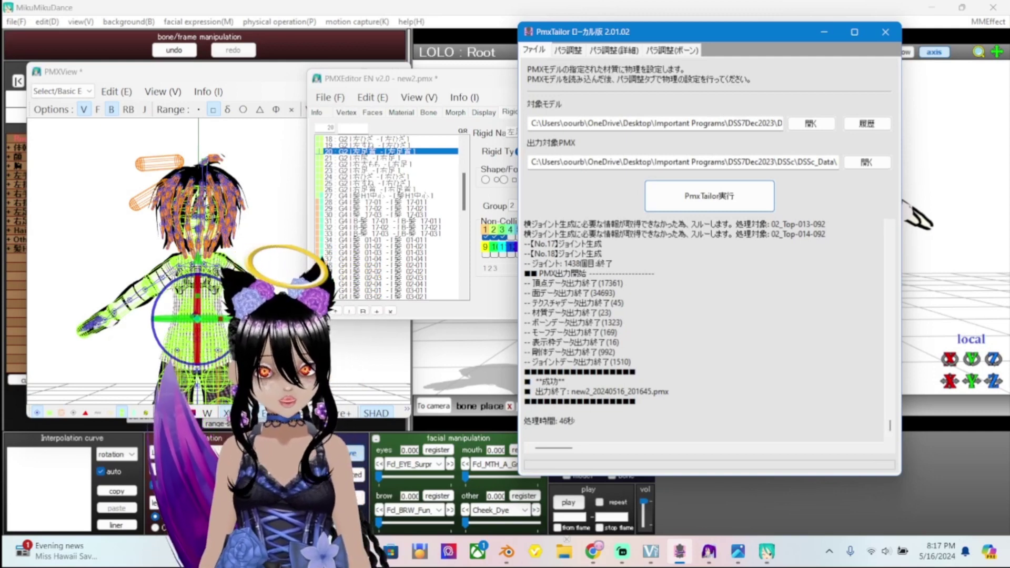
click(657, 392)
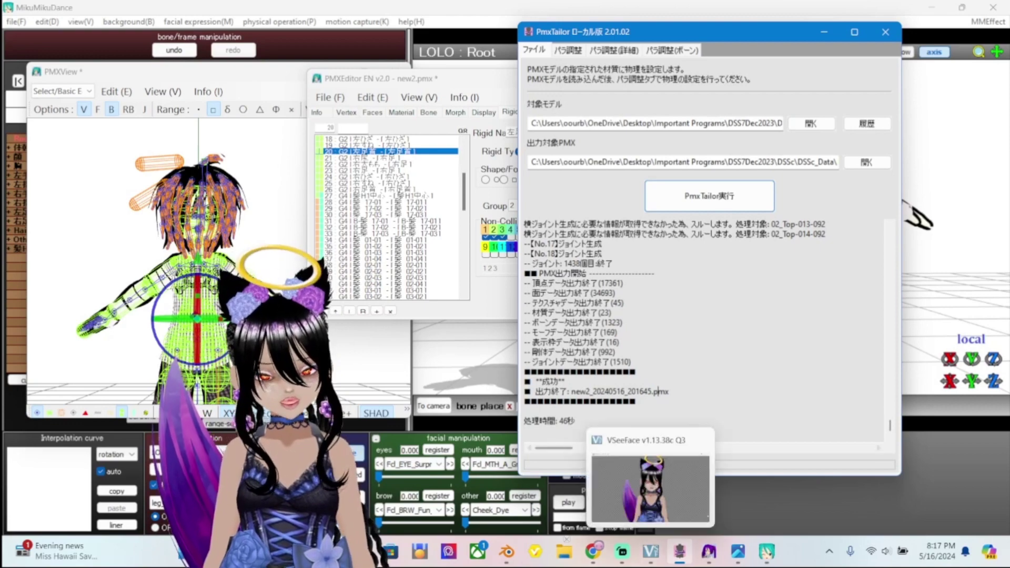
click(623, 552)
click(623, 551)
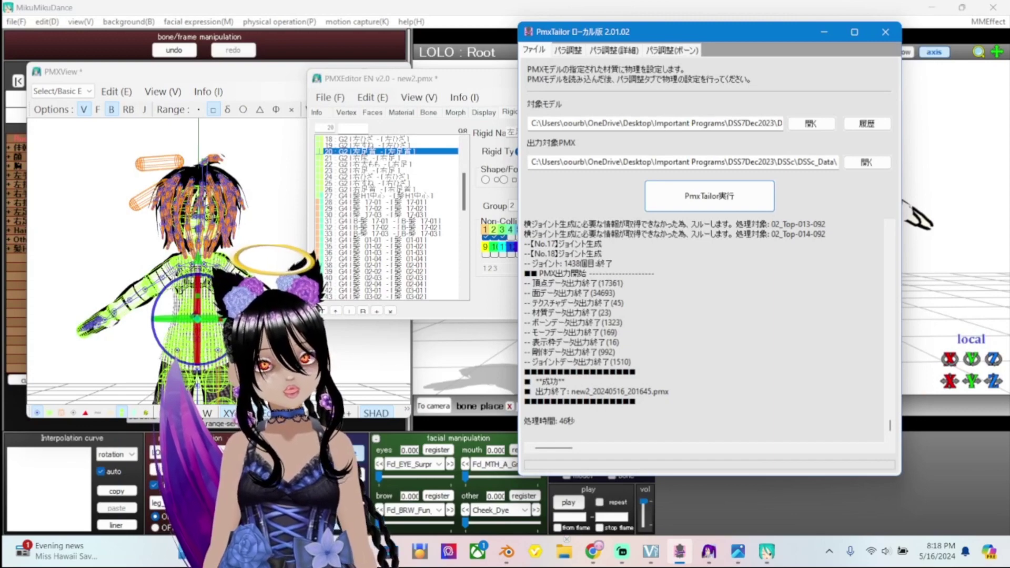
click(824, 32)
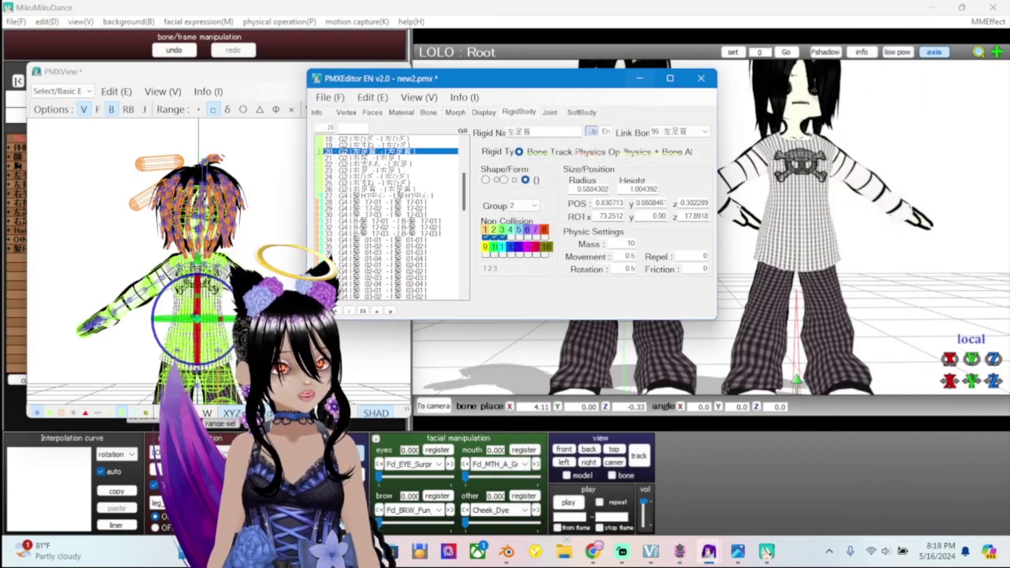
Hide PMX Editor and delete both old LOLO models from the MikuMikuDance scene
key(super+Down)
key(super+Down)
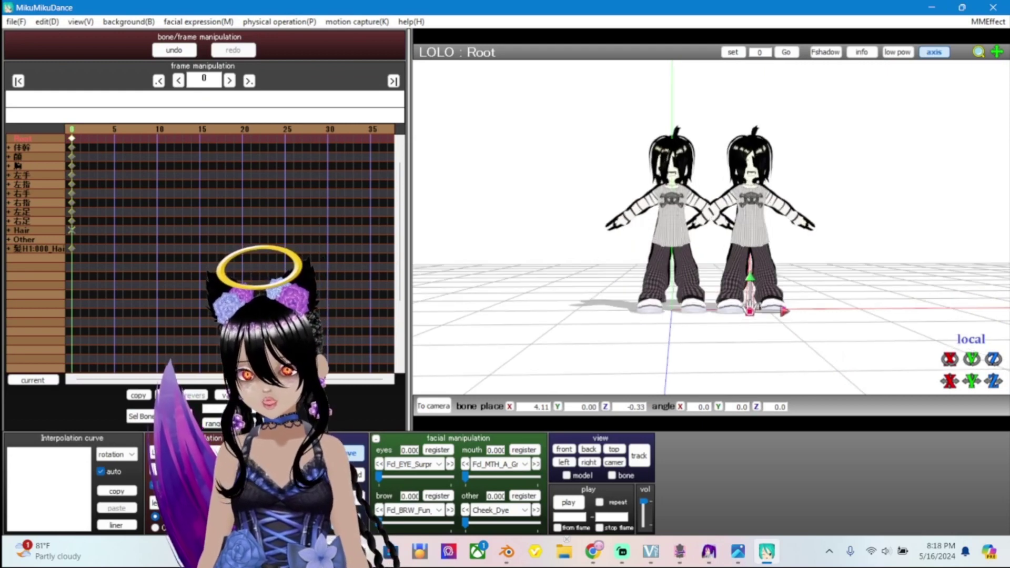
key(Delete)
key(Return)
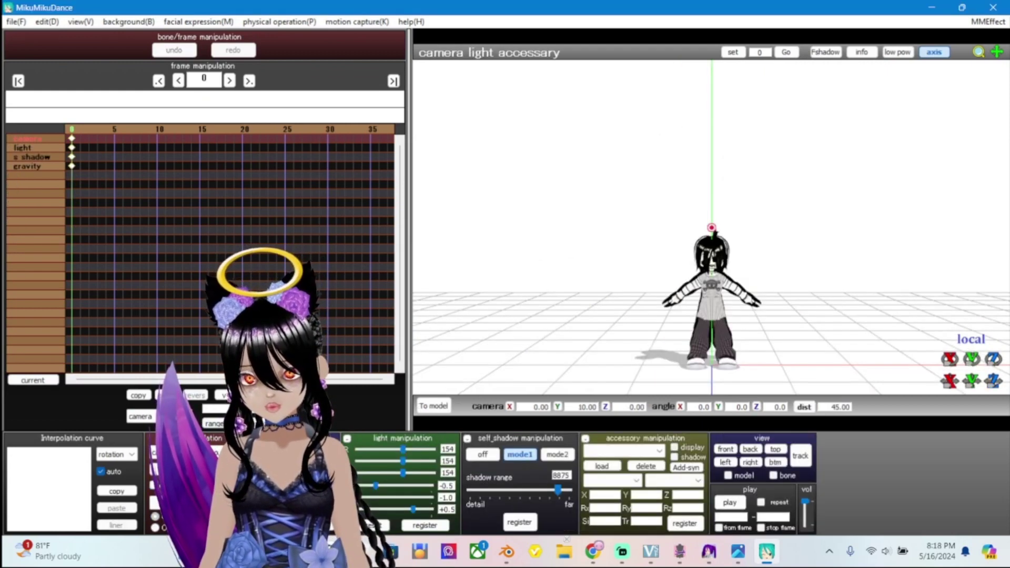
key(Down)
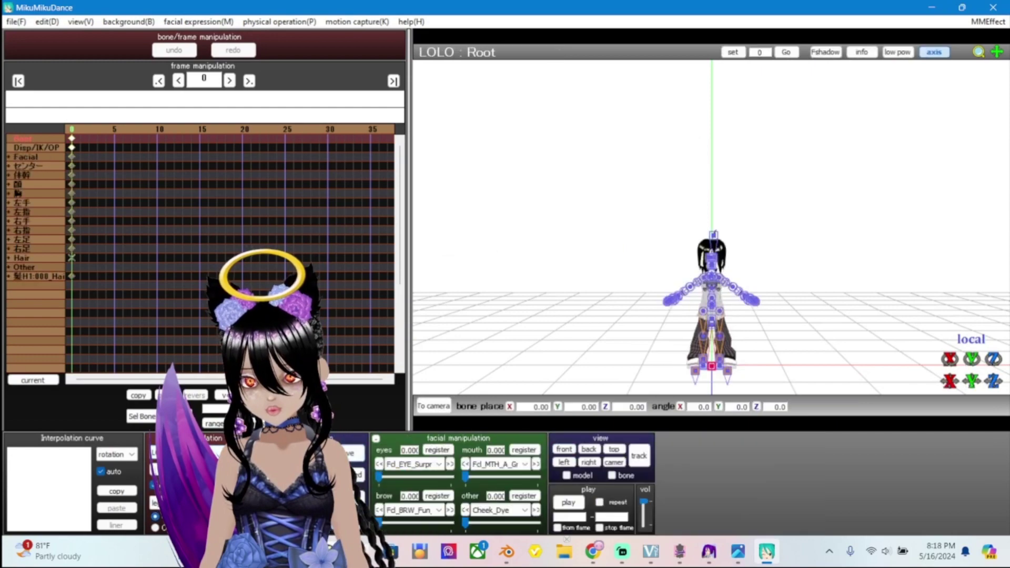
key(Delete)
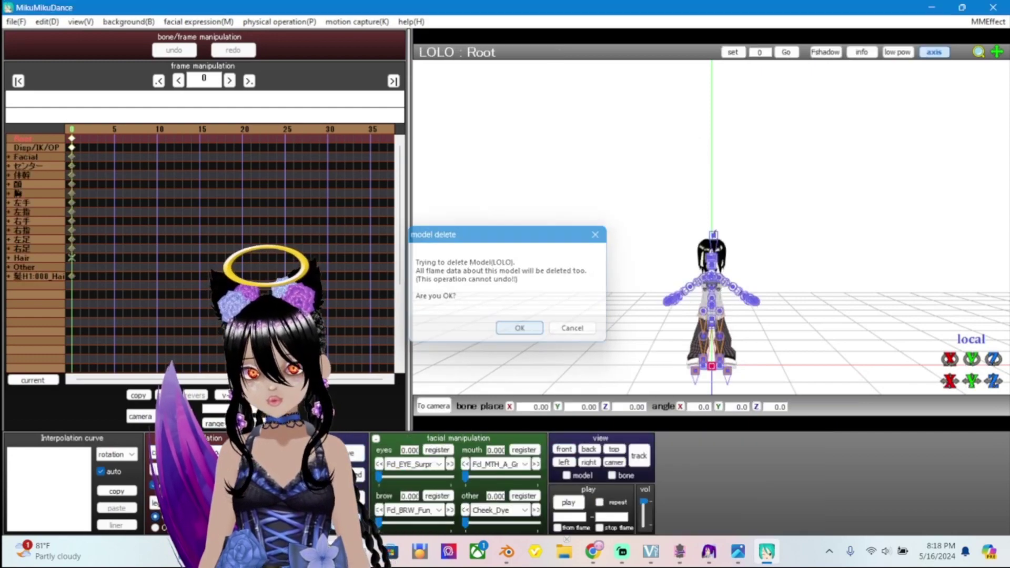
key(Return)
Load the model new2_20240516_201645.pmx and dismiss the model information notice
key(ctrl+p)
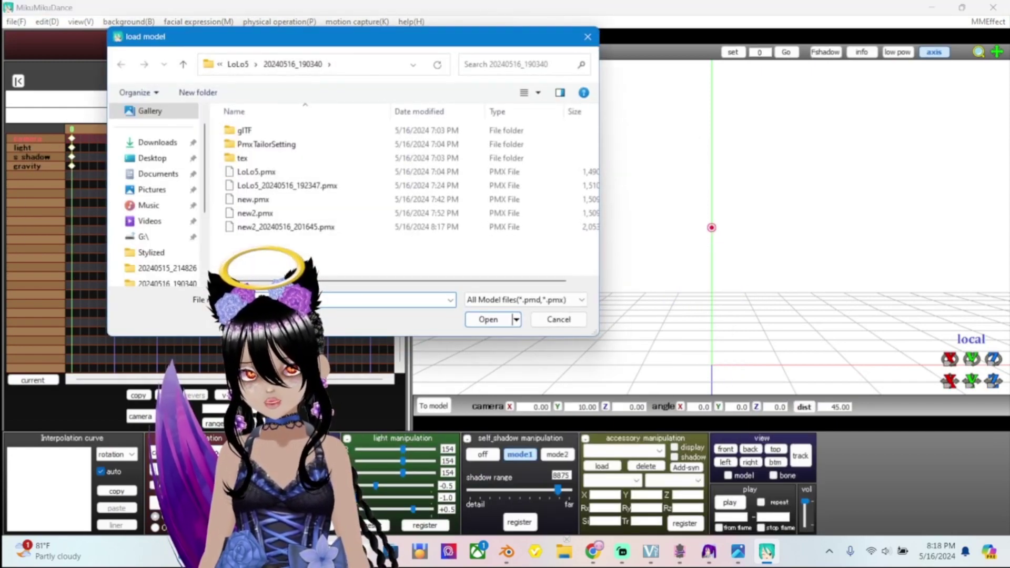
click(286, 227)
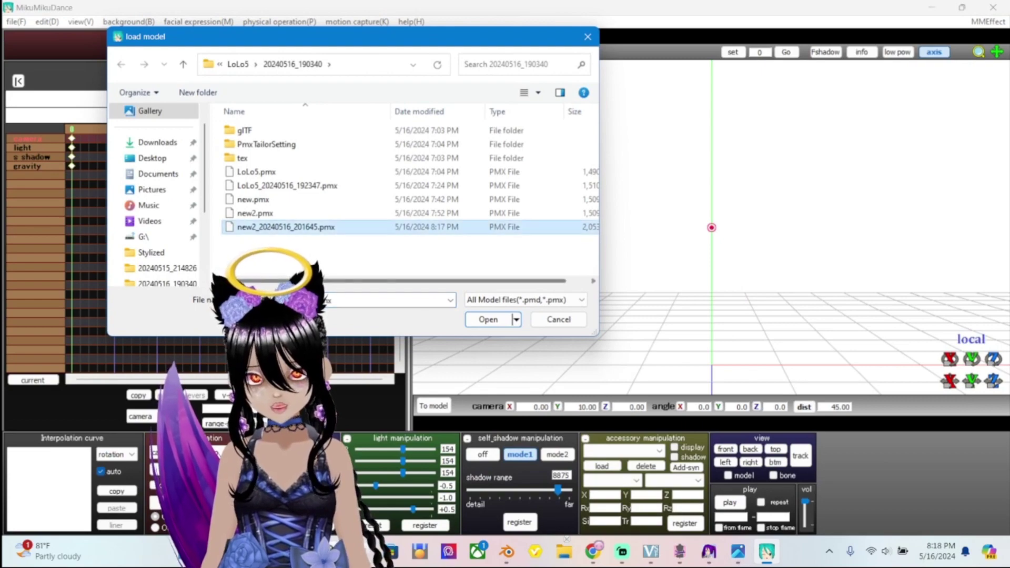
click(489, 320)
key(Return)
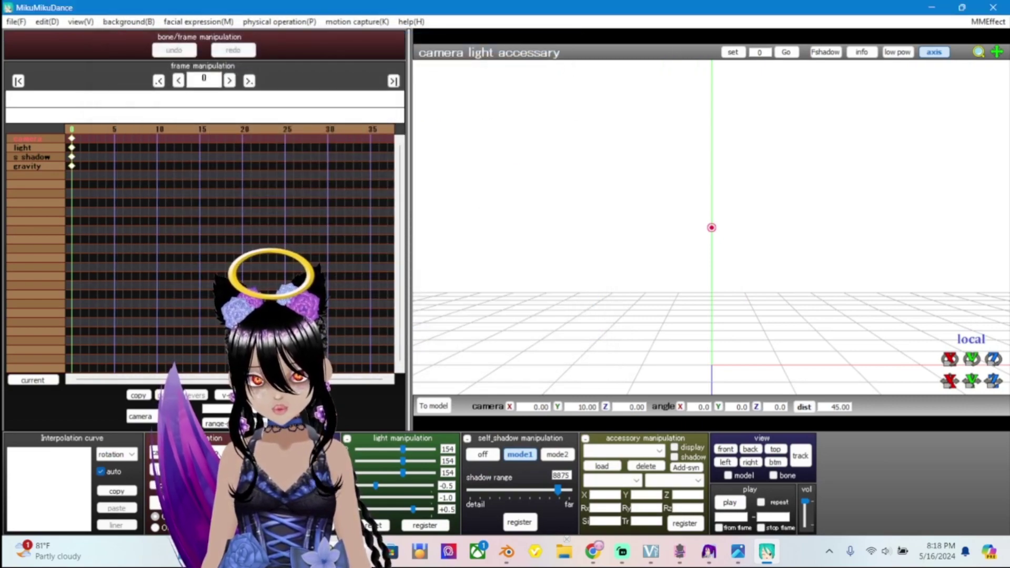
Orbit and zoom around the new LOLO model to view its shirt from behind, above and front
scroll(710, 226, up, 10)
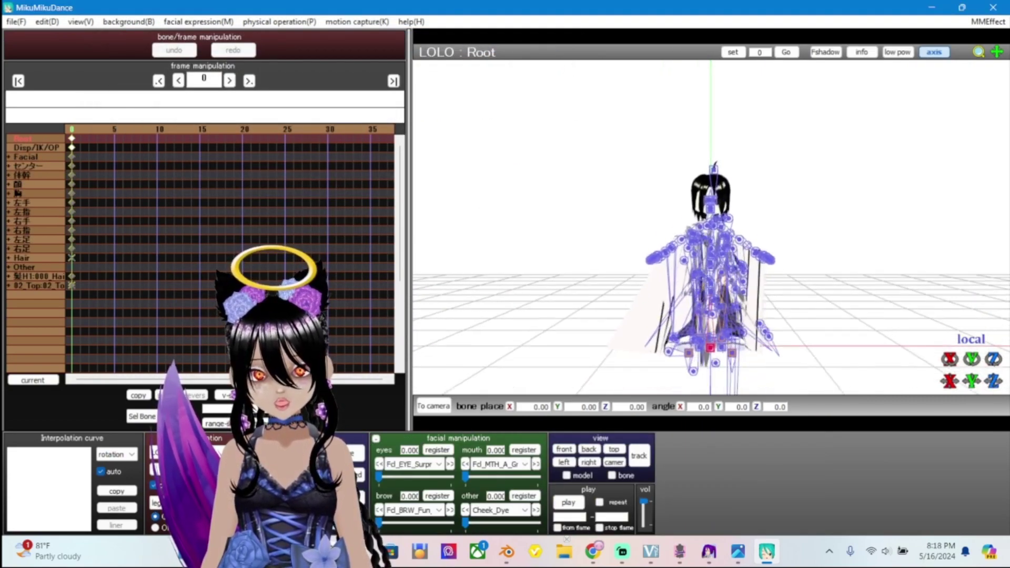
right_drag(711, 227, 921, 229)
right_drag(736, 227, 974, 229)
scroll(711, 227, down, 10)
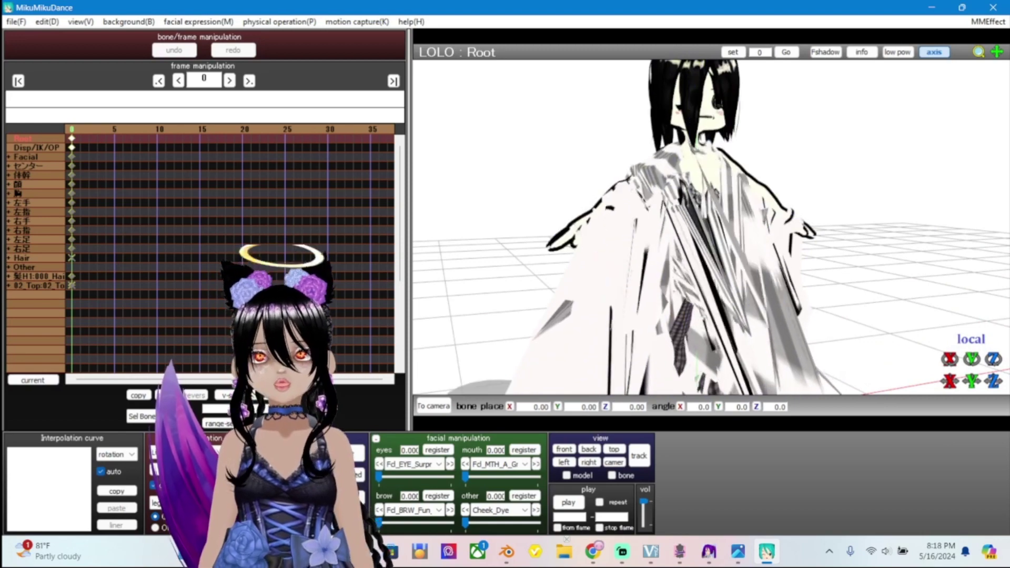
right_drag(710, 226, 895, 232)
scroll(710, 227, up, 5)
right_drag(711, 226, 800, 216)
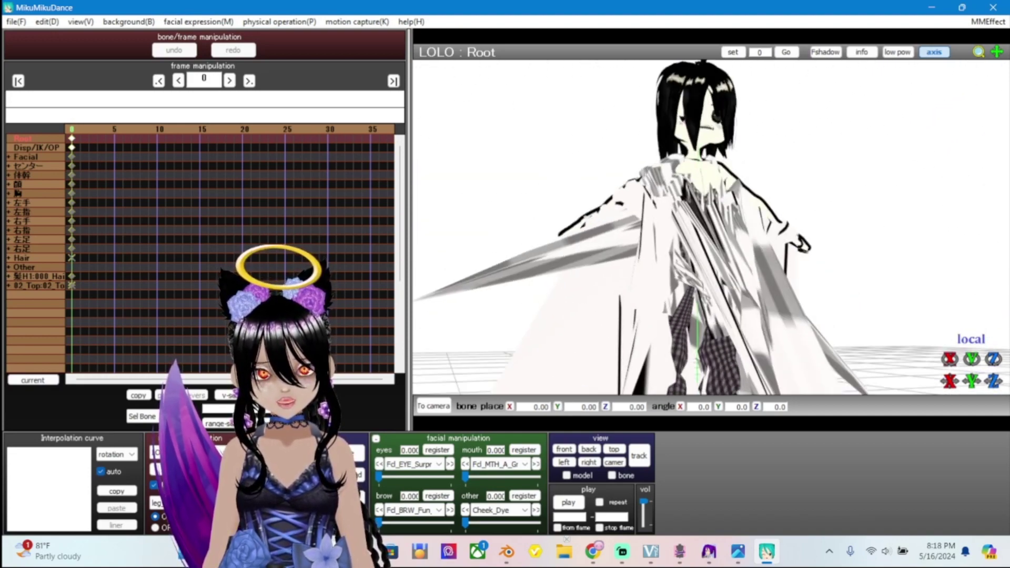
scroll(711, 227, down, 5)
scroll(710, 226, up, 3)
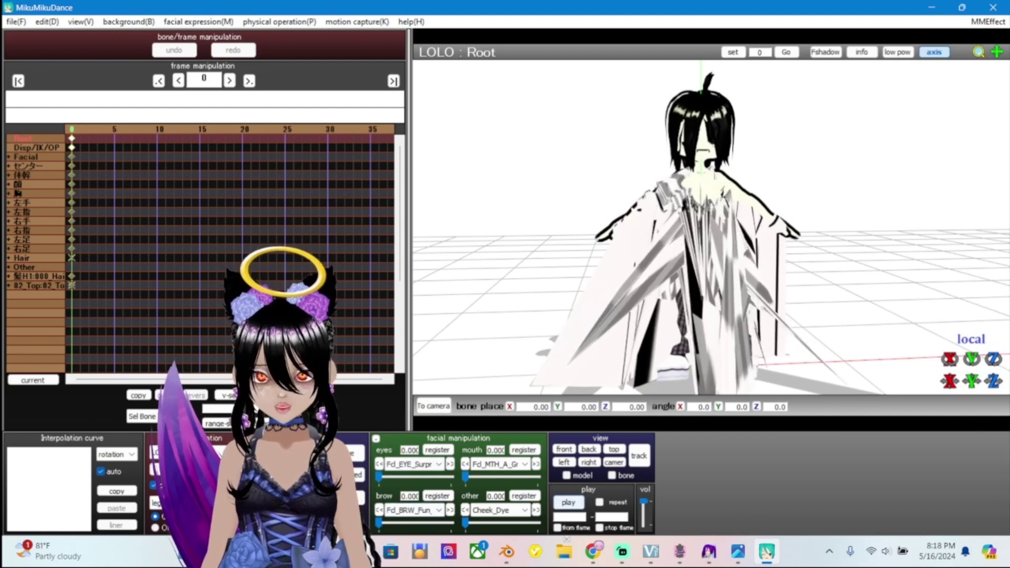
Bring MikuMikuDance back to the front and open its File menu
mouse_move(709, 552)
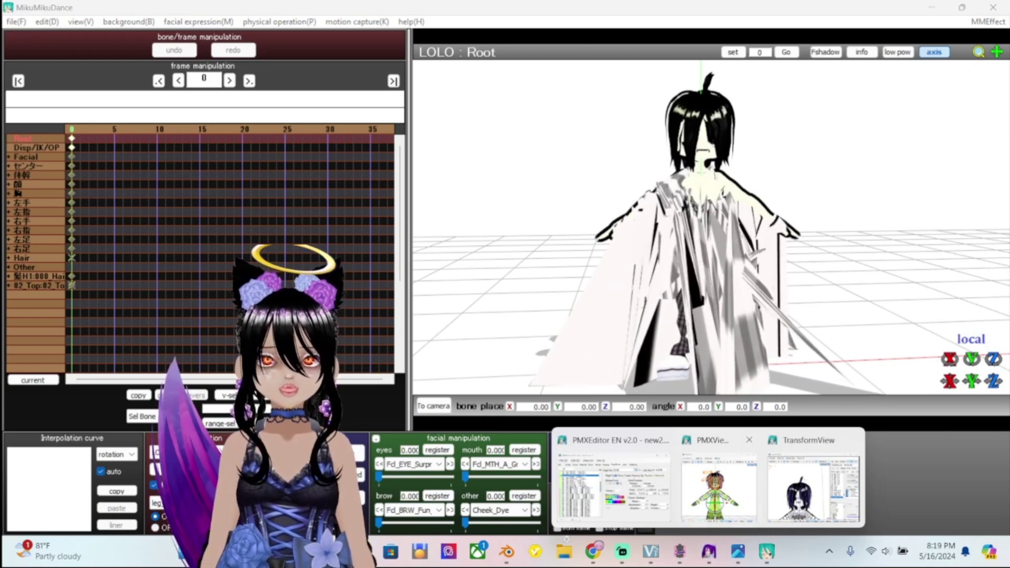
key(alt+Tab)
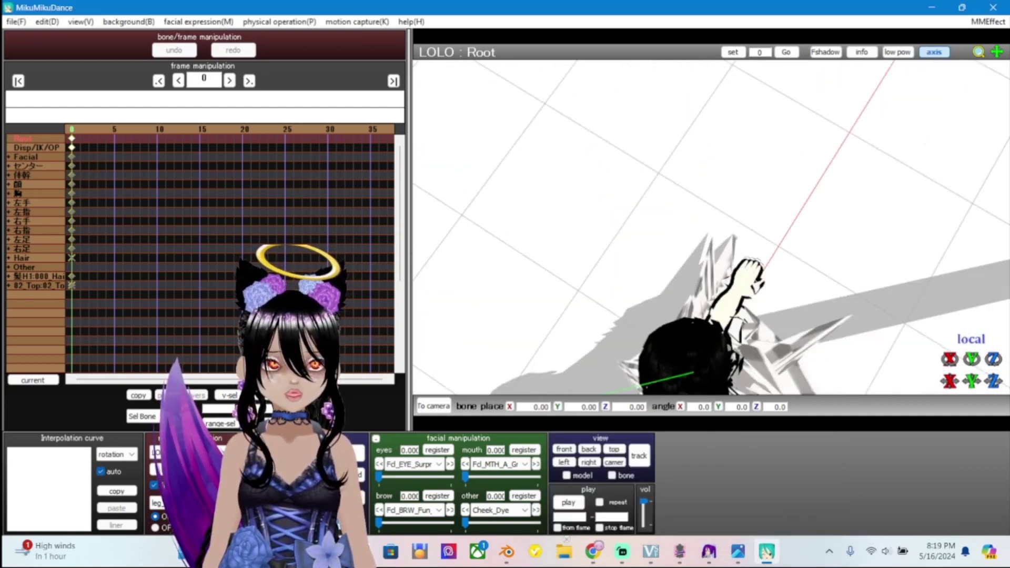
click(16, 22)
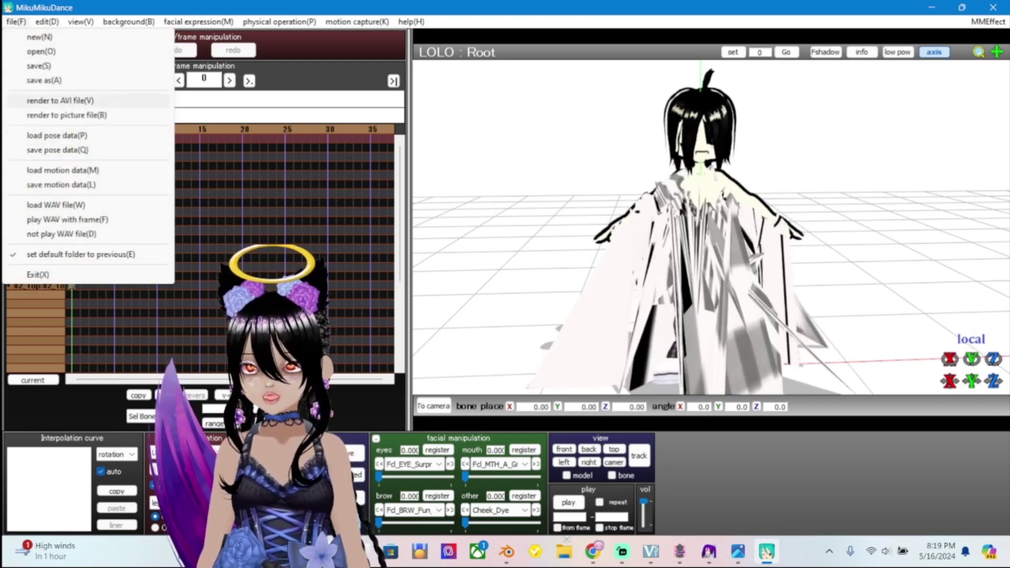
Load motiontda.vmd onto the LOLO model, accept the bone-name warning, and play the dance
click(63, 170)
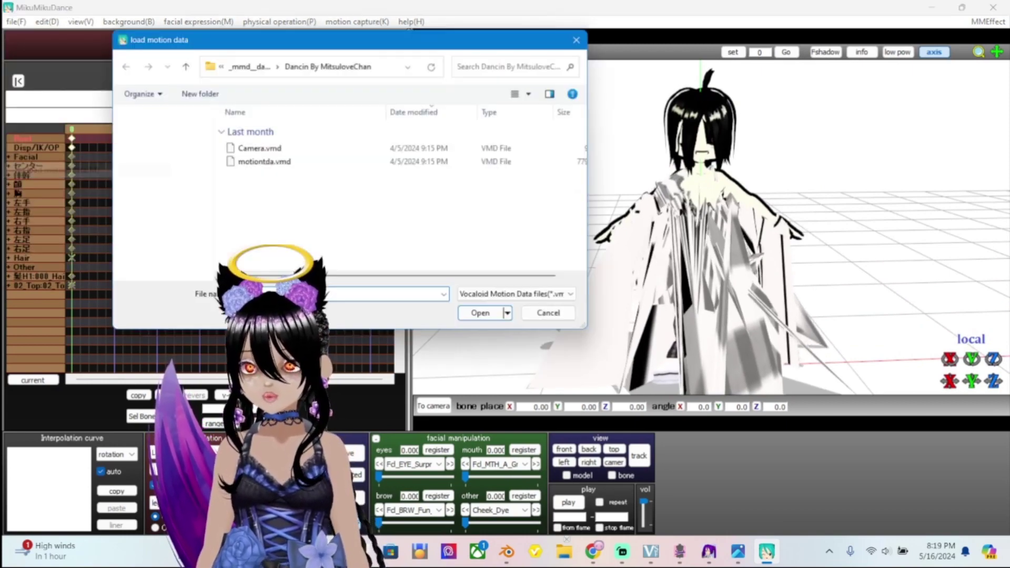
click(264, 163)
click(488, 320)
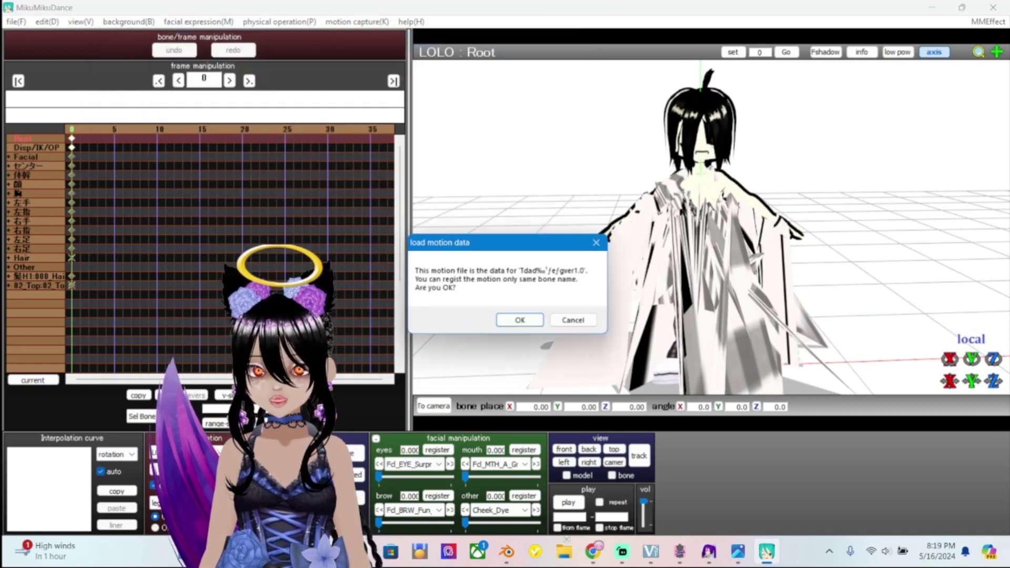
click(521, 322)
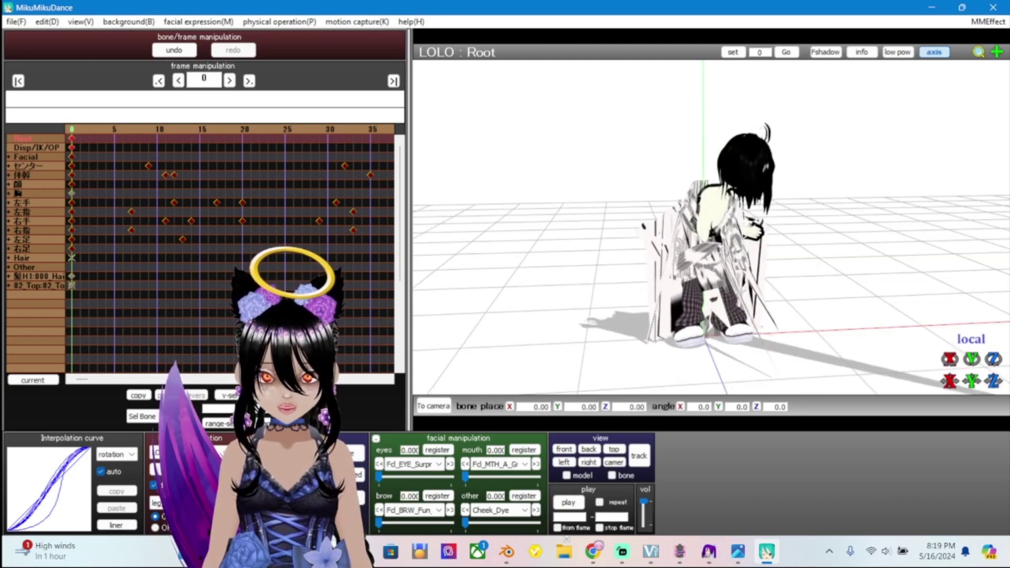
click(569, 503)
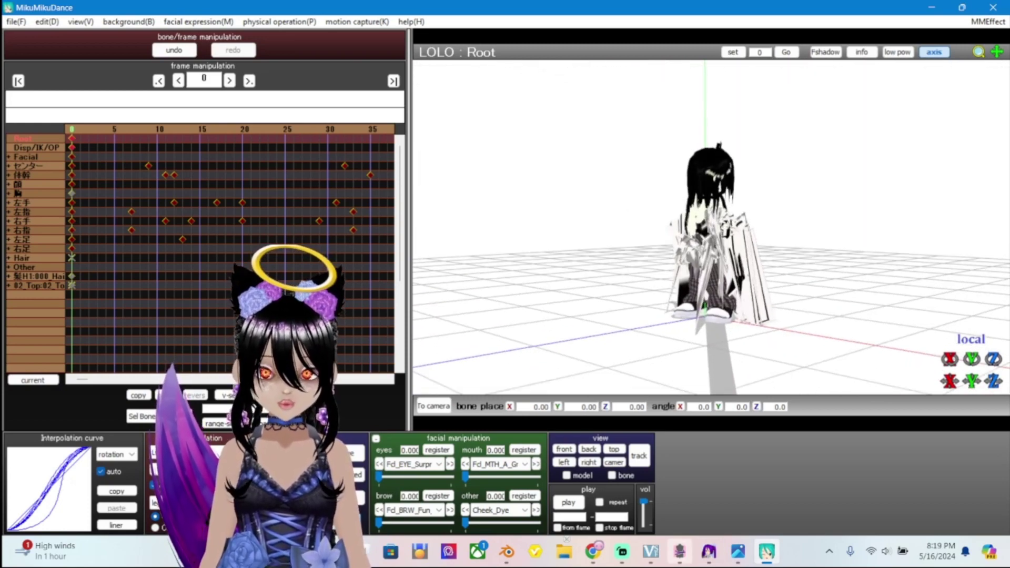
click(680, 552)
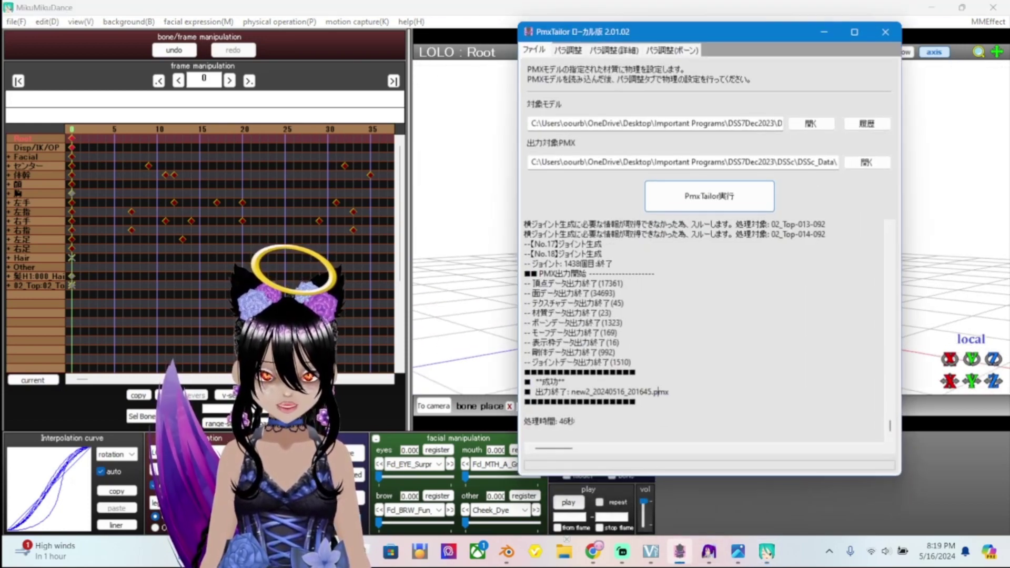
Apply the 布(コットン) preset to 02_Tops on the パラ調整 page, checking the reference screenshot first
key(ctrl+Tab)
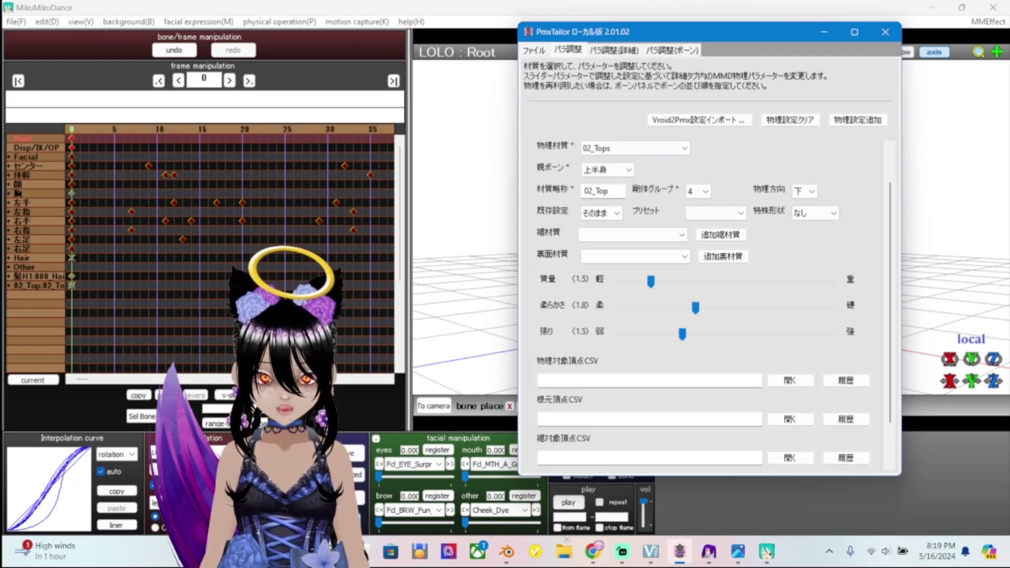
key(alt+Tab)
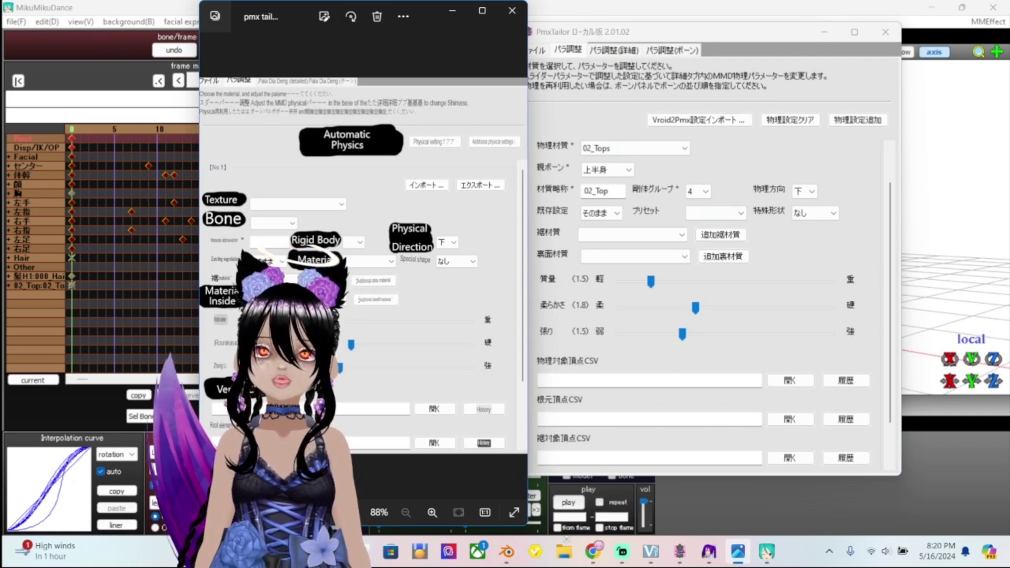
key(alt+Tab)
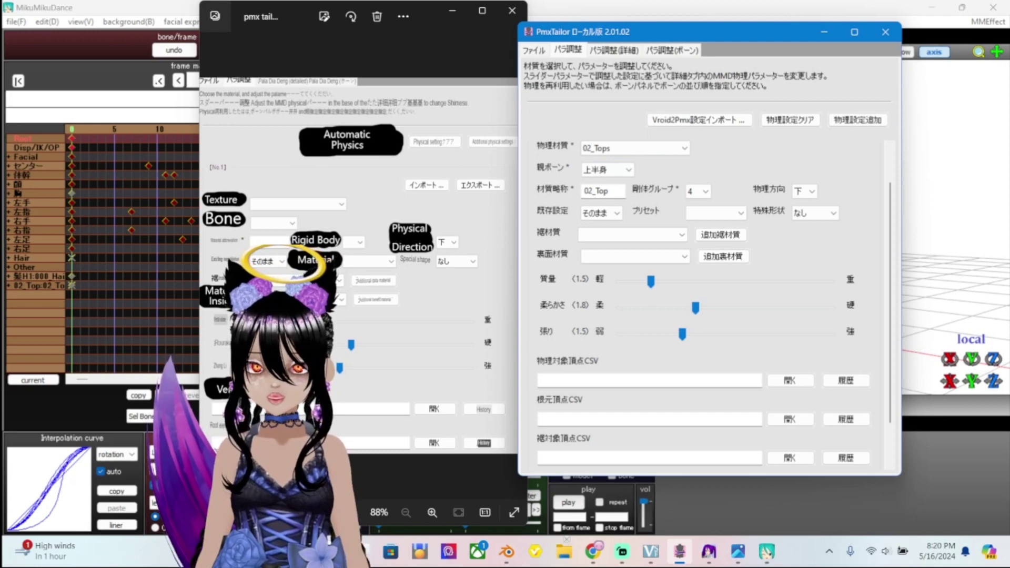
click(715, 212)
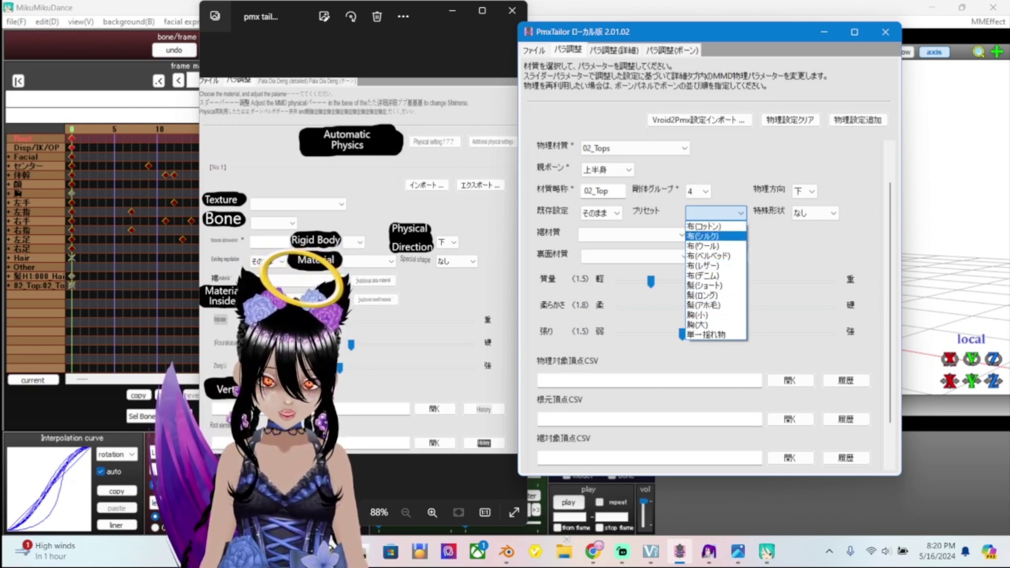
key(Up)
key(Return)
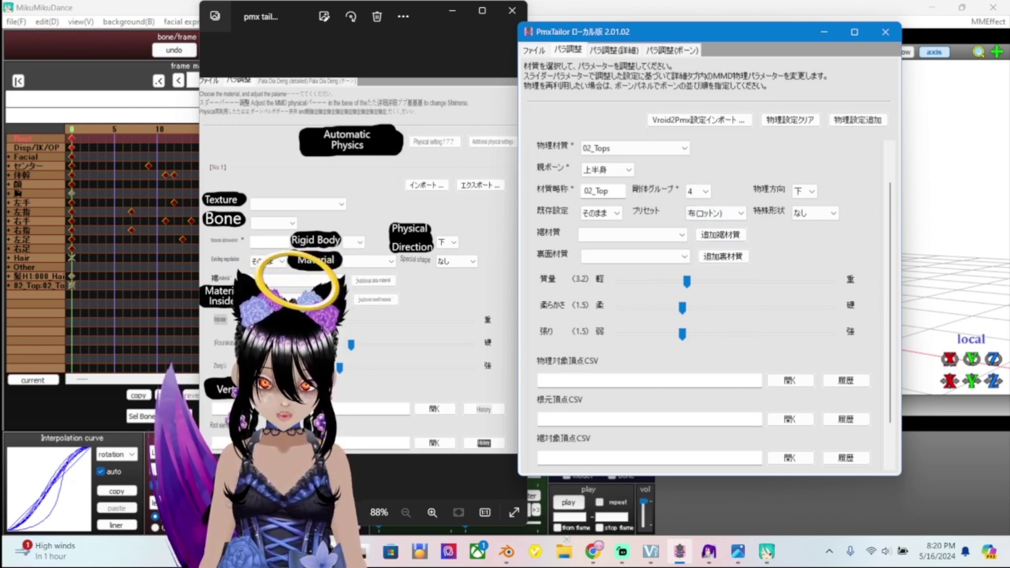
Move PmxTailor aside and bring the PMX Editor main window forward
drag(684, 31, 733, 28)
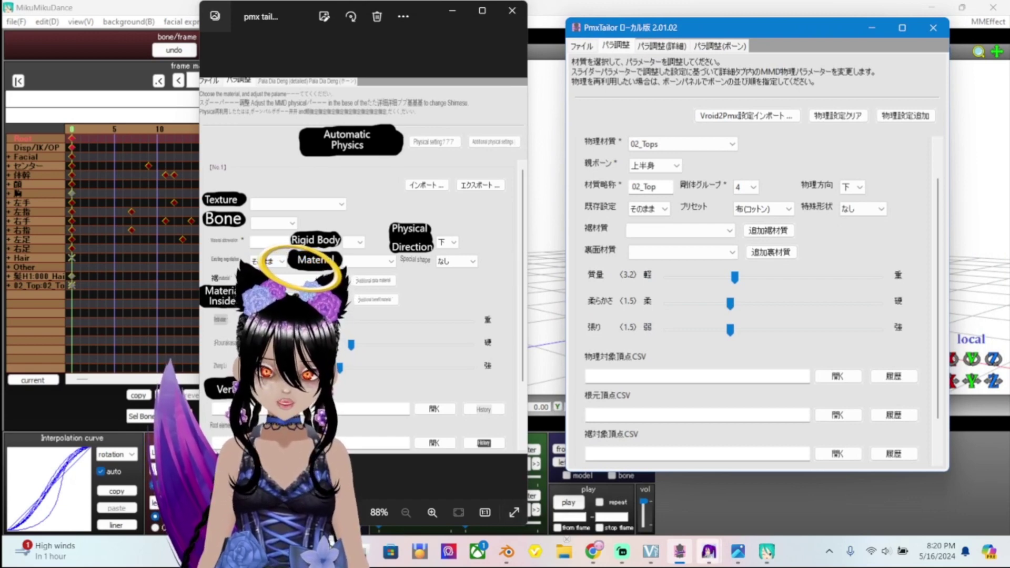
click(708, 551)
click(613, 486)
Enable multi-list selection for vertices via Edit > Connected List, confirming Yes
click(709, 552)
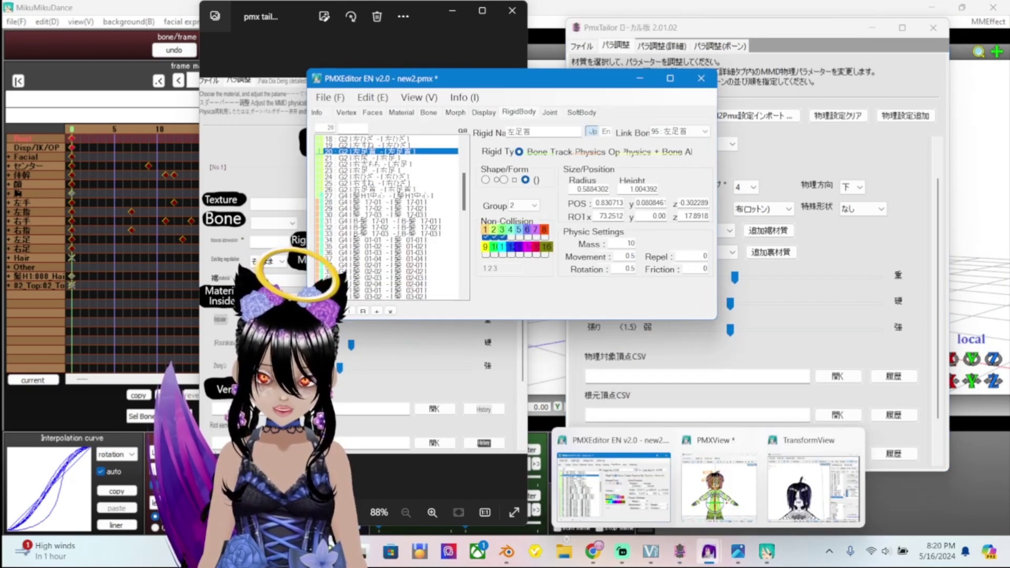
click(718, 487)
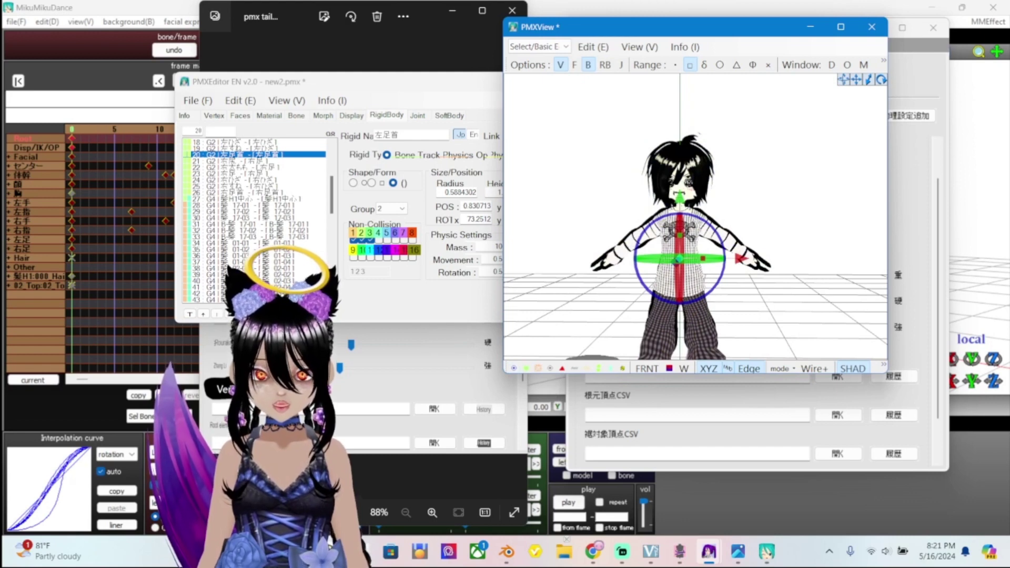
click(316, 82)
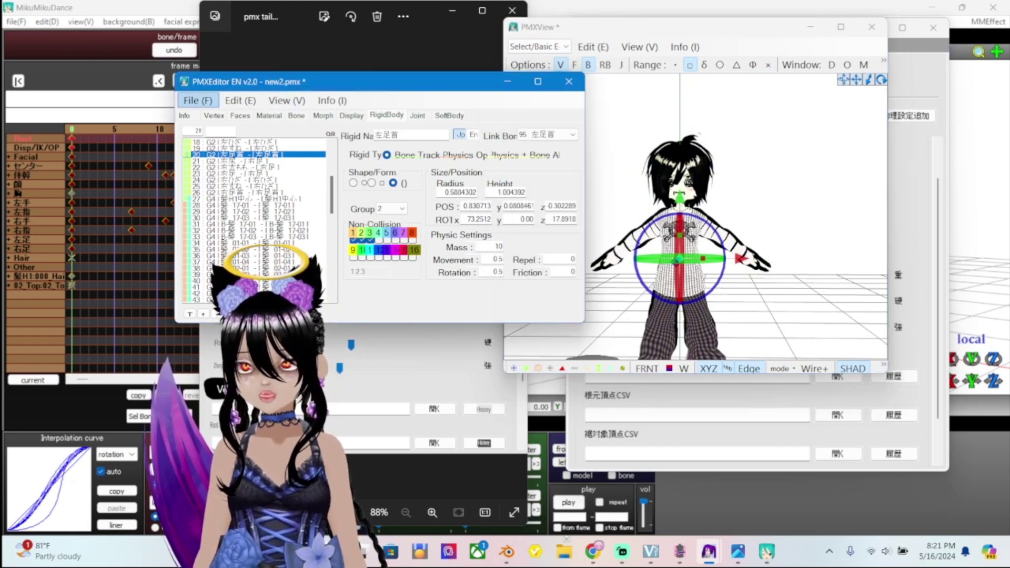
click(240, 100)
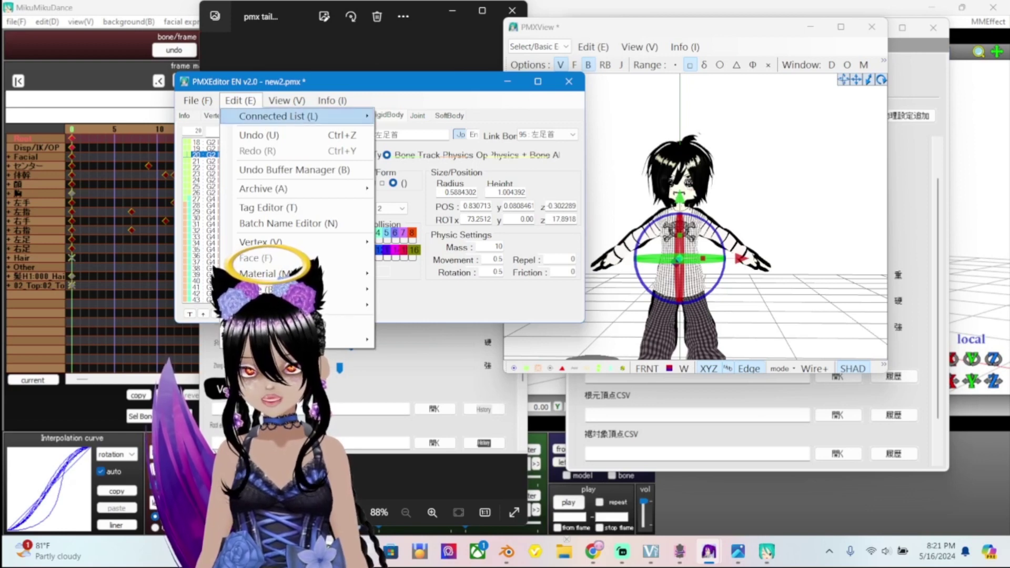
mouse_move(279, 116)
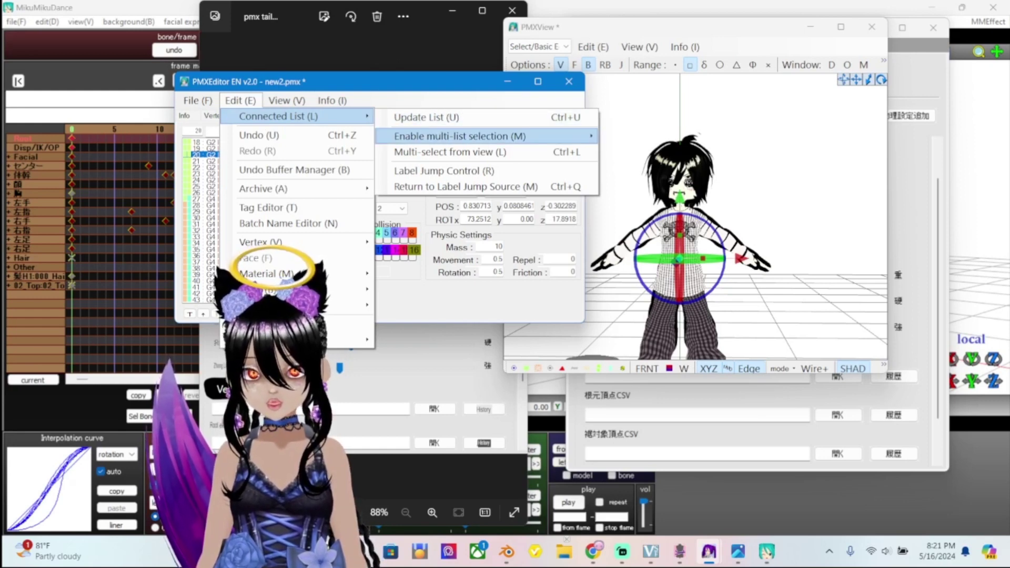
mouse_move(458, 136)
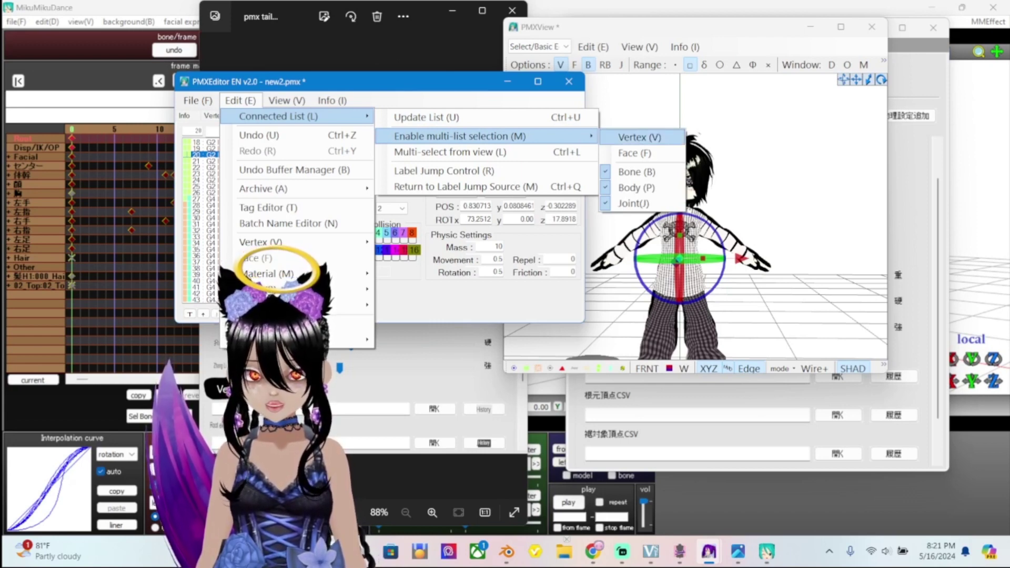
click(640, 137)
key(Return)
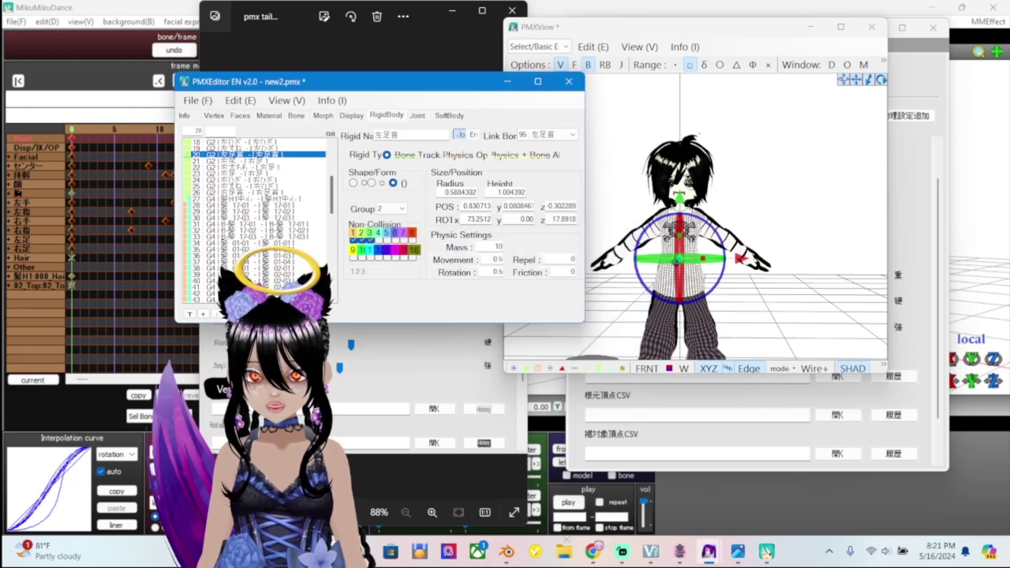
Move PMX Editor left, bring PMXView forward, and toggle the vertex display on and off
drag(369, 82, 317, 85)
key(alt+Tab)
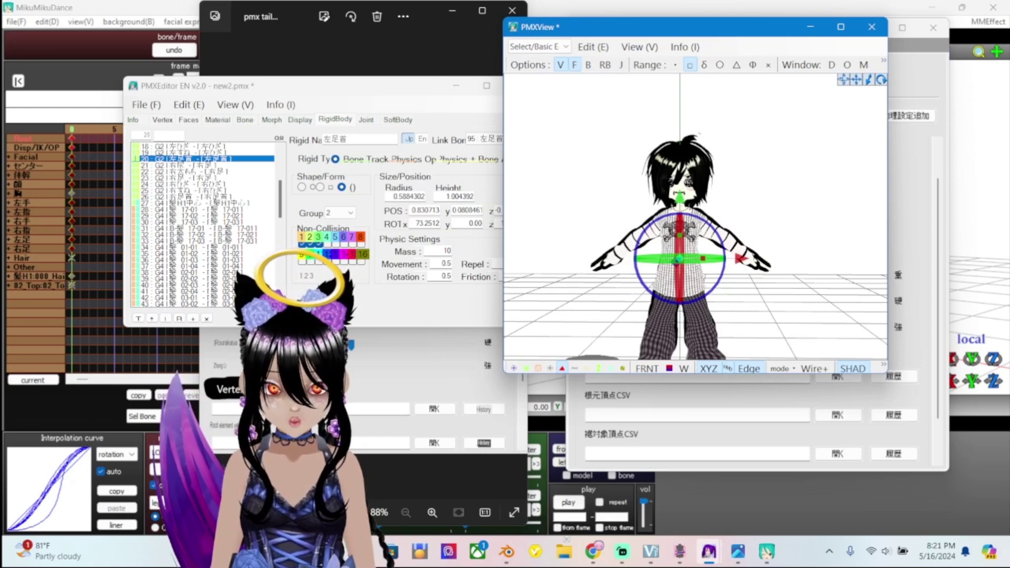
scroll(697, 217, up, 2)
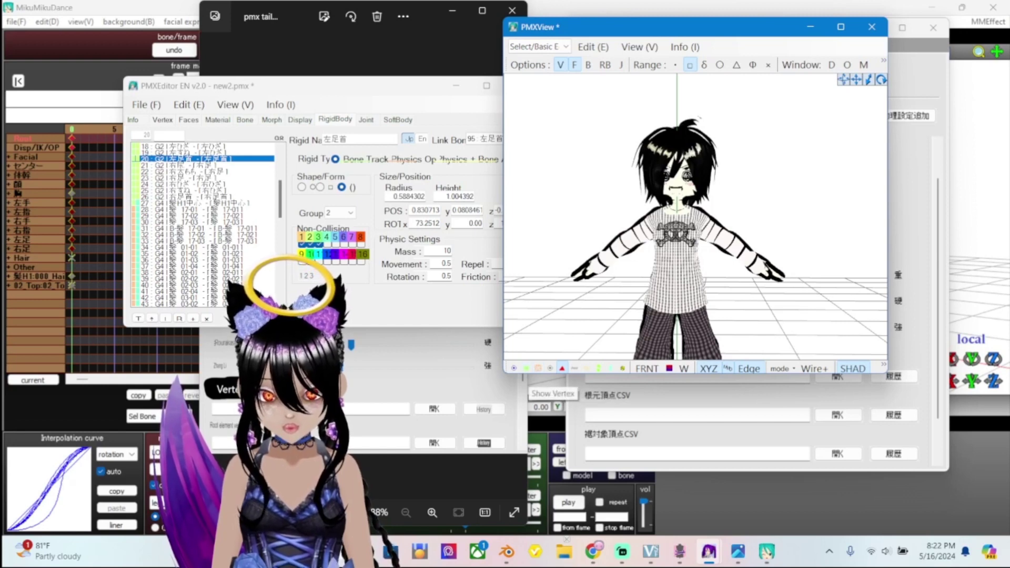
click(525, 369)
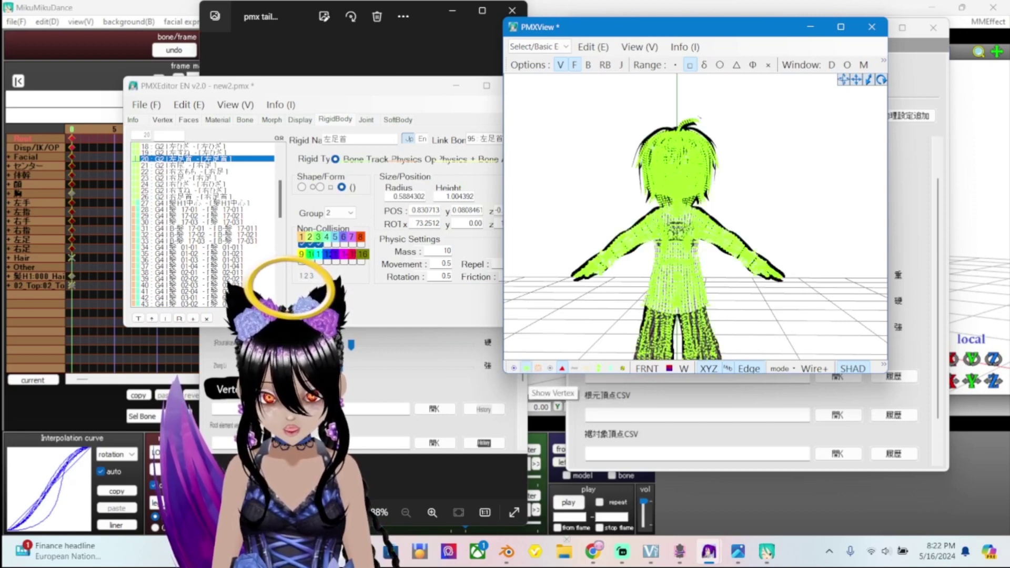
click(525, 369)
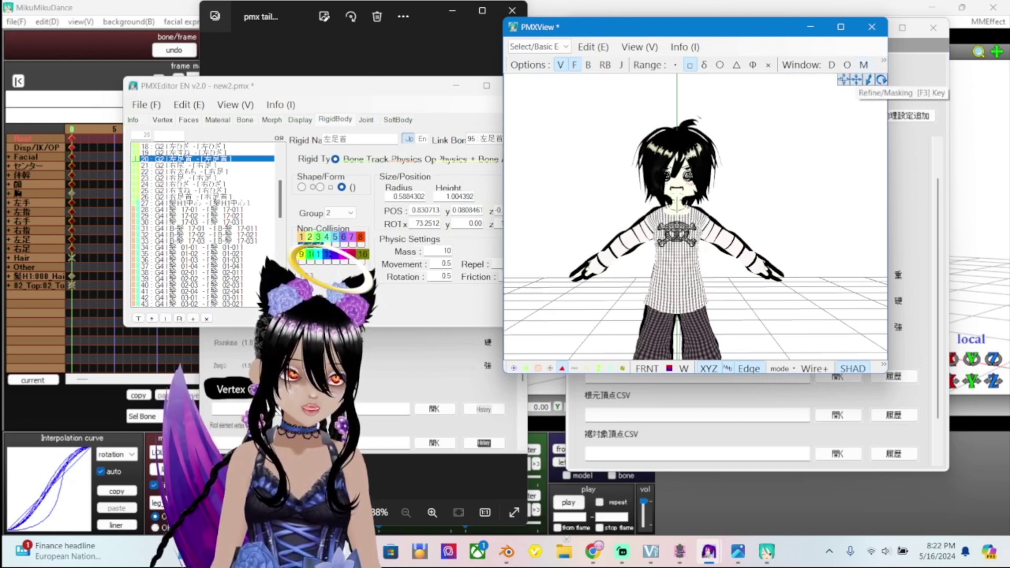
Open the Refine/Masking panel, move it off the model, and enlarge its MAT PRTS list
click(863, 64)
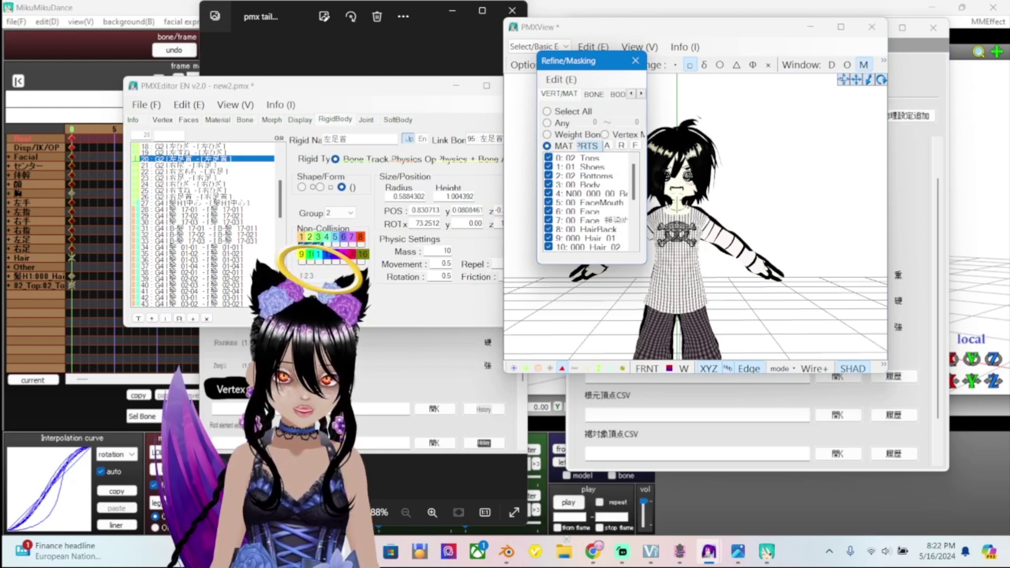
drag(579, 60, 500, 48)
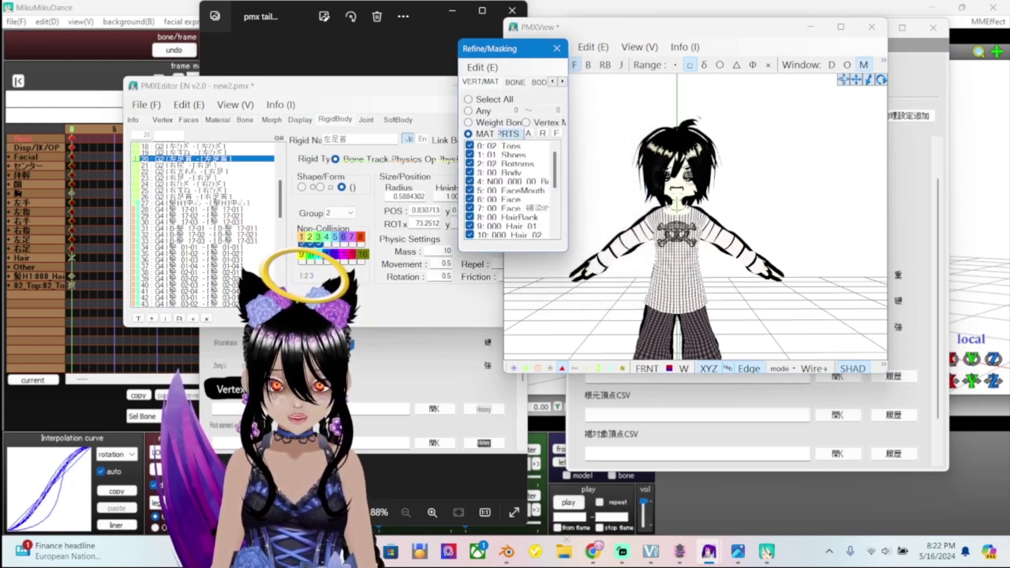
click(470, 146)
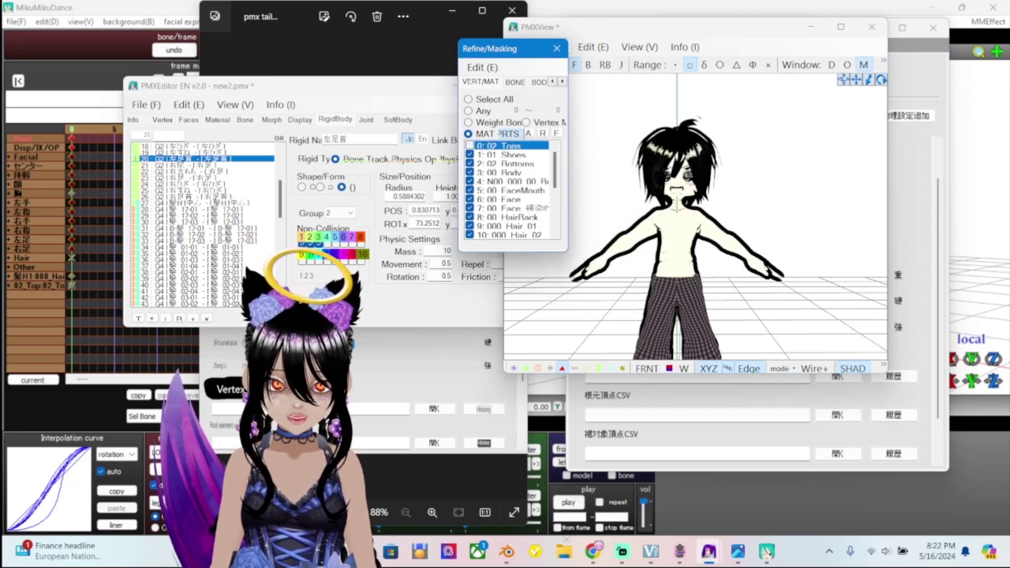
click(470, 146)
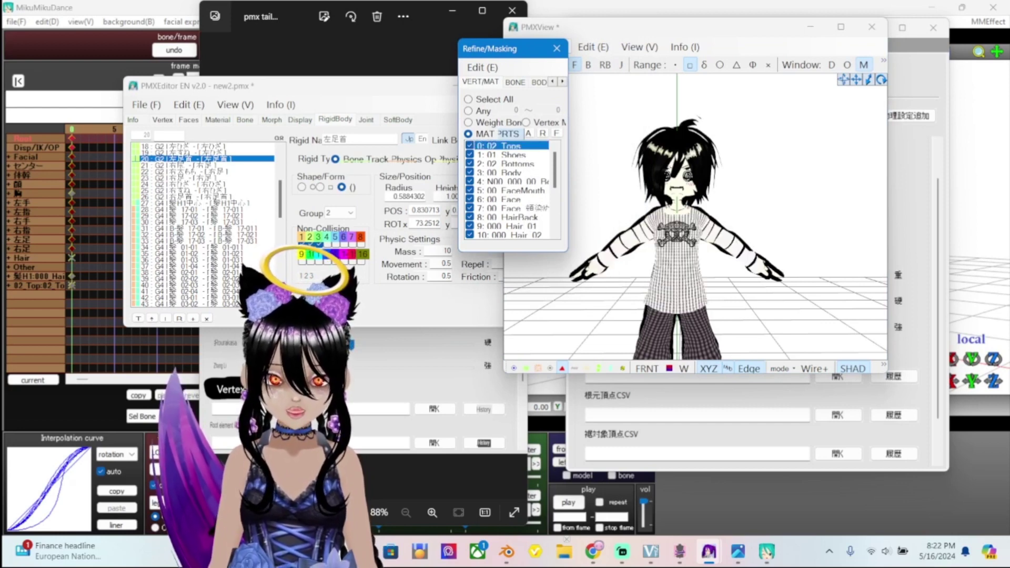
scroll(511, 189, down, 4)
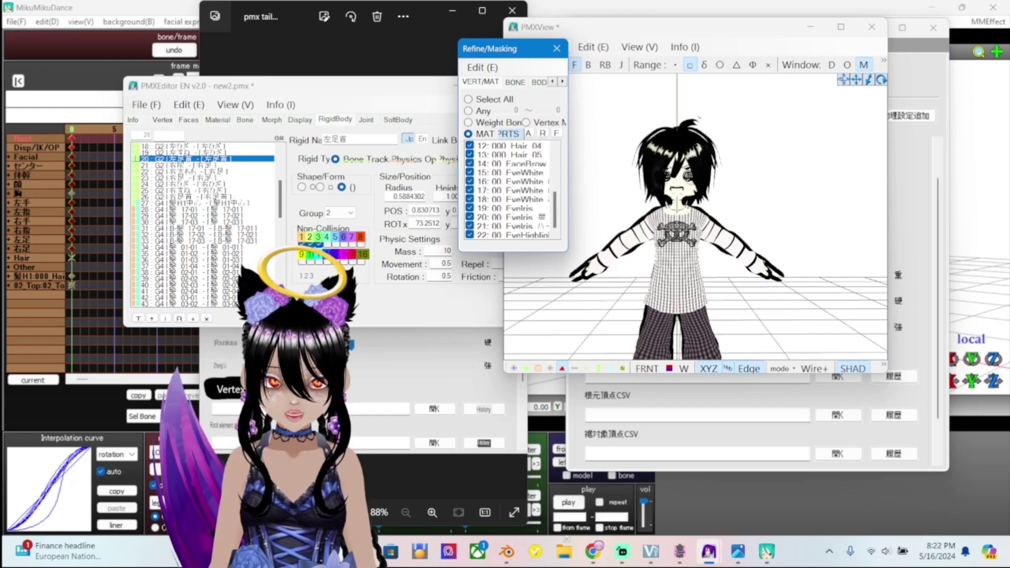
scroll(511, 189, up, 4)
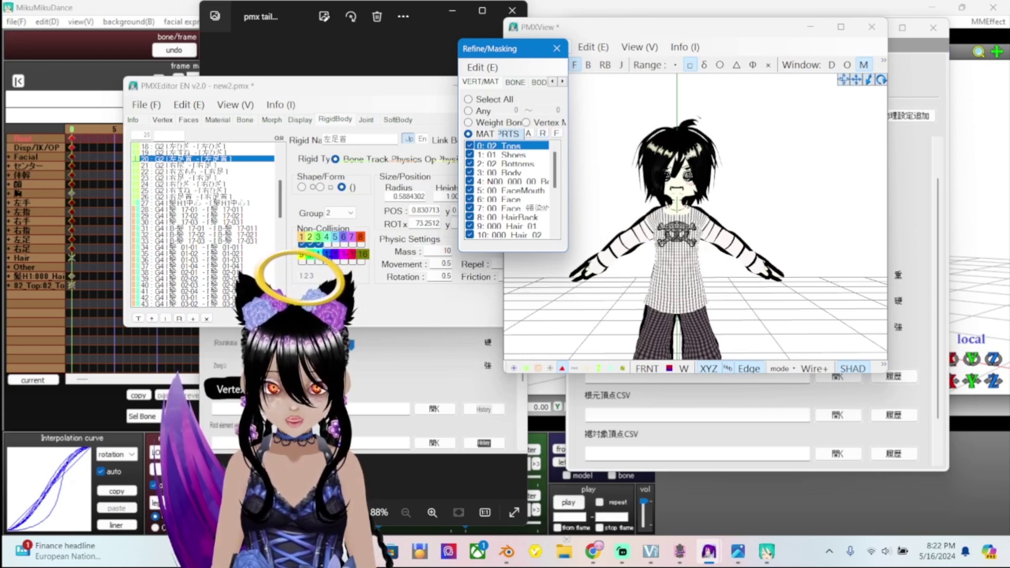
drag(514, 251, 514, 274)
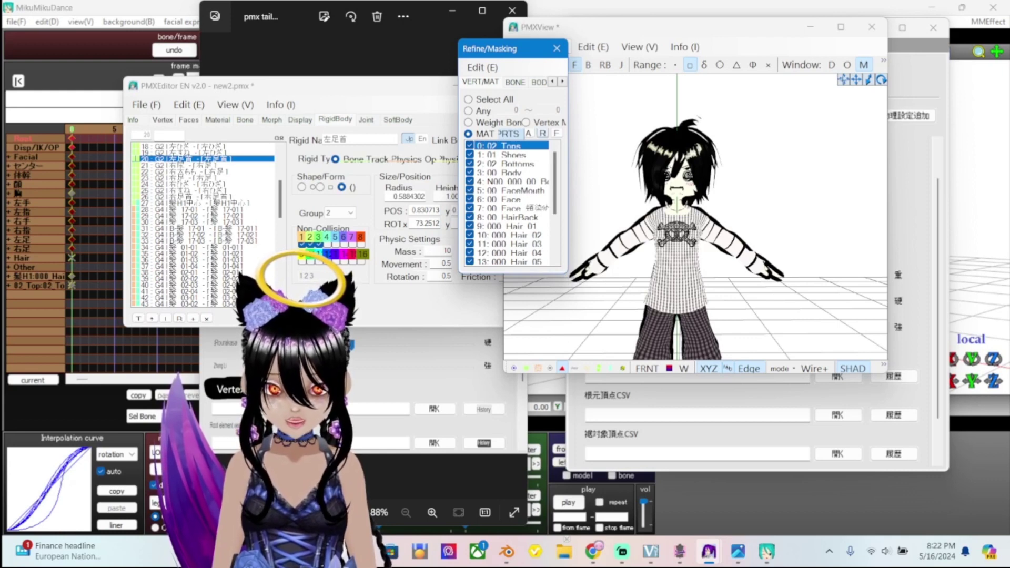
Uncheck all parts, re-check only 0: 02 Tops, then rearrange the editor windows
click(542, 133)
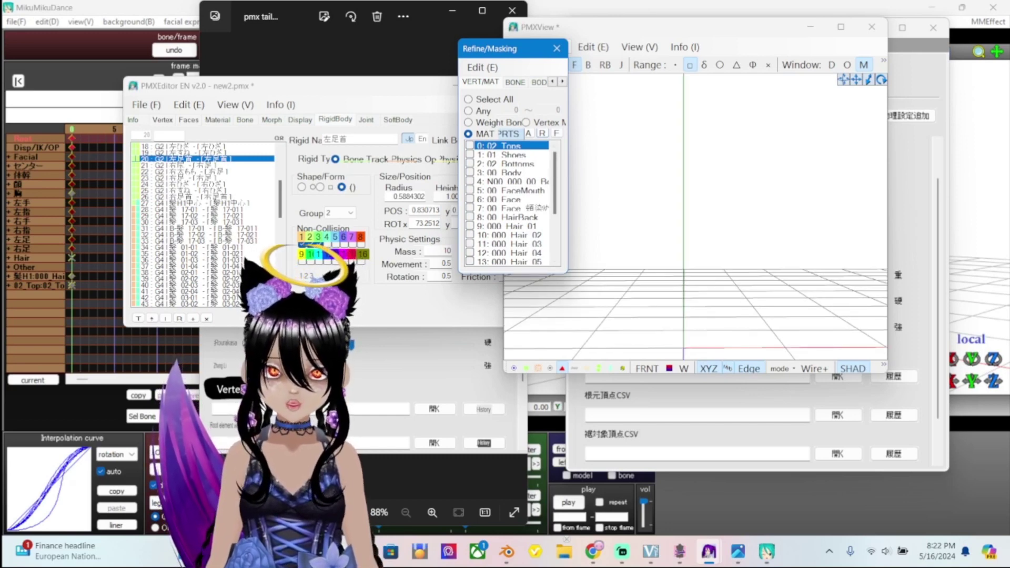
click(470, 145)
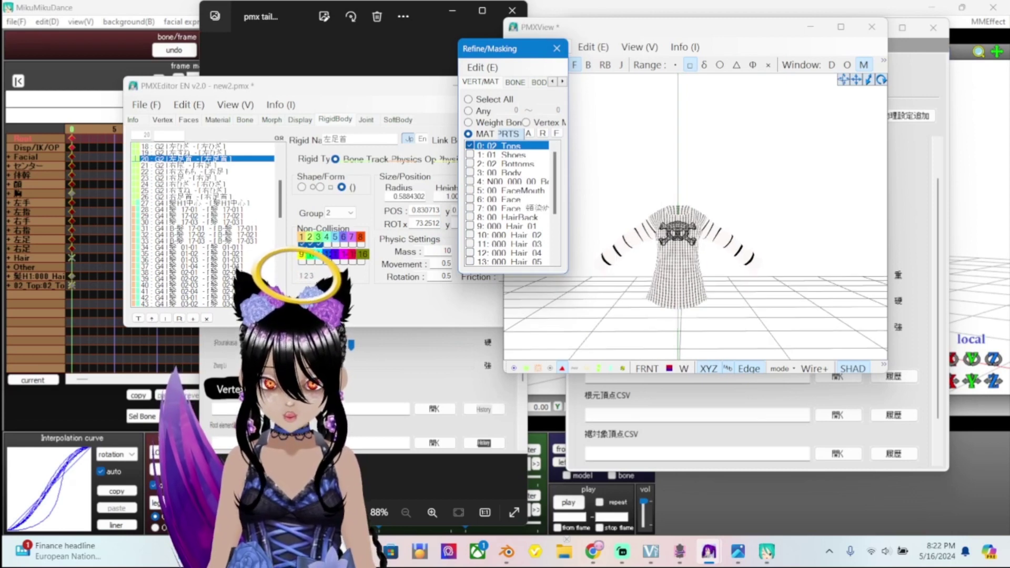
click(631, 26)
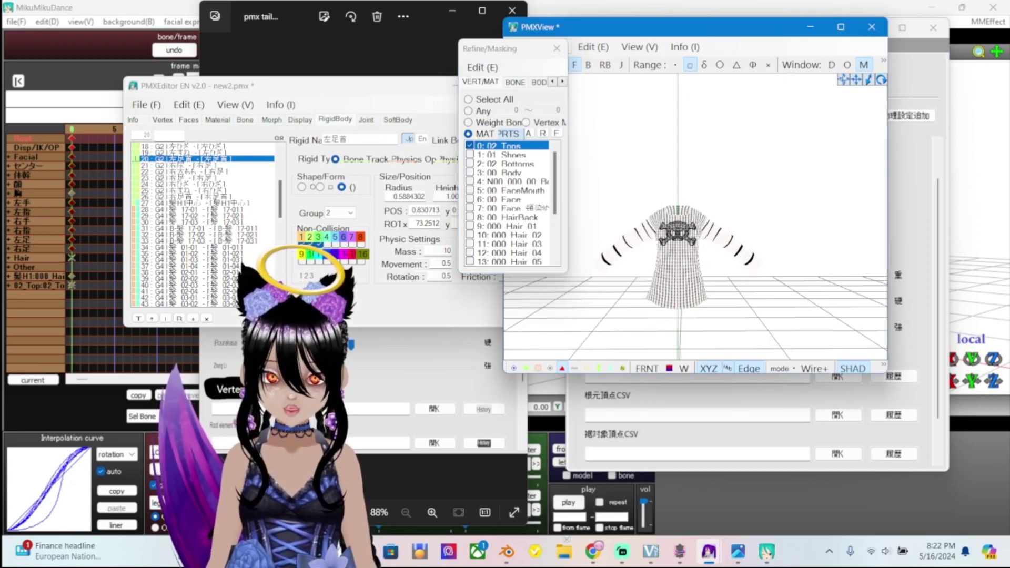
drag(505, 48, 484, 38)
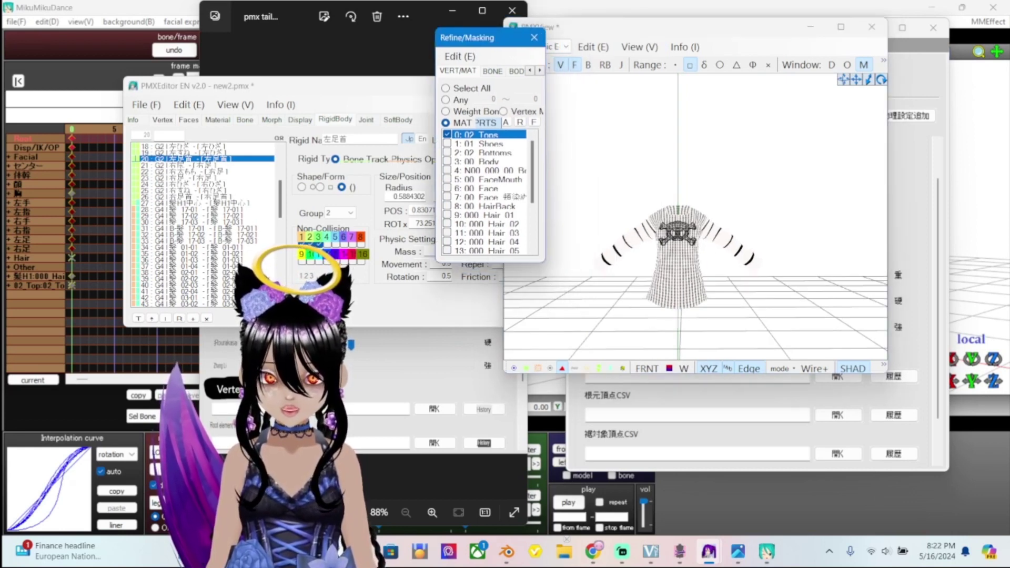
click(274, 86)
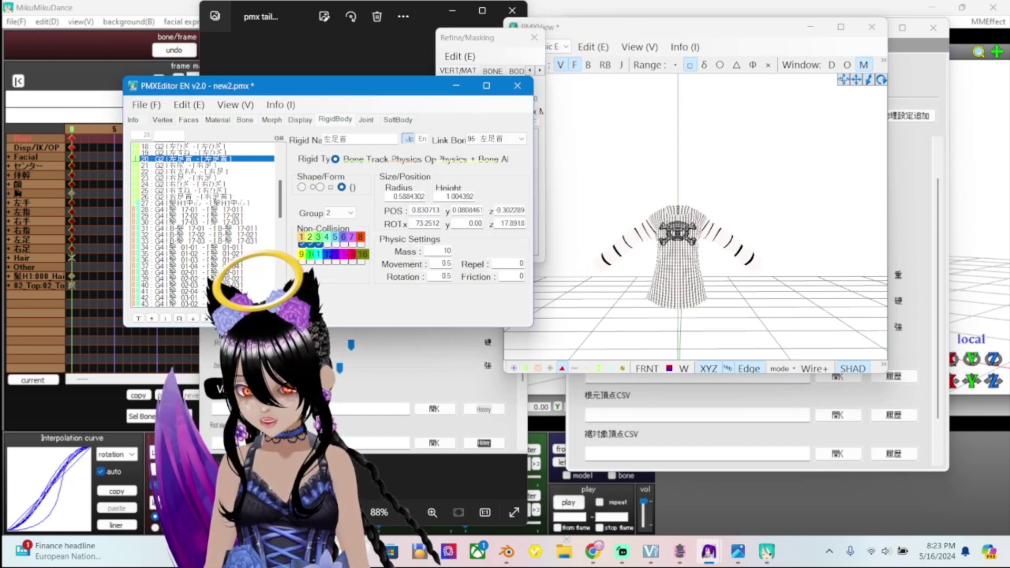
Switch to the Vertex list and box-select the shirt in PMXView
click(163, 120)
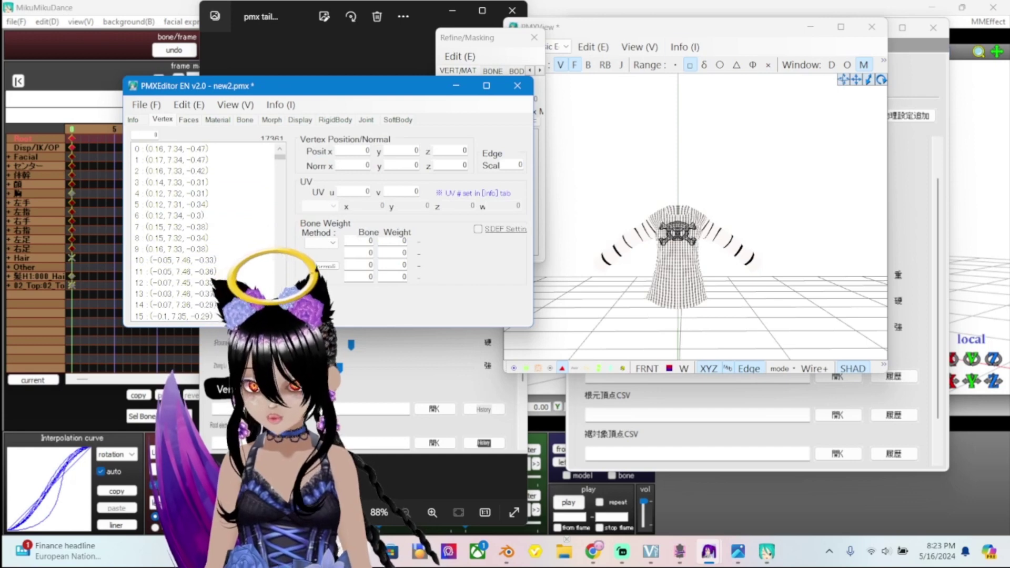
click(594, 26)
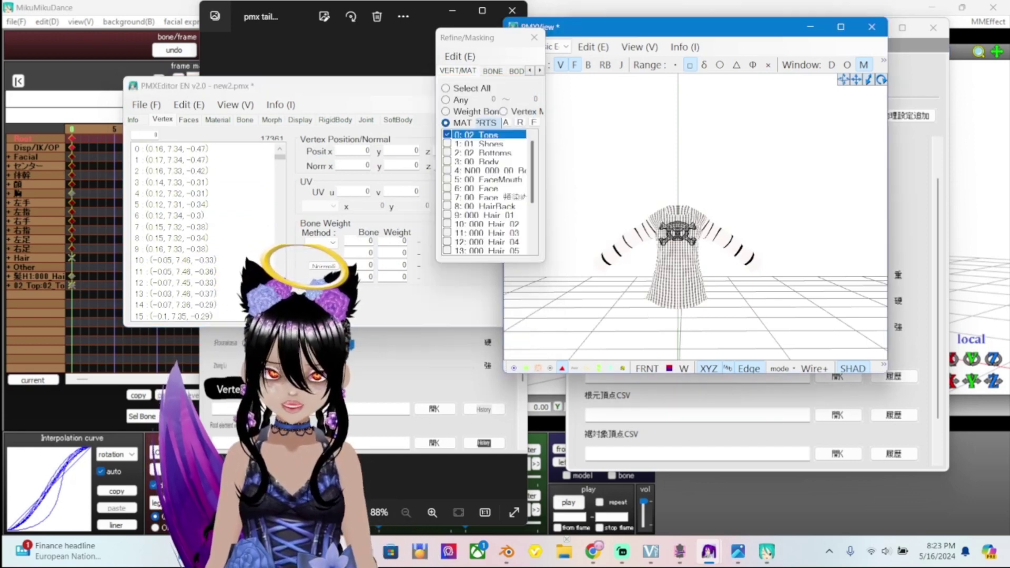
scroll(695, 216, up, 2)
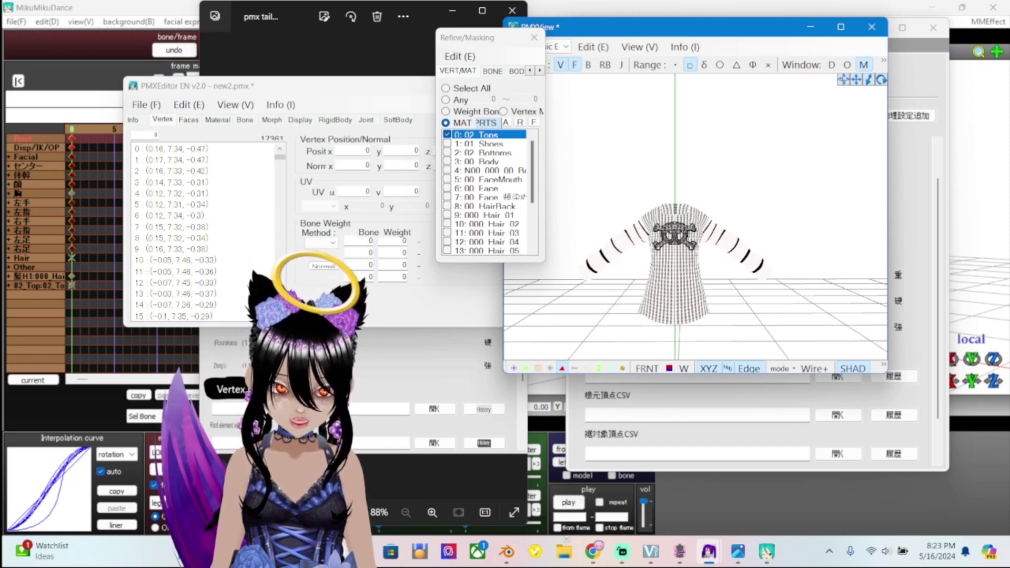
drag(624, 259, 724, 360)
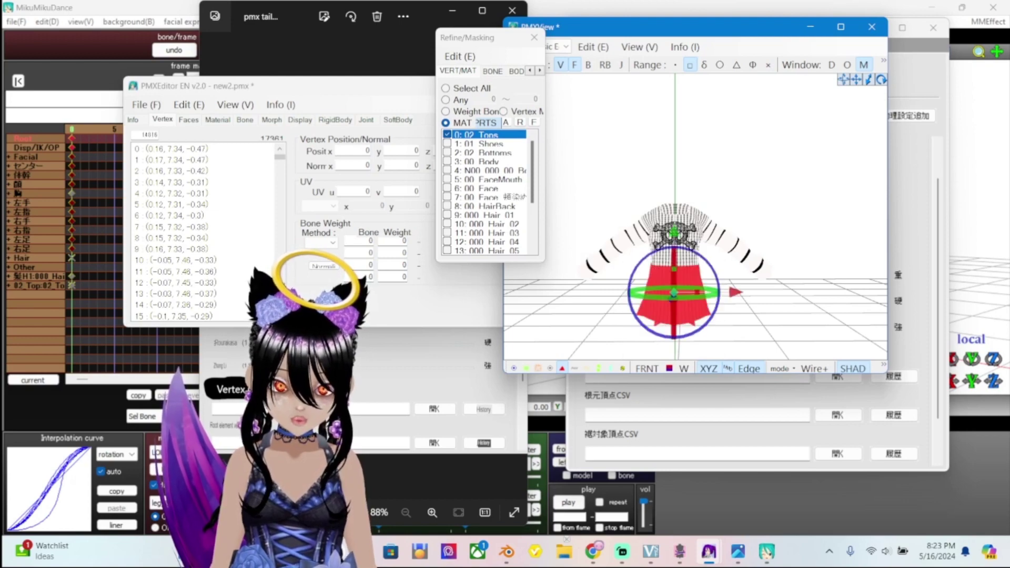
Orbit to a level view, clear the selection, and box-select the shirt vertices again
right_drag(594, 266, 737, 265)
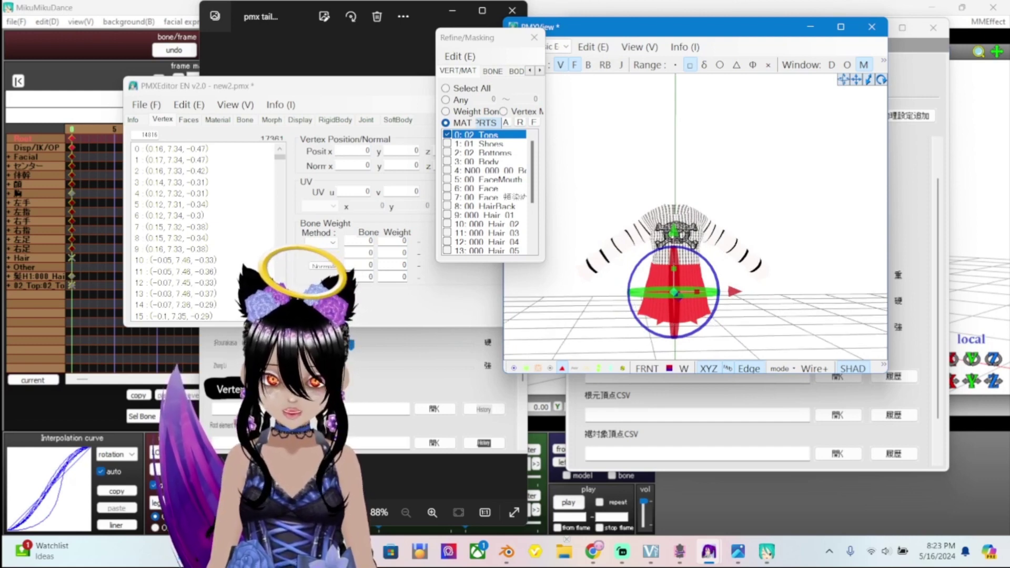
right_drag(594, 264, 593, 261)
click(594, 262)
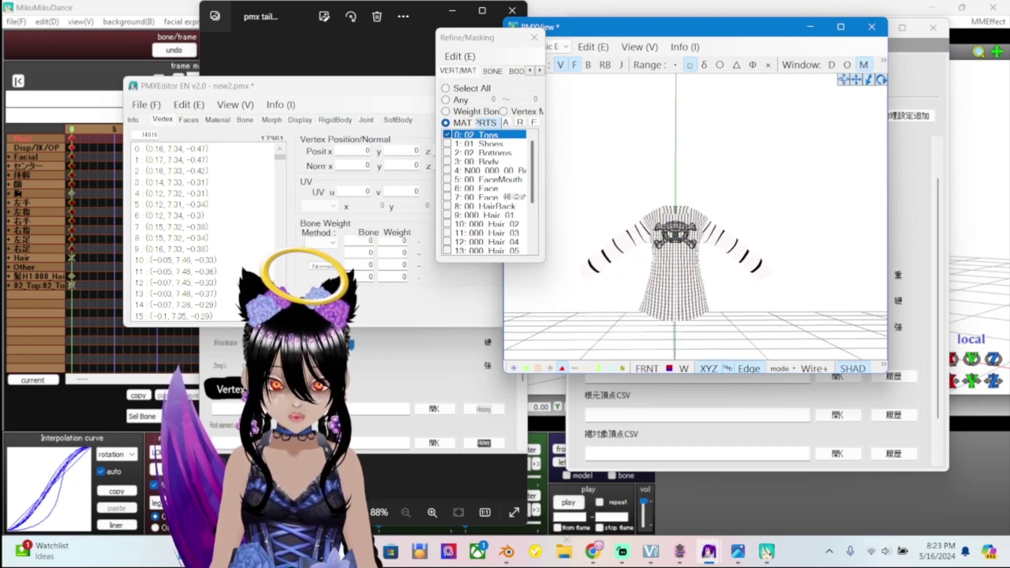
mouse_move(635, 256)
mouse_down()
mouse_move(651, 337)
mouse_move(722, 342)
mouse_up()
mouse_move(742, 258)
right_down()
mouse_move(758, 263)
mouse_move(737, 263)
right_up()
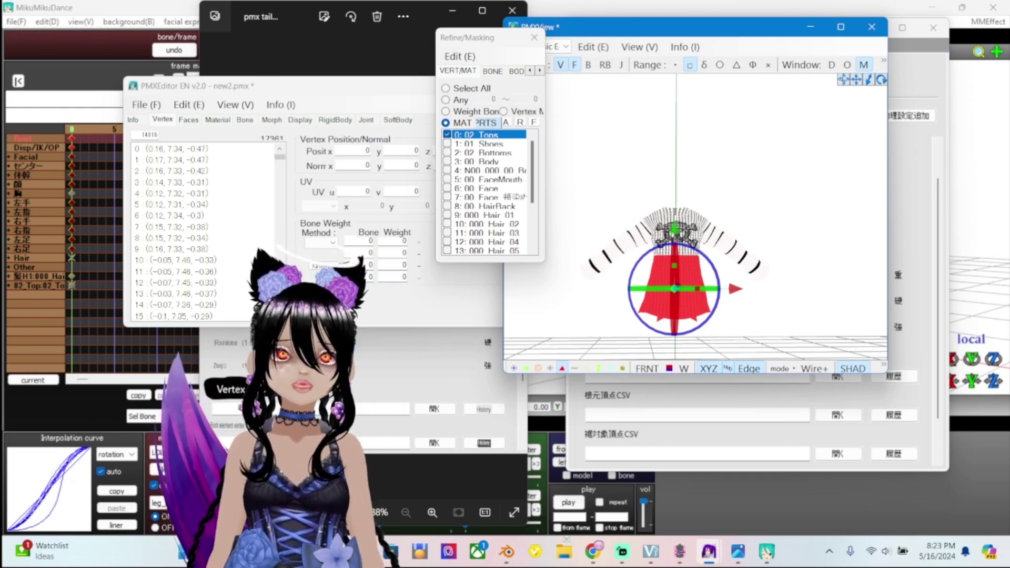
Bring the main editor forward and maximize it to show the 17361-vertex list
key(alt+Tab)
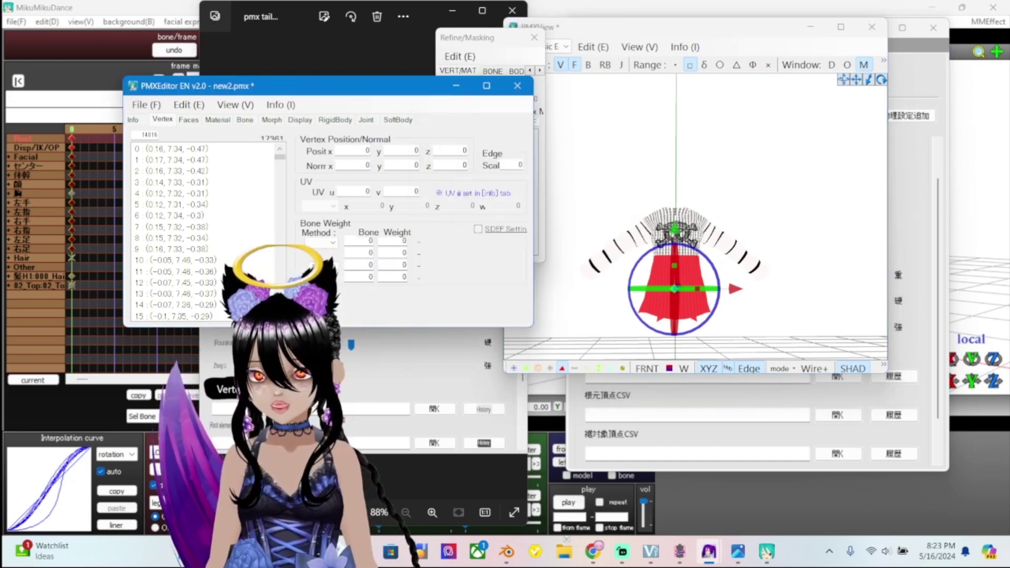
drag(316, 86, 625, 94)
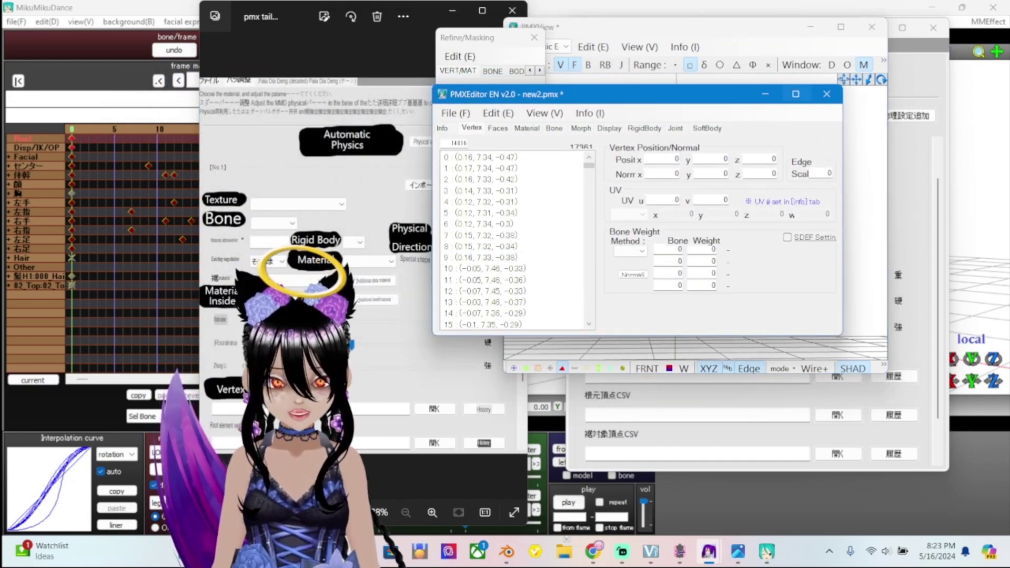
key(super+Up)
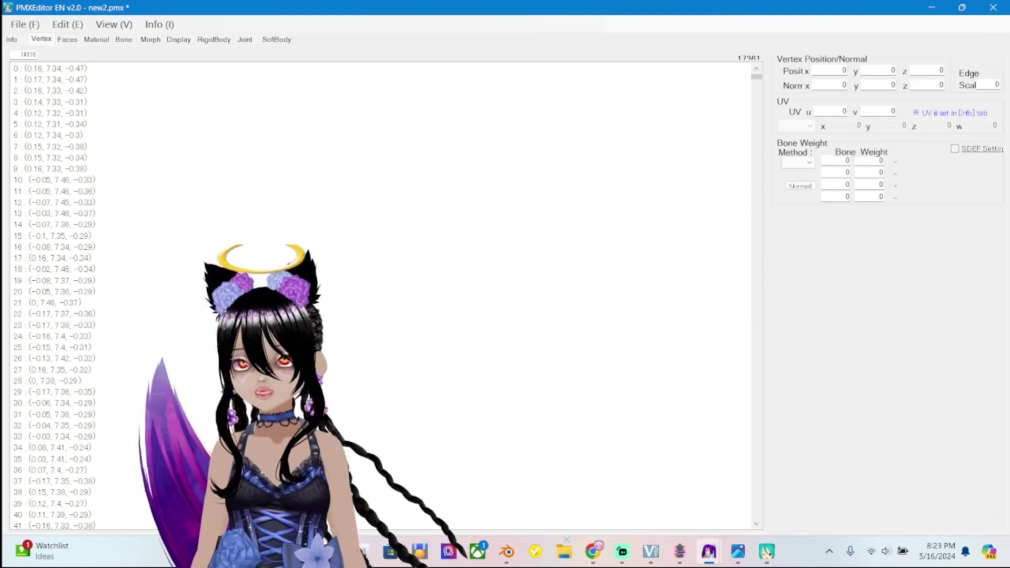
Export the selected vertices with Save as CSV as 'loloshirt' in the Stylized folder
drag(757, 77, 757, 474)
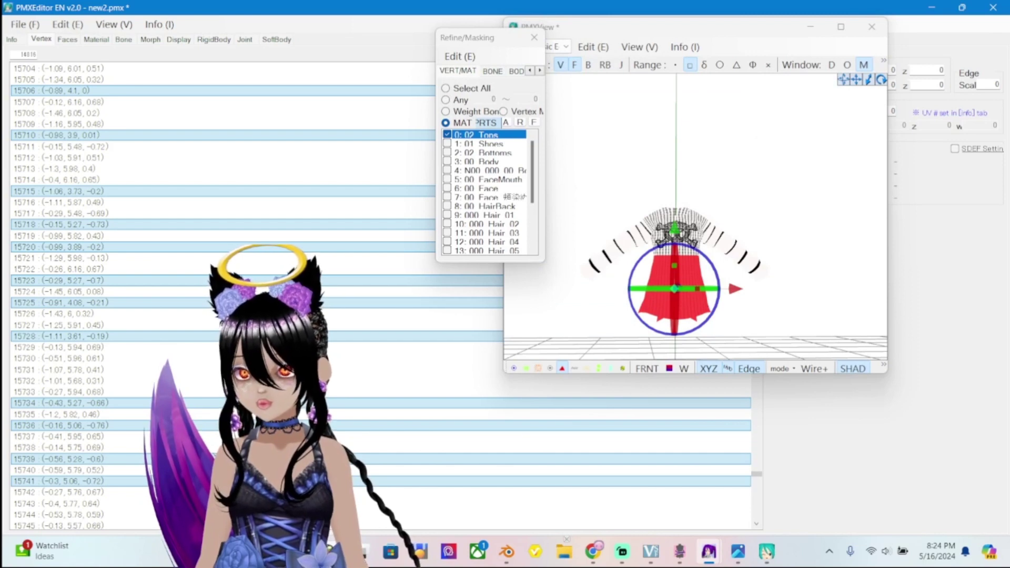
right_click(221, 248)
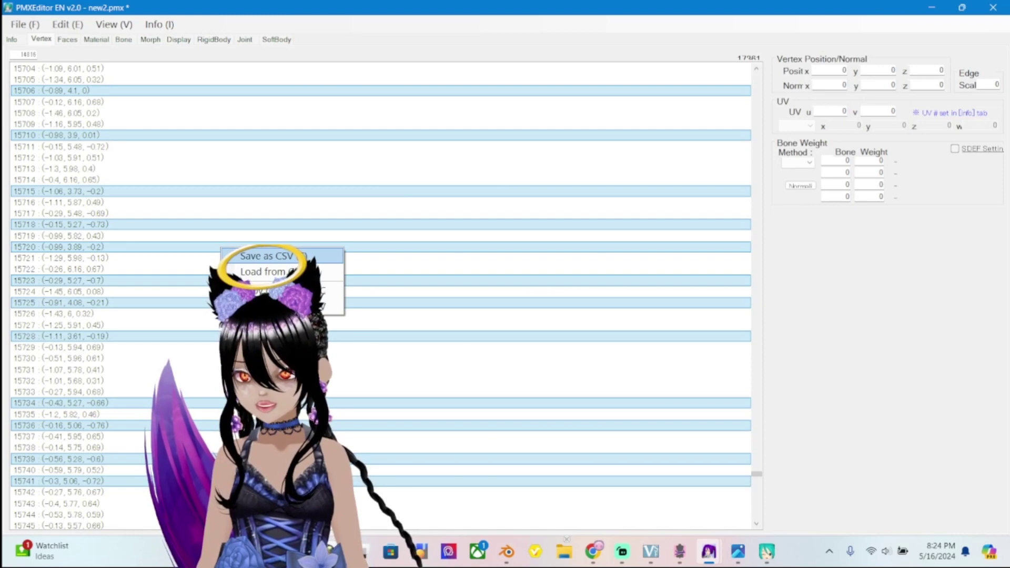
click(266, 256)
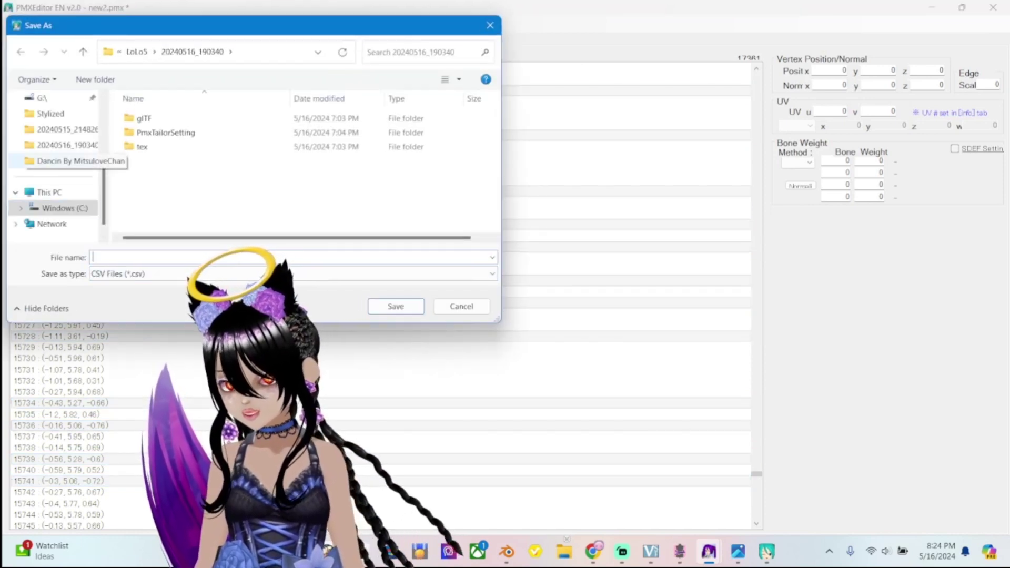
scroll(55, 169, up, 1)
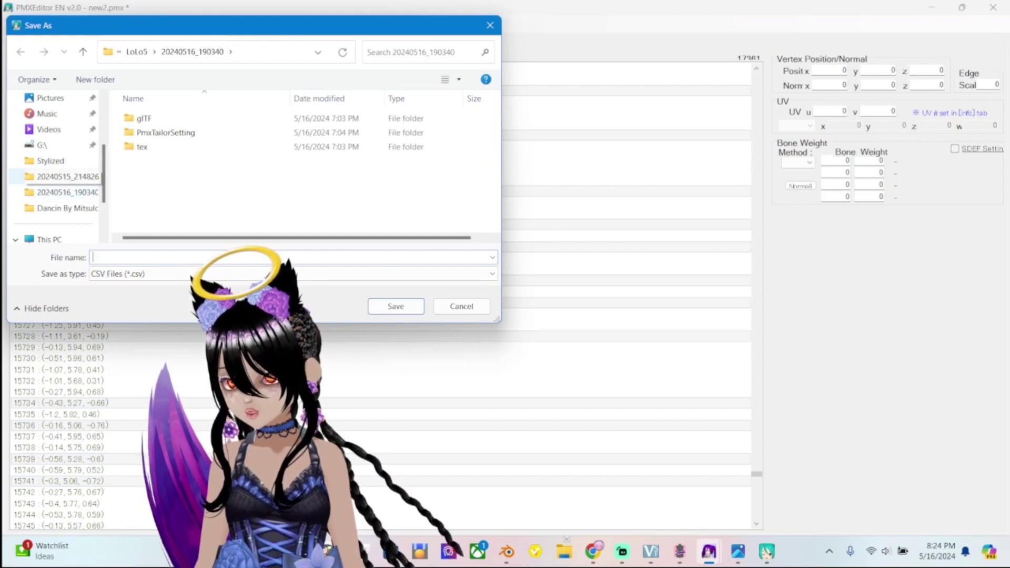
click(50, 160)
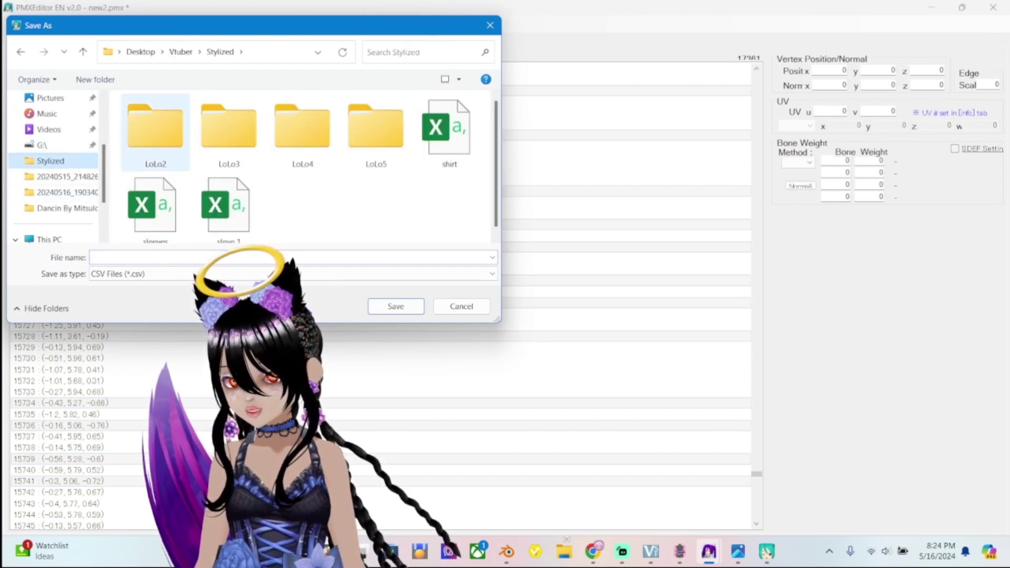
scroll(226, 205, down, 1)
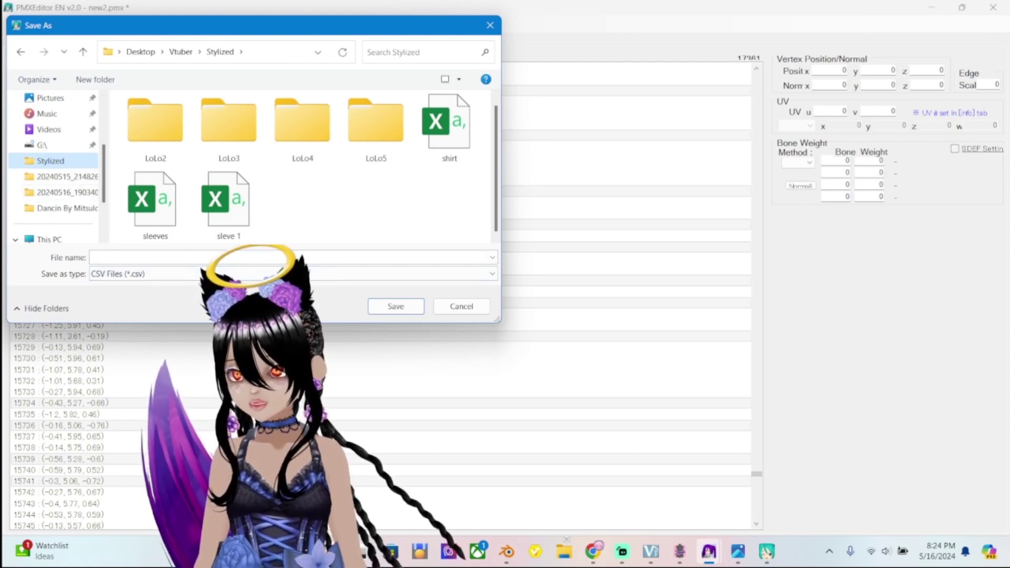
click(93, 257)
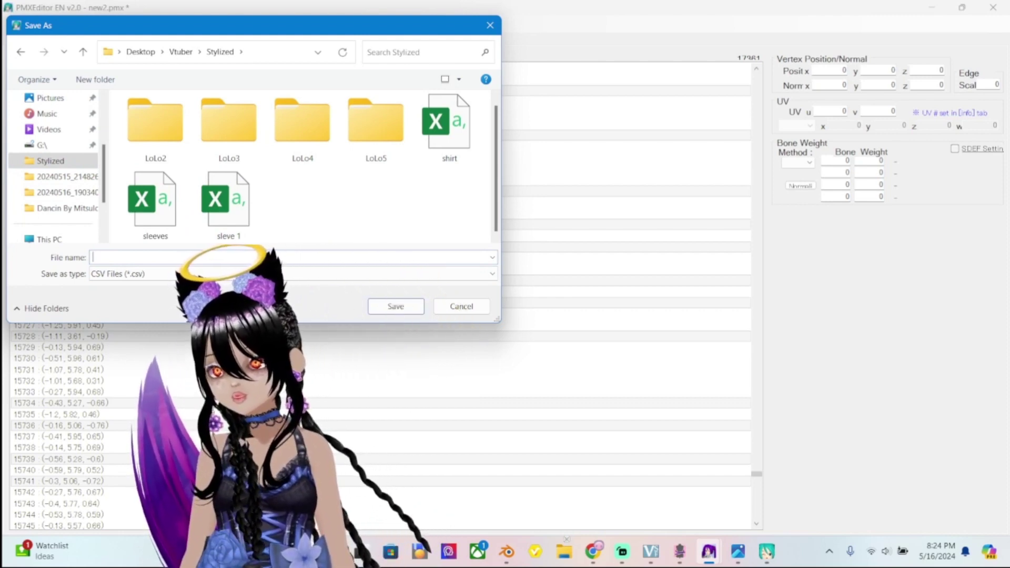
text(lolo)
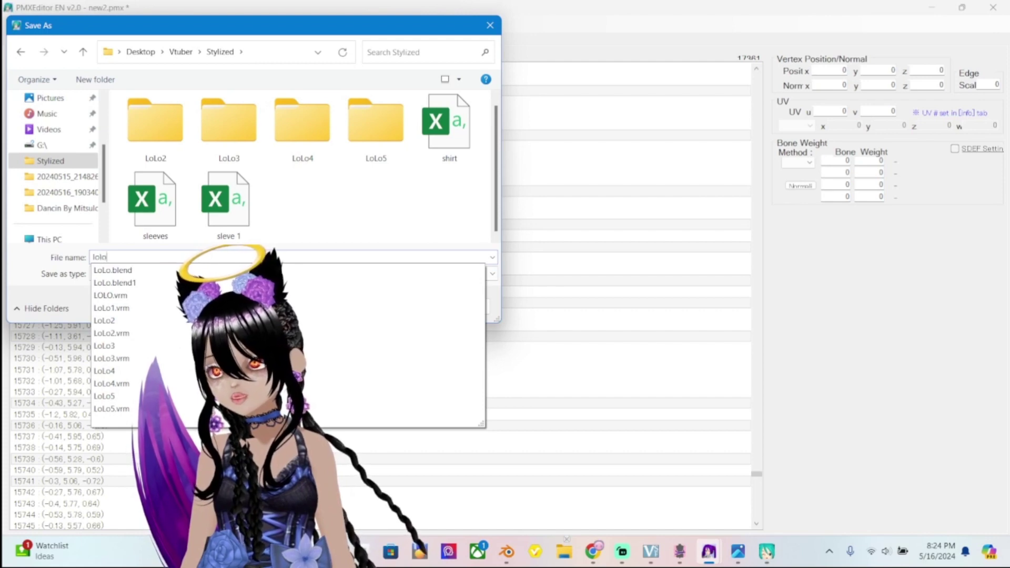
text(shi)
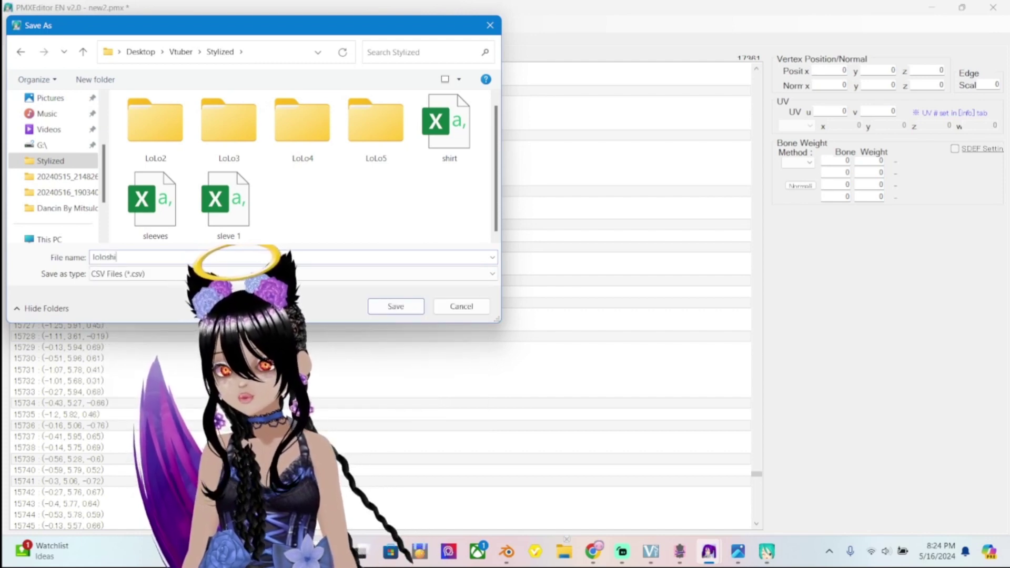
text(rt)
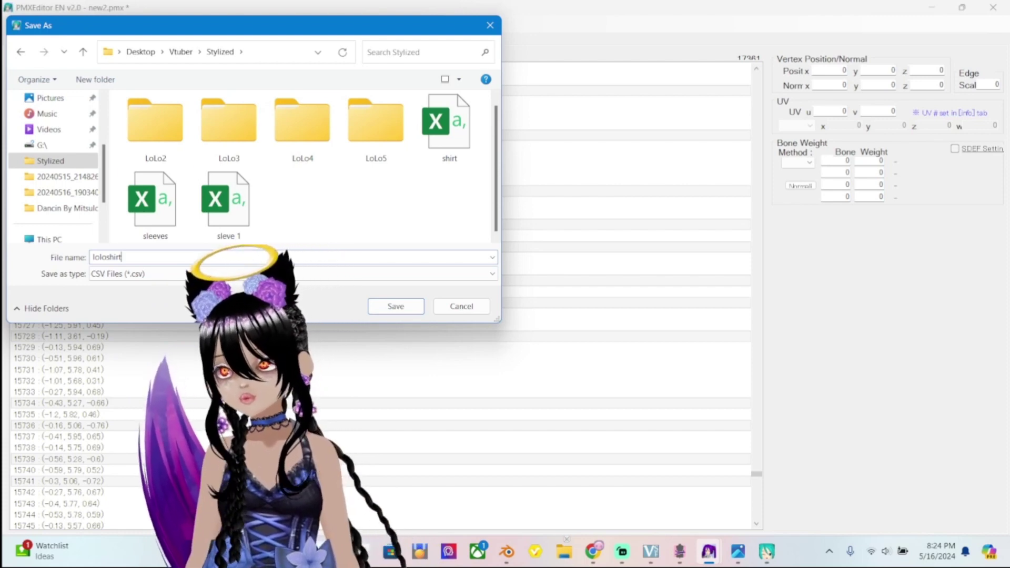
click(399, 307)
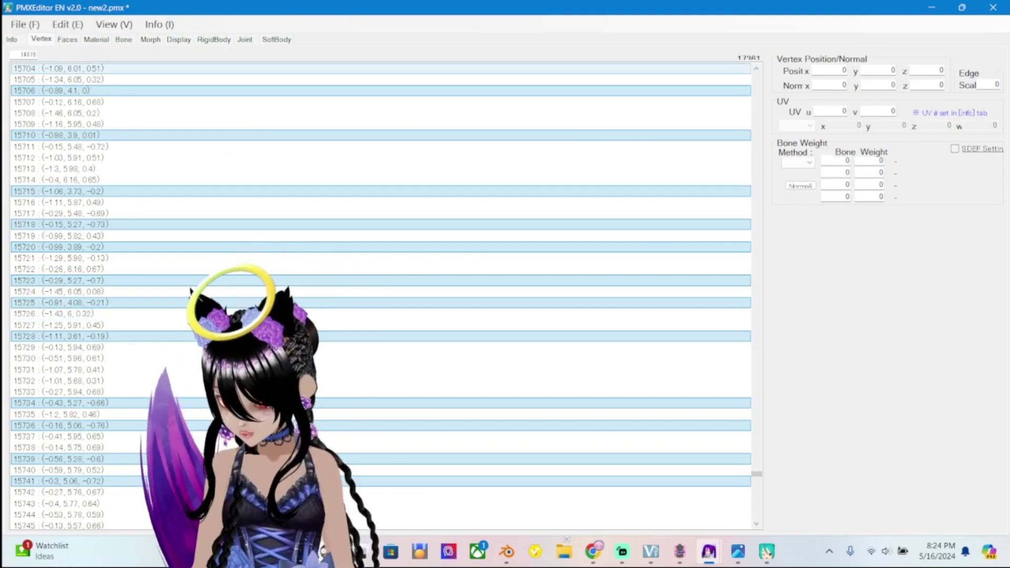
Restore the editor to a smaller window and move it left to uncover PMXView
click(963, 8)
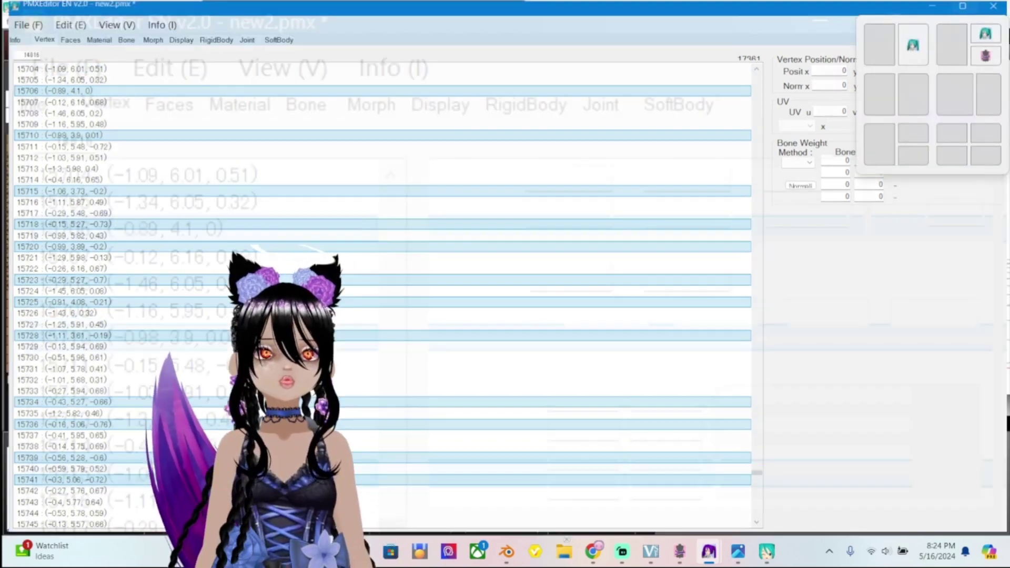
drag(579, 89, 282, 82)
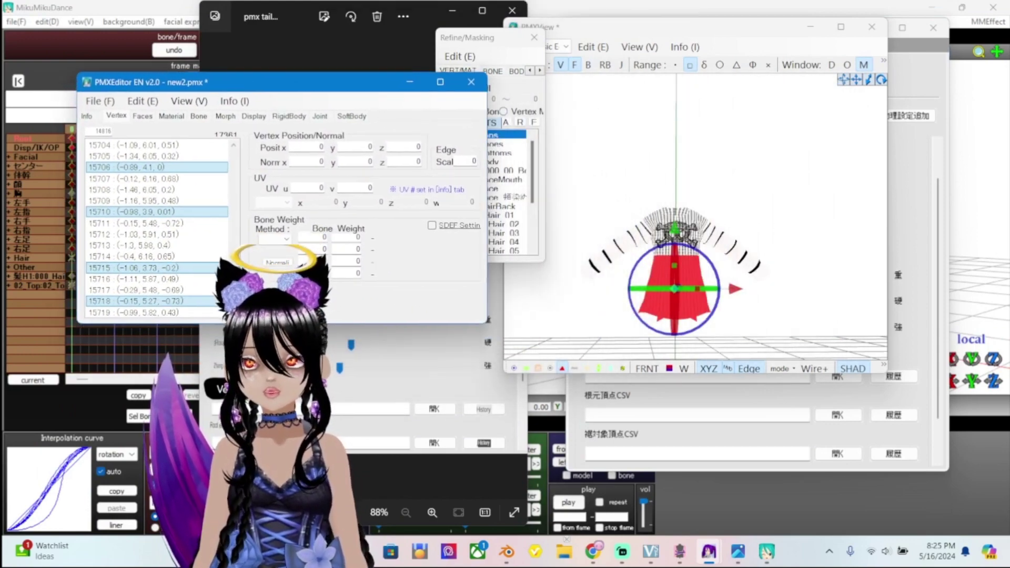
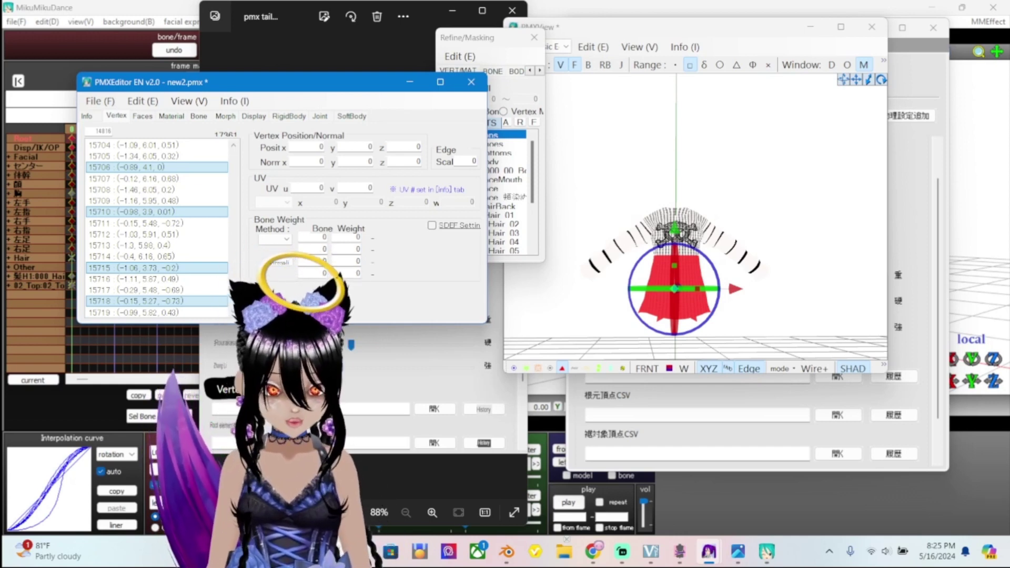
Bring PmxTailor forward over the editor and check it against the reference screenshot
click(680, 552)
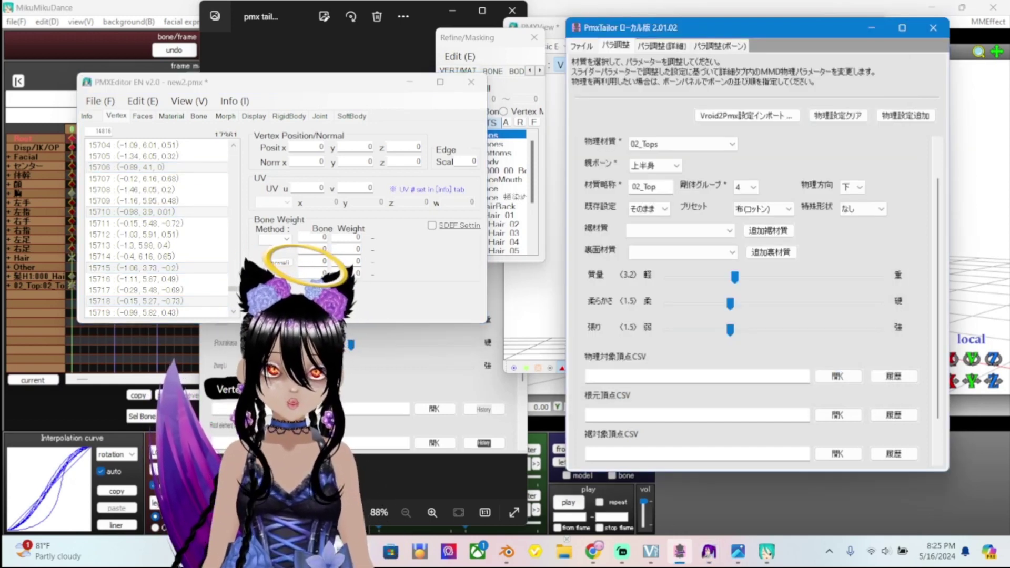
drag(737, 27, 668, 41)
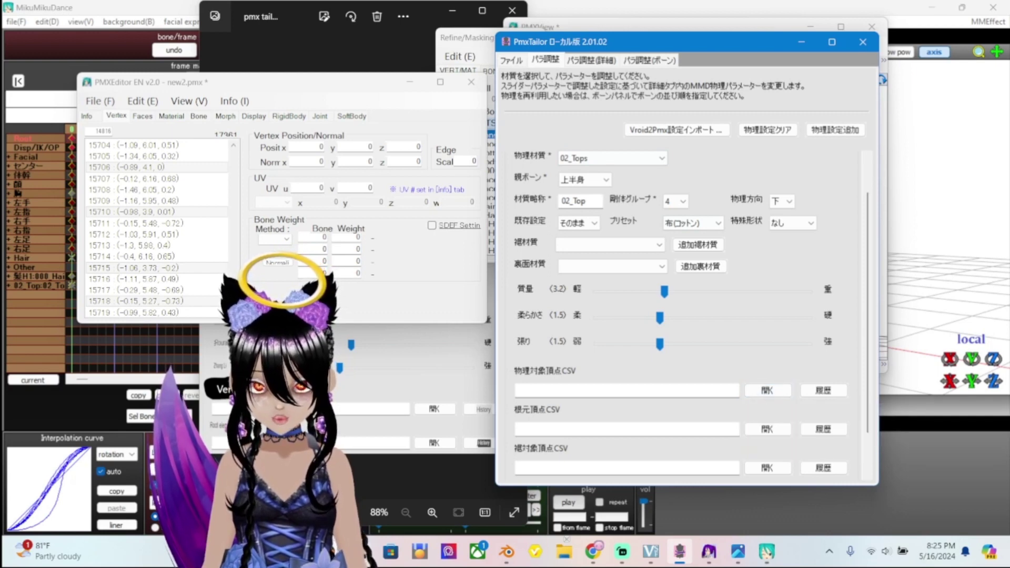
key(alt+Tab)
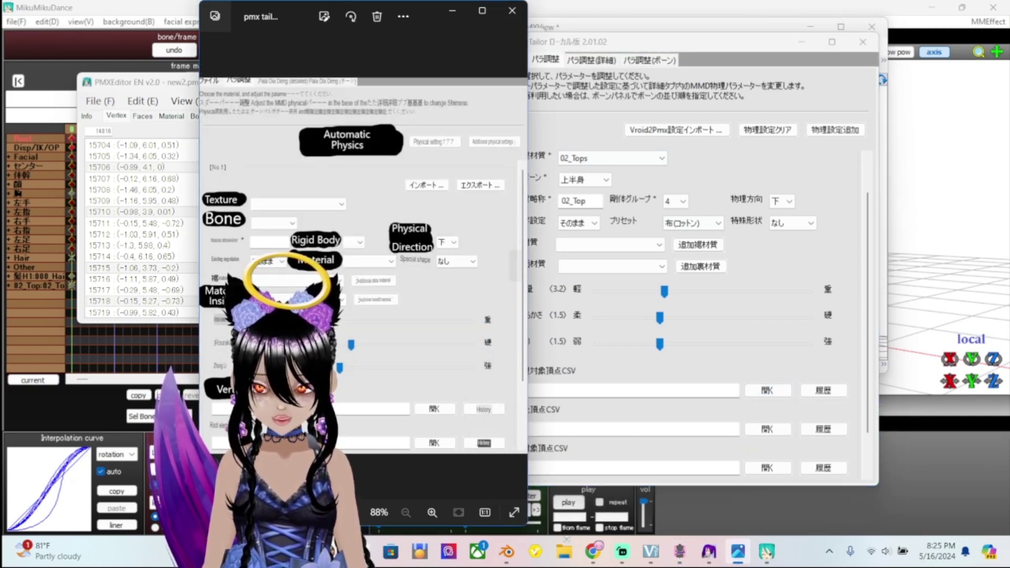
key(alt+Tab)
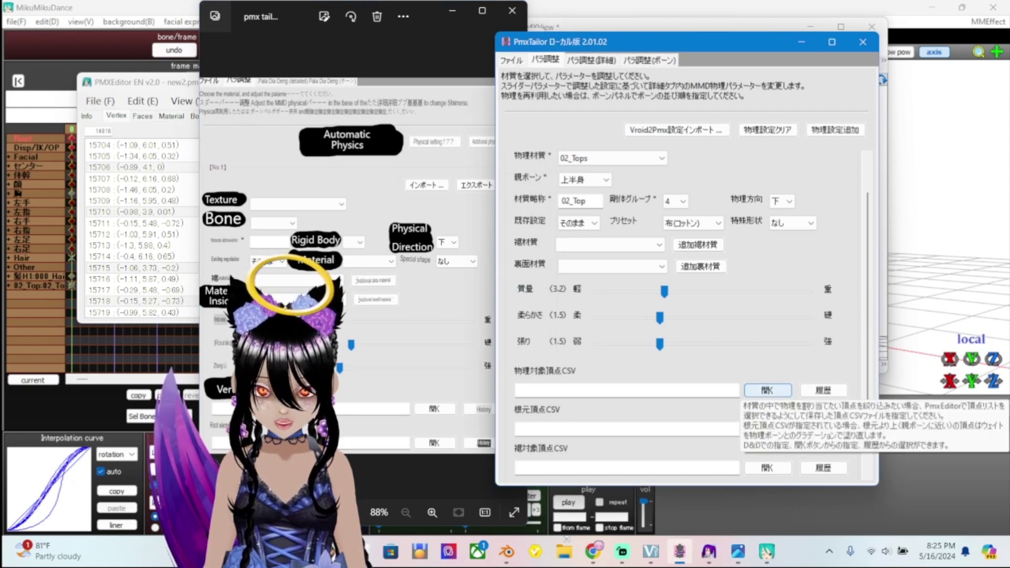
Load loloshirt.csv as the 02_Tops physics-target vertex CSV, then go to the file settings page
click(768, 390)
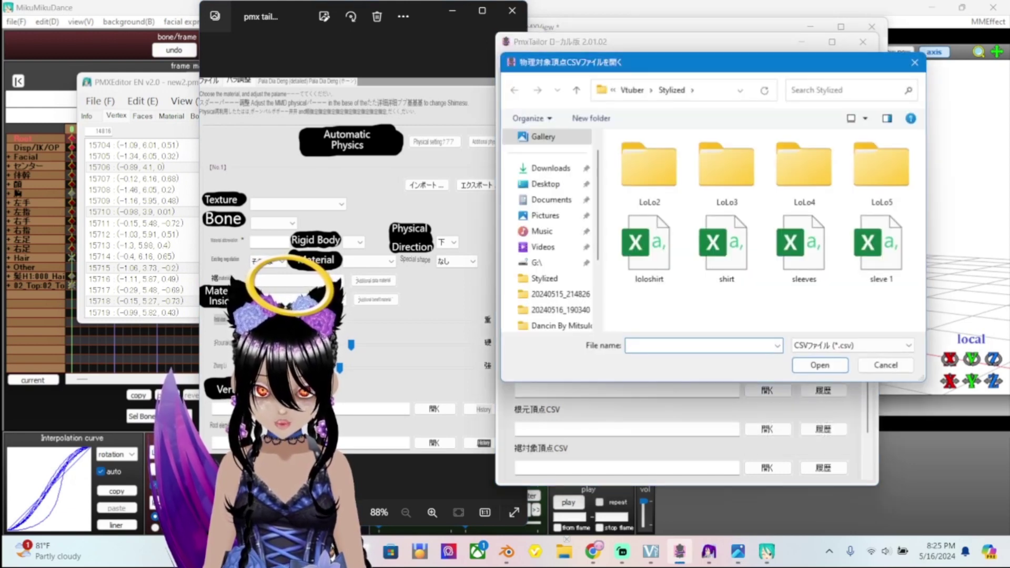
click(649, 245)
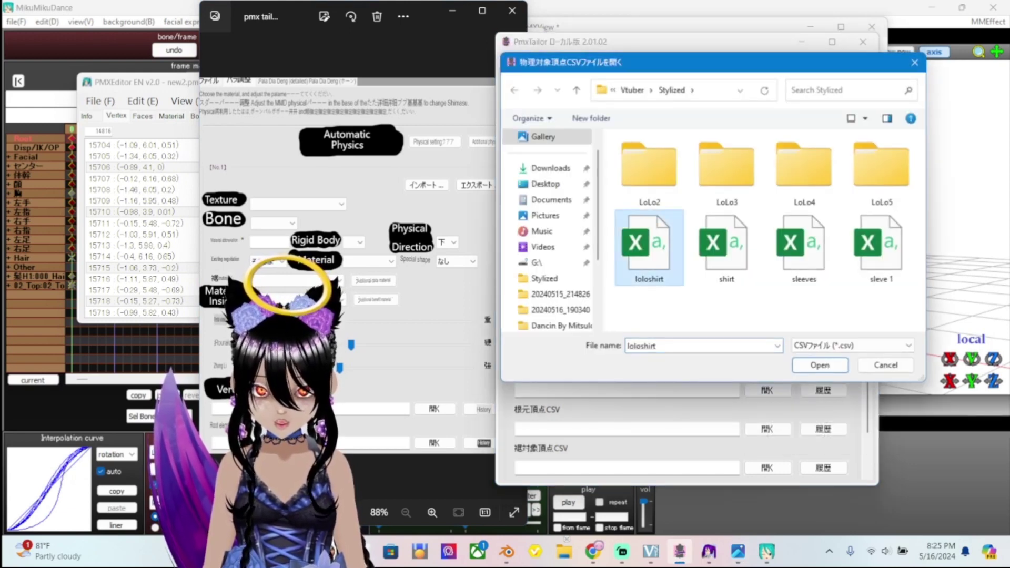
click(820, 365)
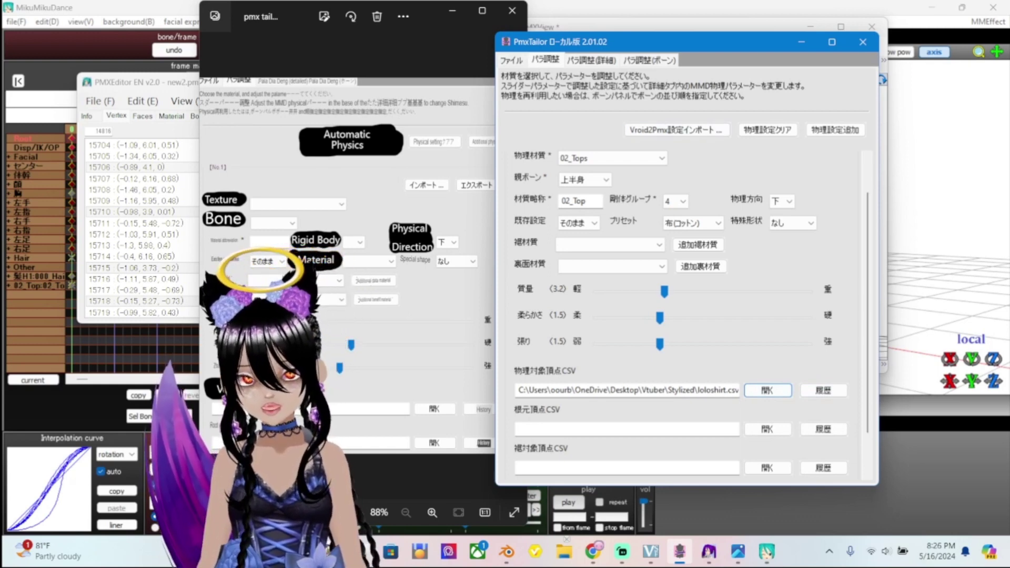
key(ctrl+shift+Tab)
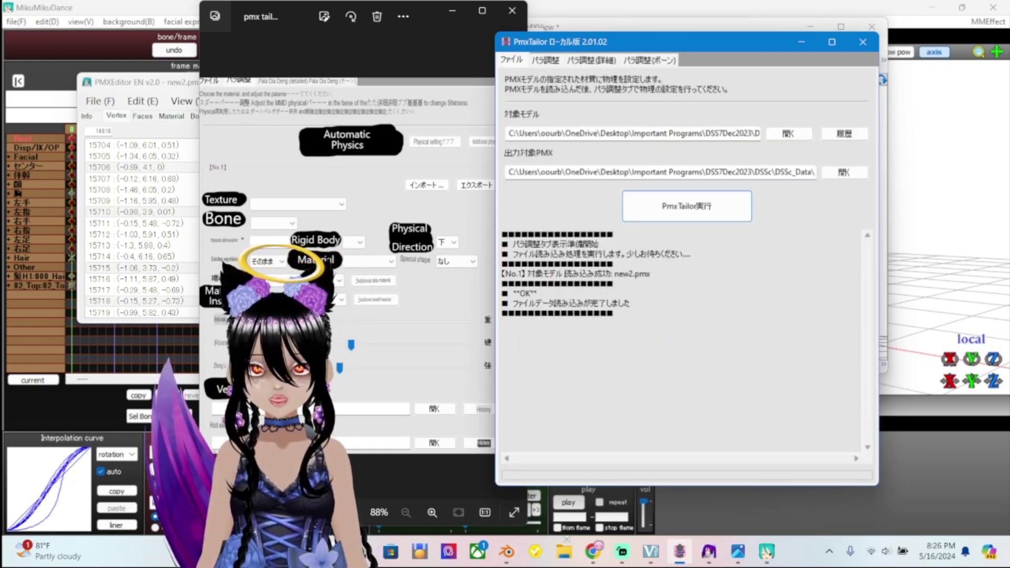
Run PmxTailor to write new2_20240516_202554.pmx, then close PmxTailor and the reference screenshot
click(693, 208)
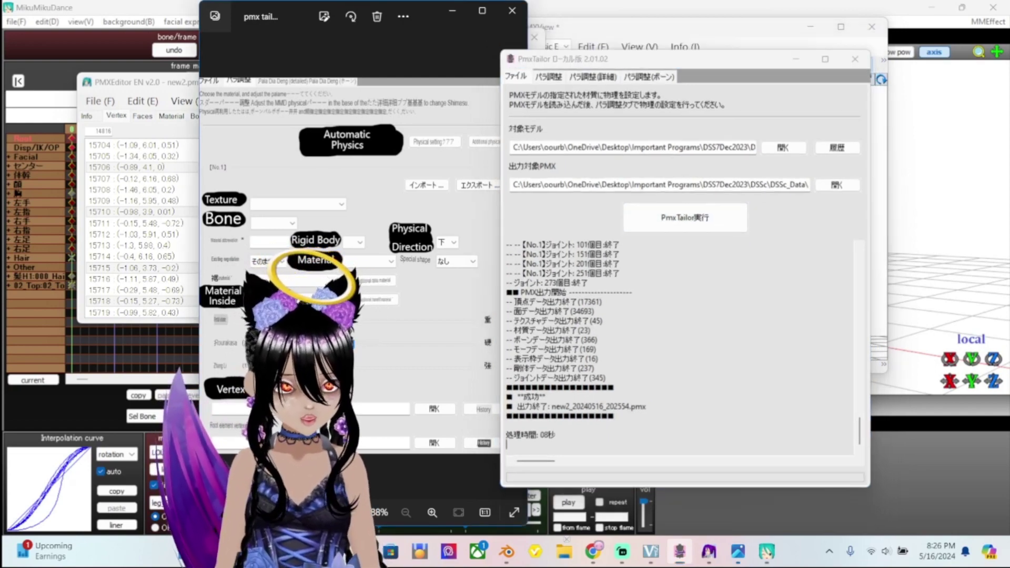
click(863, 42)
click(452, 10)
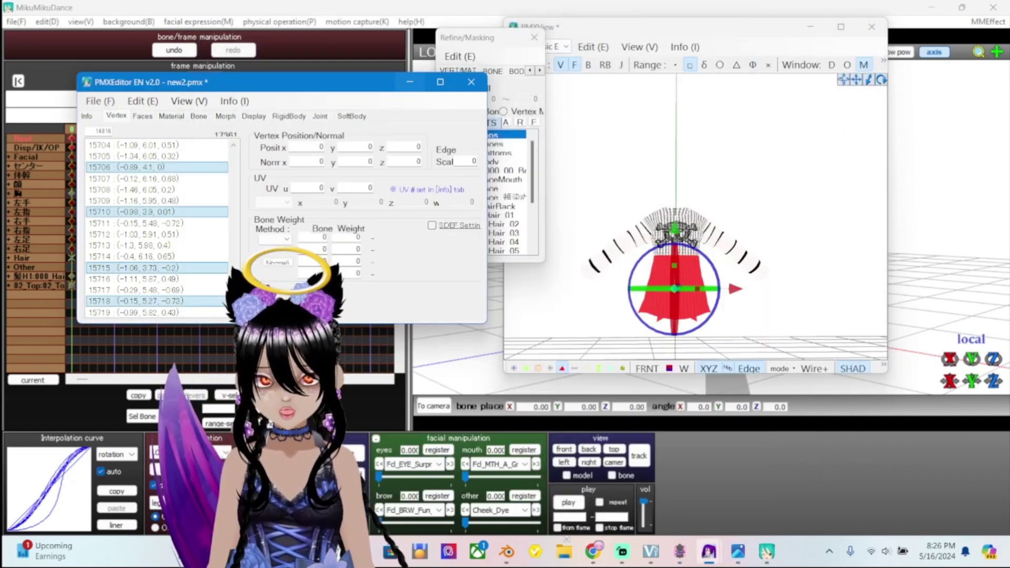
Minimize PMXEditor and PMXView, undo the bone move back to origin, and open Load model
click(410, 81)
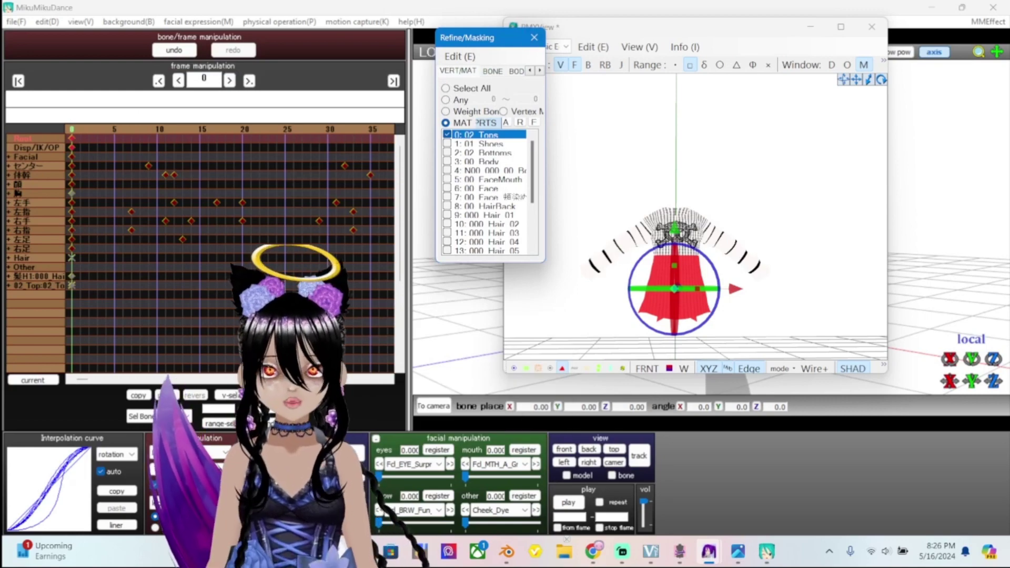
click(811, 27)
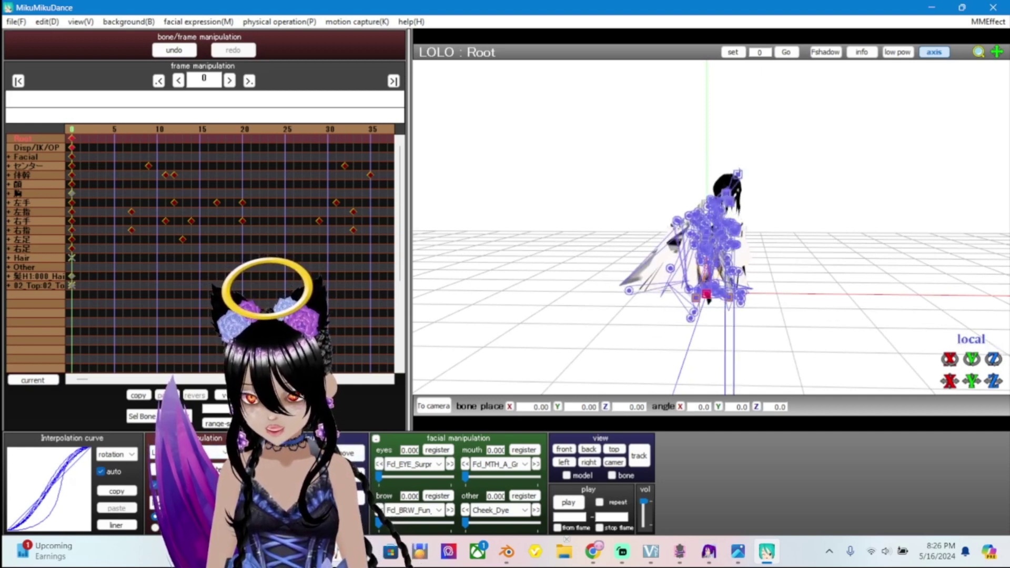
key(ctrl+a)
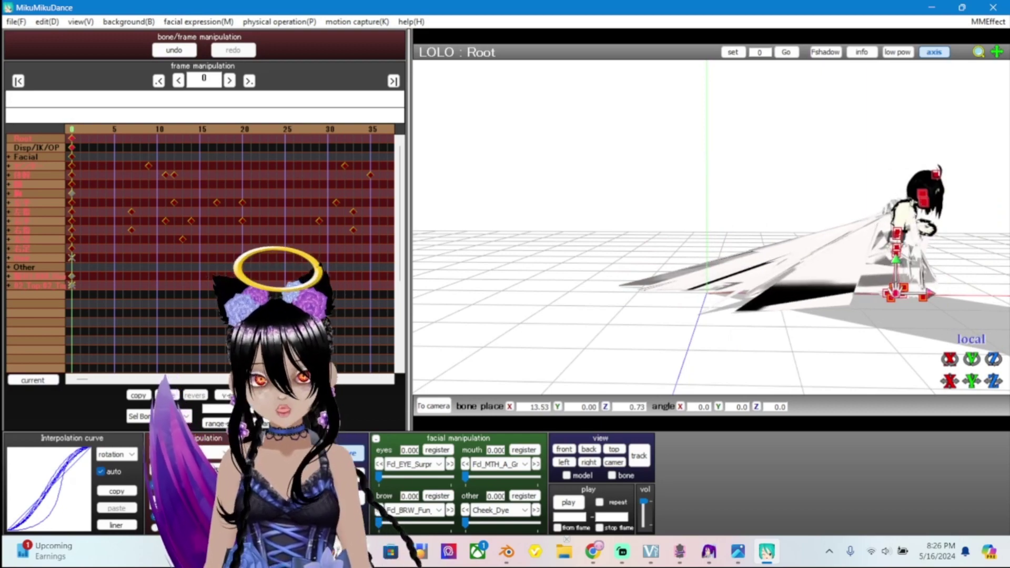
key(ctrl+z)
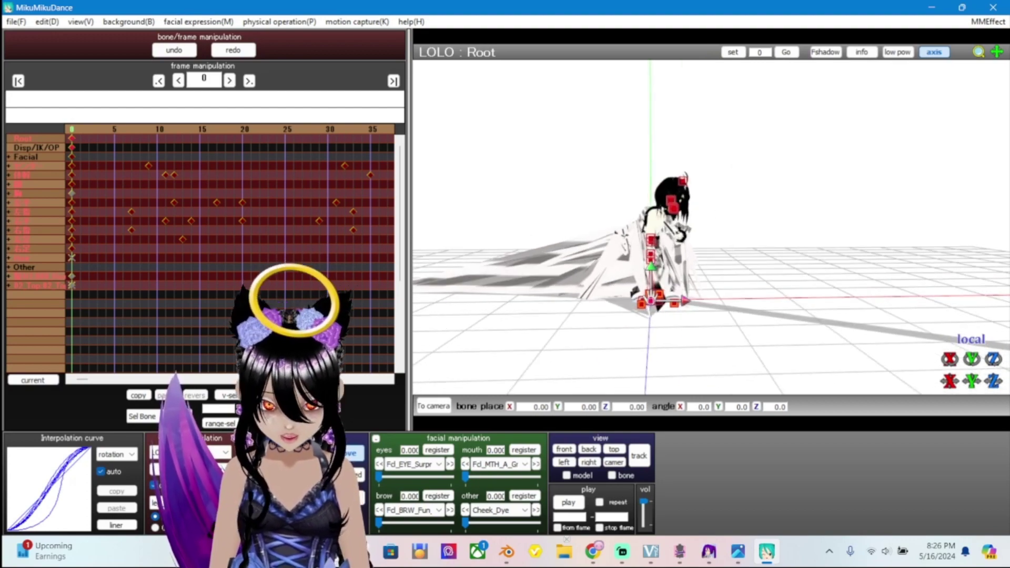
key(ctrl+p)
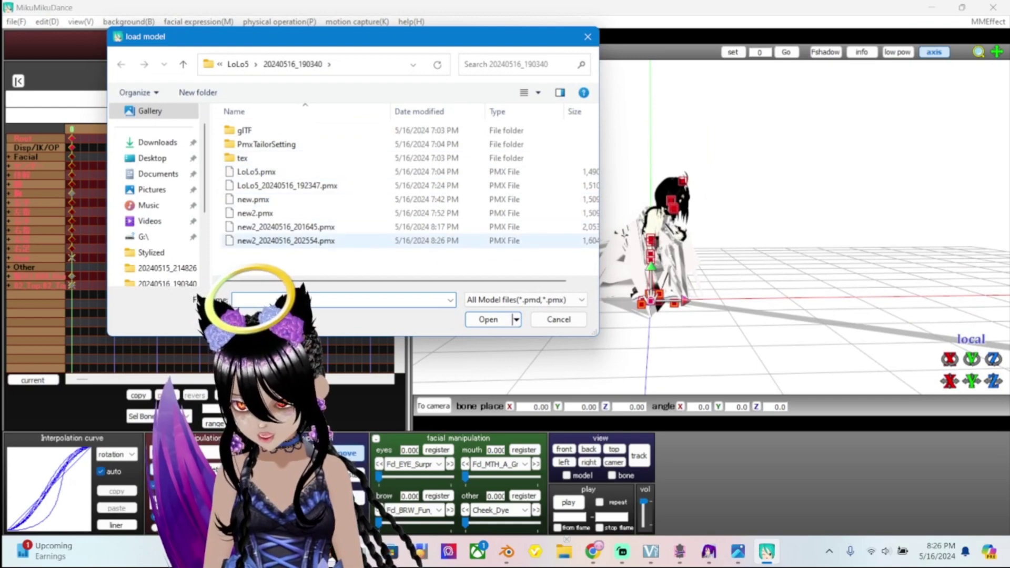
Load new2_20240516_202554.pmx, dismiss the info notice, and offset it to X 10.95, Z -0.95
click(285, 241)
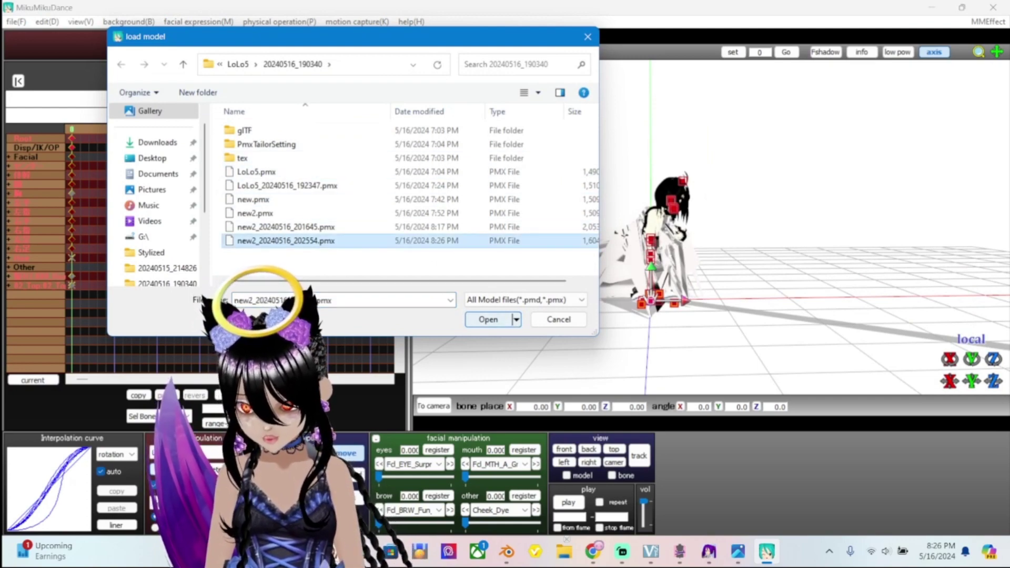
key(Return)
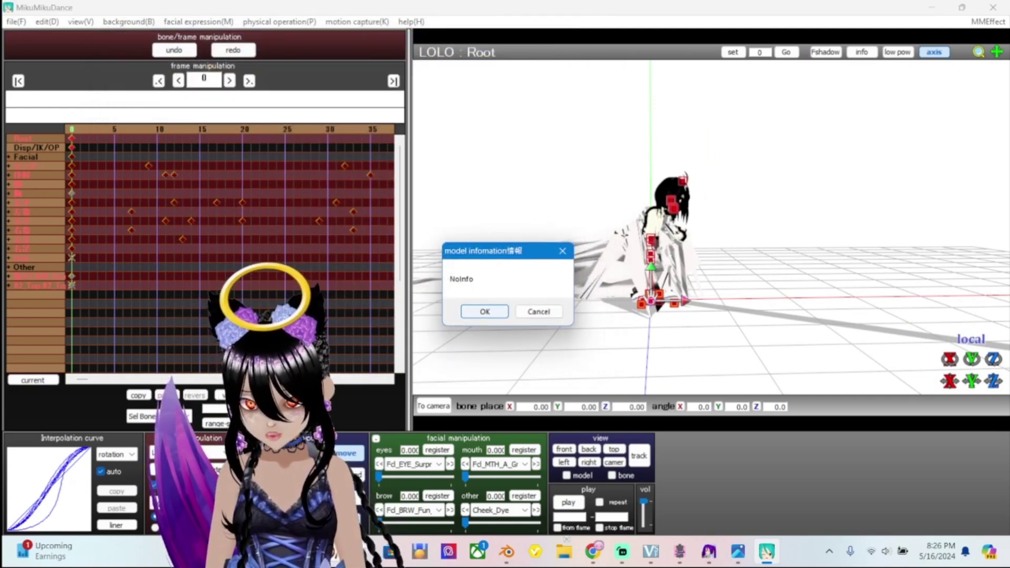
key(Return)
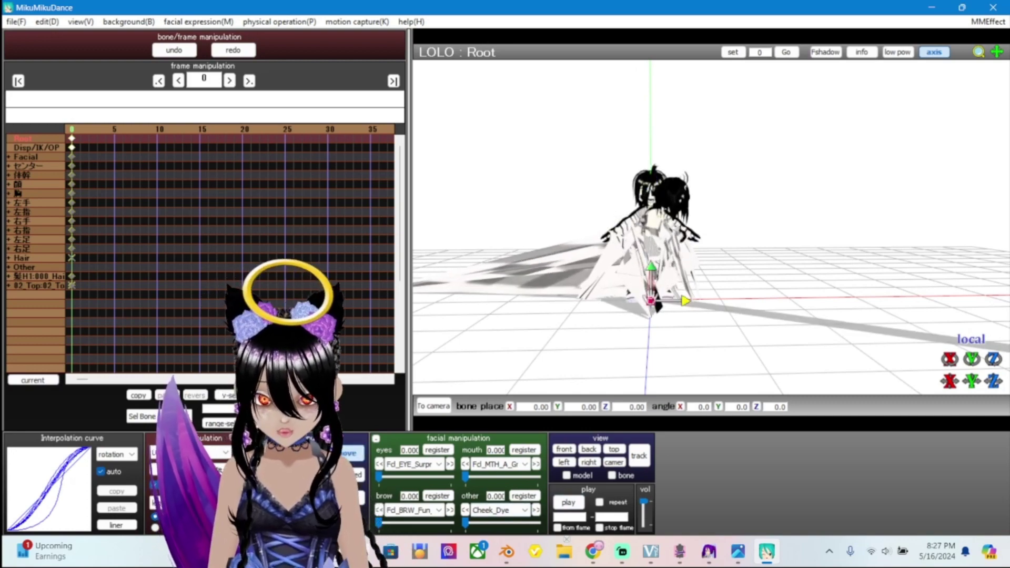
key(ctrl+y)
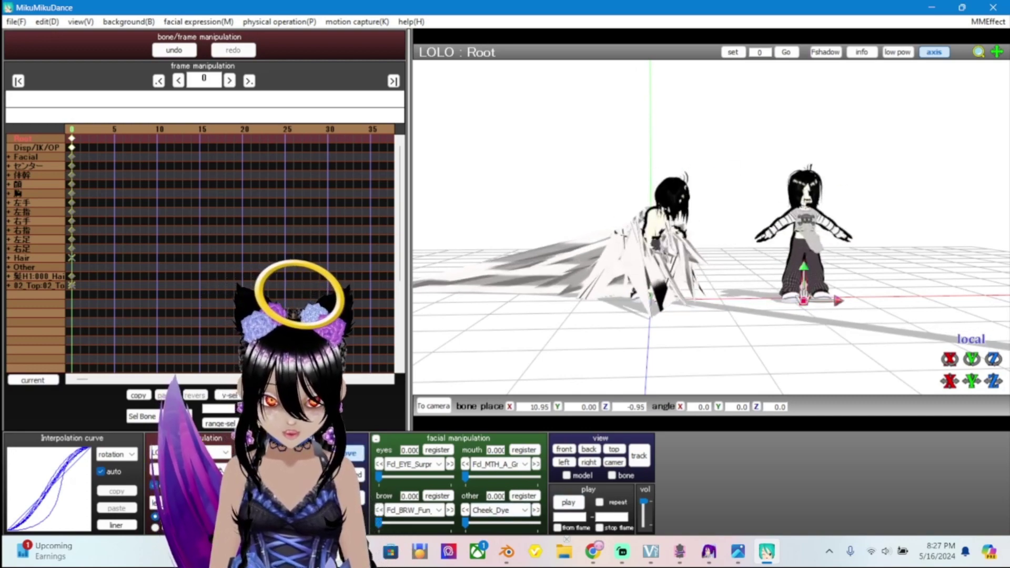
Shift the new model to X 9.56, Z -0.83 and zoom in on its shirt
scroll(711, 226, up, 5)
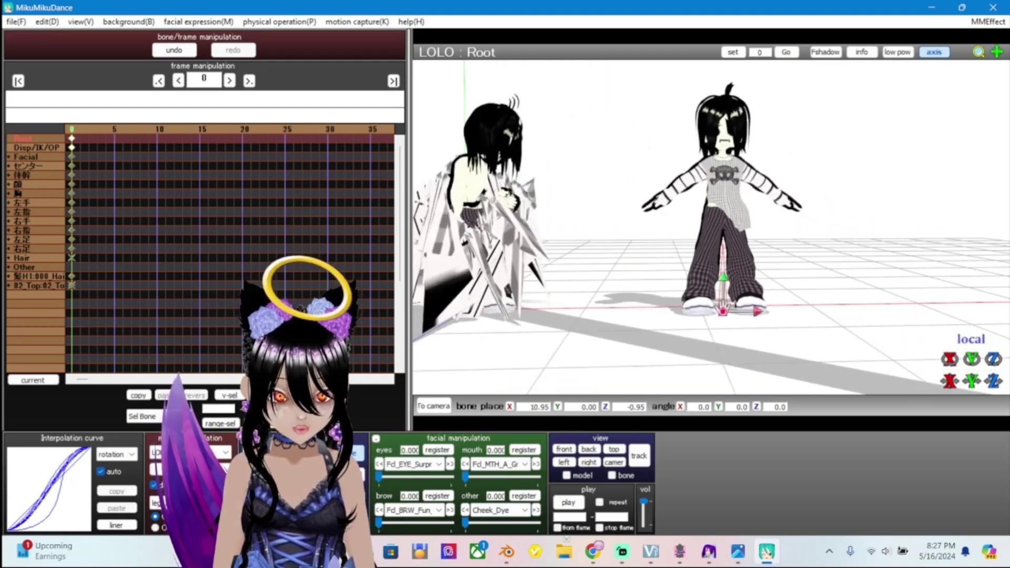
drag(758, 312, 769, 313)
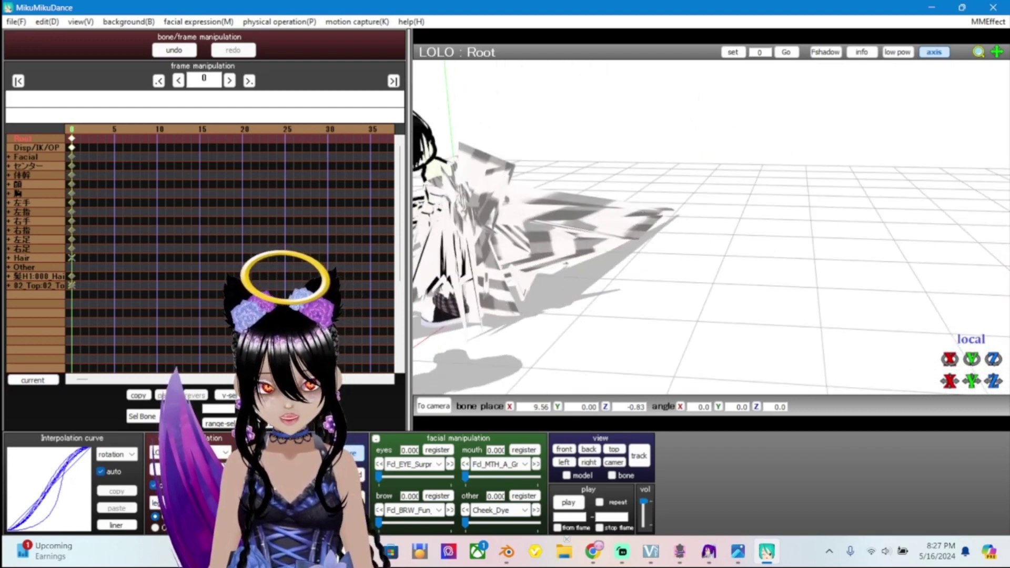
scroll(710, 226, up, 3)
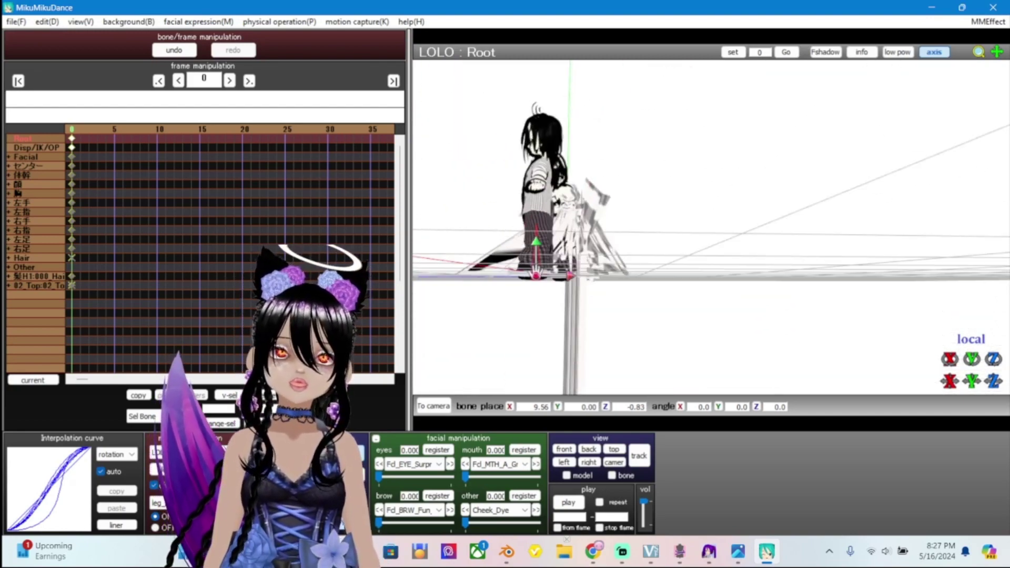
scroll(710, 226, up, 5)
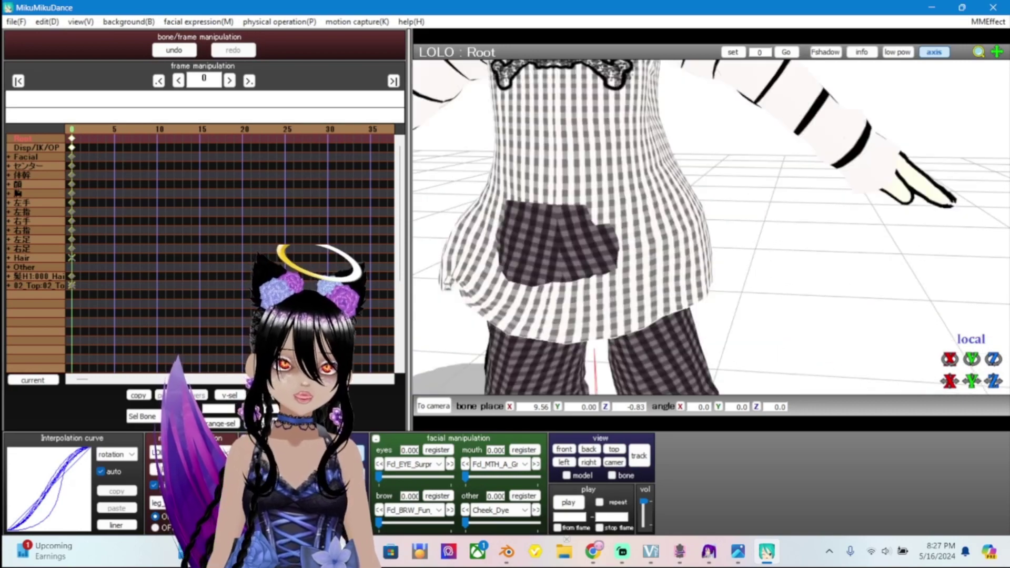
scroll(710, 226, down, 5)
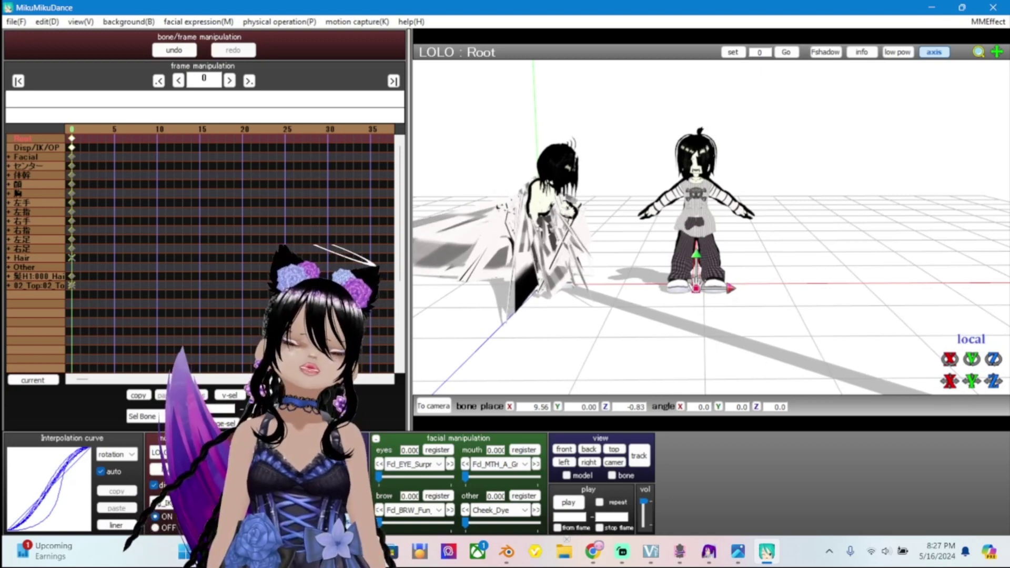
scroll(710, 236, up, 3)
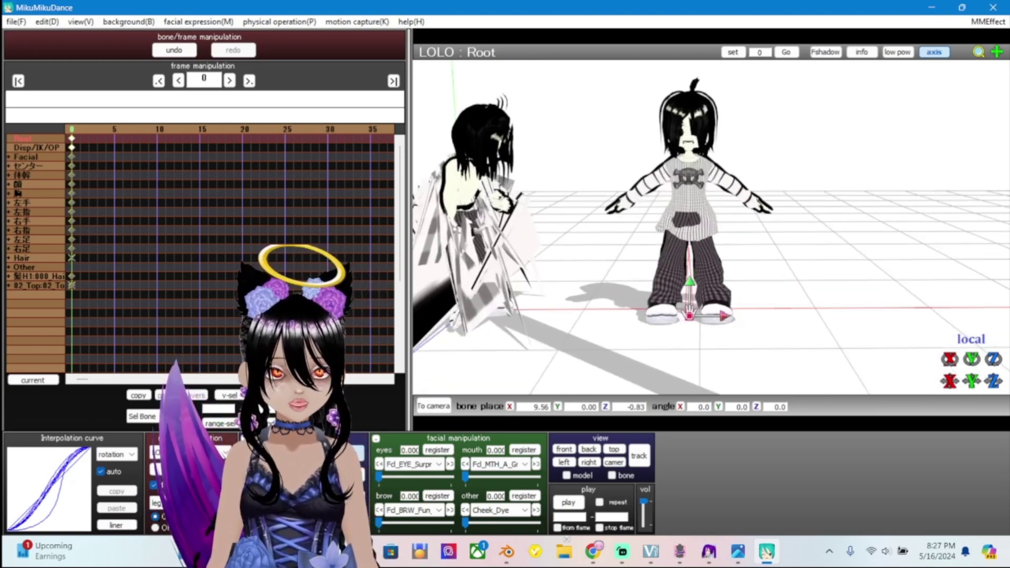
scroll(711, 226, down, 3)
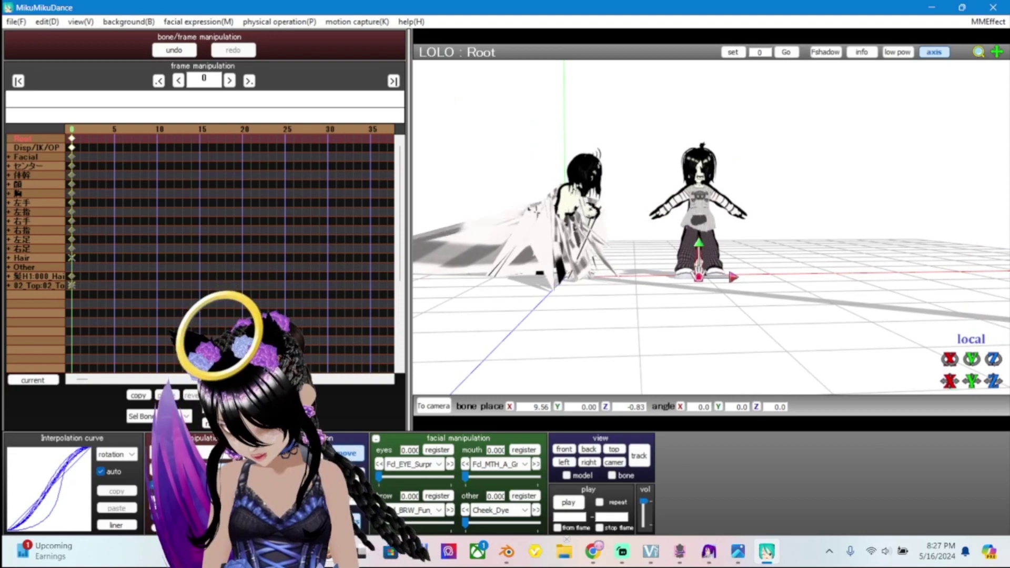
Delete the old LOLO model and confirm the deletion
key(Delete)
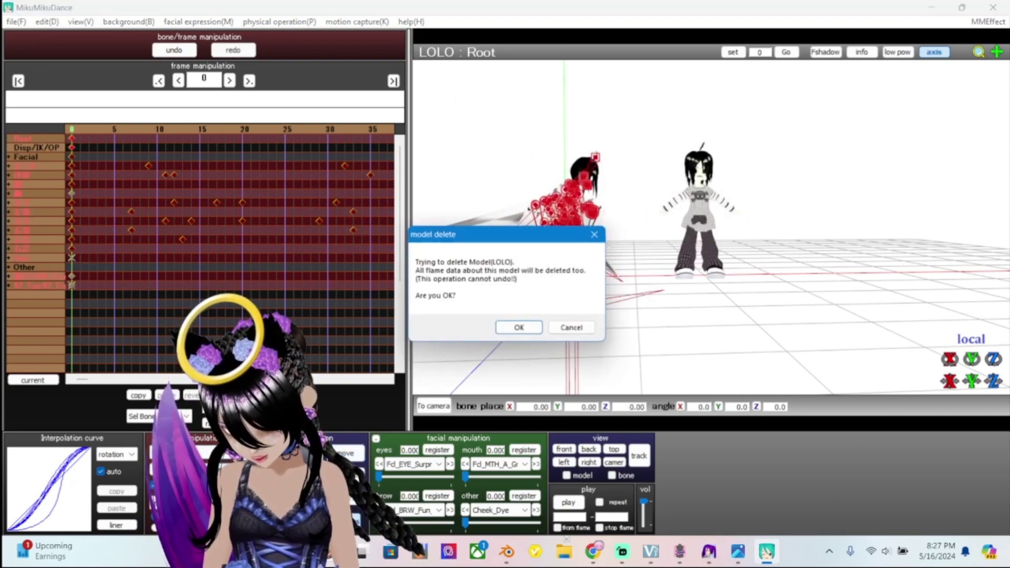
key(Return)
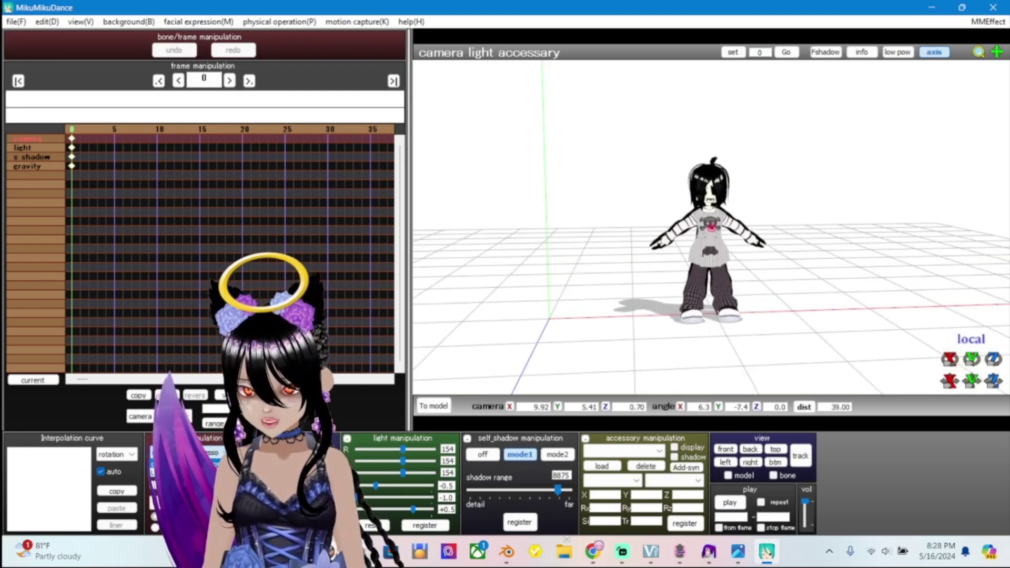
Return to model mode and load the motiontda.vmd motion onto the new model
click(434, 406)
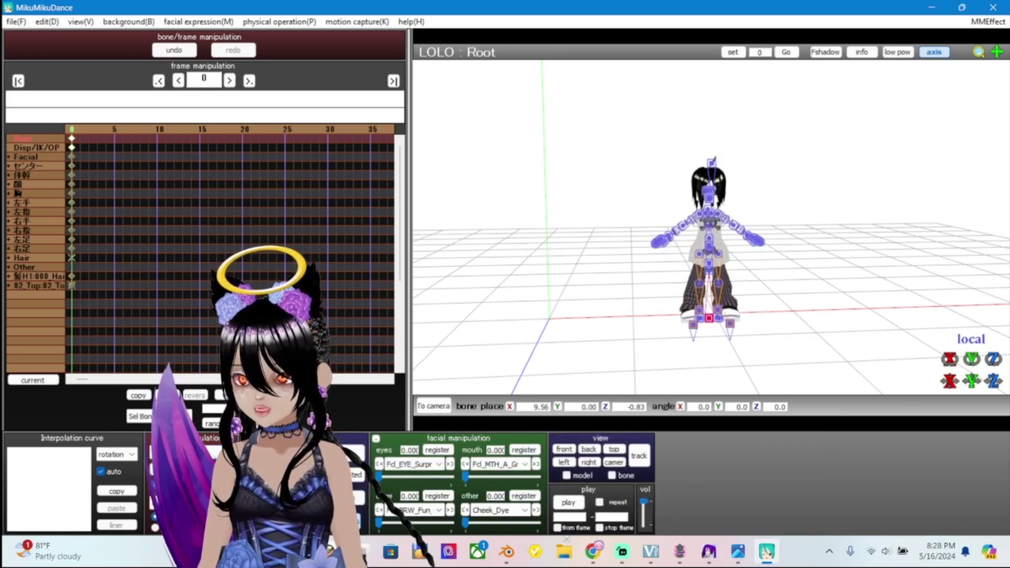
key(alt+f)
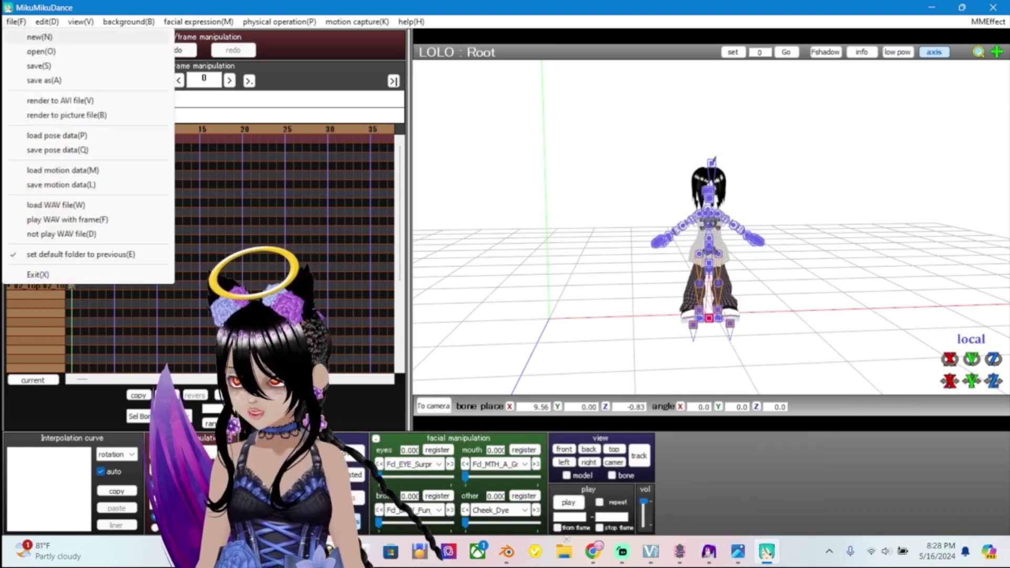
key(Return)
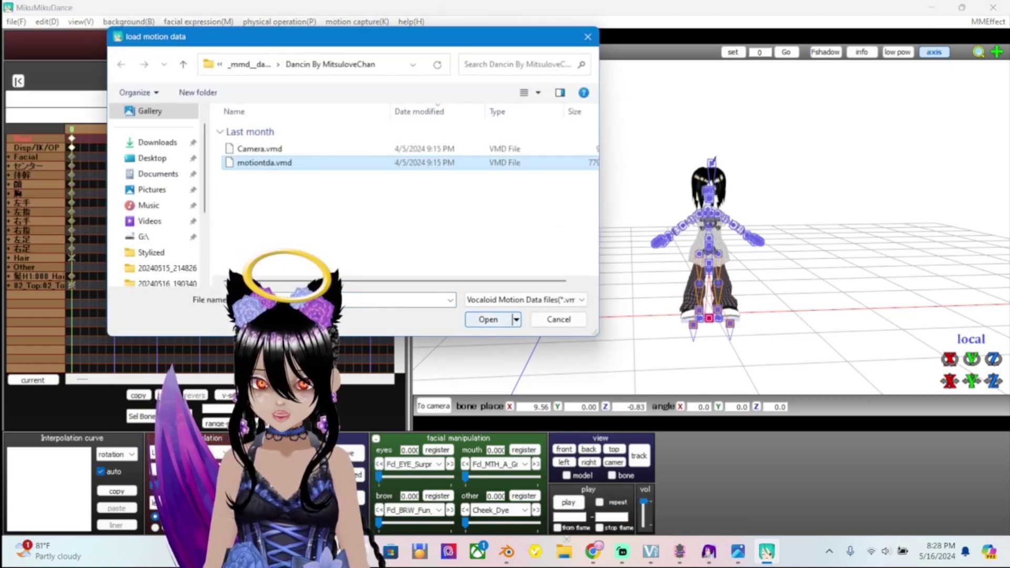
key(Return)
key(Return)
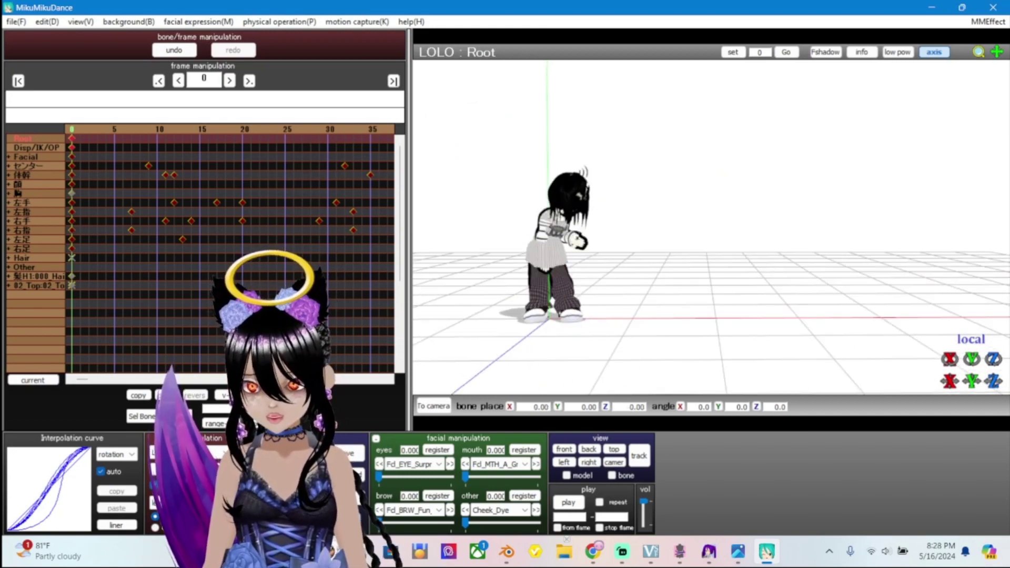
Set the edge line thickness to 0.0
key(alt+v)
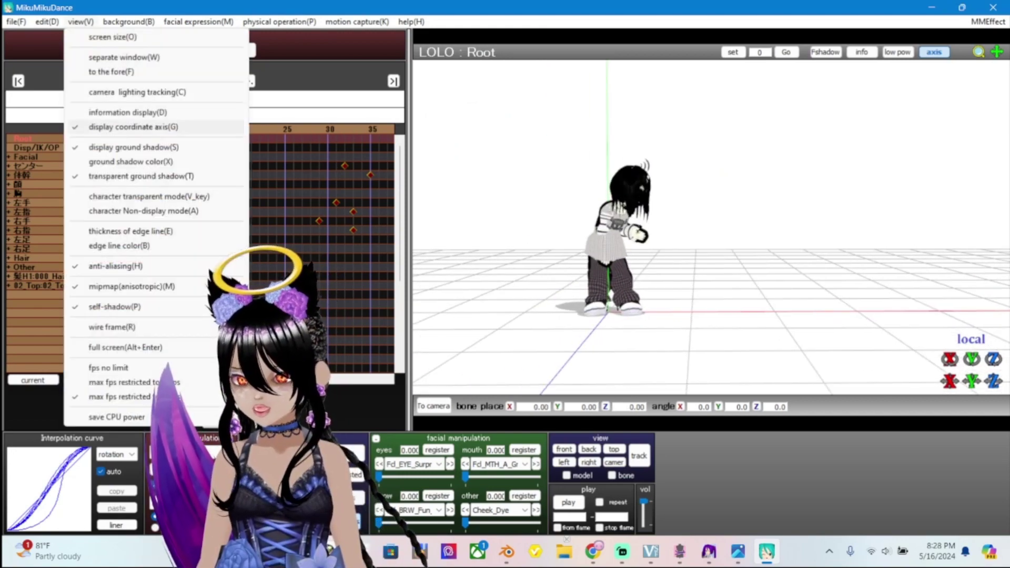
key(Return)
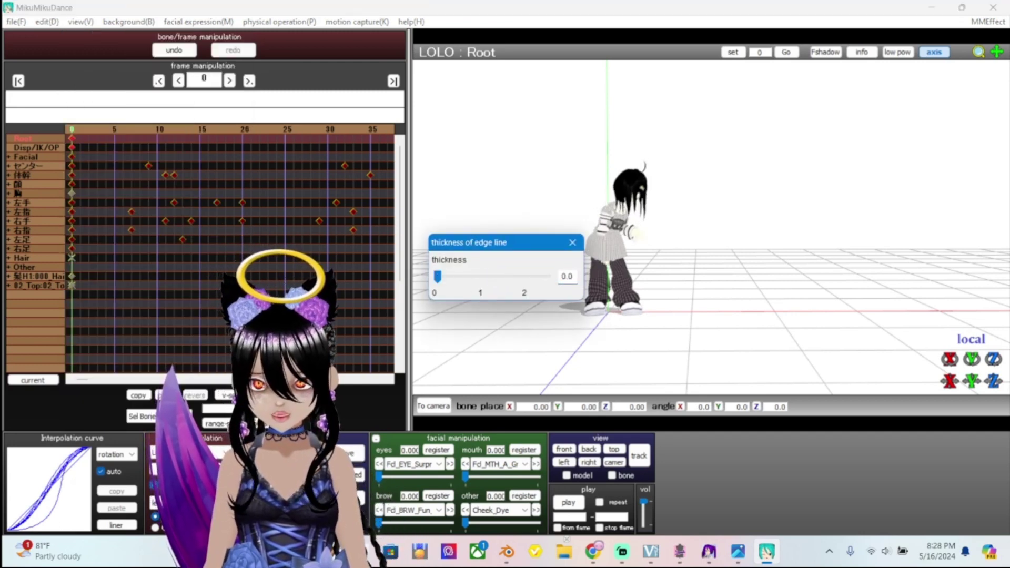
key(Return)
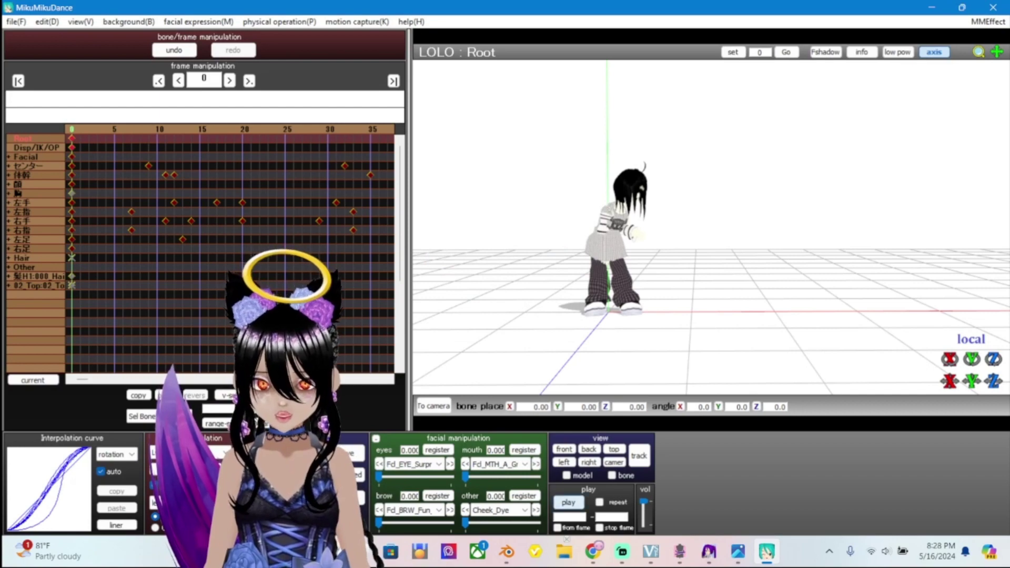
Play the motiontda.vmd dance, then bring PmxTailor back to the front
key(space)
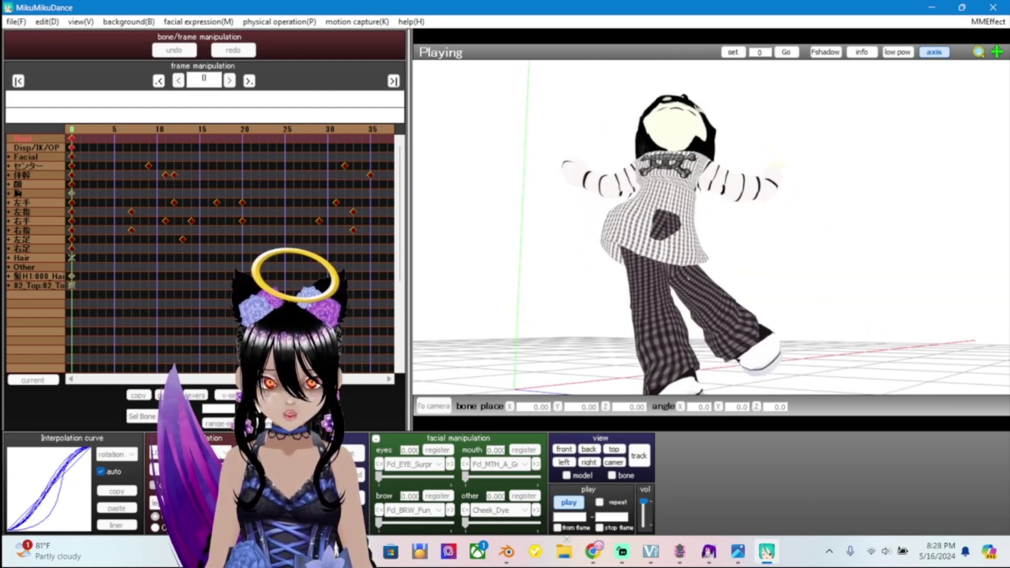
mouse_move(710, 552)
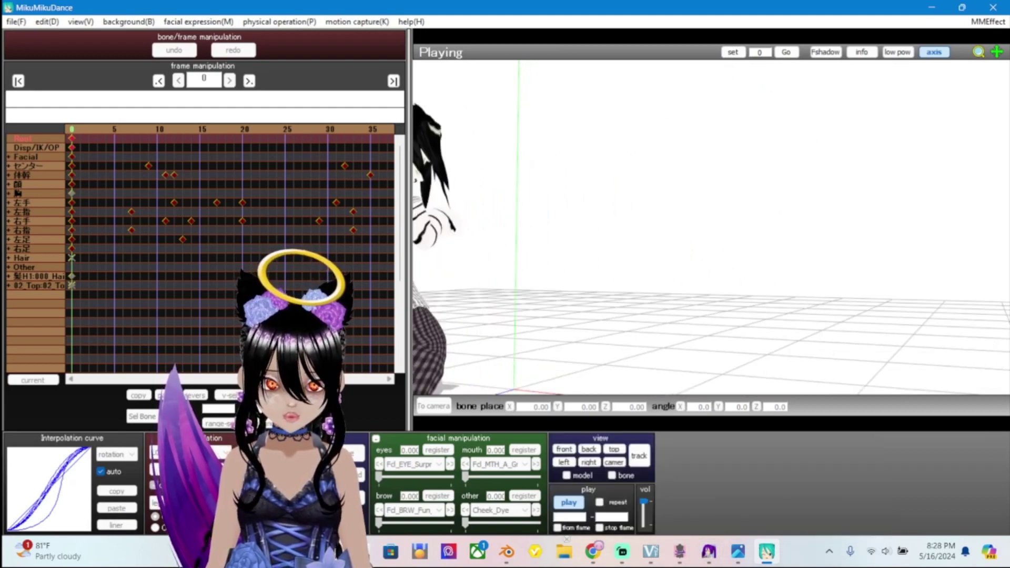
click(680, 552)
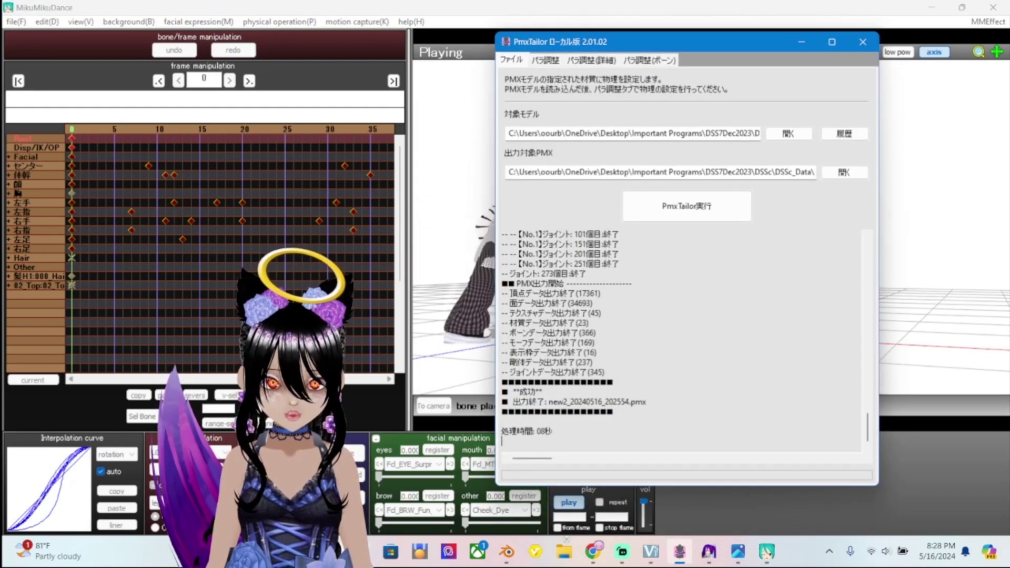
Show the 02_Tops physics parameters and compare them against the dance playing in MikuMikuDance
key(ctrl+Tab)
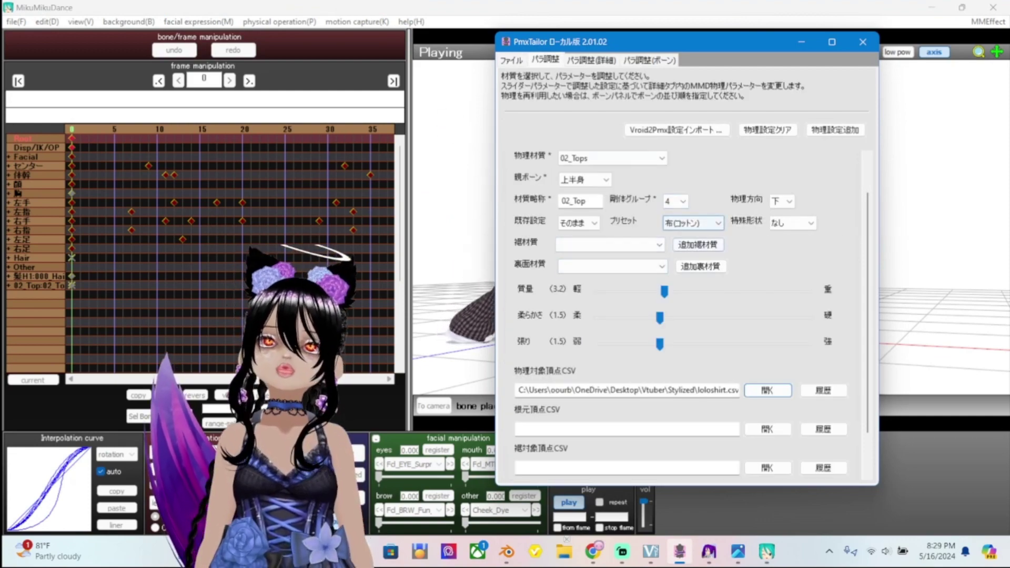
key(alt+Tab)
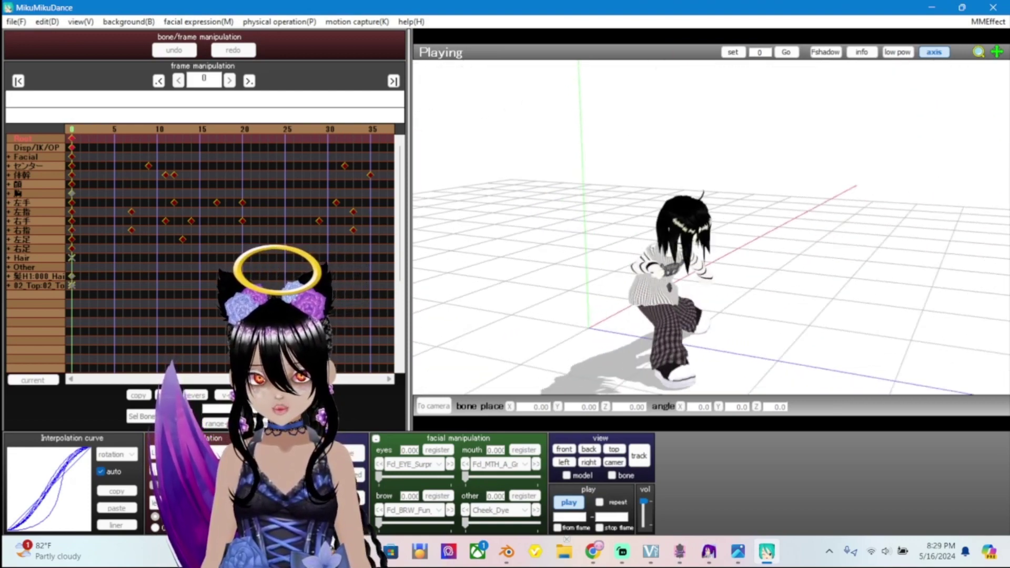
key(alt+Tab)
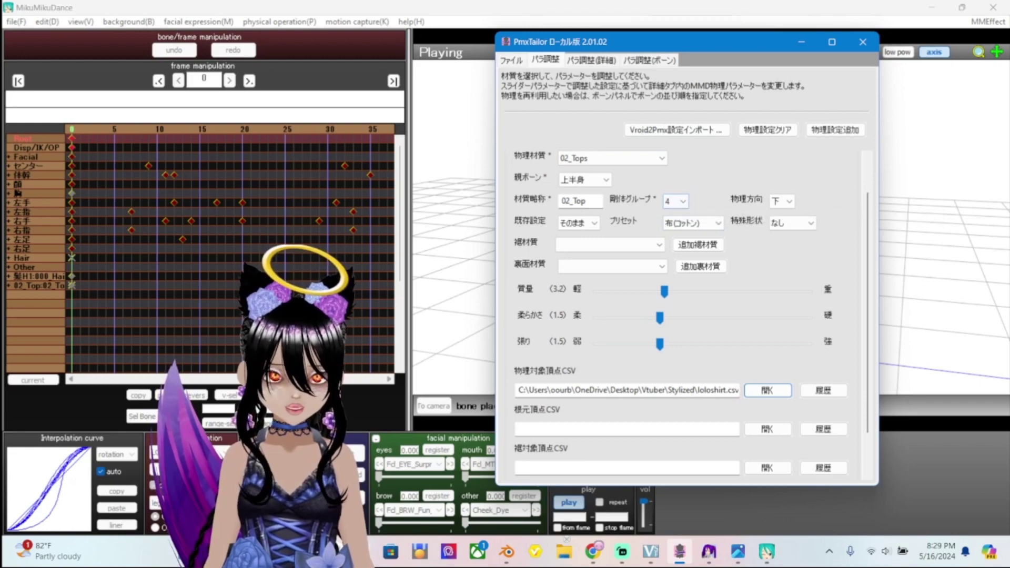
drag(658, 41, 715, 413)
click(842, 158)
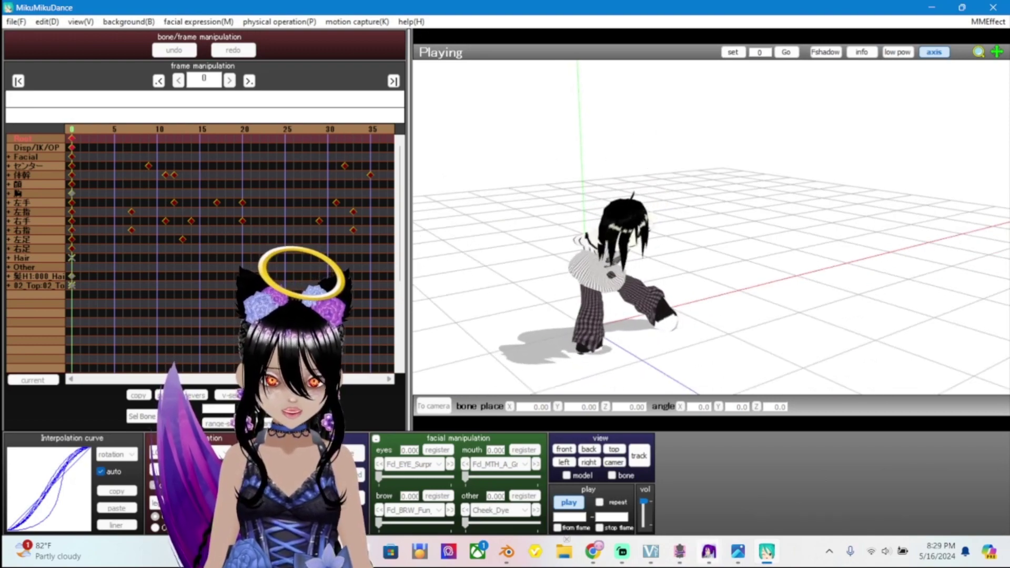
Check the cotton settings (mass 3.2, softness 1.5, tension 1.5) against the reference screenshot, then close it
key(alt+Tab)
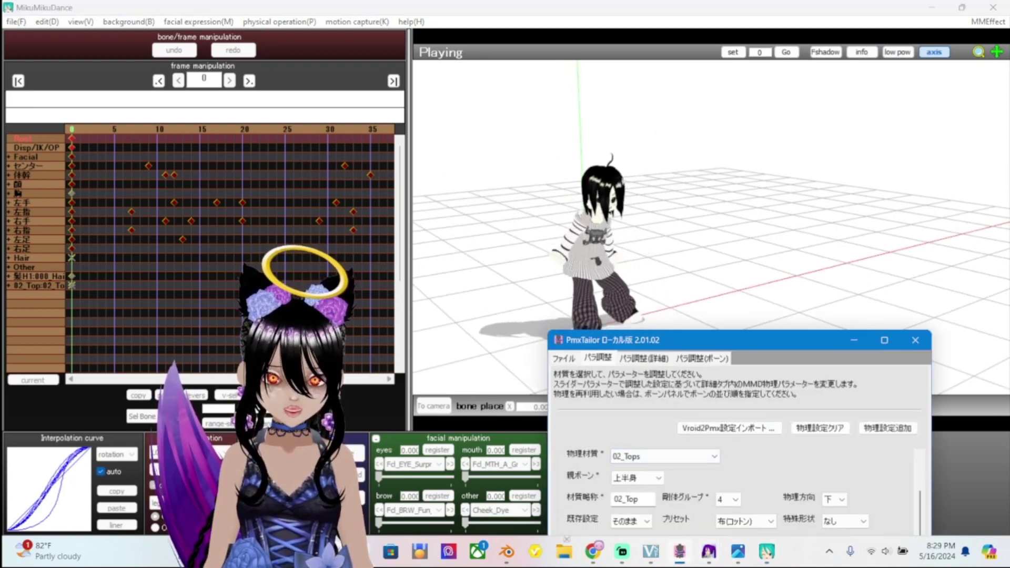
drag(700, 340, 719, 205)
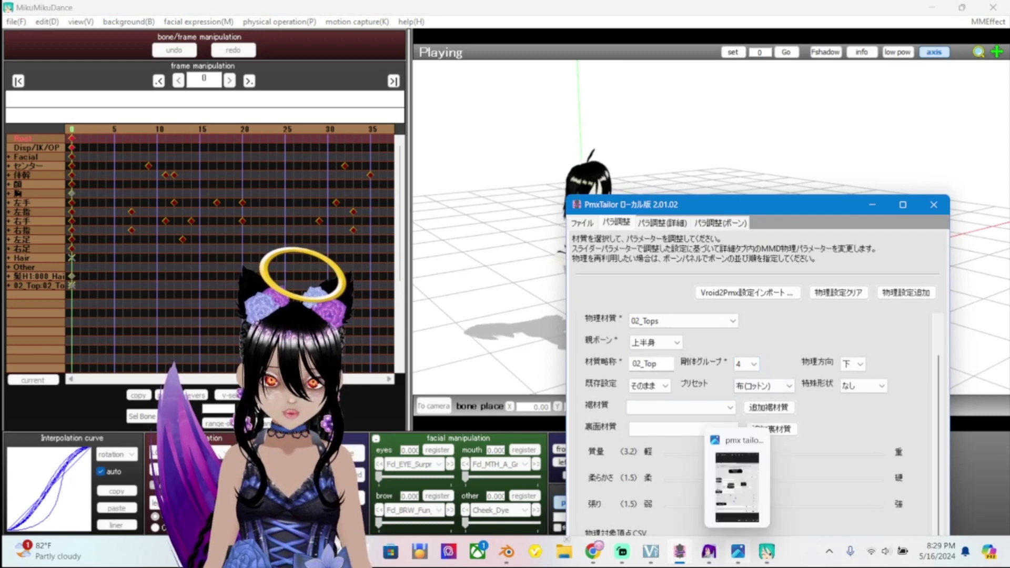
click(738, 551)
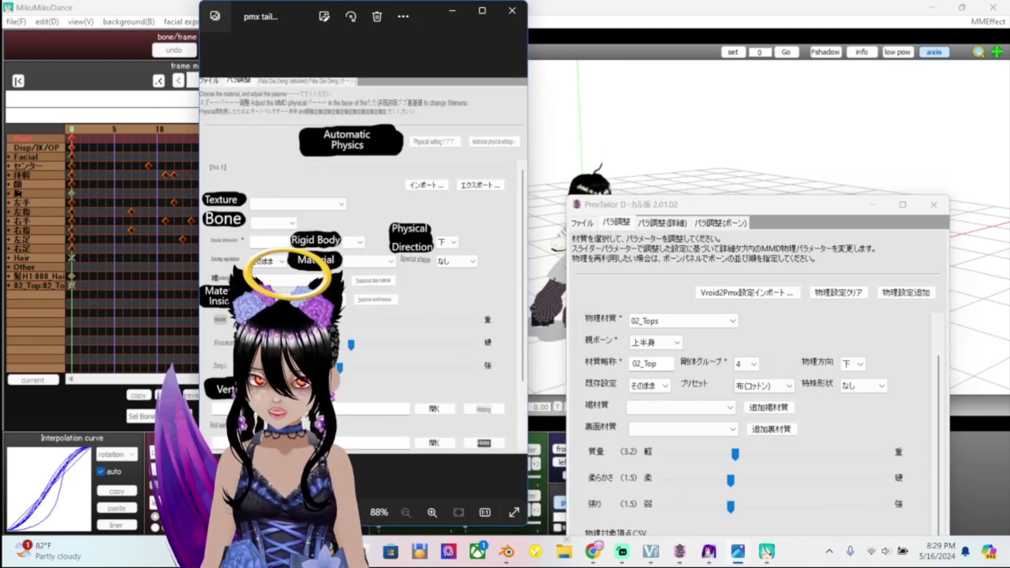
key(alt+F4)
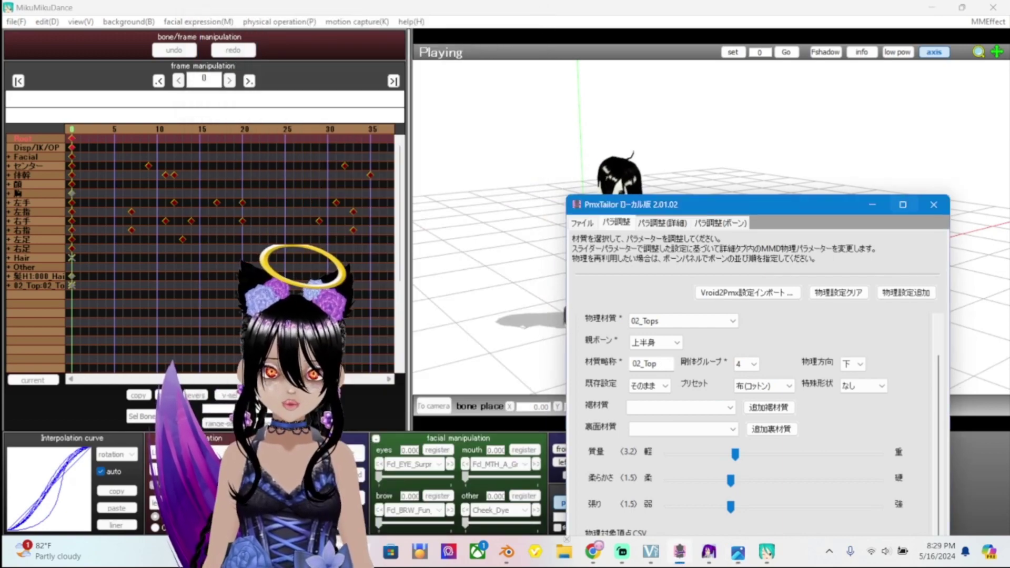
Minimize PmxTailor, watch the shirt physics during the dance, then bring up PMXEditor
click(872, 205)
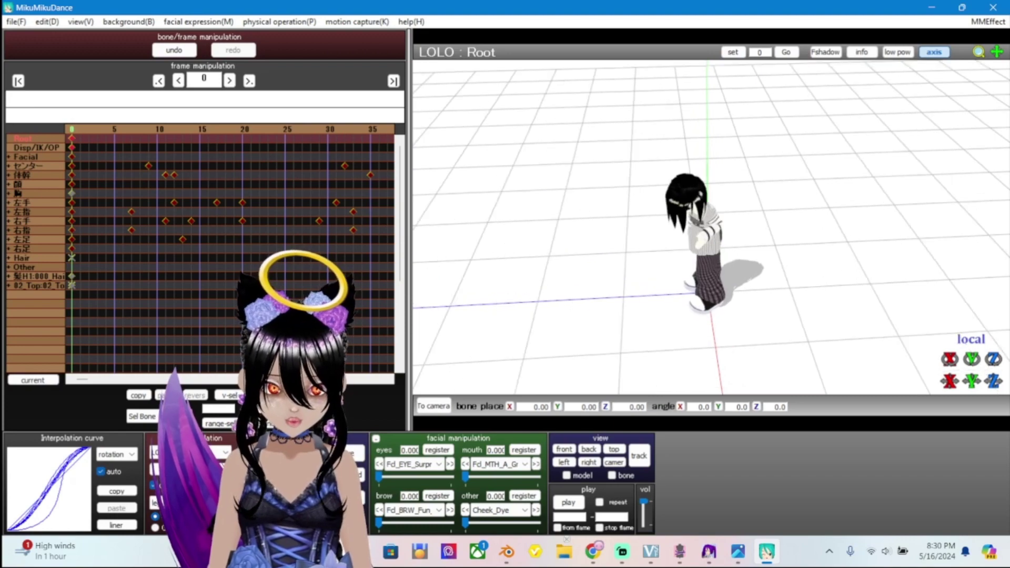
scroll(710, 226, up, 5)
scroll(710, 226, down, 4)
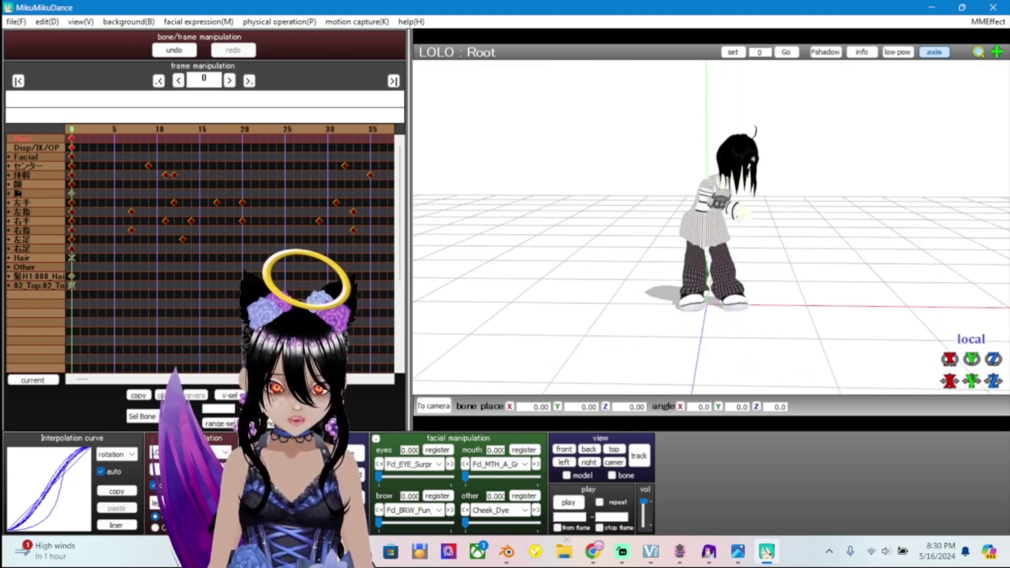
scroll(711, 226, up, 5)
scroll(711, 226, down, 4)
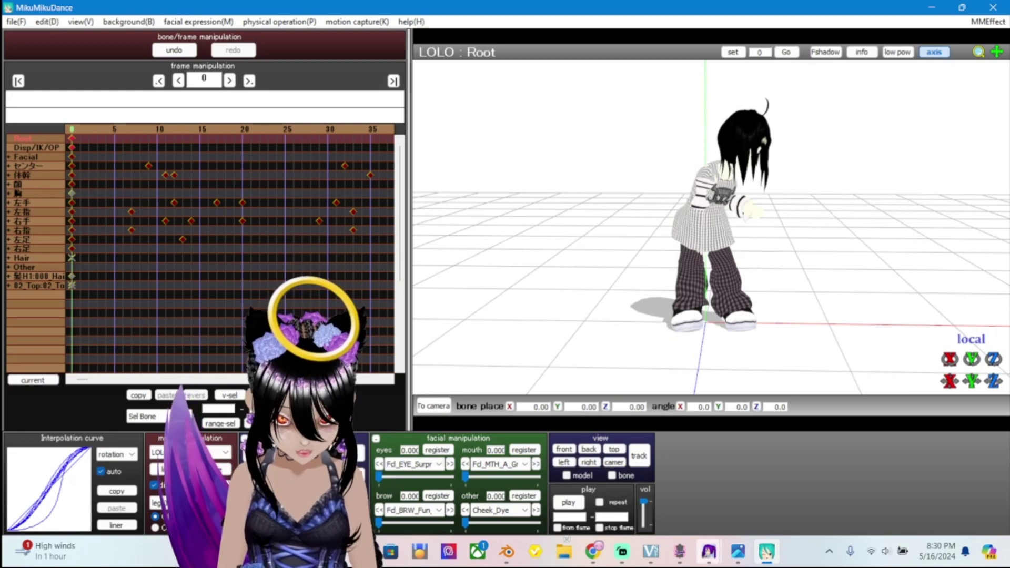
click(710, 552)
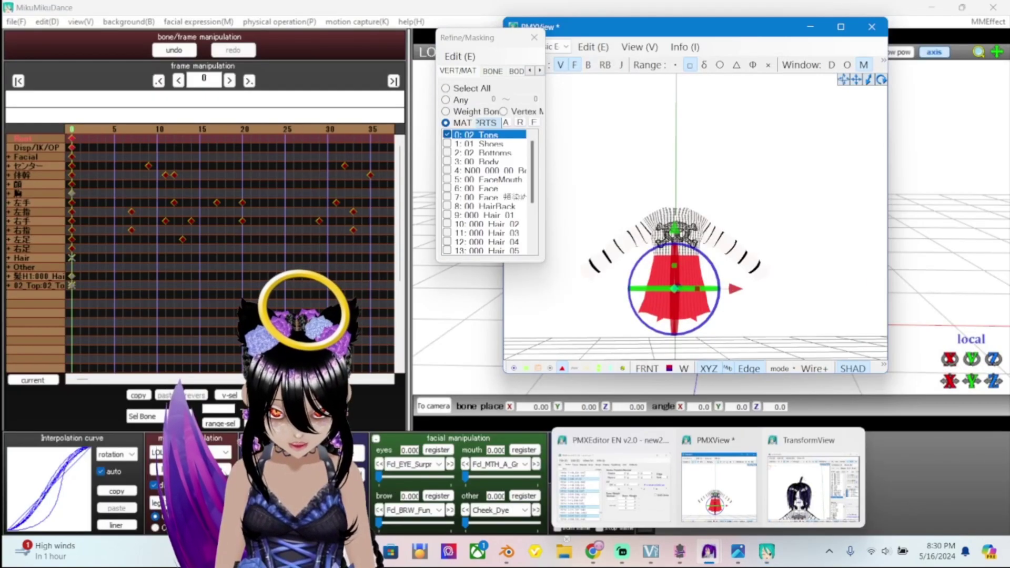
Bring PMXView forward and start opening another model, discarding the unsaved edits
click(613, 481)
click(666, 487)
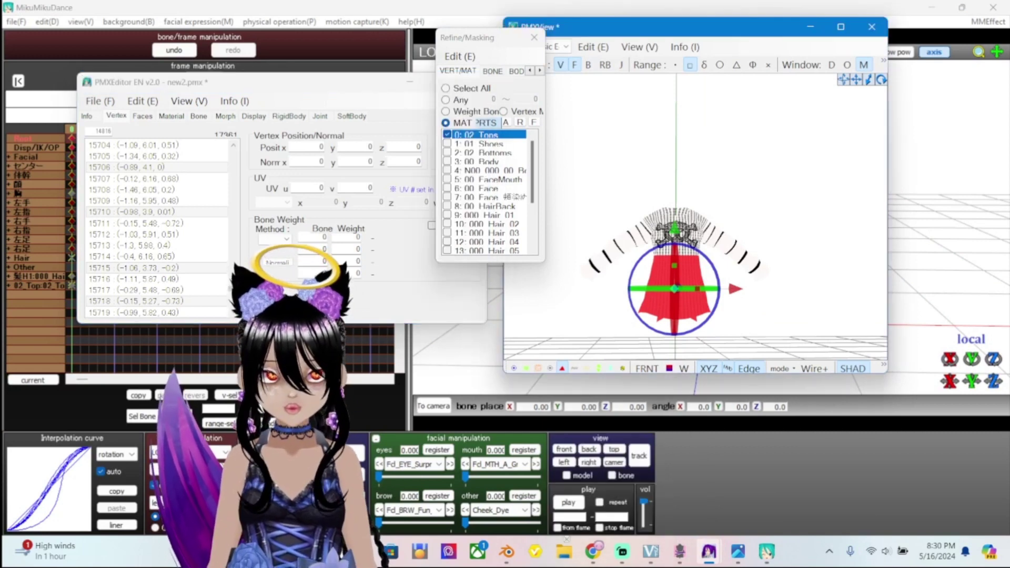
click(93, 100)
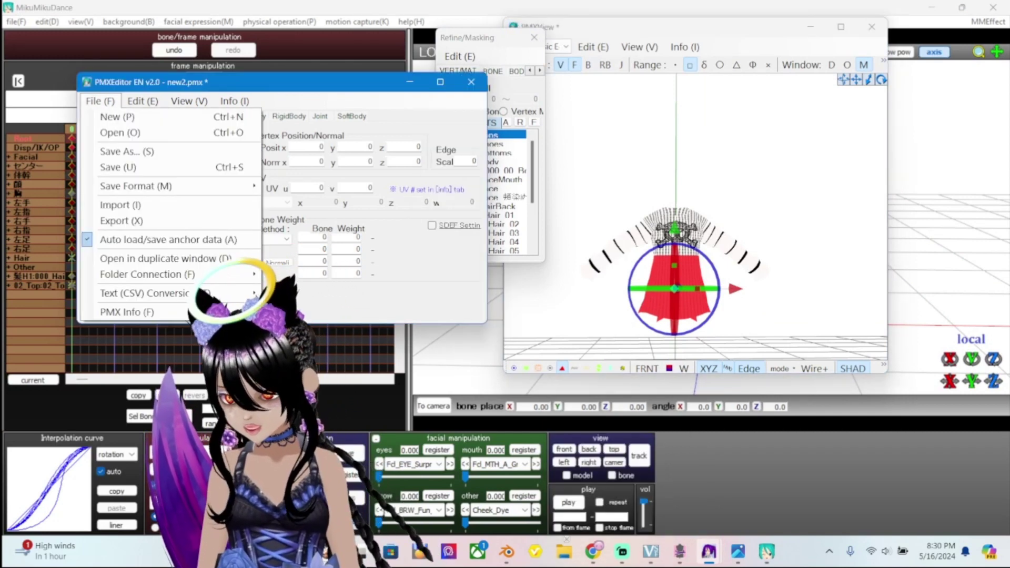
key(Return)
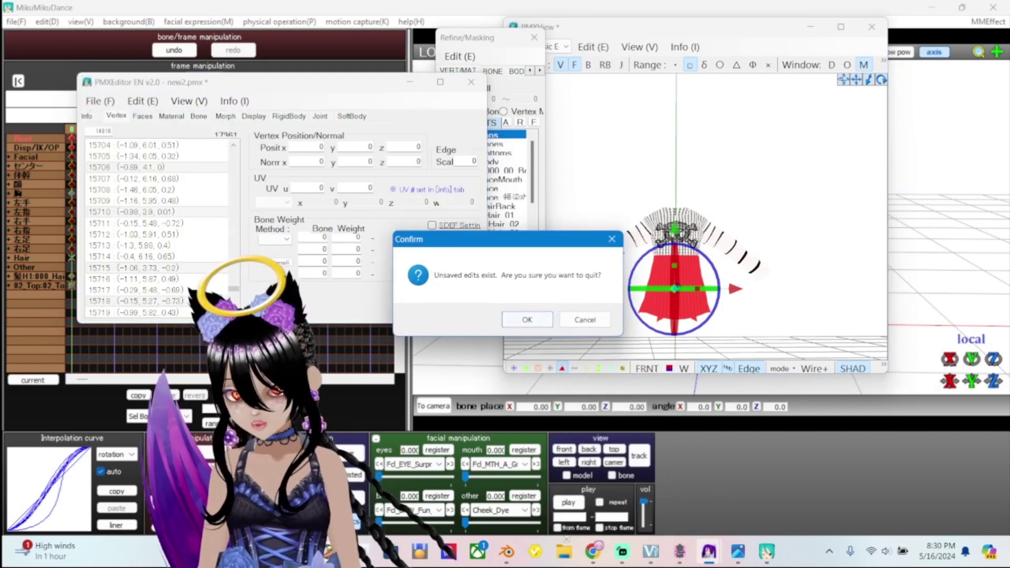
key(Return)
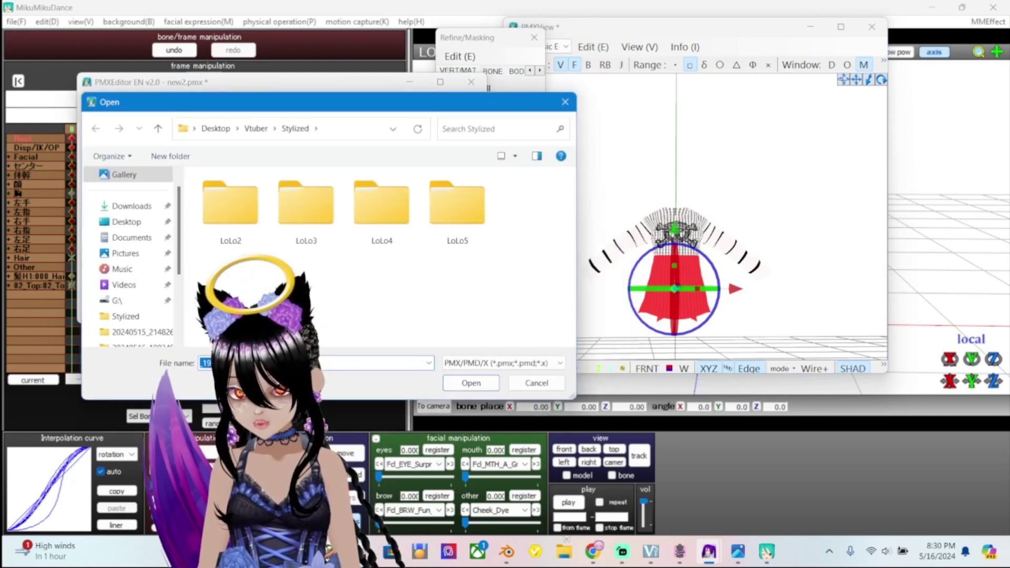
Browse the file chooser from the LoLo5 folder over to the Desktop
drag(236, 102, 333, 93)
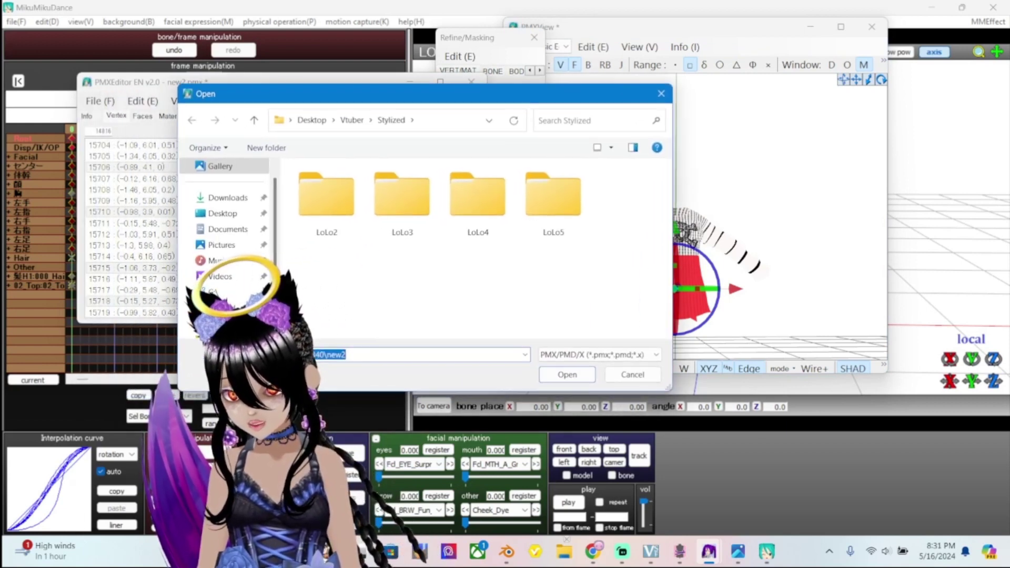
double_click(553, 198)
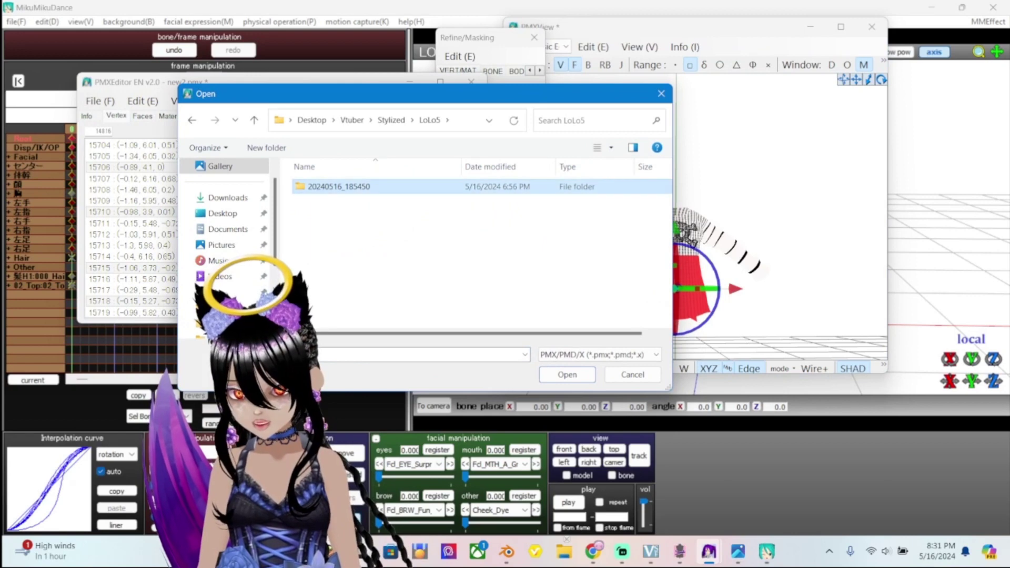
double_click(337, 186)
click(255, 120)
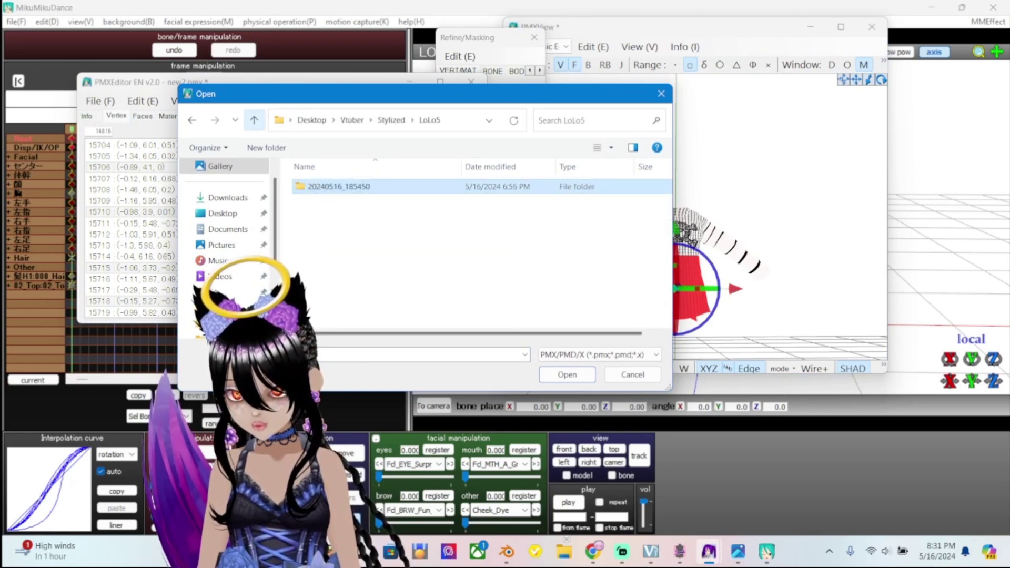
click(228, 197)
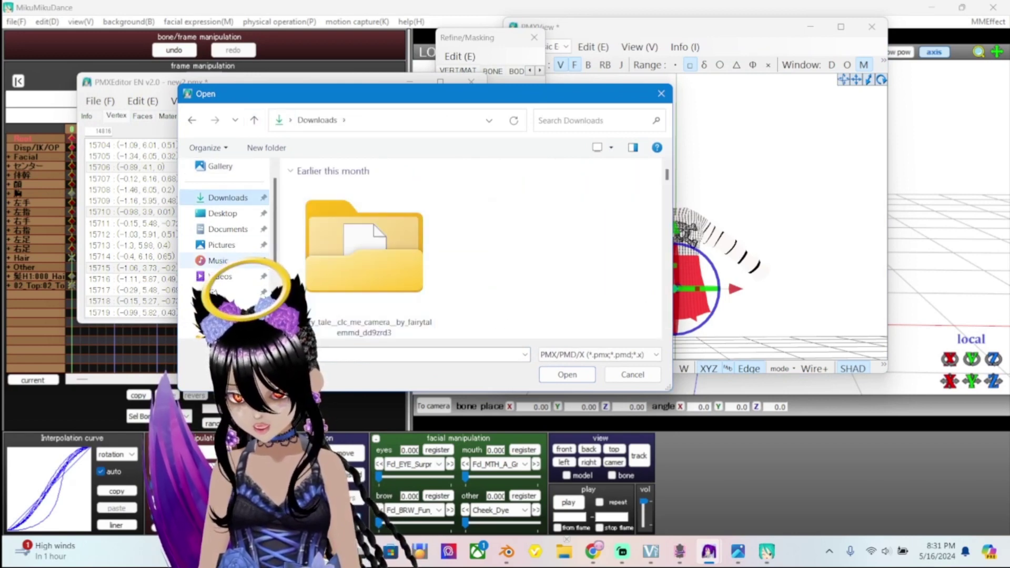
click(222, 213)
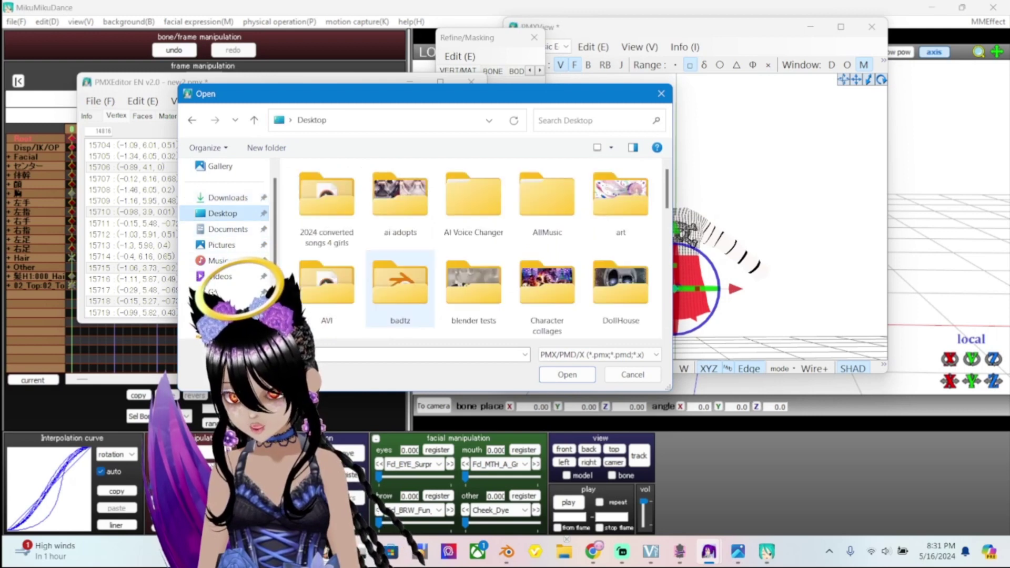
scroll(547, 285, down, 3)
Open new2_20240516_202554.pmx from Important Programs > DSS7Dec2023 > DSSc > DSSc_Data > LoLo5 > 20240516_190340
double_click(621, 200)
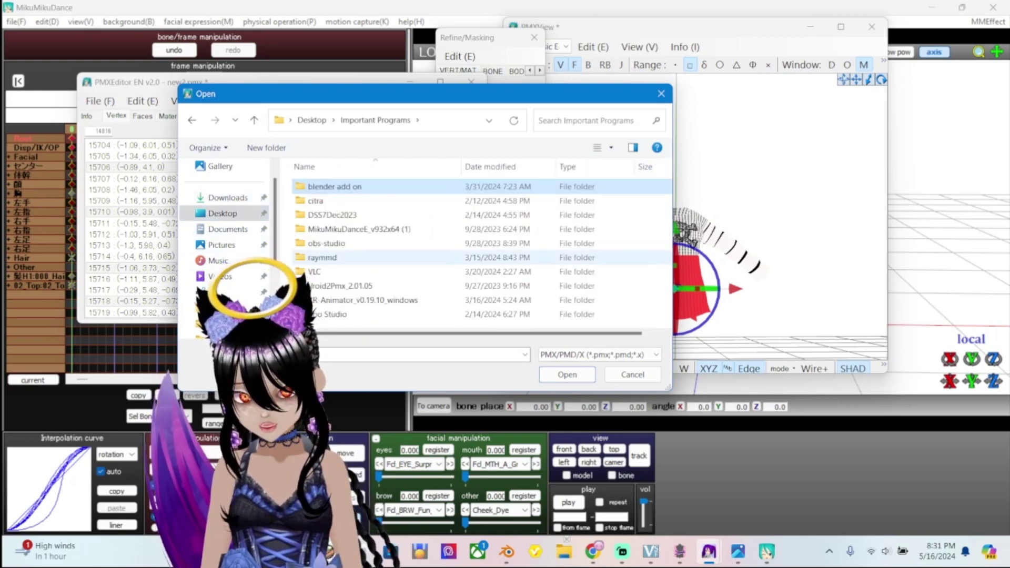
double_click(316, 215)
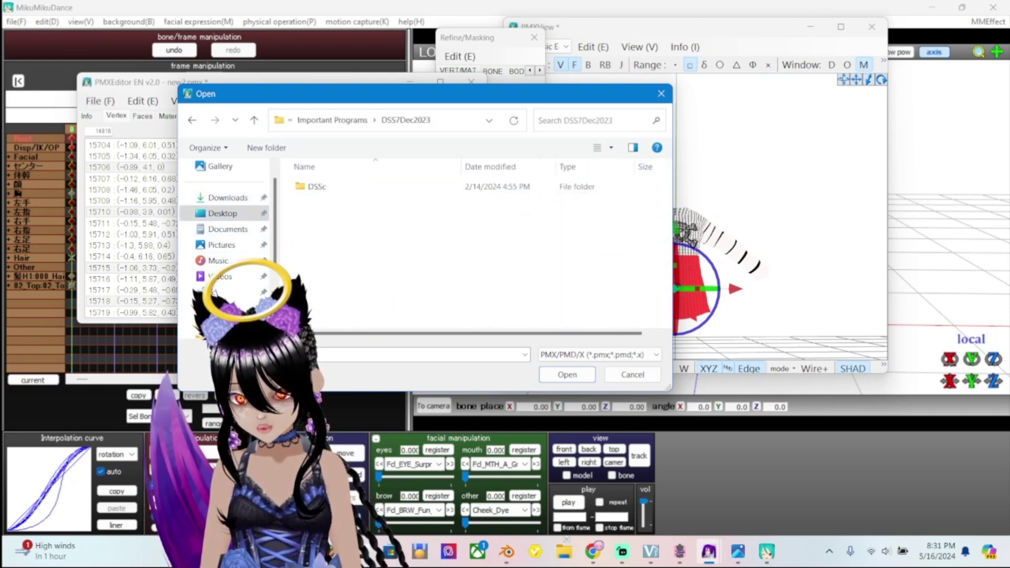
double_click(317, 186)
double_click(322, 187)
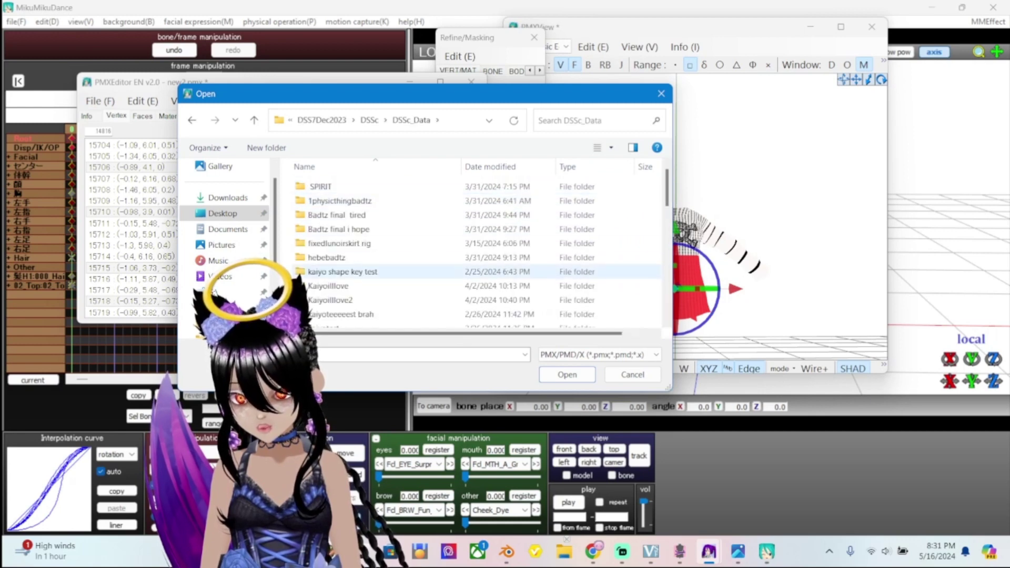
scroll(473, 250, down, 10)
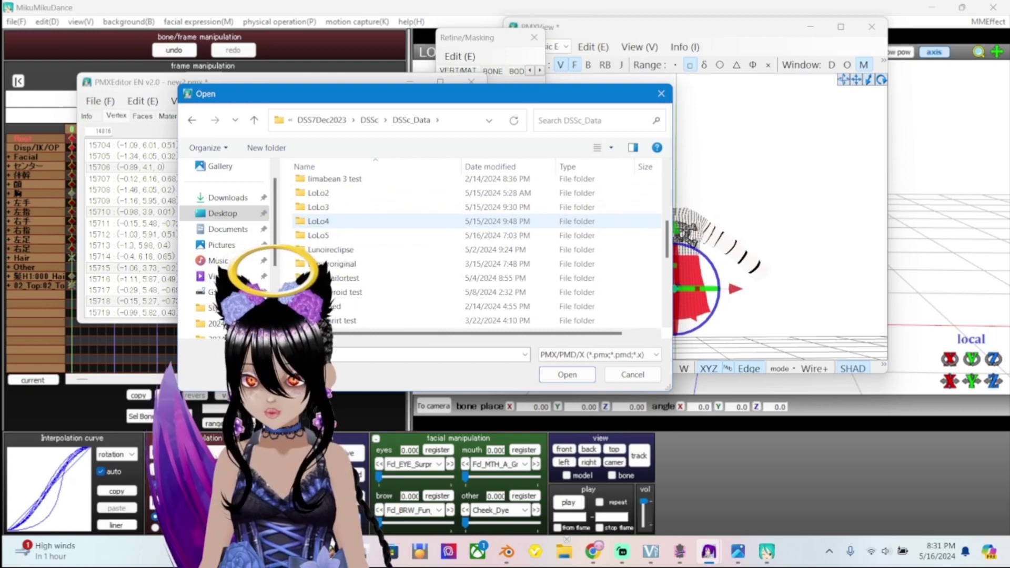
scroll(342, 221, down, 1)
double_click(324, 193)
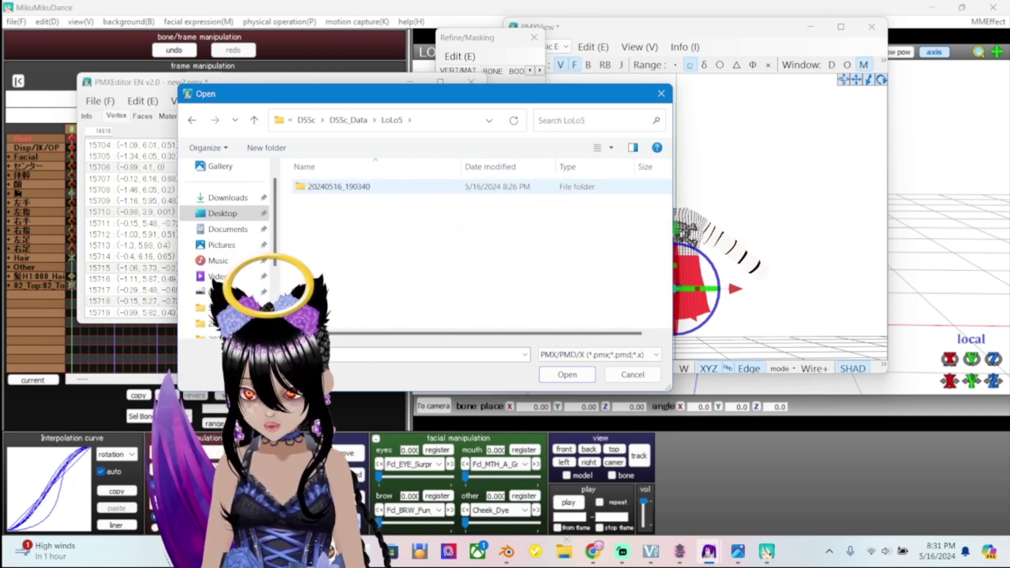
double_click(324, 186)
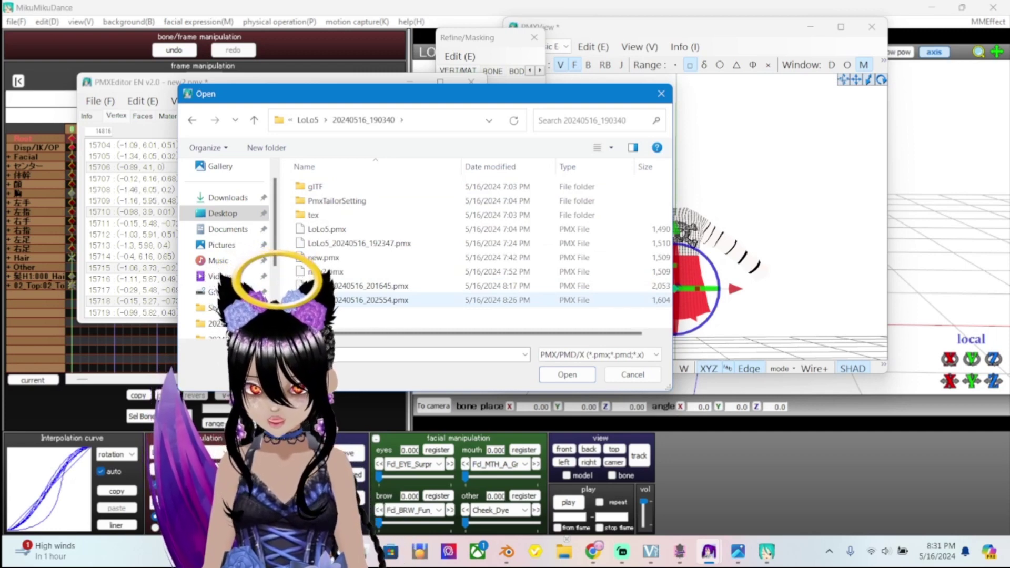
click(326, 300)
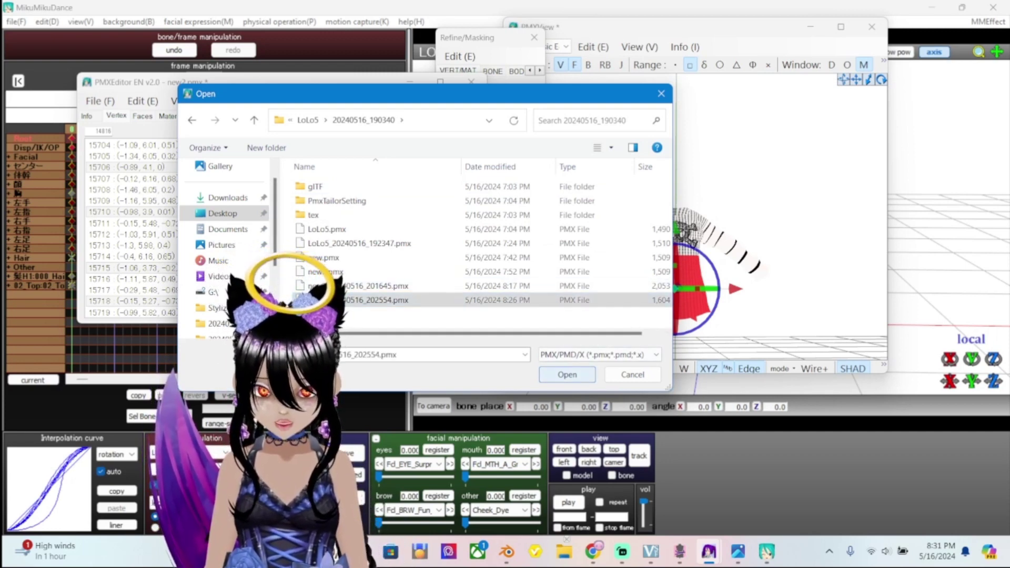
click(559, 373)
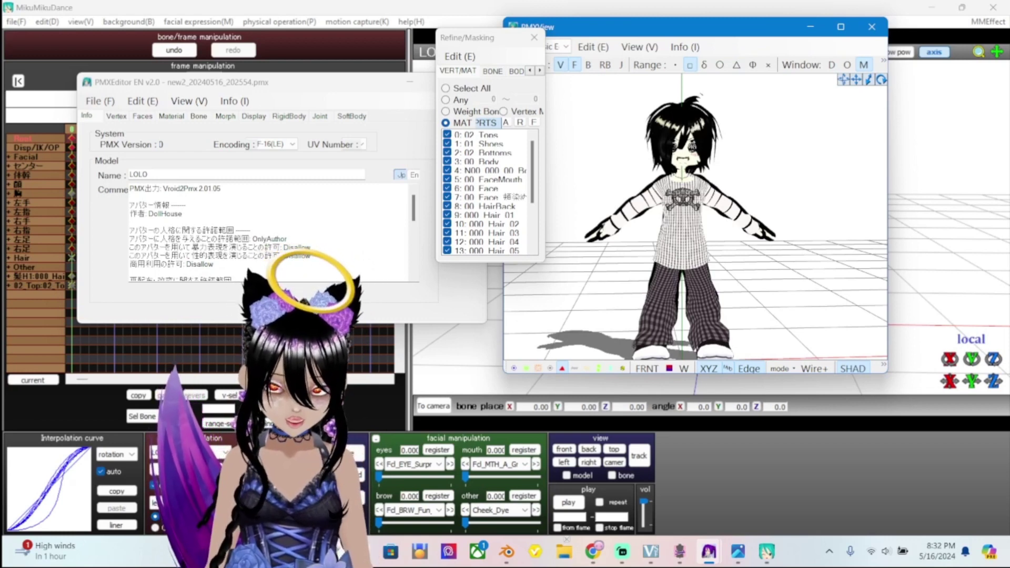
Untick the 02 Tops material, box-select the torso vertices beneath it, and select 02 Bottoms
scroll(696, 216, up, 1)
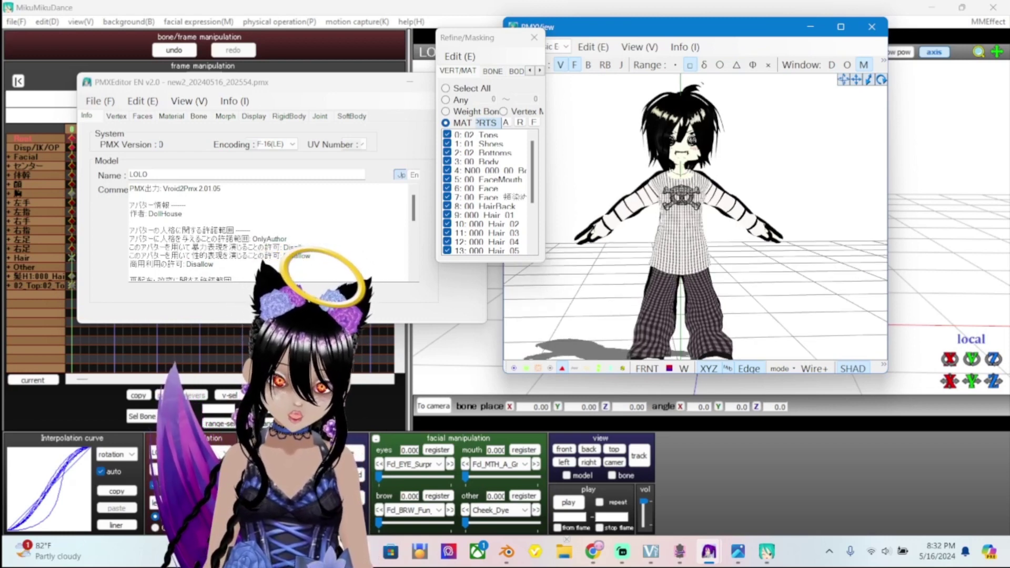
scroll(696, 217, up, 2)
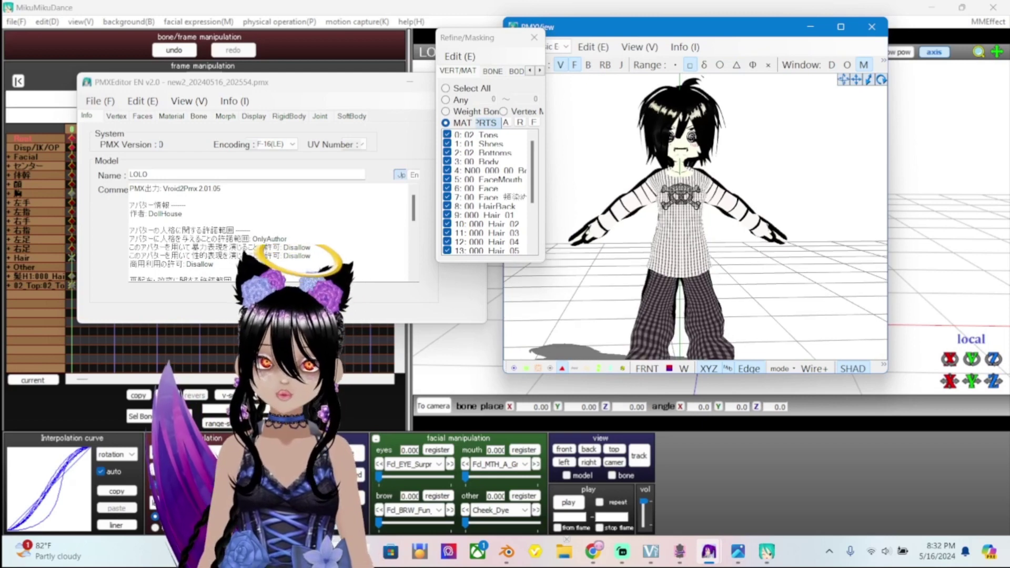
click(447, 135)
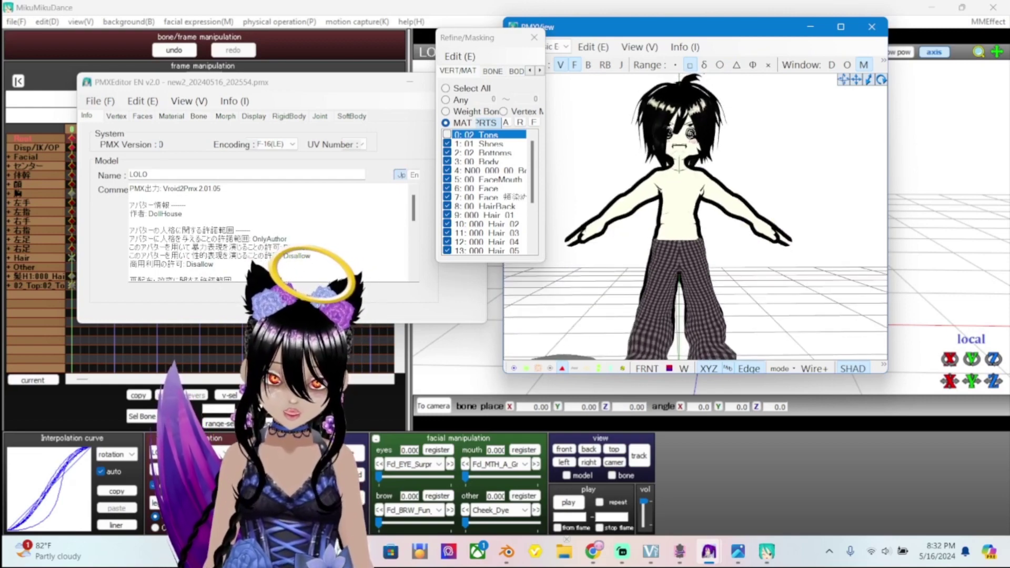
drag(644, 205, 710, 263)
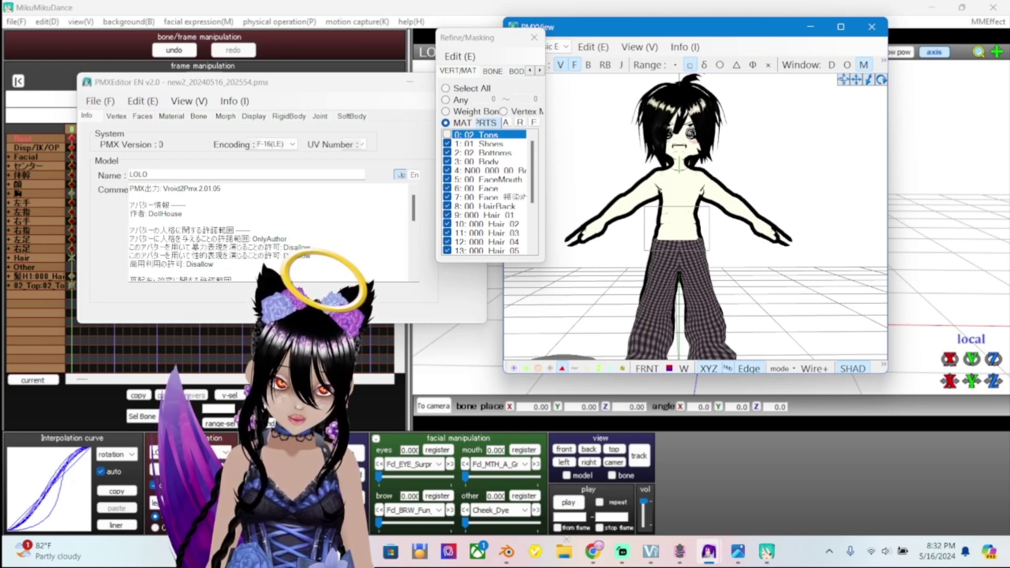
click(490, 153)
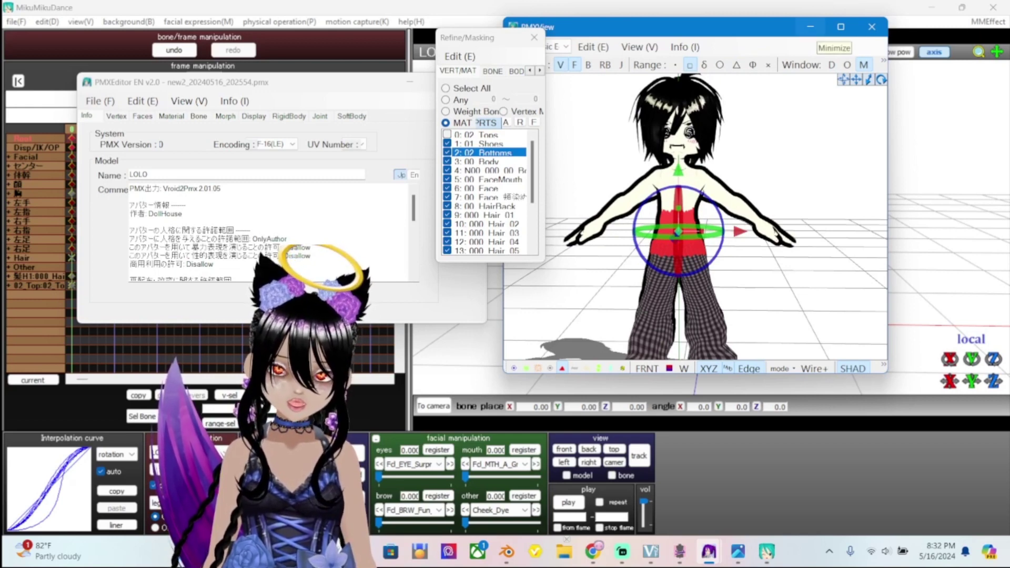
Minimize PMXView, turn MikuMikuDance's camera to face the model, and play the dance animation
click(811, 27)
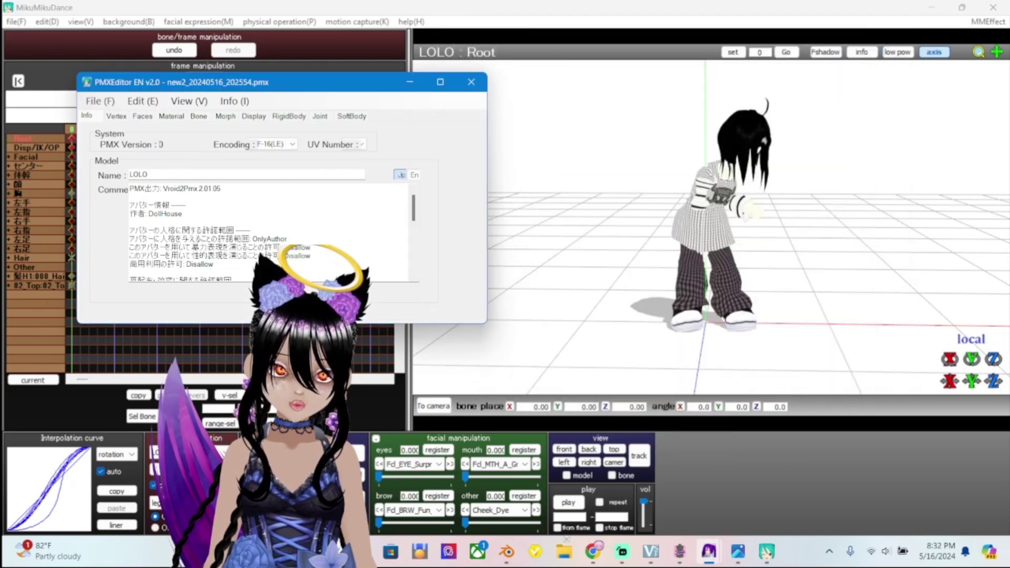
click(711, 210)
scroll(711, 210, up, 5)
scroll(710, 226, down, 5)
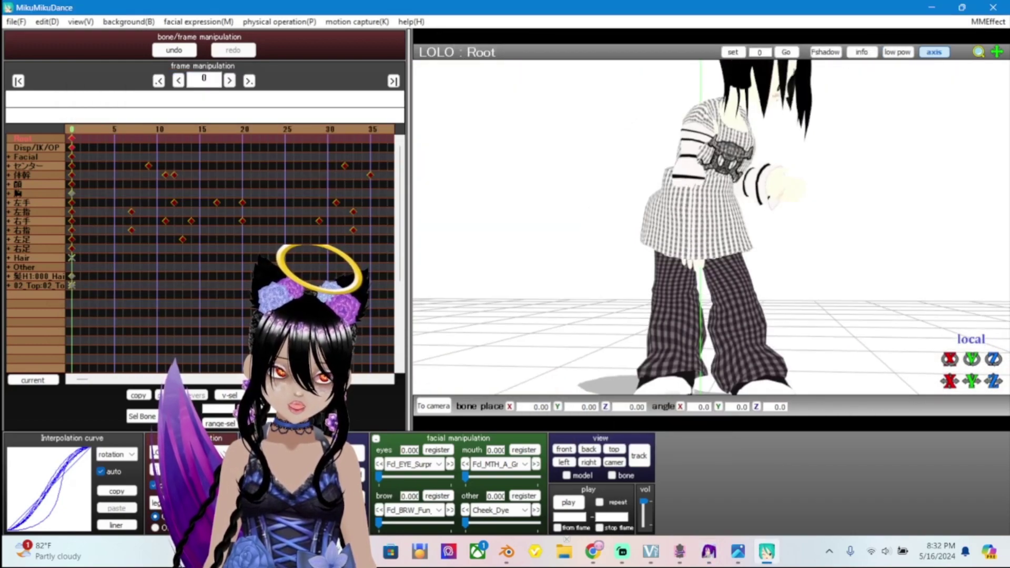
right_drag(711, 226, 816, 227)
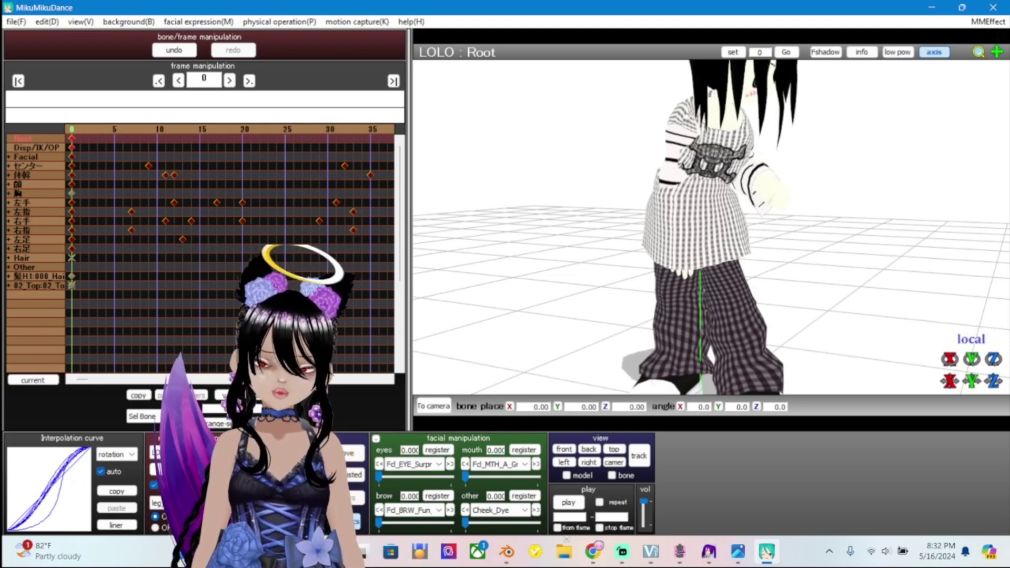
click(568, 502)
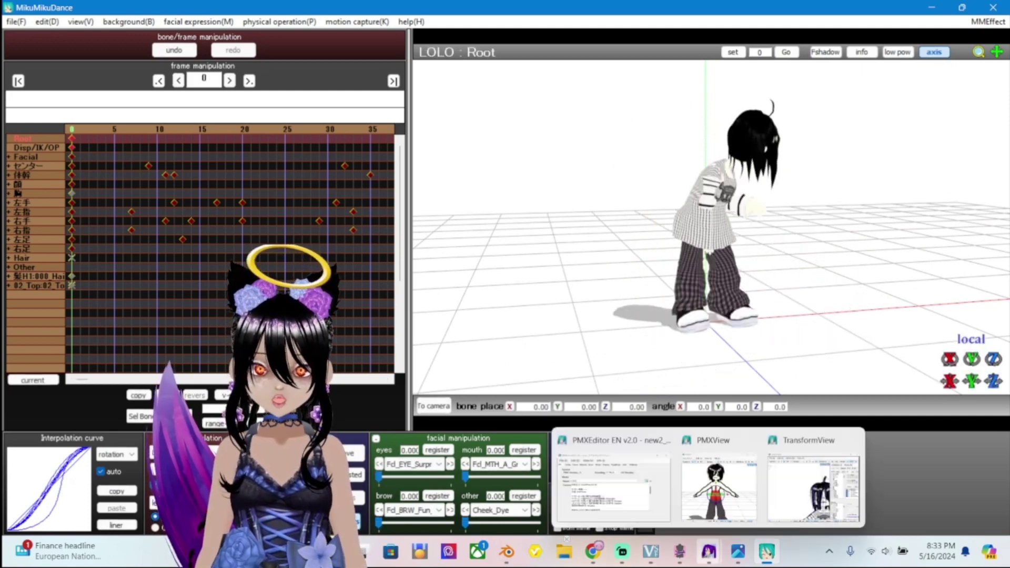
Box-select and delete the chest vertices under the shirt, then save the model
click(709, 552)
click(719, 474)
mouse_move(709, 551)
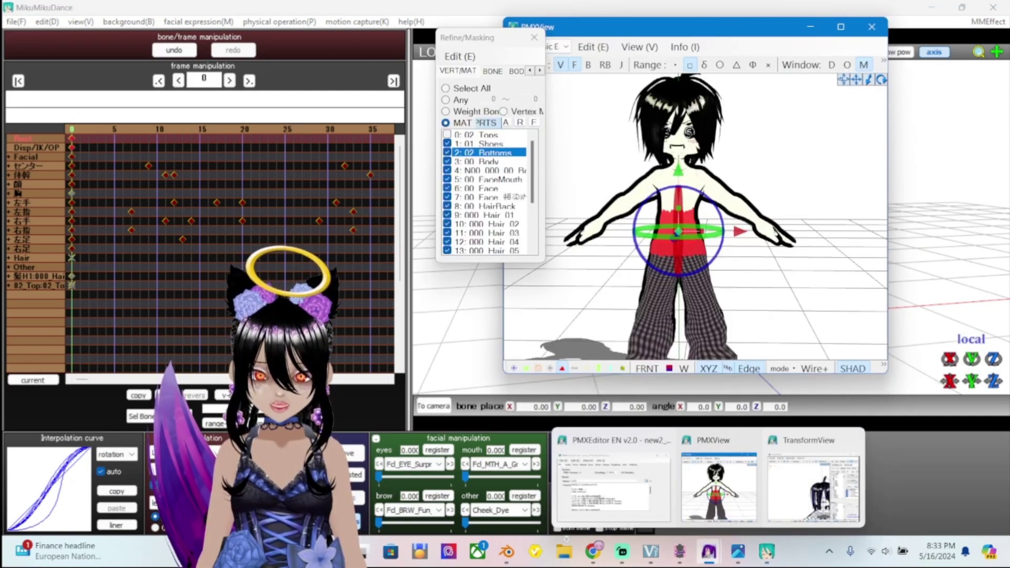
click(613, 484)
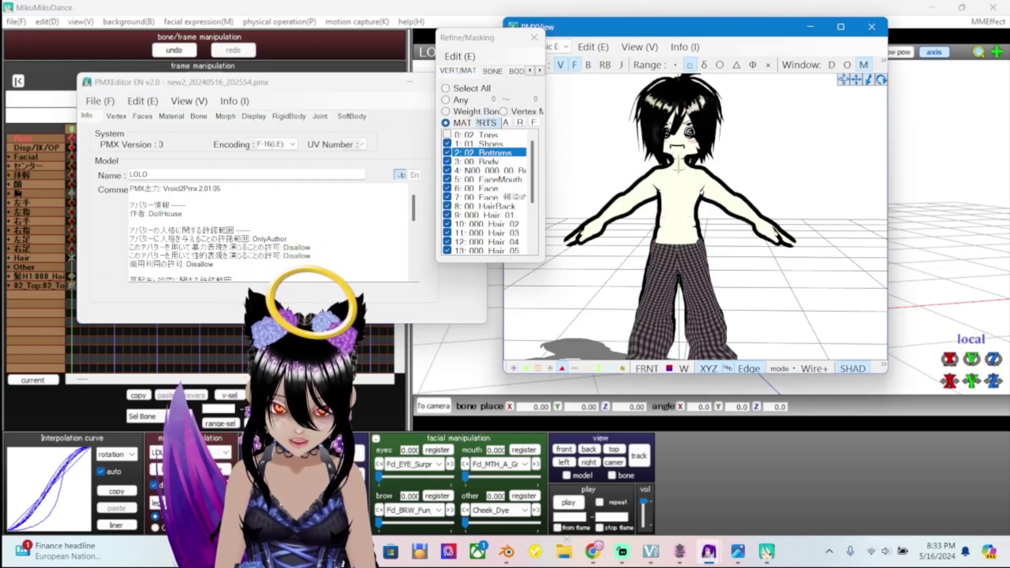
drag(641, 212, 668, 273)
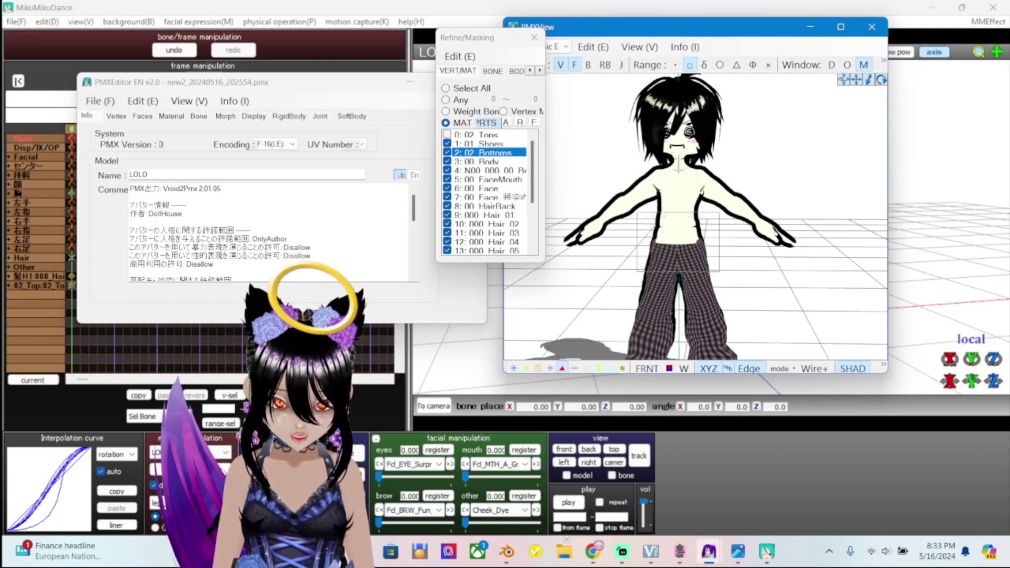
click(679, 243)
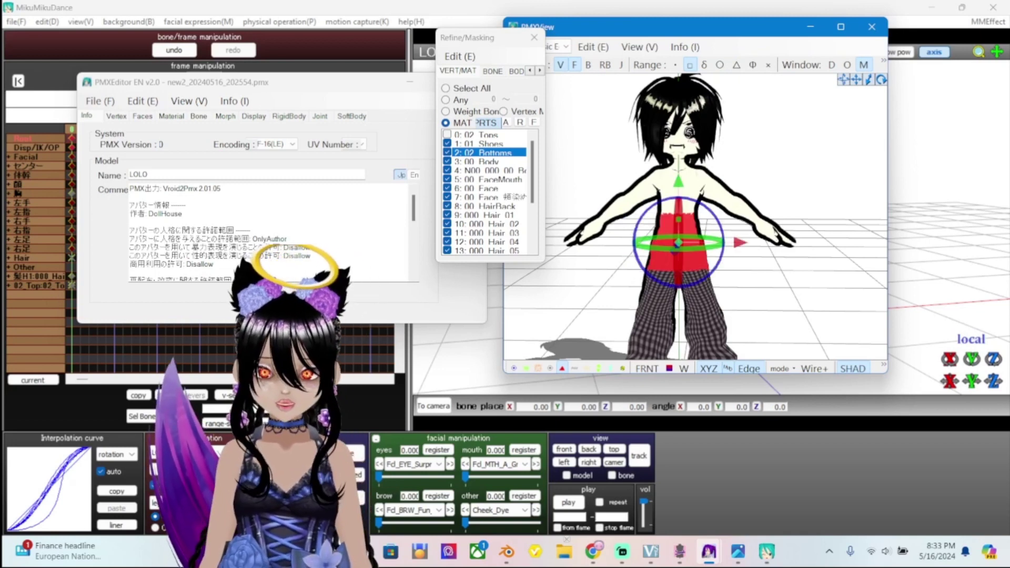
key(Delete)
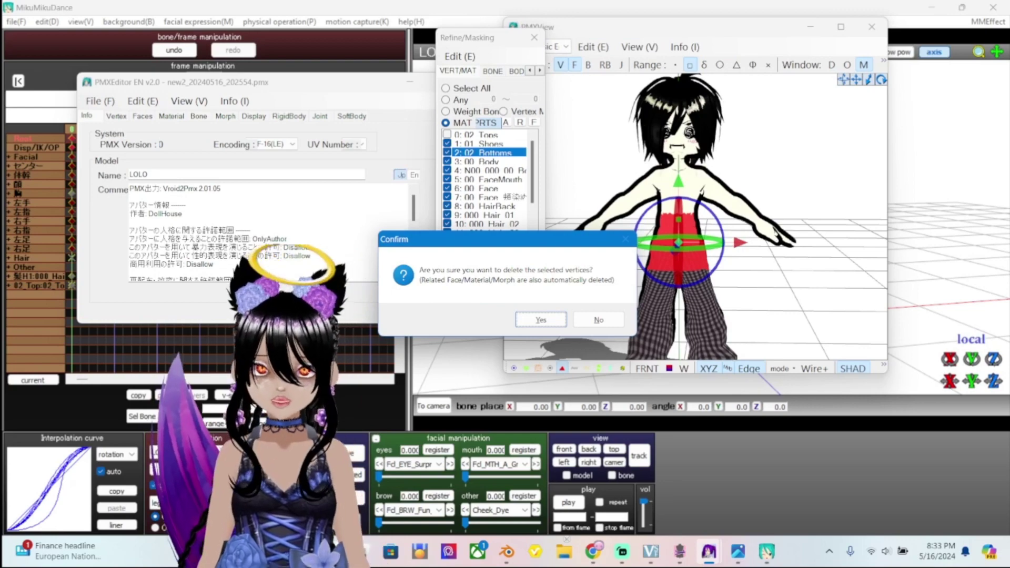
key(Return)
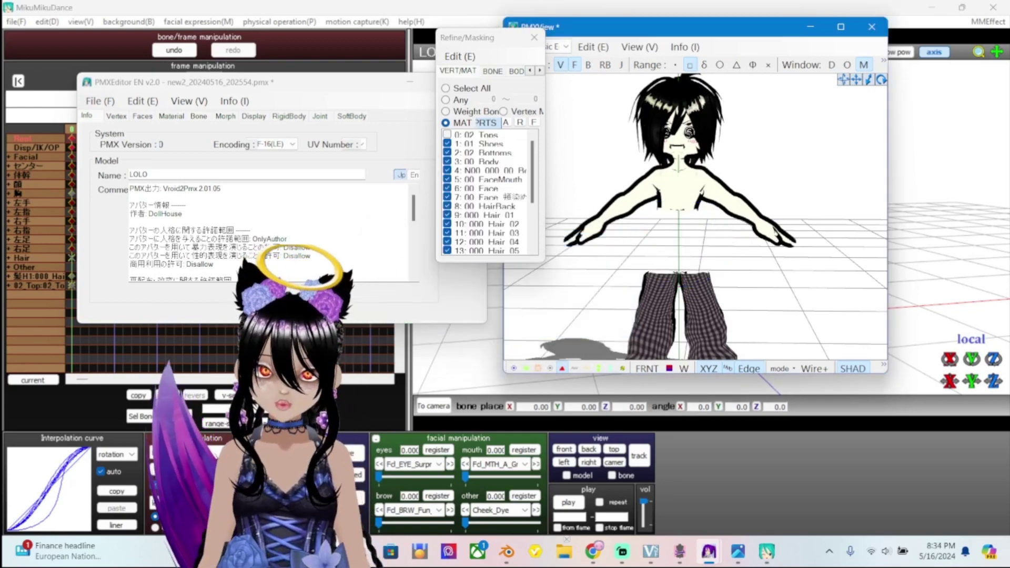
right_drag(684, 210, 813, 248)
key(ctrl+s)
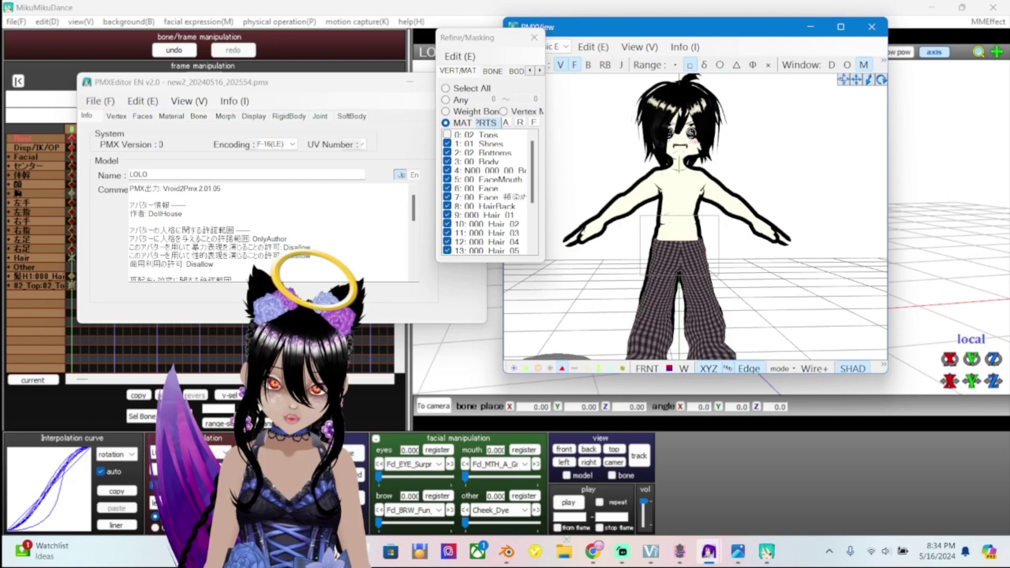
With 02 Bottoms selected, box-select and delete the waist vertices hidden under the clothing
click(483, 153)
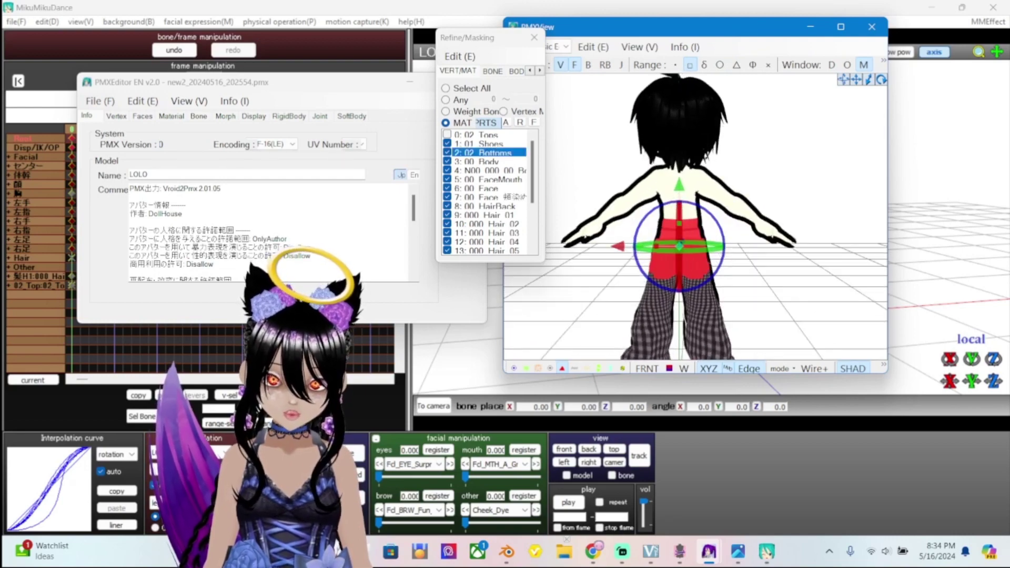
scroll(694, 216, up, 5)
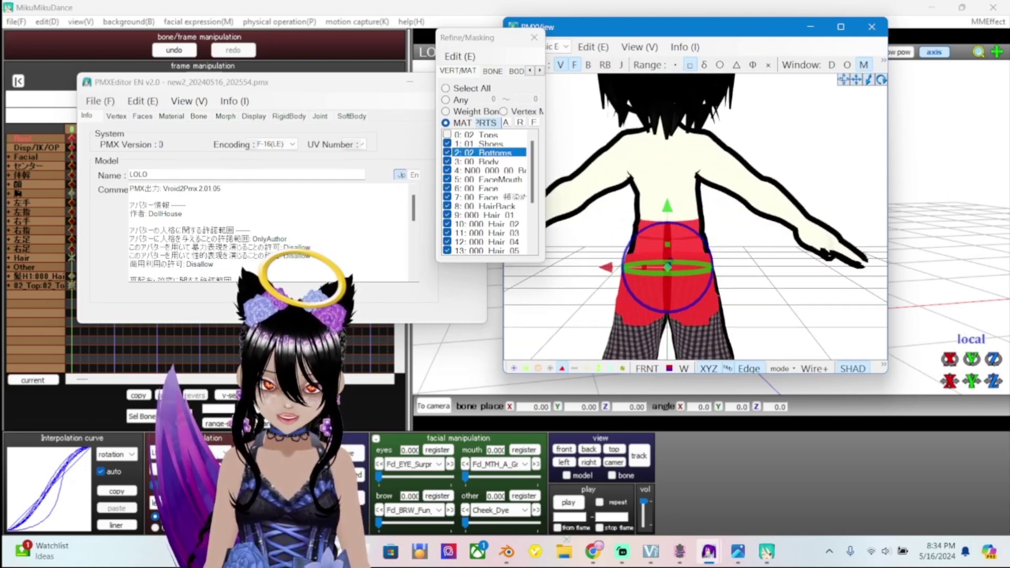
scroll(694, 216, down, 1)
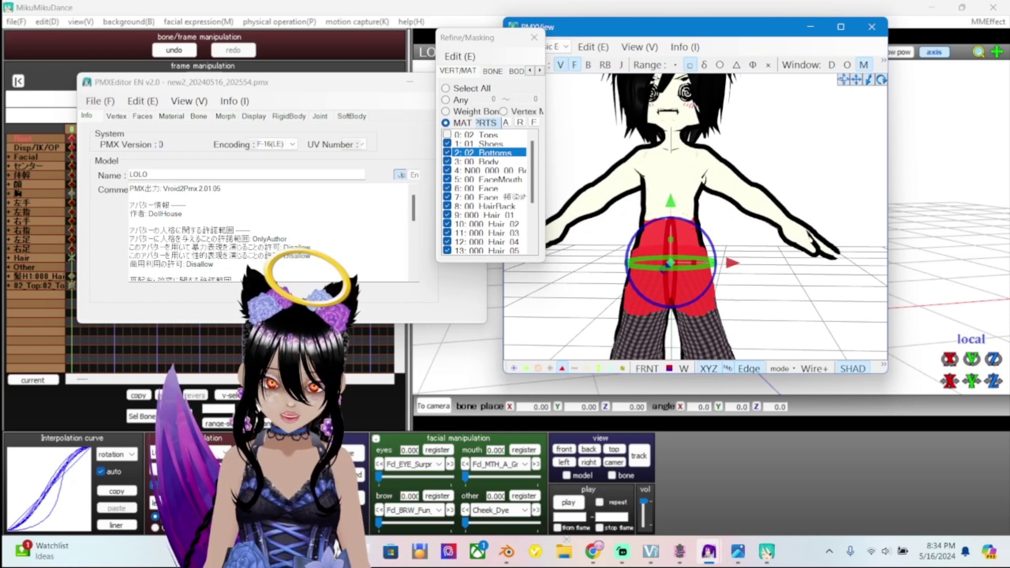
drag(622, 211, 643, 278)
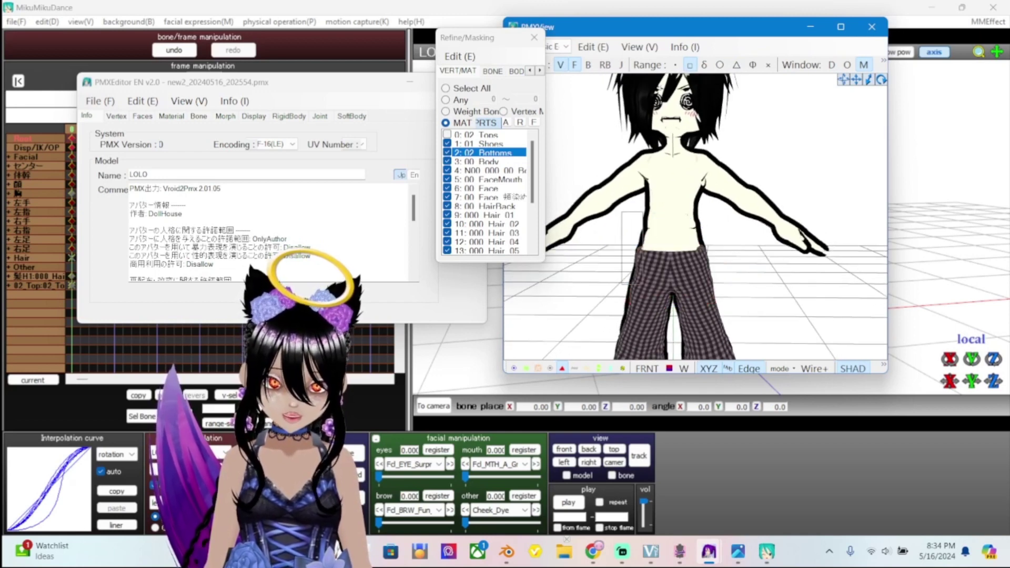
drag(721, 299, 727, 296)
right_drag(790, 316, 642, 316)
scroll(679, 237, down, 2)
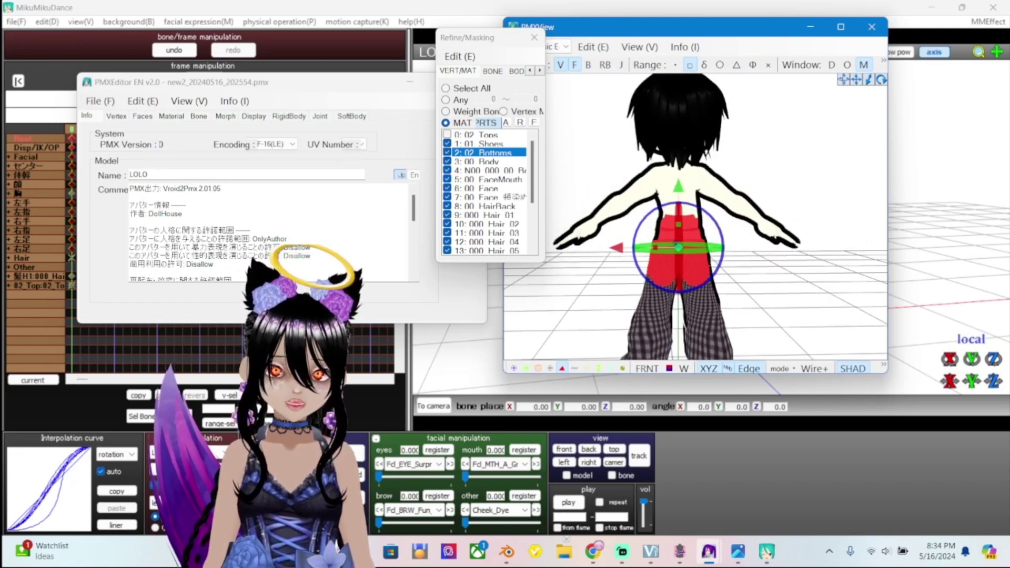
key(Delete)
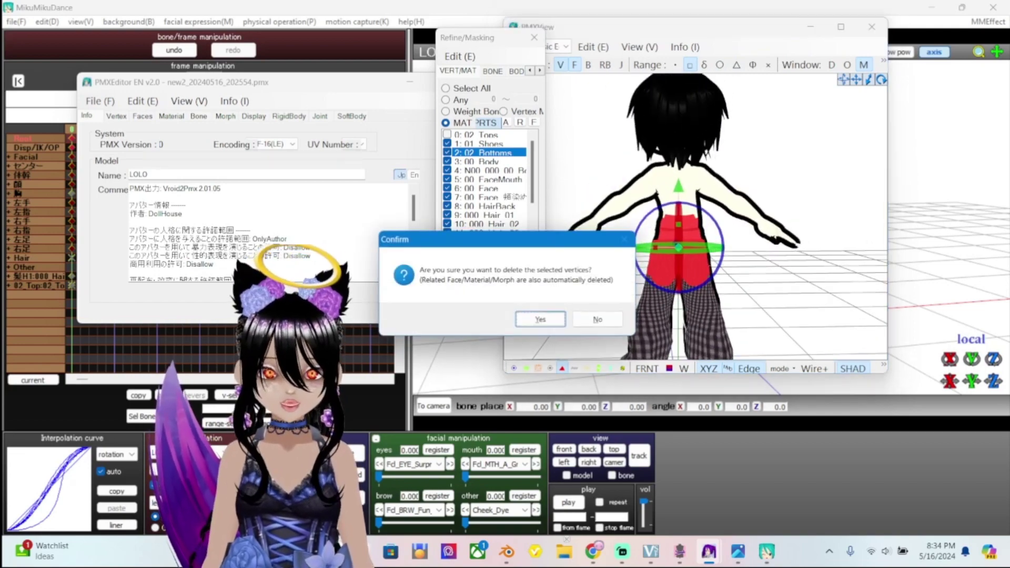
key(Return)
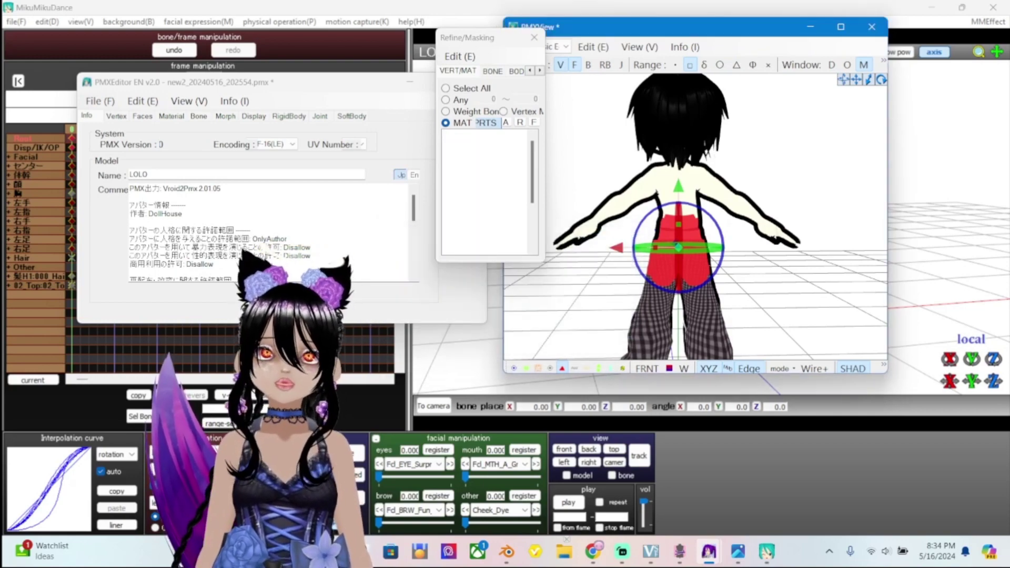
mouse_move(695, 211)
right_down()
mouse_move(698, 258)
mouse_move(698, 218)
right_up()
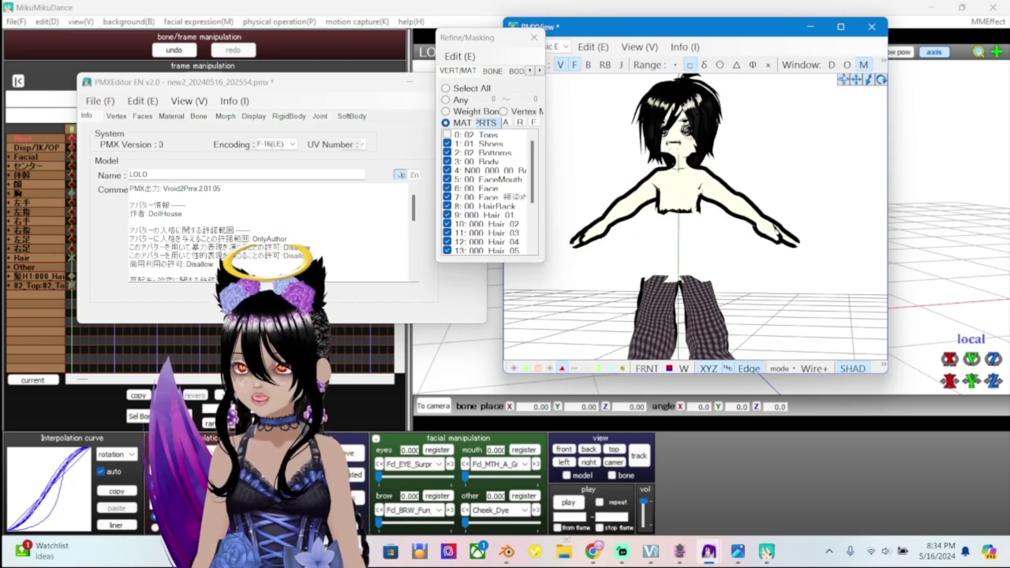
click(100, 101)
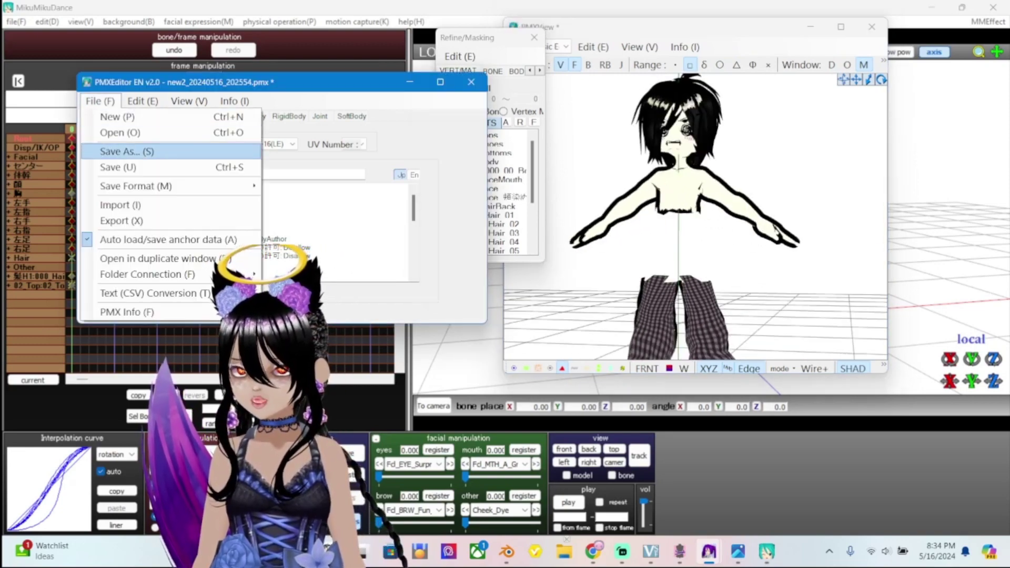
Save the model as 'new with physics.pmx' and switch back to the dance scene
key(Return)
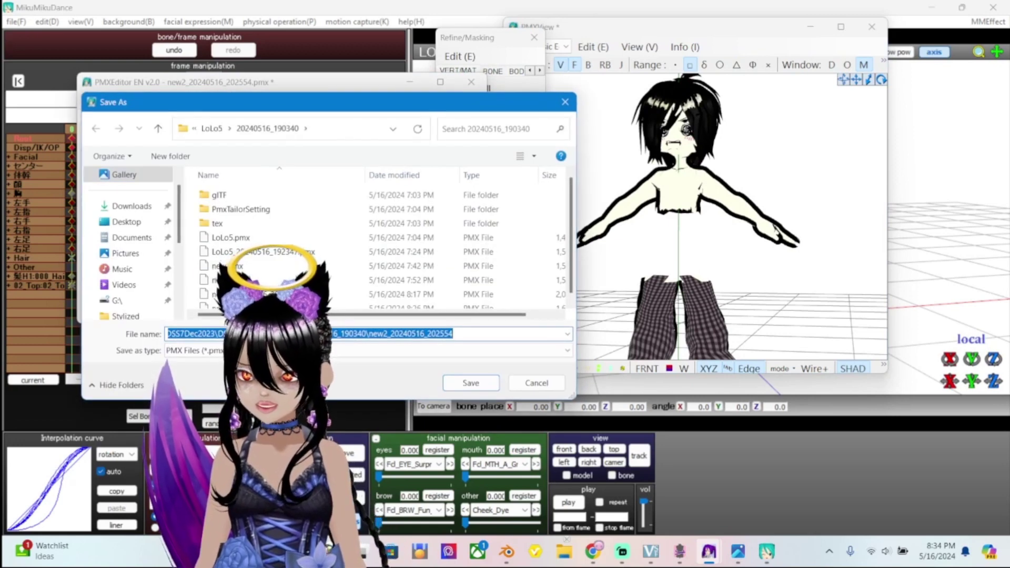
text(ne)
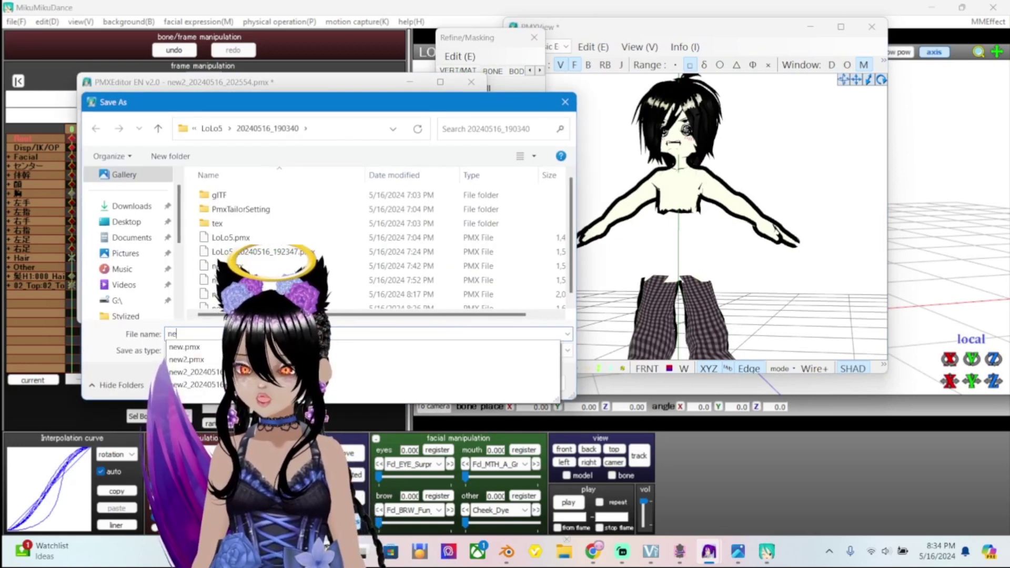
text(w with physics)
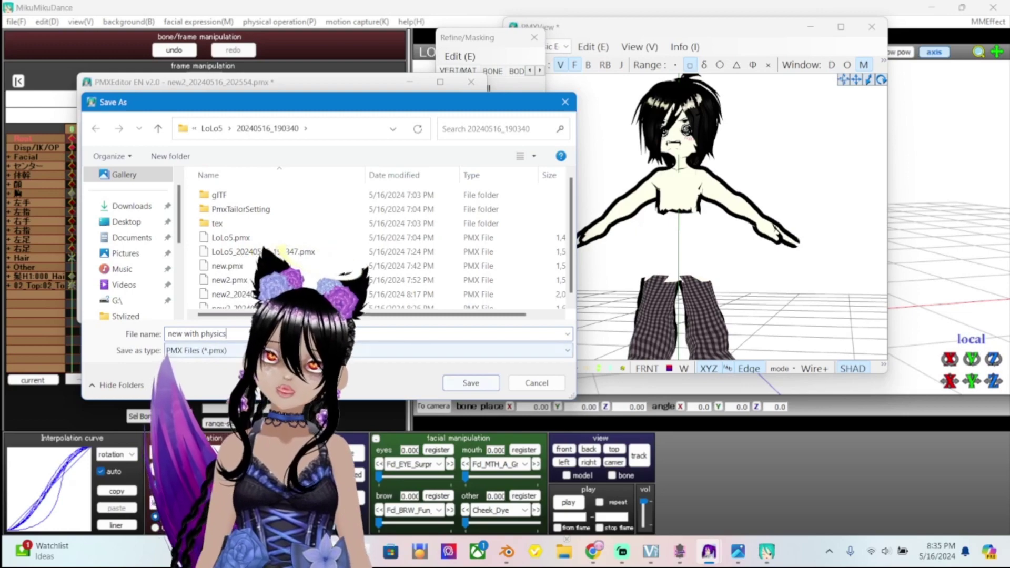
key(Return)
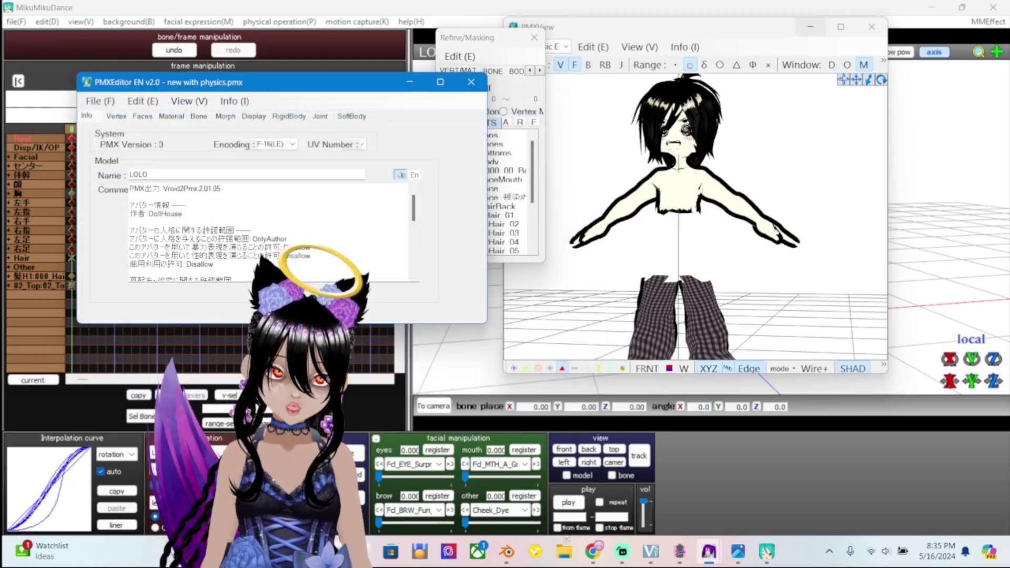
key(alt+Tab)
key(alt+Tab)
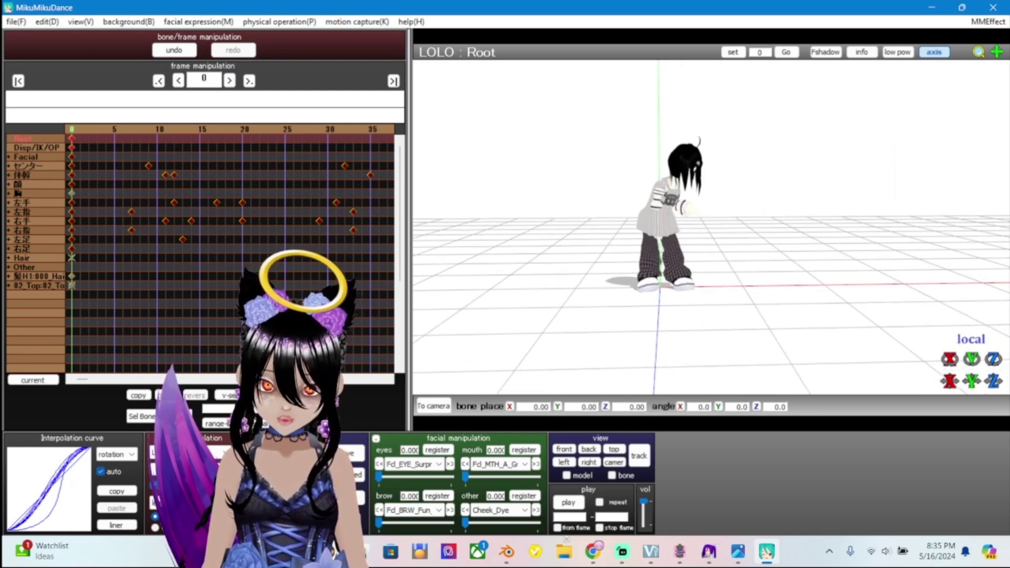
Load new with physics.pmx into MikuMikuDance and drag its root right along the floor
key(ctrl+shift+o)
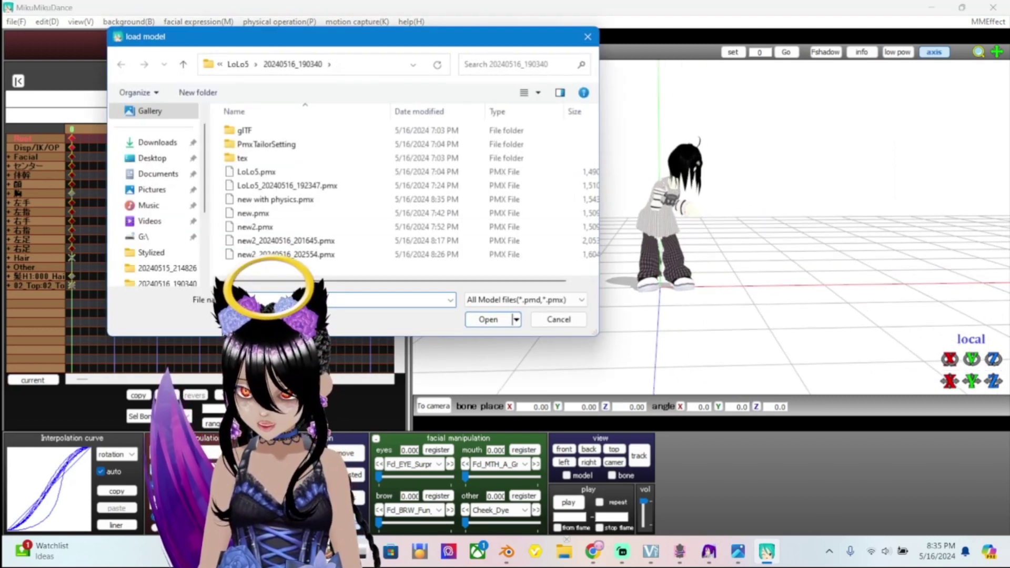
click(275, 199)
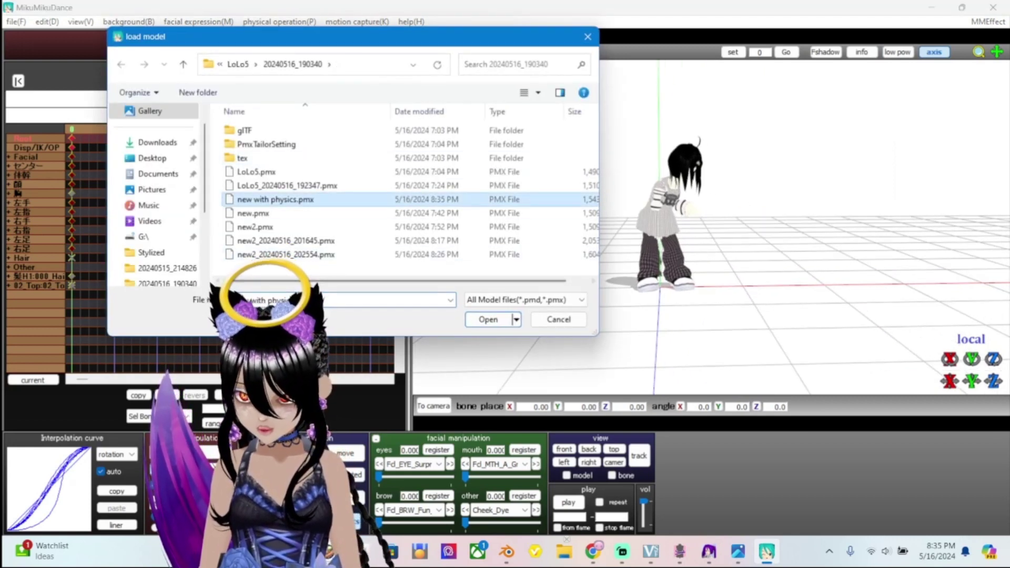
click(488, 319)
key(Return)
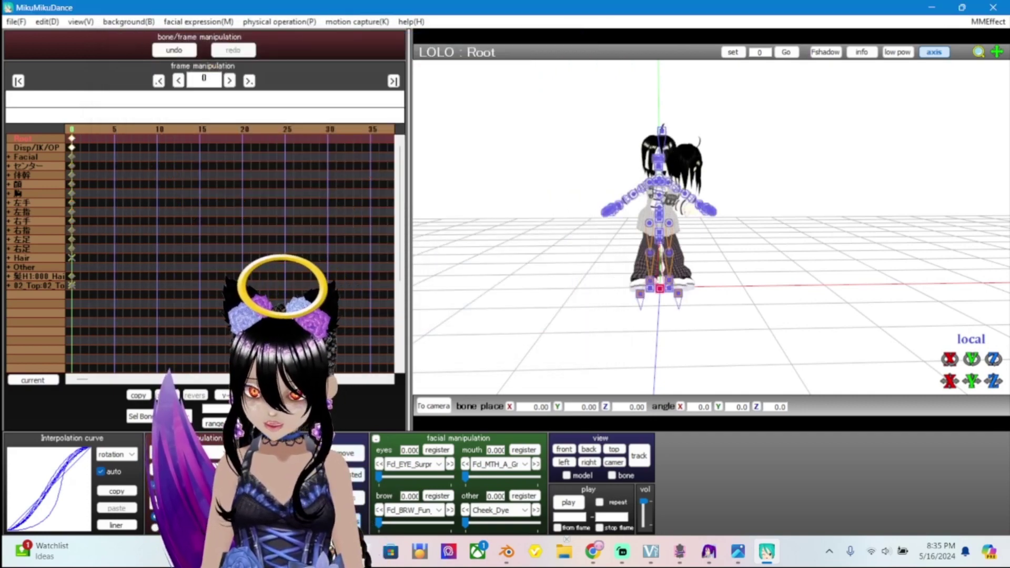
drag(660, 288, 783, 288)
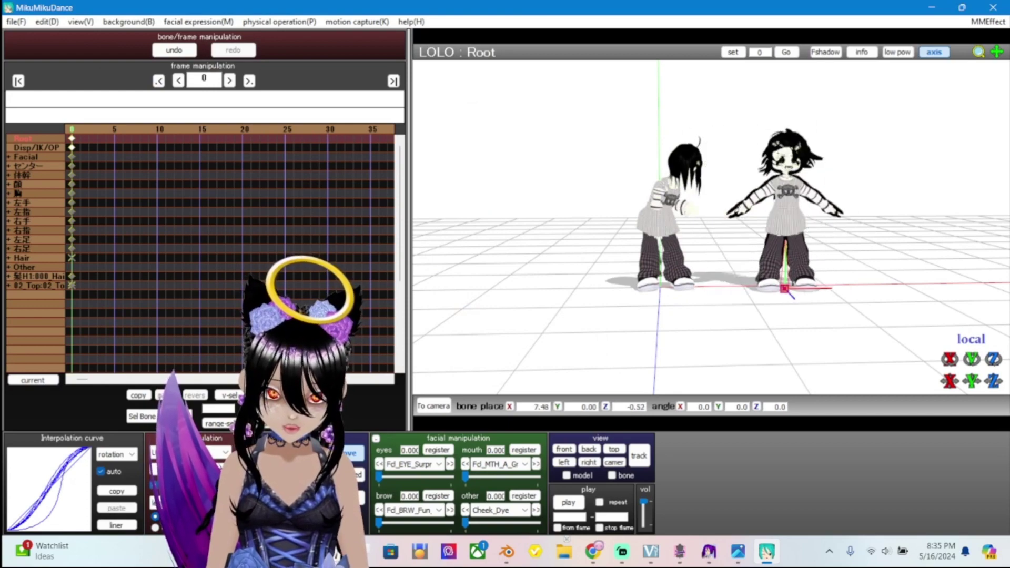
Zoom and orbit to frame both models, ending on a low side view of the legs
scroll(784, 288, up, 3)
scroll(784, 288, up, 10)
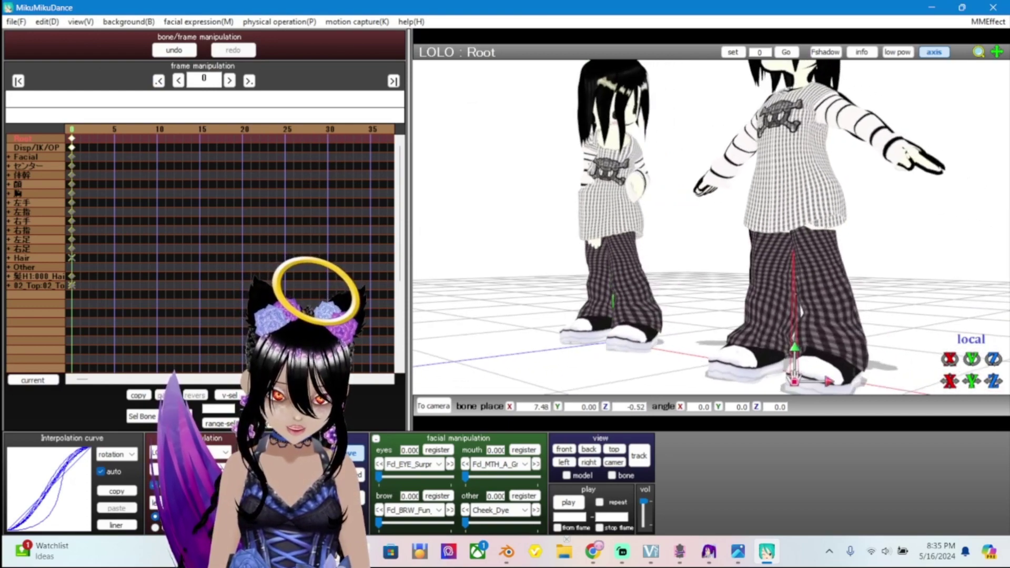
scroll(710, 226, down, 8)
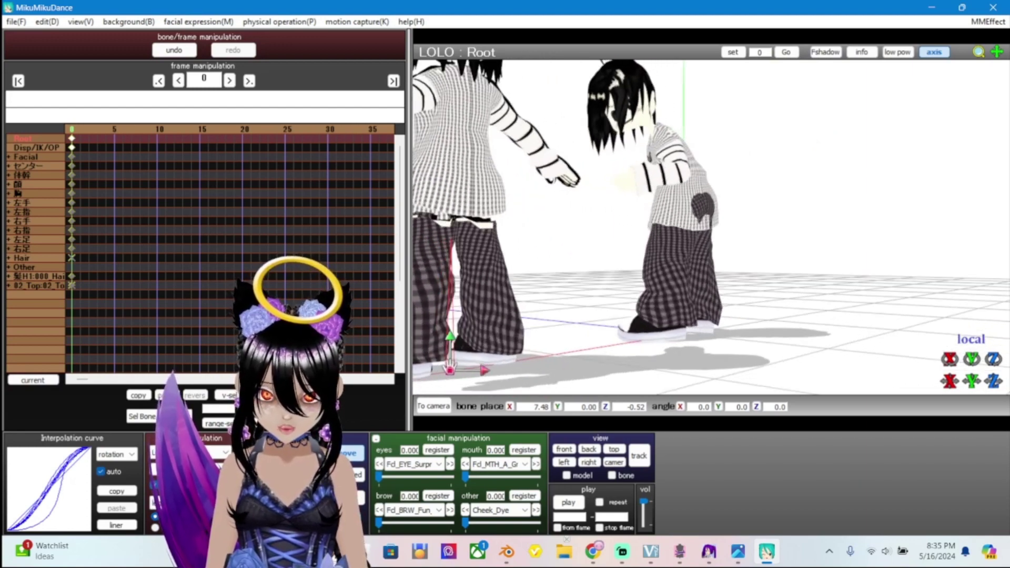
scroll(710, 227, up, 5)
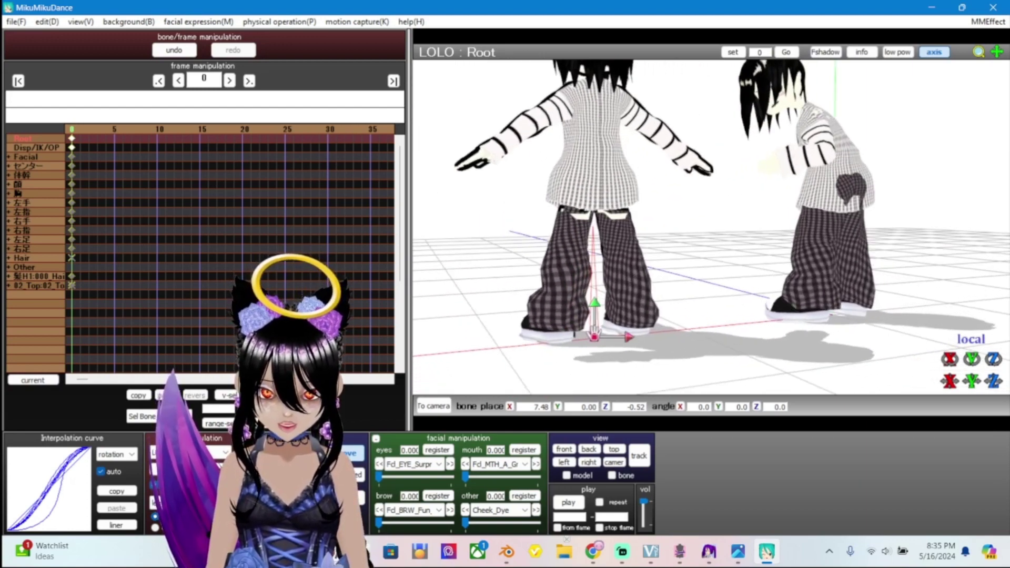
scroll(710, 227, up, 5)
scroll(711, 226, down, 5)
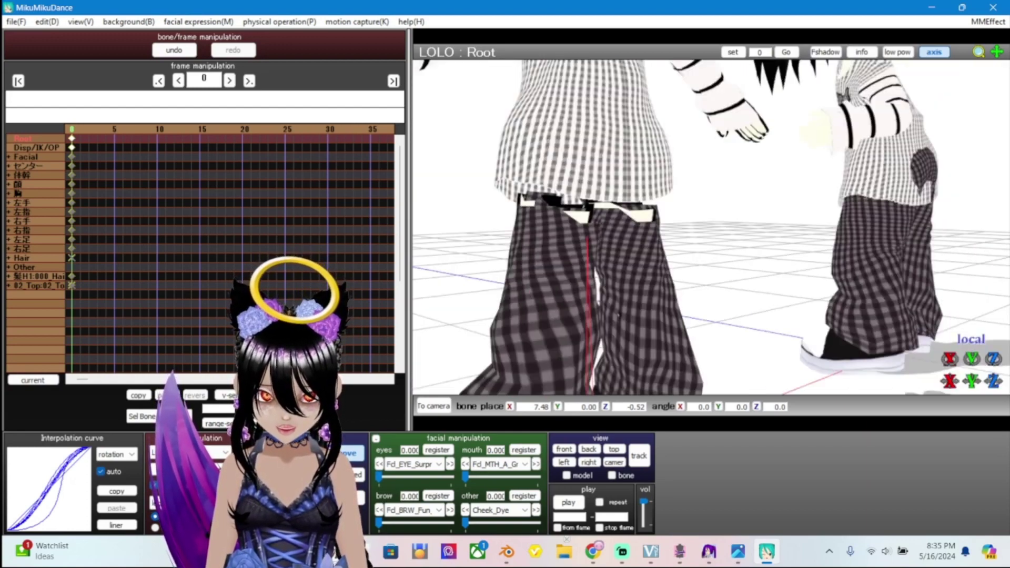
right_drag(711, 226, 684, 227)
scroll(710, 226, up, 5)
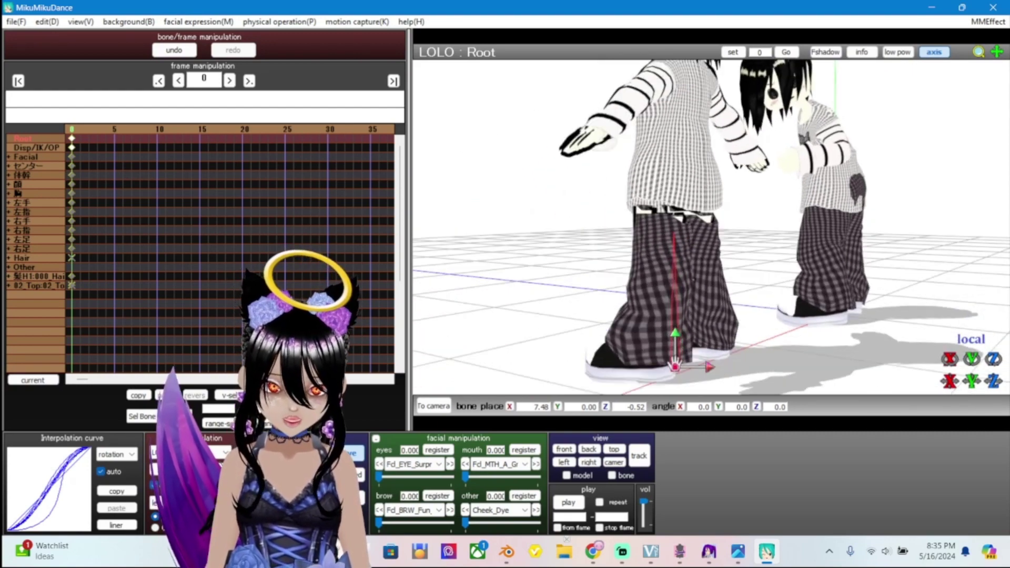
scroll(710, 226, down, 5)
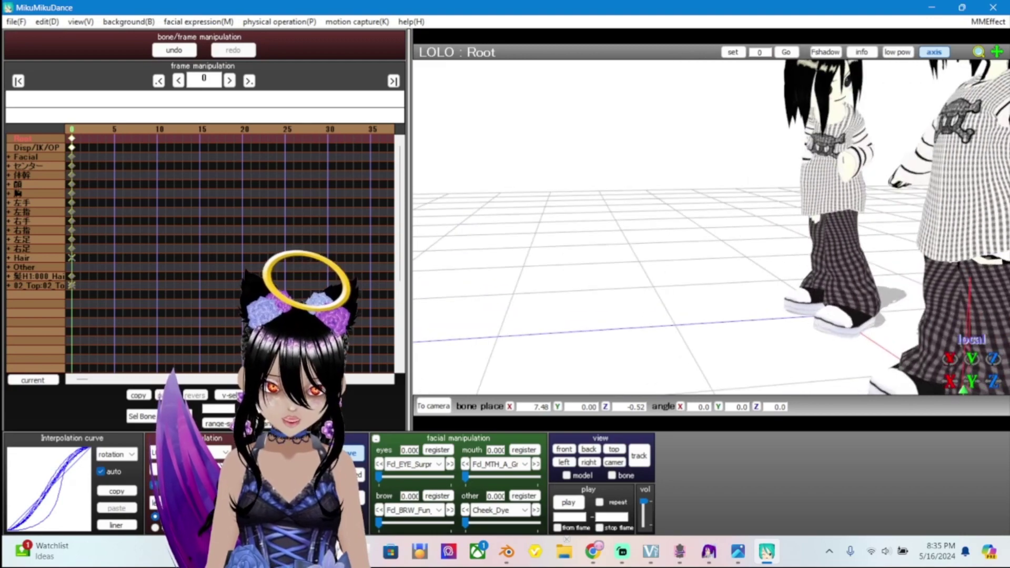
right_drag(710, 226, 632, 231)
scroll(710, 227, up, 5)
scroll(710, 227, up, 3)
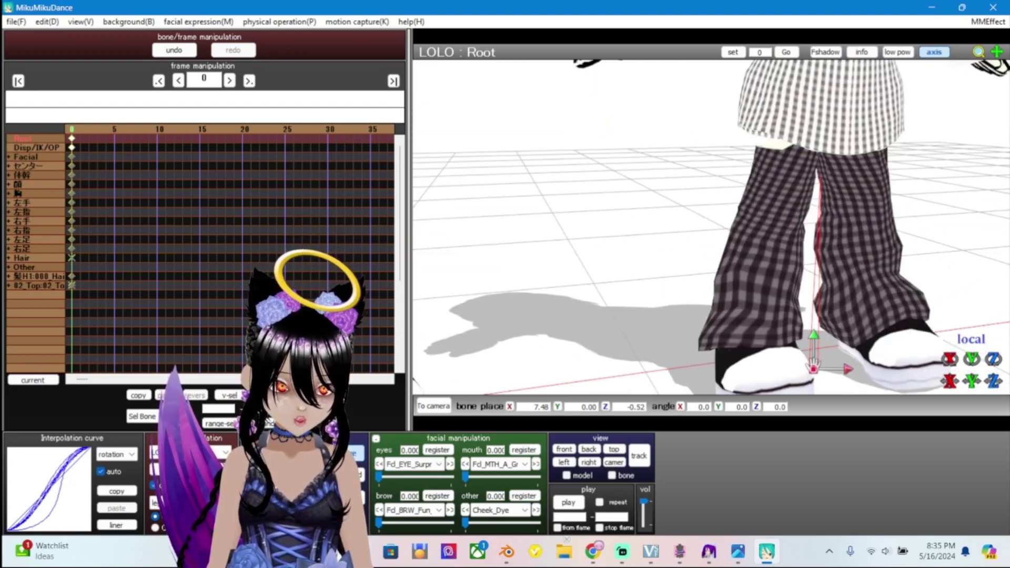
scroll(710, 226, down, 5)
scroll(711, 227, up, 2)
right_drag(711, 227, 771, 226)
scroll(710, 226, down, 4)
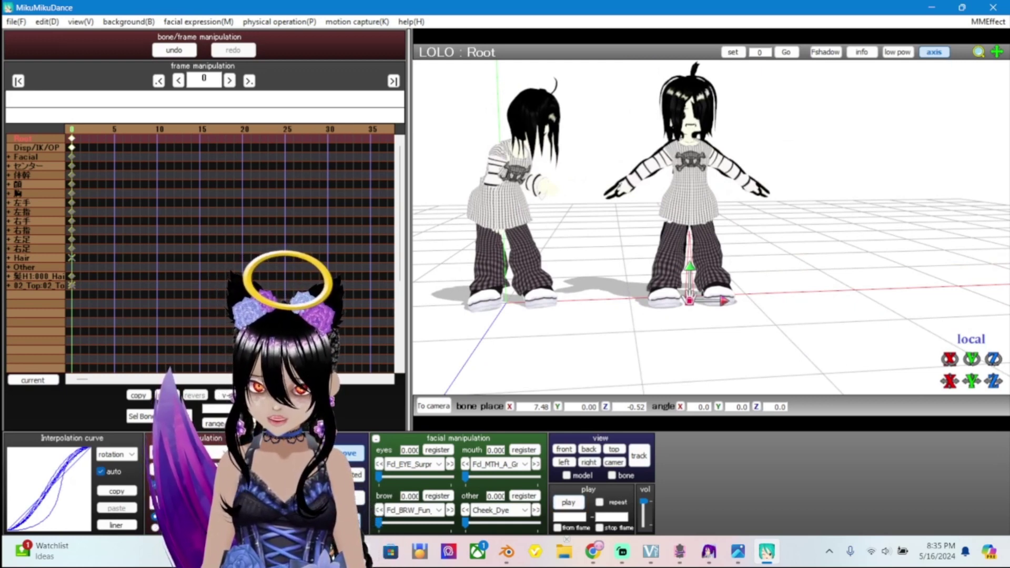
Drag the right-hand model's root left, to X 8.37, Z -0.67, swinging its hair
drag(724, 301, 764, 301)
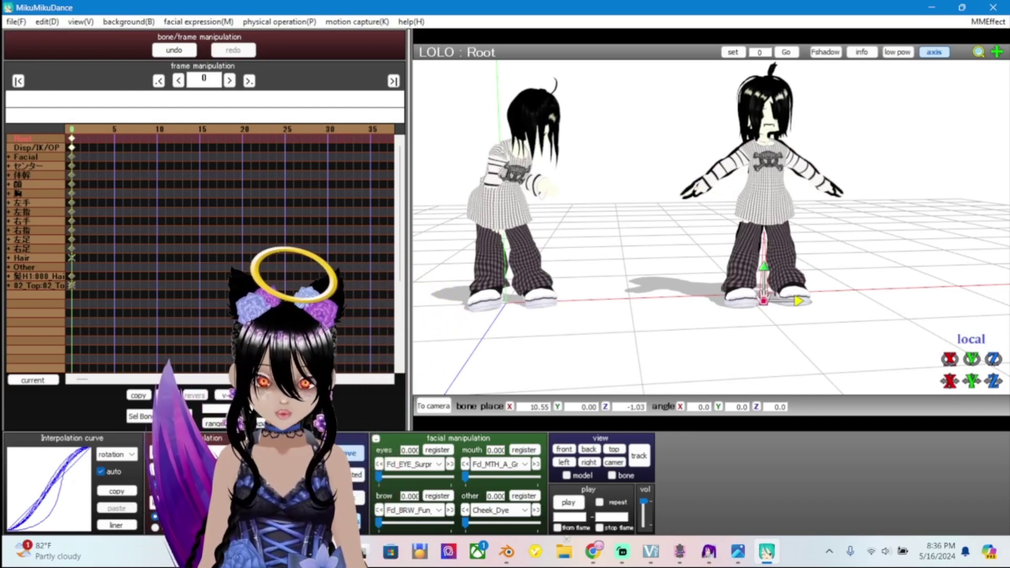
drag(763, 300, 711, 301)
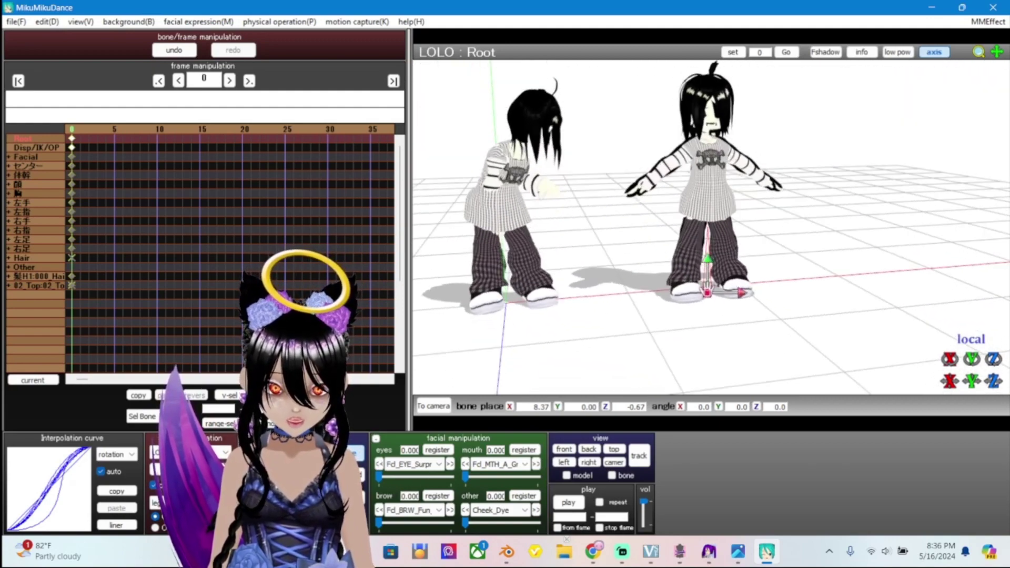
Maximize Blender, start a General file without saving LoLo.blend, and delete the default camera, cube and light
click(507, 551)
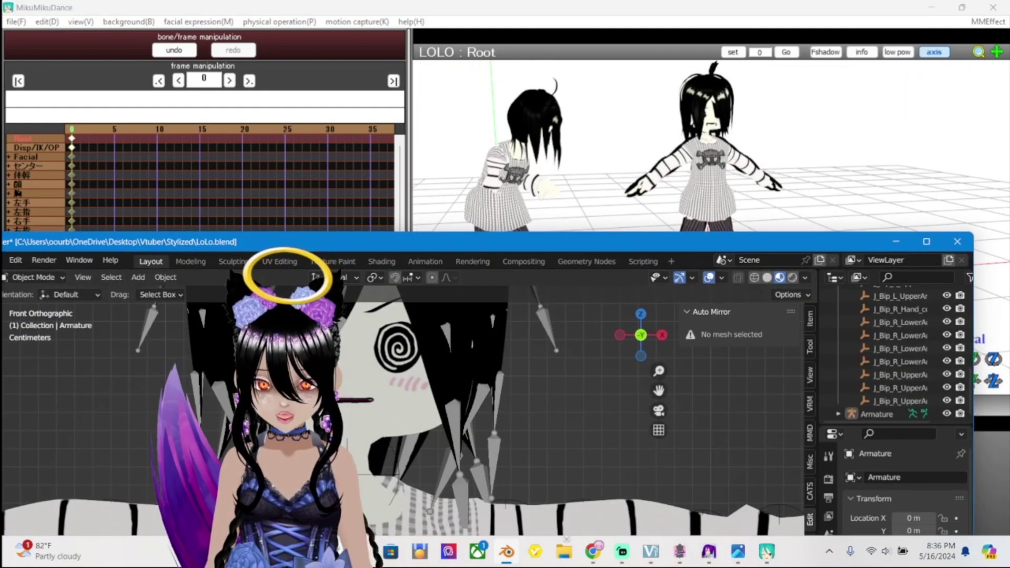
key(super+Up)
scroll(424, 274, down, 6)
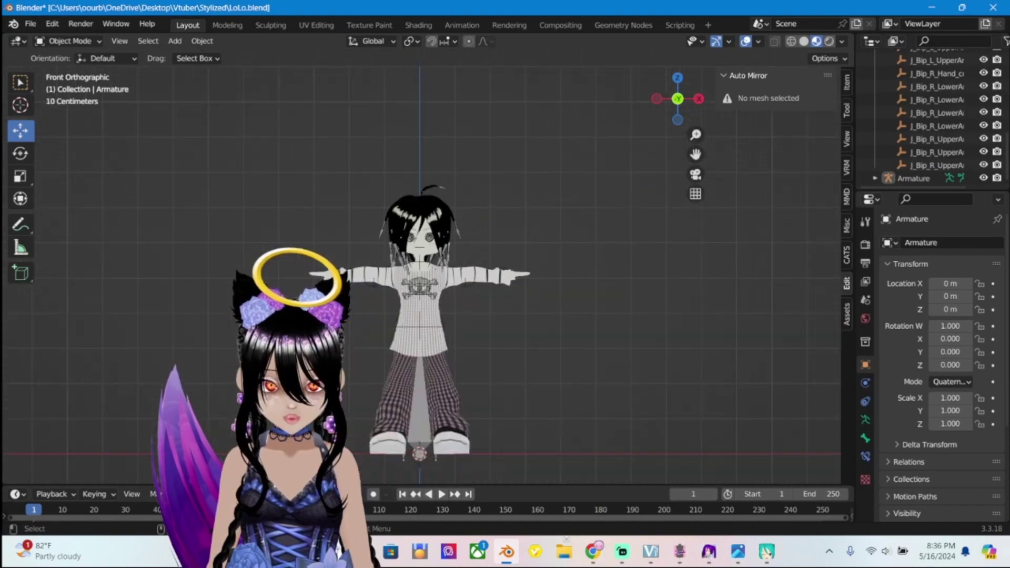
scroll(424, 273, up, 3)
click(30, 24)
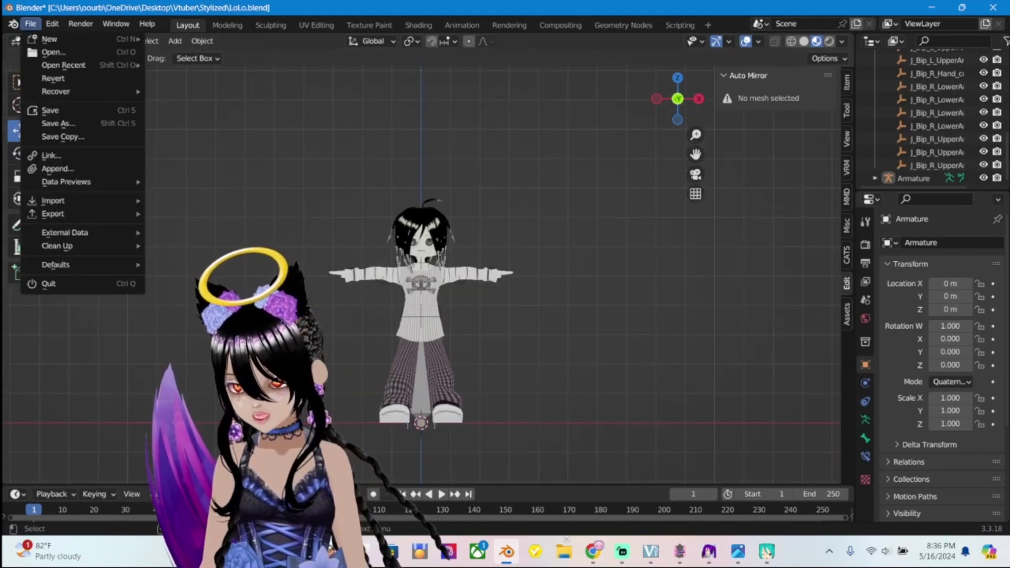
key(Escape)
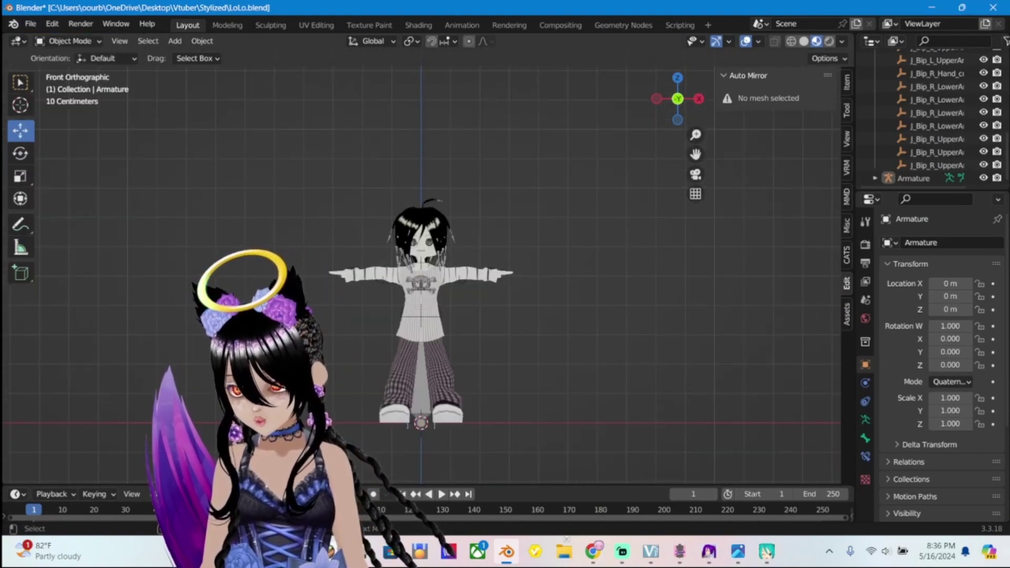
click(30, 24)
key(Escape)
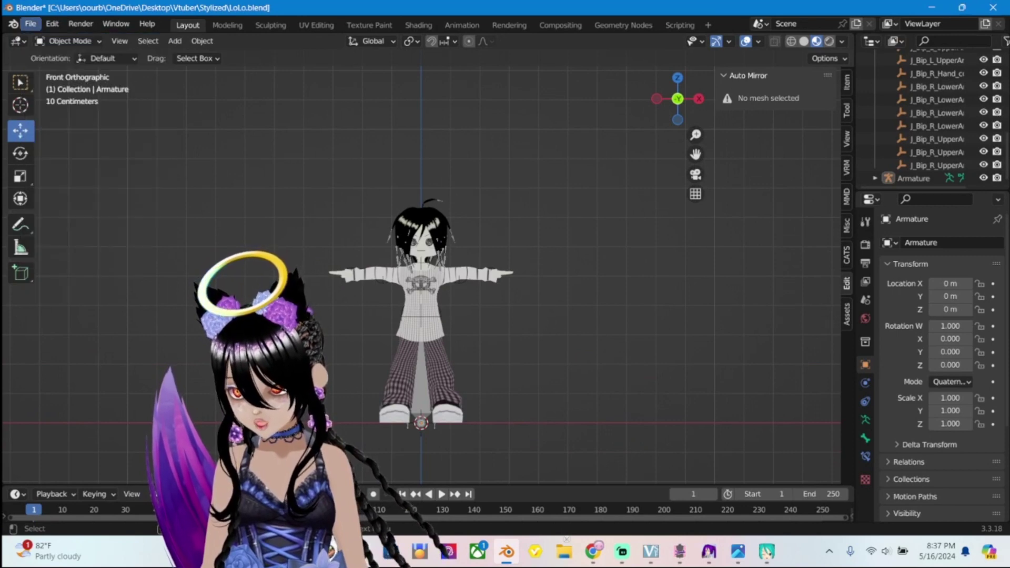
click(30, 24)
mouse_move(48, 38)
click(181, 39)
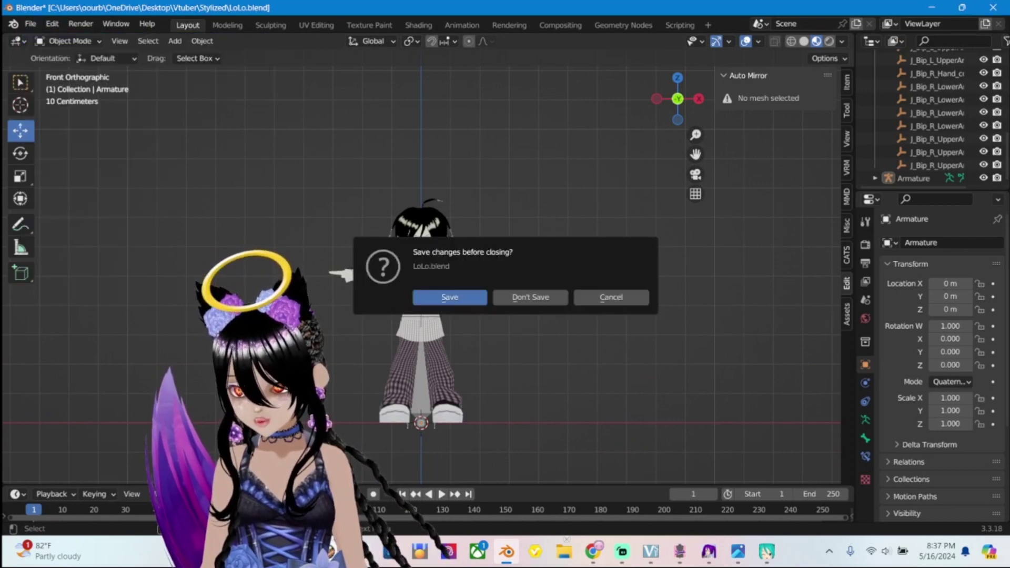
click(530, 297)
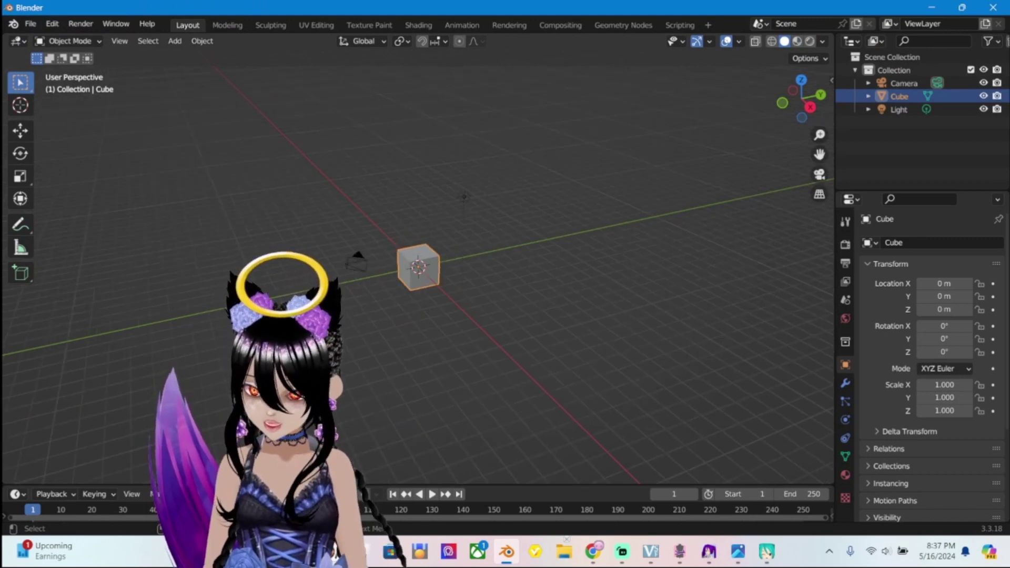
key(Delete)
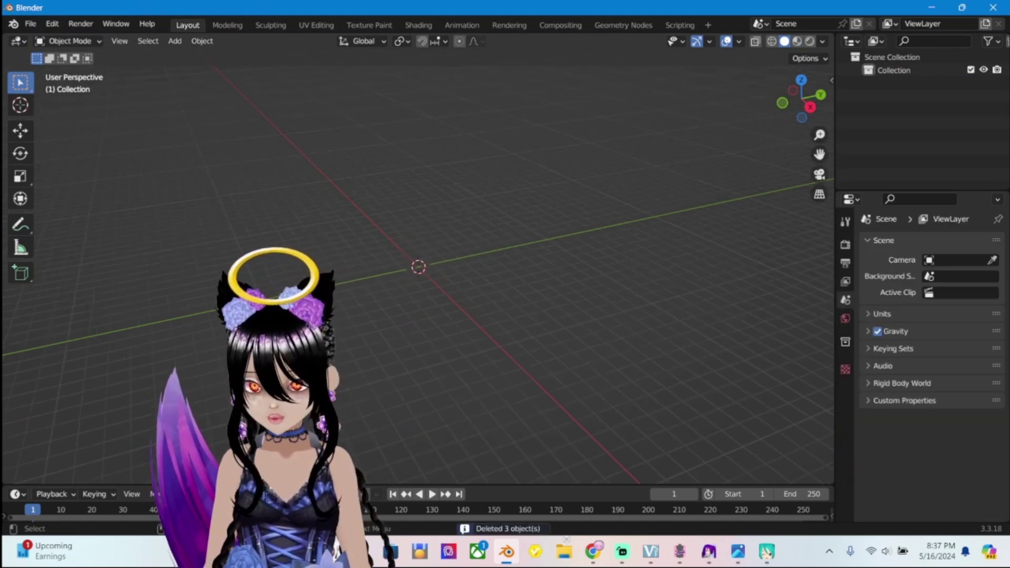
Open the MikuMikuDance Model importer and browse to the Desktop
click(31, 24)
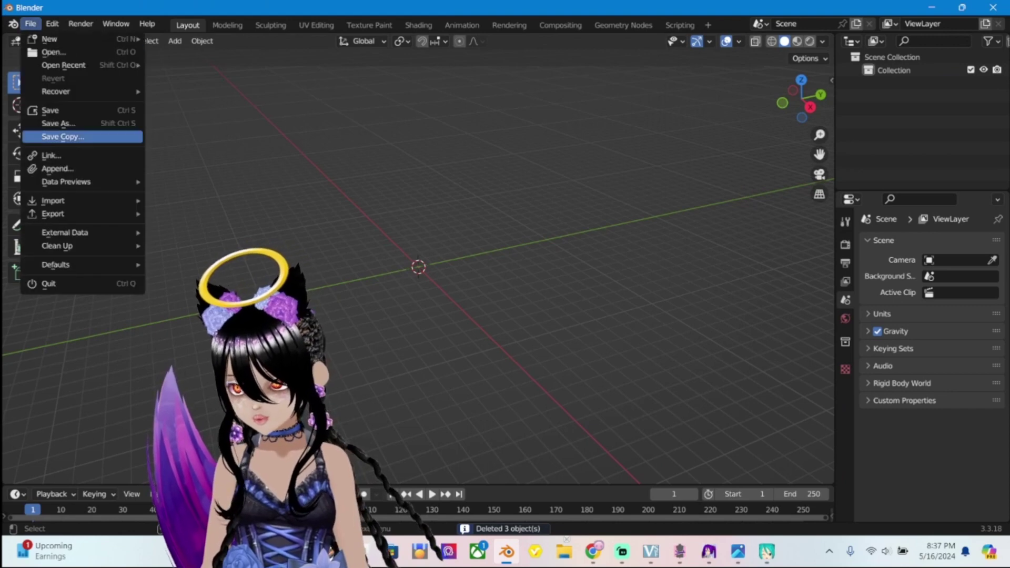
mouse_move(63, 214)
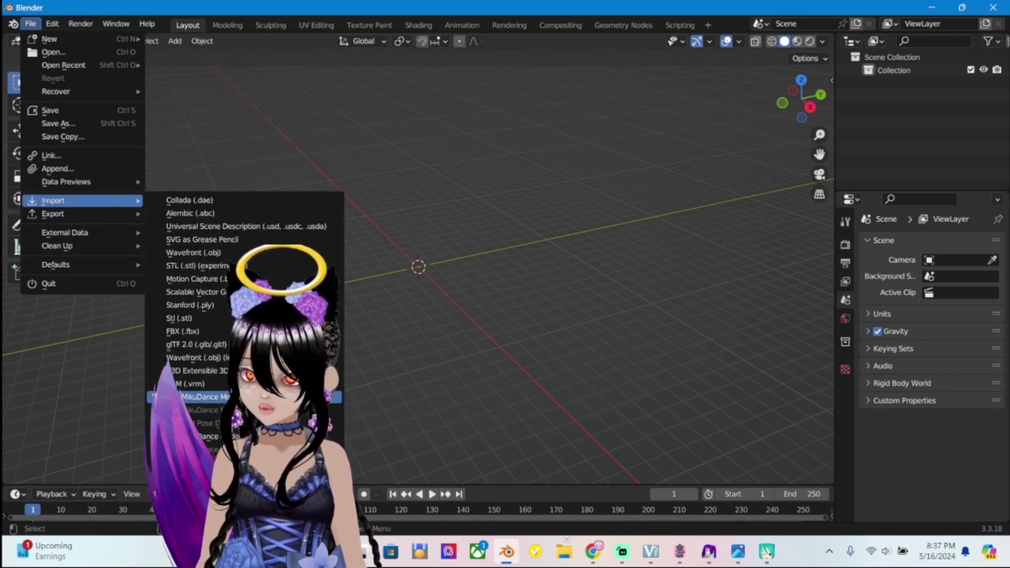
click(205, 397)
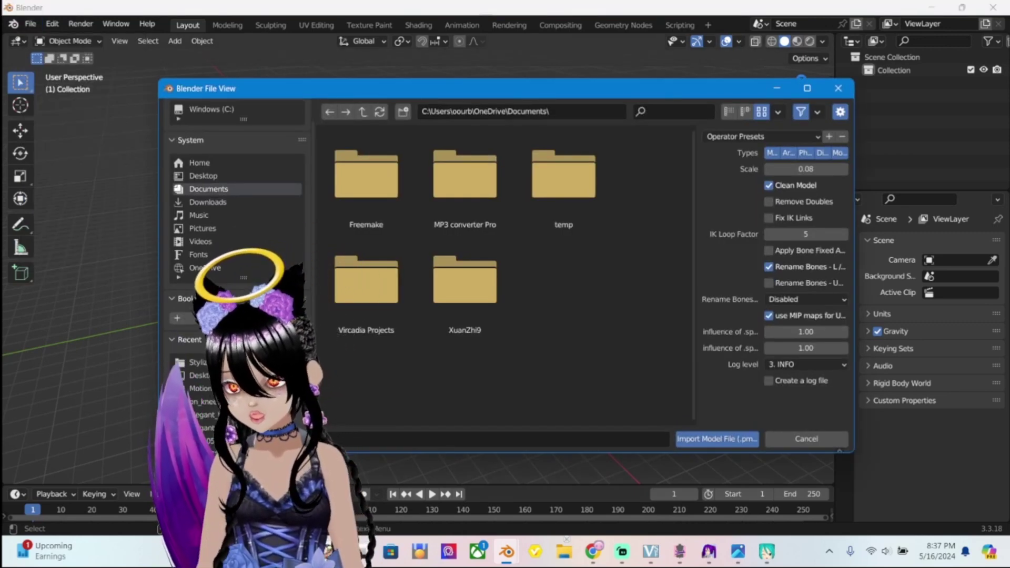
scroll(237, 200, down, 2)
click(203, 133)
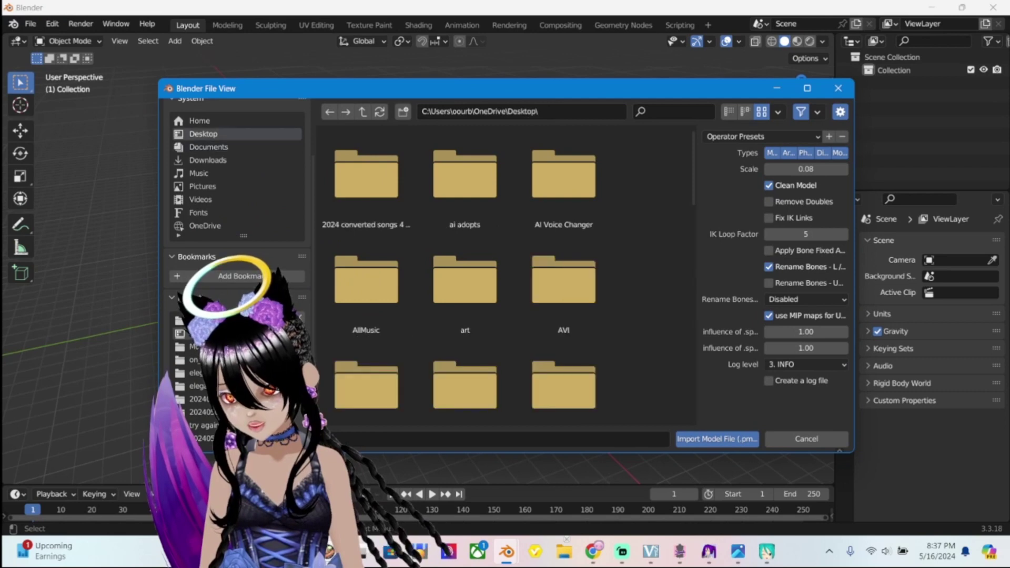
scroll(563, 284, down, 3)
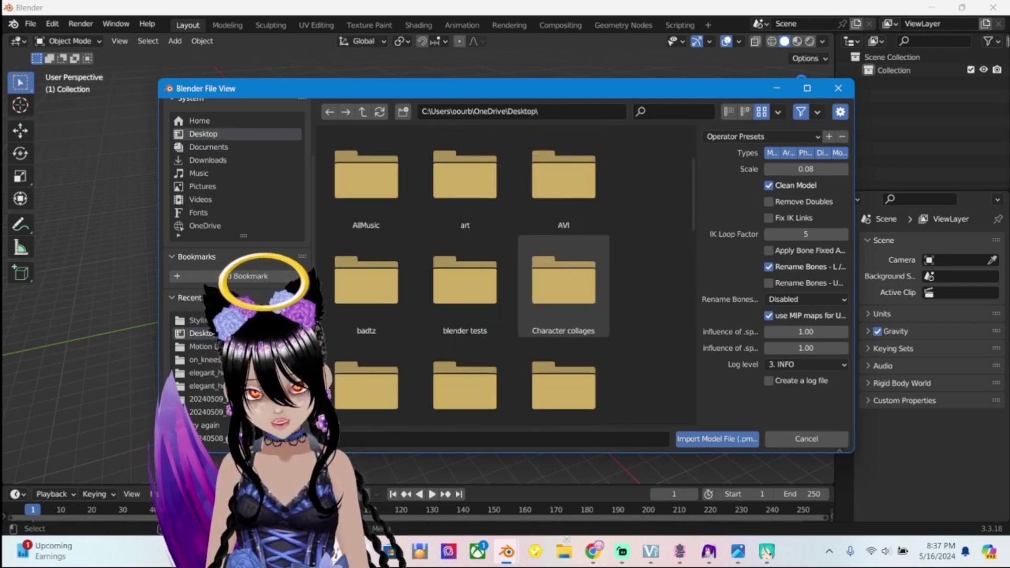
scroll(563, 295, up, 2)
scroll(563, 294, down, 4)
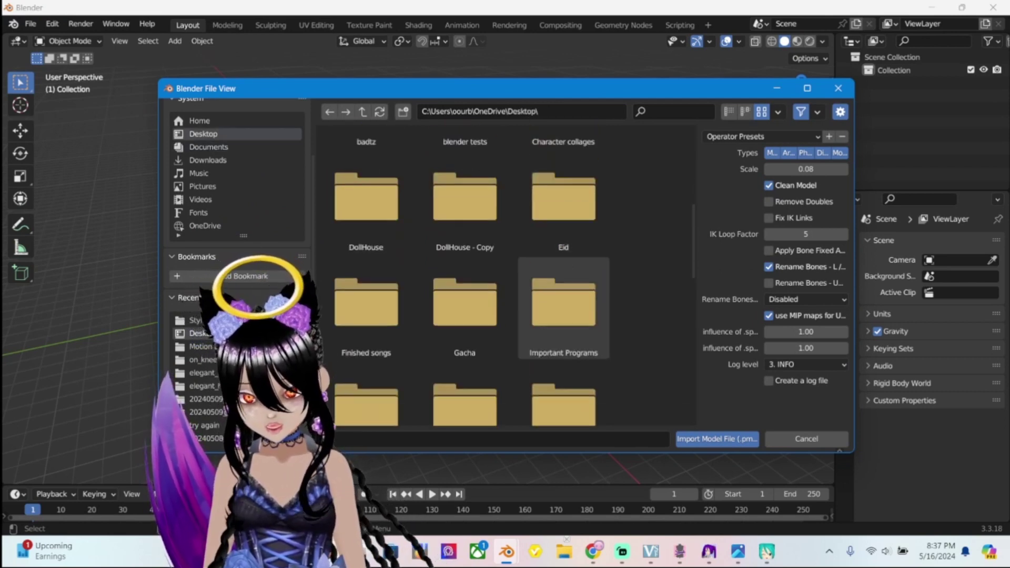
scroll(563, 266, down, 1)
scroll(563, 266, down, 4)
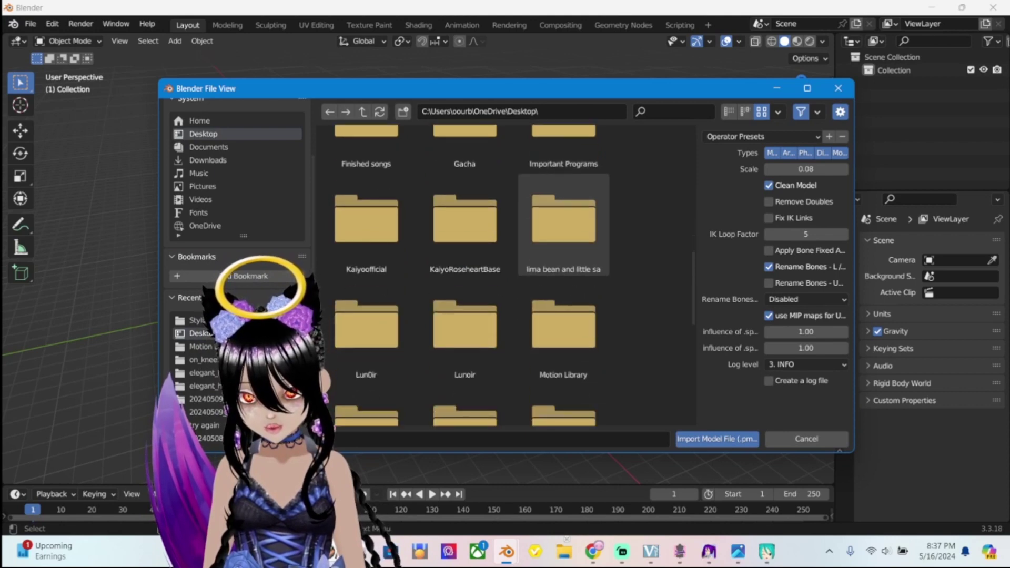
scroll(563, 257, down, 8)
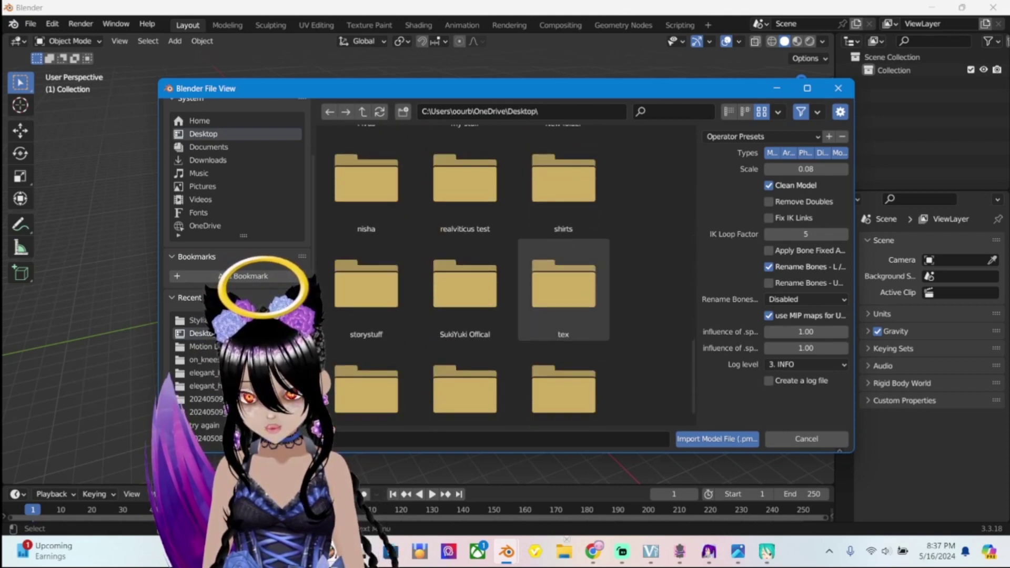
scroll(563, 273, down, 1)
scroll(563, 274, up, 6)
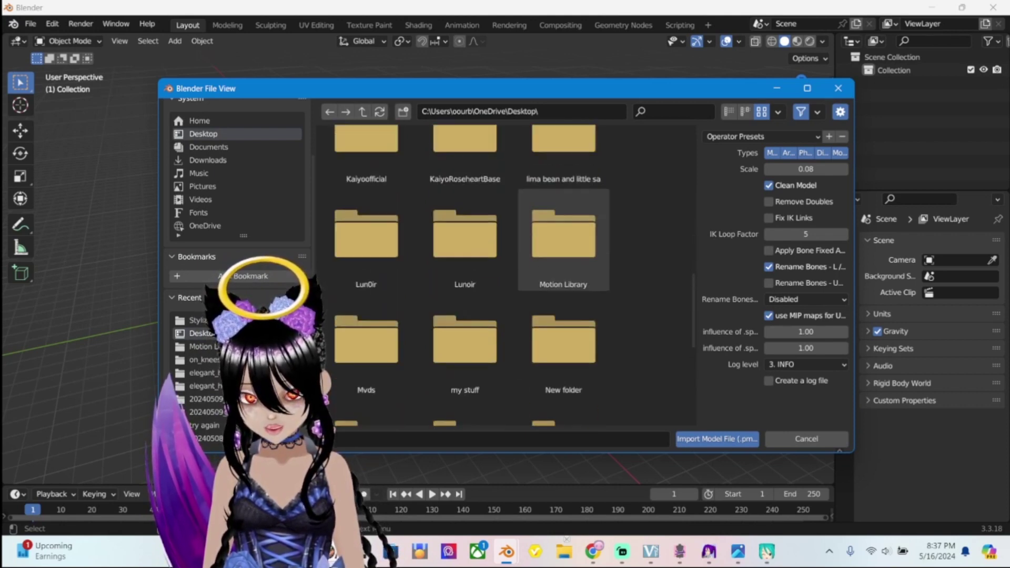
scroll(563, 282, up, 2)
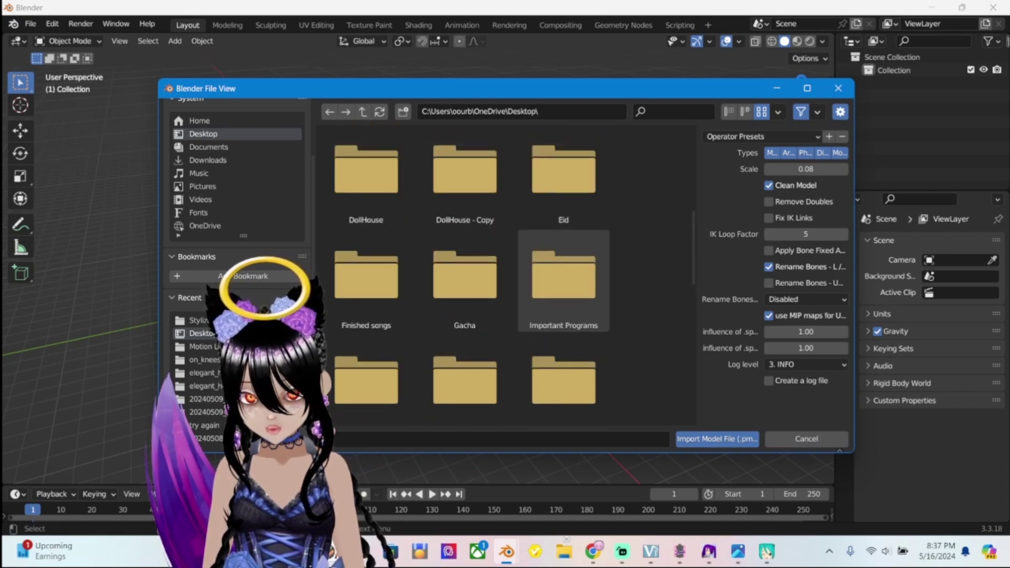
Import new2_20240516_202554.pmx from Important Programs > DSS7Dec2023 > DSSc > DSSc_Data > LoLo5 > 20240516_190340
double_click(563, 279)
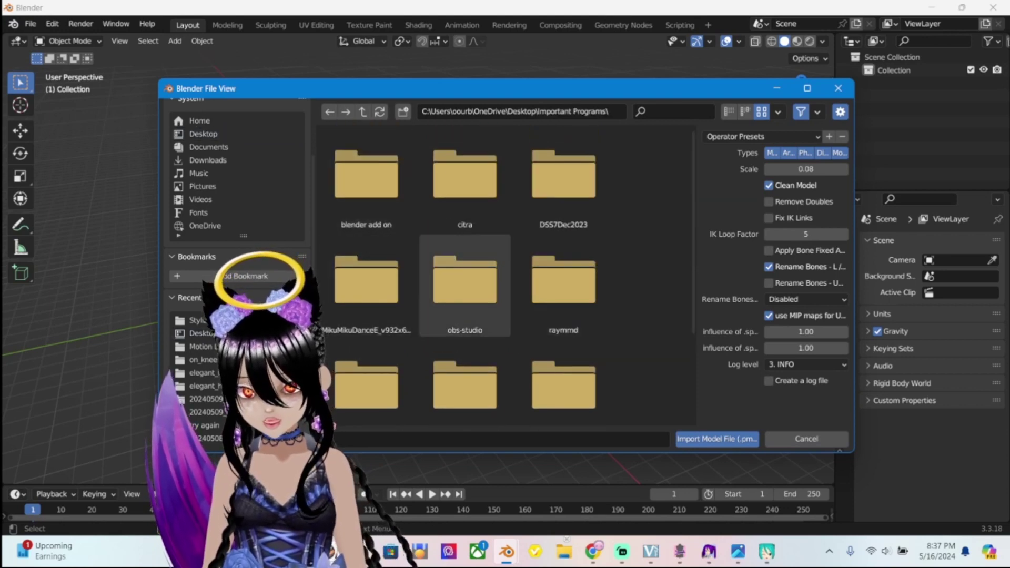
key(Return)
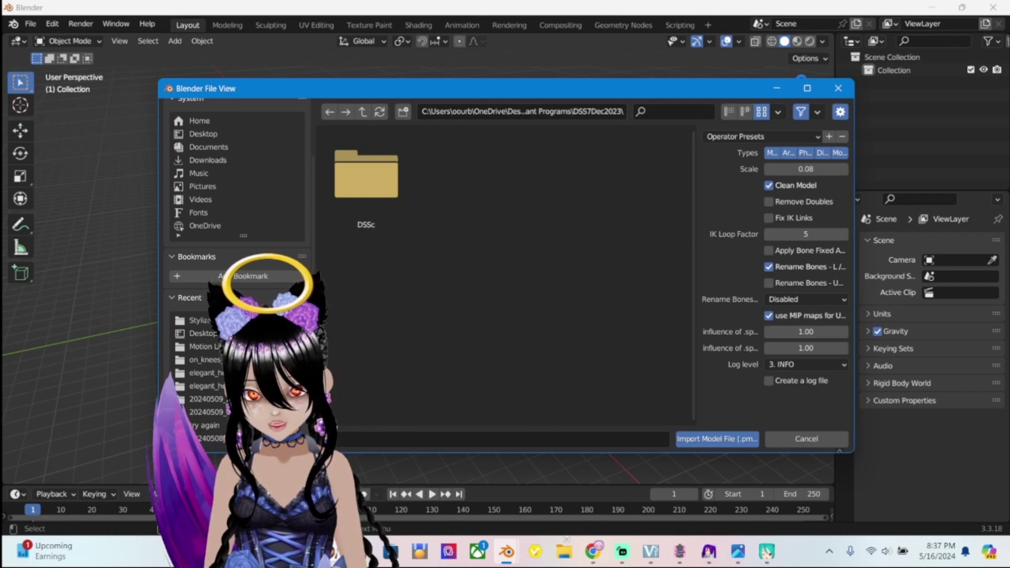
key(Return)
scroll(465, 232, down, 6)
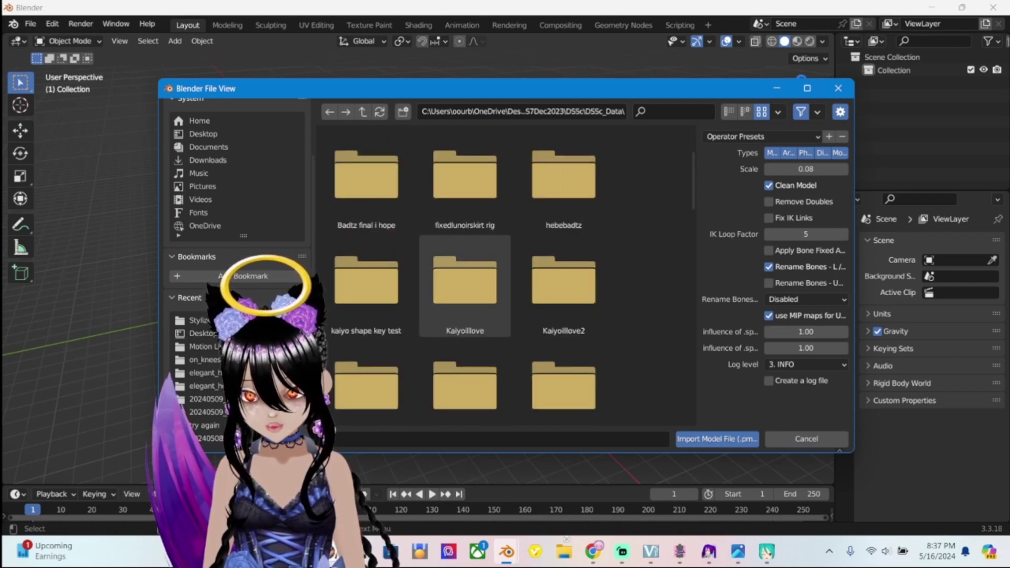
scroll(465, 231, down, 8)
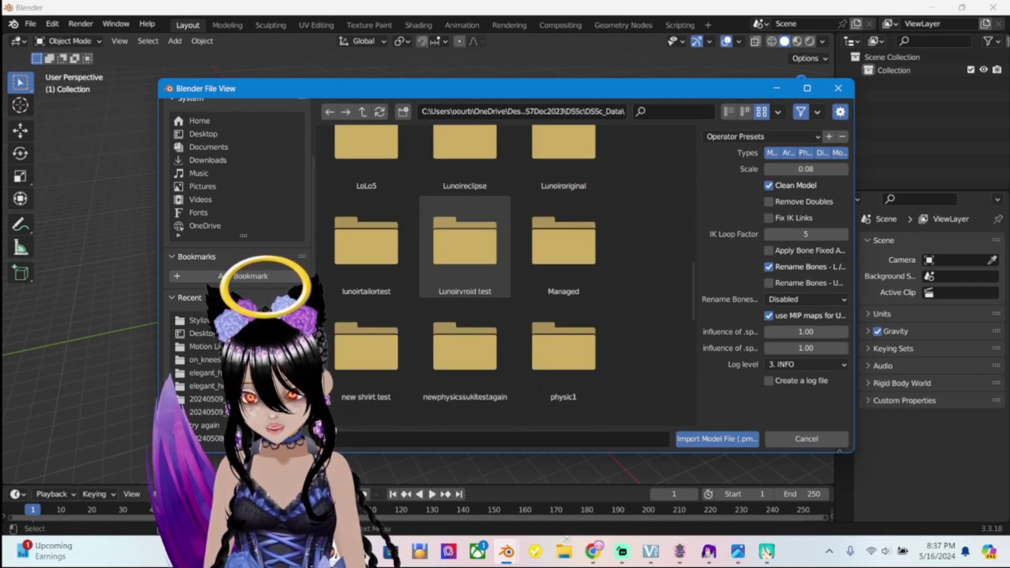
scroll(465, 232, down, 3)
scroll(466, 232, up, 6)
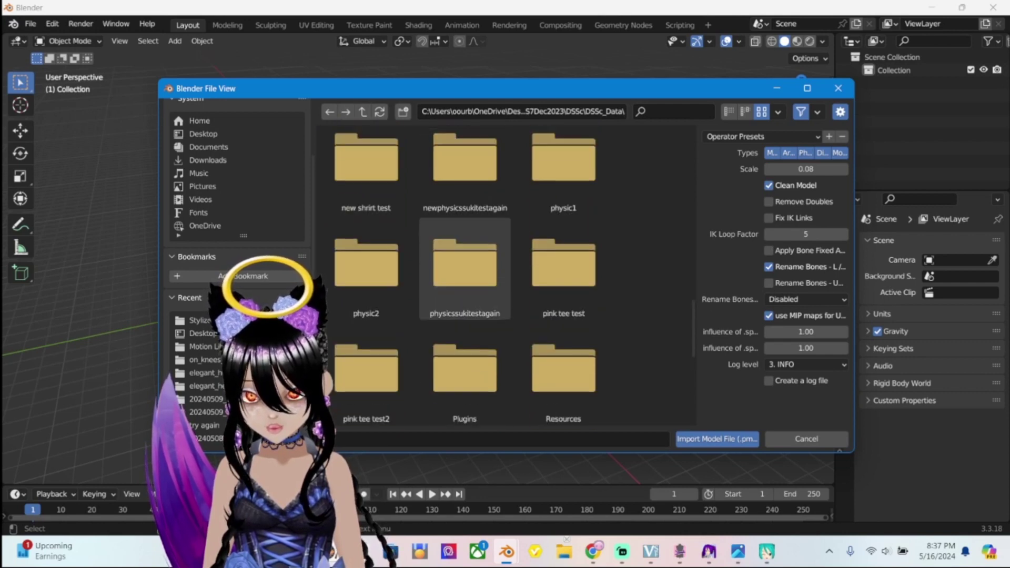
scroll(466, 269, up, 4)
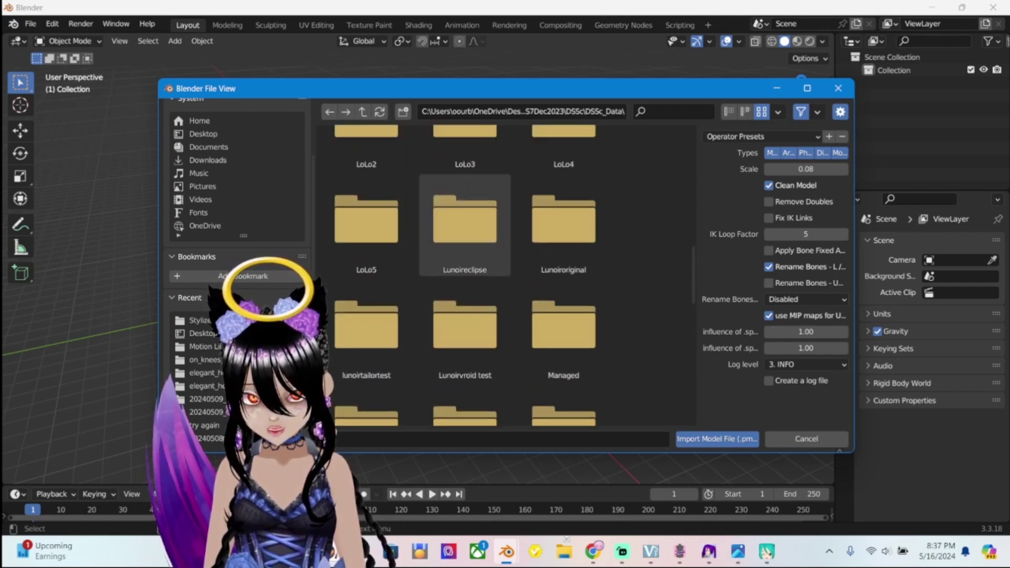
double_click(367, 329)
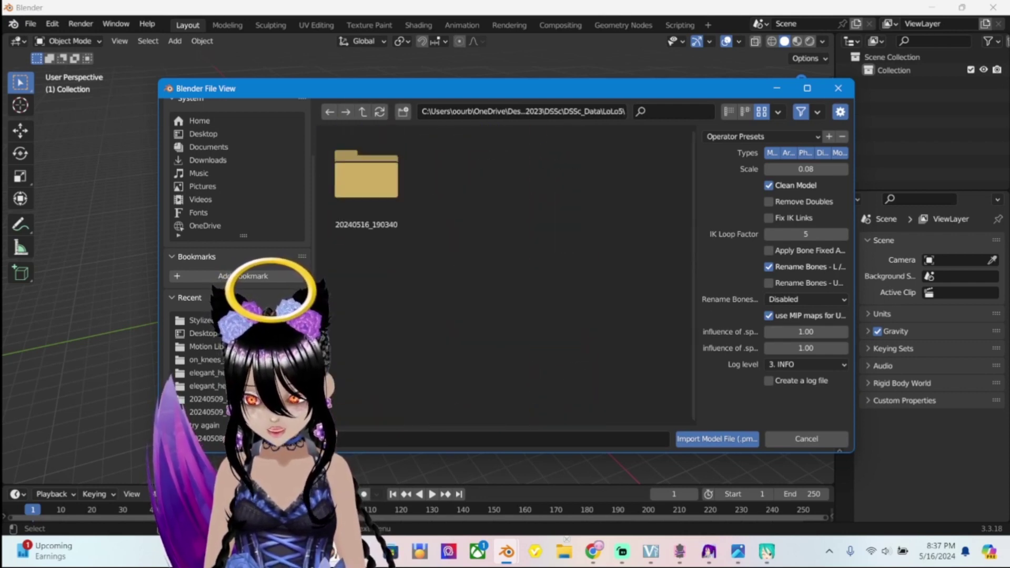
double_click(367, 181)
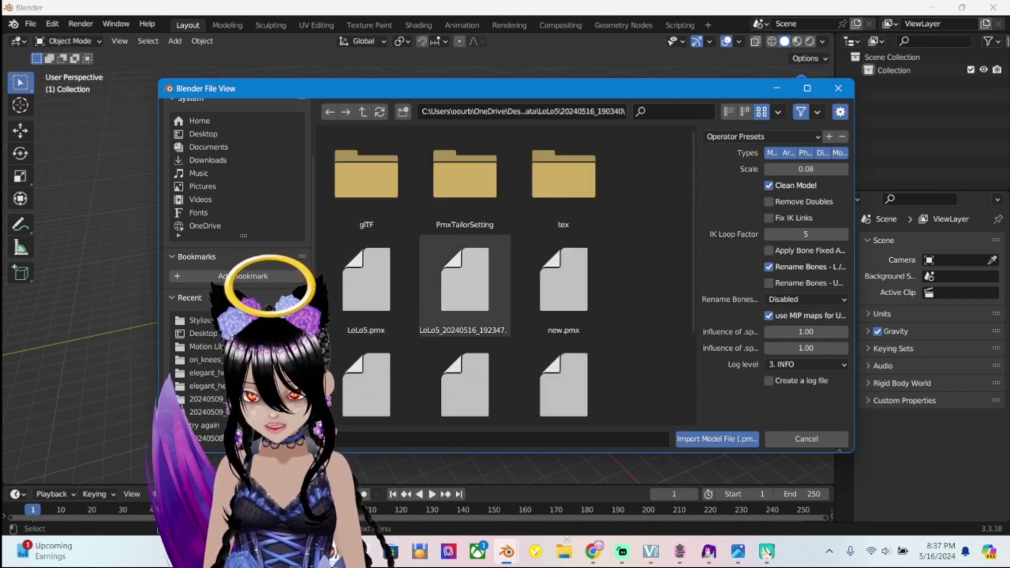
scroll(465, 263, down, 3)
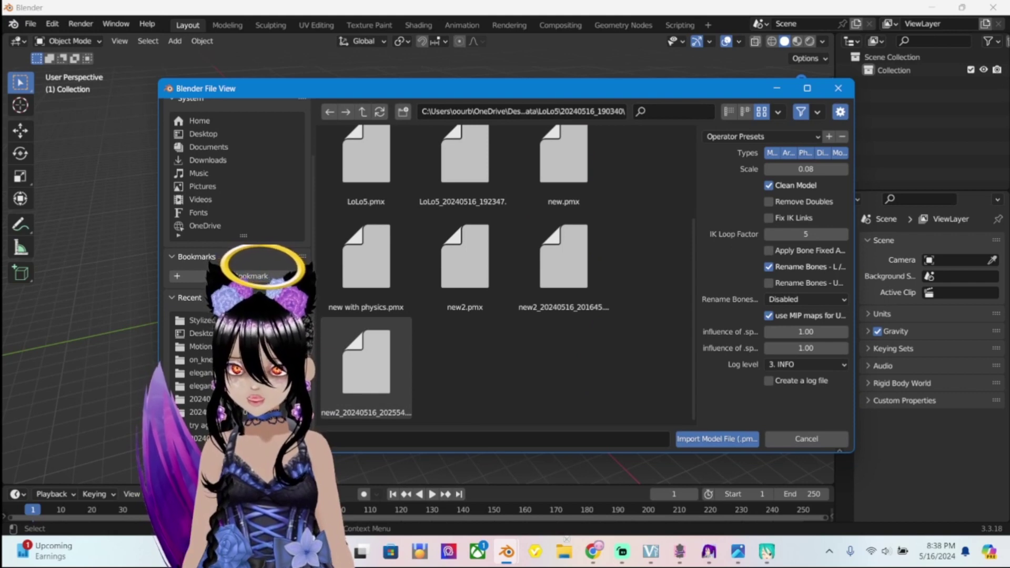
click(366, 363)
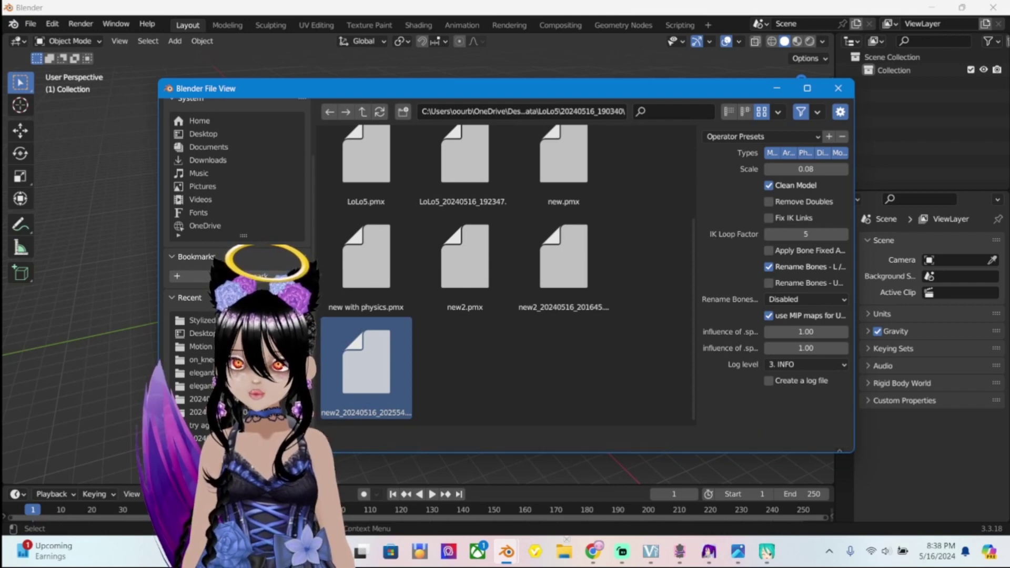
click(717, 438)
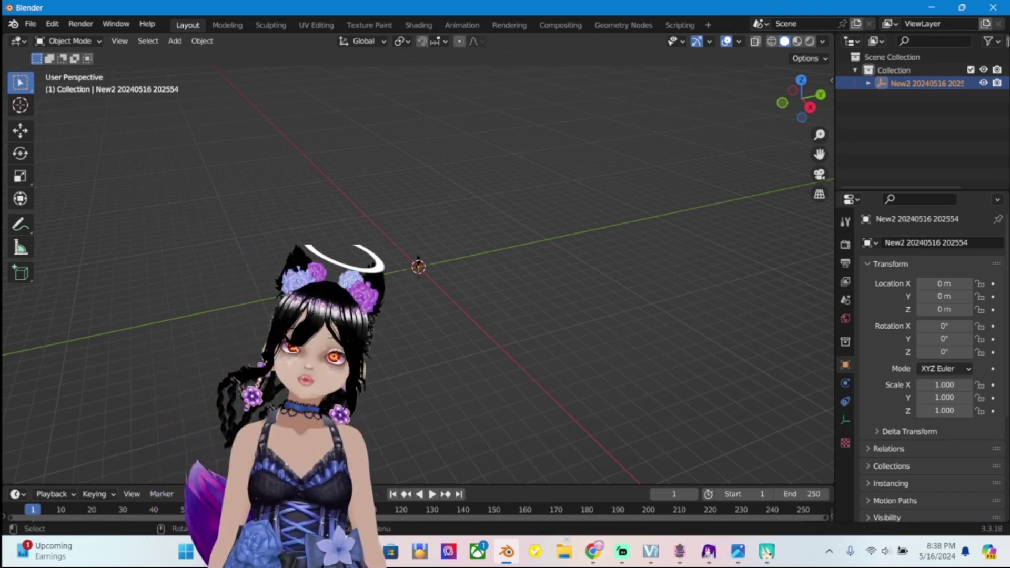
Zoom and orbit around the imported avatar, inspecting its hand and skirt, until the whole rig shows
scroll(418, 266, up, 6)
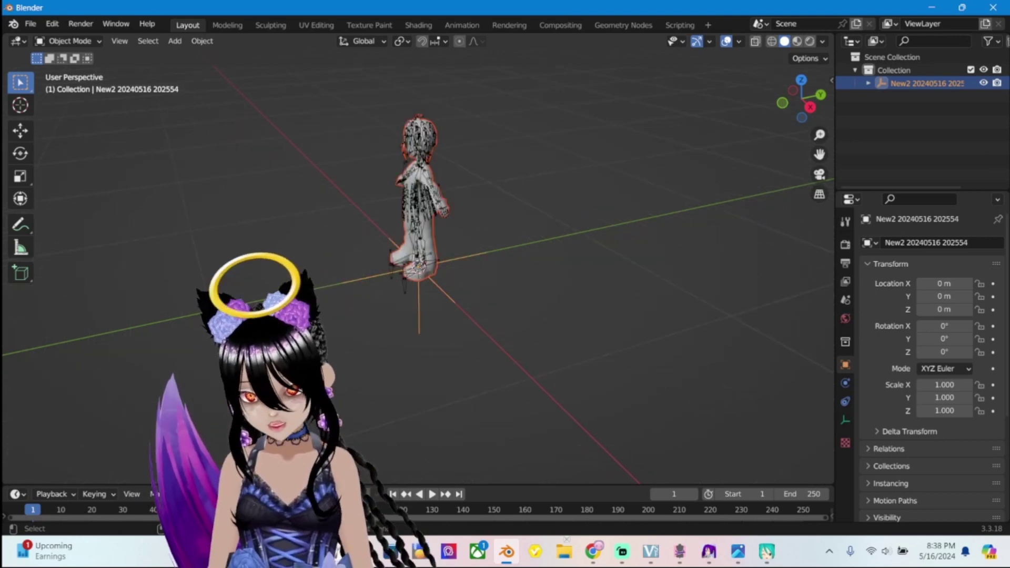
middle_drag(421, 263, 379, 305)
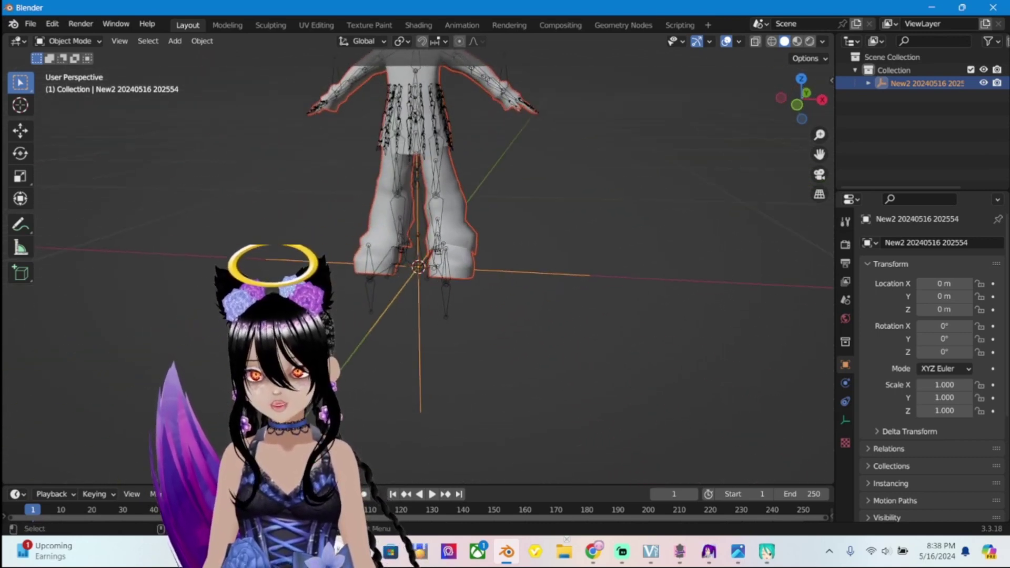
middle_drag(419, 266, 424, 376)
scroll(419, 266, up, 2)
scroll(421, 263, up, 4)
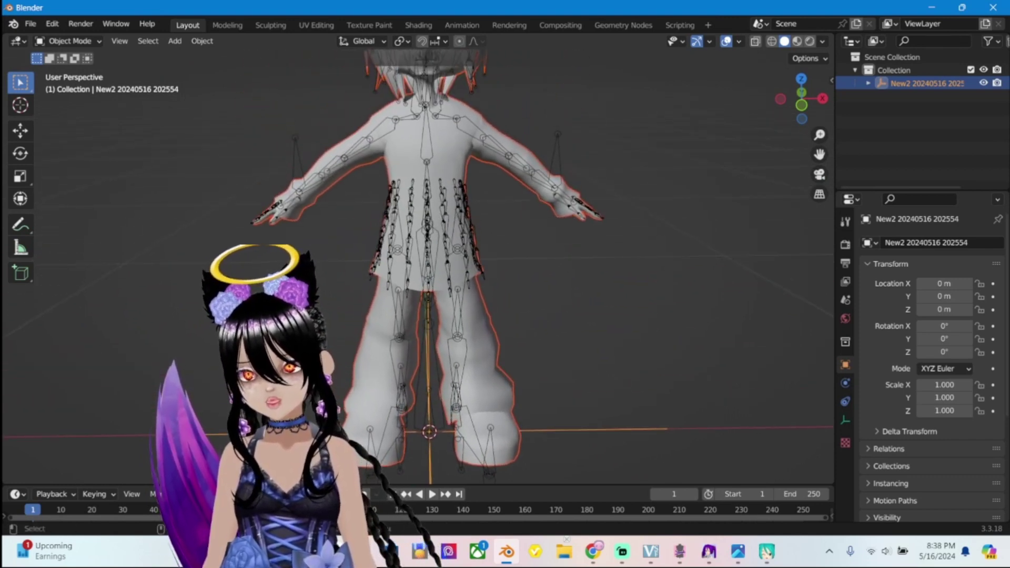
right_click(530, 241)
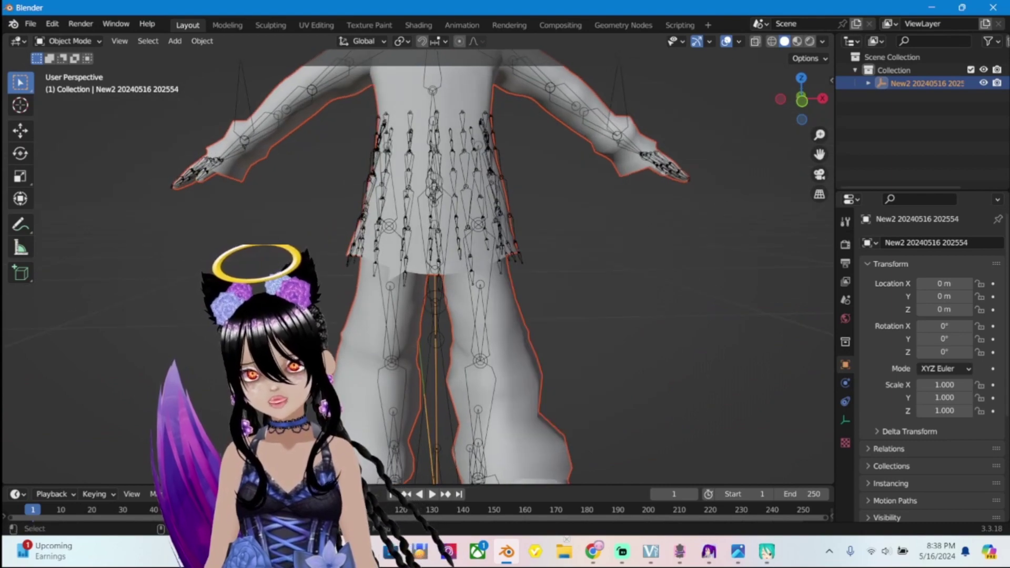
middle_drag(530, 241, 289, 268)
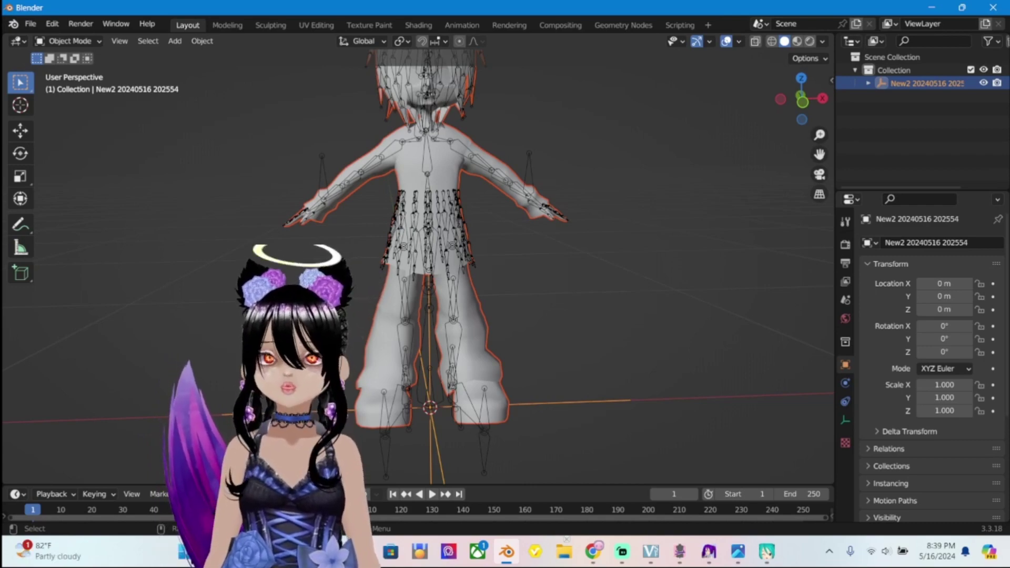
scroll(419, 263, up, 5)
middle_drag(419, 263, 558, 232)
scroll(400, 219, up, 3)
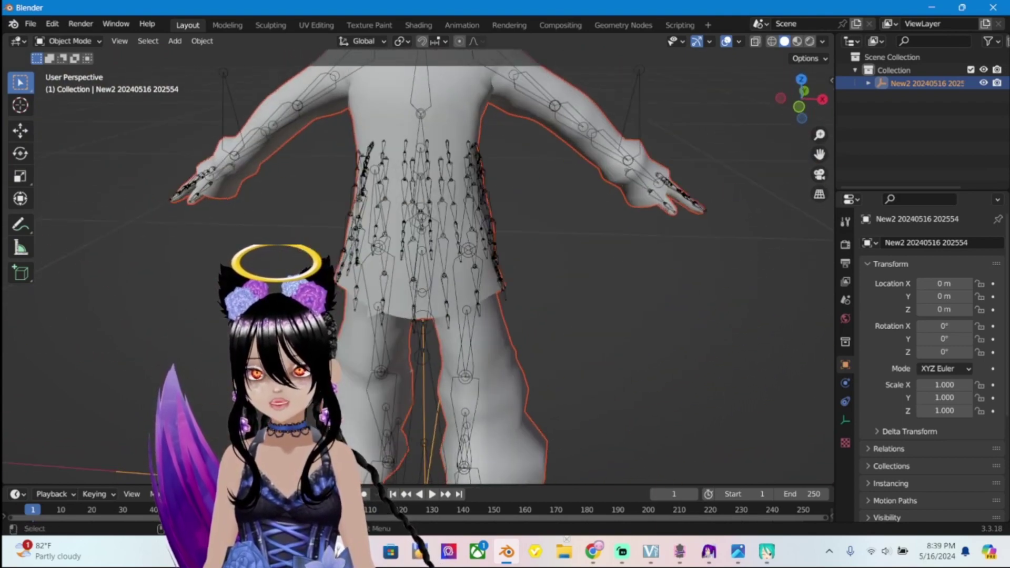
scroll(463, 263, up, 5)
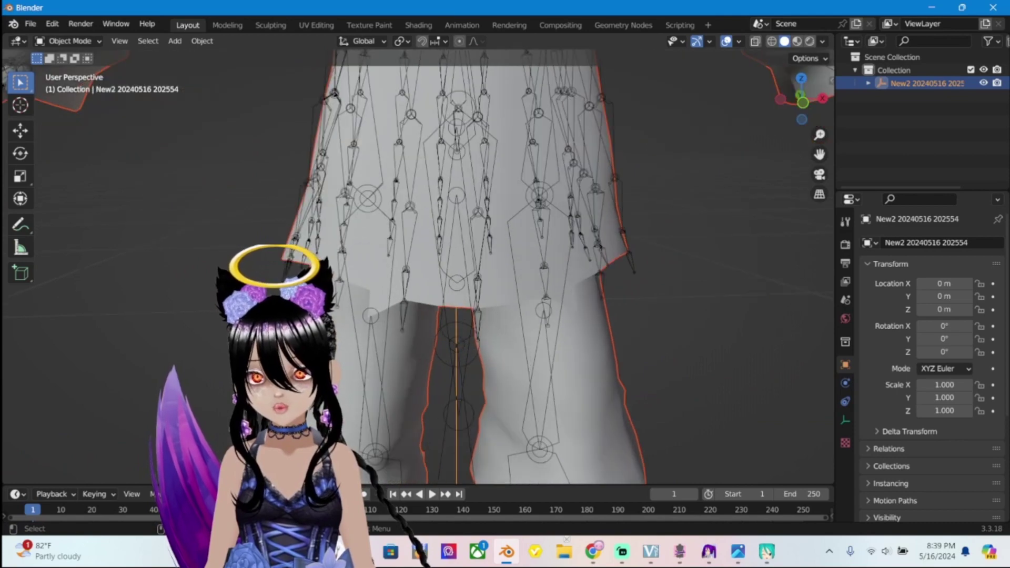
mouse_move(463, 263)
middle_down()
mouse_move(526, 256)
mouse_move(468, 261)
middle_up()
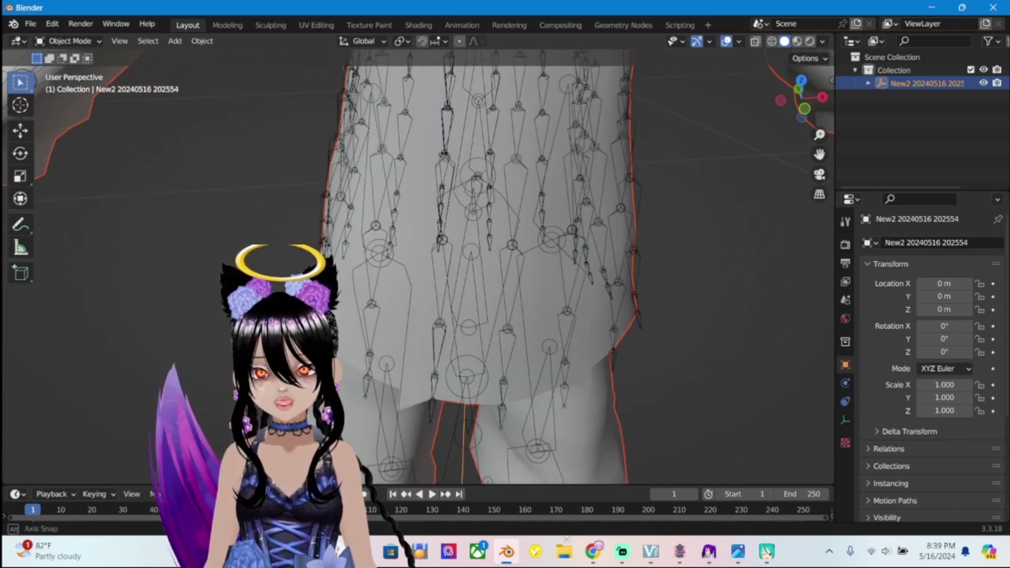
scroll(468, 260, down, 4)
scroll(464, 264, up, 1)
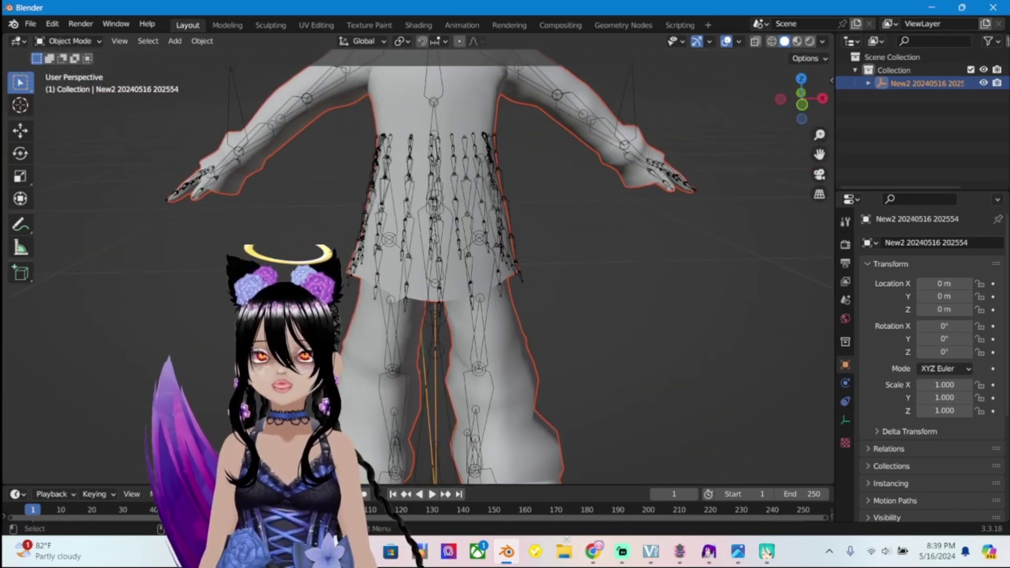
scroll(463, 263, up, 3)
scroll(463, 263, down, 4)
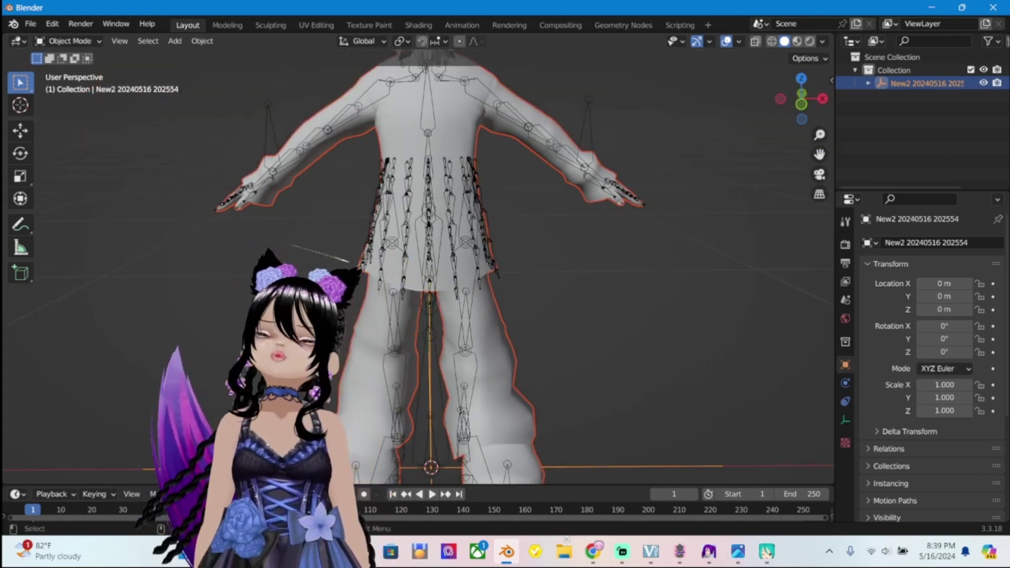
scroll(463, 263, down, 2)
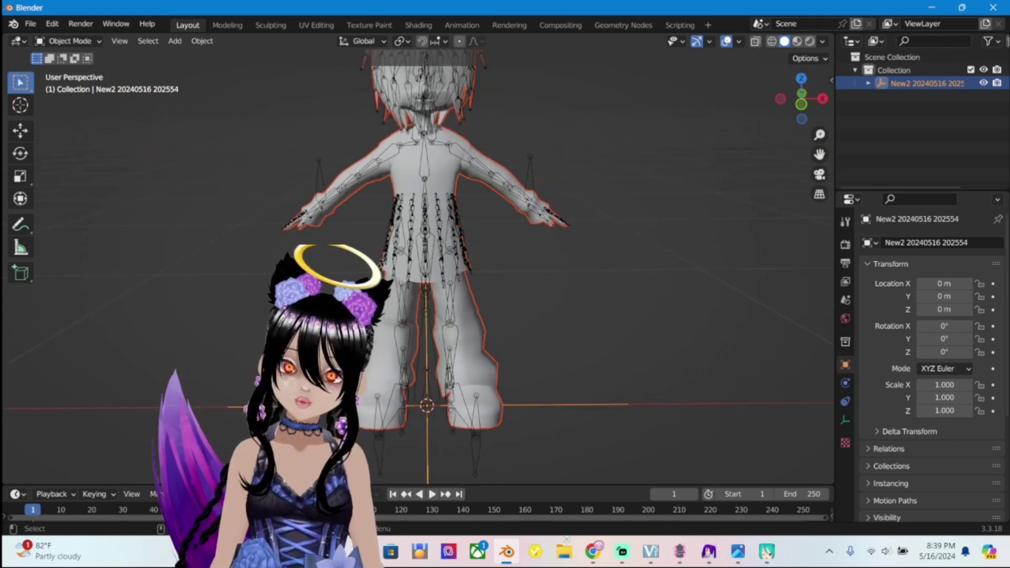
Expand the imported avatar and its armature in the Outliner and hide the armature's bones
click(869, 83)
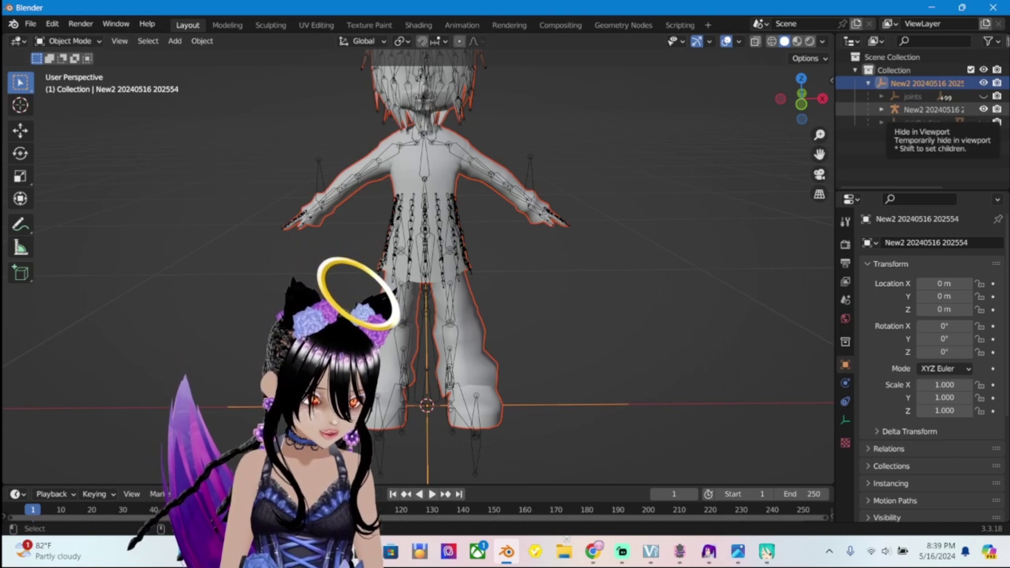
click(881, 109)
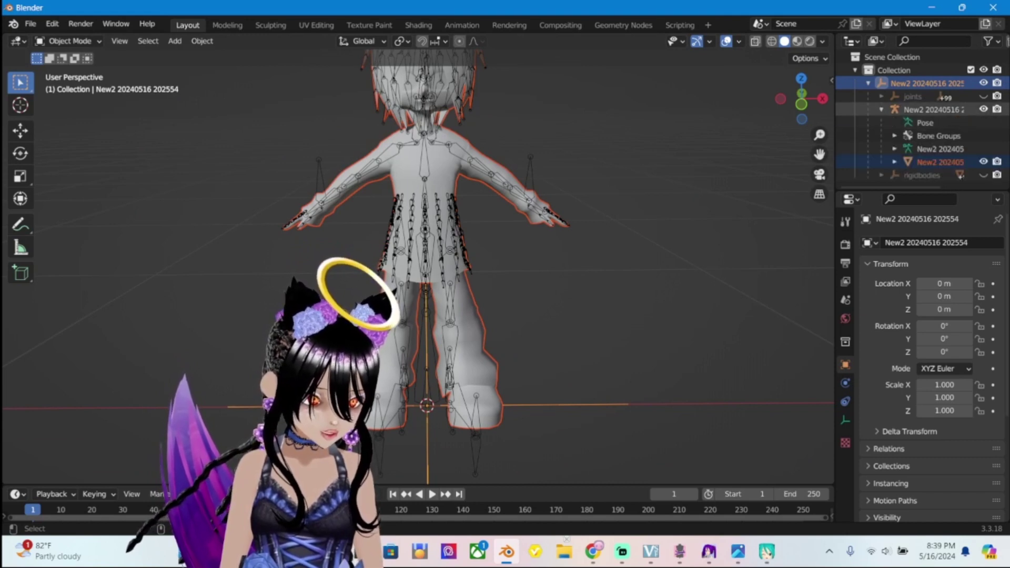
click(984, 109)
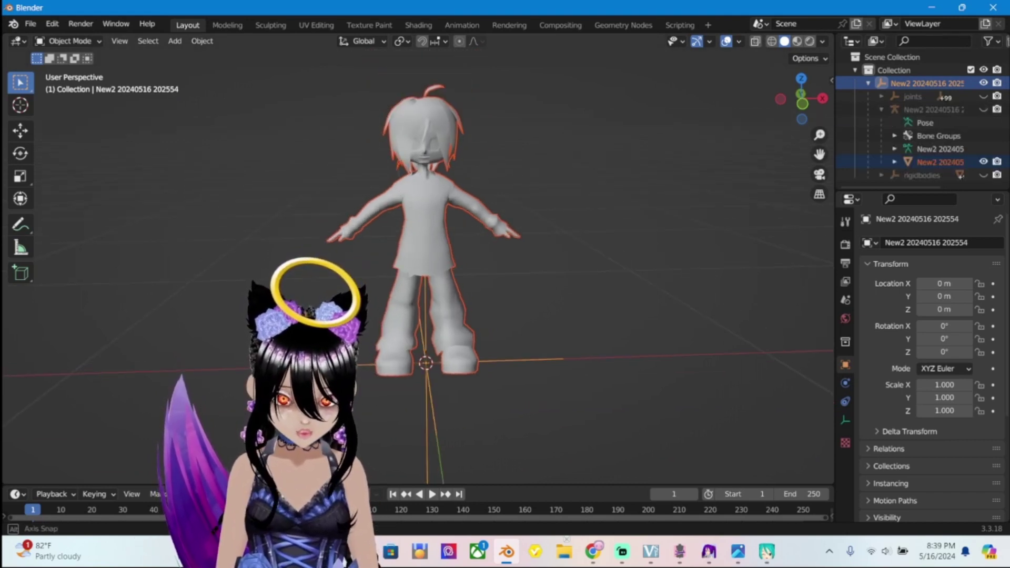
scroll(426, 263, up, 3)
mouse_move(426, 263)
middle_down()
mouse_move(511, 231)
mouse_move(437, 255)
middle_up()
scroll(426, 263, down, 2)
scroll(432, 258, down, 1)
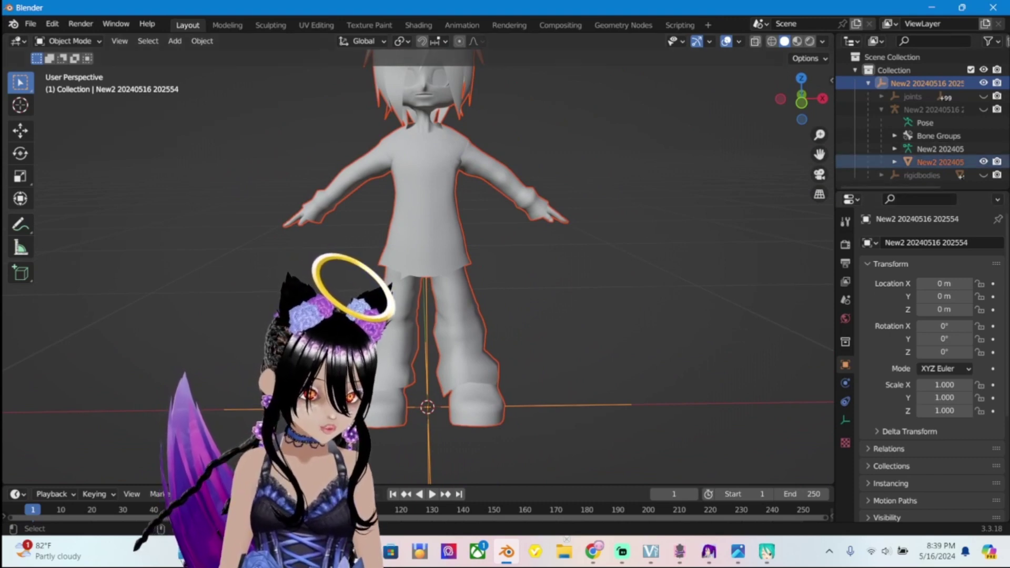
Make the avatar mesh active and show its transform: 0.536 × 0.207 × 1.63 m at the origin
click(895, 162)
scroll(921, 132, down, 3)
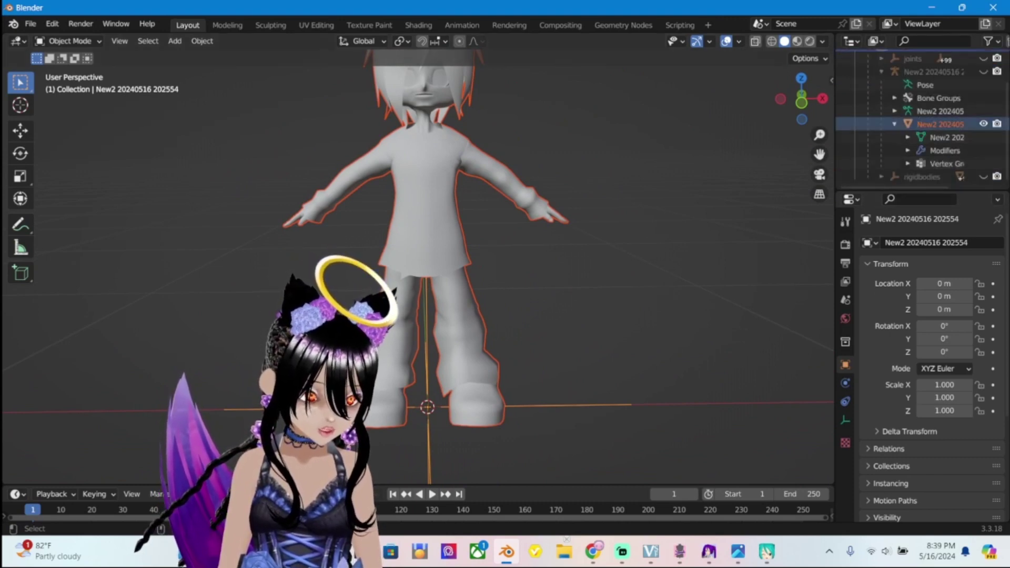
click(940, 124)
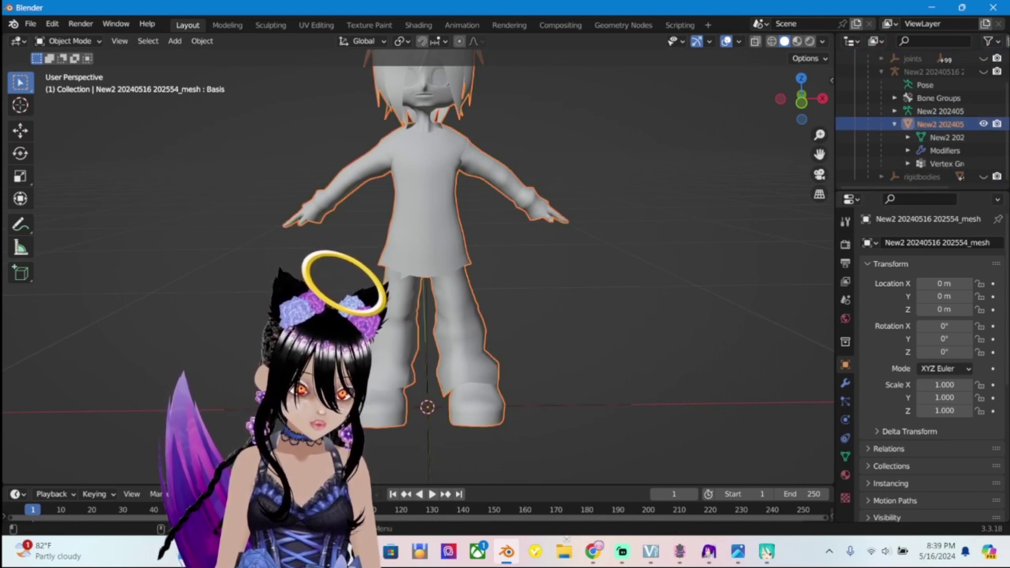
key(n)
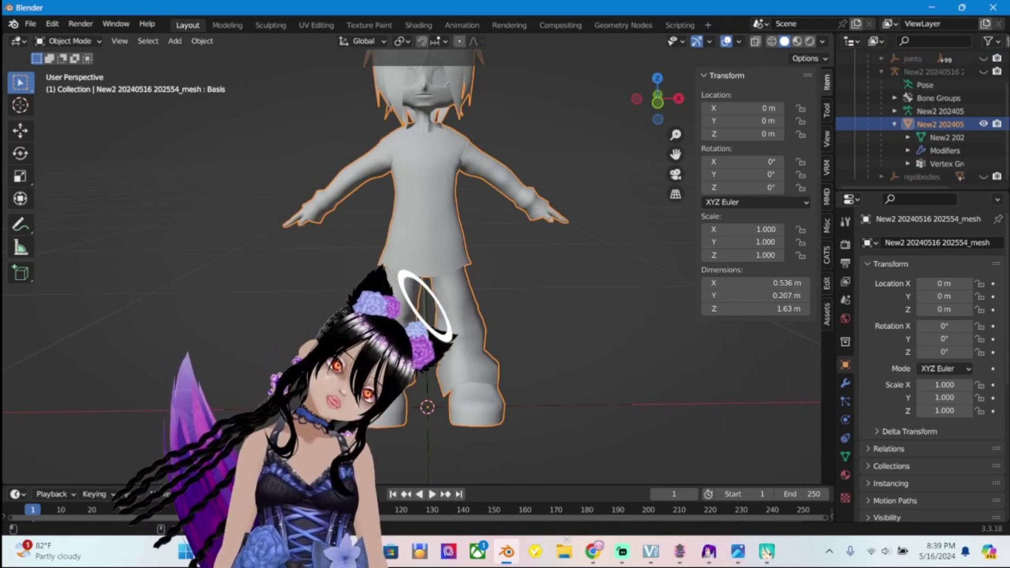
Switch the N sidebar to the CATS tab to show its MMD tools panel
click(827, 254)
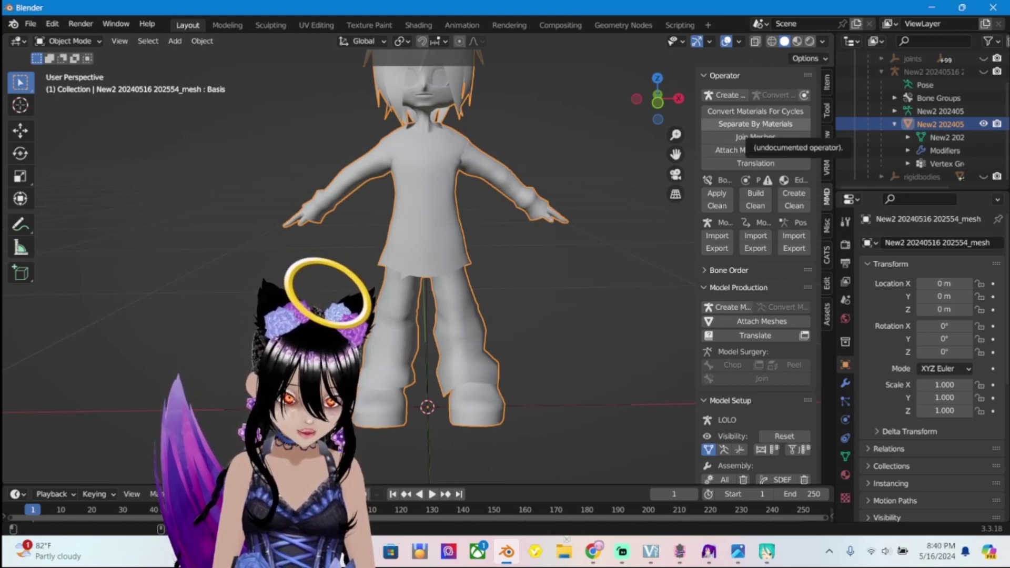
Run CATS Separate By Materials on the avatar mesh and look over the result
click(756, 124)
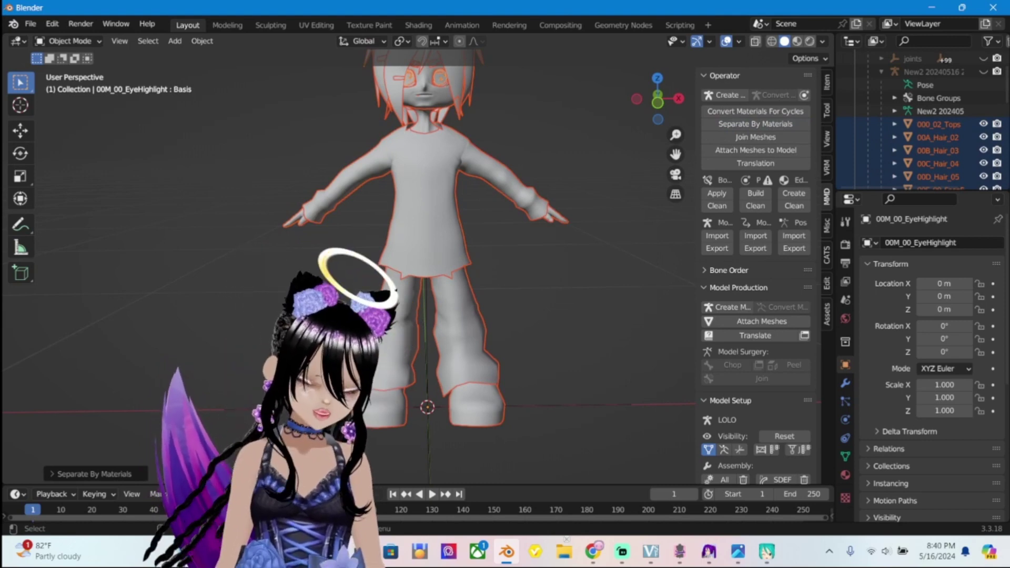
scroll(422, 263, up, 1)
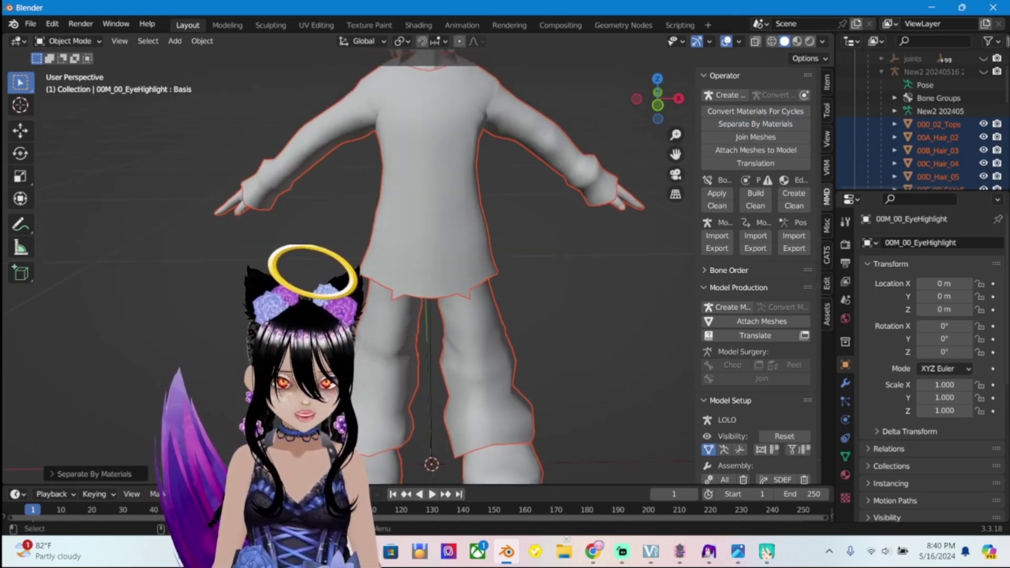
scroll(421, 264, down, 2)
middle_drag(421, 263, 433, 260)
scroll(921, 120, down, 5)
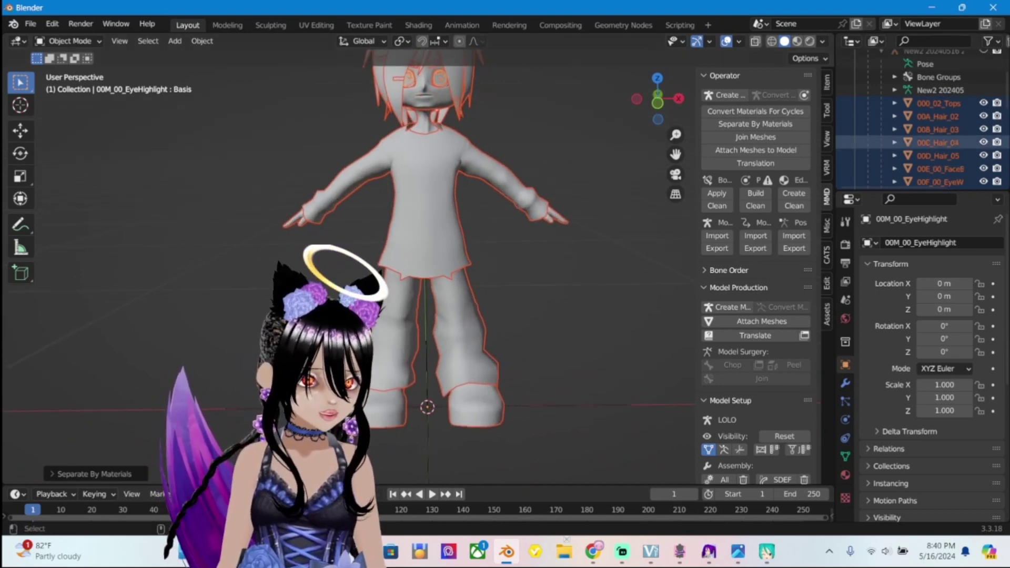
scroll(937, 116, up, 3)
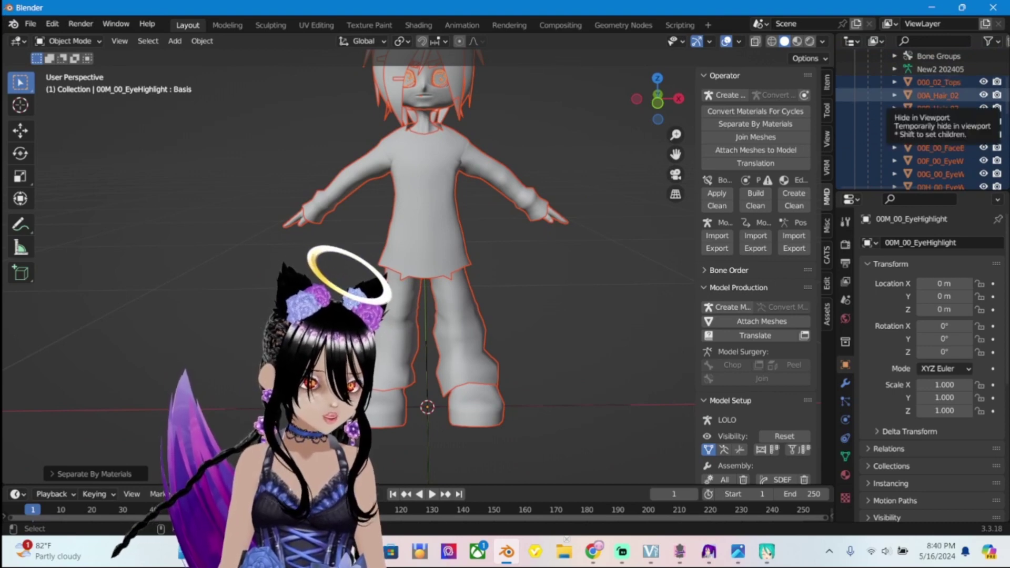
Hide the Hair_02 and Hair_03, 00_FaceE and three 00_EyeW parts to check the split
drag(983, 94, 984, 135)
scroll(942, 127, down, 1)
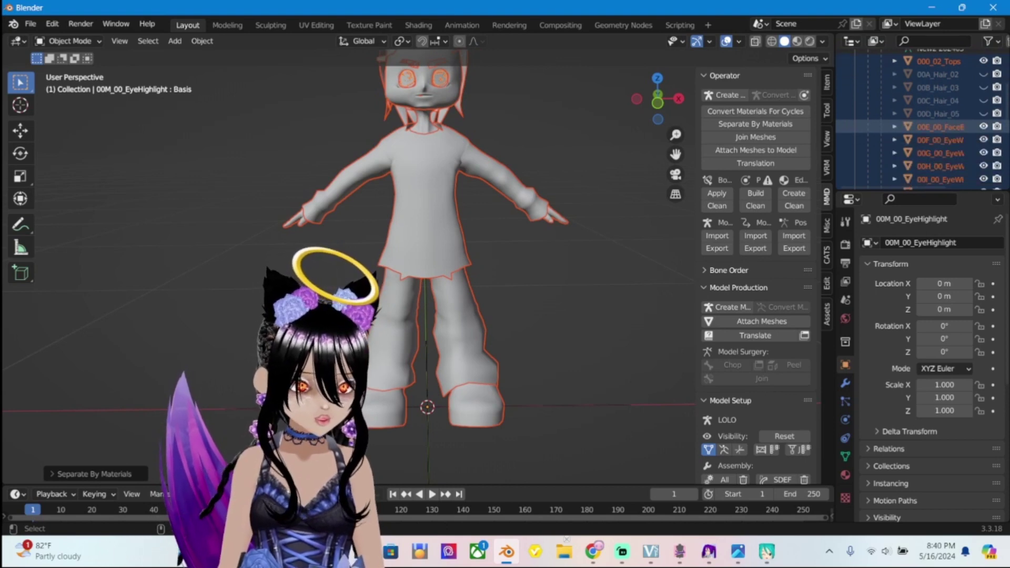
click(983, 127)
scroll(984, 127, down, 1)
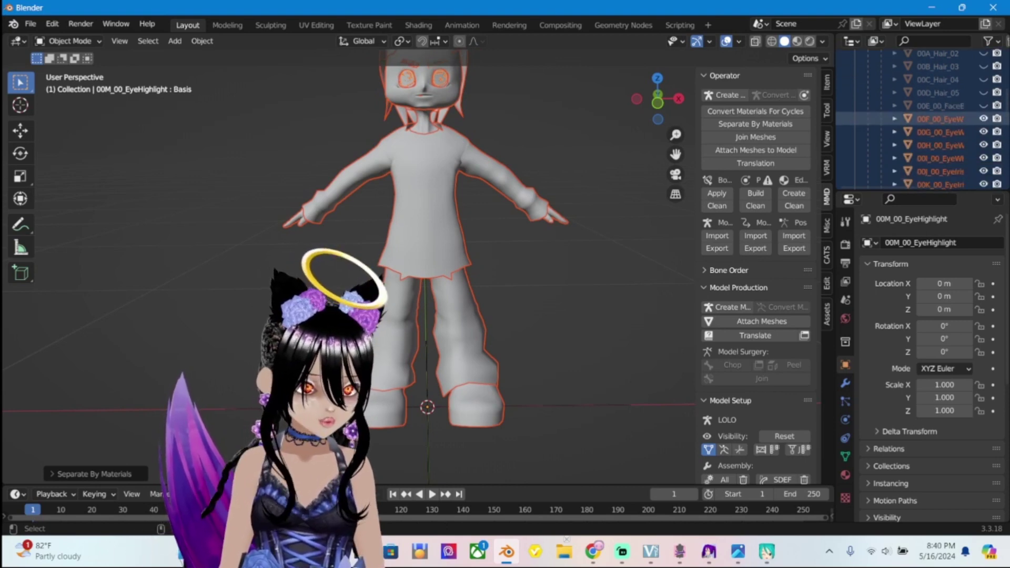
click(984, 119)
click(983, 132)
click(984, 145)
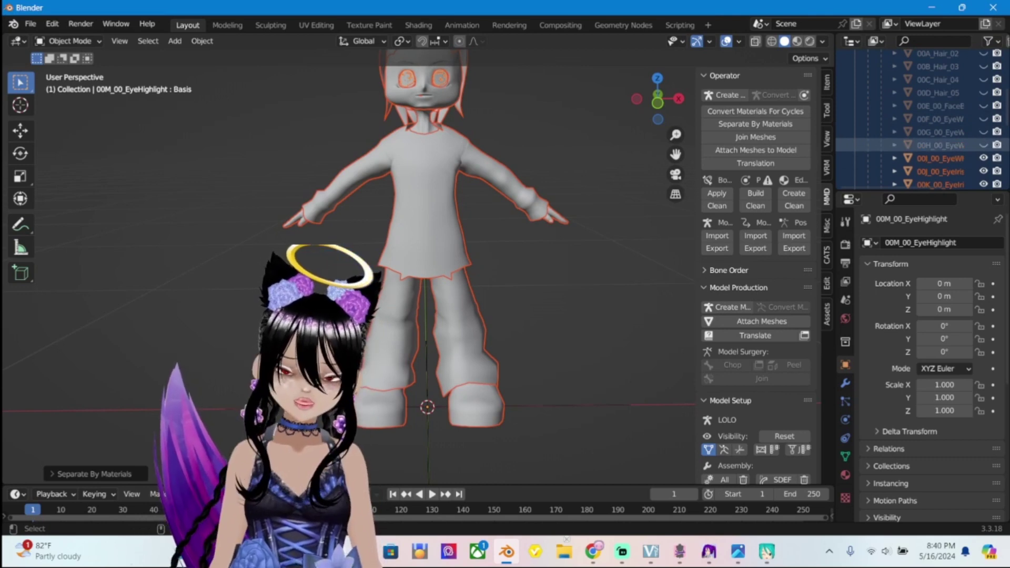
Show the EyeW, FaceE and Hair_02 to Hair_05 parts again
click(984, 146)
click(984, 132)
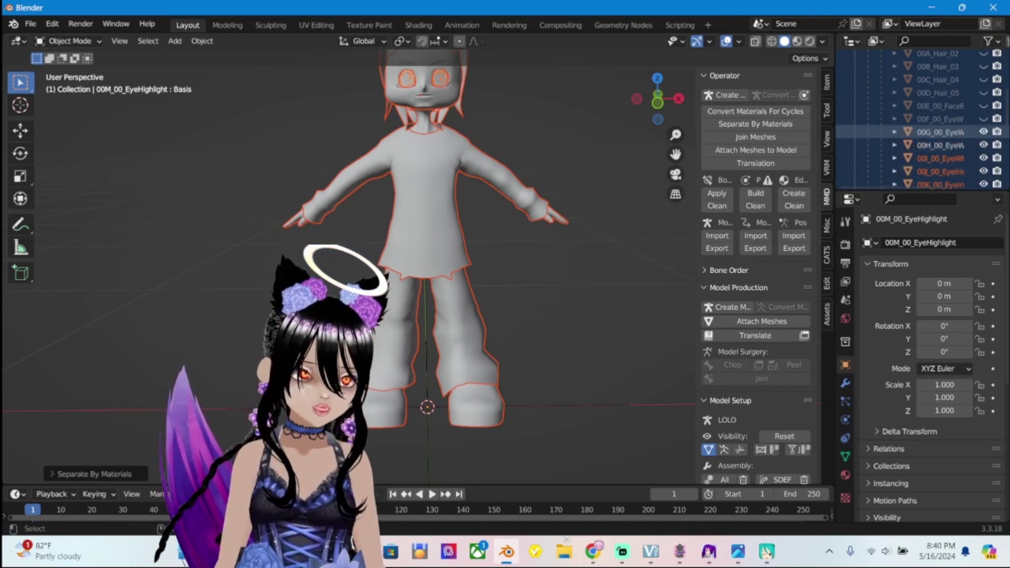
click(983, 119)
click(983, 105)
click(984, 92)
click(984, 79)
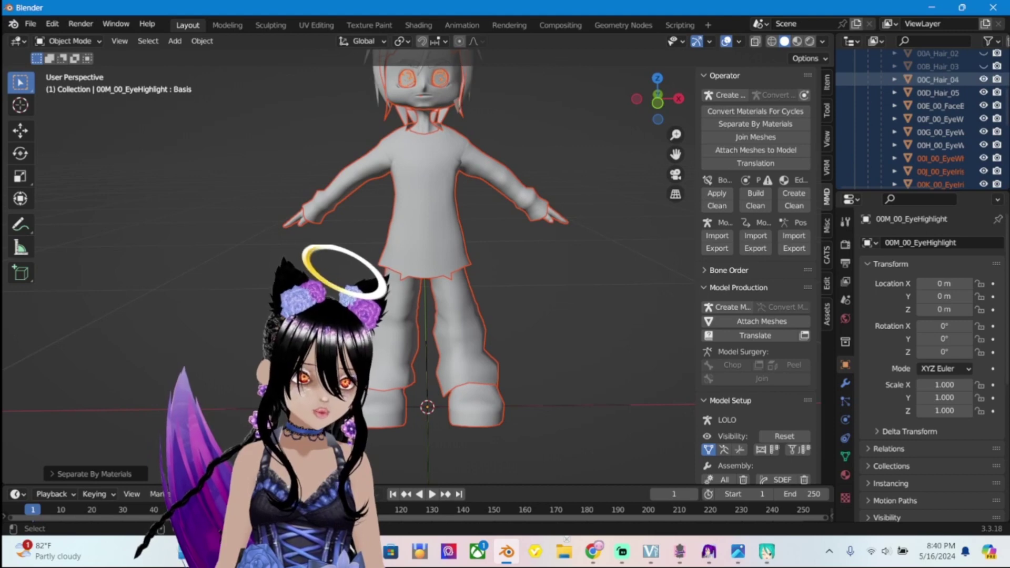
scroll(984, 80, up, 2)
scroll(984, 100, up, 2)
click(983, 108)
click(984, 96)
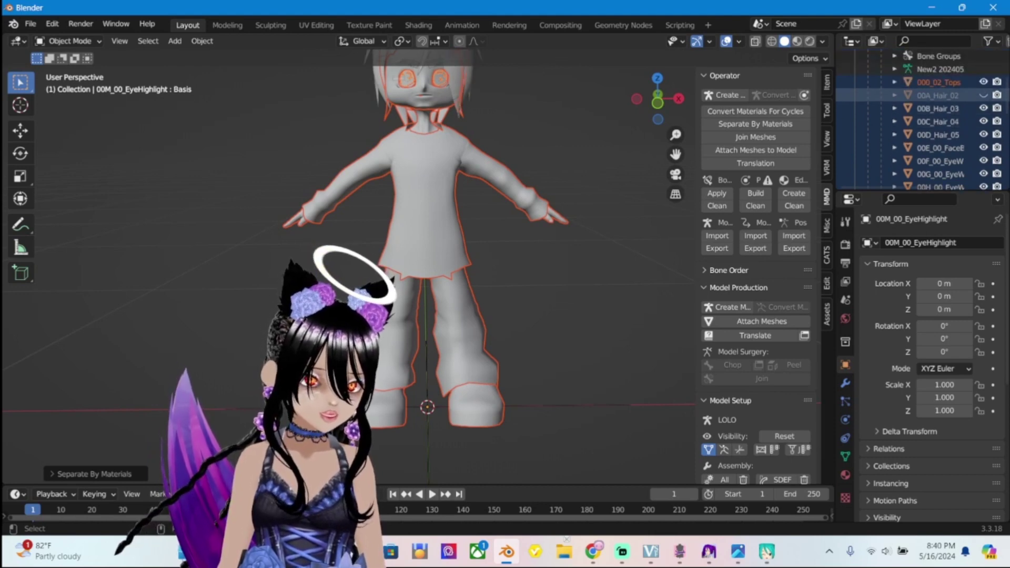
Hide the 002_02_Bottom pants in the Outliner
key(KP_Decimal)
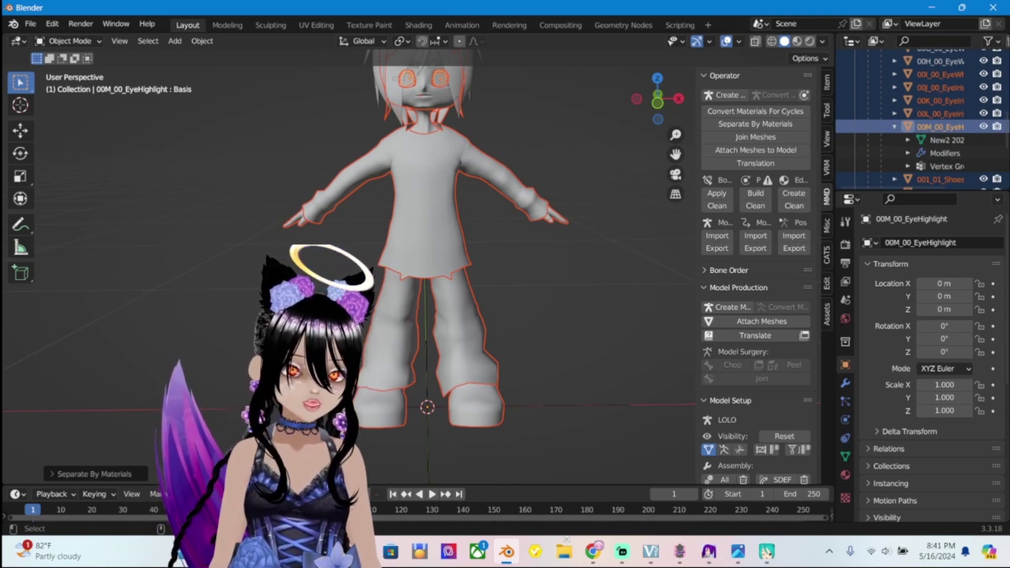
scroll(921, 131, down, 1)
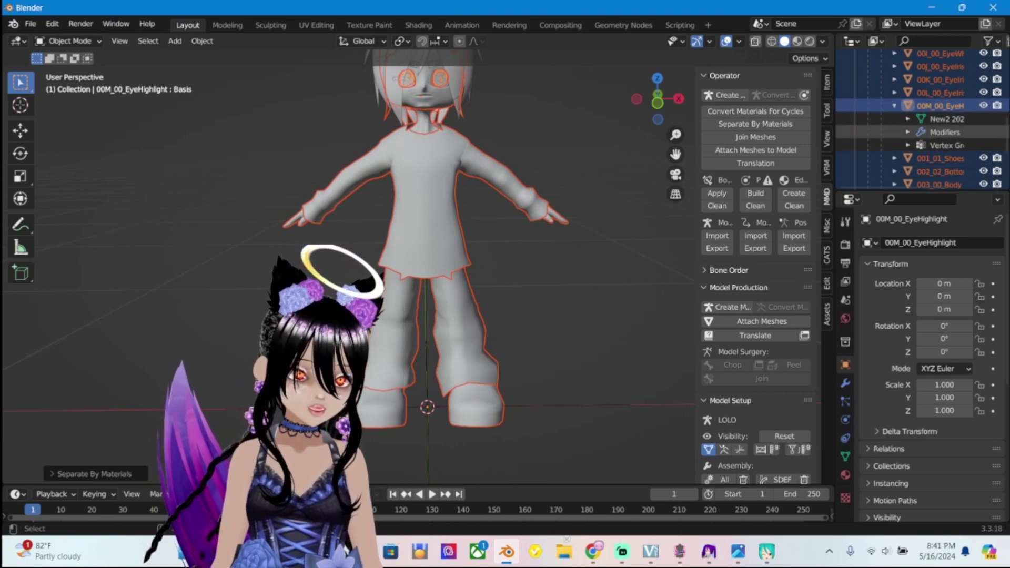
scroll(927, 137, down, 1)
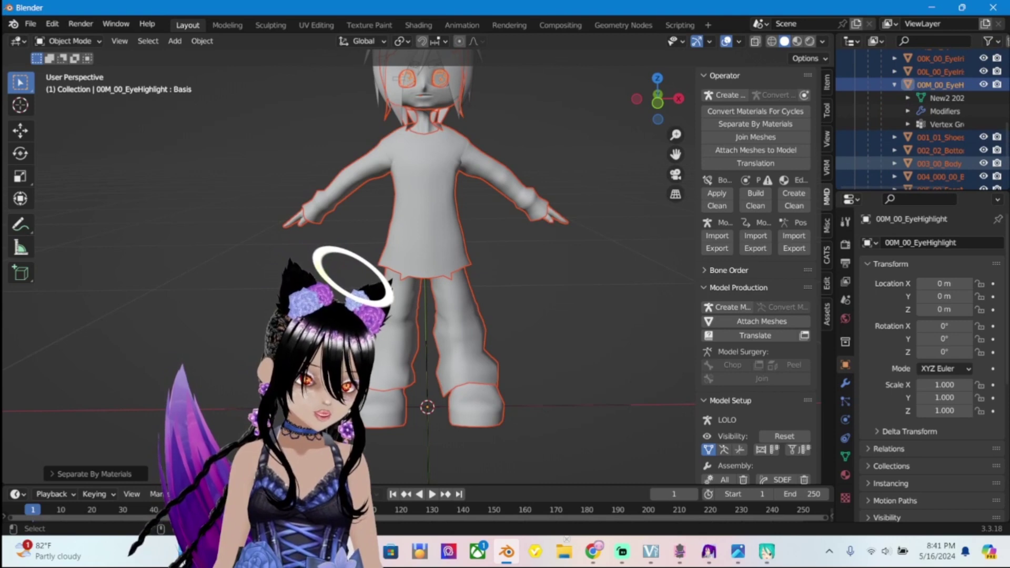
click(984, 150)
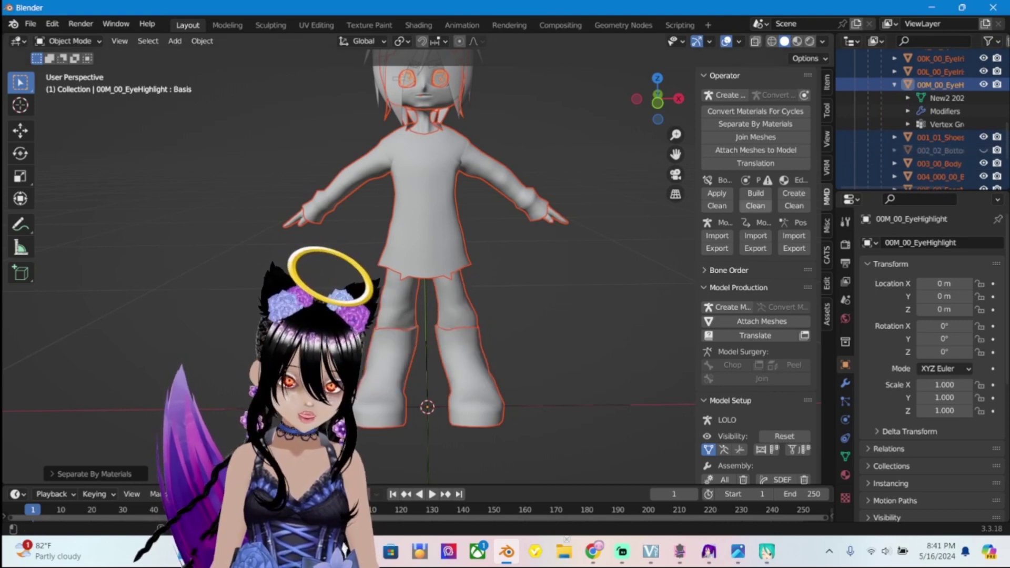
Select only the 003_00_Body part
scroll(423, 259, up, 4)
scroll(424, 260, down, 4)
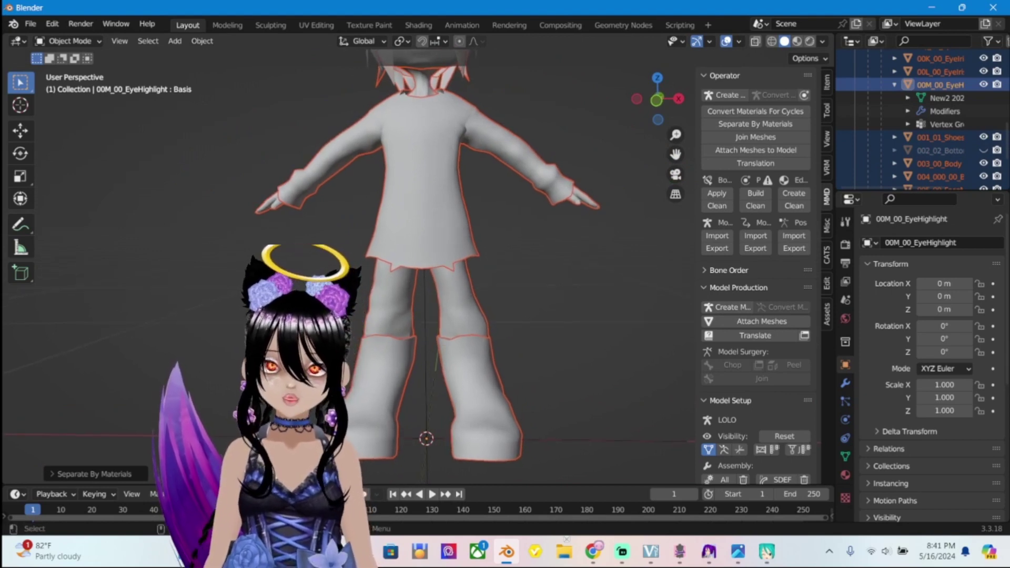
click(940, 163)
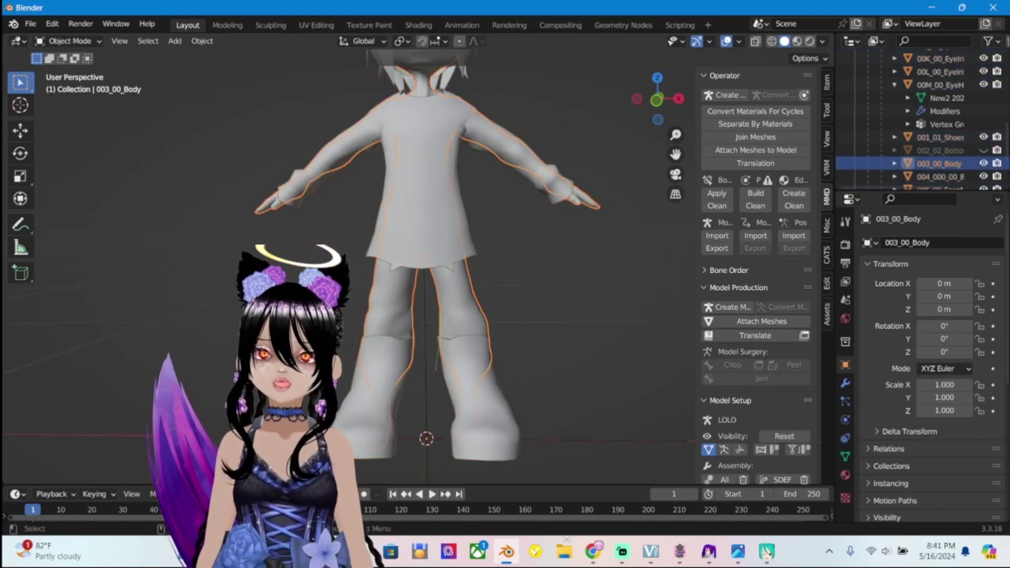
middle_drag(473, 263, 484, 263)
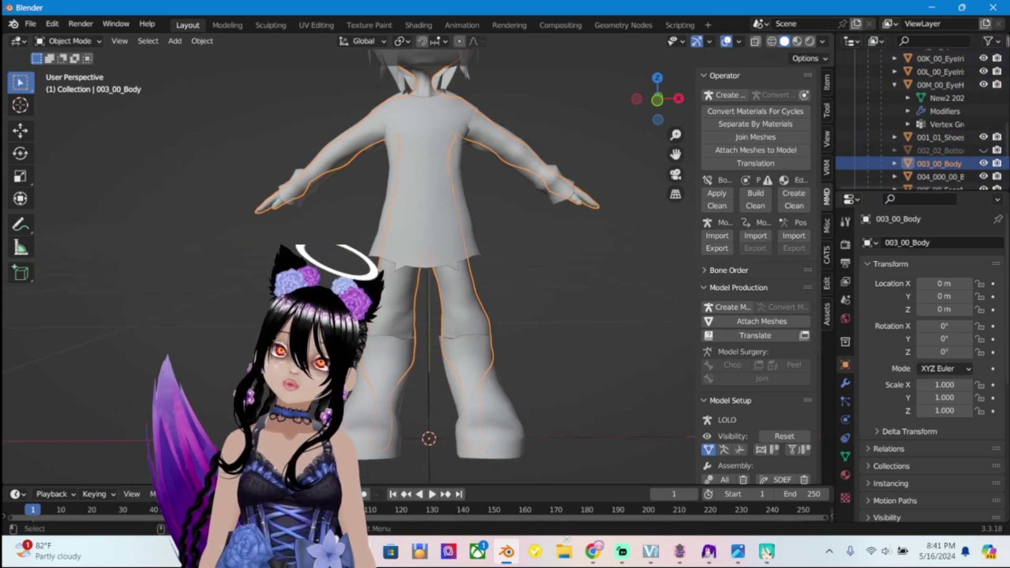
click(69, 41)
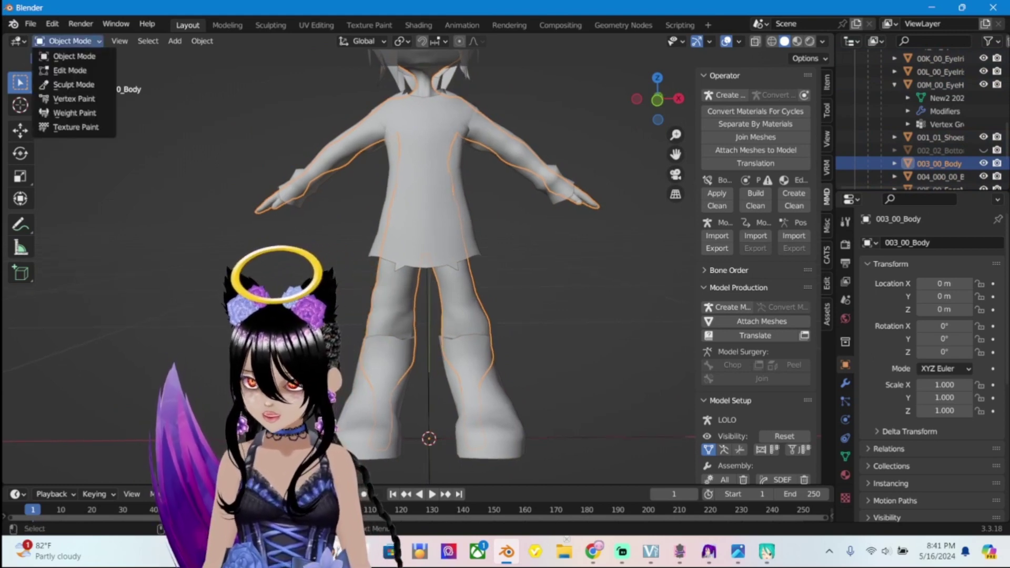
click(74, 54)
click(69, 41)
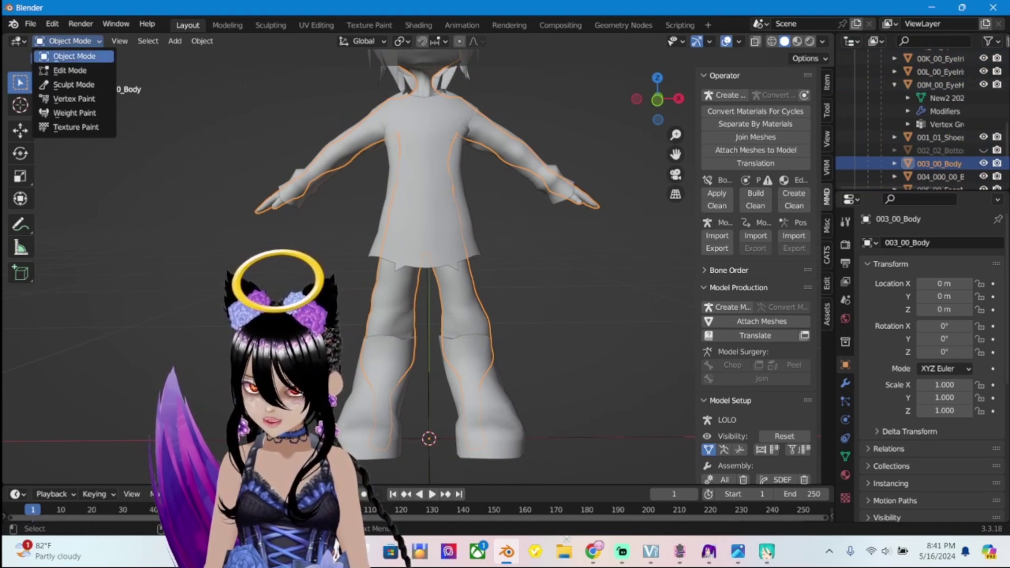
click(69, 70)
middle_drag(431, 316, 498, 255)
scroll(352, 284, up, 2)
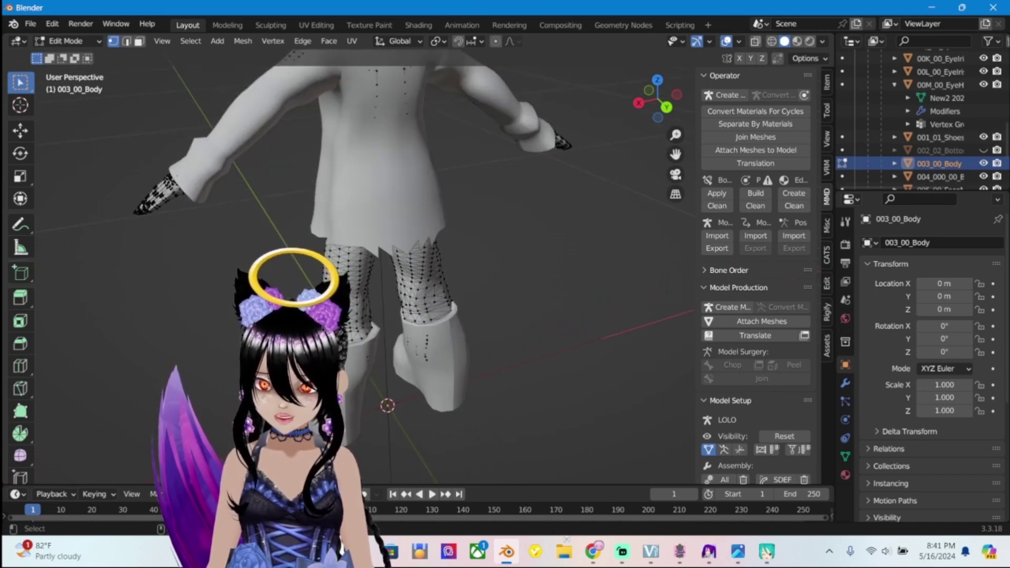
shift+middle_drag(353, 284, 695, 415)
scroll(353, 421, up, 2)
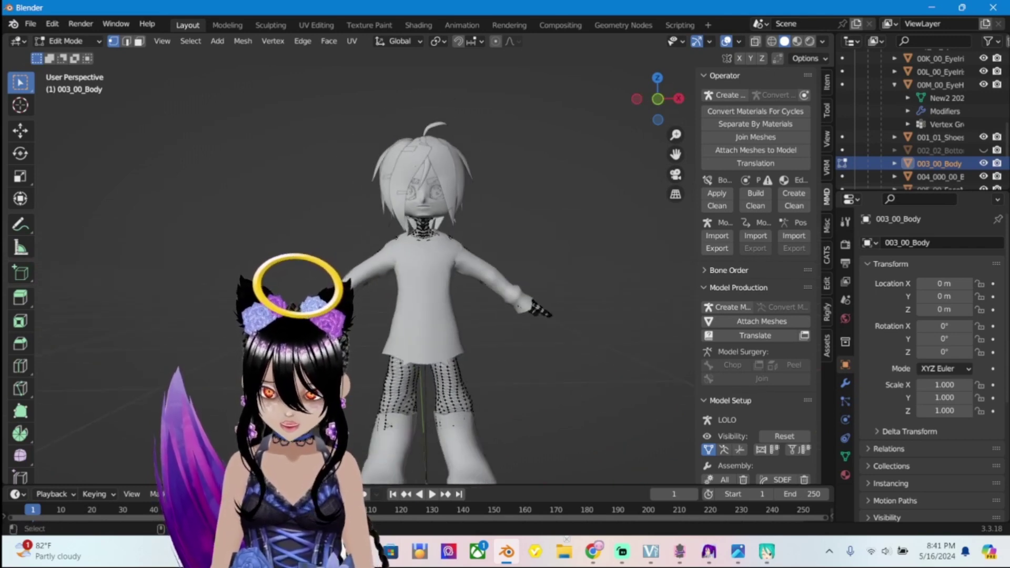
scroll(421, 266, up, 2)
scroll(426, 266, up, 2)
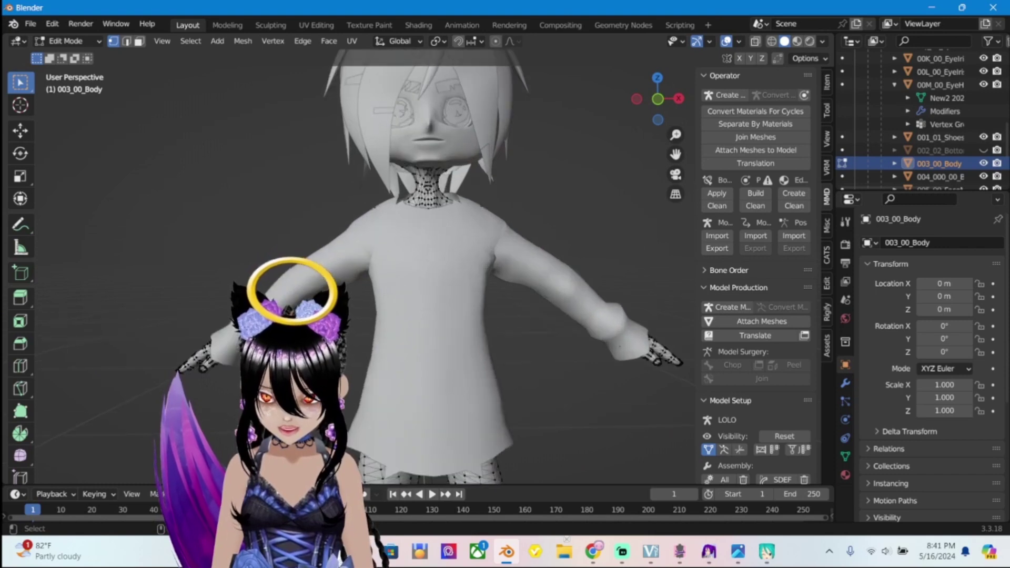
scroll(421, 266, down, 3)
scroll(421, 266, up, 1)
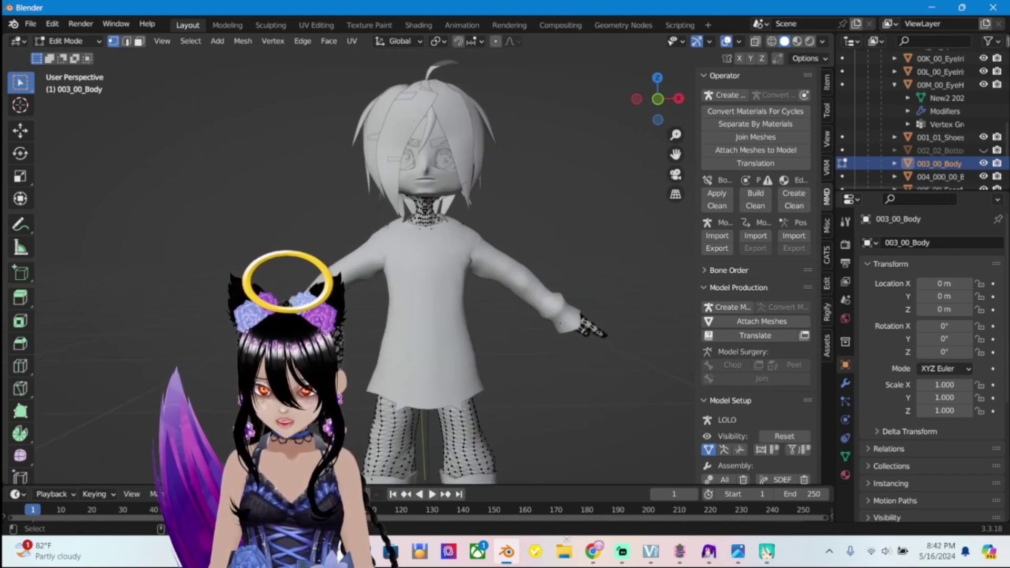
scroll(421, 266, down, 4)
scroll(421, 266, up, 5)
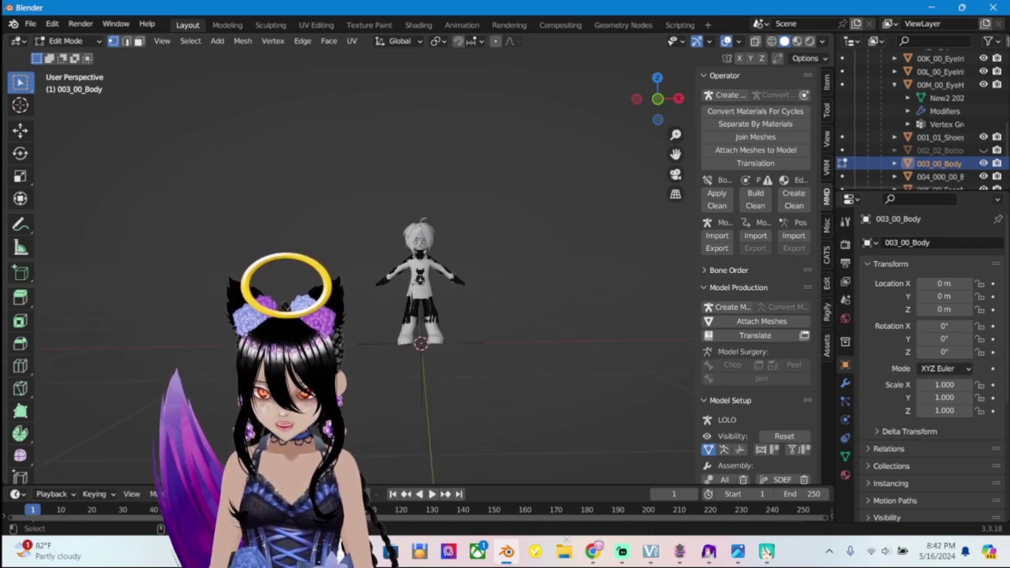
scroll(421, 265, up, 2)
scroll(422, 266, down, 2)
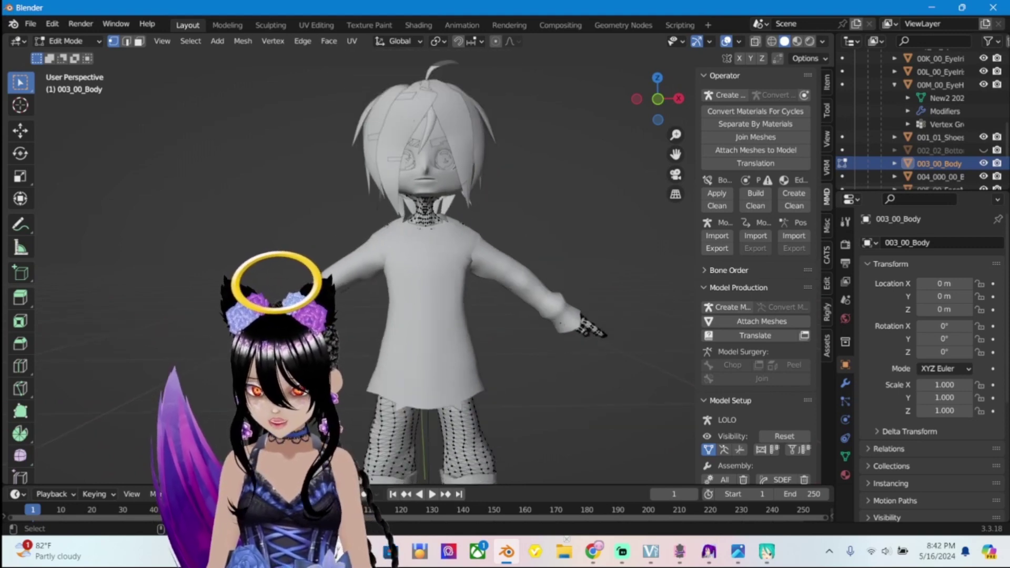
middle_drag(421, 316, 425, 234)
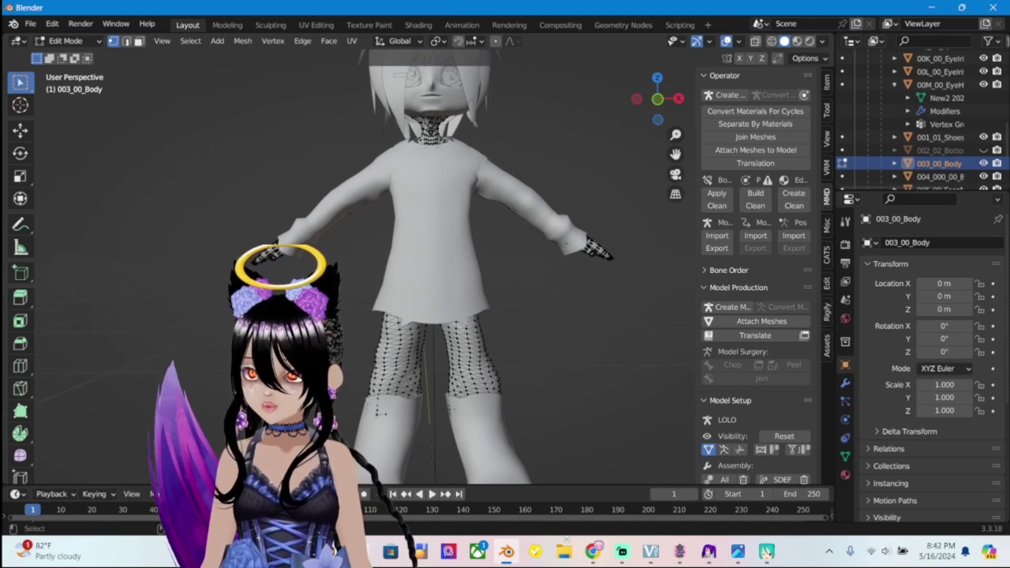
key(c)
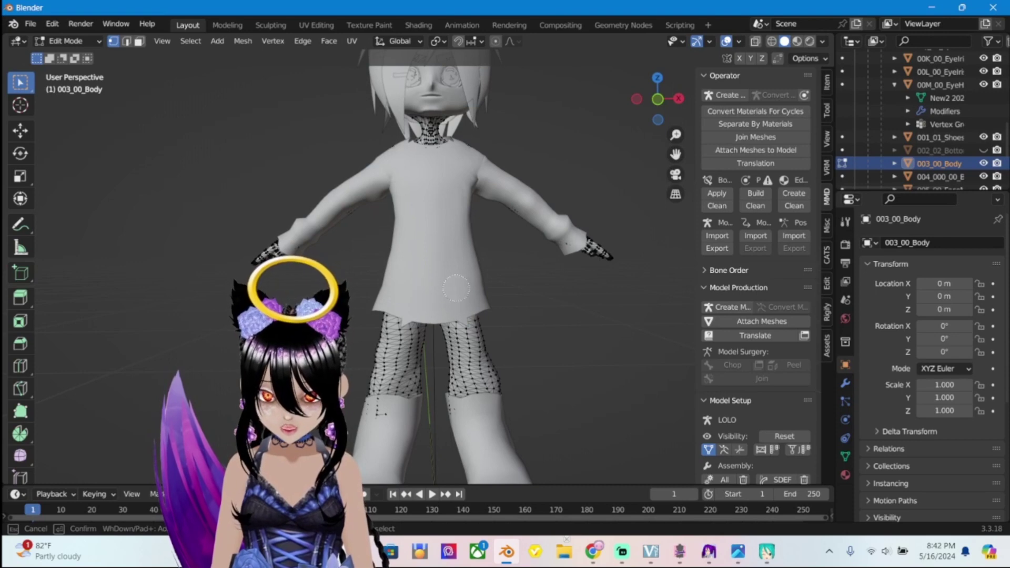
From the back, circle-select the band of waist vertices below the shirt hem
right_click(553, 314)
middle_drag(506, 263, 339, 266)
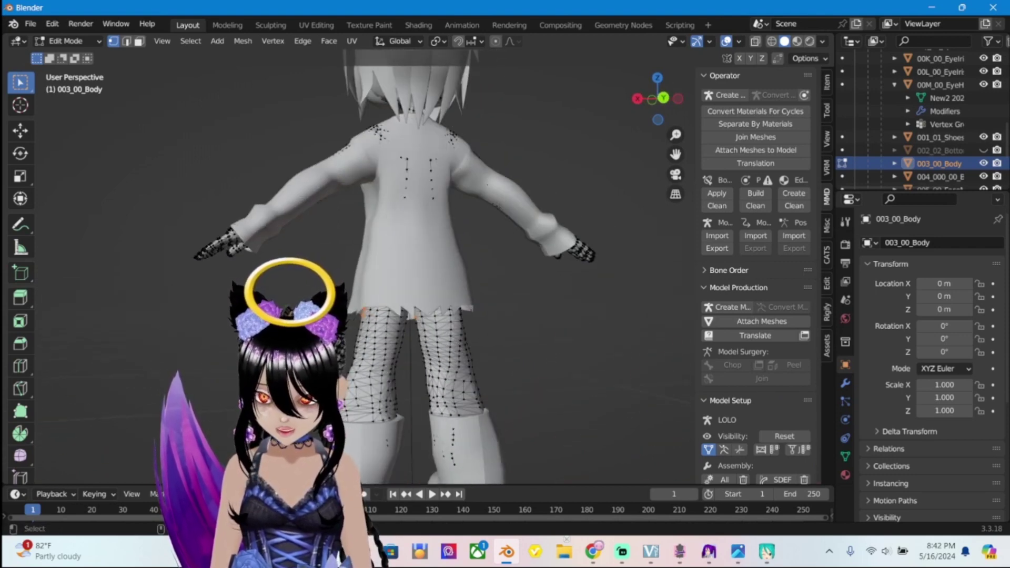
key(c)
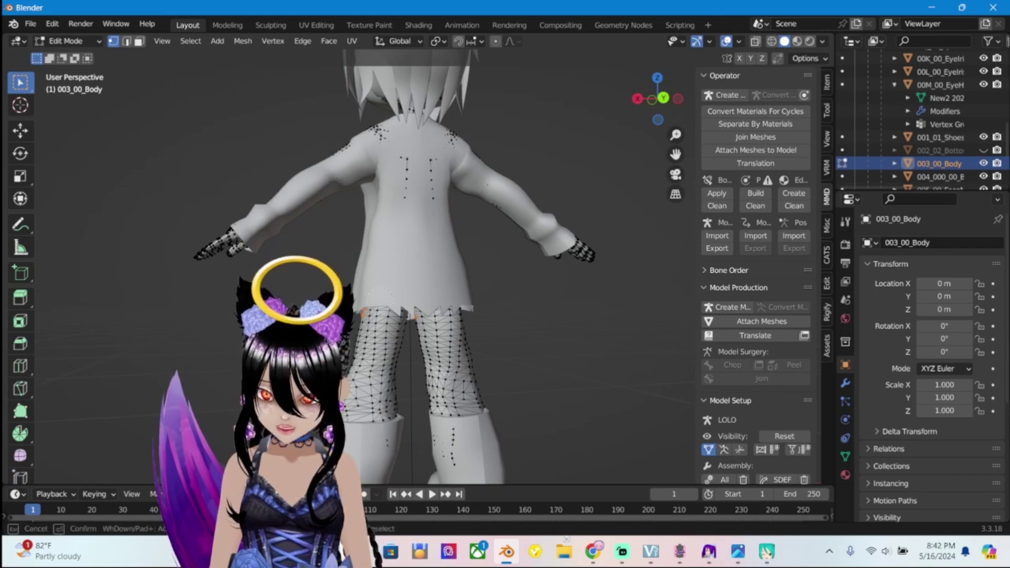
mouse_move(367, 305)
mouse_down()
mouse_move(466, 305)
mouse_move(425, 305)
mouse_up()
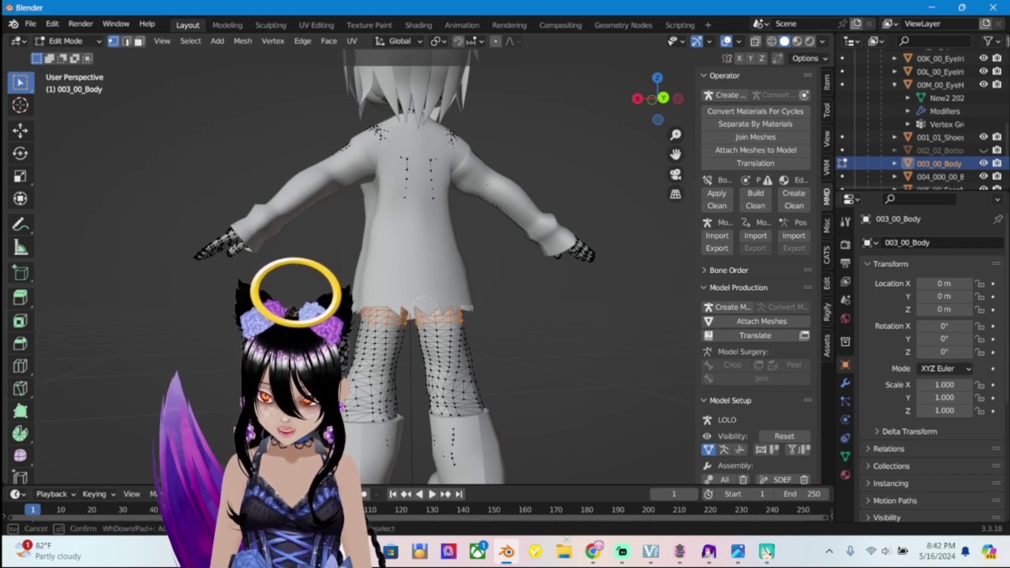
key(Escape)
Add the front and right-side hip vertices to the circle selection
middle_drag(421, 263, 589, 263)
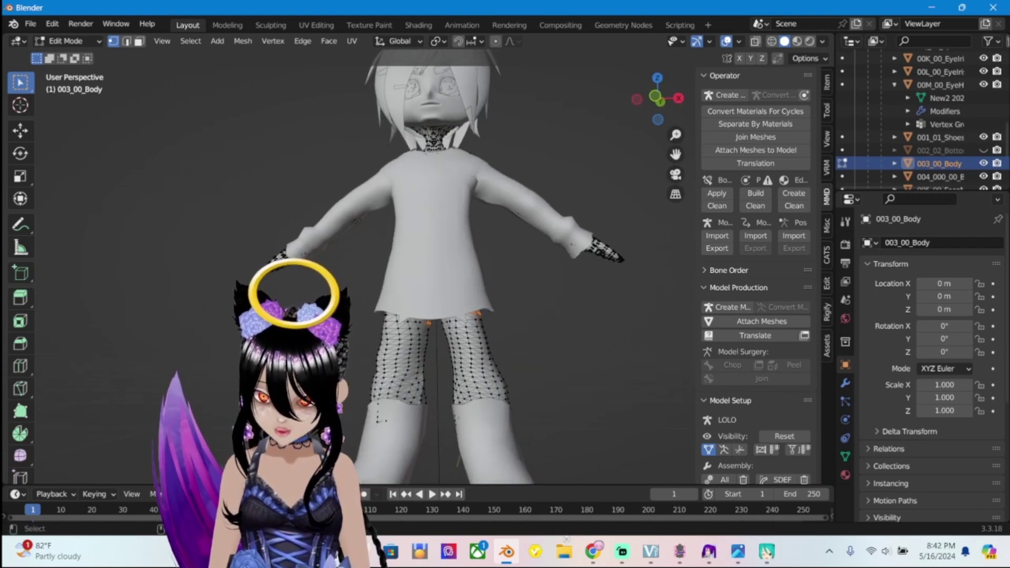
key(c)
drag(380, 310, 490, 316)
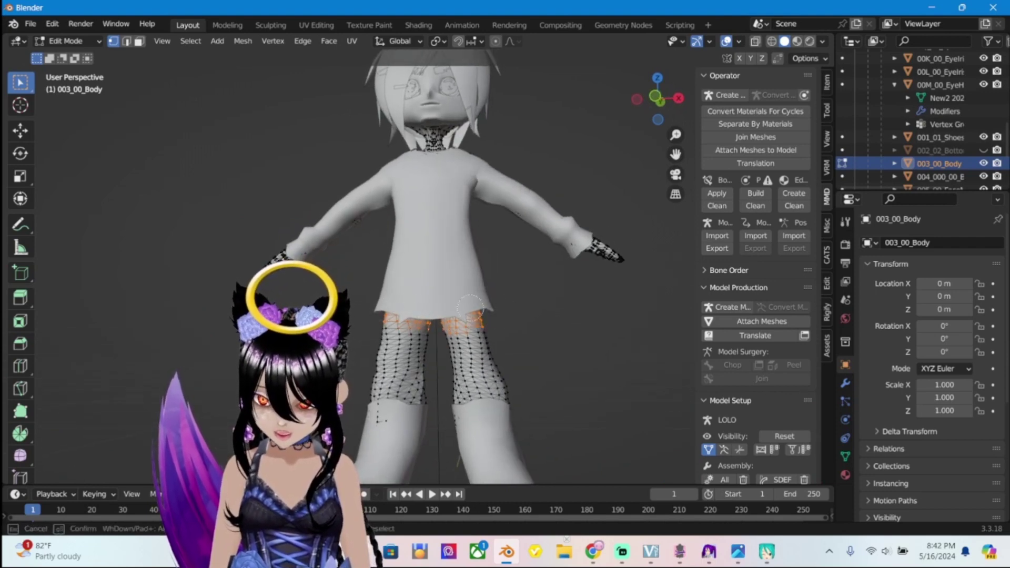
key(Escape)
middle_drag(489, 316, 408, 317)
key(c)
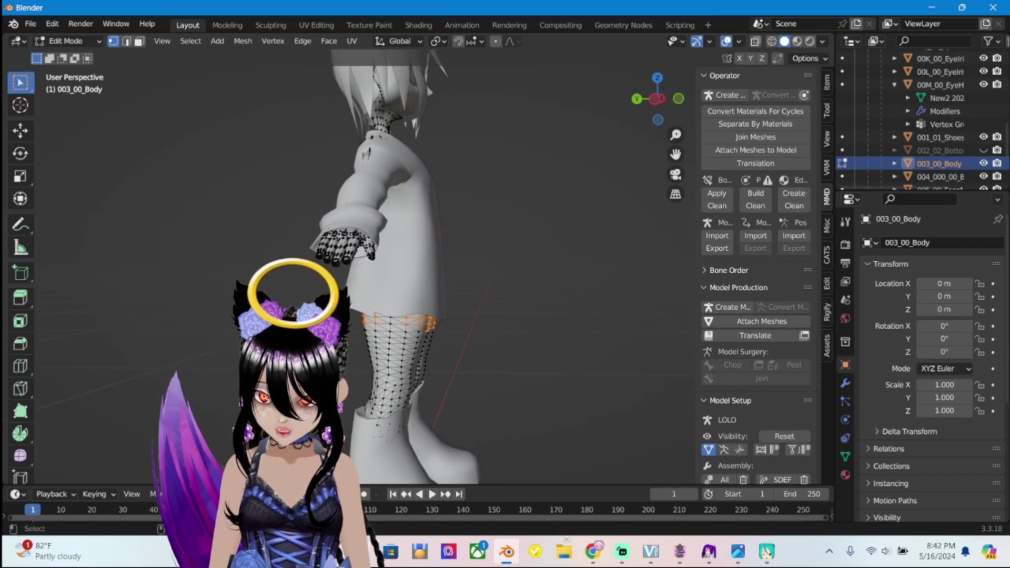
drag(400, 313, 445, 323)
key(Escape)
Orbit and zoom to check the selected upper-hip vertices below the shirt hem
mouse_move(445, 324)
middle_down()
mouse_move(542, 323)
mouse_move(523, 292)
mouse_move(526, 315)
middle_up()
scroll(432, 263, down, 2)
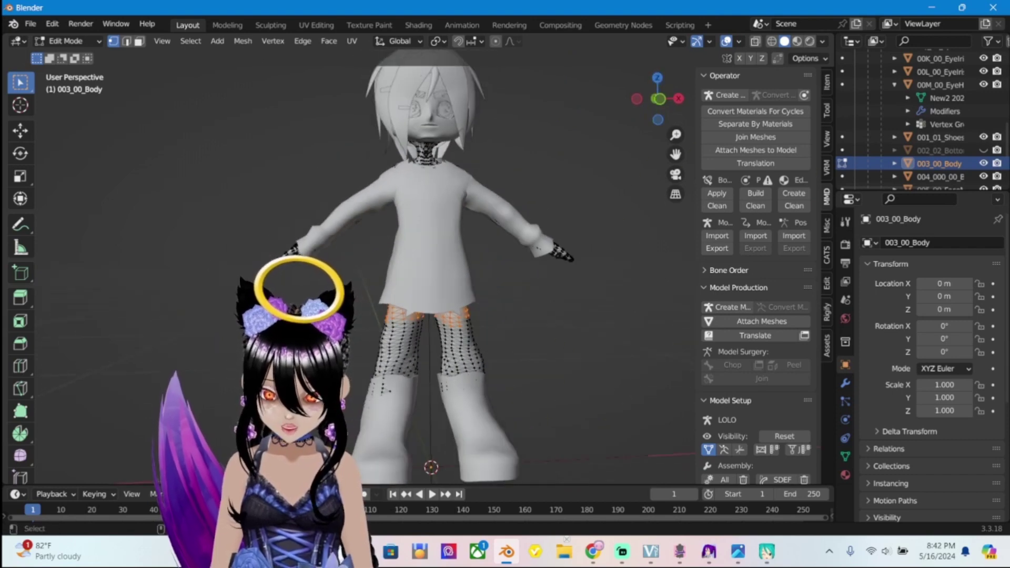
scroll(432, 263, up, 1)
scroll(432, 263, up, 1)
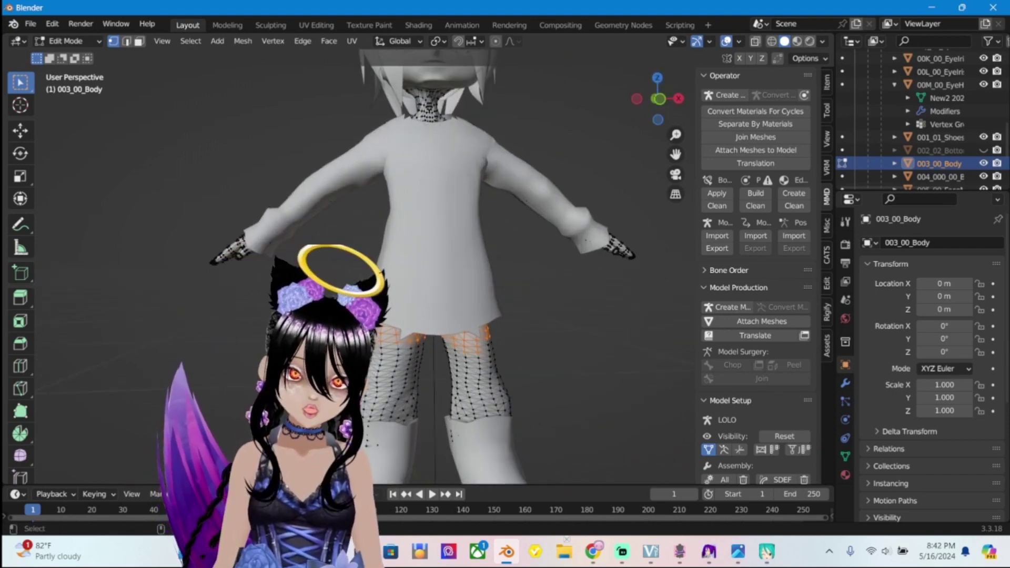
middle_drag(526, 315, 531, 316)
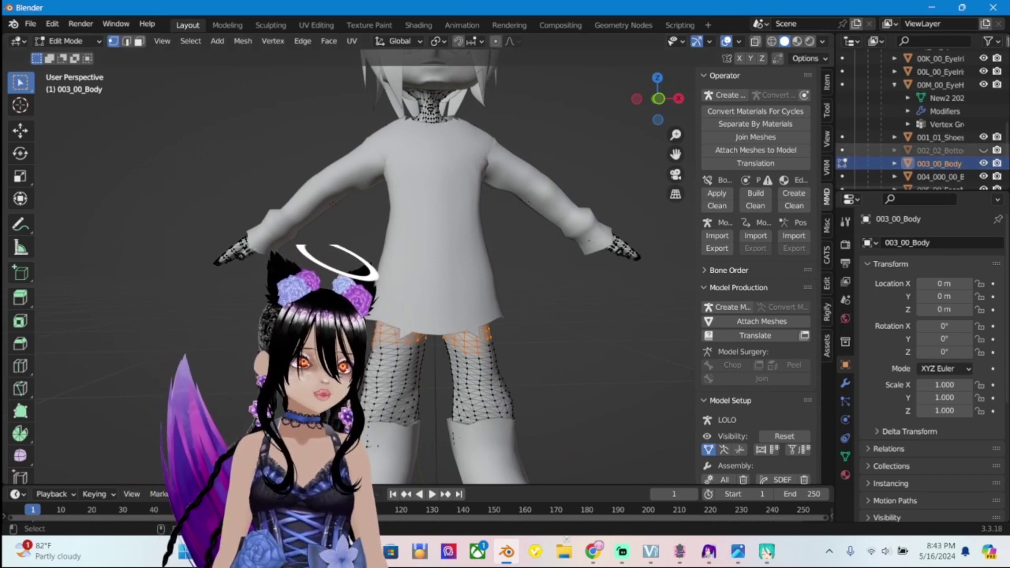
scroll(921, 121, down, 5)
scroll(942, 106, up, 3)
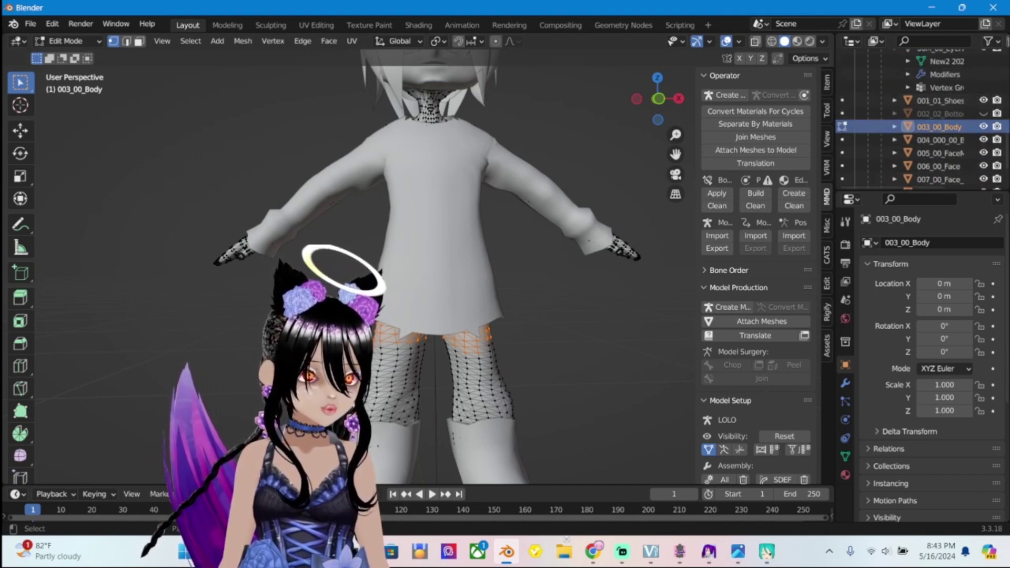
scroll(942, 138, down, 3)
scroll(942, 138, up, 3)
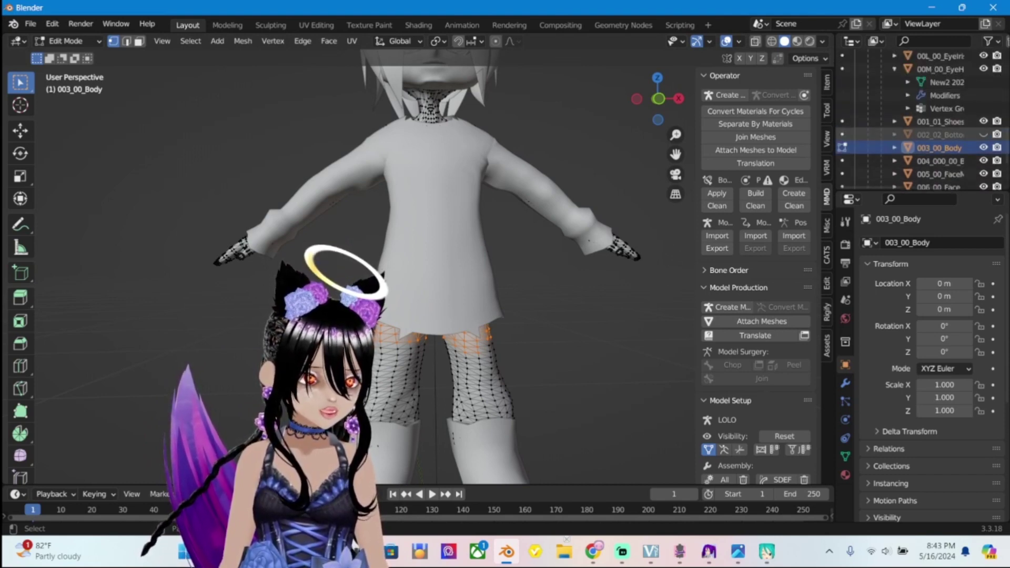
scroll(942, 113, down, 10)
scroll(942, 114, up, 15)
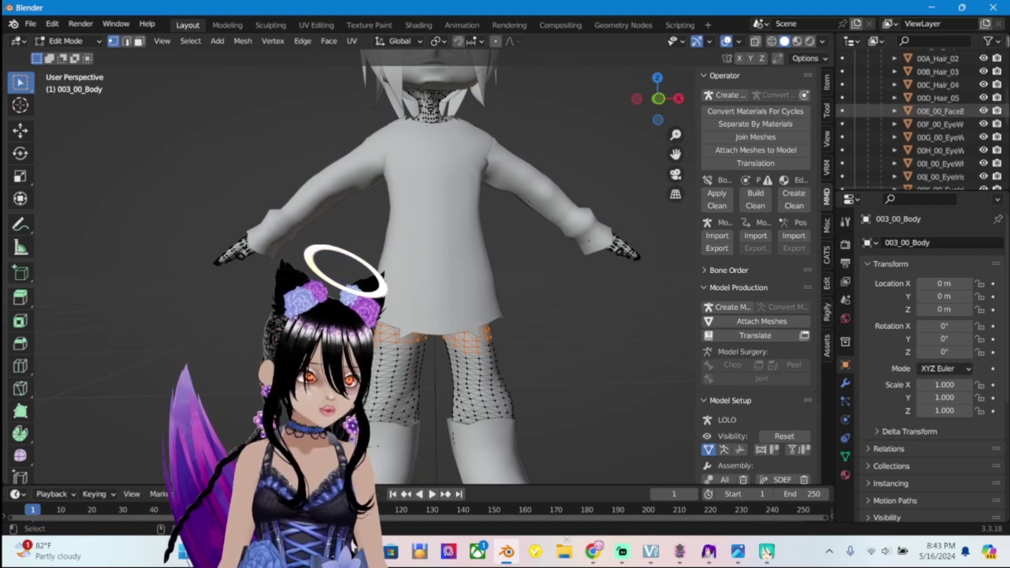
Hide the shirt and circle-select the body's waist and lower torso vertices
click(983, 129)
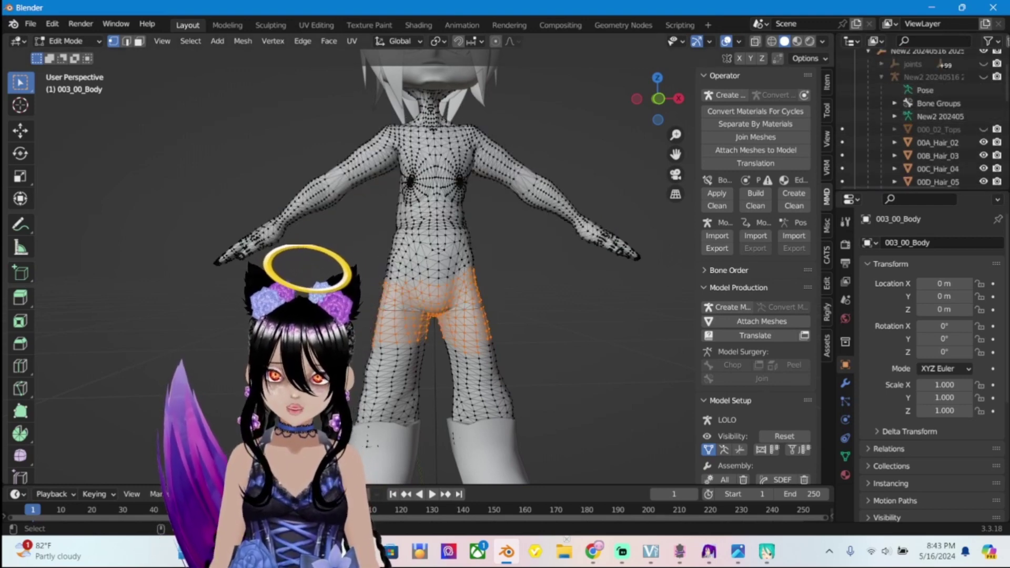
key(c)
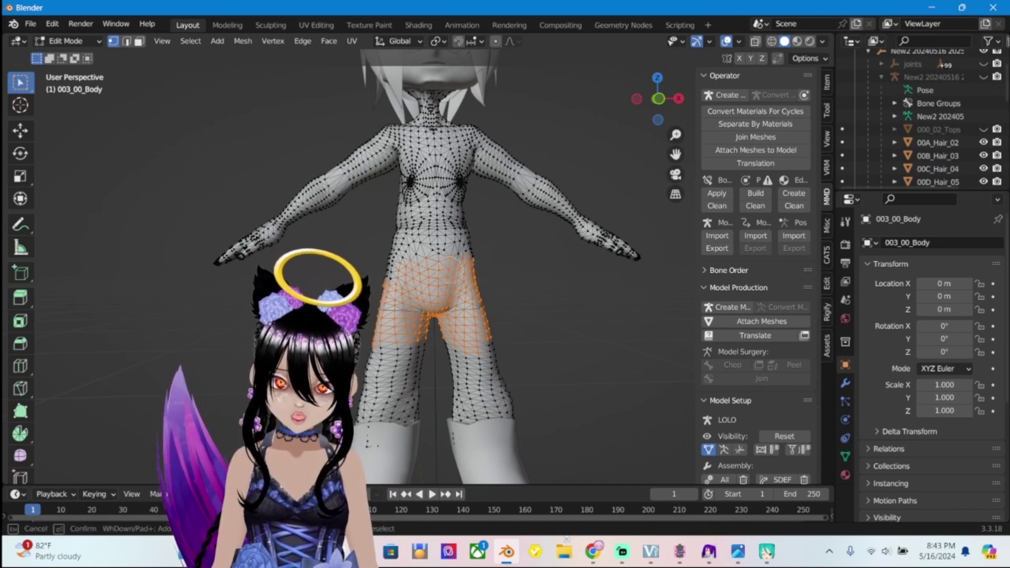
mouse_move(458, 253)
mouse_down()
mouse_move(462, 237)
mouse_move(410, 227)
mouse_move(427, 198)
mouse_move(403, 213)
mouse_move(462, 200)
mouse_move(404, 190)
mouse_move(463, 192)
mouse_move(414, 173)
mouse_move(463, 190)
mouse_move(437, 172)
mouse_up()
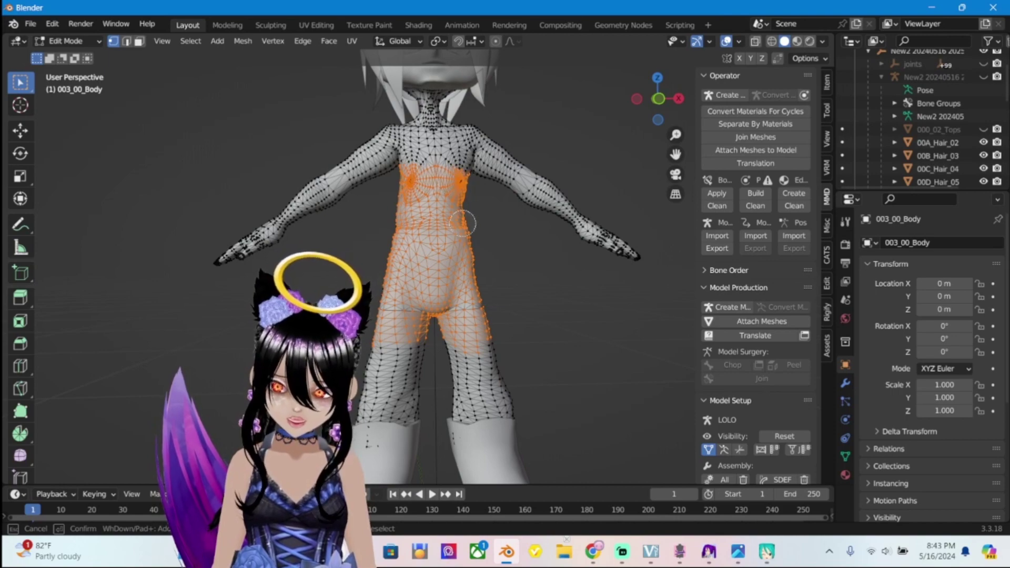
right_click(513, 297)
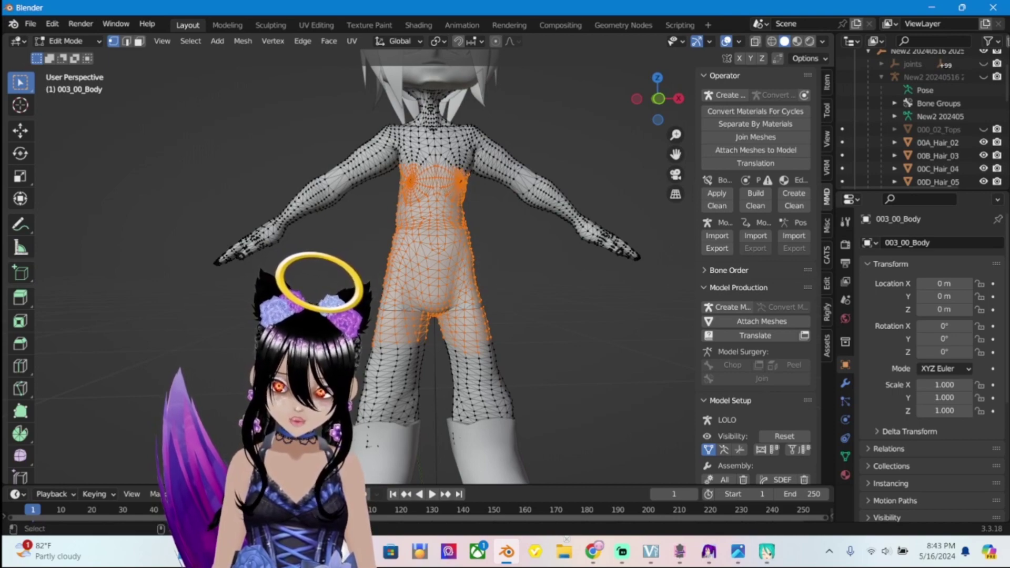
From behind, add the buttocks and lower back vertices to the selection
middle_drag(505, 263, 682, 269)
key(c)
mouse_move(409, 276)
mouse_down()
mouse_move(409, 303)
mouse_move(393, 304)
mouse_move(445, 299)
mouse_move(453, 274)
mouse_move(367, 259)
mouse_move(422, 247)
mouse_move(454, 258)
mouse_move(428, 262)
mouse_move(436, 239)
mouse_move(359, 223)
mouse_move(437, 224)
mouse_move(459, 240)
mouse_move(435, 229)
mouse_move(437, 207)
mouse_move(380, 207)
mouse_move(436, 198)
mouse_up()
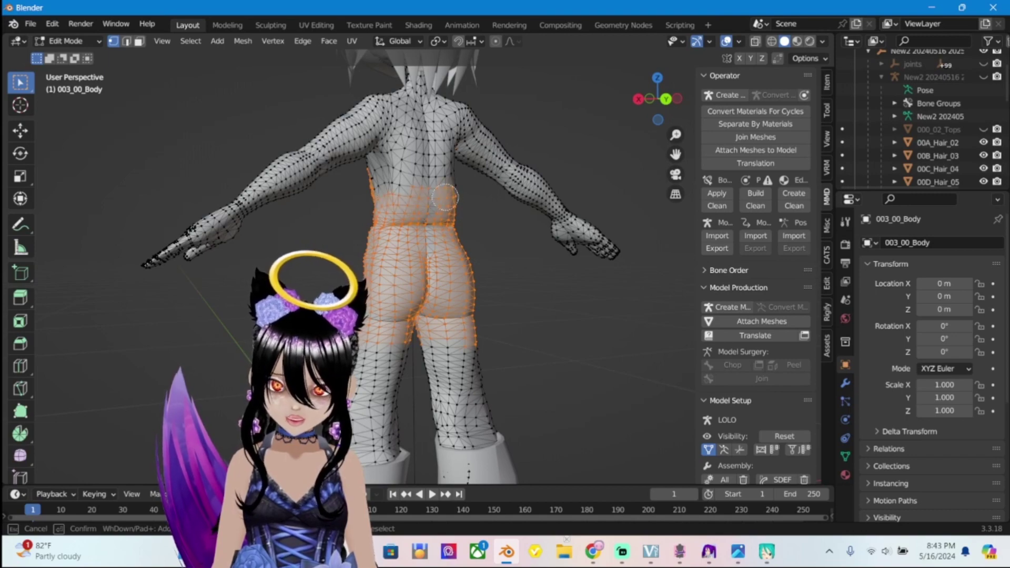
right_click(503, 288)
scroll(416, 263, up, 2)
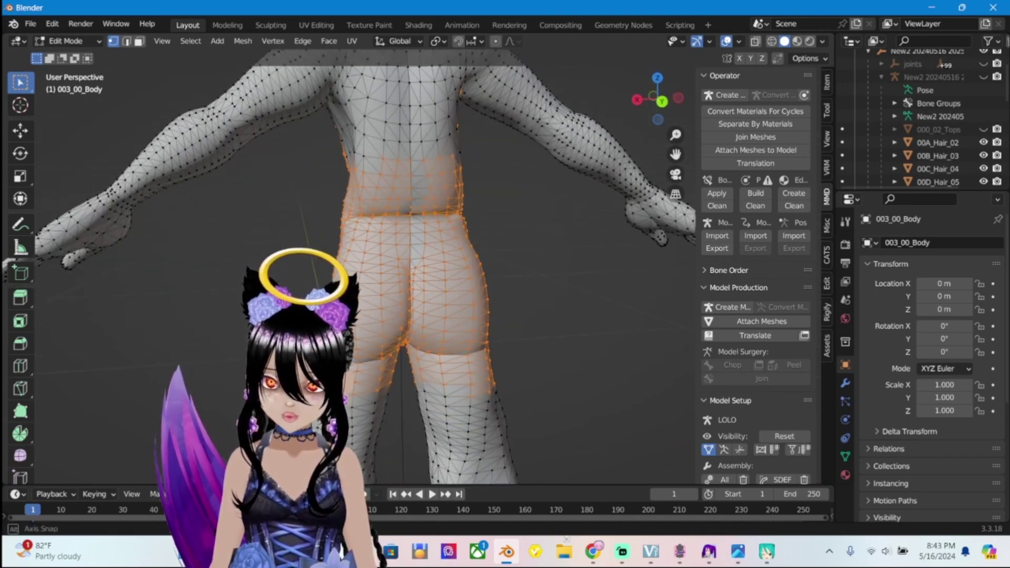
scroll(416, 263, down, 5)
scroll(415, 211, up, 4)
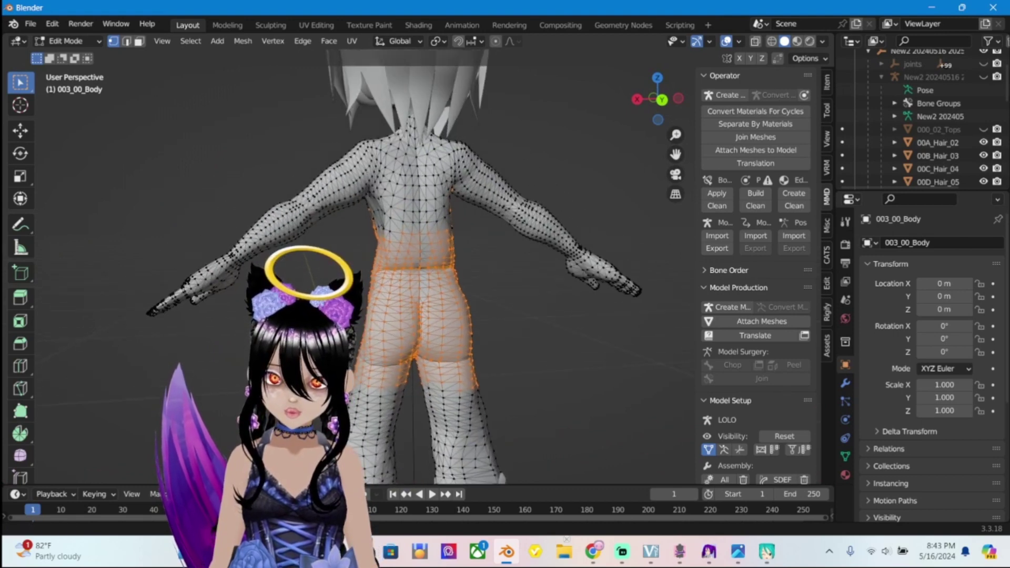
scroll(416, 211, up, 3)
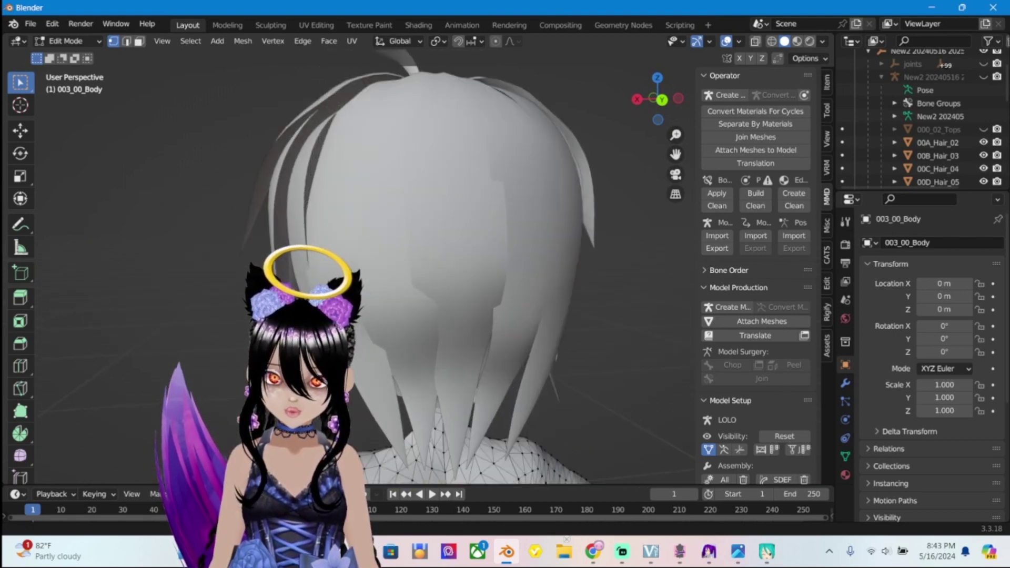
scroll(415, 210, up, 2)
scroll(416, 210, down, 3)
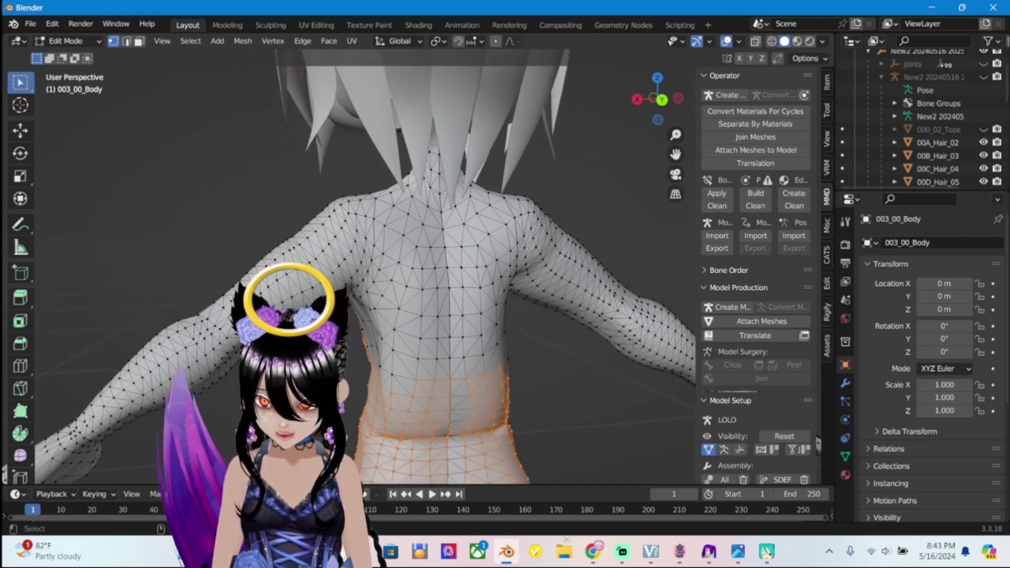
Add more lower-back and front torso vertices, then check them in Material Preview shading
key(c)
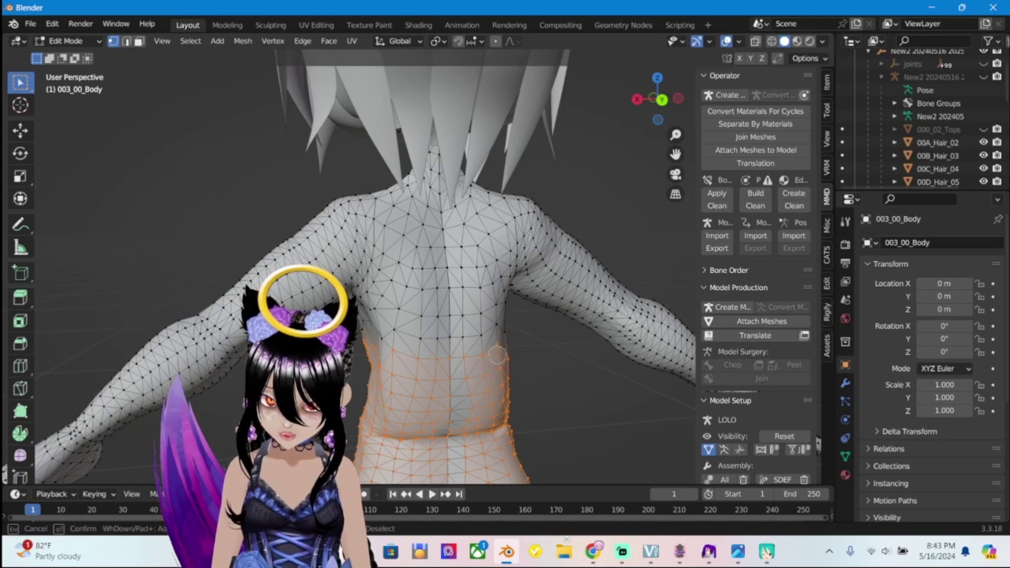
key(Escape)
scroll(541, 366, down, 4)
middle_drag(526, 315, 316, 315)
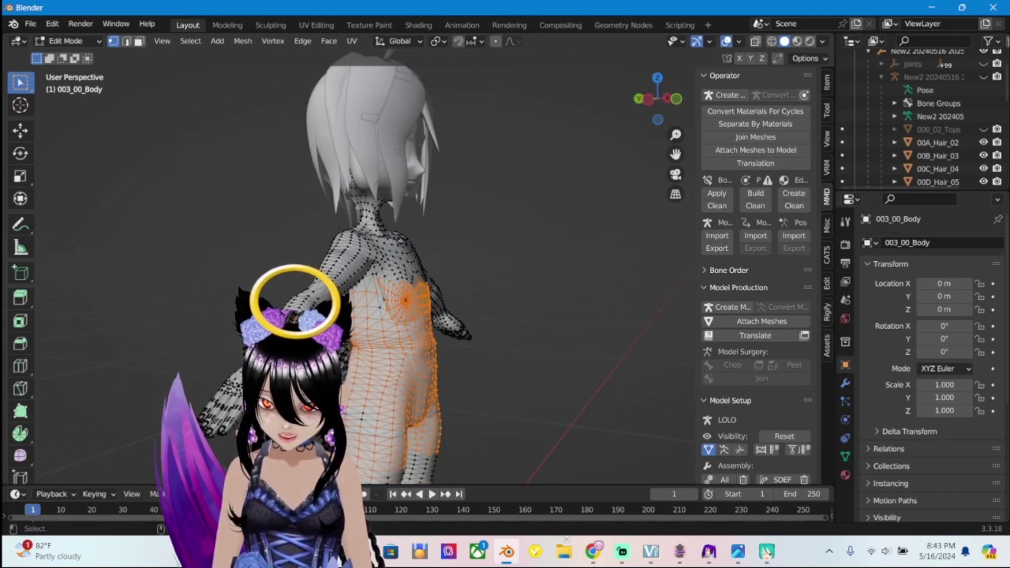
key(c)
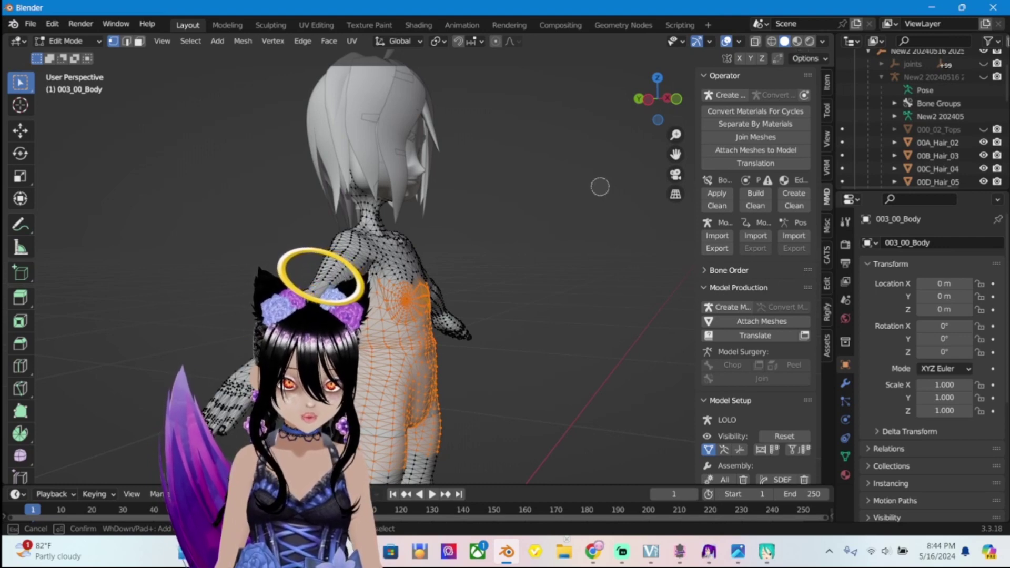
key(Escape)
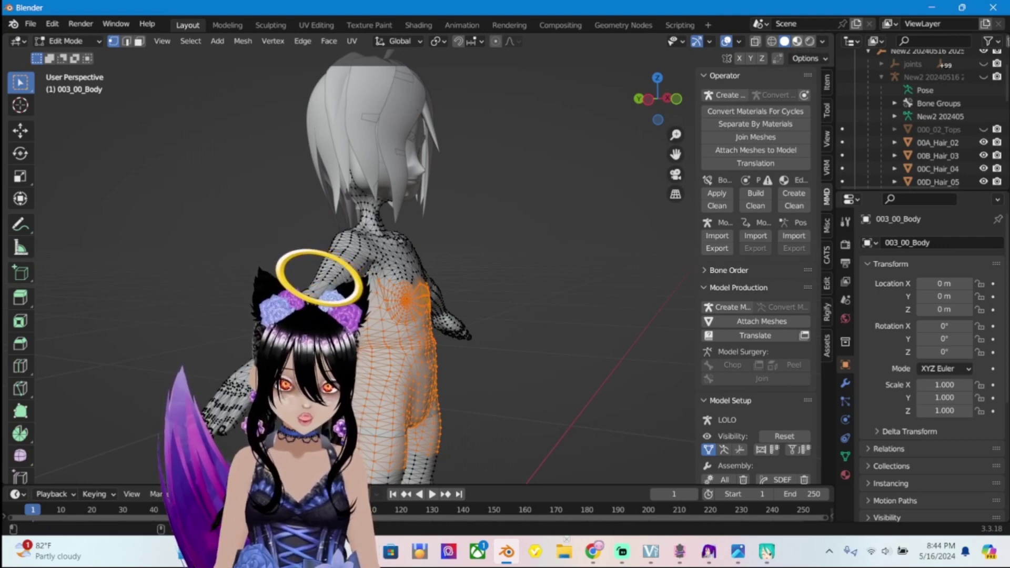
key(z)
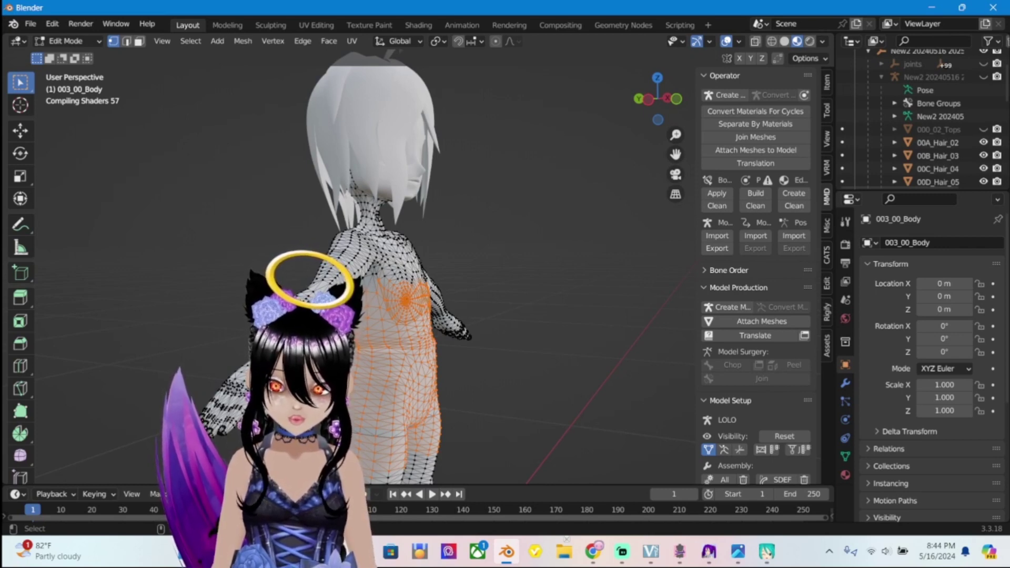
mouse_move(368, 264)
middle_down()
mouse_move(342, 263)
mouse_move(400, 263)
mouse_move(371, 263)
middle_up()
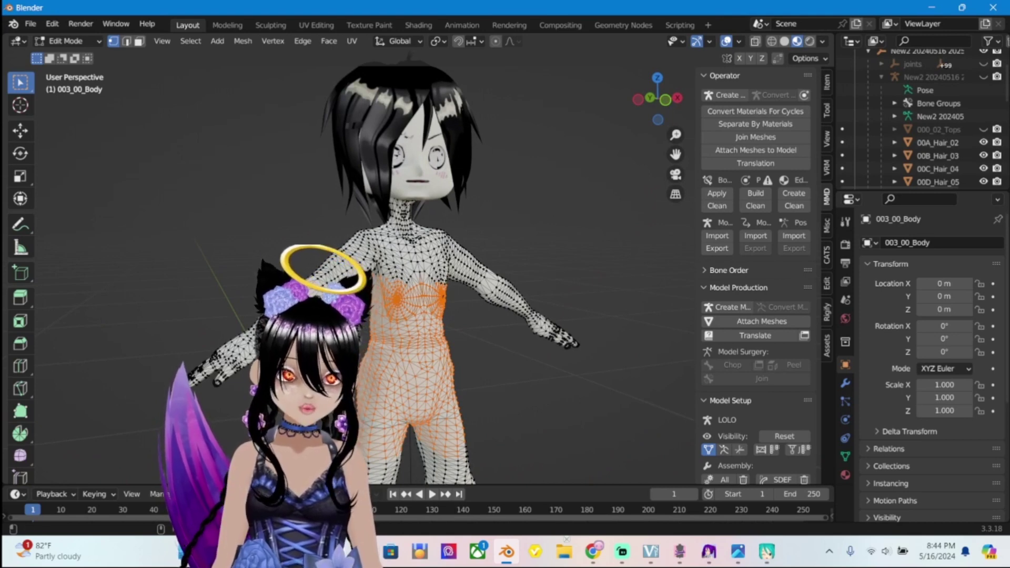
Return to Solid shading and paint more side torso vertices into the selection
click(785, 42)
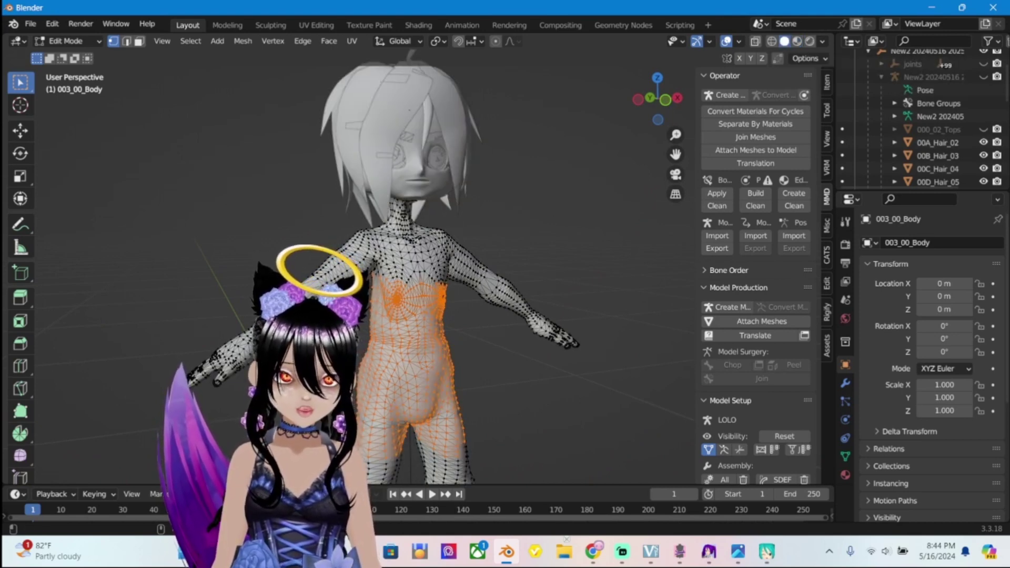
middle_drag(368, 263, 305, 263)
key(c)
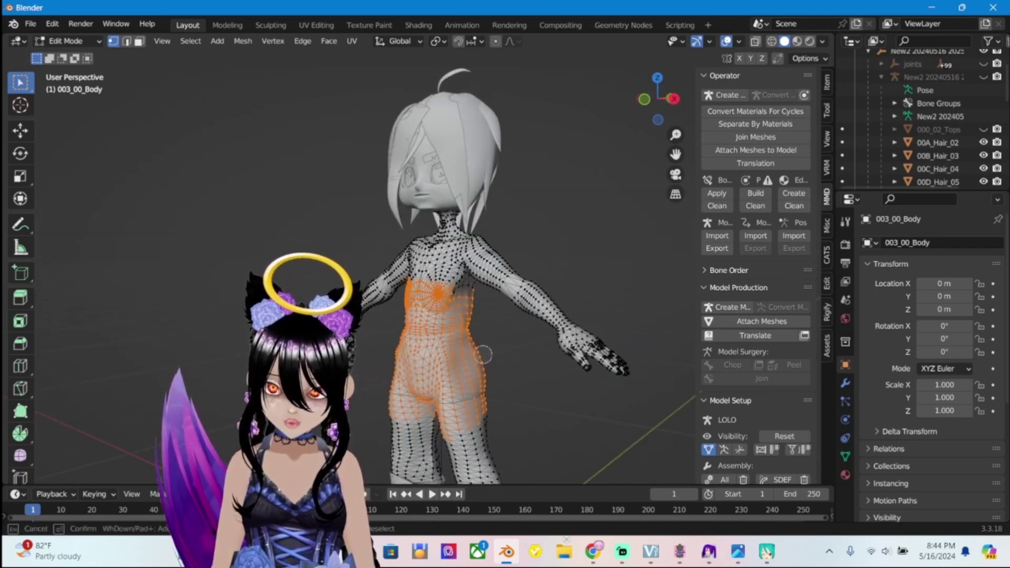
key(Escape)
mouse_move(432, 273)
middle_down()
mouse_move(422, 279)
mouse_move(444, 304)
mouse_move(500, 302)
mouse_move(437, 301)
middle_up()
key(c)
key(Escape)
Add the shoulder vertices and delete all selected torso vertices
scroll(452, 300, up, 8)
key(c)
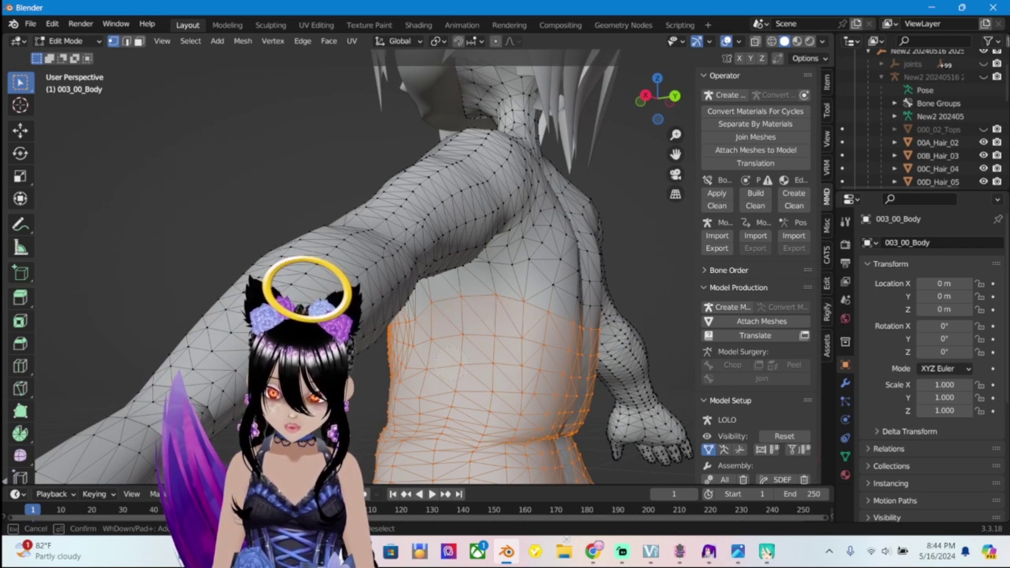
key(Escape)
scroll(473, 263, down, 6)
middle_drag(474, 263, 563, 263)
scroll(474, 263, up, 2)
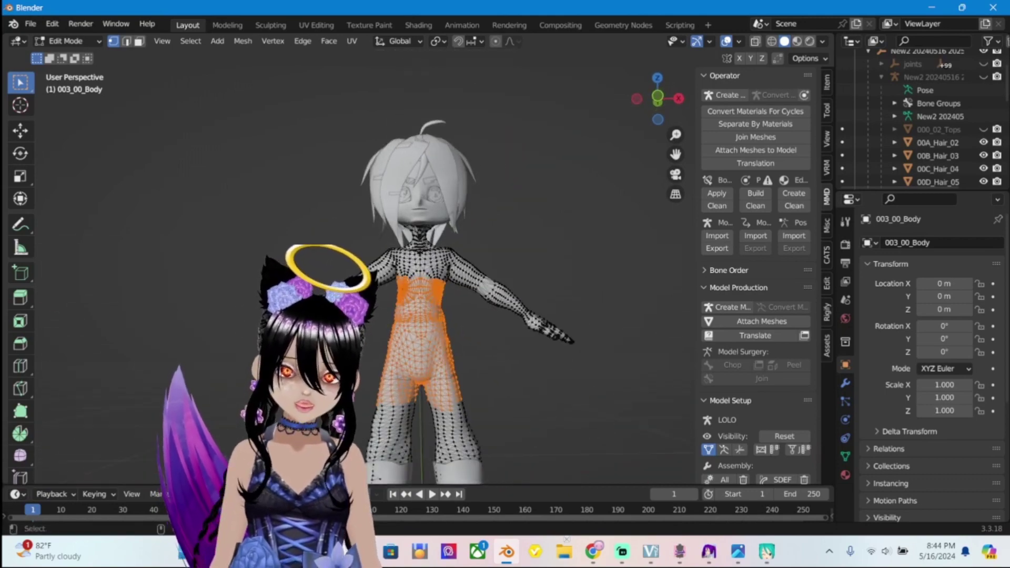
scroll(415, 266, up, 1)
key(x)
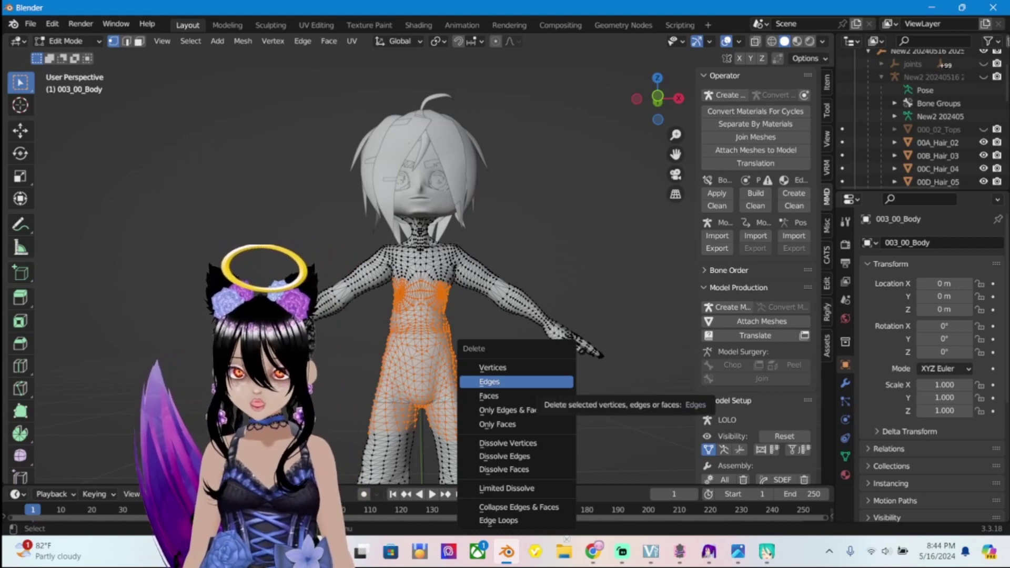
click(492, 368)
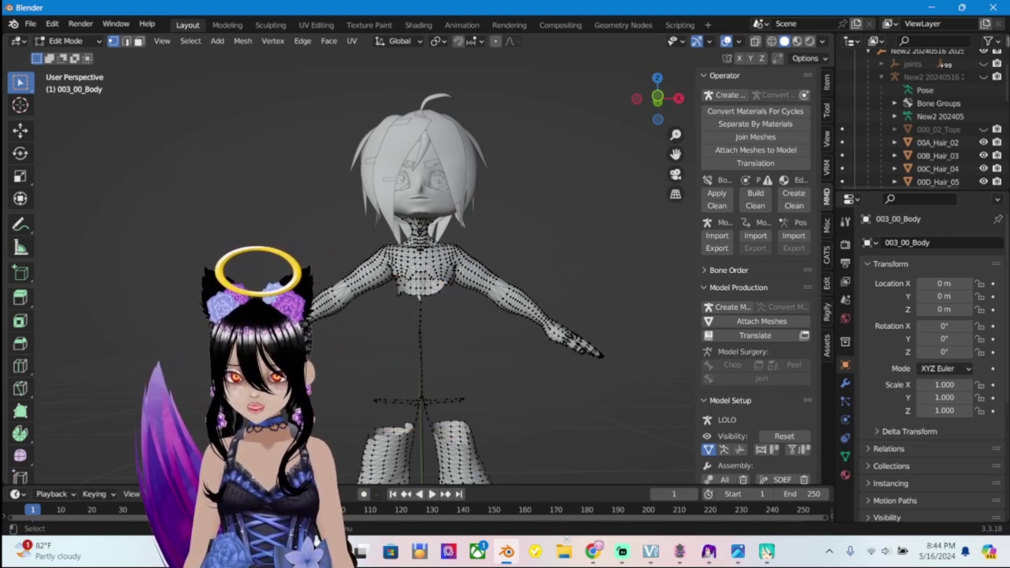
middle_drag(368, 263, 390, 256)
Box-select and delete the leftover spine, hip and stray vertices below the torso
drag(357, 321, 478, 423)
key(x)
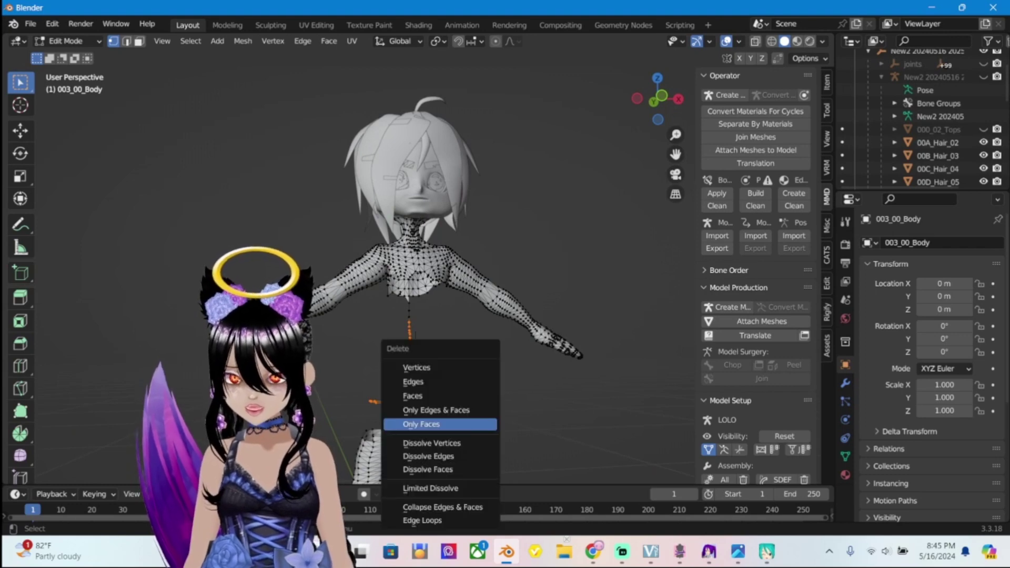
click(416, 367)
drag(394, 332, 438, 409)
key(x)
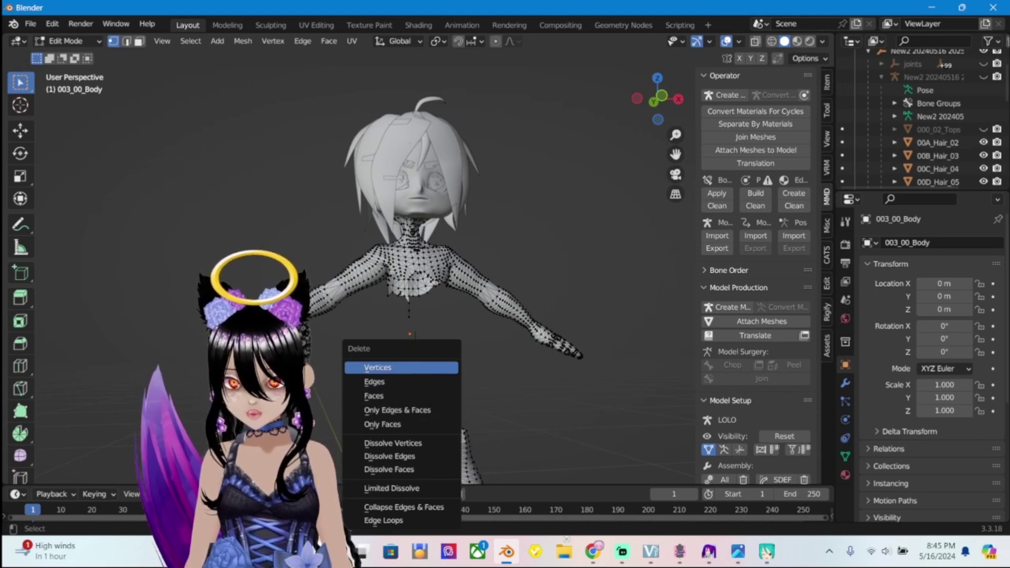
click(400, 367)
drag(384, 313, 448, 346)
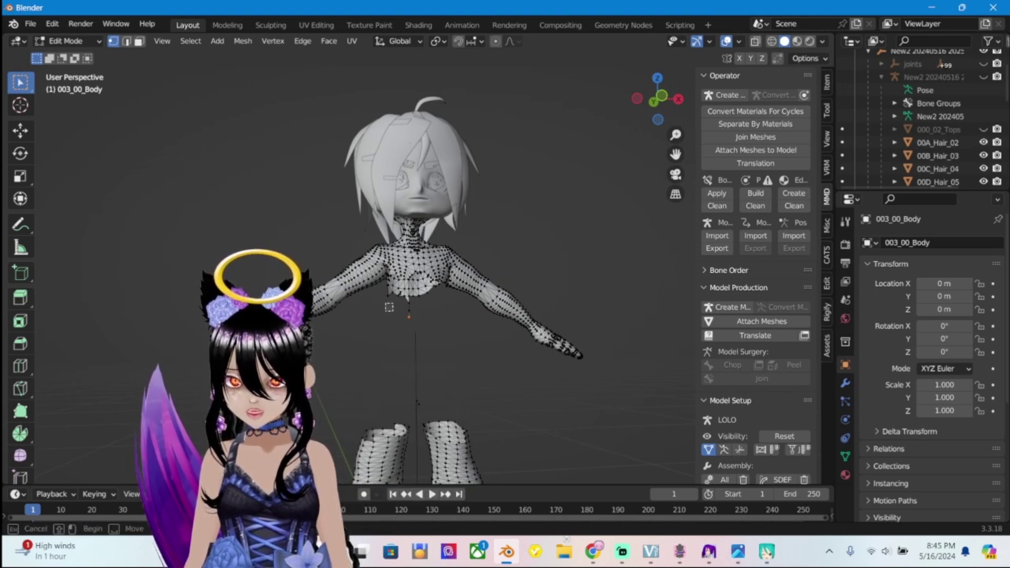
drag(385, 302, 453, 350)
key(x)
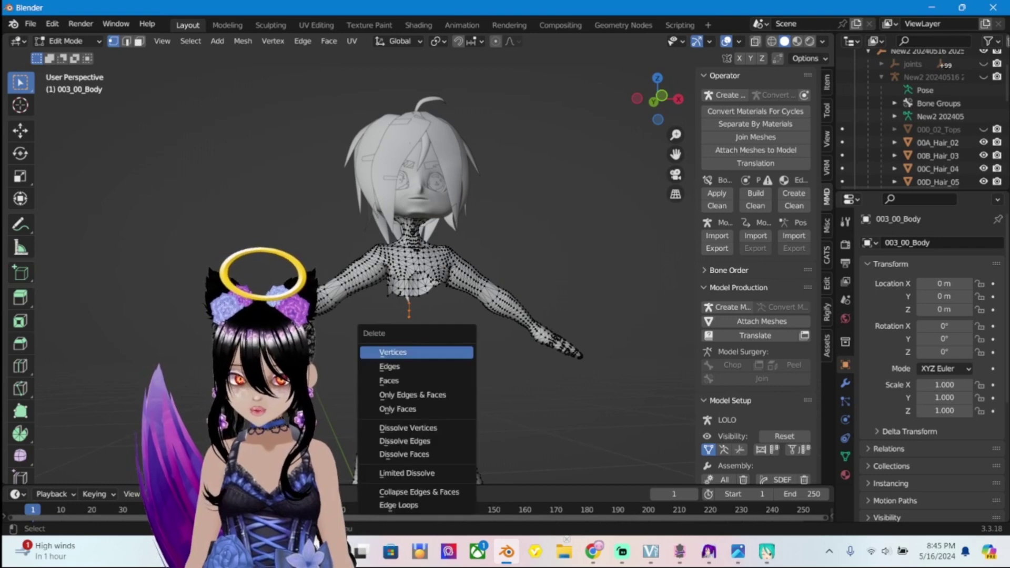
click(400, 352)
Delete the lone vertex between the legs and the remaining selected stray vertices
middle_drag(422, 368, 429, 367)
key(b)
drag(419, 349, 423, 399)
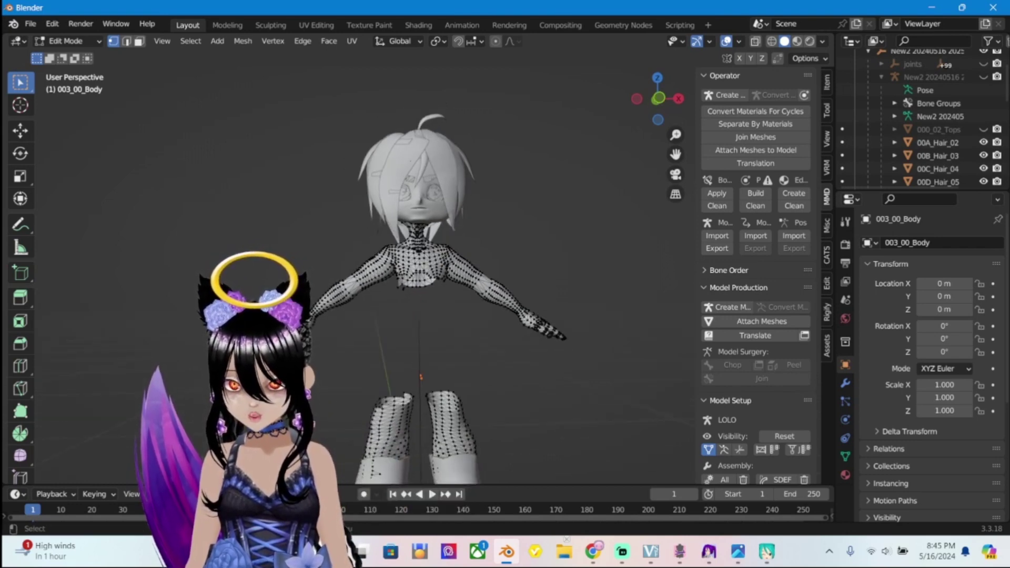
key(x)
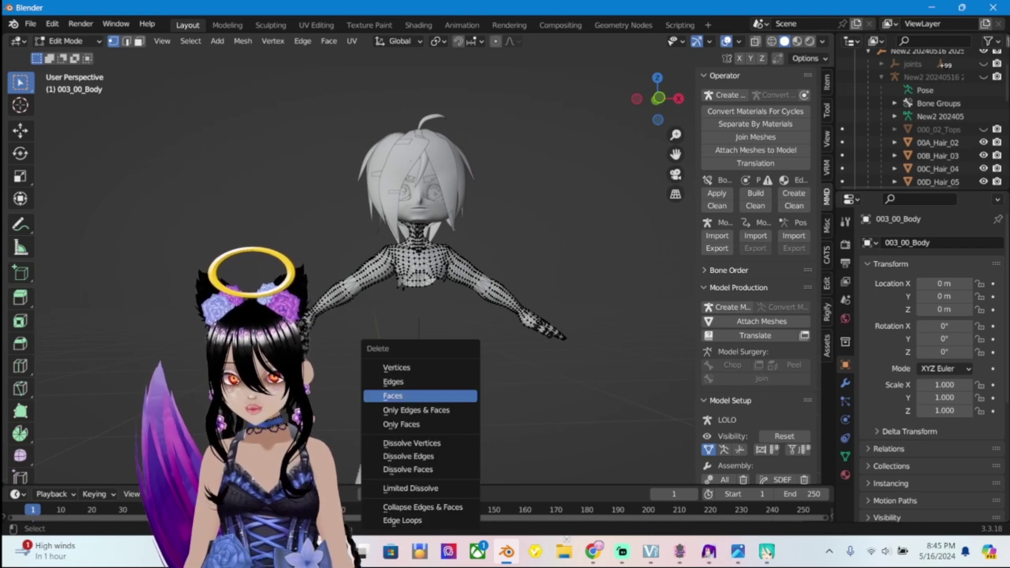
click(396, 367)
middle_drag(421, 368, 526, 363)
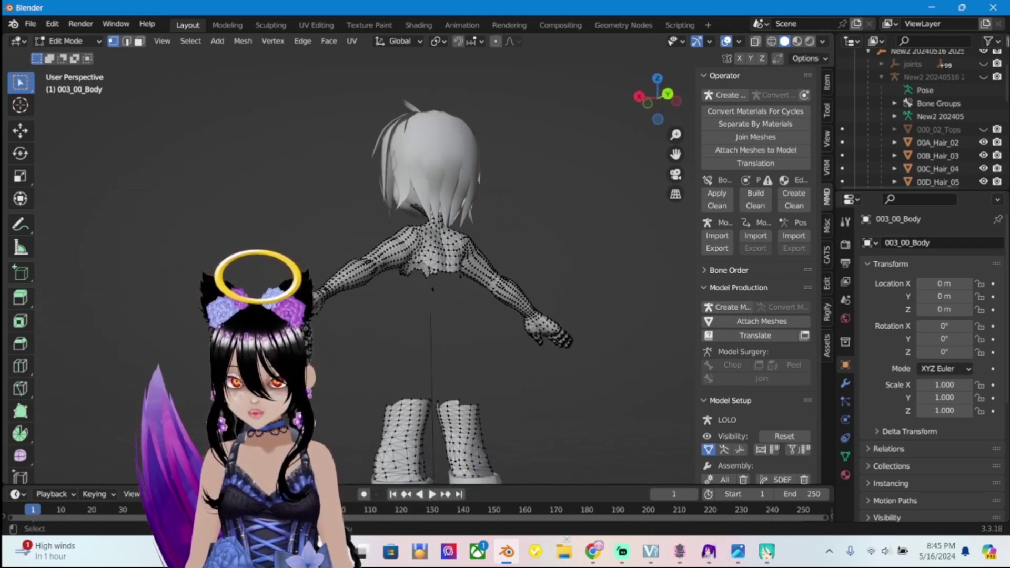
key(x)
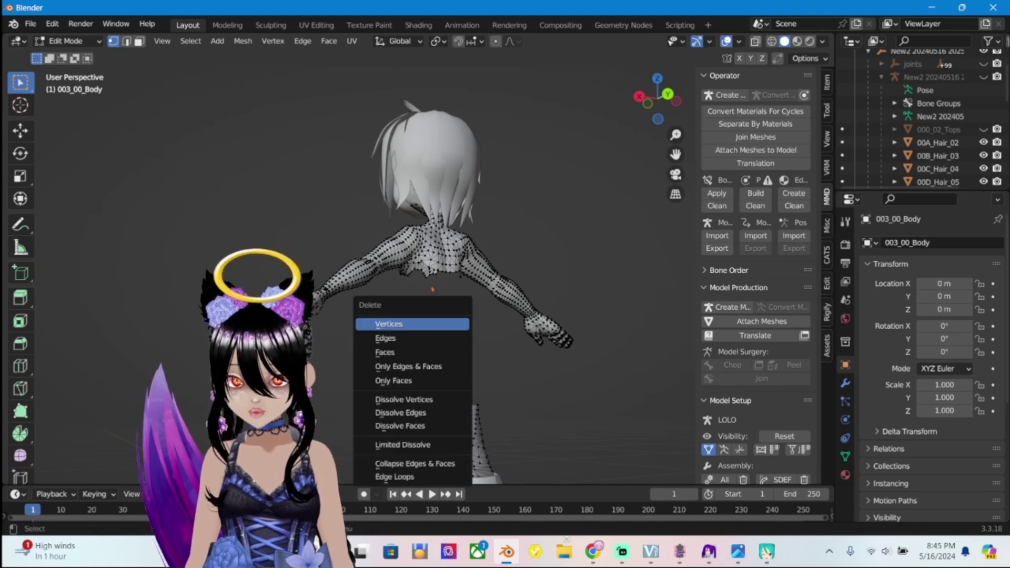
click(390, 323)
middle_drag(389, 324, 632, 313)
Show the 000_02_Tops shirt again, inspect from above and behind, and select stray back vertices
click(984, 129)
scroll(421, 263, up, 5)
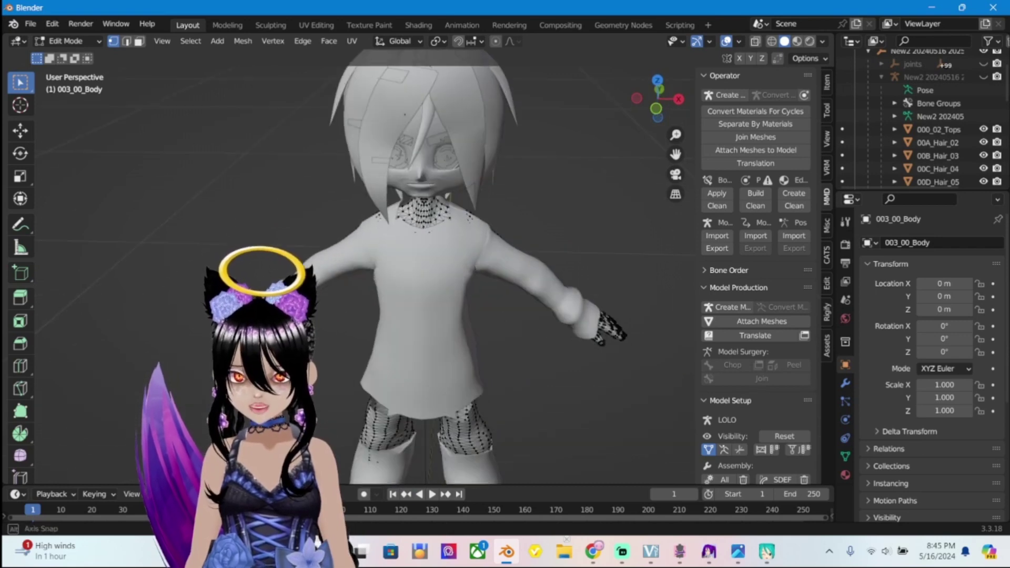
middle_drag(421, 263, 643, 321)
scroll(369, 263, up, 4)
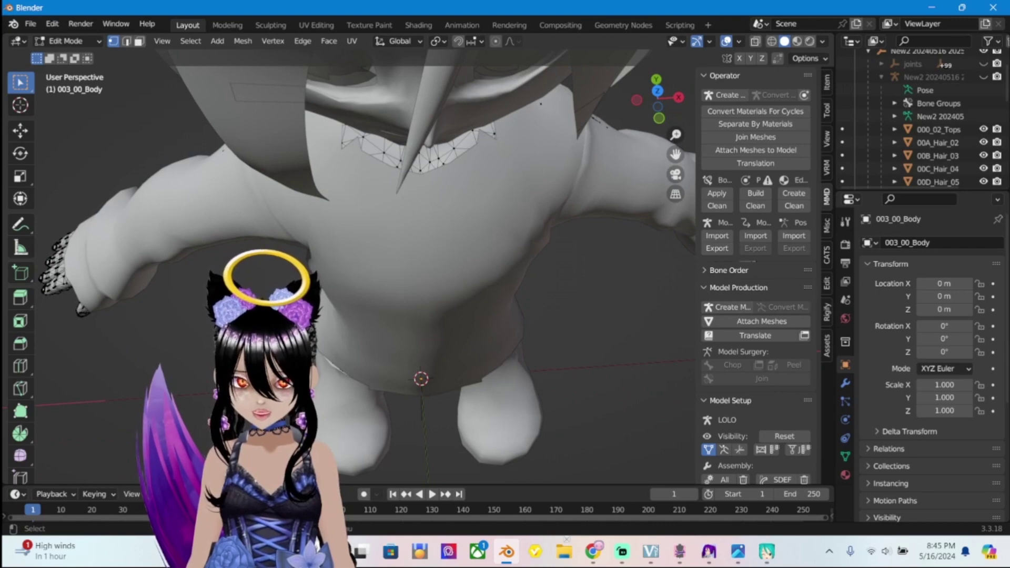
middle_drag(642, 321, 482, 231)
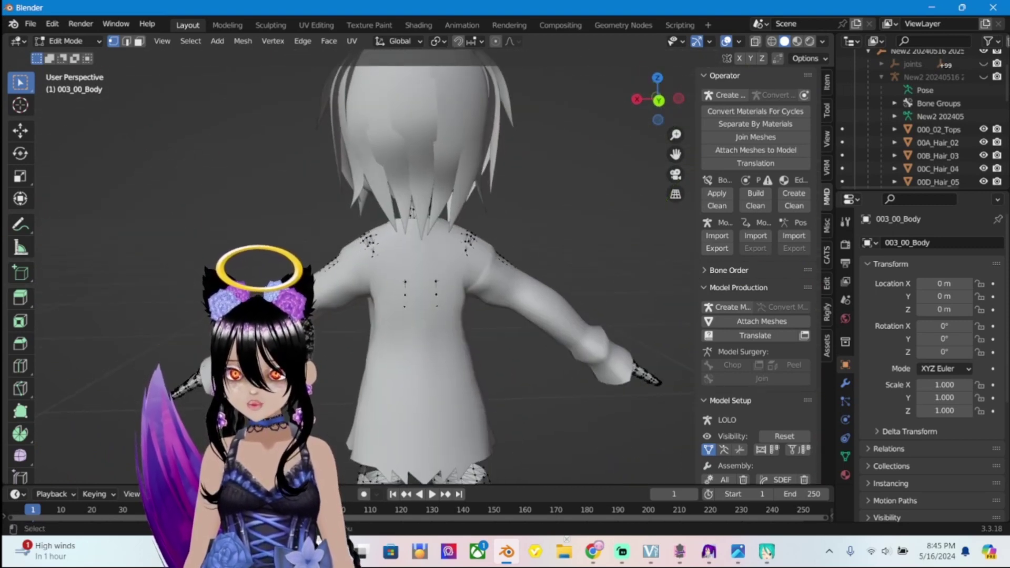
drag(390, 274, 464, 342)
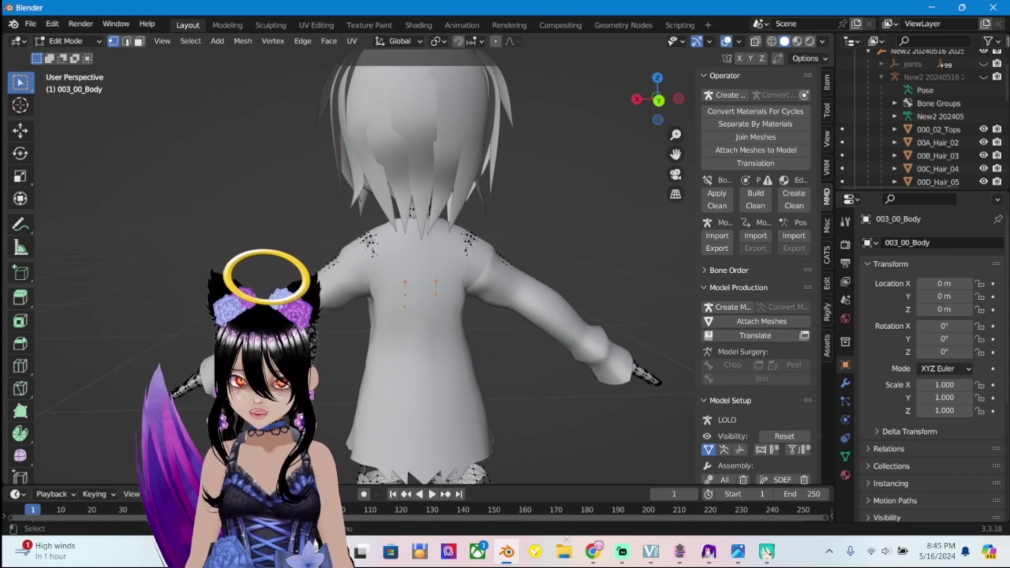
middle_drag(482, 231, 472, 228)
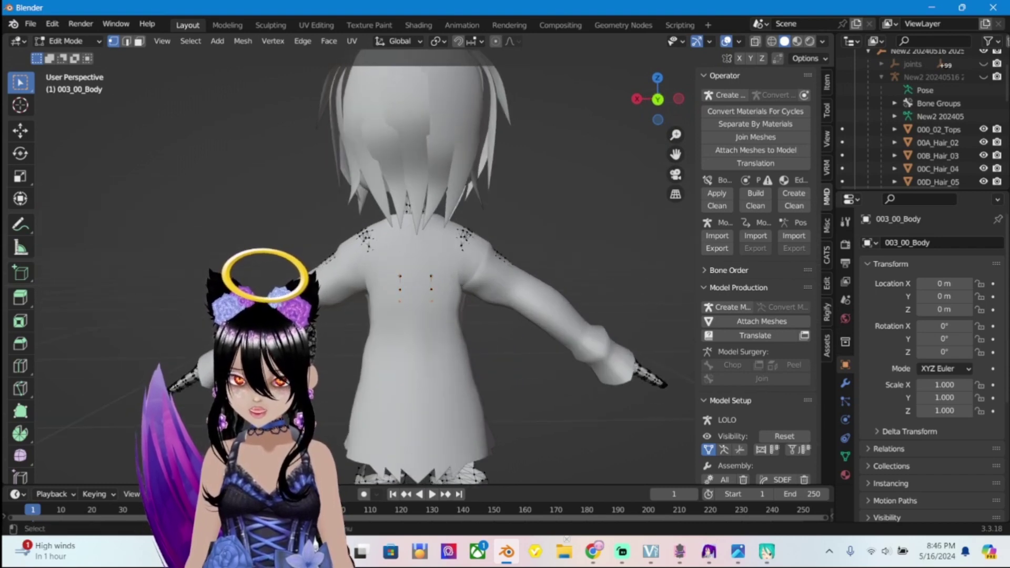
middle_drag(473, 229, 416, 242)
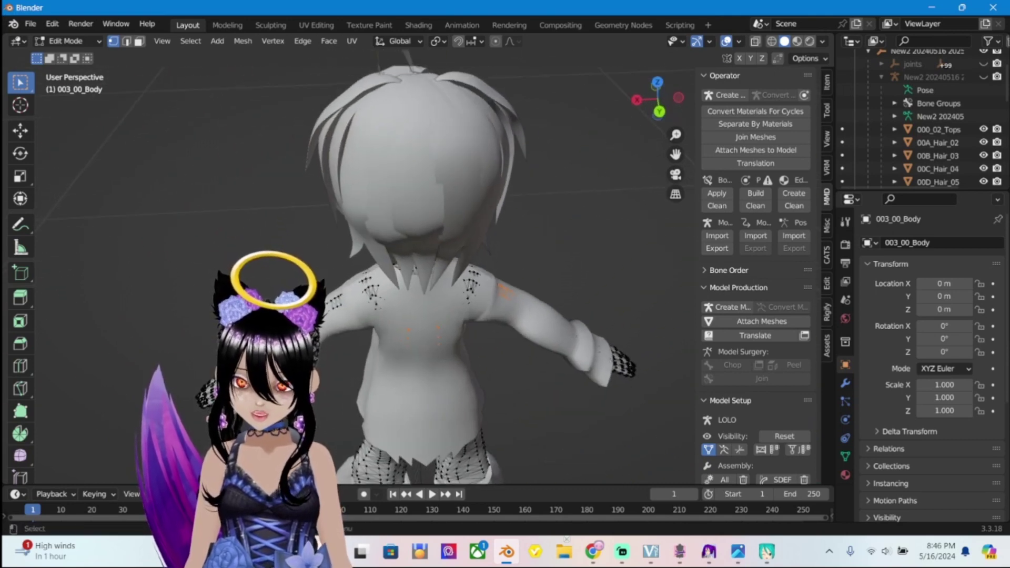
Circle-select the body vertices poking through the shoulder, working from several view angles
key(c)
click(474, 287)
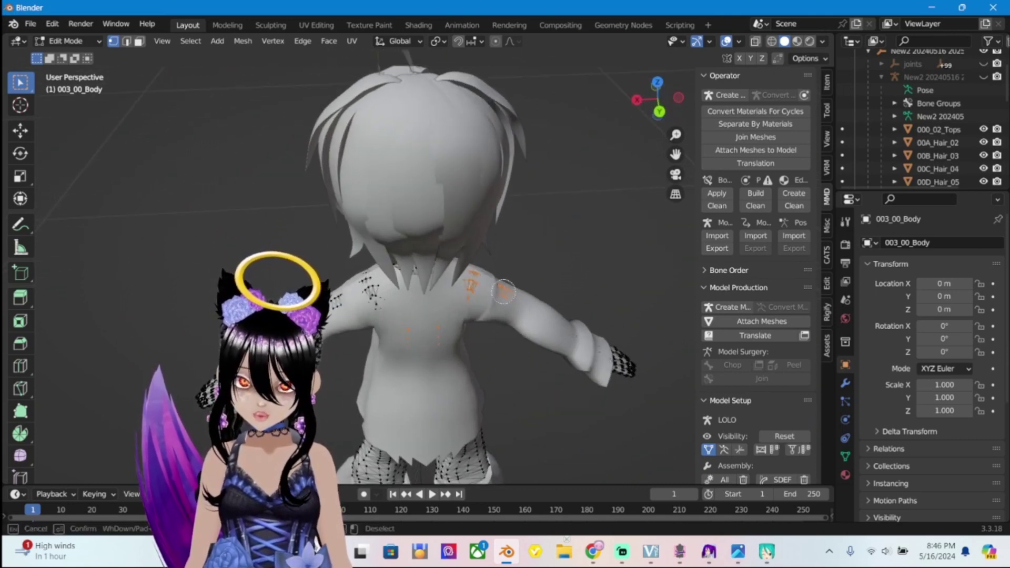
key(Escape)
middle_drag(415, 258, 337, 248)
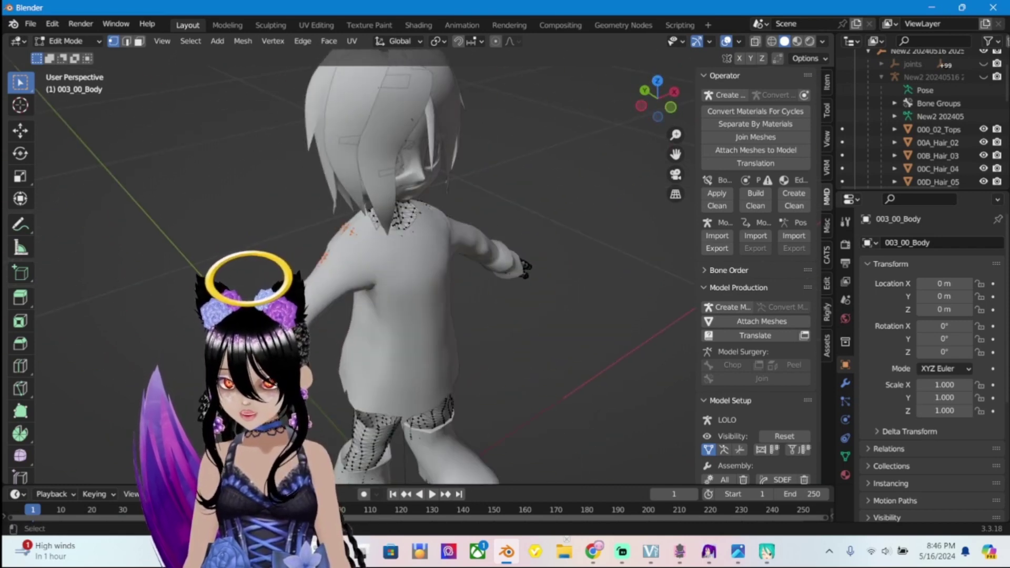
key(c)
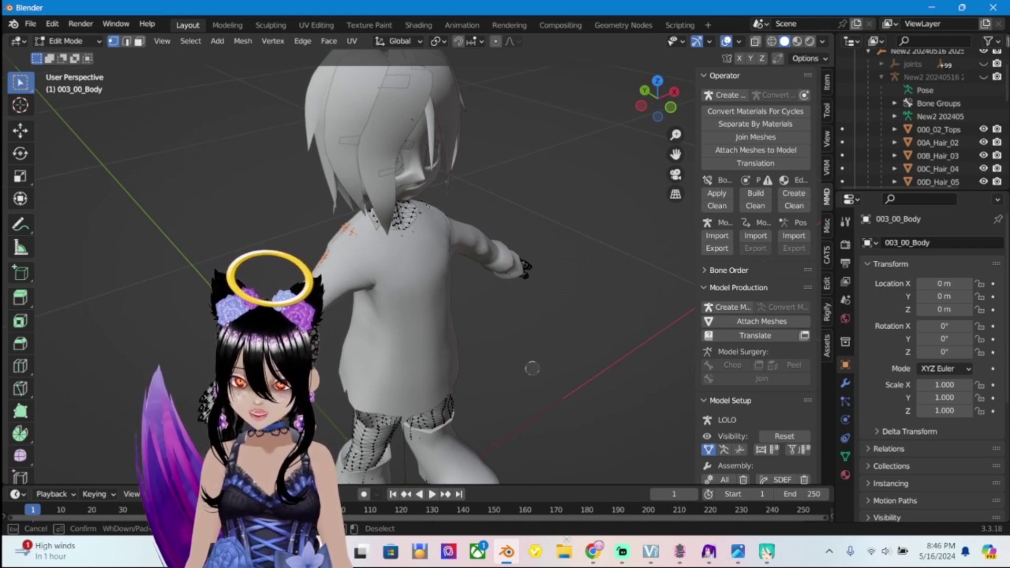
key(Escape)
middle_drag(532, 345, 663, 348)
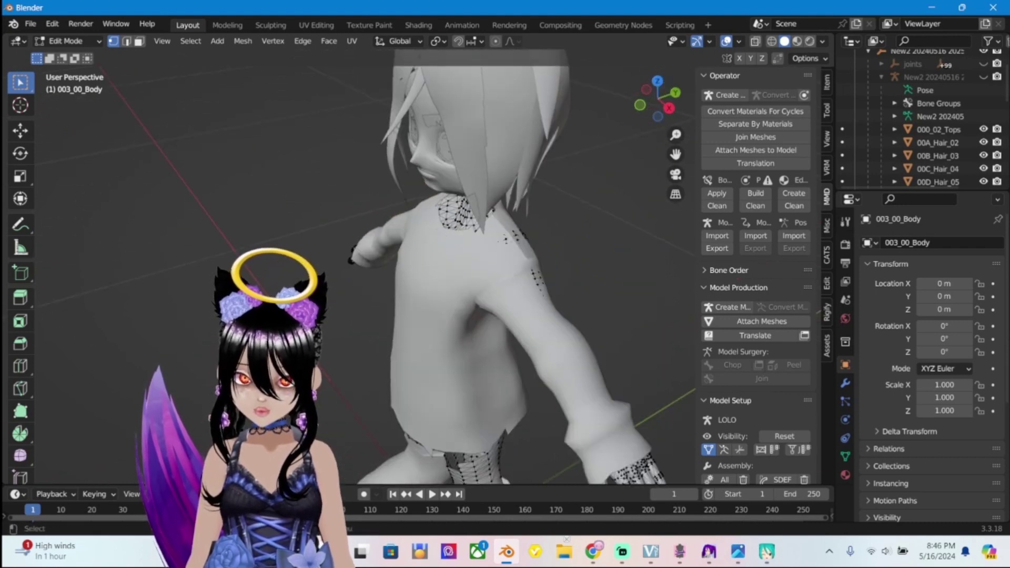
key(c)
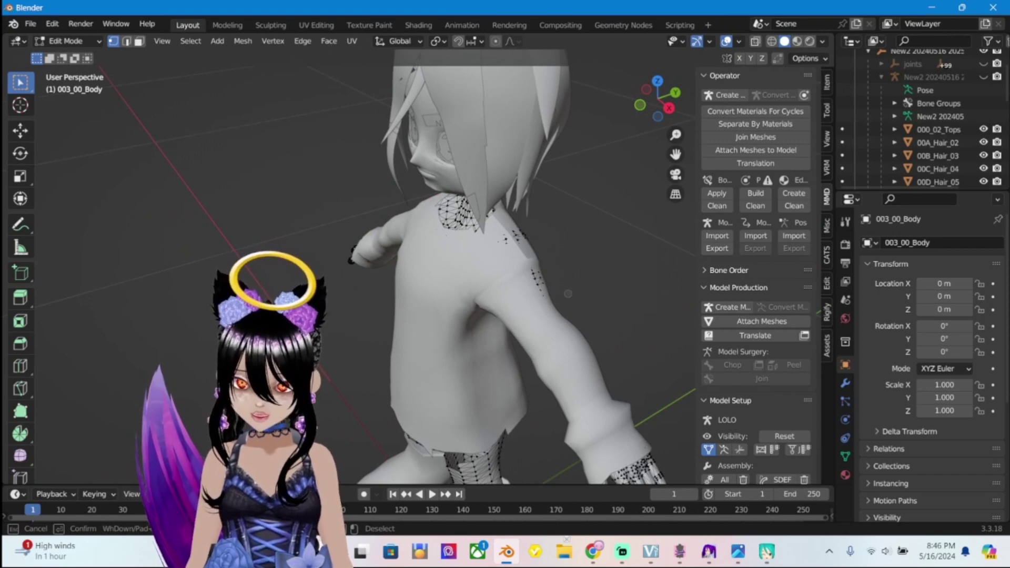
key(Escape)
middle_drag(505, 295, 540, 295)
Trim most of the torso vertex patch, keeping a small patch on the shoulder seam
key(c)
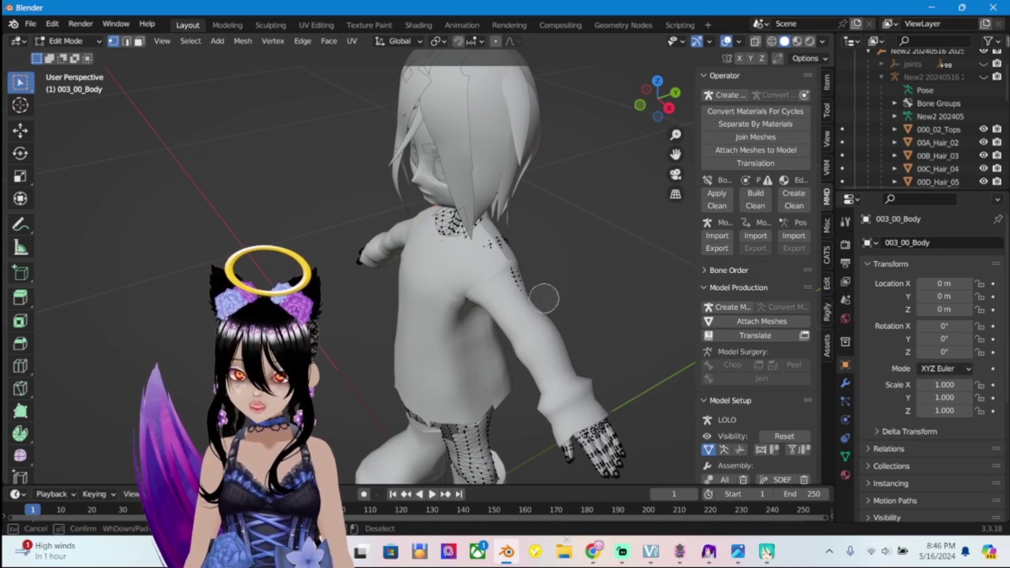
drag(542, 295, 522, 288)
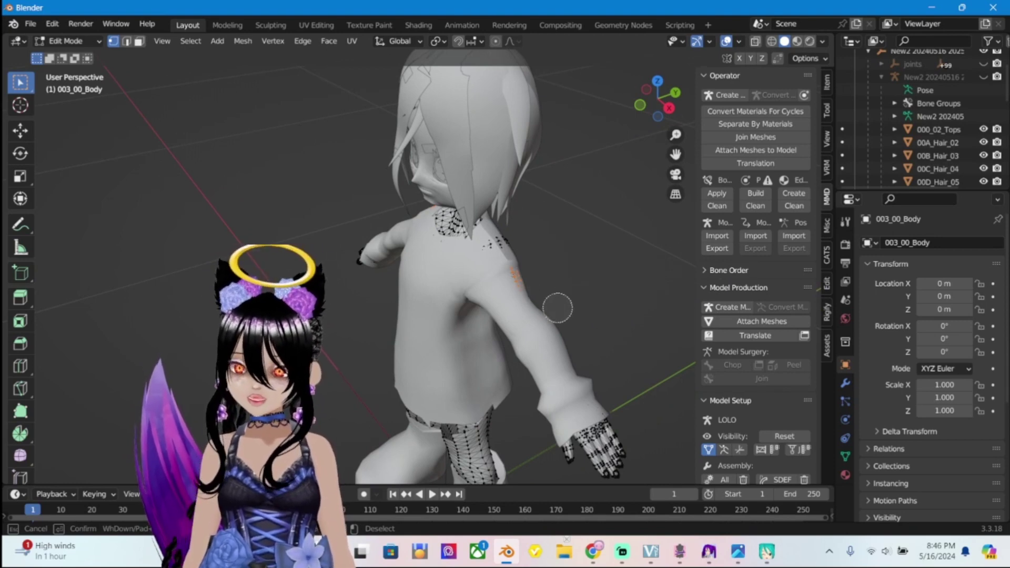
mouse_move(558, 293)
middle_down()
mouse_move(535, 307)
mouse_move(530, 273)
mouse_move(507, 265)
mouse_move(516, 311)
middle_up()
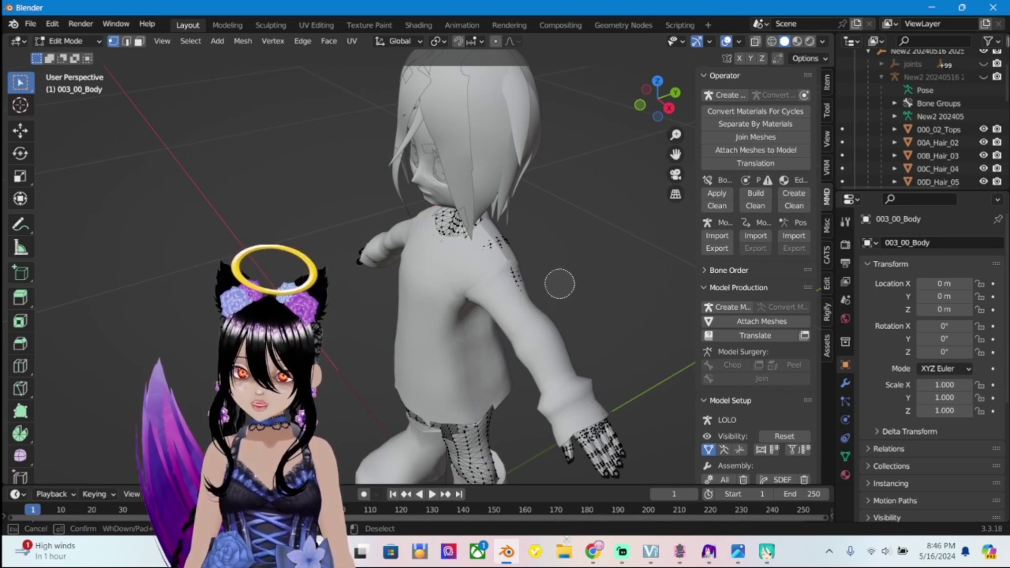
click(524, 280)
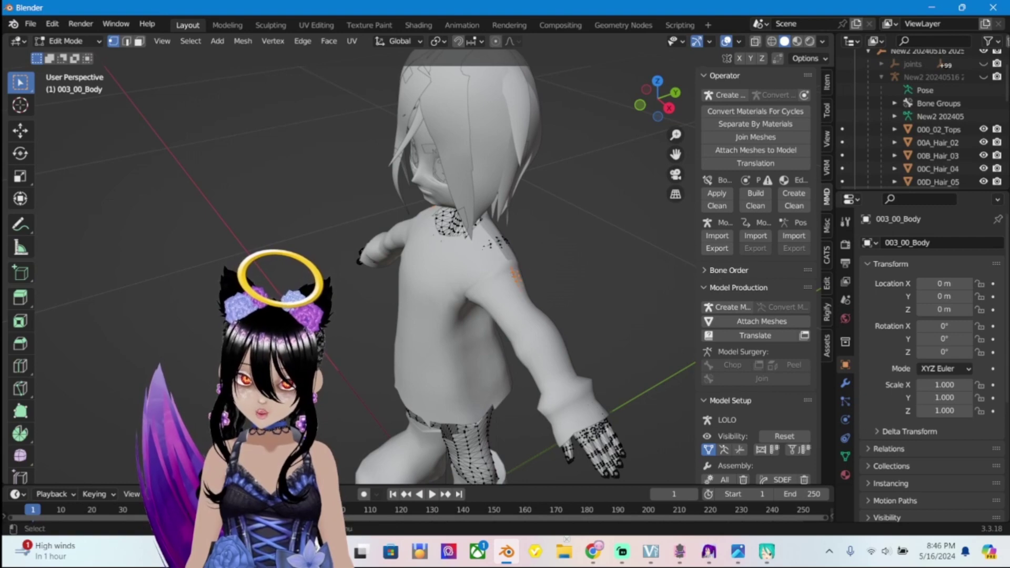
From a rear three-quarter view, box-select the vertices over the left shoulder
middle_drag(482, 247, 368, 255)
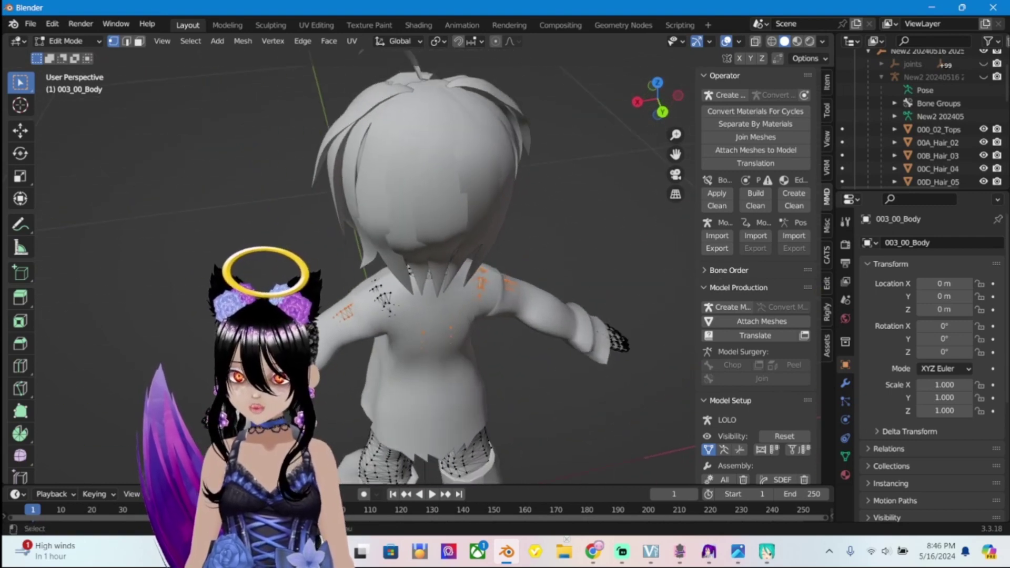
drag(333, 260, 392, 334)
middle_drag(392, 334, 268, 334)
middle_drag(268, 287, 444, 108)
scroll(267, 271, up, 4)
Orbit around the character toward its back and circle-select body vertices there
scroll(445, 108, up, 1)
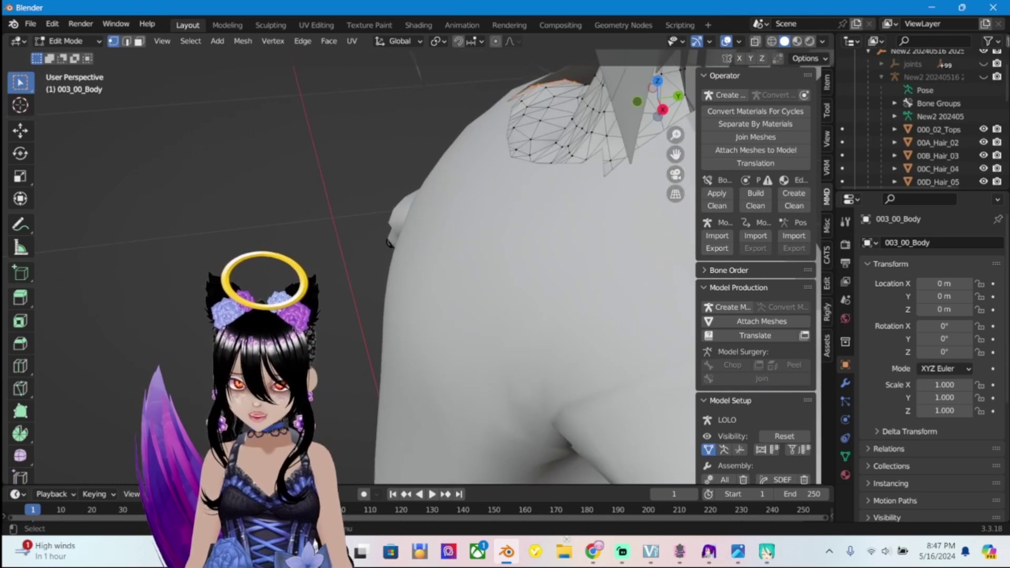
scroll(526, 263, down, 6)
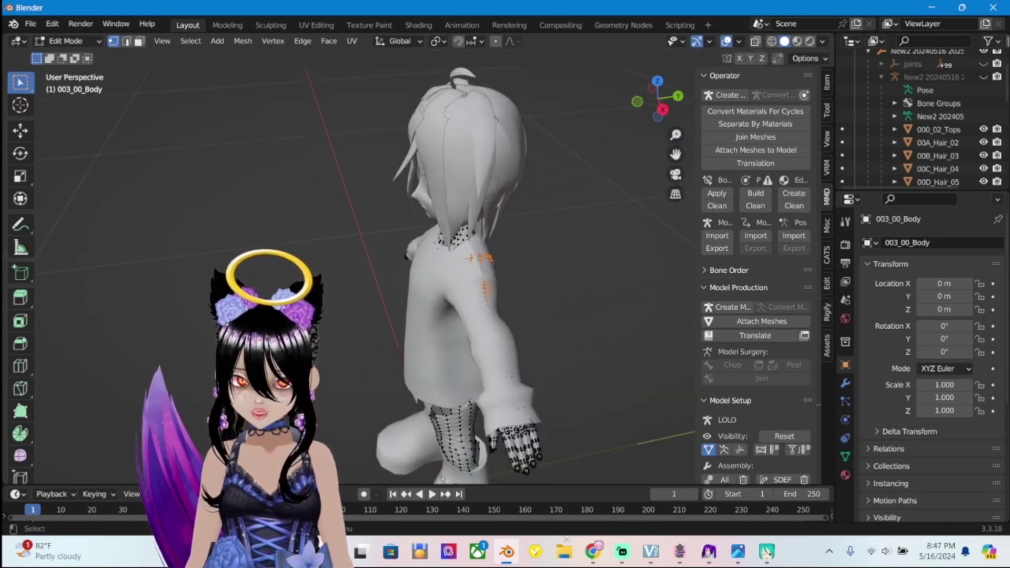
middle_drag(444, 263, 385, 263)
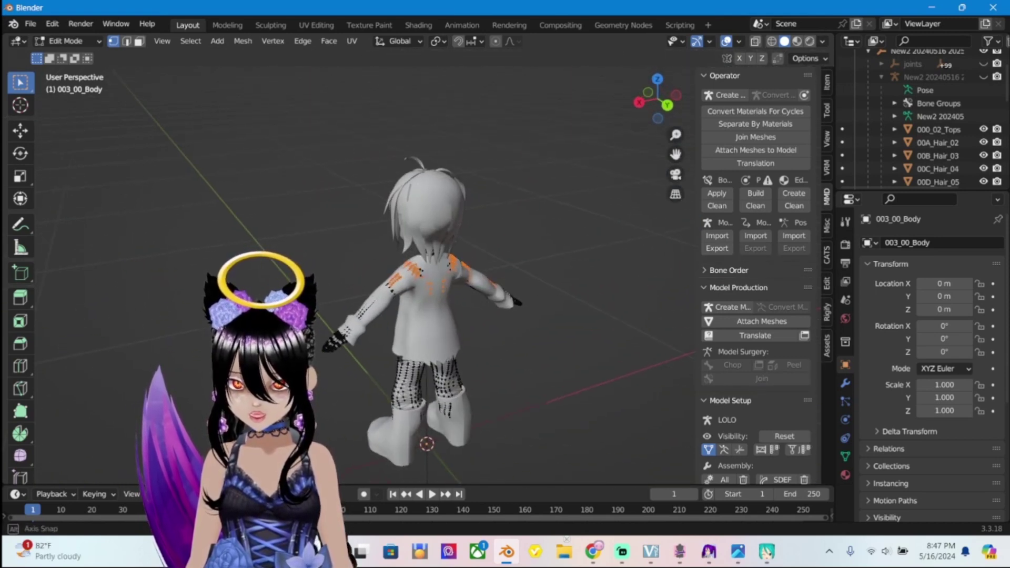
scroll(432, 263, up, 2)
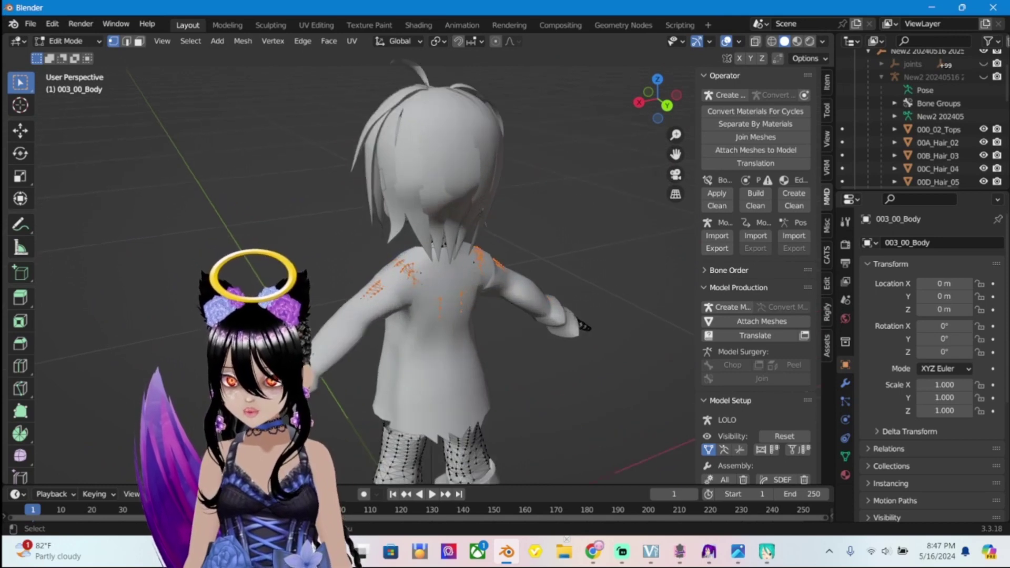
scroll(431, 263, down, 2)
middle_drag(473, 263, 605, 263)
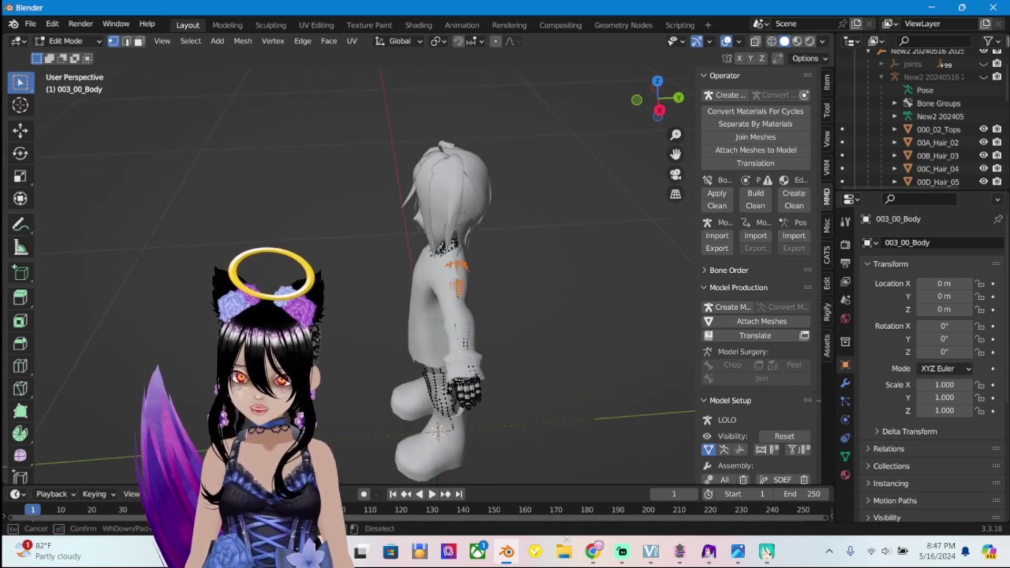
key(c)
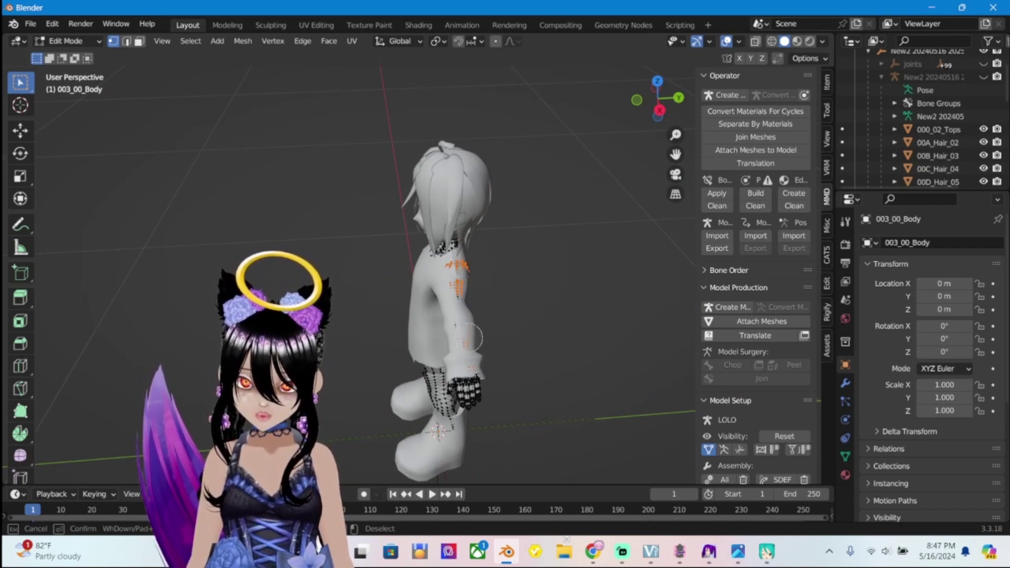
key(Escape)
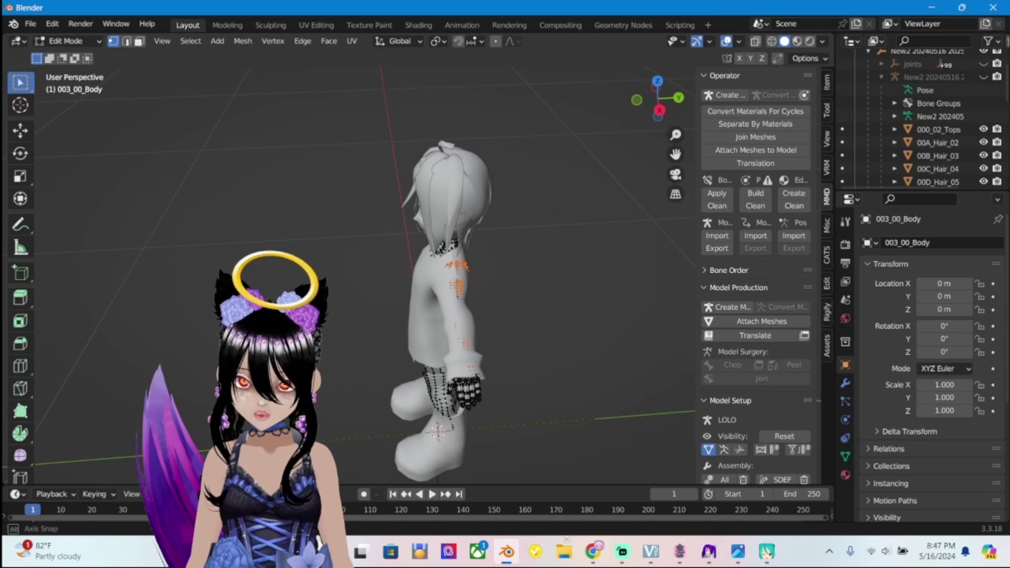
From a straight rear view, add the back and right shoulder vertices to the selection
middle_drag(452, 316, 400, 315)
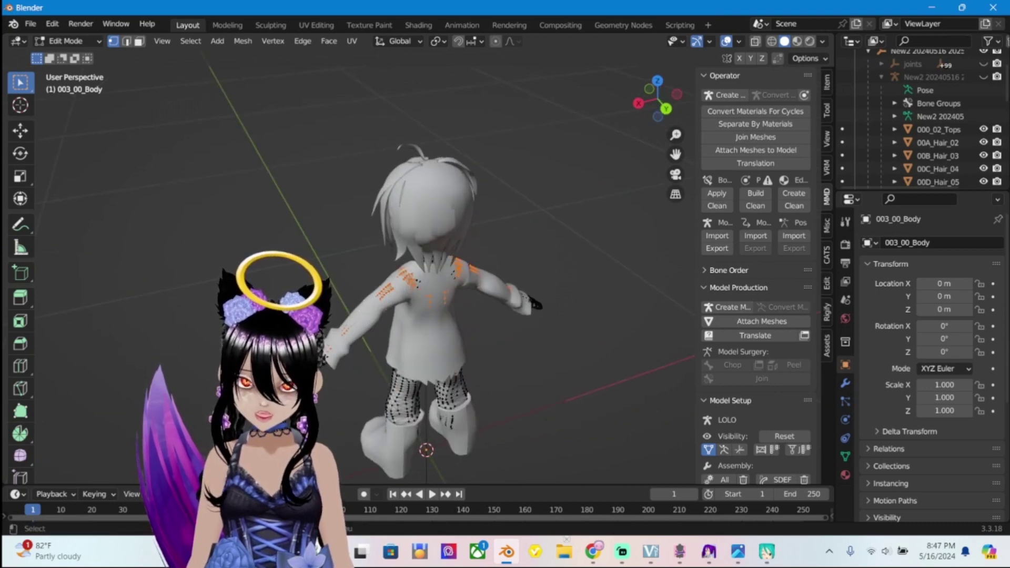
mouse_move(544, 304)
middle_down()
mouse_move(521, 305)
mouse_move(526, 297)
middle_up()
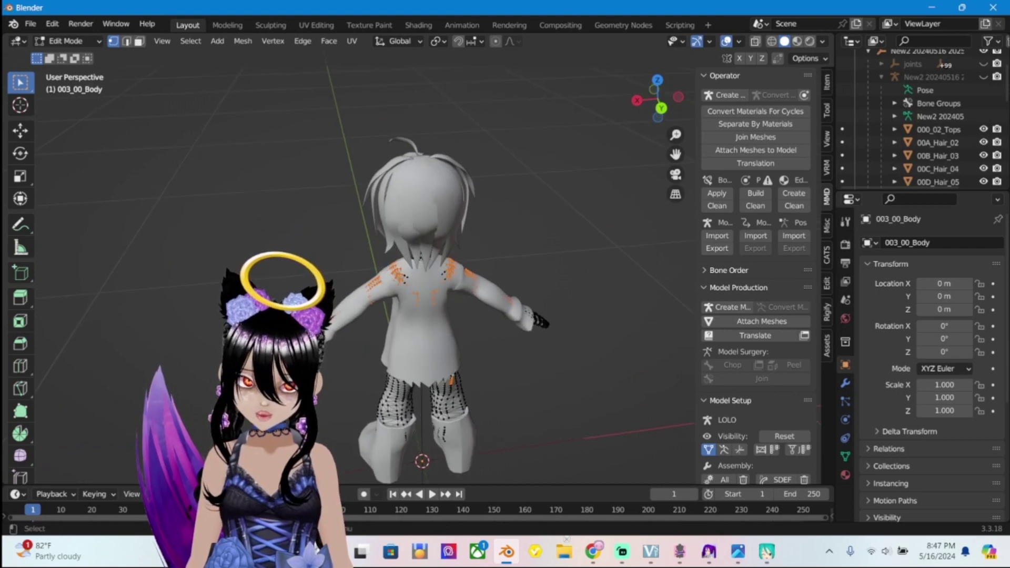
key(c)
mouse_move(415, 288)
mouse_down()
mouse_move(439, 292)
mouse_move(461, 277)
mouse_up()
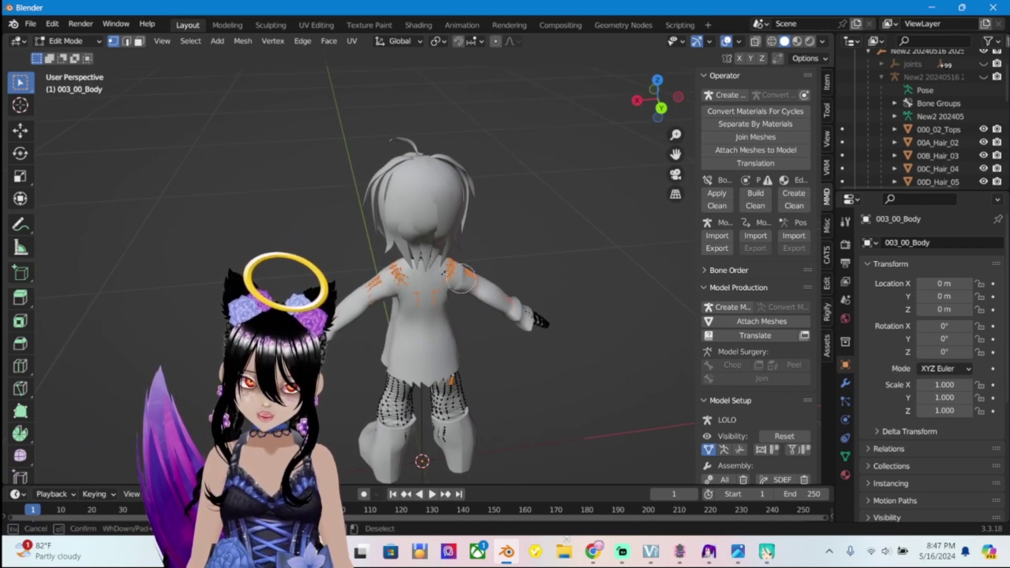
right_click(451, 281)
middle_drag(451, 281, 611, 284)
scroll(579, 285, up, 6)
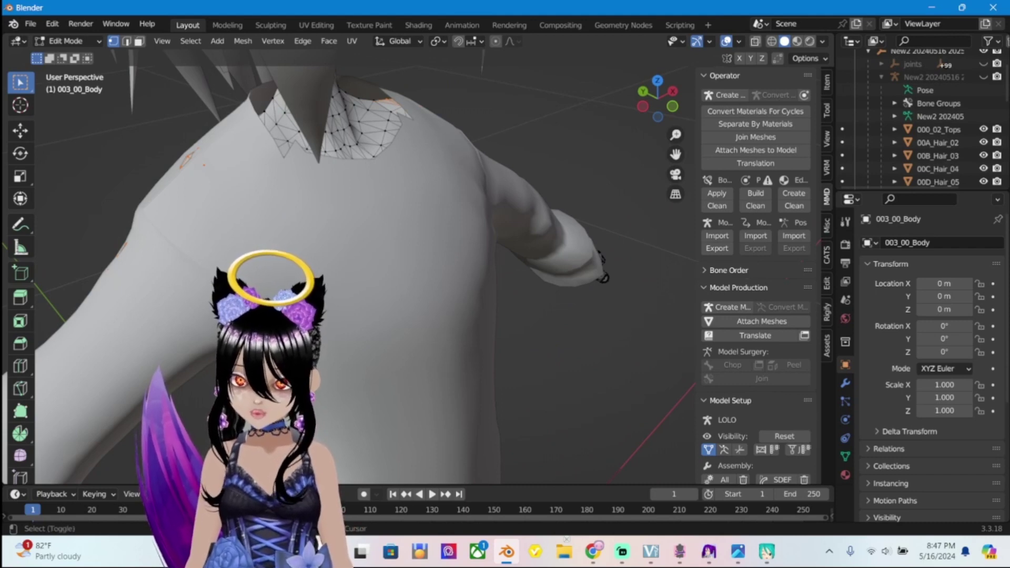
middle_drag(611, 284, 763, 284)
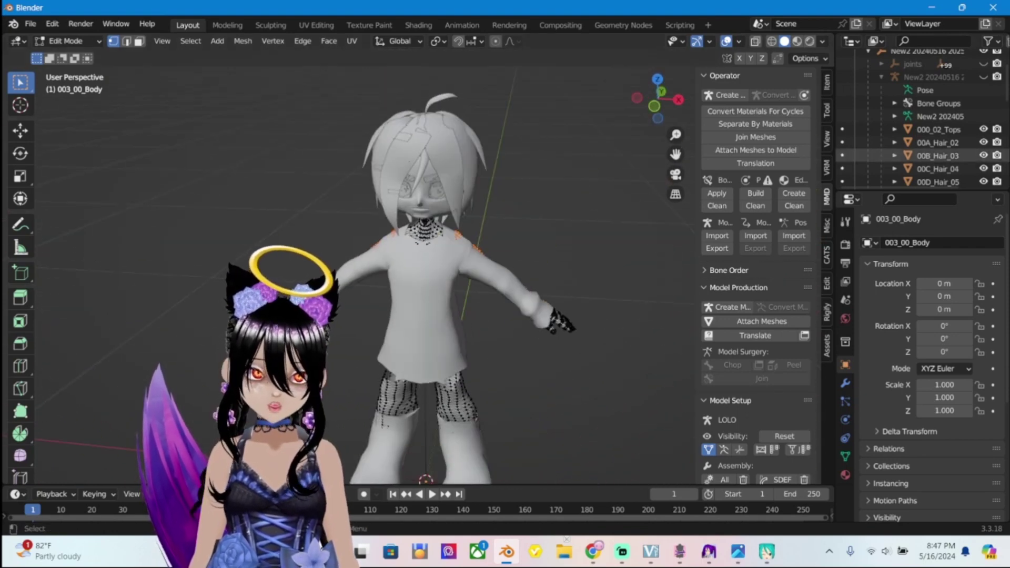
Hide the 000_02_Tops shirt and circle-select the right arm vertices
click(984, 129)
scroll(421, 263, up, 4)
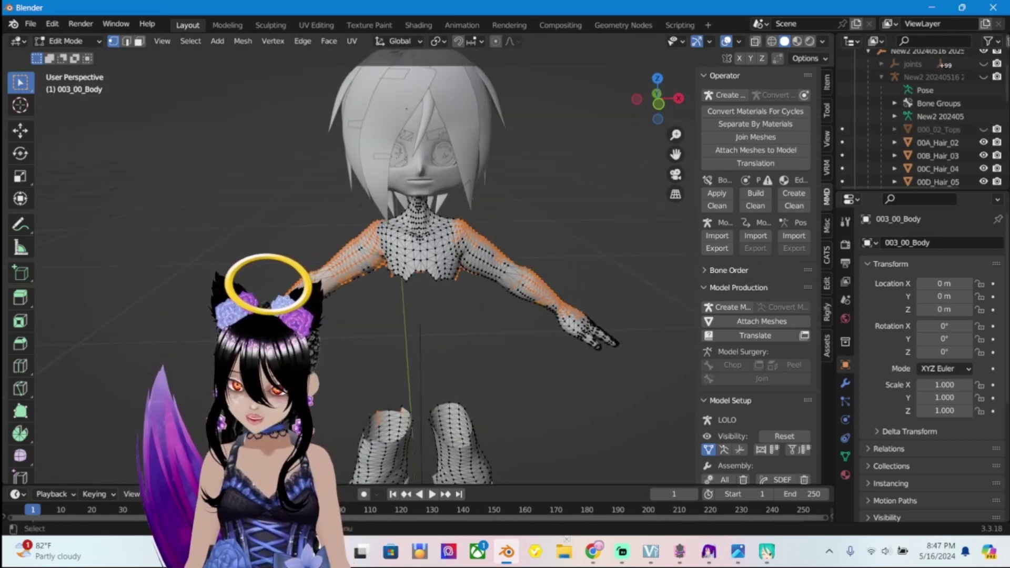
key(c)
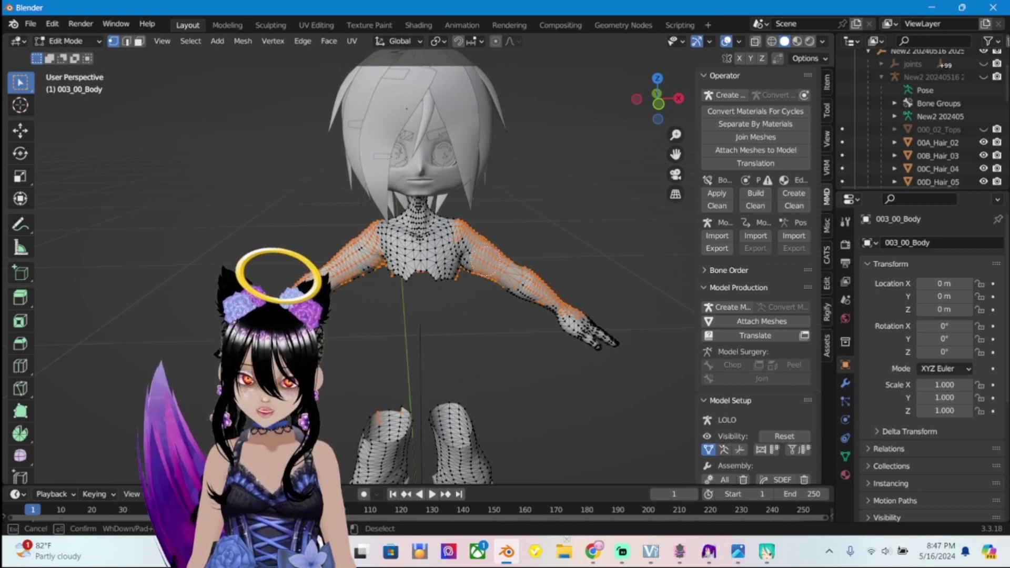
mouse_move(482, 238)
mouse_down()
mouse_move(483, 283)
mouse_move(527, 307)
mouse_move(550, 289)
mouse_move(547, 311)
mouse_up()
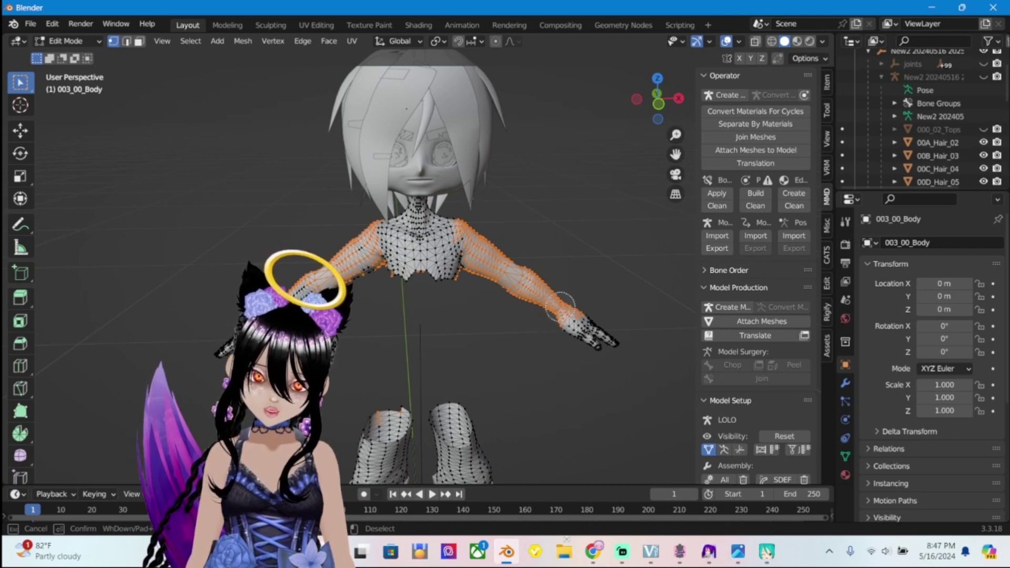
key(Escape)
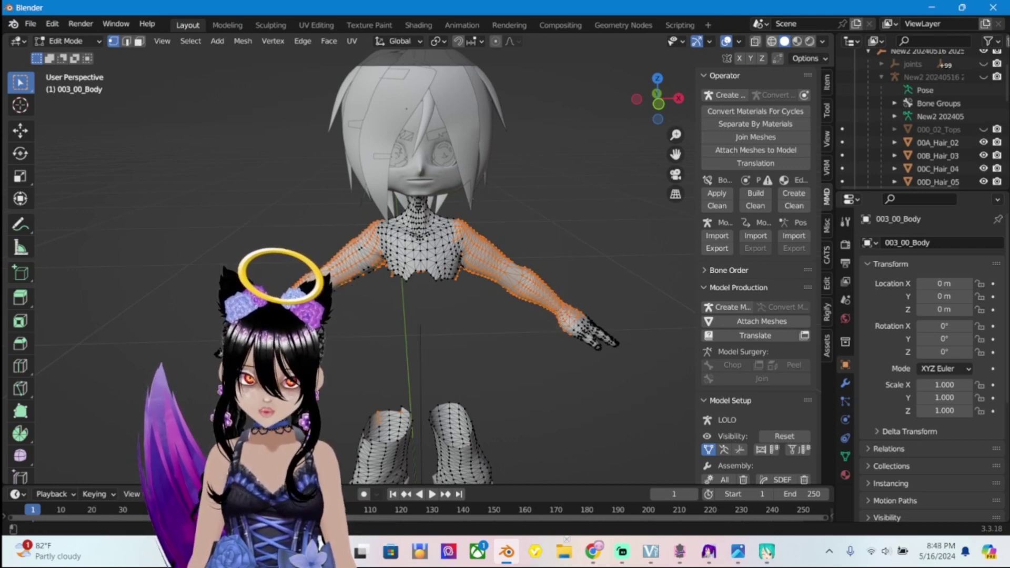
In see-through X-ray view, add the chest vertices to the selection
key(shift+z)
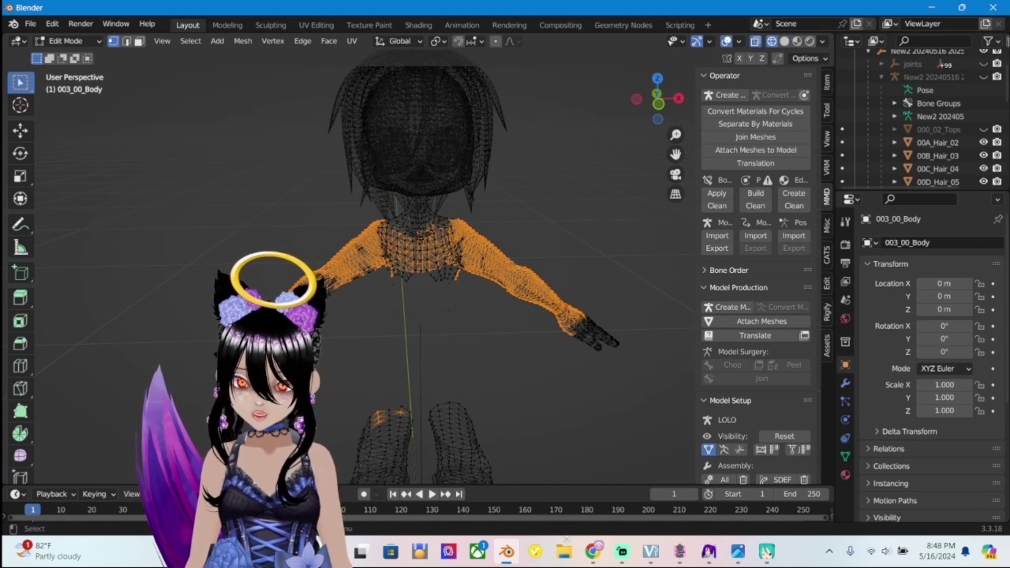
key(c)
mouse_move(438, 285)
mouse_down()
mouse_move(394, 272)
mouse_move(451, 277)
mouse_move(415, 279)
mouse_move(387, 262)
mouse_move(451, 265)
mouse_move(382, 255)
mouse_move(425, 267)
mouse_move(463, 254)
mouse_move(455, 265)
mouse_move(470, 250)
mouse_move(485, 281)
mouse_move(495, 274)
mouse_move(368, 261)
mouse_up()
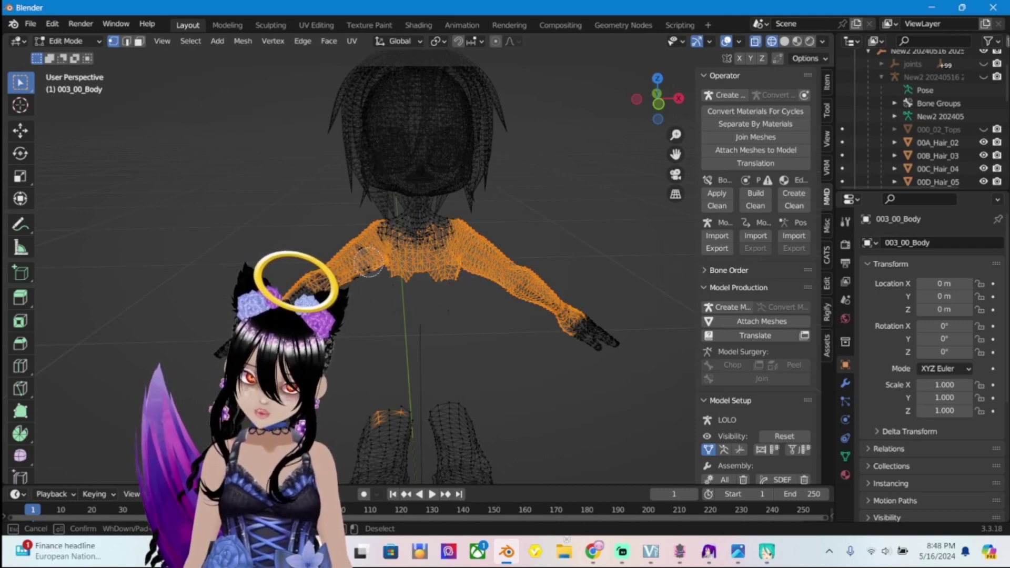
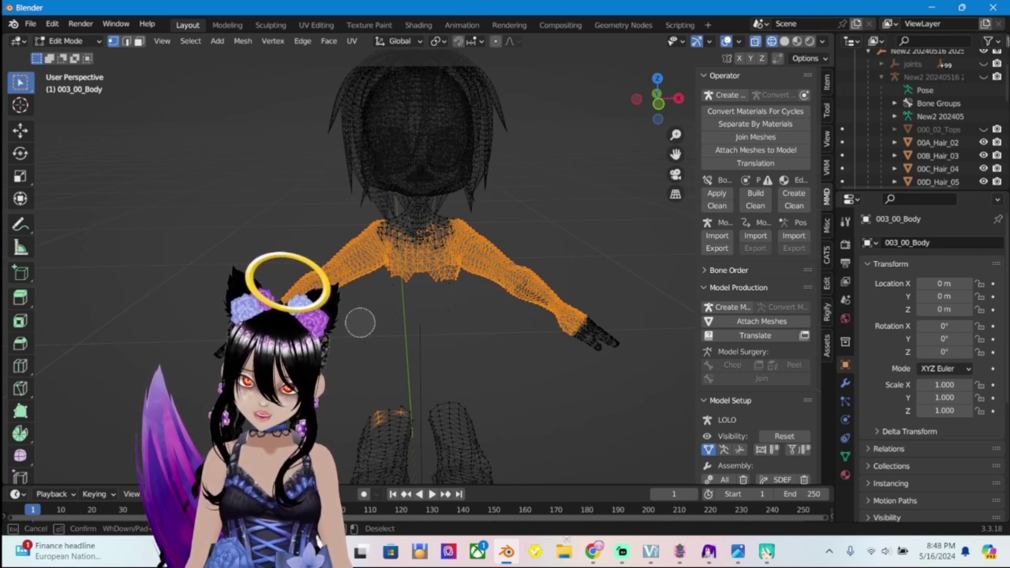
Clear the selection and circle-select the body vertices of the right arm, shoulder and torso
right_click(342, 333)
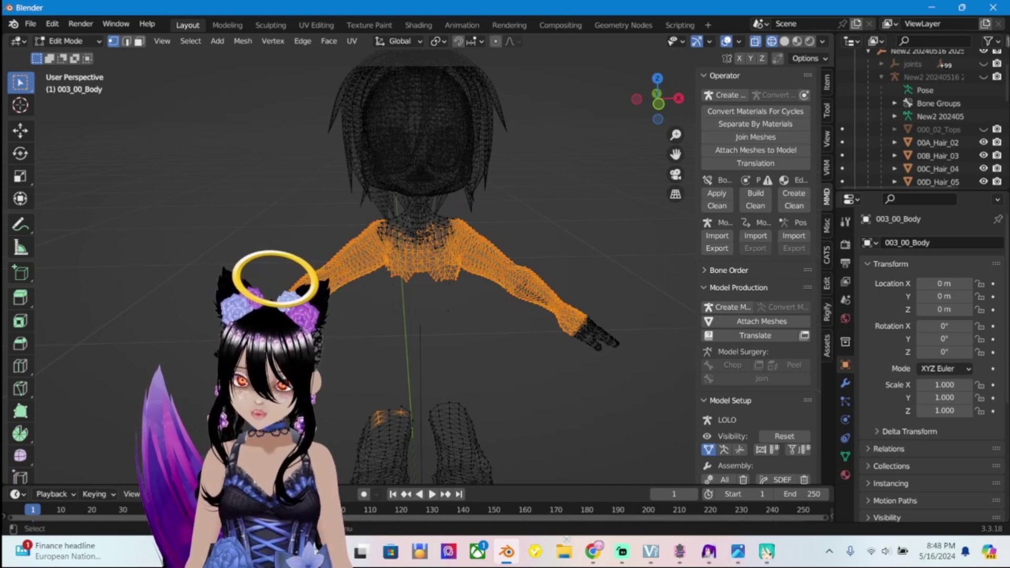
right_click(316, 239)
key(alt+a)
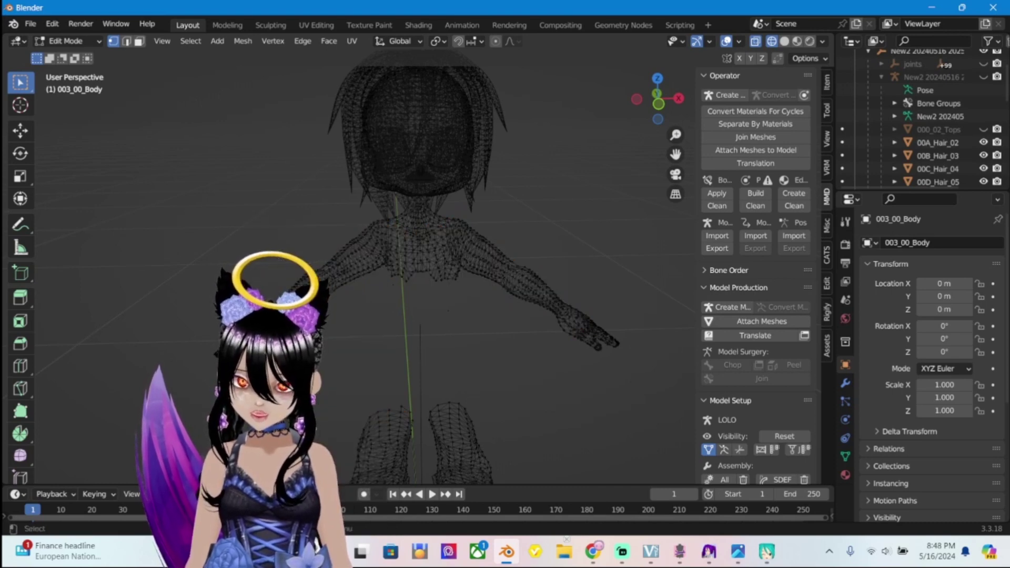
key(c)
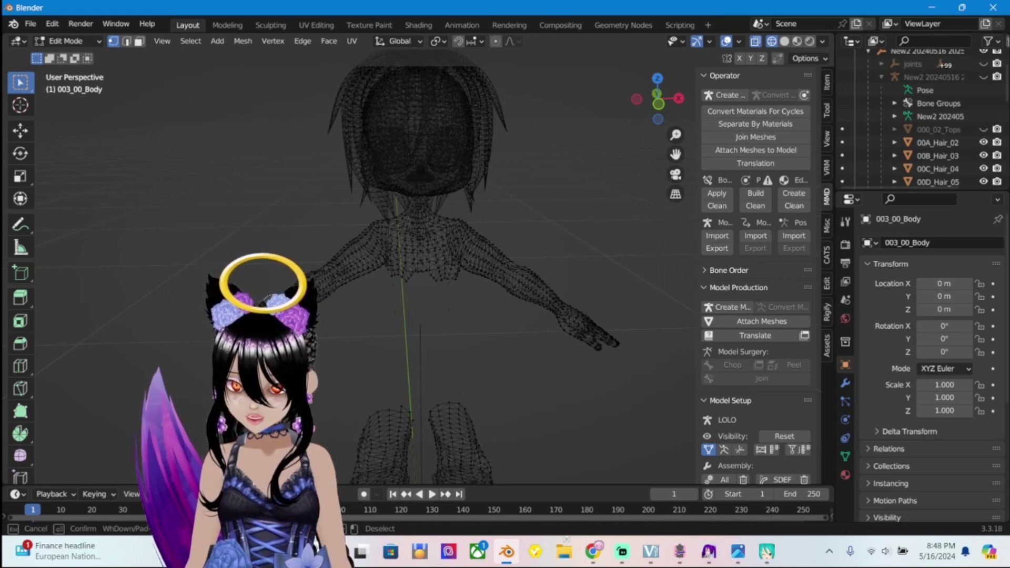
mouse_move(576, 292)
mouse_down()
mouse_move(552, 319)
mouse_move(570, 272)
mouse_move(536, 320)
mouse_move(559, 263)
mouse_move(533, 328)
mouse_move(546, 284)
mouse_move(517, 318)
mouse_move(548, 273)
mouse_move(516, 318)
mouse_move(544, 264)
mouse_move(522, 309)
mouse_move(534, 270)
mouse_move(507, 311)
mouse_move(526, 252)
mouse_move(487, 306)
mouse_move(512, 249)
mouse_move(485, 299)
mouse_move(506, 232)
mouse_move(490, 265)
mouse_move(481, 241)
mouse_move(473, 271)
mouse_move(476, 239)
mouse_move(471, 272)
mouse_move(417, 279)
mouse_move(397, 270)
mouse_move(468, 268)
mouse_move(386, 264)
mouse_move(464, 262)
mouse_move(386, 271)
mouse_up()
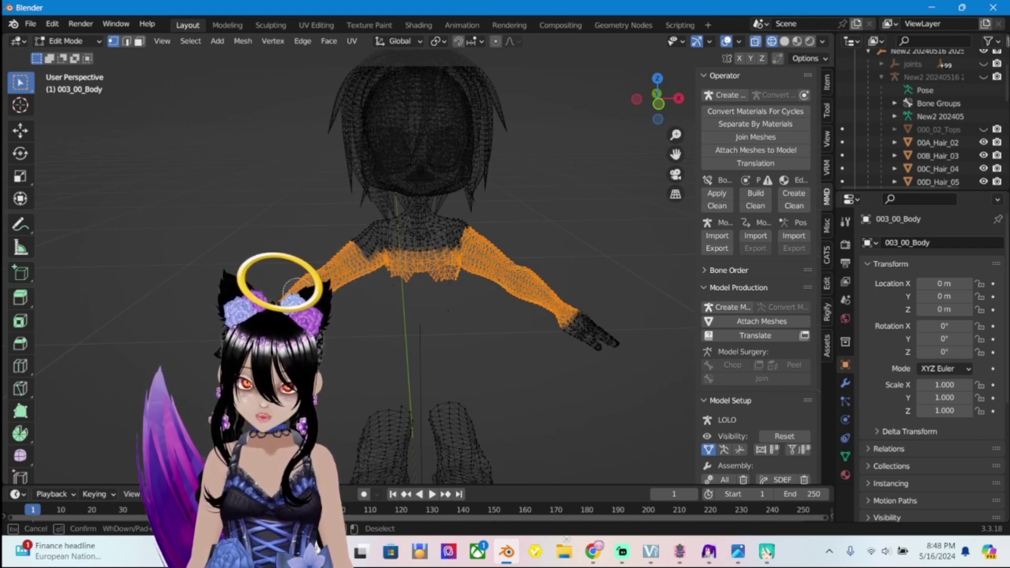
mouse_move(342, 251)
mouse_down()
mouse_move(358, 270)
mouse_move(358, 234)
mouse_move(363, 262)
mouse_move(394, 275)
mouse_move(386, 261)
mouse_move(431, 262)
mouse_up()
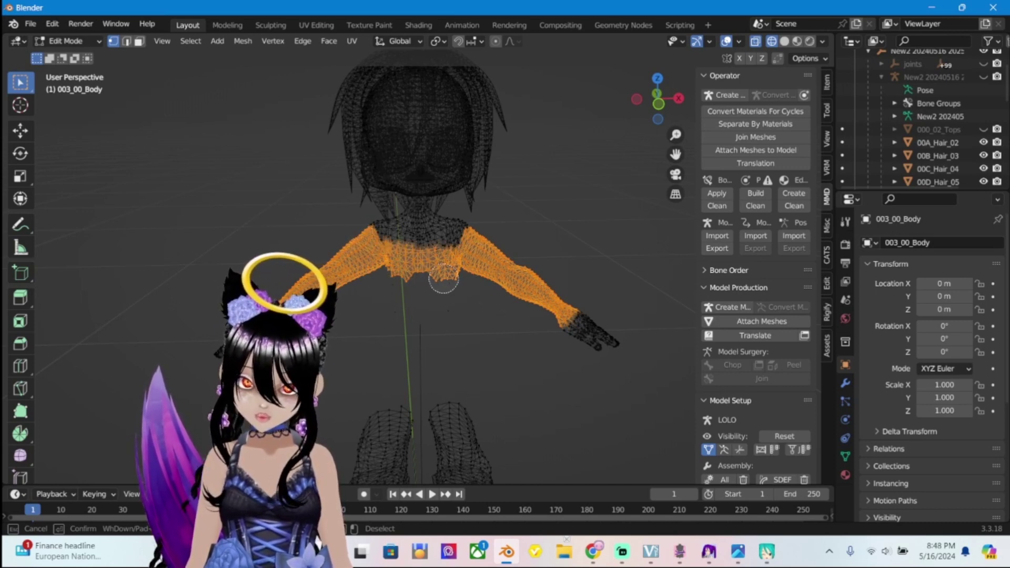
right_click(481, 307)
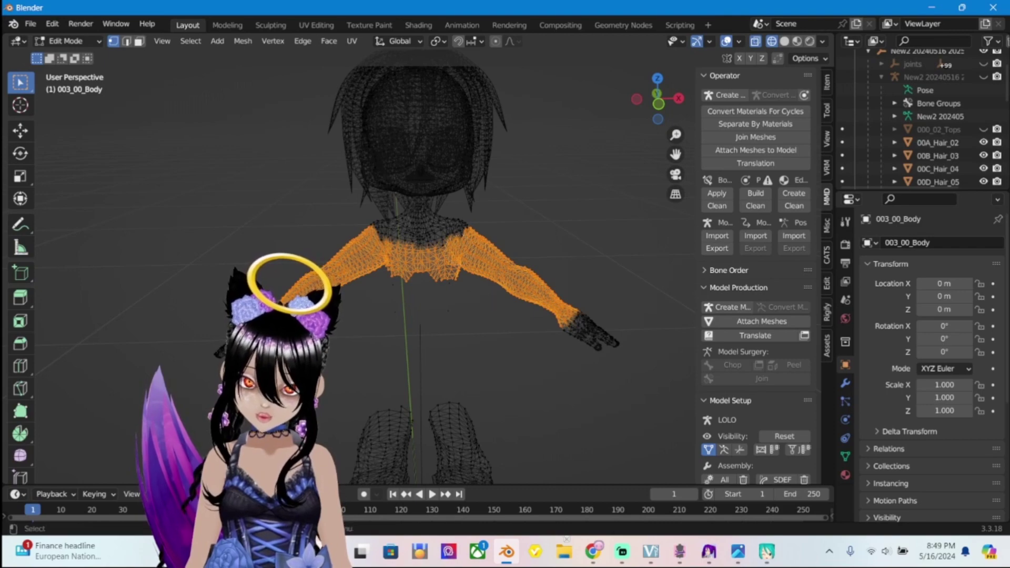
Circle-select more hidden body vertices from side angles around the model
mouse_move(481, 308)
middle_down()
mouse_move(579, 308)
mouse_move(469, 308)
middle_up()
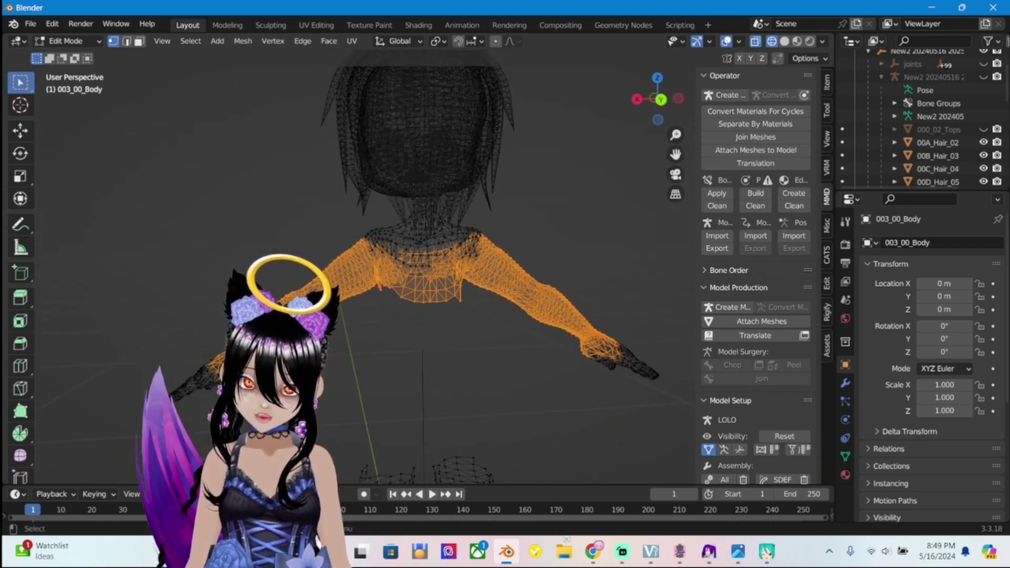
key(c)
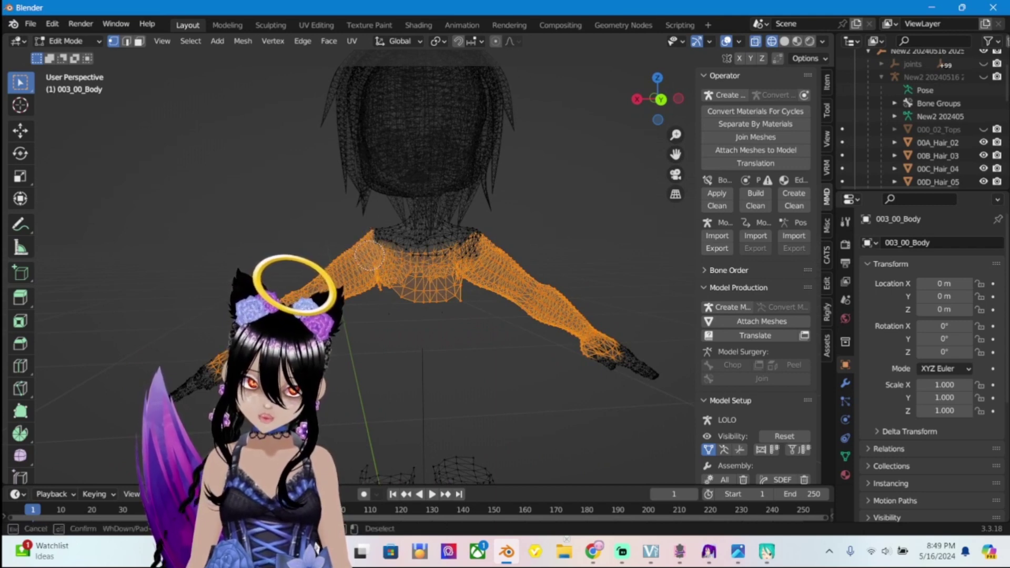
right_click(505, 313)
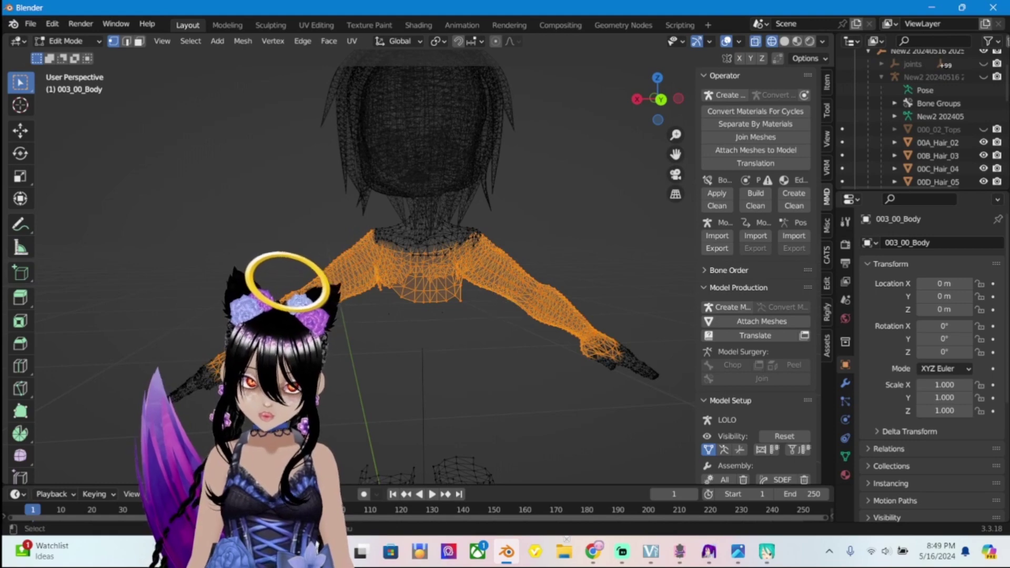
mouse_move(505, 313)
middle_down()
mouse_move(452, 315)
mouse_move(503, 316)
middle_up()
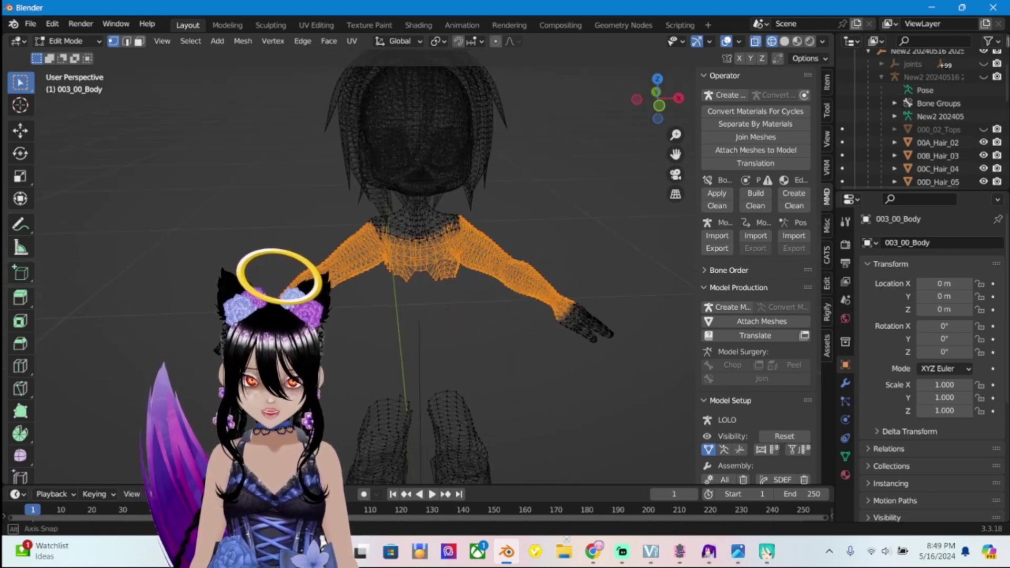
key(c)
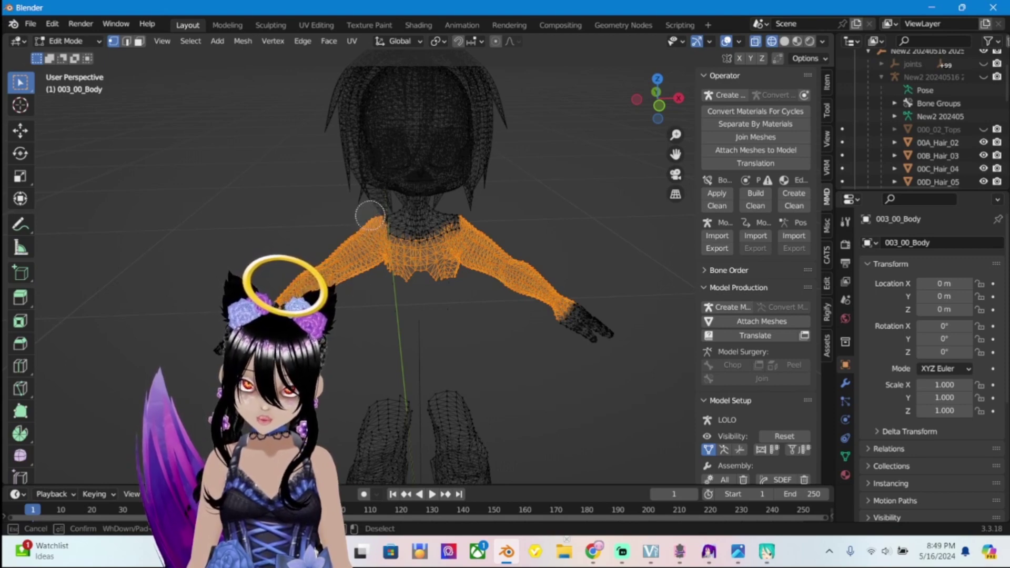
key(Escape)
mouse_move(421, 263)
middle_down()
mouse_move(379, 264)
mouse_move(426, 262)
middle_up()
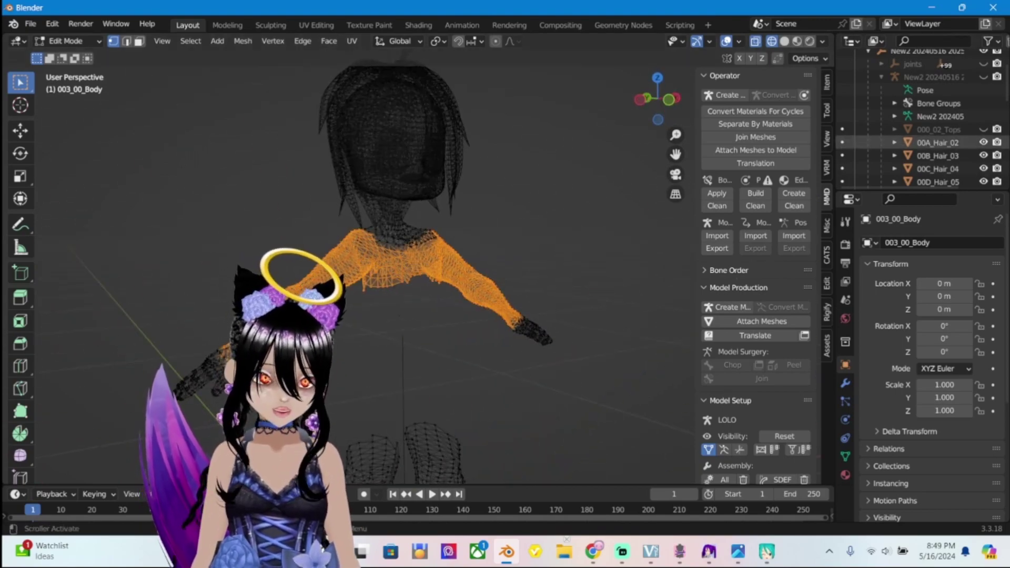
Unhide the 000_02_Tops shirt and switch to solid shading to spot poke-through vertices
click(983, 130)
scroll(421, 263, up, 5)
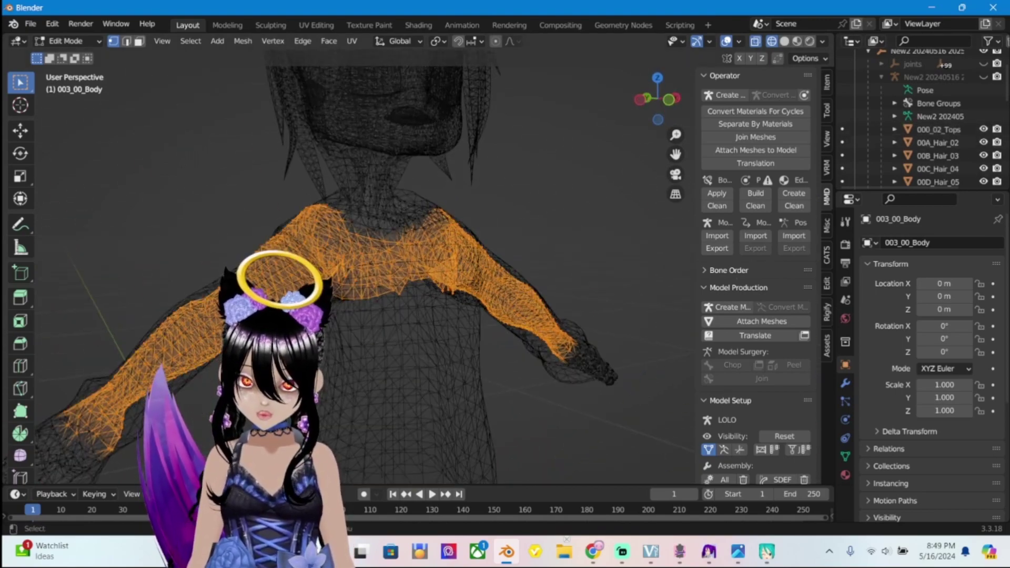
middle_drag(421, 263, 305, 264)
key(shift+z)
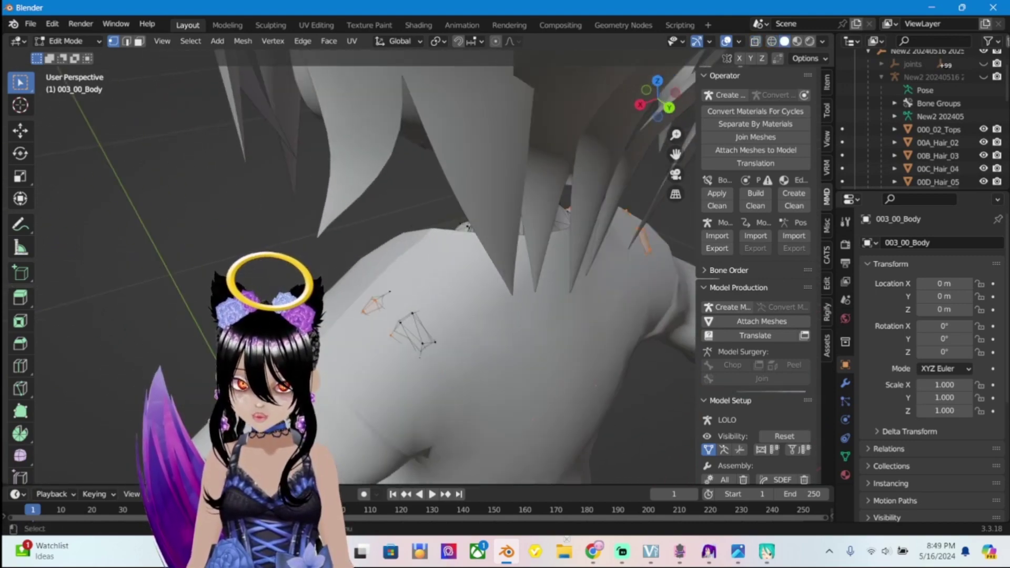
key(c)
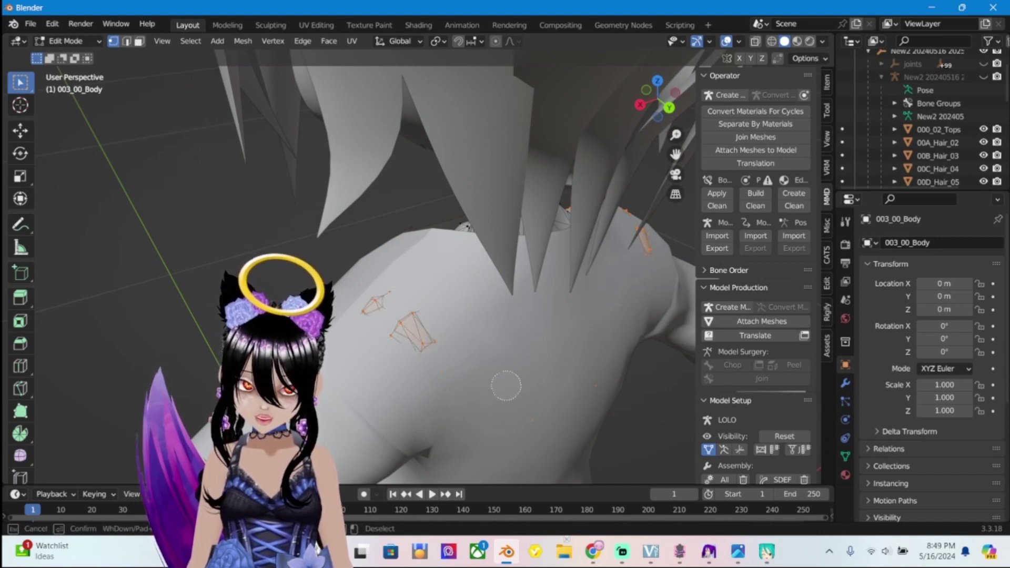
key(Escape)
Circle-select the body vertices poking through the back of the shoulders
mouse_move(512, 384)
middle_down()
mouse_move(484, 363)
mouse_move(818, 386)
mouse_move(168, 284)
mouse_move(590, 326)
middle_up()
scroll(531, 316, down, 5)
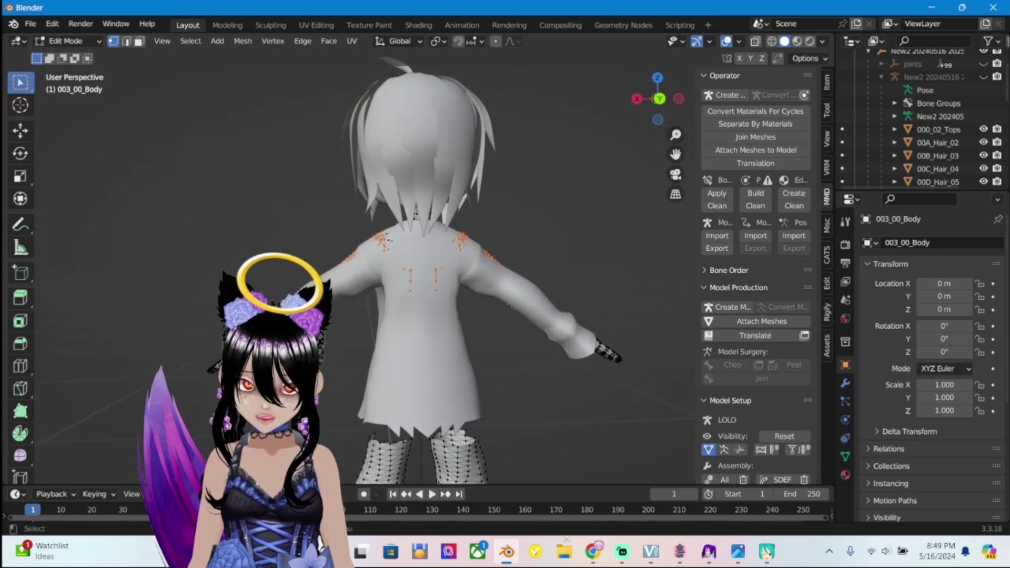
scroll(505, 263, up, 2)
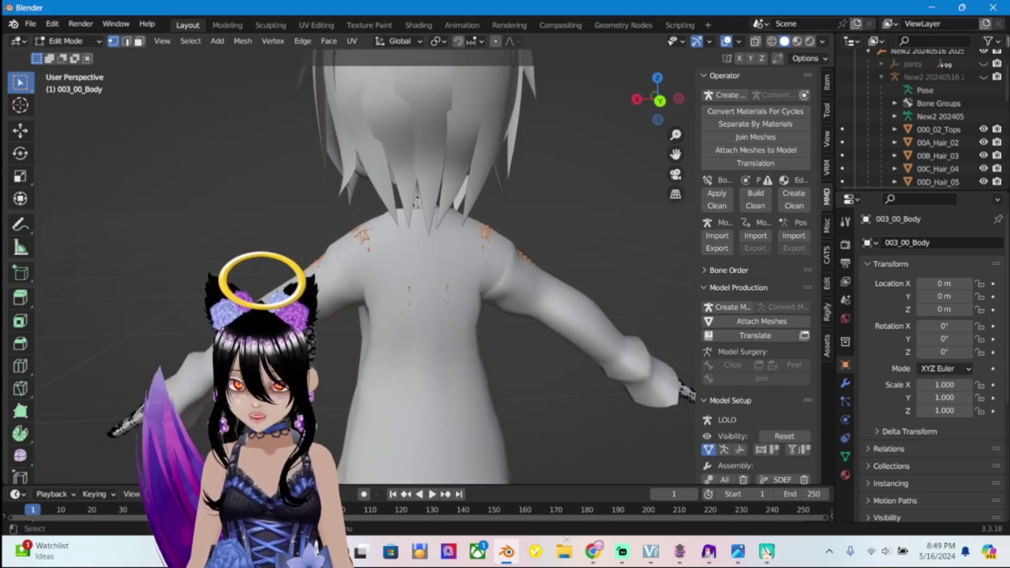
key(c)
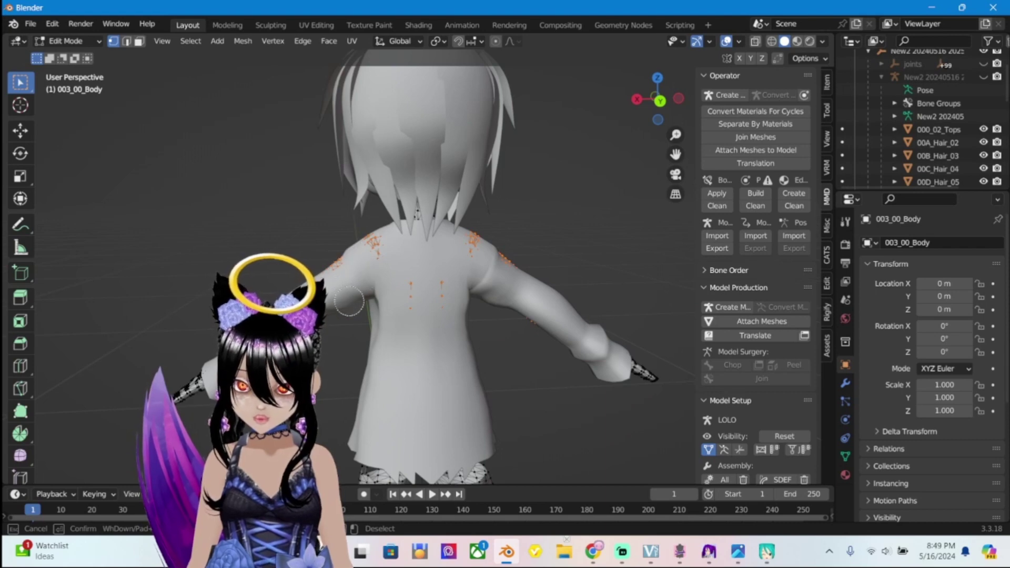
key(Escape)
scroll(354, 310, down, 3)
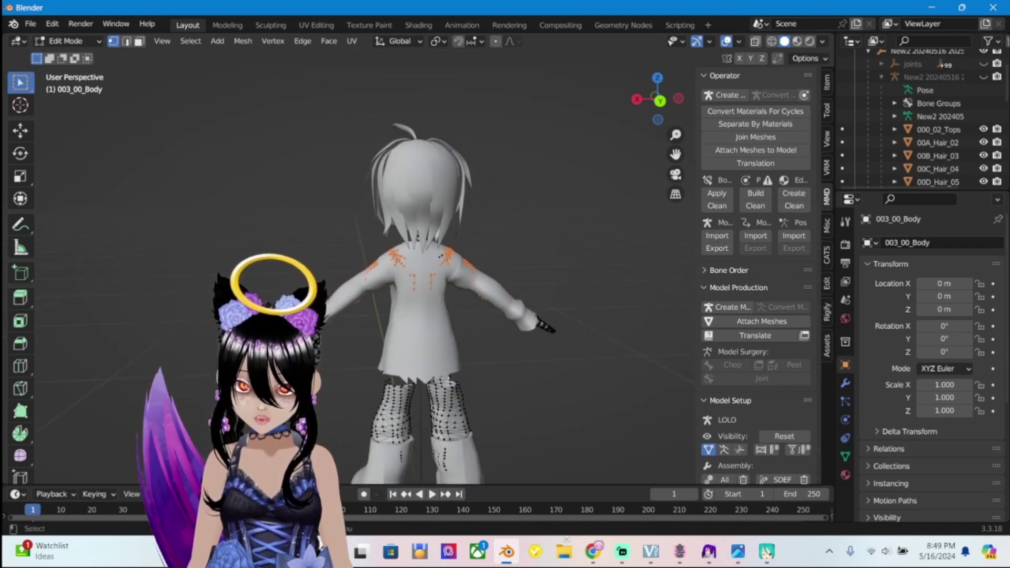
key(c)
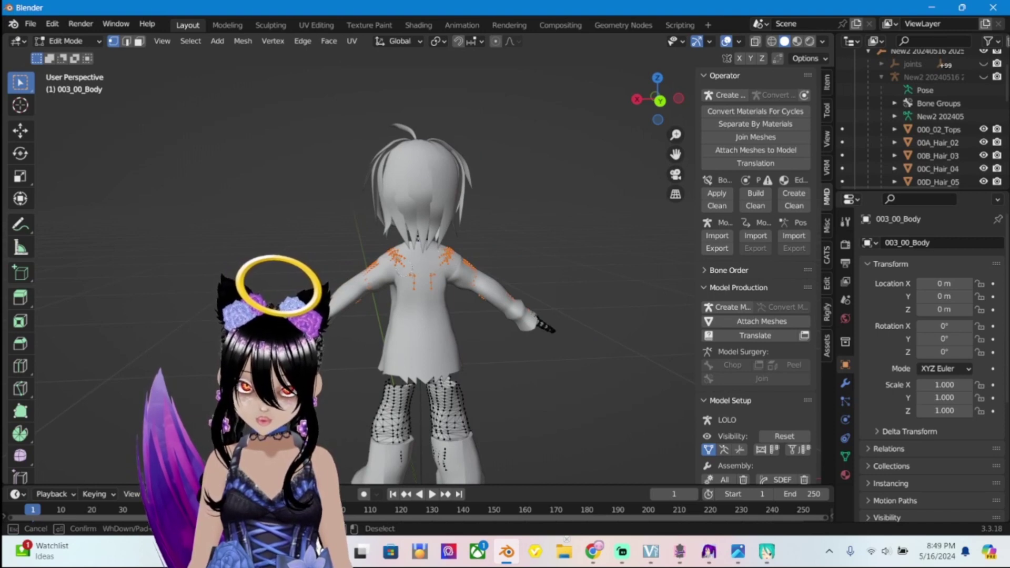
key(Escape)
Hide the 000_02_Tops shirt again
middle_drag(323, 354, 466, 337)
scroll(473, 352, up, 3)
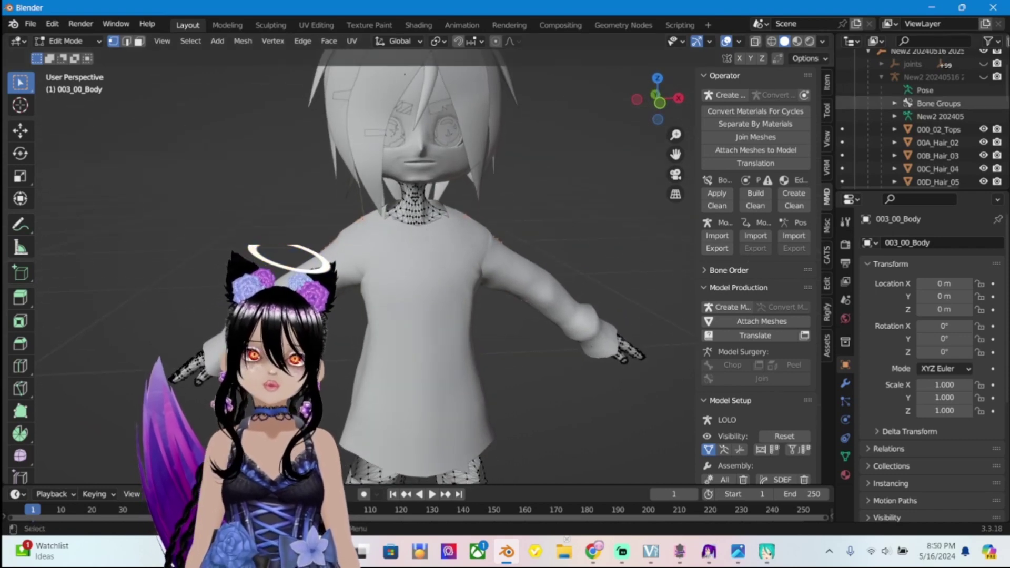
click(983, 129)
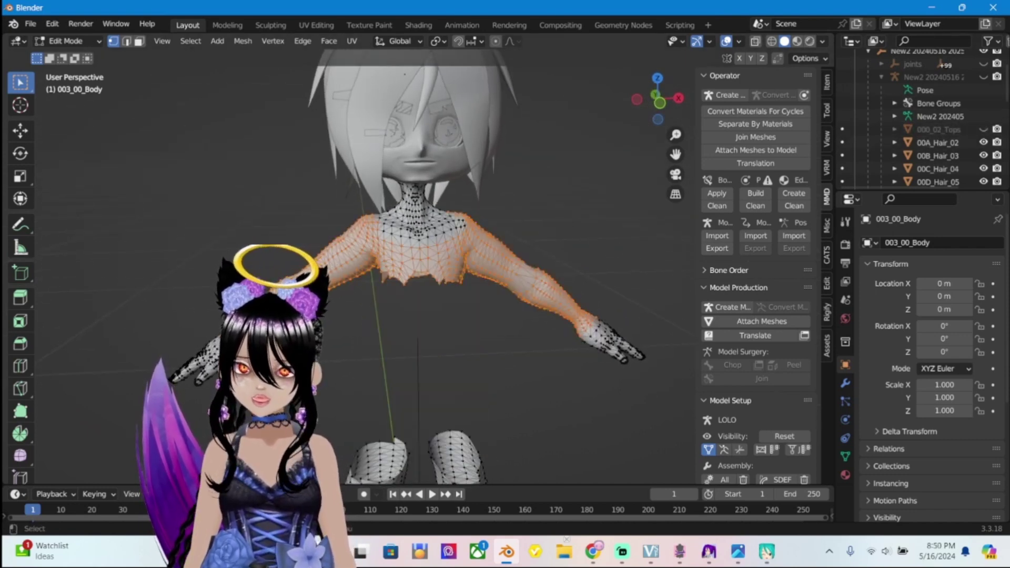
Delete the selected body vertices and inspect the result around the head
scroll(418, 263, down, 8)
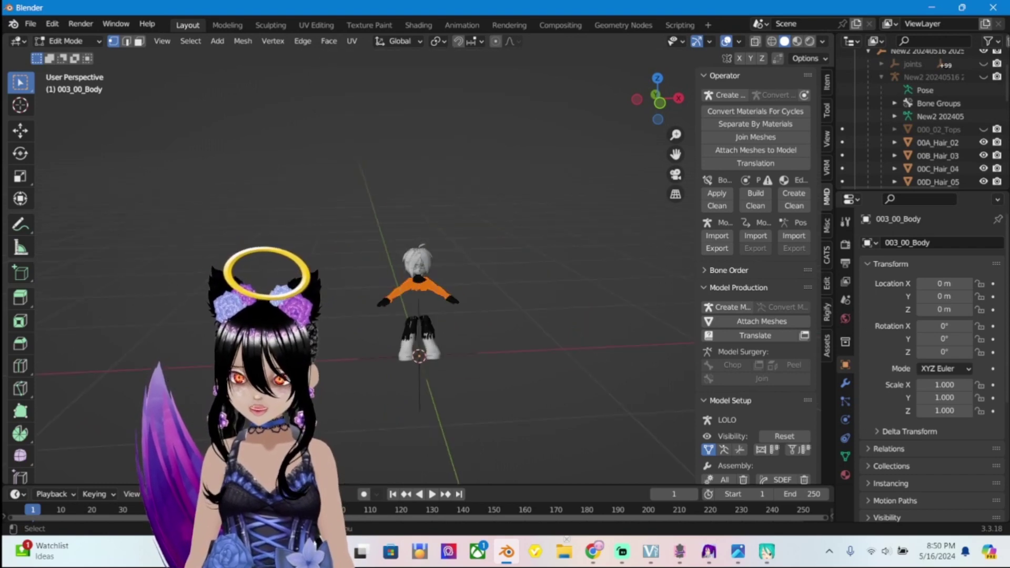
key(x)
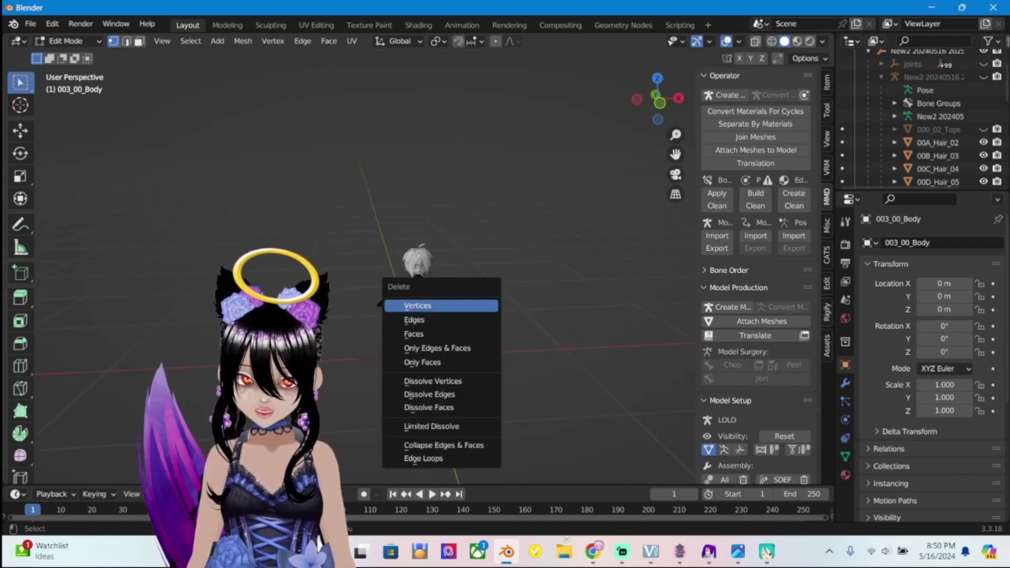
key(Escape)
key(x)
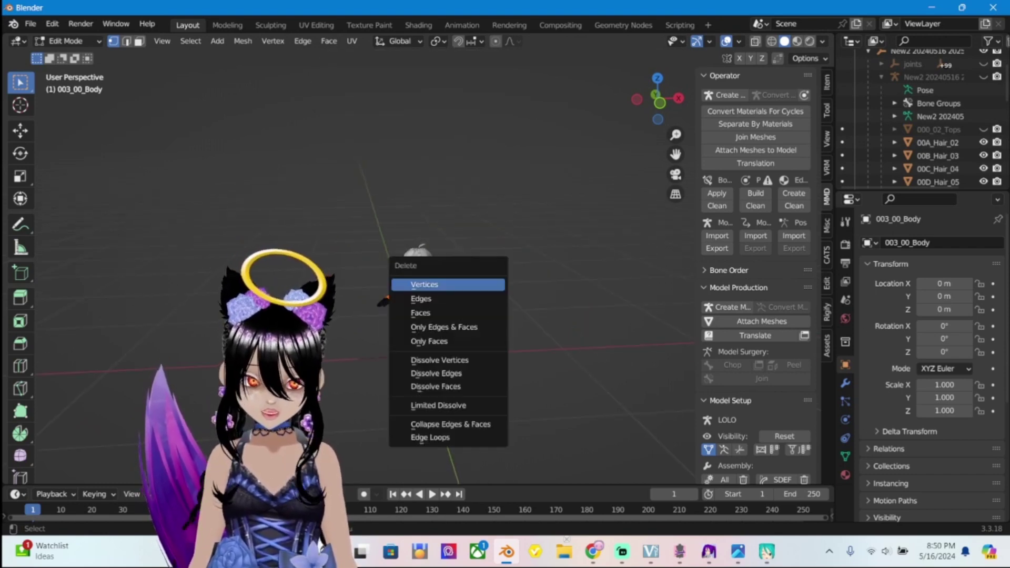
key(Return)
scroll(421, 290, up, 5)
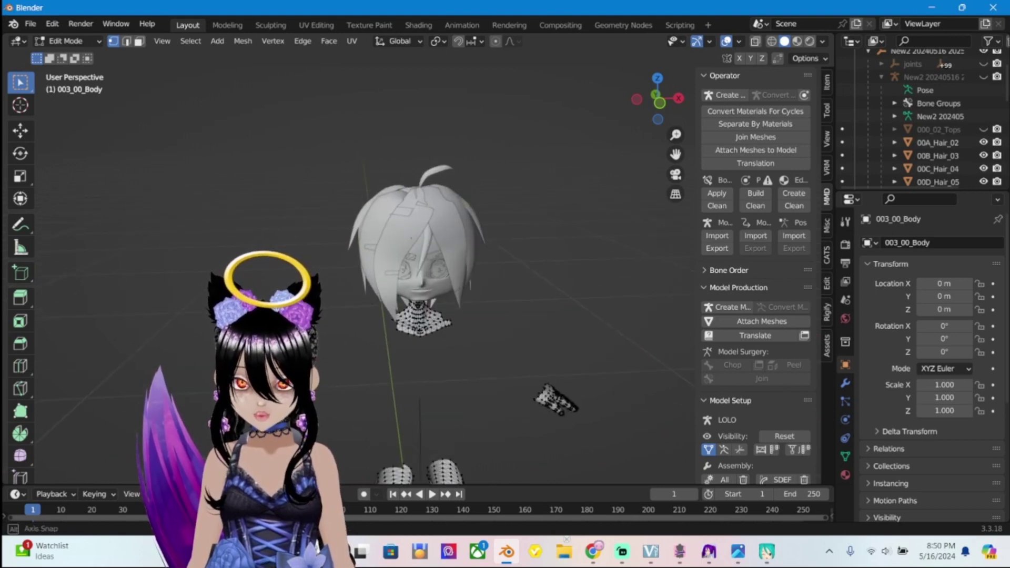
middle_drag(421, 289, 695, 297)
Unhide the 000_02_Tops shirt and check the face and neck from the side
click(984, 129)
scroll(473, 292, up, 4)
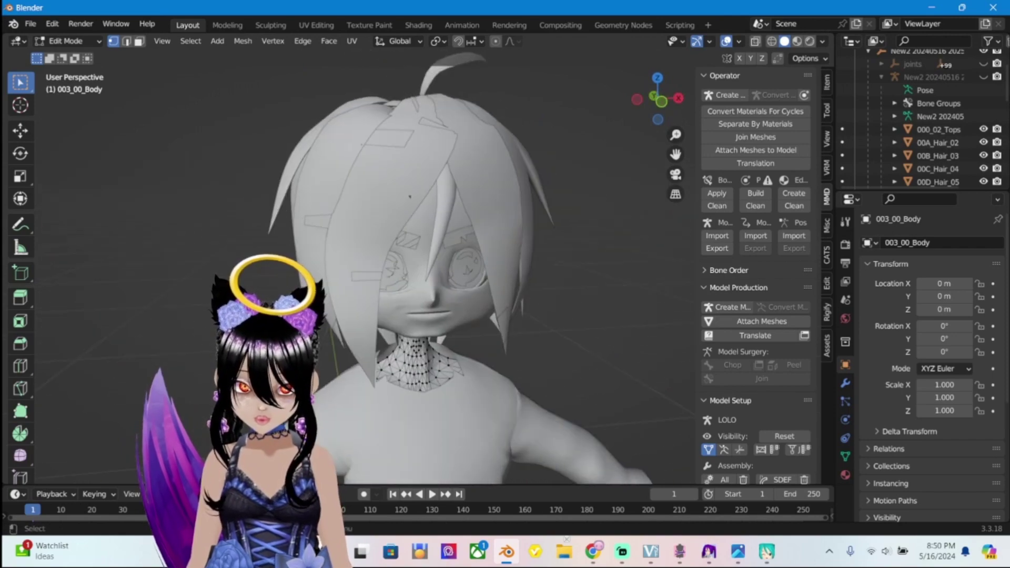
scroll(368, 263, up, 3)
middle_drag(368, 263, 584, 272)
scroll(526, 268, down, 4)
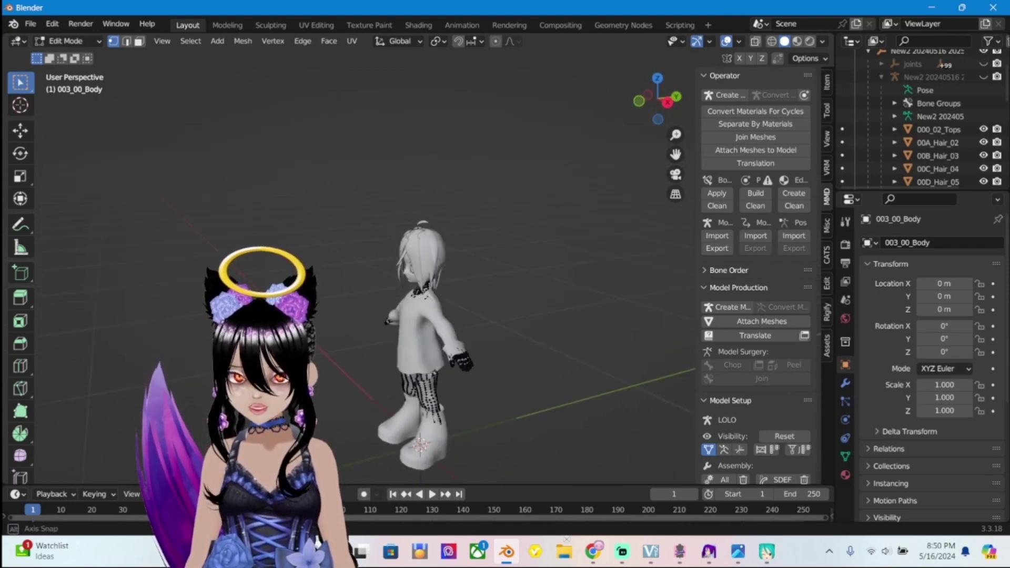
Unhide the 002_02_Bottoms pants mesh in the Outliner and look over the torso
scroll(584, 272, up, 3)
middle_drag(422, 263, 442, 264)
scroll(431, 263, down, 3)
scroll(421, 316, up, 4)
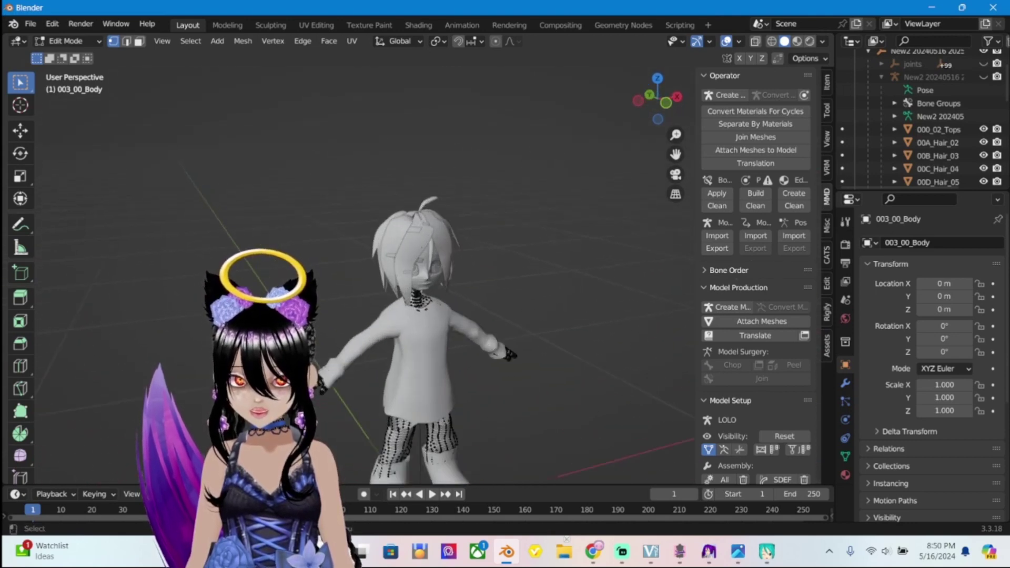
scroll(421, 316, up, 1)
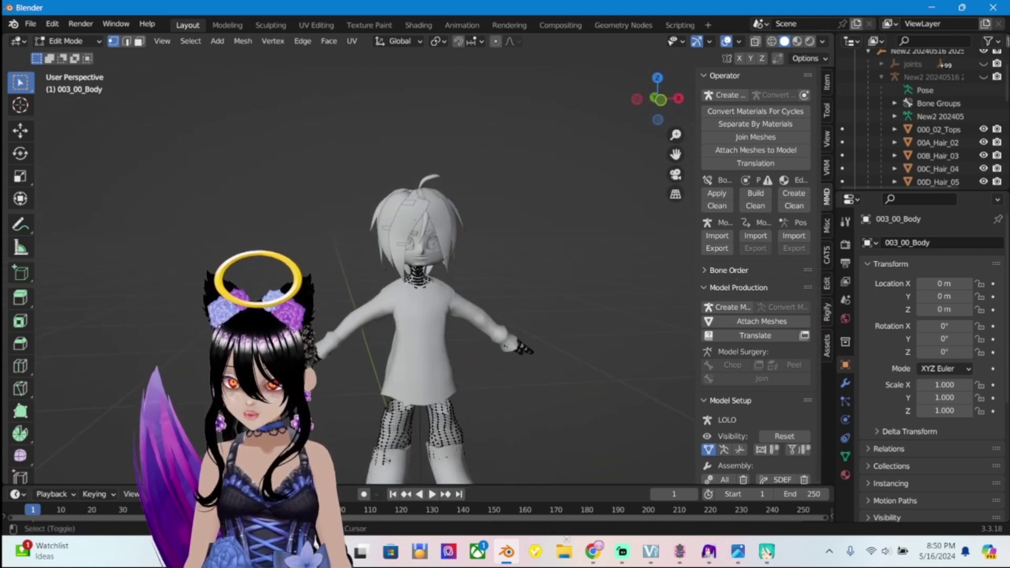
scroll(431, 284, up, 3)
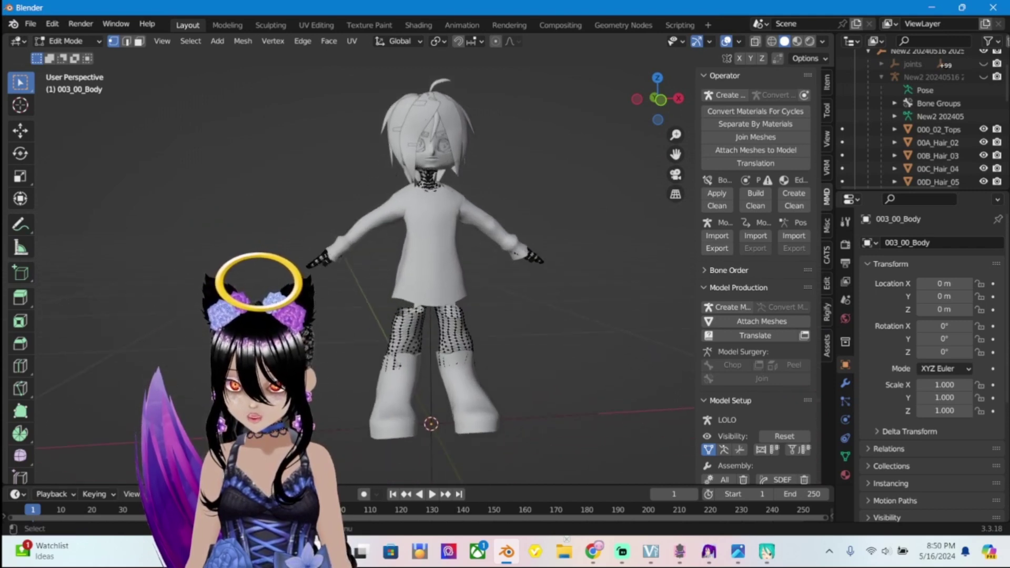
middle_drag(431, 284, 437, 282)
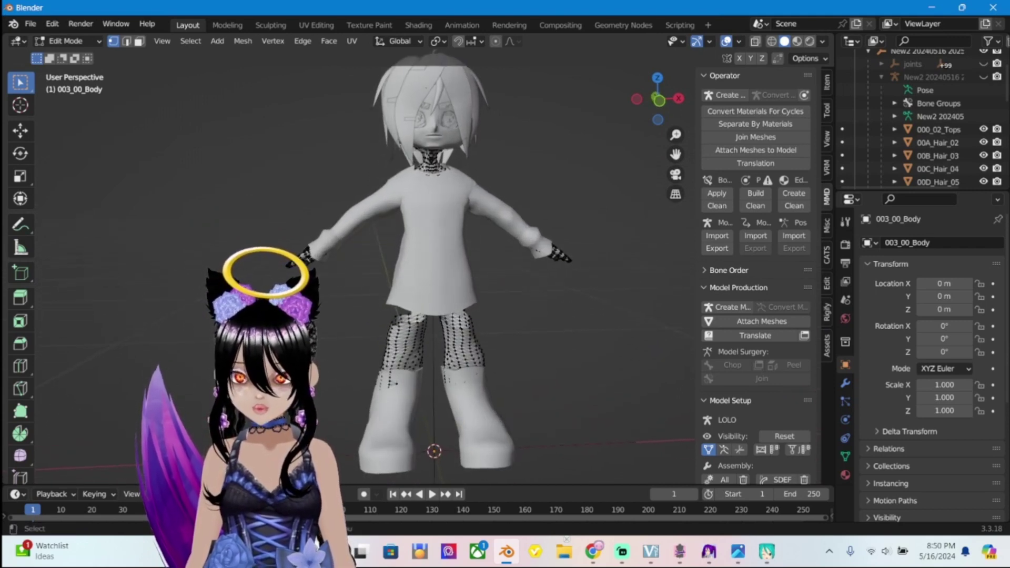
scroll(926, 118, down, 5)
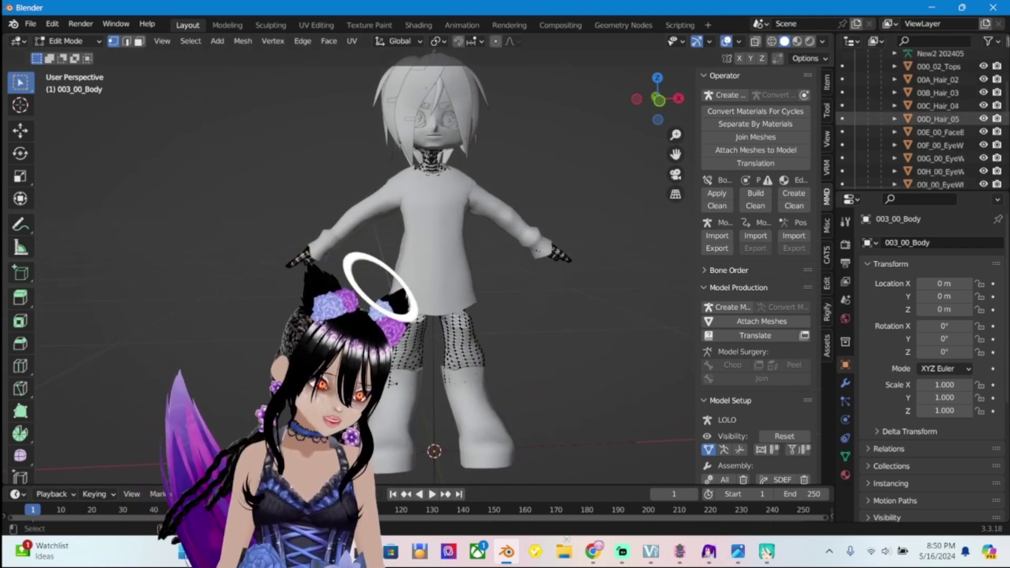
scroll(927, 118, down, 8)
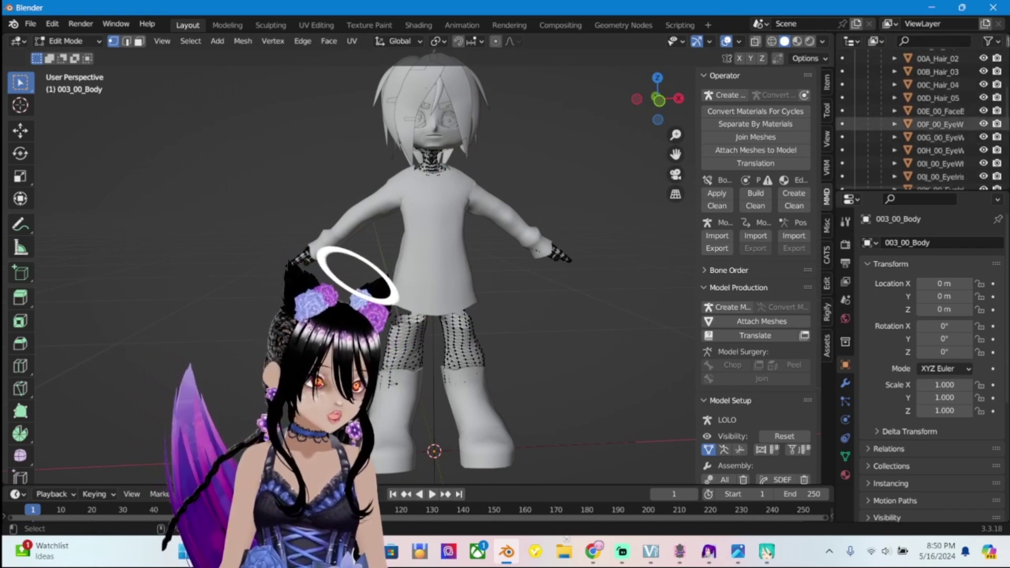
scroll(926, 119, down, 5)
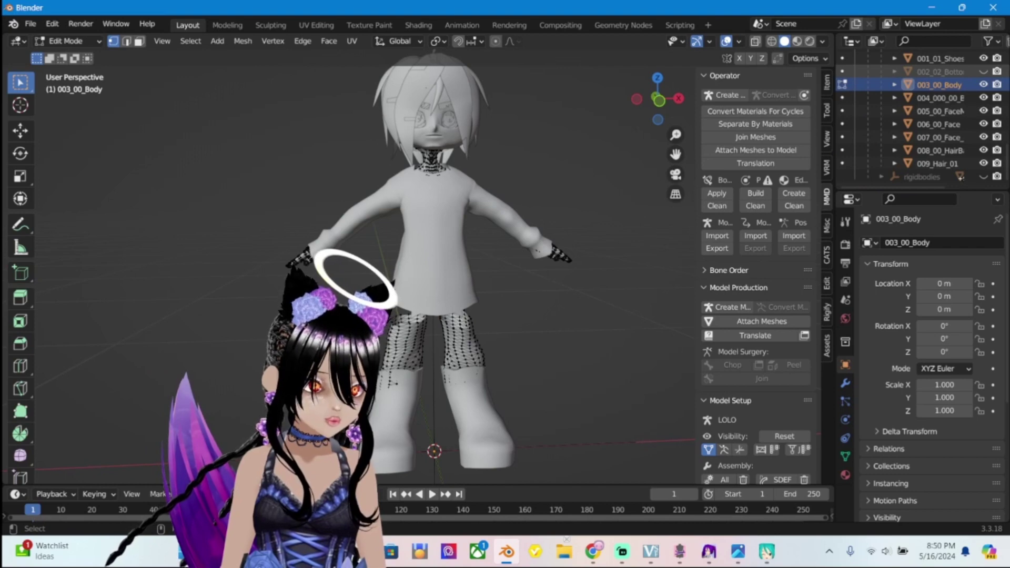
click(984, 71)
scroll(417, 272, up, 4)
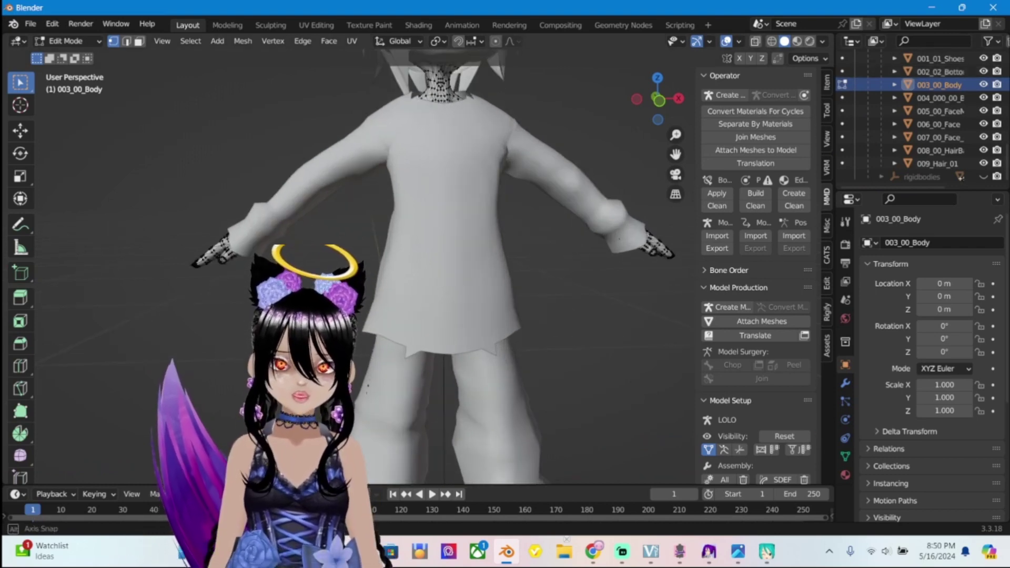
middle_drag(417, 272, 445, 271)
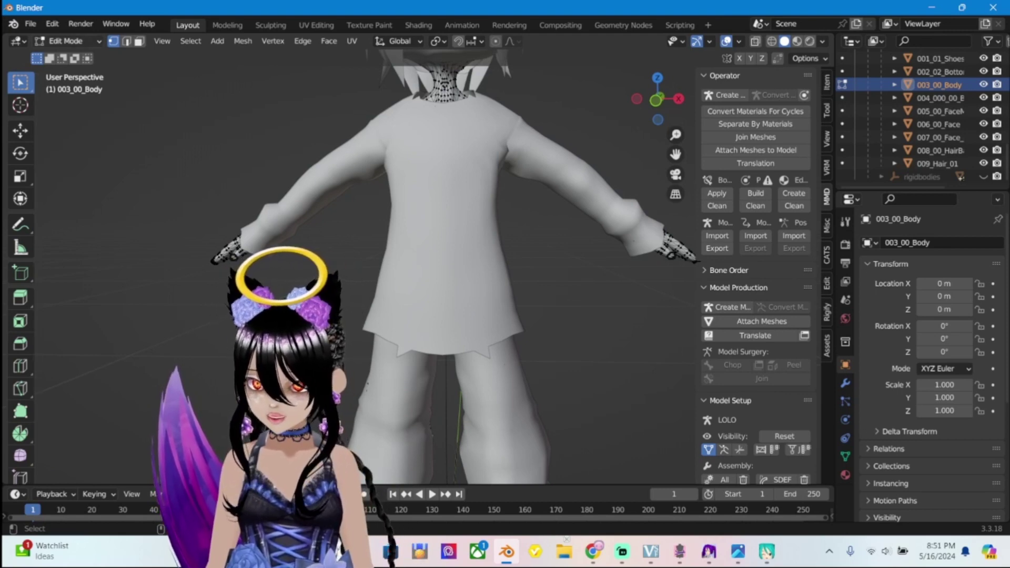
Return the body to Object Mode and put 002_02_Bottoms into Edit Mode
click(67, 41)
click(58, 70)
click(68, 41)
click(60, 46)
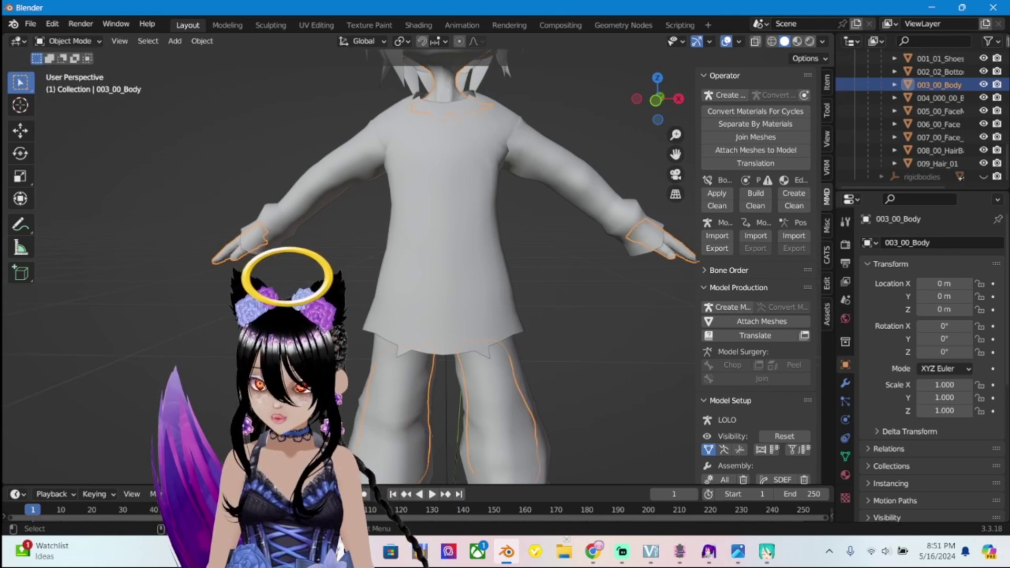
click(940, 71)
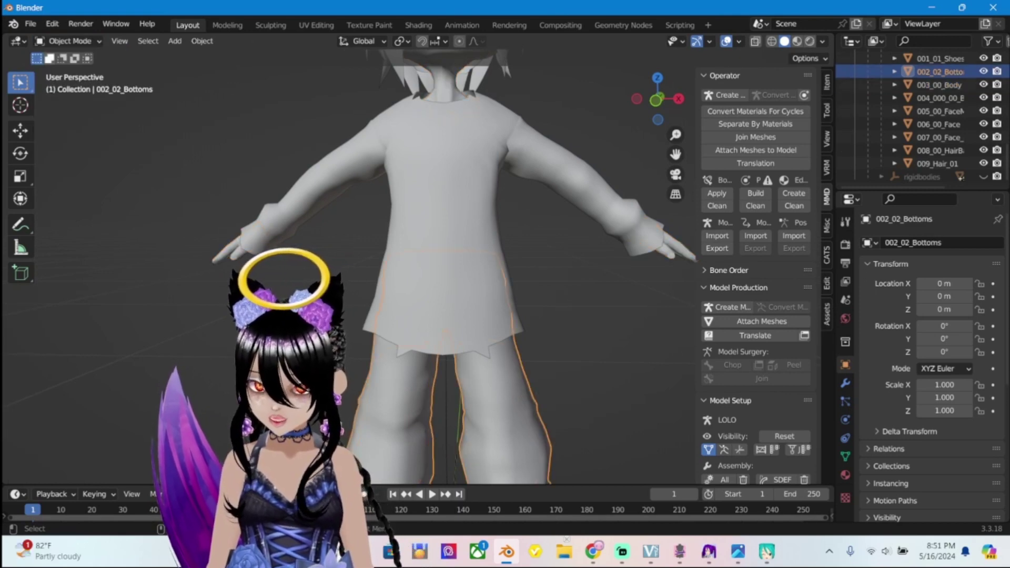
click(68, 41)
click(58, 70)
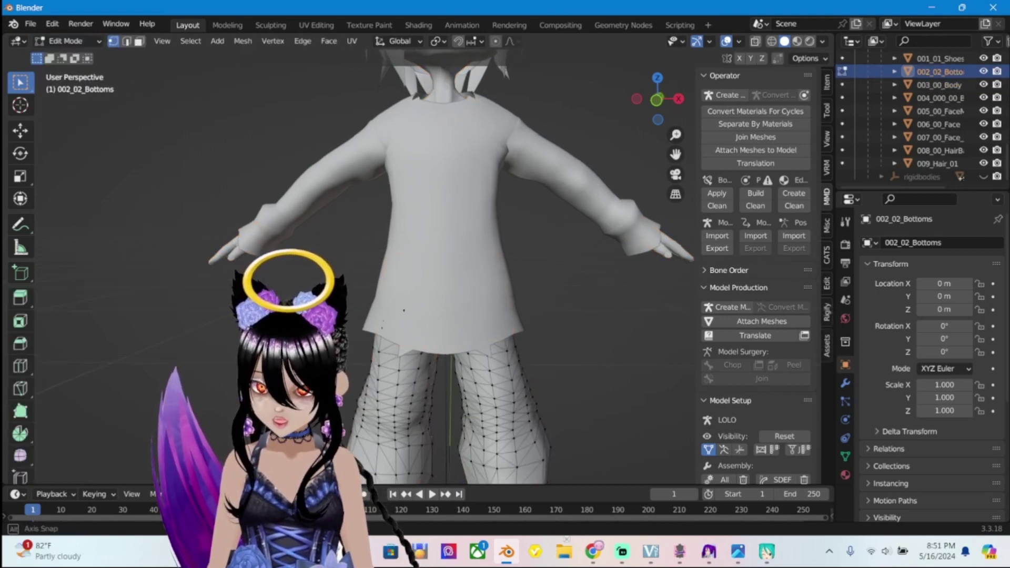
middle_drag(474, 263, 463, 263)
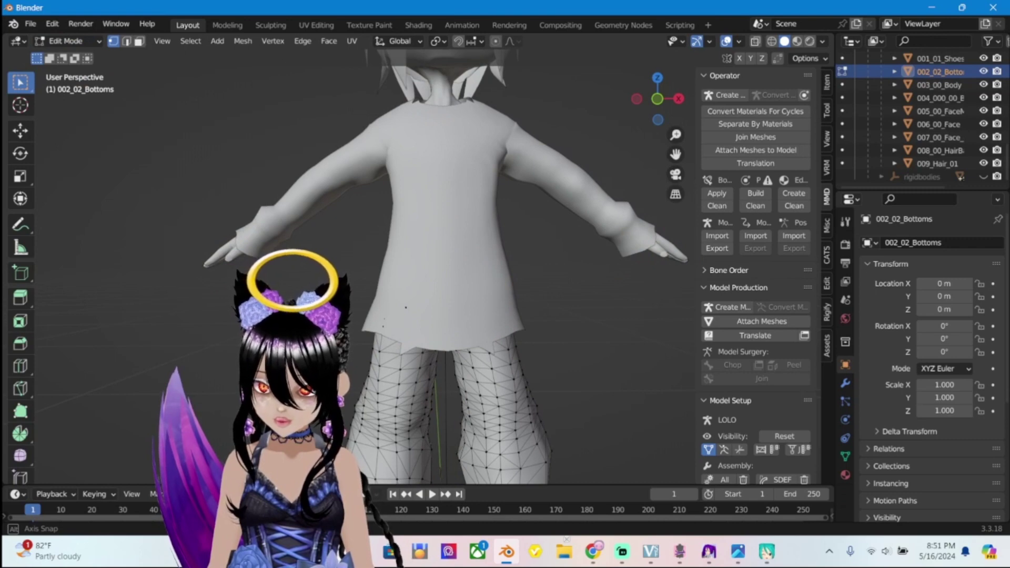
Box-select the pants faces across the hips with X-ray shading on
key(b)
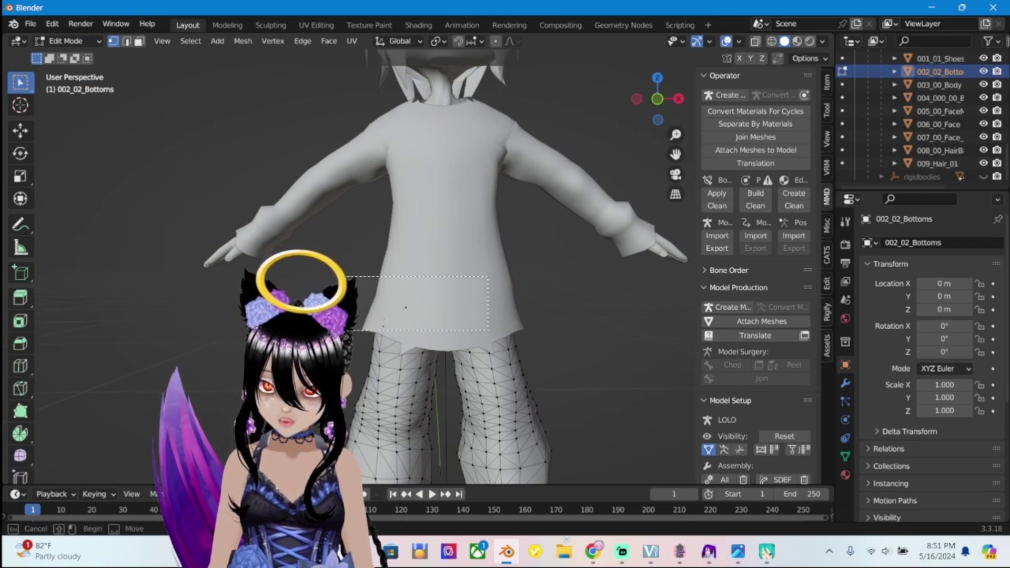
drag(488, 331, 537, 328)
middle_drag(536, 327, 279, 316)
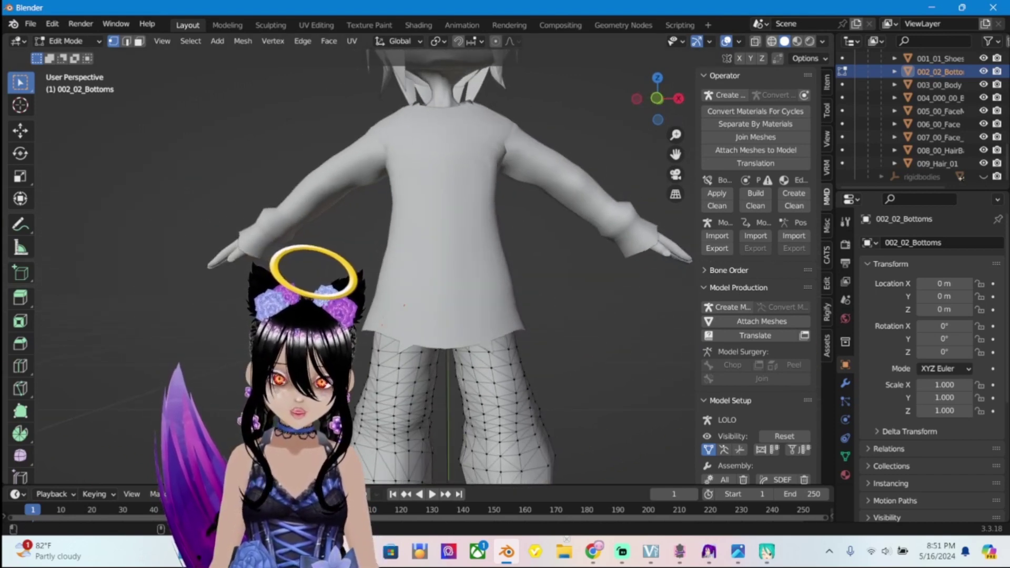
key(shift+z)
drag(362, 278, 531, 324)
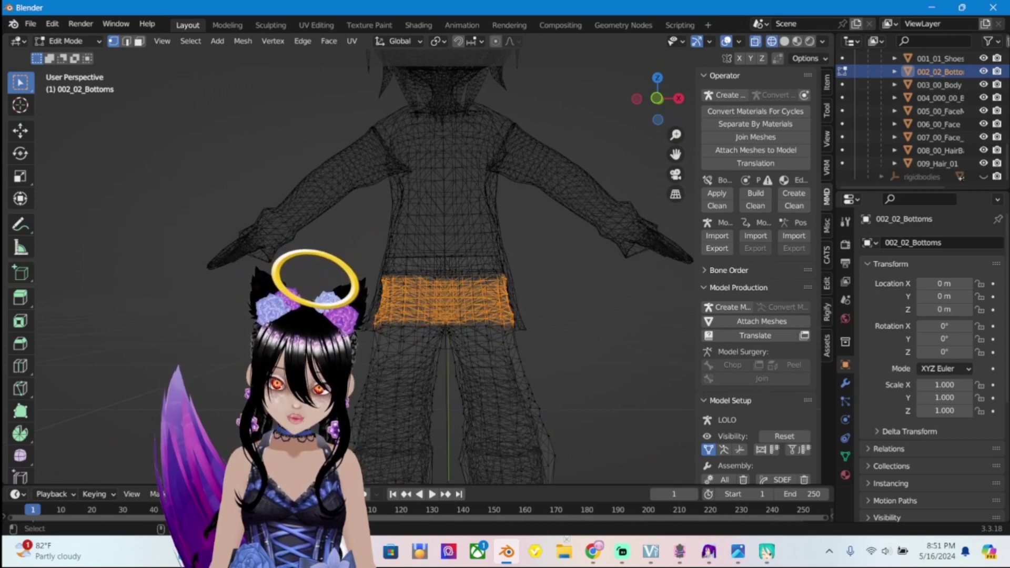
middle_drag(531, 324, 452, 321)
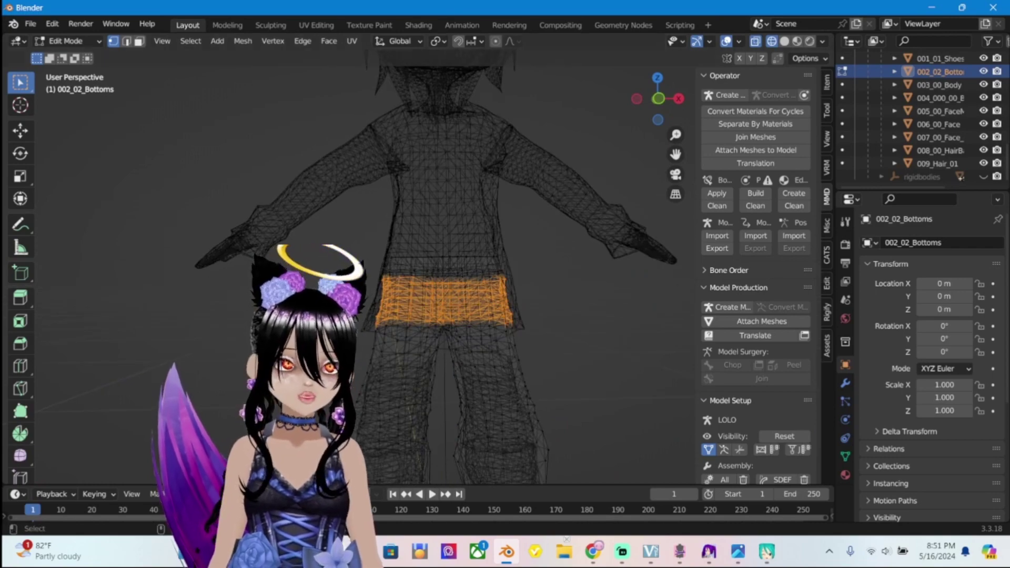
scroll(921, 116, up, 5)
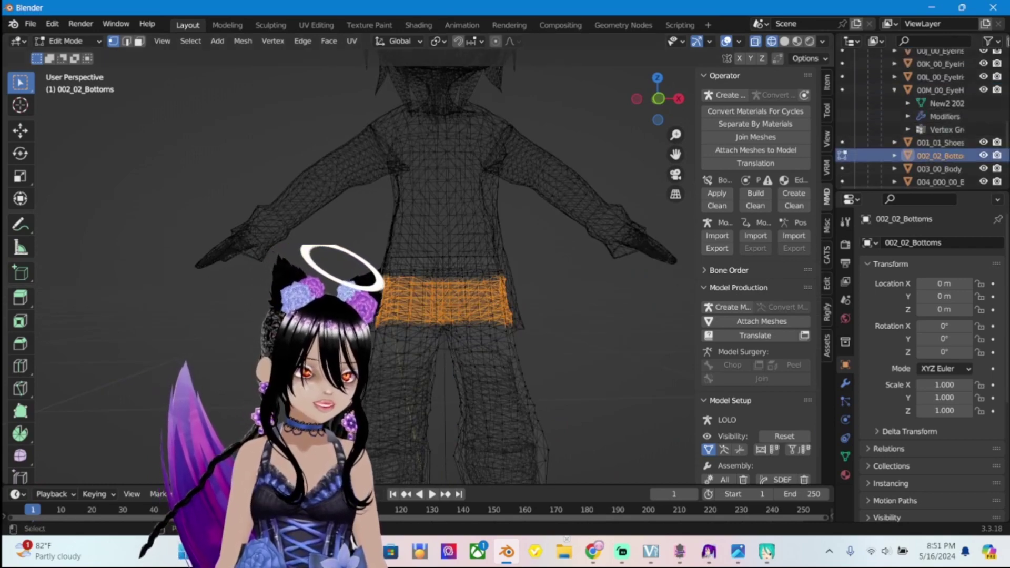
scroll(442, 294, up, 3)
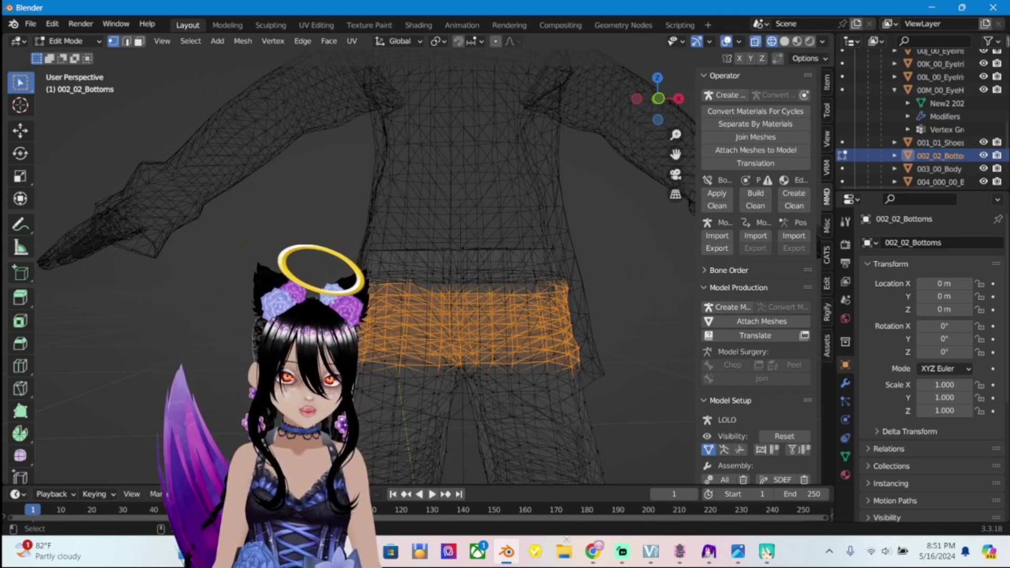
scroll(473, 326, up, 2)
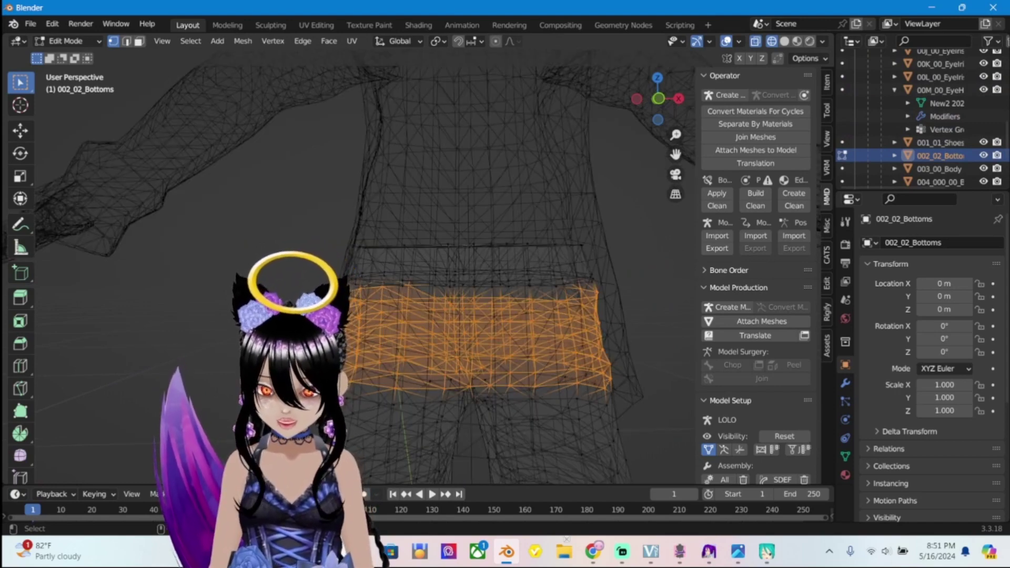
scroll(474, 295, down, 3)
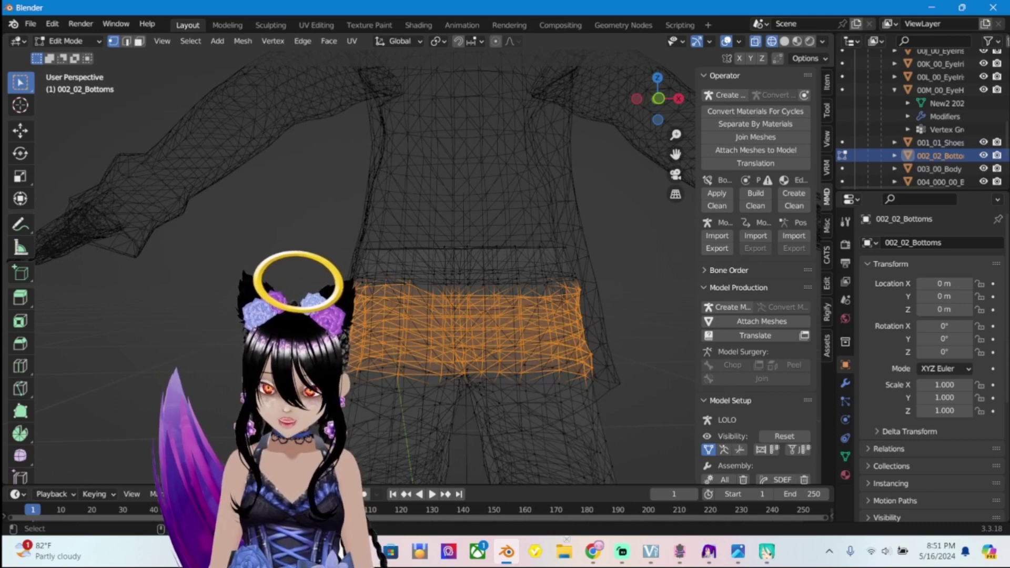
In front orthographic view, circle-select the waistband and crotch vertices too
key(KP_1)
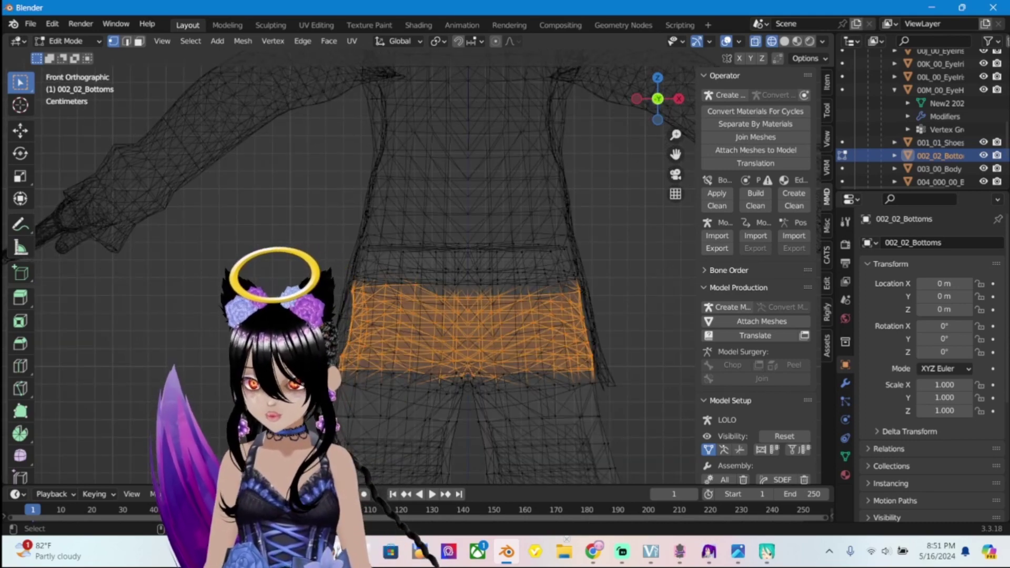
key(c)
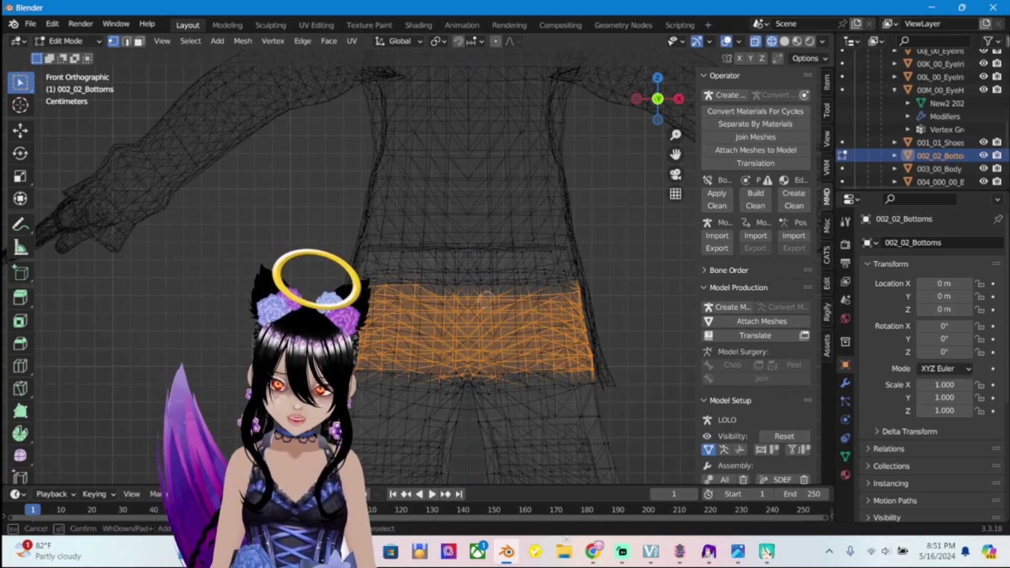
mouse_move(473, 314)
mouse_down()
mouse_move(485, 293)
mouse_move(450, 283)
mouse_move(486, 272)
mouse_move(457, 267)
mouse_move(475, 260)
mouse_move(483, 280)
mouse_move(511, 266)
mouse_move(483, 261)
mouse_move(529, 277)
mouse_move(544, 303)
mouse_move(537, 258)
mouse_move(548, 281)
mouse_move(551, 263)
mouse_move(554, 287)
mouse_move(550, 258)
mouse_move(554, 308)
mouse_move(541, 266)
mouse_move(417, 294)
mouse_move(425, 264)
mouse_move(412, 250)
mouse_move(382, 282)
mouse_up()
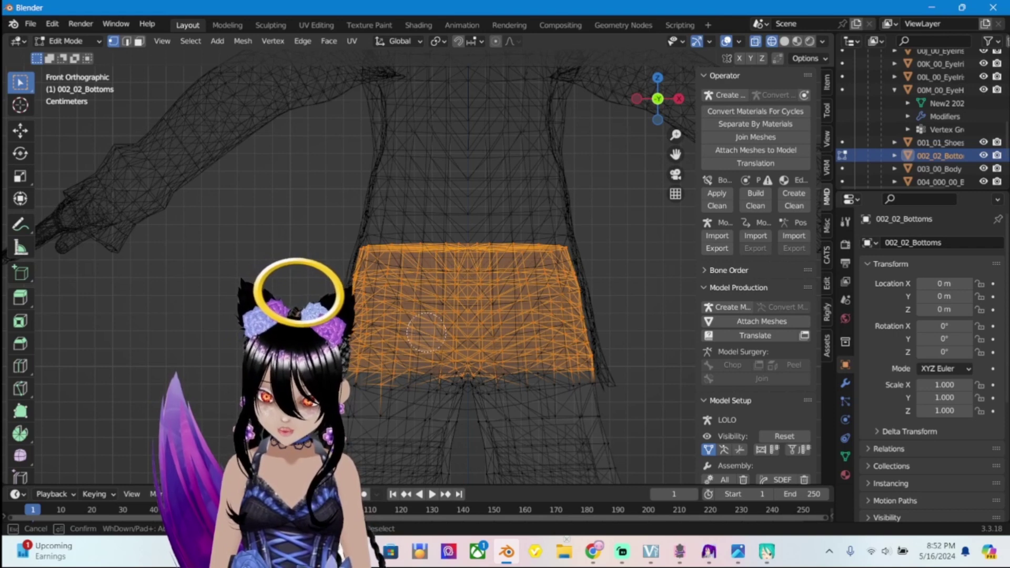
key(Escape)
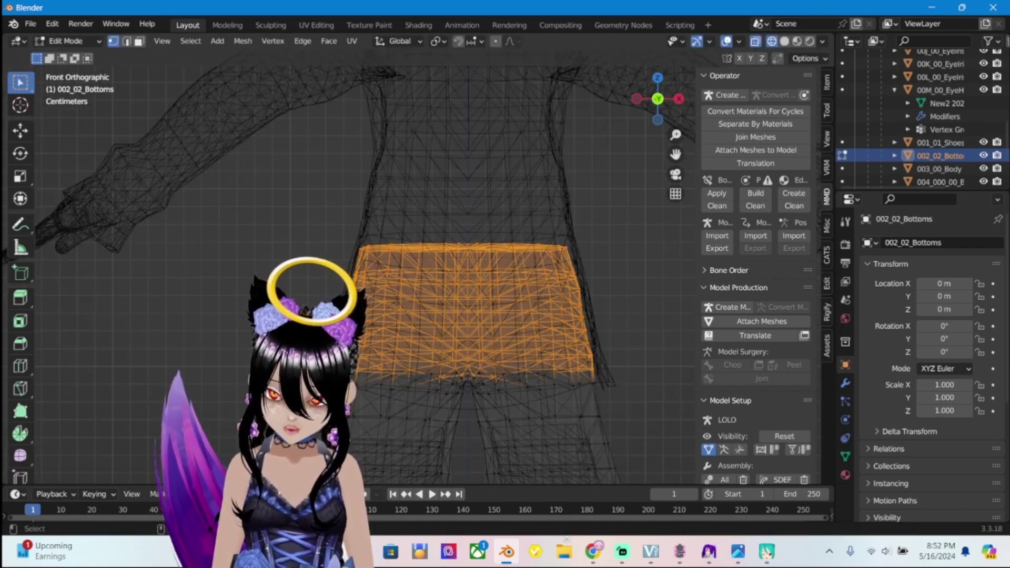
key(c)
mouse_move(465, 382)
mouse_down()
mouse_move(463, 390)
mouse_move(446, 378)
mouse_move(453, 389)
mouse_move(531, 384)
mouse_move(550, 363)
mouse_move(505, 381)
mouse_up()
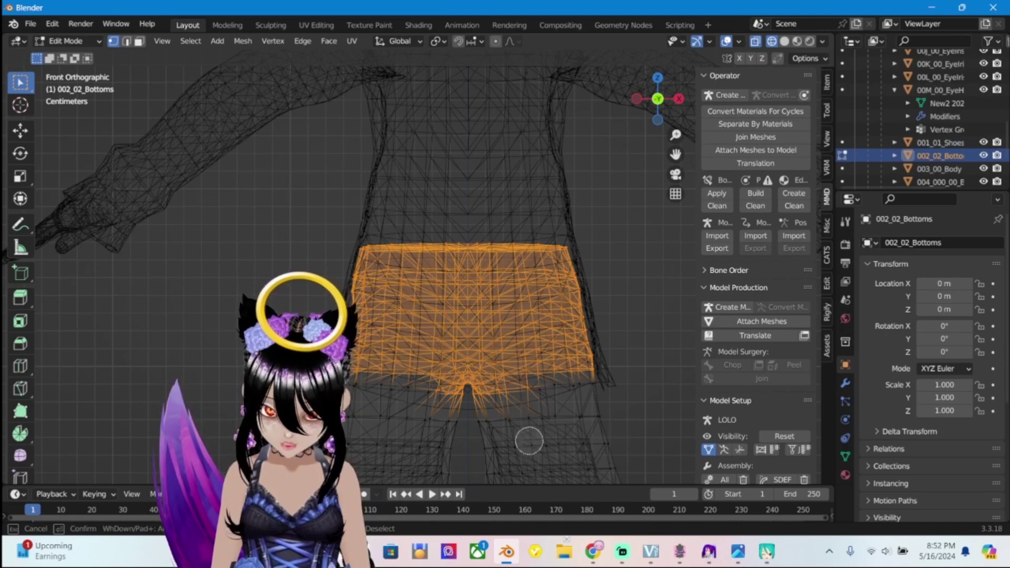
right_click(643, 421)
middle_drag(643, 421, 510, 342)
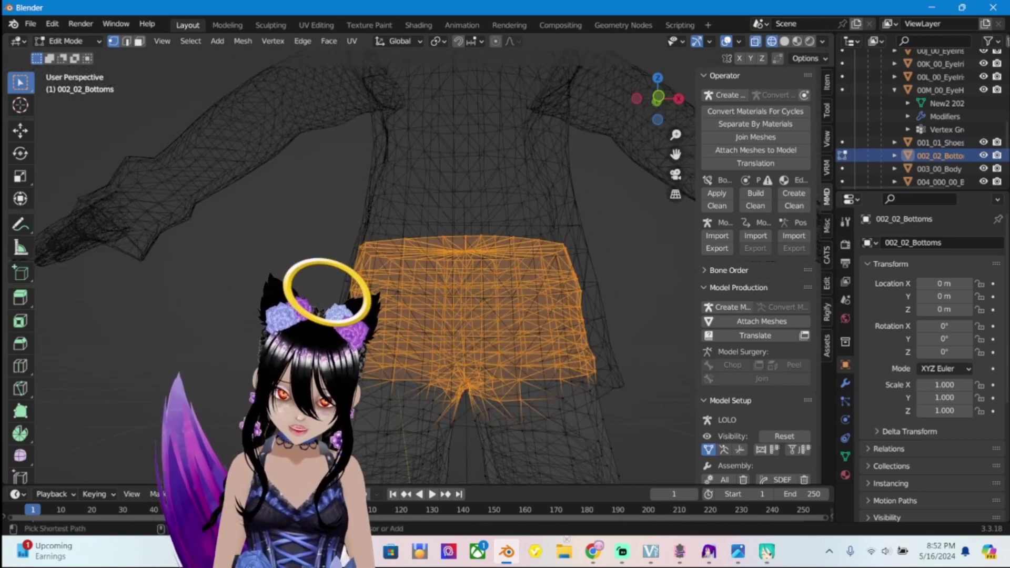
middle_drag(511, 342, 476, 325)
Delete the selected hip section of the pants
key(x)
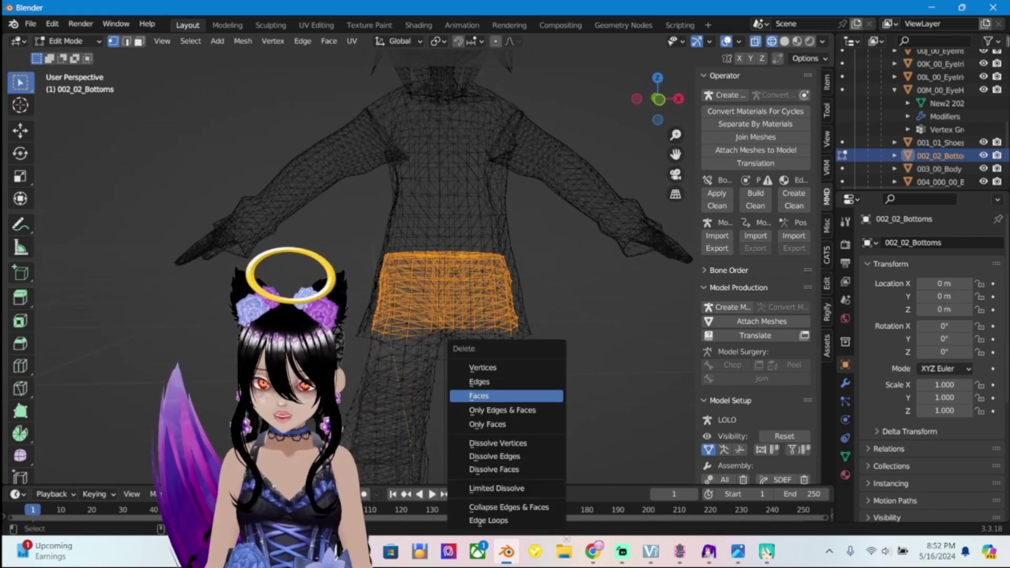
click(557, 381)
middle_drag(476, 325, 456, 271)
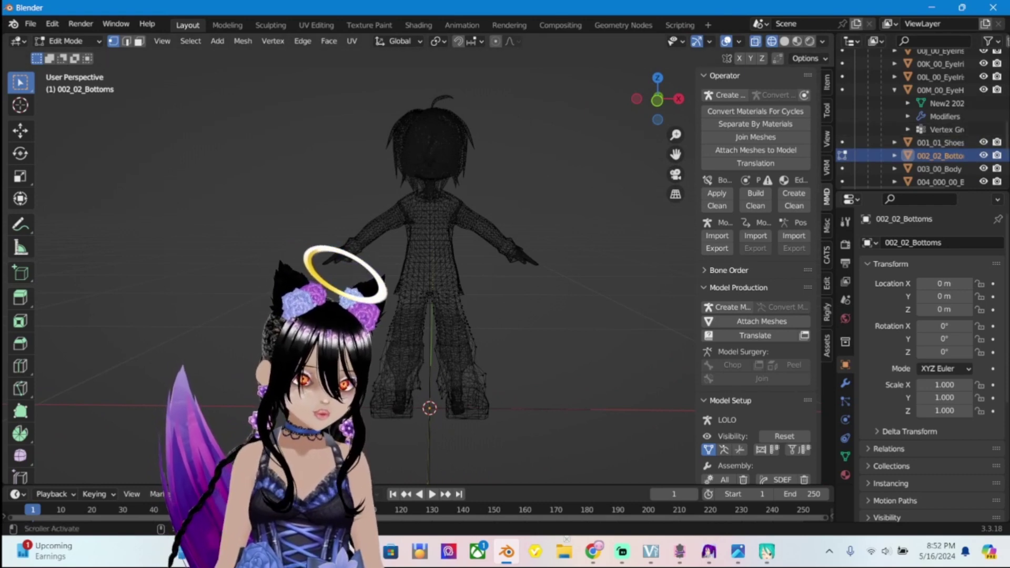
key(shift+z)
scroll(416, 237, up, 2)
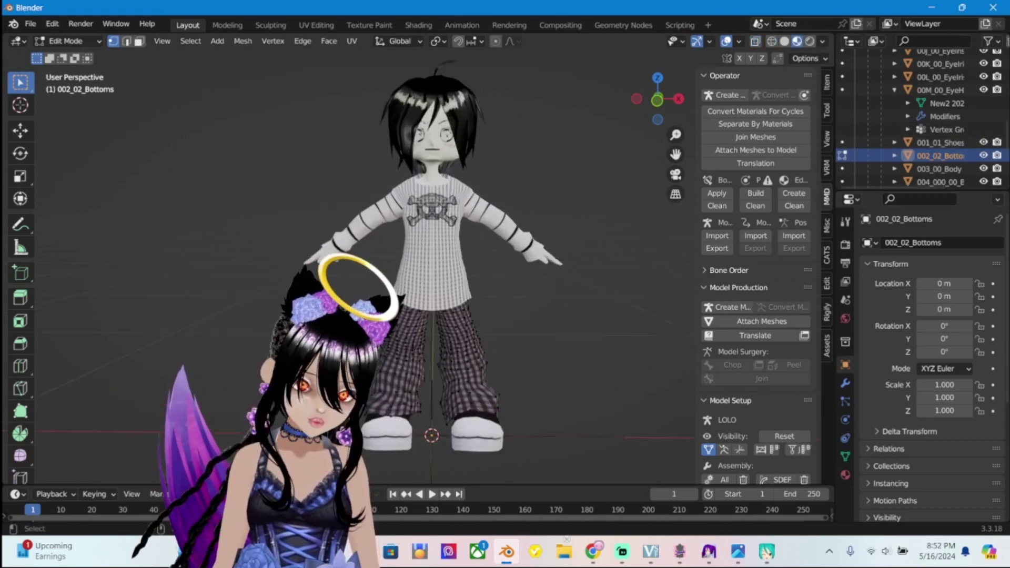
scroll(437, 263, up, 4)
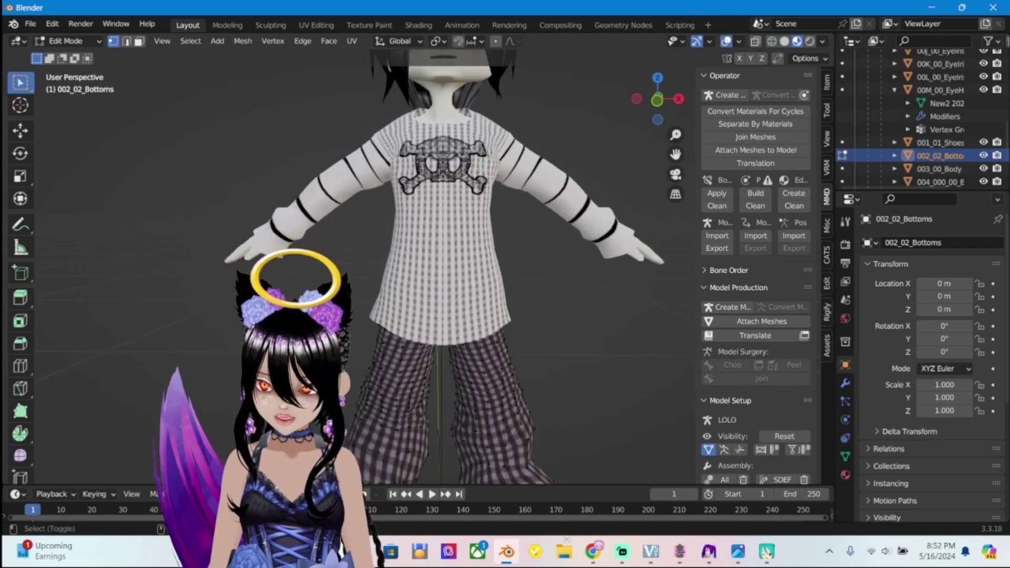
scroll(437, 263, up, 4)
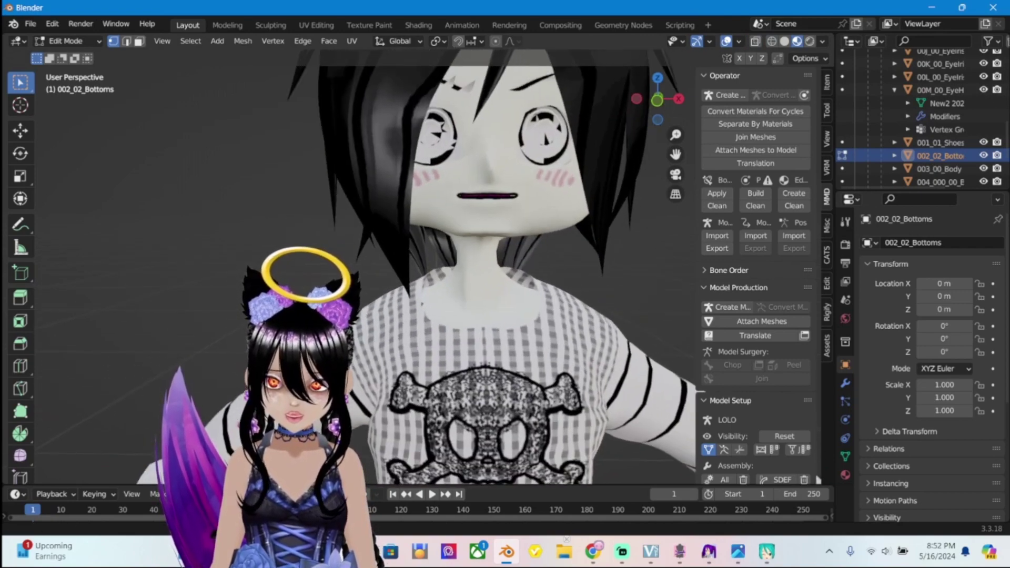
middle_drag(437, 263, 416, 265)
scroll(942, 142, up, 2)
scroll(421, 263, down, 8)
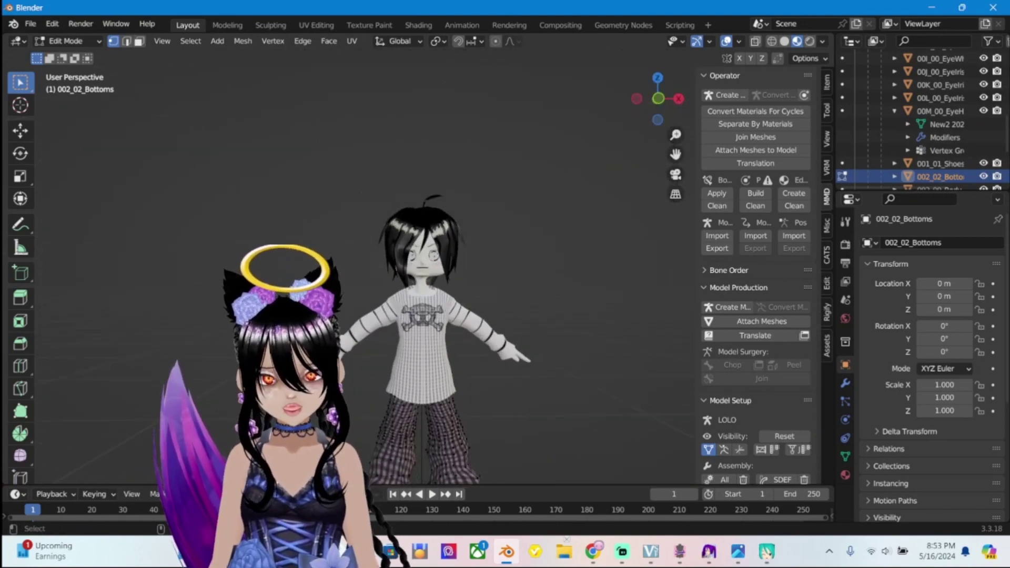
shift+middle_drag(416, 266, 440, 160)
scroll(415, 266, up, 2)
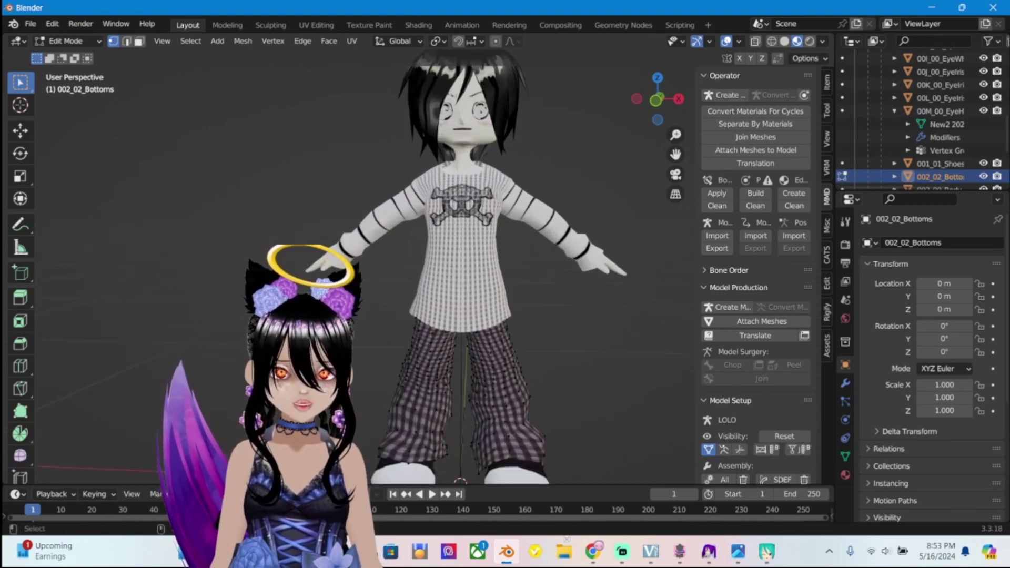
scroll(921, 121, up, 5)
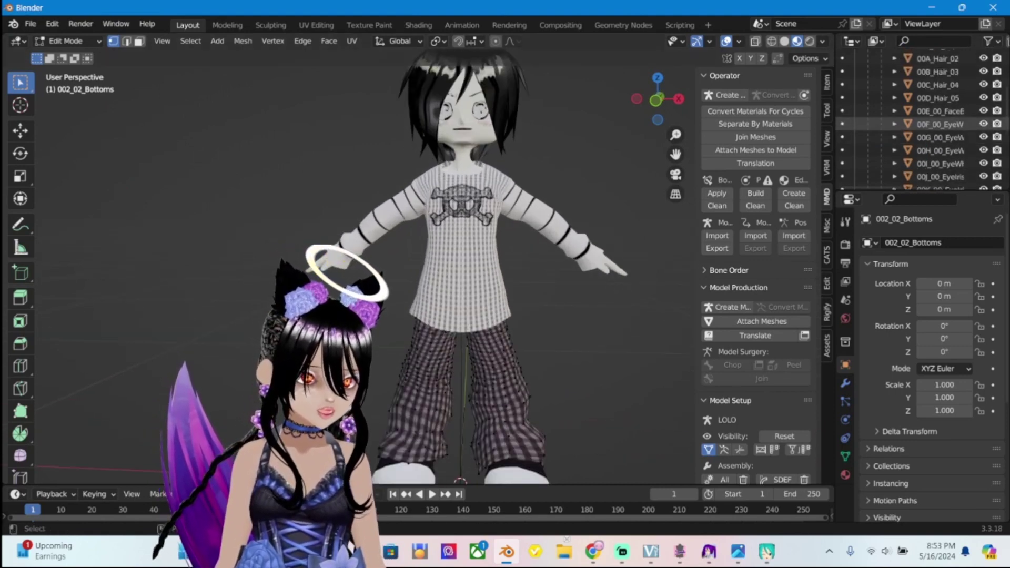
scroll(921, 121, down, 3)
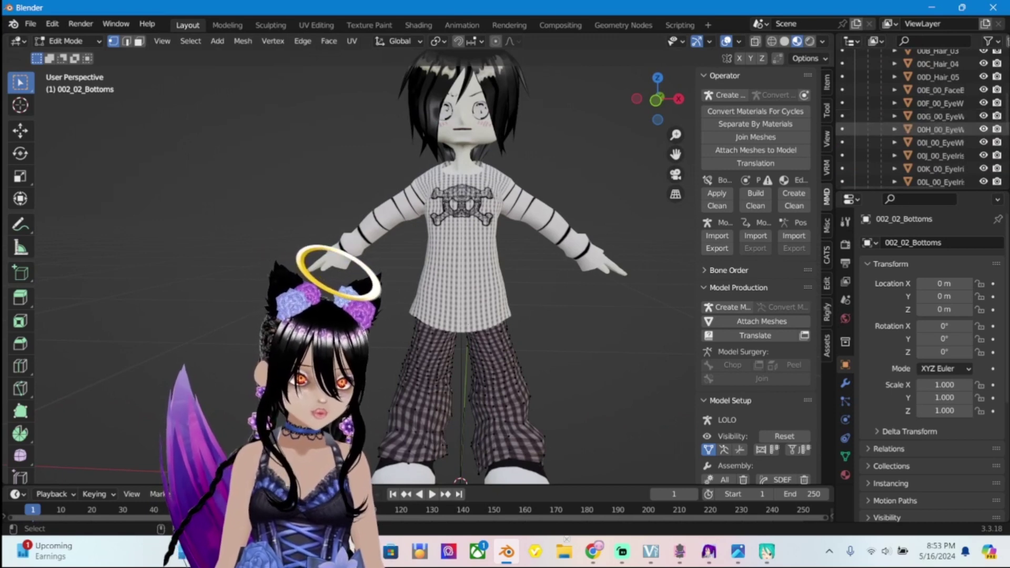
key(alt+h)
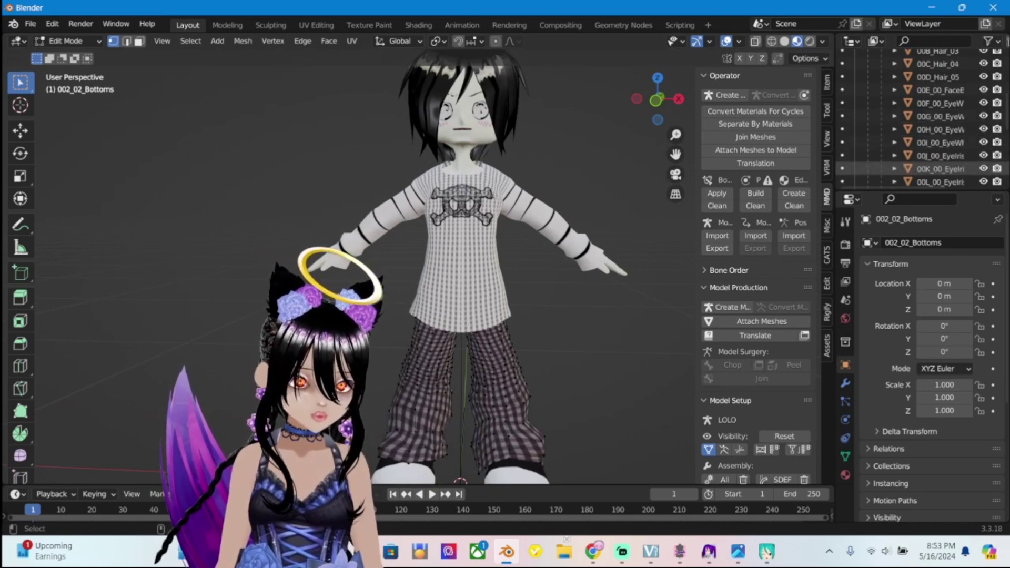
scroll(921, 121, down, 3)
key(h)
key(alt+h)
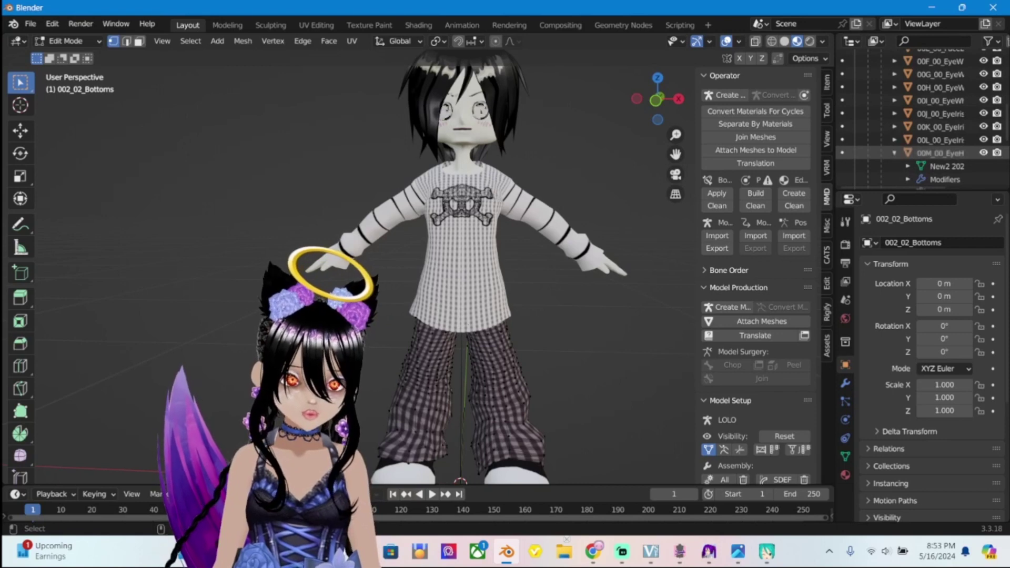
key(h)
key(alt+h)
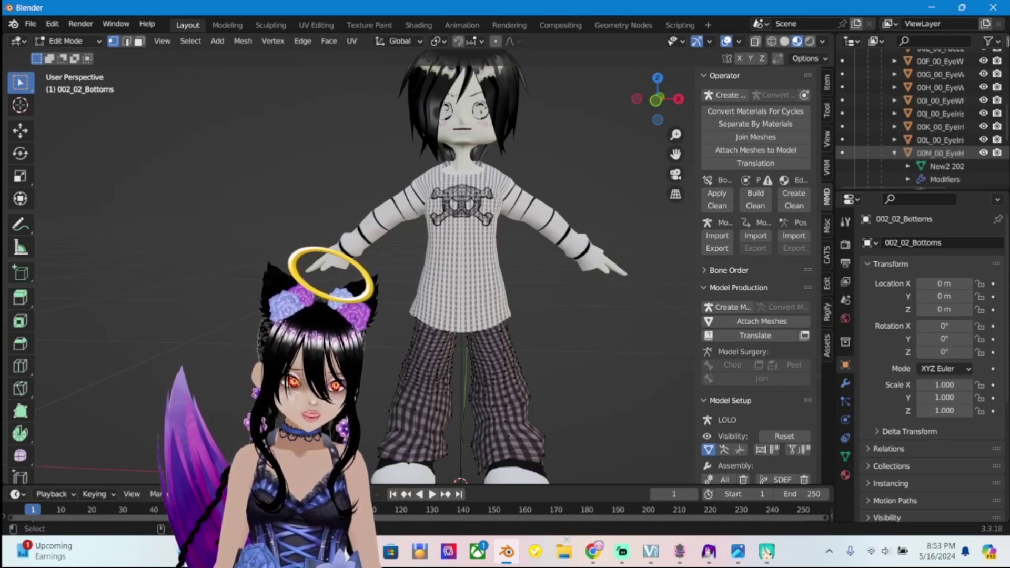
key(h)
key(alt+h)
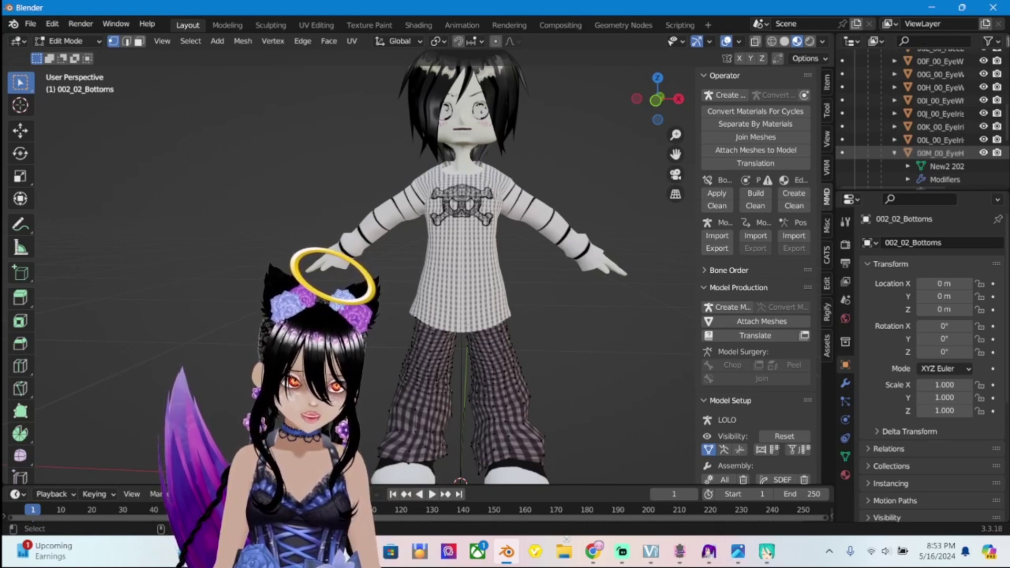
scroll(416, 237, up, 4)
scroll(416, 237, down, 1)
scroll(421, 263, down, 5)
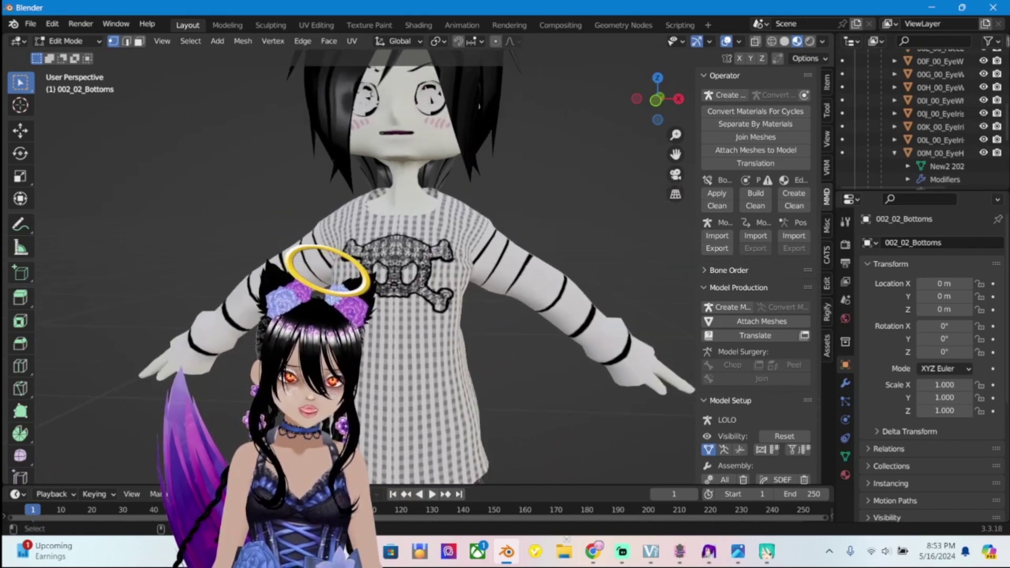
middle_drag(421, 263, 400, 253)
scroll(400, 253, up, 2)
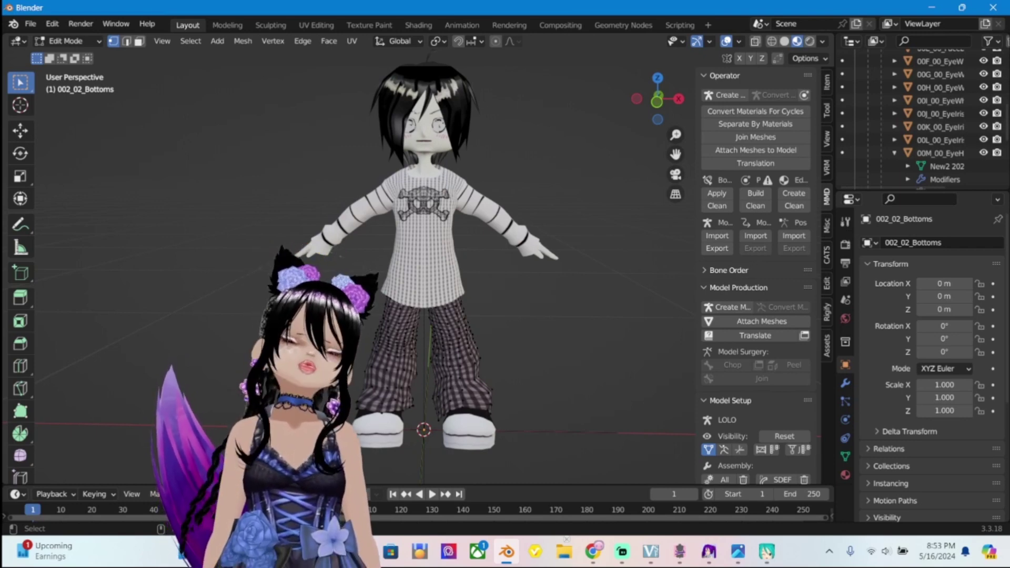
scroll(921, 121, up, 10)
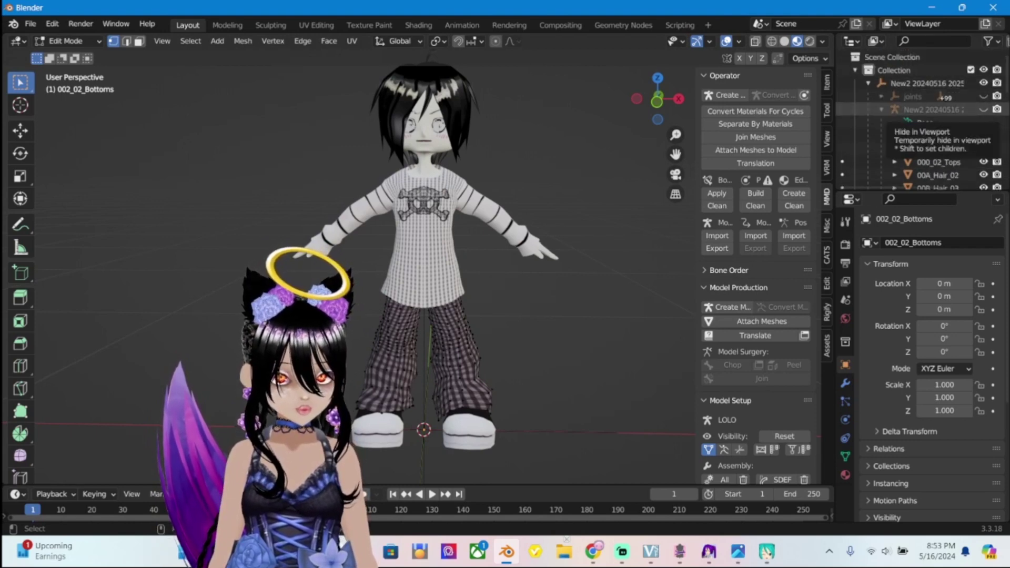
Show the armature's bones and select the 000_02_Tops mesh as the join target
click(983, 110)
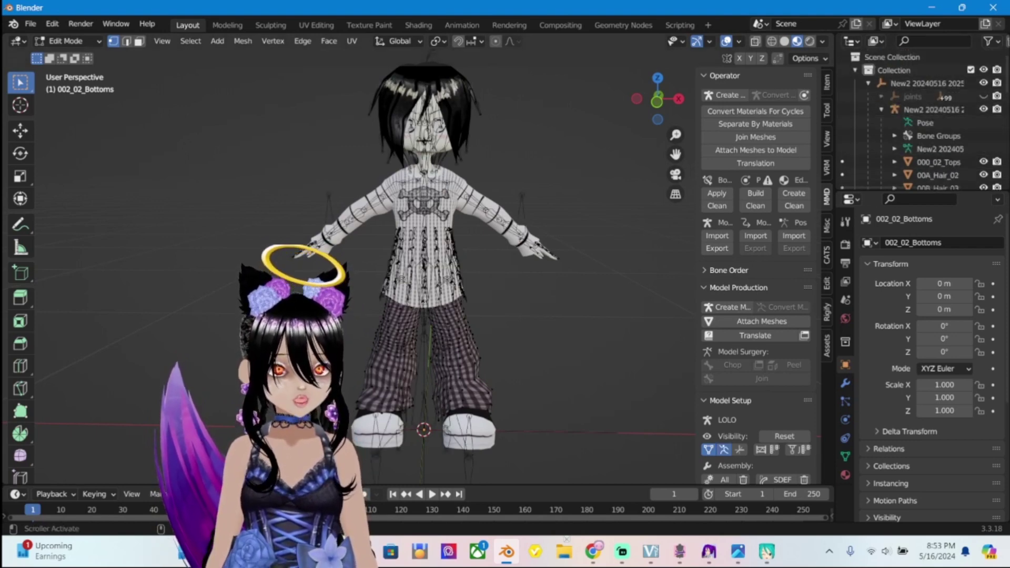
click(855, 70)
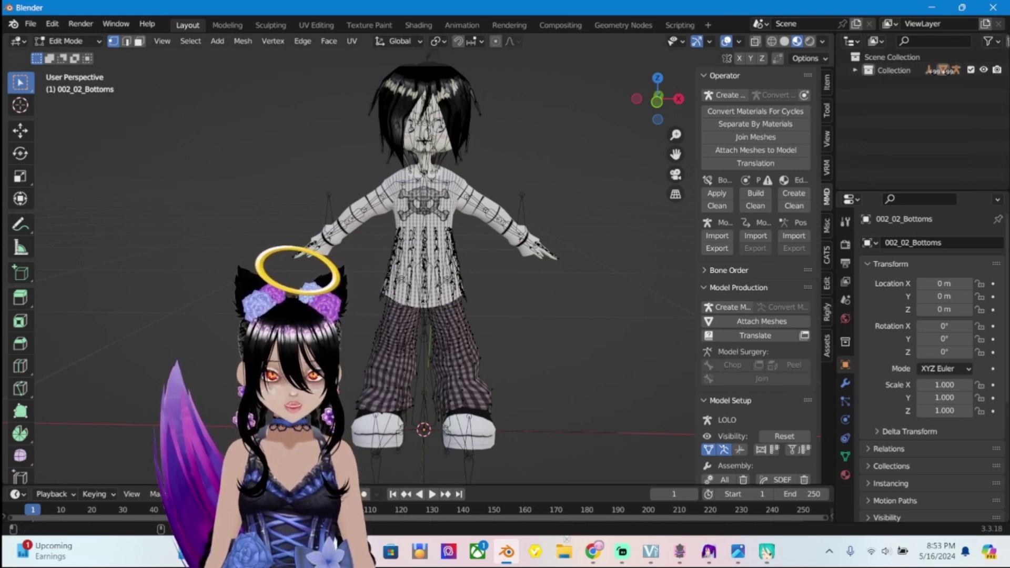
click(855, 70)
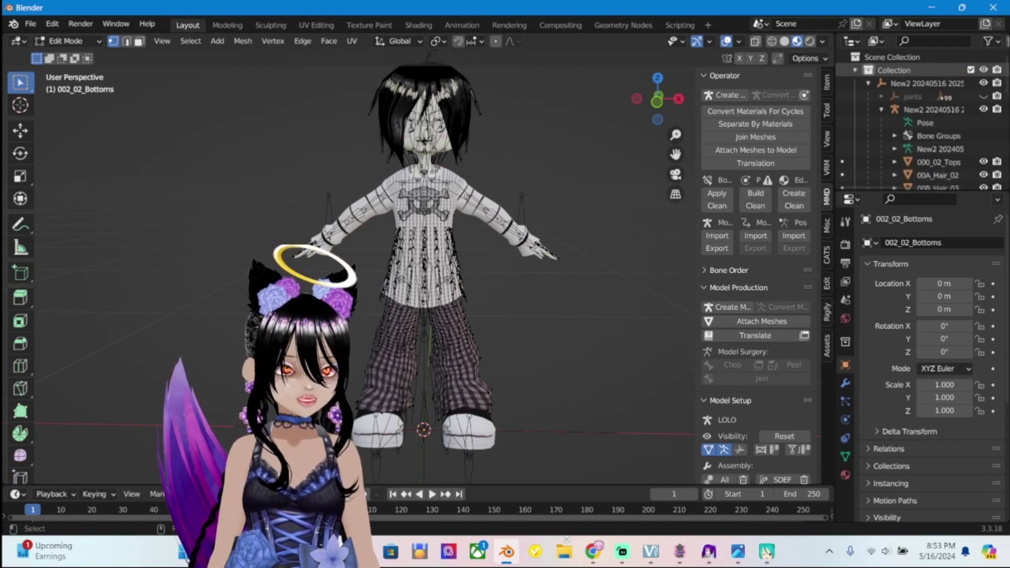
scroll(921, 126, down, 3)
click(939, 99)
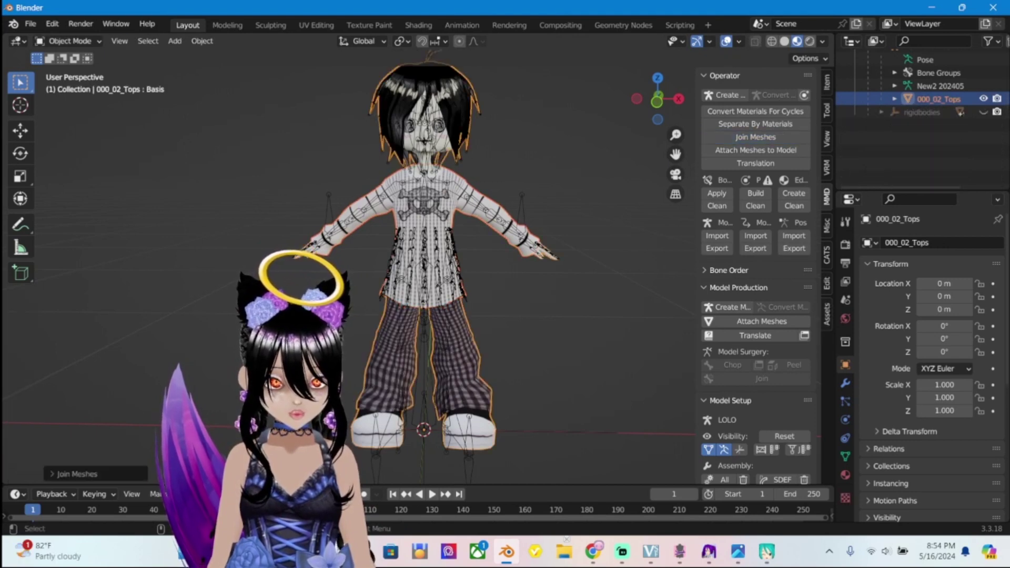
scroll(426, 263, up, 4)
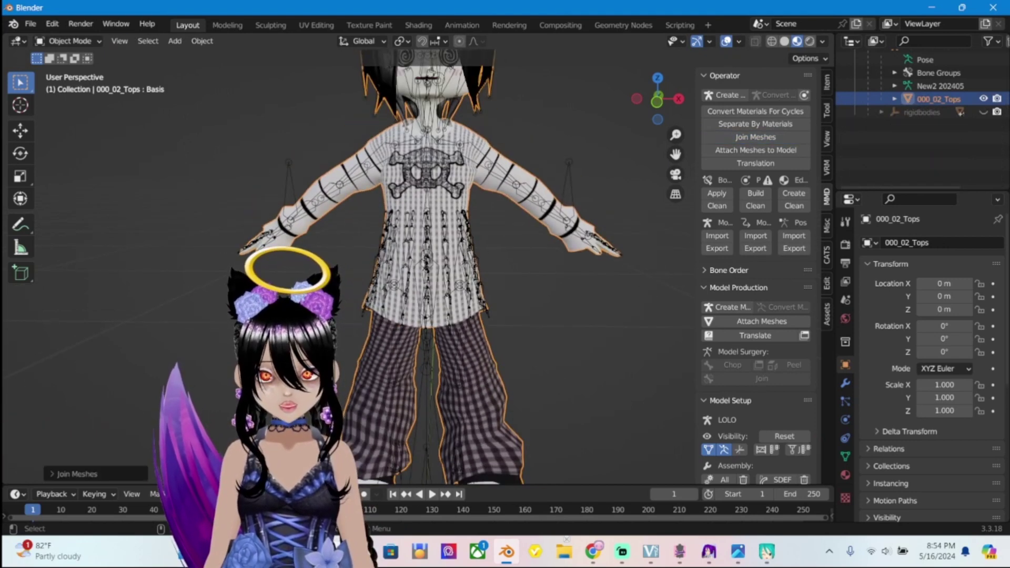
shift+middle_drag(427, 210, 426, 390)
scroll(427, 210, up, 5)
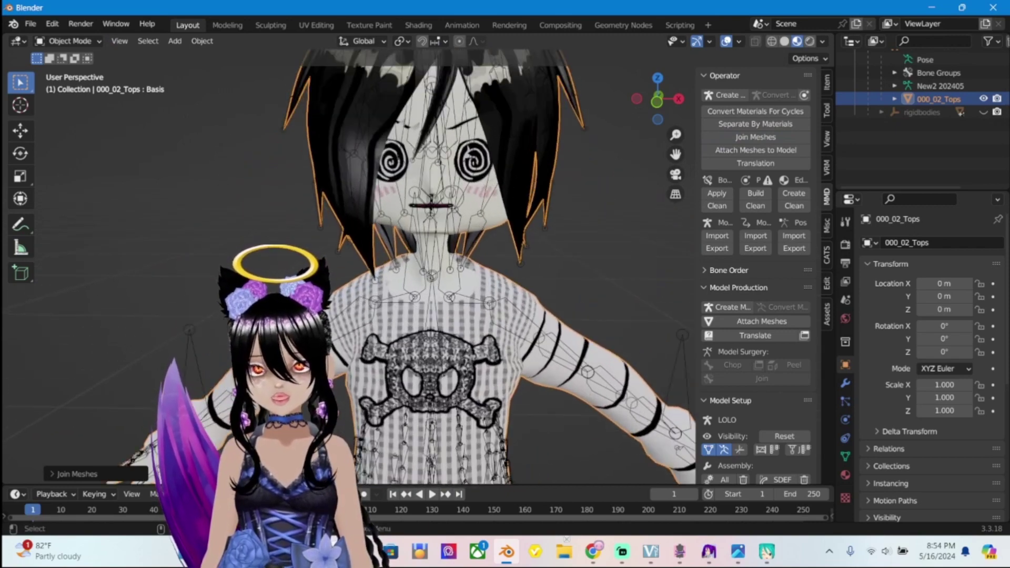
mouse_move(427, 263)
middle_down()
mouse_move(389, 247)
mouse_move(432, 261)
middle_up()
scroll(426, 263, down, 8)
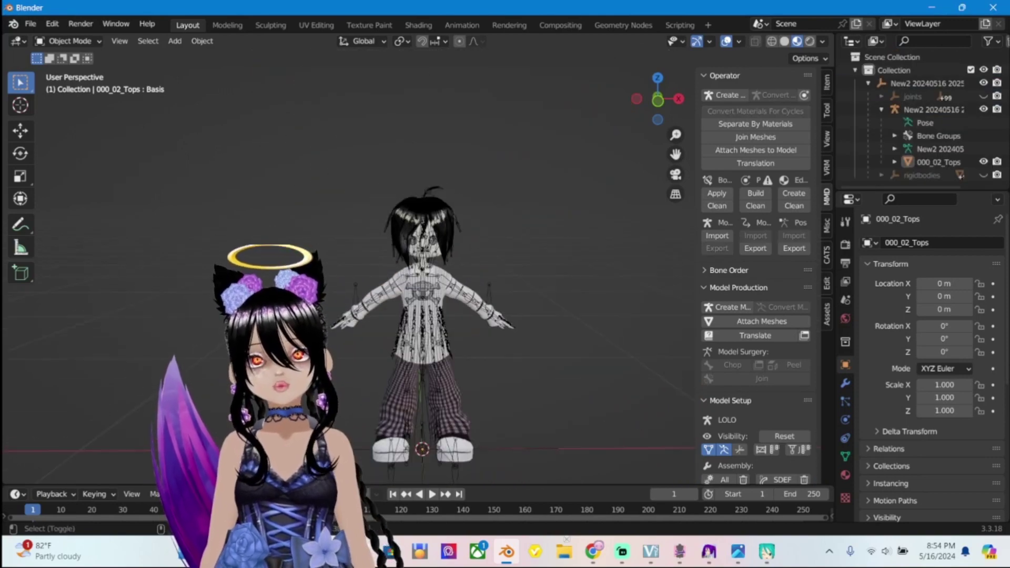
scroll(447, 264, up, 3)
middle_drag(447, 263, 442, 262)
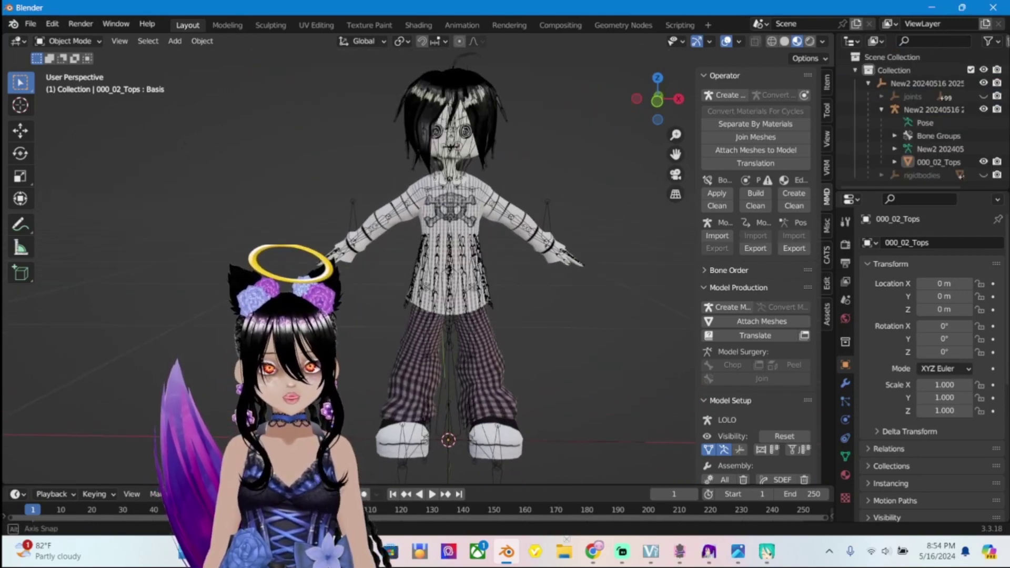
click(869, 83)
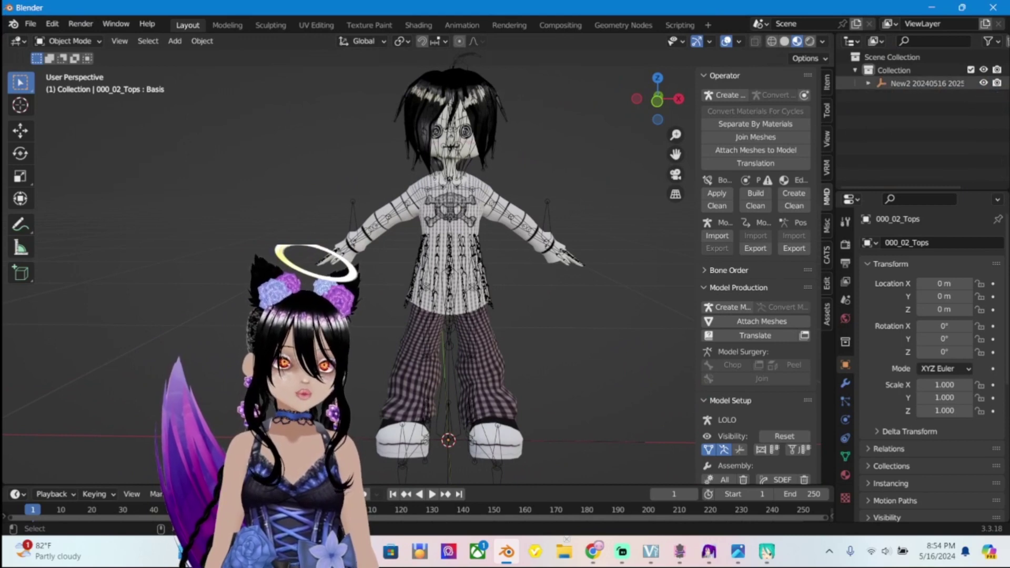
click(926, 83)
middle_drag(447, 264, 448, 258)
double_click(926, 83)
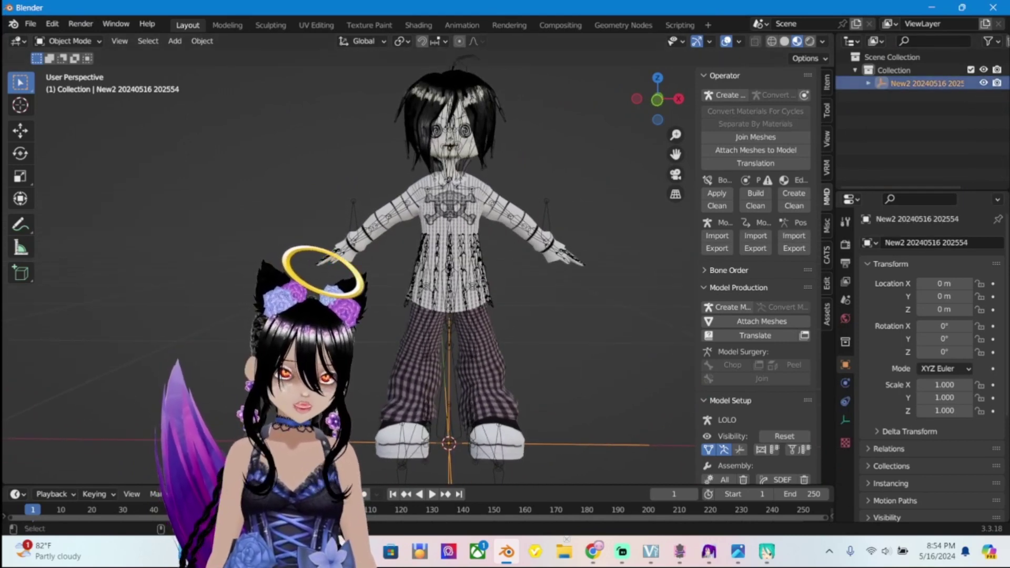
key(Return)
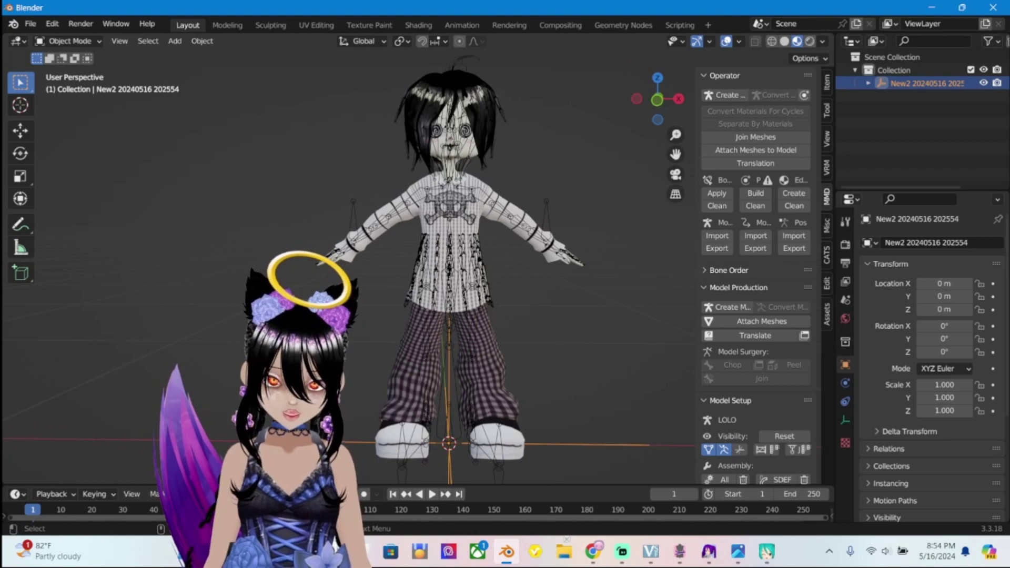
key(a)
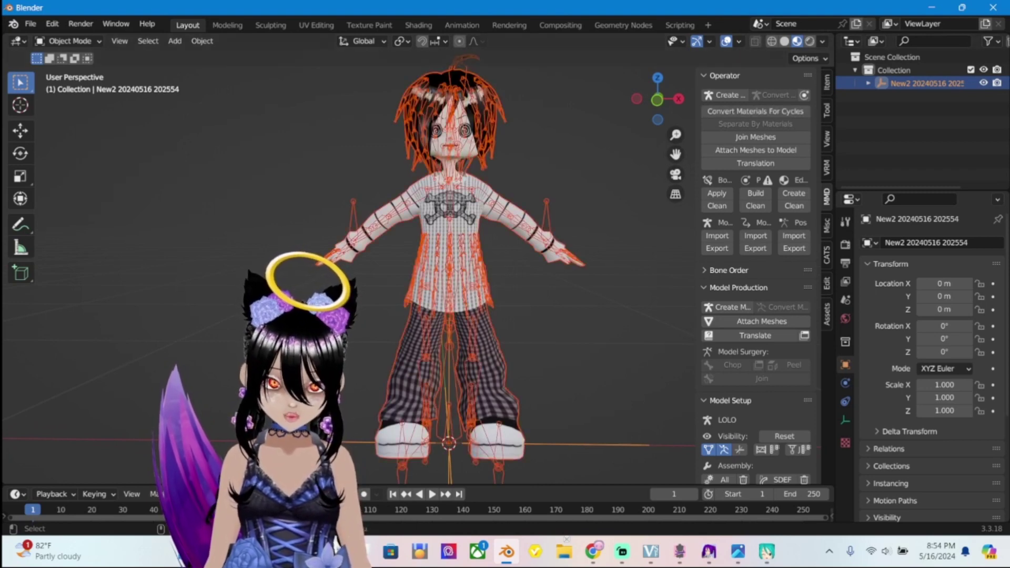
key(alt+a)
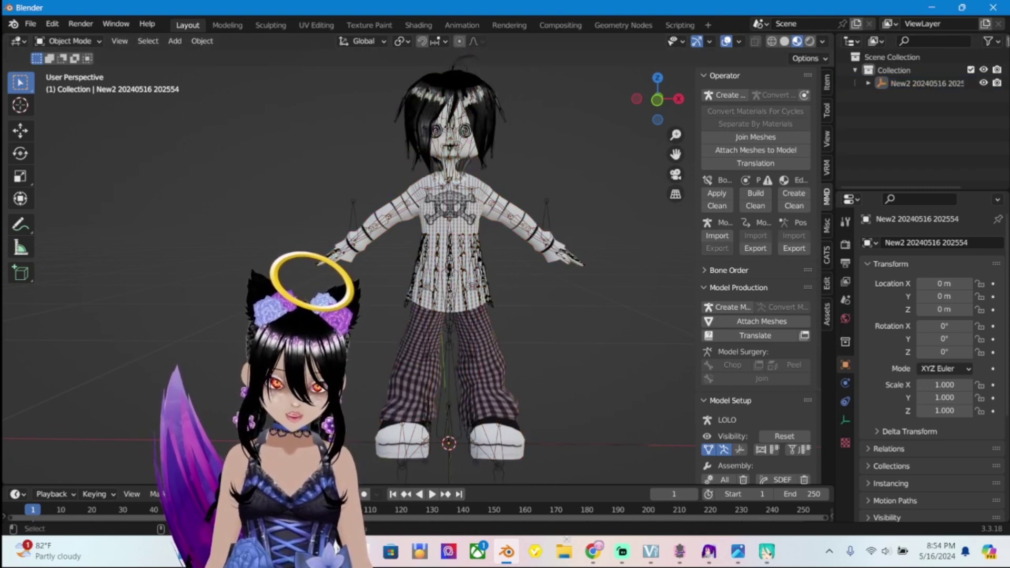
Export the New2 armature as a PMX model named LoLo5.pmx into Desktop\Vtuber\Stylized
click(926, 84)
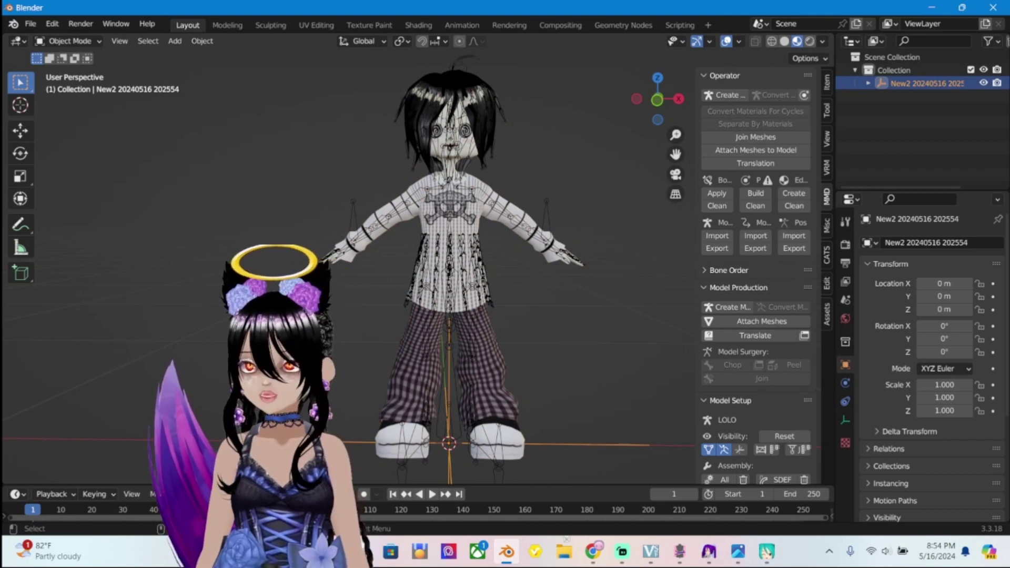
click(30, 23)
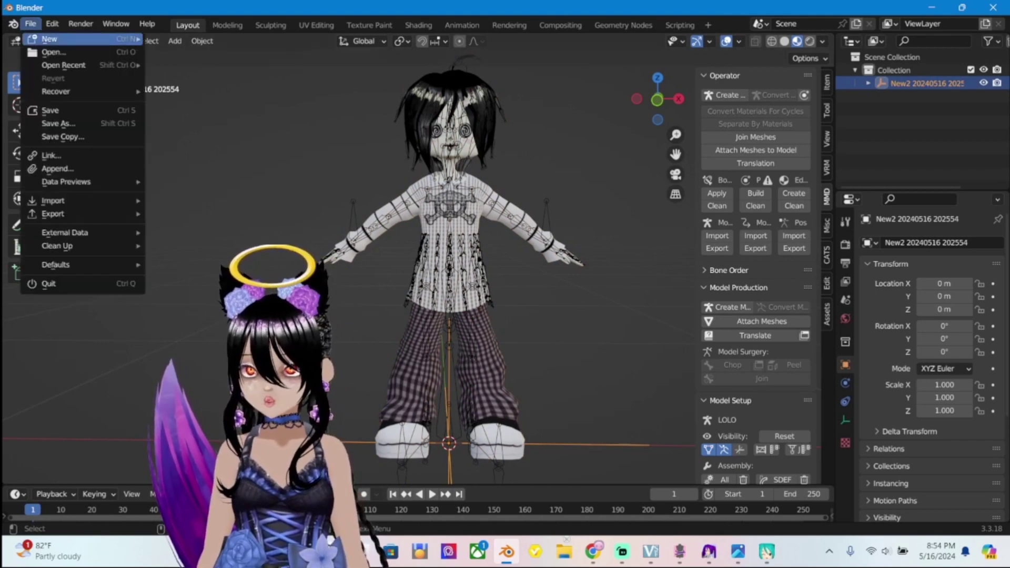
mouse_move(52, 214)
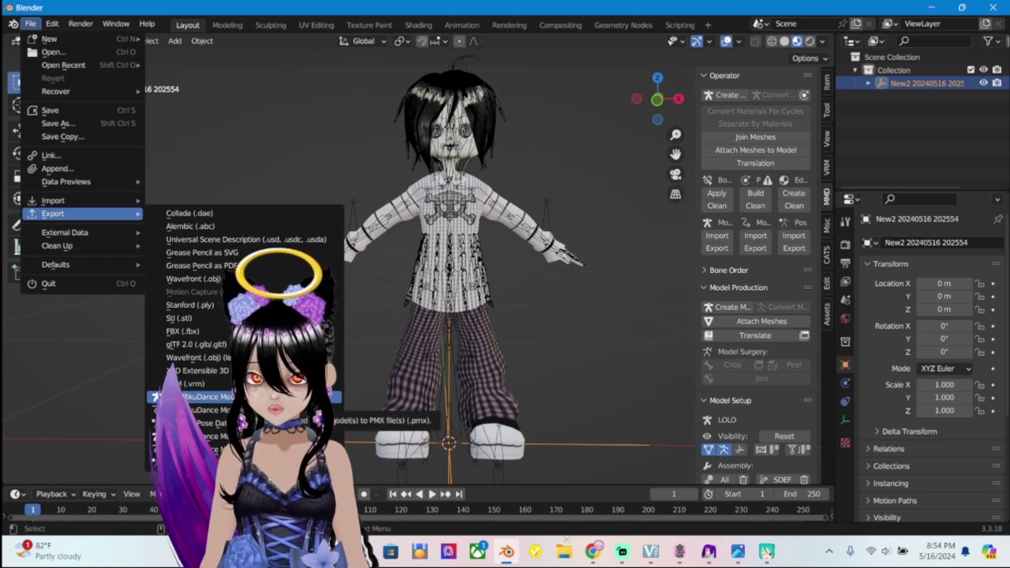
click(210, 397)
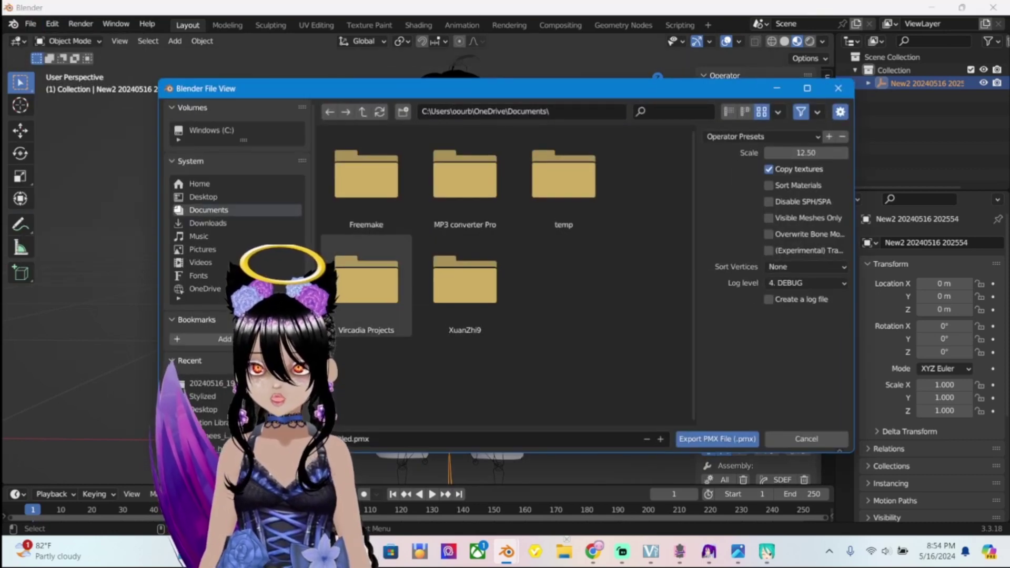
click(202, 396)
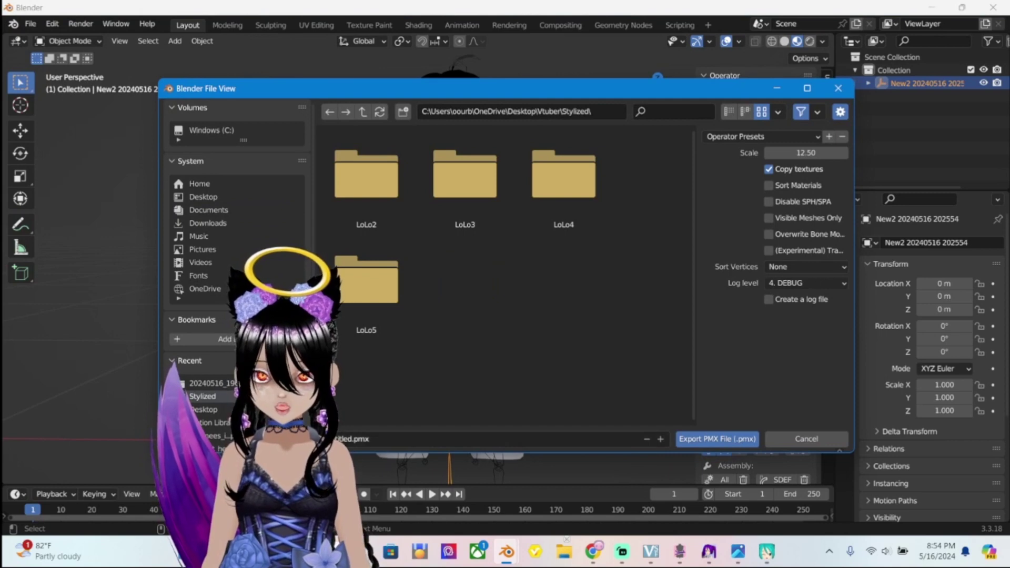
click(306, 439)
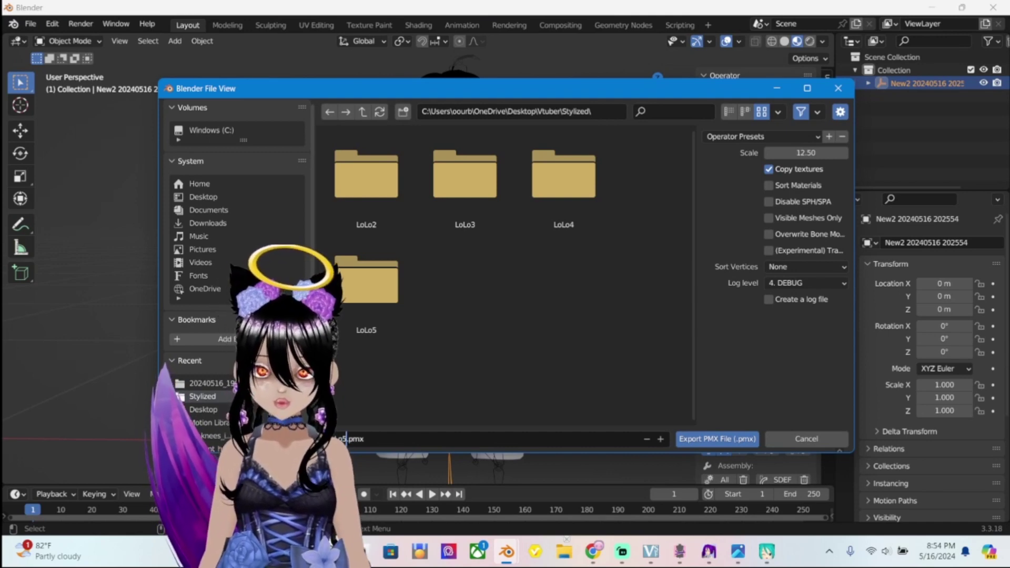
key(Return)
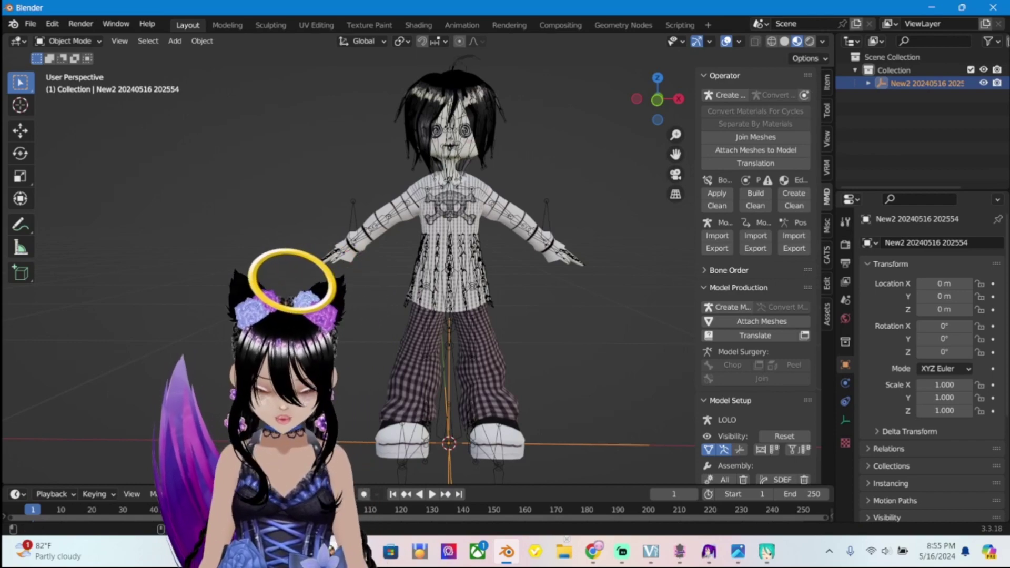
key(alt+Tab)
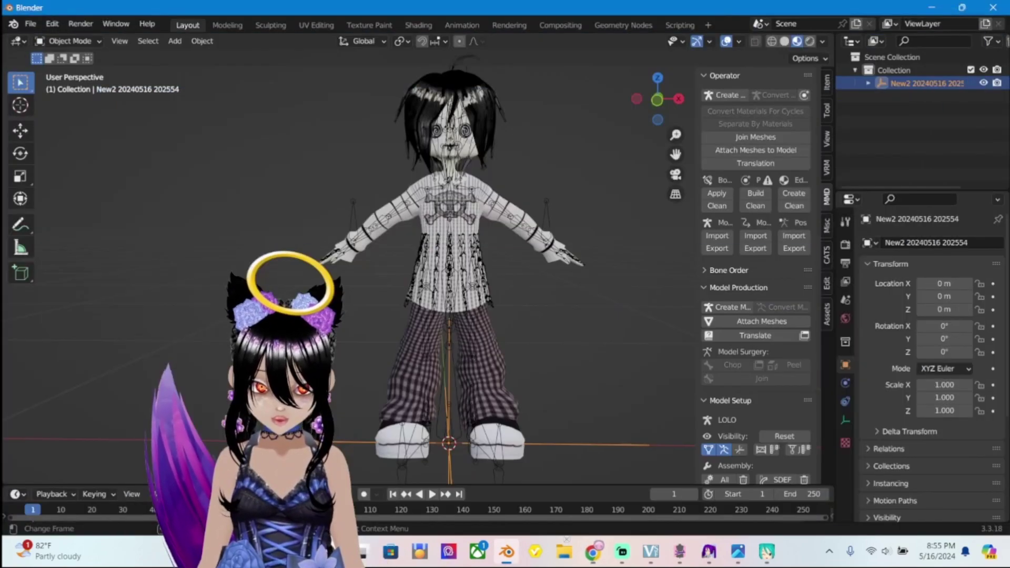
key(alt+Tab)
click(766, 551)
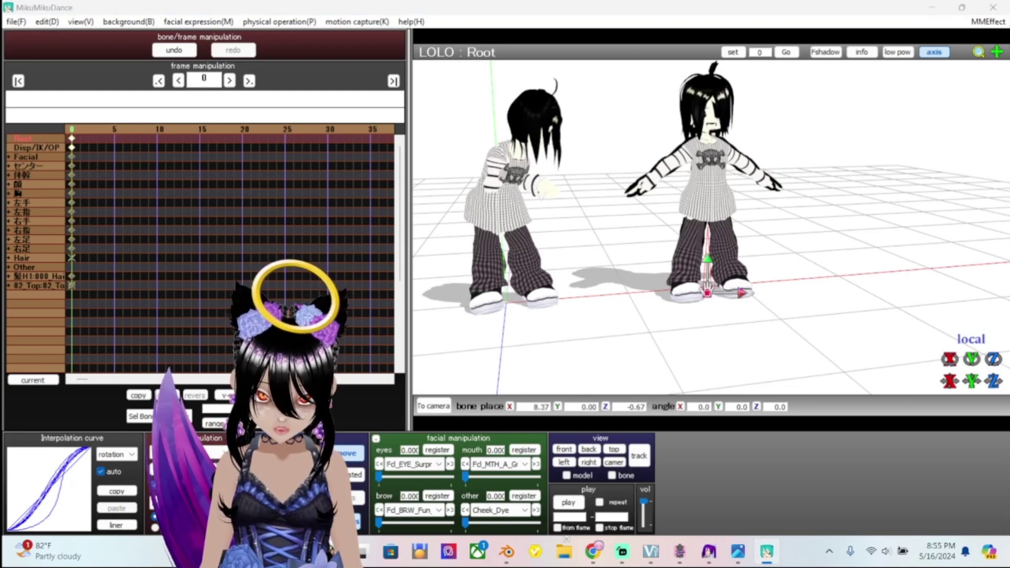
key(alt+Tab)
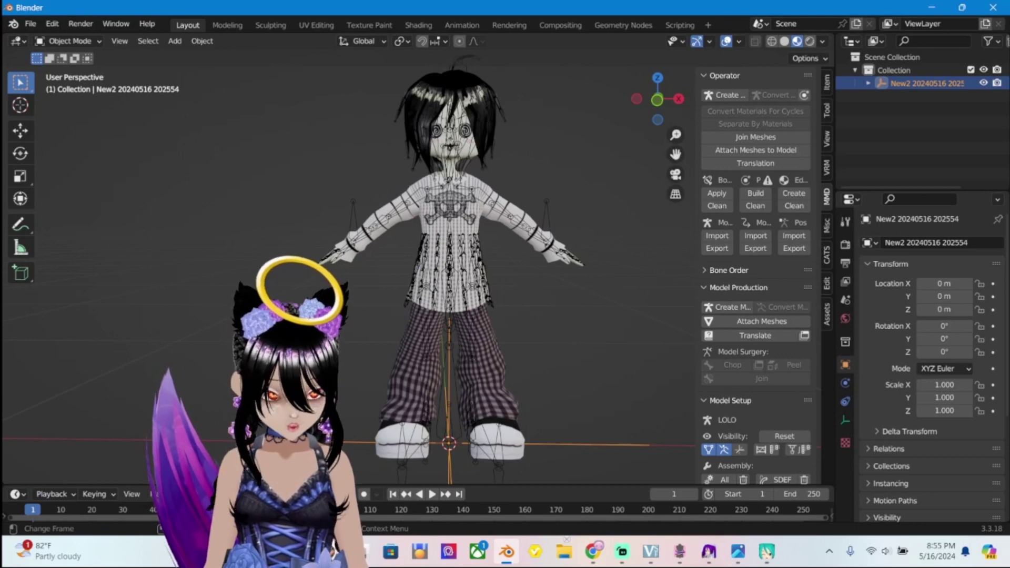
mouse_move(738, 551)
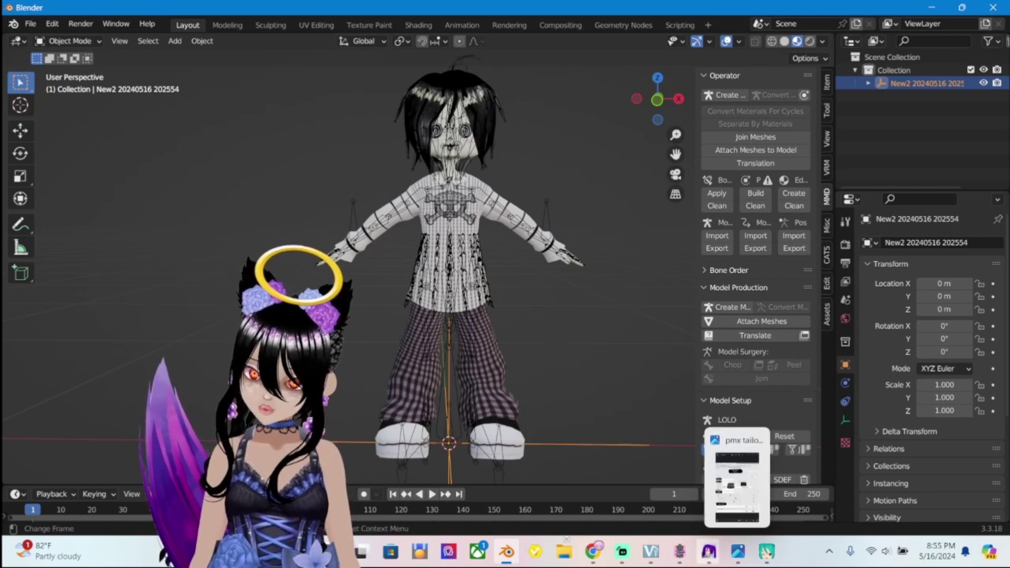
mouse_move(651, 551)
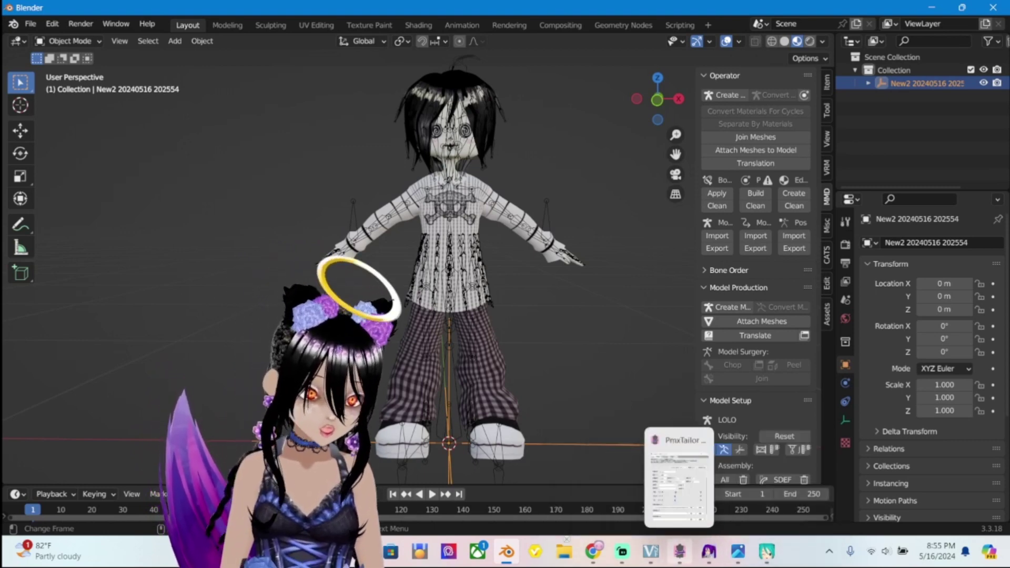
click(623, 552)
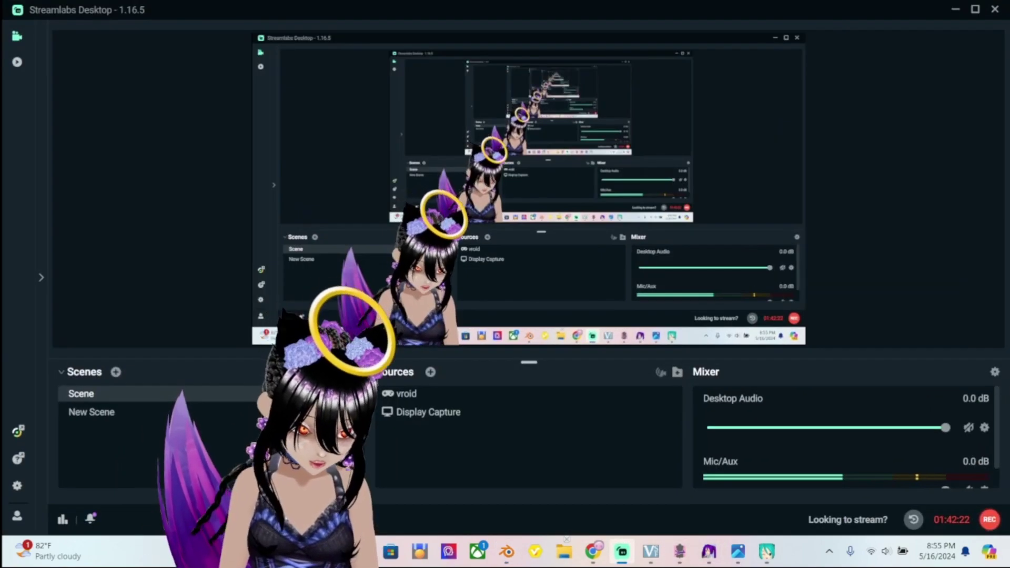
click(623, 551)
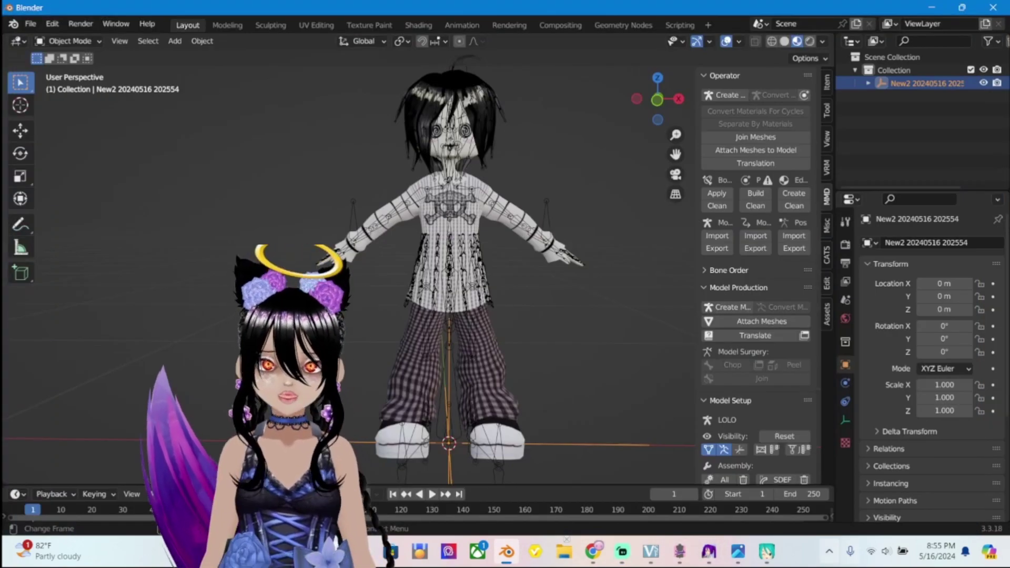
click(766, 552)
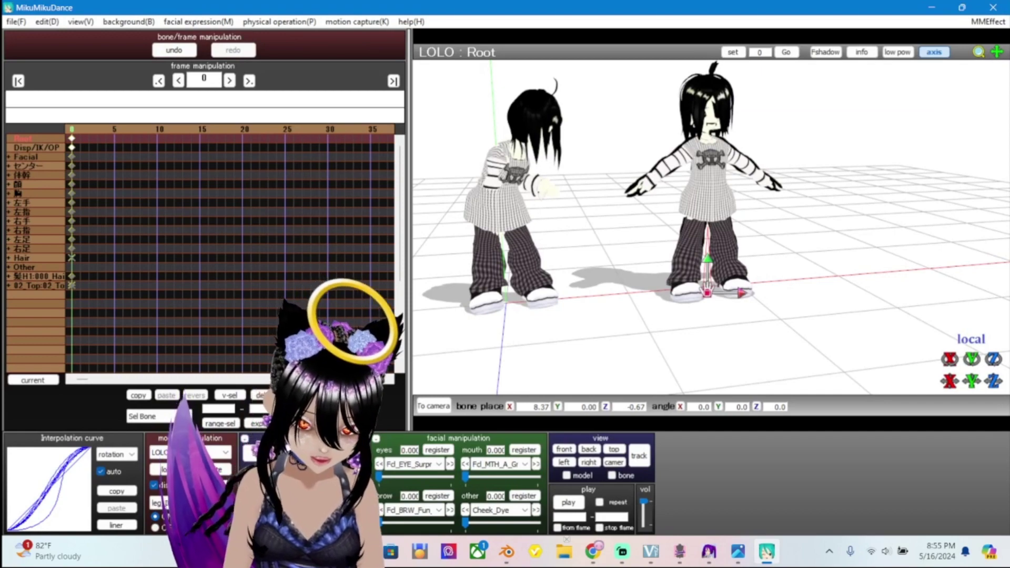
Delete both old LOLO models from the scene
scroll(711, 228, down, 3)
right_drag(710, 226, 655, 228)
scroll(711, 228, up, 3)
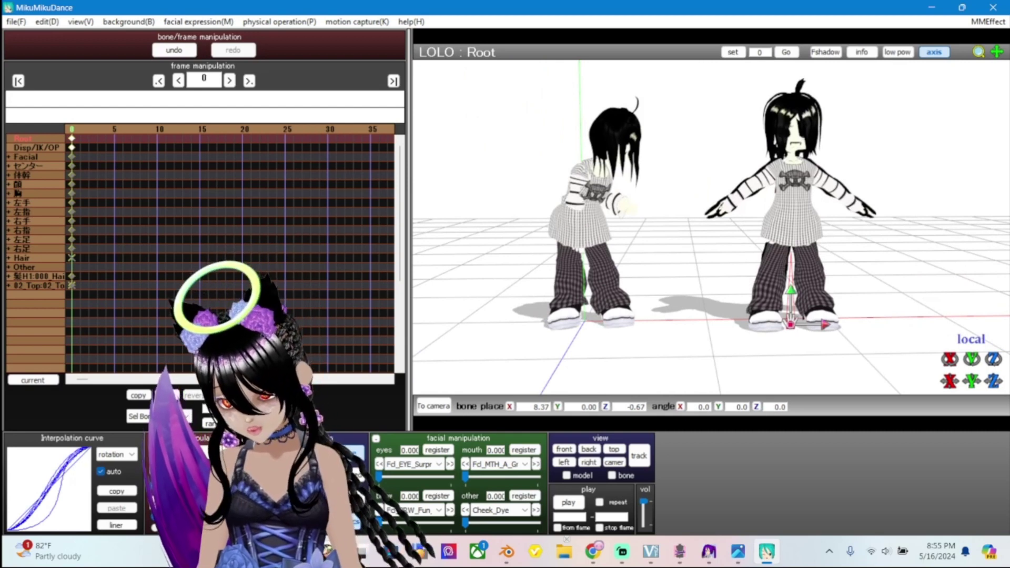
click(326, 467)
click(519, 327)
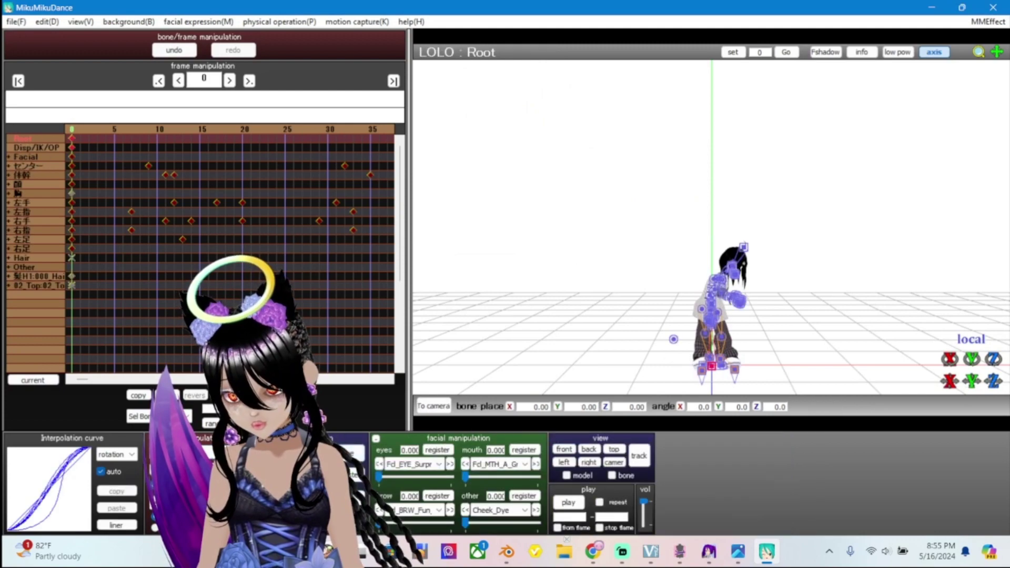
click(327, 466)
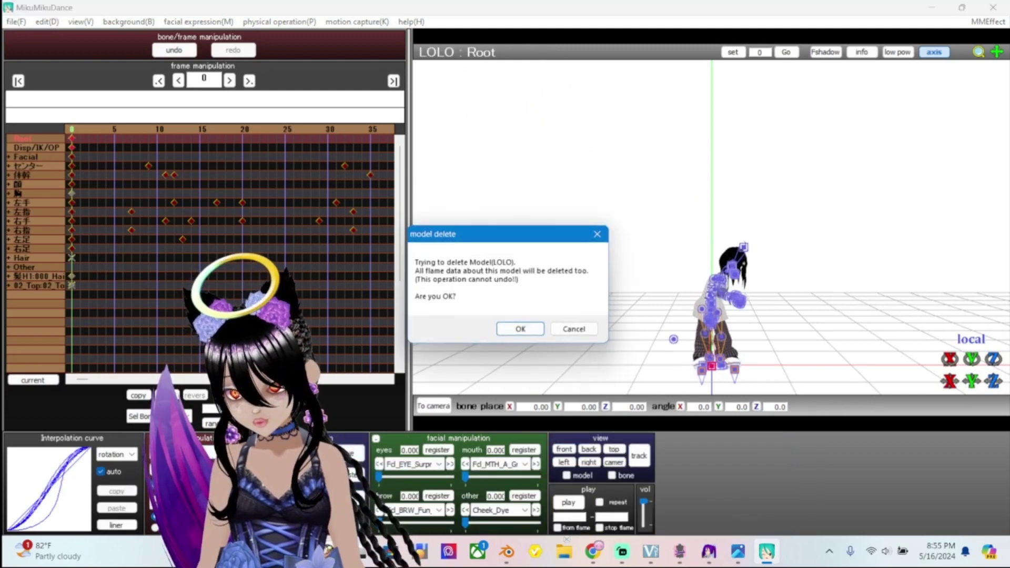
key(Return)
Load LoLo5.pmx from the Stylized folder and dismiss the model info notice
click(282, 467)
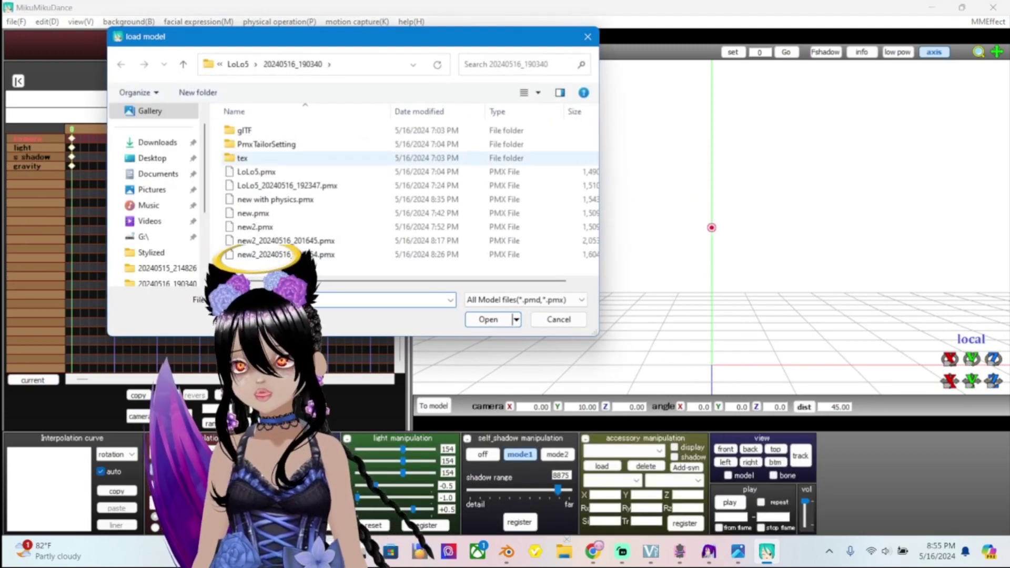
click(151, 252)
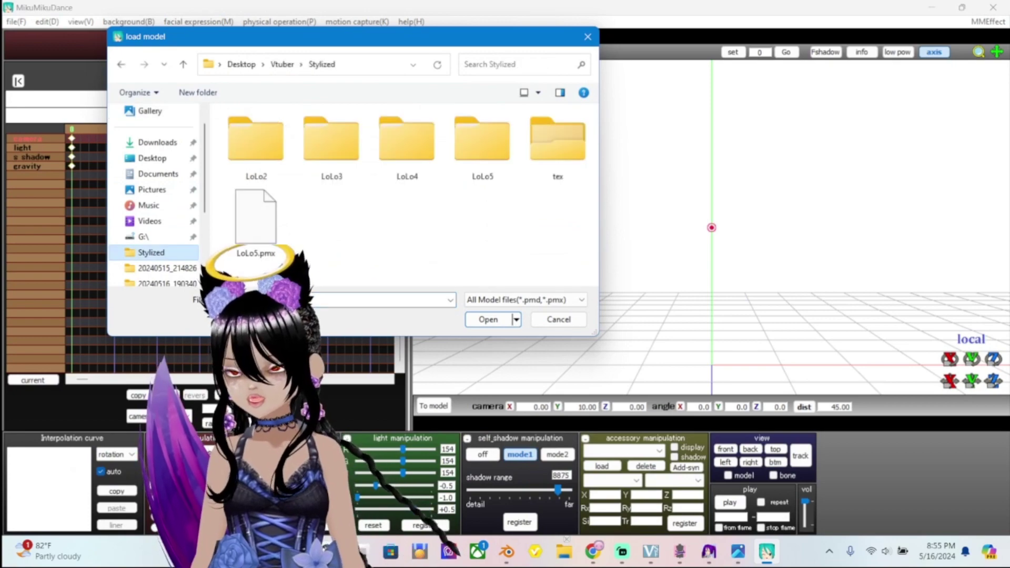
double_click(256, 219)
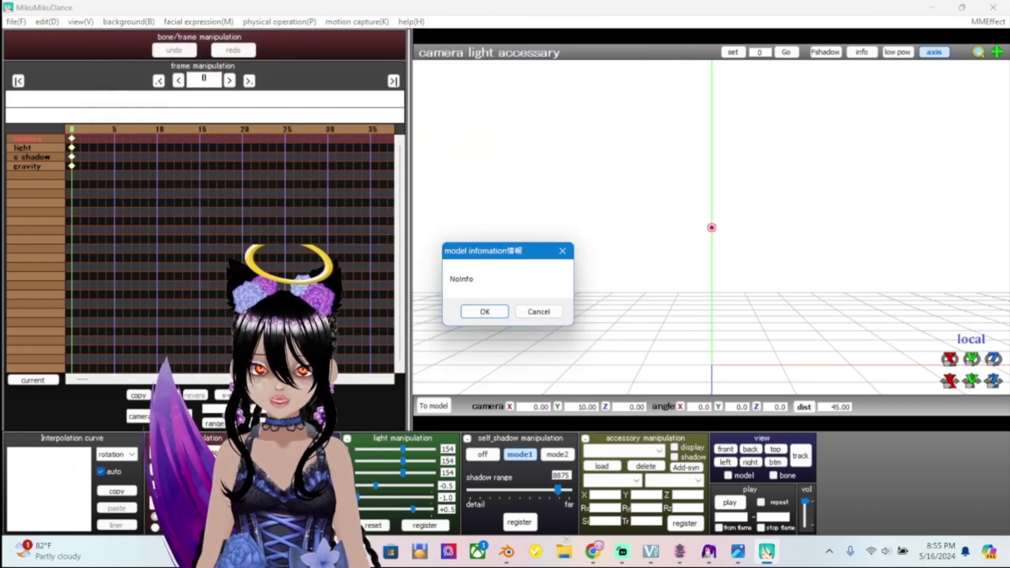
key(Return)
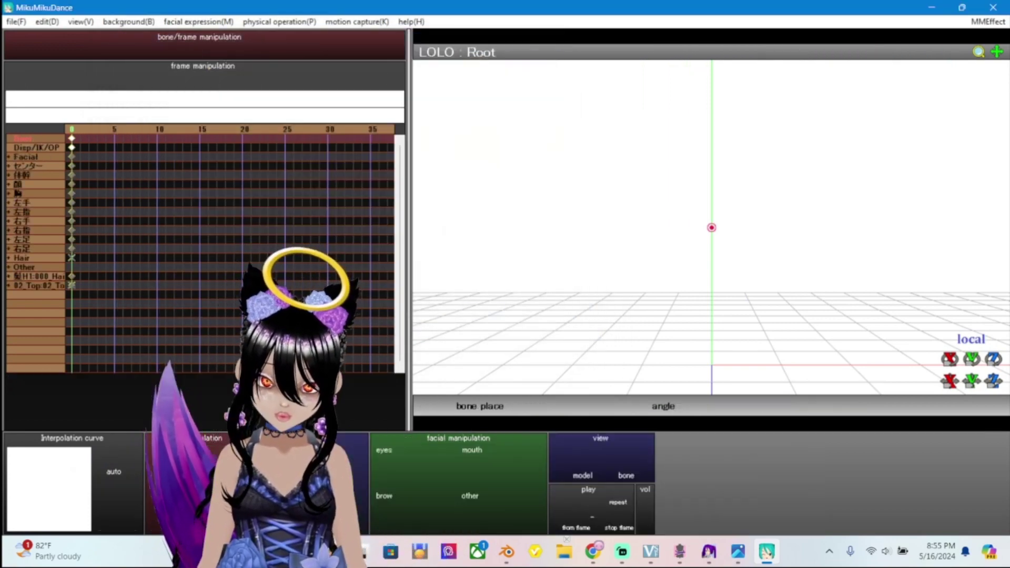
Test the new model's physics by nudging its Root sideways, then undo
right_drag(851, 300, 424, 376)
scroll(712, 227, up, 8)
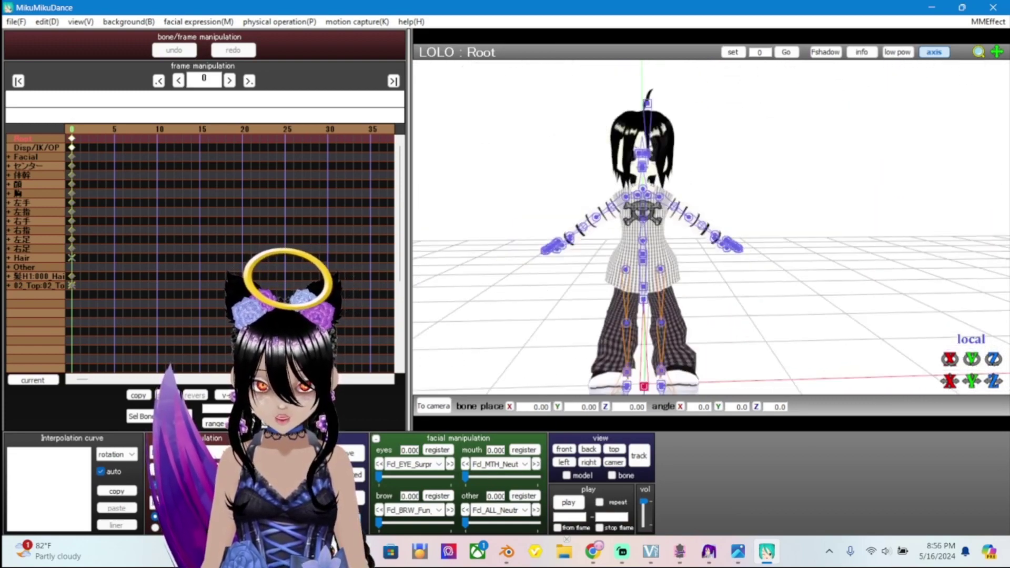
scroll(711, 228, down, 5)
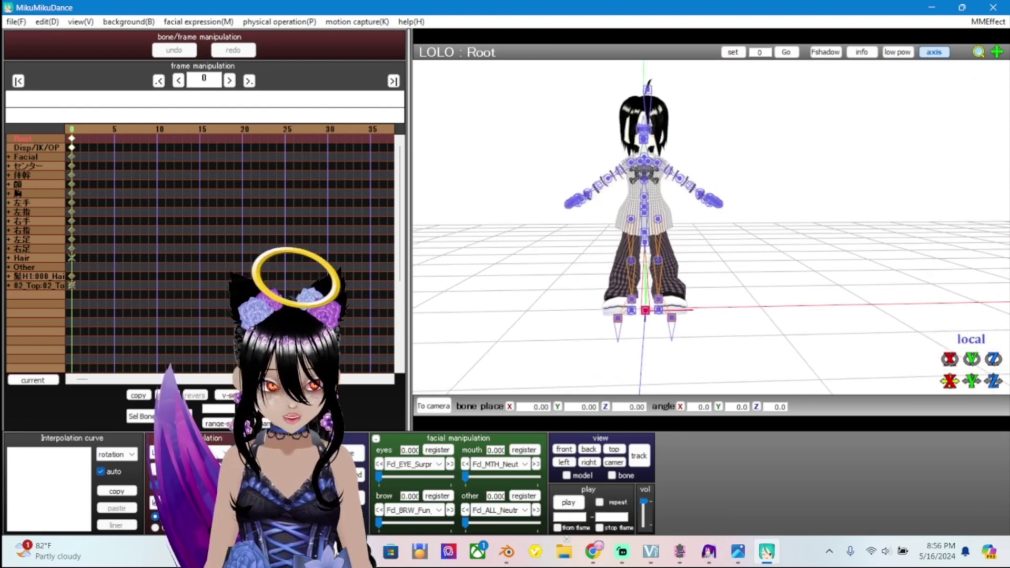
drag(950, 381, 968, 381)
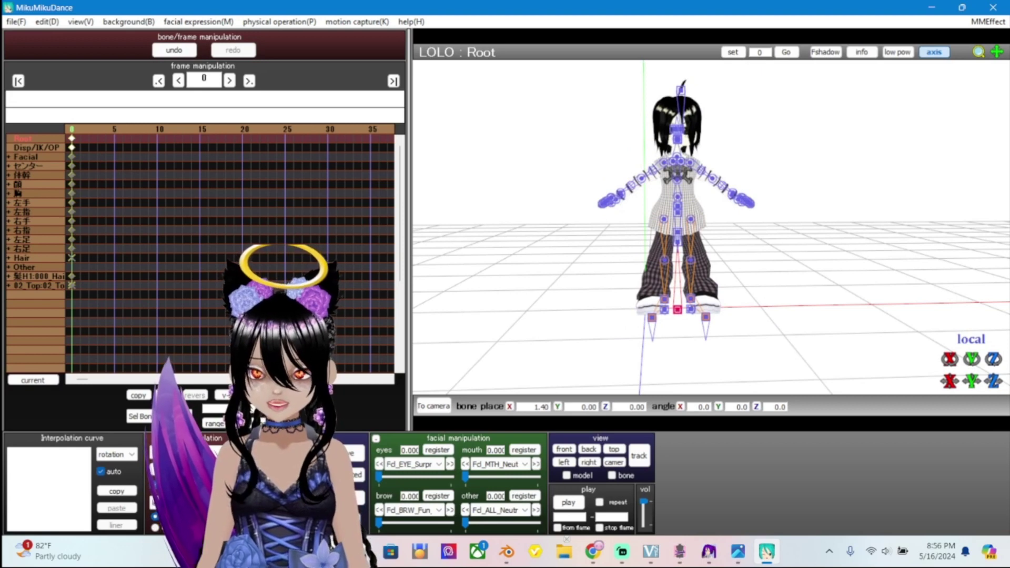
key(ctrl+z)
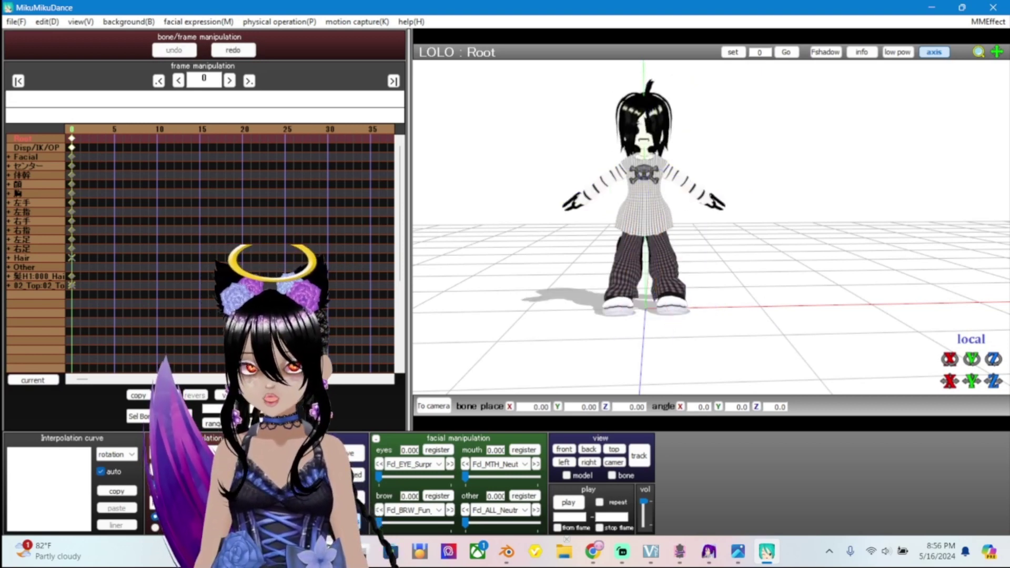
Set the edge line thickness to 0.0
click(80, 22)
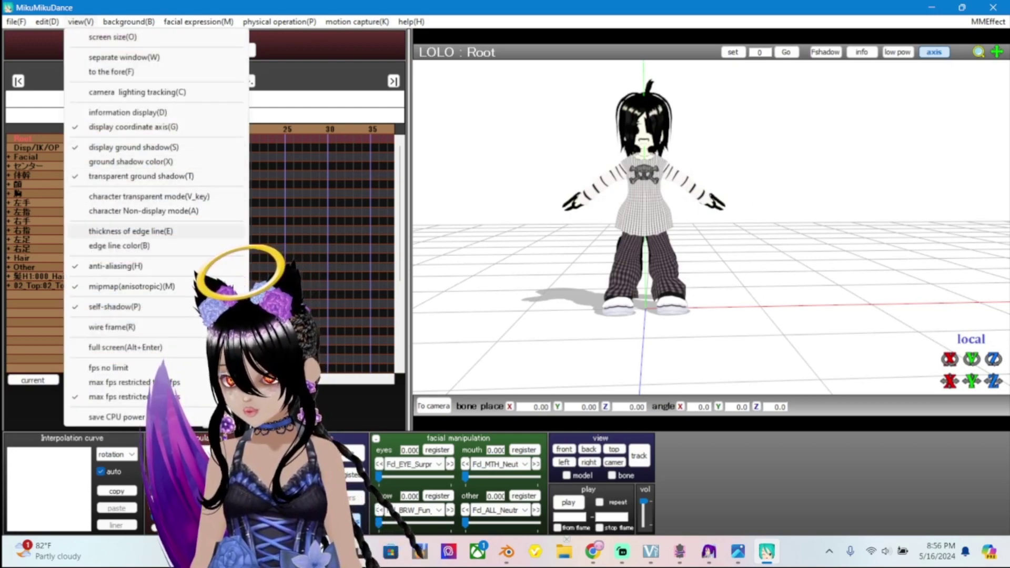
click(129, 231)
text(0.0)
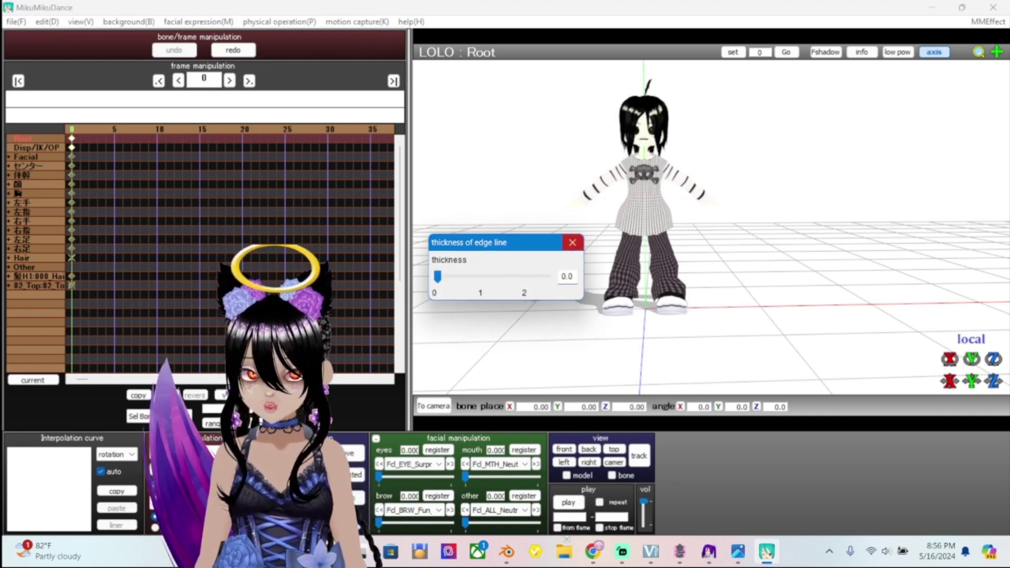
key(Return)
click(16, 21)
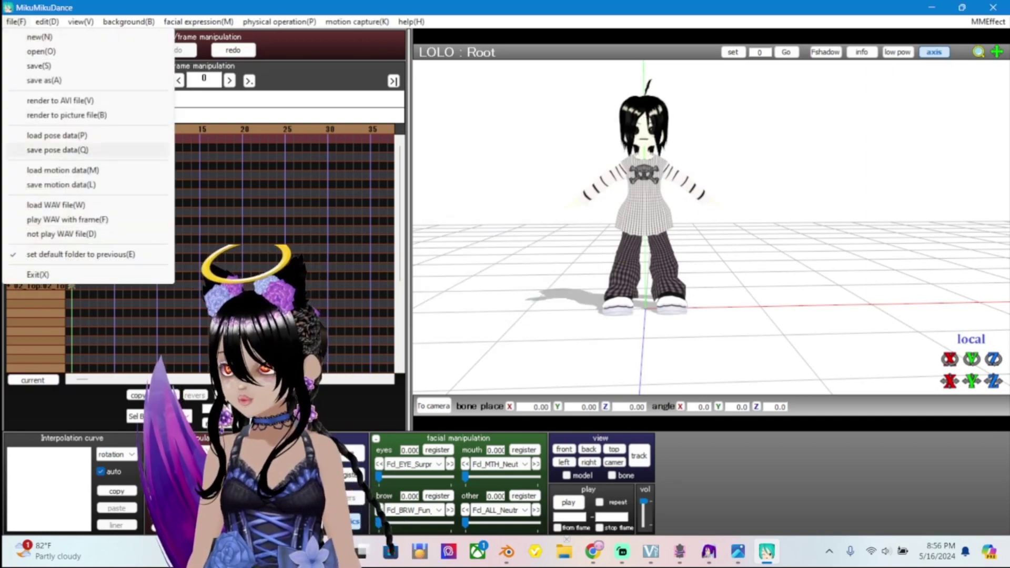
Load the motiontda.vmd dance onto the LOLO model and play it back
click(43, 170)
click(264, 162)
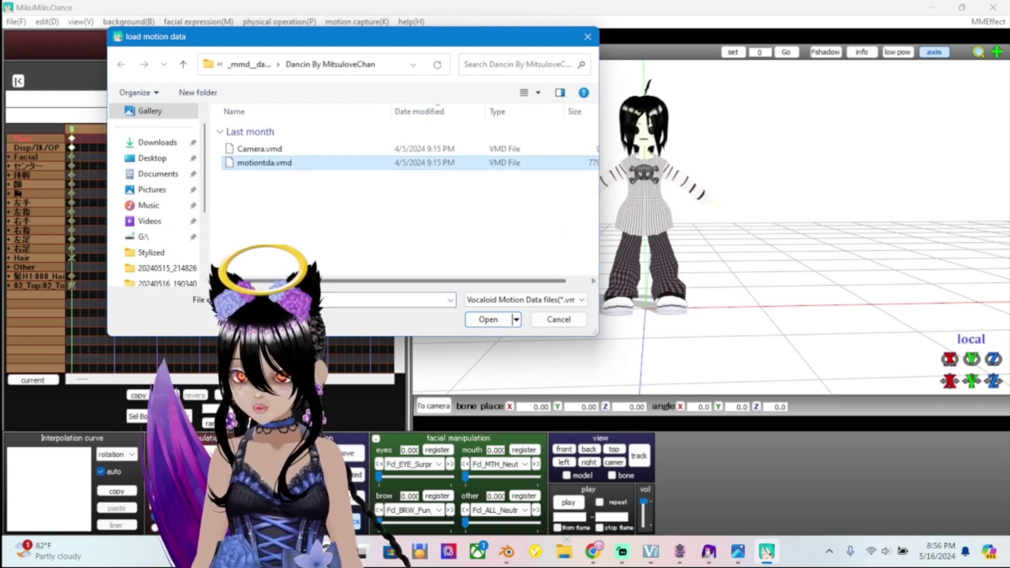
click(488, 319)
key(Return)
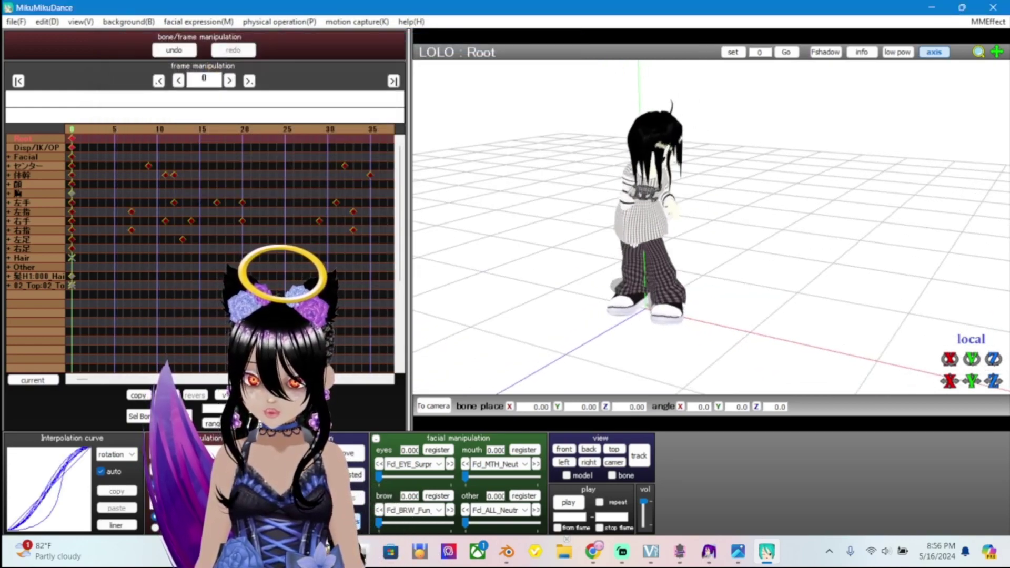
click(568, 502)
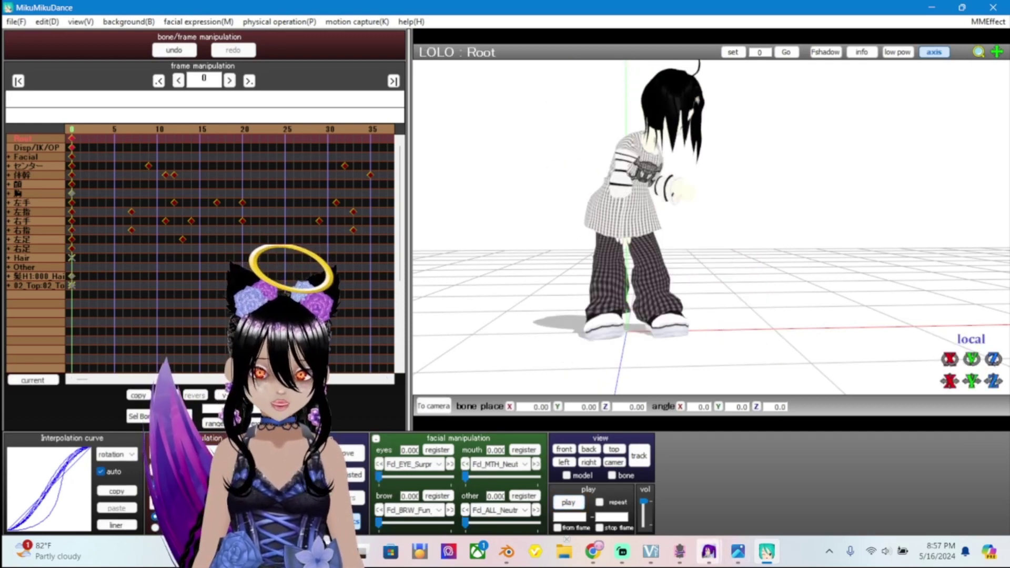
Rearrange the PMX Editor, PMXView and TransformView windows so each is visible
click(767, 552)
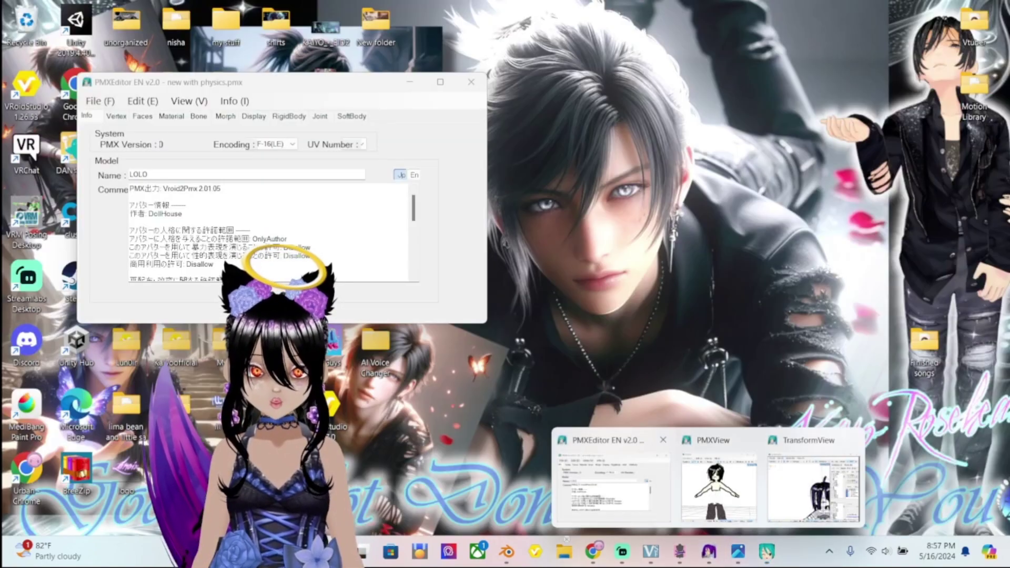
click(614, 484)
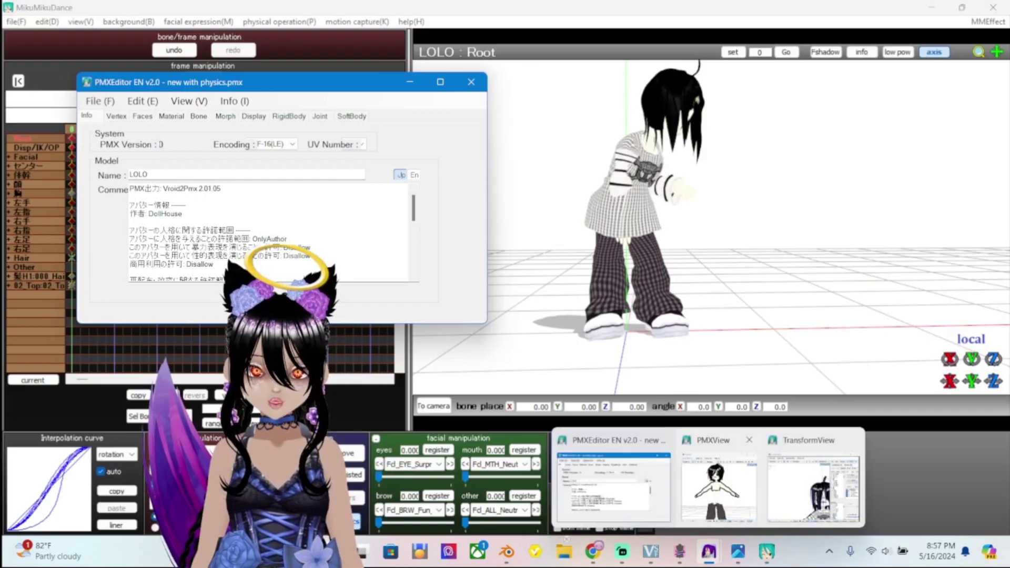
click(718, 486)
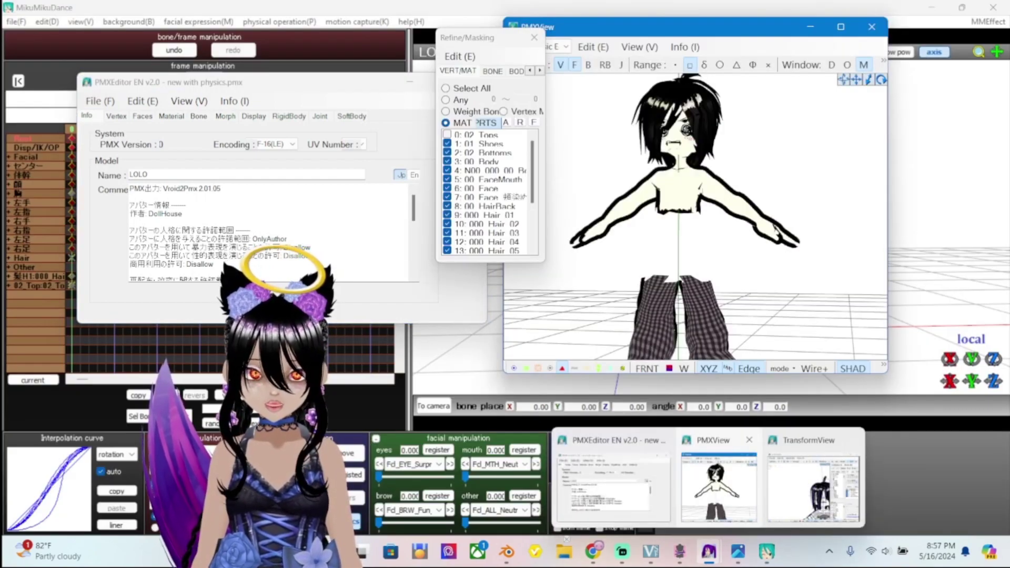
mouse_move(710, 552)
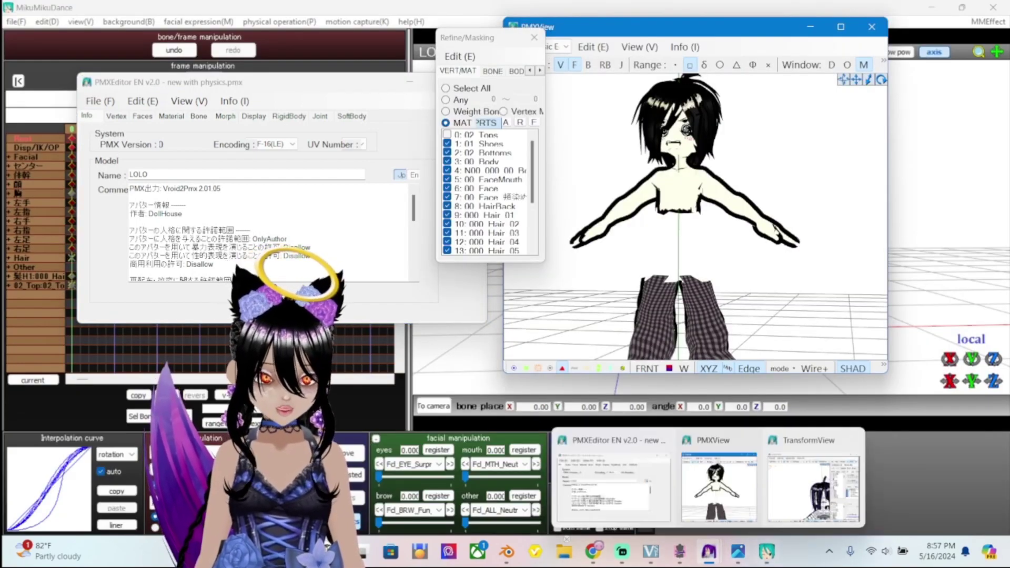
click(827, 487)
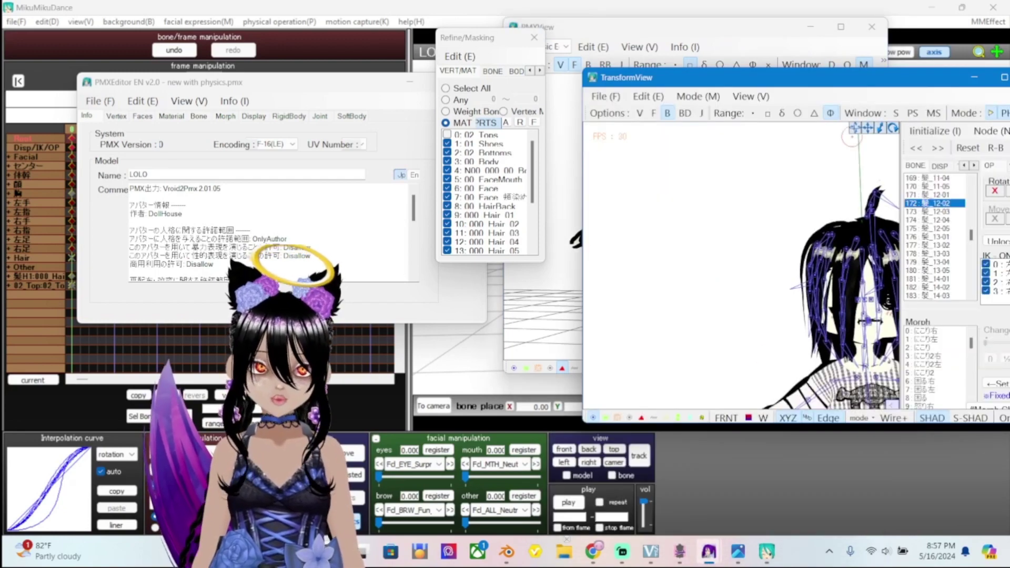
drag(684, 77, 661, 147)
click(684, 26)
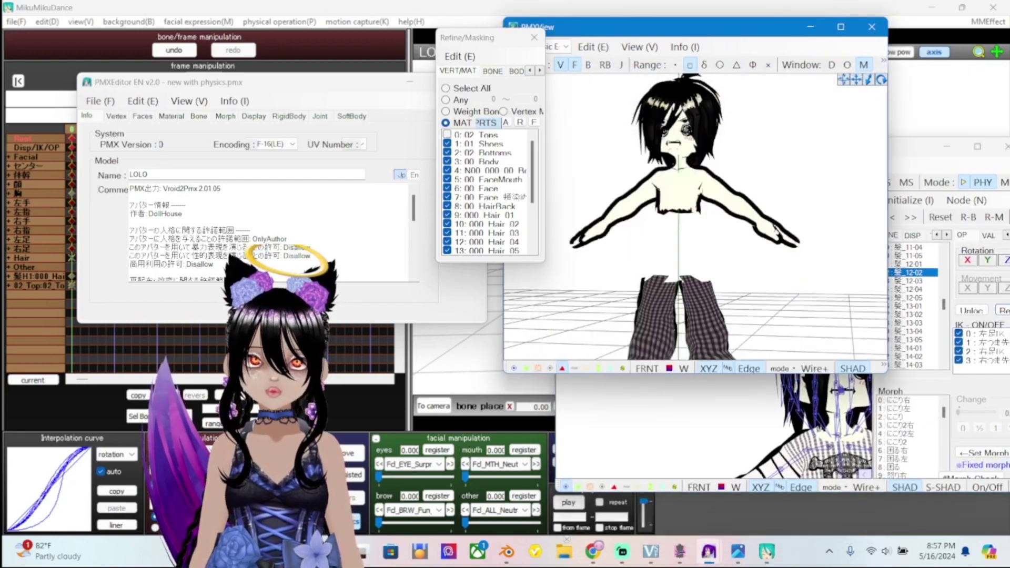
drag(684, 26, 623, 26)
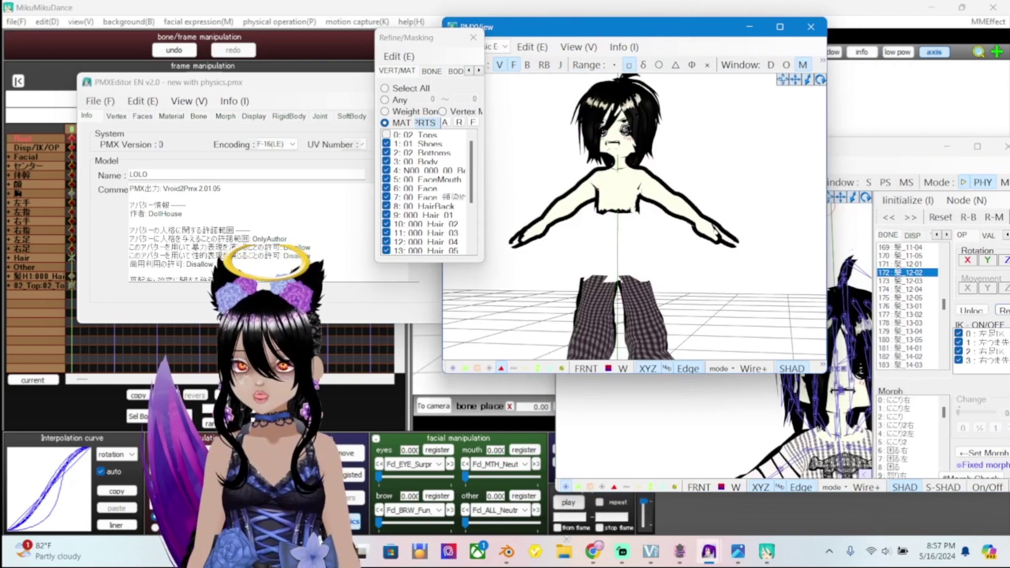
Open LoLo5.pmx from the Desktop > Vtuber > Stylized folder
click(100, 100)
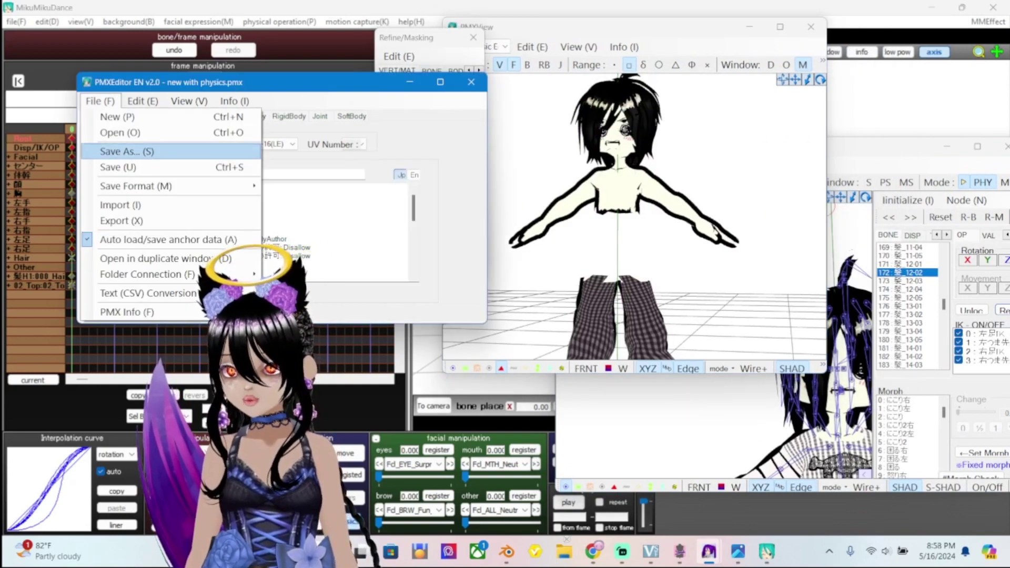
click(120, 132)
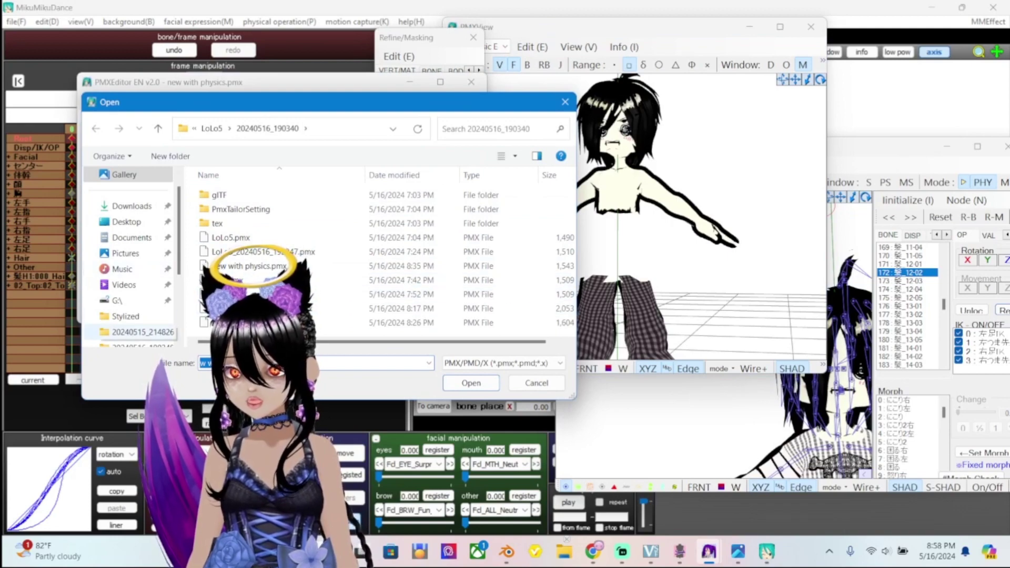
click(127, 316)
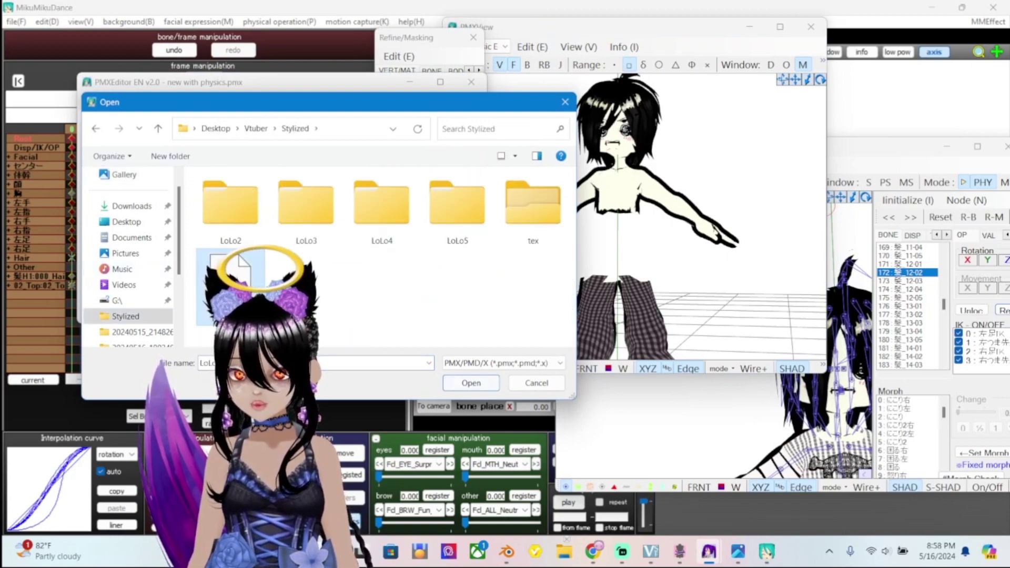
key(Return)
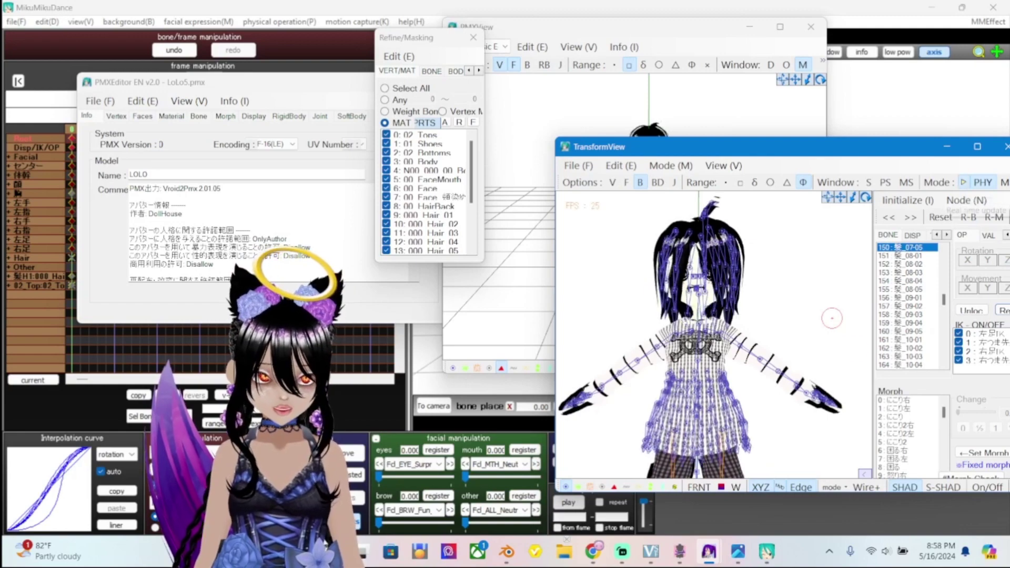
In TransformView, select root bone 0 全ての親 and slide the model along Movement X
scroll(808, 368, down, 3)
right_drag(785, 421, 784, 429)
scroll(784, 429, up, 5)
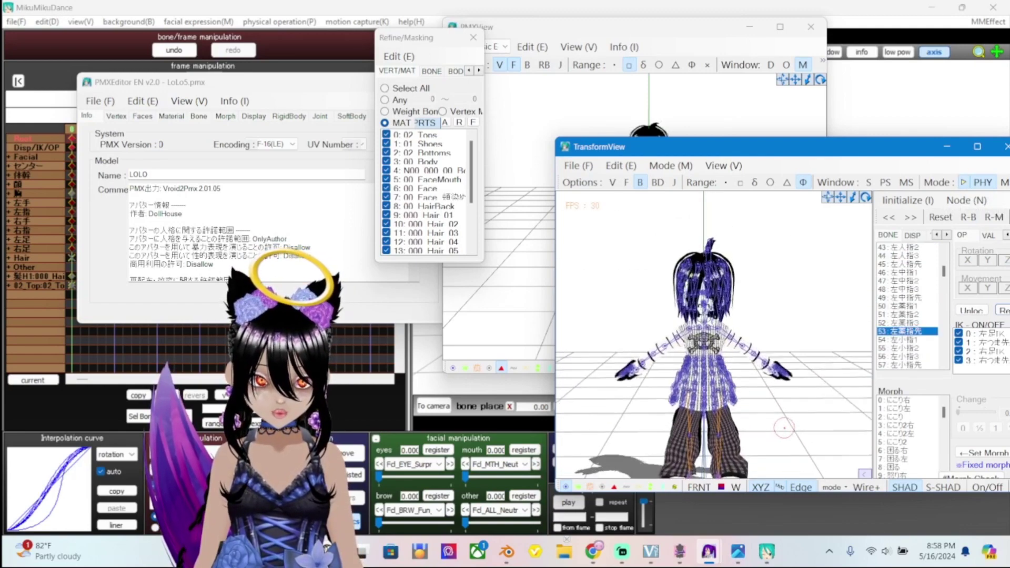
middle_drag(780, 384, 802, 364)
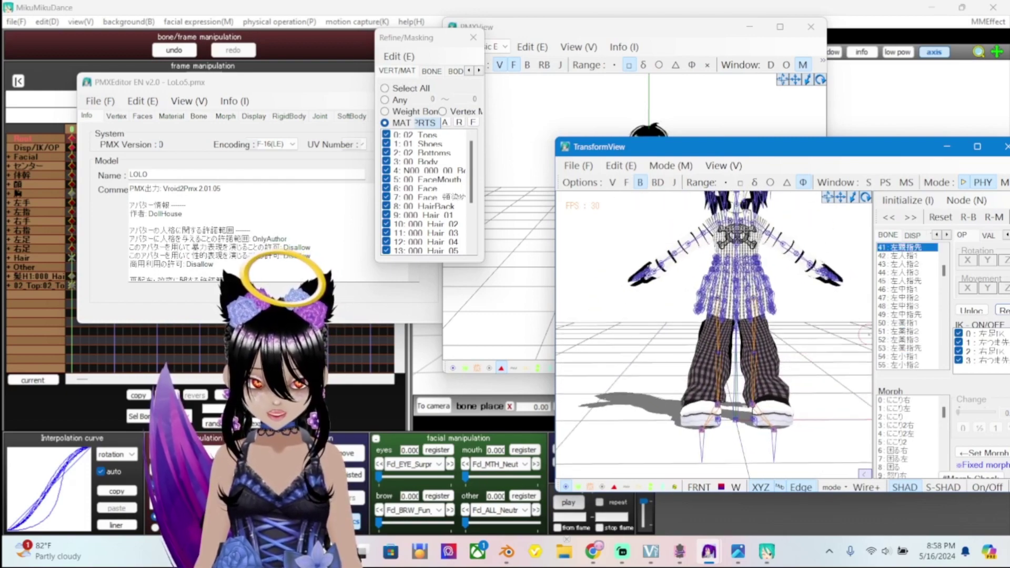
scroll(908, 306, up, 14)
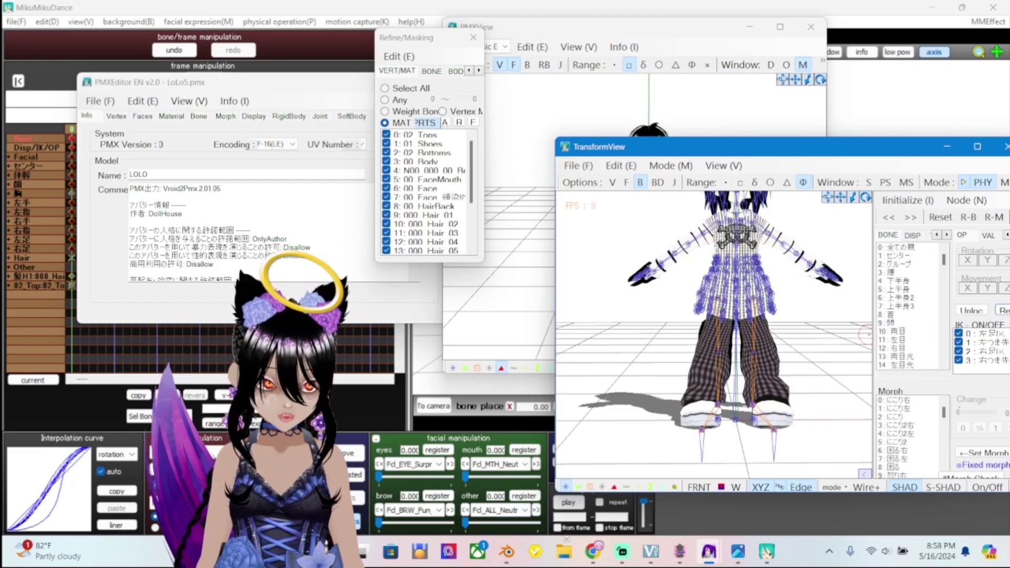
click(900, 247)
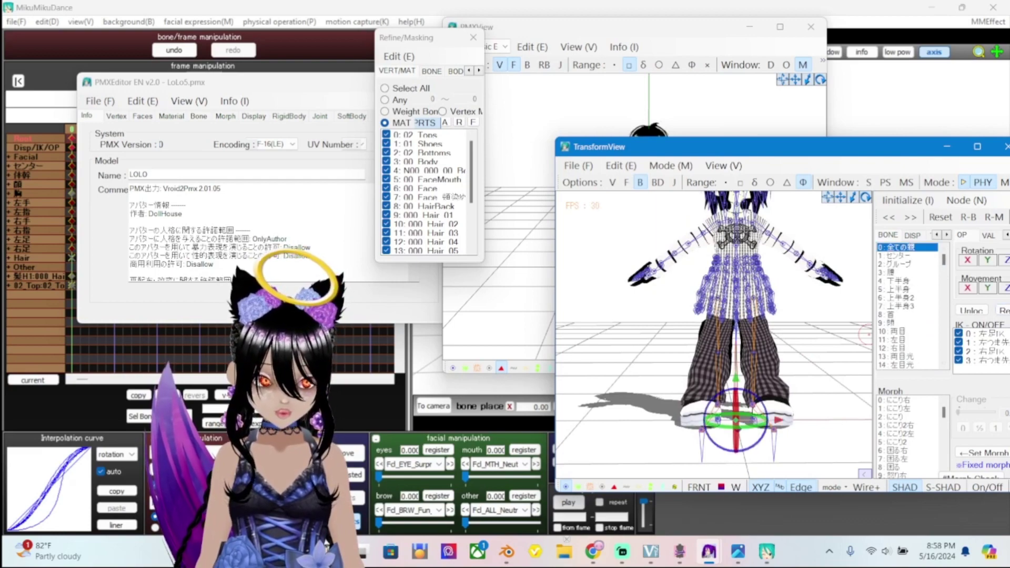
mouse_move(968, 288)
mouse_down()
mouse_move(995, 288)
mouse_move(947, 288)
mouse_move(1000, 288)
mouse_move(961, 288)
mouse_move(979, 288)
mouse_up()
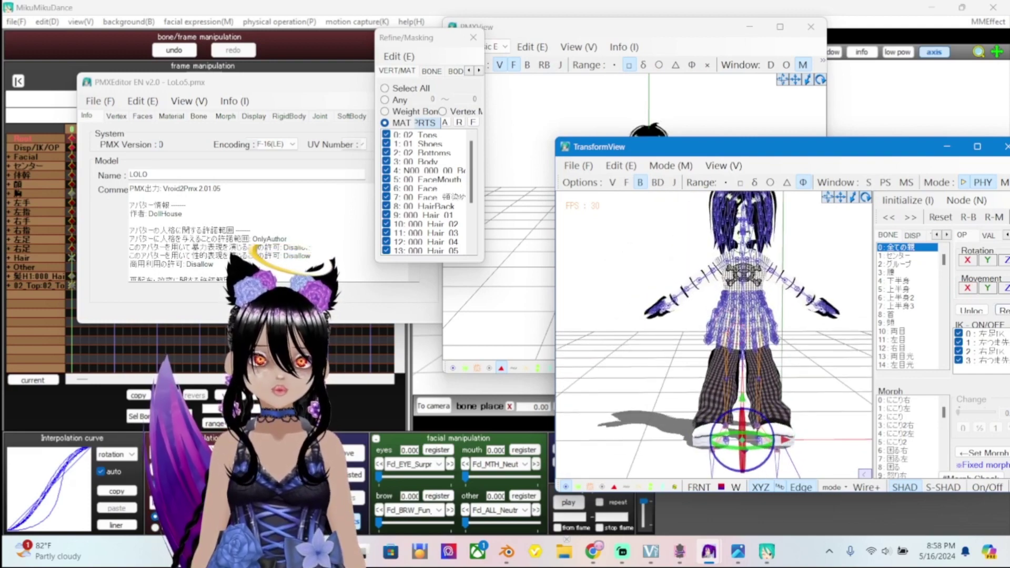
Orbit the preview back to a front view and return to the PMXView window
right_drag(695, 284, 684, 350)
scroll(606, 354, up, 3)
right_drag(605, 363, 597, 227)
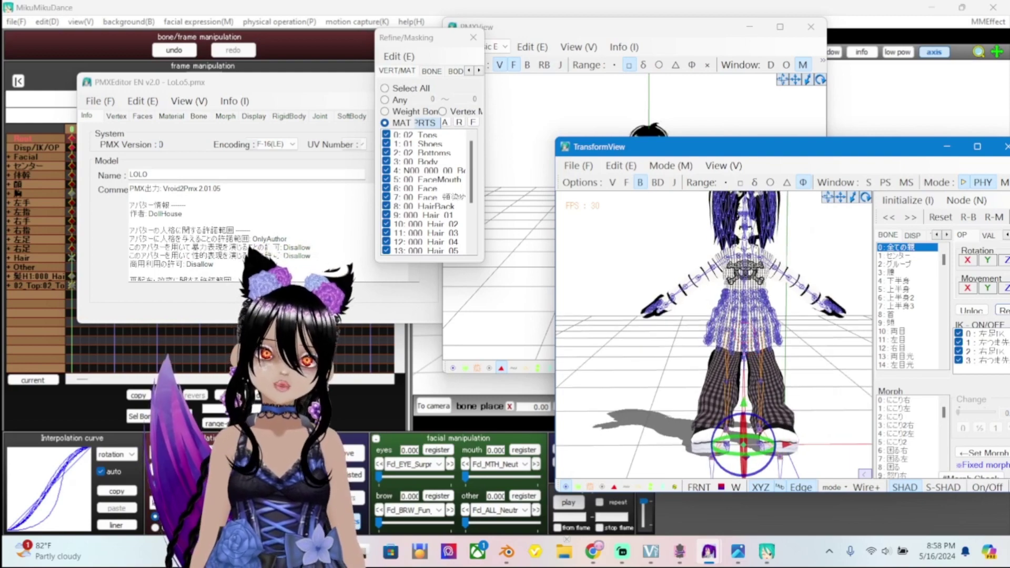
scroll(714, 334, up, 5)
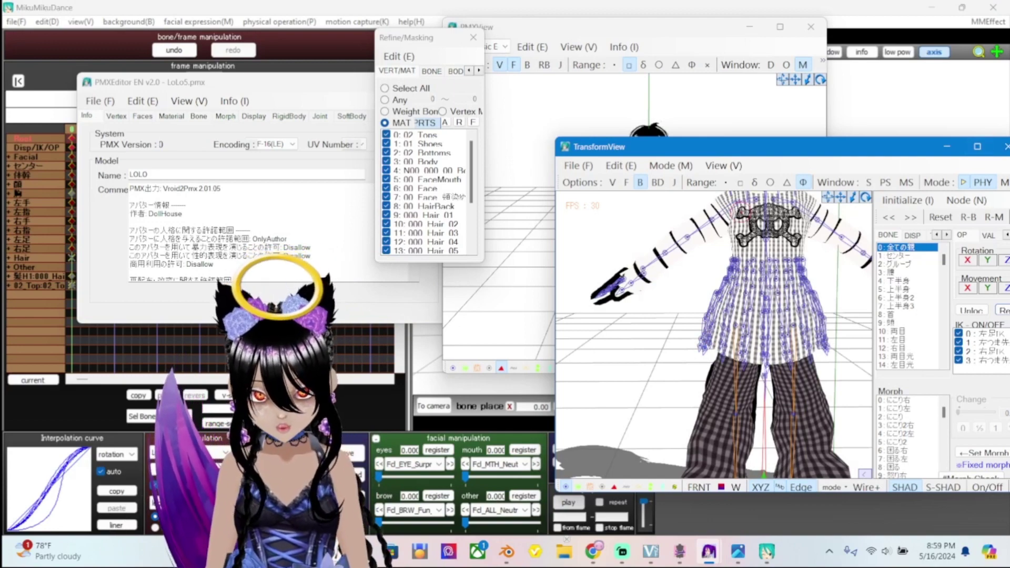
key(alt+Tab)
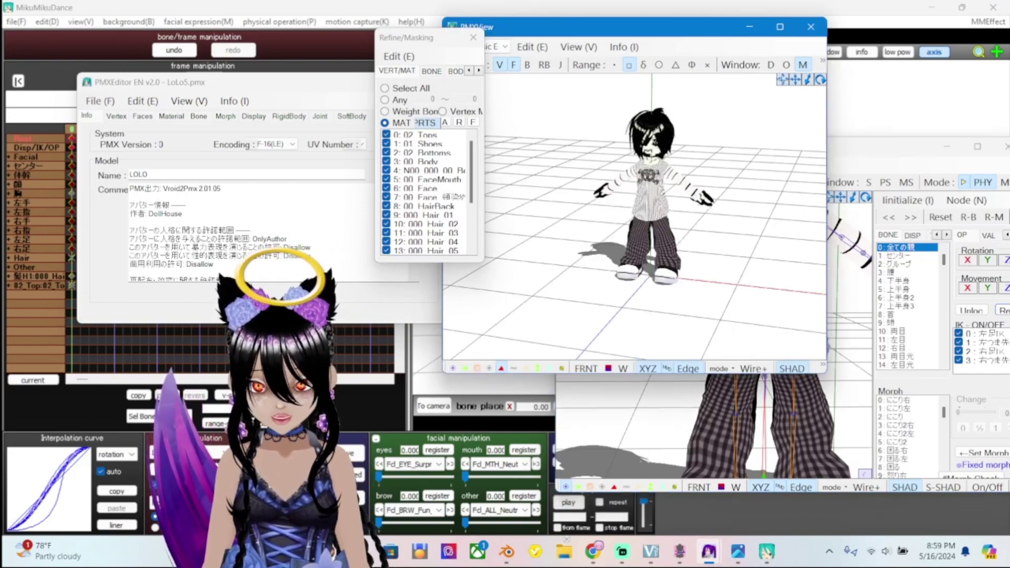
In Refine/Masking, hide all materials and show only 2: 02 Bottoms
right_drag(632, 211, 690, 195)
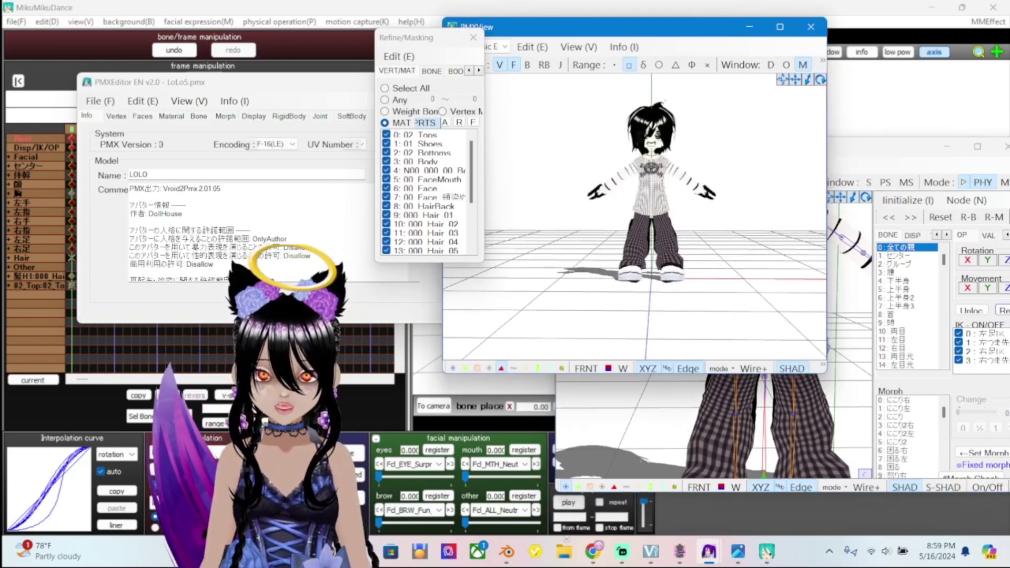
scroll(635, 216, up, 5)
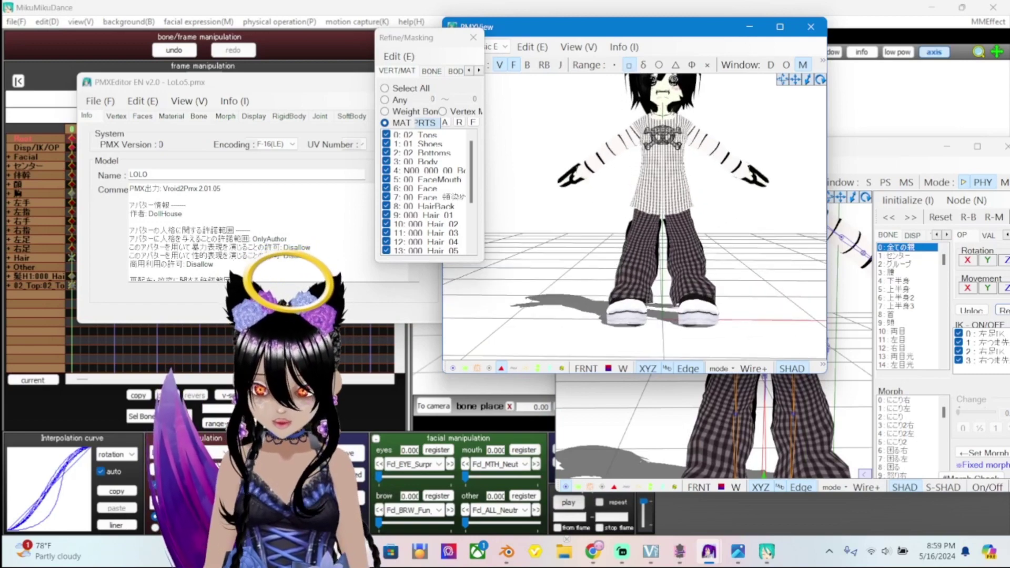
scroll(634, 217, up, 3)
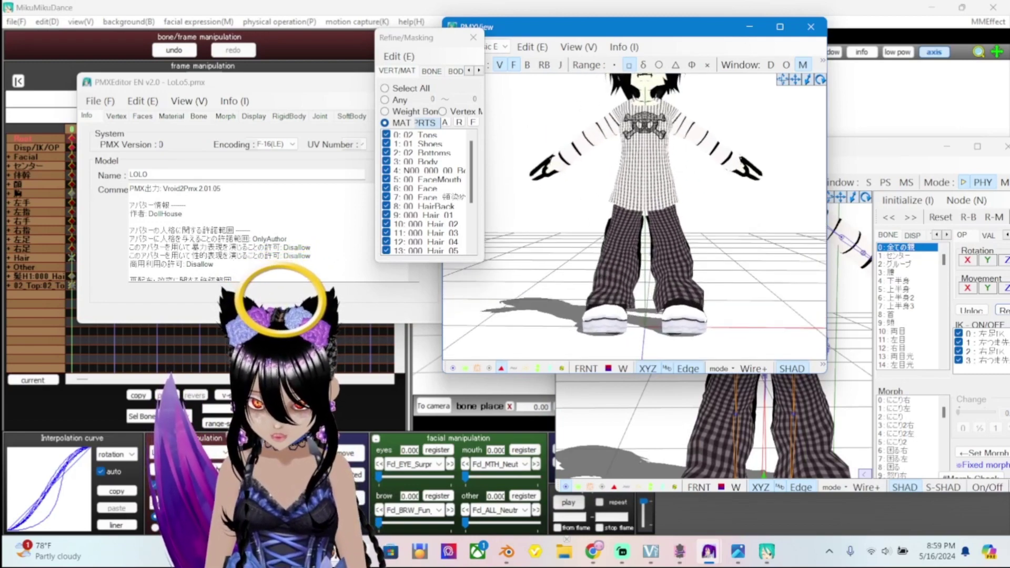
scroll(635, 216, up, 2)
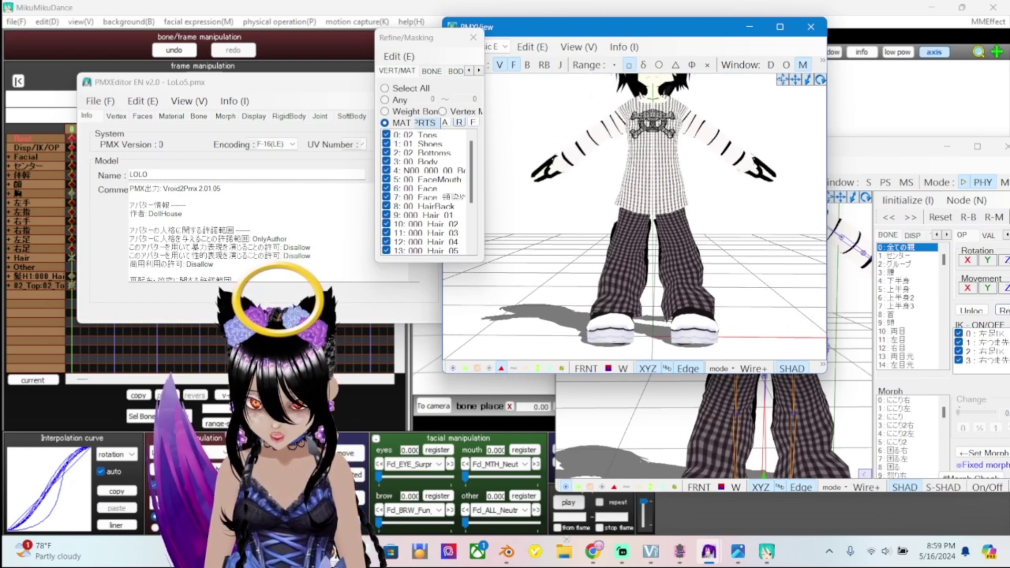
click(386, 135)
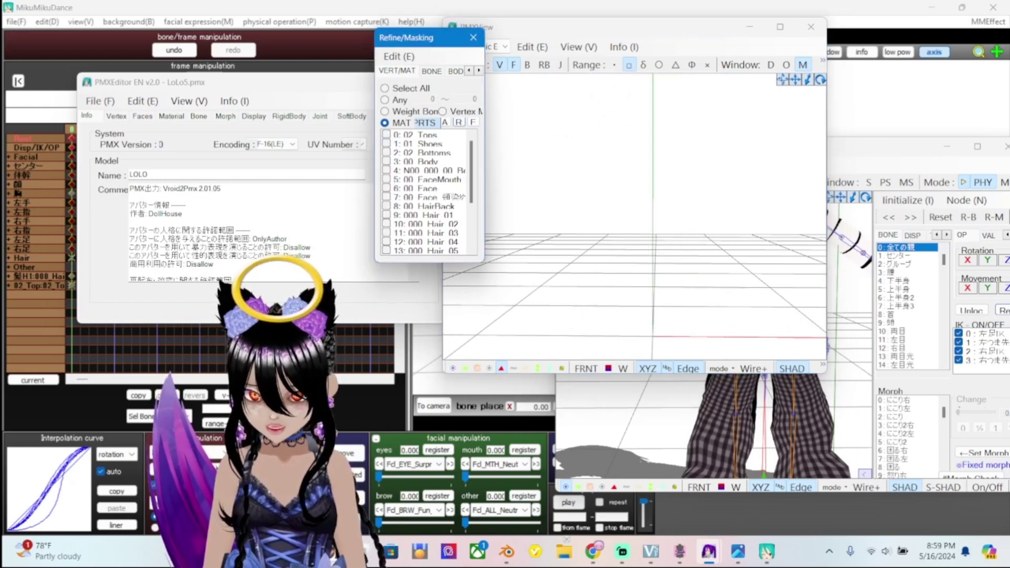
click(386, 134)
click(385, 135)
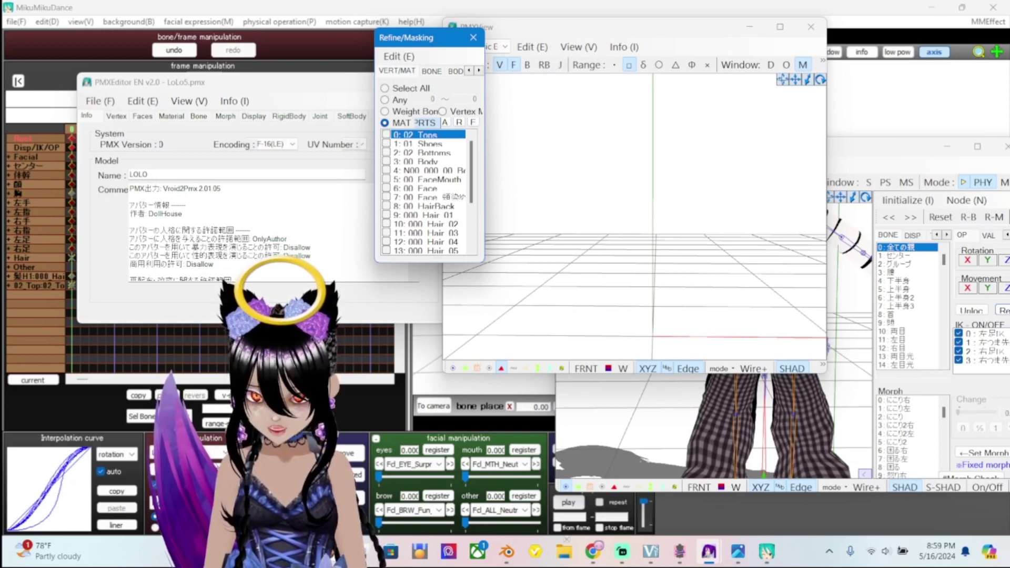
click(387, 152)
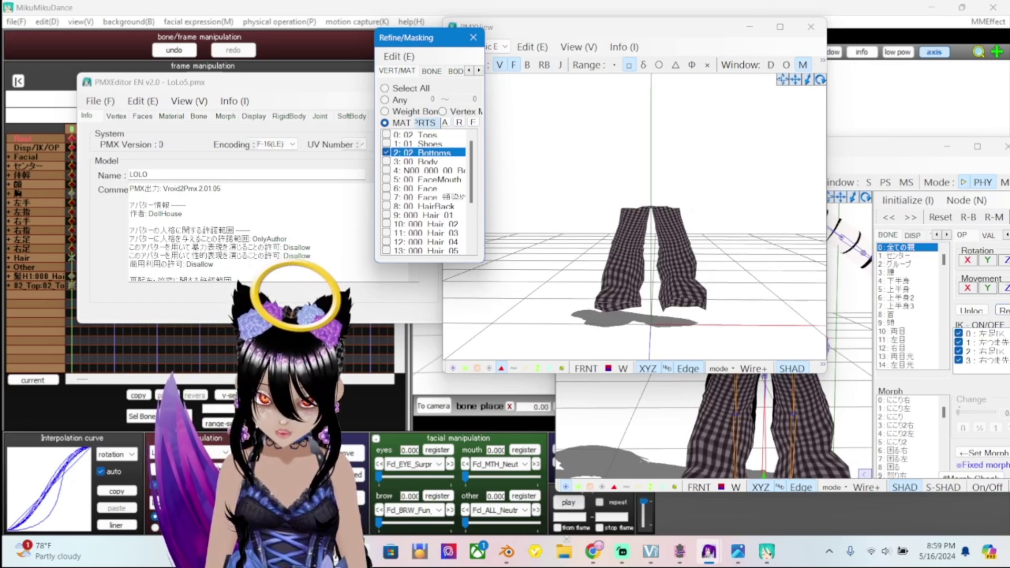
Select the entire pants mesh with Ctrl+A and shift the editor window left
middle_drag(658, 237, 667, 236)
right_drag(667, 237, 679, 237)
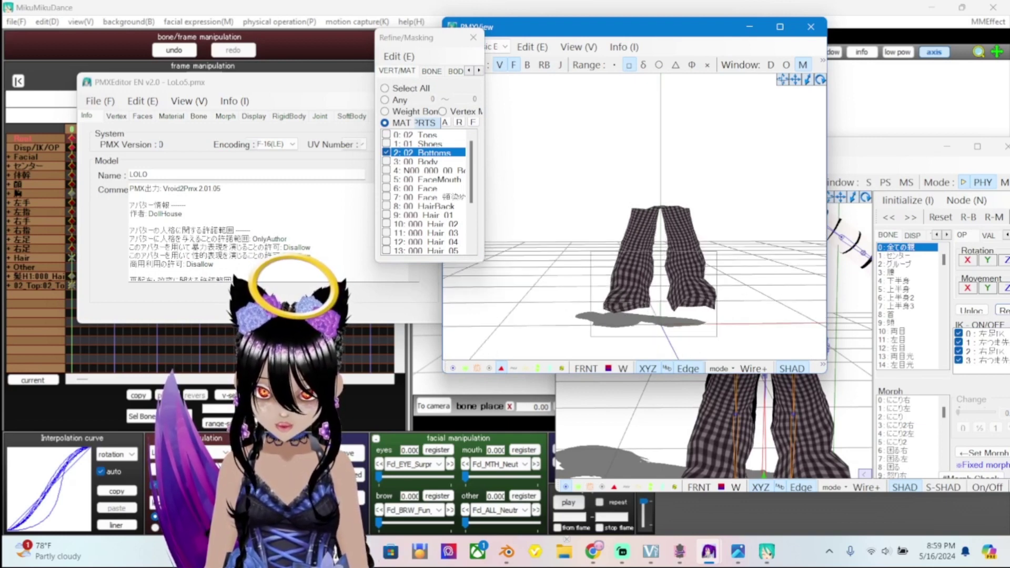
key(ctrl+a)
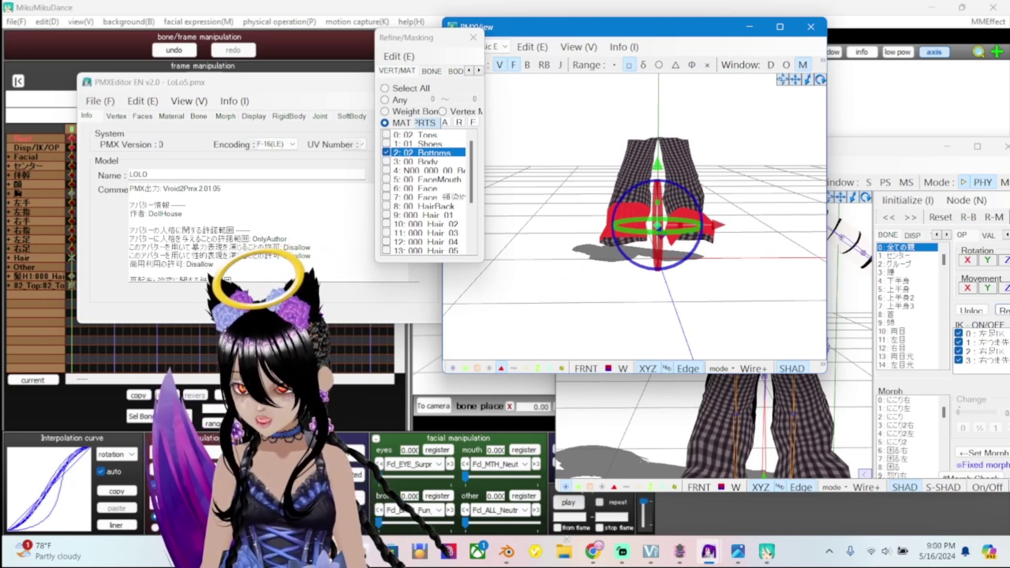
click(190, 82)
drag(190, 82, 143, 84)
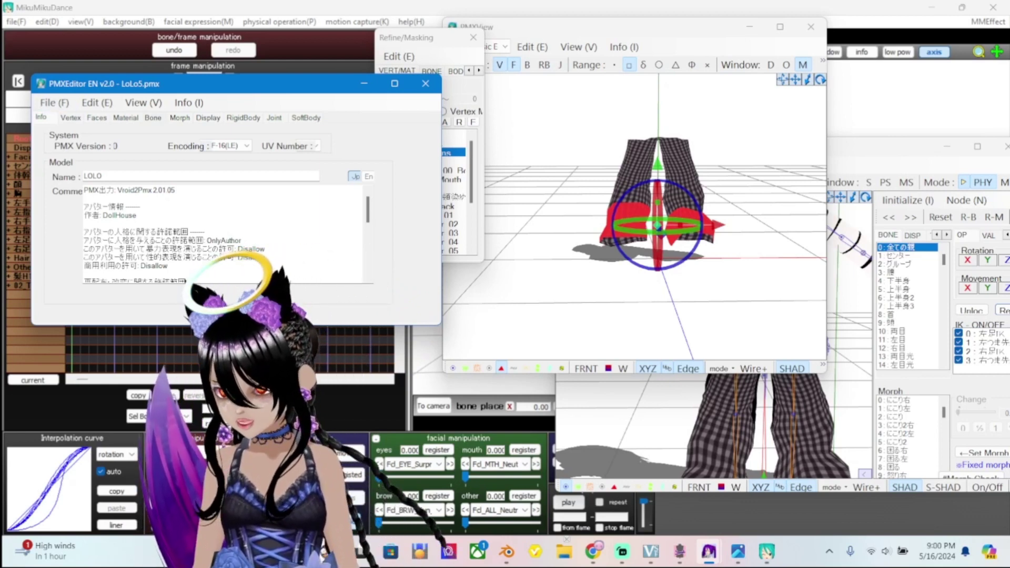
Show the Vertex tab and scroll through the vertex coordinates in a maximized window
click(126, 118)
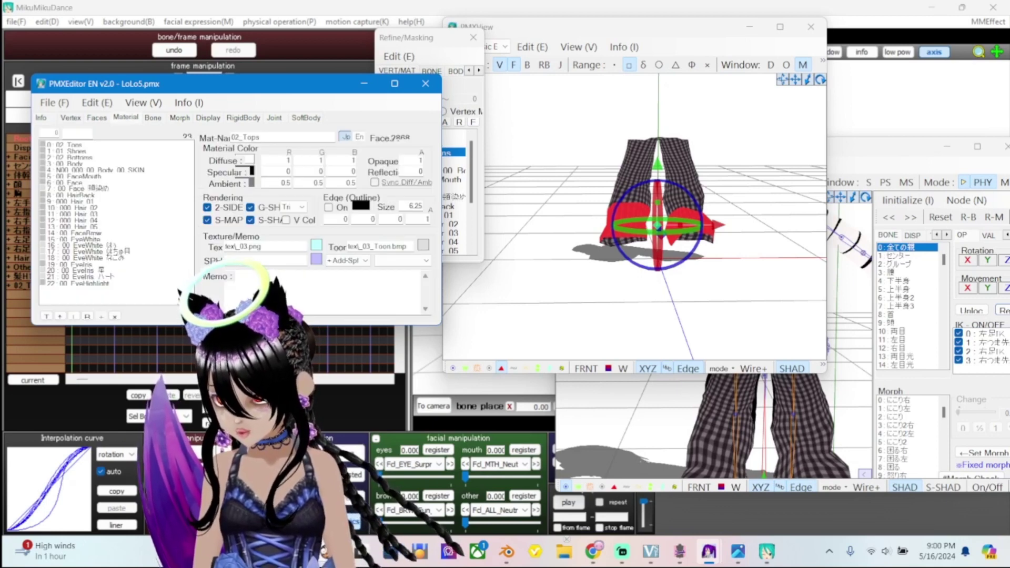
click(71, 117)
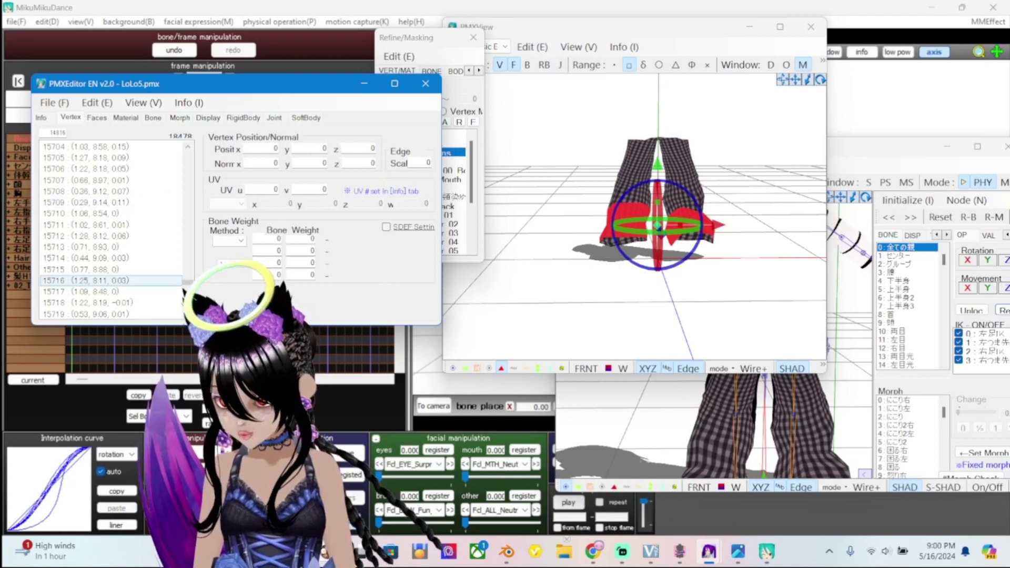
key(End)
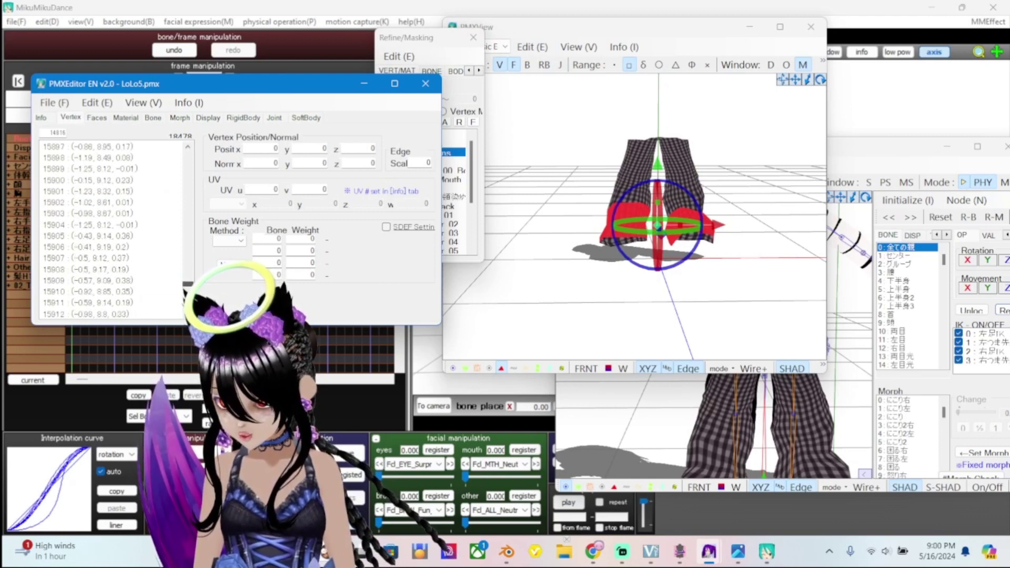
mouse_move(188, 245)
mouse_down()
mouse_move(188, 156)
mouse_move(187, 261)
mouse_move(188, 238)
mouse_up()
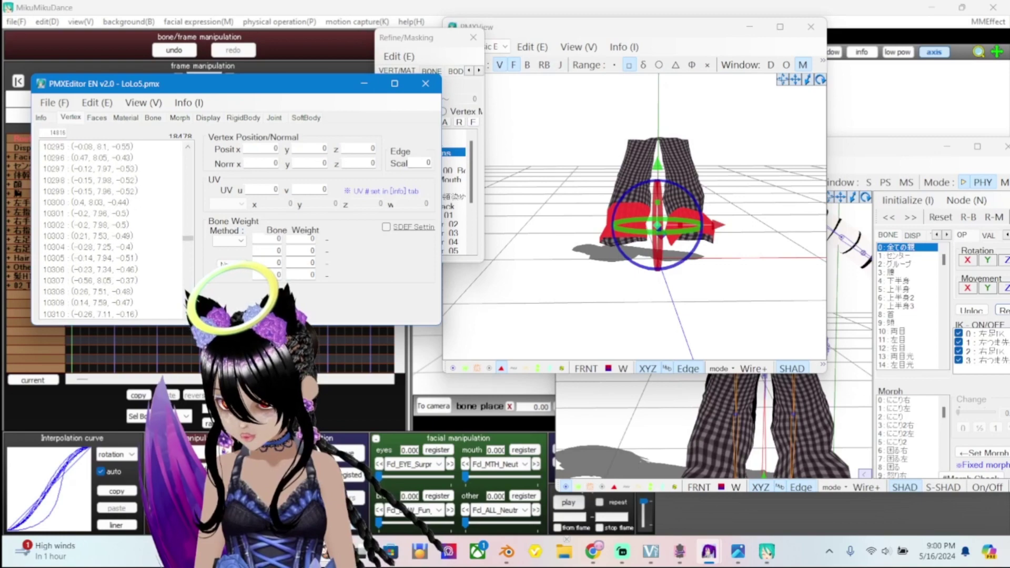
click(395, 83)
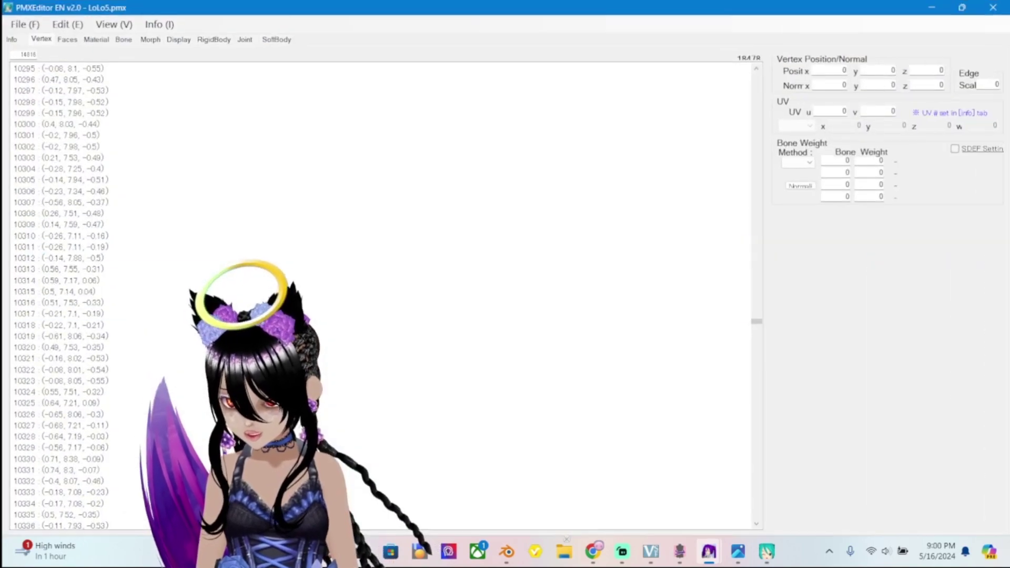
scroll(379, 295, down, 20)
drag(757, 326, 757, 516)
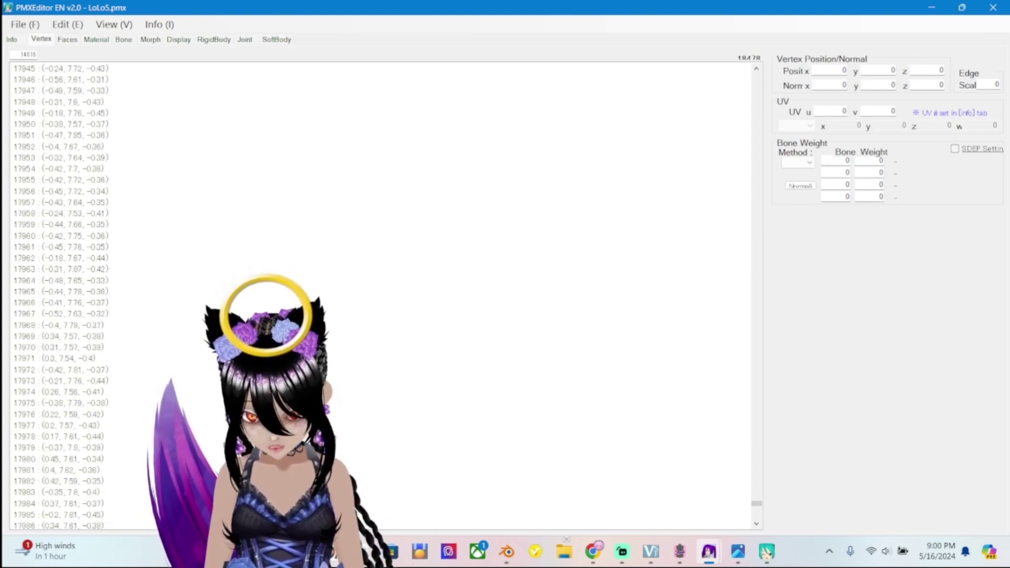
drag(757, 504, 756, 77)
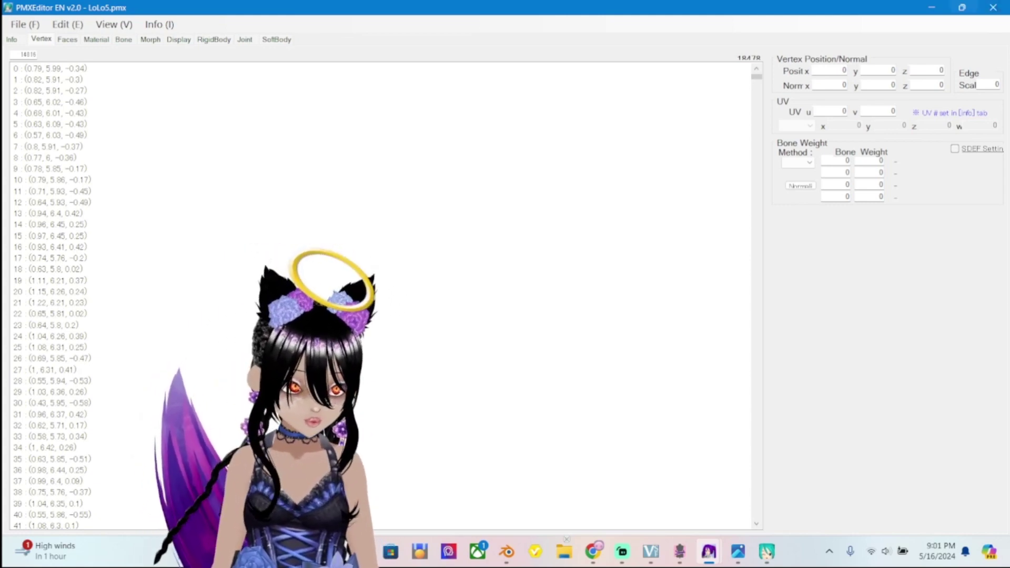
key(super+Down)
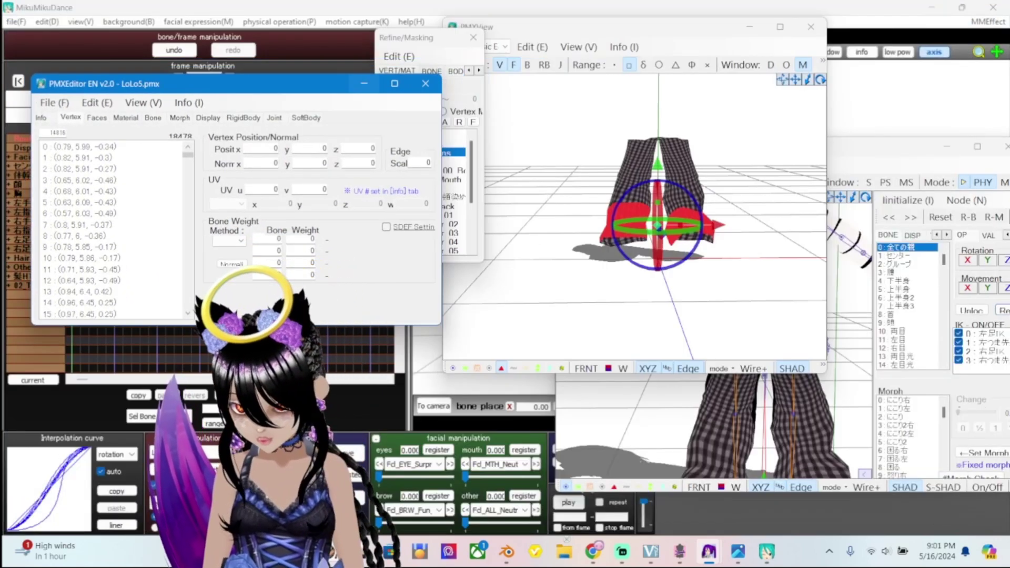
key(Down)
key(Down)
key(Down)
key(Down)
key(Down)
key(Down)
key(Down)
key(Down)
key(Down)
key(Down)
key(Down)
key(Down)
key(Down)
key(Down)
key(Down)
key(Down)
key(Down)
key(Down)
key(Down)
key(Down)
key(Down)
key(Down)
key(Down)
key(Down)
key(Down)
key(Down)
key(Down)
key(Down)
key(Down)
key(Down)
key(Down)
key(Down)
key(Down)
key(Down)
key(Down)
key(Down)
key(Down)
key(Down)
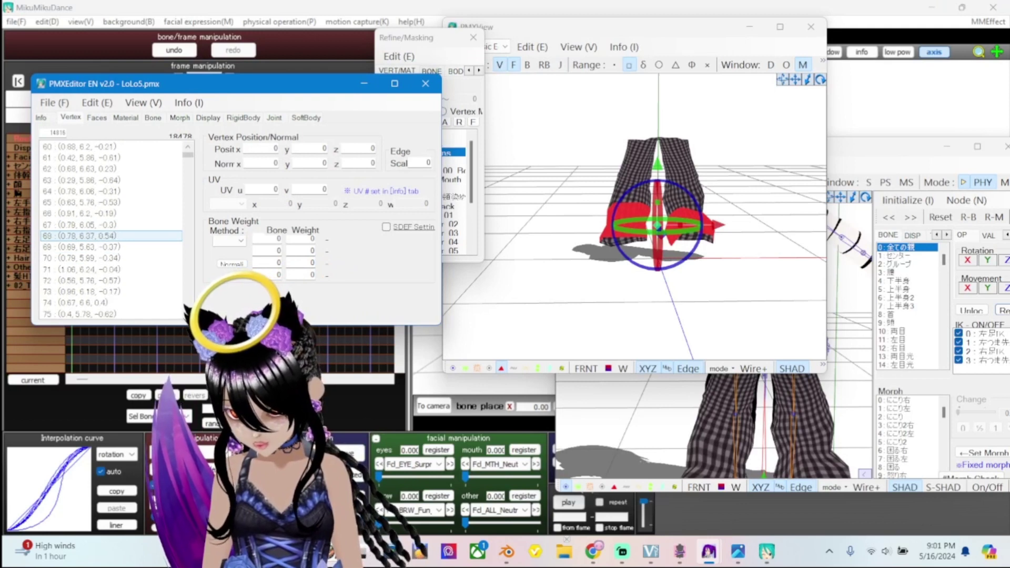
key(Up)
key(Up)
key(Up)
key(Up)
key(Up)
key(Up)
key(Up)
key(Up)
key(Up)
key(Up)
key(Up)
key(Up)
key(Up)
key(Up)
key(Up)
key(Up)
key(Up)
key(Up)
key(Up)
key(Up)
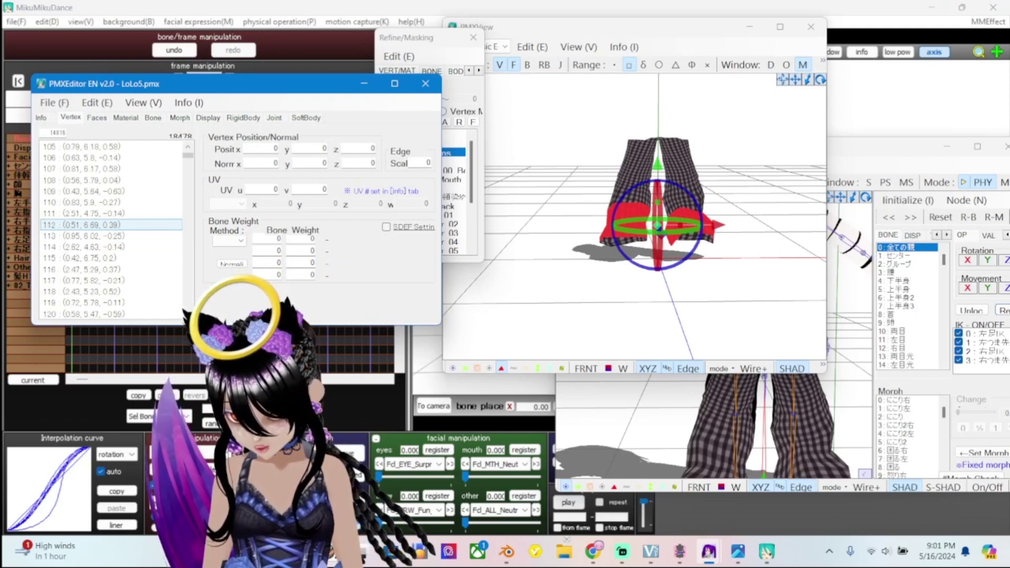
key(Up)
key(Up)
key(Up)
key(Up)
key(Up)
key(Up)
key(Up)
key(Up)
key(Up)
key(Up)
key(Up)
key(Up)
key(Up)
key(Up)
key(Up)
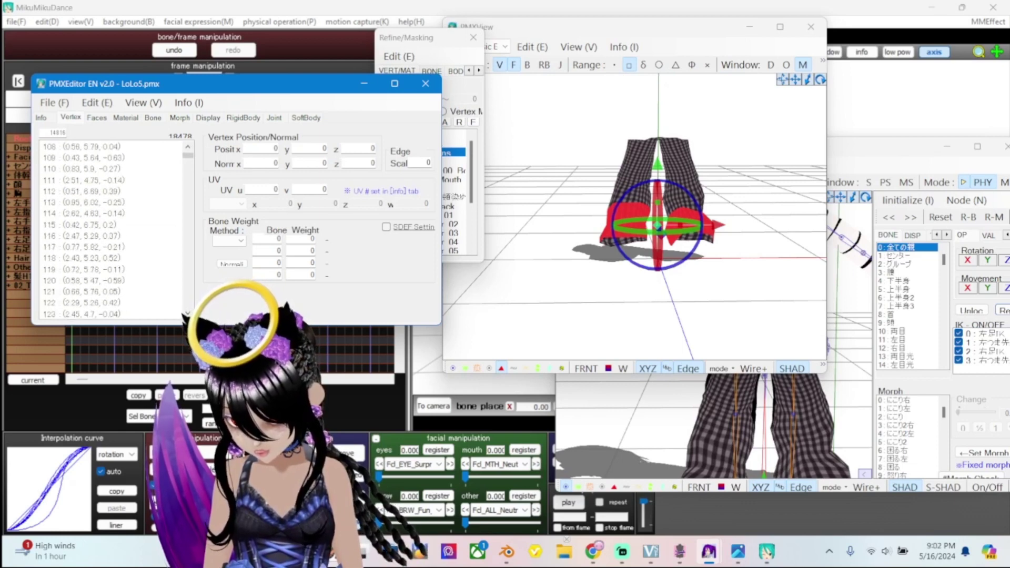
scroll(116, 231, down, 5)
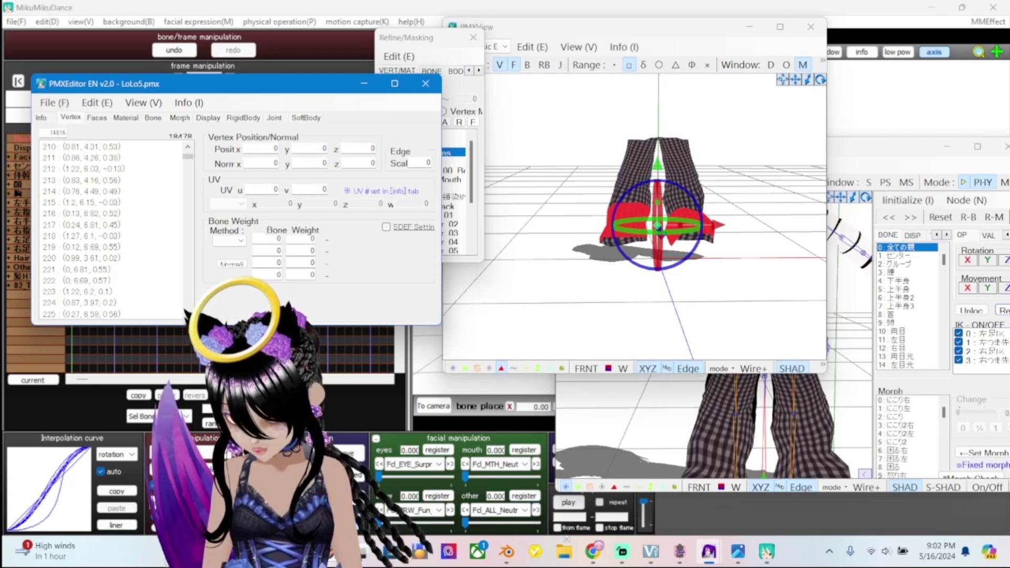
scroll(115, 232, down, 8)
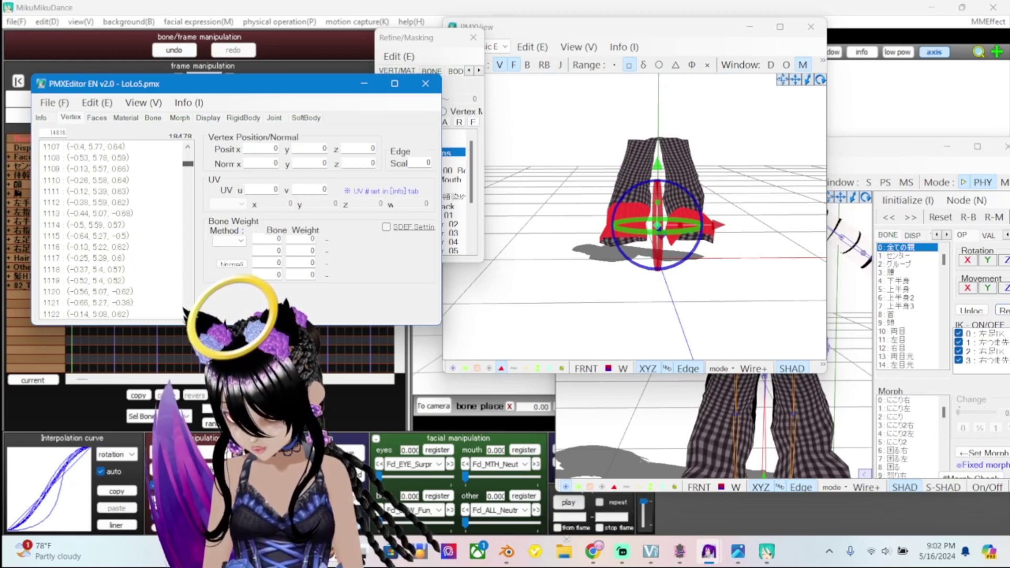
drag(188, 164, 188, 246)
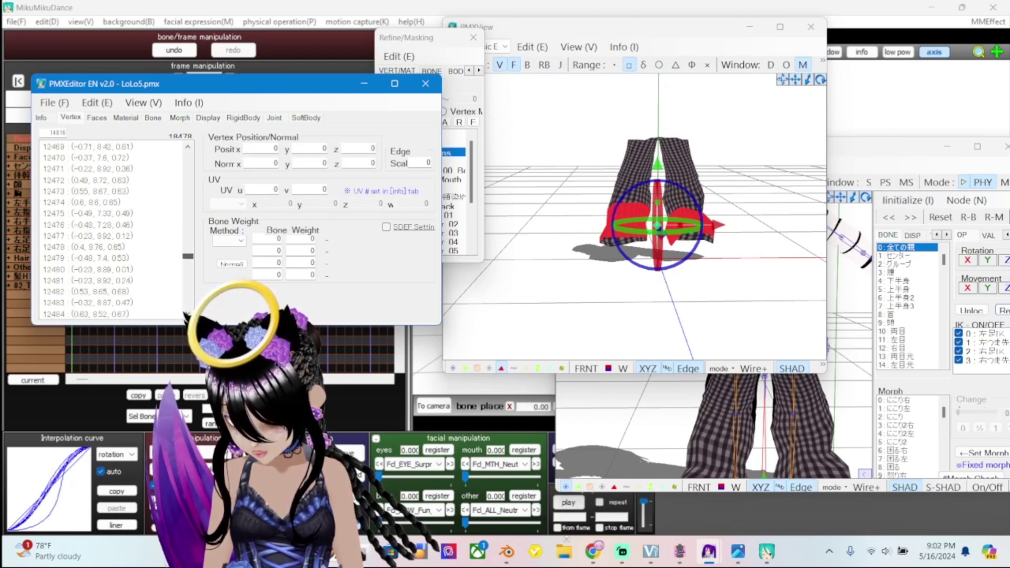
drag(188, 251, 188, 255)
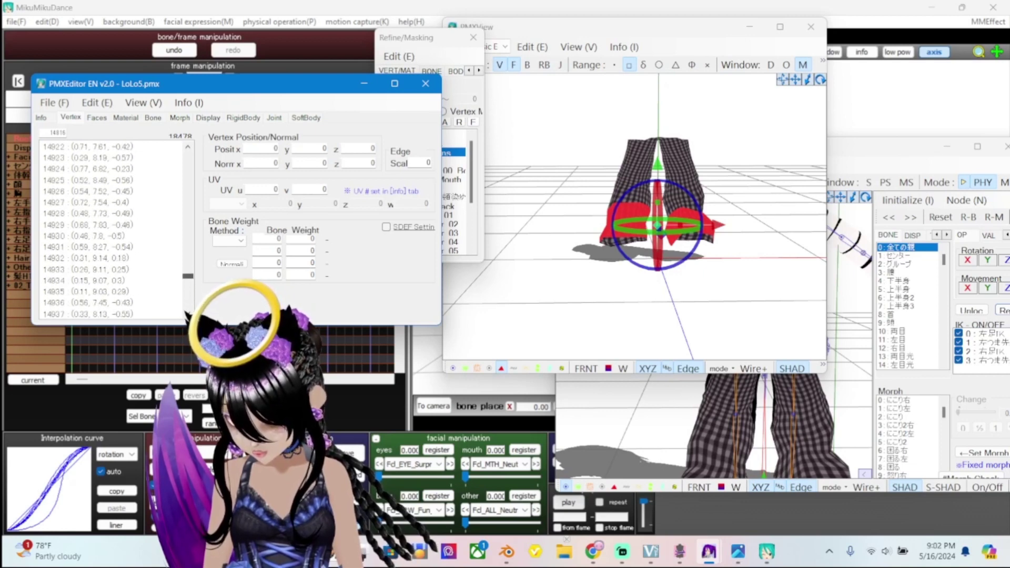
drag(188, 276, 188, 154)
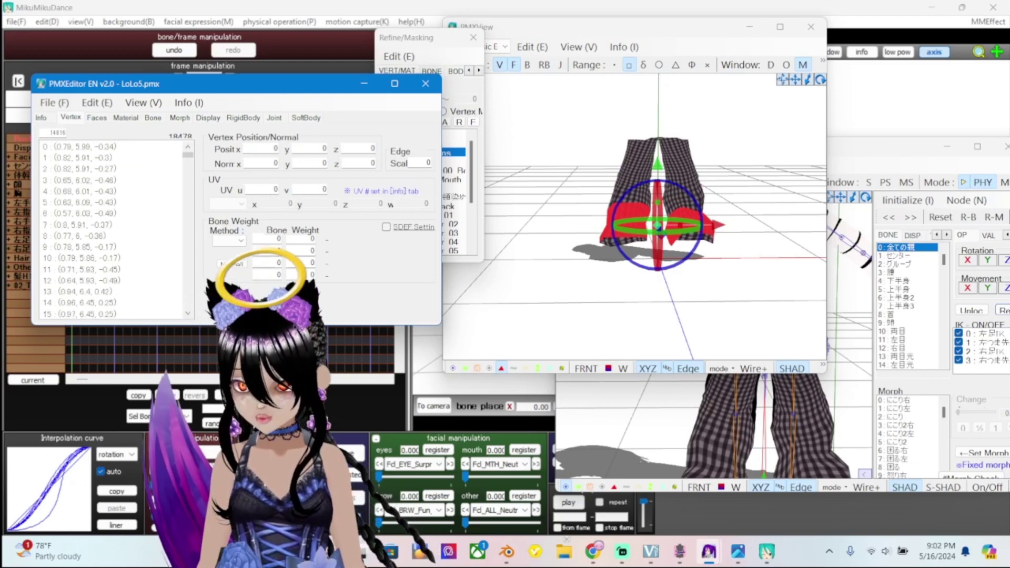
Box-select the whole pair of pants in the Bottoms-only 3D view
click(579, 237)
drag(548, 199, 605, 274)
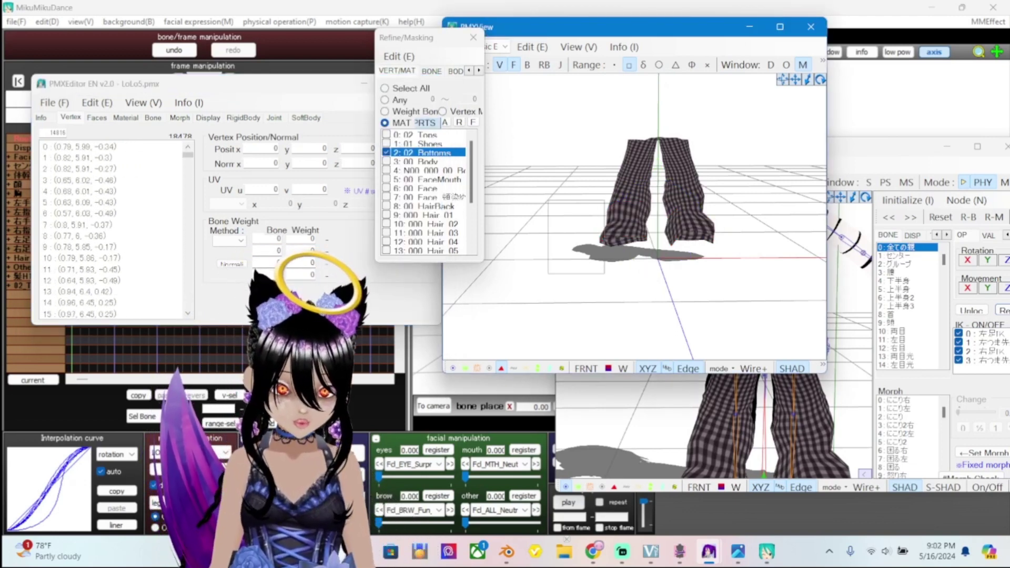
drag(550, 207, 766, 291)
drag(564, 206, 763, 297)
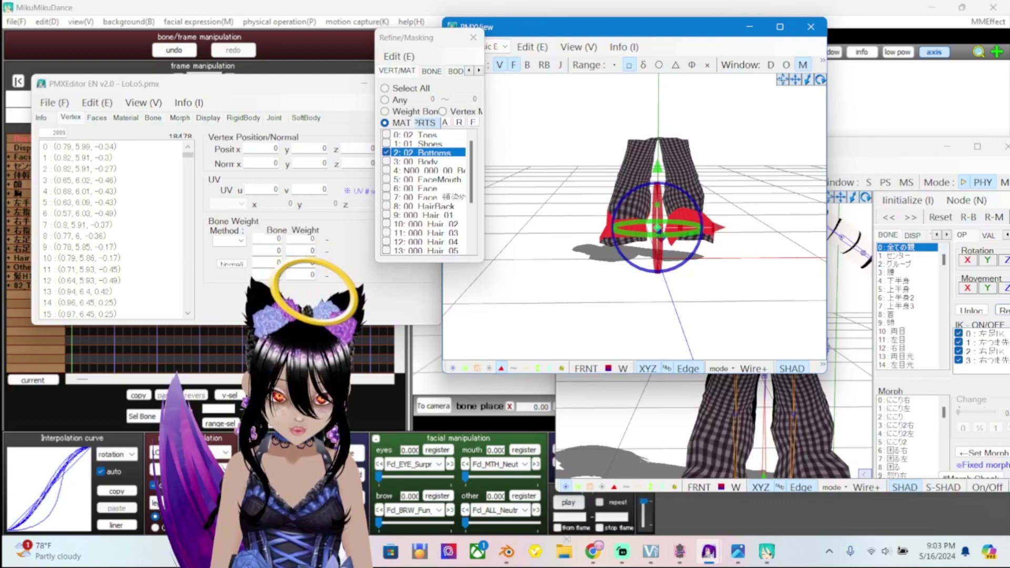
scroll(634, 216, up, 5)
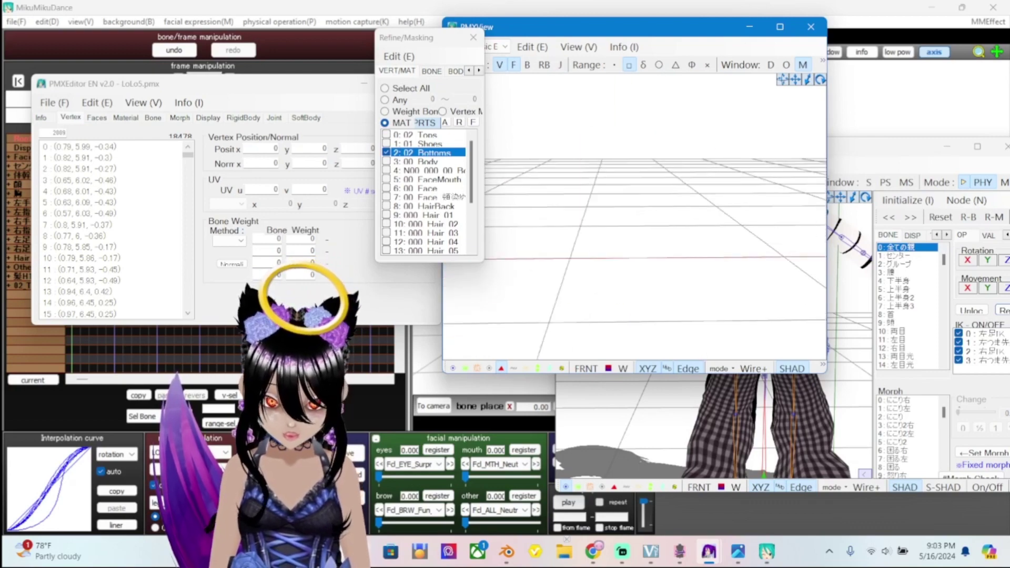
right_drag(631, 211, 732, 217)
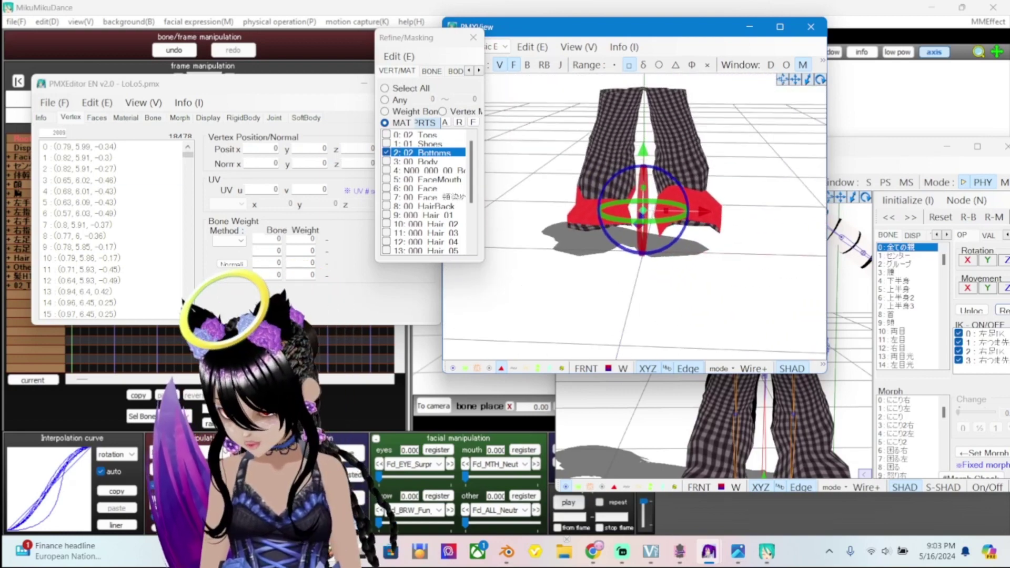
Save the selected pants vertices as a CSV named lolopants
click(105, 211)
scroll(105, 210, down, 5)
key(Return)
shift+click(79, 280)
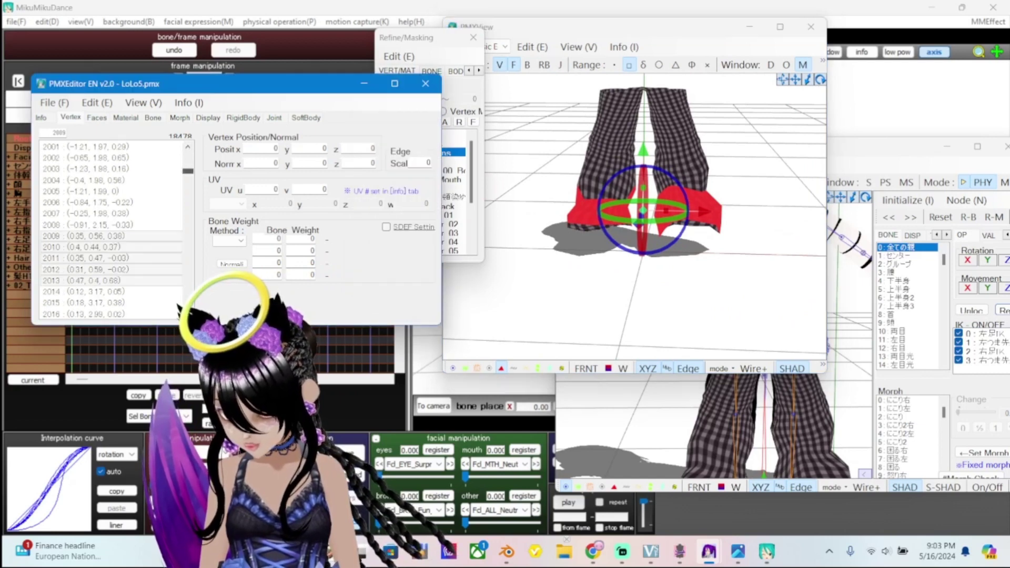
right_click(141, 264)
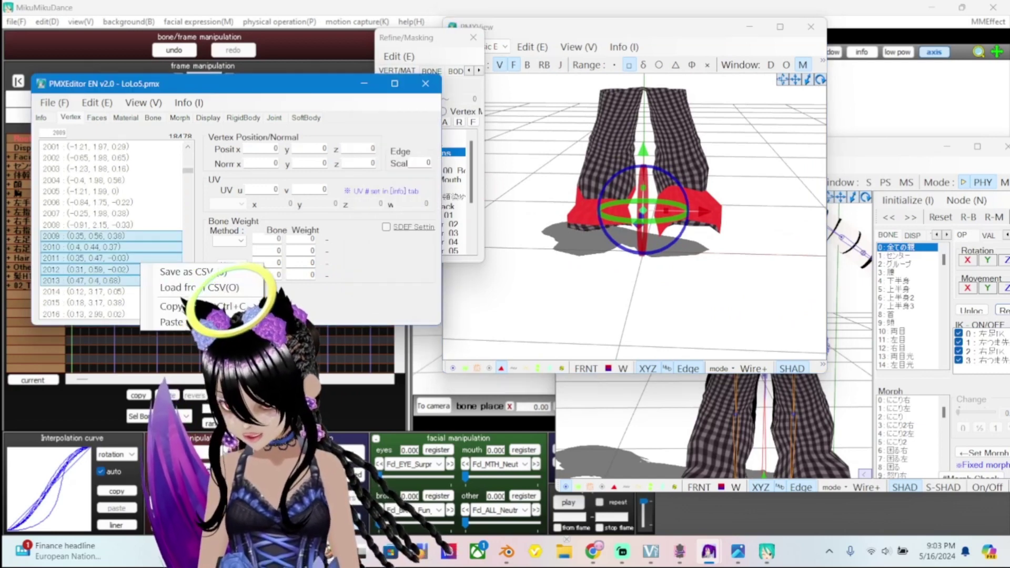
click(179, 271)
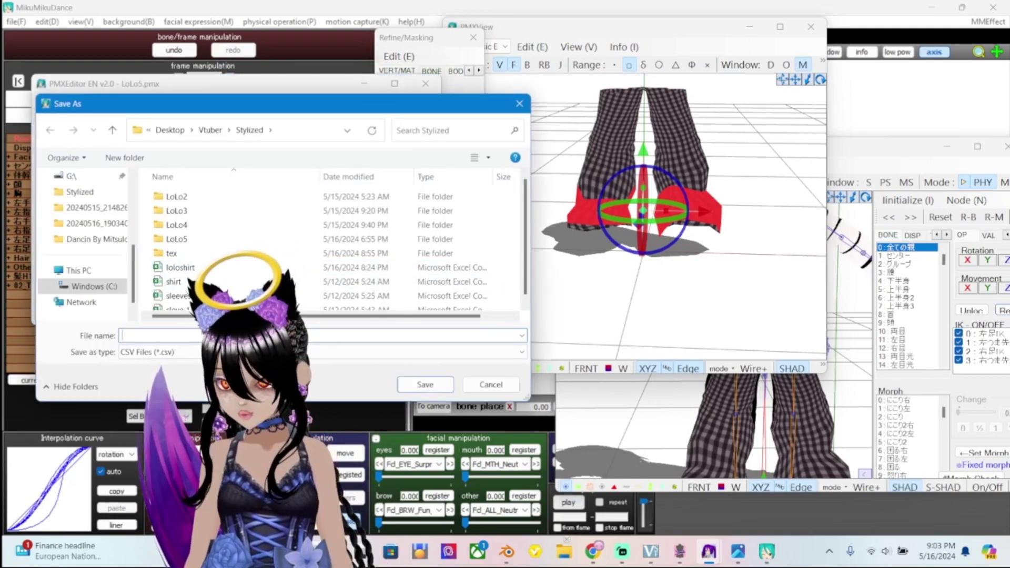
text(lolo)
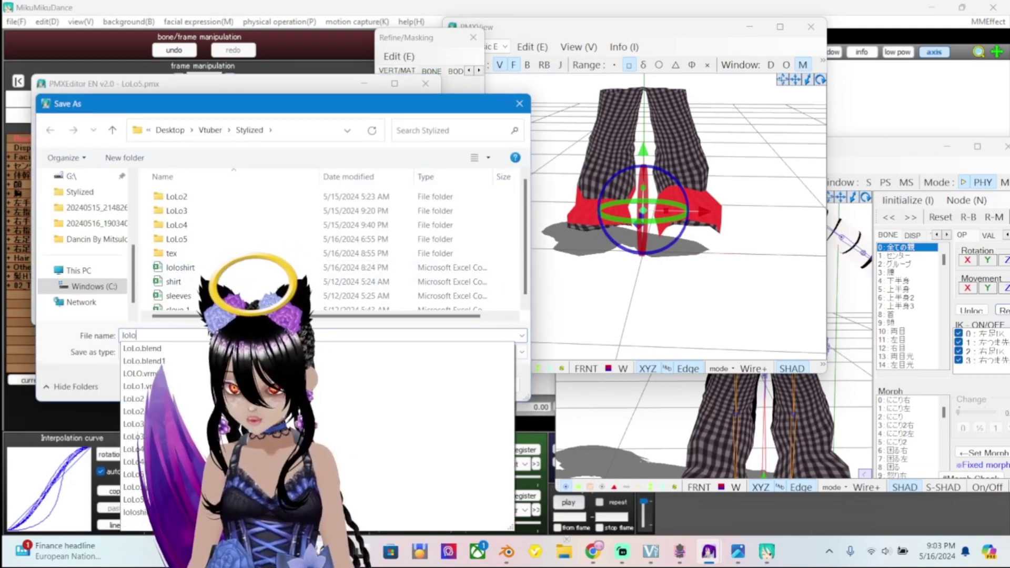
text(pants)
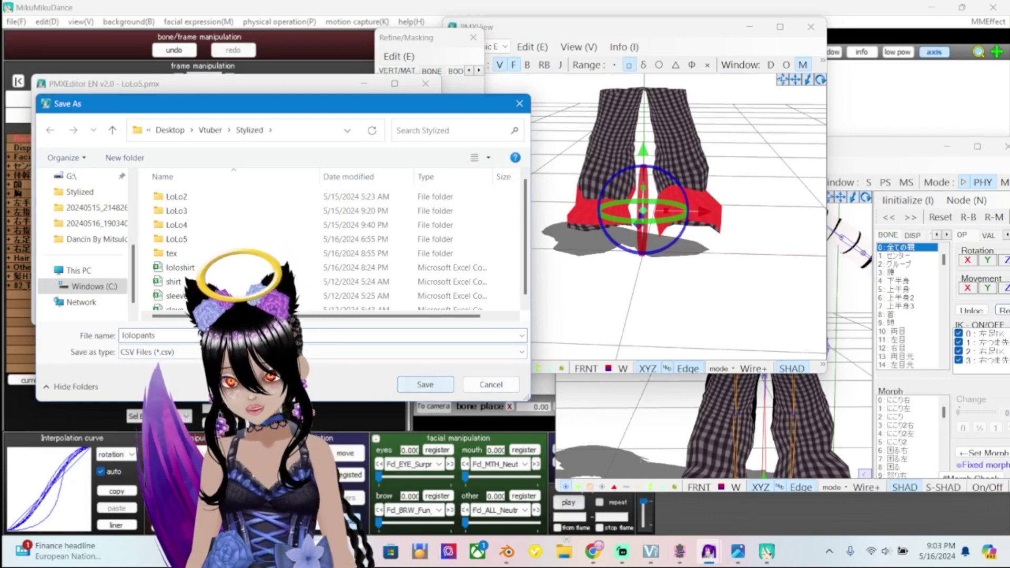
key(Return)
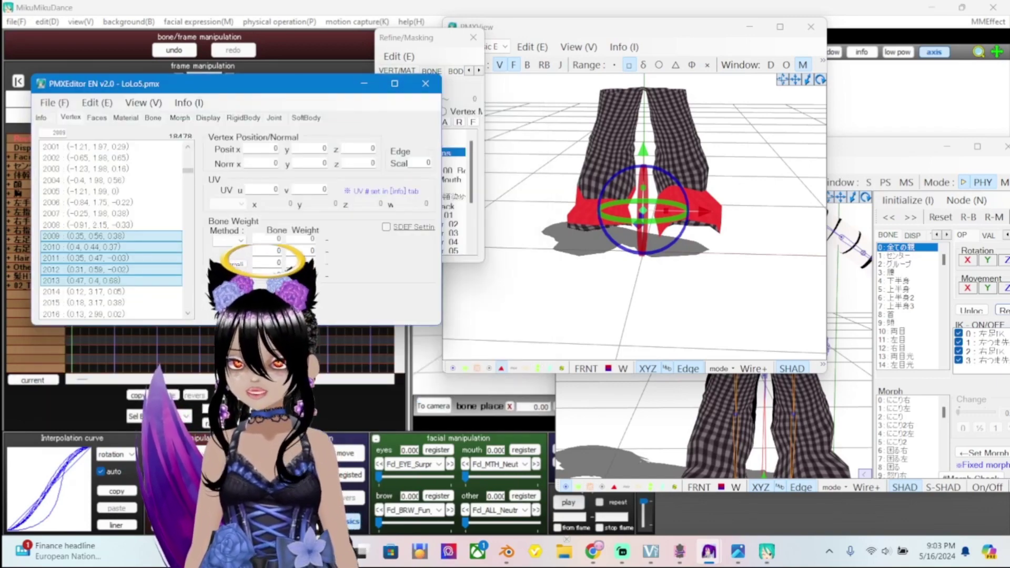
click(559, 463)
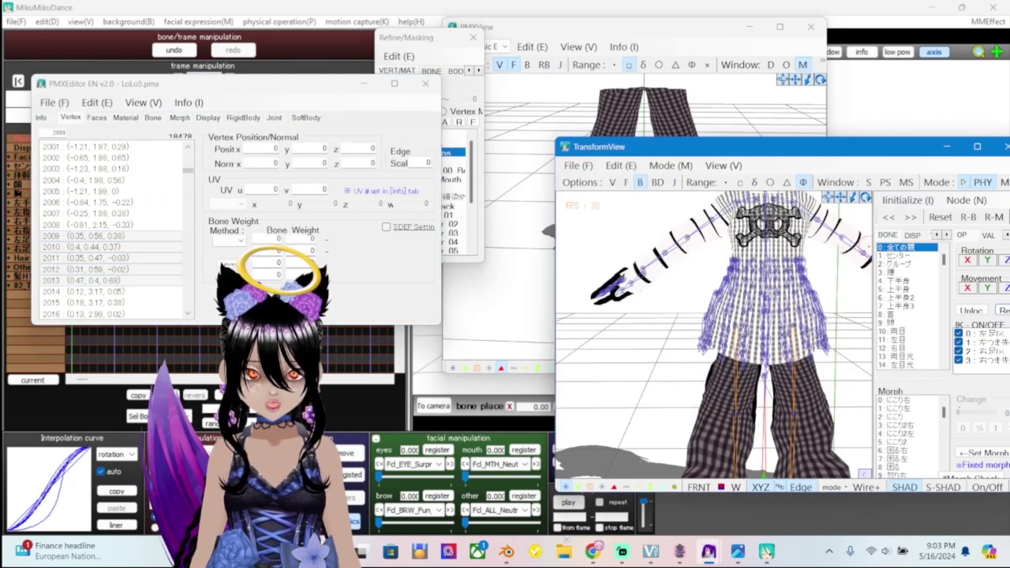
drag(684, 146, 611, 102)
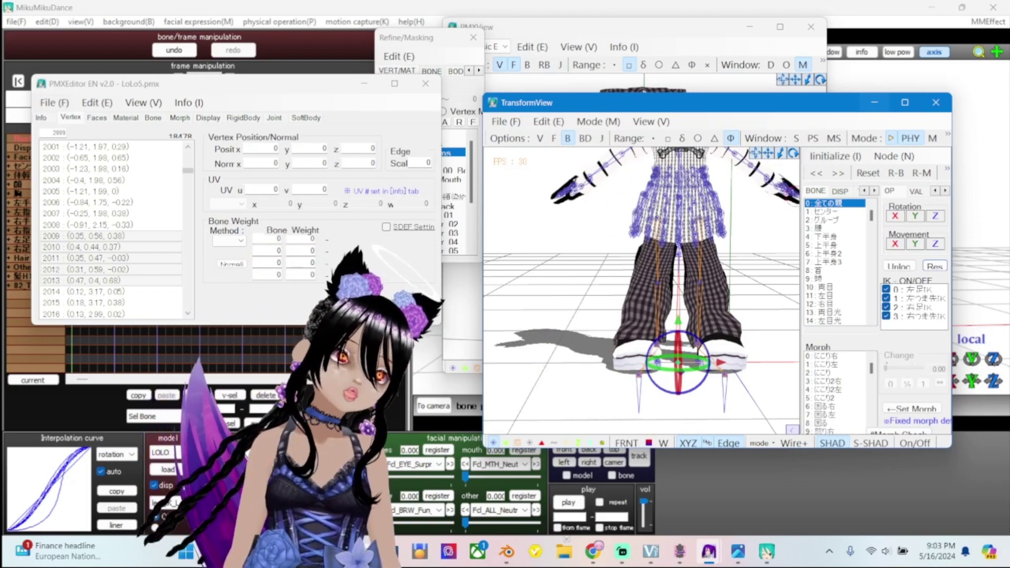
click(680, 552)
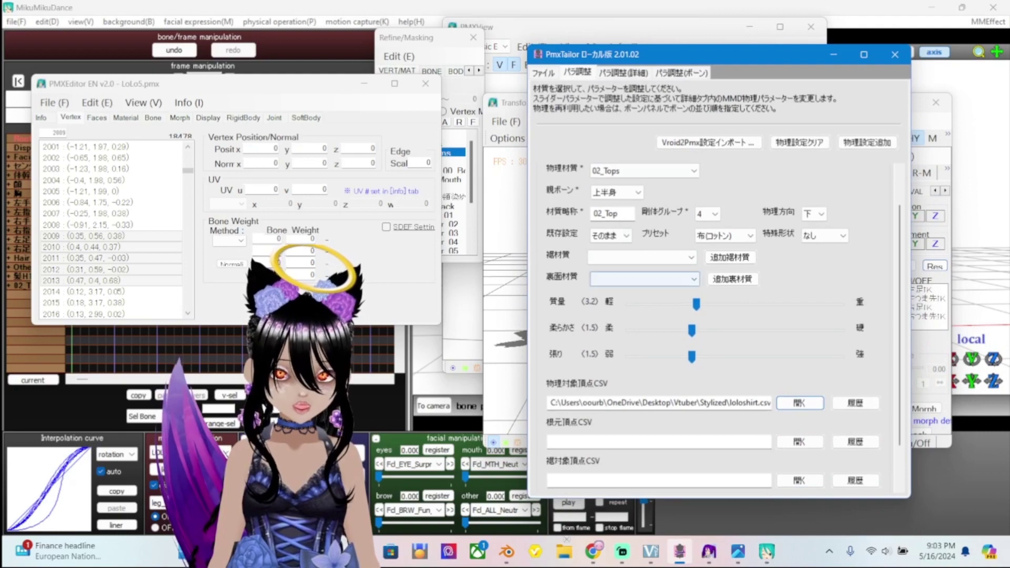
Set LoLo5.pmx as PmxTailor's 対象モデル and reload it
key(ctrl+shift+Tab)
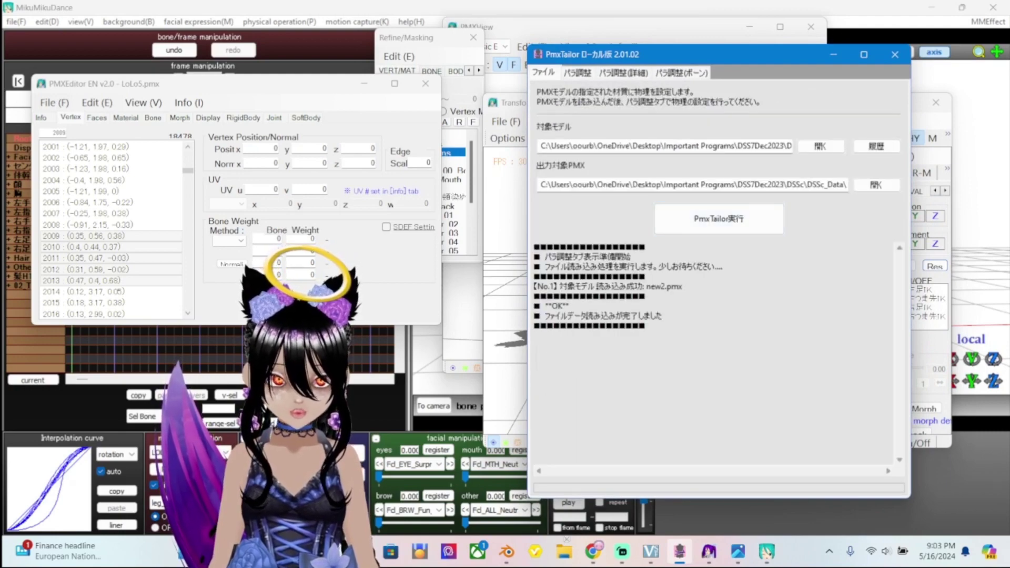
click(820, 146)
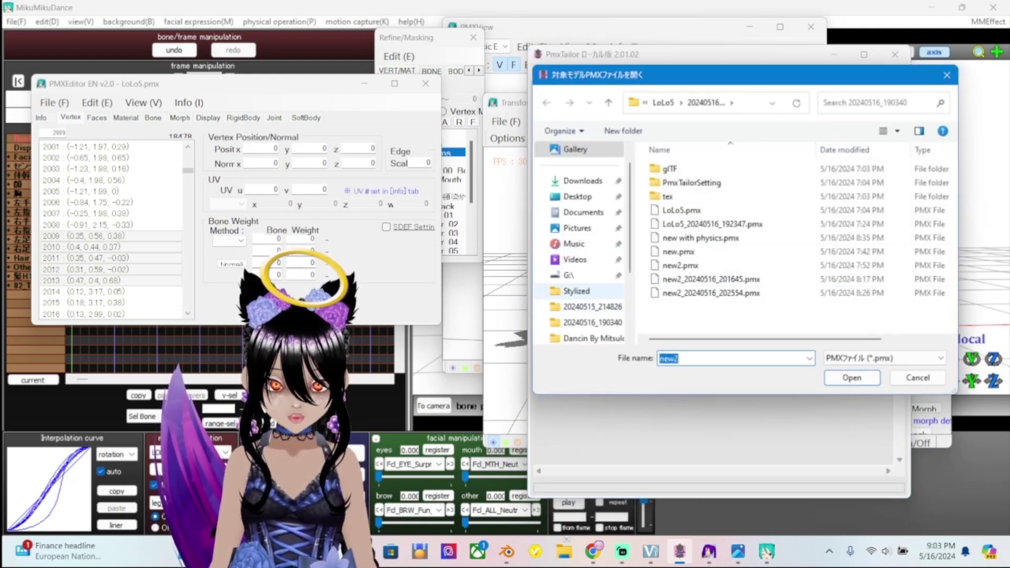
click(758, 257)
double_click(758, 258)
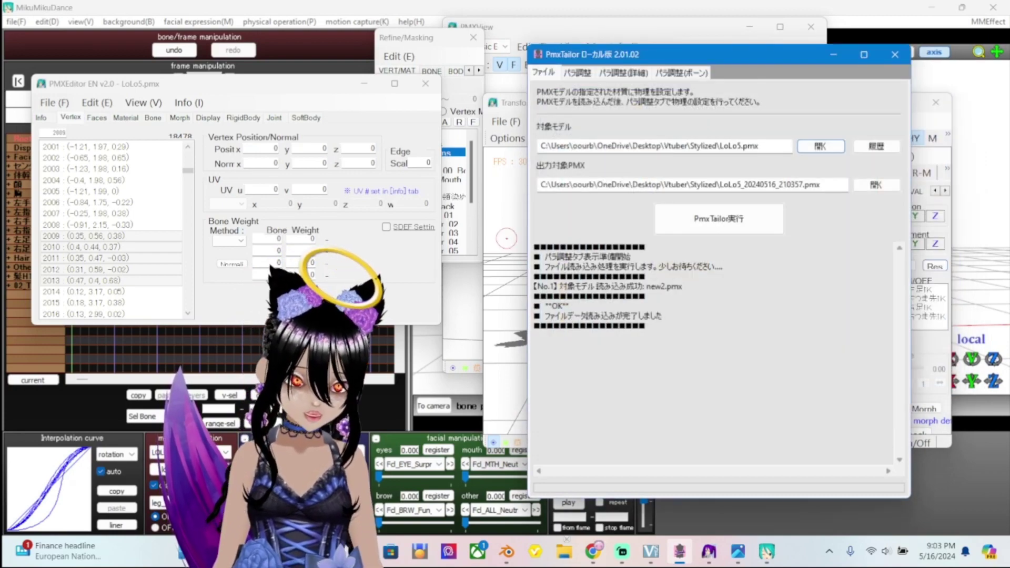
key(ctrl+Tab)
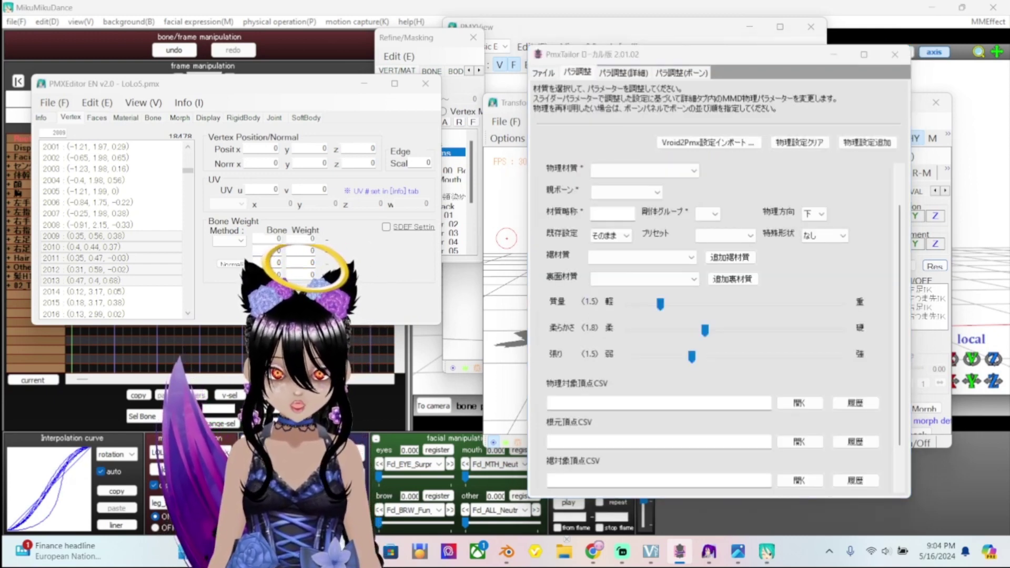
click(645, 171)
click(645, 171)
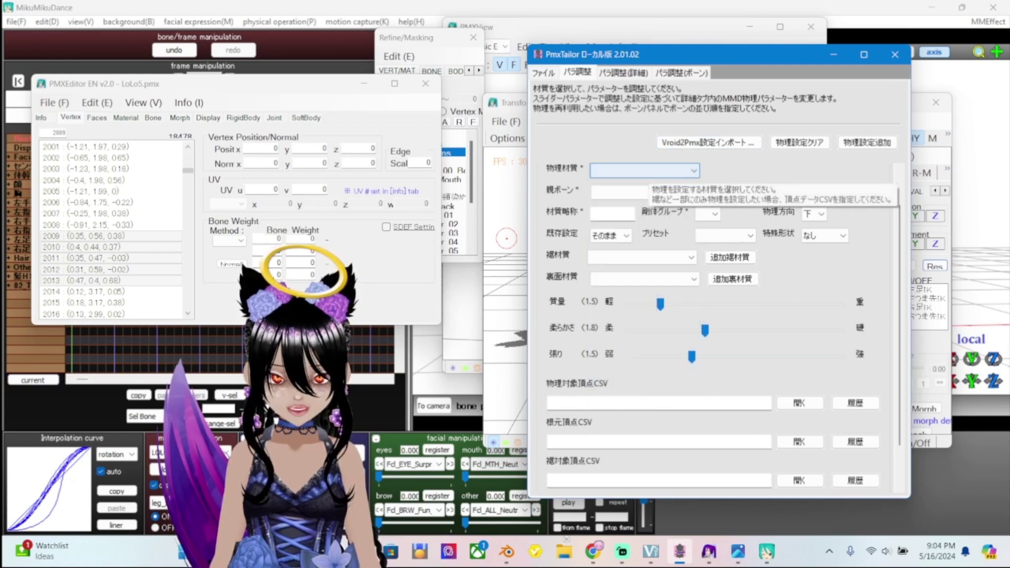
click(739, 552)
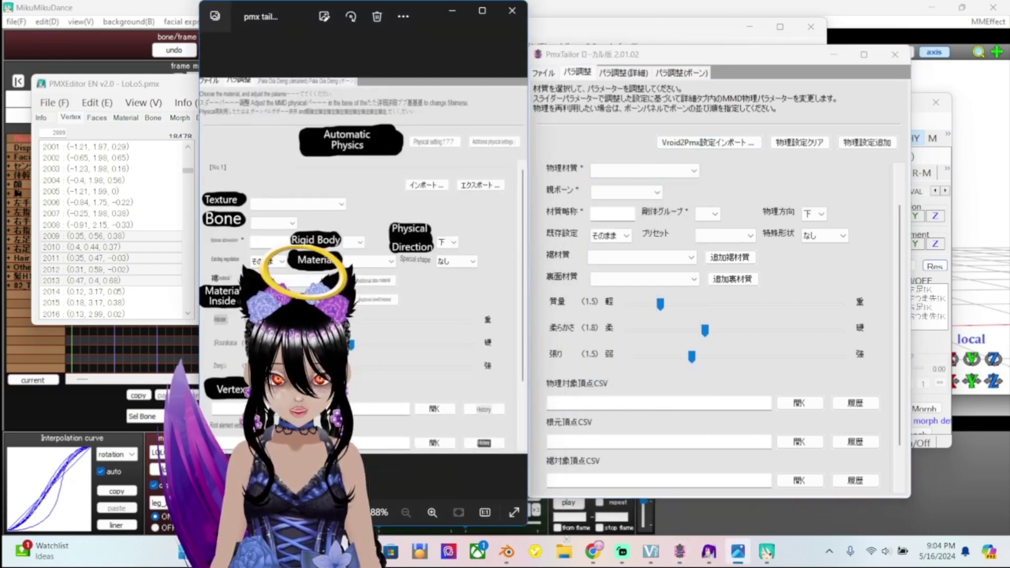
Choose 02_Bottoms as the physics material with 上半身 as its parent bone
mouse_move(295, 17)
mouse_down()
mouse_move(269, 22)
mouse_move(285, 27)
mouse_up()
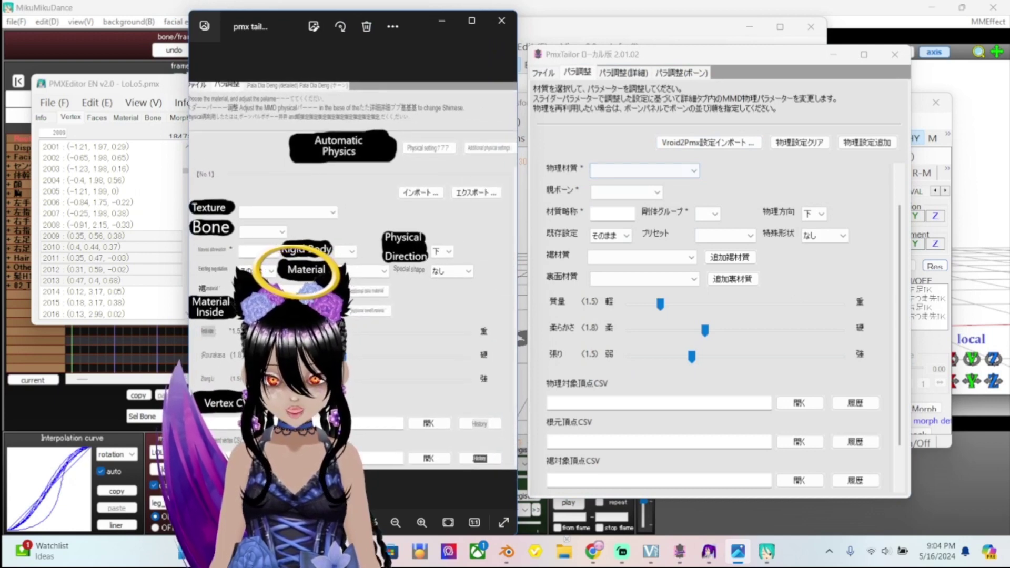
click(645, 171)
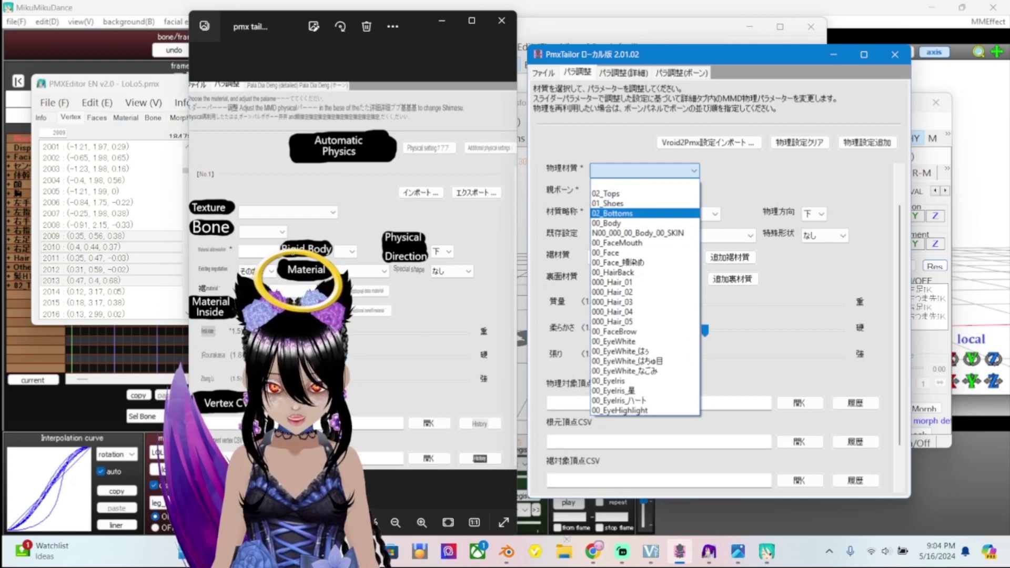
click(618, 213)
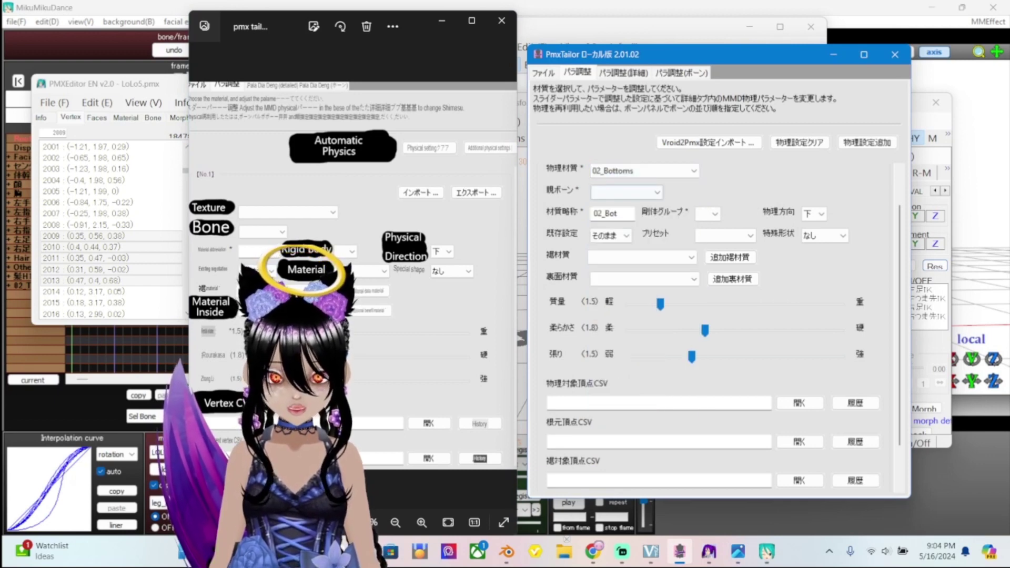
click(626, 192)
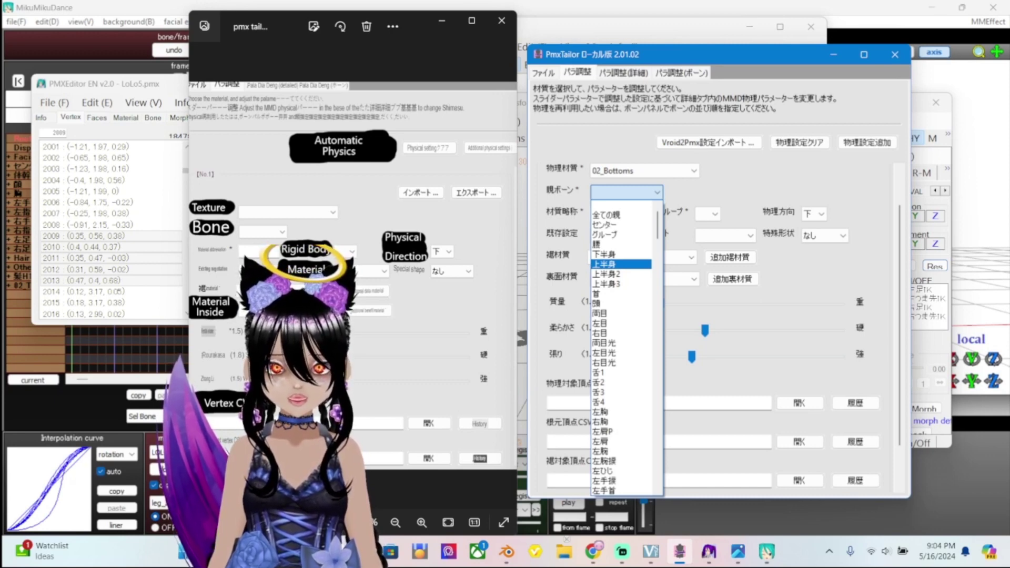
click(621, 264)
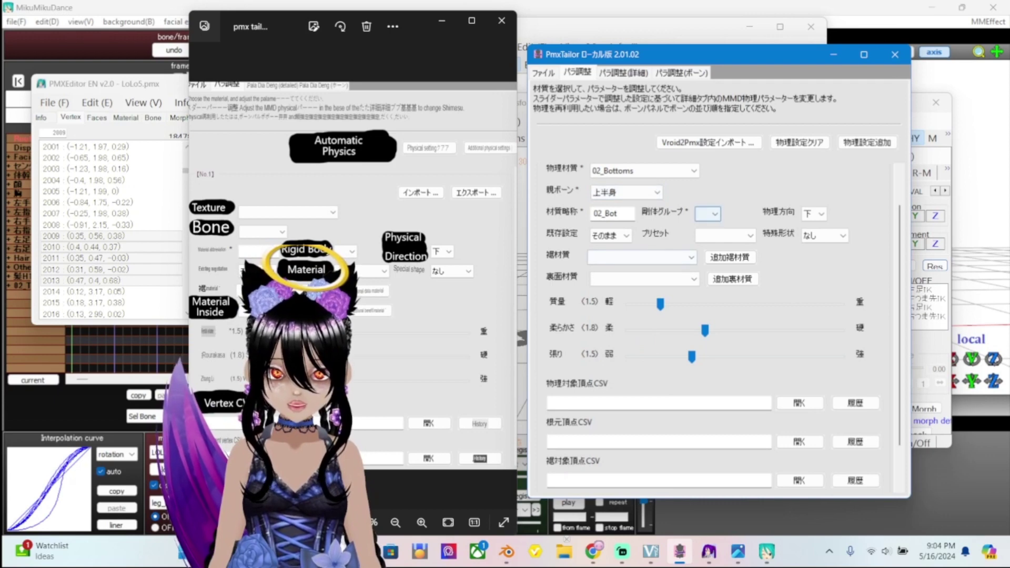
Set rigid body group 11 and the 布(コットン) cotton preset for the bottoms cloth
click(708, 213)
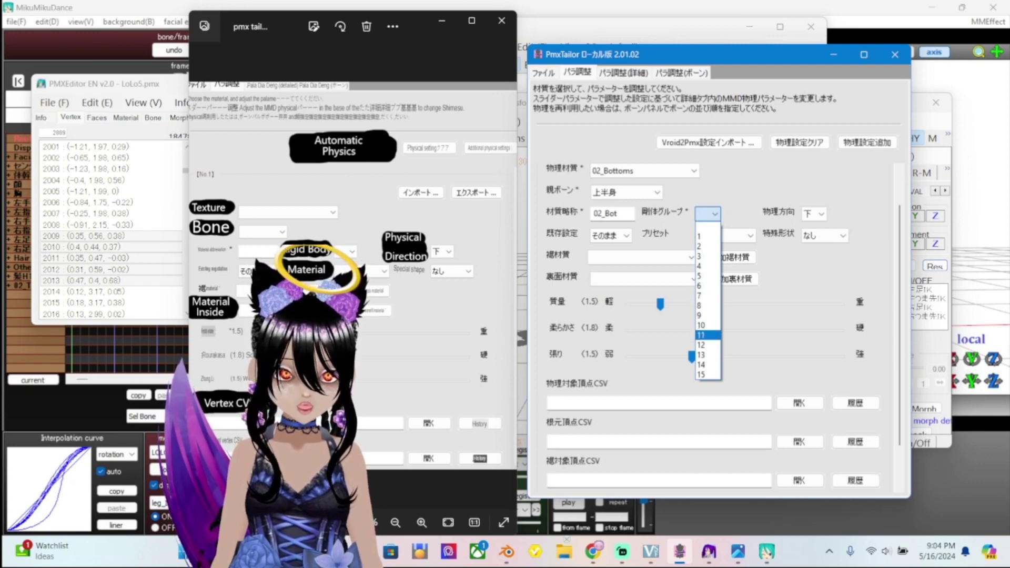
click(705, 335)
click(726, 235)
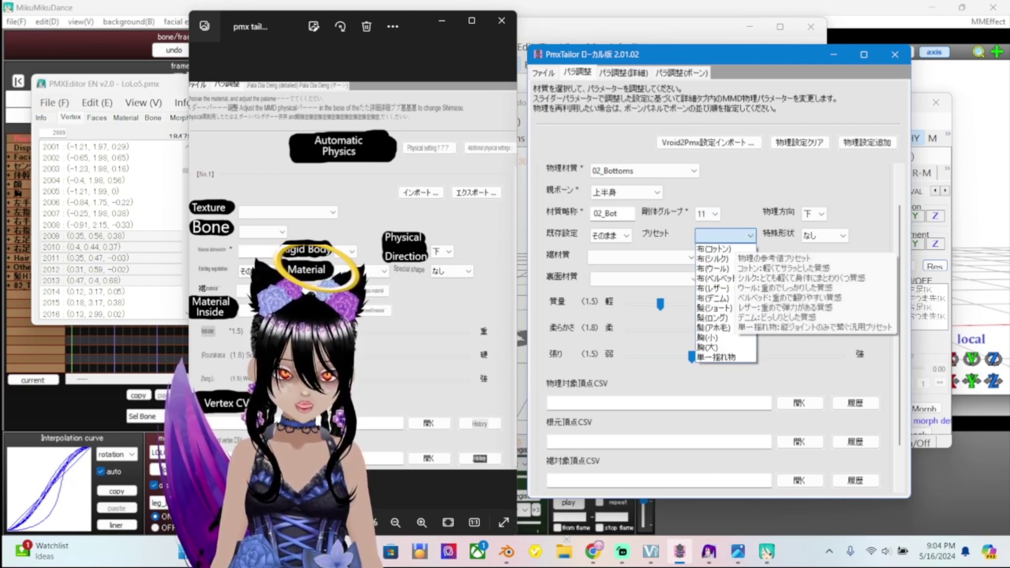
click(769, 248)
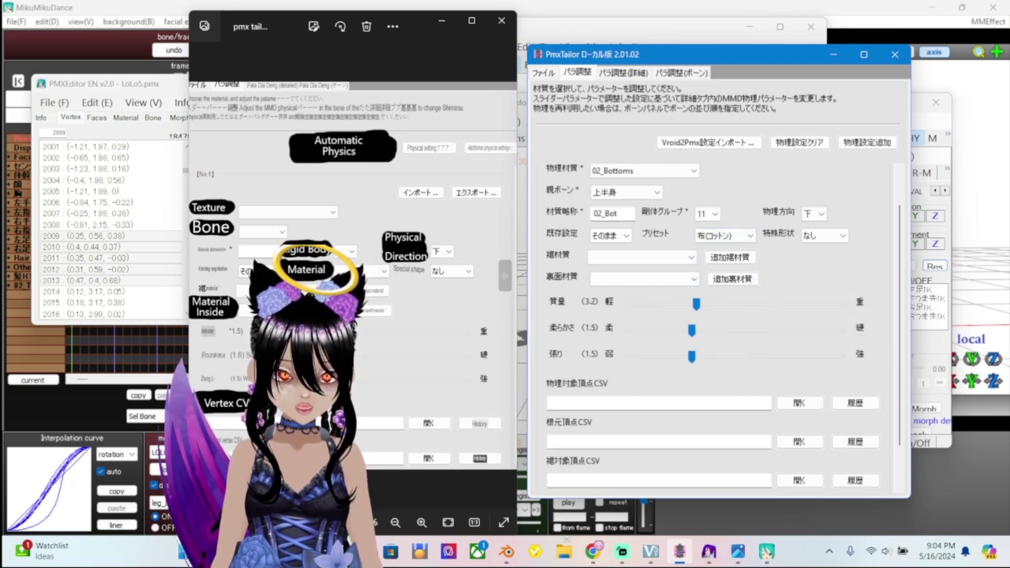
click(799, 403)
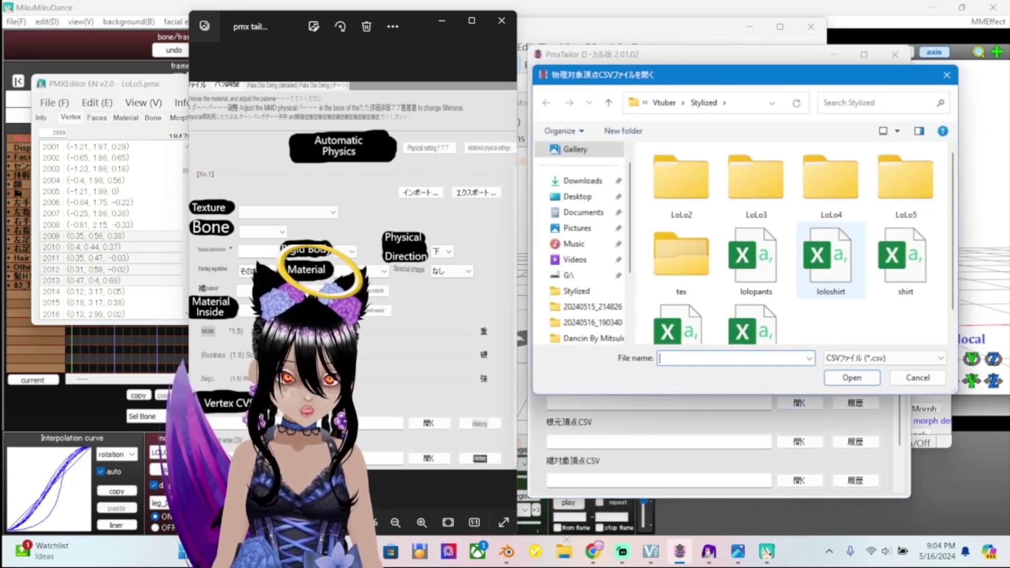
Use lolopants.csv as the vertex CSV and run PmxTailor実行 to generate the model
scroll(804, 253, down, 1)
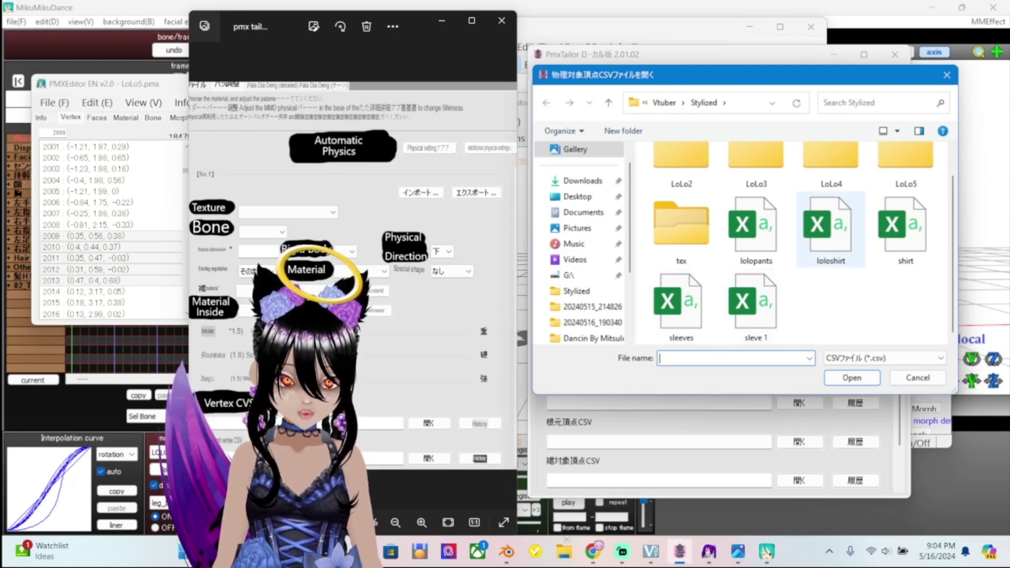
click(756, 231)
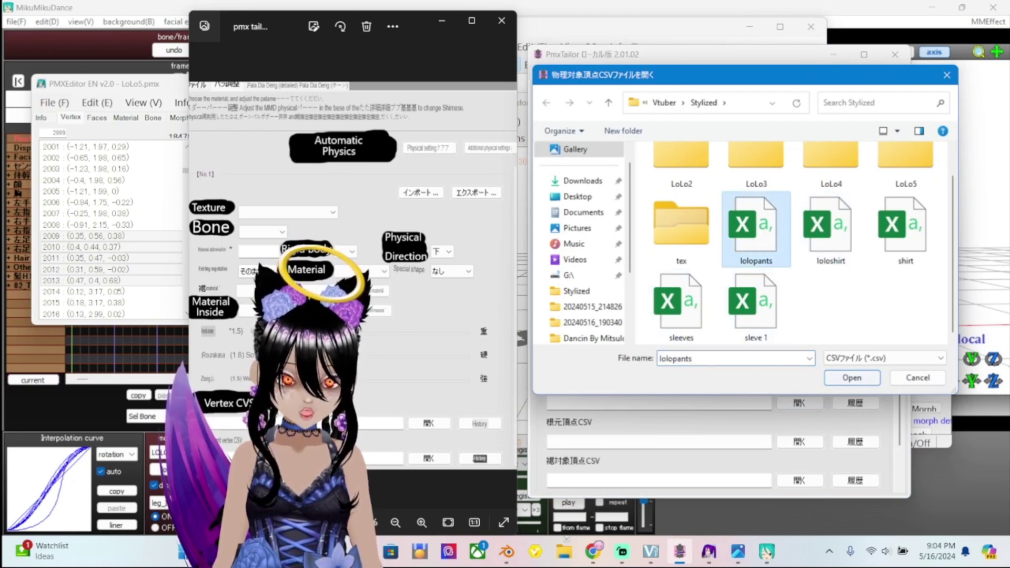
key(Return)
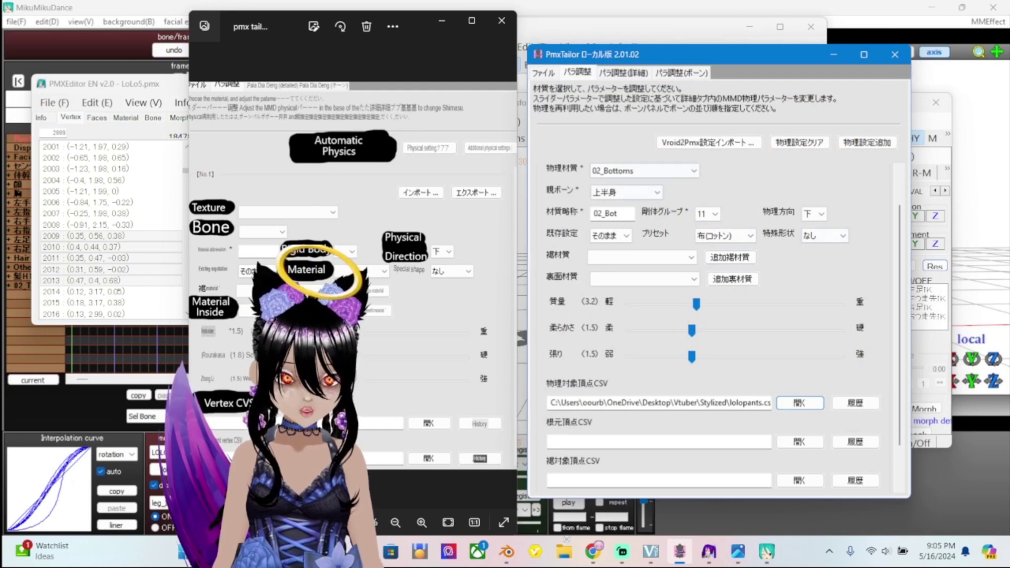
key(ctrl+shift+Tab)
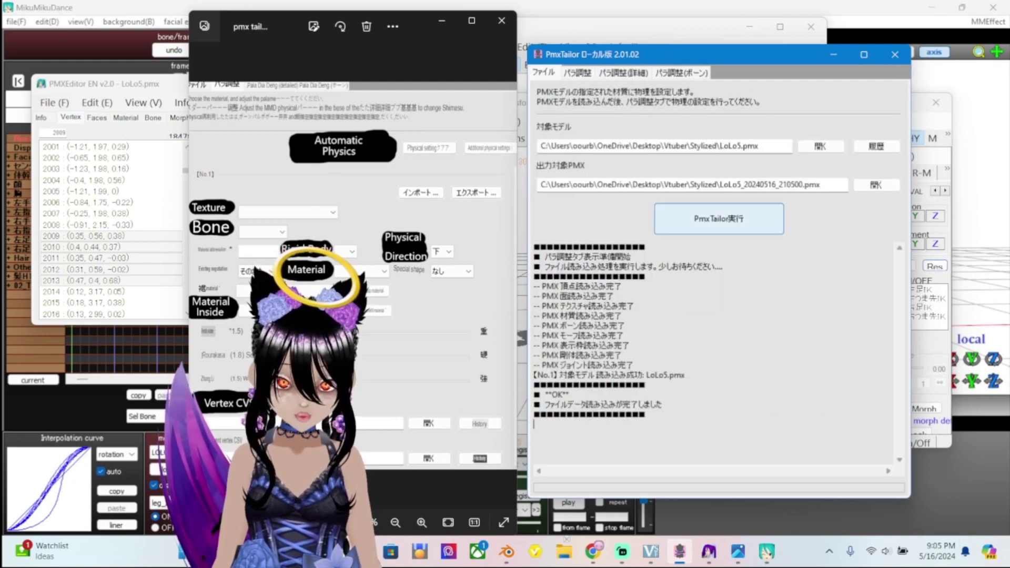
click(729, 224)
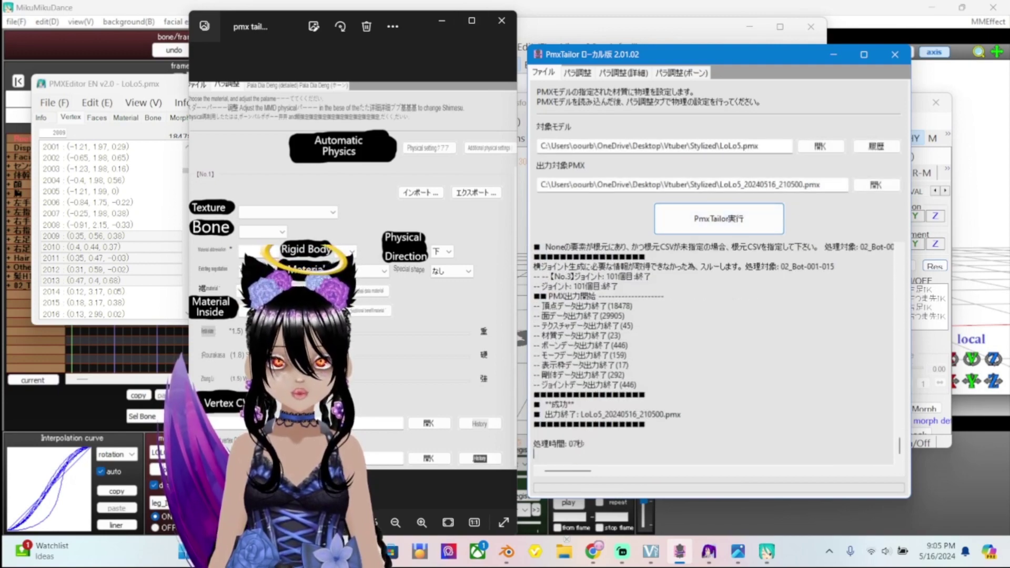
click(442, 21)
key(alt+Tab)
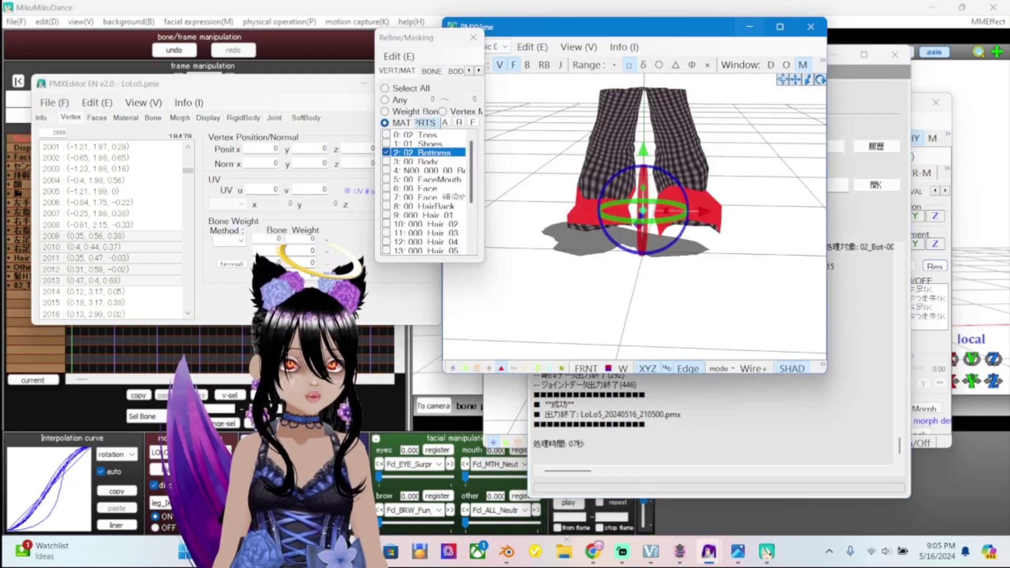
Close PMX Editor and minimize PmxTailor so MikuMikuDance is in front
key(alt+Tab)
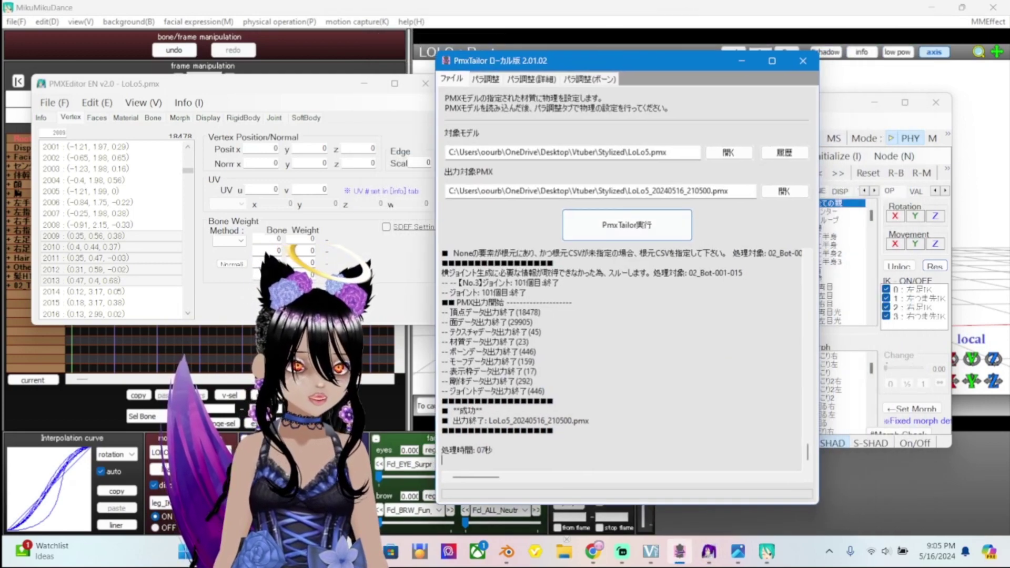
key(alt+Tab)
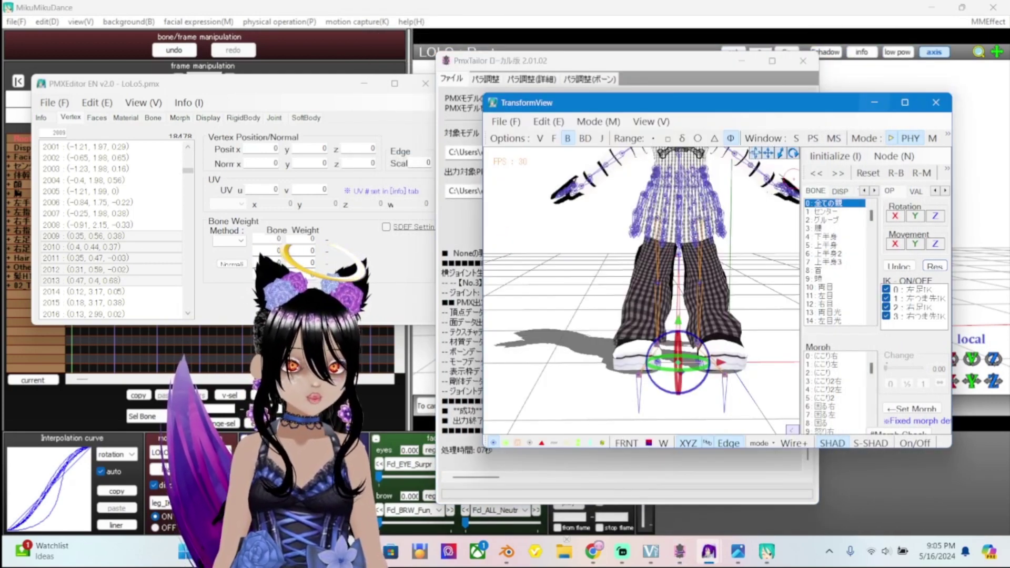
key(alt+Tab)
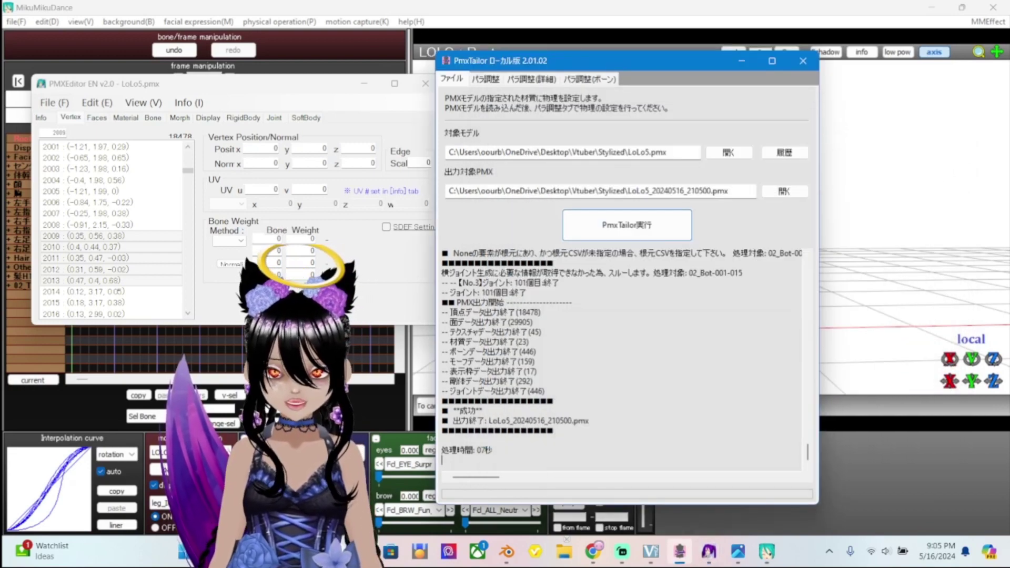
key(alt+Tab)
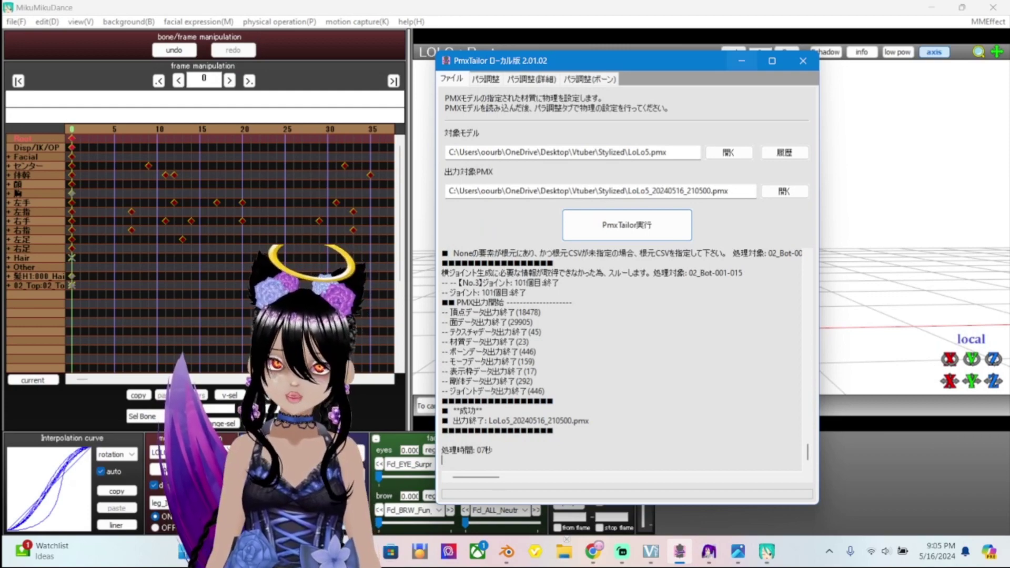
key(super+Down)
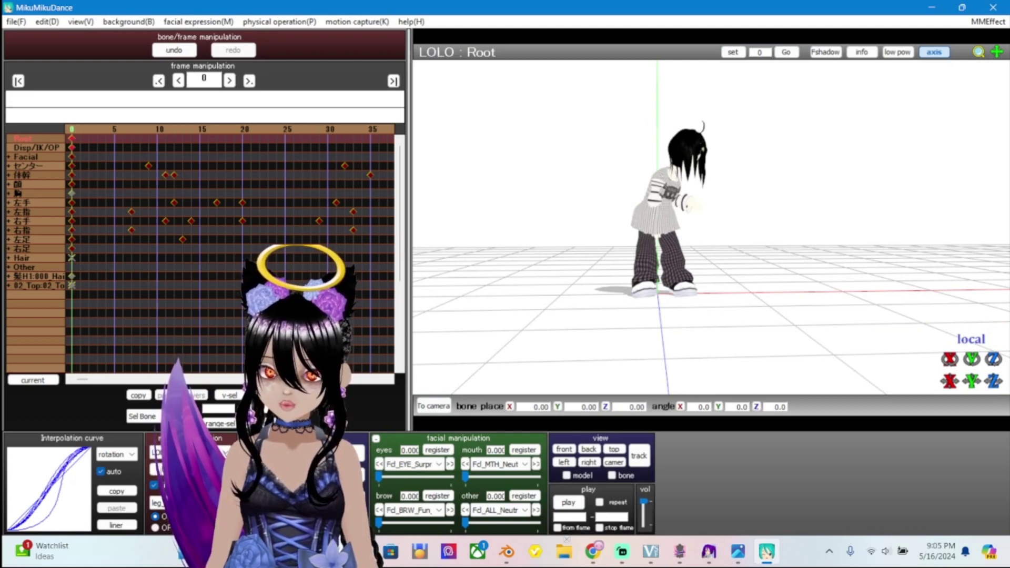
Delete the old LOLO model and load LoLo5_20240516_210500.pmx in its place
click(358, 473)
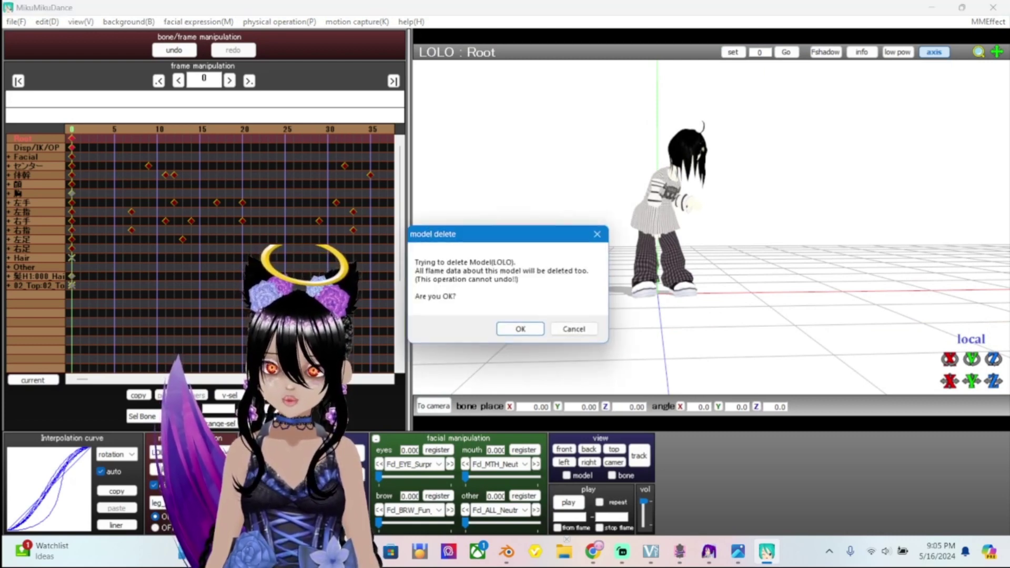
key(Return)
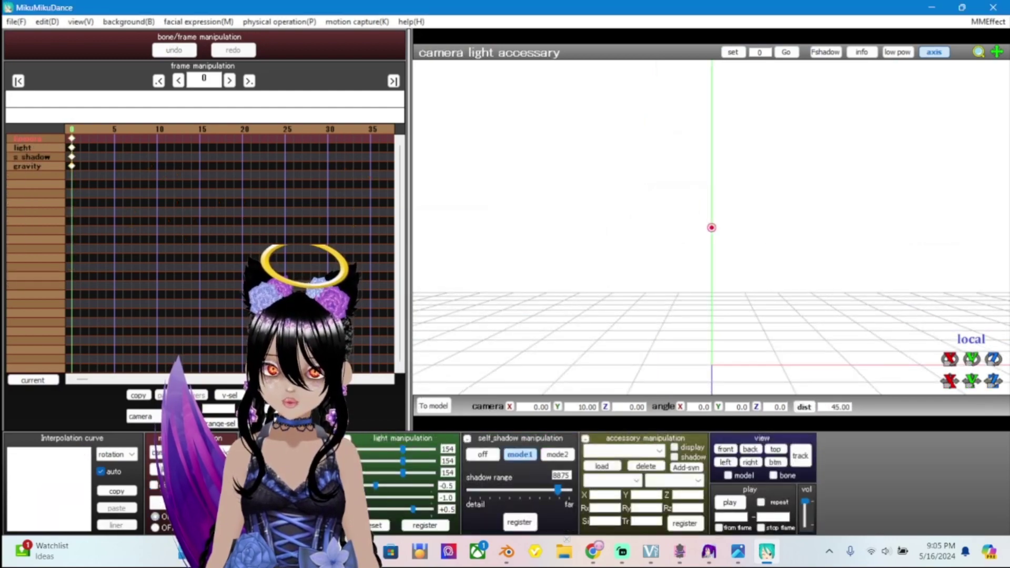
click(316, 468)
click(331, 216)
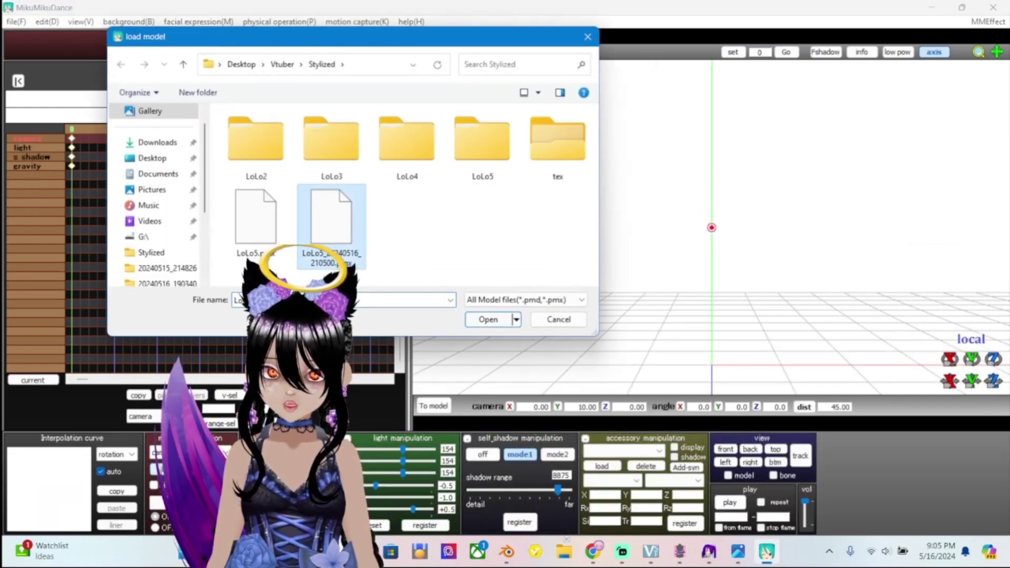
click(488, 320)
key(Return)
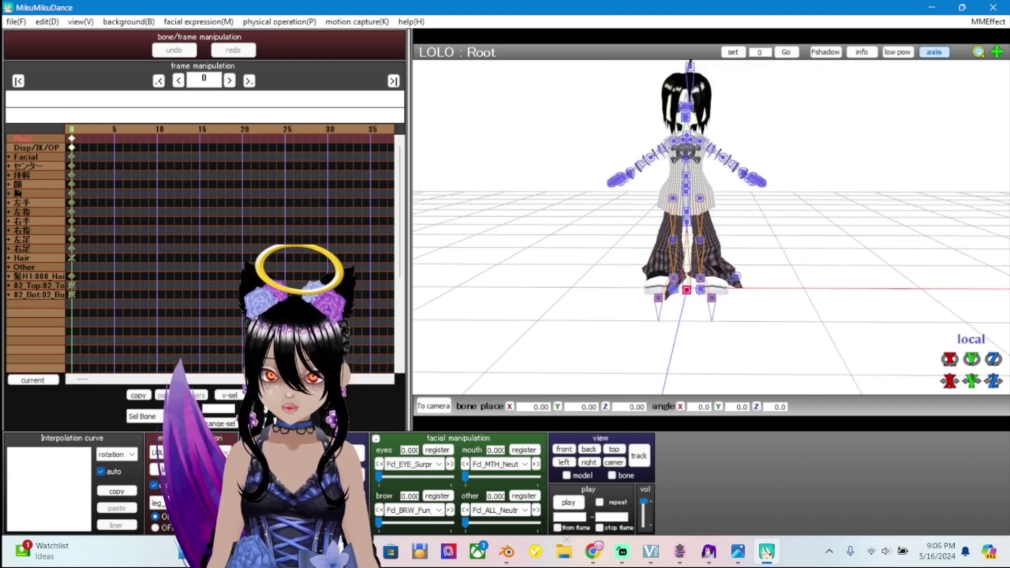
Apply motiontda.vmd to the new LOLO model and play the dance to test the pants
key(alt+f)
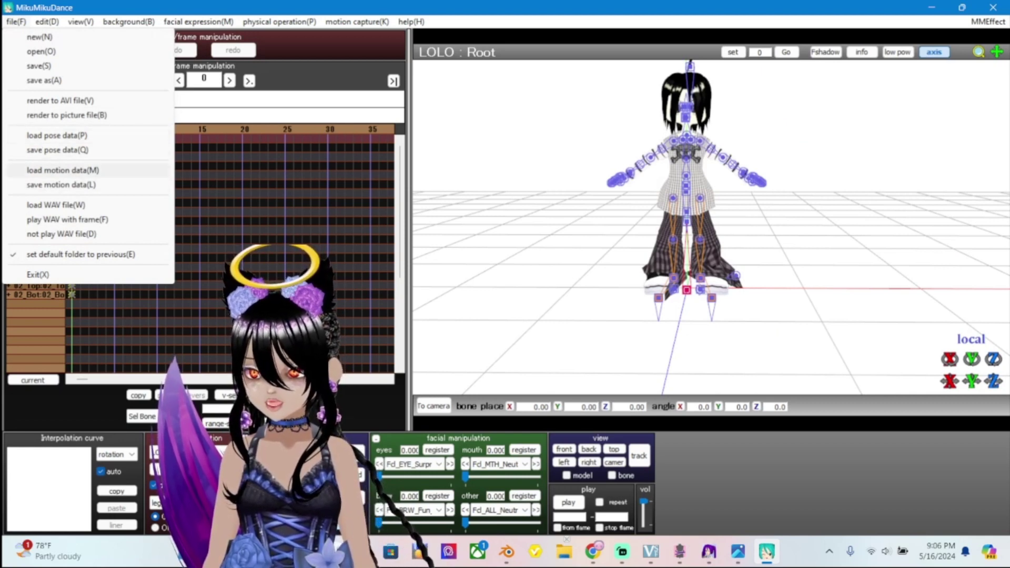
key(Return)
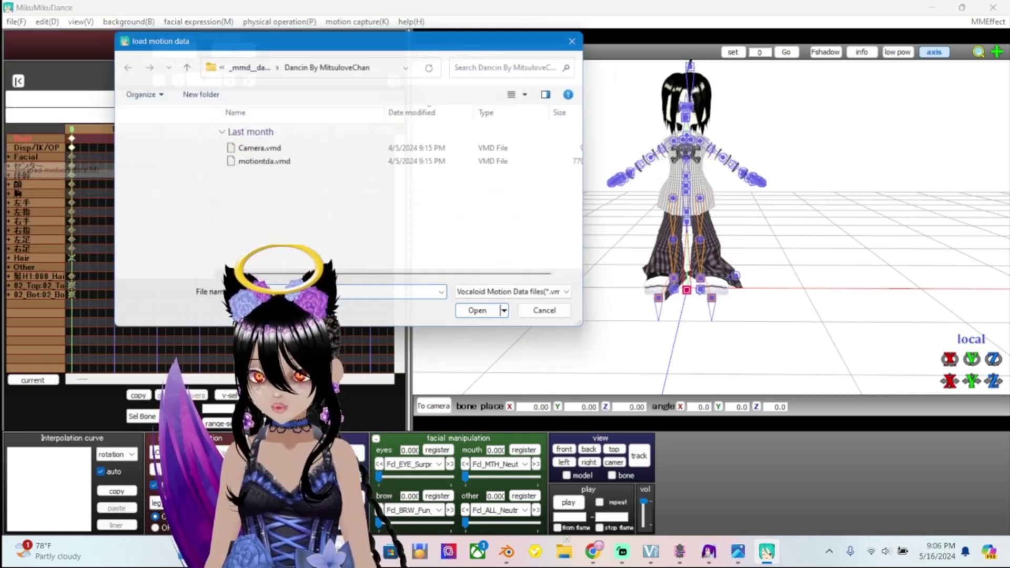
click(264, 163)
key(Return)
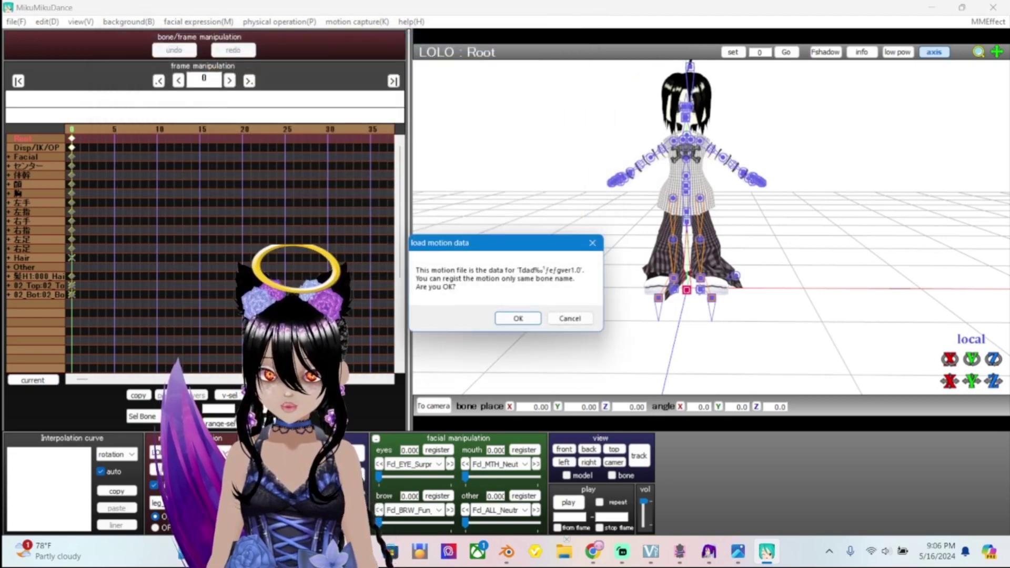
key(Return)
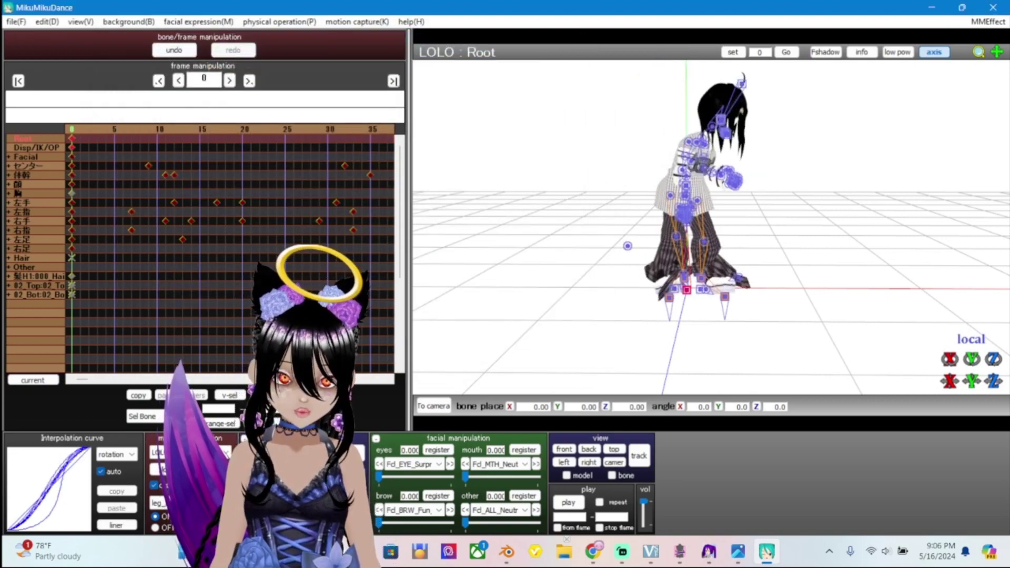
key(space)
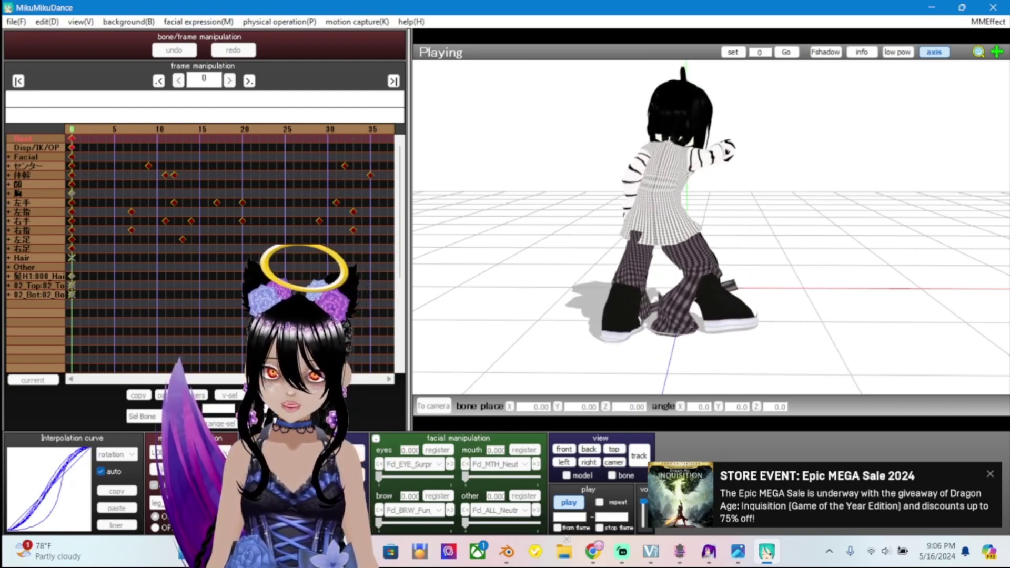
click(680, 551)
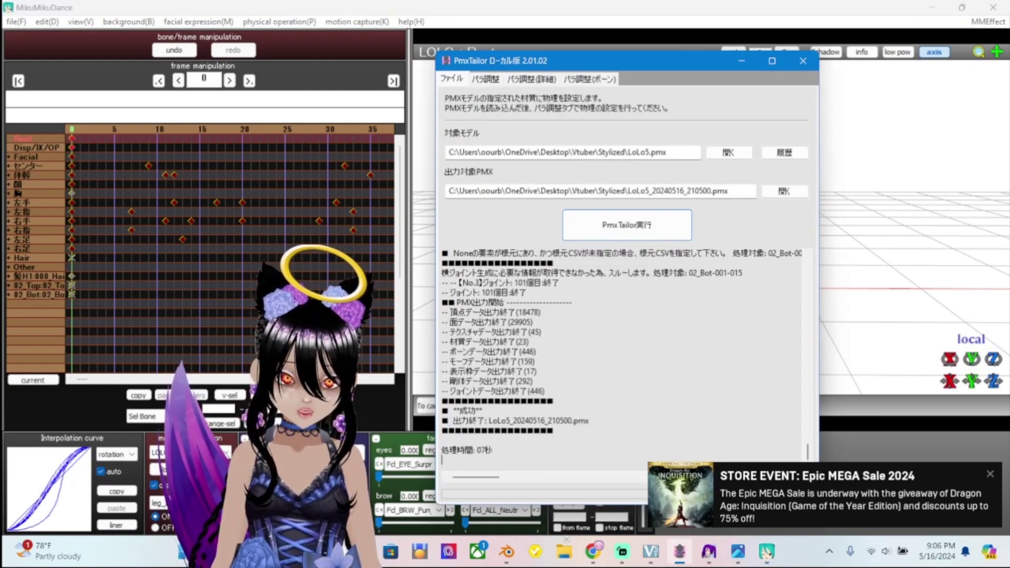
Set the bottoms' rigid body group (剛体グループ) to 5 and rerun PmxTailor to generate LoLo5_20240516_210640.pmx
key(ctrl+Tab)
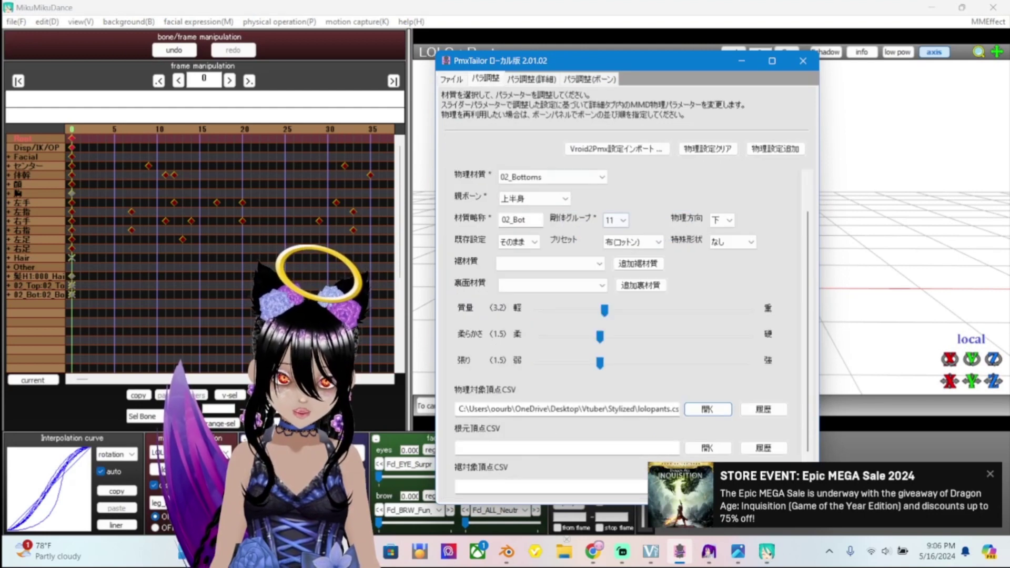
click(617, 220)
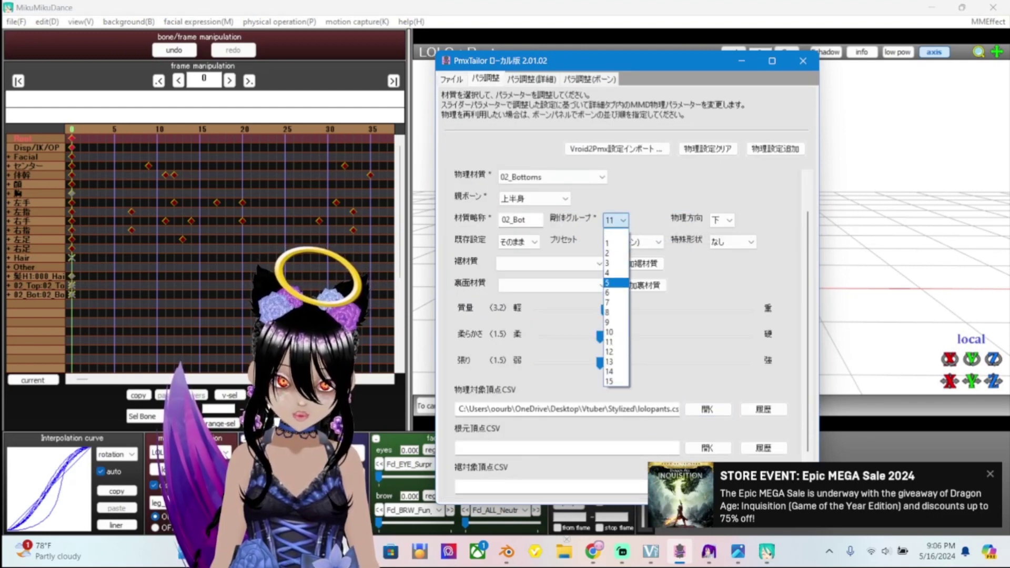
click(611, 282)
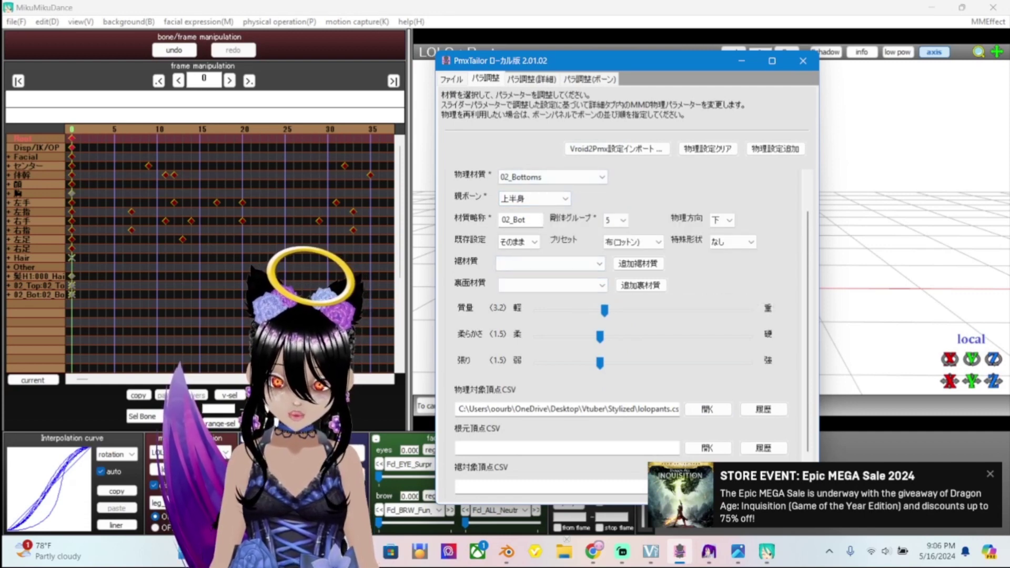
key(ctrl+shift+Tab)
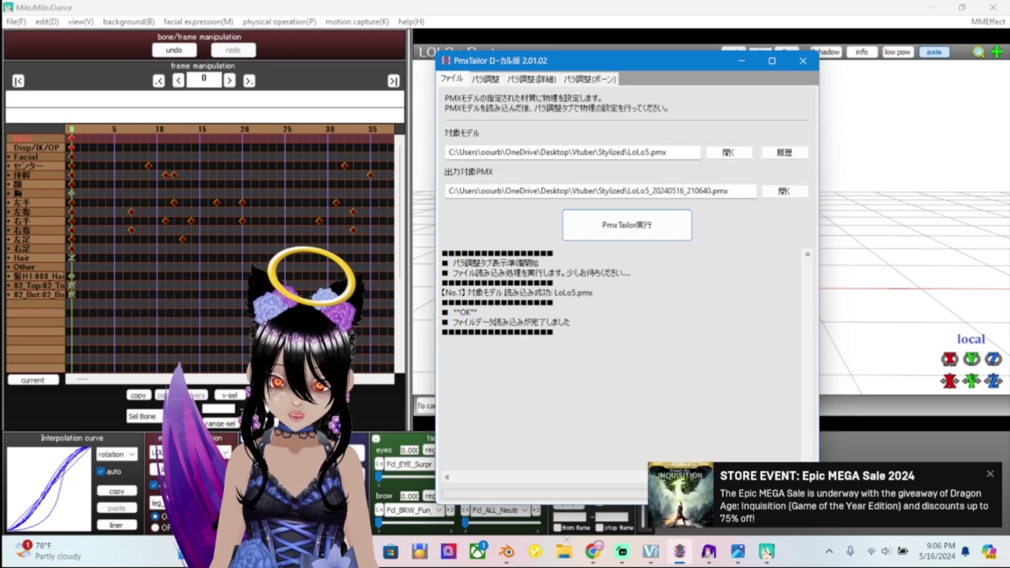
click(628, 224)
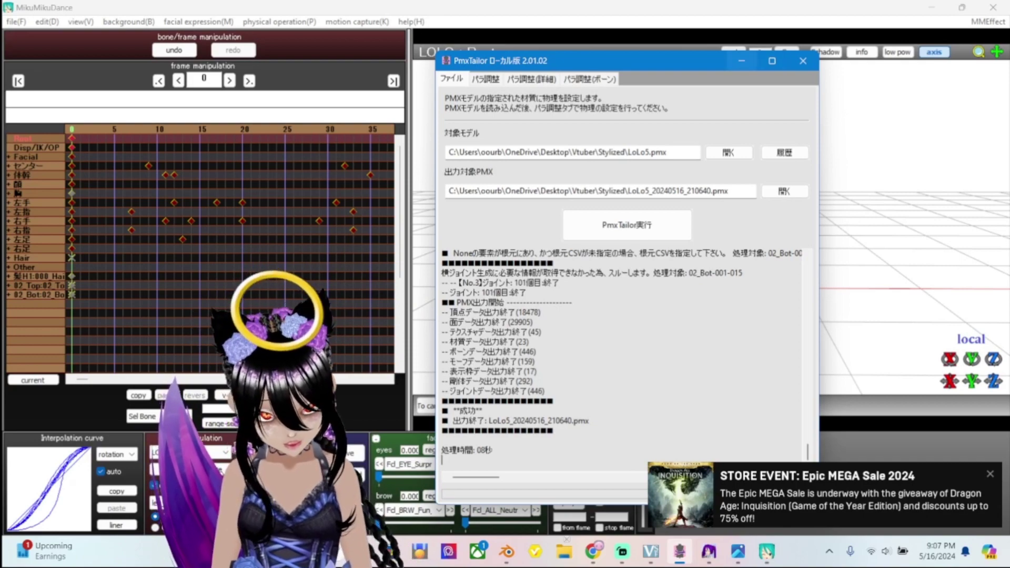
key(alt+Tab)
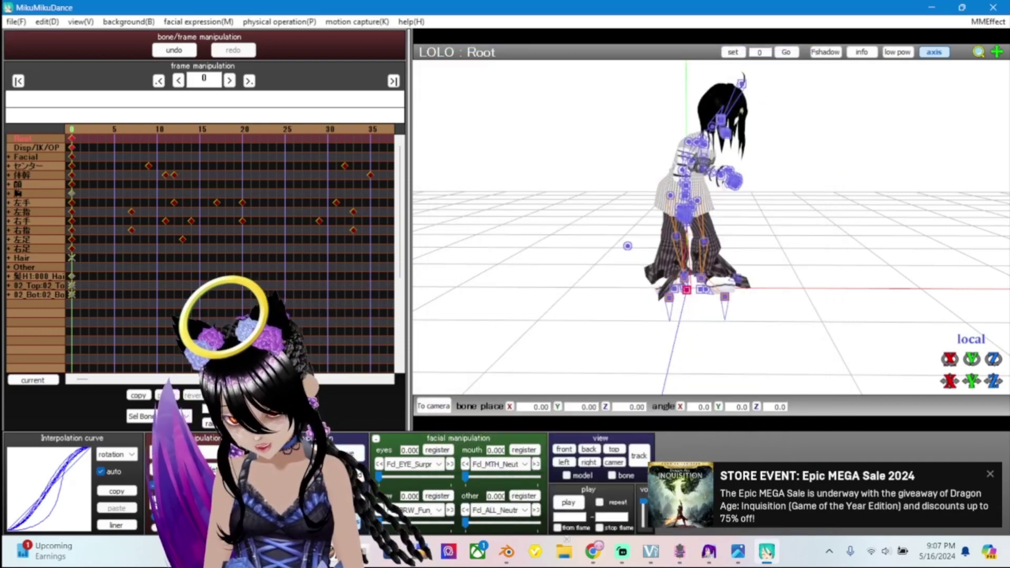
Replace the current LOLO model with LoLo5_20240516_210640.pmx and orbit in to inspect it
key(Delete)
click(520, 328)
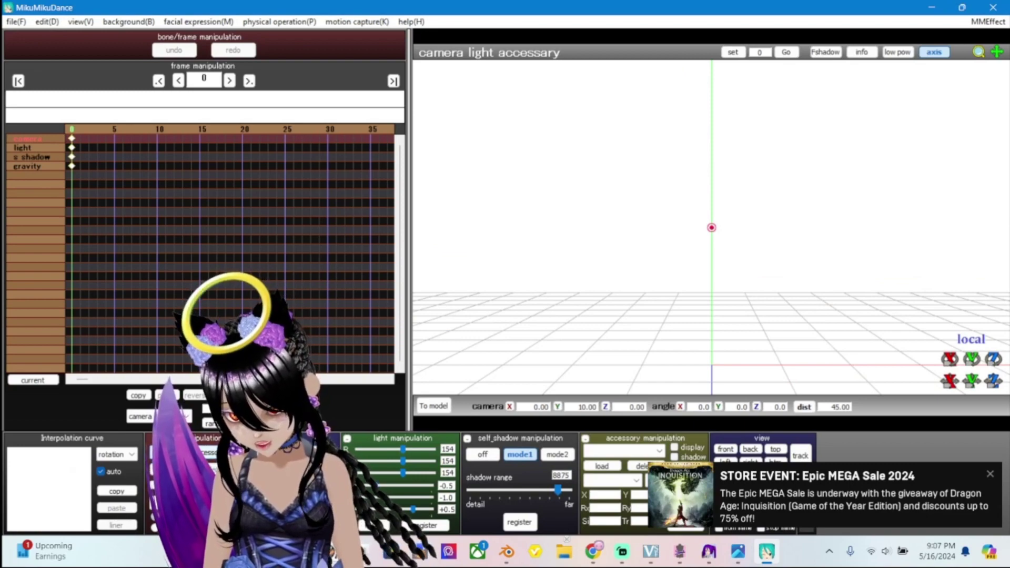
key(ctrl+p)
click(407, 226)
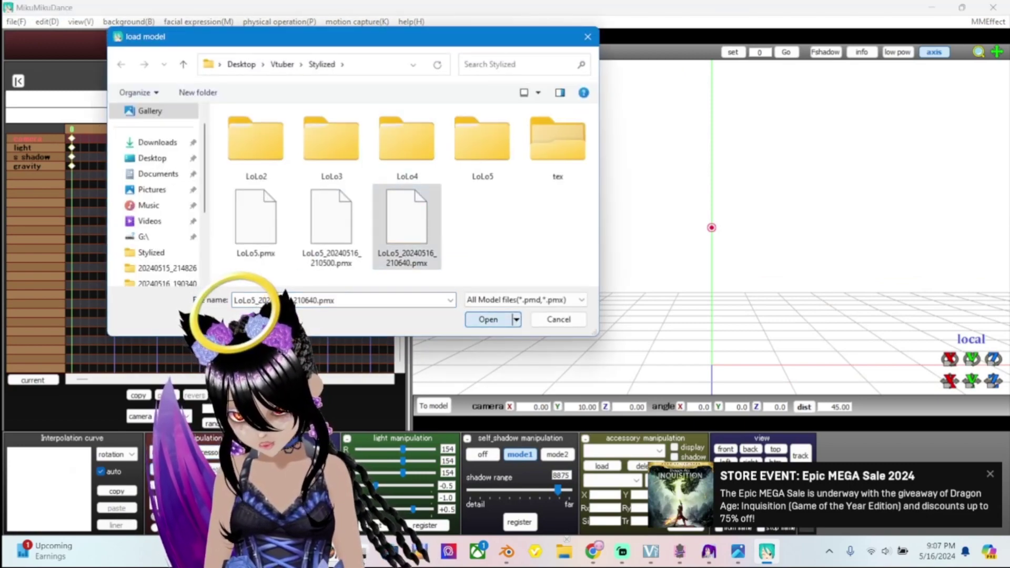
key(Return)
key(Return)
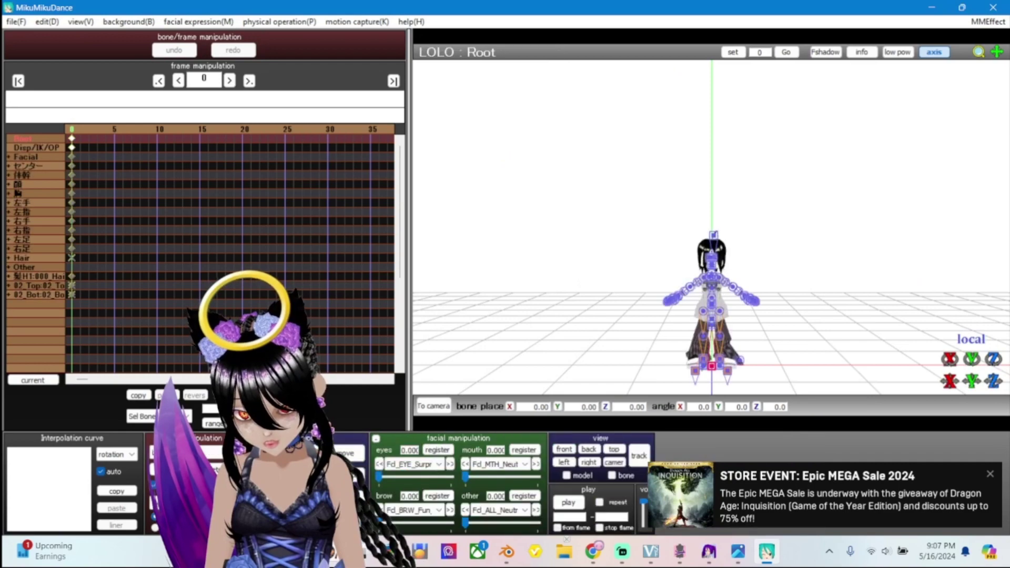
right_drag(711, 221, 652, 234)
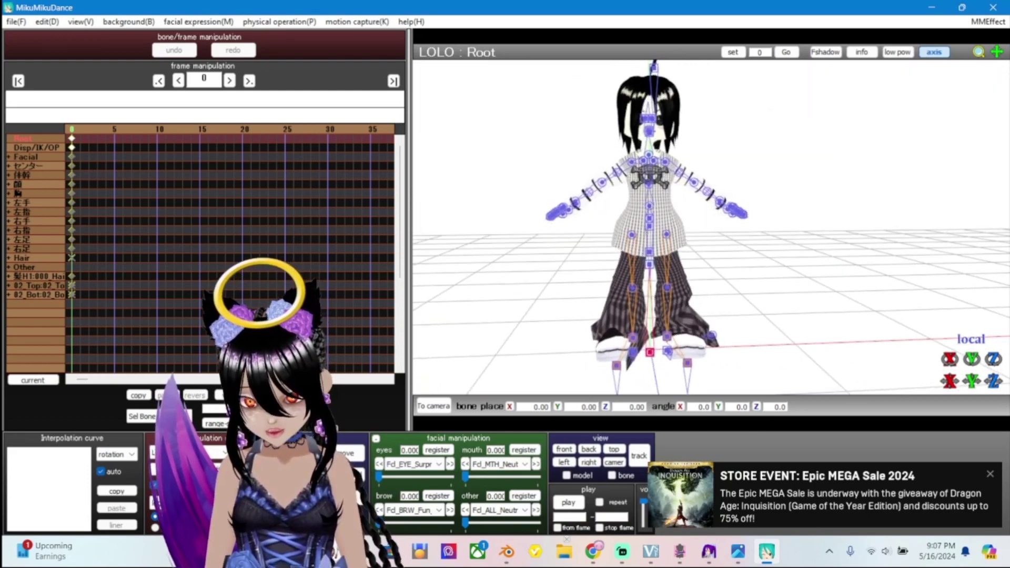
Load the dance .vmd motion onto the regenerated LOLO model and play it
click(15, 21)
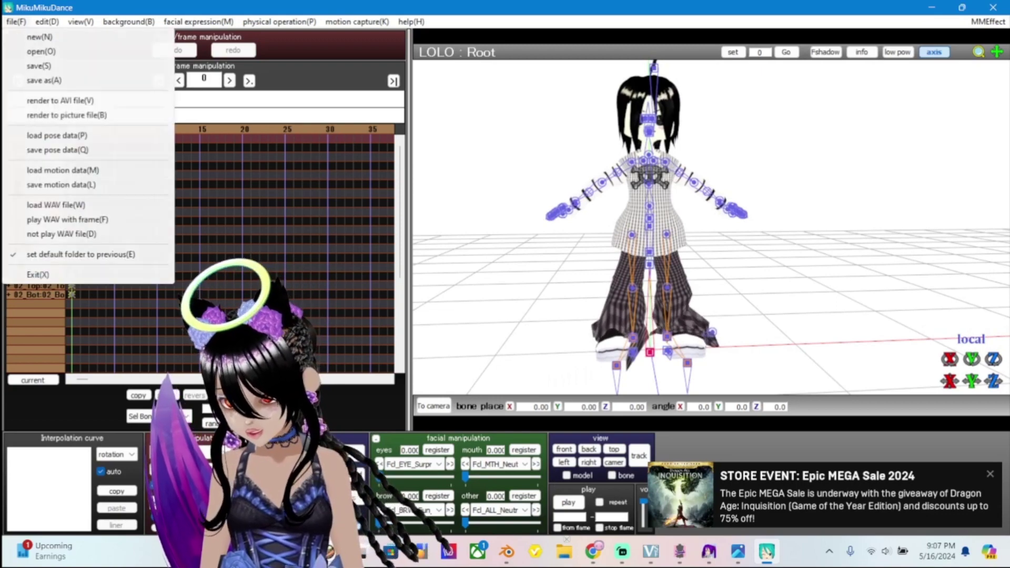
click(62, 170)
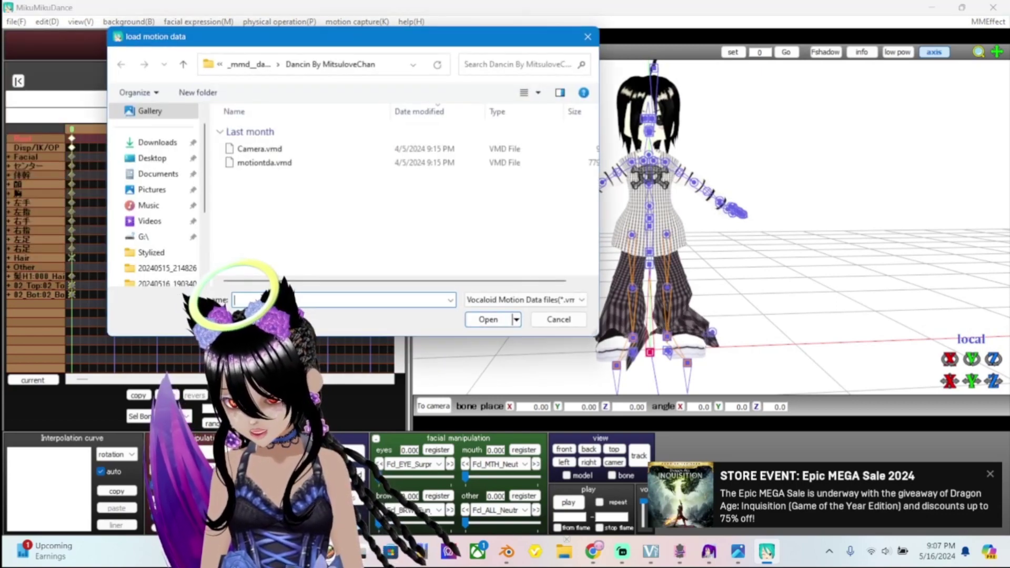
click(268, 171)
click(485, 318)
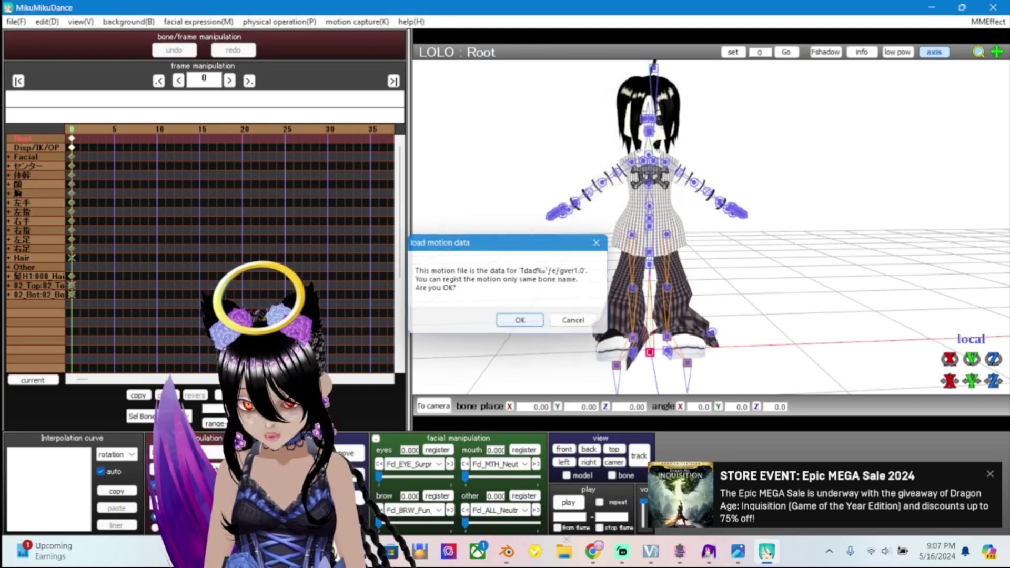
click(520, 320)
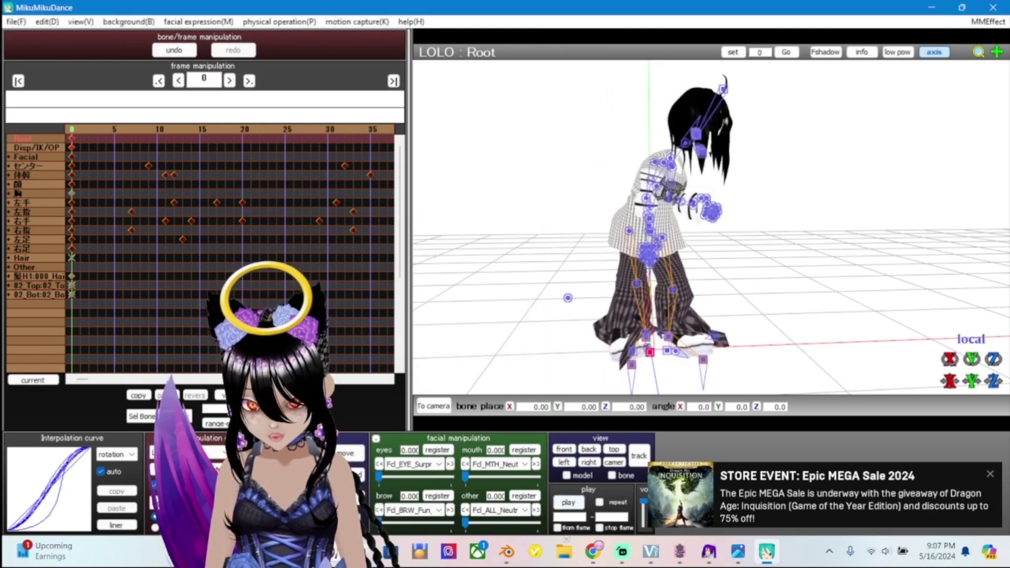
click(569, 504)
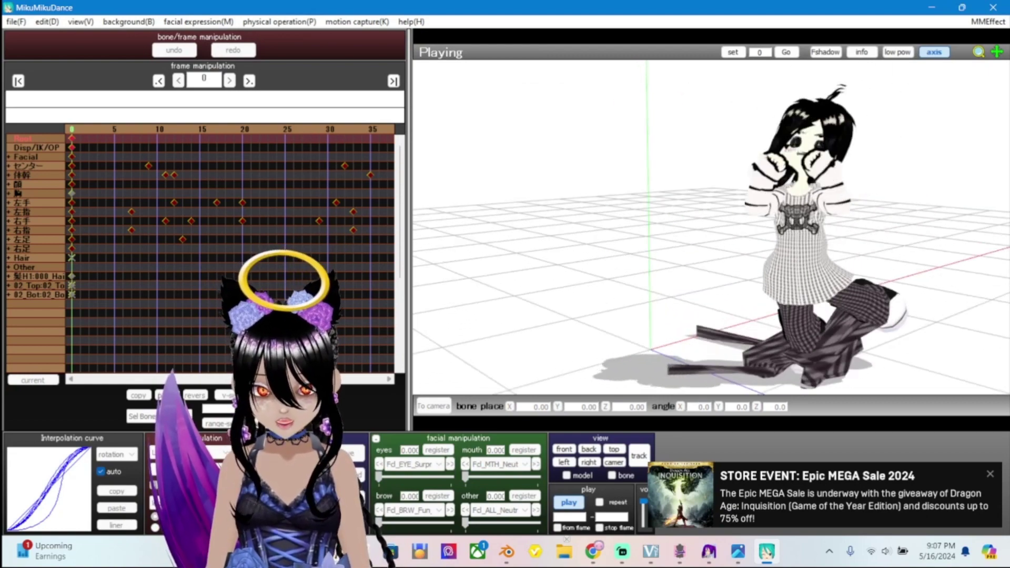
mouse_move(709, 552)
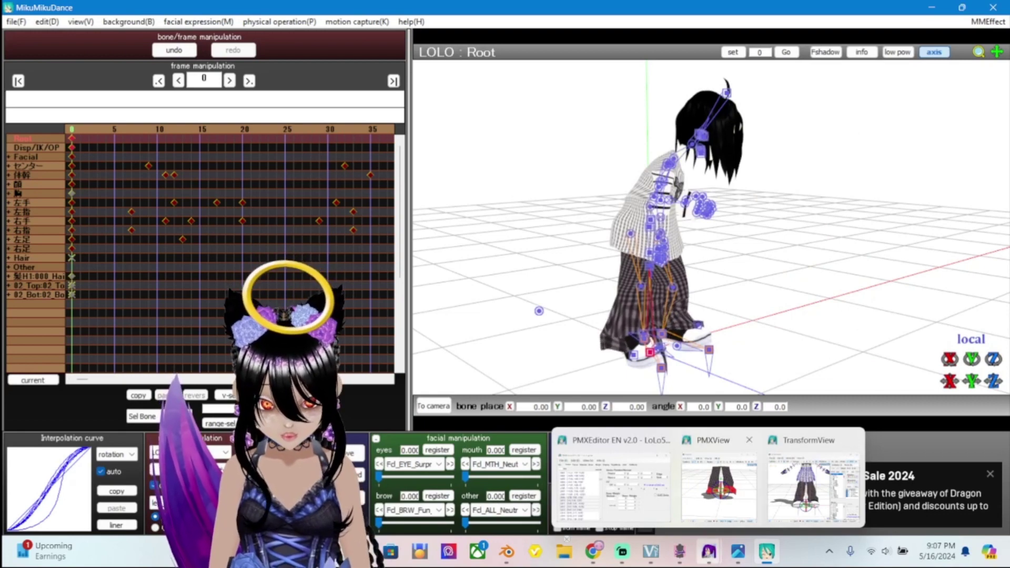
click(679, 551)
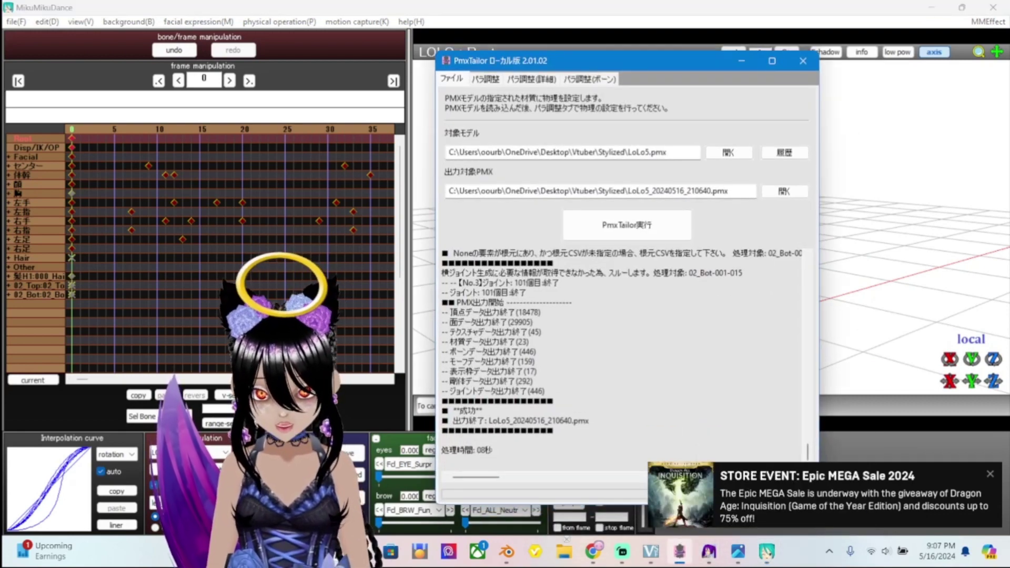
On the パラ調整 tab, browse the 親ボーン and 物理材質 lists, keeping 上半身 and 02_Bottoms
click(485, 79)
click(535, 198)
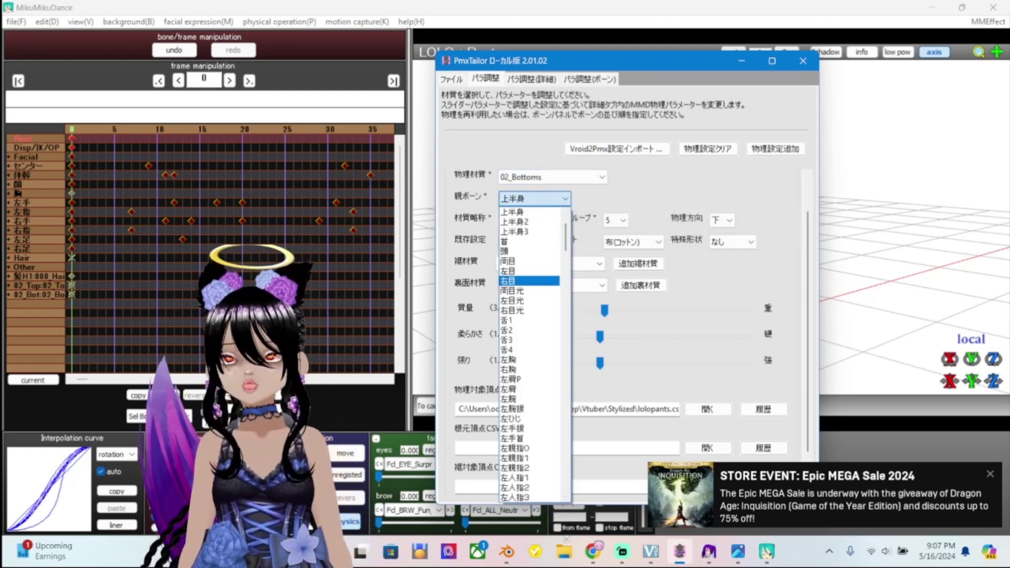
key(Escape)
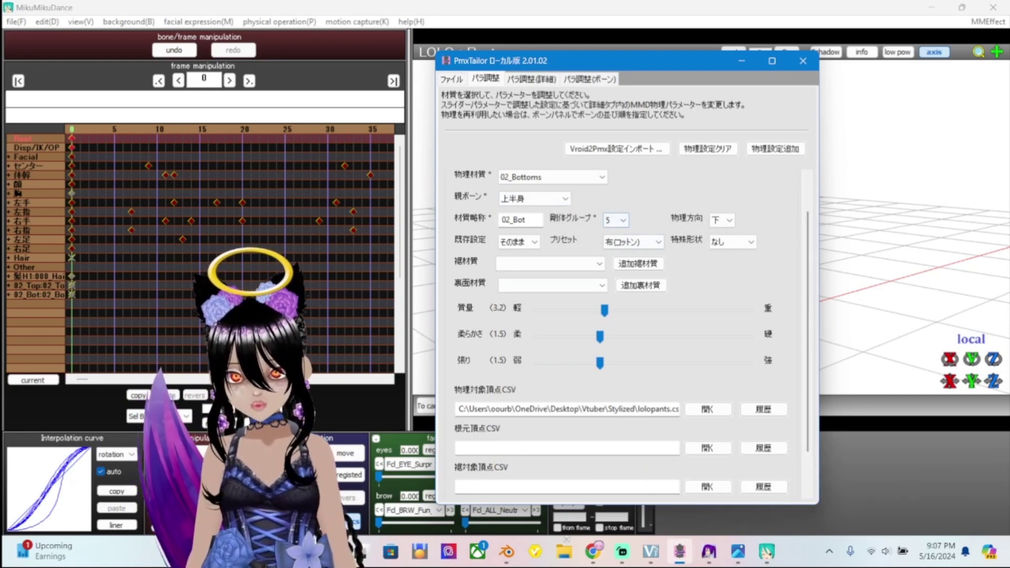
key(alt+Down)
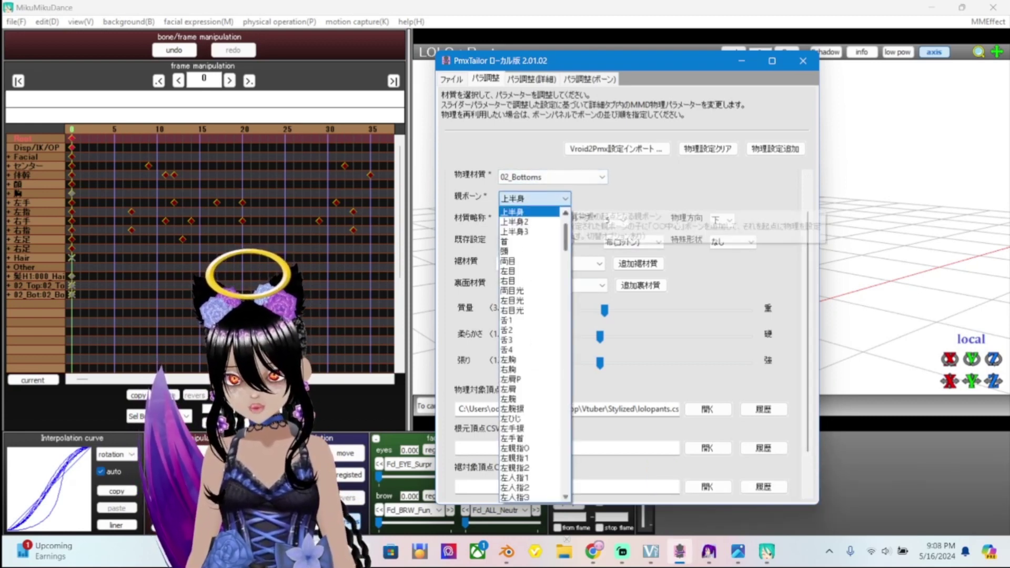
scroll(534, 355, down, 20)
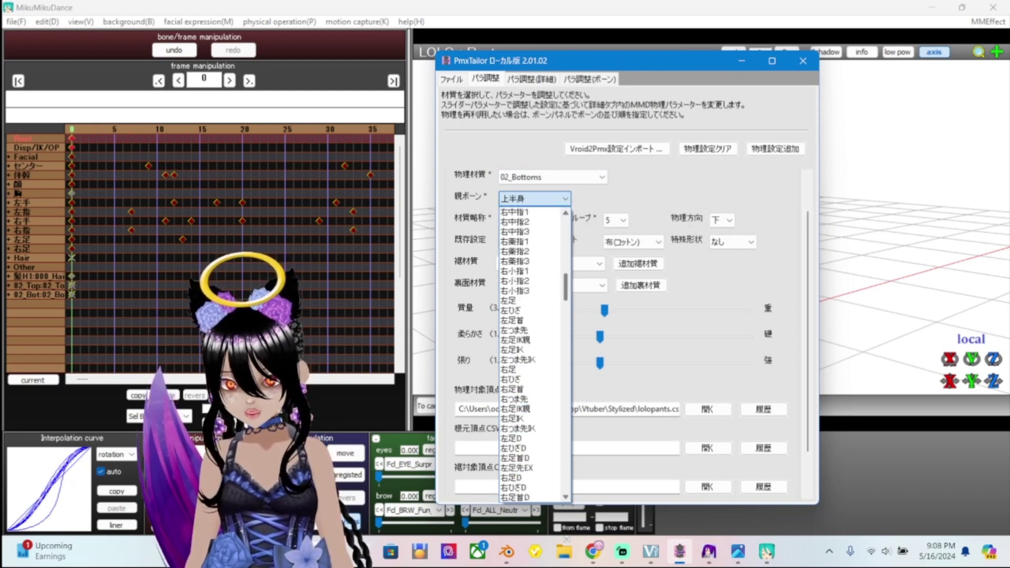
scroll(534, 355, down, 15)
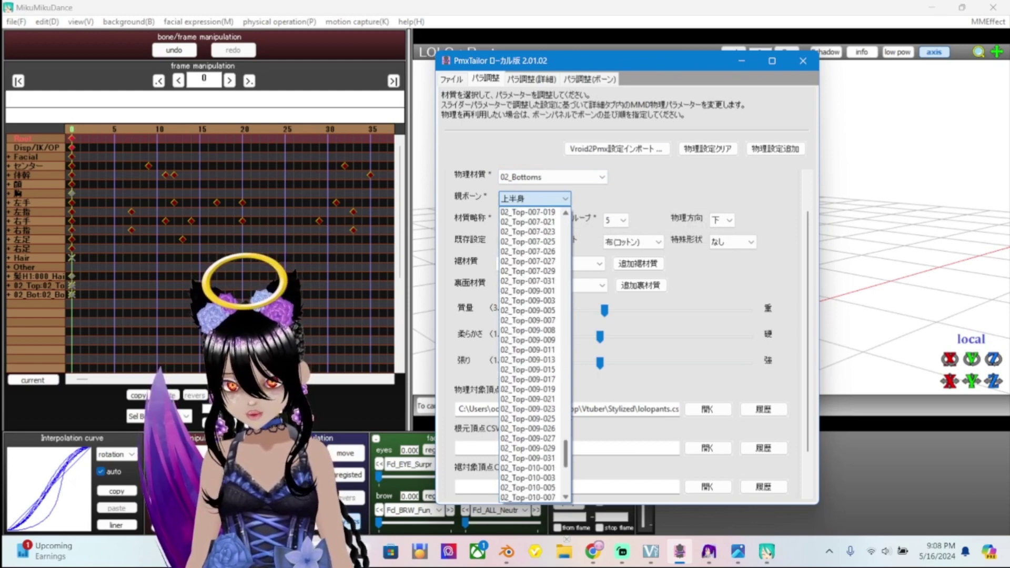
key(Escape)
click(553, 176)
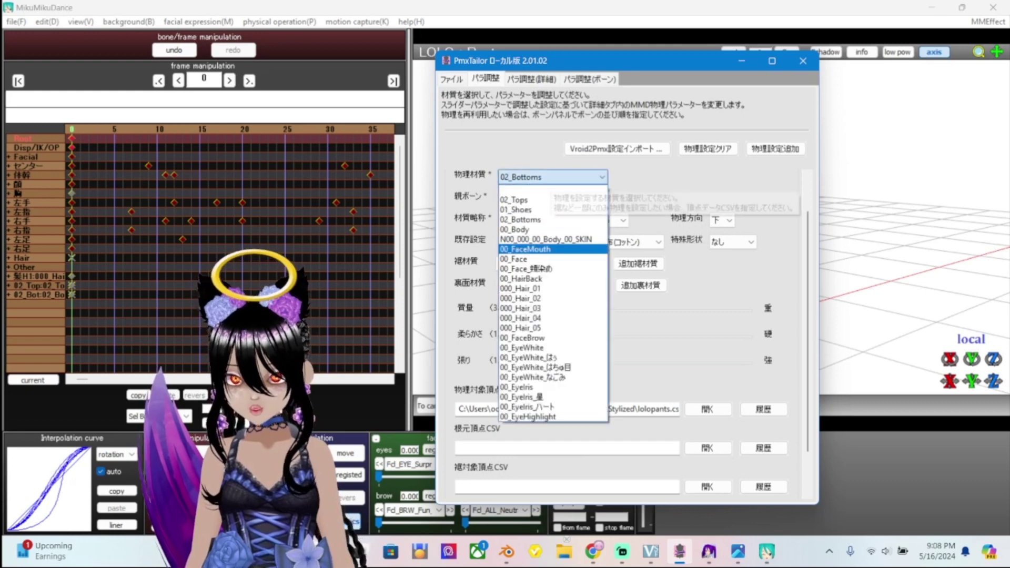
key(Escape)
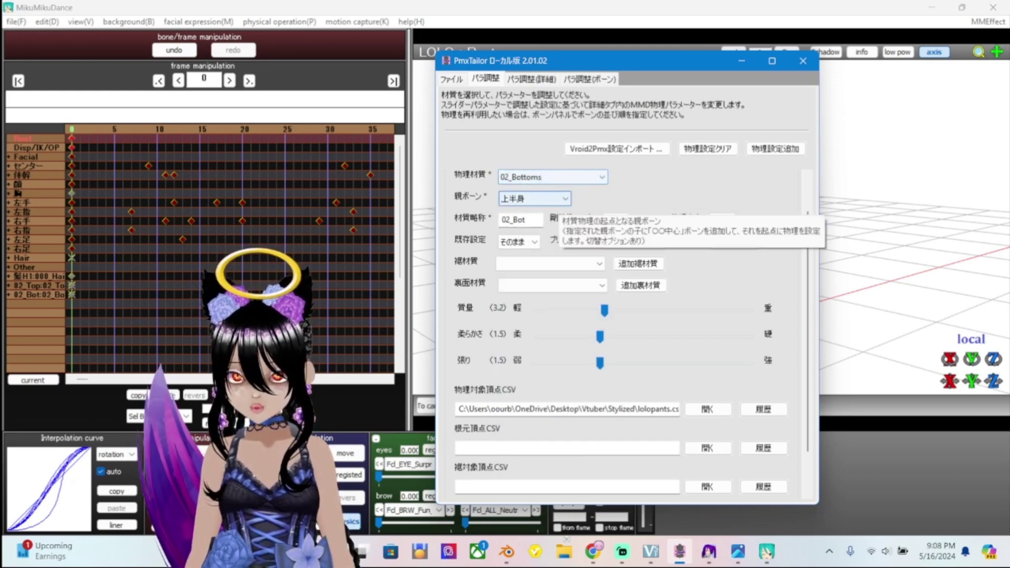
Scroll through the open 親ボーン list and capture it with a Snipping Tool screenshot
click(534, 199)
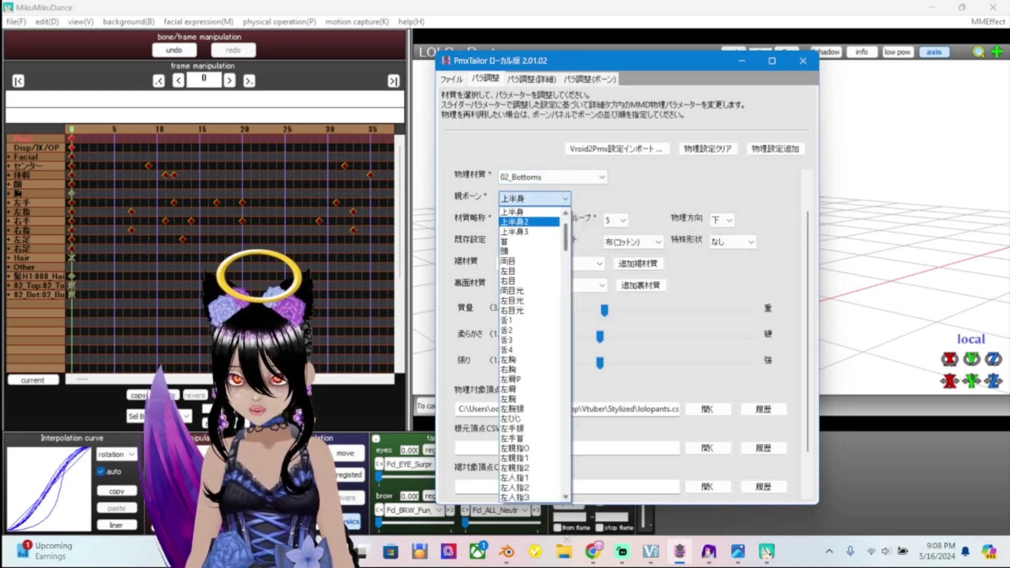
scroll(535, 356, down, 15)
scroll(529, 329, up, 20)
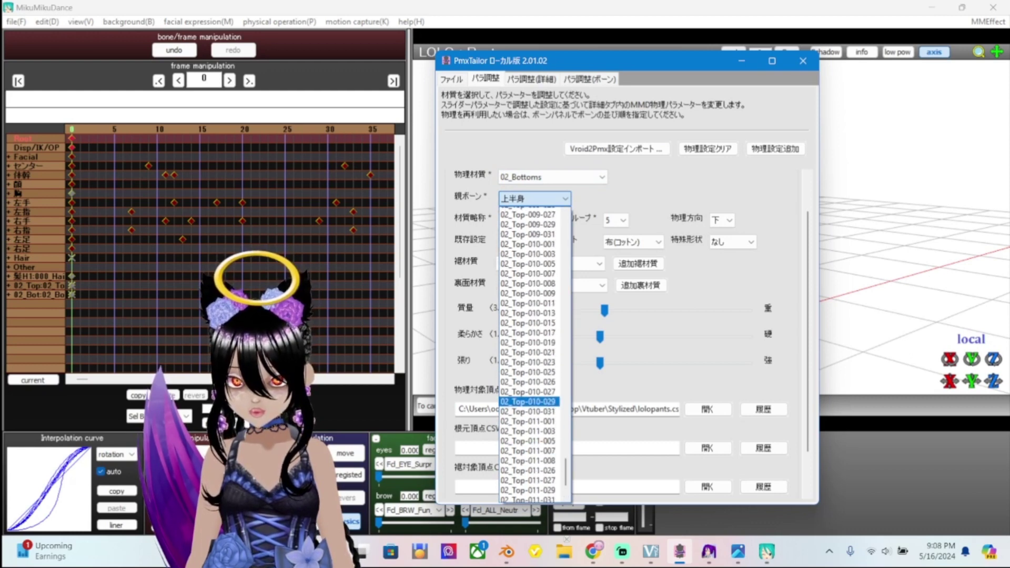
scroll(529, 329, up, 12)
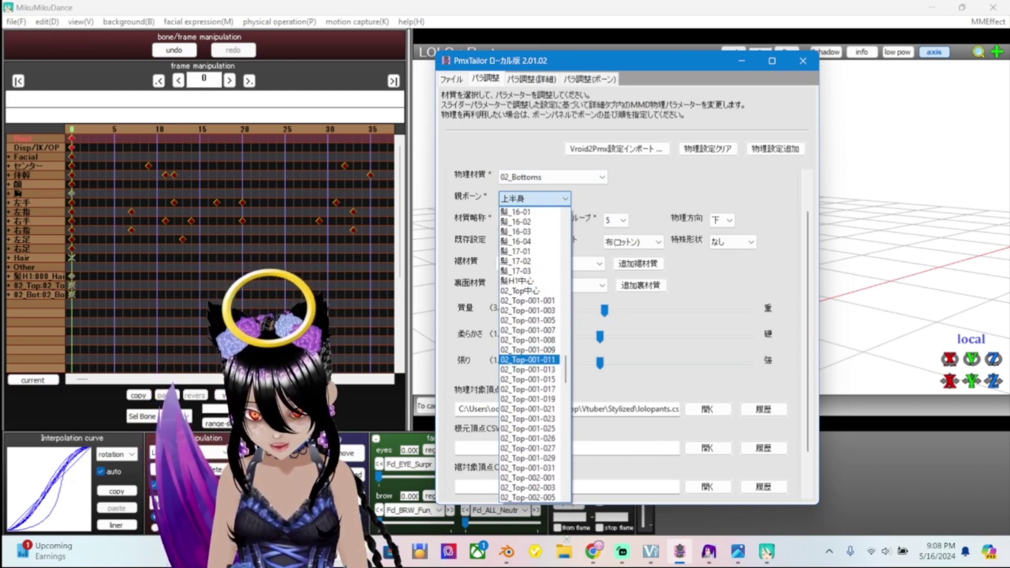
scroll(529, 333, up, 1)
scroll(529, 332, up, 7)
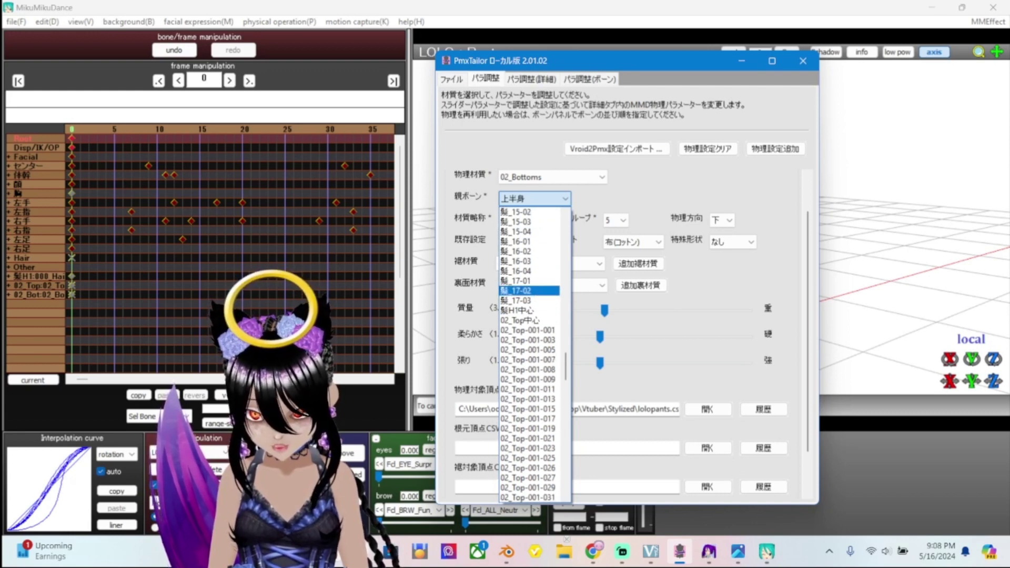
scroll(528, 332, up, 15)
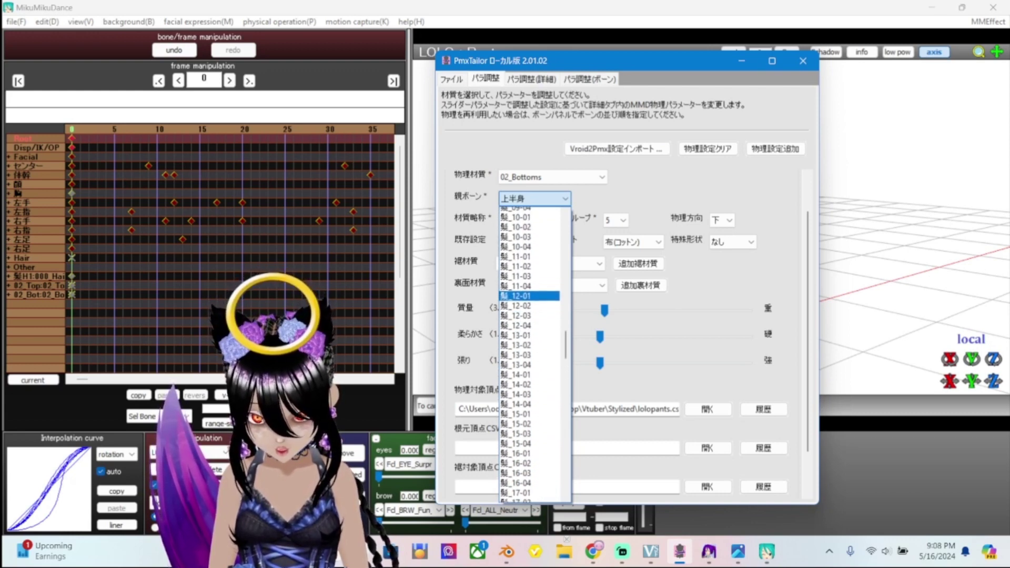
scroll(529, 340, up, 6)
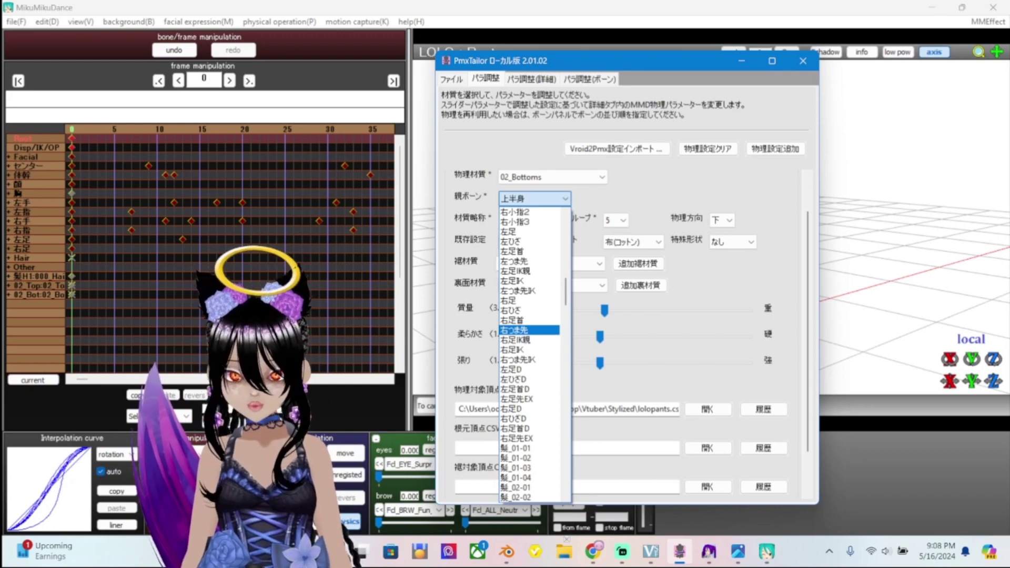
key(super+shift+s)
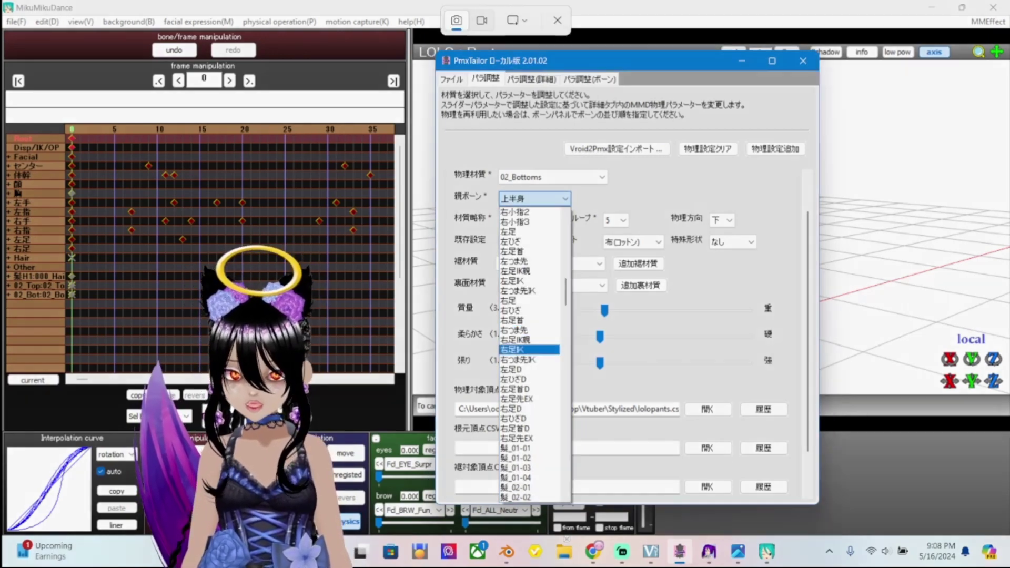
key(Escape)
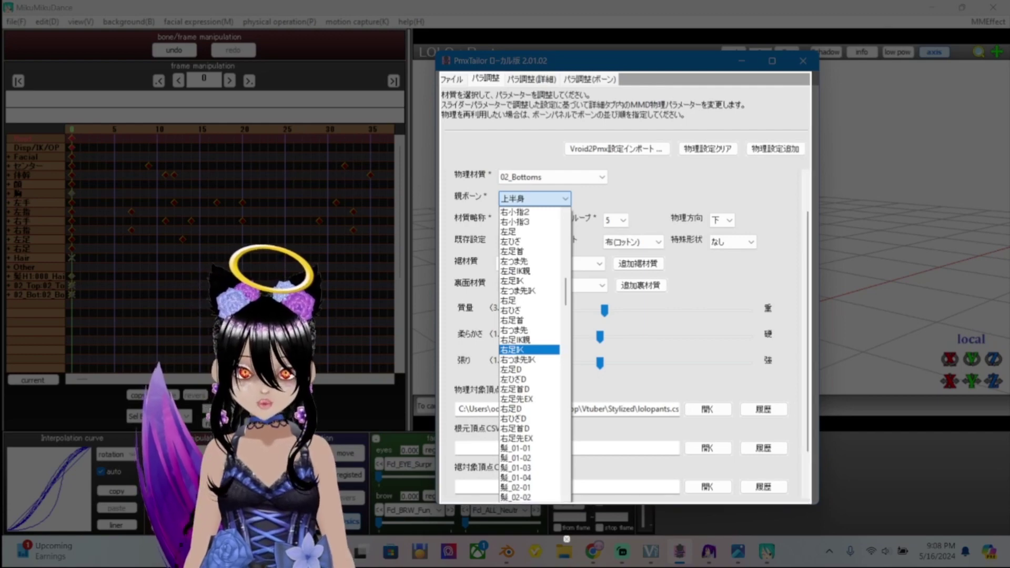
key(Escape)
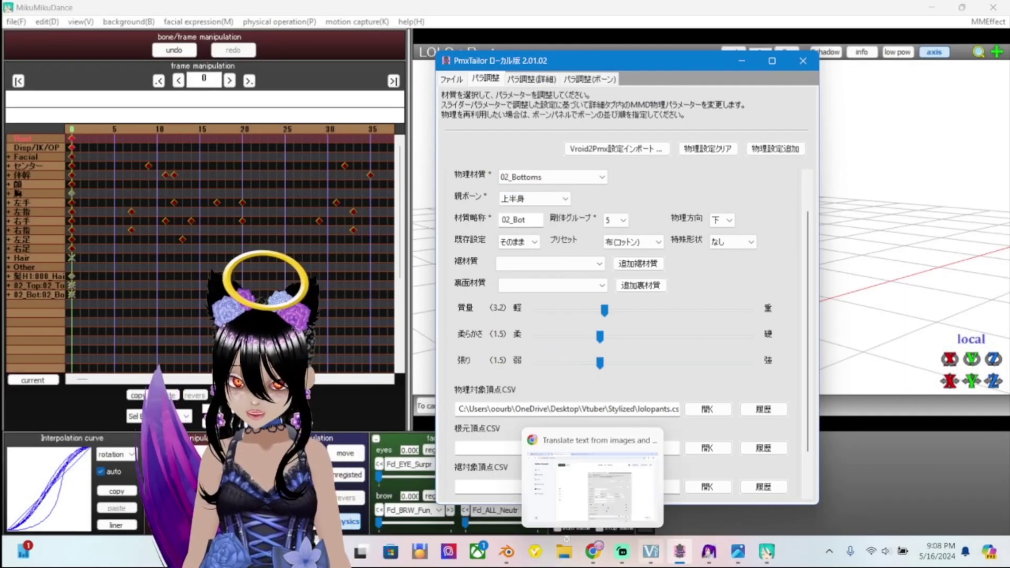
Upload the newest PmxTailor parent-bone screenshot to Yandex Translate
key(alt+Tab)
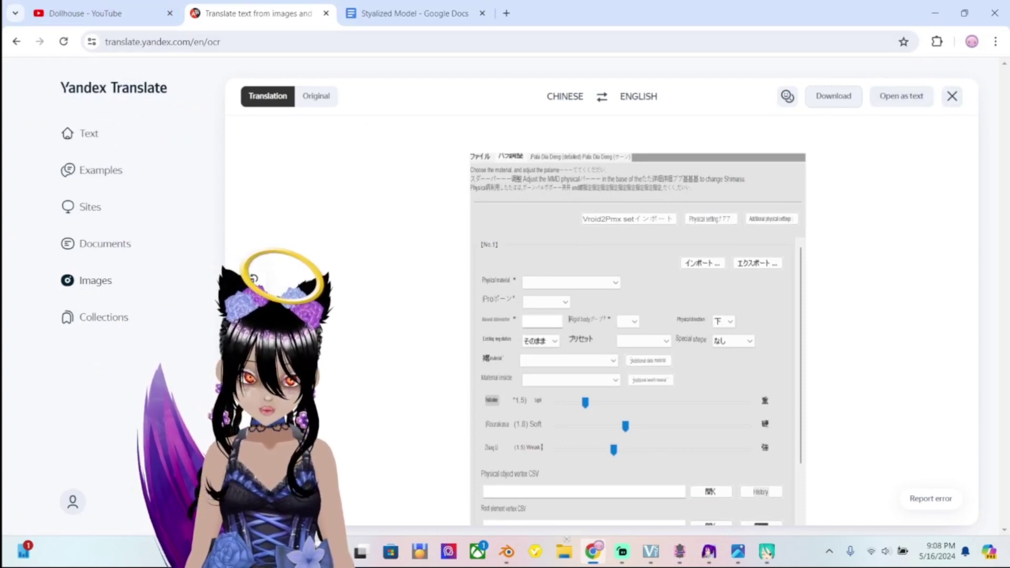
key(Escape)
click(658, 257)
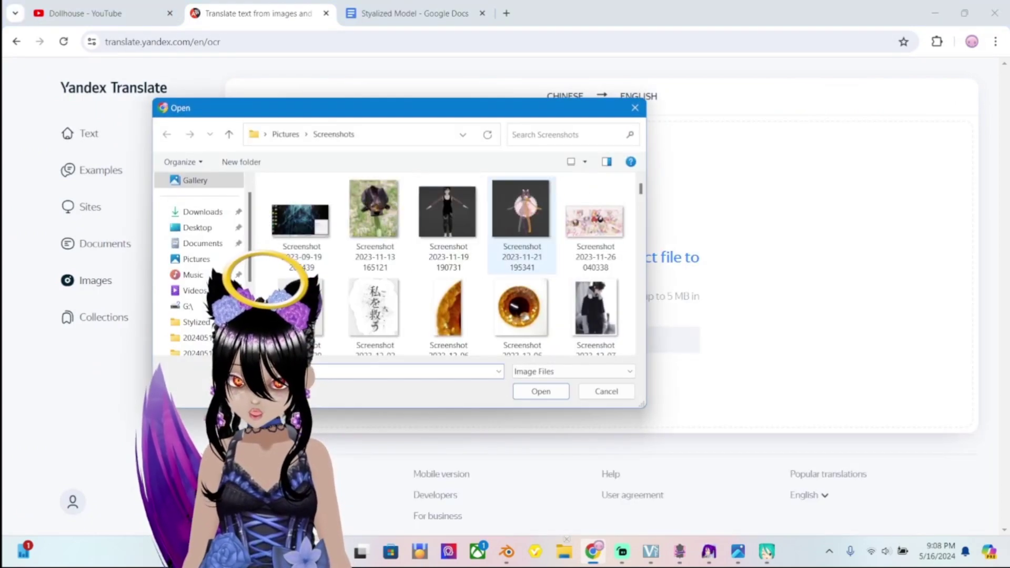
key(Tab)
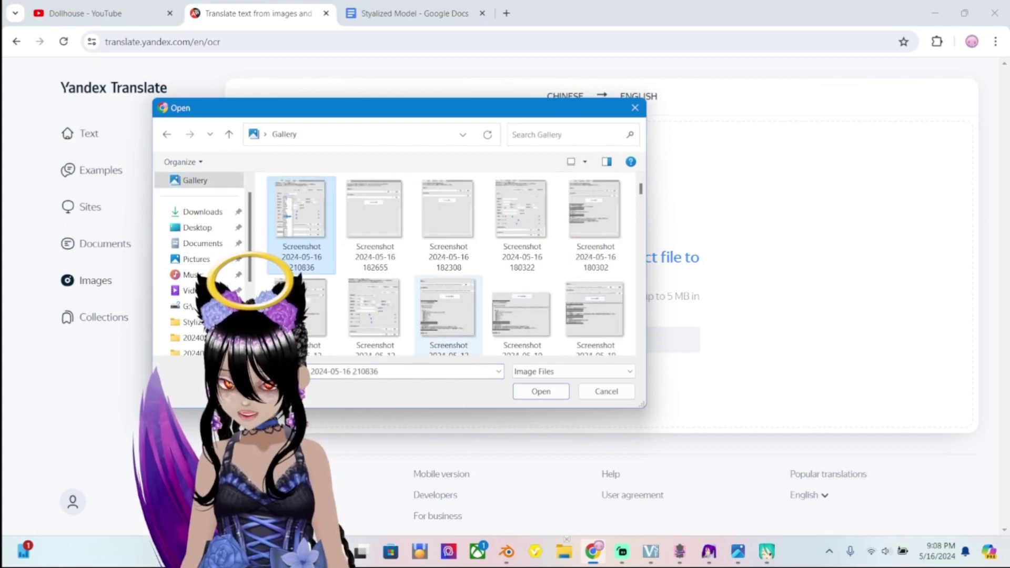
key(Return)
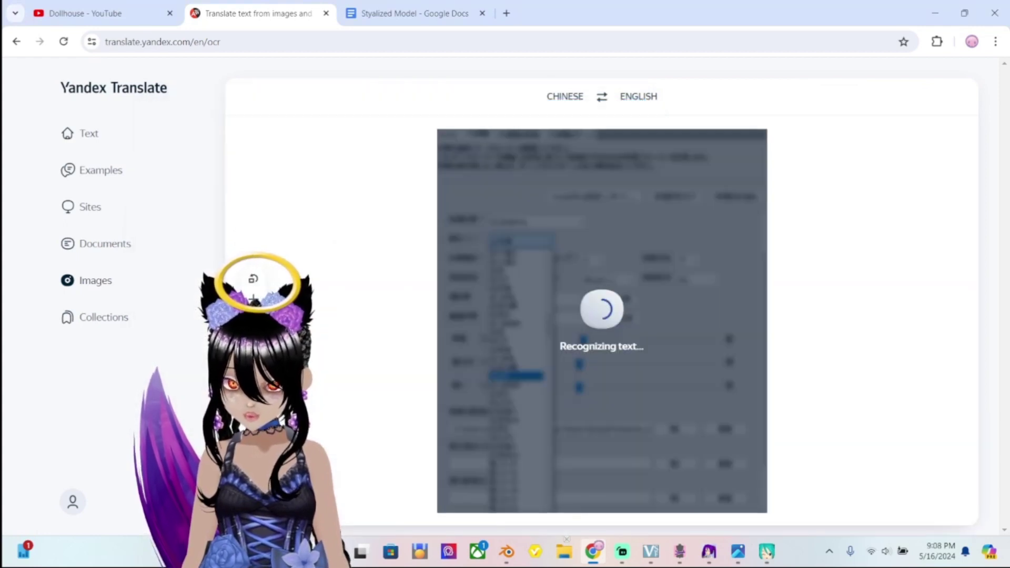
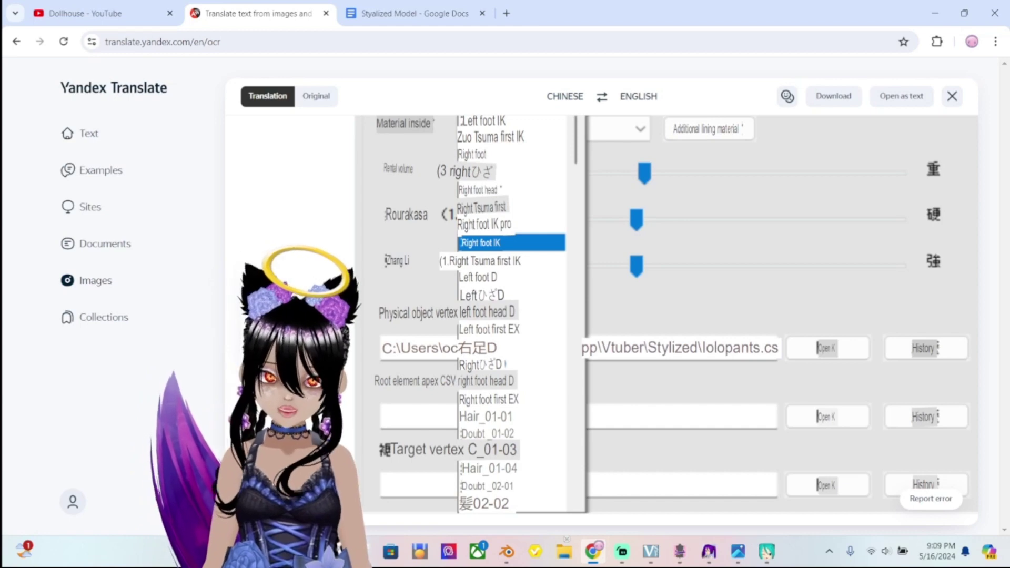
Read the dropdown labels in the translated PmxTailor screenshot, then return to the PmxTailor window
scroll(254, 299, up, 2)
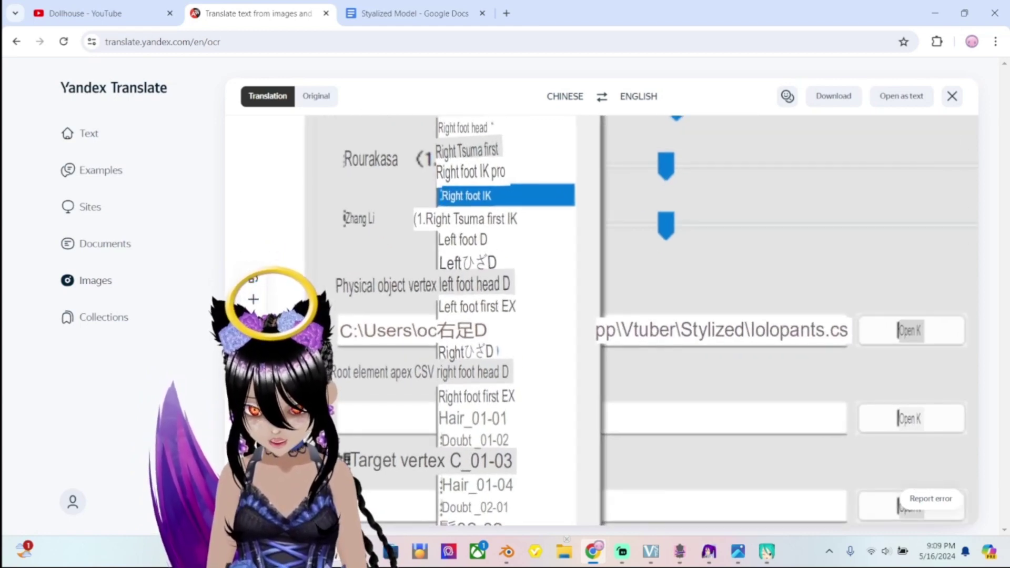
scroll(253, 299, down, 1)
scroll(253, 299, up, 3)
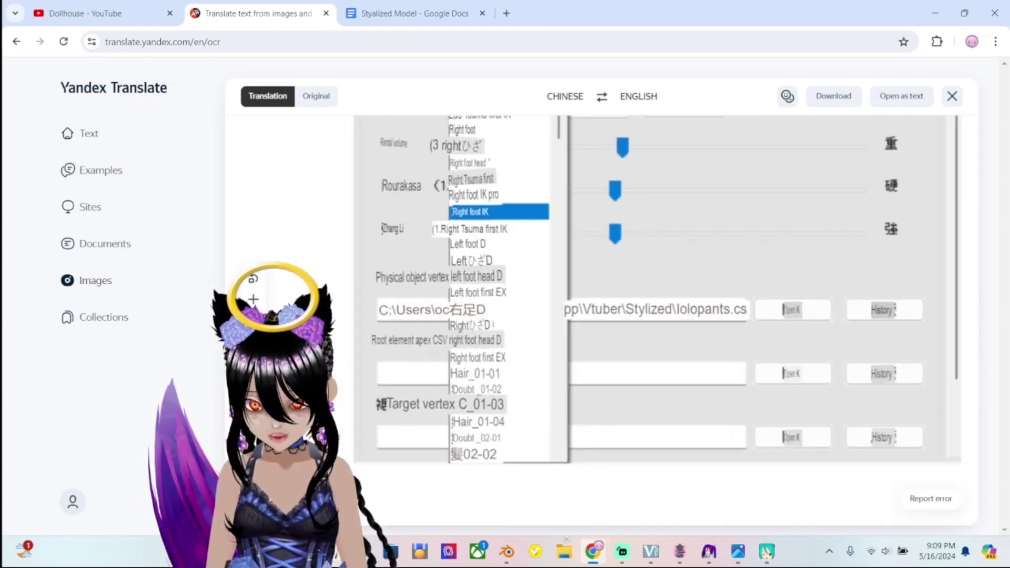
scroll(253, 299, up, 2)
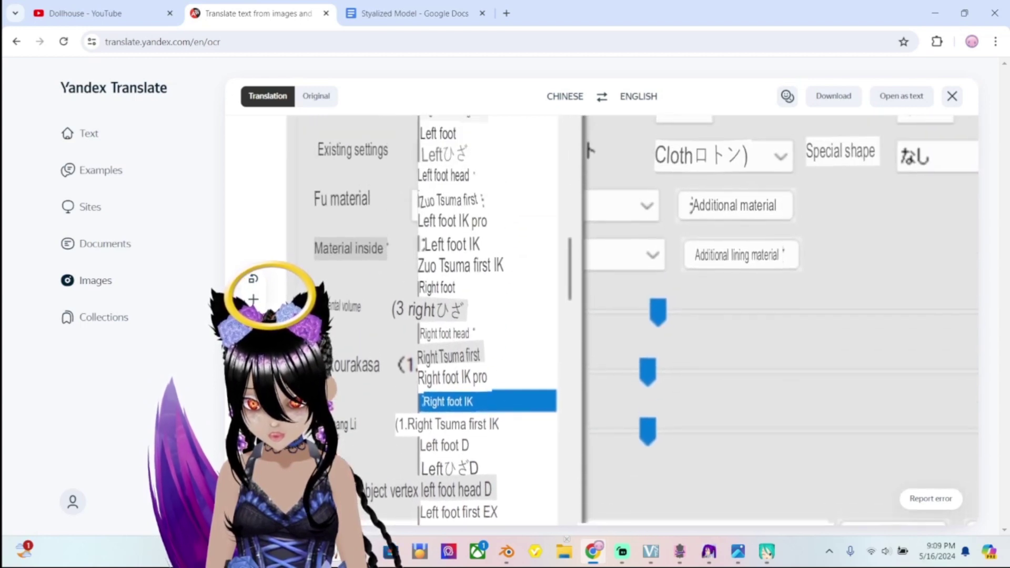
scroll(253, 299, up, 2)
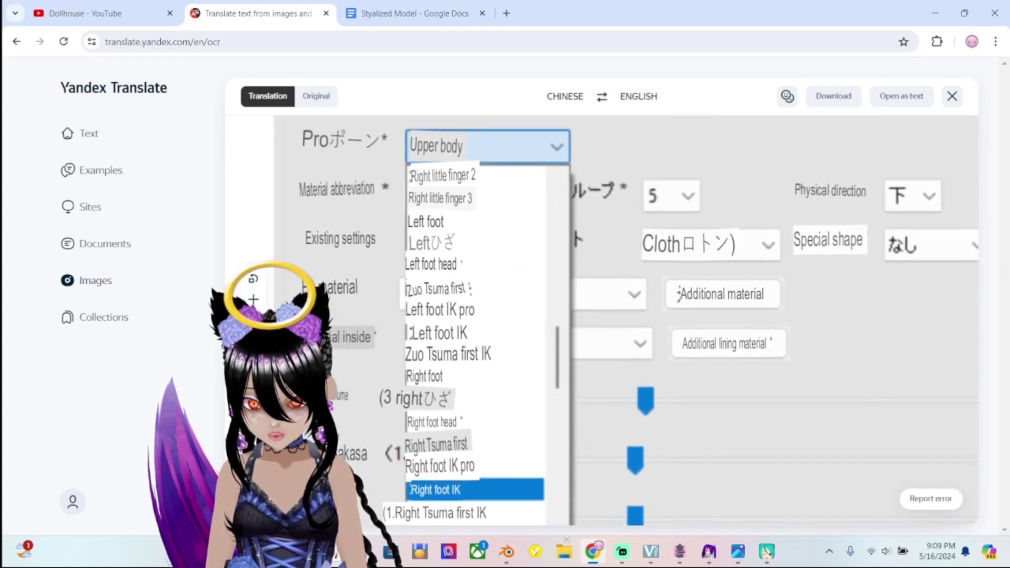
scroll(253, 299, down, 4)
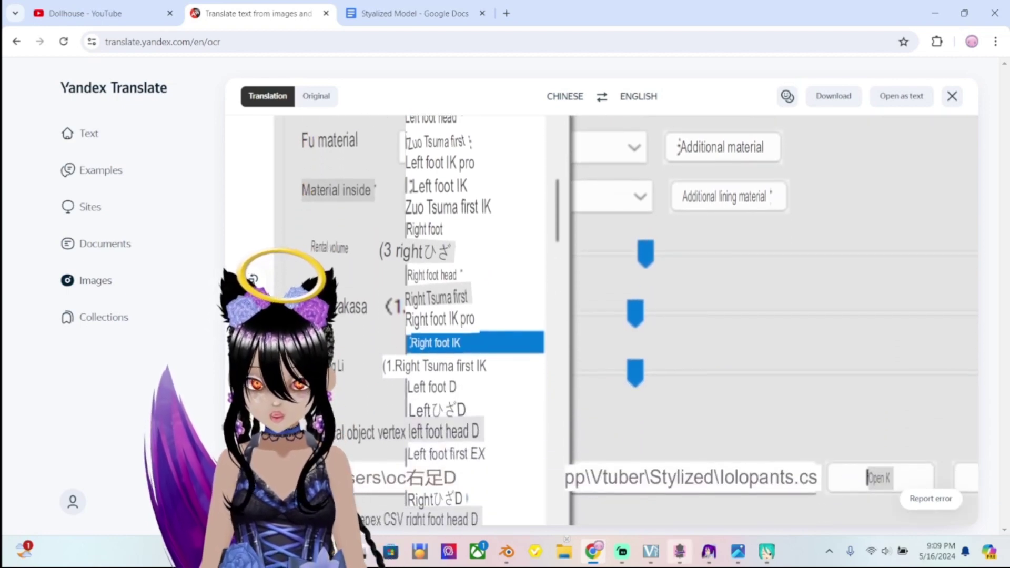
click(680, 552)
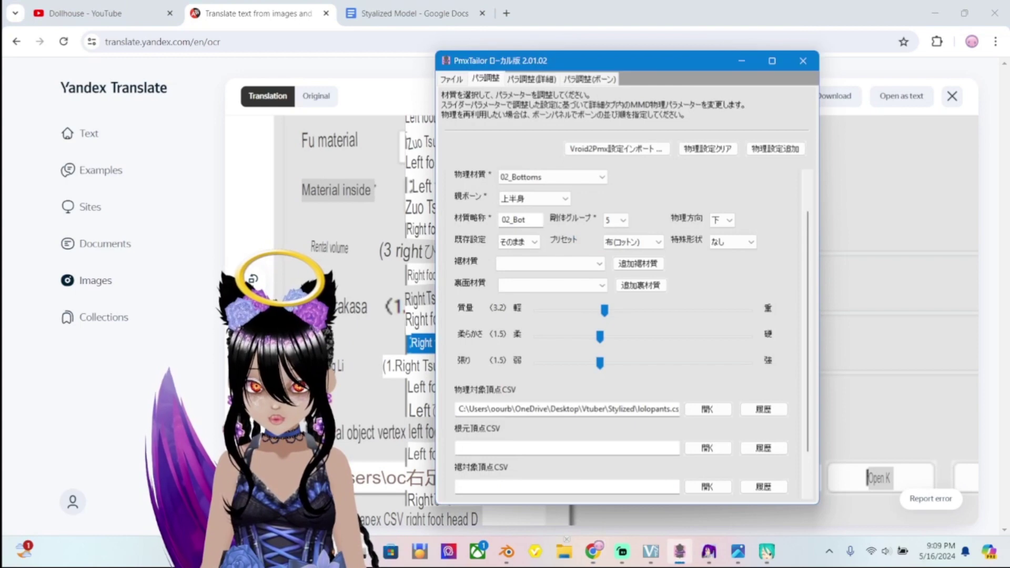
Compare the 親ボーン choices and existing settings option against the translated reference, leaving them unchanged
click(535, 198)
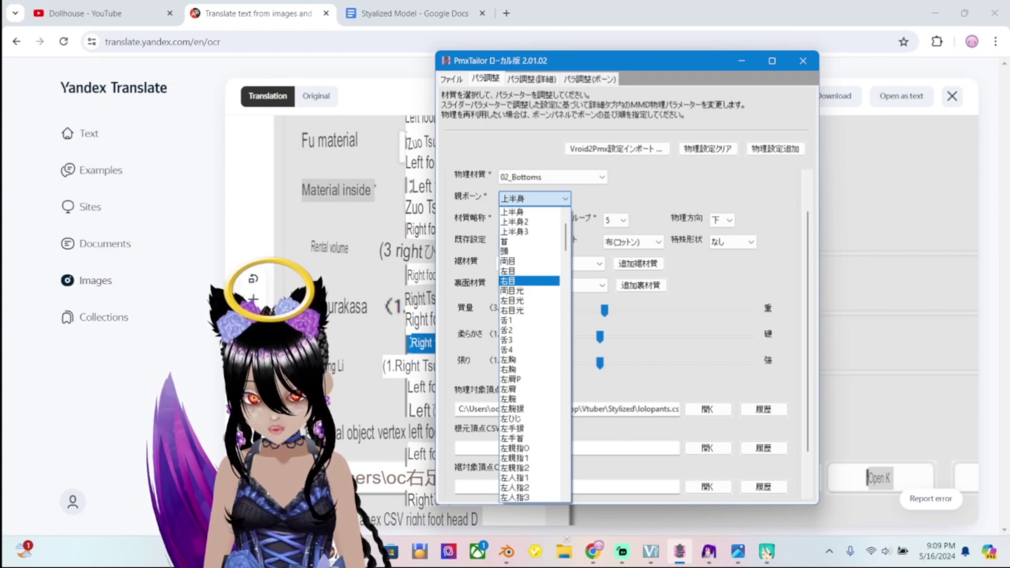
scroll(534, 355, down, 8)
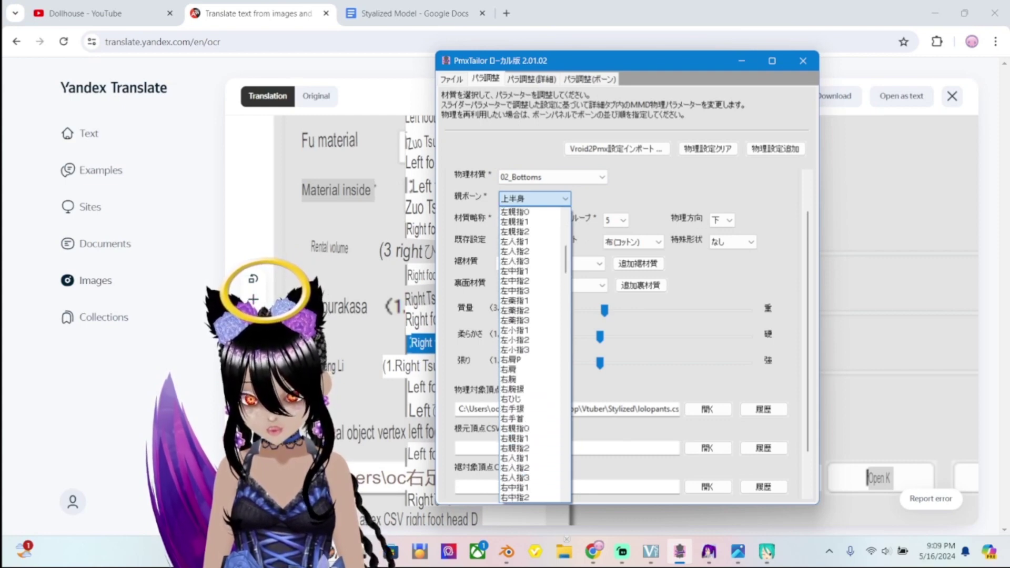
click(680, 552)
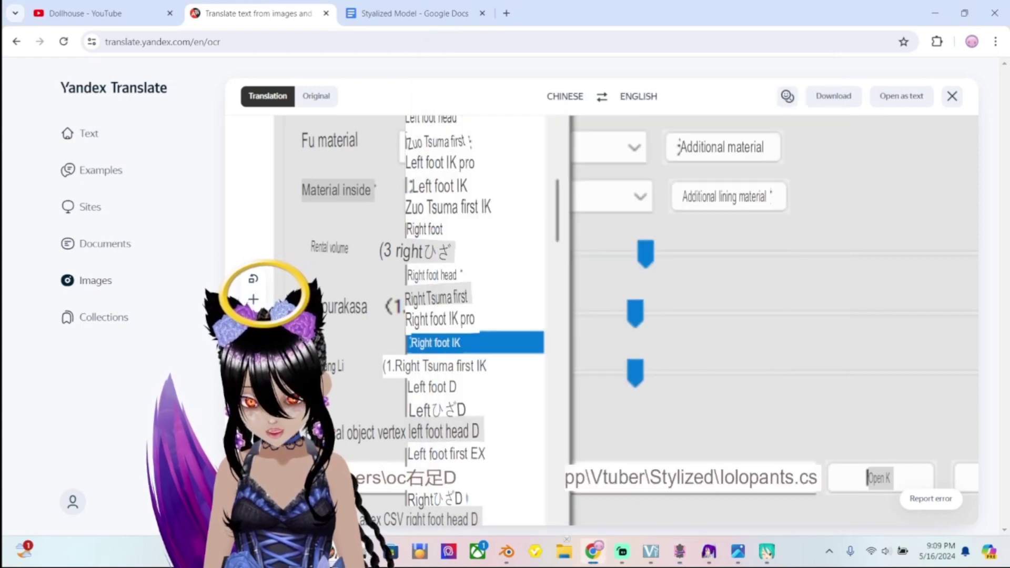
click(680, 552)
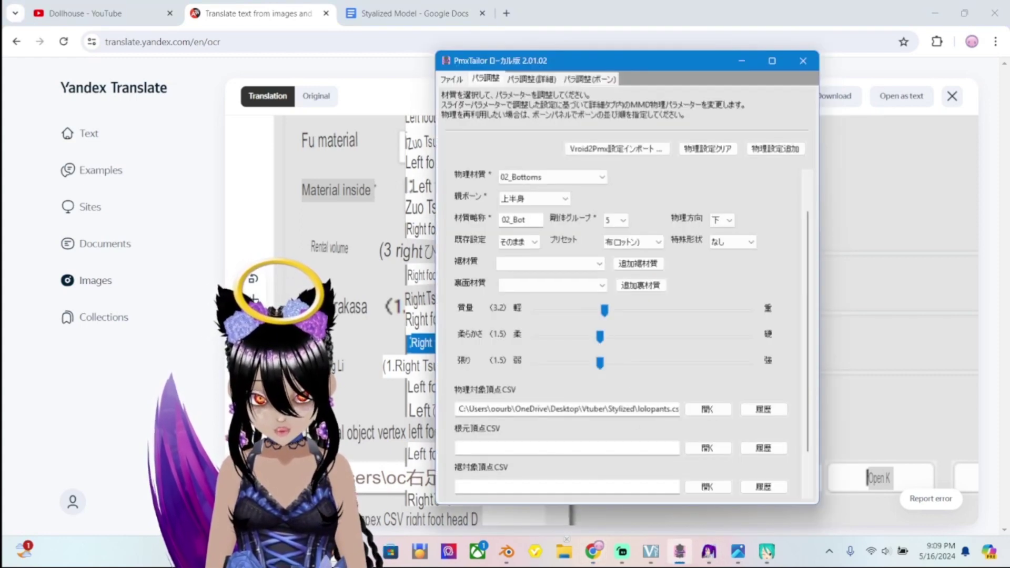
click(520, 241)
click(519, 250)
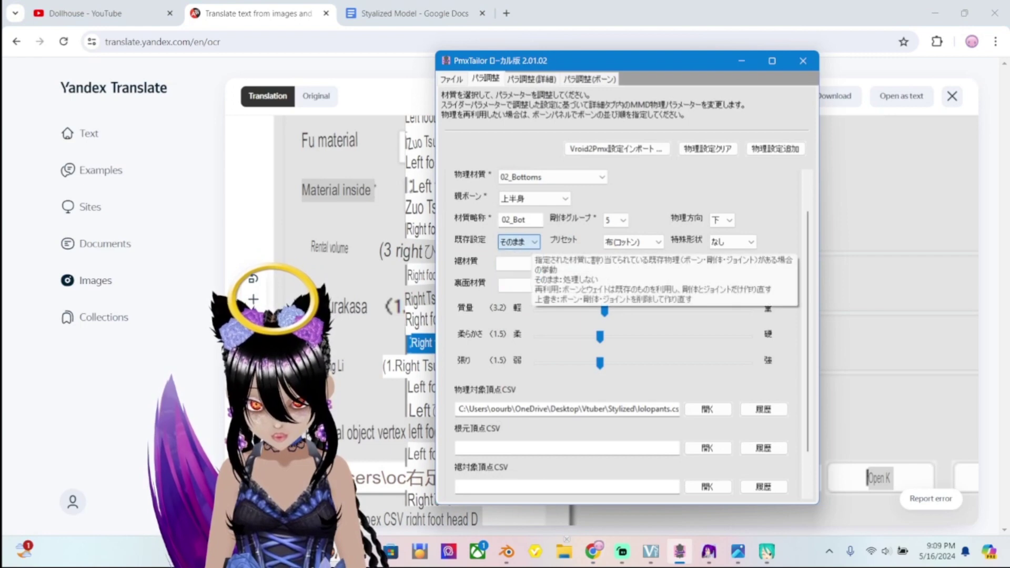
Set 親ボーン to 右手首 and run PmxTailor実行 from the ファイル tab
click(534, 198)
scroll(531, 355, down, 11)
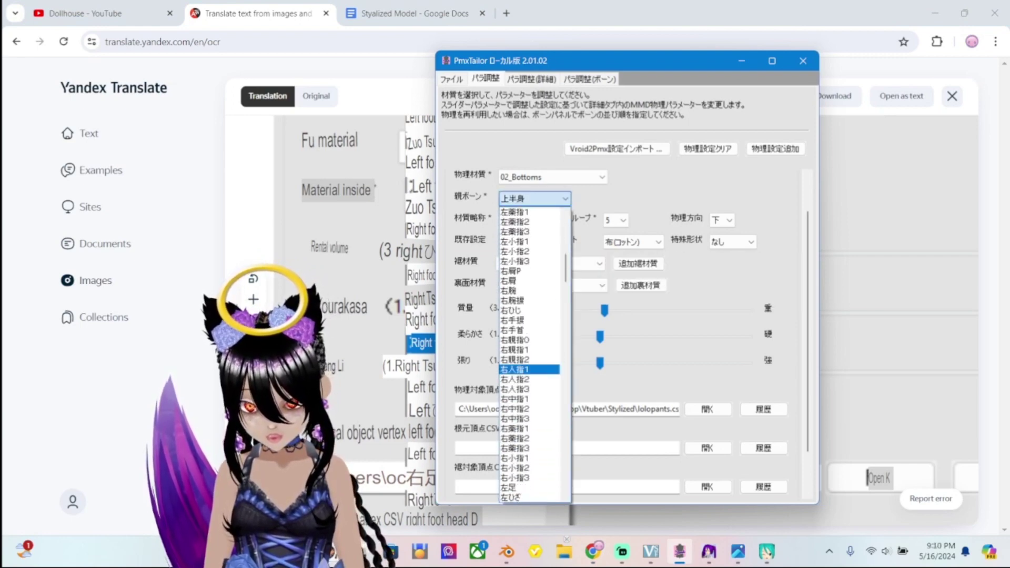
click(513, 330)
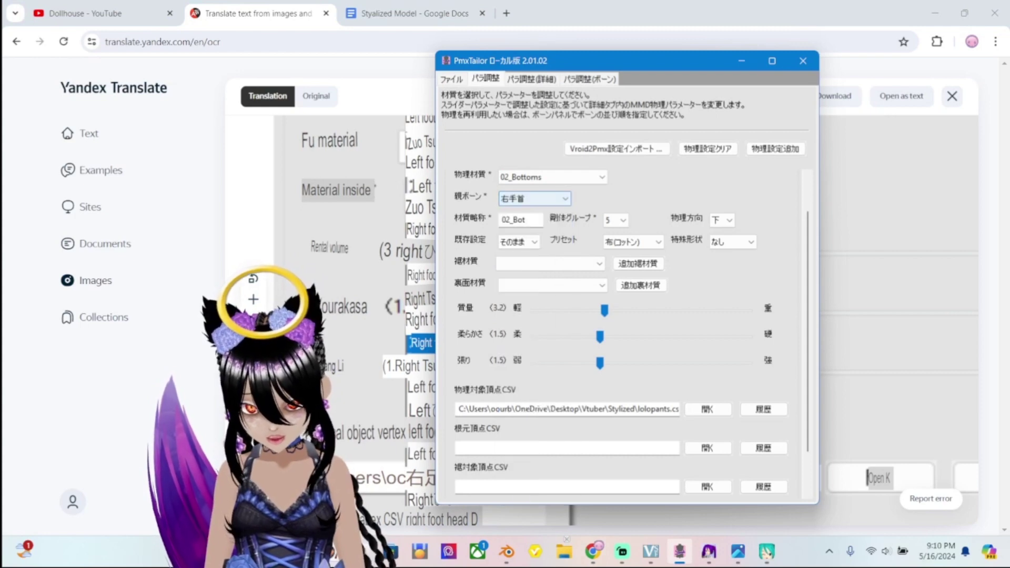
click(451, 79)
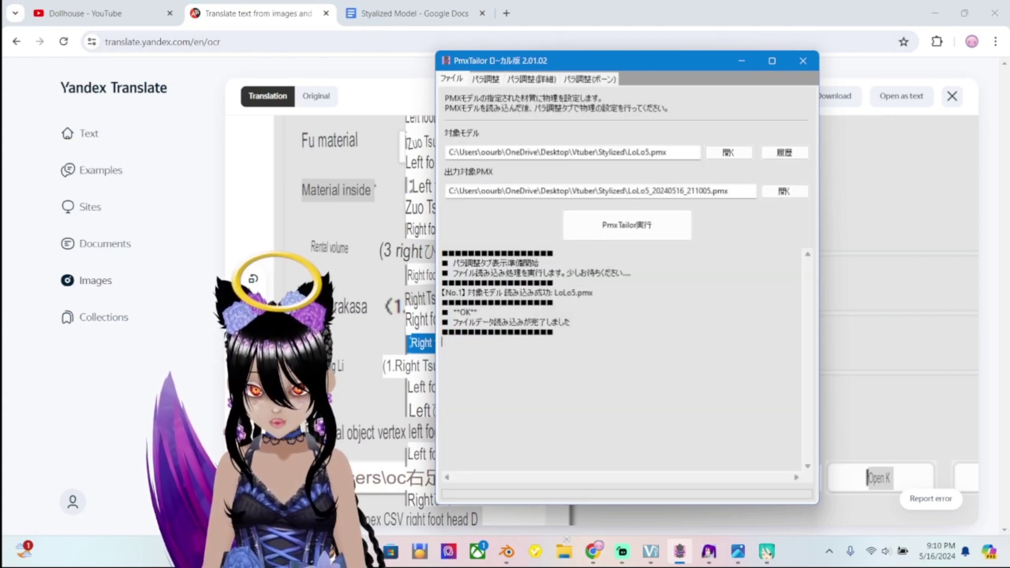
click(674, 235)
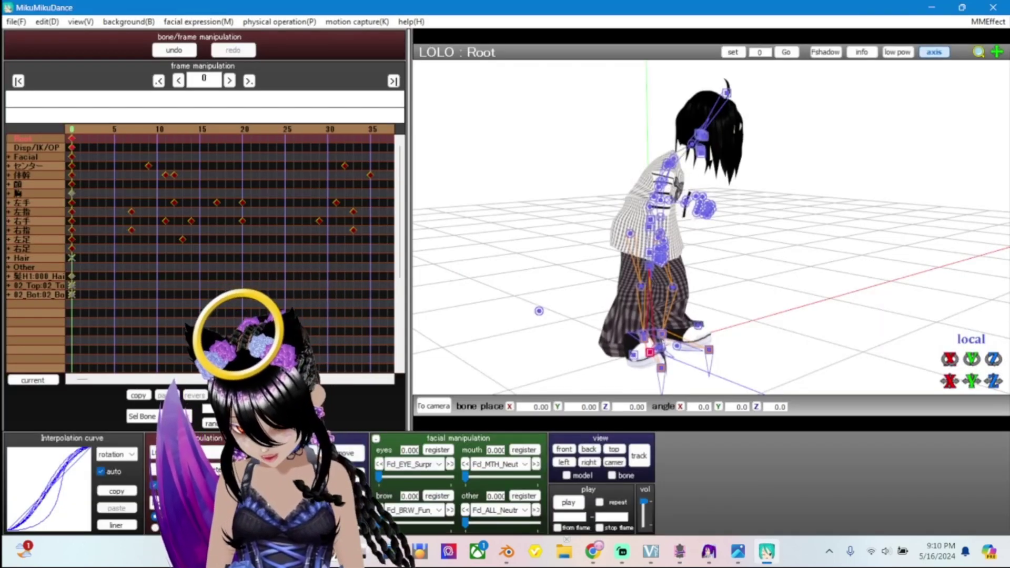
Delete the old LOLO model and load LoLo5_20240516_211005.pmx in its place
click(210, 468)
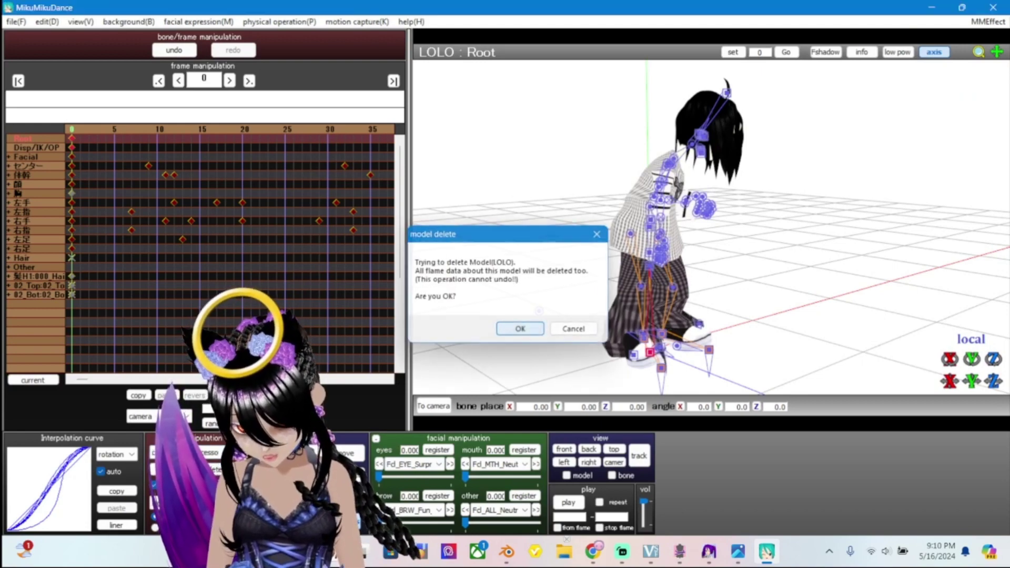
key(Return)
key(ctrl+p)
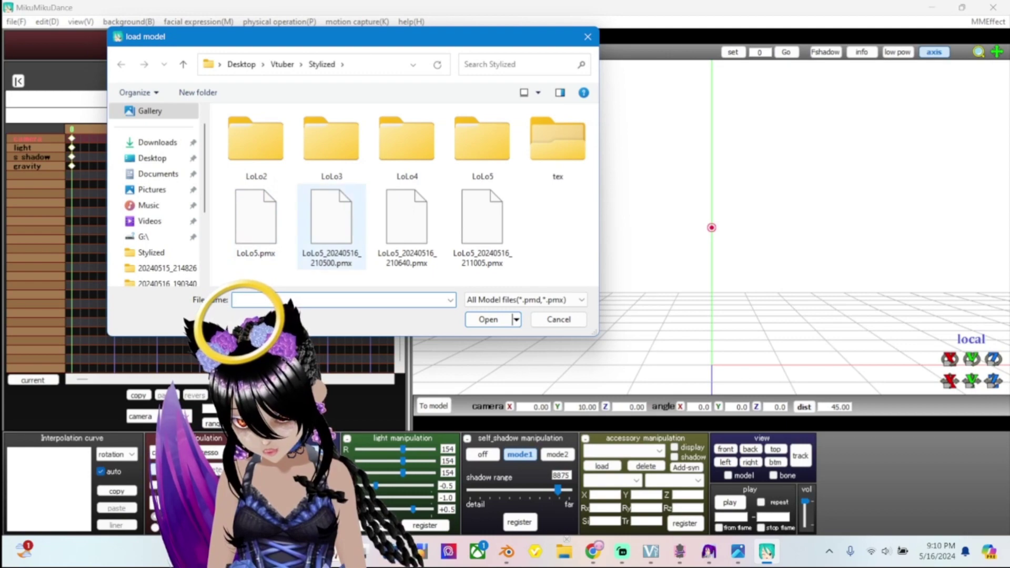
click(482, 227)
key(Return)
key(Return)
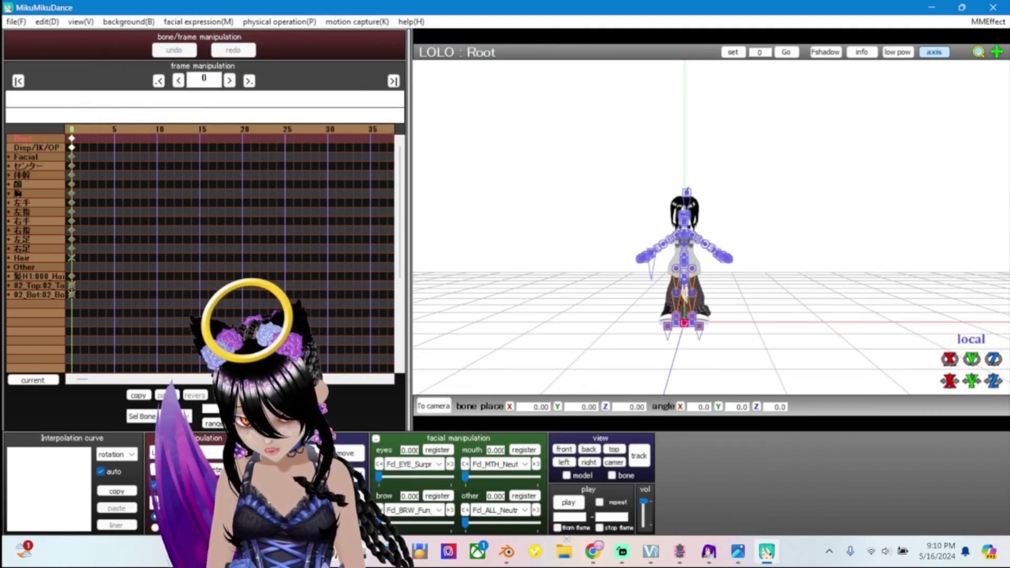
Zoom in and orbit to a front view of the checkered pants
scroll(711, 227, up, 5)
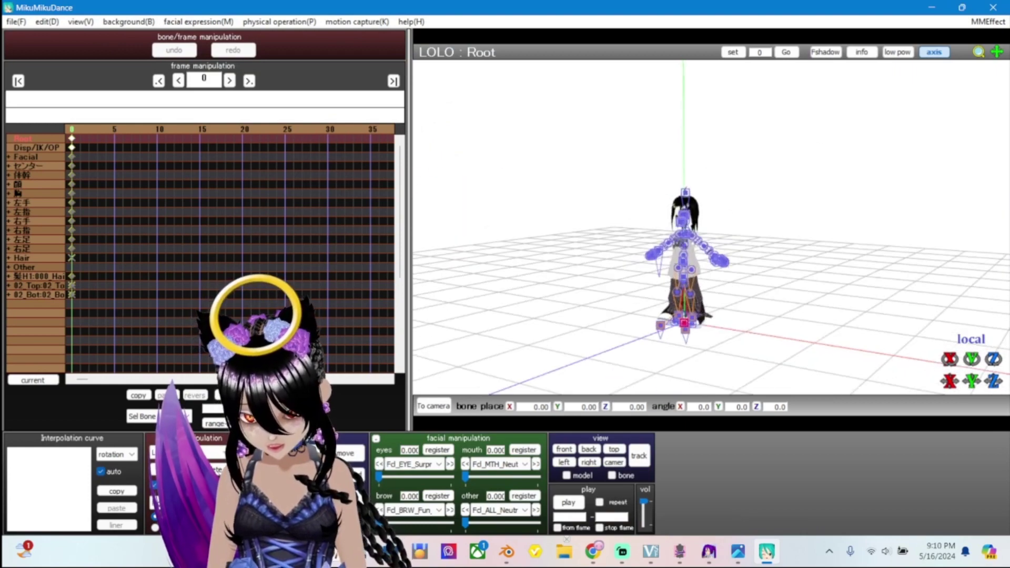
scroll(710, 226, up, 5)
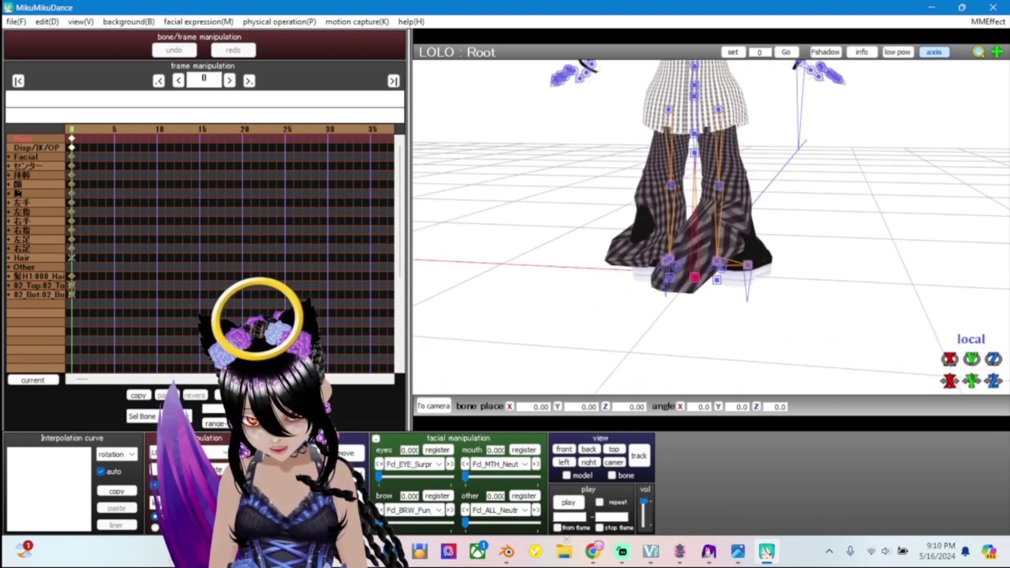
right_drag(710, 226, 826, 228)
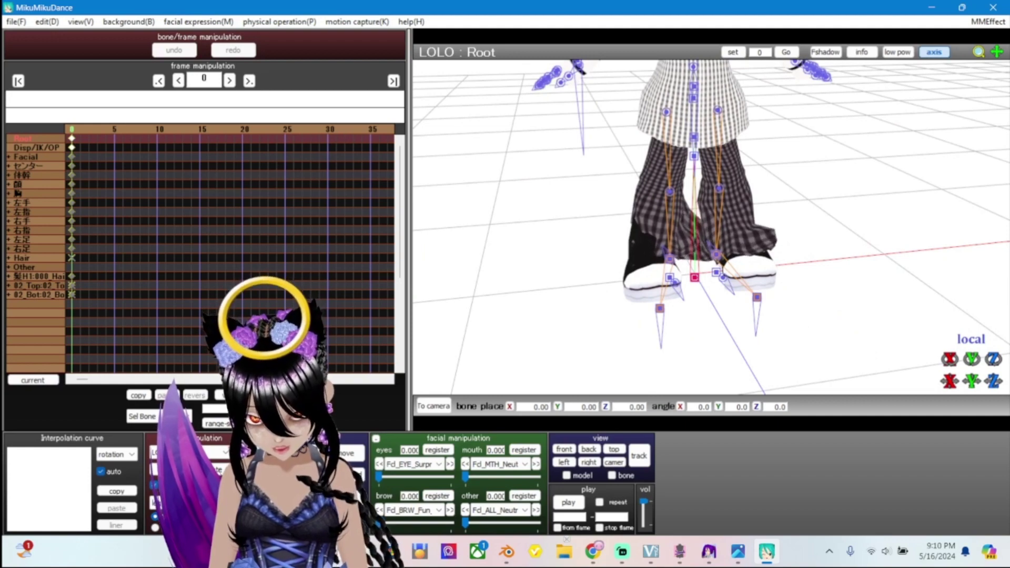
Load the motiontda.vmd motion onto the LOLO model, accepting the bone-name warning
click(16, 22)
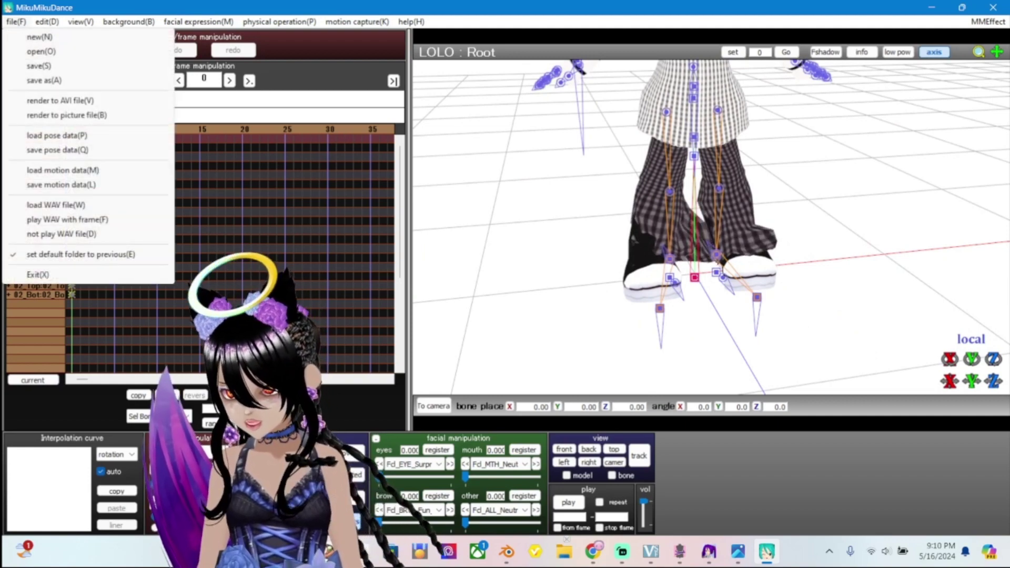
click(62, 170)
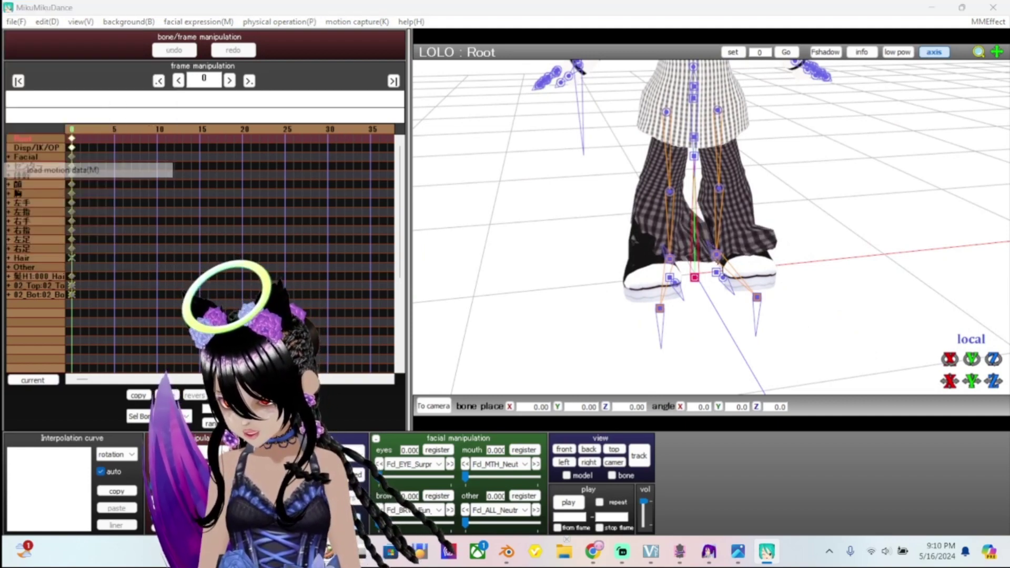
click(264, 163)
click(488, 319)
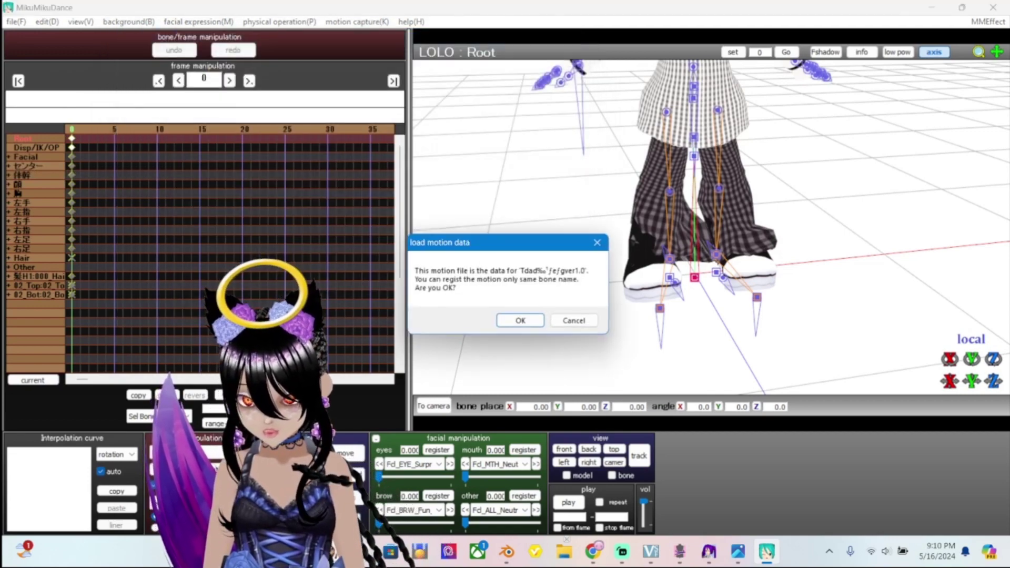
click(519, 319)
Play the dance, deselect all keyframes, and play it once more
key(space)
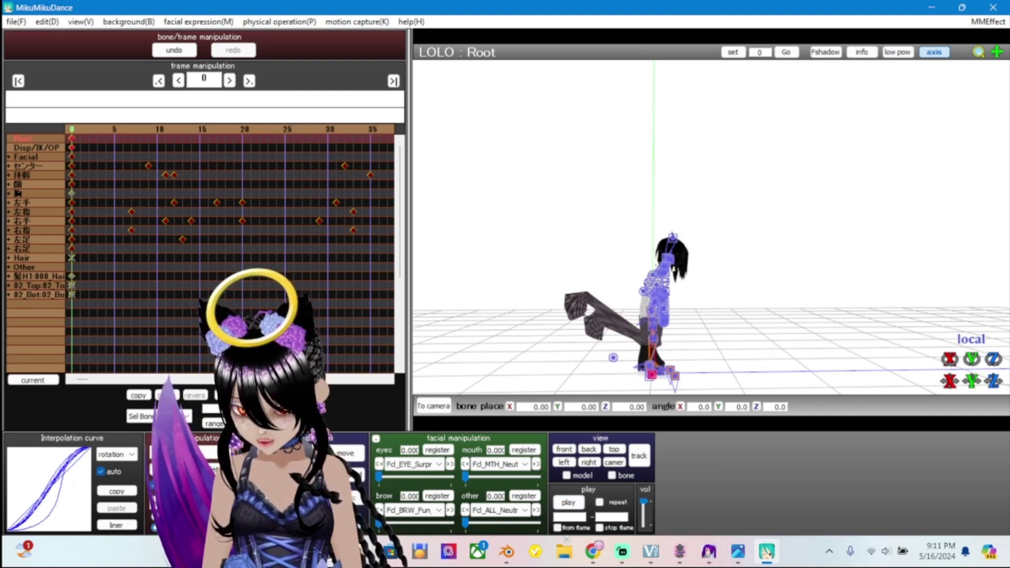
click(72, 138)
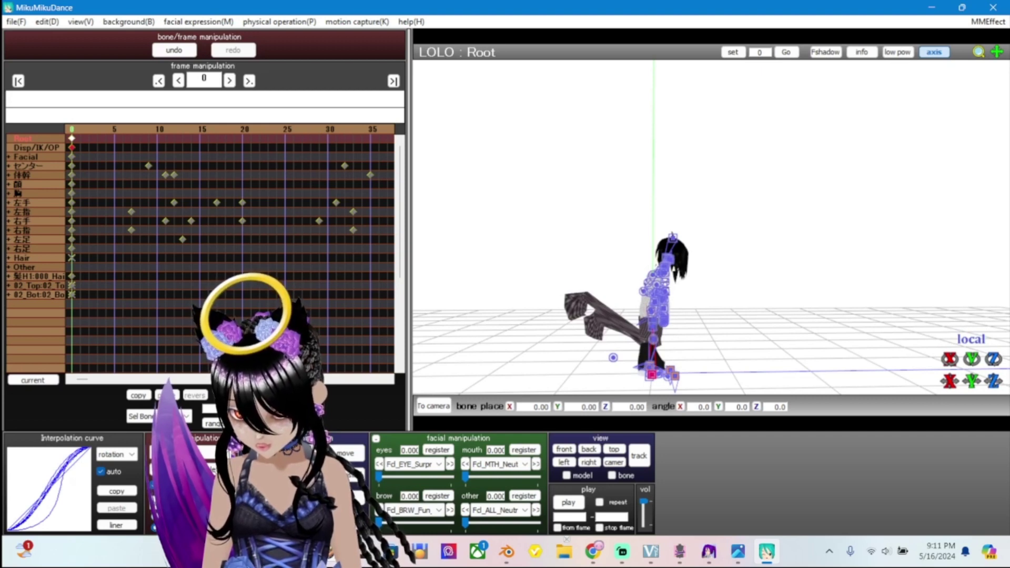
key(space)
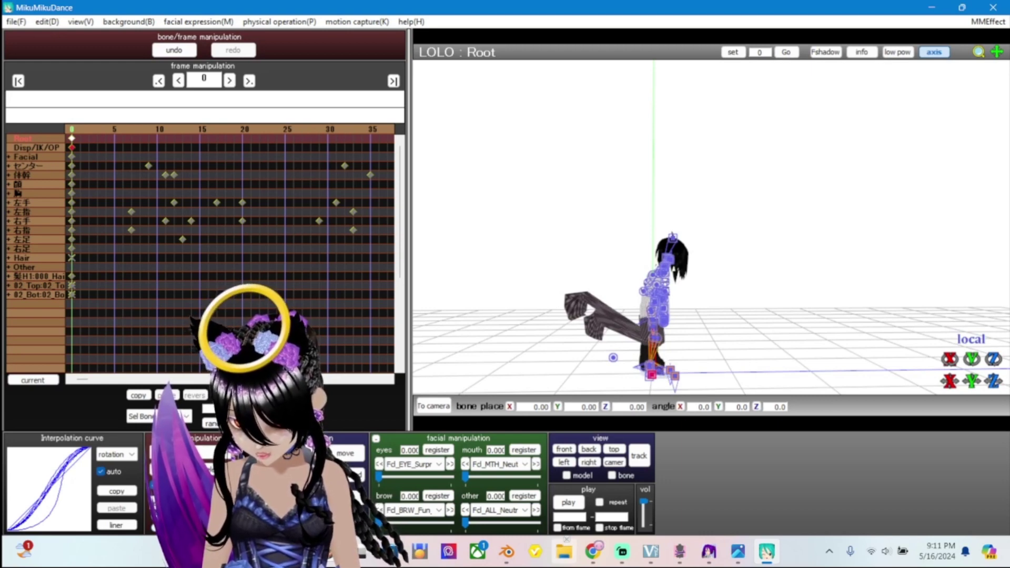
Bring PMX Editor to the front and put the PmxTailor window away
mouse_move(709, 551)
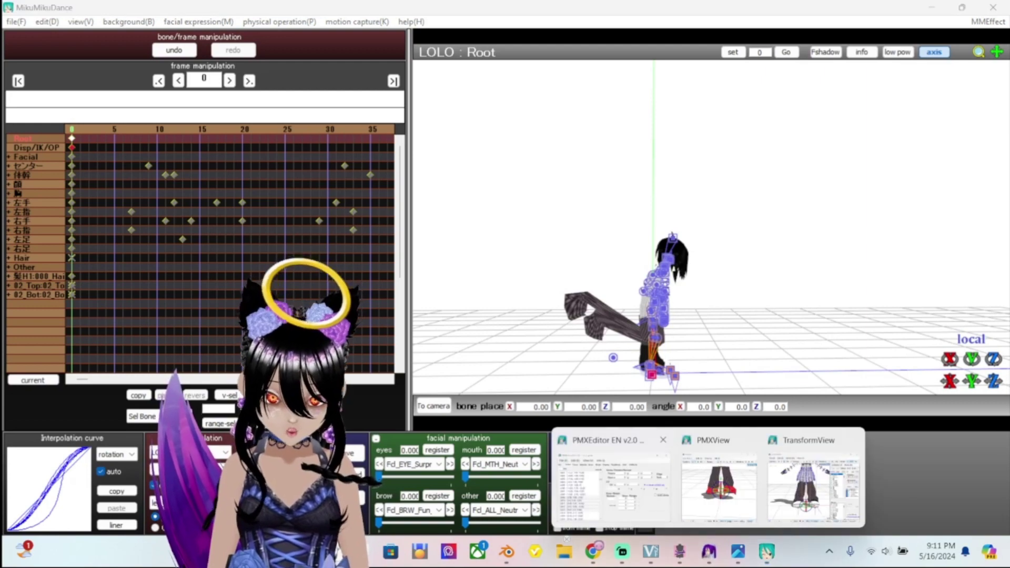
click(613, 487)
click(680, 551)
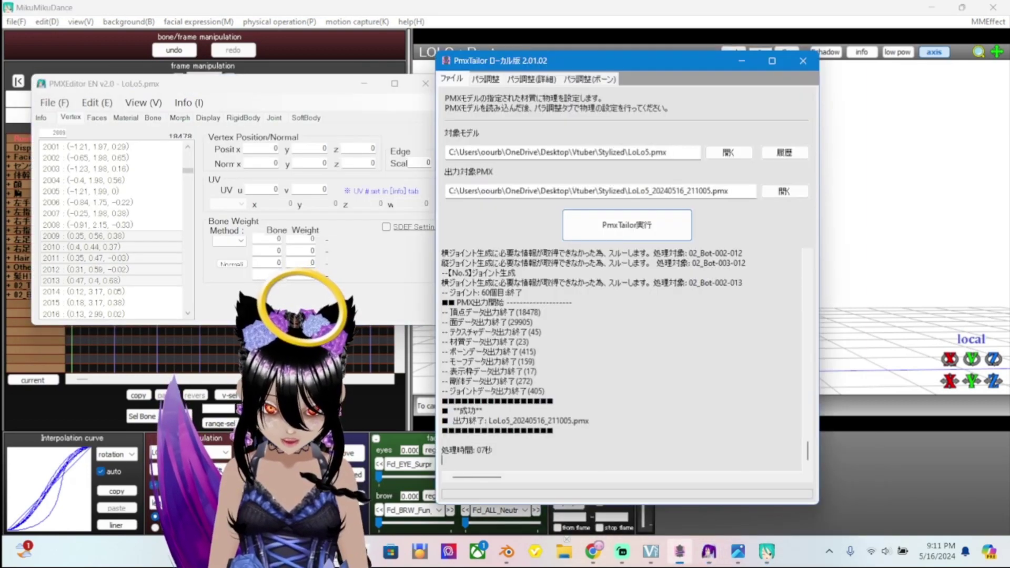
click(680, 552)
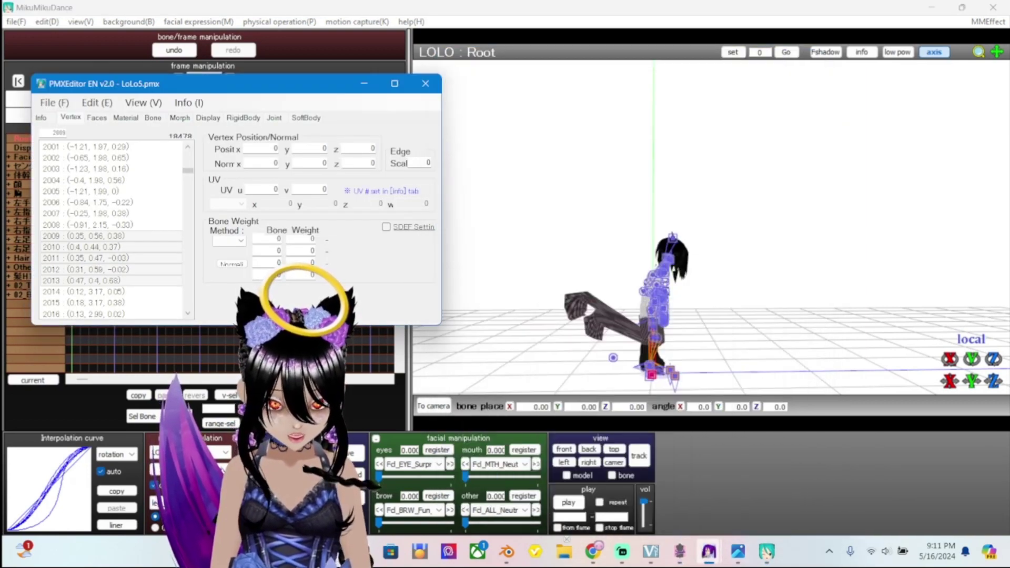
Bring up the PMXView 3D preview and orbit to see the legs from above
mouse_move(709, 551)
click(727, 487)
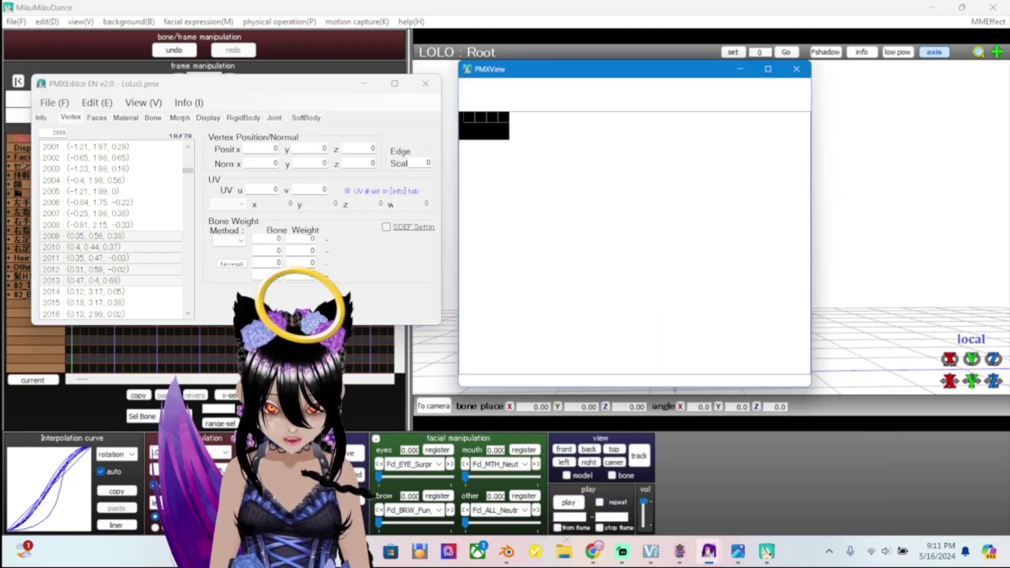
scroll(635, 217, up, 3)
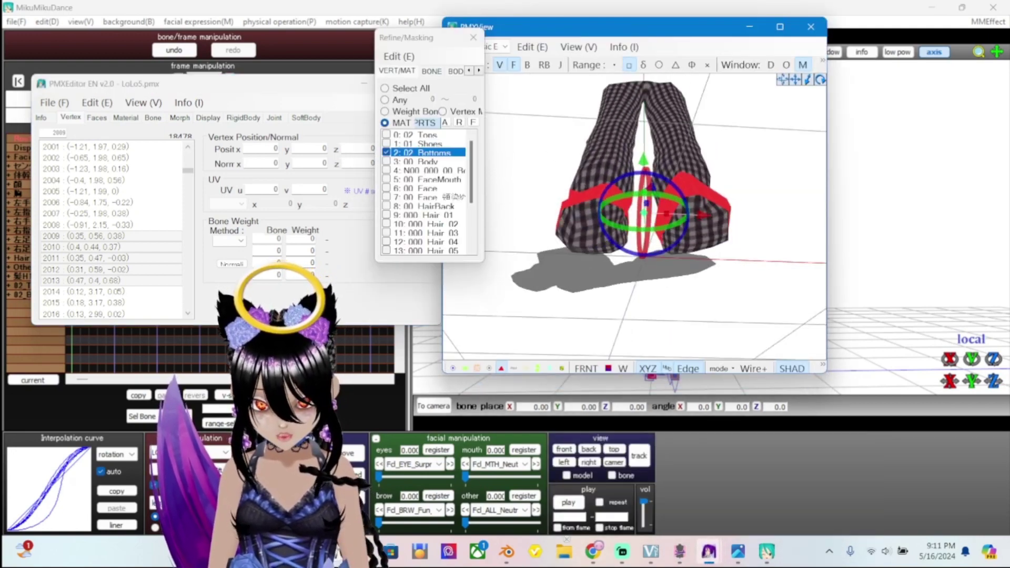
scroll(635, 216, down, 3)
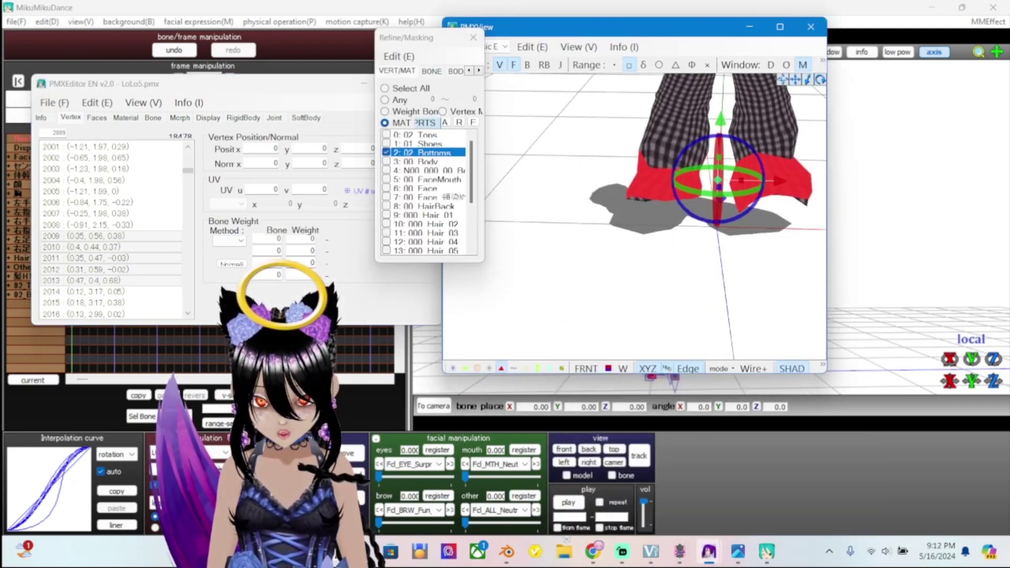
right_drag(635, 216, 590, 206)
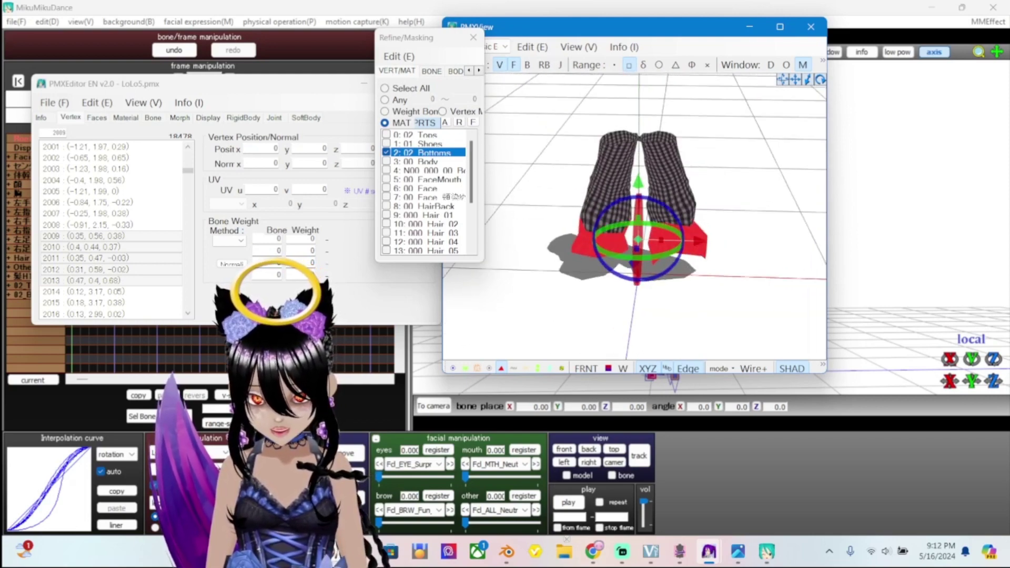
Show all parts including 02 Bottoms, zoom to a low view of the legs and shoes, and display bones
click(459, 122)
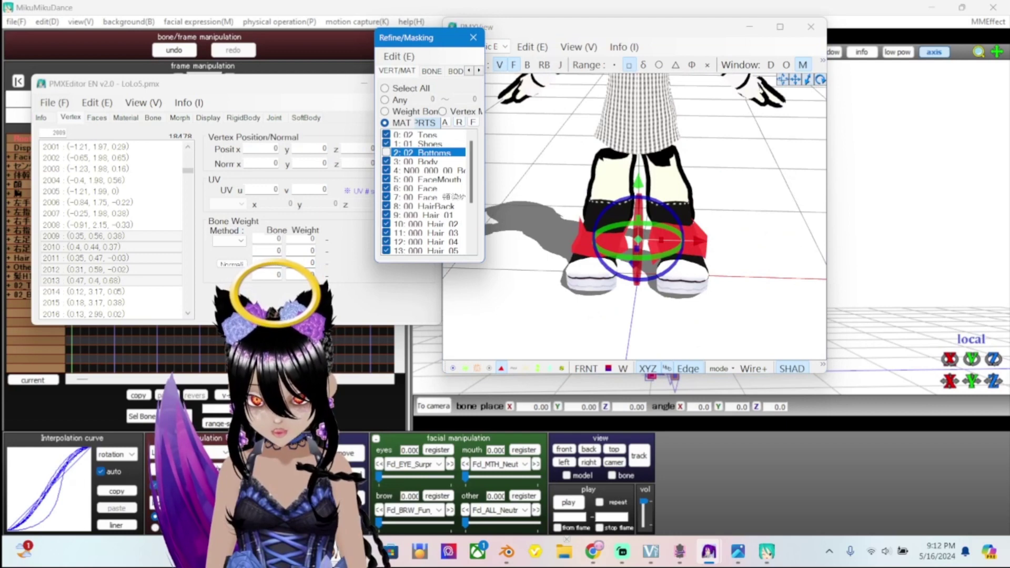
click(387, 153)
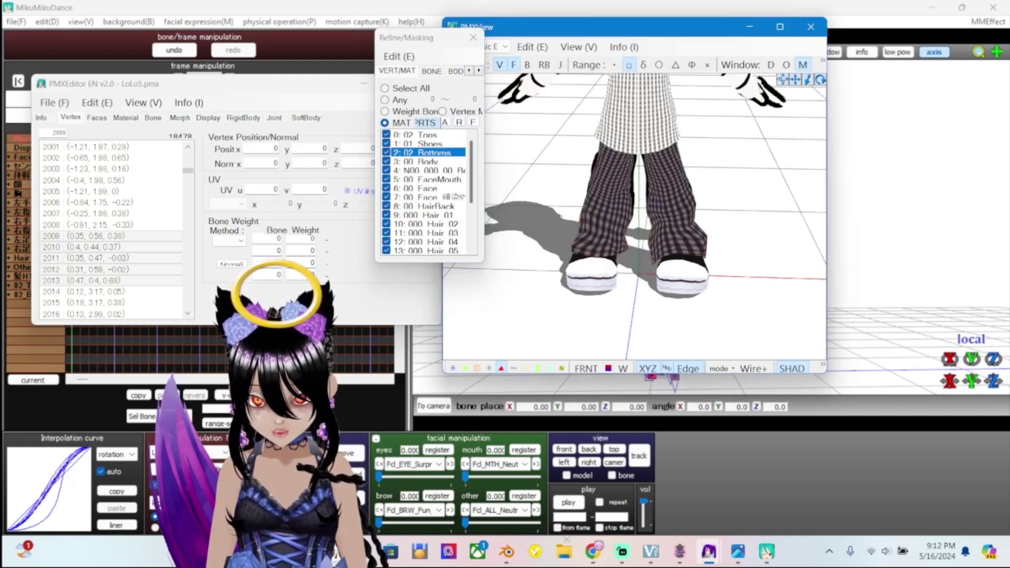
drag(632, 26, 679, 42)
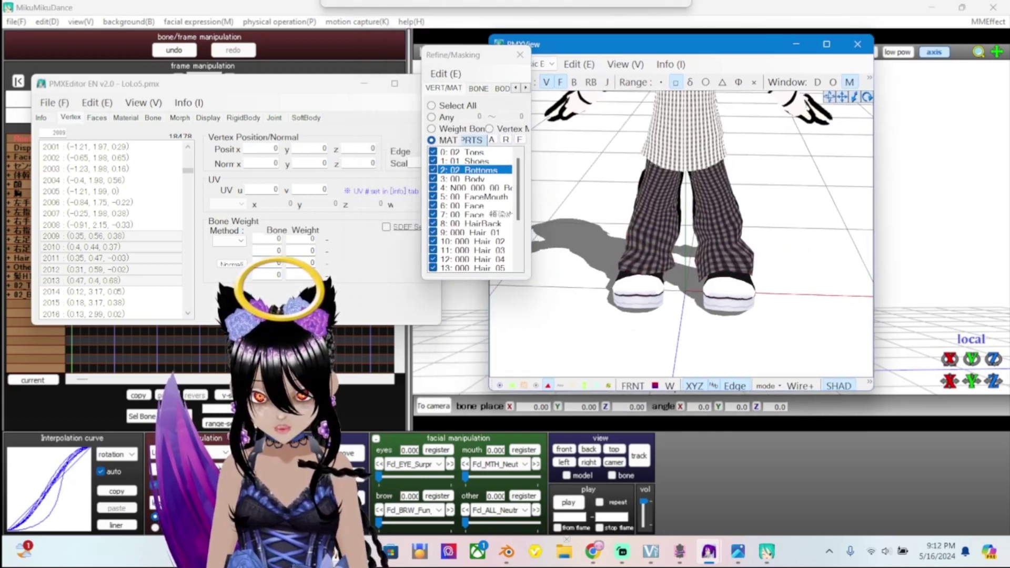
right_drag(684, 237, 685, 189)
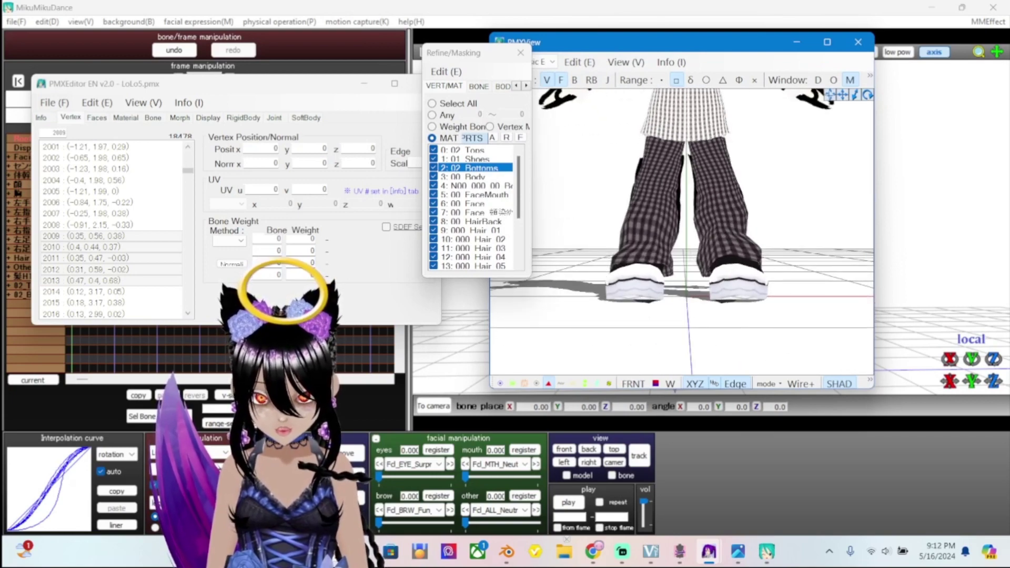
scroll(682, 210, up, 1)
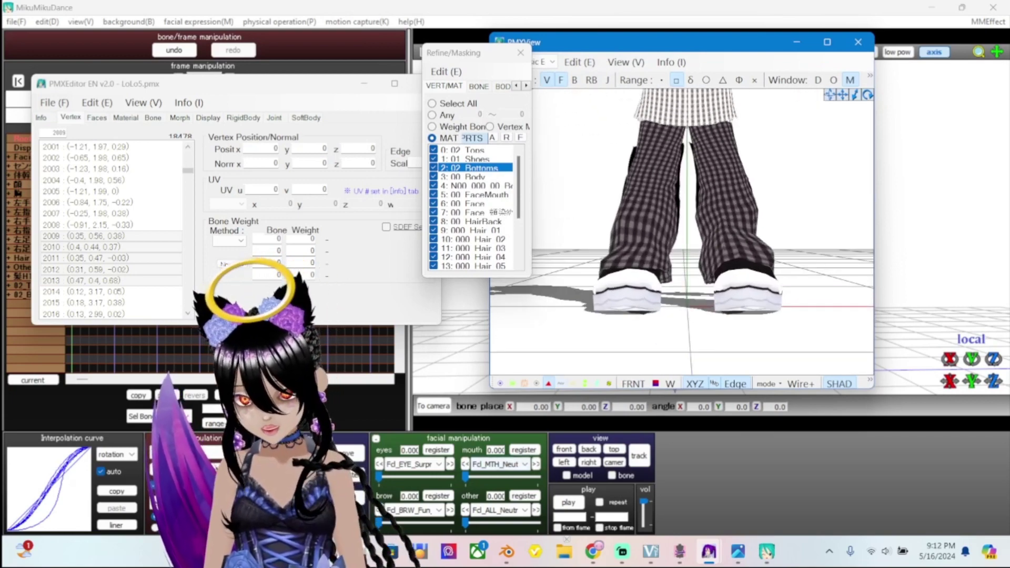
scroll(682, 231, up, 2)
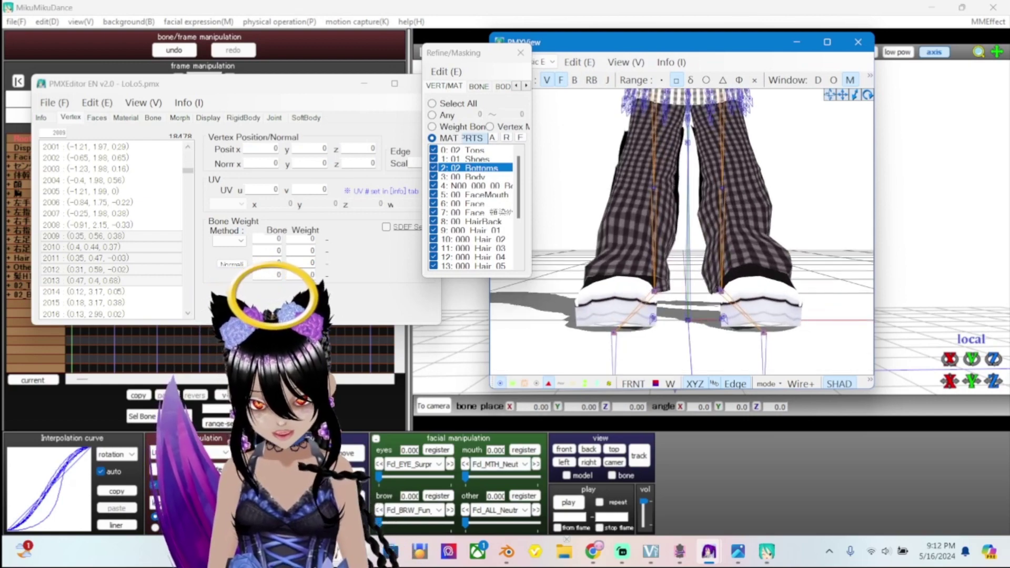
scroll(682, 231, up, 3)
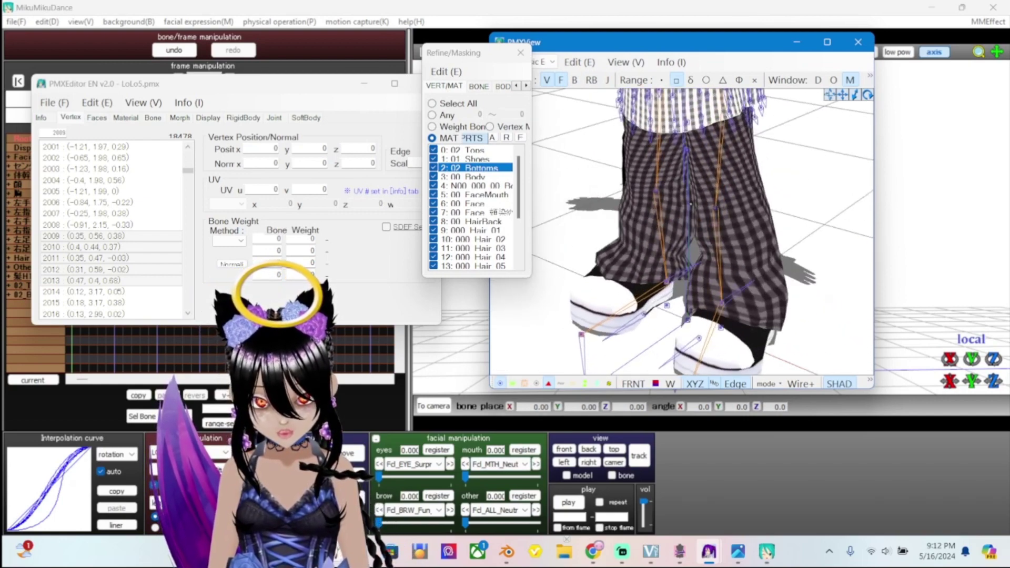
right_drag(682, 231, 682, 211)
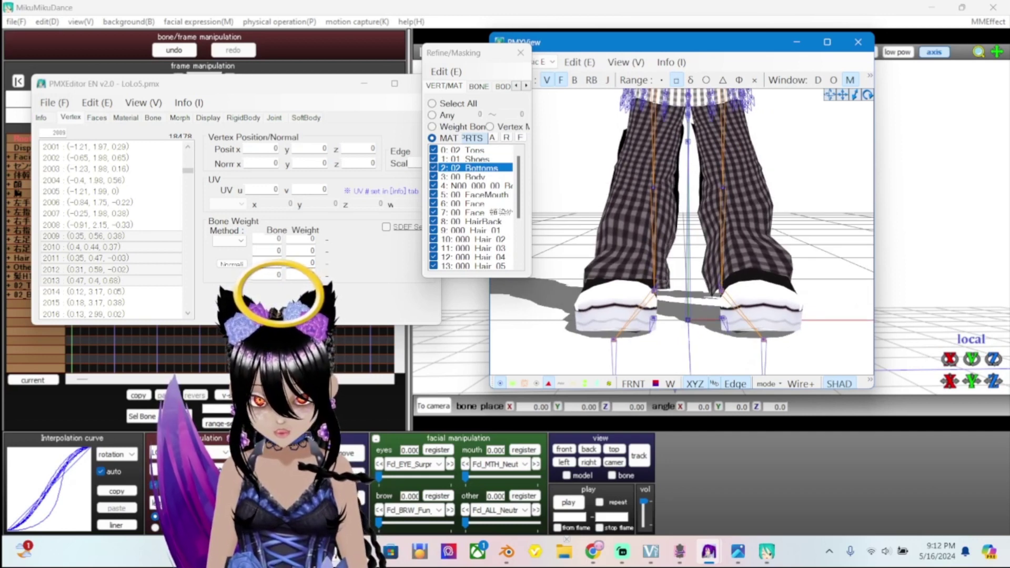
click(575, 80)
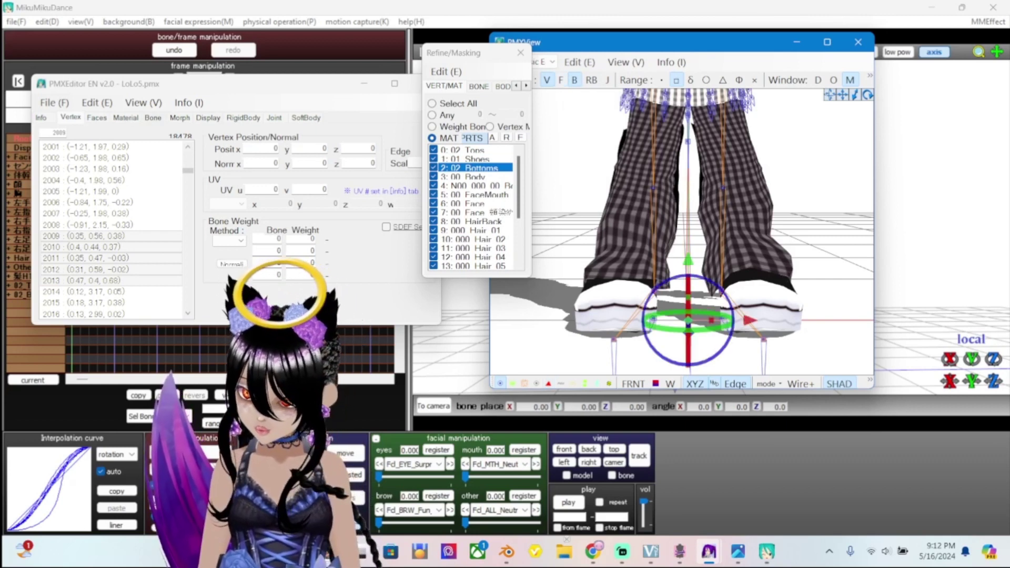
scroll(116, 223, down, 19)
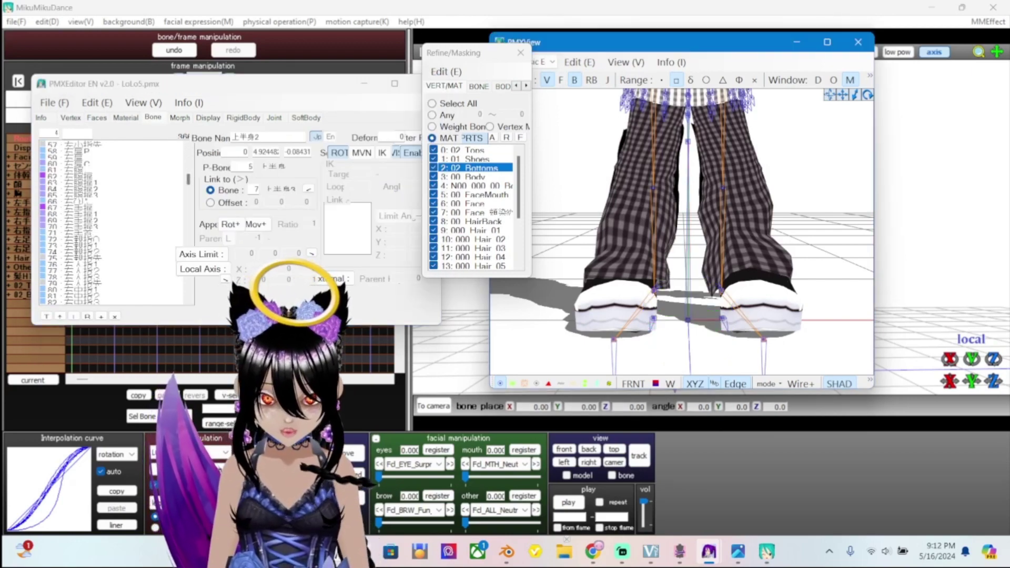
Bring PMX Editor's bone list and 3D preview forward and orbit to an angled view of the pants
key(alt+Tab)
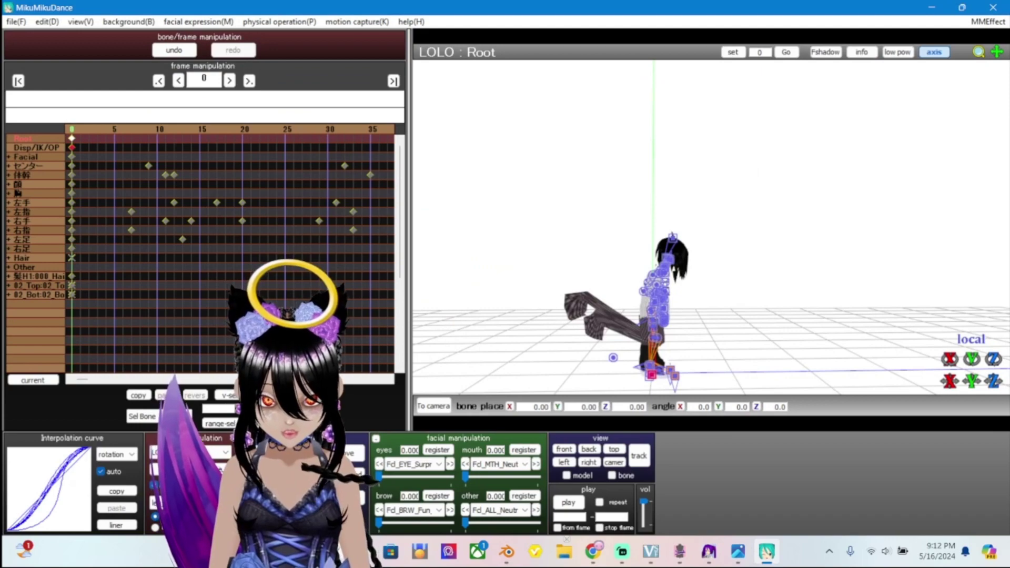
click(709, 551)
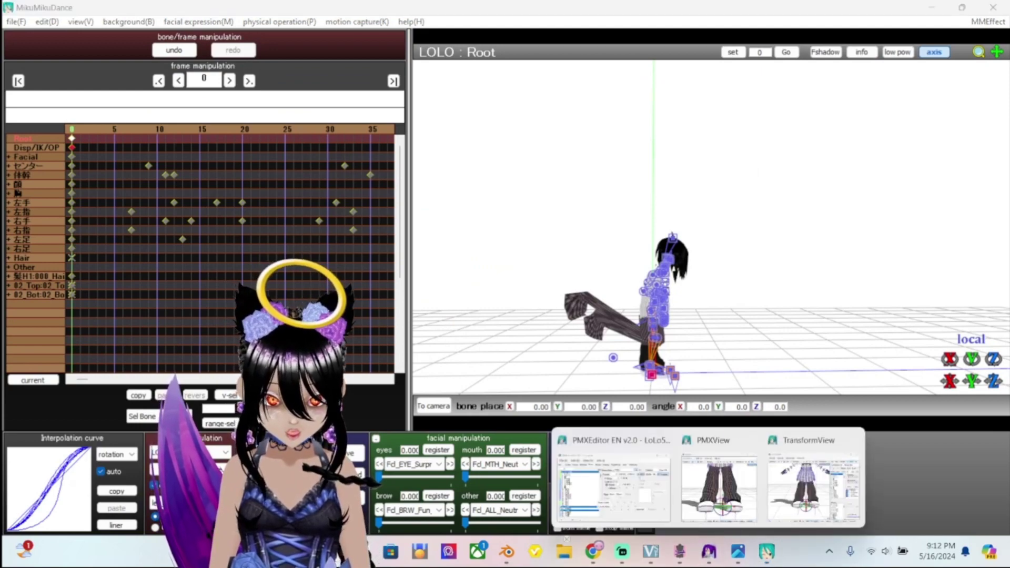
click(614, 484)
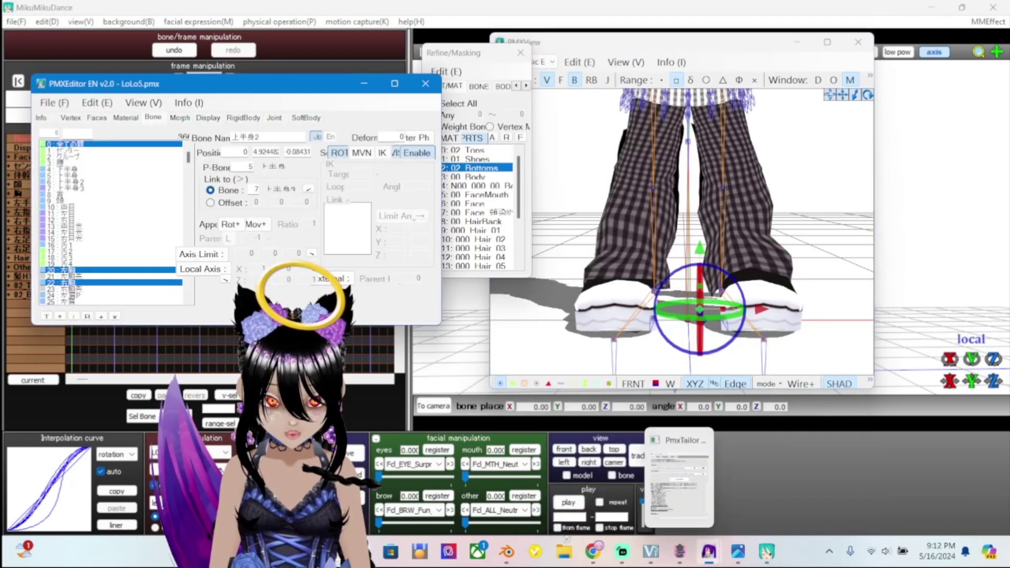
click(719, 484)
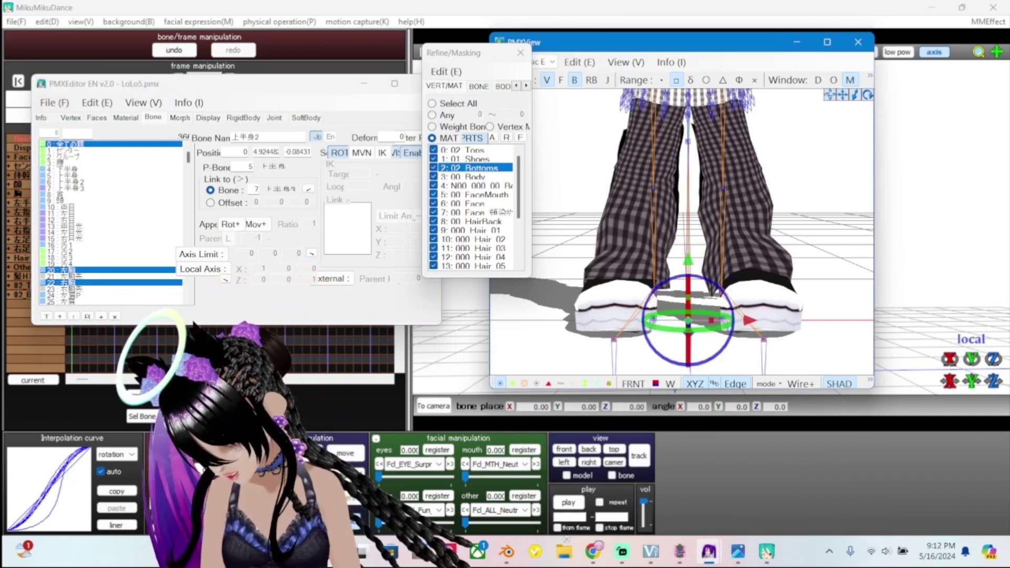
key(alt+Tab)
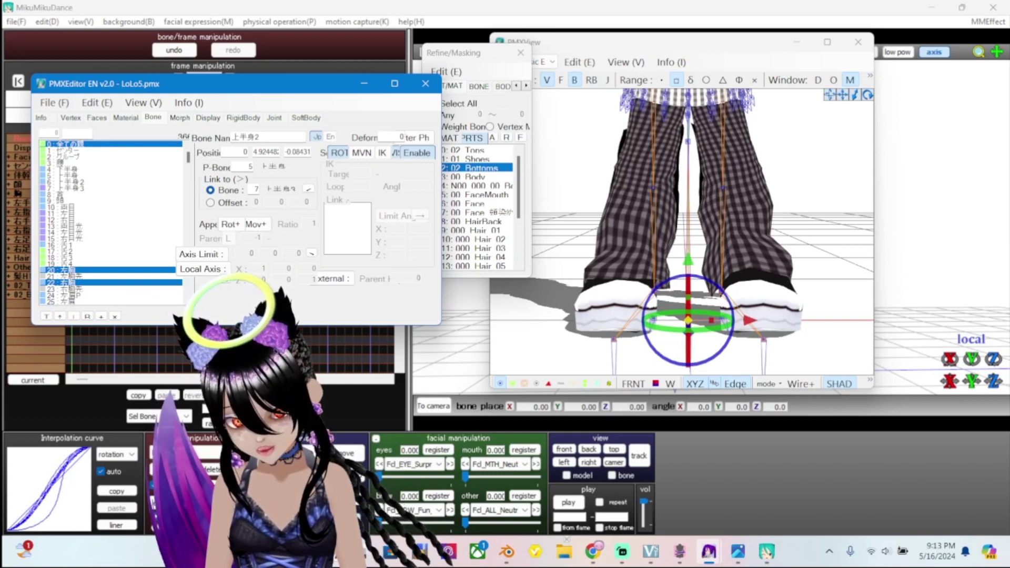
right_drag(684, 210, 713, 213)
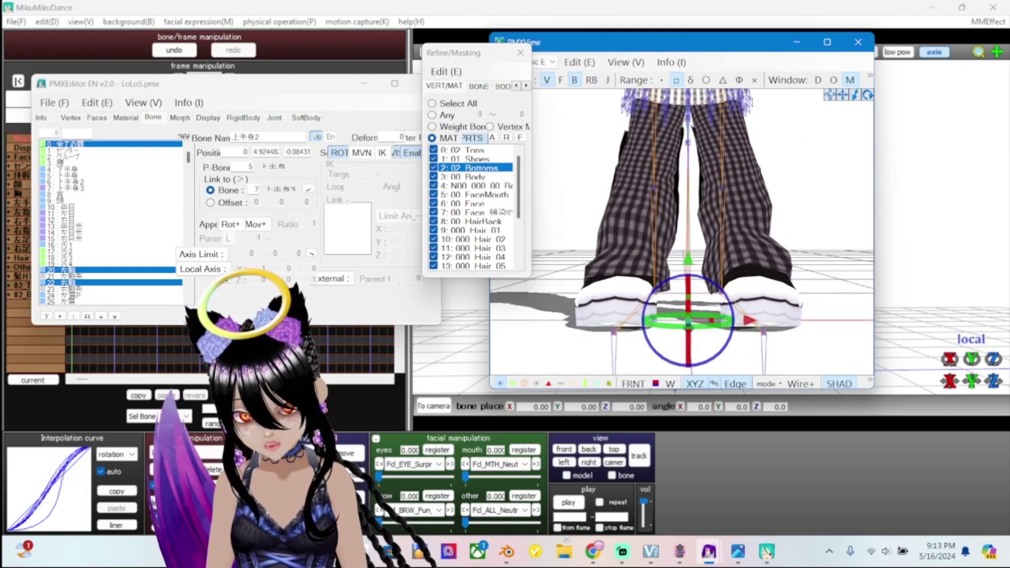
Select the right toe bone 104 and the right ankle bones, then return to PmxTailor
click(63, 283)
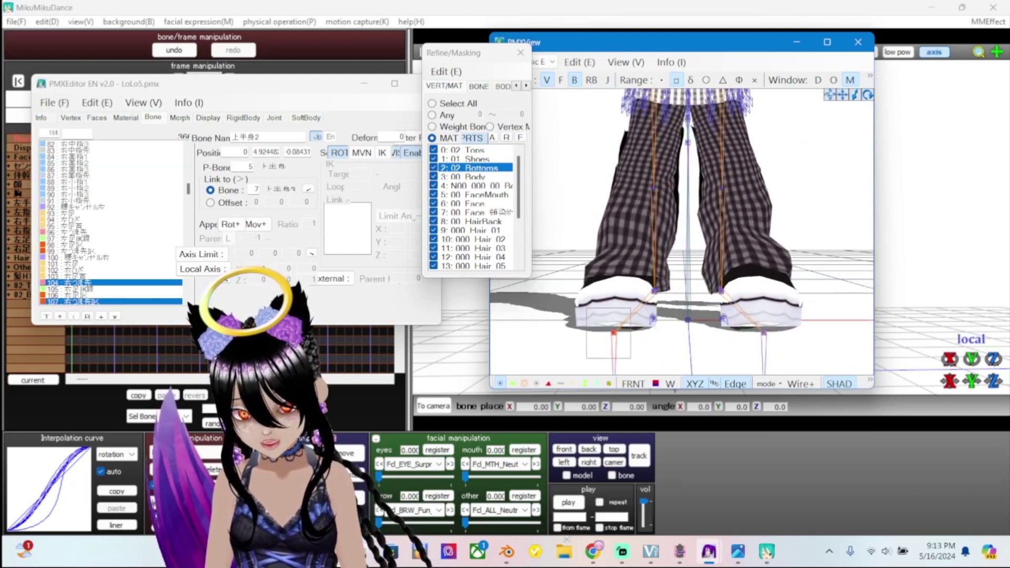
scroll(110, 221, down, 2)
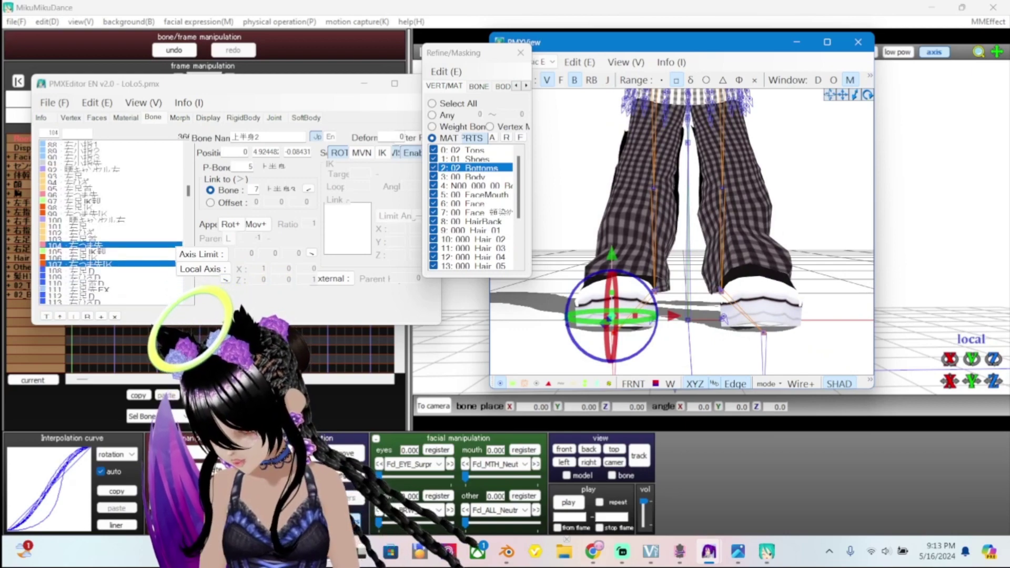
right_drag(722, 226, 768, 247)
click(661, 277)
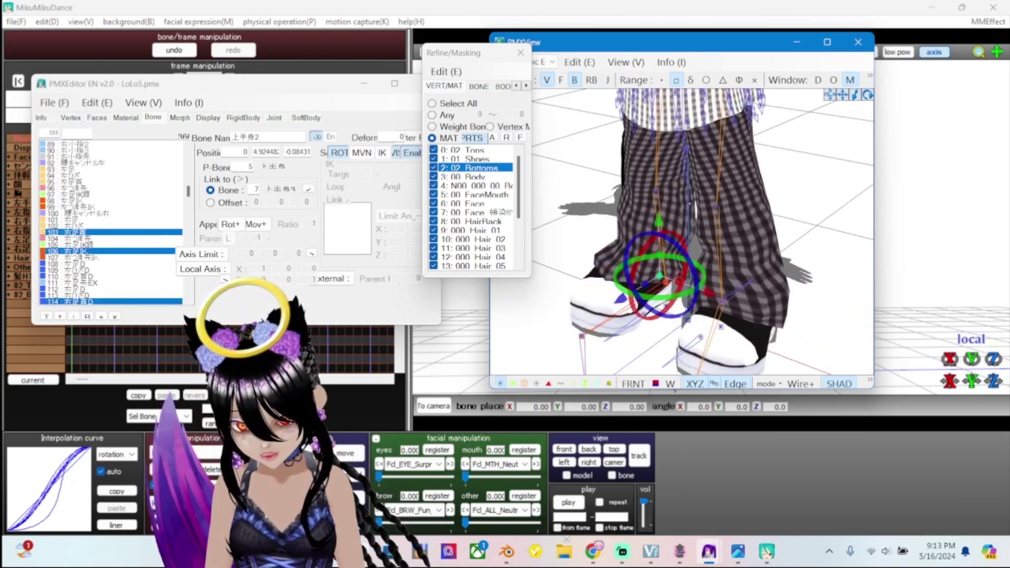
scroll(110, 221, down, 1)
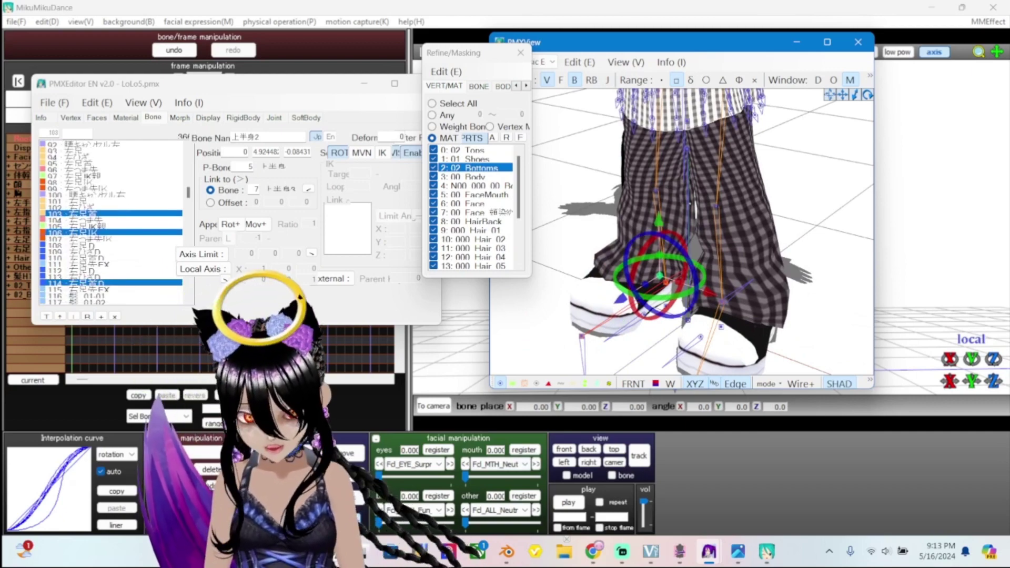
click(680, 551)
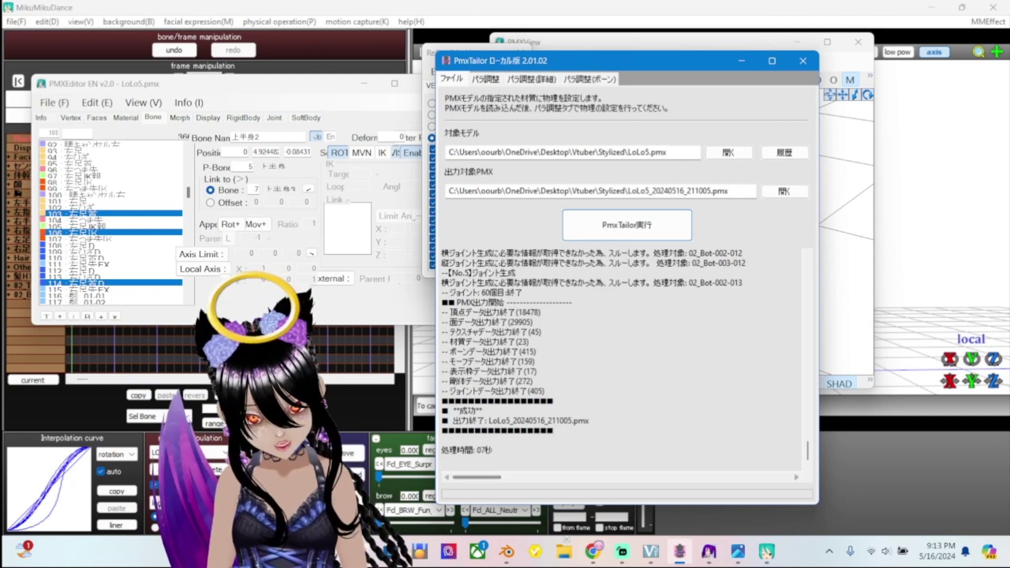
Show the パラ調整 settings for 02_Bottoms, shift the window left, and open the 親ボーン list
click(486, 79)
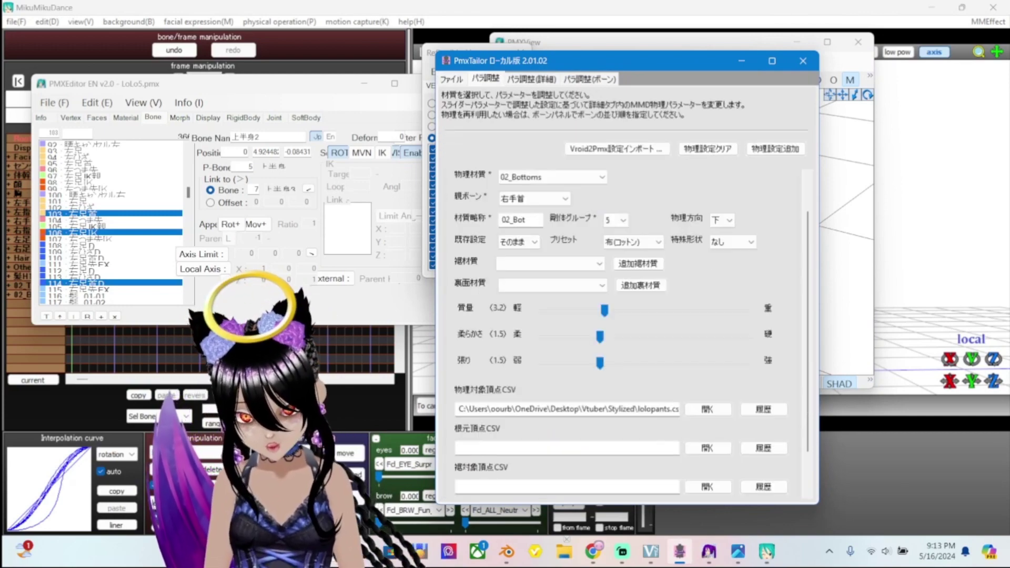
drag(526, 61, 373, 49)
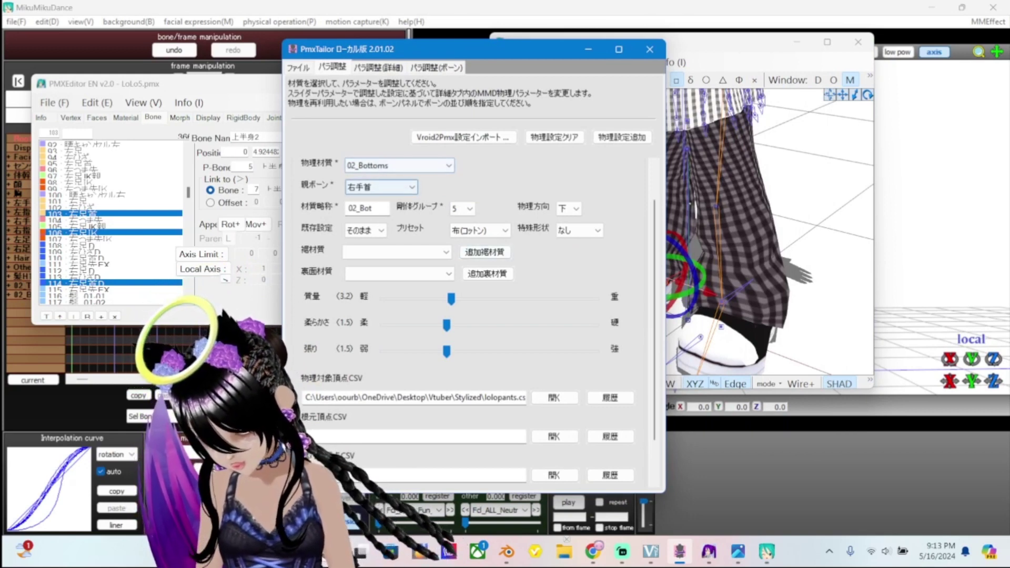
click(382, 187)
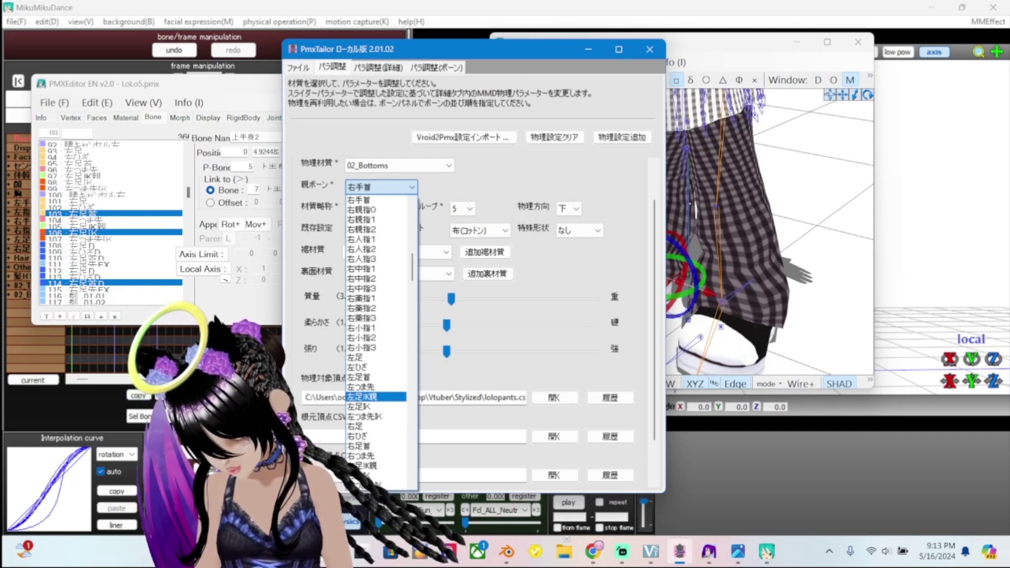
Pick 左足首 in the 親ボーン list, replacing 右手首
key(Down)
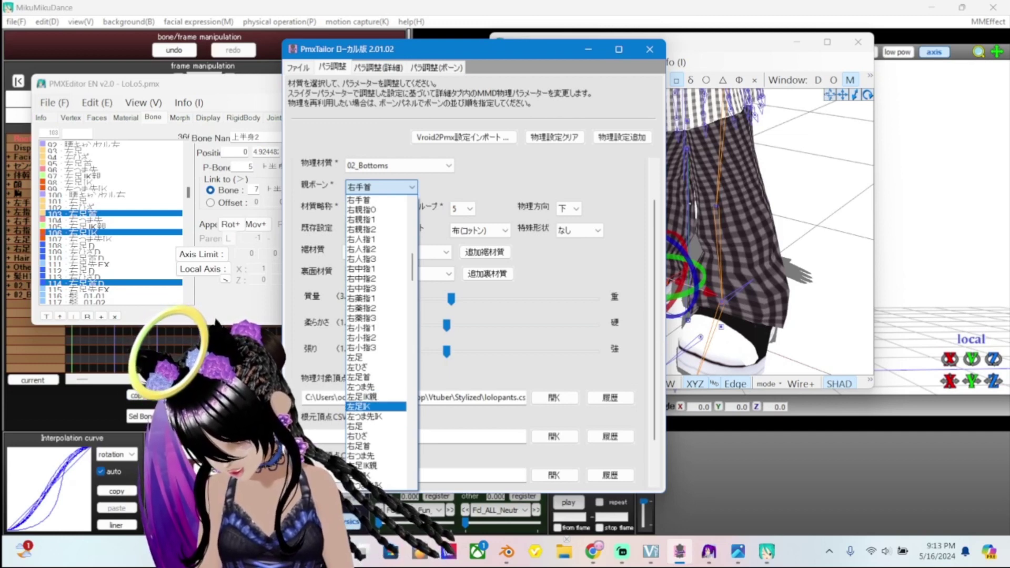
key(Up)
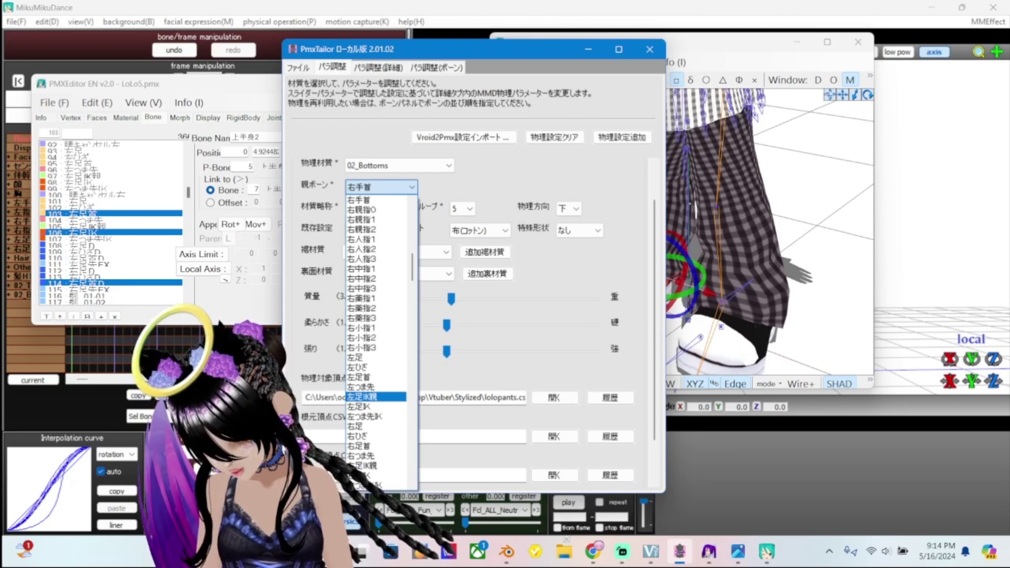
key(Up)
key(Up)
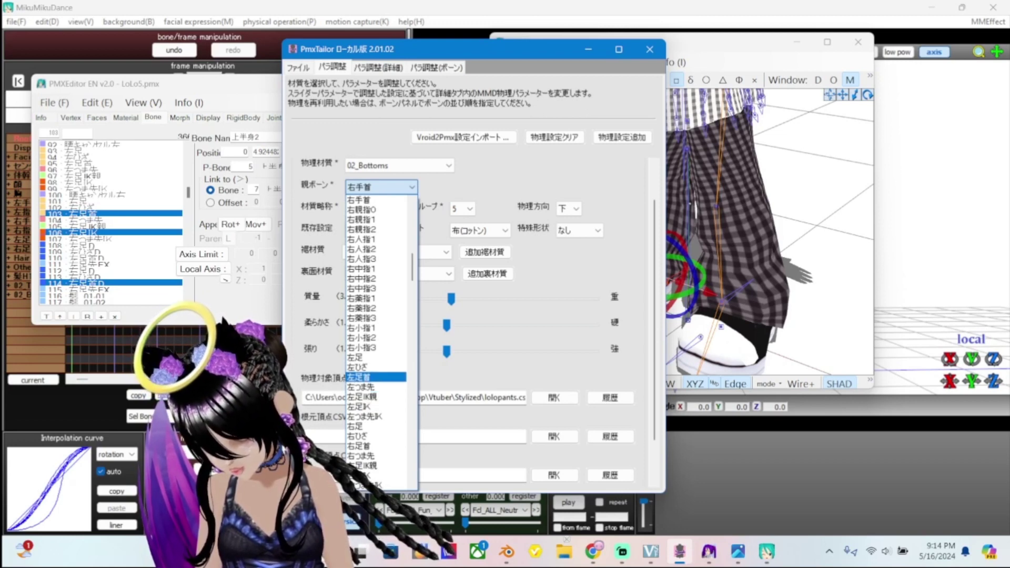
key(Up)
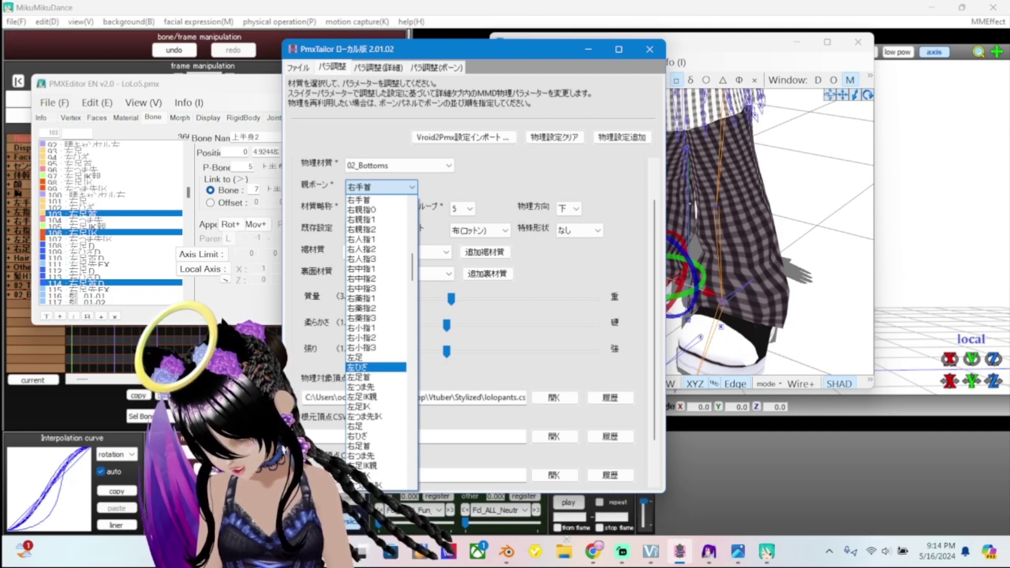
key(Down)
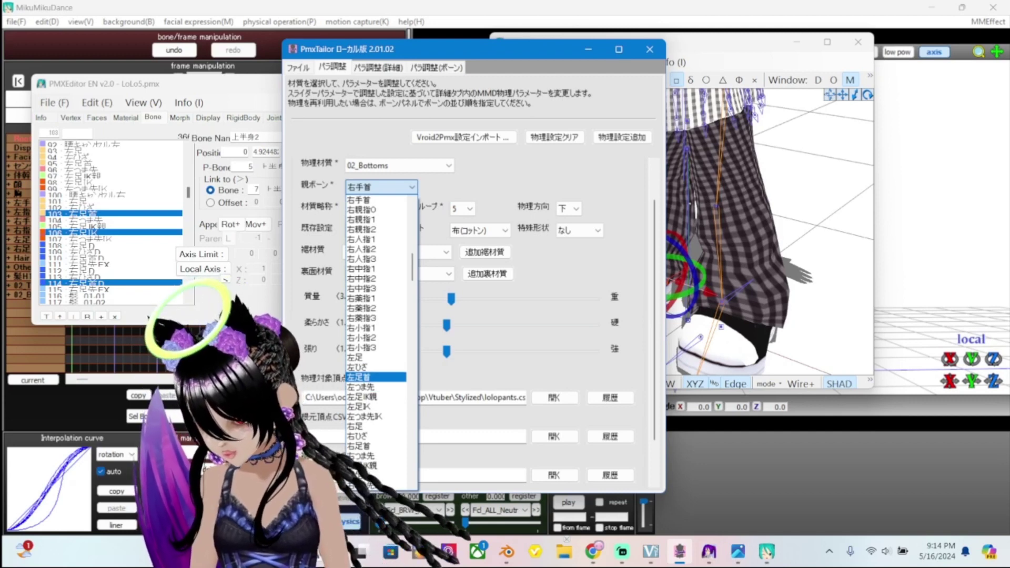
key(Return)
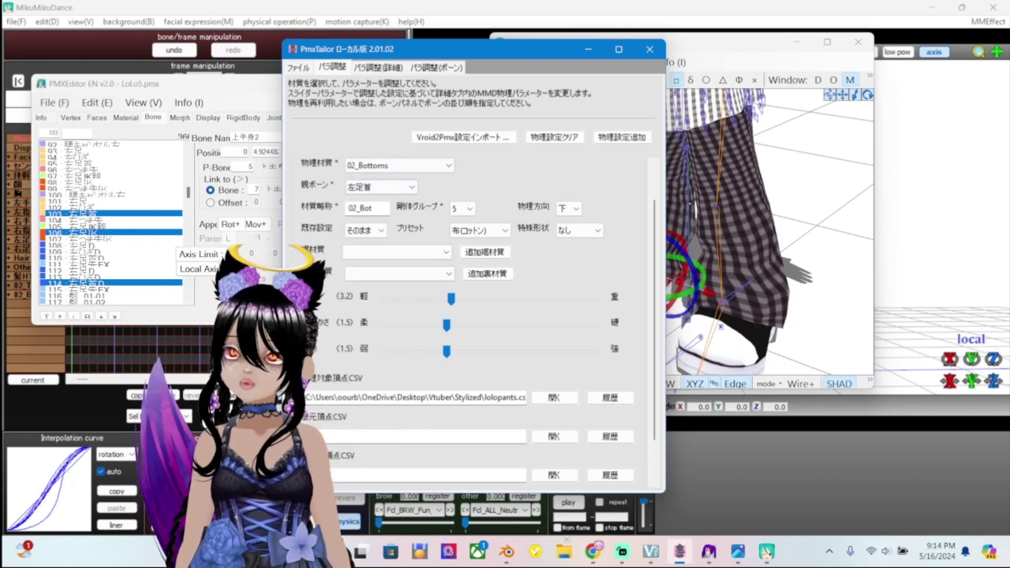
Set the hem material to 02_Bottoms and move on to the back-side material field
click(395, 252)
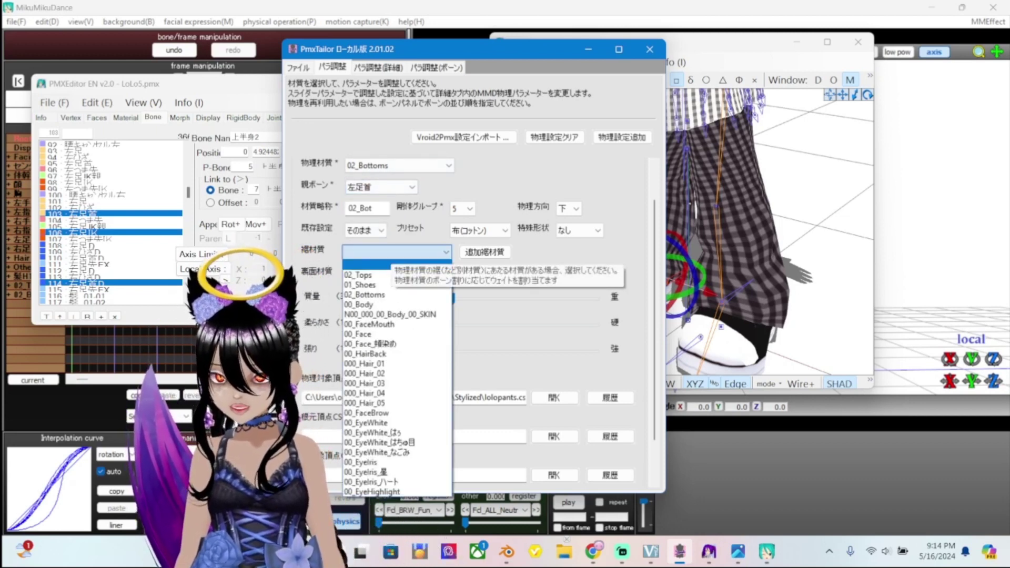
key(Escape)
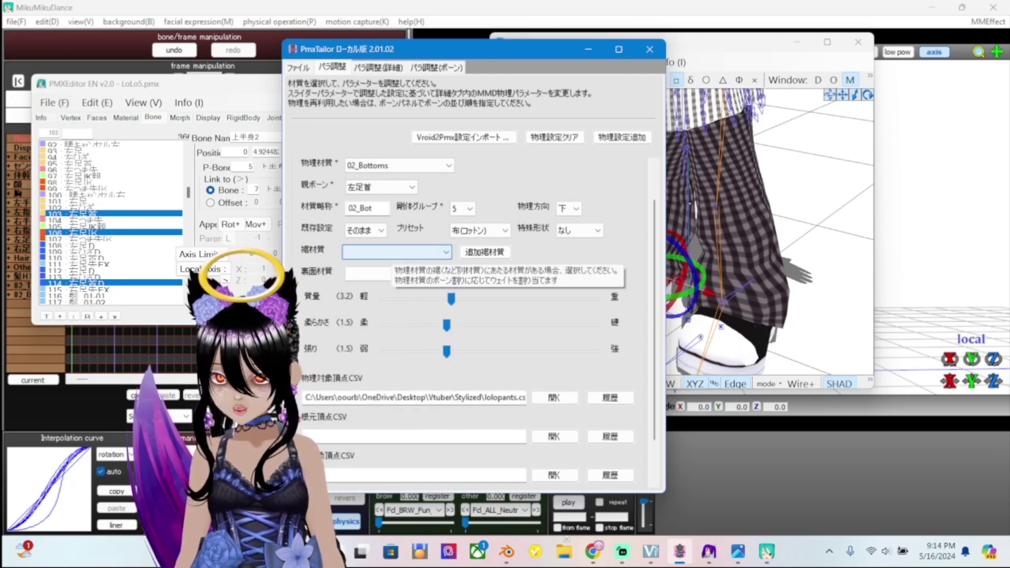
key(alt+Down)
key(Escape)
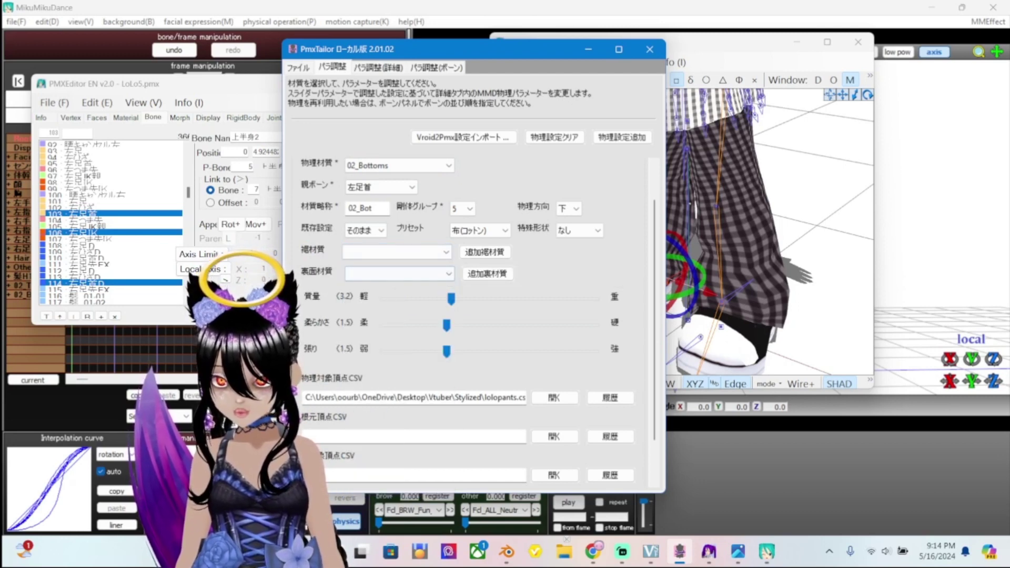
key(alt+Down)
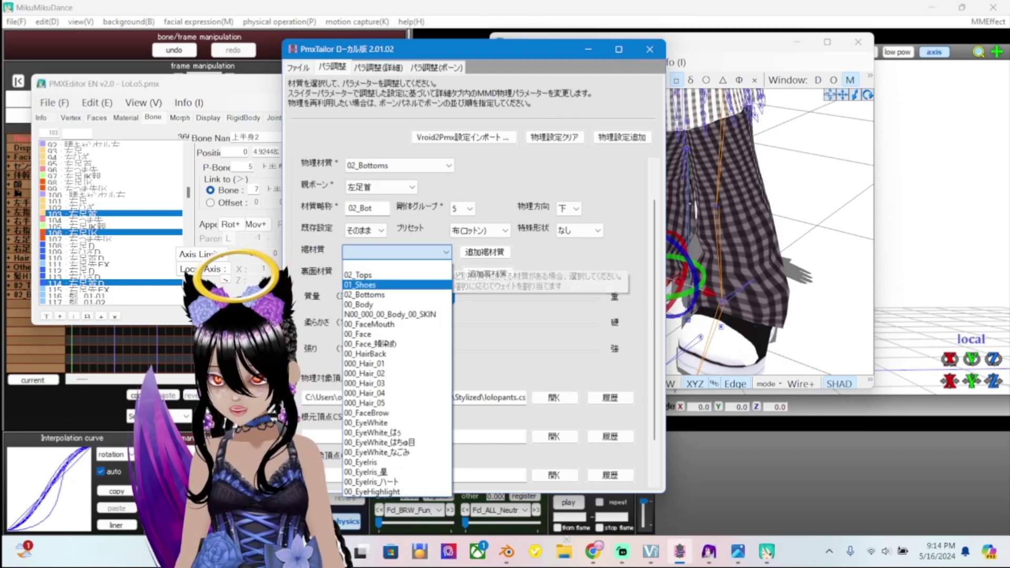
key(Down)
key(Up)
key(Return)
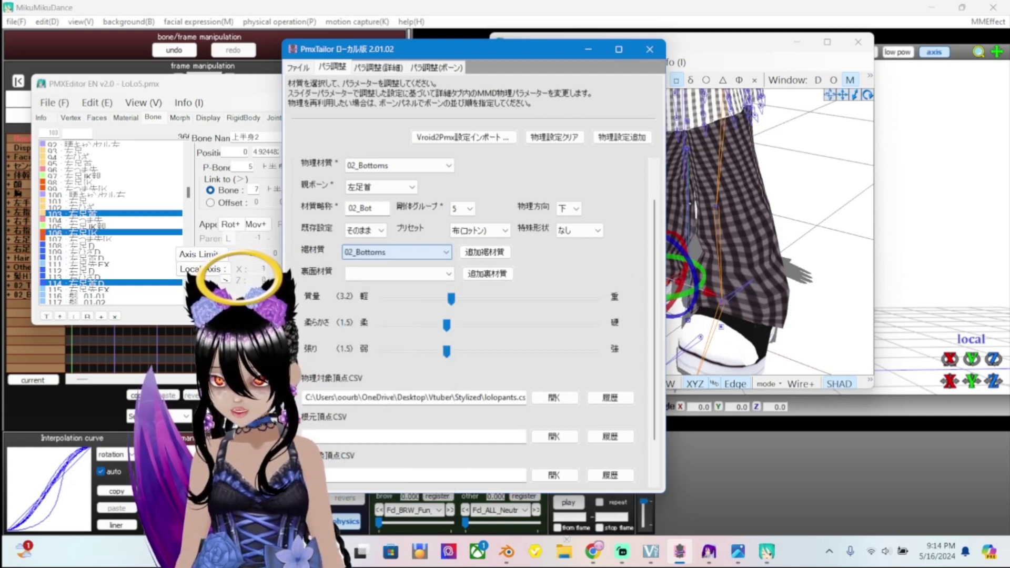
click(397, 273)
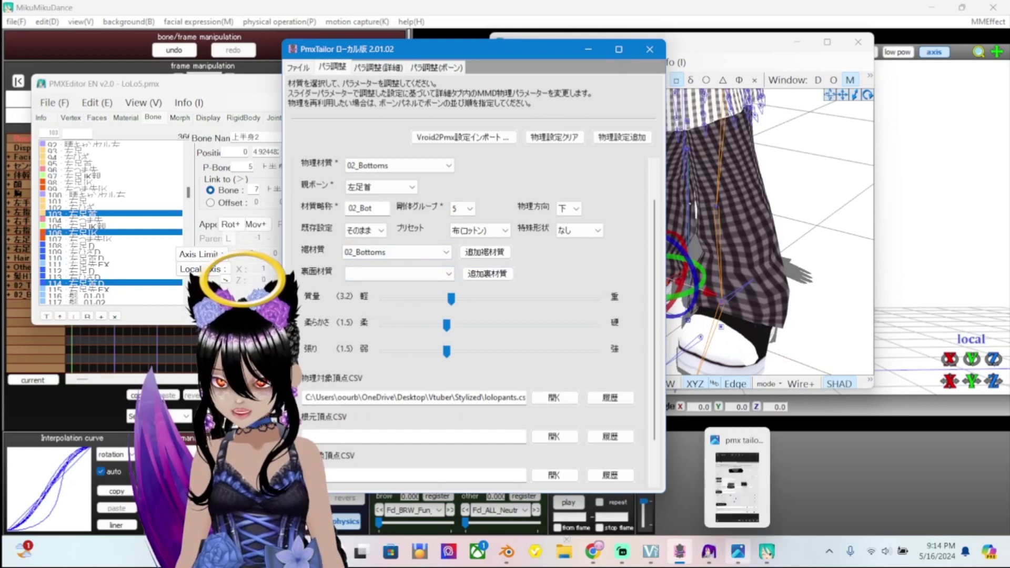
Check the reference screenshot of the PmxTailor settings
click(738, 551)
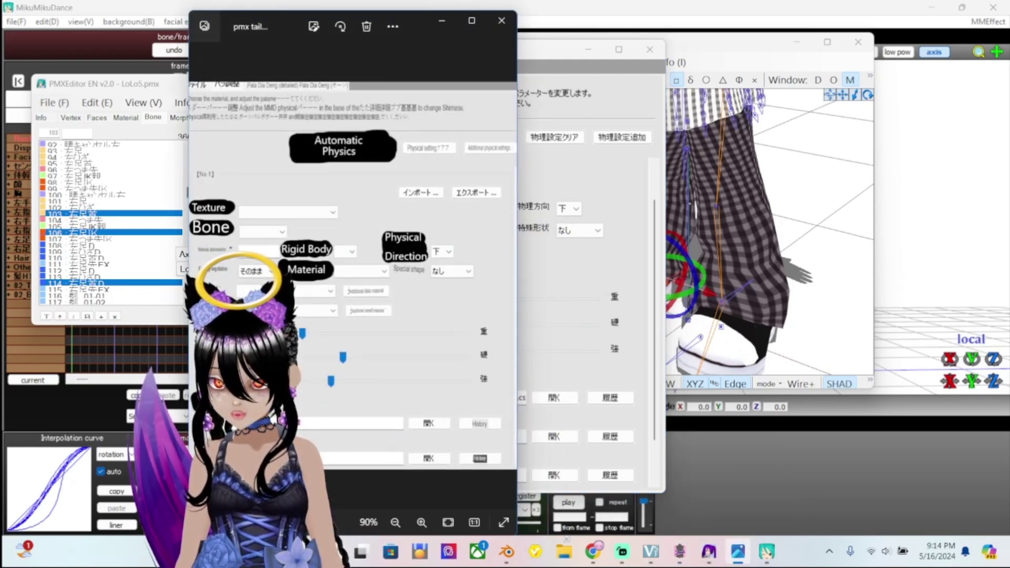
click(738, 552)
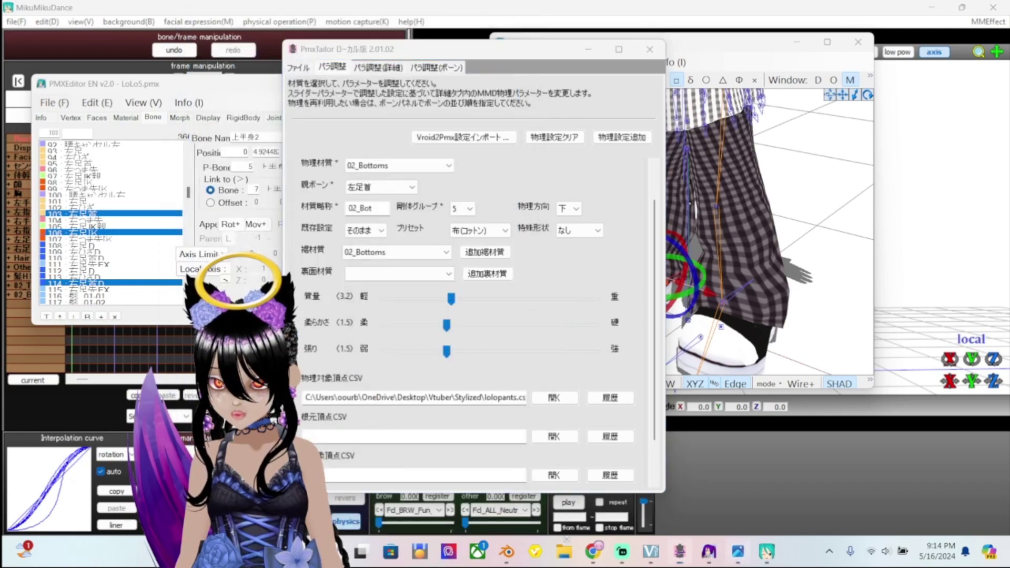
click(738, 551)
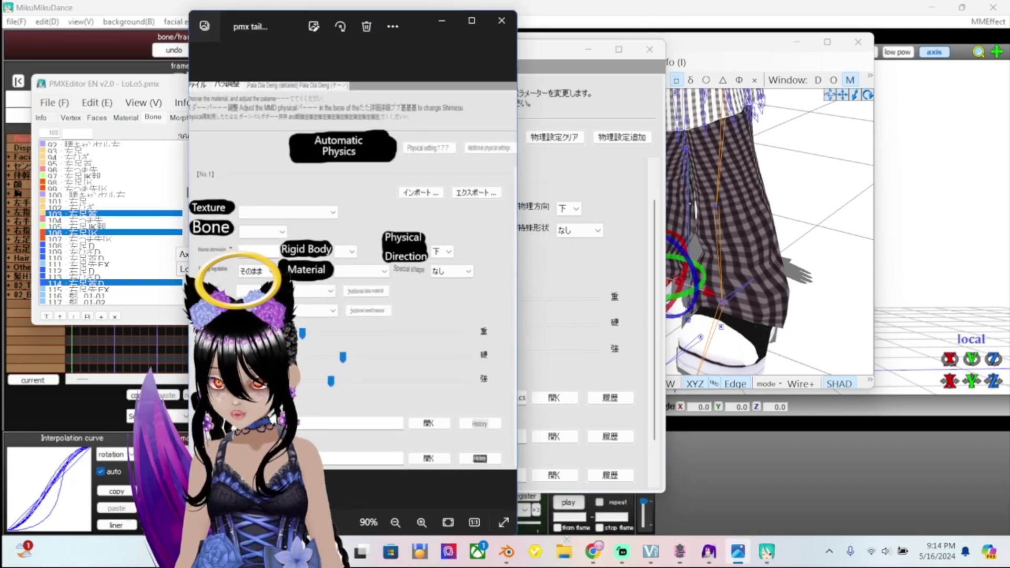
scroll(226, 298, up, 5)
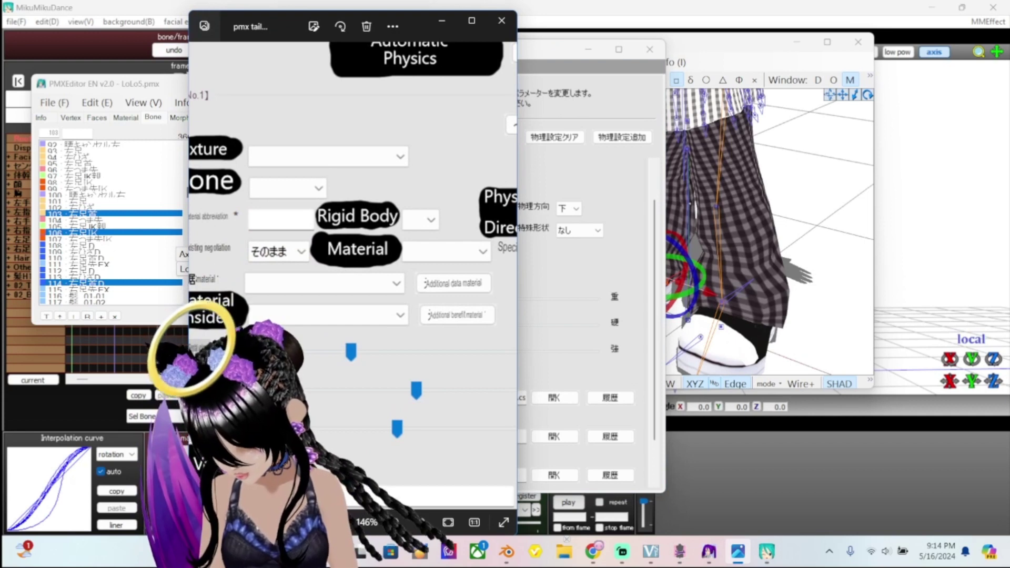
click(738, 551)
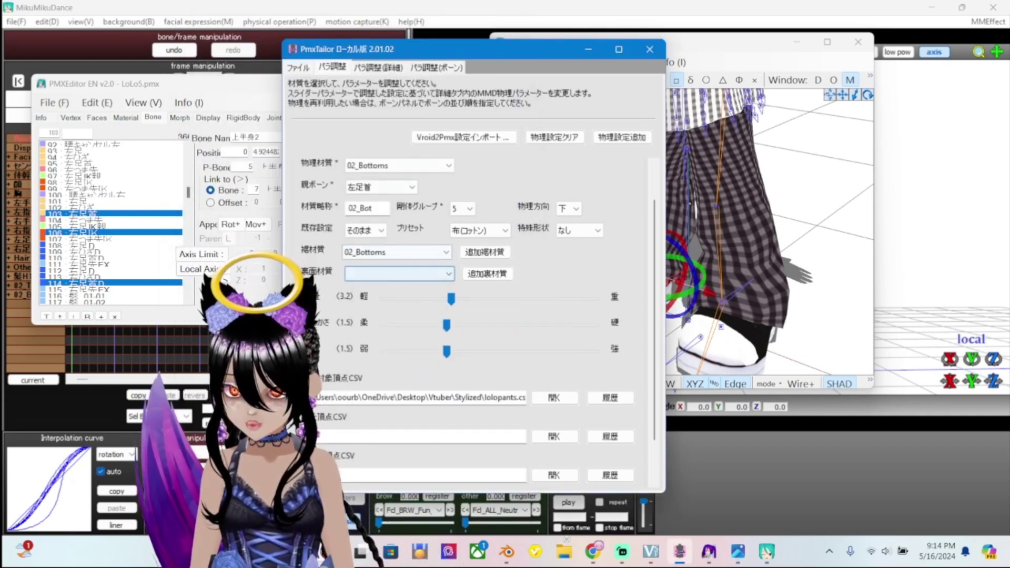
Clear the hem material back to blank and run PmxTailor to regenerate the pants physics
click(371, 274)
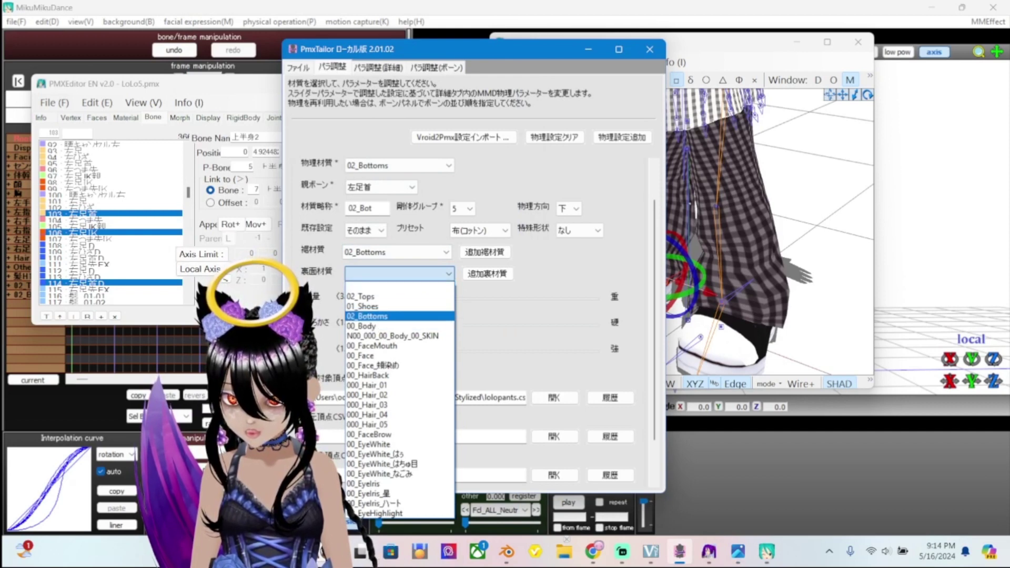
click(397, 252)
click(398, 252)
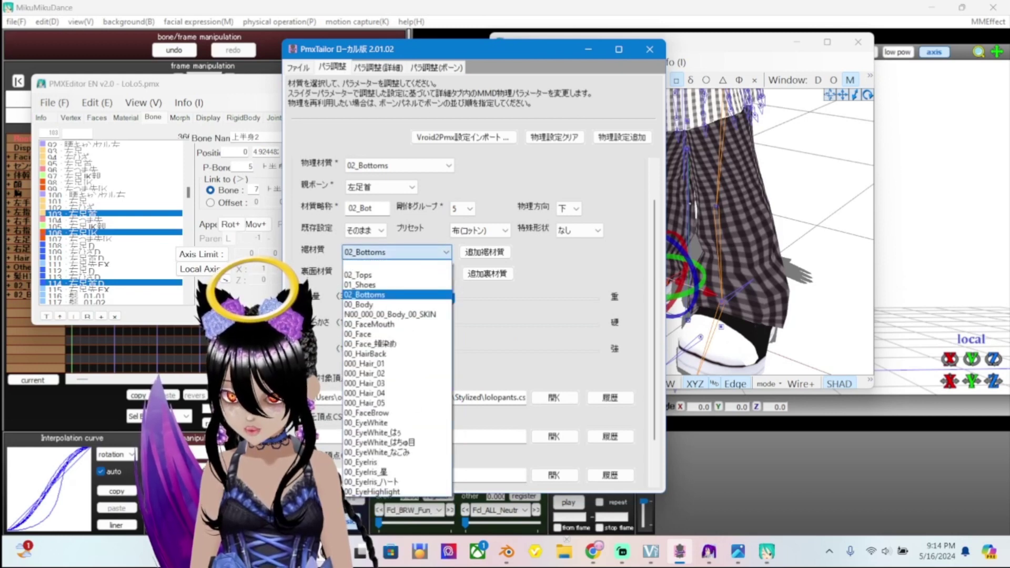
key(Up)
key(Up)
key(Up)
key(Return)
key(Tab)
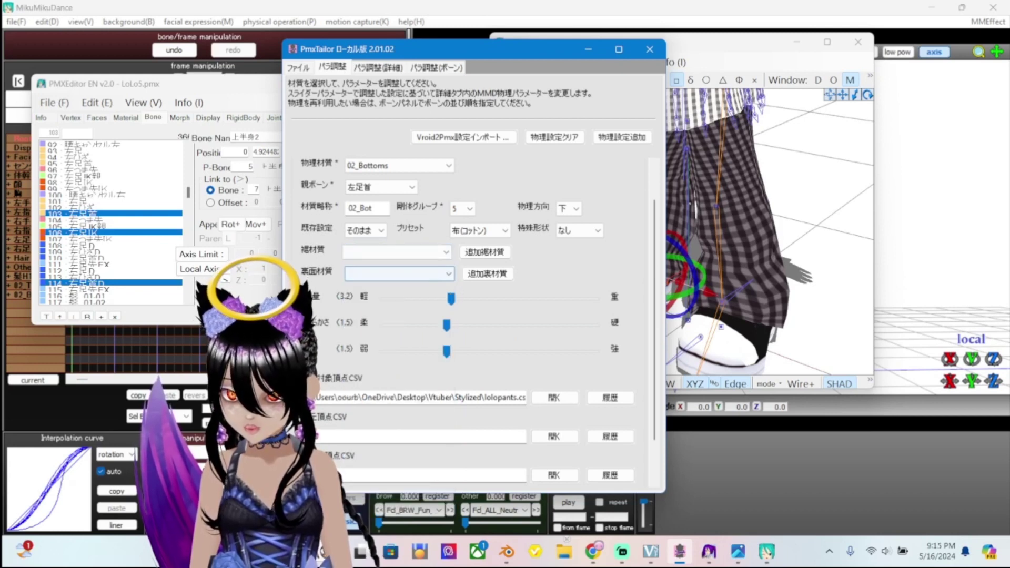
key(ctrl+shift+Tab)
click(533, 220)
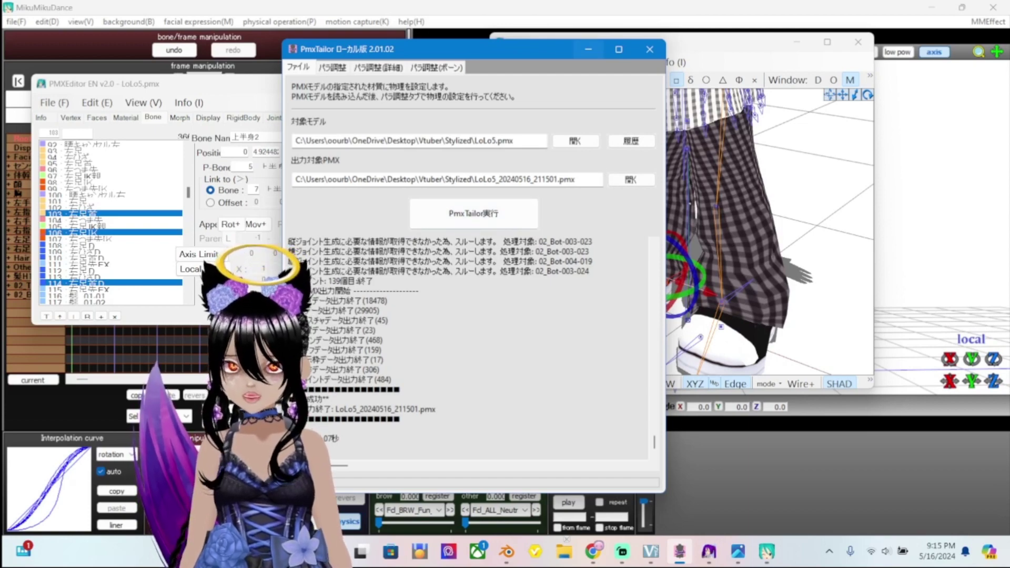
Close the PMX Editor model view and switch back to MikuMikuDance
key(alt+Tab)
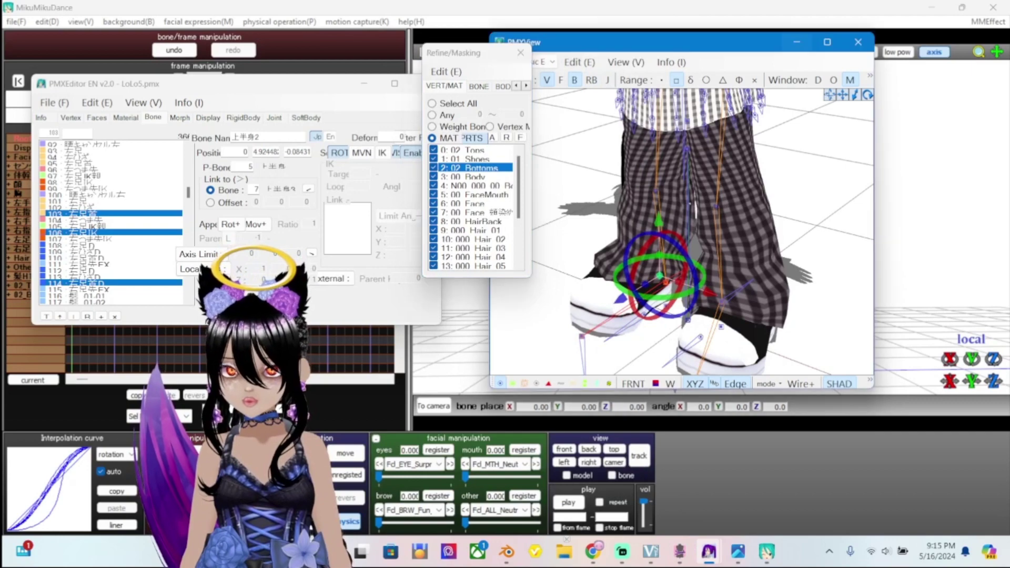
key(alt+F4)
key(alt+Tab)
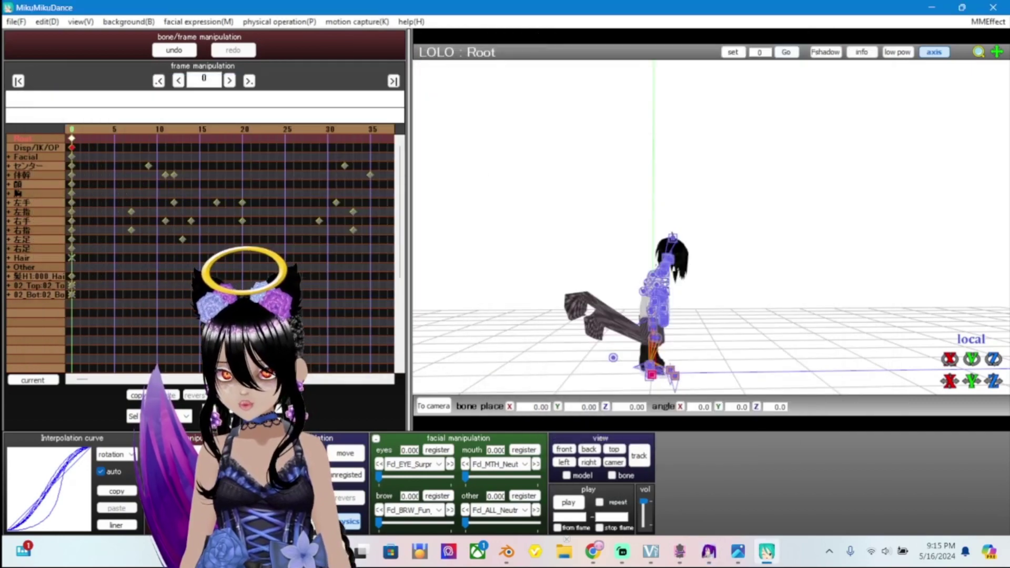
Delete the old LOLO model and load LoLo5_20240516_211501.pmx, dismissing the info notice
click(219, 466)
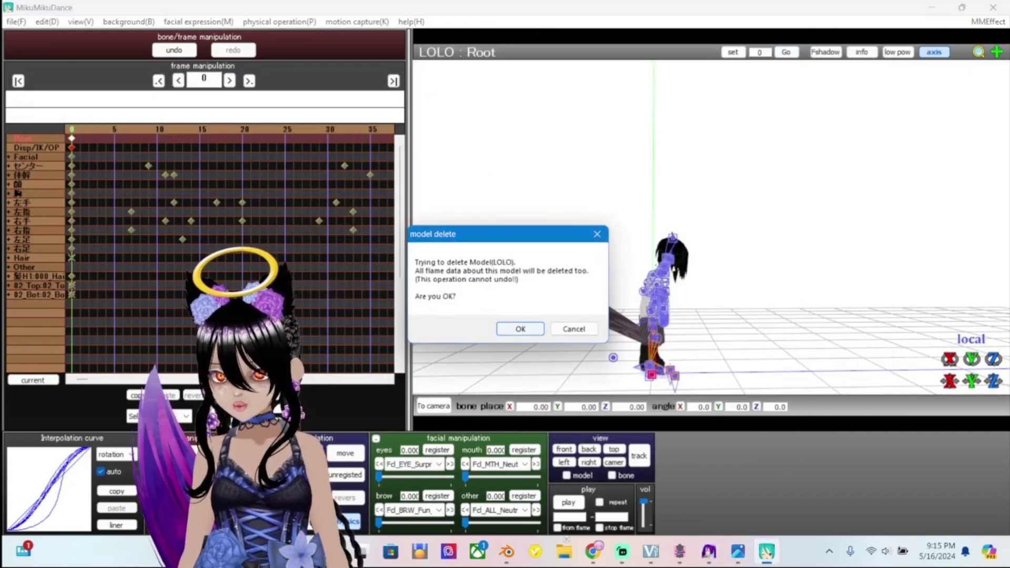
click(520, 329)
click(187, 467)
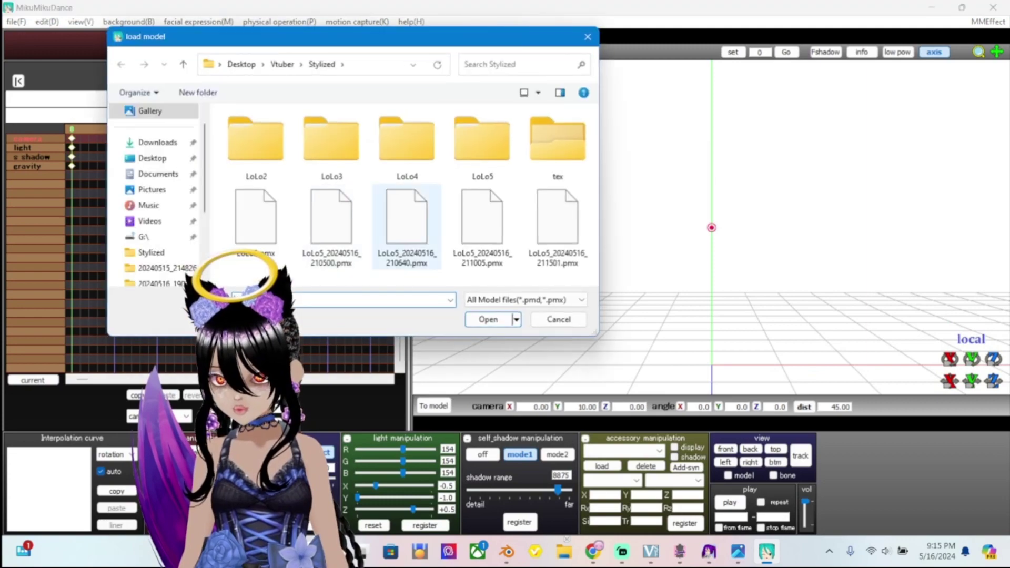
click(558, 226)
key(Return)
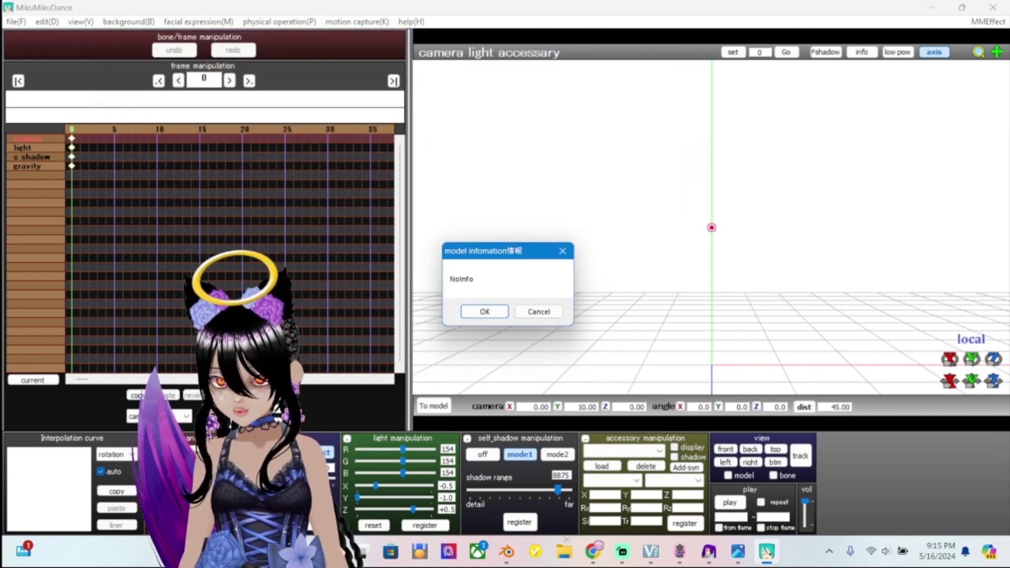
key(Return)
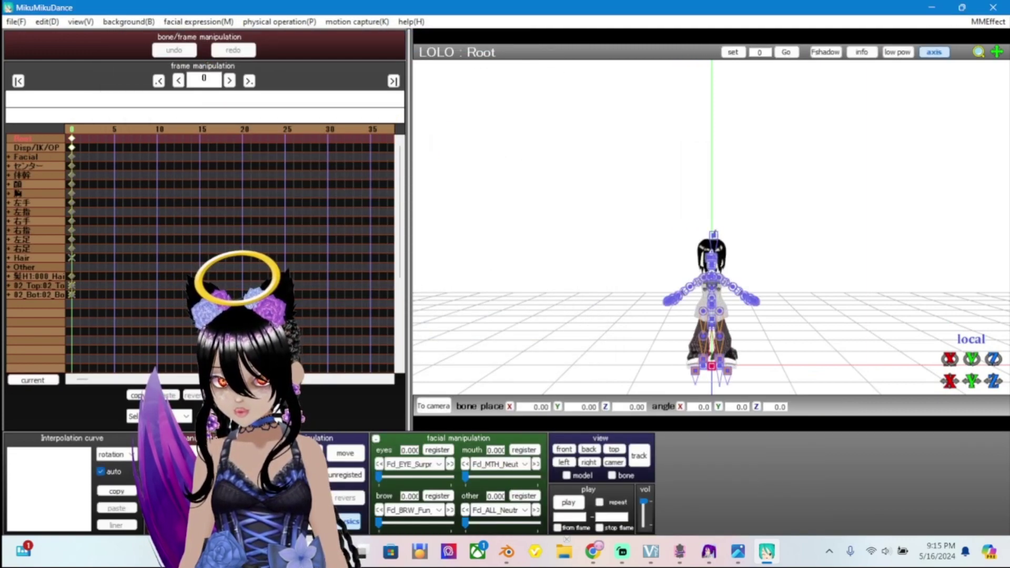
Zoom and orbit to the pants and legs, then head to the File menu's motion loading
scroll(711, 226, up, 3)
right_drag(711, 226, 473, 234)
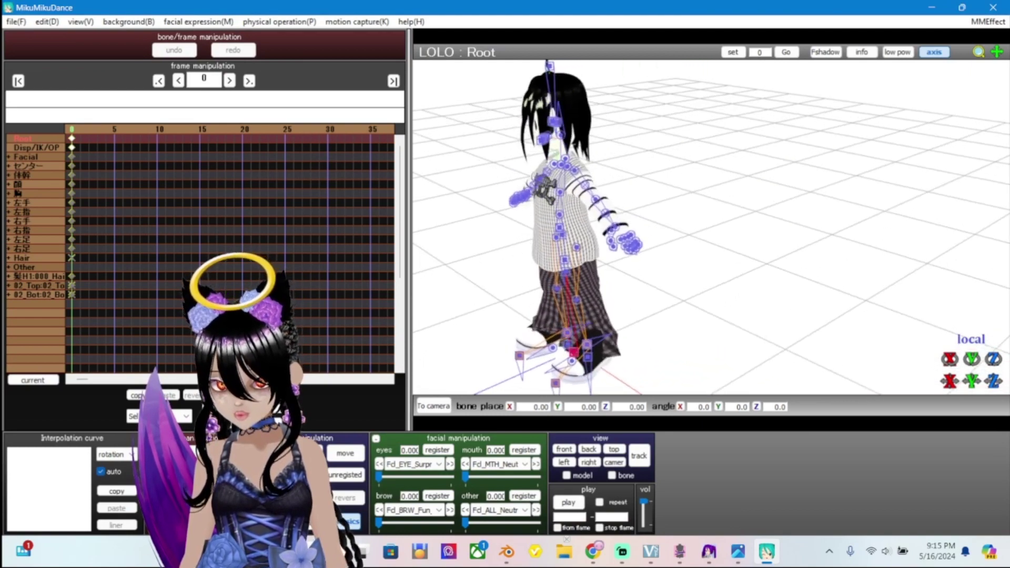
scroll(710, 226, up, 3)
middle_drag(710, 227, 710, 132)
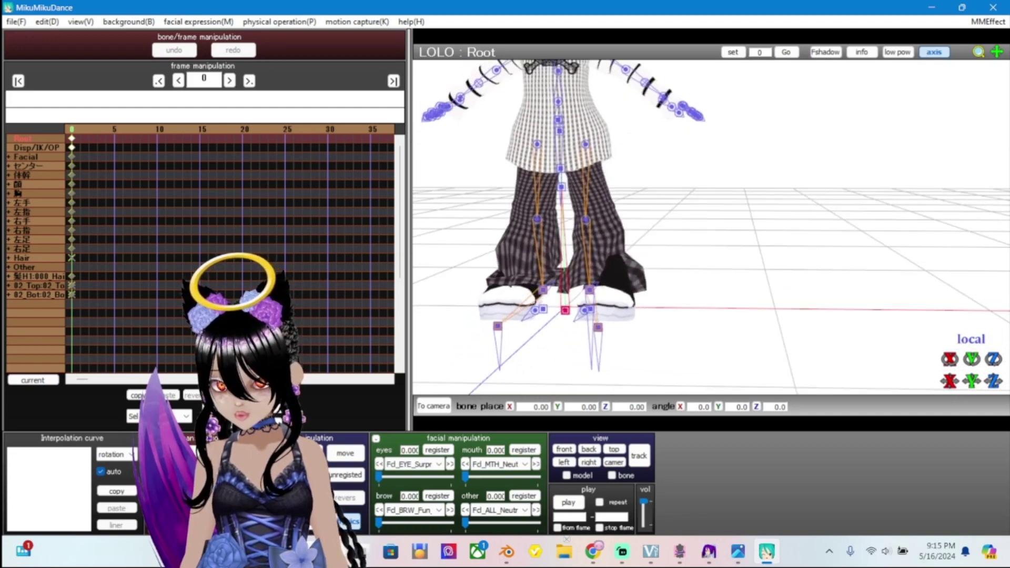
middle_drag(710, 226, 845, 228)
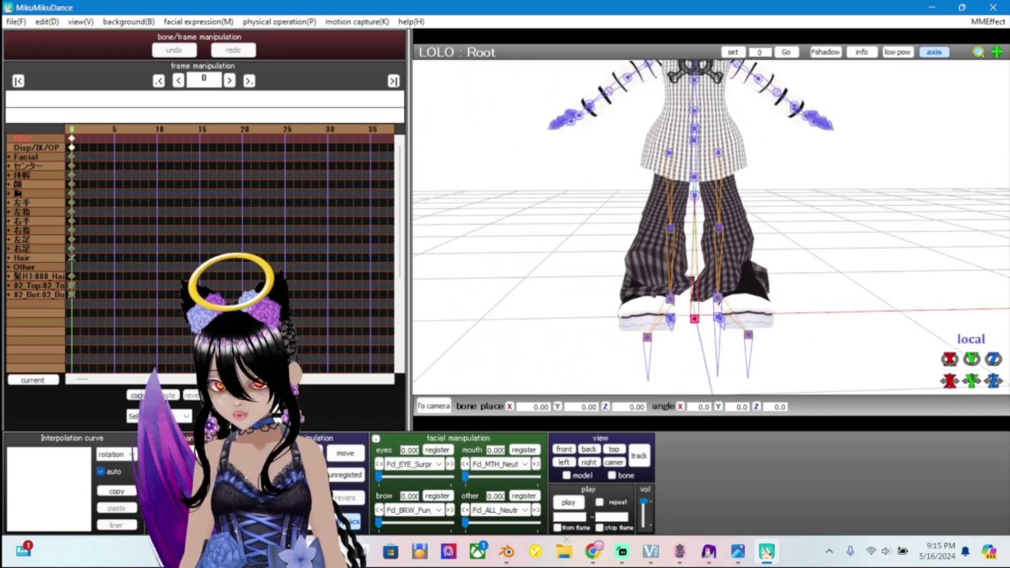
scroll(711, 226, down, 5)
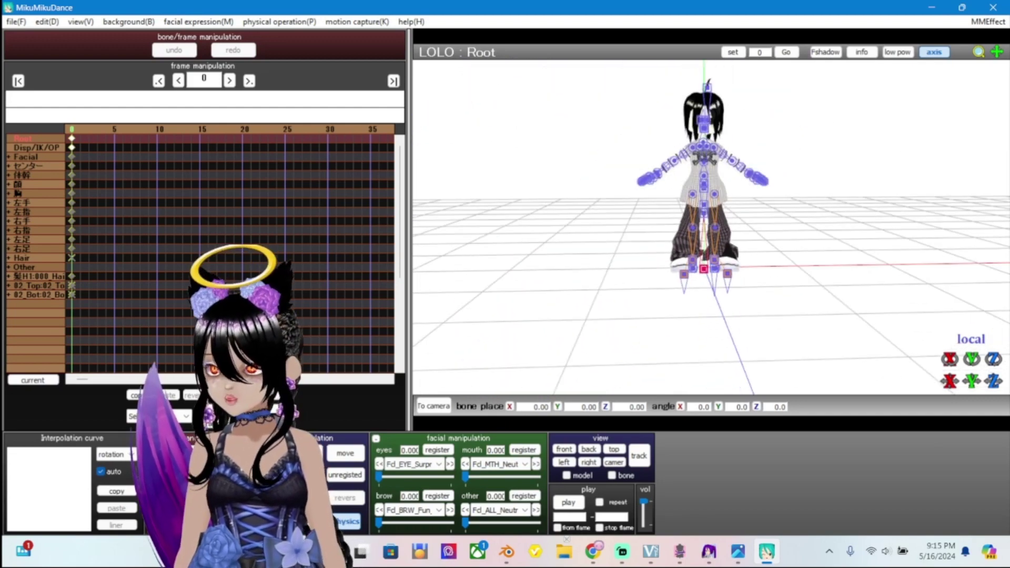
key(alt+f)
key(Down)
key(Down)
key(Down)
key(Down)
key(Down)
key(Down)
key(Down)
key(Down)
key(Down)
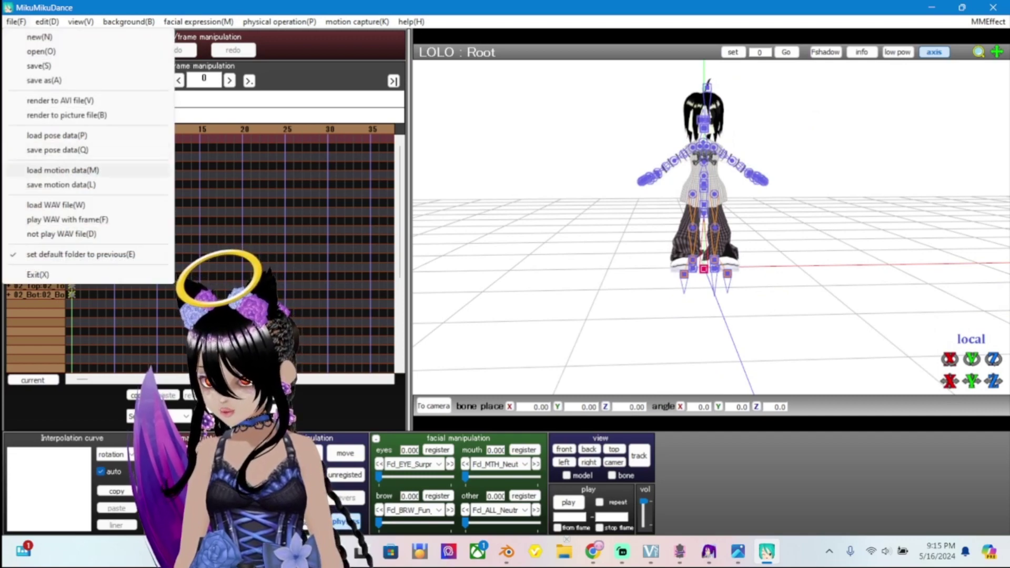
Load motiontda.vmd onto the LOLO model, confirm it, and play the dance
key(Return)
click(264, 162)
key(Return)
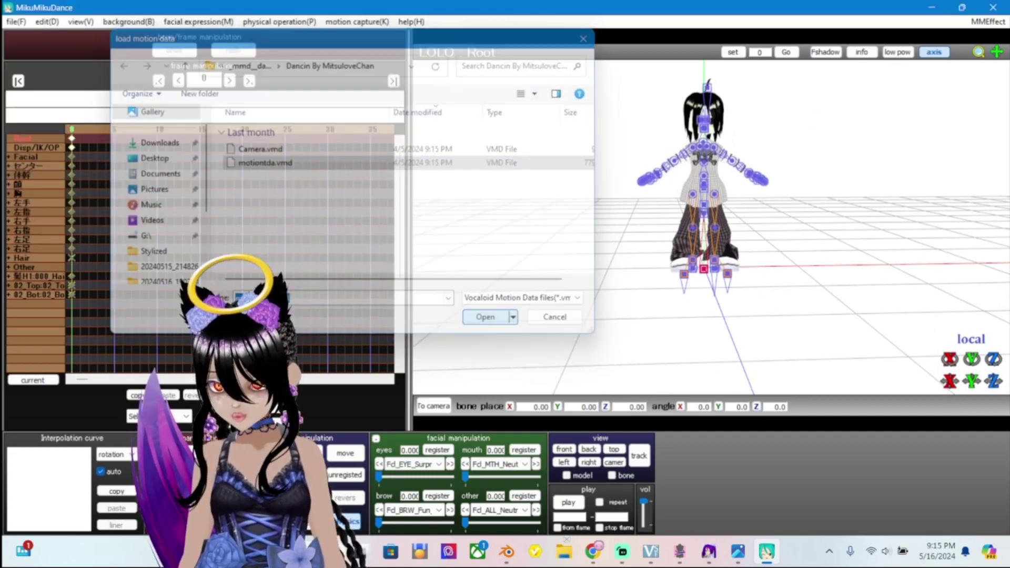
key(Return)
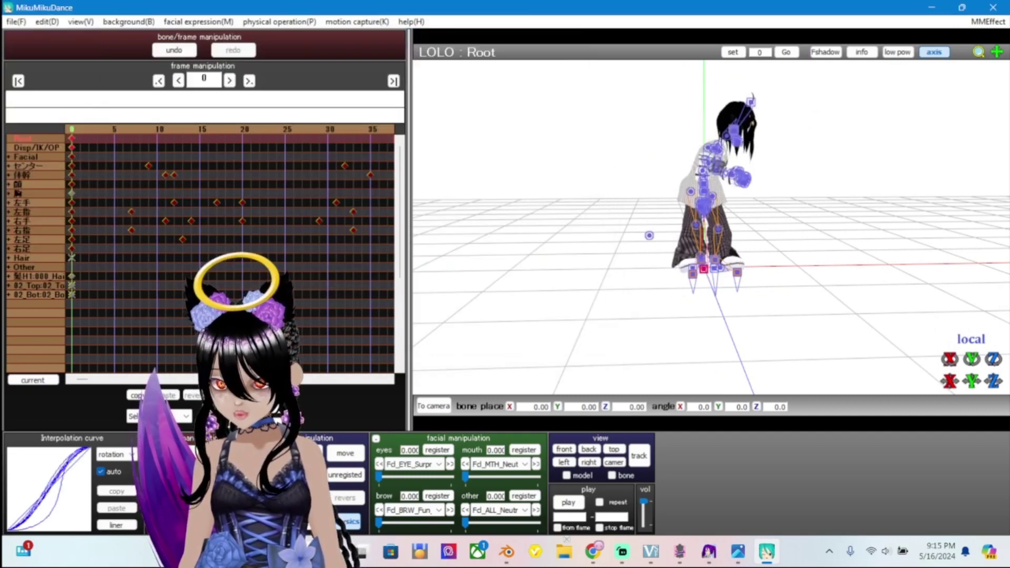
key(p)
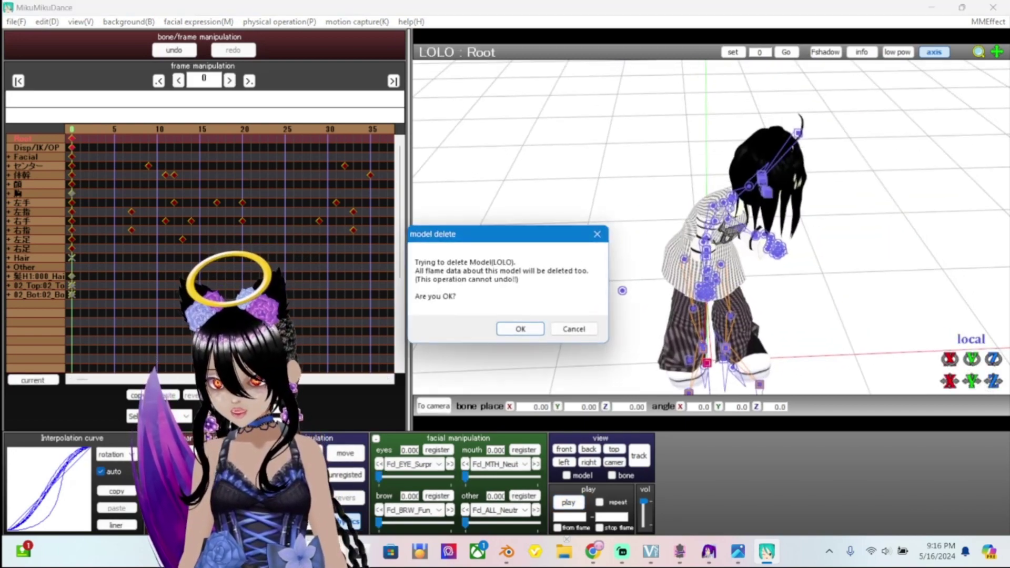
Delete the LOLO model and load the LoLo5 PMX model again
click(521, 327)
click(247, 467)
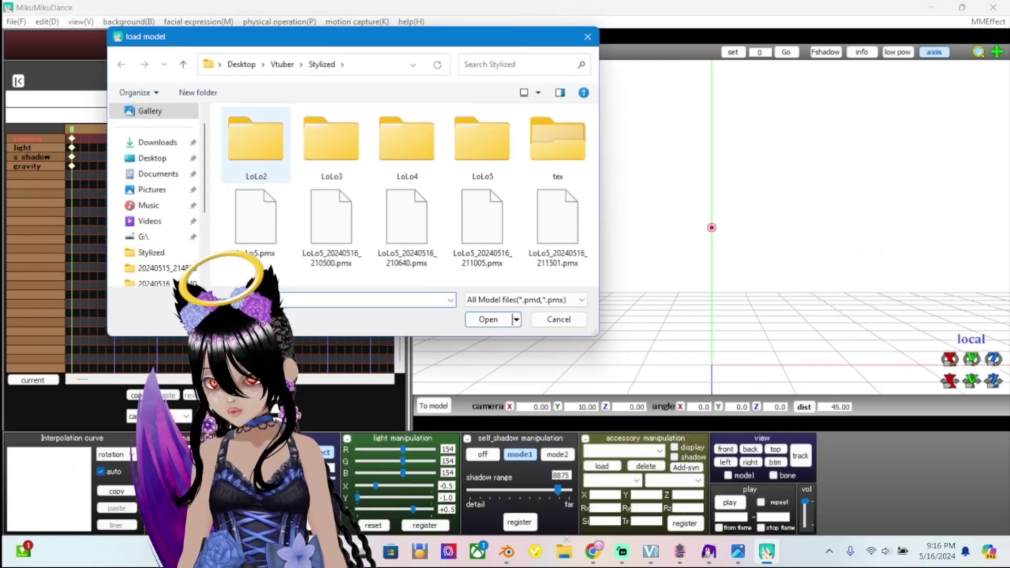
key(Return)
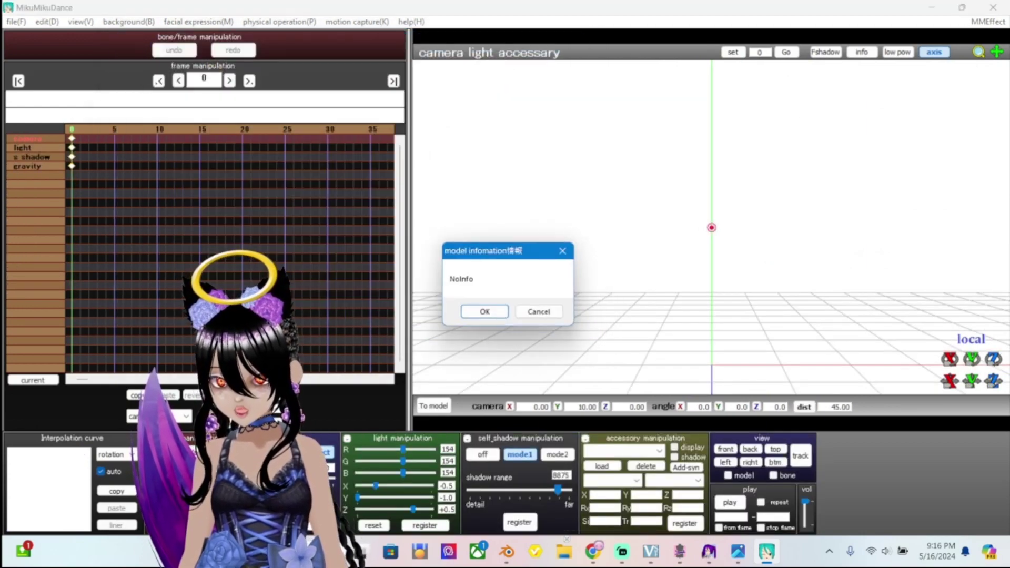
key(Return)
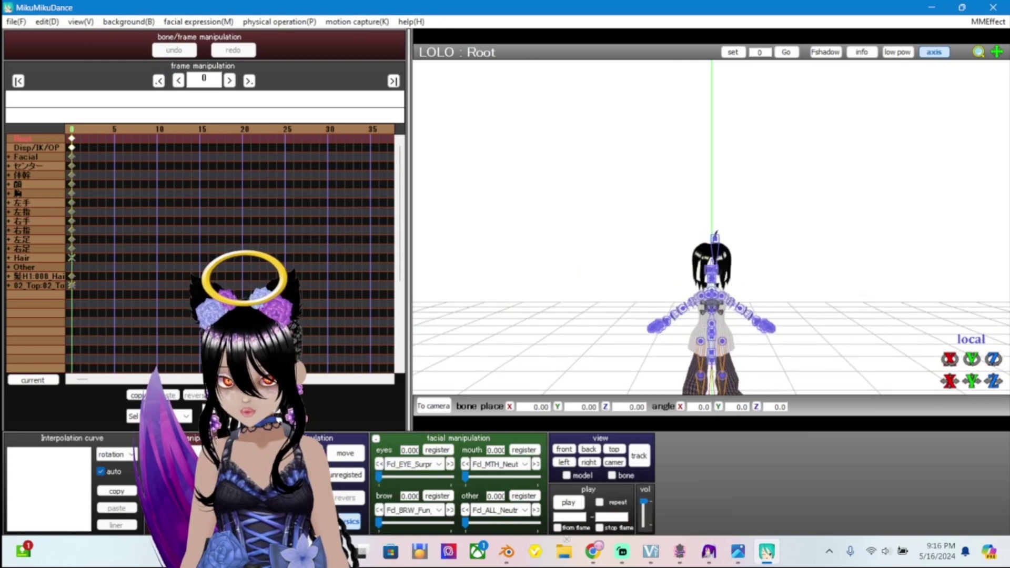
scroll(711, 226, up, 5)
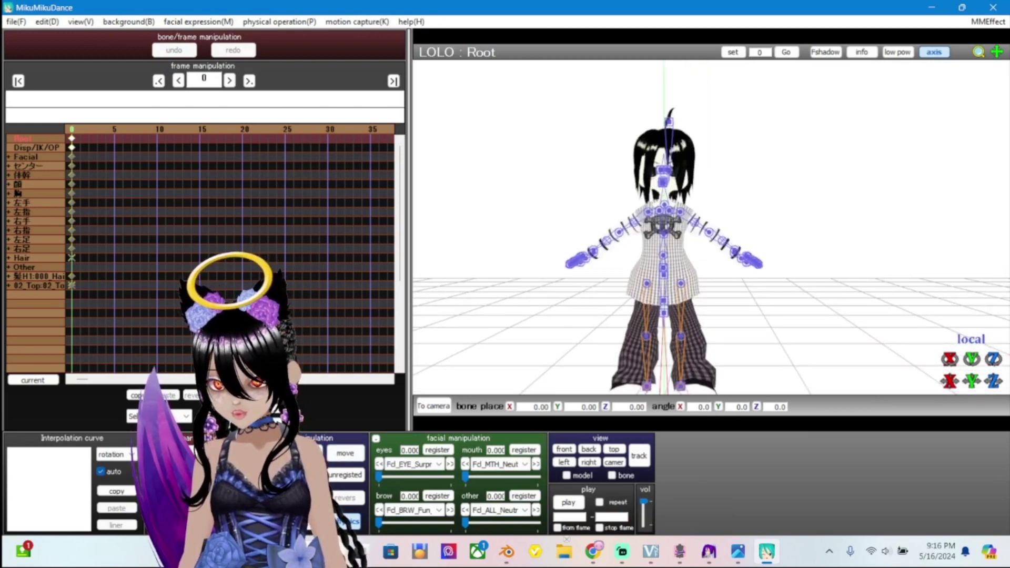
Set the edge line thickness to 0 to remove the outlines
key(alt+v)
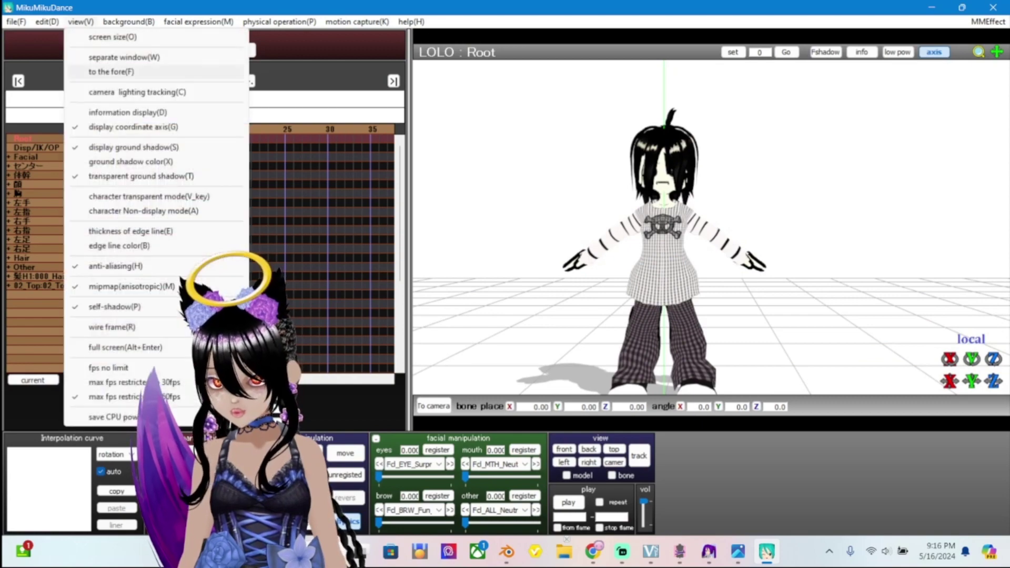
key(Return)
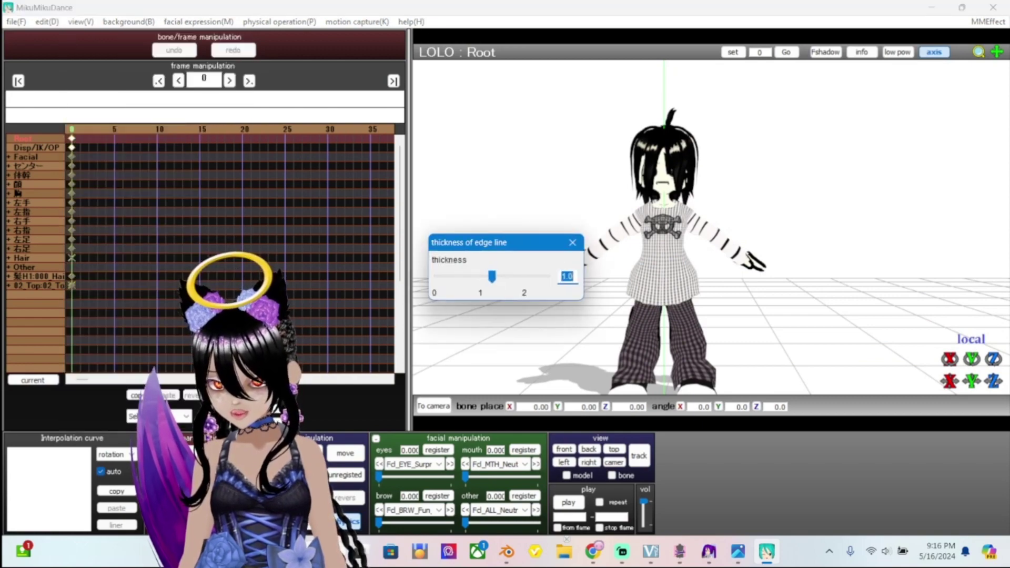
key(Home)
key(Escape)
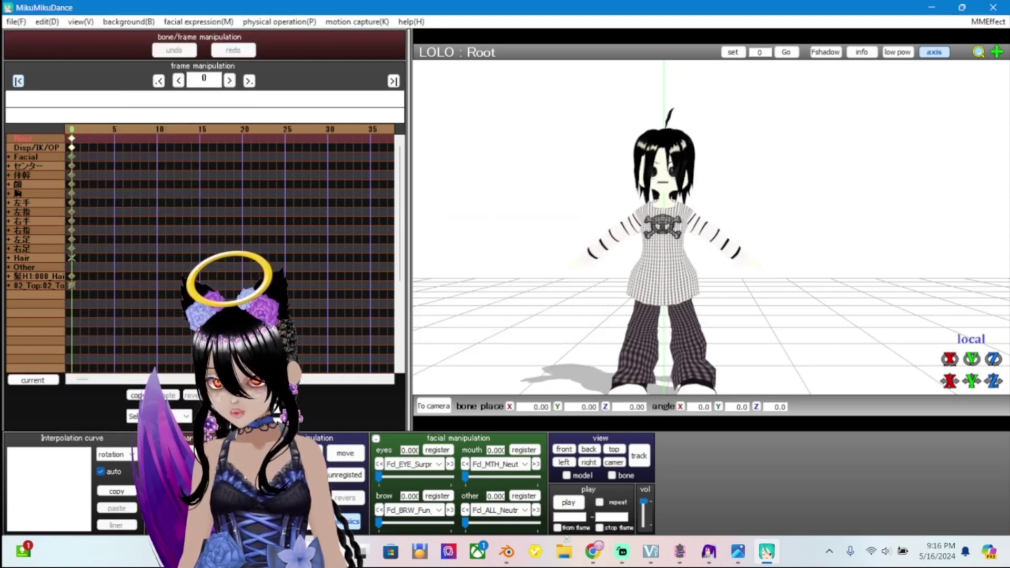
Load motiontda.vmd onto the reloaded model and accept applying it
key(alt+f)
key(Down)
key(Down)
key(Down)
key(Down)
key(Down)
key(Down)
key(Down)
key(Down)
key(Return)
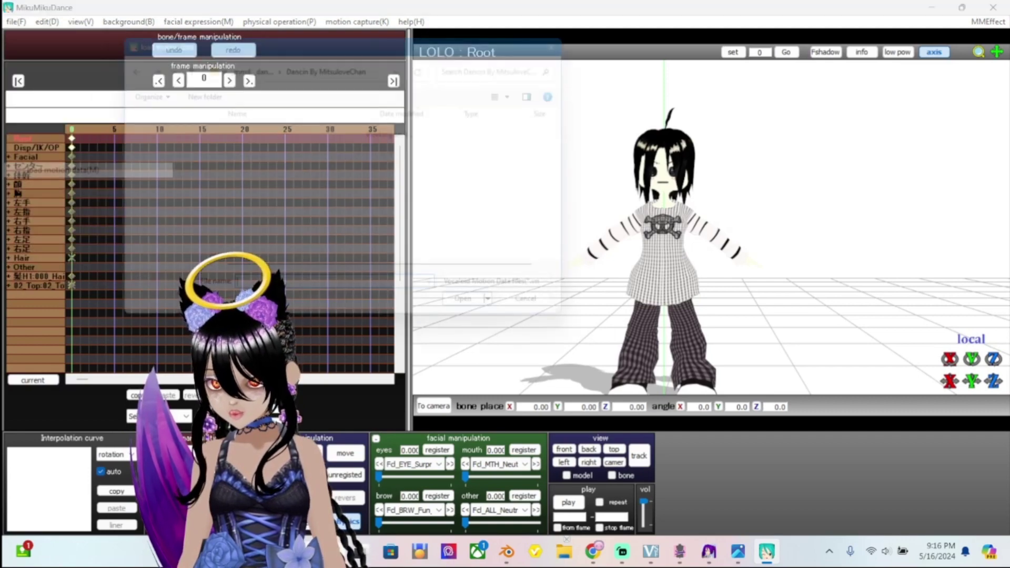
key(Return)
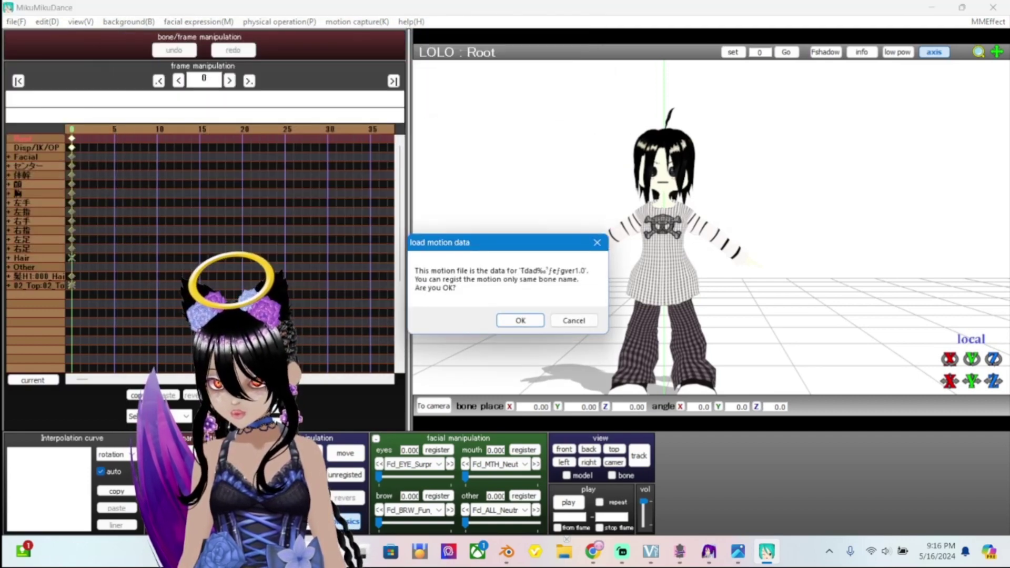
key(Return)
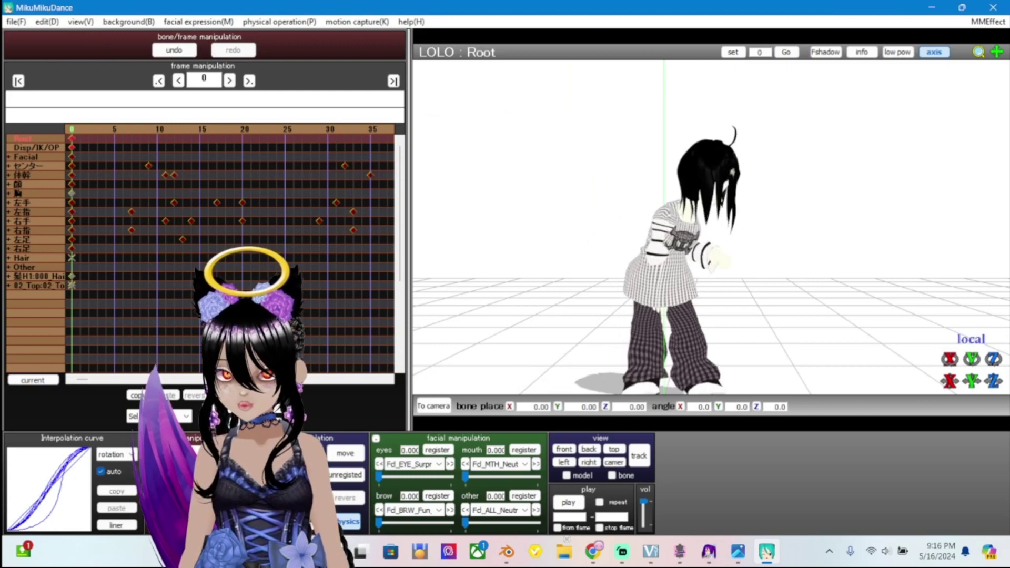
Play the dance on the reloaded LOLO model, briefly checking PmxTailor in between
key(p)
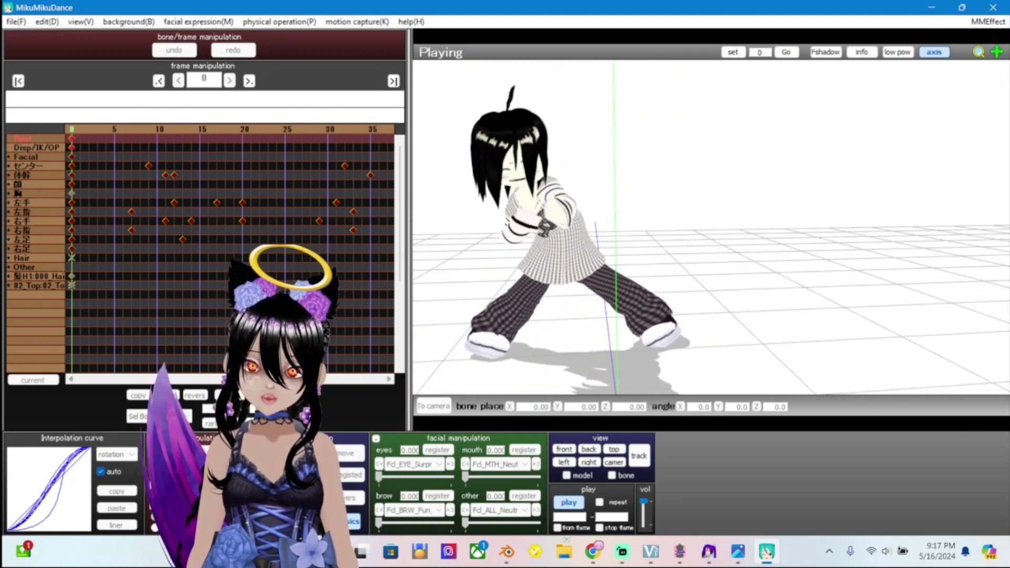
click(679, 551)
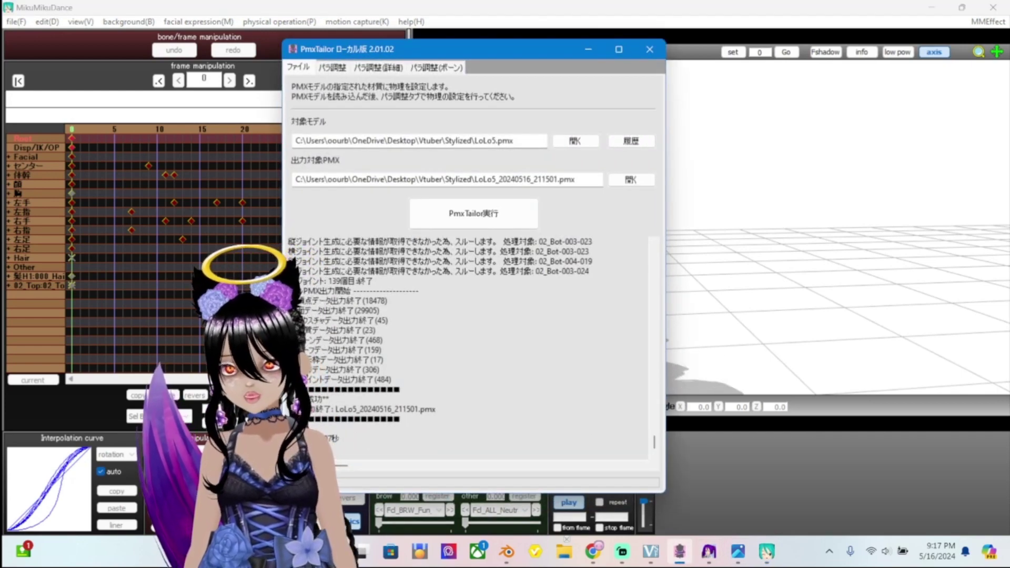
key(alt+Tab)
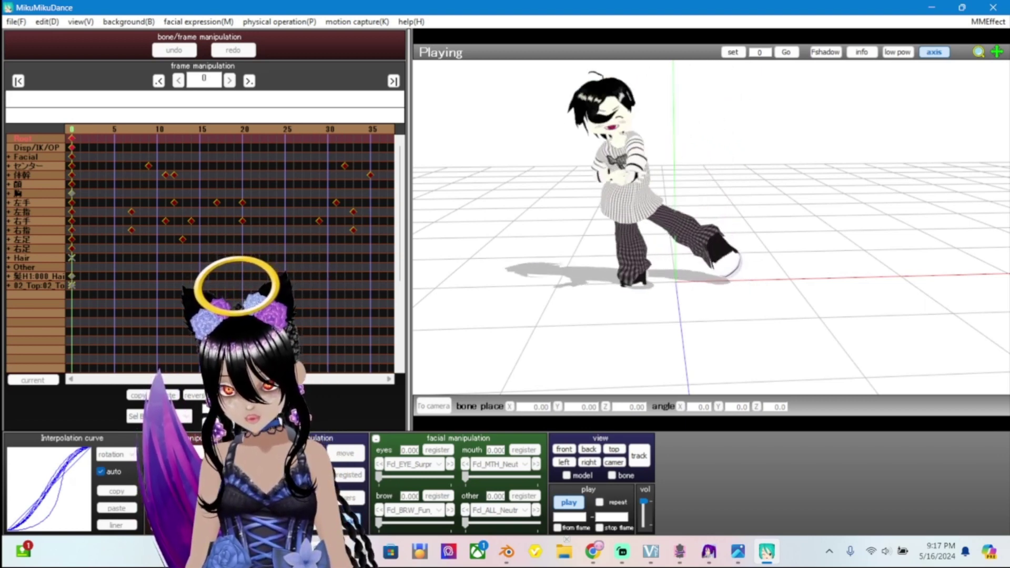
mouse_move(651, 552)
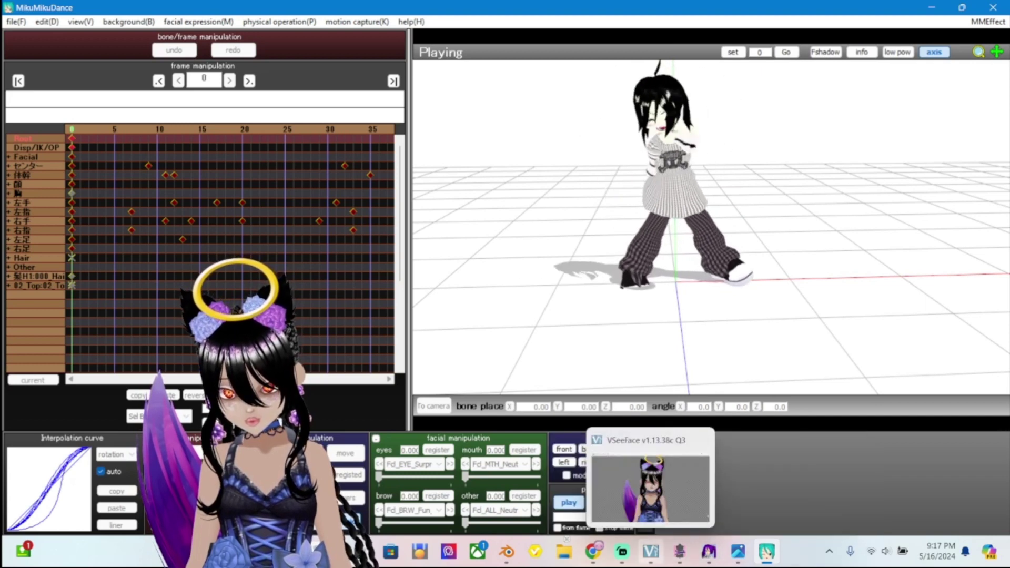